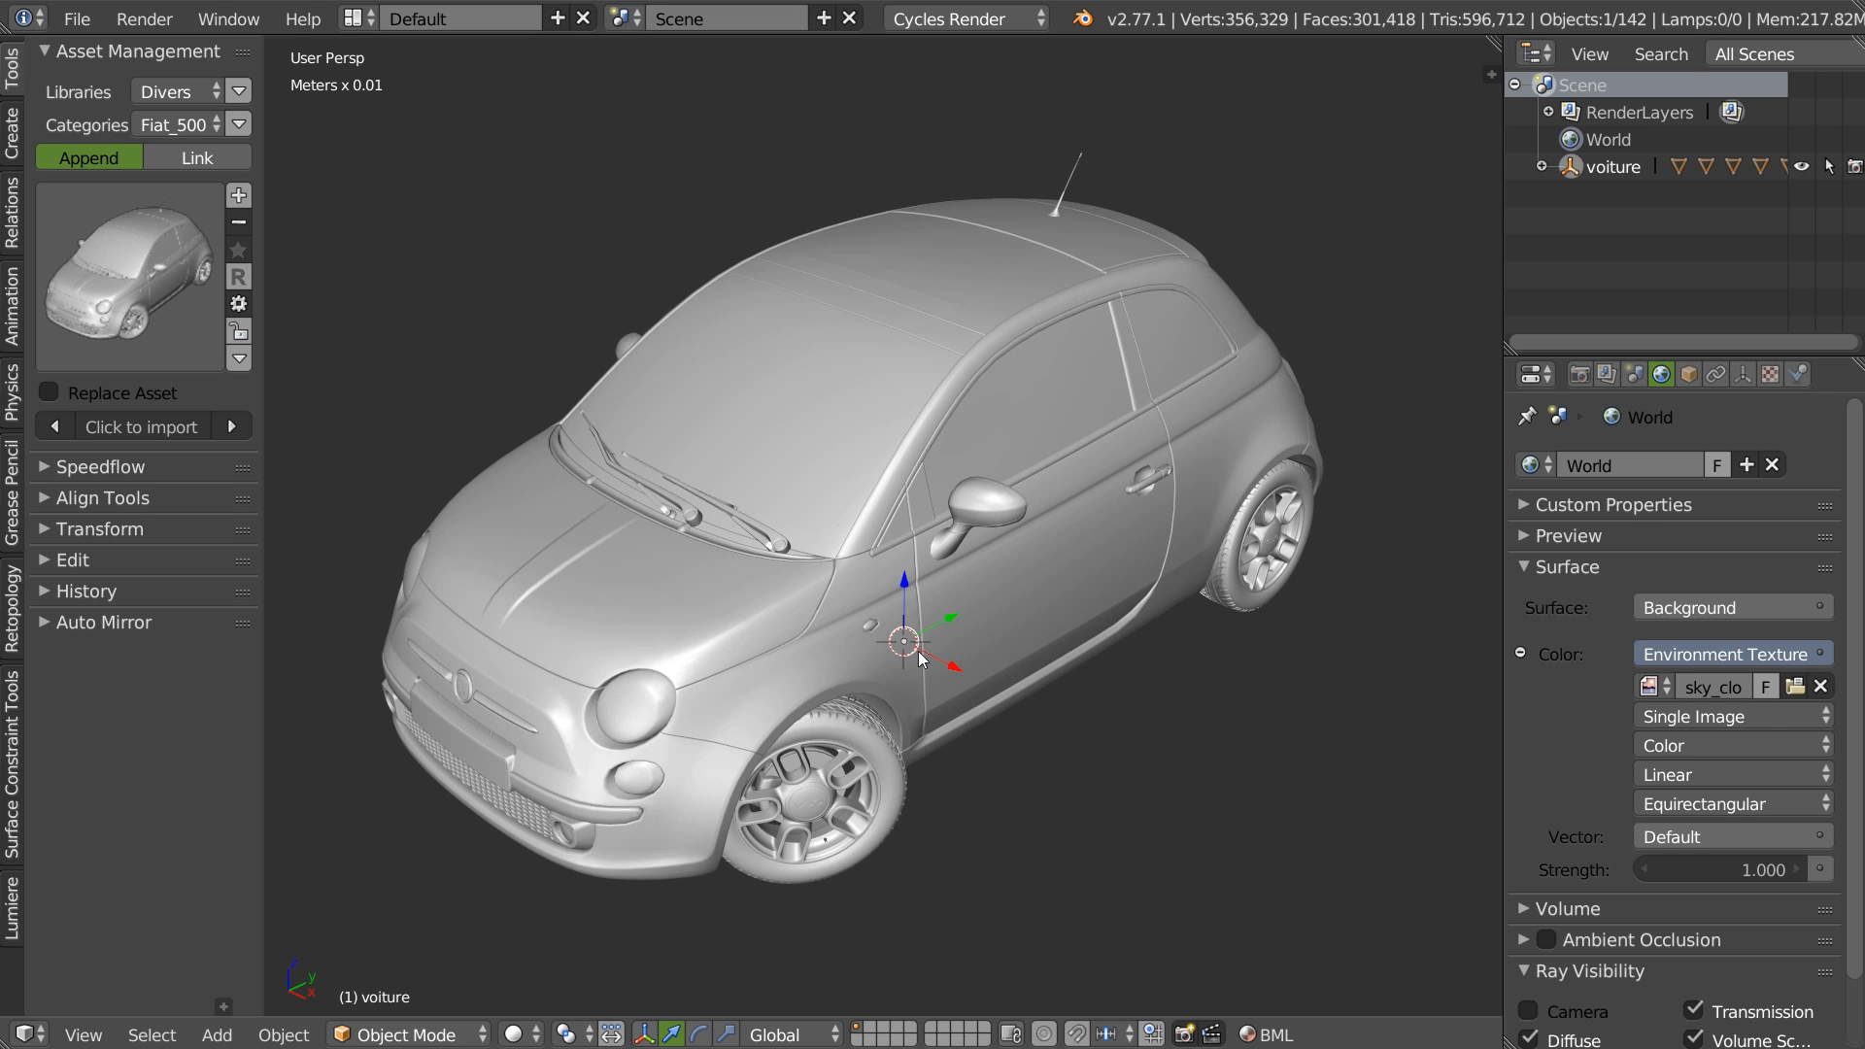
Select all parts of the car and show the group settings of the voiture object.
{"action": "middle_click_drag", "start_coordinate": [816, 762], "coordinate": [825, 704]}
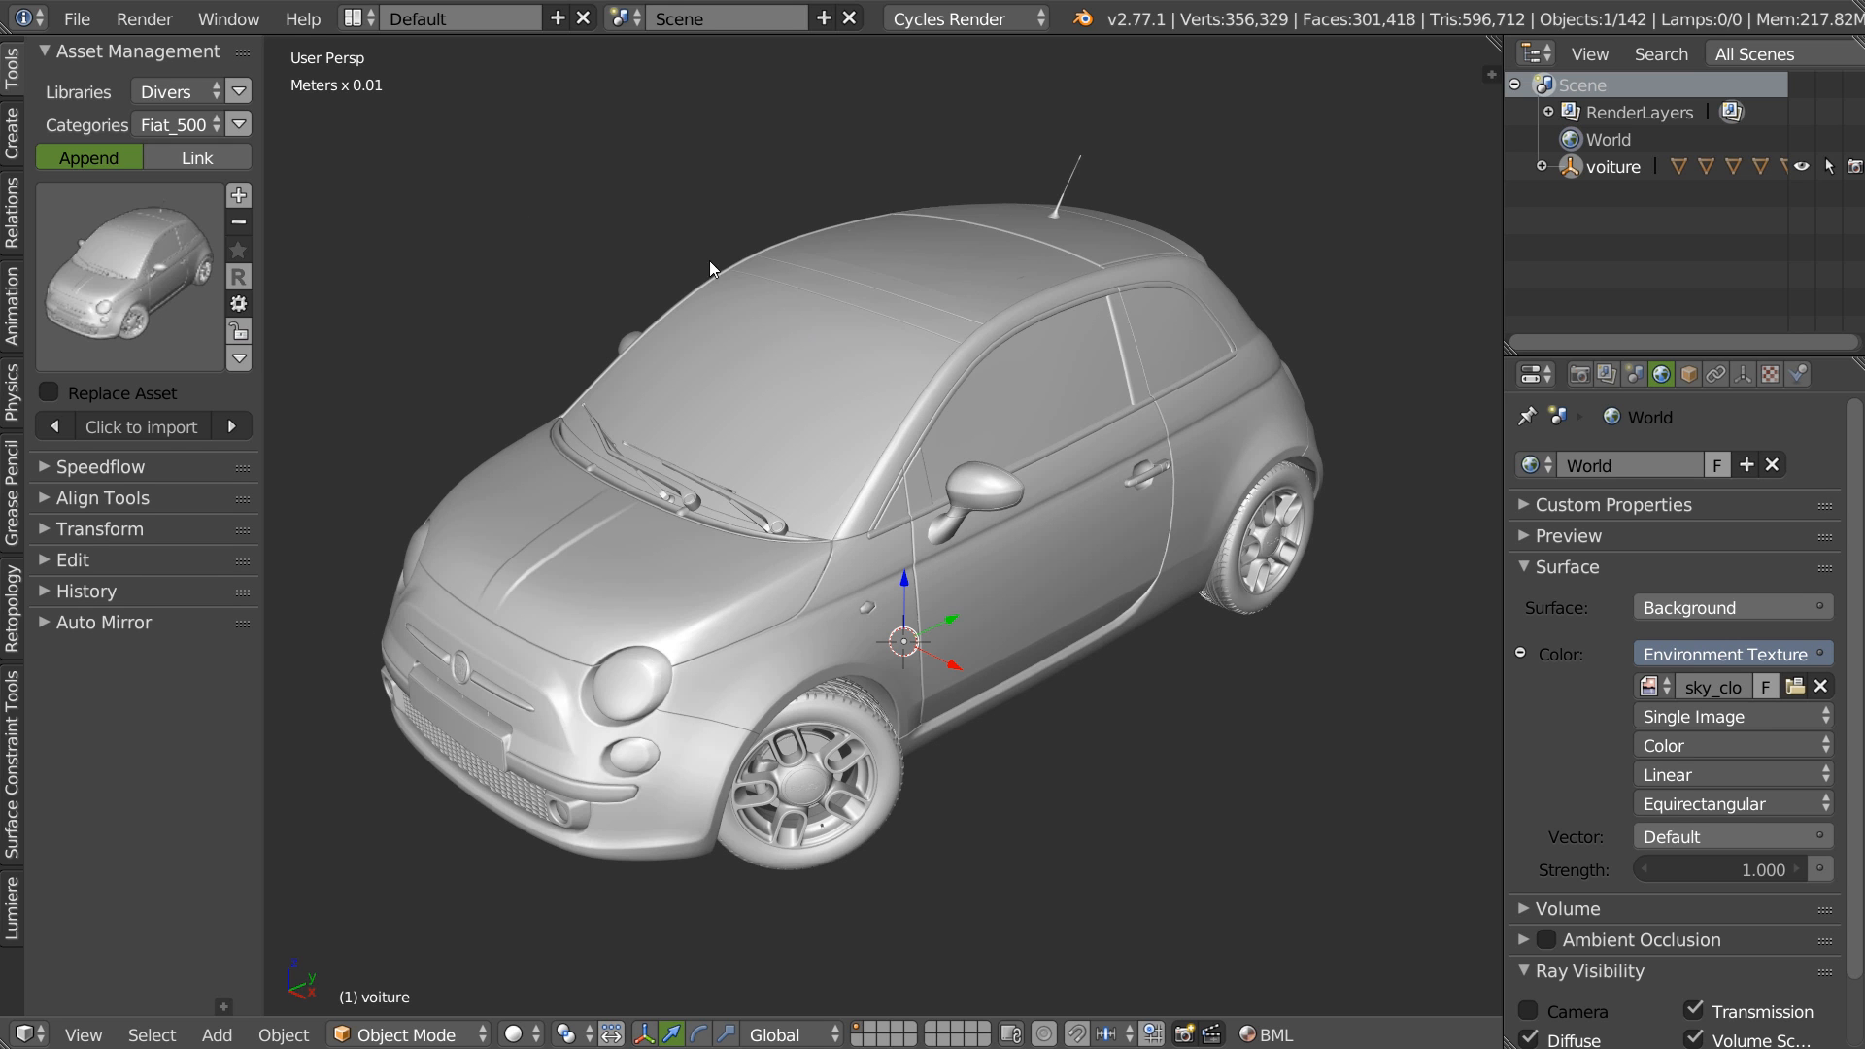
{"action": "middle_click_drag", "start_coordinate": [1006, 581], "coordinate": [867, 517]}
{"action": "scroll", "coordinate": [902, 485], "scroll_direction": "down", "scroll_amount": 3}
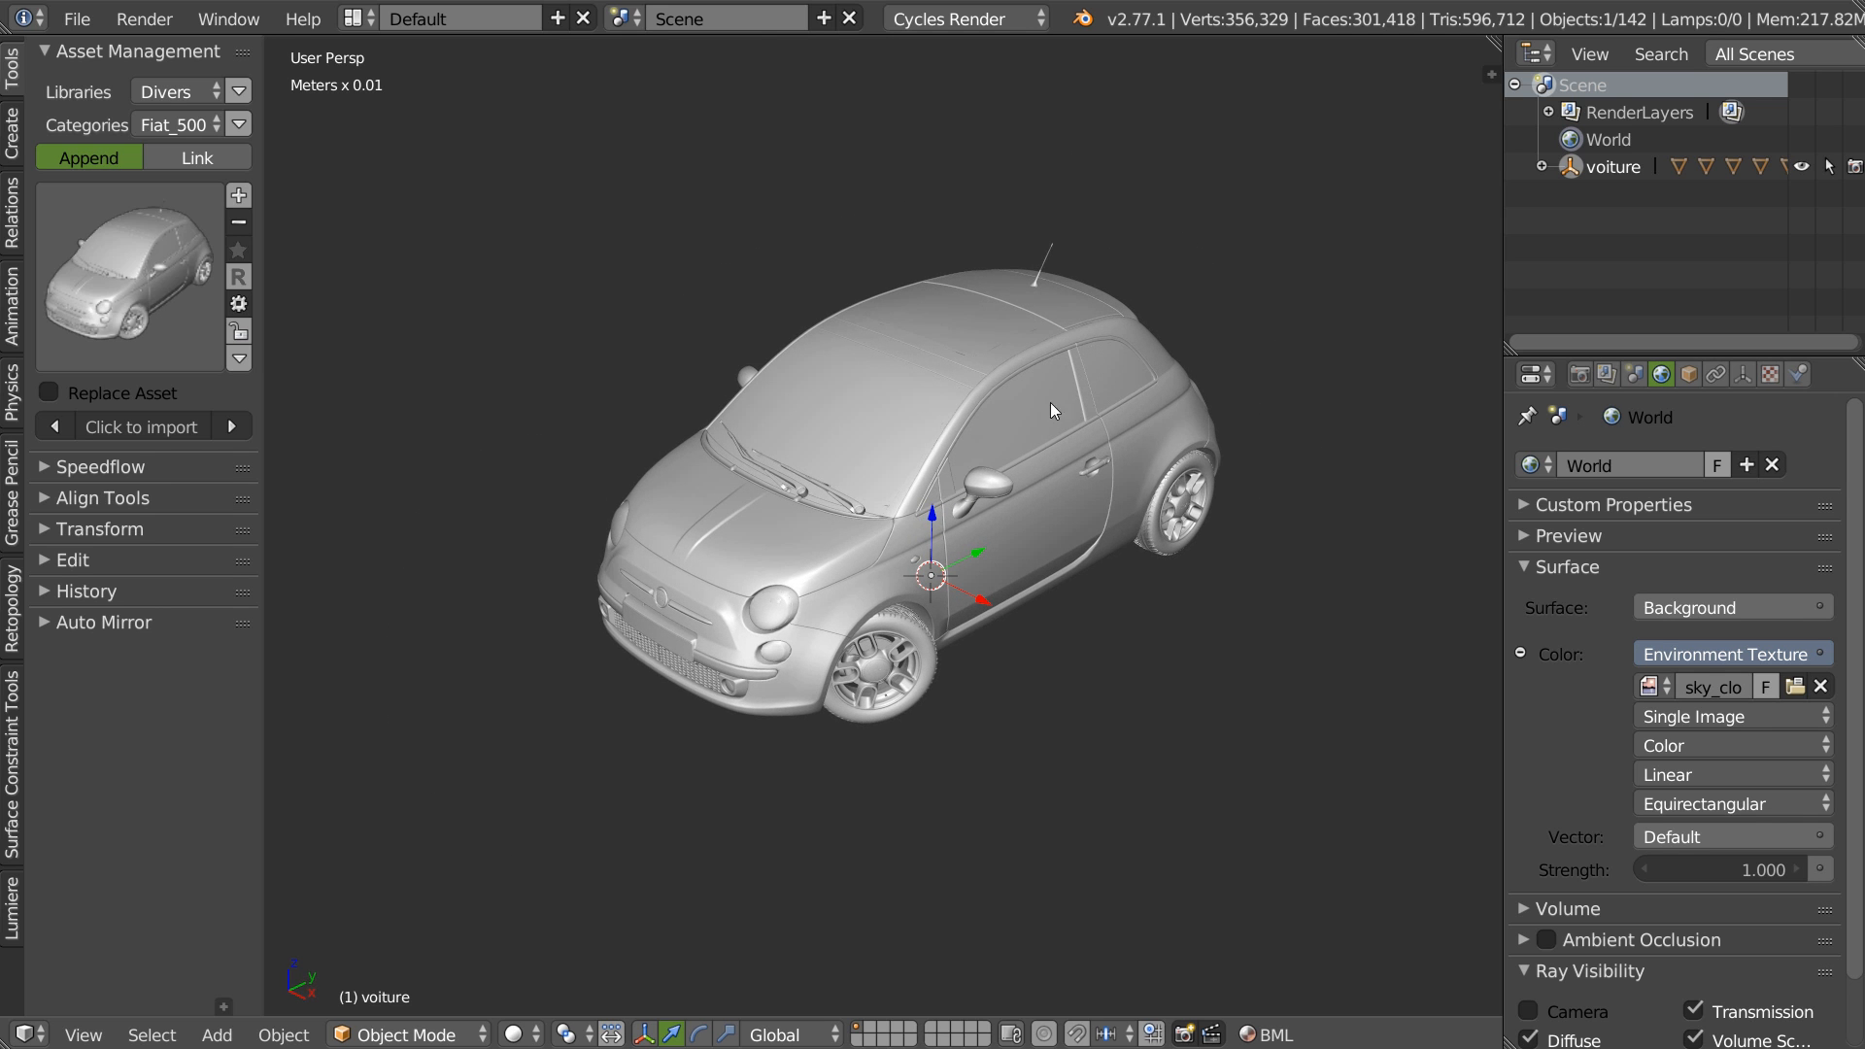
{"action": "key", "text": "a"}
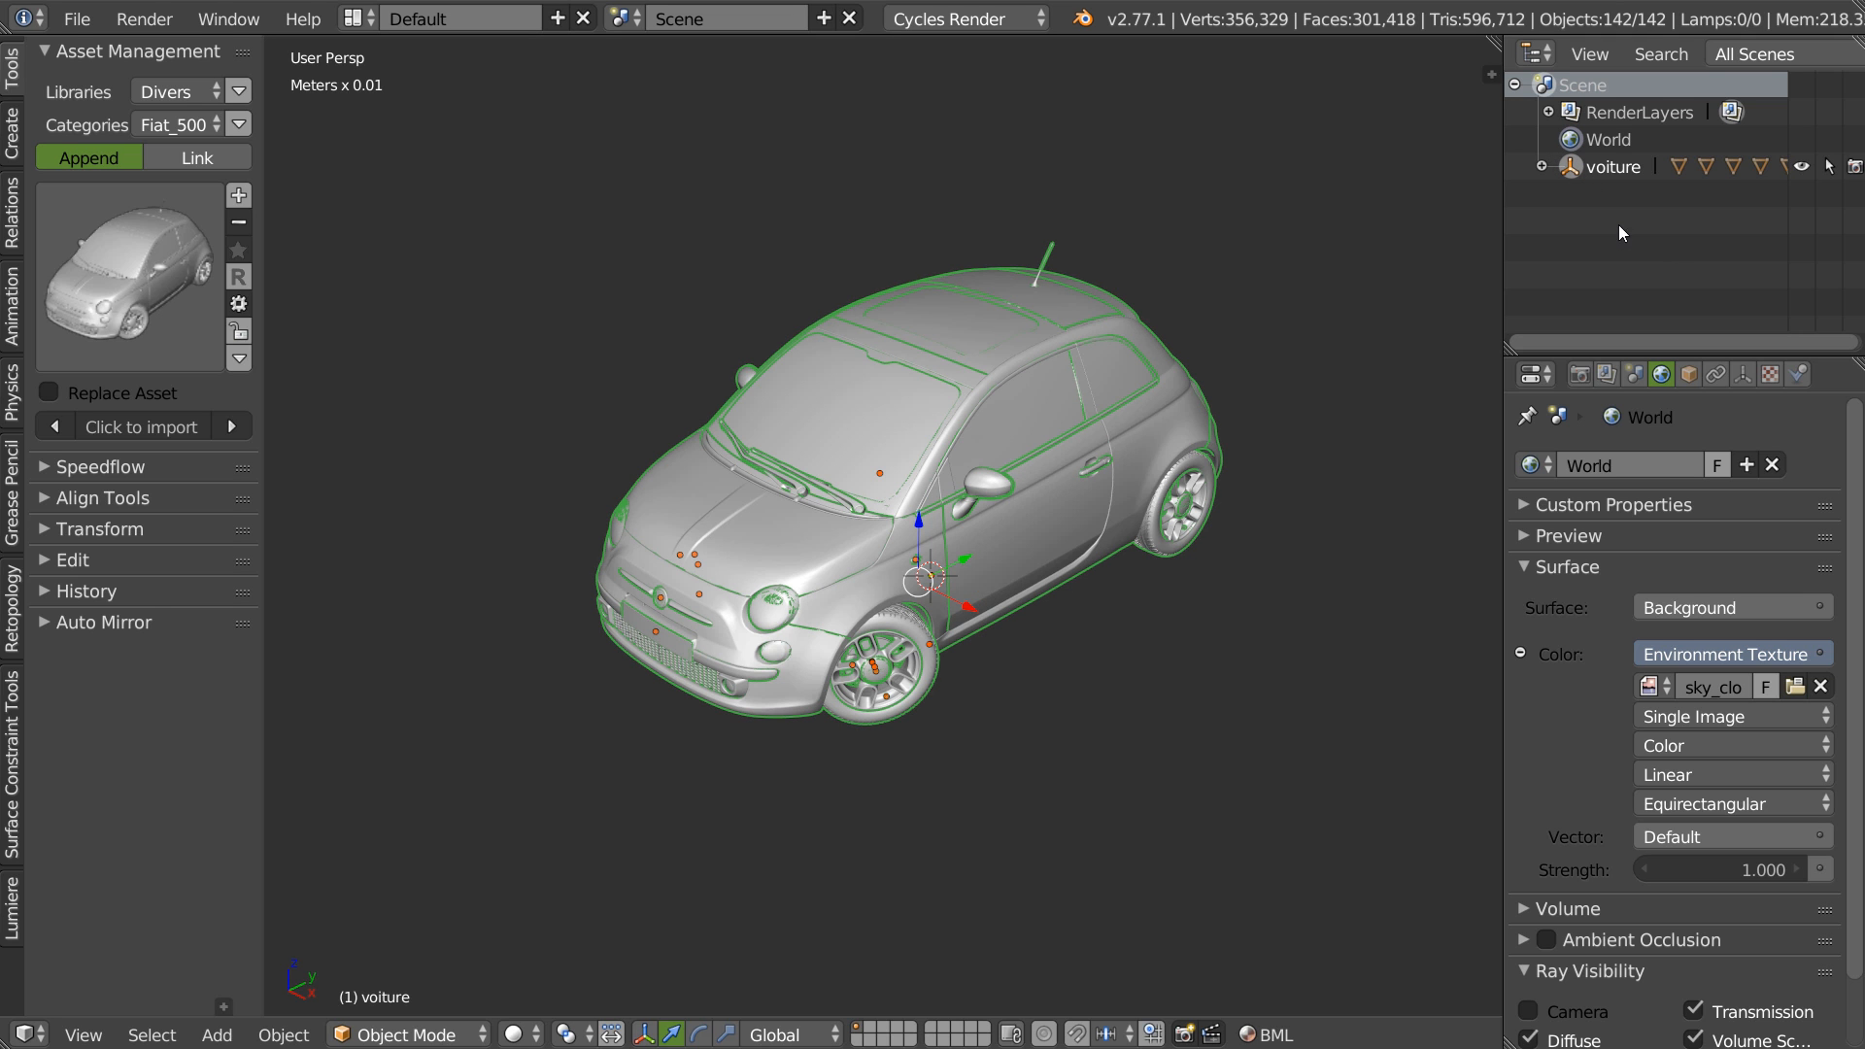
{"action": "left_click", "coordinate": [1689, 375]}
{"action": "left_click", "coordinate": [1525, 630]}
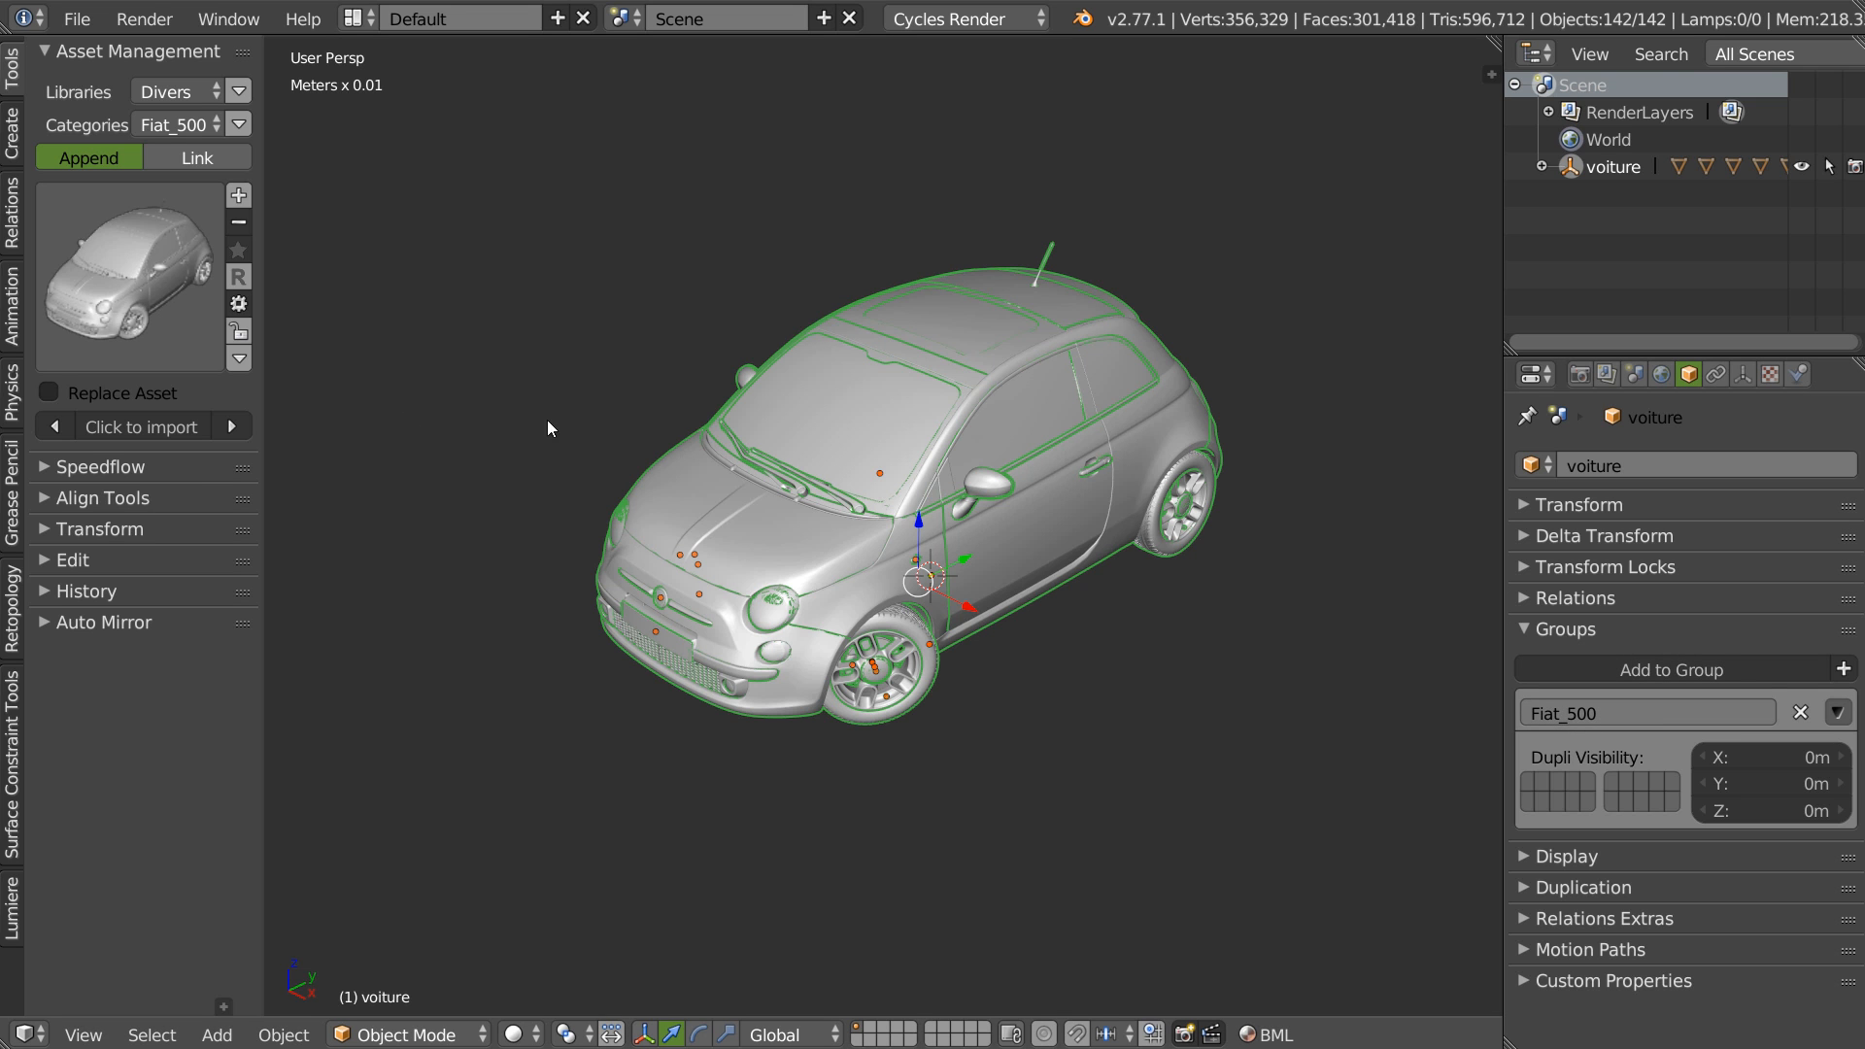
Switch the asset import mode from Append to Link for the Fiat_500 asset.
{"action": "middle_click_drag", "start_coordinate": [546, 405], "coordinate": [585, 445]}
{"action": "left_click", "coordinate": [200, 157]}
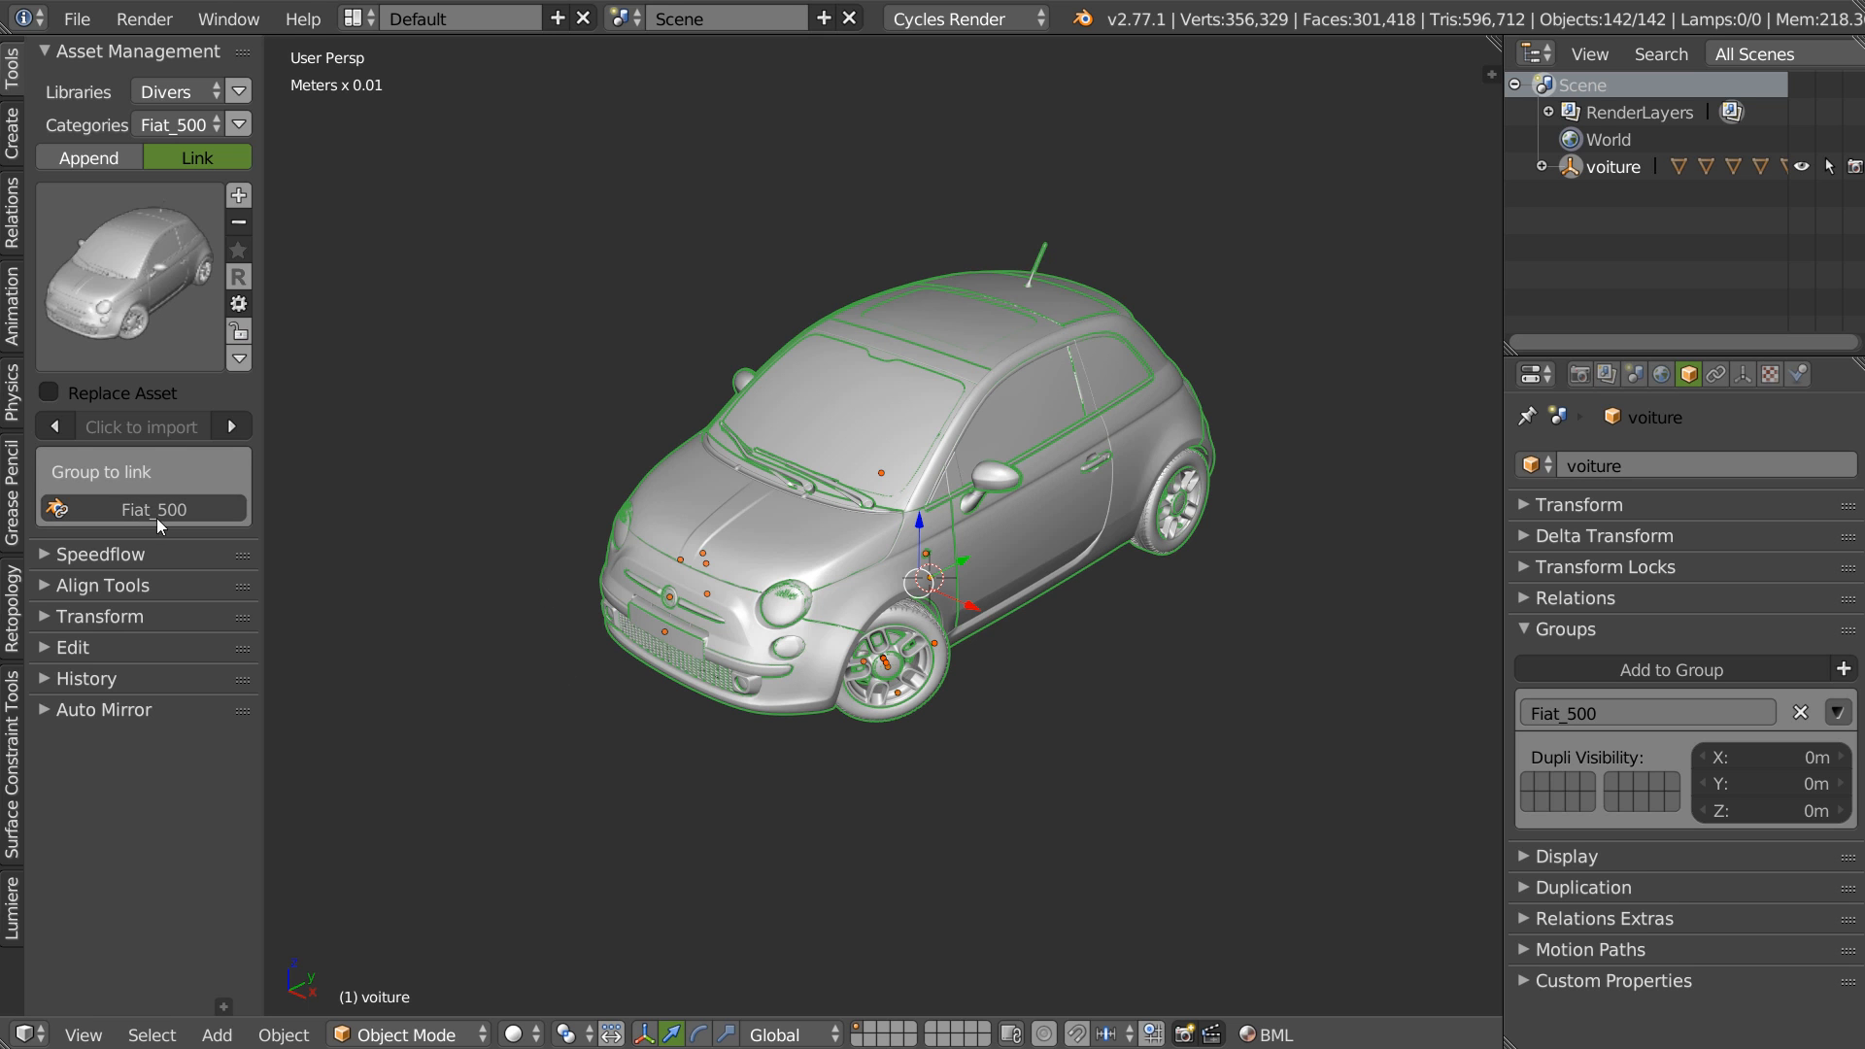
{"action": "middle_click_drag", "start_coordinate": [871, 375], "coordinate": [868, 424]}
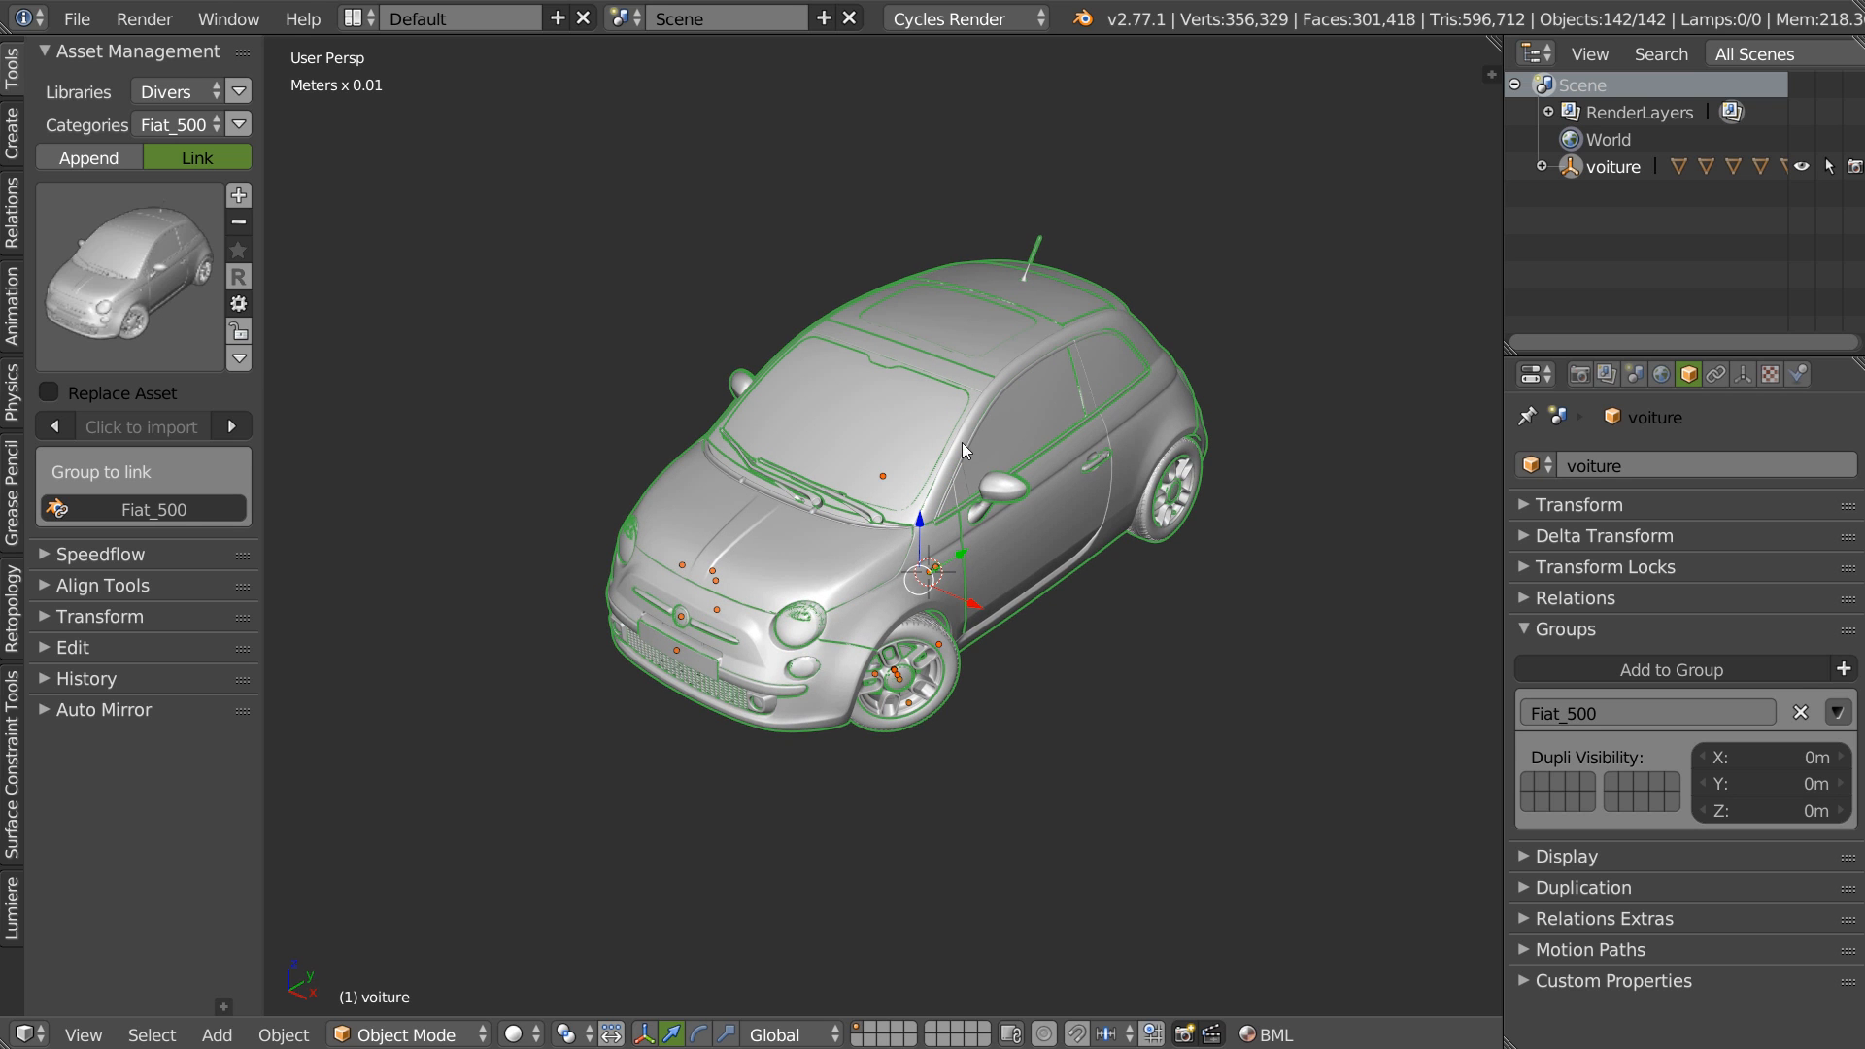
{"action": "left_click", "coordinate": [1802, 167]}
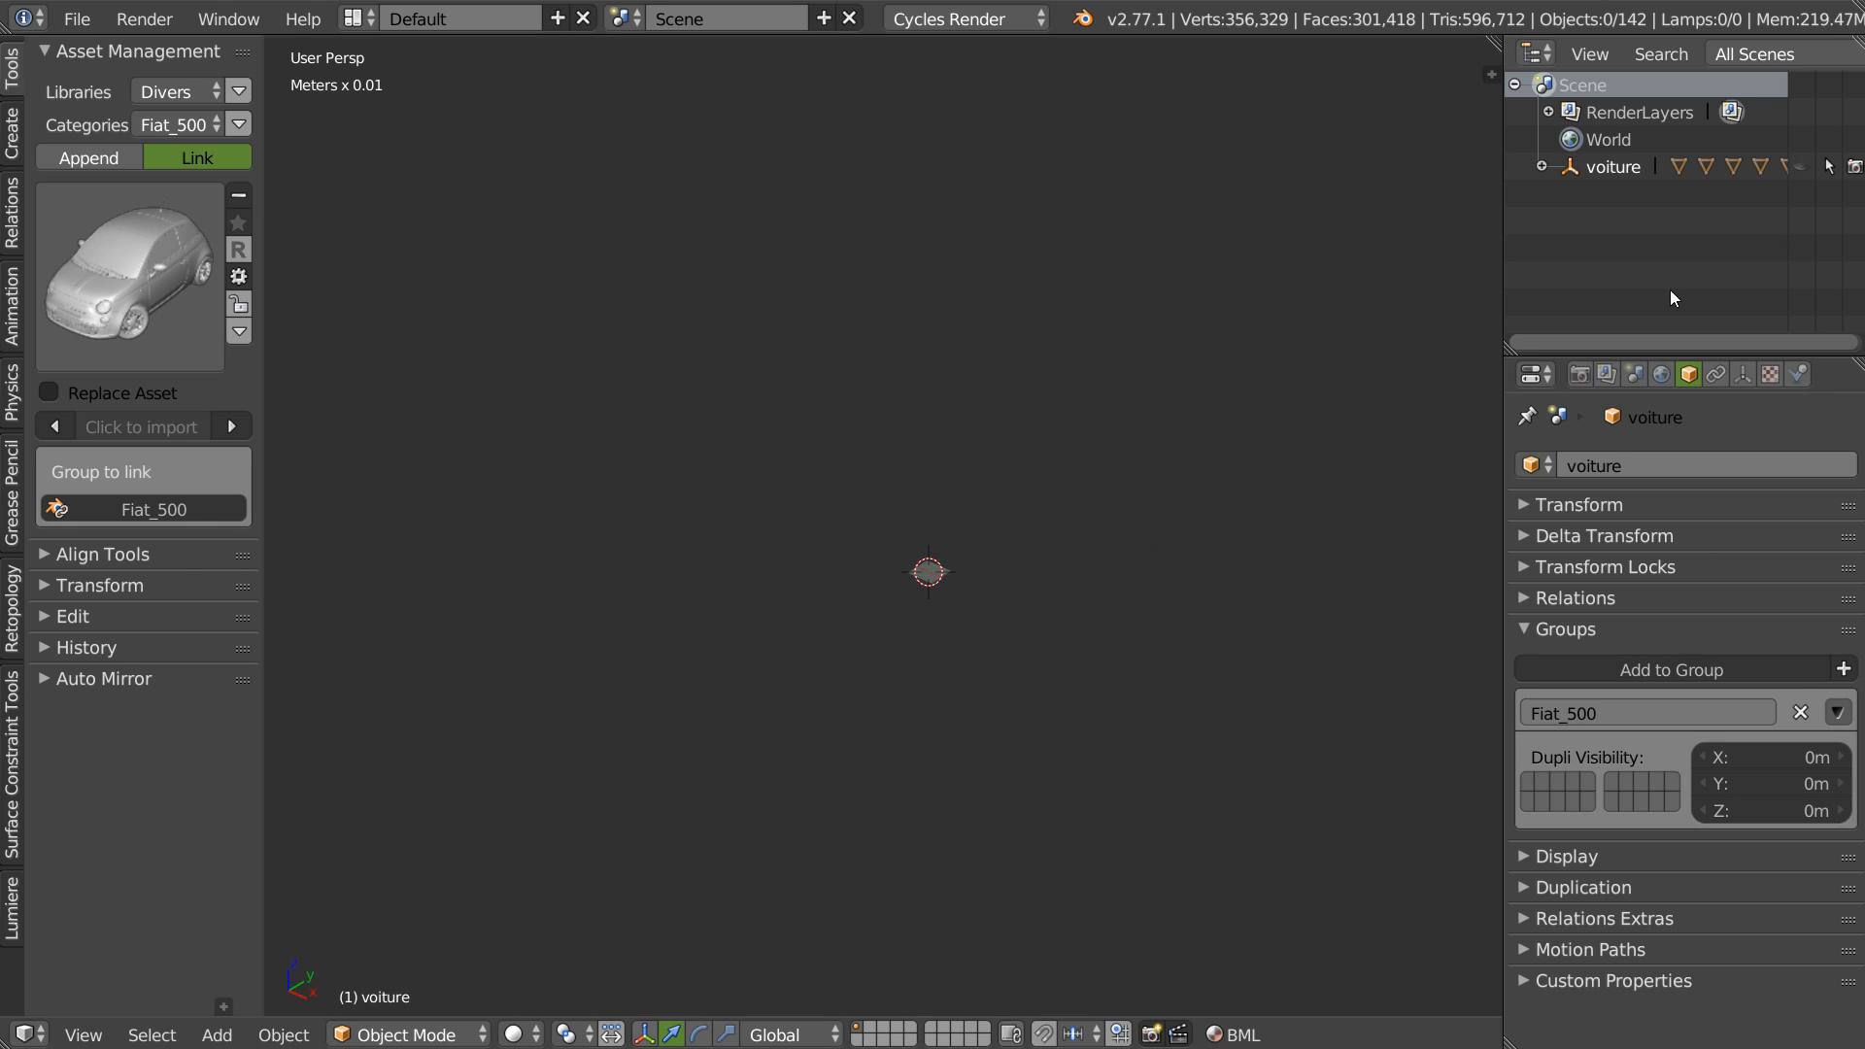
{"action": "left_click", "coordinate": [1809, 167]}
{"action": "key", "text": "m"}
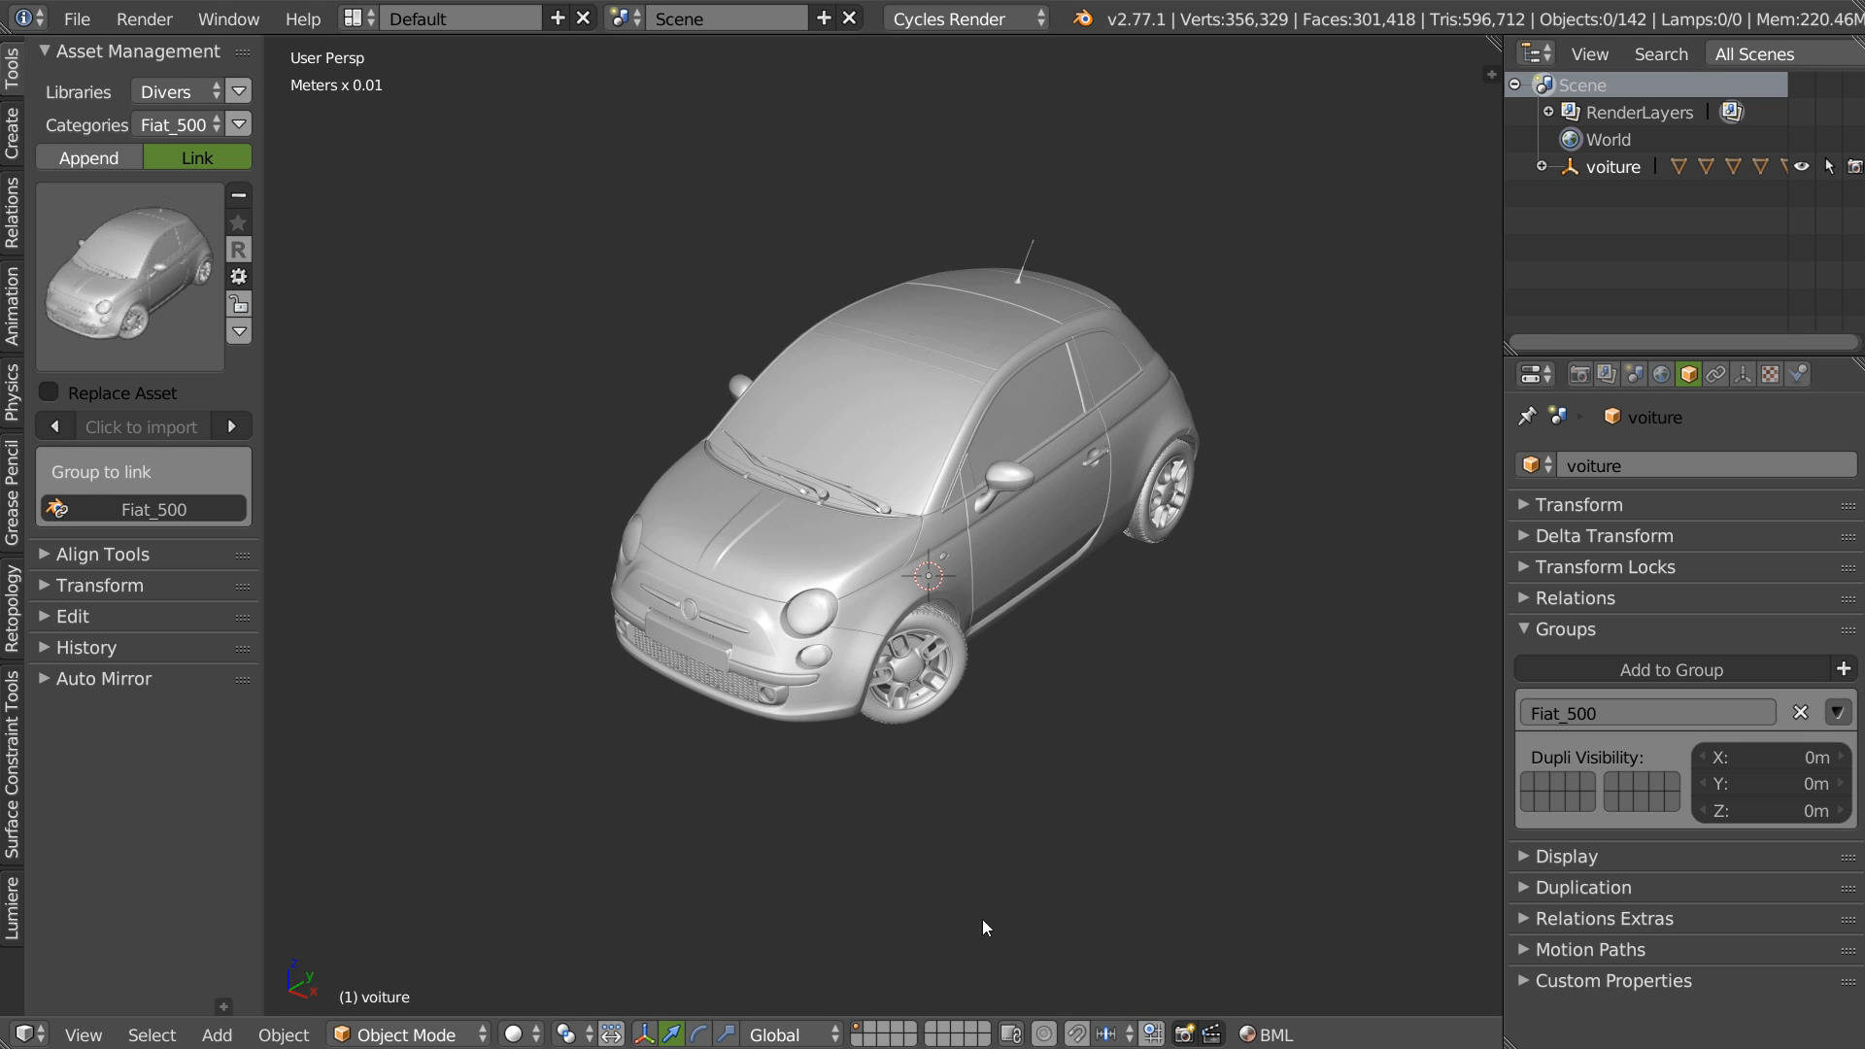
Select the voiture object with all its car parts and move it to another layer.
{"action": "left_click", "coordinate": [1572, 166]}
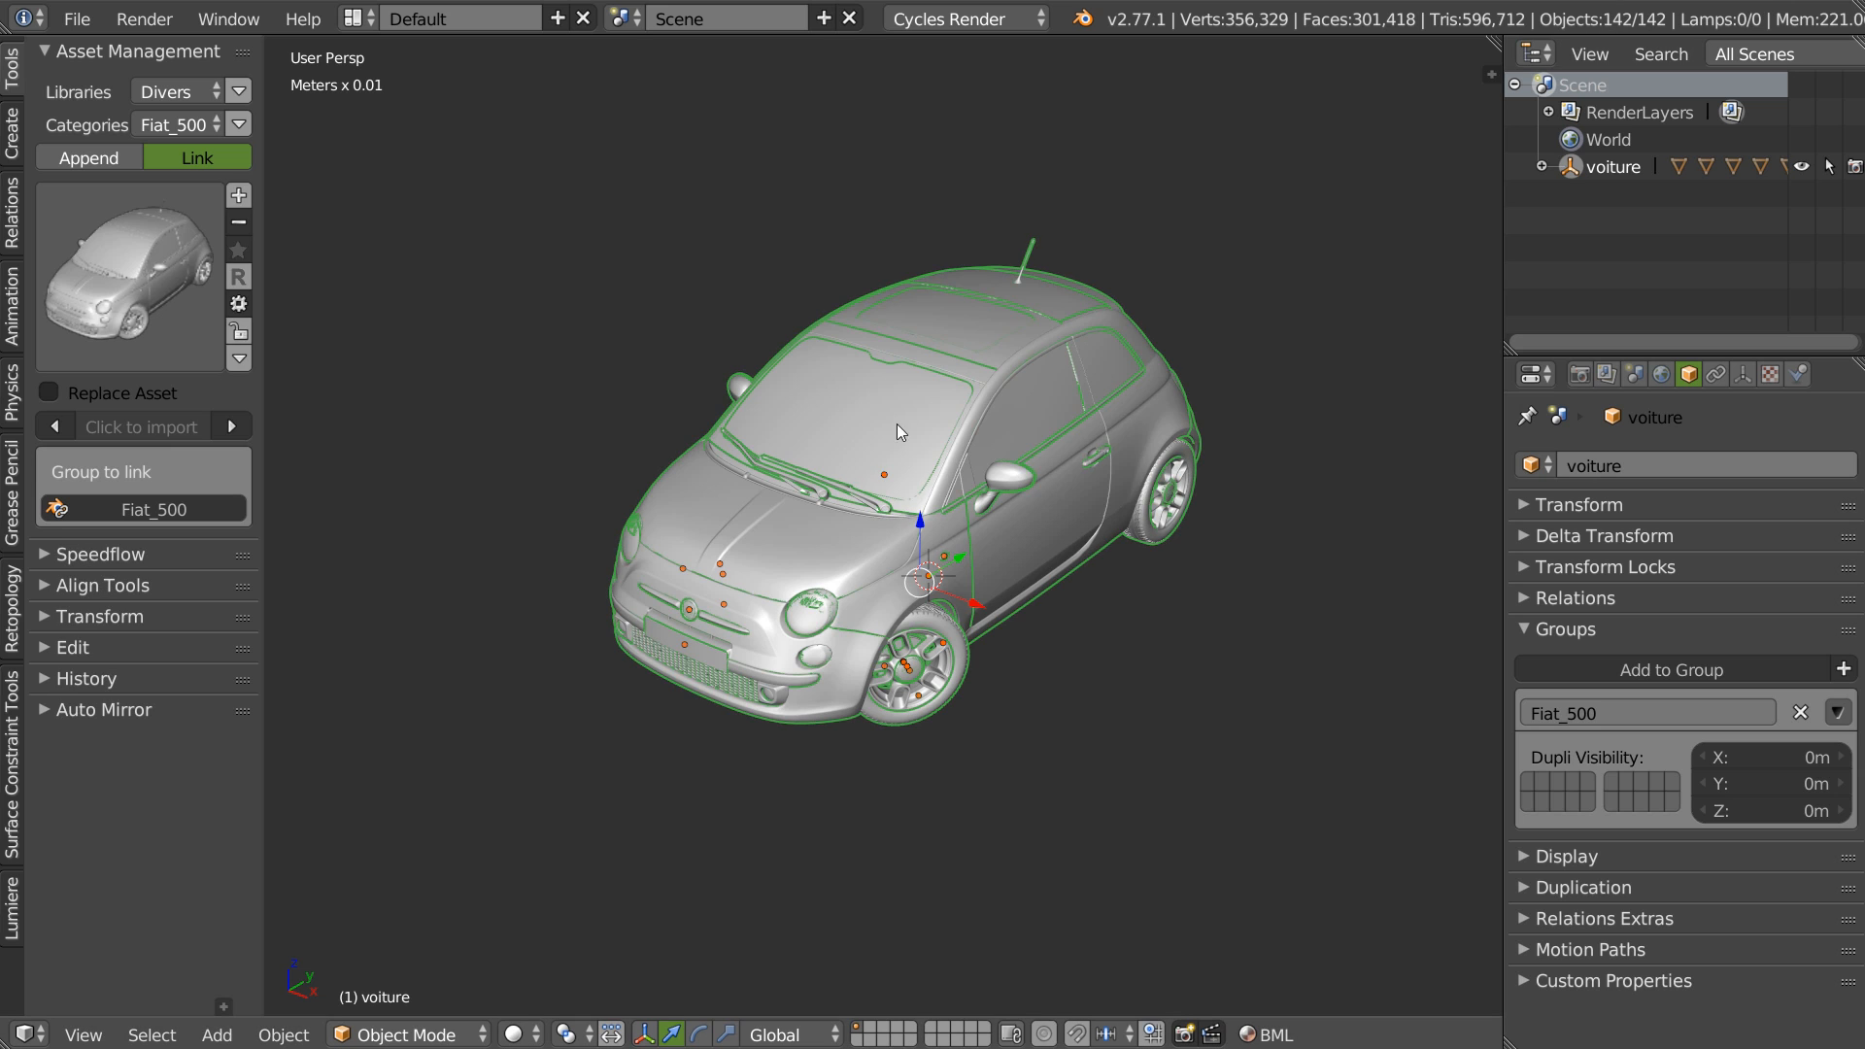
{"action": "key", "text": "m"}
{"action": "left_click", "coordinate": [1127, 485]}
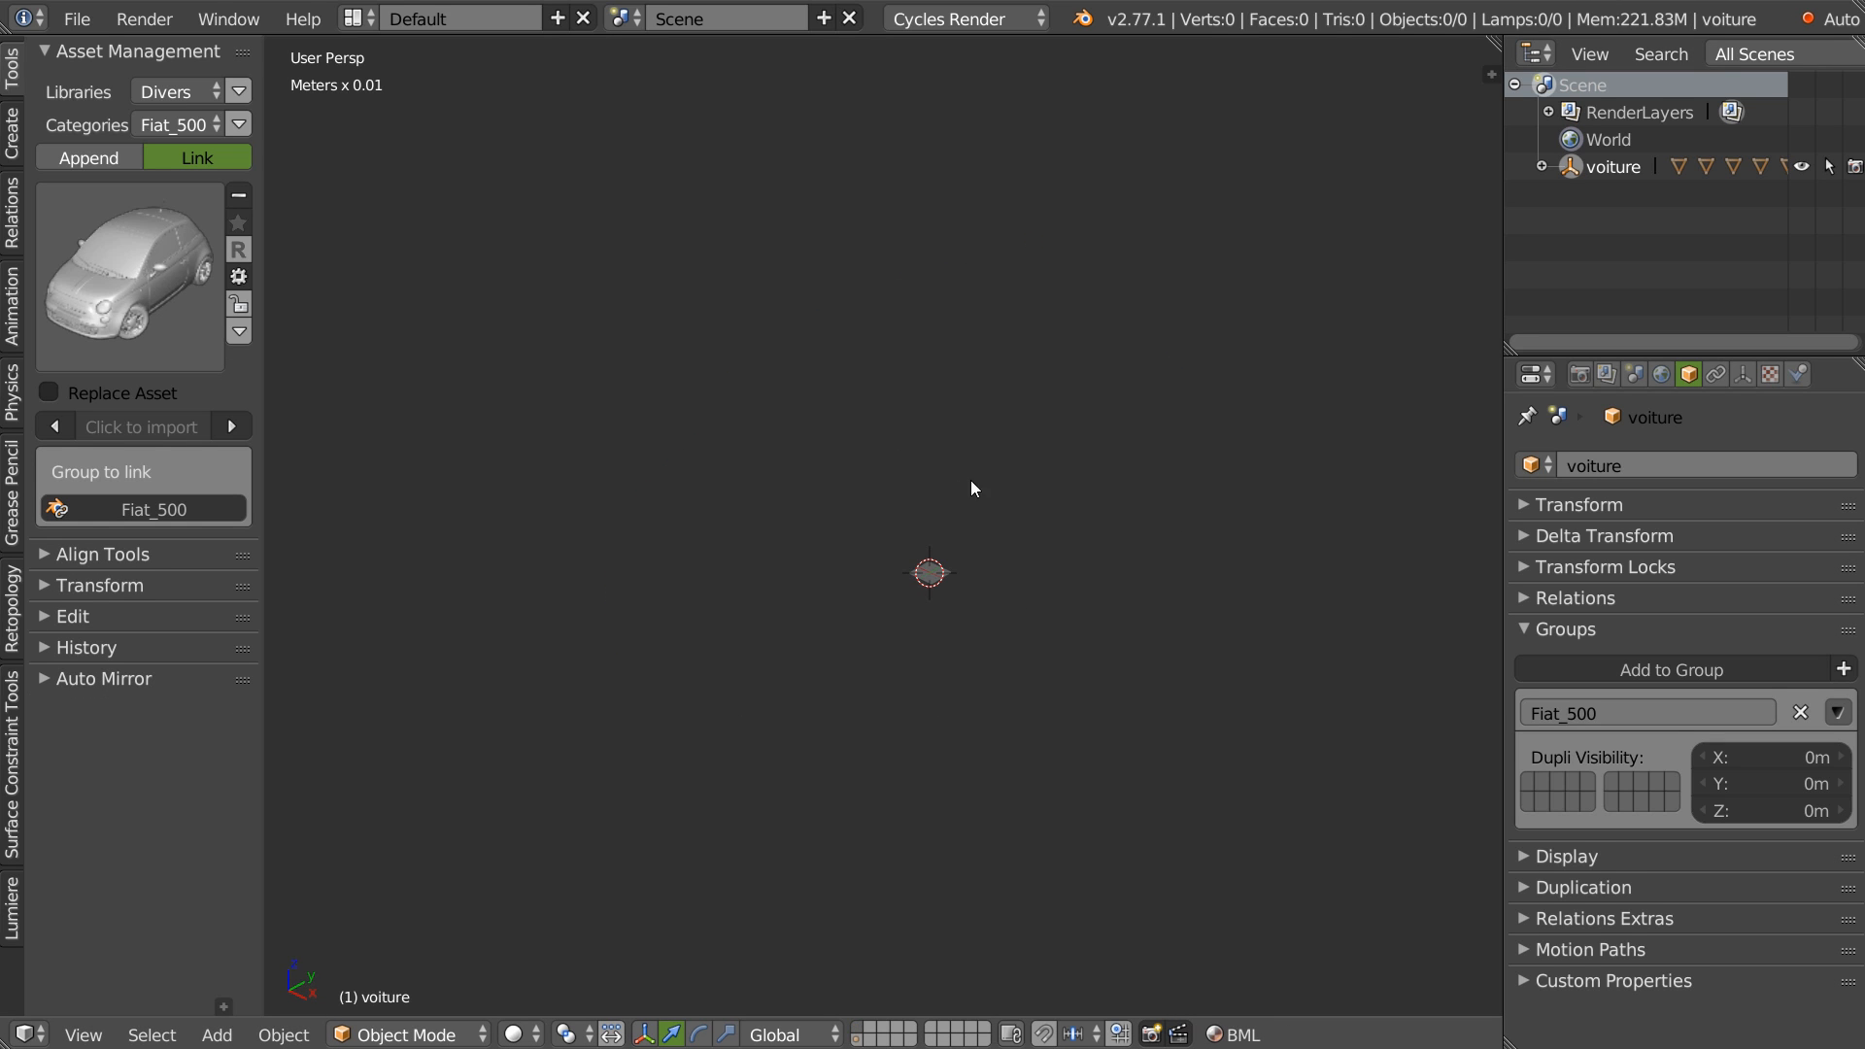
Add a group instance of Fiat_500 to the now empty layer.
{"action": "key", "text": "shift+a"}
{"action": "mouse_move", "coordinate": [893, 881]}
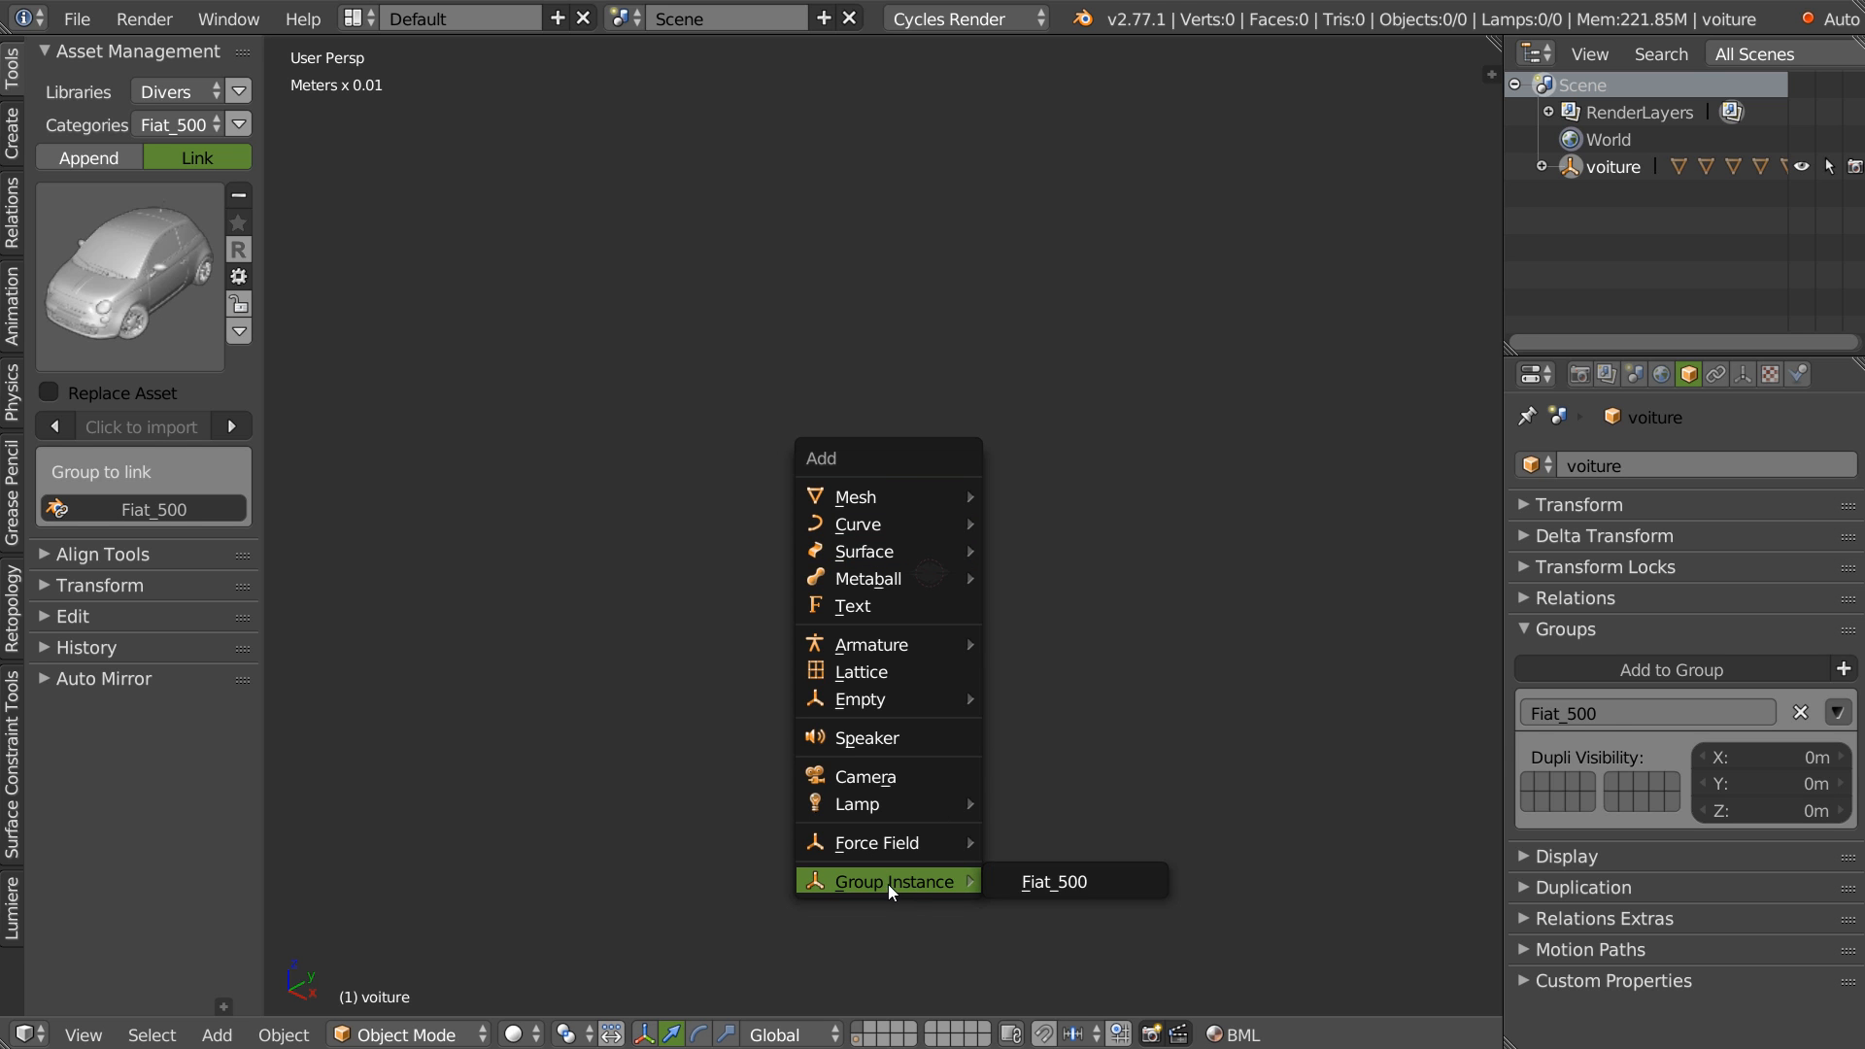
{"action": "left_click", "coordinate": [1052, 882]}
{"action": "middle_click_drag", "start_coordinate": [1165, 603], "coordinate": [804, 556]}
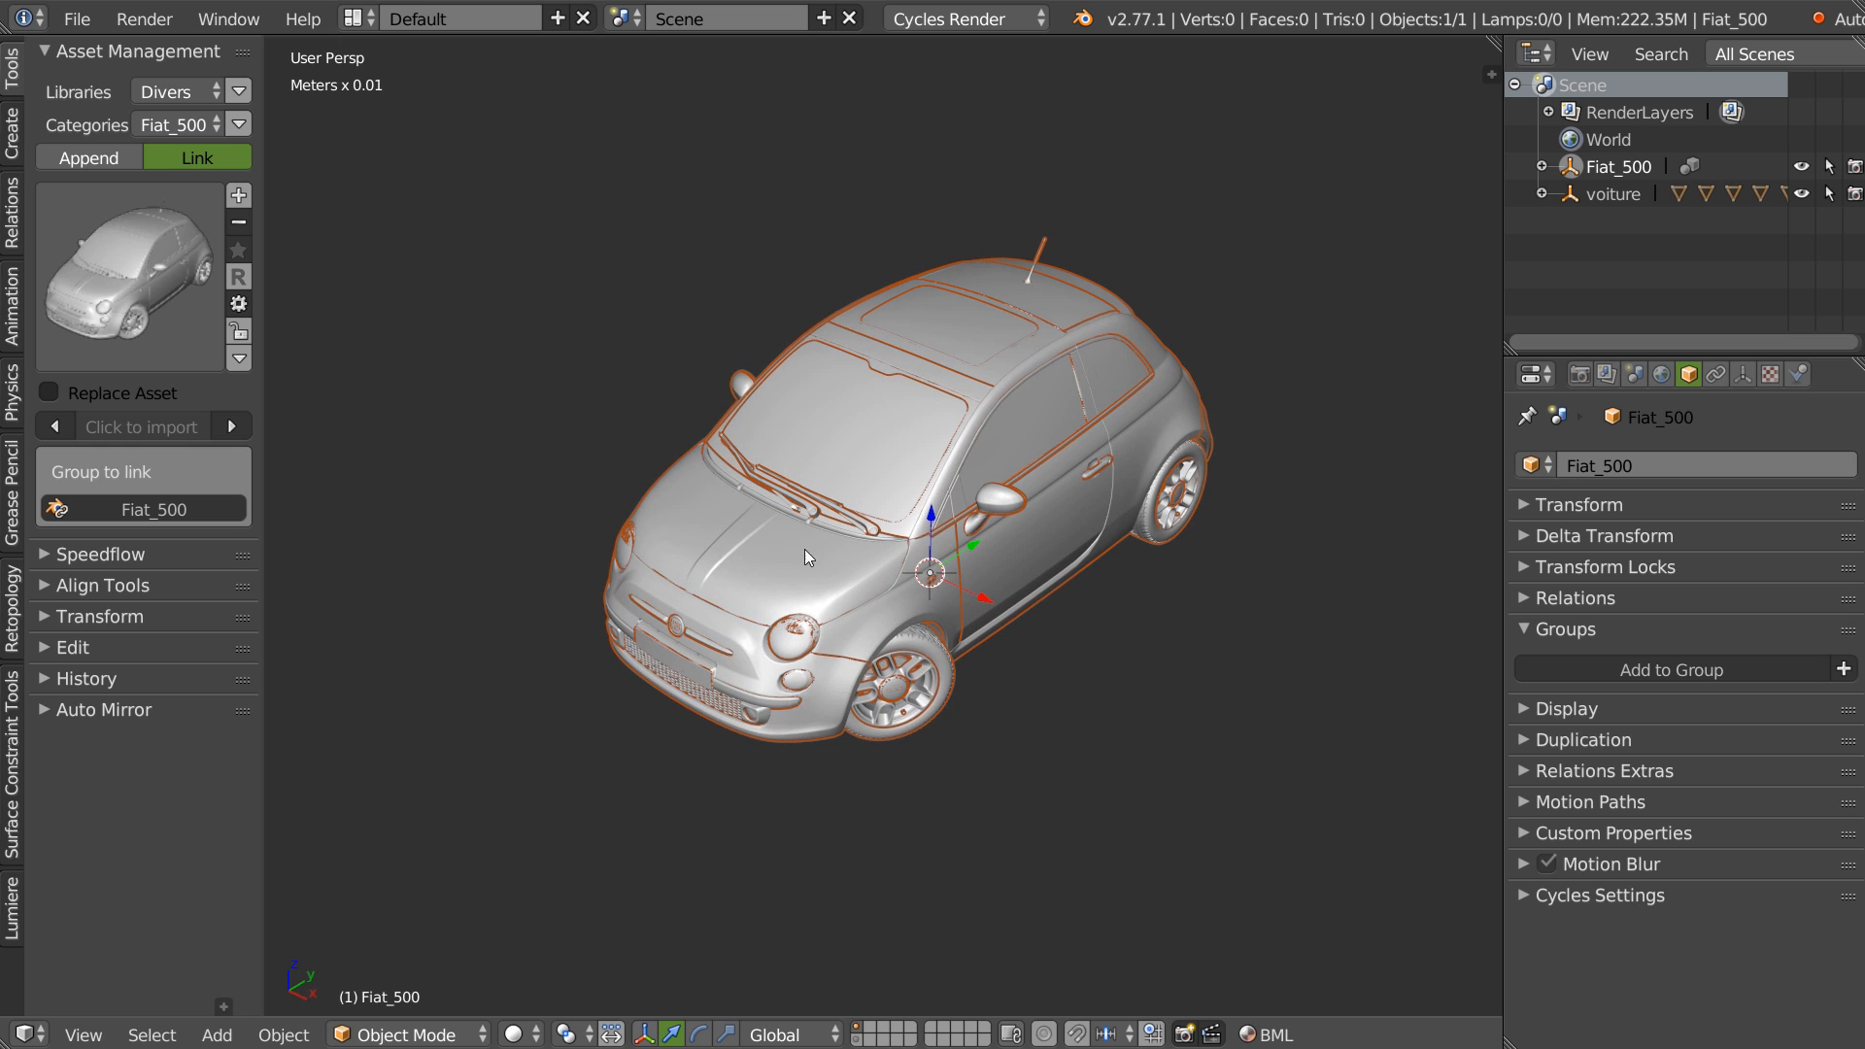
Hide the Fiat_500 instance, show the layer of the original car and preview it in Render shading.
{"action": "left_click", "coordinate": [1800, 169]}
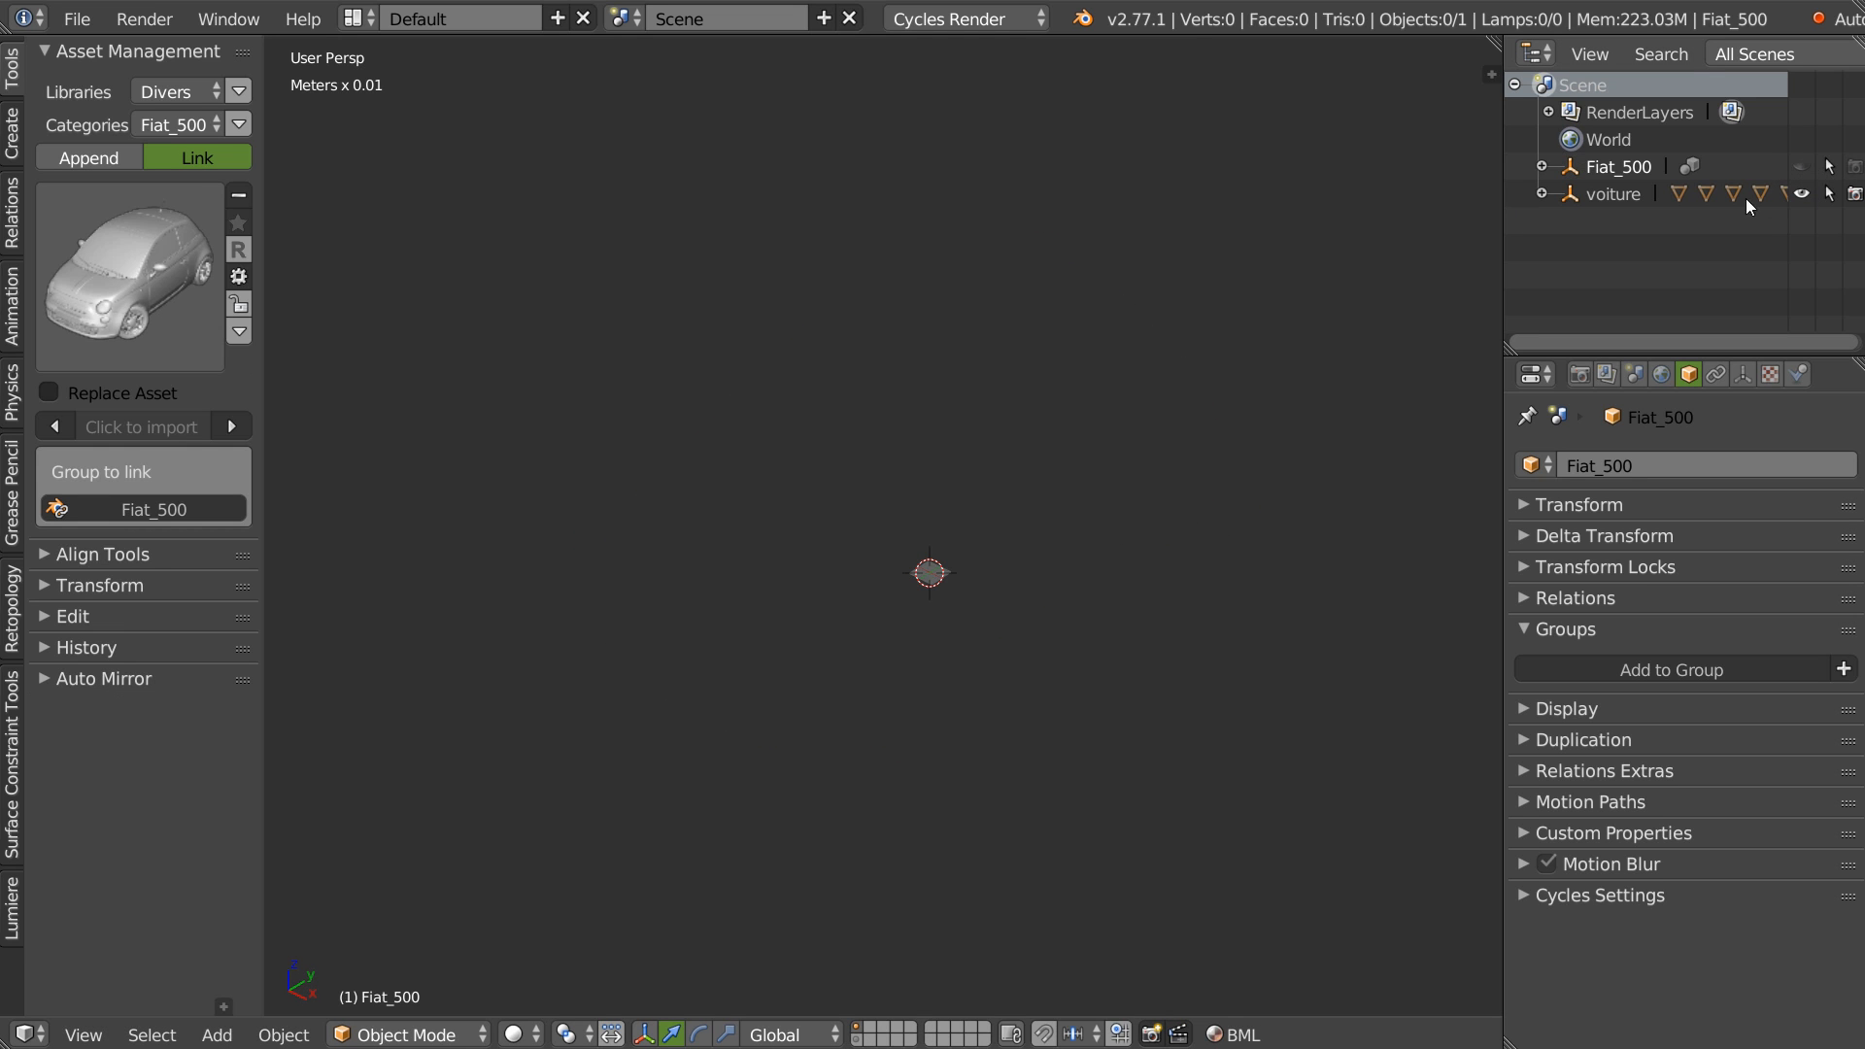
{"action": "left_click", "coordinate": [862, 1040]}
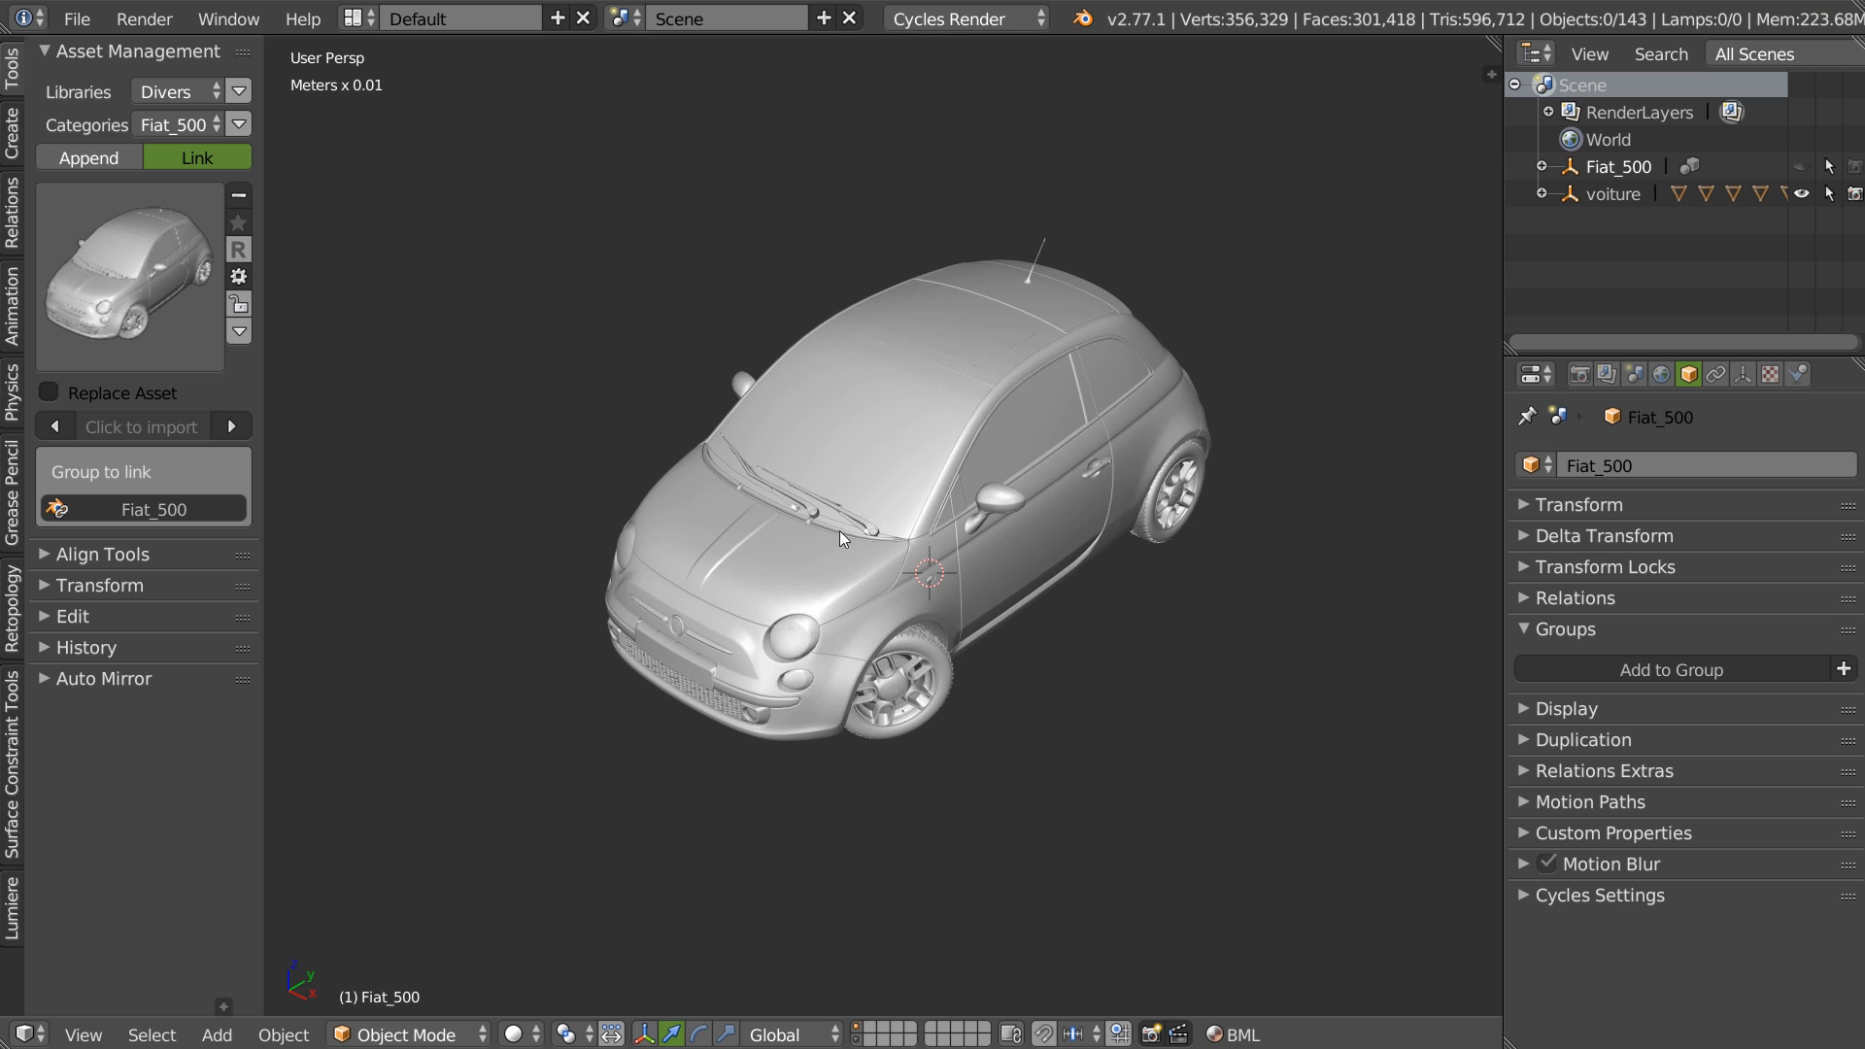
{"action": "key", "text": "z"}
{"action": "left_click", "coordinate": [993, 483]}
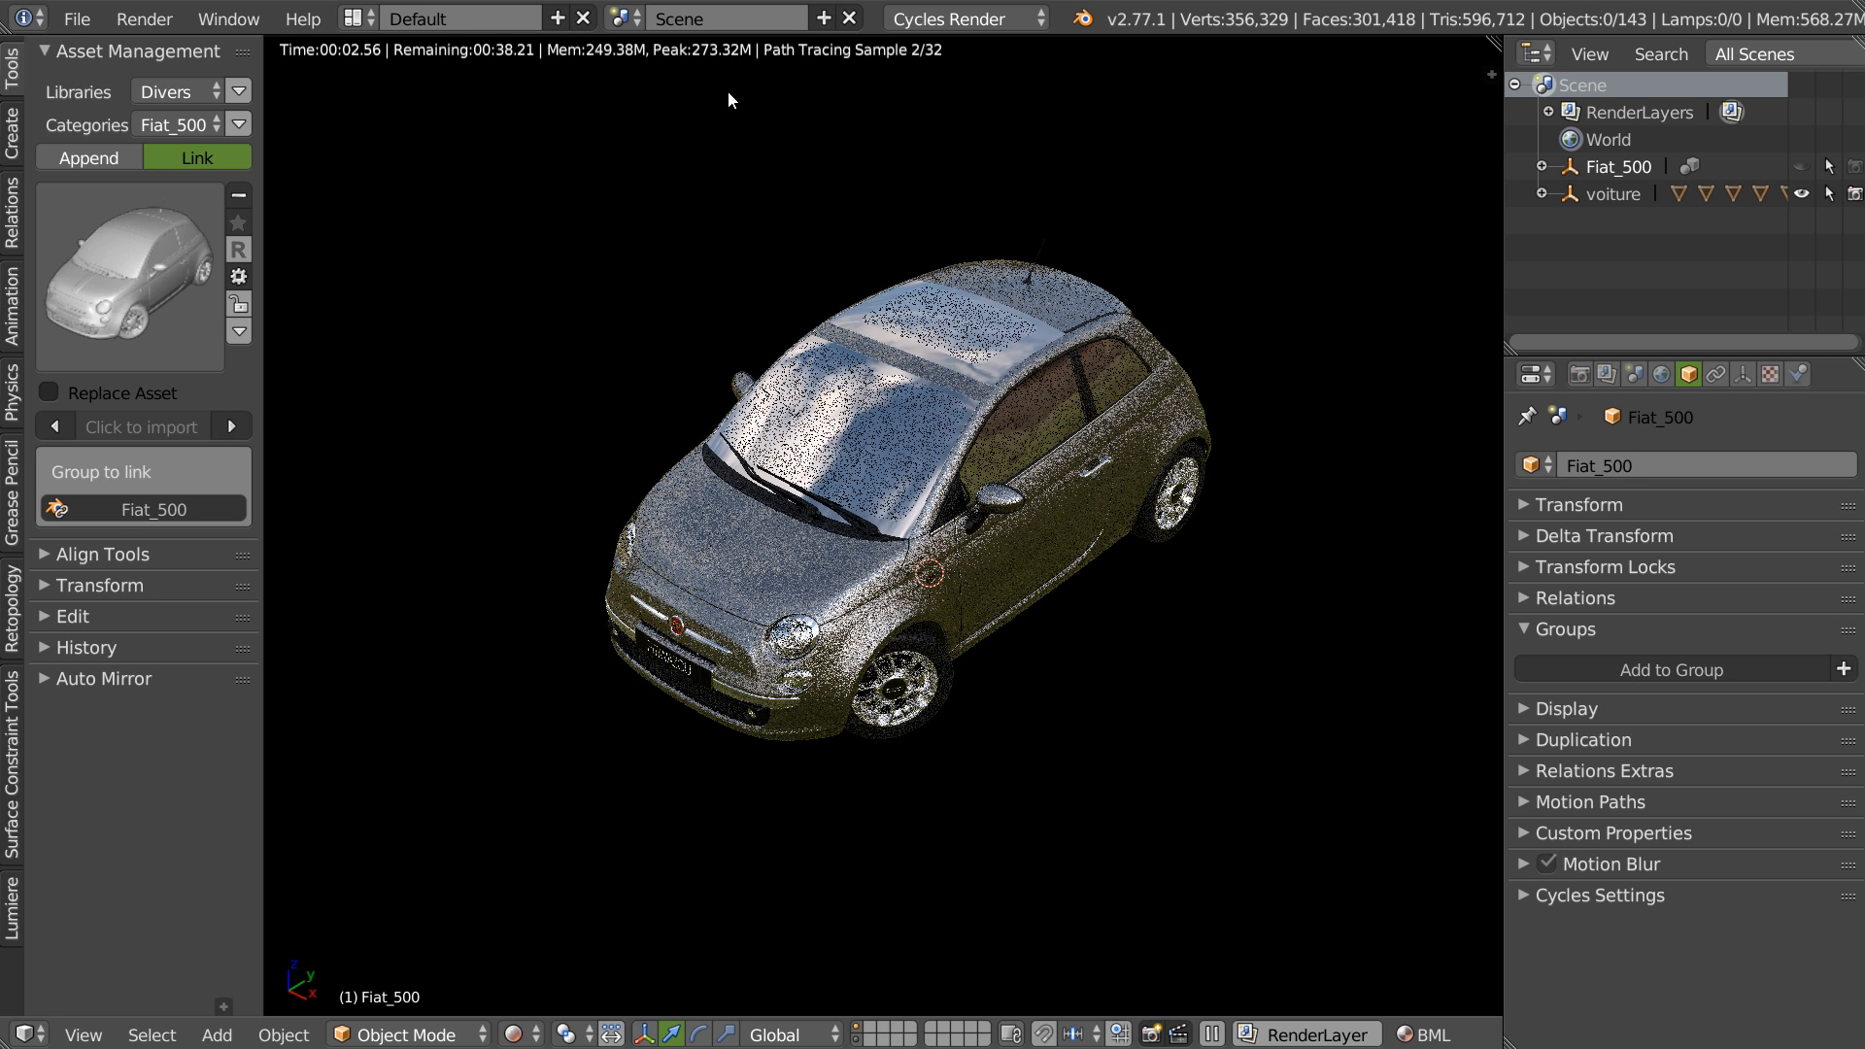
Return to Solid shading on the first layer and unhide the Fiat_500 instance.
{"action": "key", "text": "z"}
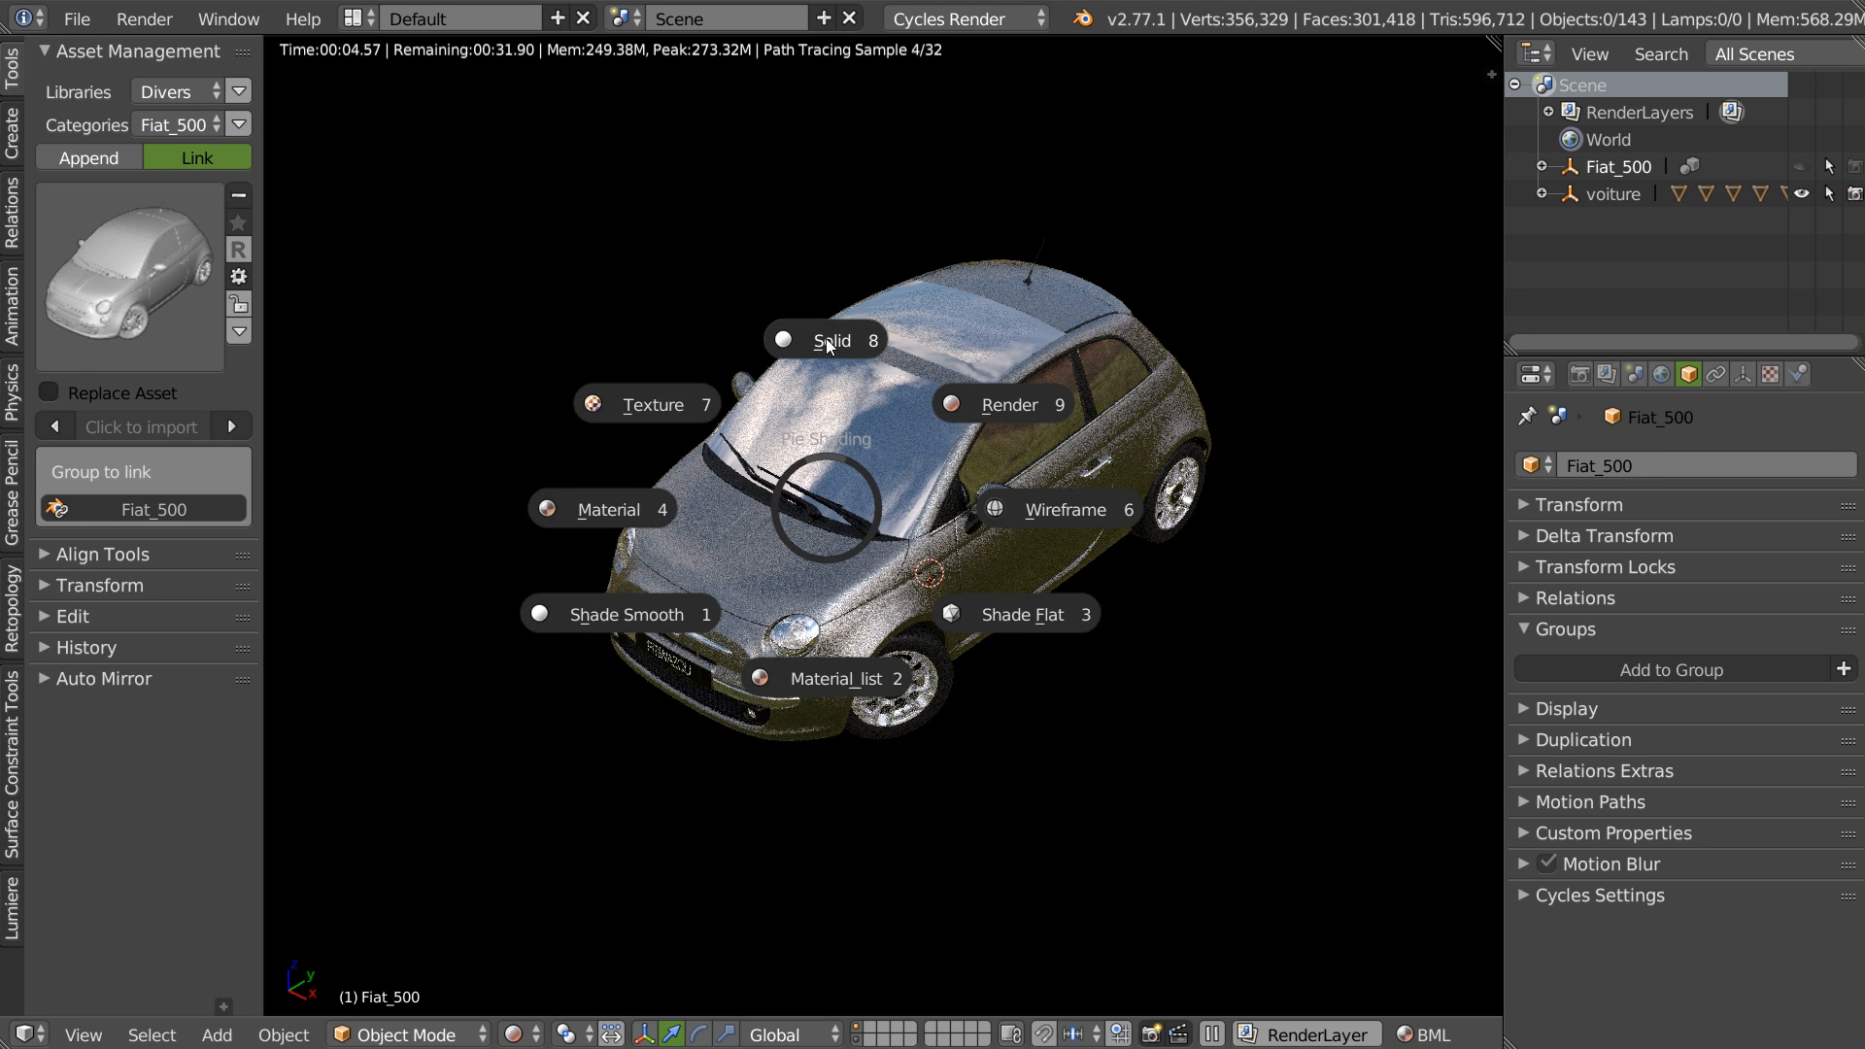
{"action": "left_click", "coordinate": [825, 340]}
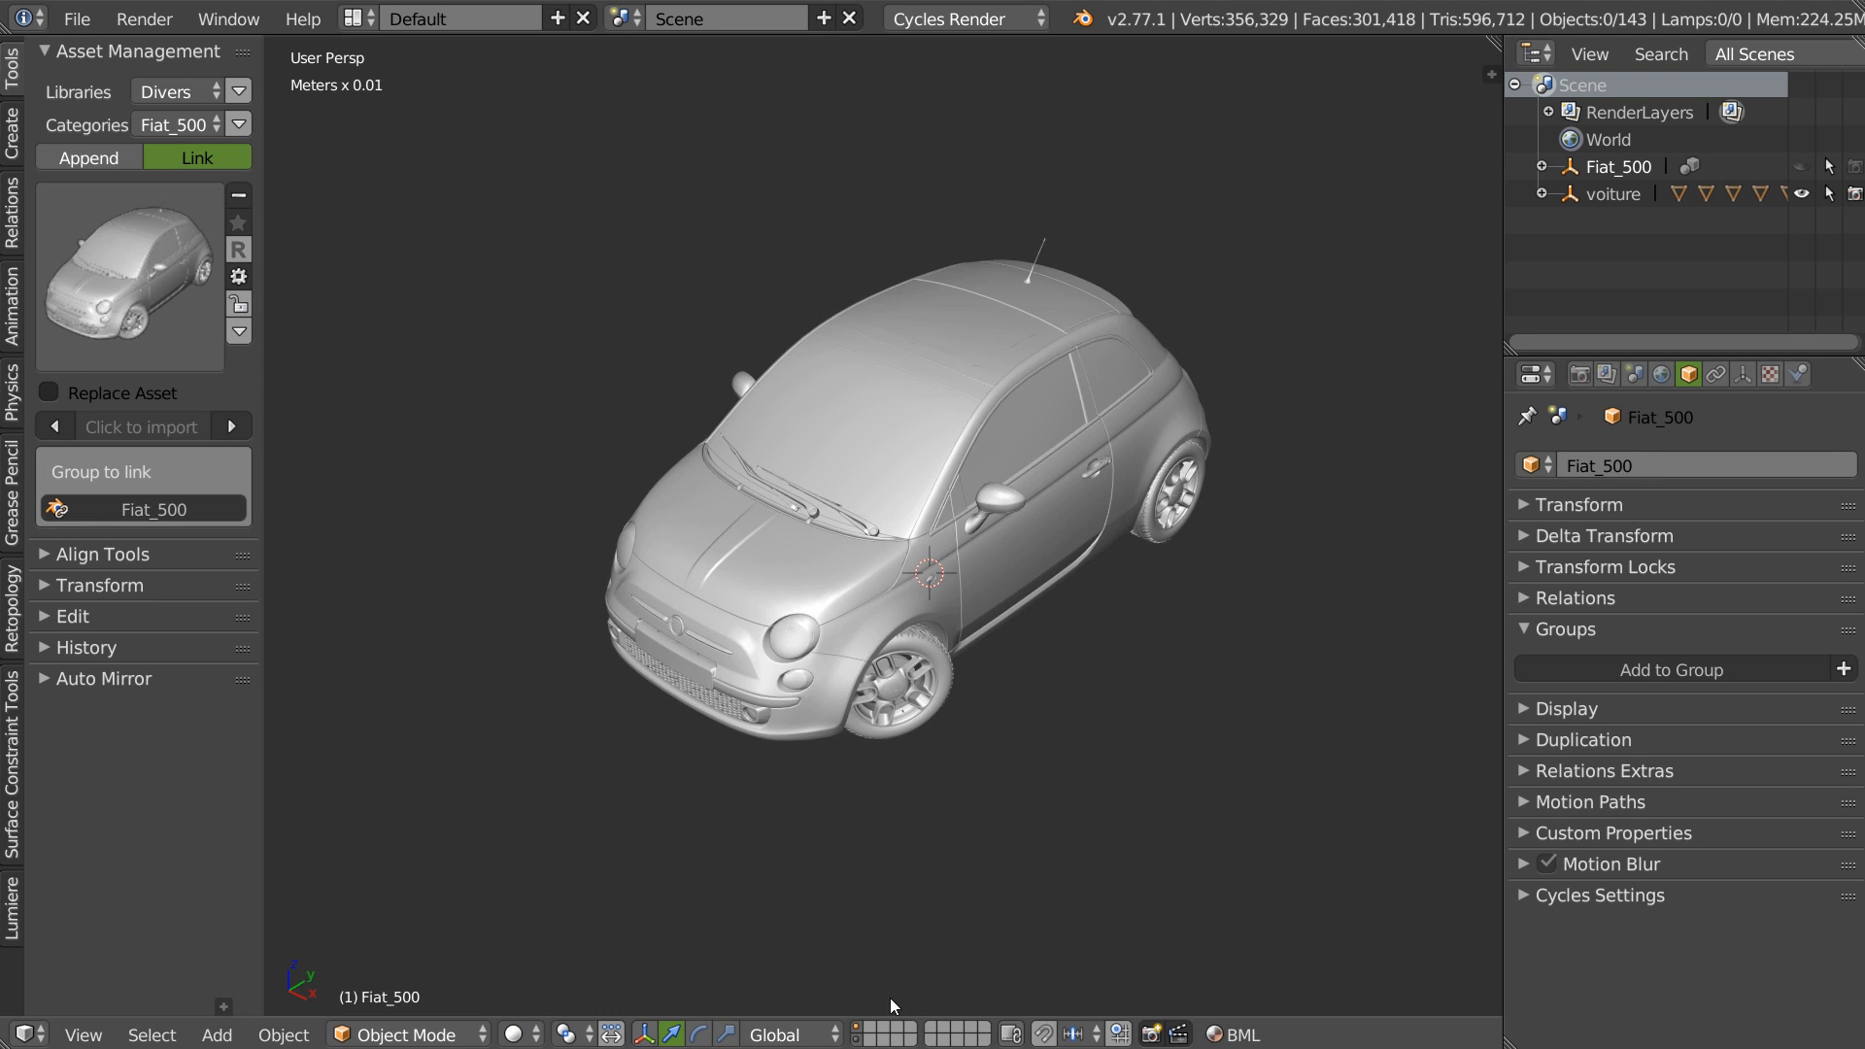
{"action": "left_click", "coordinate": [856, 1027]}
{"action": "left_click", "coordinate": [1800, 166]}
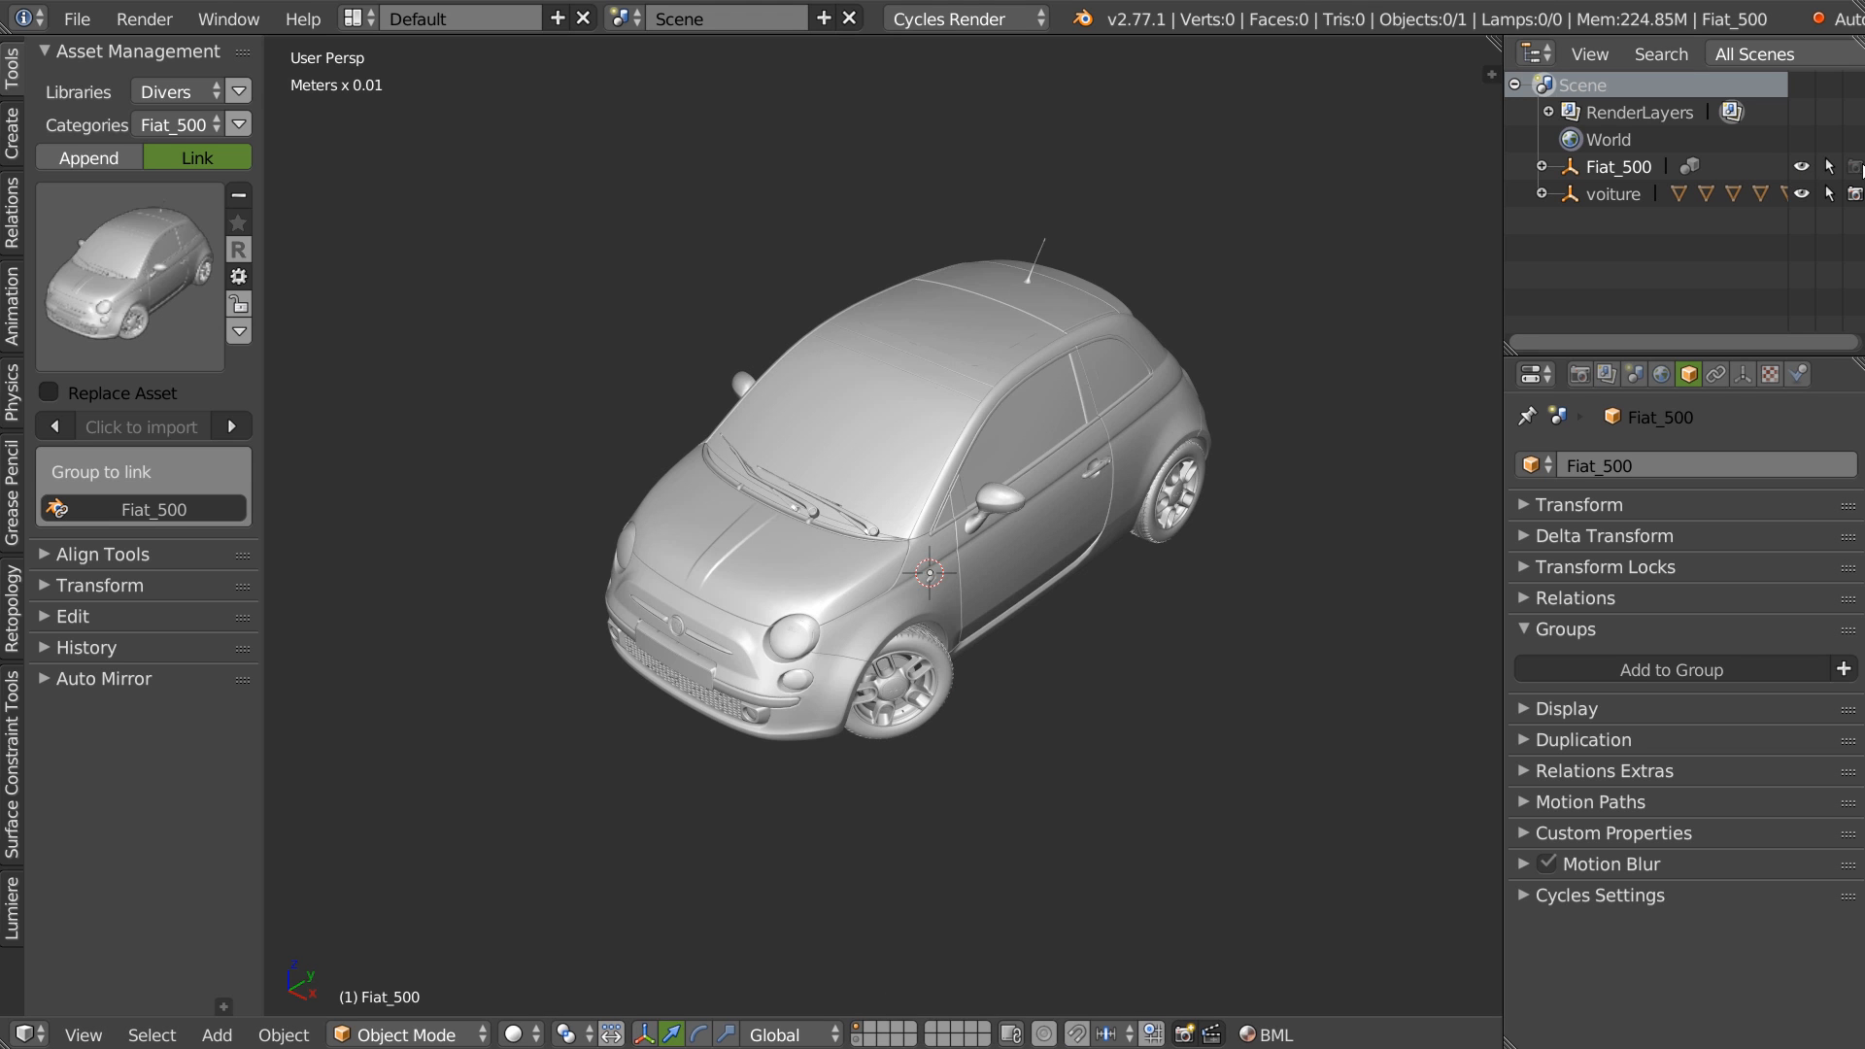
Preview the Fiat_500 group instance in Render shading and return to Solid shading.
{"action": "key", "text": "z"}
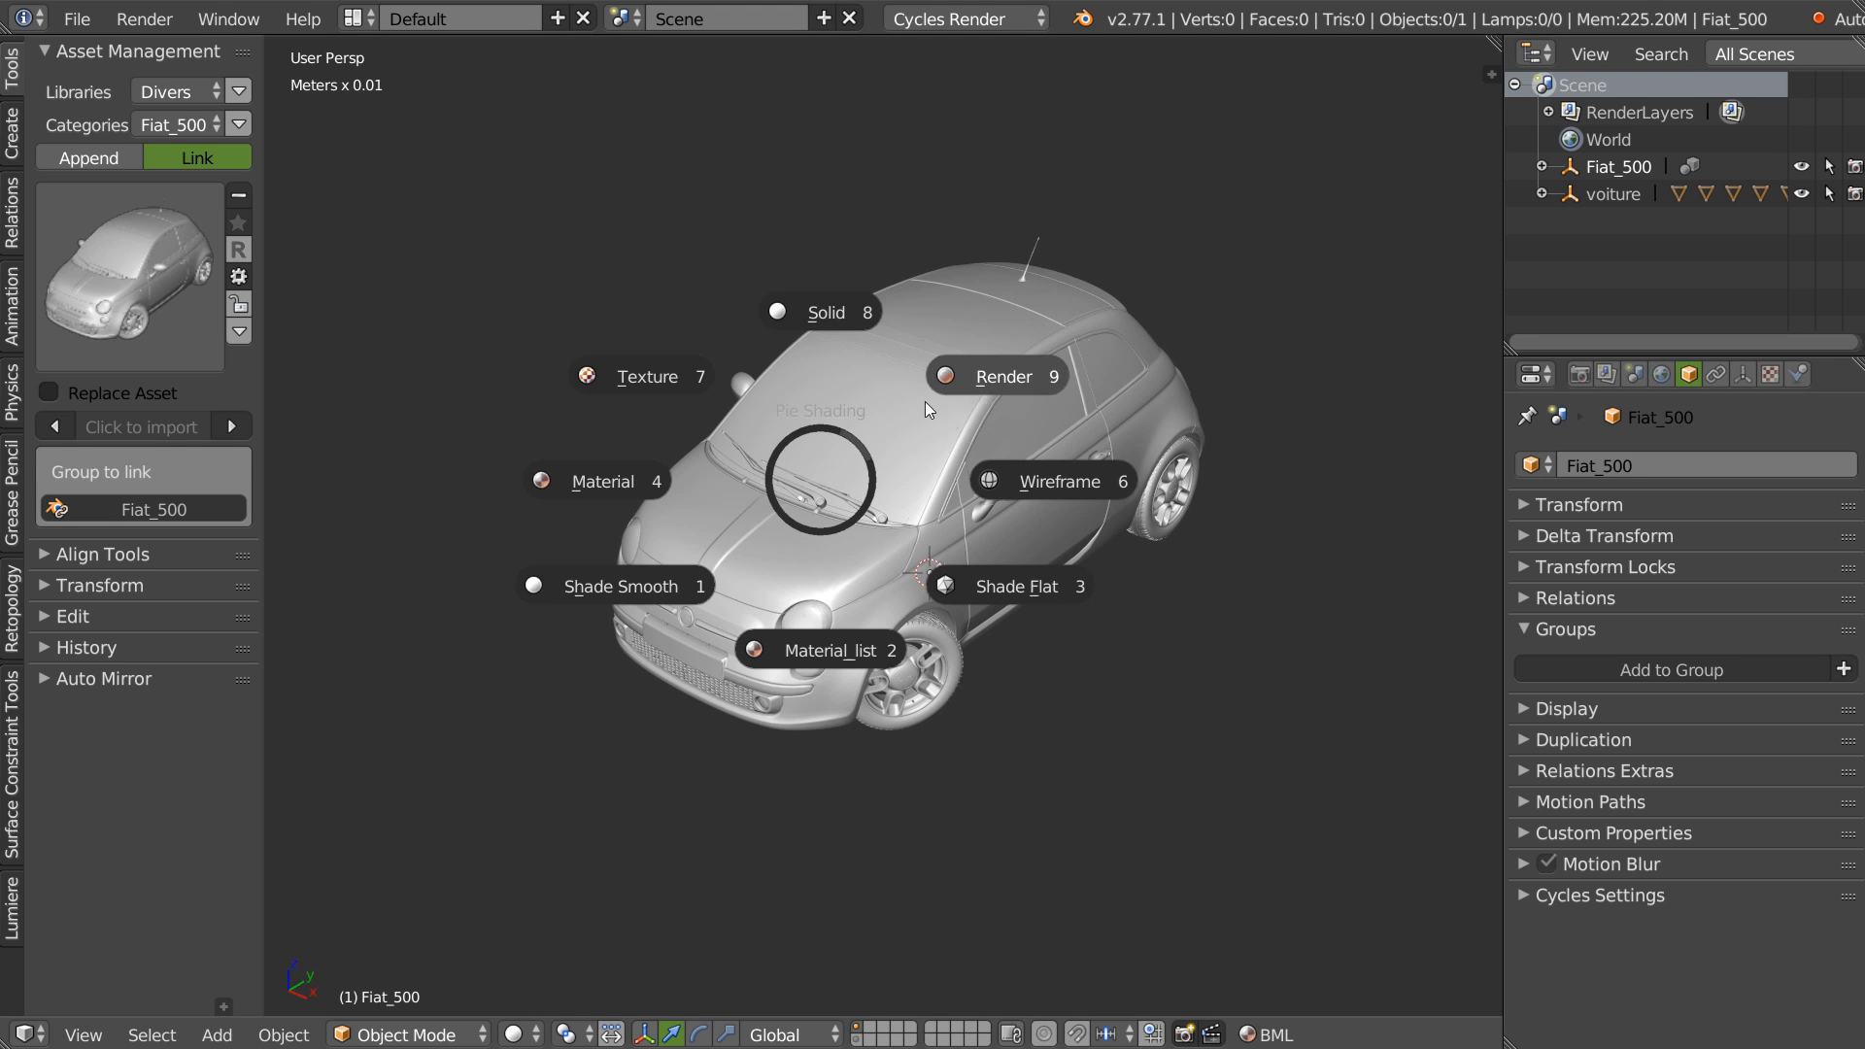
{"action": "left_click", "coordinate": [992, 385]}
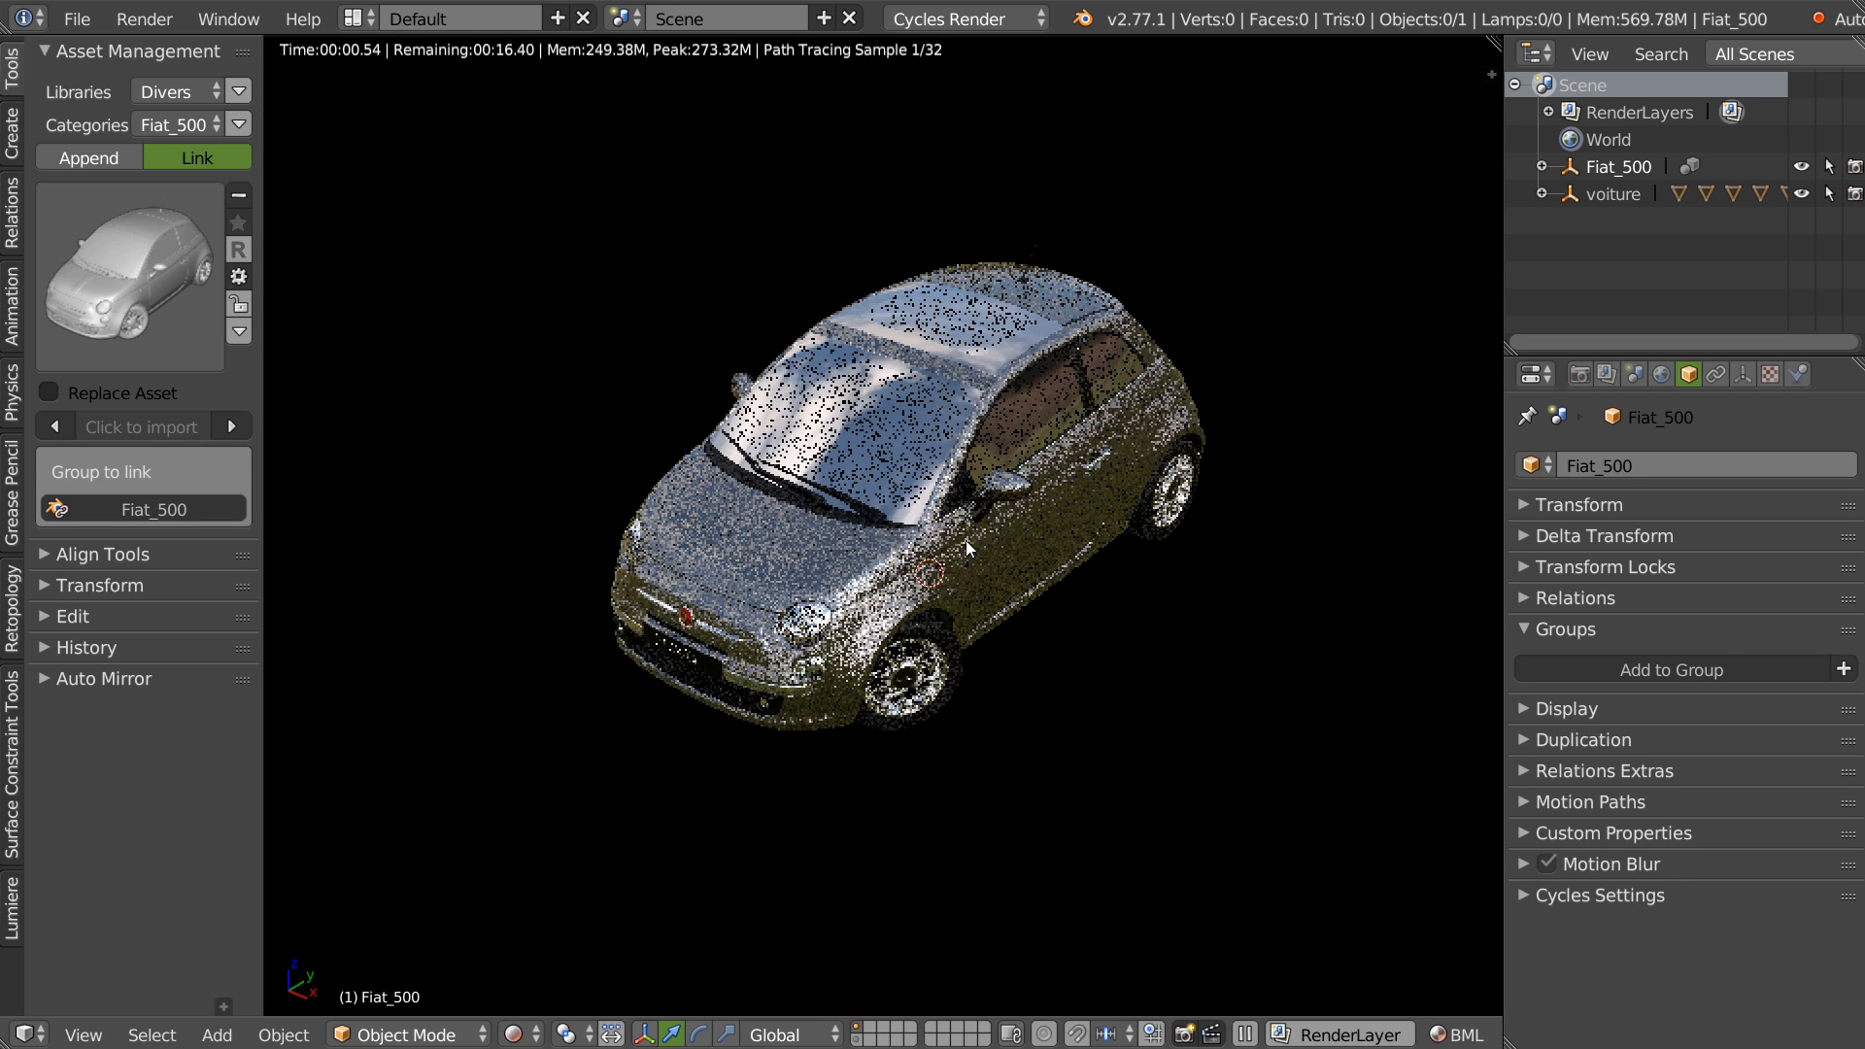
{"action": "key", "text": "z"}
{"action": "left_click", "coordinate": [991, 373]}
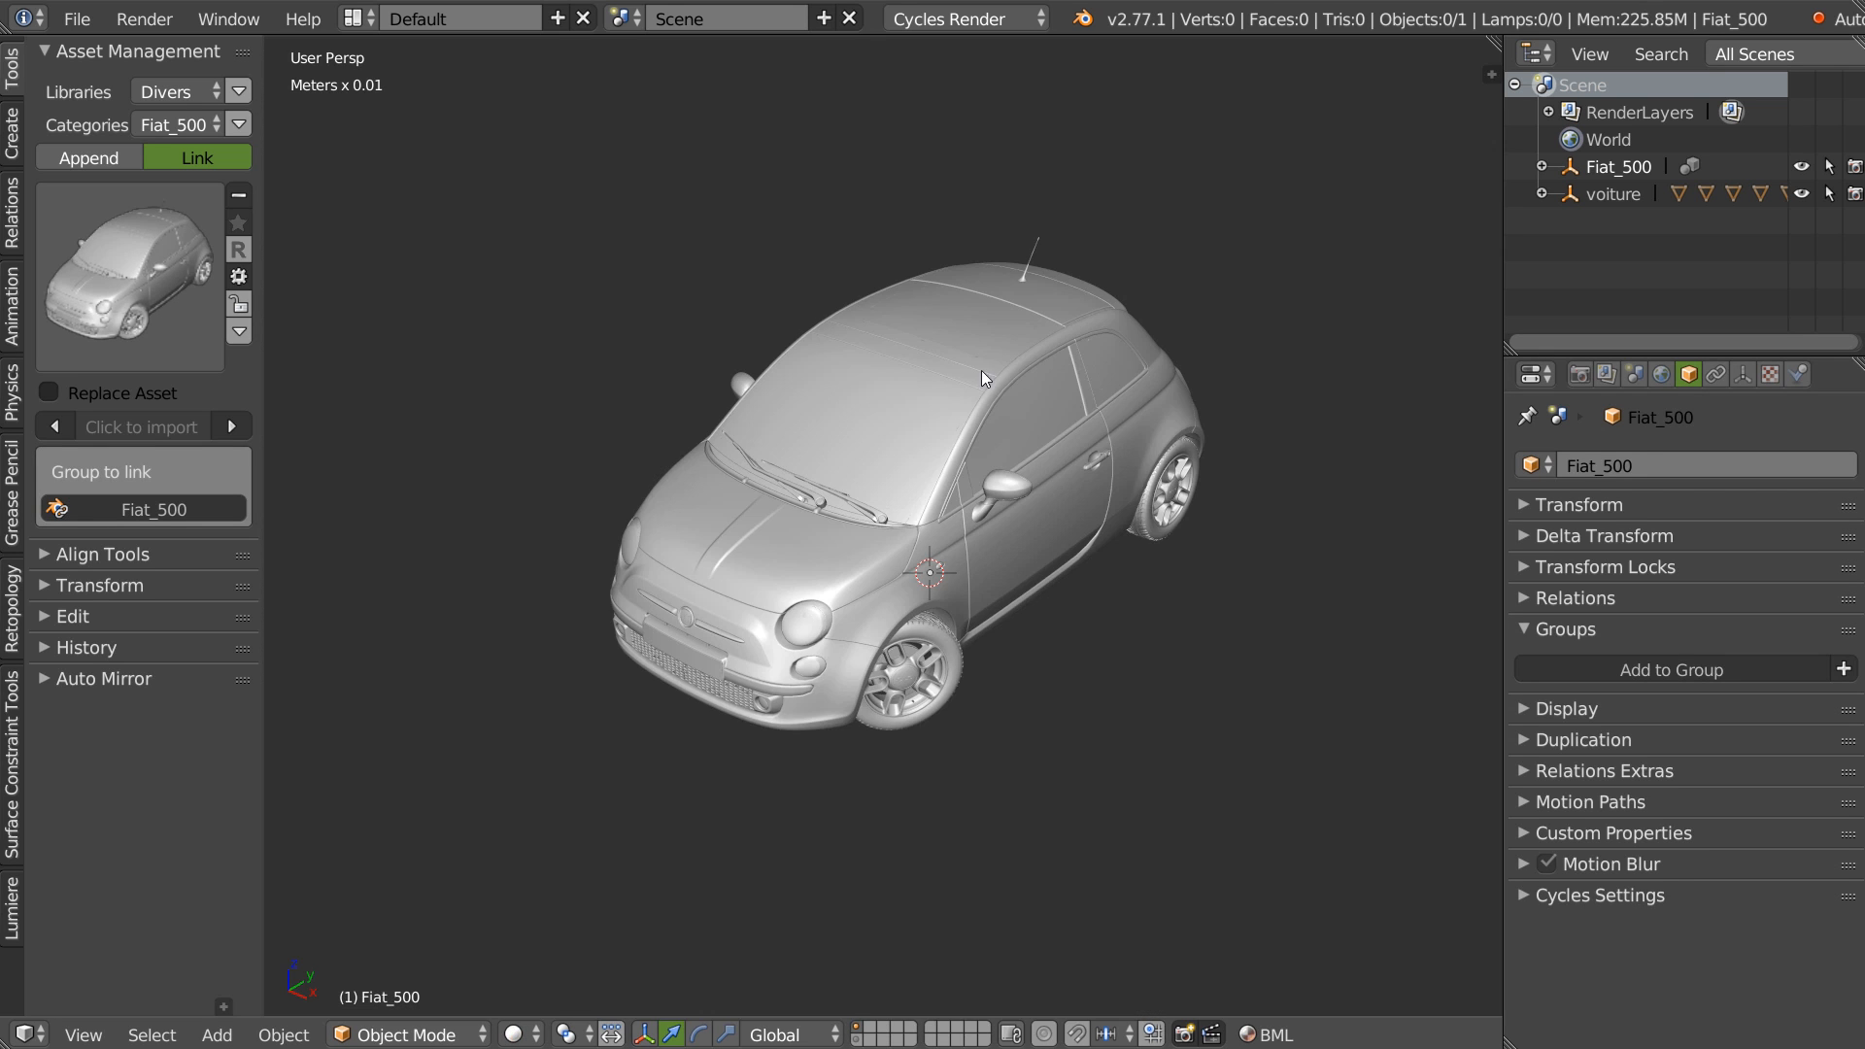
Duplicate the Fiat_500 instance twice along the X axis to make a row of three cars.
{"action": "left_click", "coordinate": [1618, 166]}
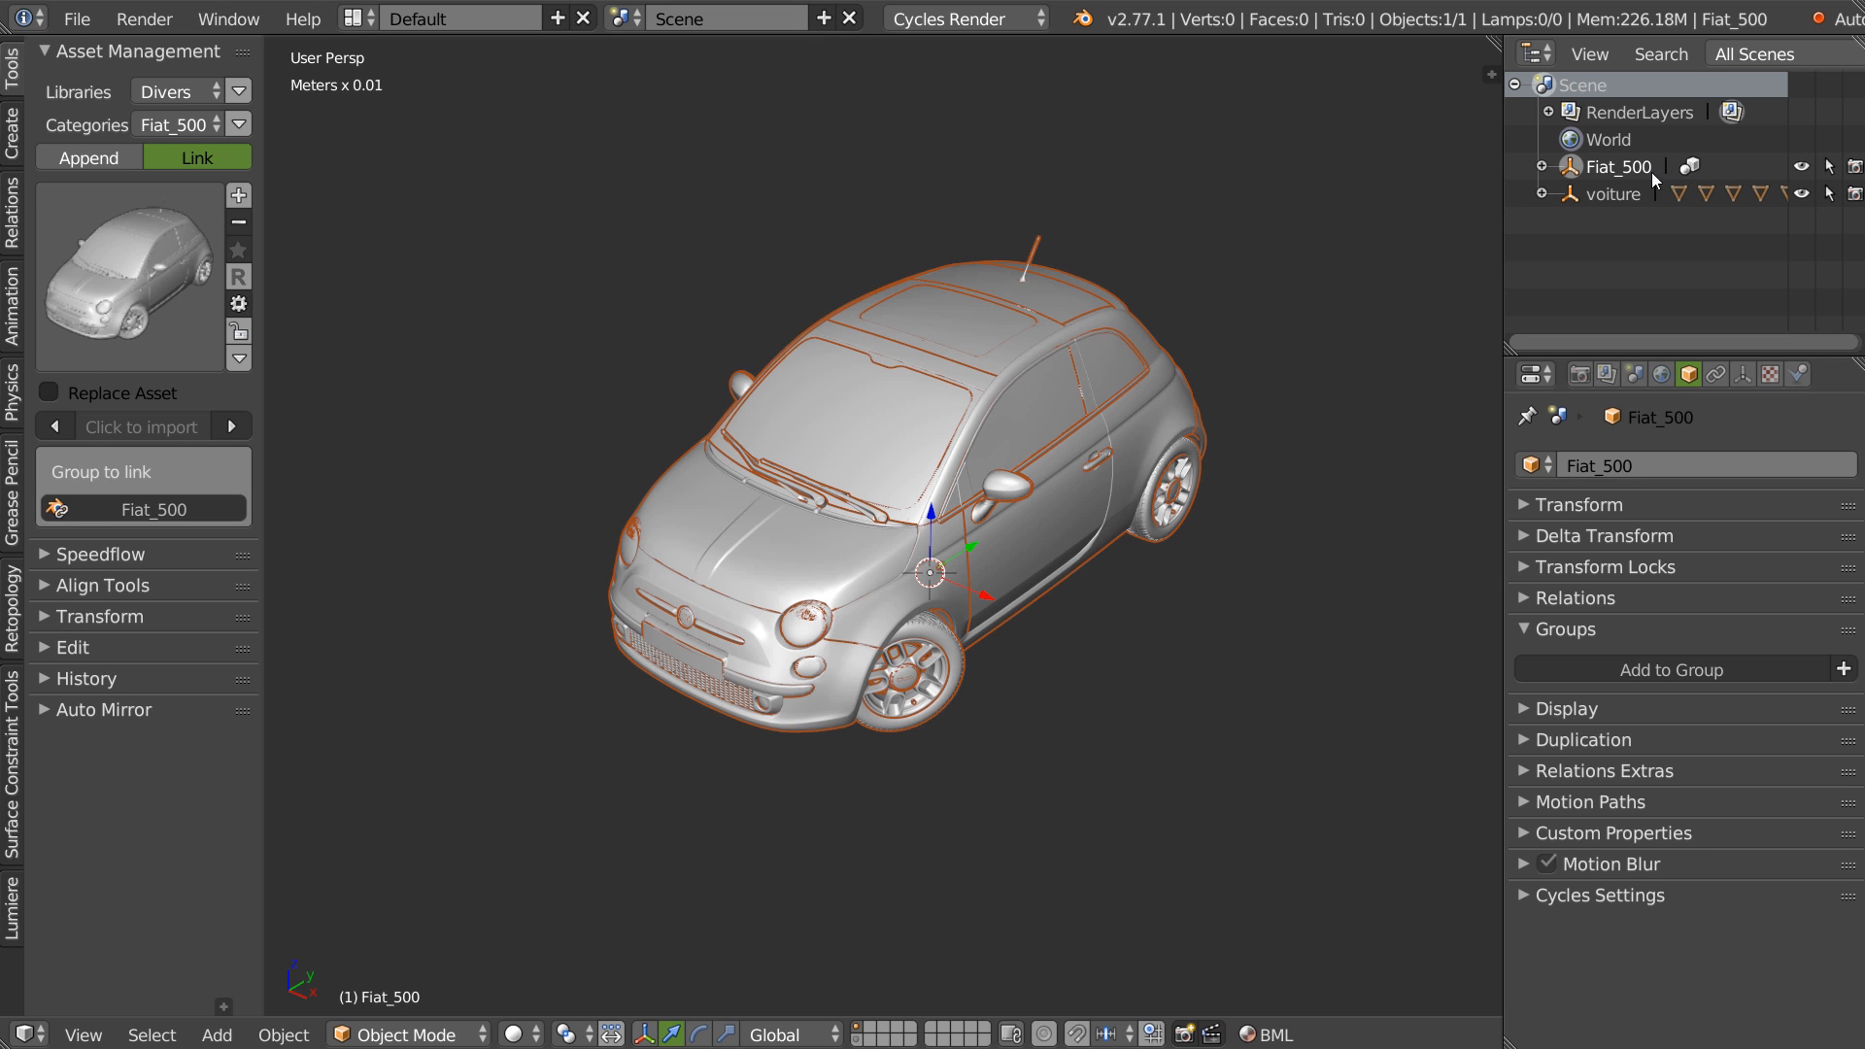
{"action": "middle_click_drag", "start_coordinate": [939, 463], "coordinate": [967, 472]}
{"action": "middle_click_drag", "start_coordinate": [1105, 408], "coordinate": [964, 599], "text": "ctrl"}
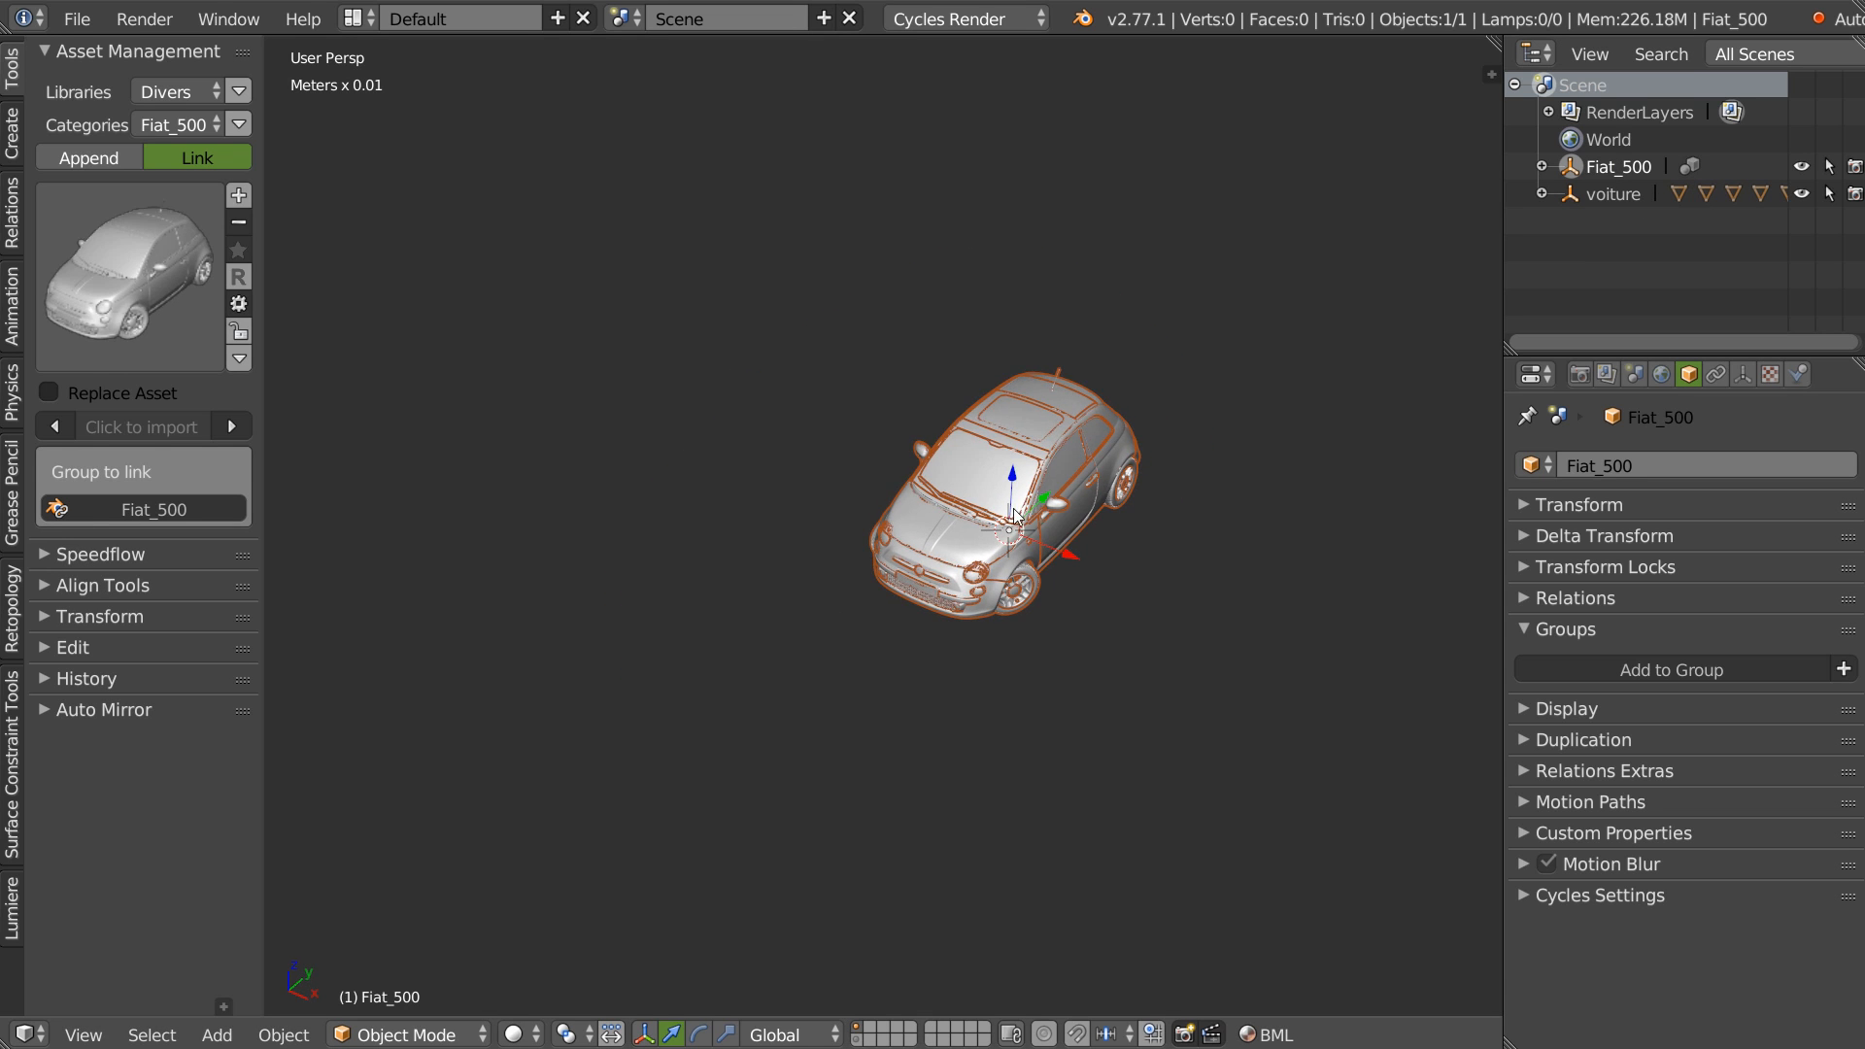
{"action": "key", "text": "shift+d"}
{"action": "key", "text": "x"}
{"action": "left_click", "coordinate": [913, 495]}
{"action": "key", "text": "shift+d"}
{"action": "key", "text": "x"}
{"action": "left_click", "coordinate": [826, 509]}
{"action": "middle_click_drag", "start_coordinate": [825, 510], "coordinate": [1002, 528]}
Select all three cars and duplicate them twice along the X axis for a row of nine.
{"action": "mouse_move", "coordinate": [1046, 525]}
{"action": "left_mouse_down", "text": "ctrl"}
{"action": "mouse_move", "coordinate": [830, 342]}
{"action": "mouse_move", "coordinate": [787, 428]}
{"action": "left_mouse_up", "text": "ctrl"}
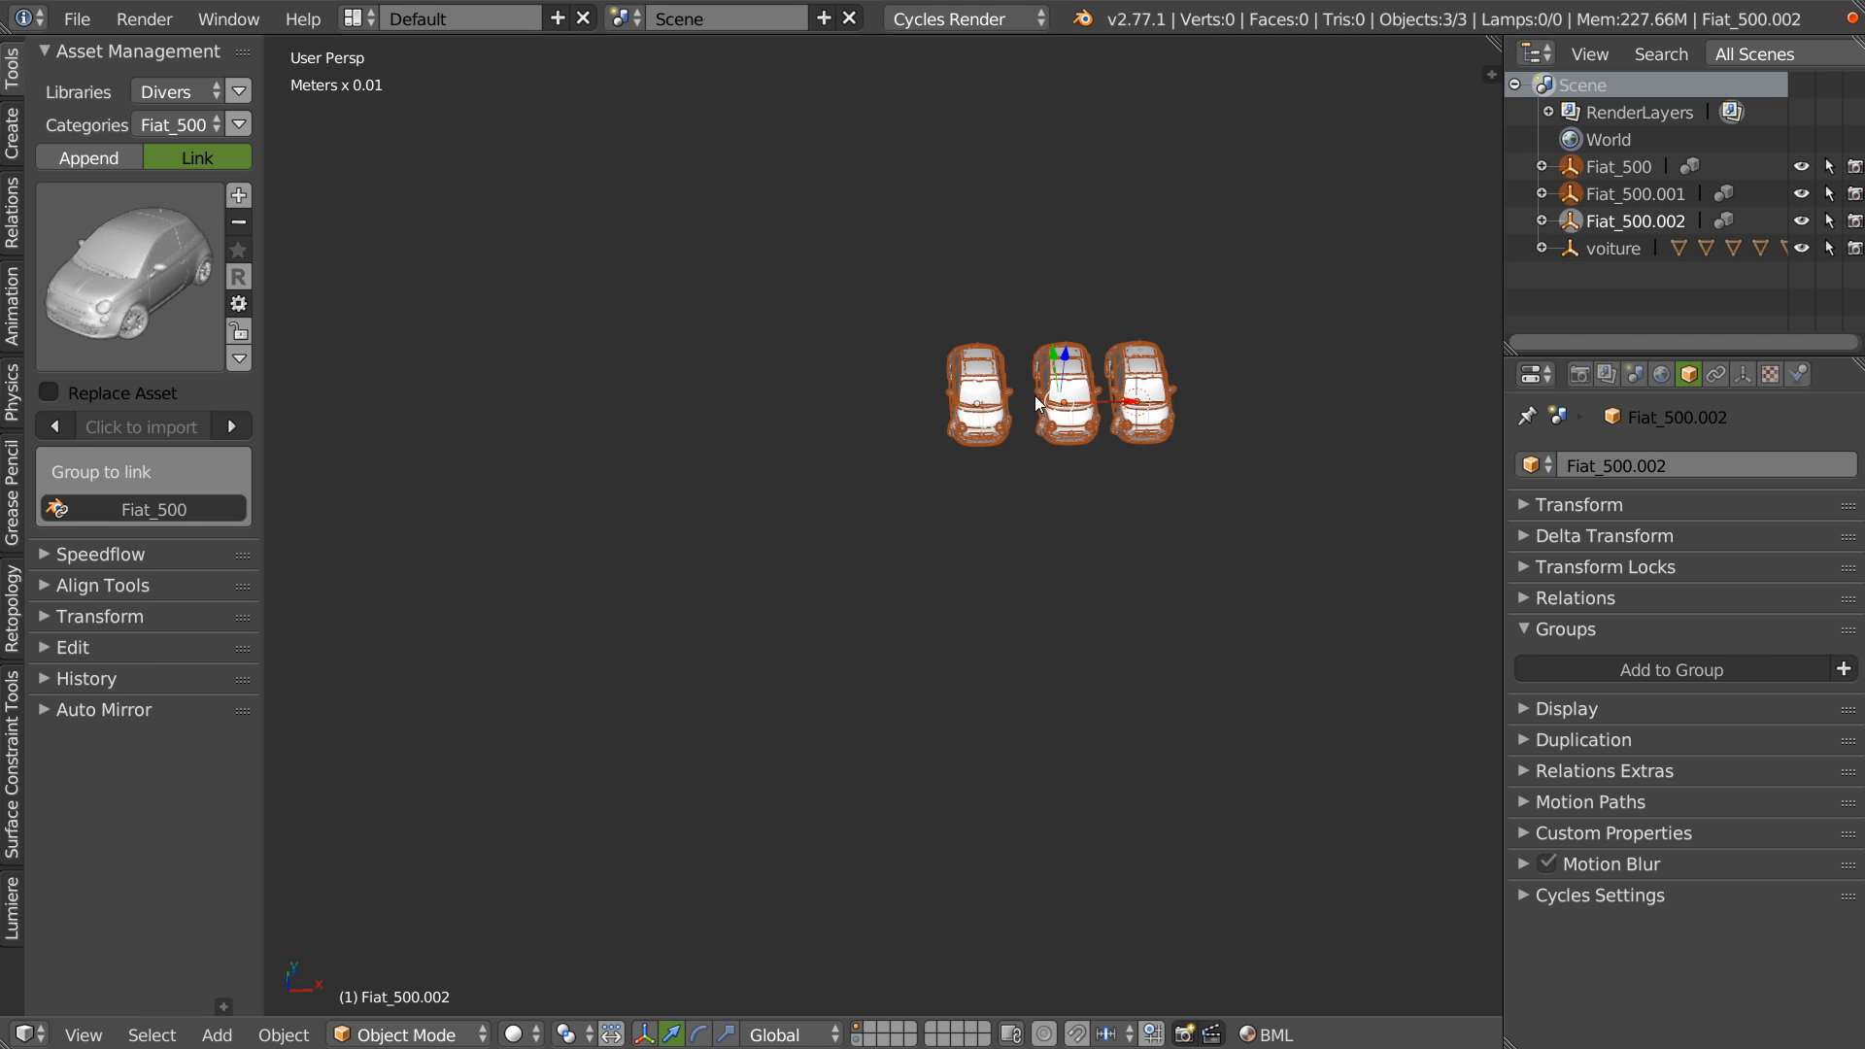
{"action": "key", "text": "shift+d"}
{"action": "key", "text": "x"}
{"action": "left_click", "coordinate": [843, 425]}
{"action": "key", "text": "shift+d"}
{"action": "key", "text": "x"}
{"action": "left_click", "coordinate": [612, 452]}
Select the row of nine cars and duplicate it twice along the Y axis to form three rows.
{"action": "mouse_move", "coordinate": [910, 602]}
{"action": "left_mouse_down", "text": "ctrl"}
{"action": "mouse_move", "coordinate": [715, 423]}
{"action": "mouse_move", "coordinate": [919, 416]}
{"action": "left_mouse_up", "text": "ctrl"}
{"action": "mouse_move", "coordinate": [919, 417]}
{"action": "middle_mouse_down"}
{"action": "mouse_move", "coordinate": [982, 417]}
{"action": "mouse_move", "coordinate": [768, 447]}
{"action": "middle_mouse_up"}
{"action": "key", "text": "shift+d"}
{"action": "key", "text": "y"}
{"action": "left_click", "coordinate": [532, 441]}
{"action": "key", "text": "shift+d"}
{"action": "key", "text": "y"}
{"action": "left_click", "coordinate": [456, 451]}
Deselect everything, preview the three rows of car instances in Render shading and return to Solid shading.
{"action": "mouse_move", "coordinate": [733, 506]}
{"action": "middle_mouse_down"}
{"action": "mouse_move", "coordinate": [725, 457]}
{"action": "mouse_move", "coordinate": [808, 524]}
{"action": "mouse_move", "coordinate": [900, 464]}
{"action": "mouse_move", "coordinate": [841, 455]}
{"action": "mouse_move", "coordinate": [861, 451]}
{"action": "middle_mouse_up"}
{"action": "key", "text": "a"}
{"action": "key", "text": "z"}
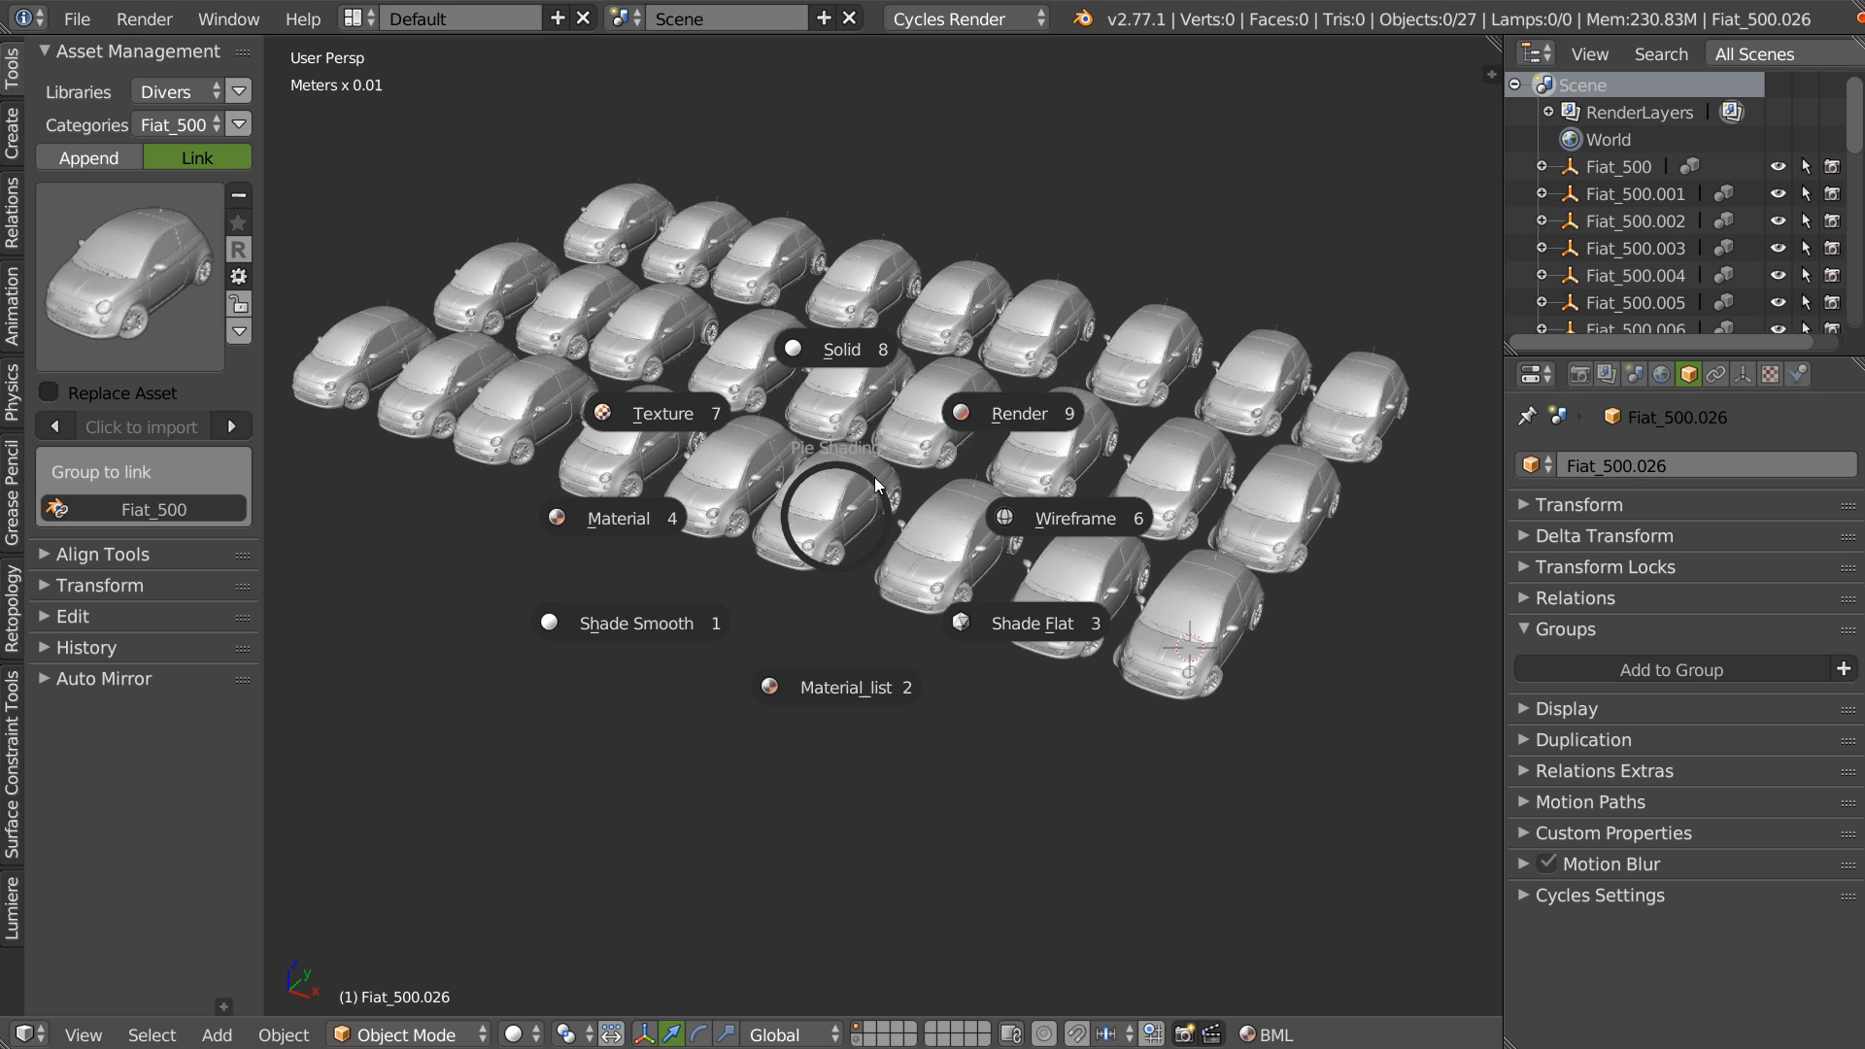
{"action": "left_click", "coordinate": [983, 415]}
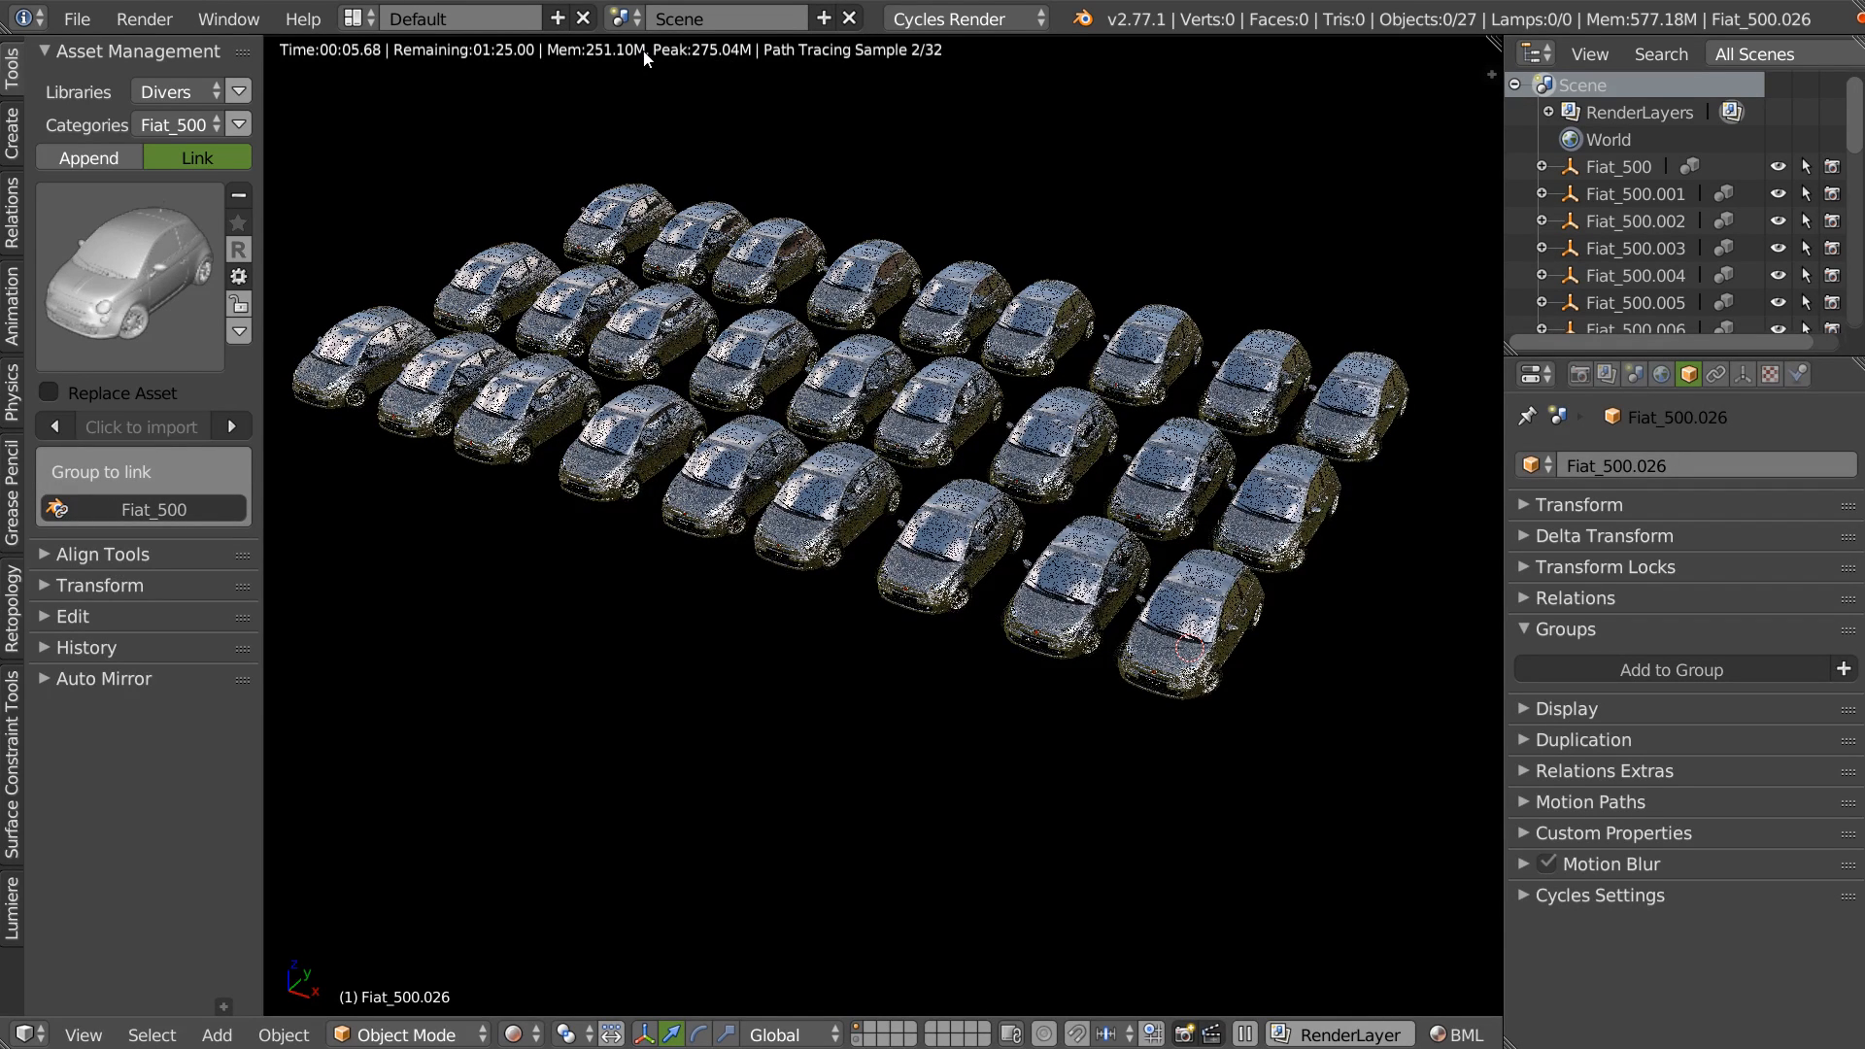
{"action": "key", "text": "z"}
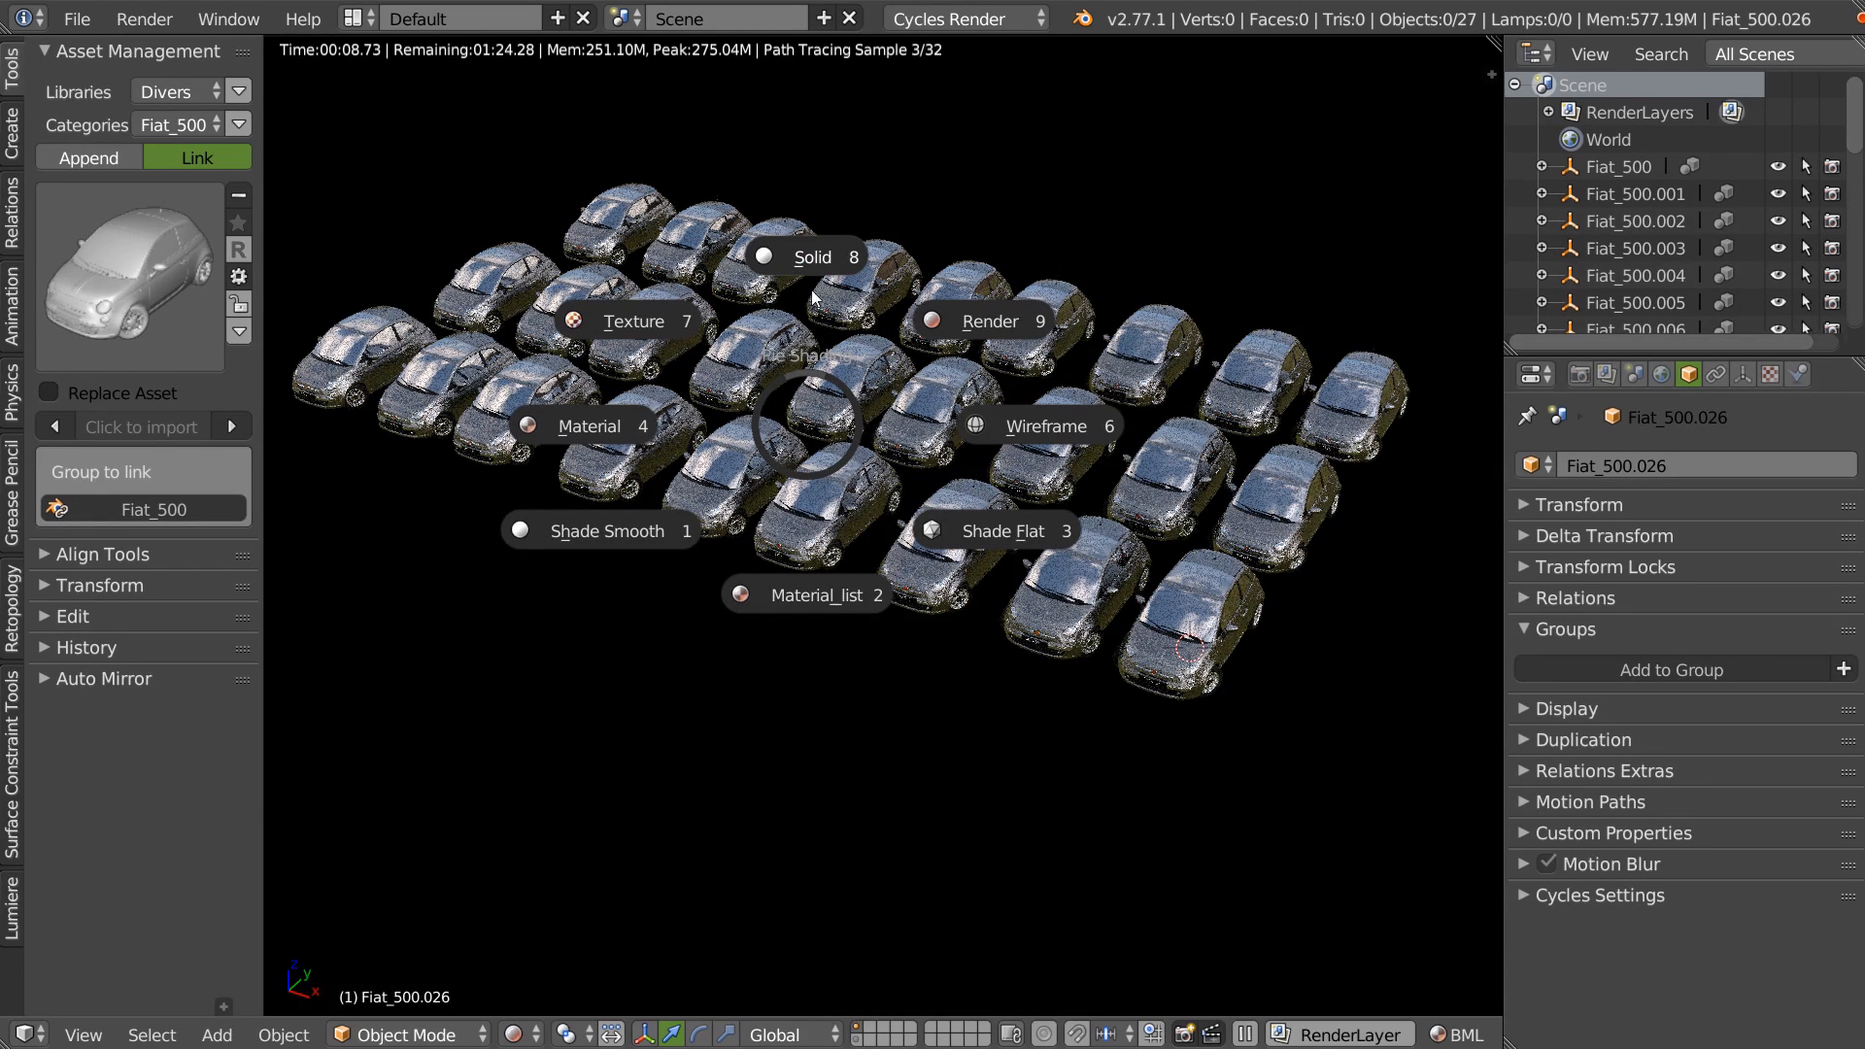
{"action": "left_click", "coordinate": [812, 257]}
{"action": "middle_click_drag", "start_coordinate": [895, 290], "coordinate": [833, 400]}
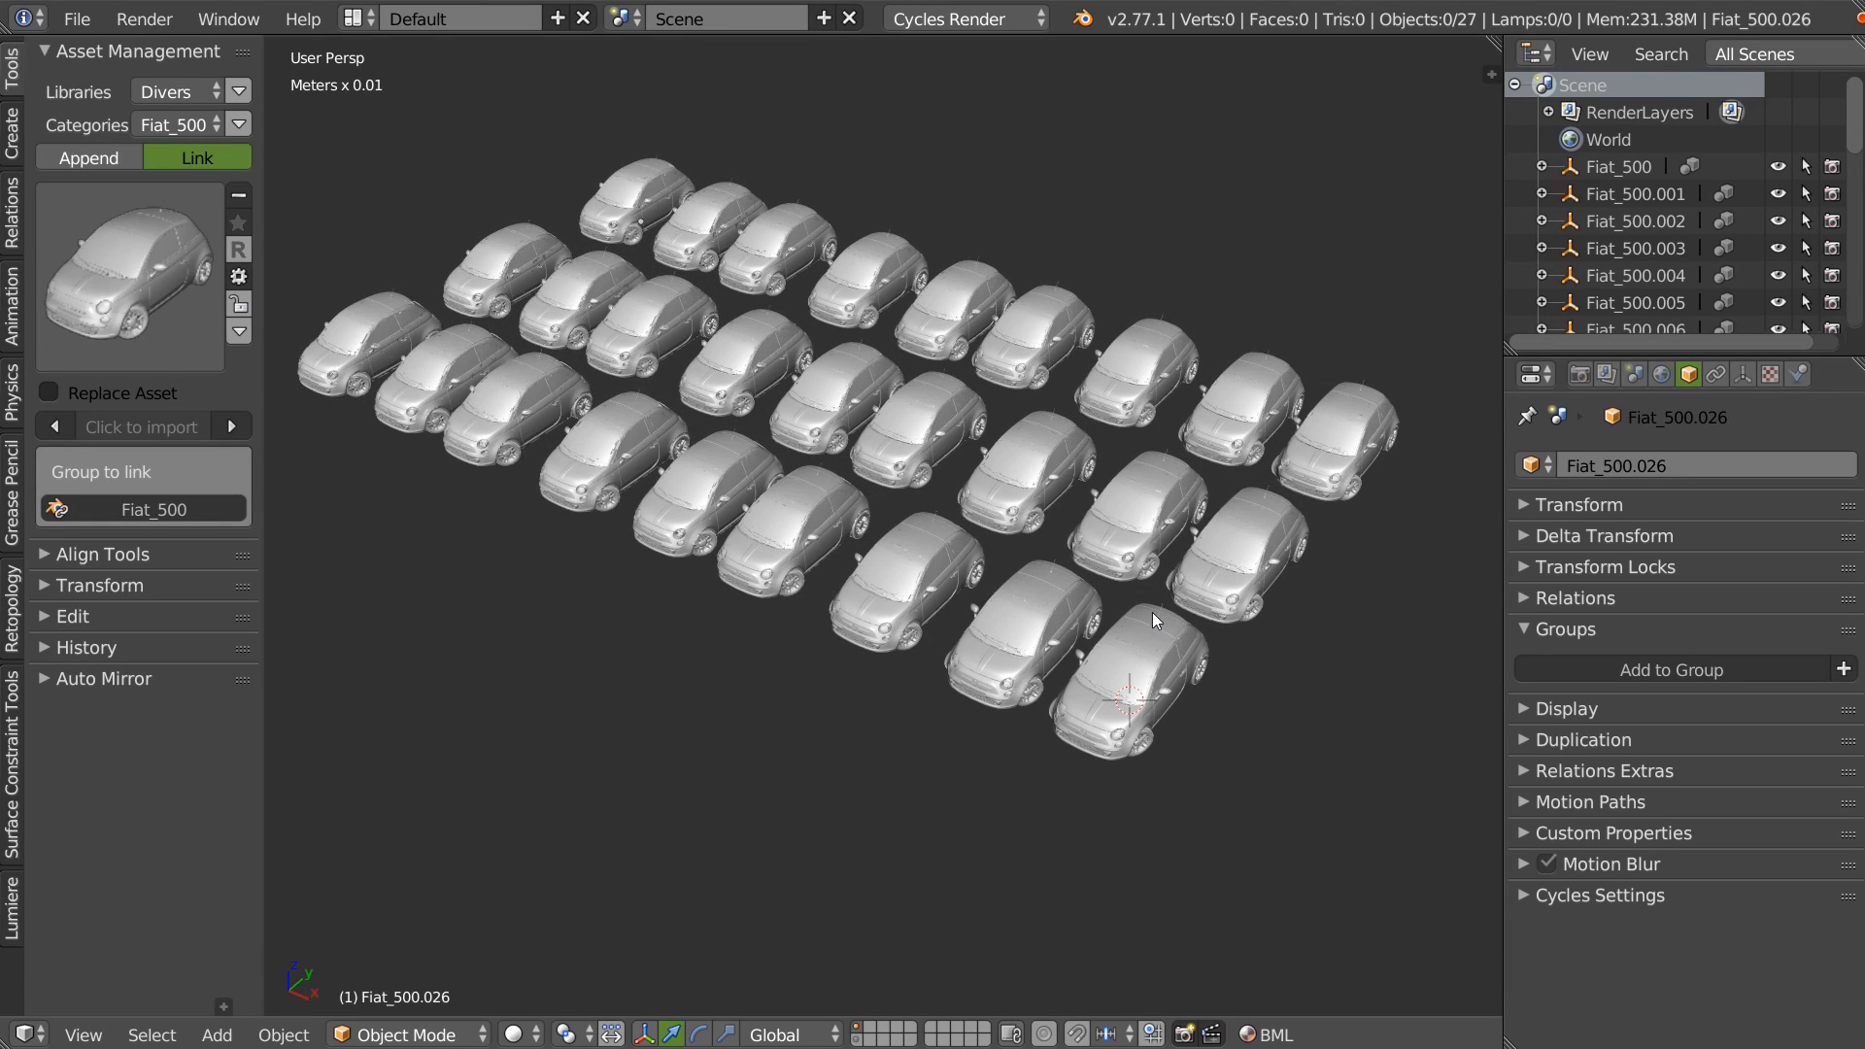
{"action": "middle_click_drag", "start_coordinate": [726, 396], "coordinate": [856, 476]}
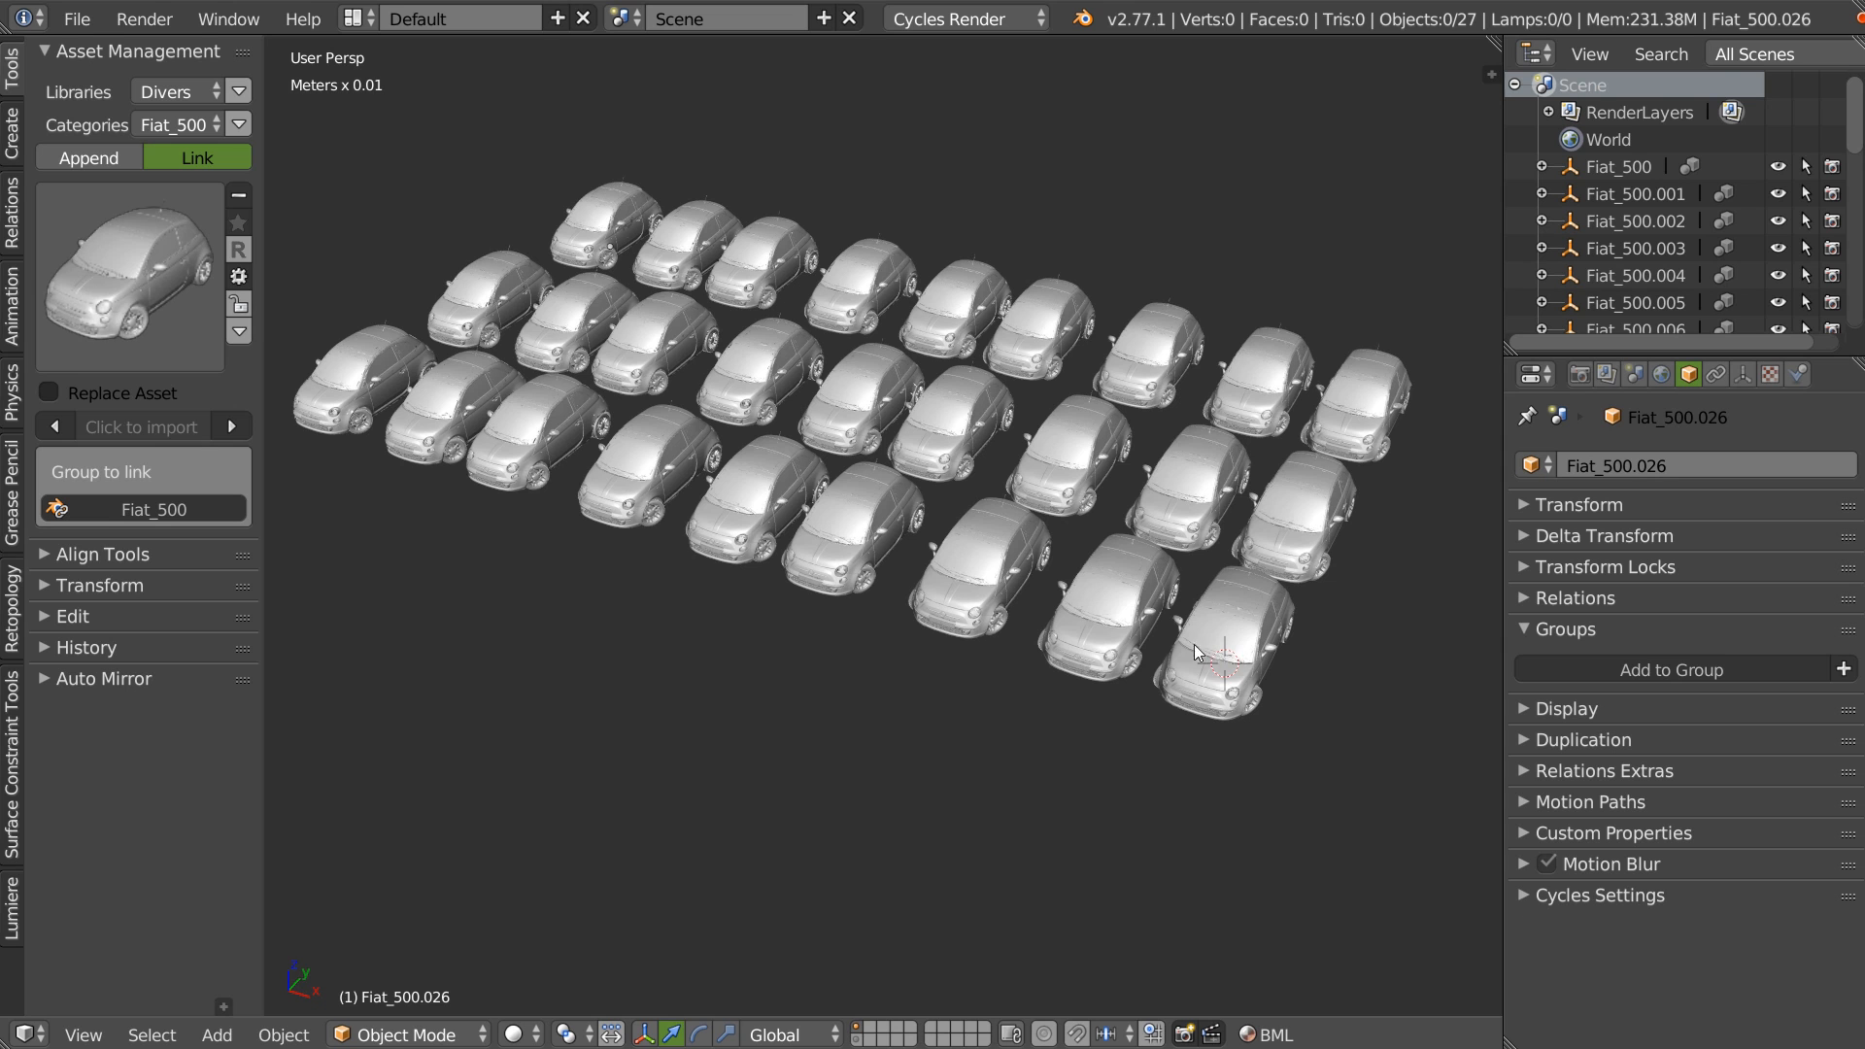
{"action": "middle_click_drag", "start_coordinate": [1213, 657], "coordinate": [1170, 682]}
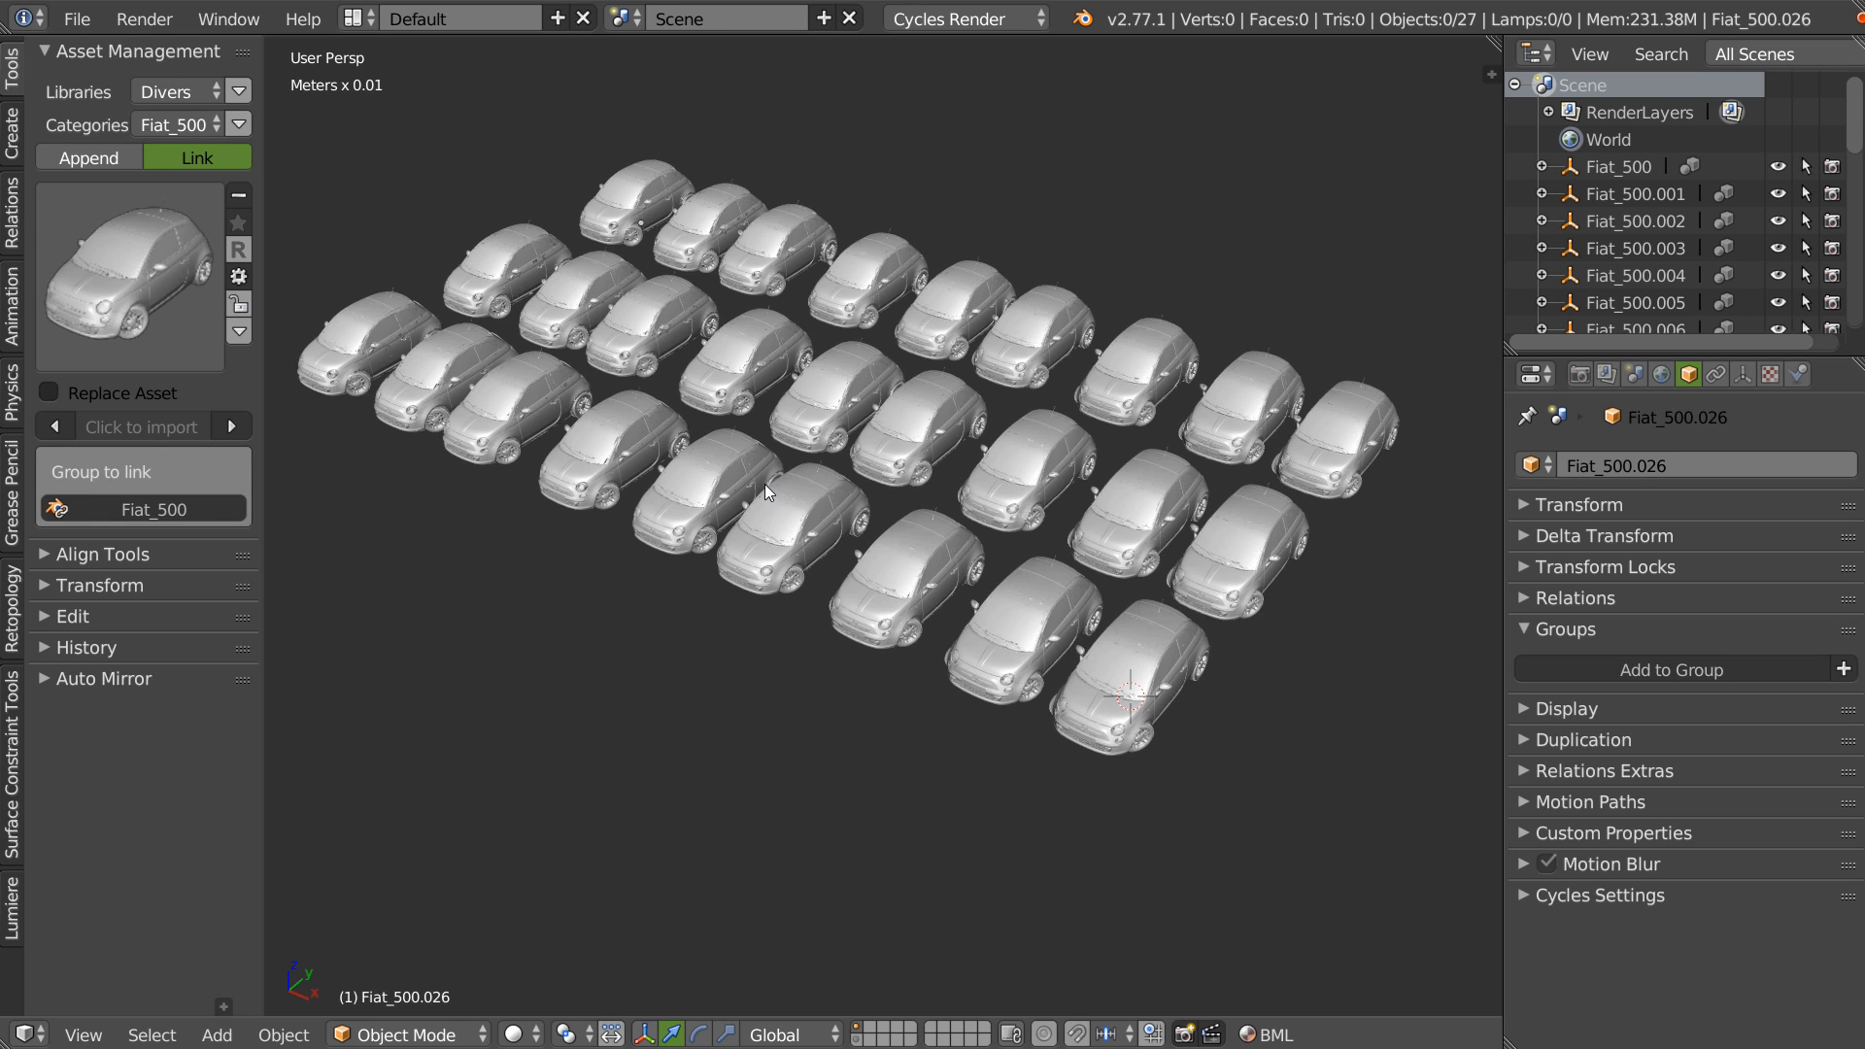
{"action": "middle_click_drag", "start_coordinate": [795, 456], "coordinate": [848, 406]}
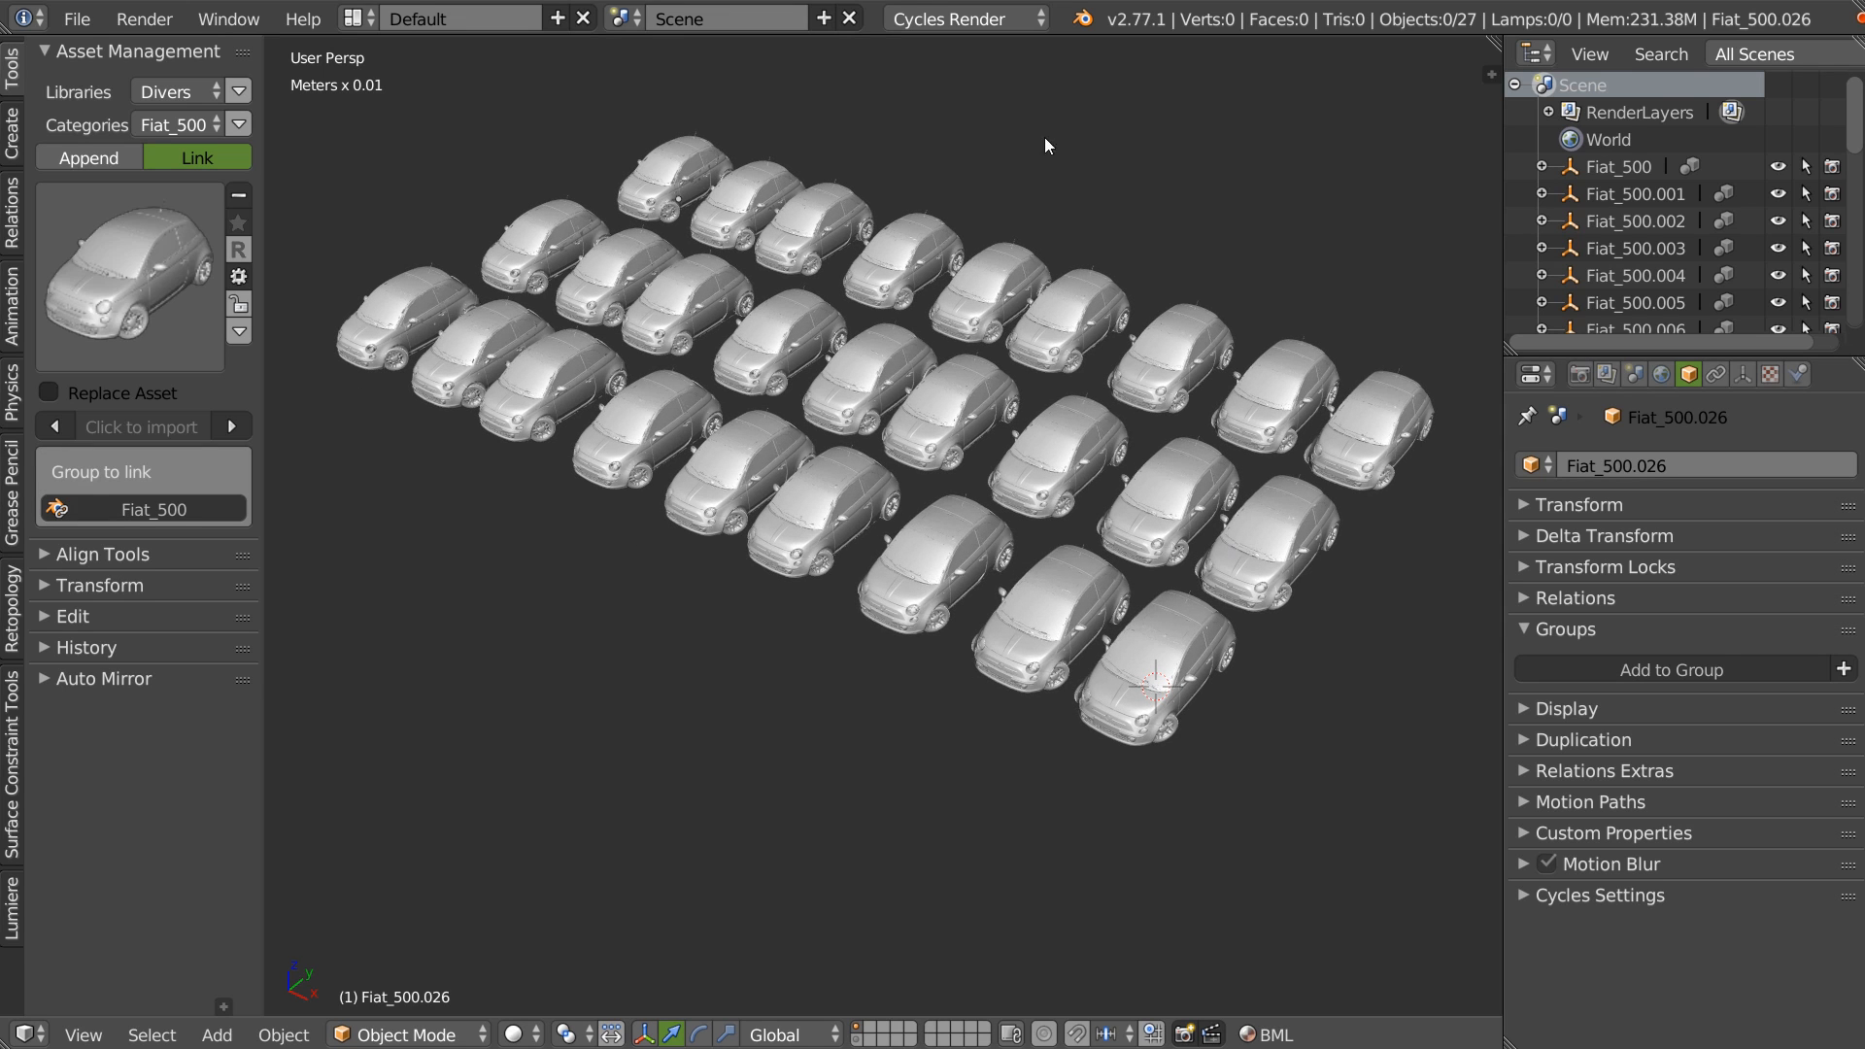
{"action": "middle_click_drag", "start_coordinate": [894, 439], "coordinate": [844, 512]}
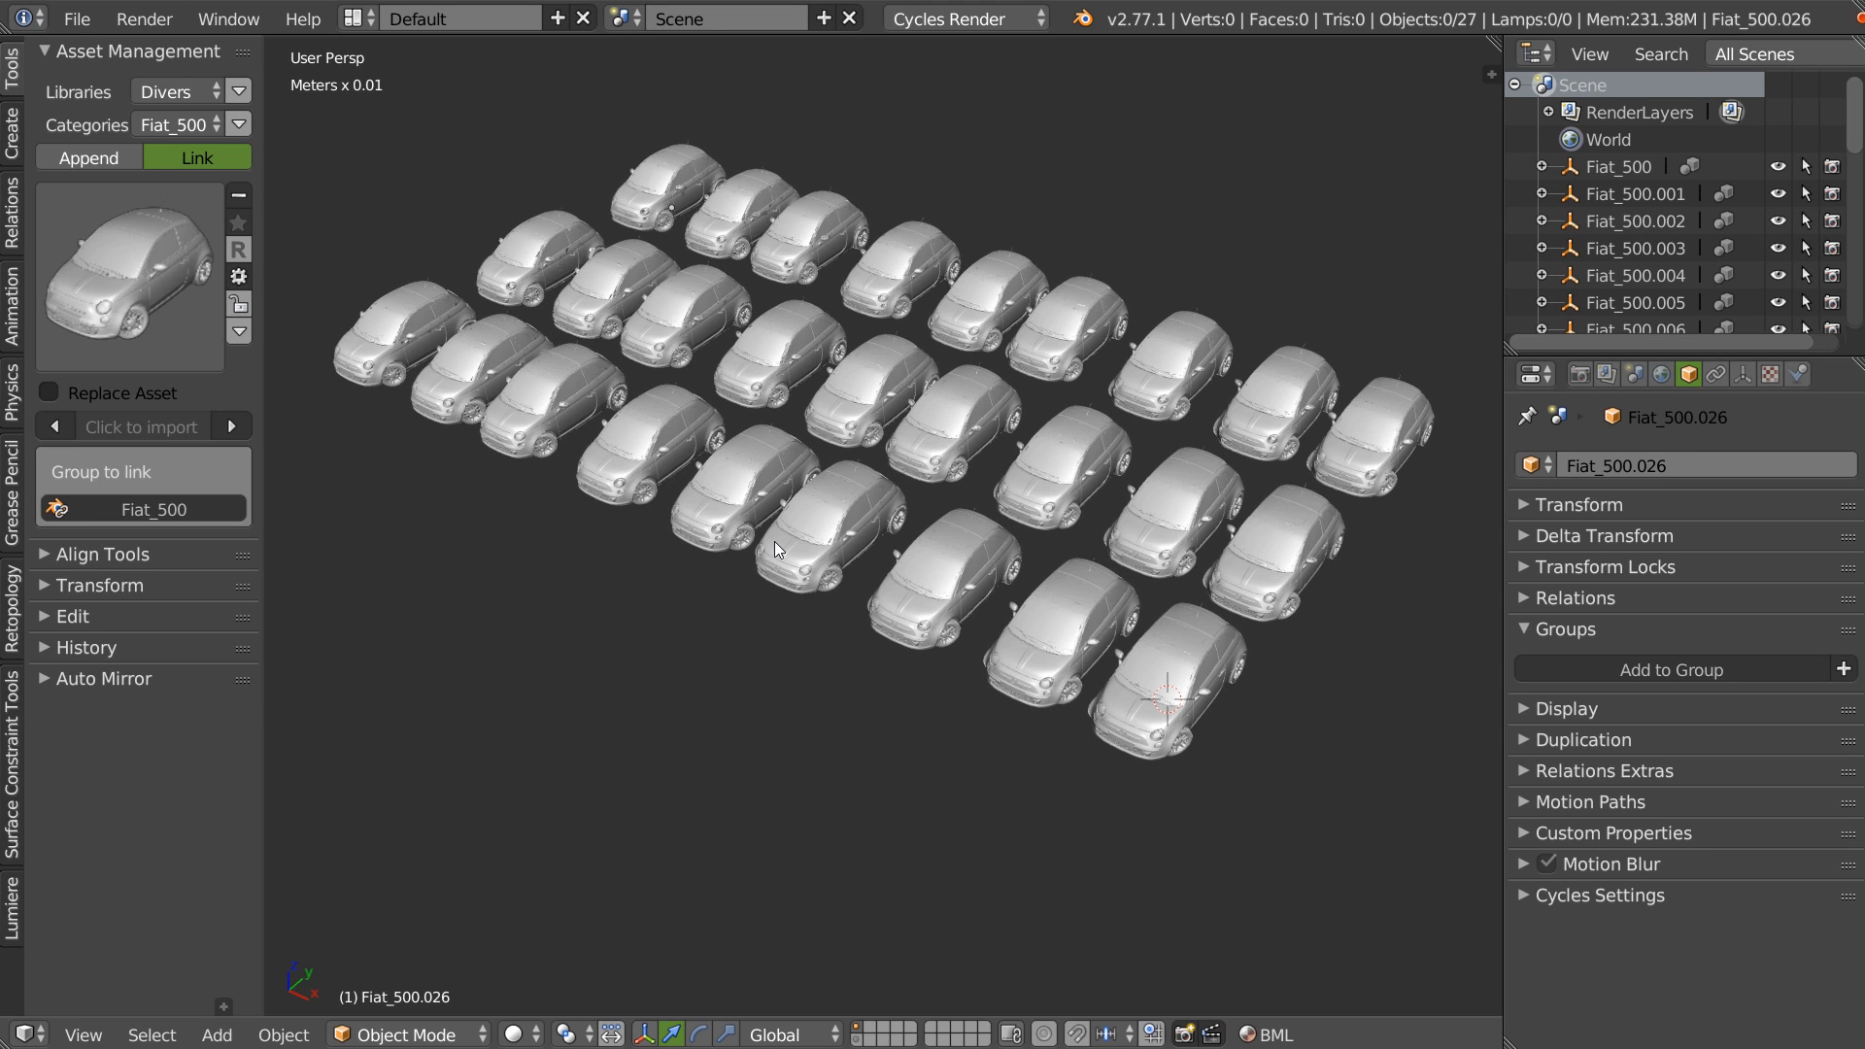
{"action": "middle_click_drag", "start_coordinate": [774, 540], "coordinate": [835, 434]}
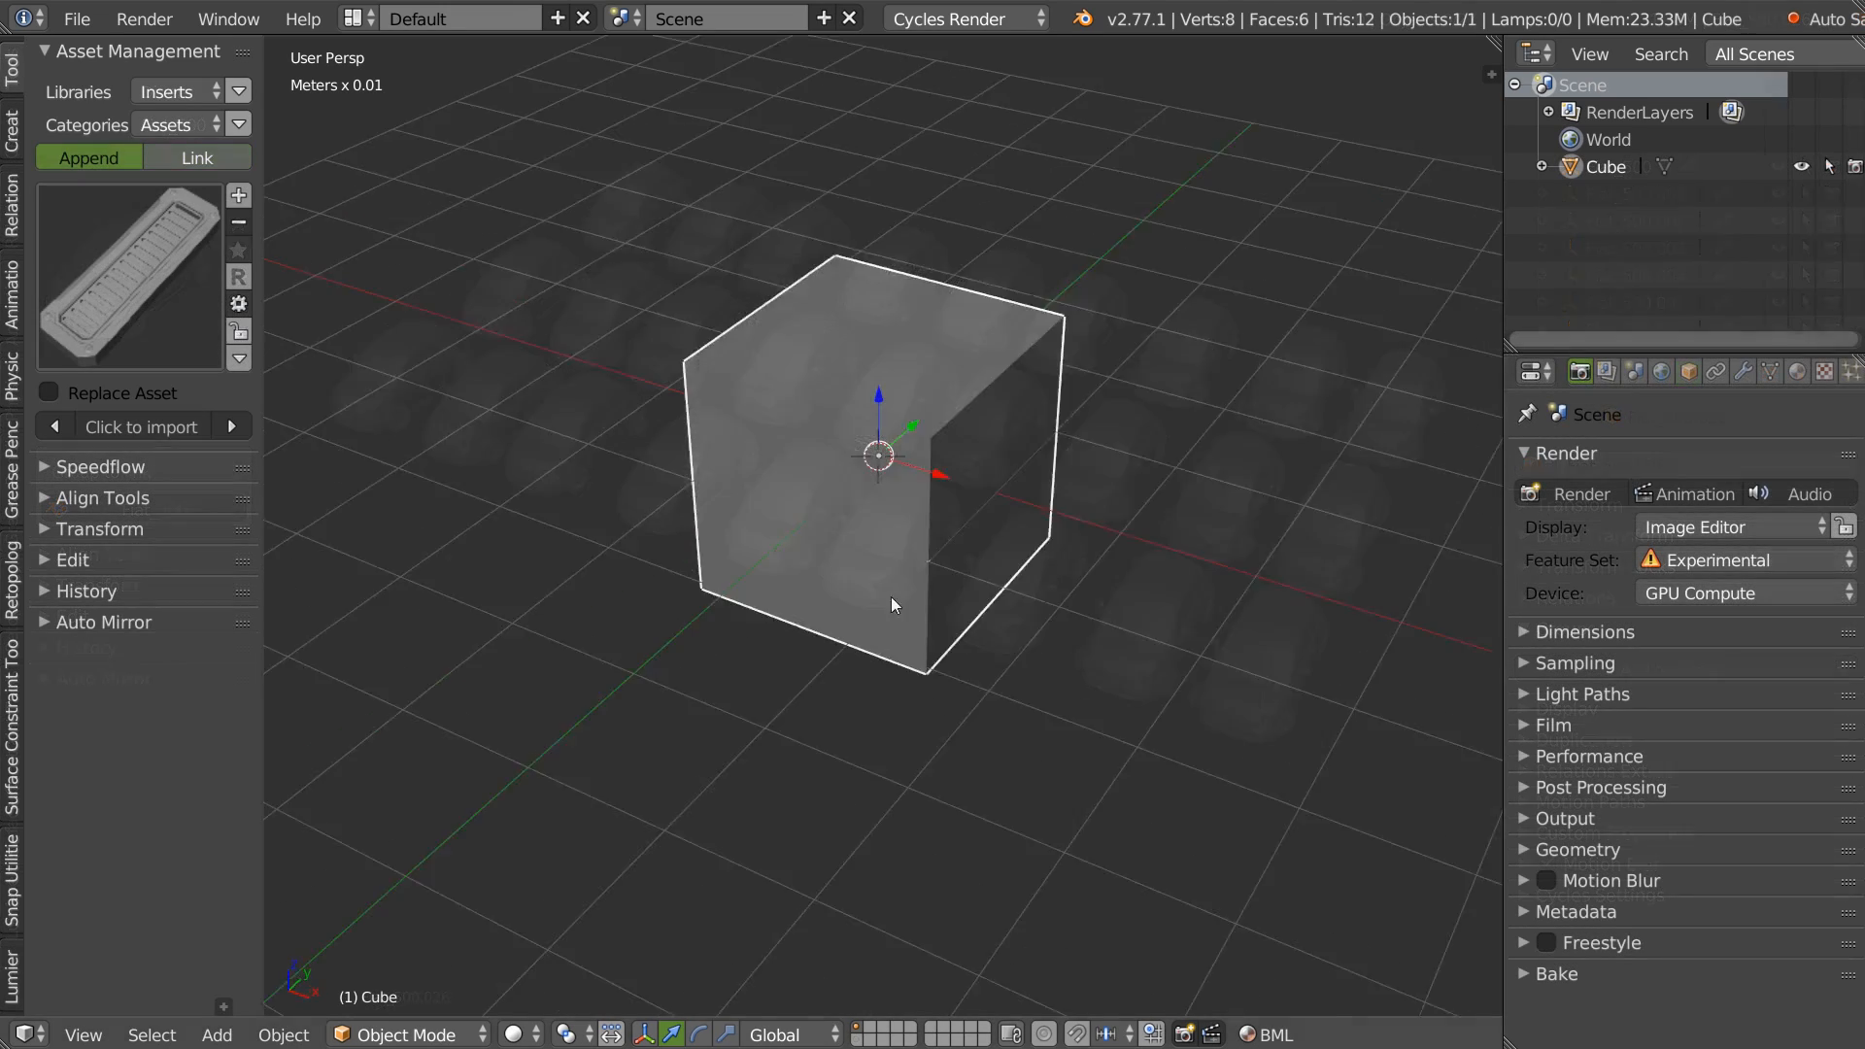
Put the cube in a new group and name the group Cube.
{"action": "middle_click_drag", "start_coordinate": [890, 596], "coordinate": [919, 522]}
{"action": "scroll", "coordinate": [834, 621], "scroll_direction": "down", "scroll_amount": 2}
{"action": "middle_click_drag", "start_coordinate": [806, 524], "coordinate": [873, 493]}
{"action": "key", "text": "ctrl+g"}
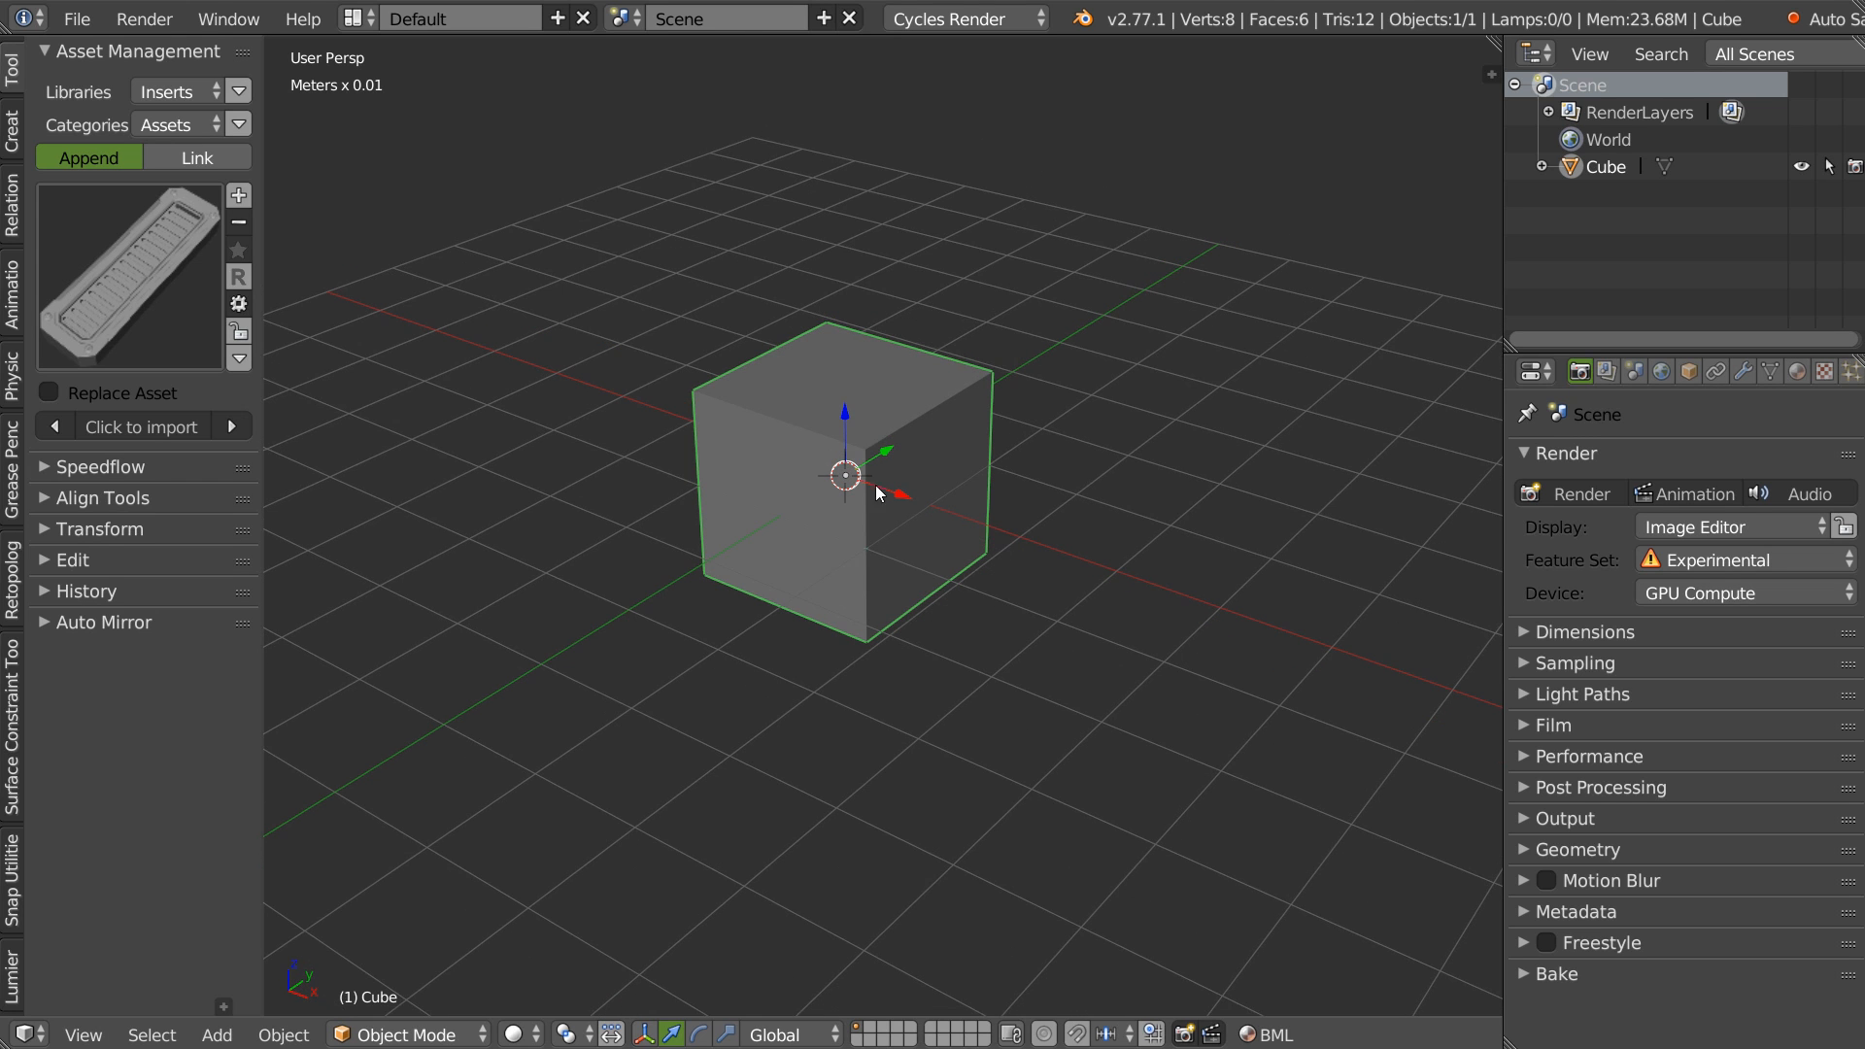
{"action": "left_click", "coordinate": [1689, 371]}
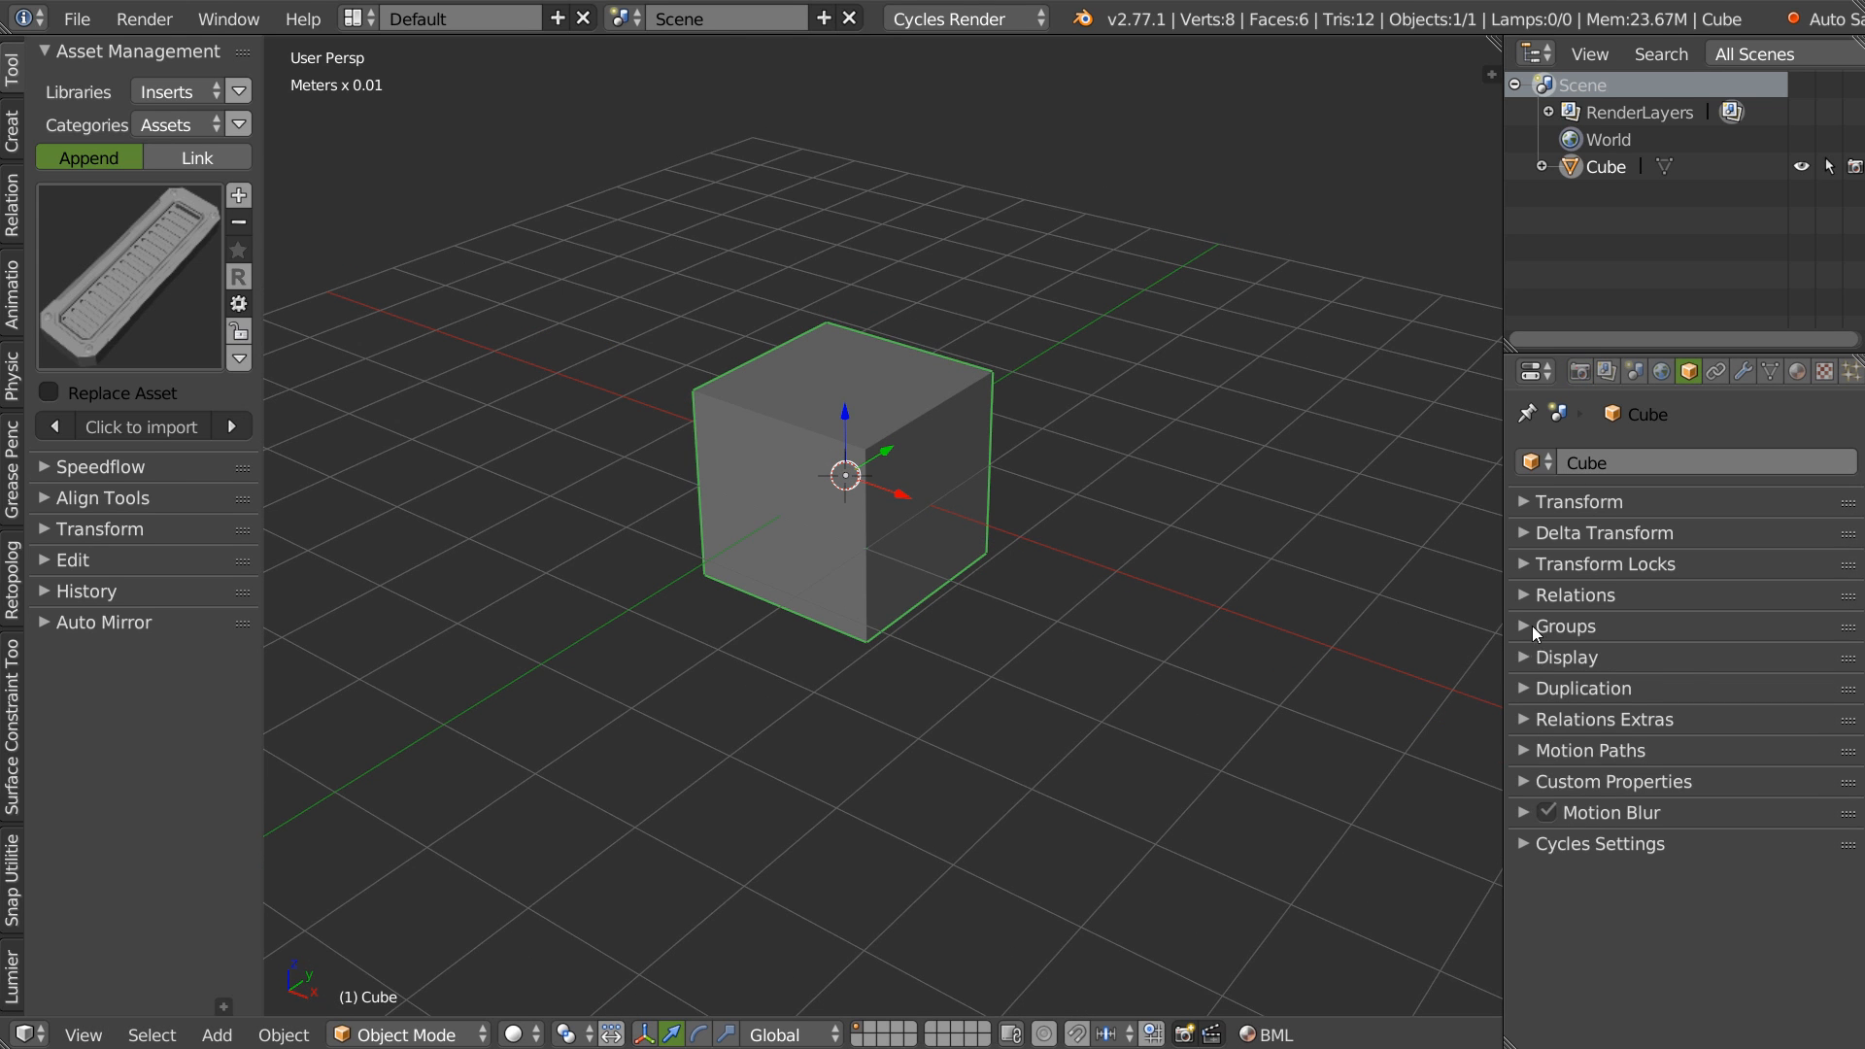
{"action": "left_click", "coordinate": [1533, 630]}
{"action": "left_click", "coordinate": [1628, 703]}
{"action": "type", "text": "Cube"}
{"action": "key", "text": "Return"}
Move the grouped cube to layer 11, the first layer of the second row.
{"action": "middle_click_drag", "start_coordinate": [789, 469], "coordinate": [831, 574]}
{"action": "key", "text": "m"}
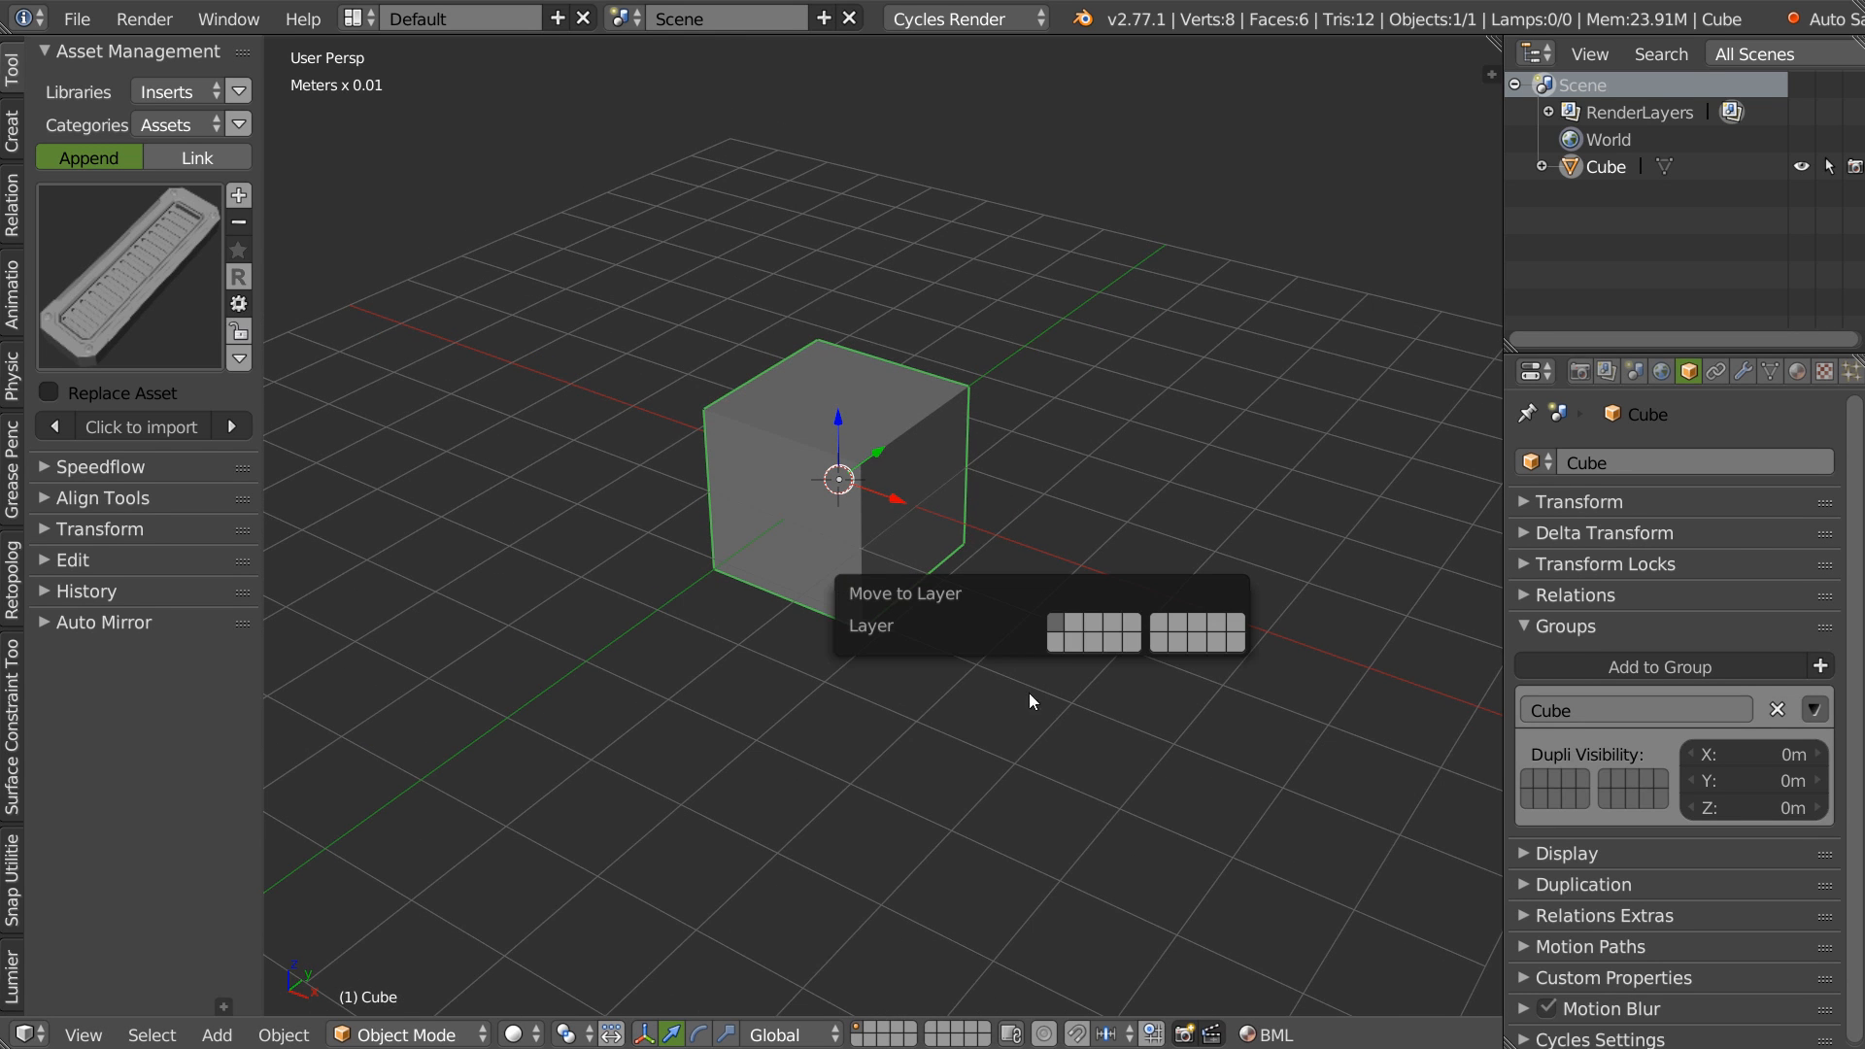
{"action": "left_click", "coordinate": [1055, 647]}
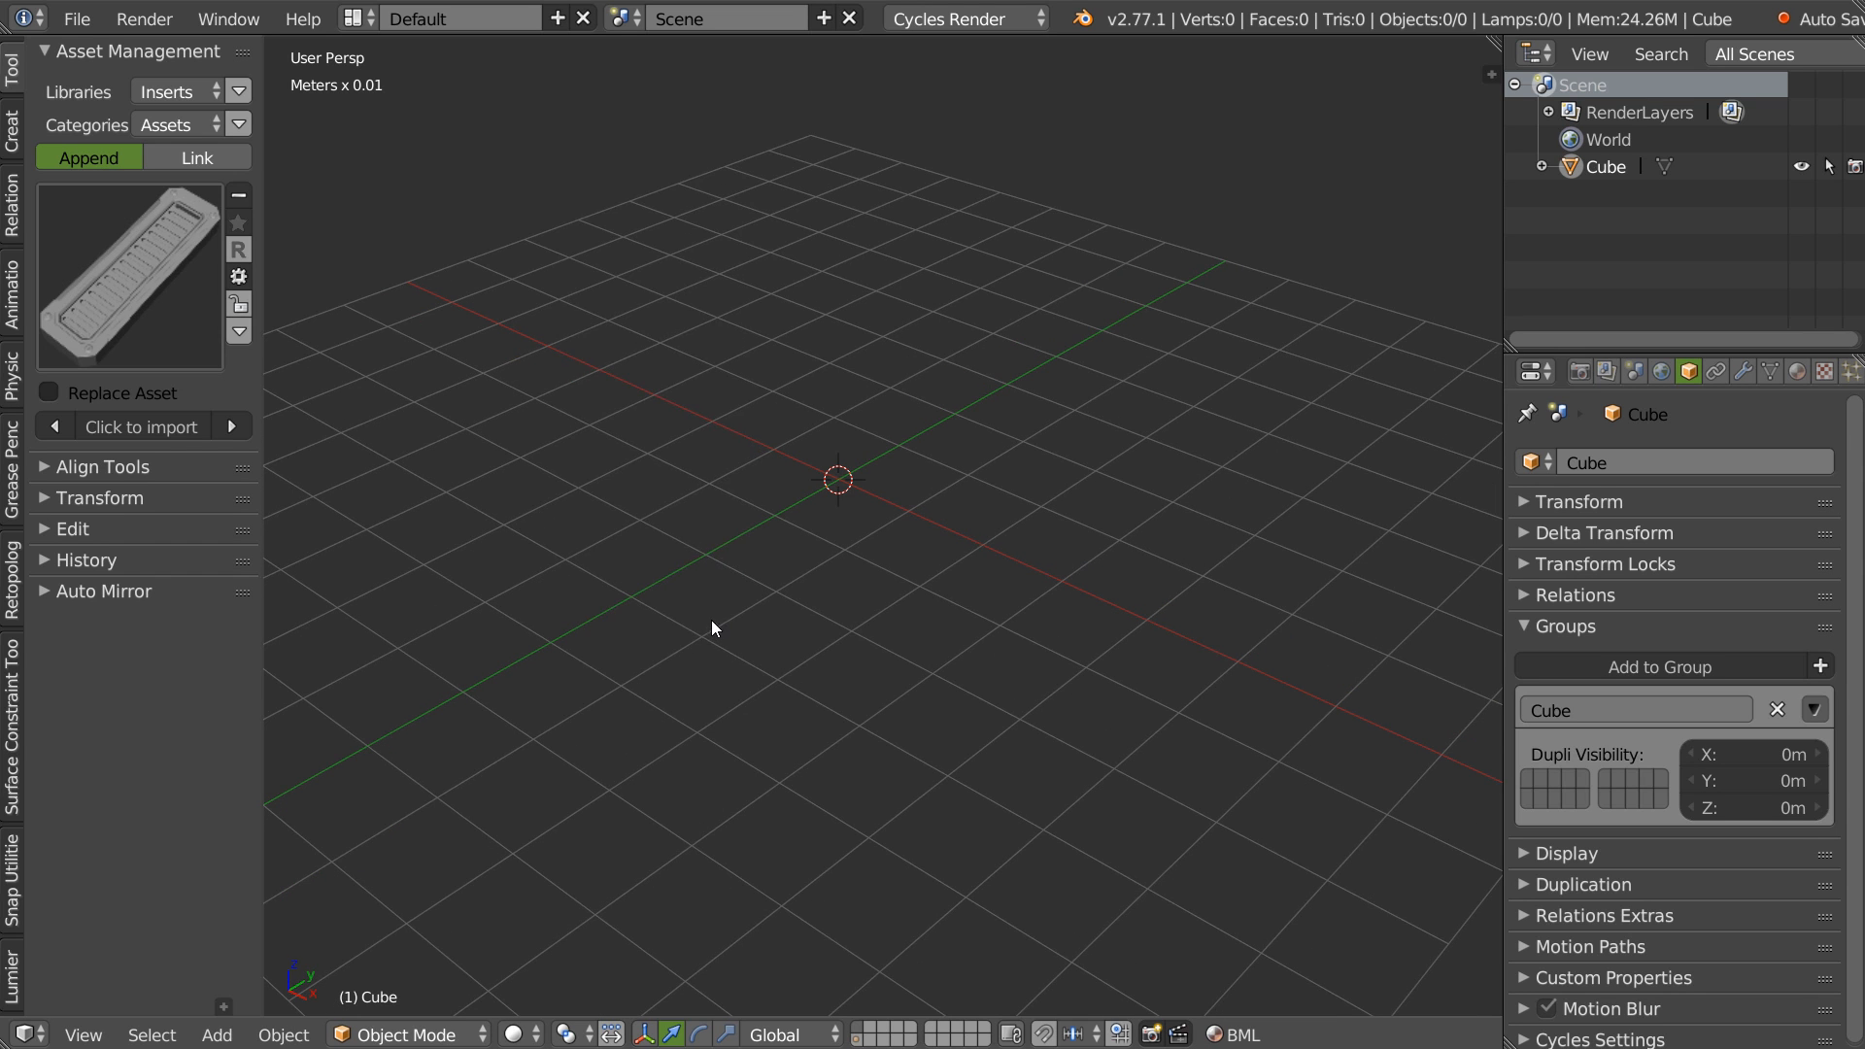
Add an instance of the Cube group to layer 1.
{"action": "key", "text": "shift+a"}
{"action": "mouse_move", "coordinate": [711, 620]}
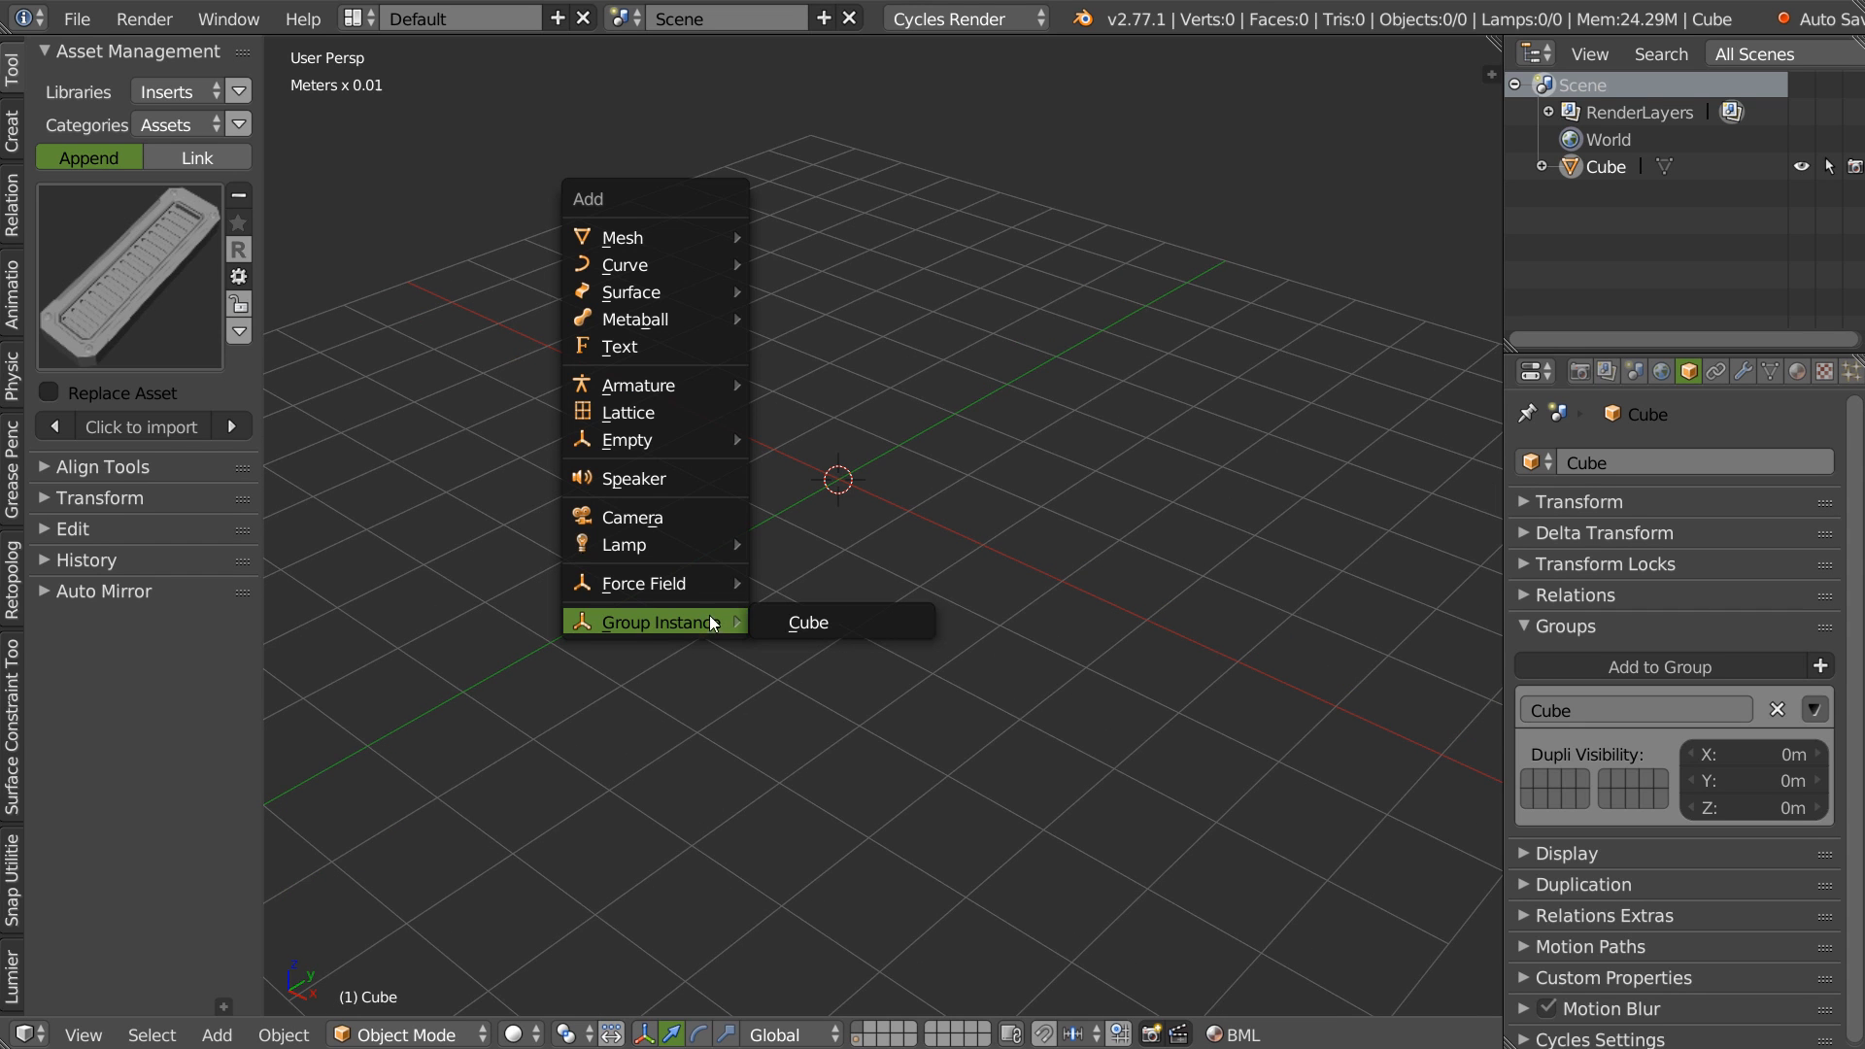
{"action": "left_click", "coordinate": [816, 622]}
{"action": "middle_click_drag", "start_coordinate": [763, 660], "coordinate": [871, 468]}
Try to move, scale and rotate the Cube group instance.
{"action": "key", "text": "g"}
{"action": "right_click", "coordinate": [983, 505]}
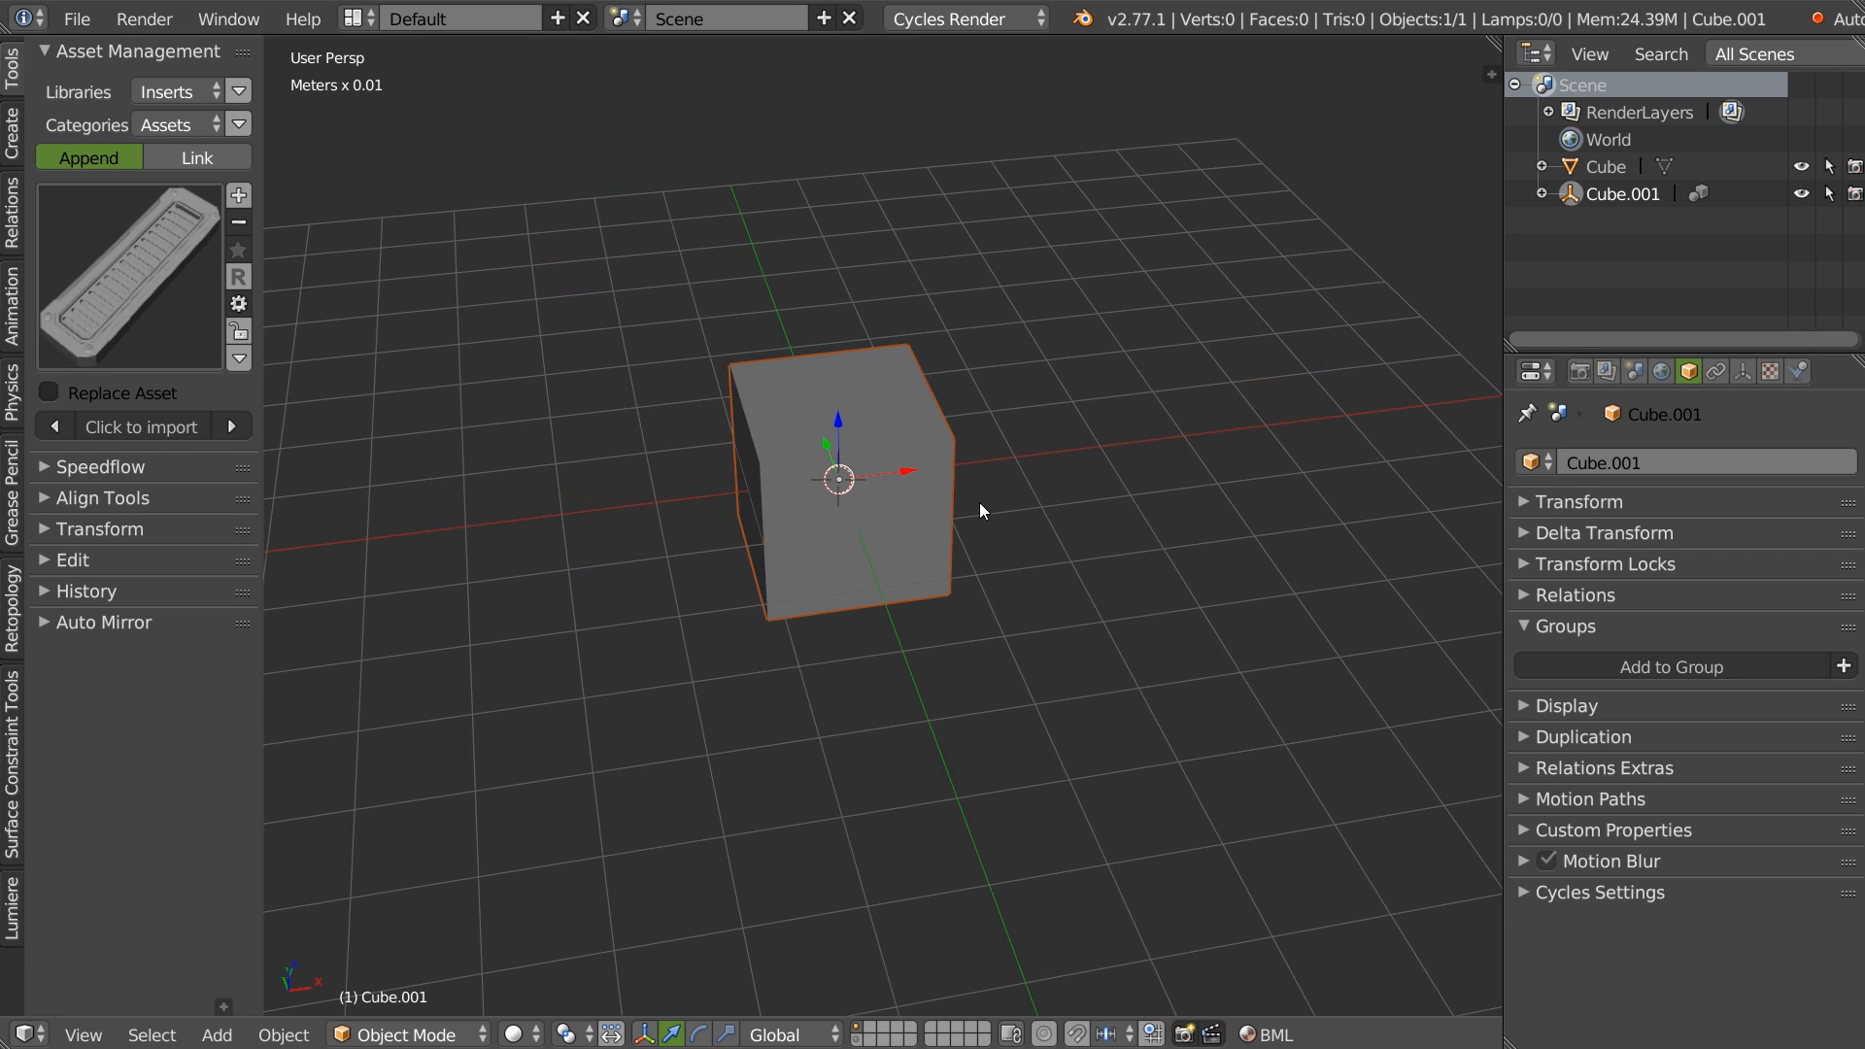
{"action": "key", "text": "s"}
{"action": "right_click", "coordinate": [933, 509]}
{"action": "key", "text": "r"}
{"action": "key", "text": "r"}
{"action": "right_click", "coordinate": [991, 545]}
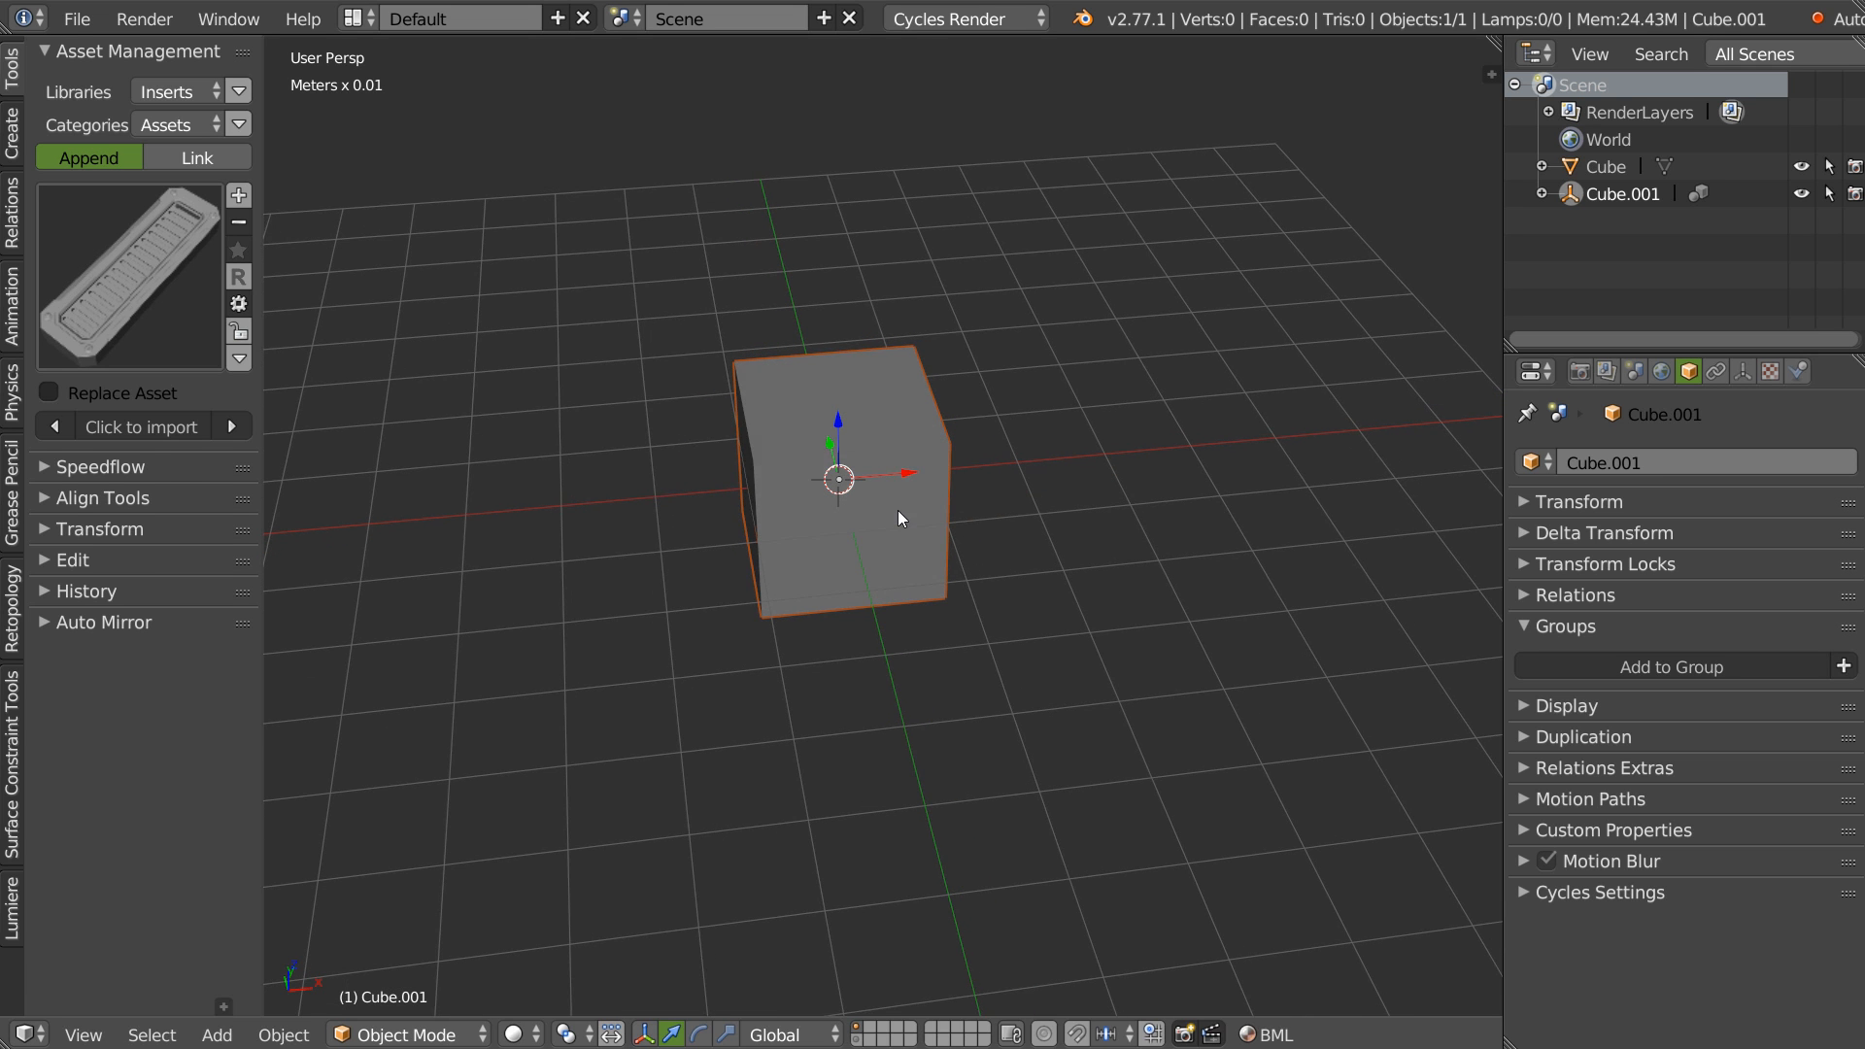
Duplicate the Cube group instance twice along the X axis to make a row of three.
{"action": "key", "text": "shift+d"}
{"action": "key", "text": "x"}
{"action": "left_click", "coordinate": [702, 517]}
{"action": "key", "text": "shift+d"}
{"action": "key", "text": "x"}
{"action": "left_click", "coordinate": [469, 556]}
Select all three cube instances and duplicate the row twice along the Y axis to form a three-by-three grid.
{"action": "middle_click_drag", "start_coordinate": [581, 520], "coordinate": [758, 545], "text": "shift"}
{"action": "right_click", "coordinate": [840, 544], "text": "shift"}
{"action": "right_click", "coordinate": [944, 524], "text": "shift"}
{"action": "middle_click_drag", "start_coordinate": [919, 515], "coordinate": [879, 554]}
{"action": "key", "text": "shift+d"}
{"action": "key", "text": "y"}
{"action": "left_click", "coordinate": [936, 398]}
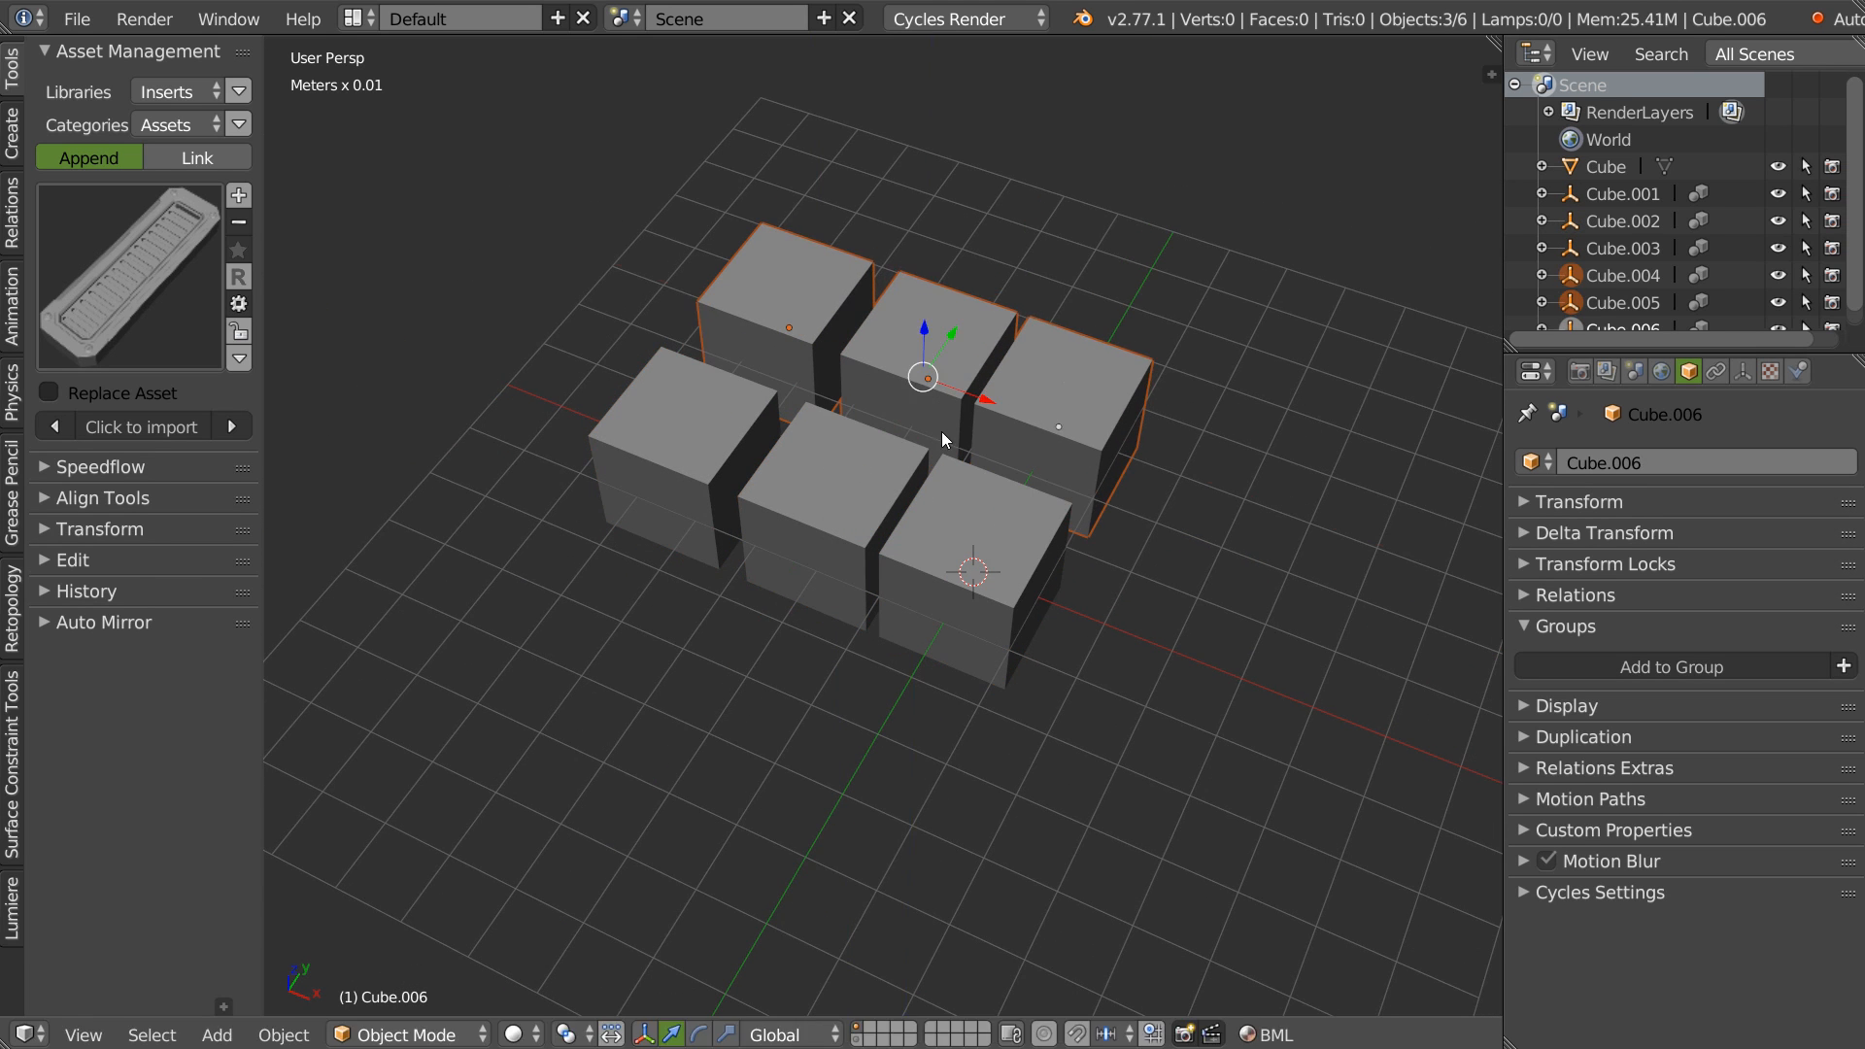
{"action": "key", "text": "shift+d"}
{"action": "key", "text": "y"}
{"action": "left_click", "coordinate": [1074, 284]}
Select the eight duplicated cube instances and delete them, keeping the original instance at the origin.
{"action": "middle_click_drag", "start_coordinate": [1074, 283], "coordinate": [1094, 388]}
{"action": "left_click", "coordinate": [864, 604], "text": "shift"}
{"action": "left_click", "coordinate": [1113, 476], "text": "shift"}
{"action": "left_click", "coordinate": [957, 457], "text": "shift"}
{"action": "left_click", "coordinate": [792, 437], "text": "shift"}
{"action": "left_click", "coordinate": [754, 526], "text": "shift"}
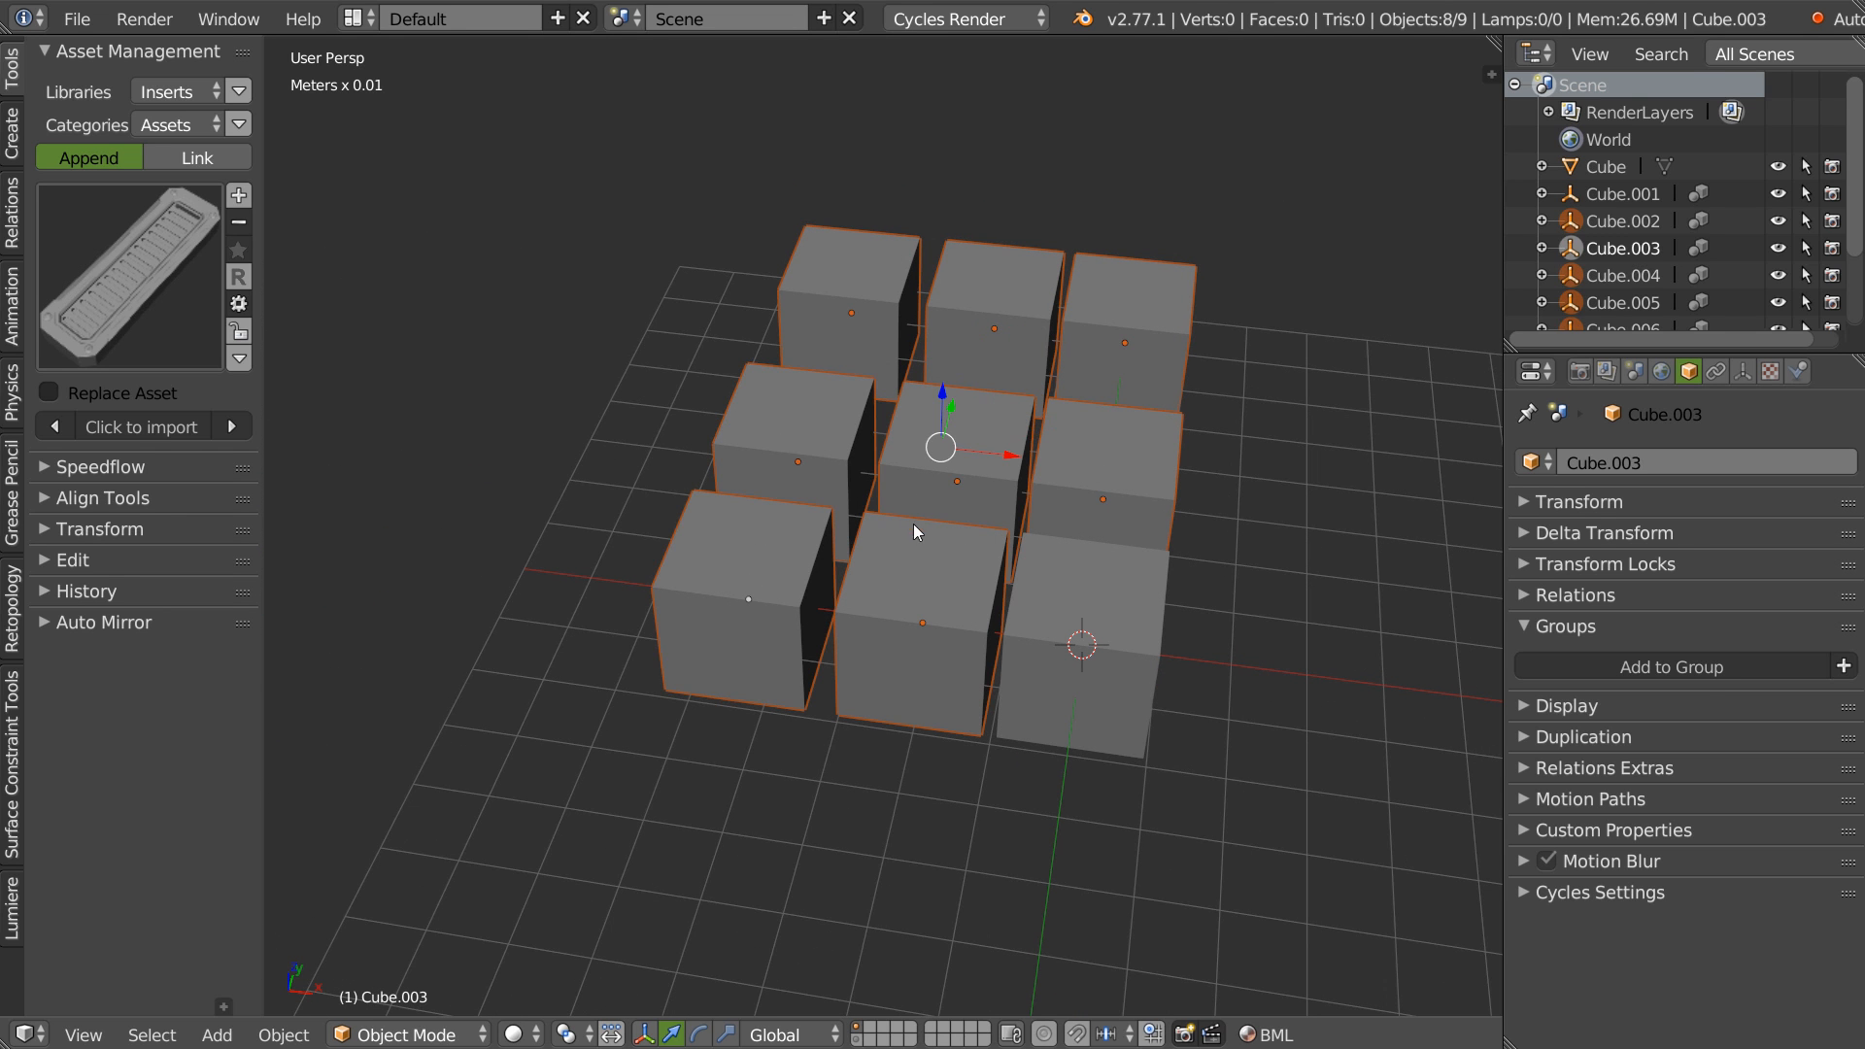
{"action": "key", "text": "Delete"}
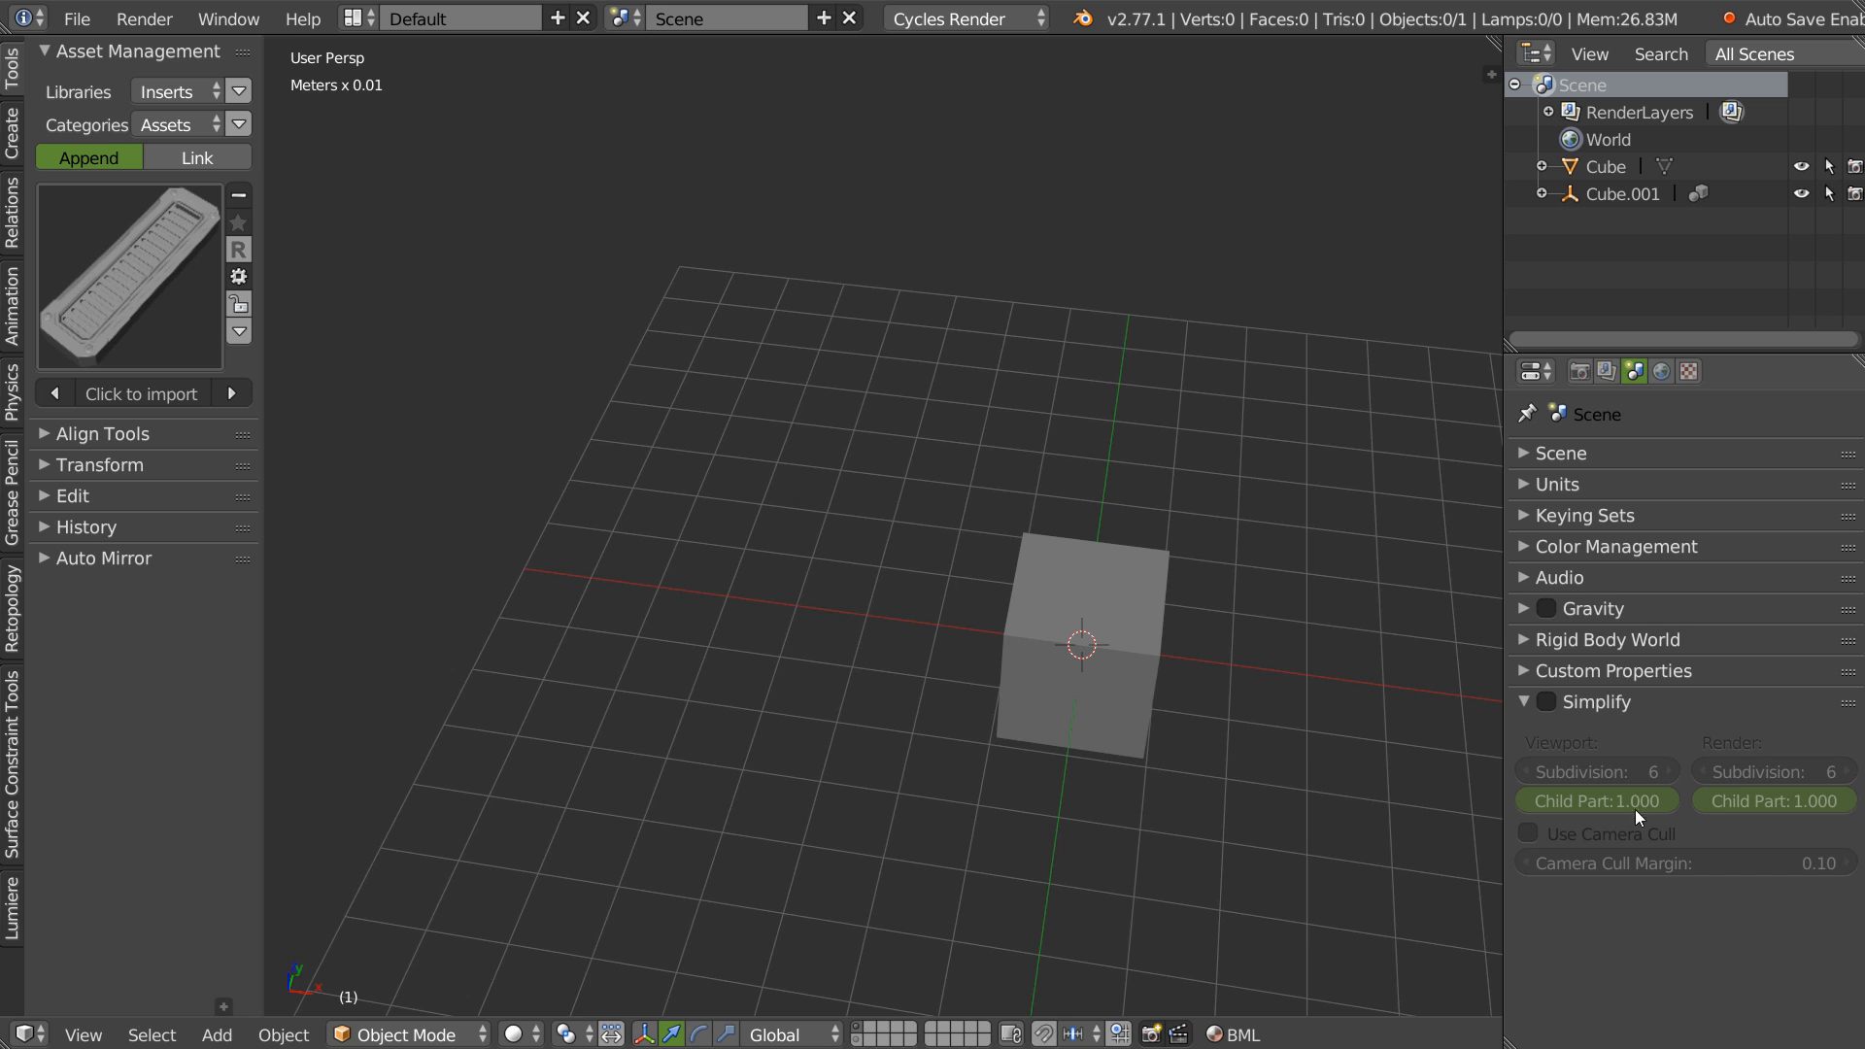
Select the remaining group instance Cube.001 and hide it in the viewport.
{"action": "middle_click_drag", "start_coordinate": [975, 669], "coordinate": [935, 578]}
{"action": "right_click", "coordinate": [883, 563]}
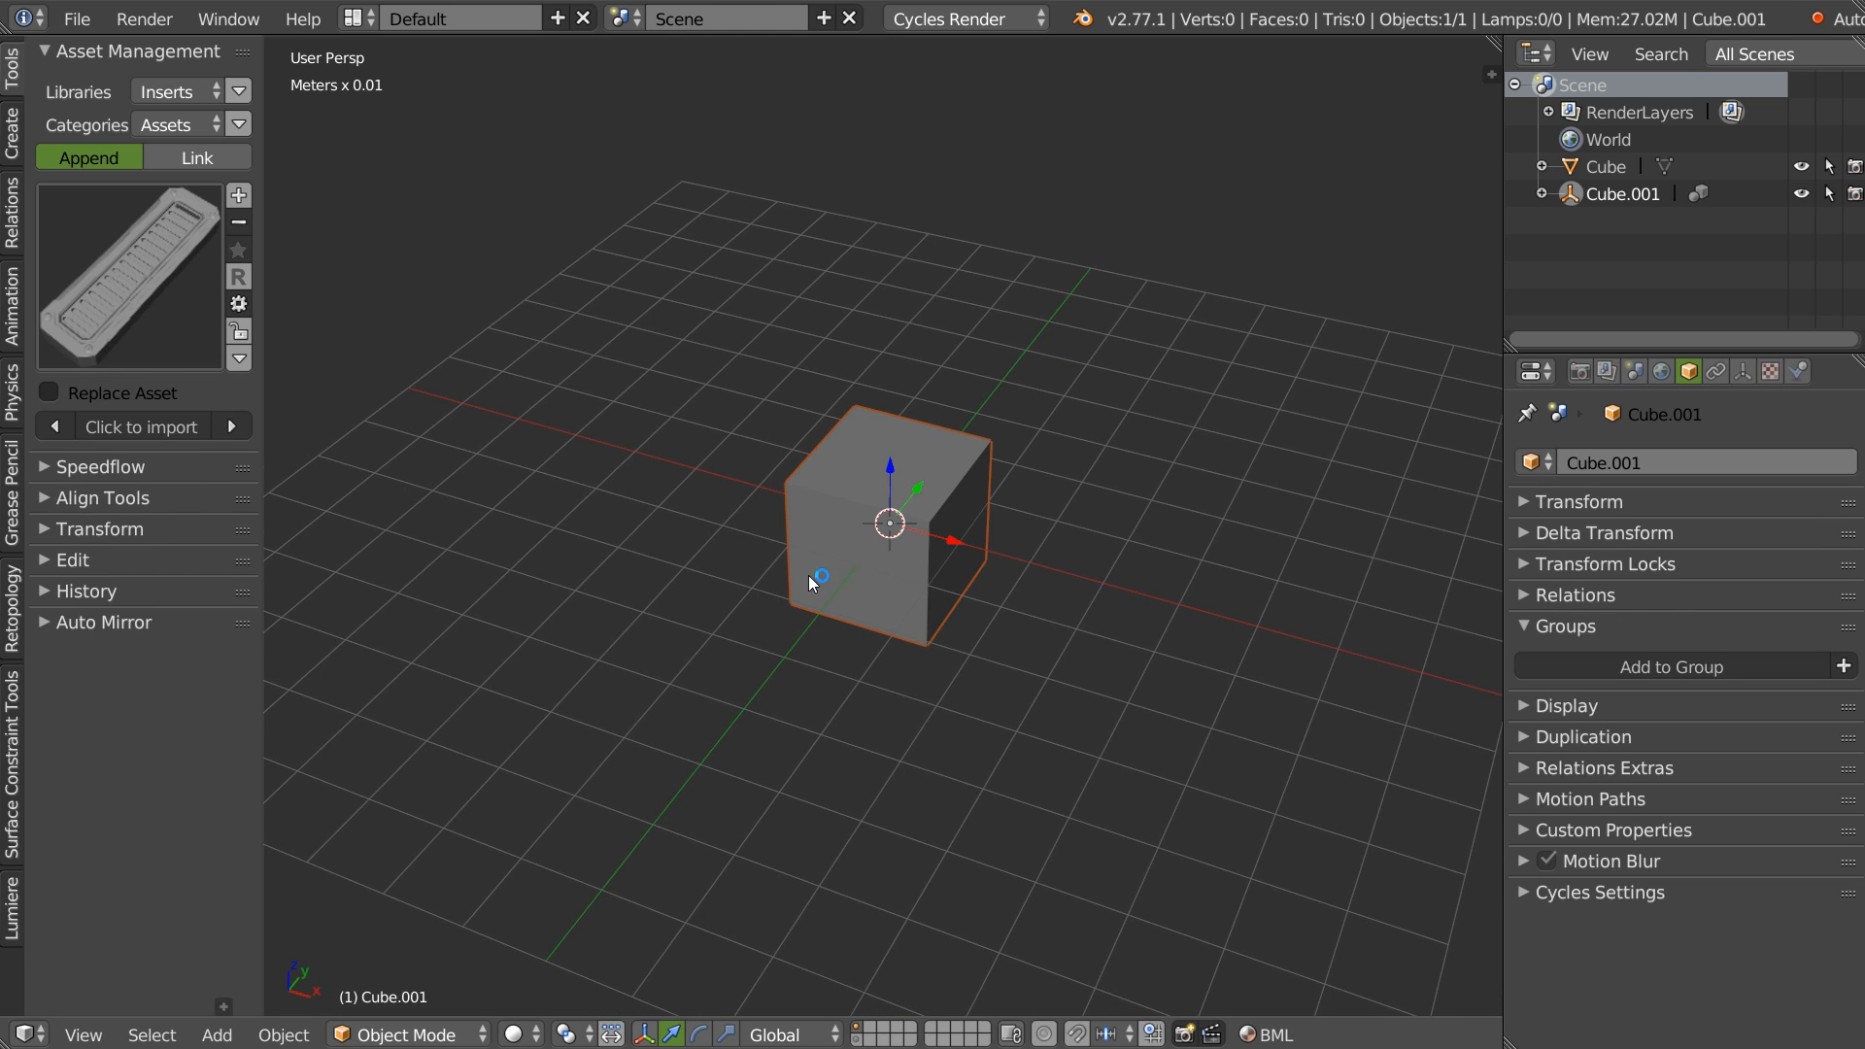
{"action": "scroll", "coordinate": [831, 544], "scroll_direction": "up", "scroll_amount": 4}
{"action": "middle_click_drag", "start_coordinate": [960, 414], "coordinate": [957, 501]}
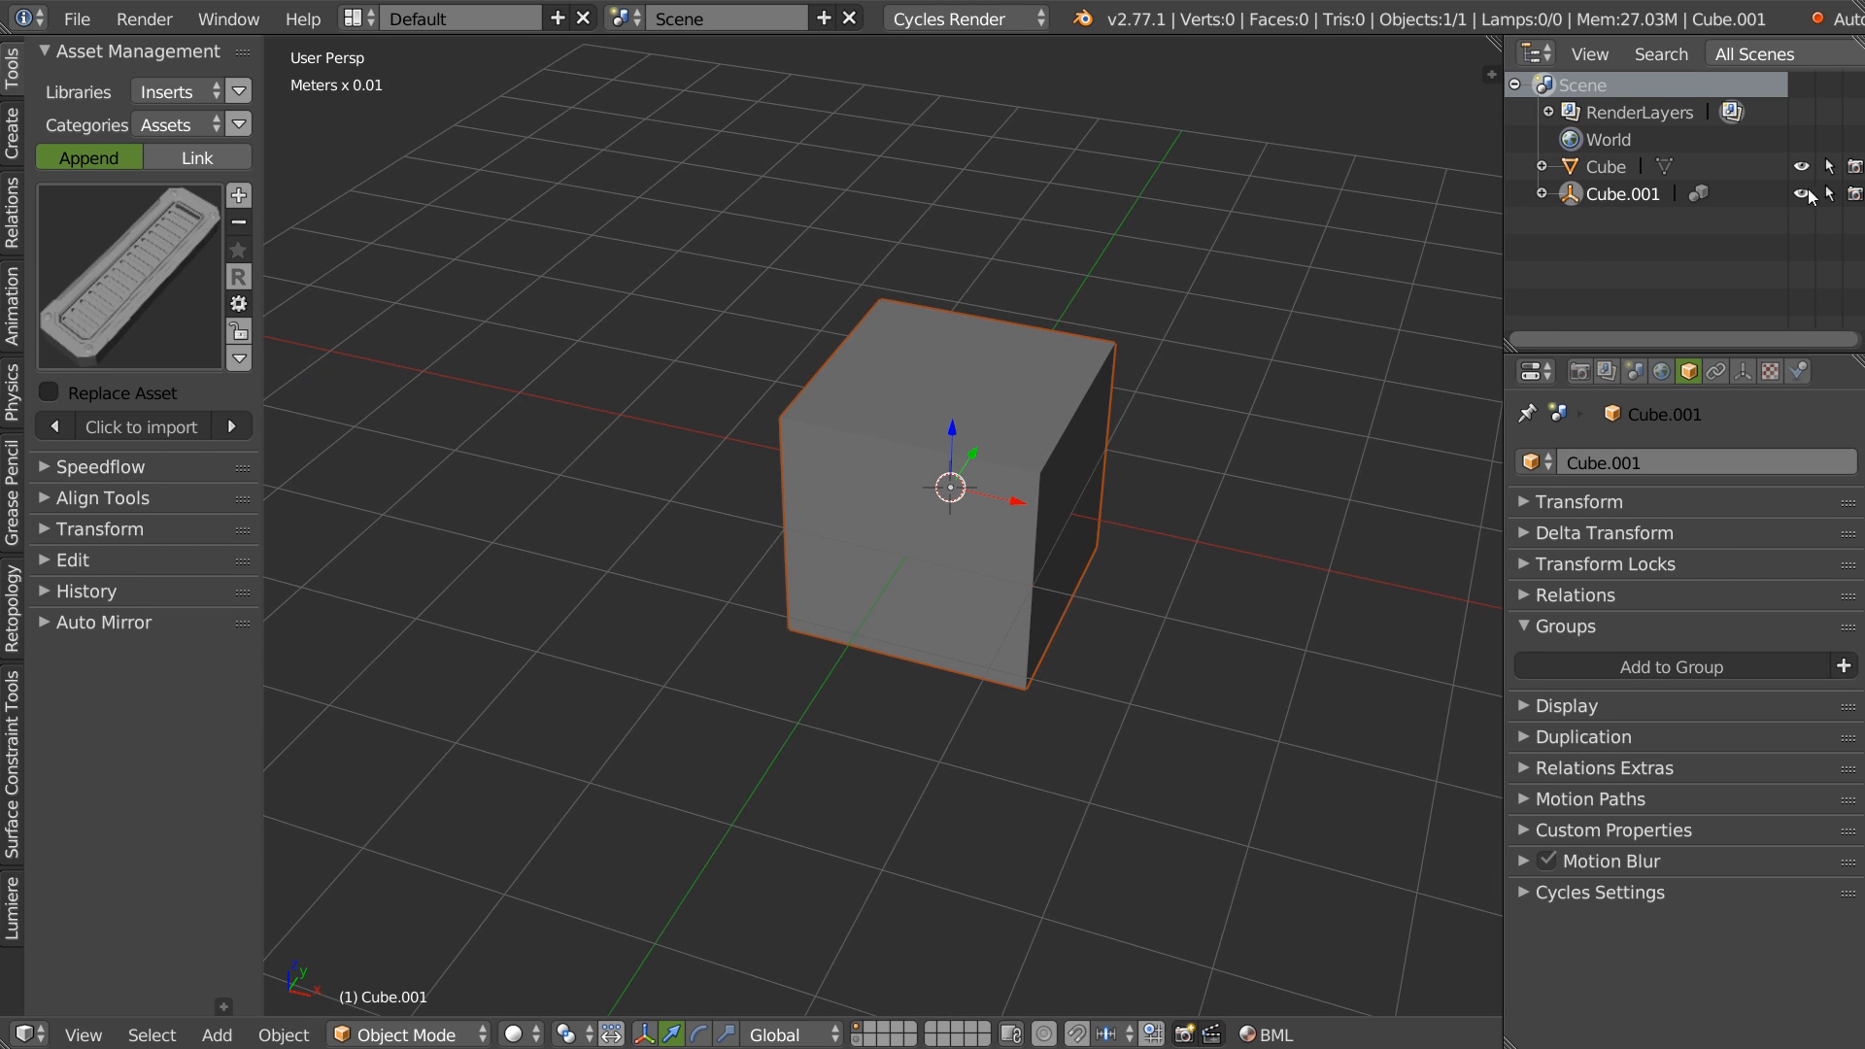
{"action": "left_click", "coordinate": [1801, 192]}
Add a cylinder at the origin and show layer 11 together with layer 1.
{"action": "right_click", "coordinate": [940, 535]}
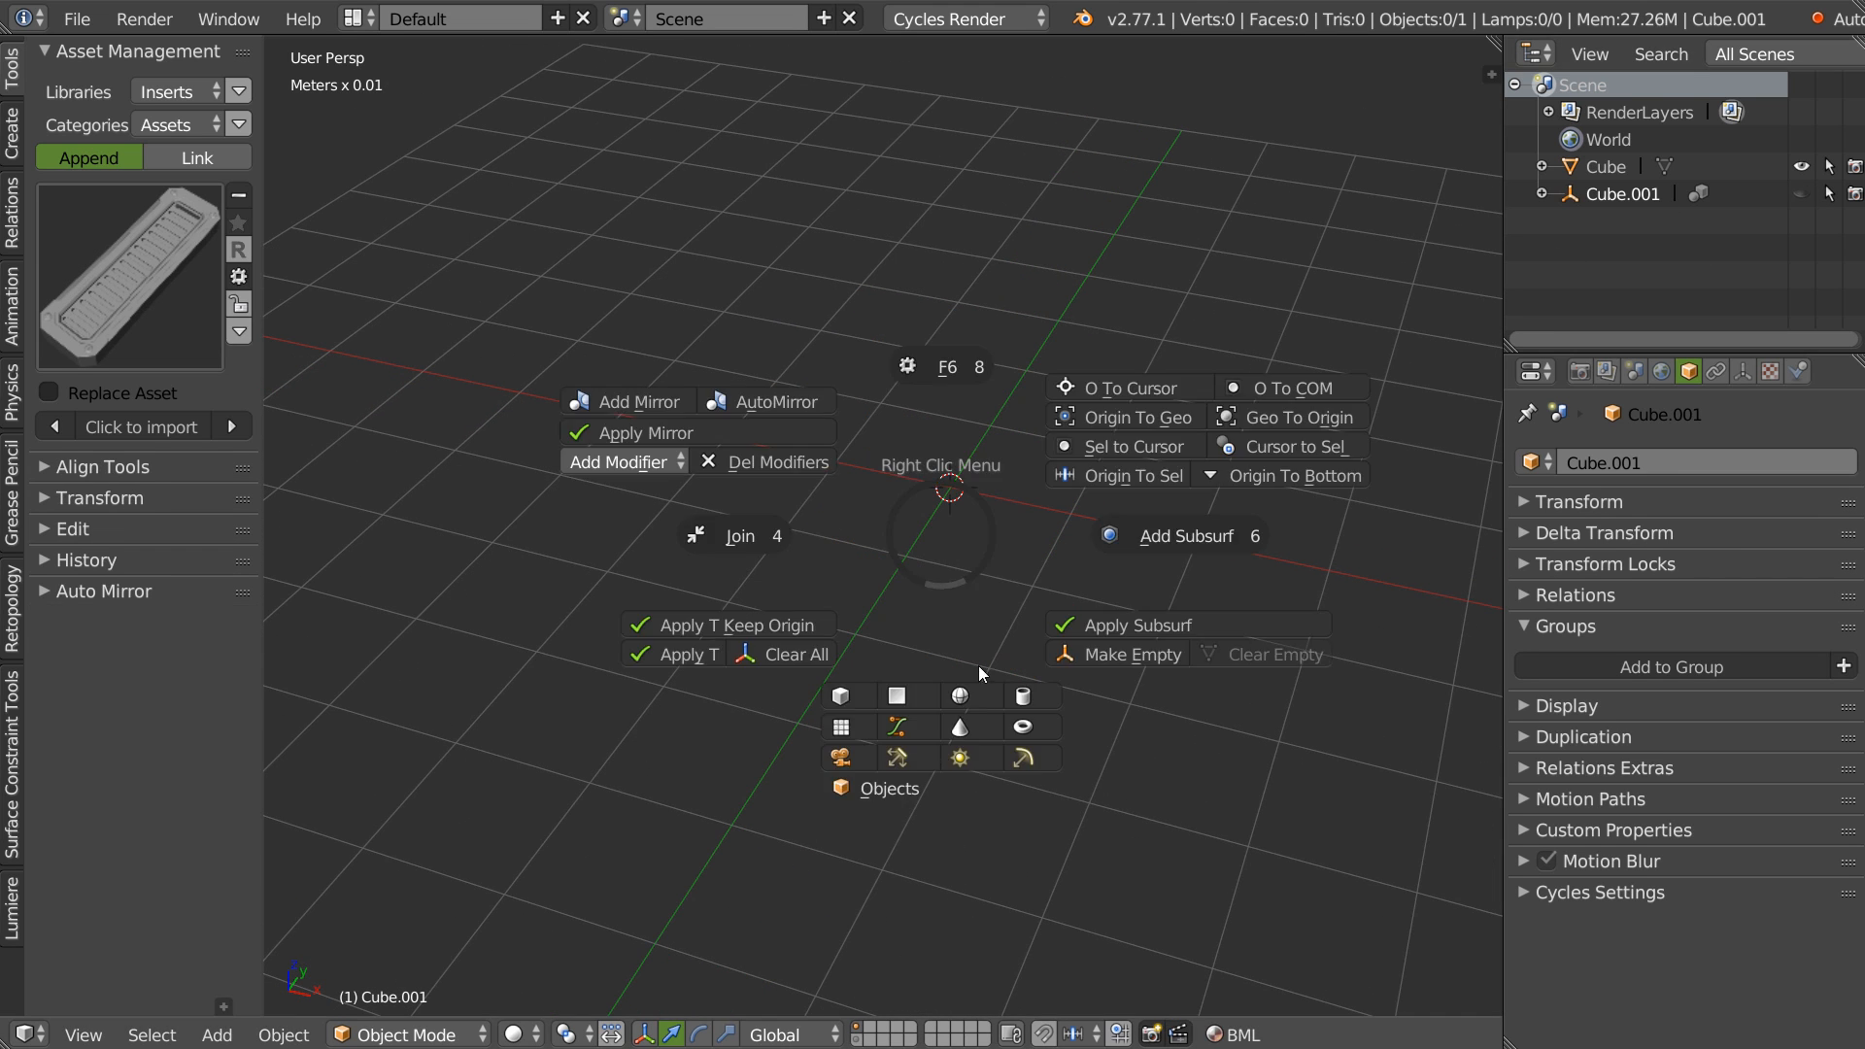
{"action": "left_click", "coordinate": [1026, 696]}
{"action": "mouse_move", "coordinate": [952, 542]}
{"action": "middle_mouse_down"}
{"action": "mouse_move", "coordinate": [756, 560]}
{"action": "mouse_move", "coordinate": [954, 547]}
{"action": "middle_mouse_up"}
{"action": "left_click", "coordinate": [855, 1041], "text": "shift"}
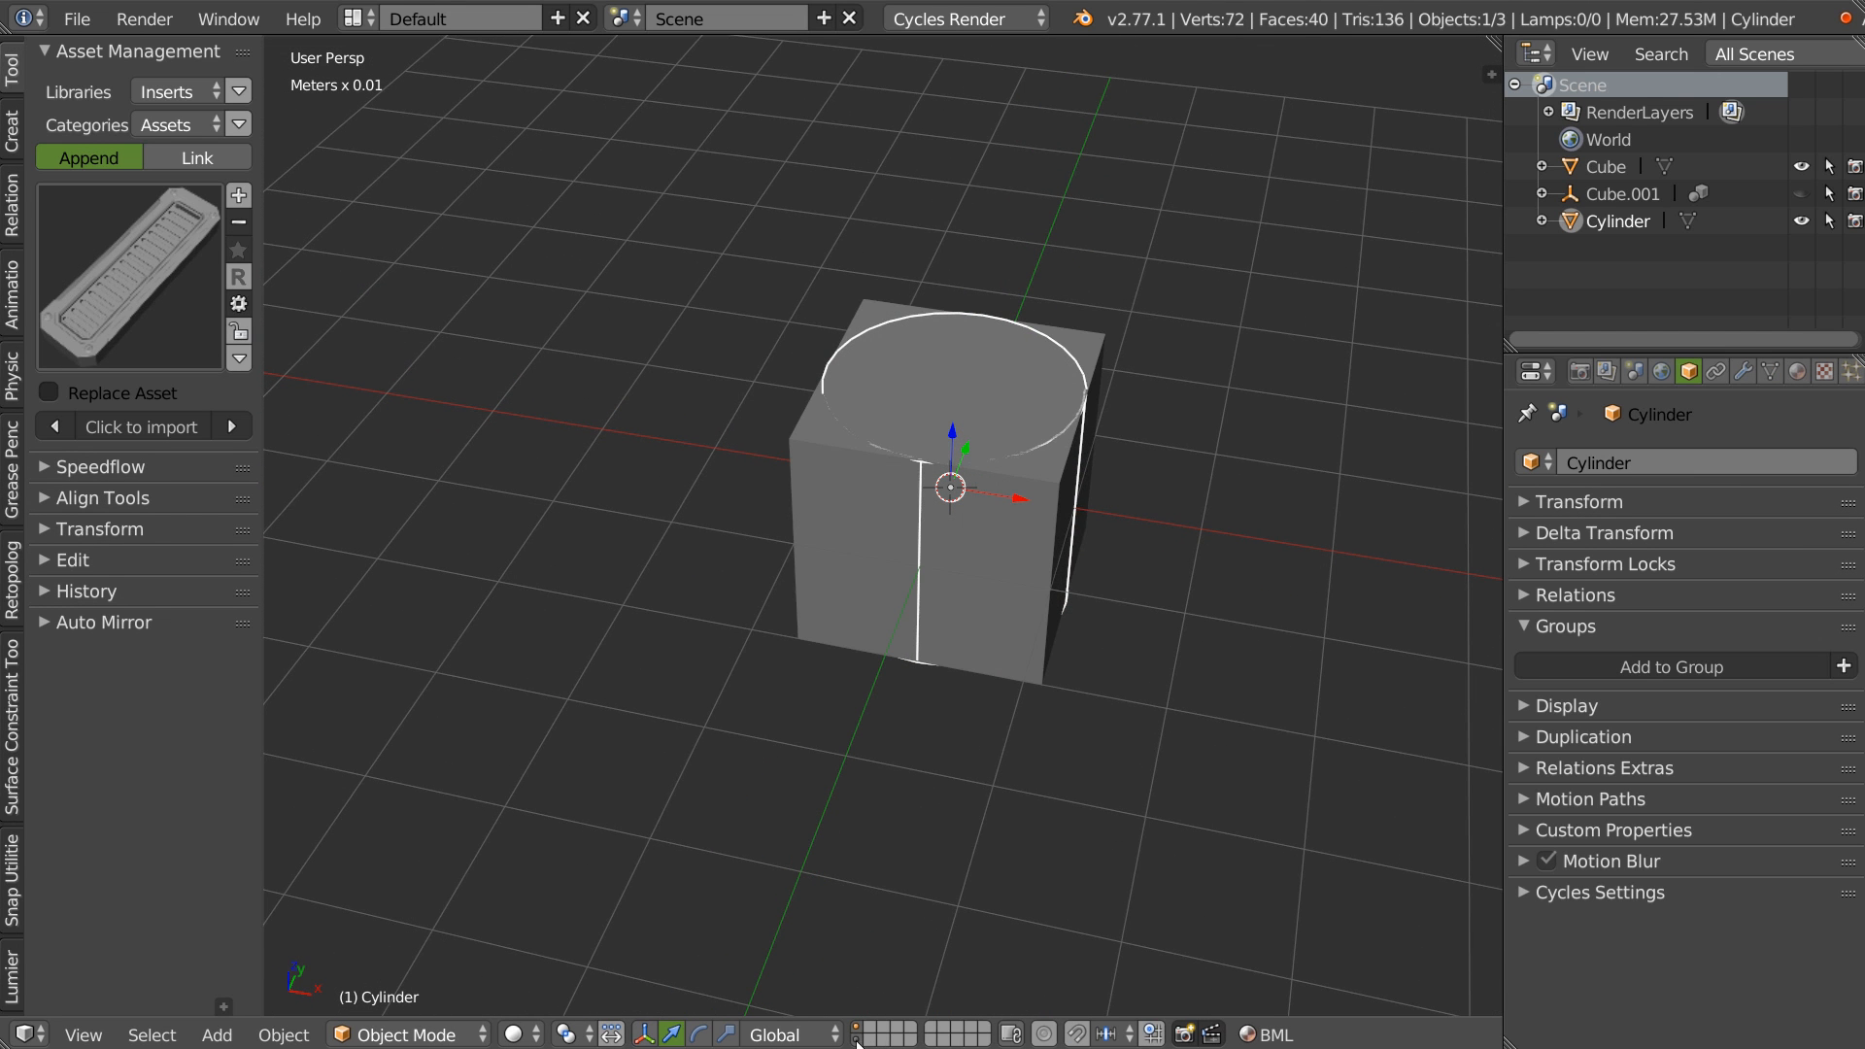
Scale the cylinder down and raise it along the Z axis onto the cube's top face.
{"action": "right_click", "coordinate": [1030, 327]}
{"action": "right_click", "coordinate": [1014, 376]}
{"action": "key", "text": "s"}
{"action": "left_click", "coordinate": [1088, 406]}
{"action": "key", "text": "g"}
{"action": "key", "text": "z"}
{"action": "left_click", "coordinate": [944, 350]}
Taper the cylinder by scaling down its top face in Edit Mode.
{"action": "key", "text": "Tab"}
{"action": "left_click", "coordinate": [983, 331]}
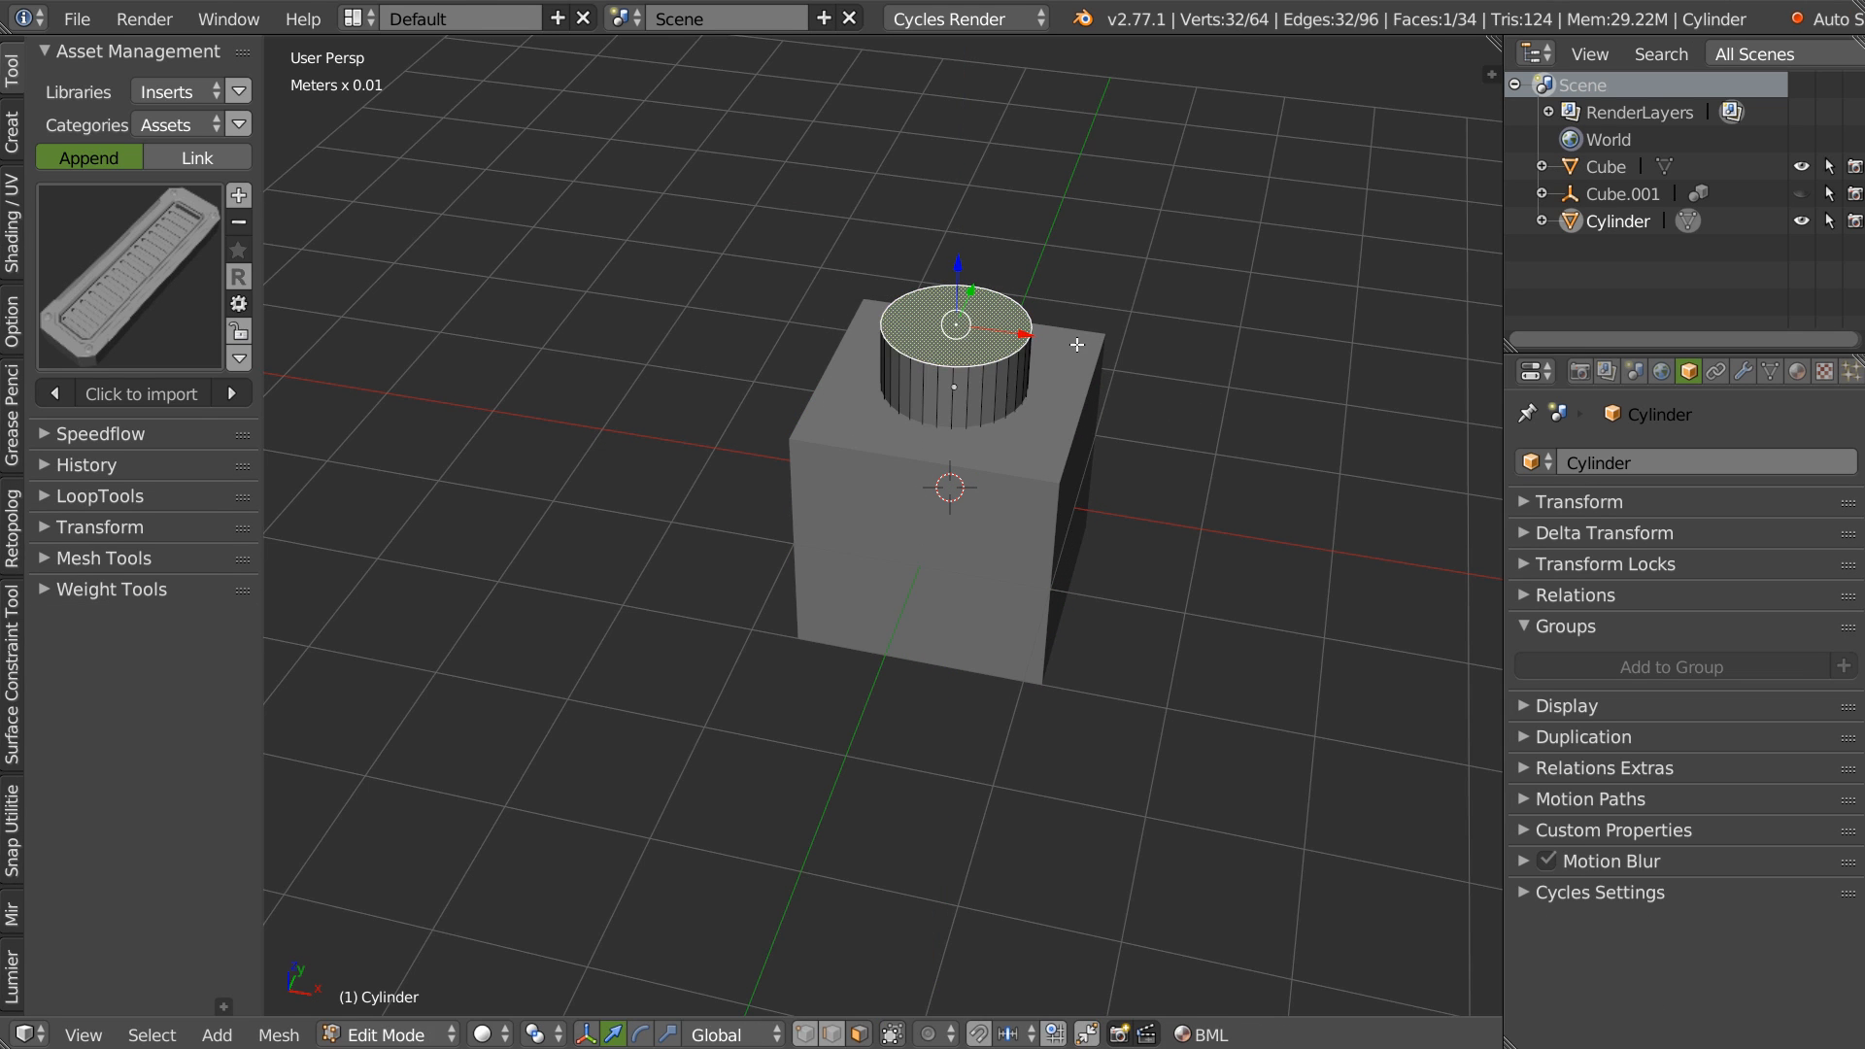
{"action": "key", "text": "s"}
{"action": "left_click", "coordinate": [1073, 388]}
{"action": "key", "text": "Tab"}
{"action": "middle_click_drag", "start_coordinate": [1003, 301], "coordinate": [1051, 393]}
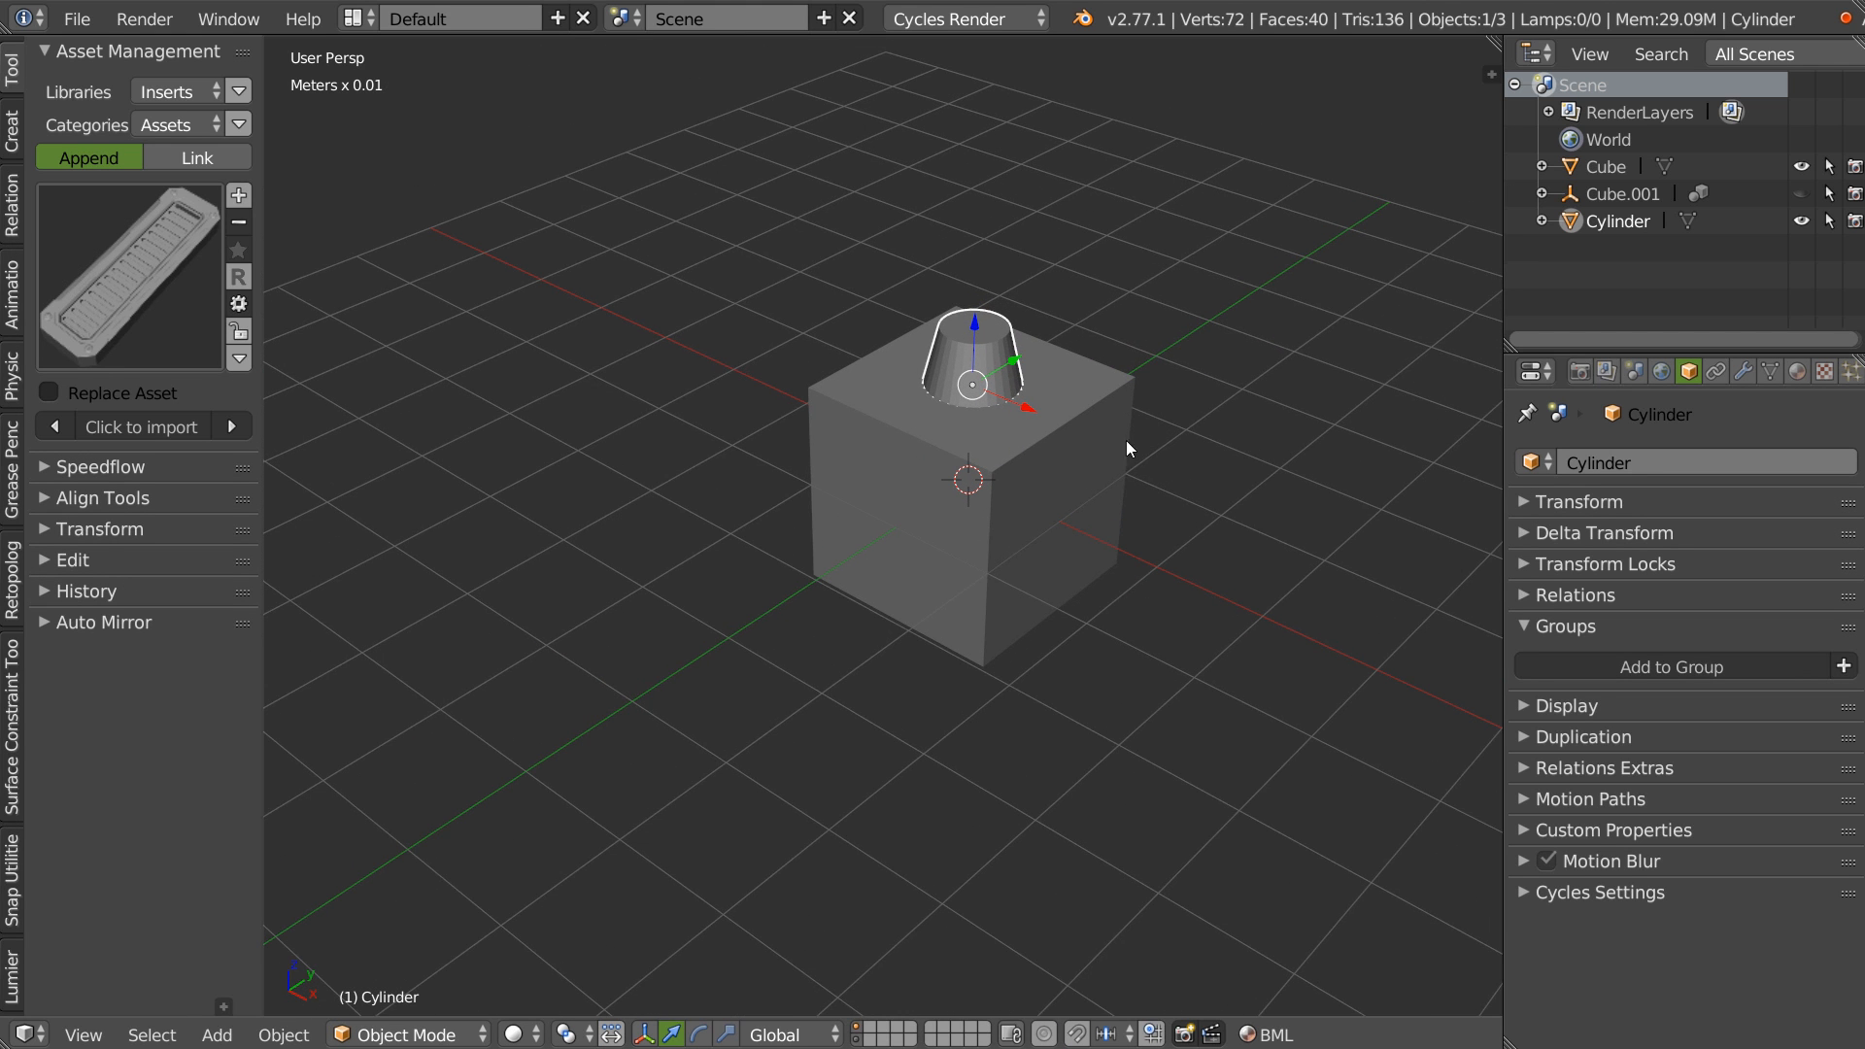
Add the cylinder to the existing Cube group and move it to layer 11.
{"action": "left_click", "coordinate": [1656, 668]}
{"action": "left_click", "coordinate": [1603, 711]}
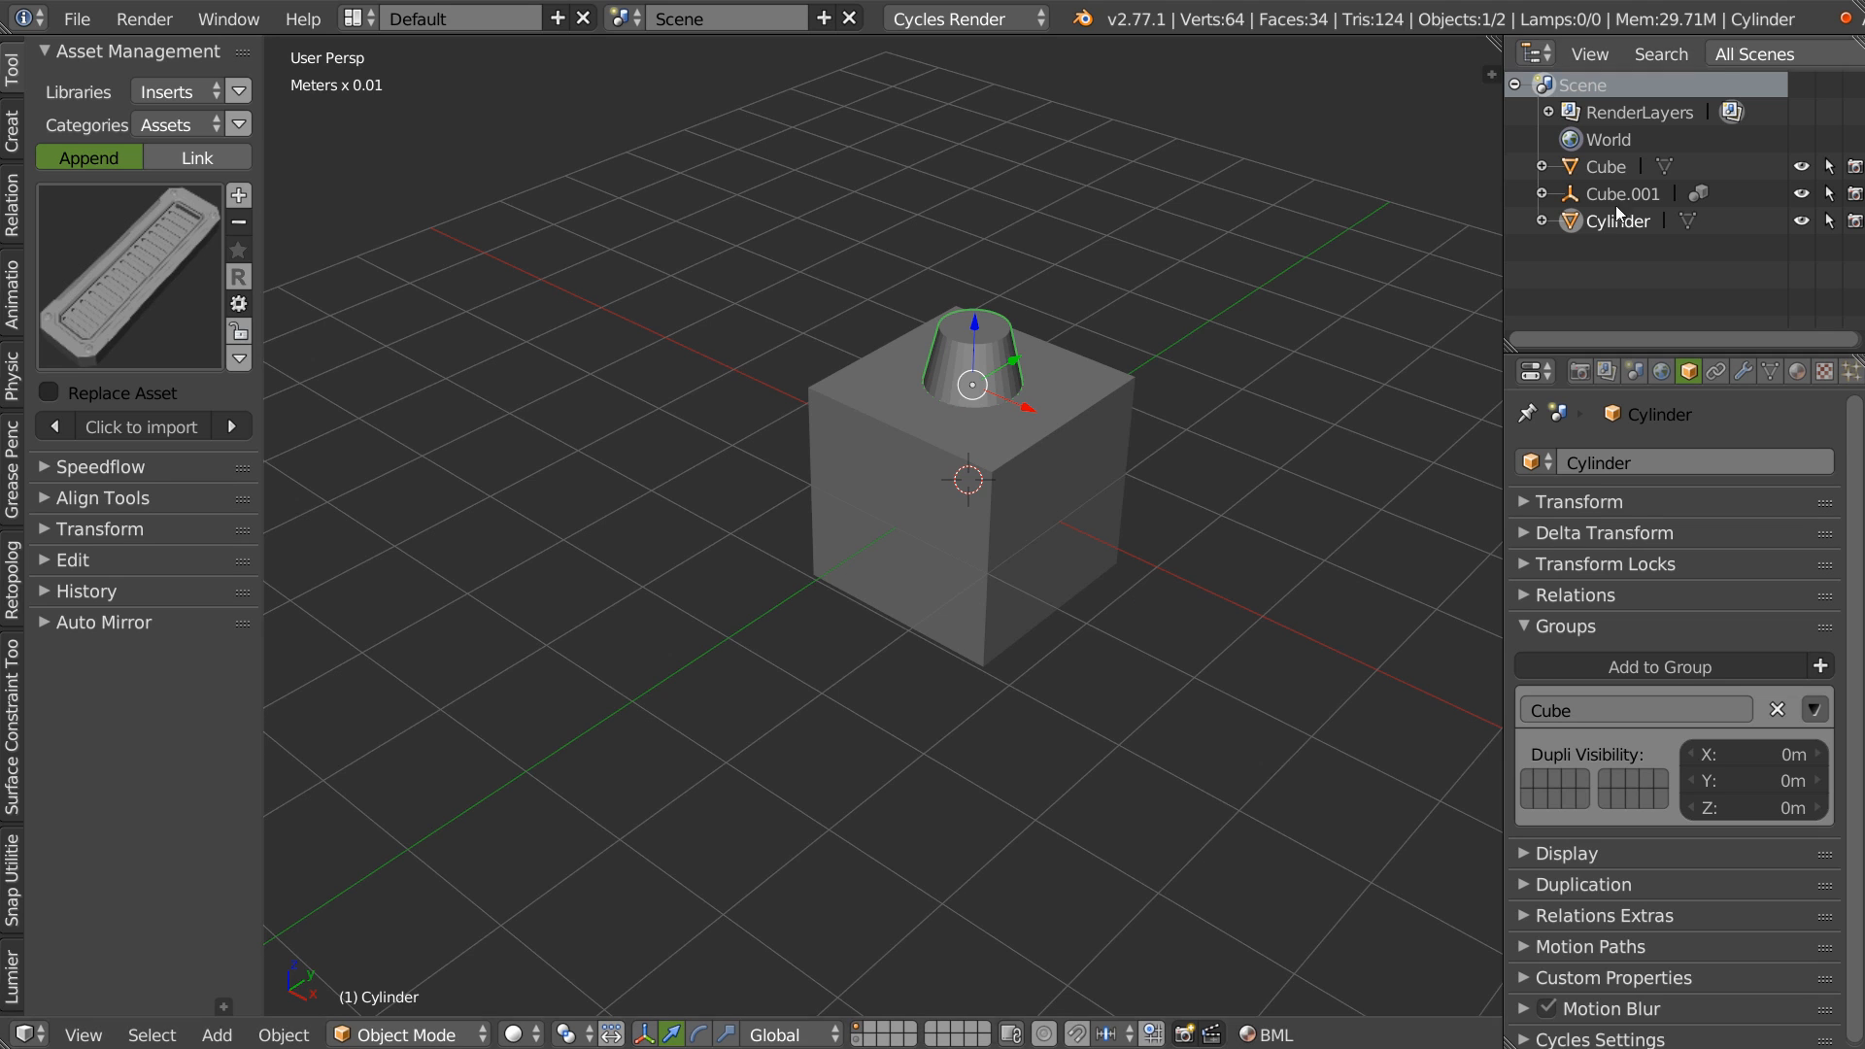
{"action": "middle_click_drag", "start_coordinate": [933, 544], "coordinate": [985, 465]}
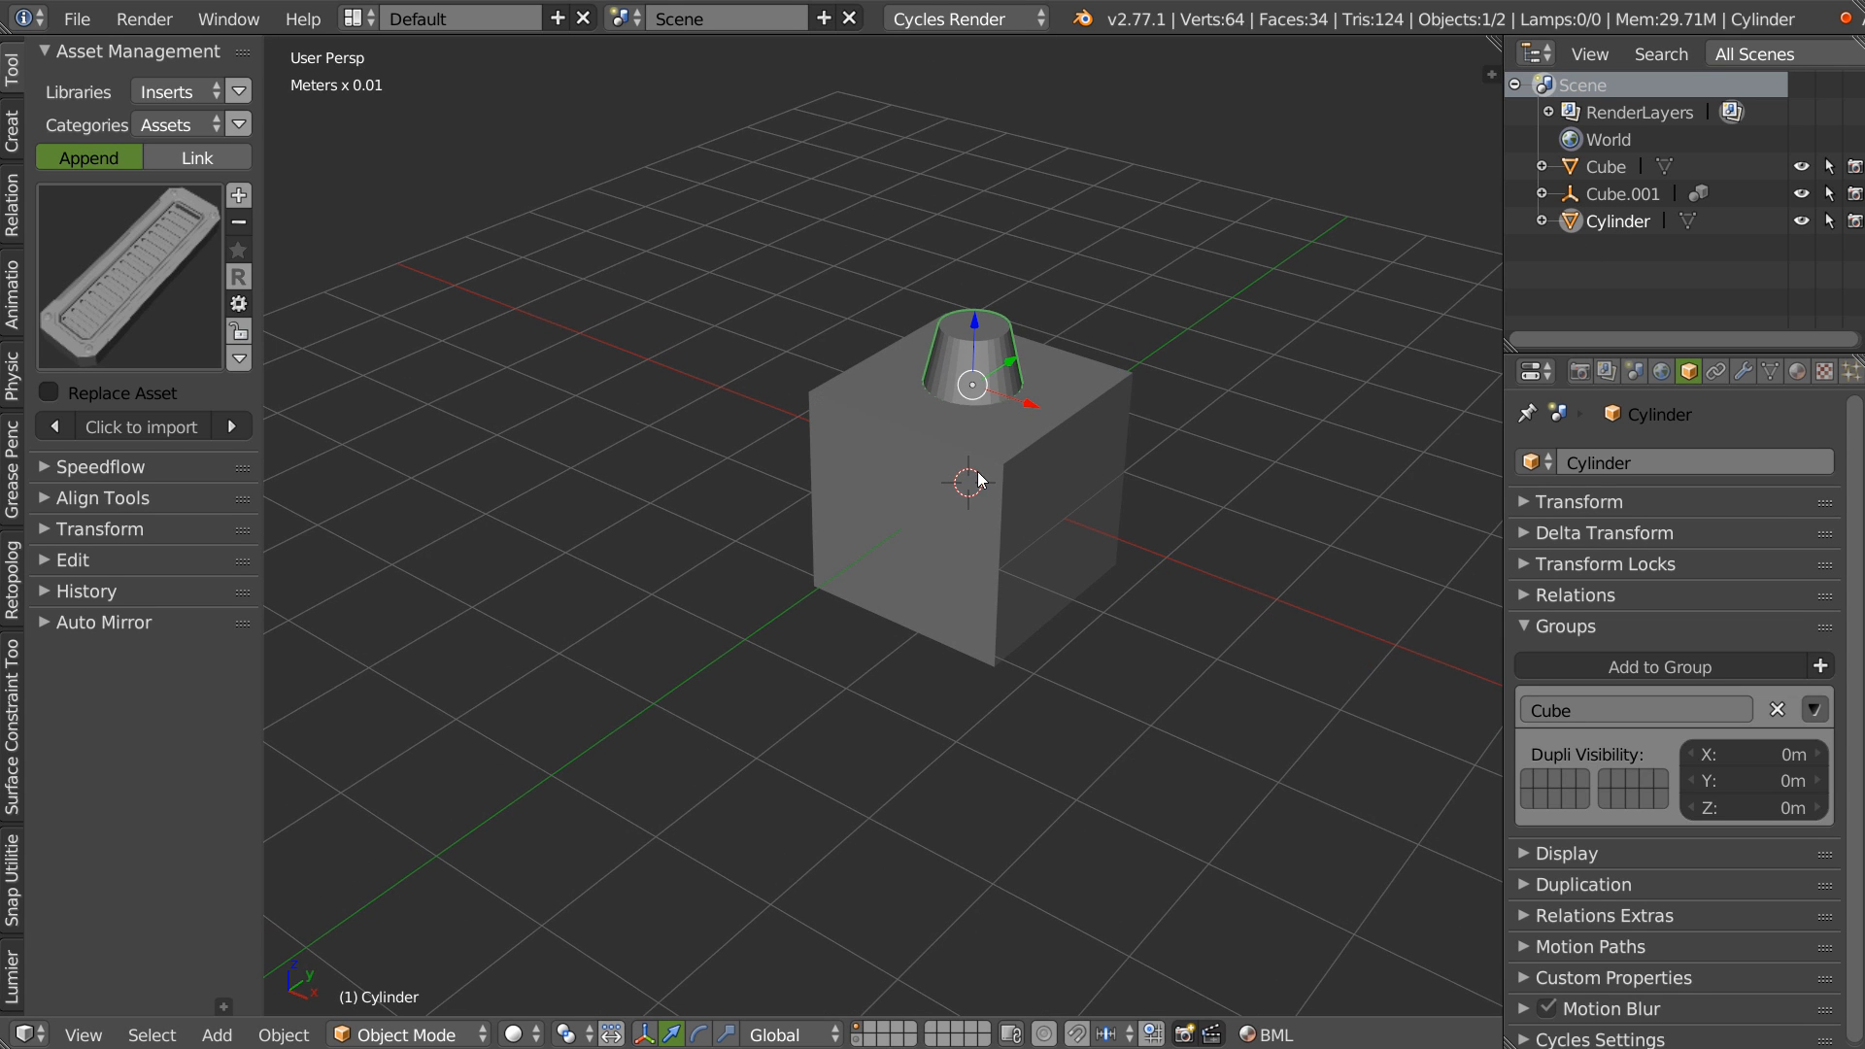
{"action": "key", "text": "m"}
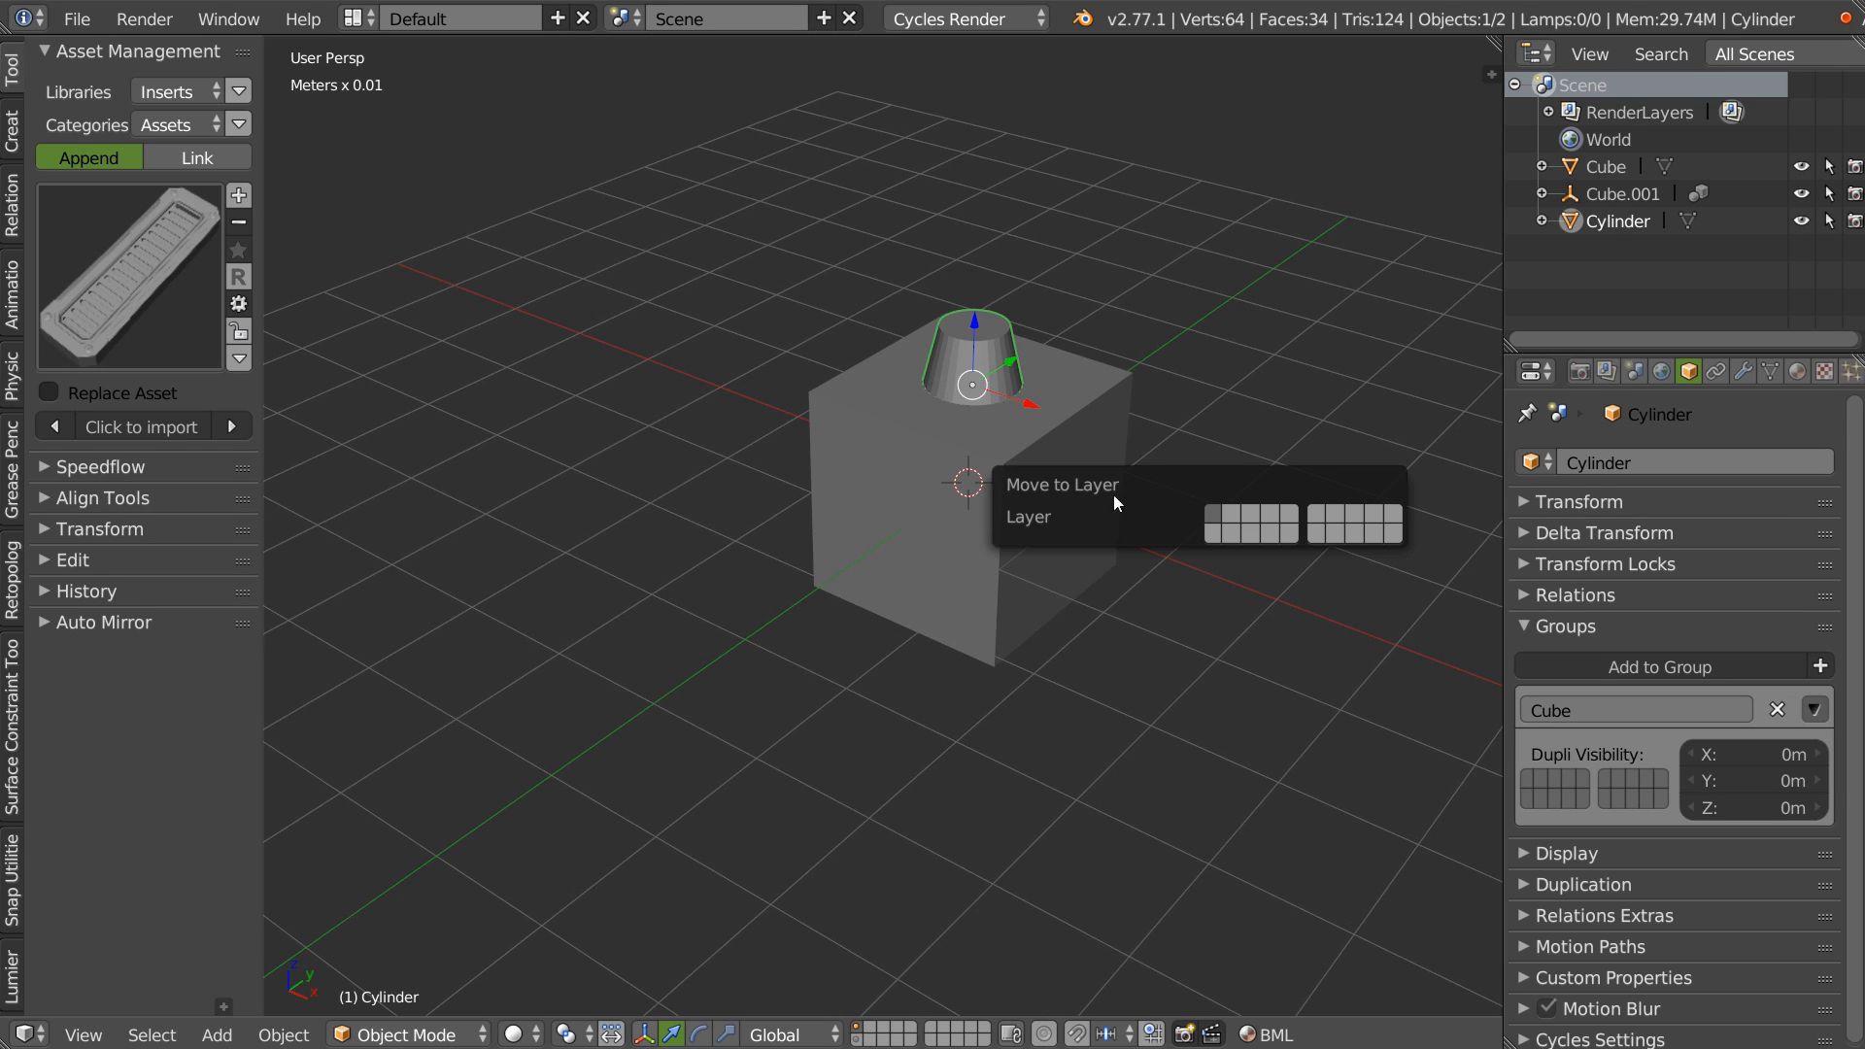
{"action": "left_click", "coordinate": [1213, 535]}
Compare the Cube group instance on layer 1 with the separate cube and cylinder on layer 11.
{"action": "middle_click_drag", "start_coordinate": [1013, 492], "coordinate": [1014, 288]}
{"action": "right_click", "coordinate": [1041, 509]}
{"action": "mouse_move", "coordinate": [937, 379]}
{"action": "middle_mouse_down"}
{"action": "mouse_move", "coordinate": [970, 372]}
{"action": "mouse_move", "coordinate": [1052, 457]}
{"action": "mouse_move", "coordinate": [1127, 475]}
{"action": "mouse_move", "coordinate": [1052, 478]}
{"action": "mouse_move", "coordinate": [970, 375]}
{"action": "mouse_move", "coordinate": [1004, 305]}
{"action": "mouse_move", "coordinate": [1103, 384]}
{"action": "mouse_move", "coordinate": [947, 398]}
{"action": "middle_mouse_up"}
{"action": "left_click", "coordinate": [856, 1042]}
{"action": "right_click", "coordinate": [971, 375]}
{"action": "right_click", "coordinate": [1006, 311]}
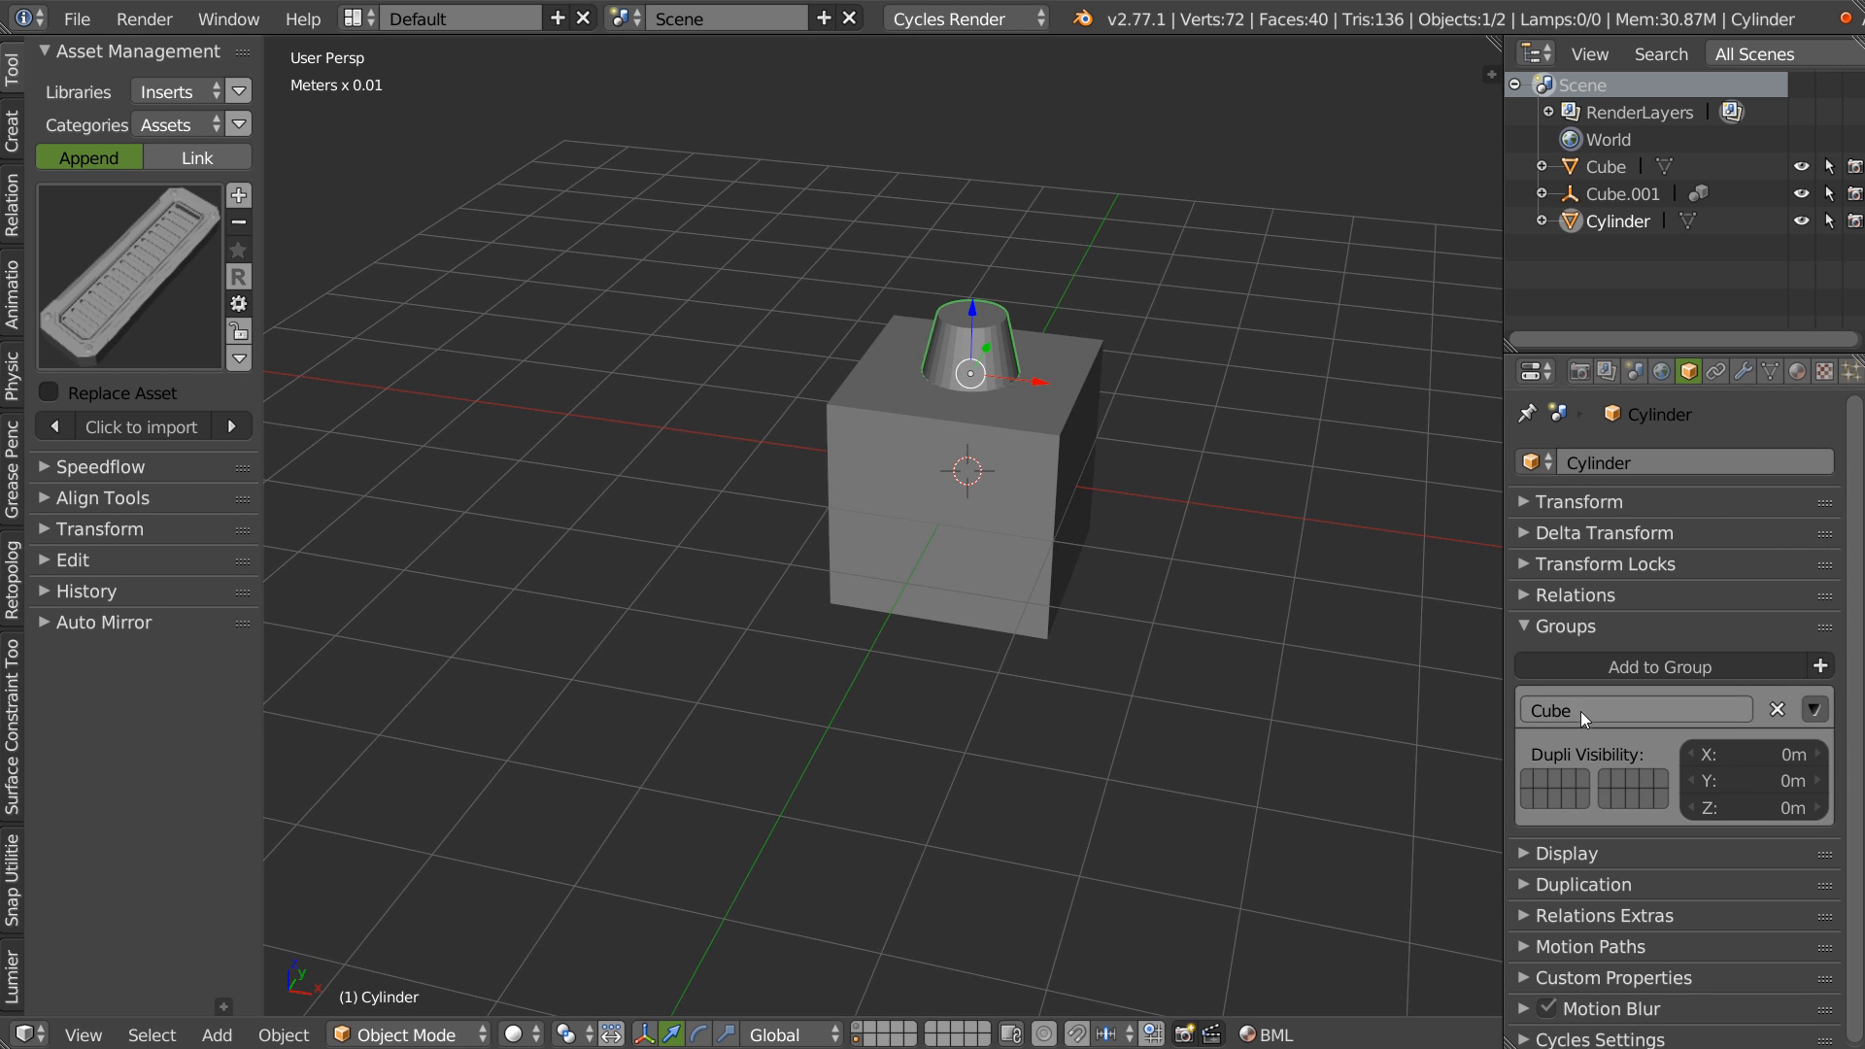
{"action": "right_click", "coordinate": [972, 377]}
{"action": "right_click", "coordinate": [972, 357]}
{"action": "middle_click_drag", "start_coordinate": [960, 459], "coordinate": [1037, 294]}
{"action": "right_click", "coordinate": [962, 471]}
{"action": "right_click", "coordinate": [969, 352]}
{"action": "right_click", "coordinate": [919, 447]}
{"action": "right_click", "coordinate": [977, 312]}
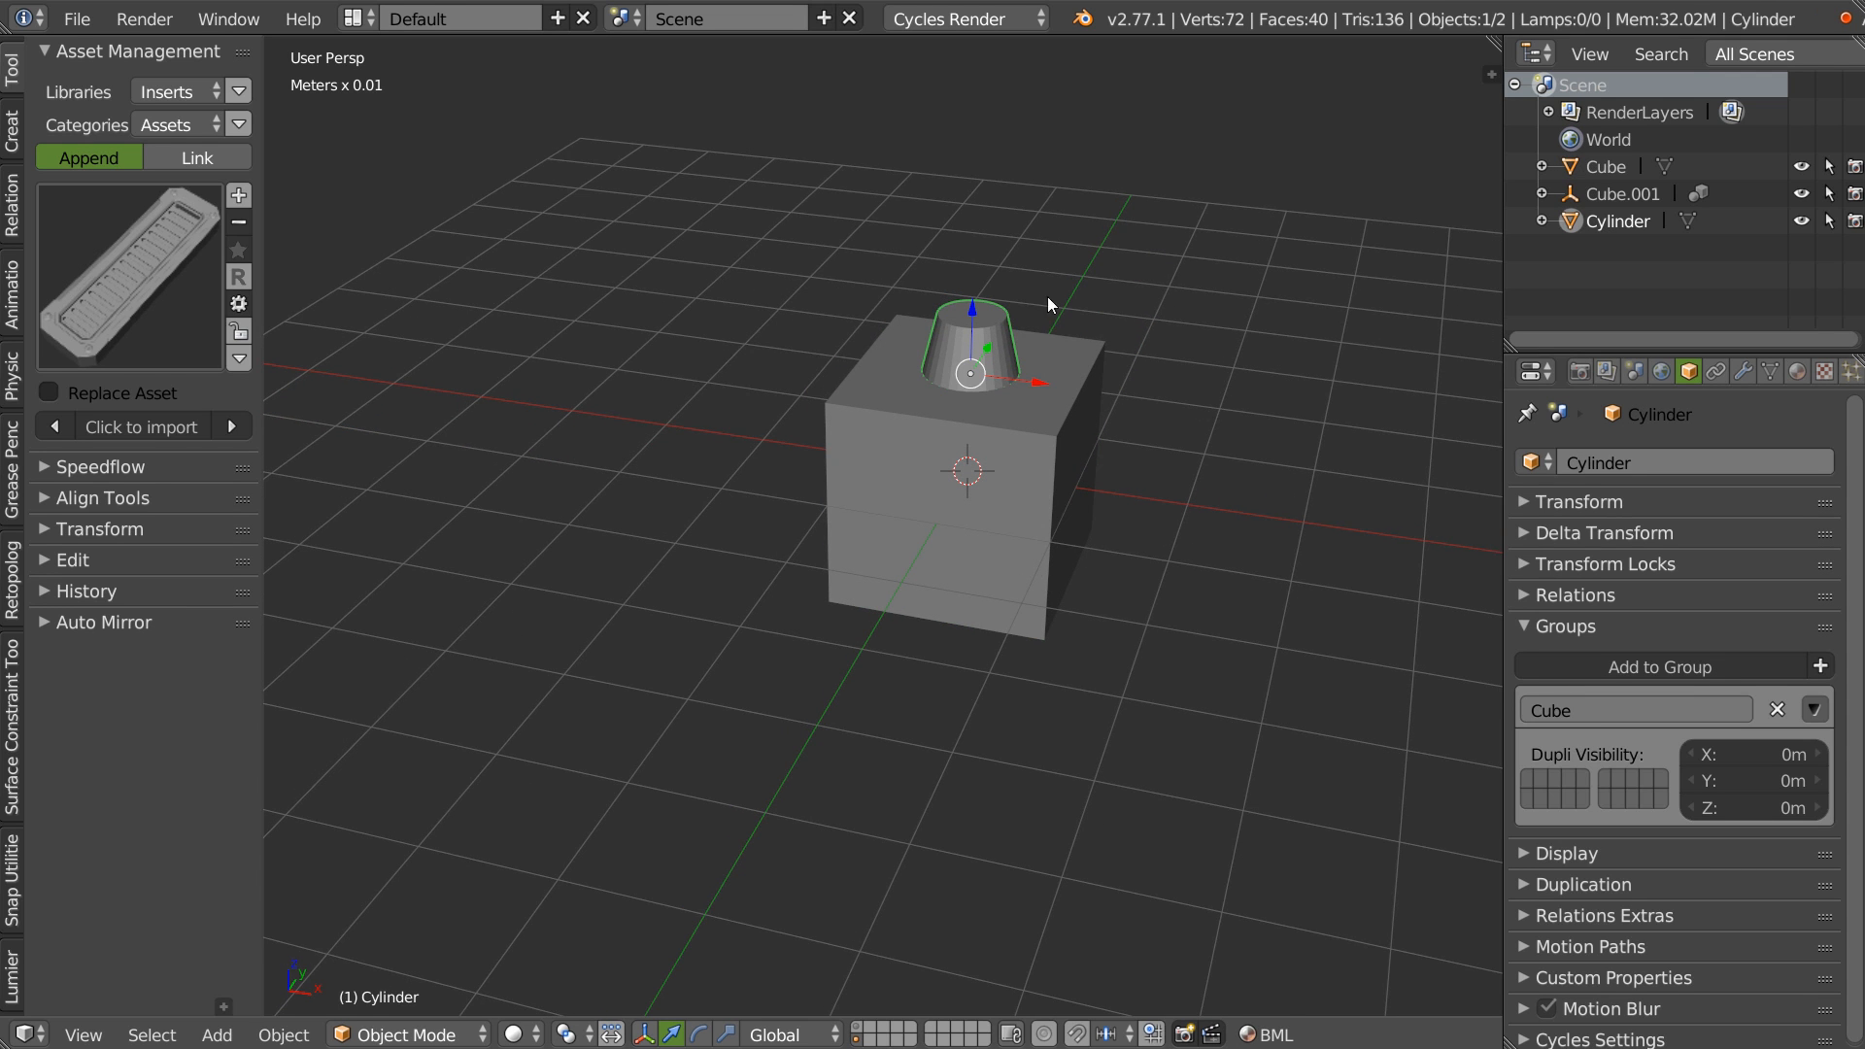
{"action": "left_click", "coordinate": [874, 1033]}
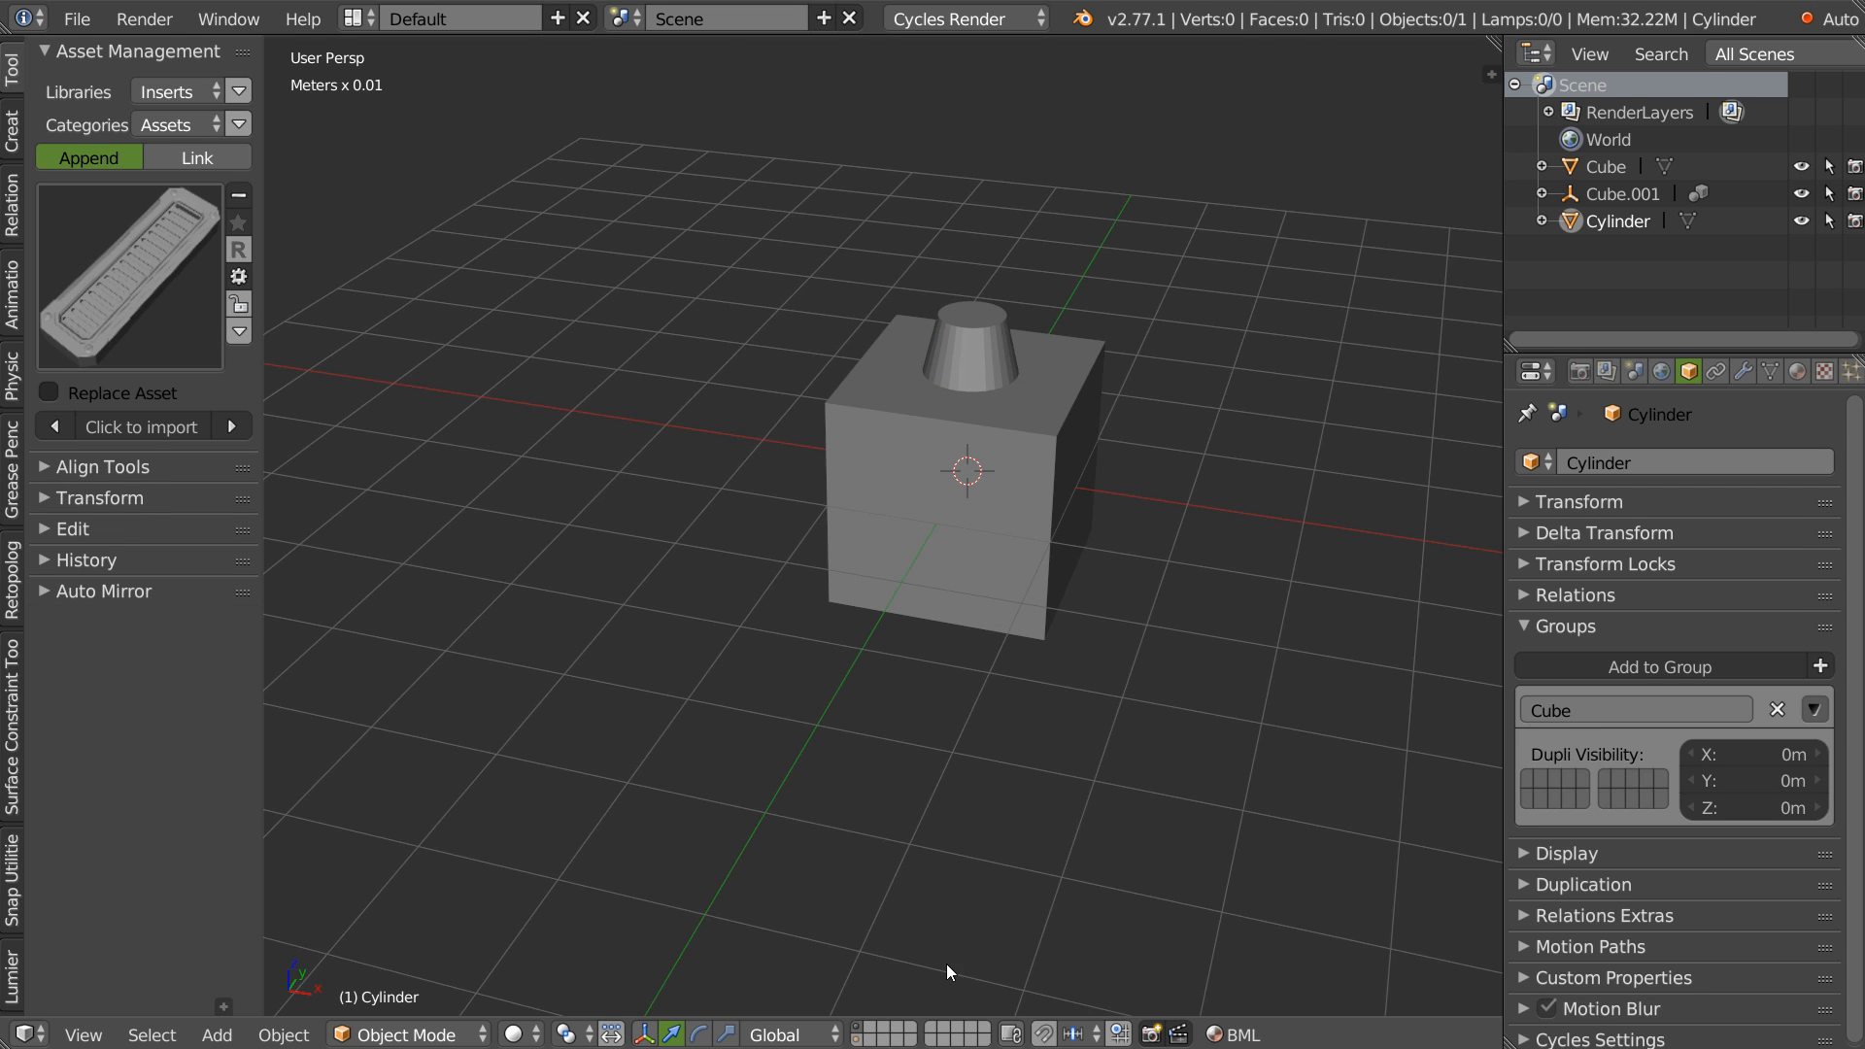
{"action": "middle_click_drag", "start_coordinate": [971, 406], "coordinate": [979, 448]}
{"action": "right_click", "coordinate": [989, 366]}
Add a UV sphere on layer 11, scale it down and place it above the tapered cylinder.
{"action": "left_click", "coordinate": [859, 1039]}
{"action": "right_click", "coordinate": [980, 491]}
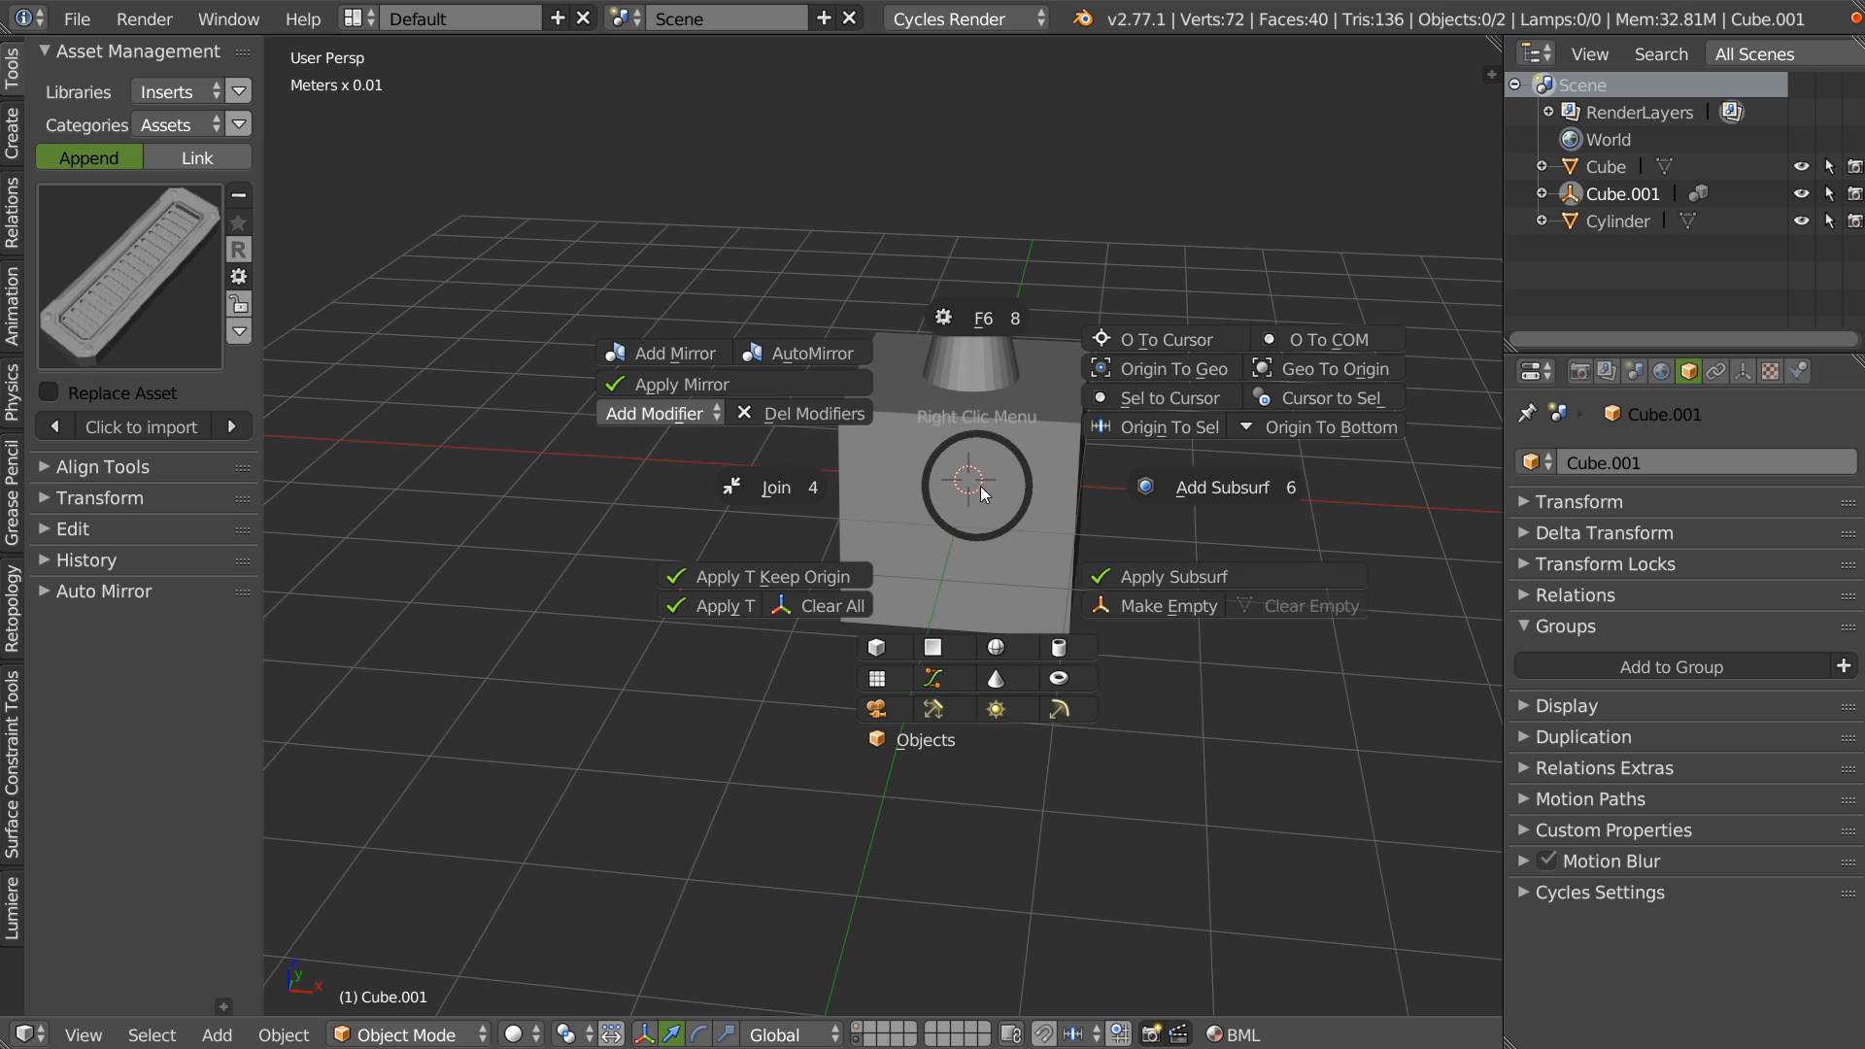
{"action": "left_click", "coordinate": [1017, 657]}
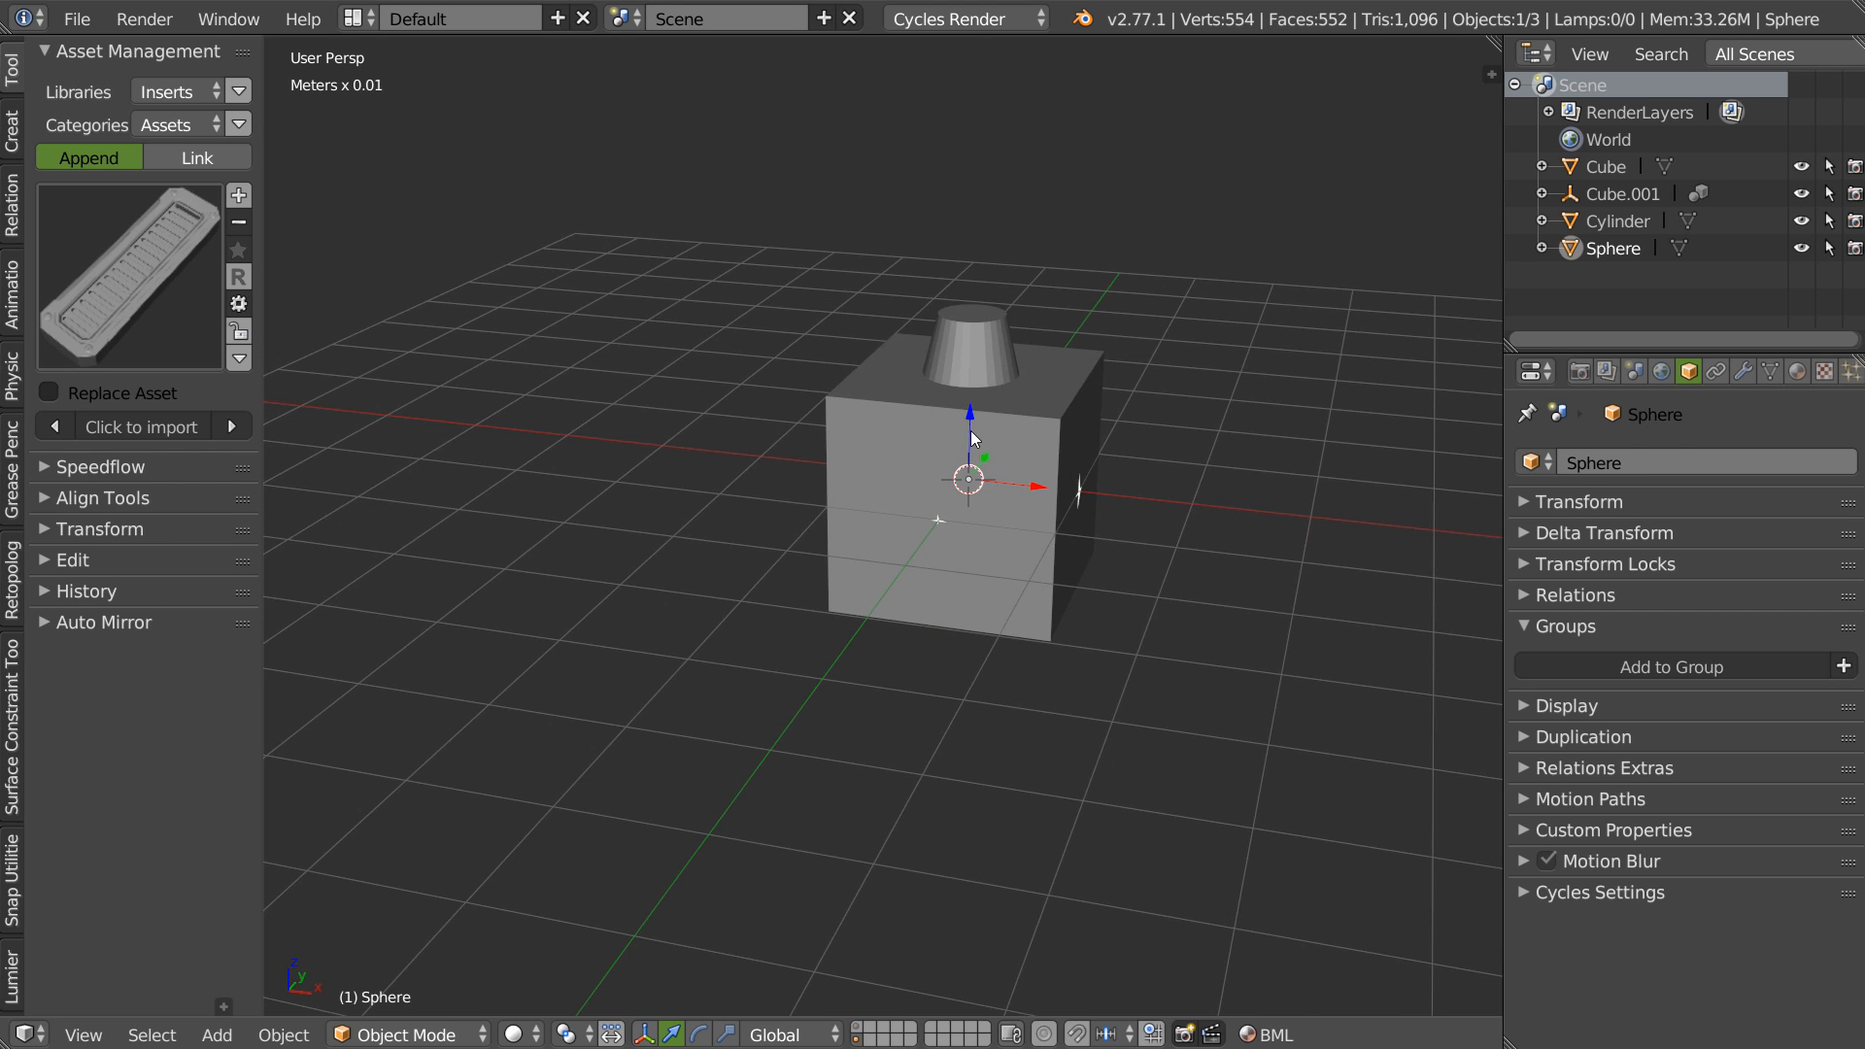
{"action": "key", "text": "g"}
{"action": "mouse_move", "coordinate": [979, 163]}
{"action": "left_mouse_down"}
{"action": "mouse_move", "coordinate": [977, 146]}
{"action": "mouse_move", "coordinate": [976, 192]}
{"action": "left_mouse_up"}
{"action": "key", "text": "s"}
{"action": "left_click", "coordinate": [1033, 243]}
{"action": "middle_click_drag", "start_coordinate": [976, 192], "coordinate": [1139, 254]}
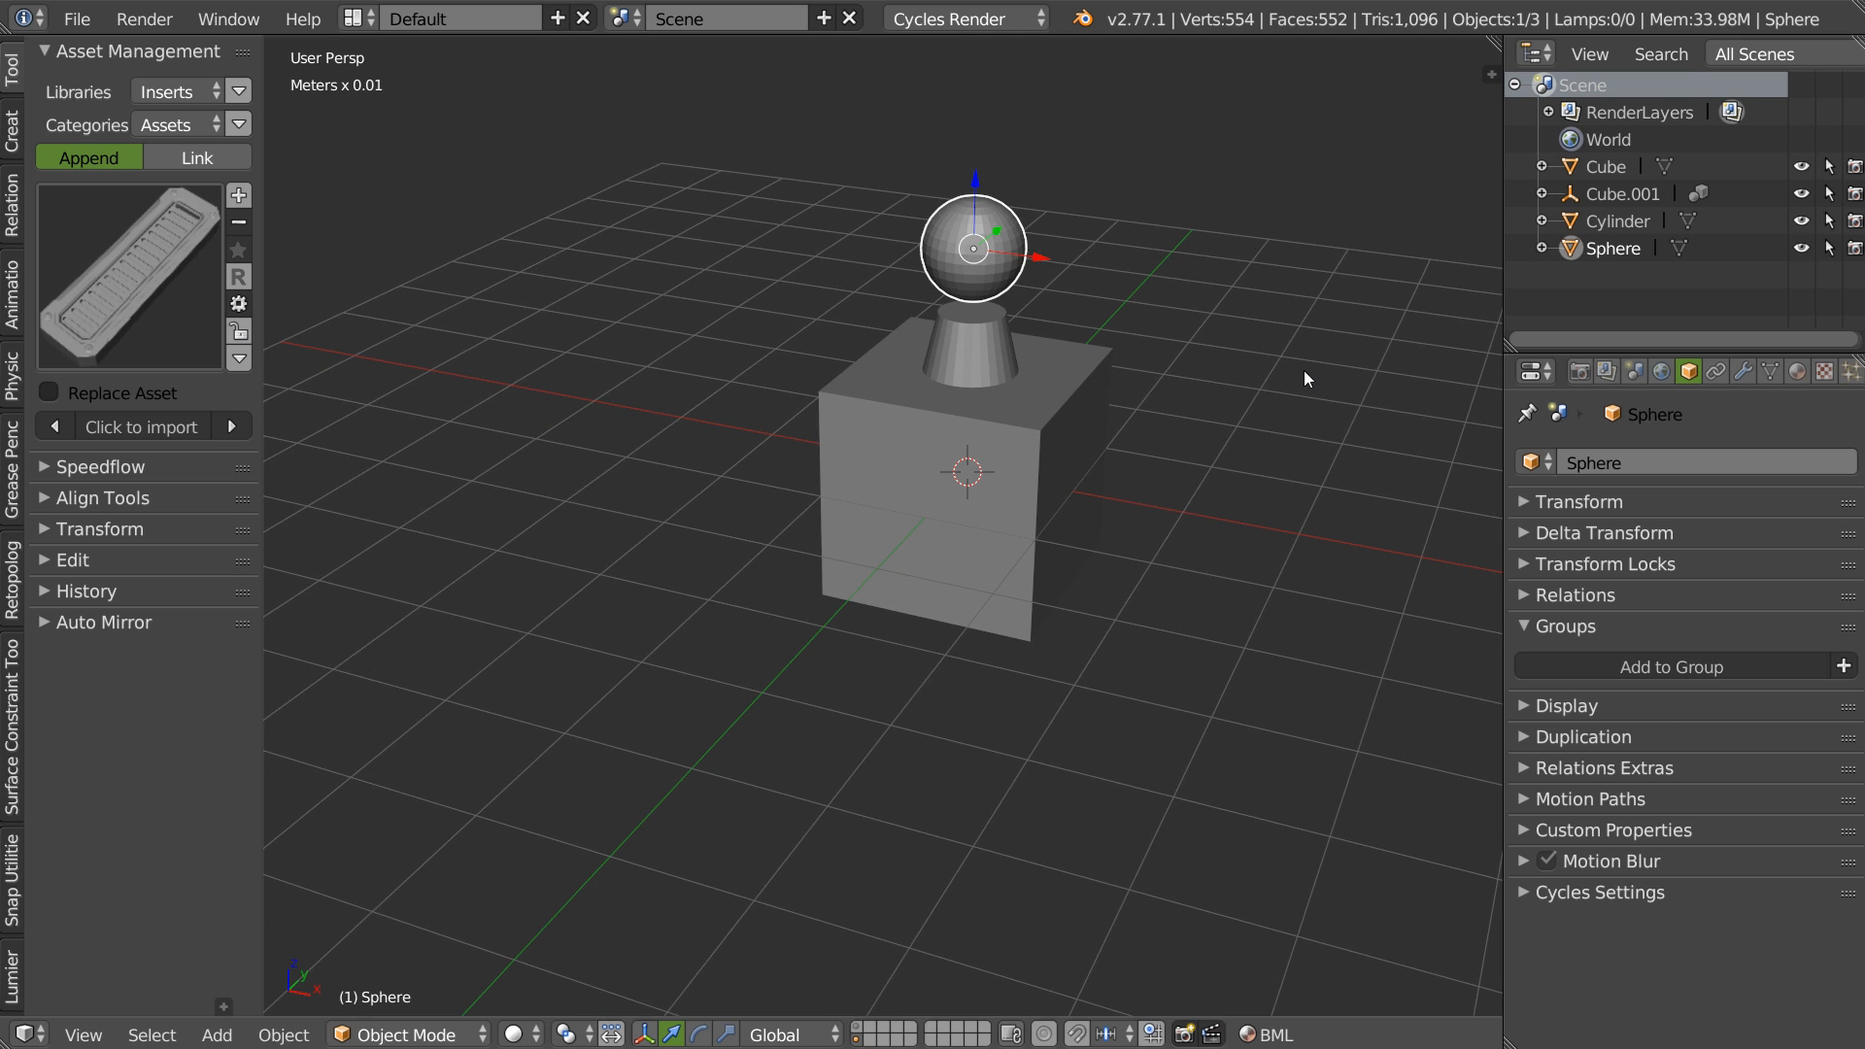
Add the sphere to the Cube group and assign it to layer 11.
{"action": "left_click", "coordinate": [1651, 664]}
{"action": "left_click", "coordinate": [1609, 715]}
{"action": "middle_click_drag", "start_coordinate": [1117, 602], "coordinate": [922, 786]}
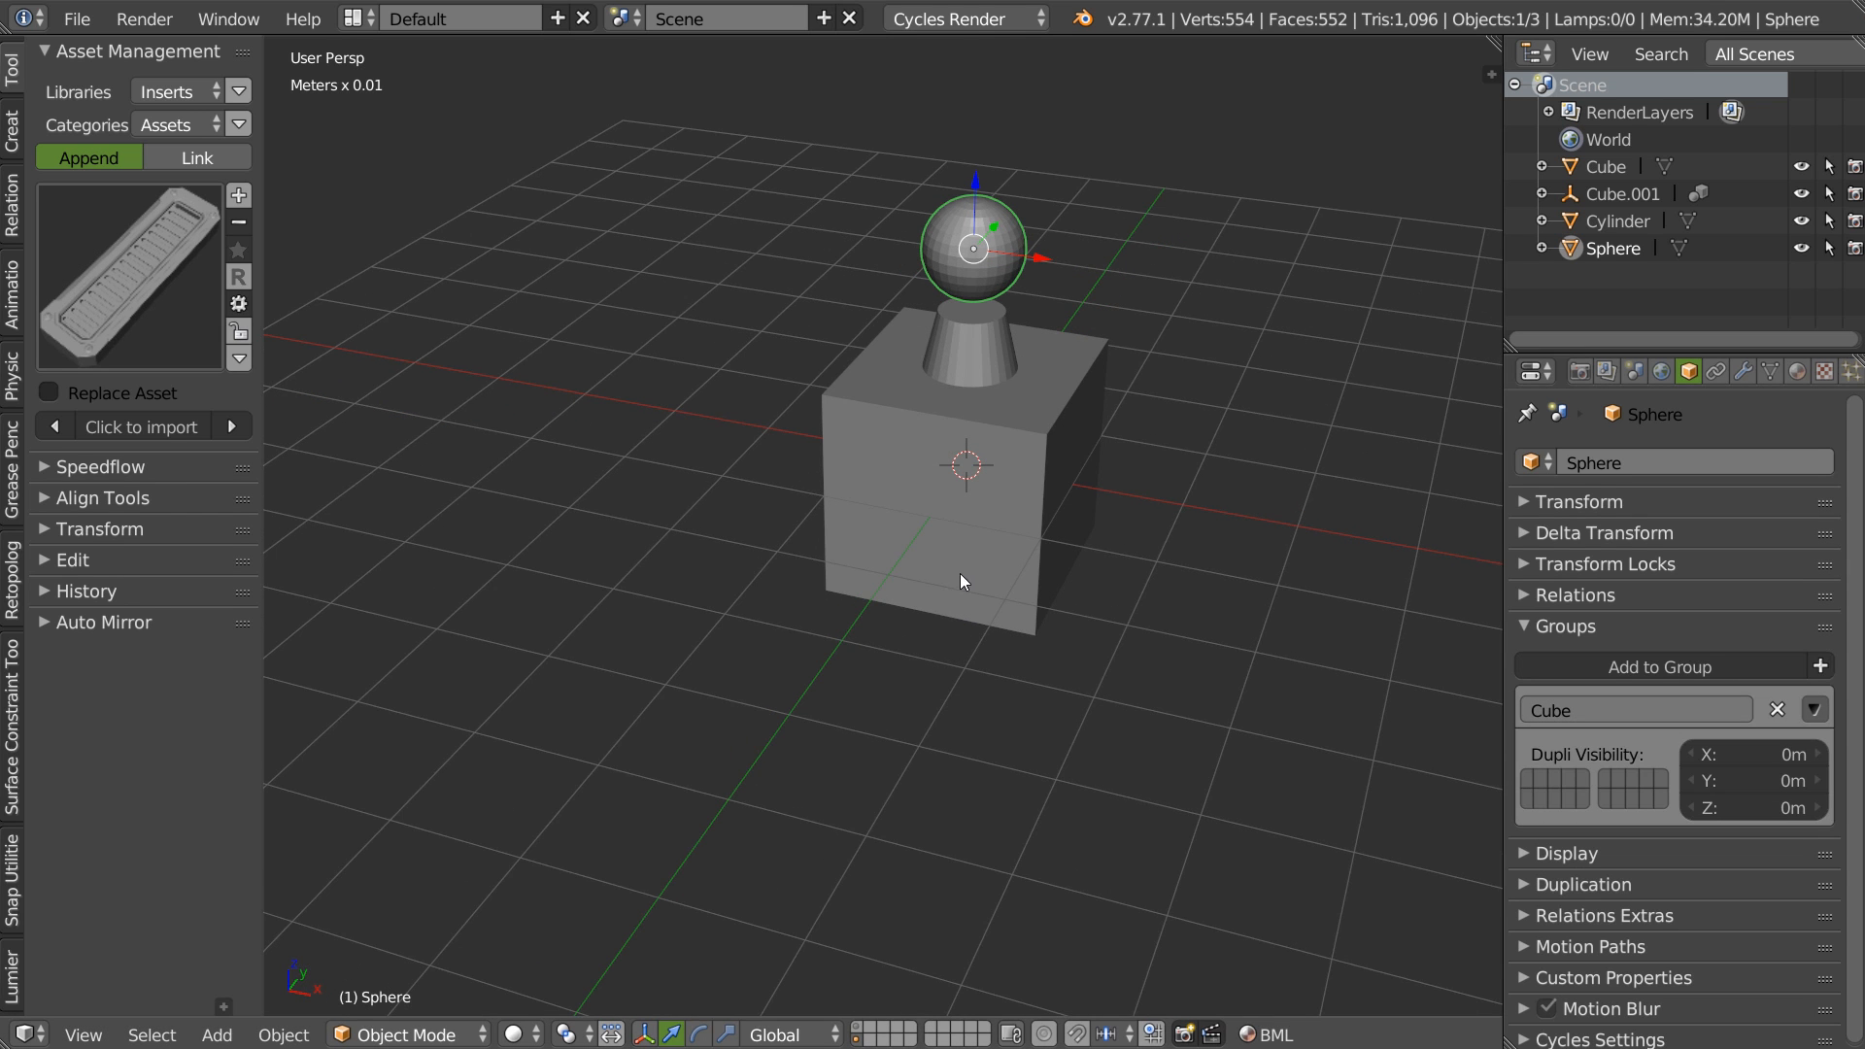
{"action": "key", "text": "m"}
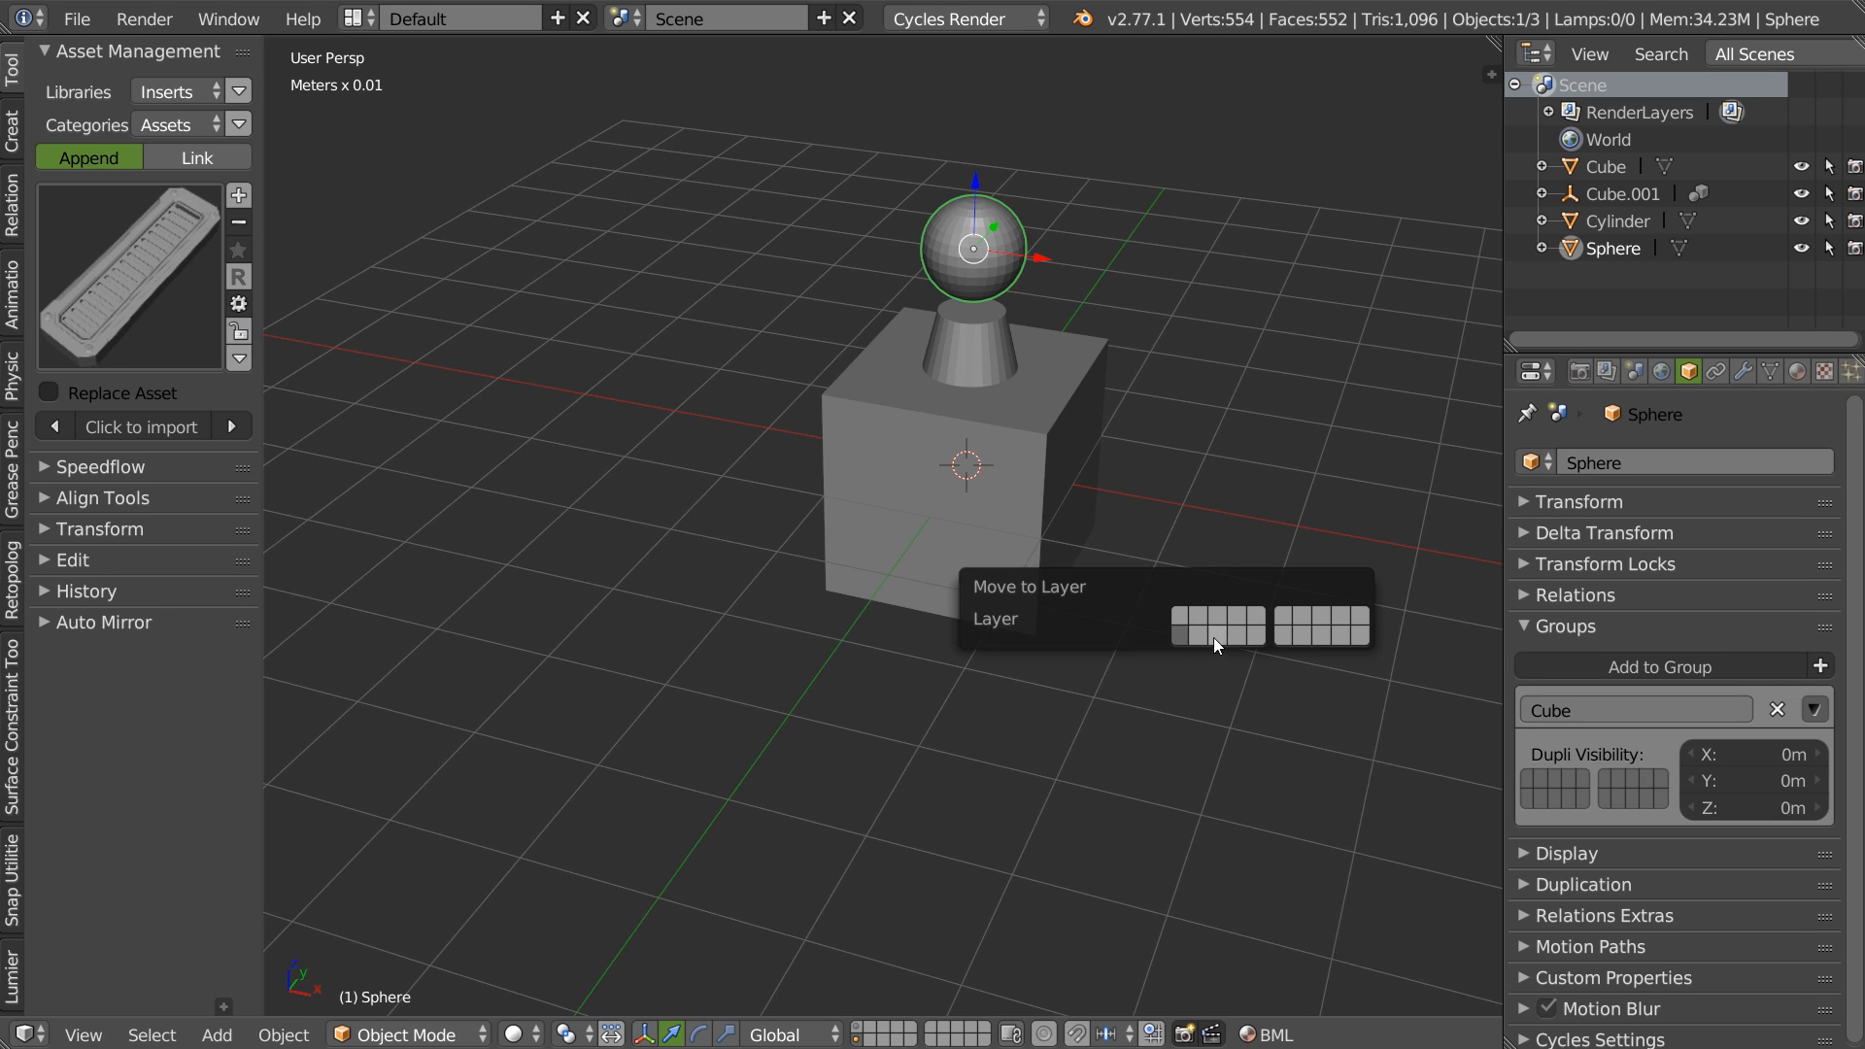
{"action": "left_click", "coordinate": [1180, 626]}
Show layer 1 and select the Cube group instance to inspect its parts.
{"action": "left_click", "coordinate": [860, 1029]}
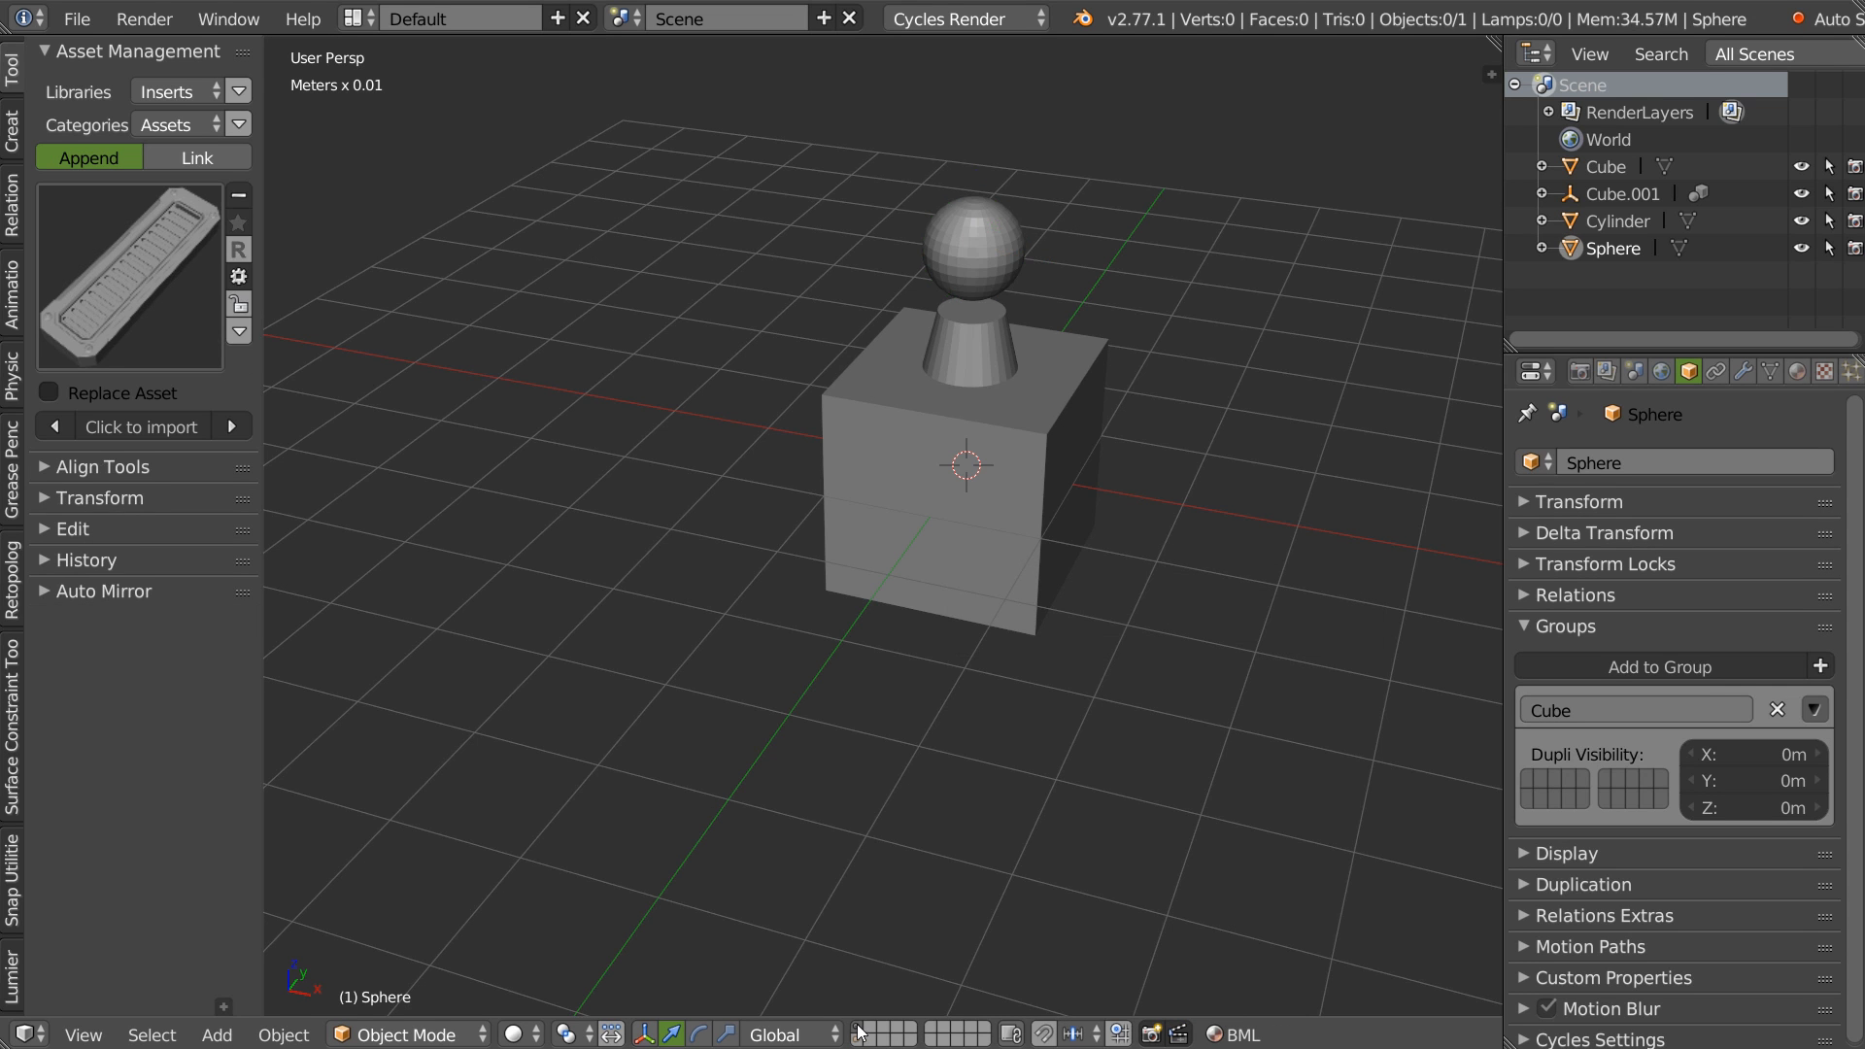
{"action": "middle_click_drag", "start_coordinate": [969, 417], "coordinate": [945, 460]}
{"action": "right_click", "coordinate": [987, 432]}
{"action": "middle_click_drag", "start_coordinate": [923, 382], "coordinate": [953, 423]}
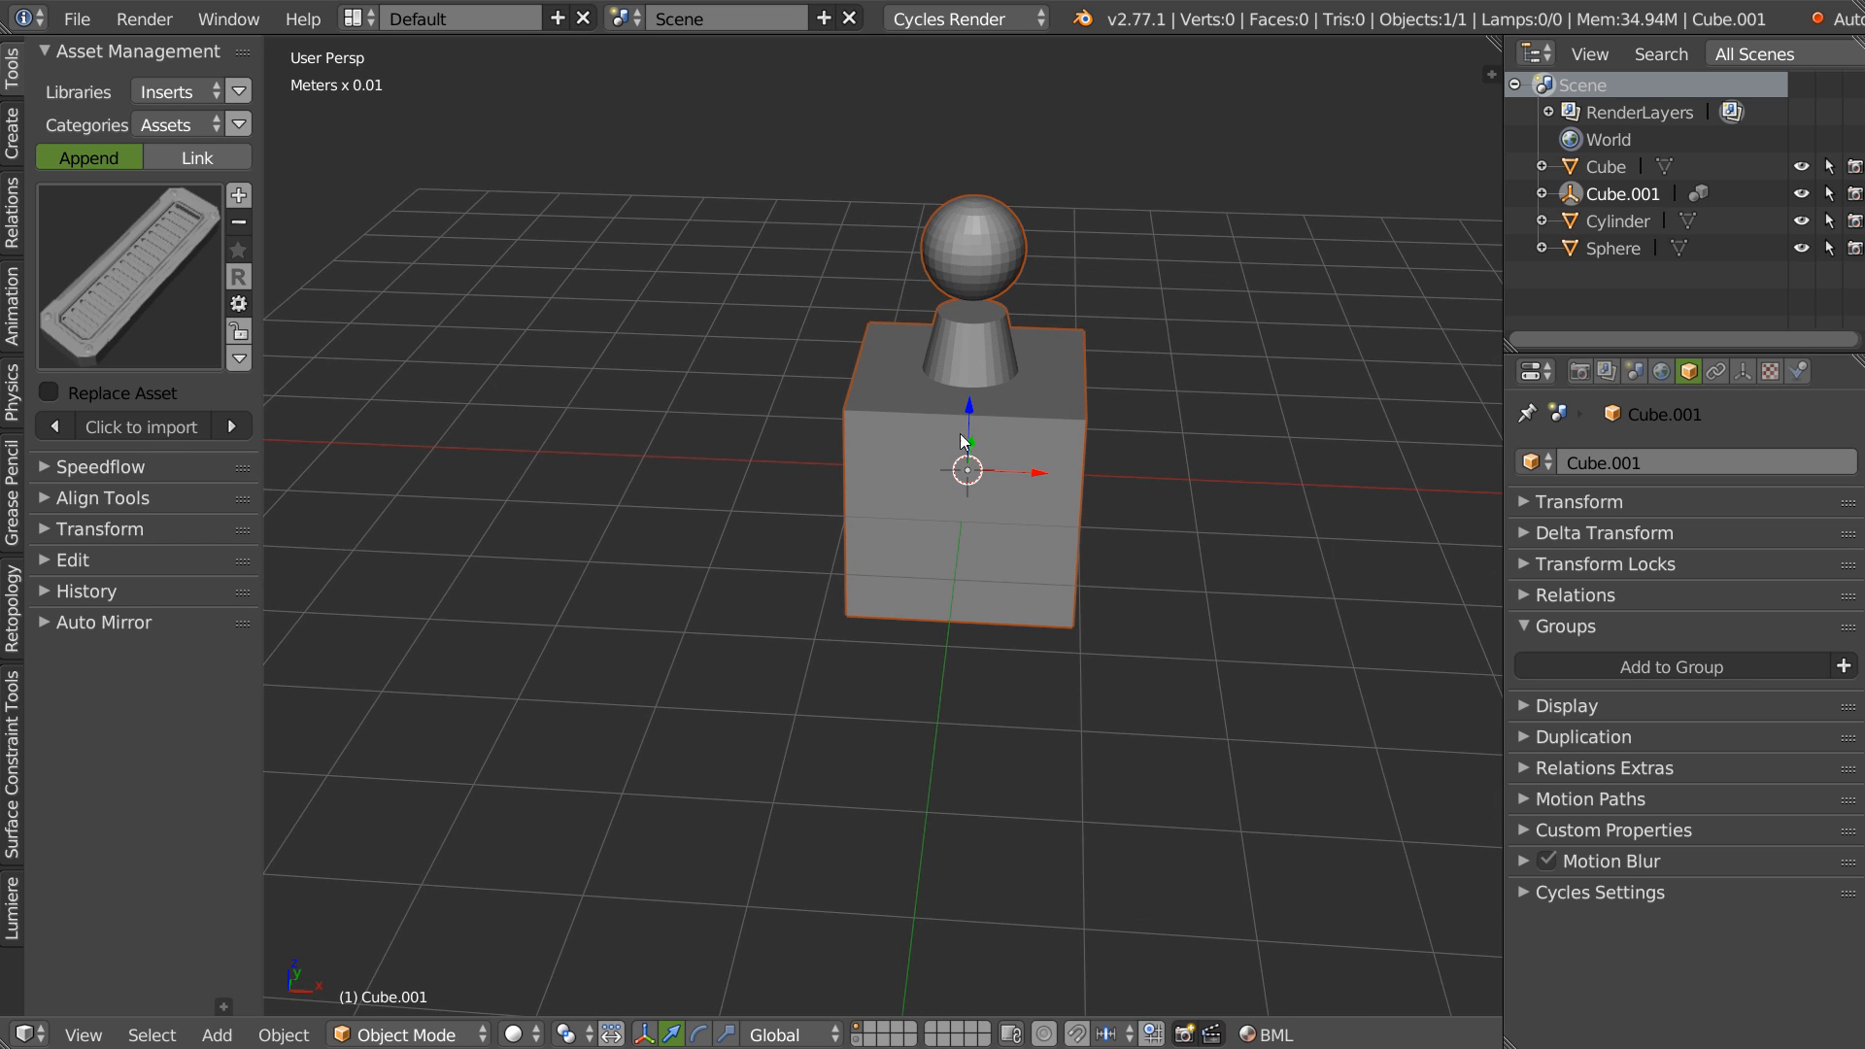
Bevel all edges of the source cube on layer 11 in Edit Mode.
{"action": "key", "text": "a"}
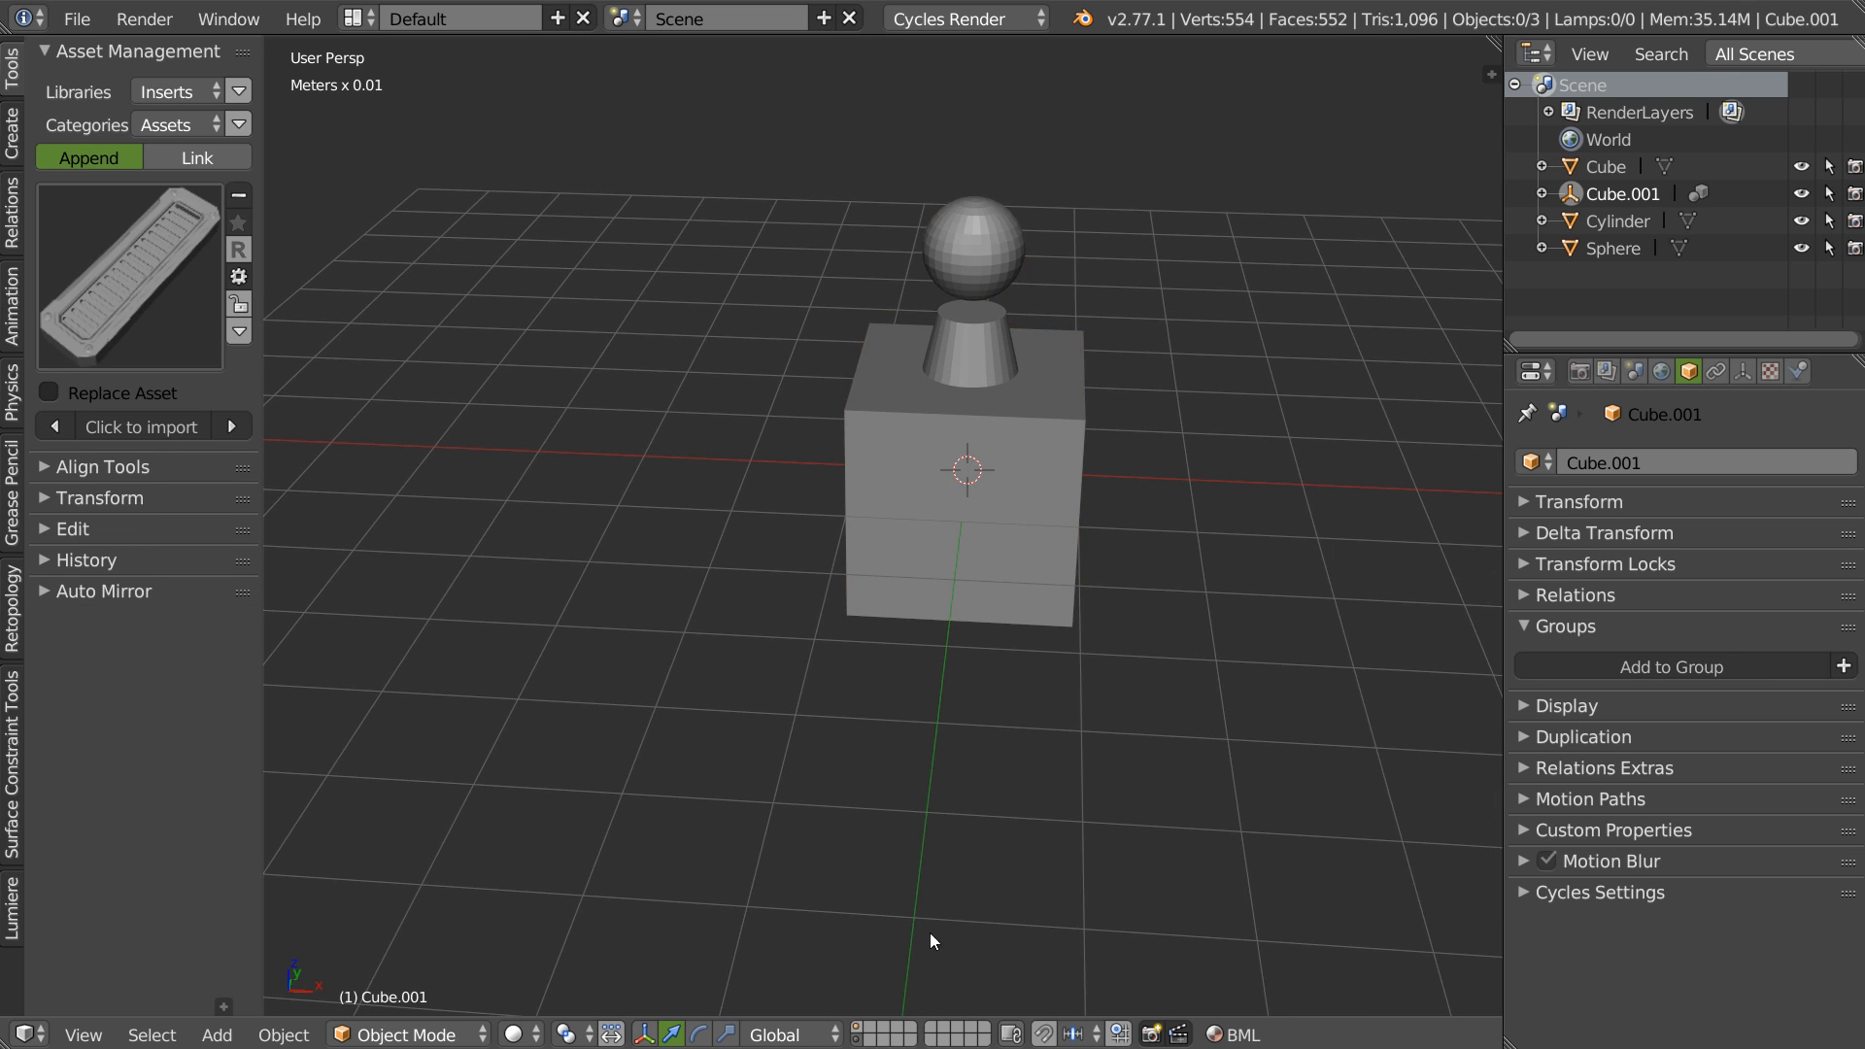
{"action": "right_click", "coordinate": [949, 504]}
{"action": "key", "text": "Tab"}
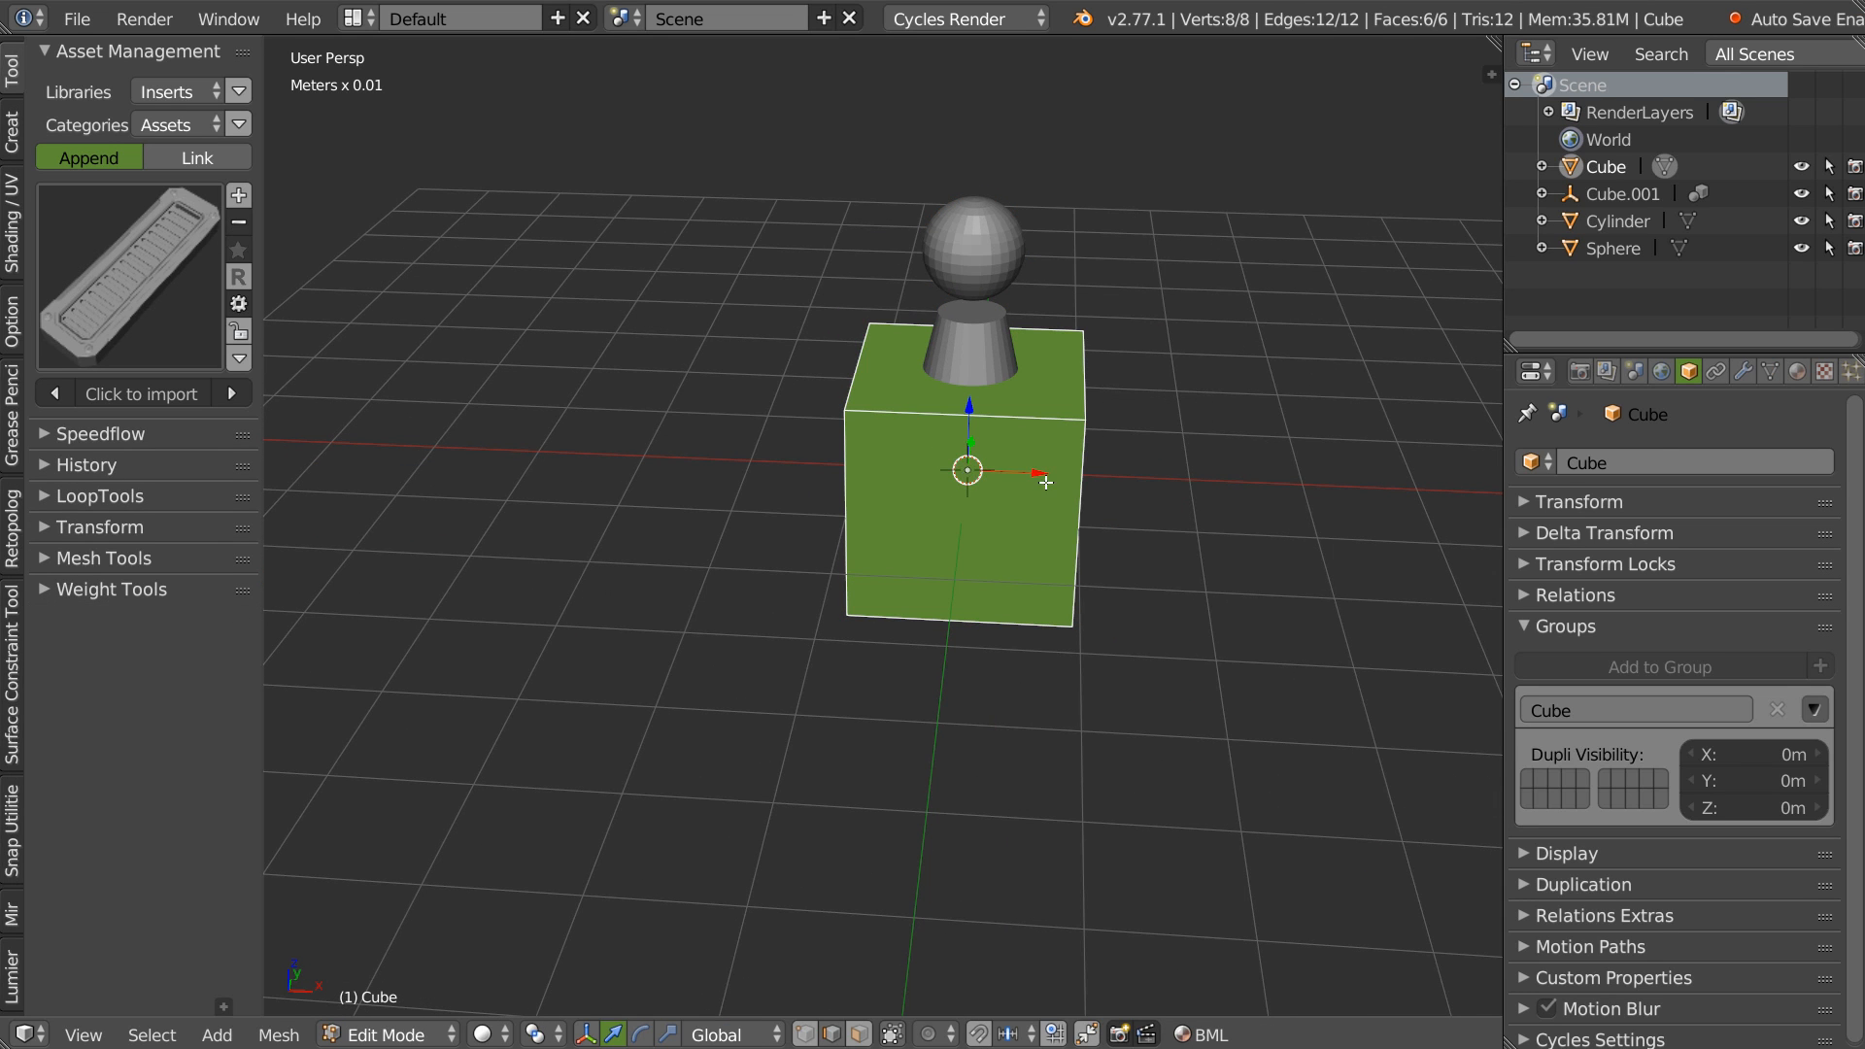
{"action": "key", "text": "ctrl+b"}
{"action": "left_click", "coordinate": [1082, 496]}
{"action": "key", "text": "Tab"}
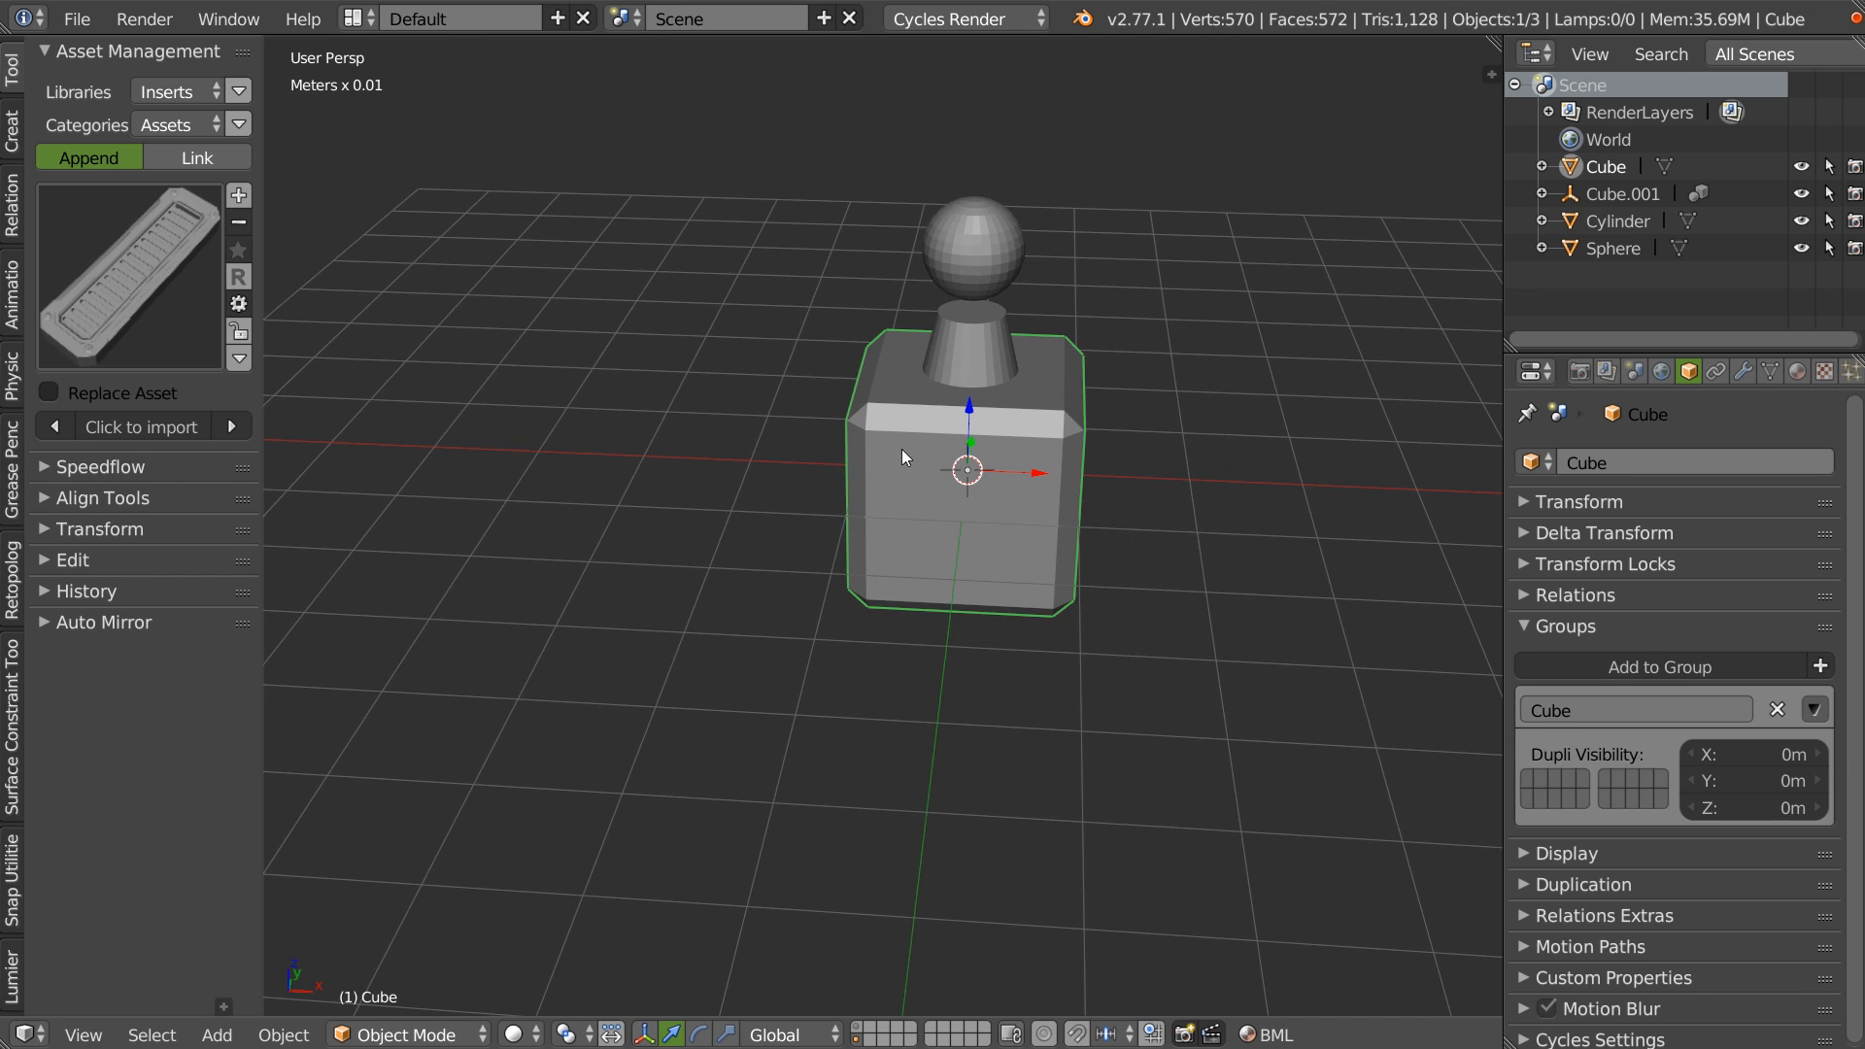
Add a Speedflow bevel modifier to the tapered cylinder on top of the cube.
{"action": "scroll", "coordinate": [946, 403], "scroll_direction": "up", "scroll_amount": 5}
{"action": "right_click", "coordinate": [1109, 213]}
{"action": "key", "text": "space"}
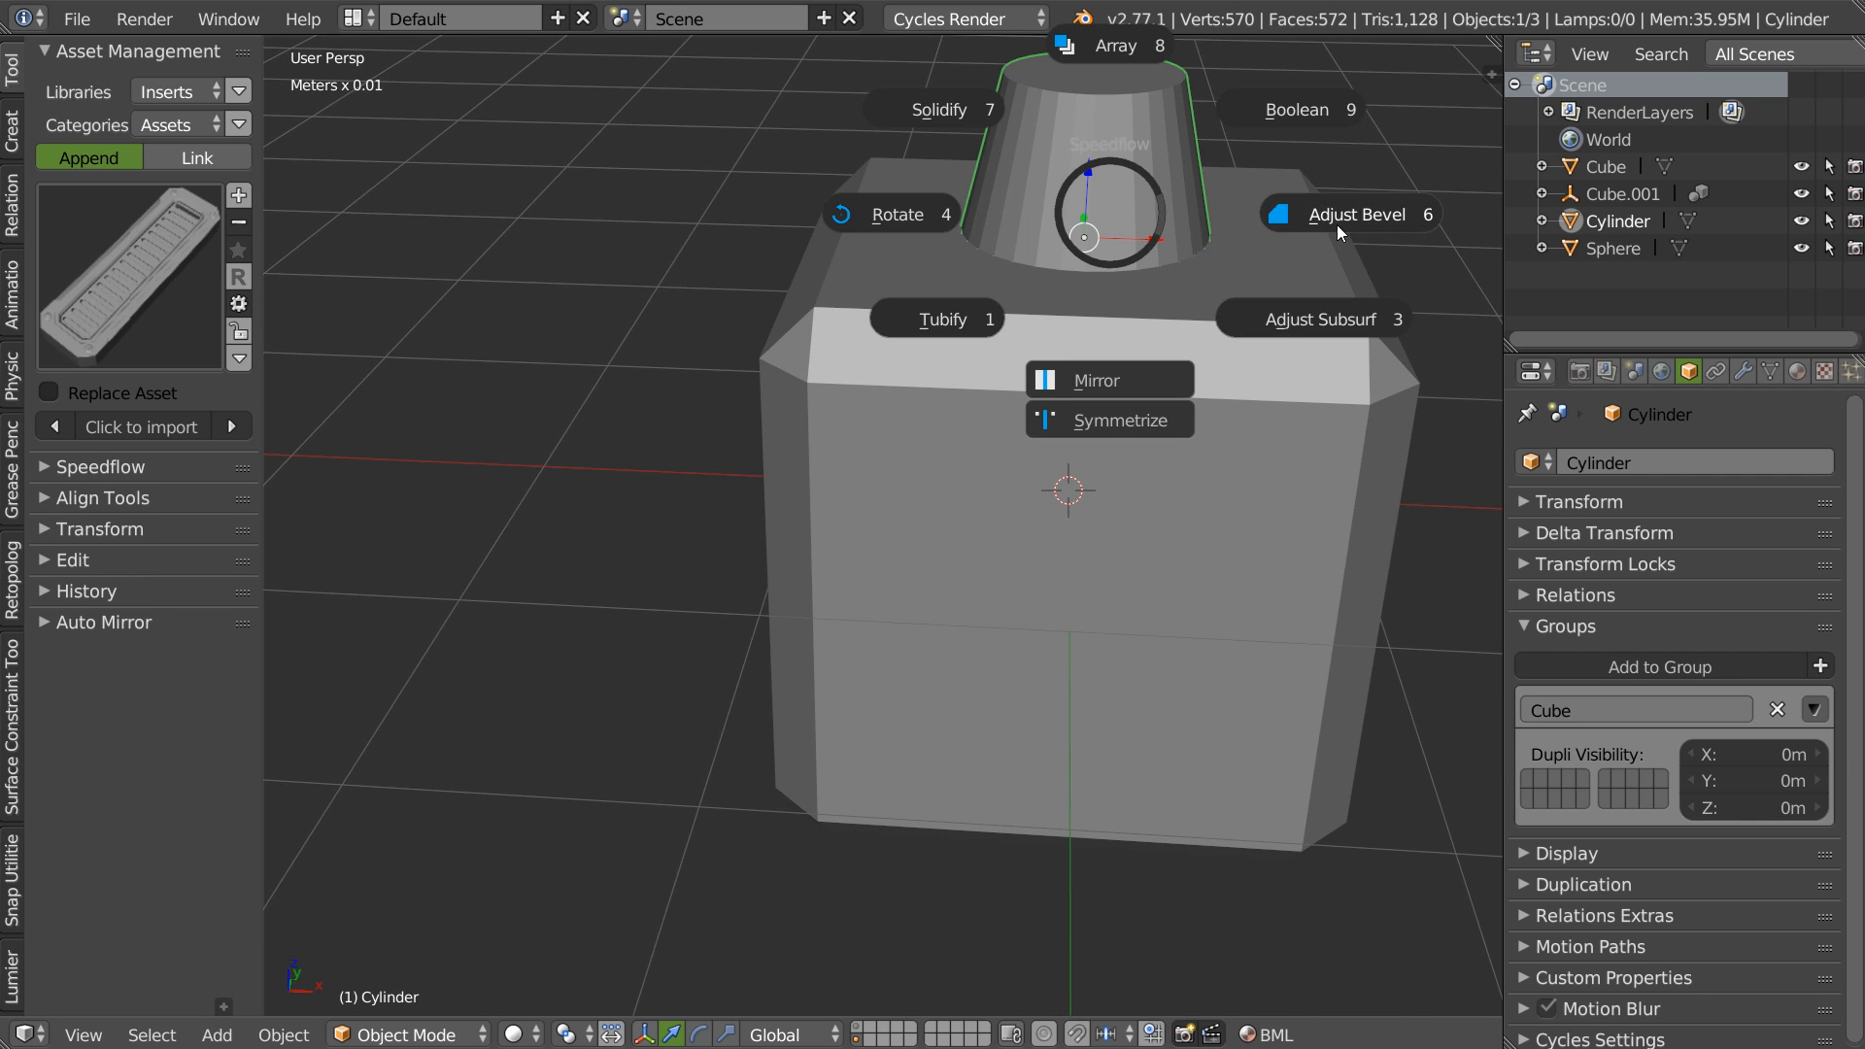
{"action": "left_click", "coordinate": [1330, 225]}
{"action": "key", "text": "e"}
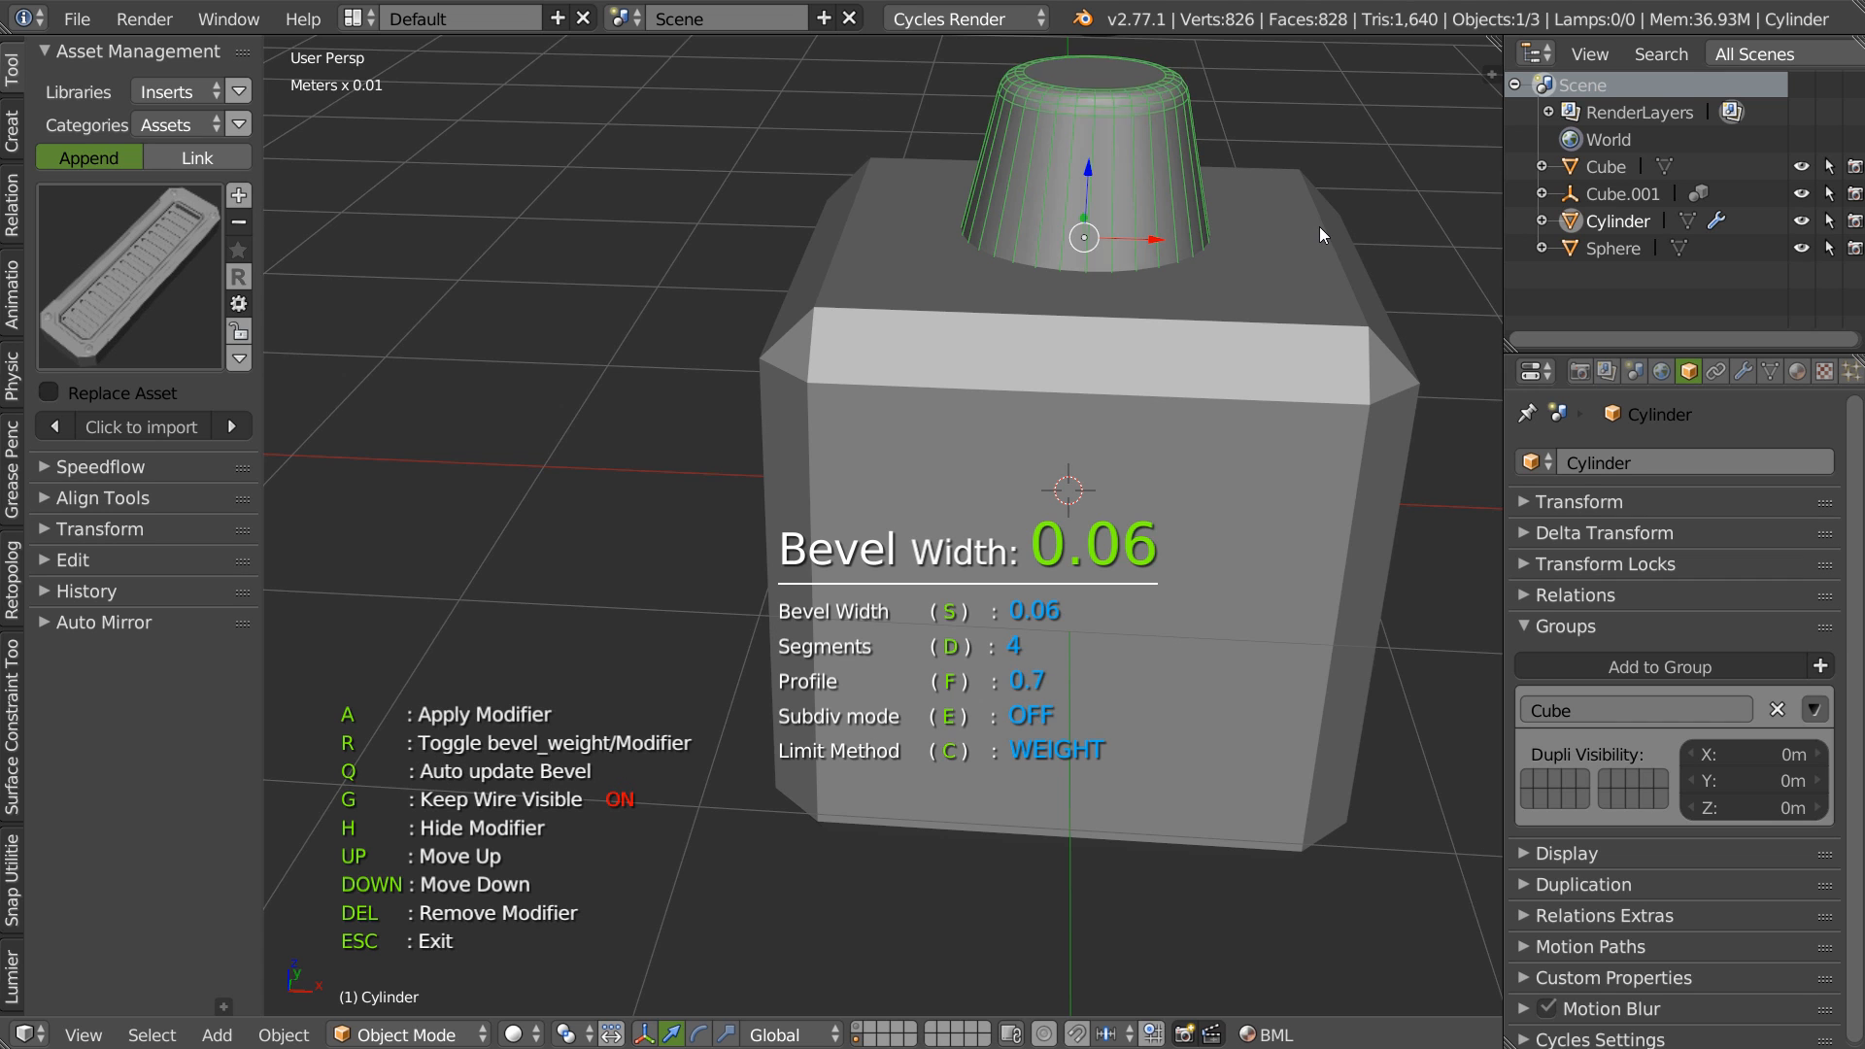
{"action": "left_click", "coordinate": [1298, 227]}
{"action": "middle_click_drag", "start_coordinate": [1158, 177], "coordinate": [901, 434], "text": "shift"}
{"action": "key", "text": "Escape"}
Inset the tapered cylinder's top face, extrude it upward into the sphere and scale its end narrower.
{"action": "scroll", "coordinate": [893, 346], "scroll_direction": "up", "scroll_amount": 2}
{"action": "key", "text": "Tab"}
{"action": "right_click", "coordinate": [921, 377]}
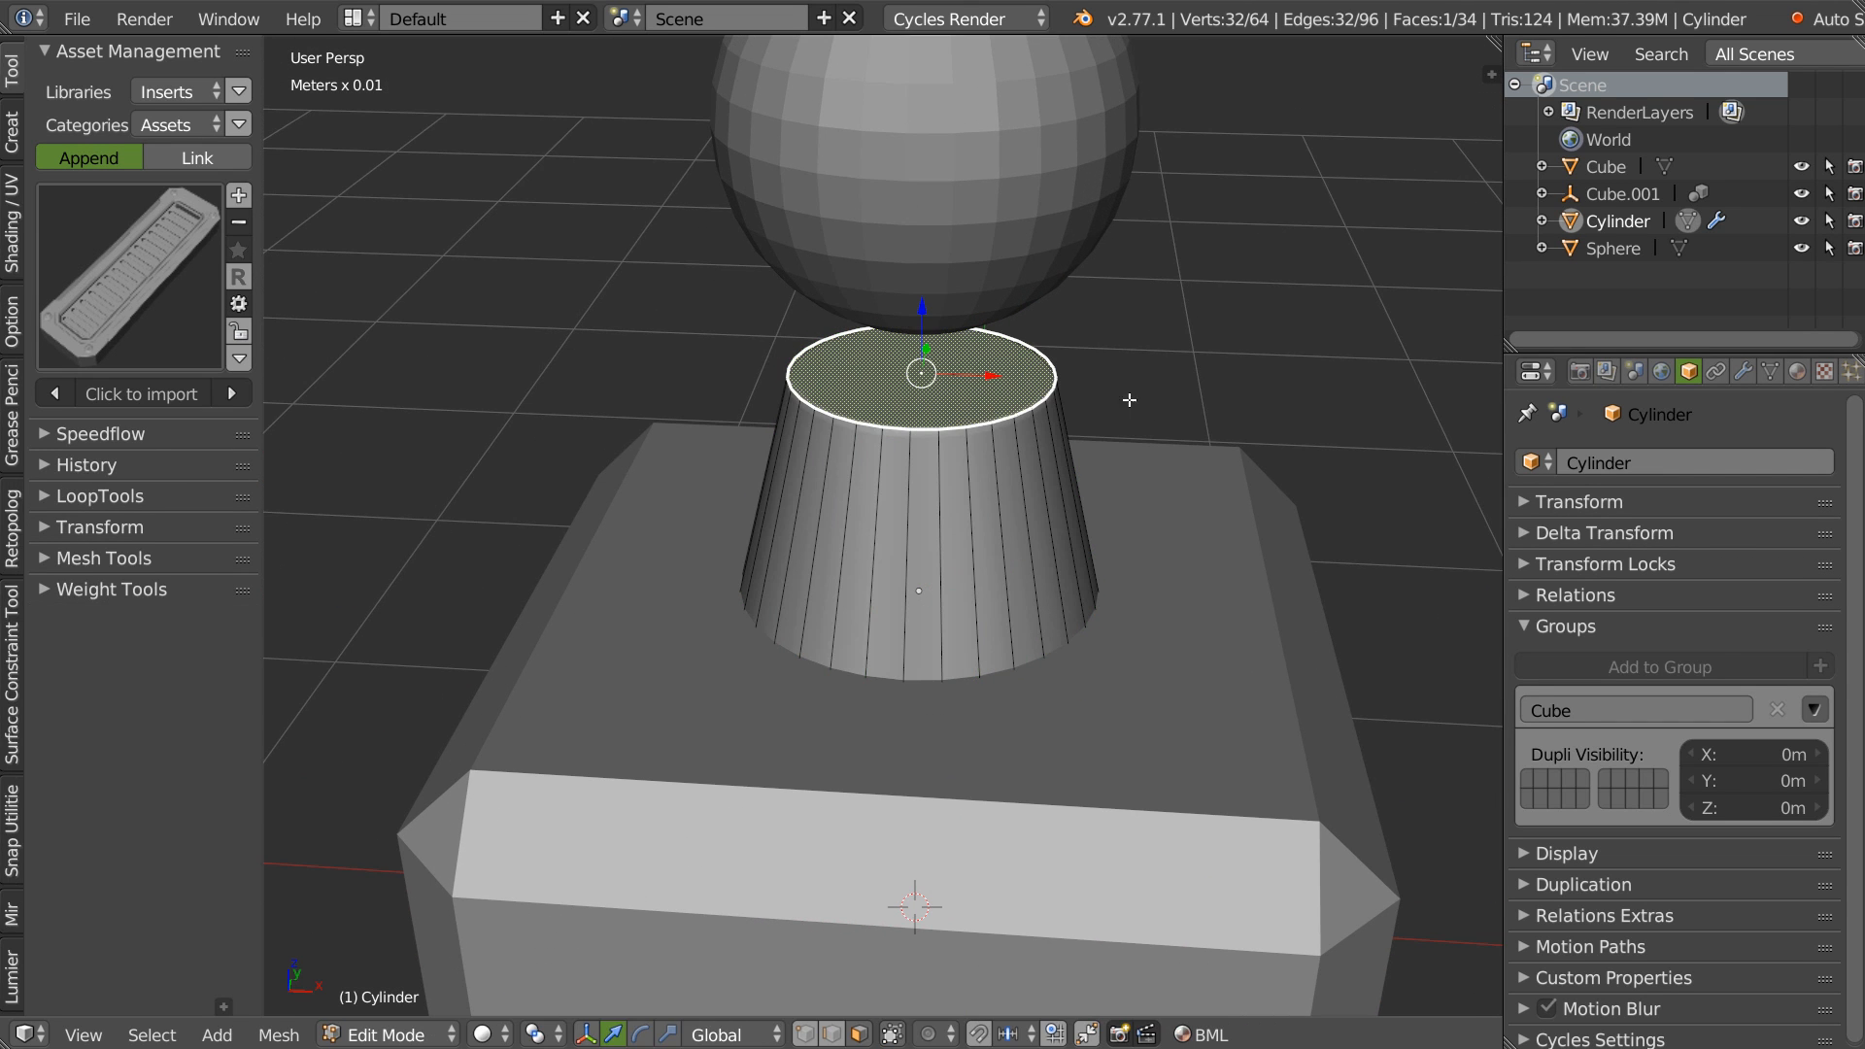
{"action": "key", "text": "i"}
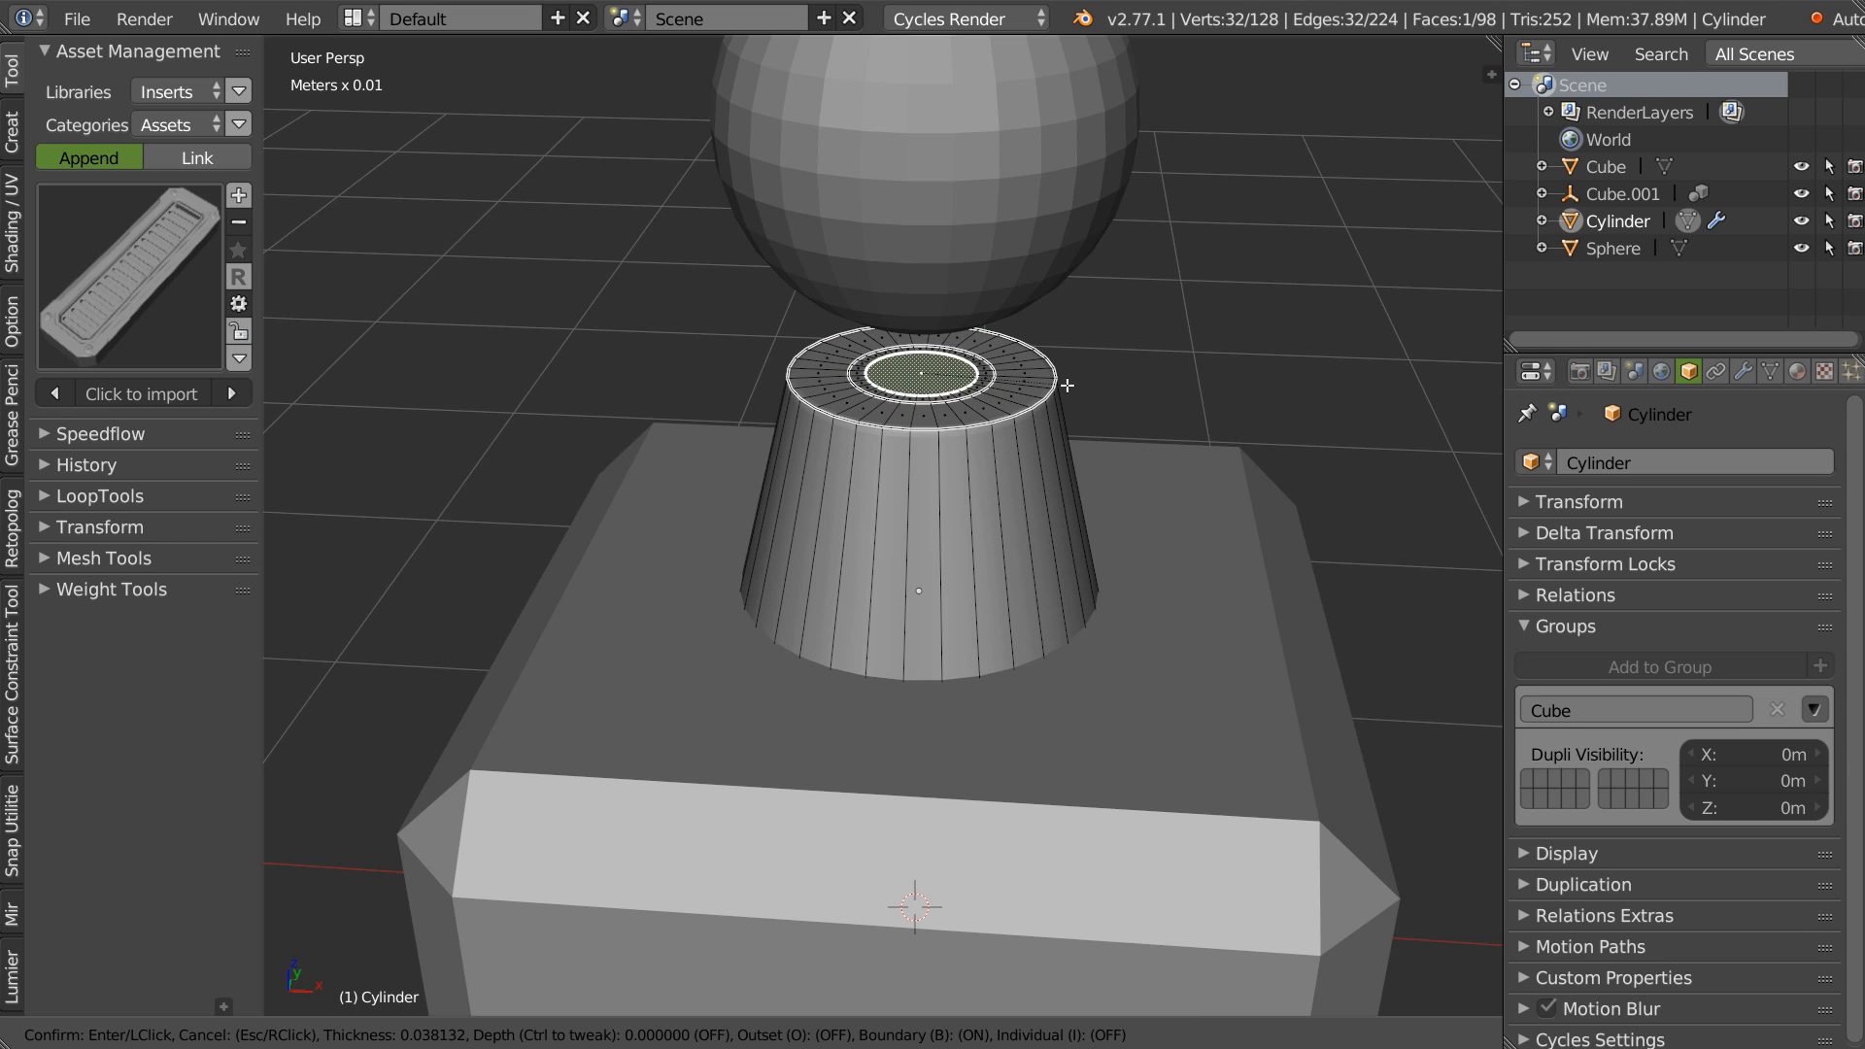
{"action": "left_click", "coordinate": [1223, 332], "text": "ctrl"}
{"action": "key", "text": "s"}
{"action": "left_click", "coordinate": [976, 364]}
{"action": "key", "text": "Tab"}
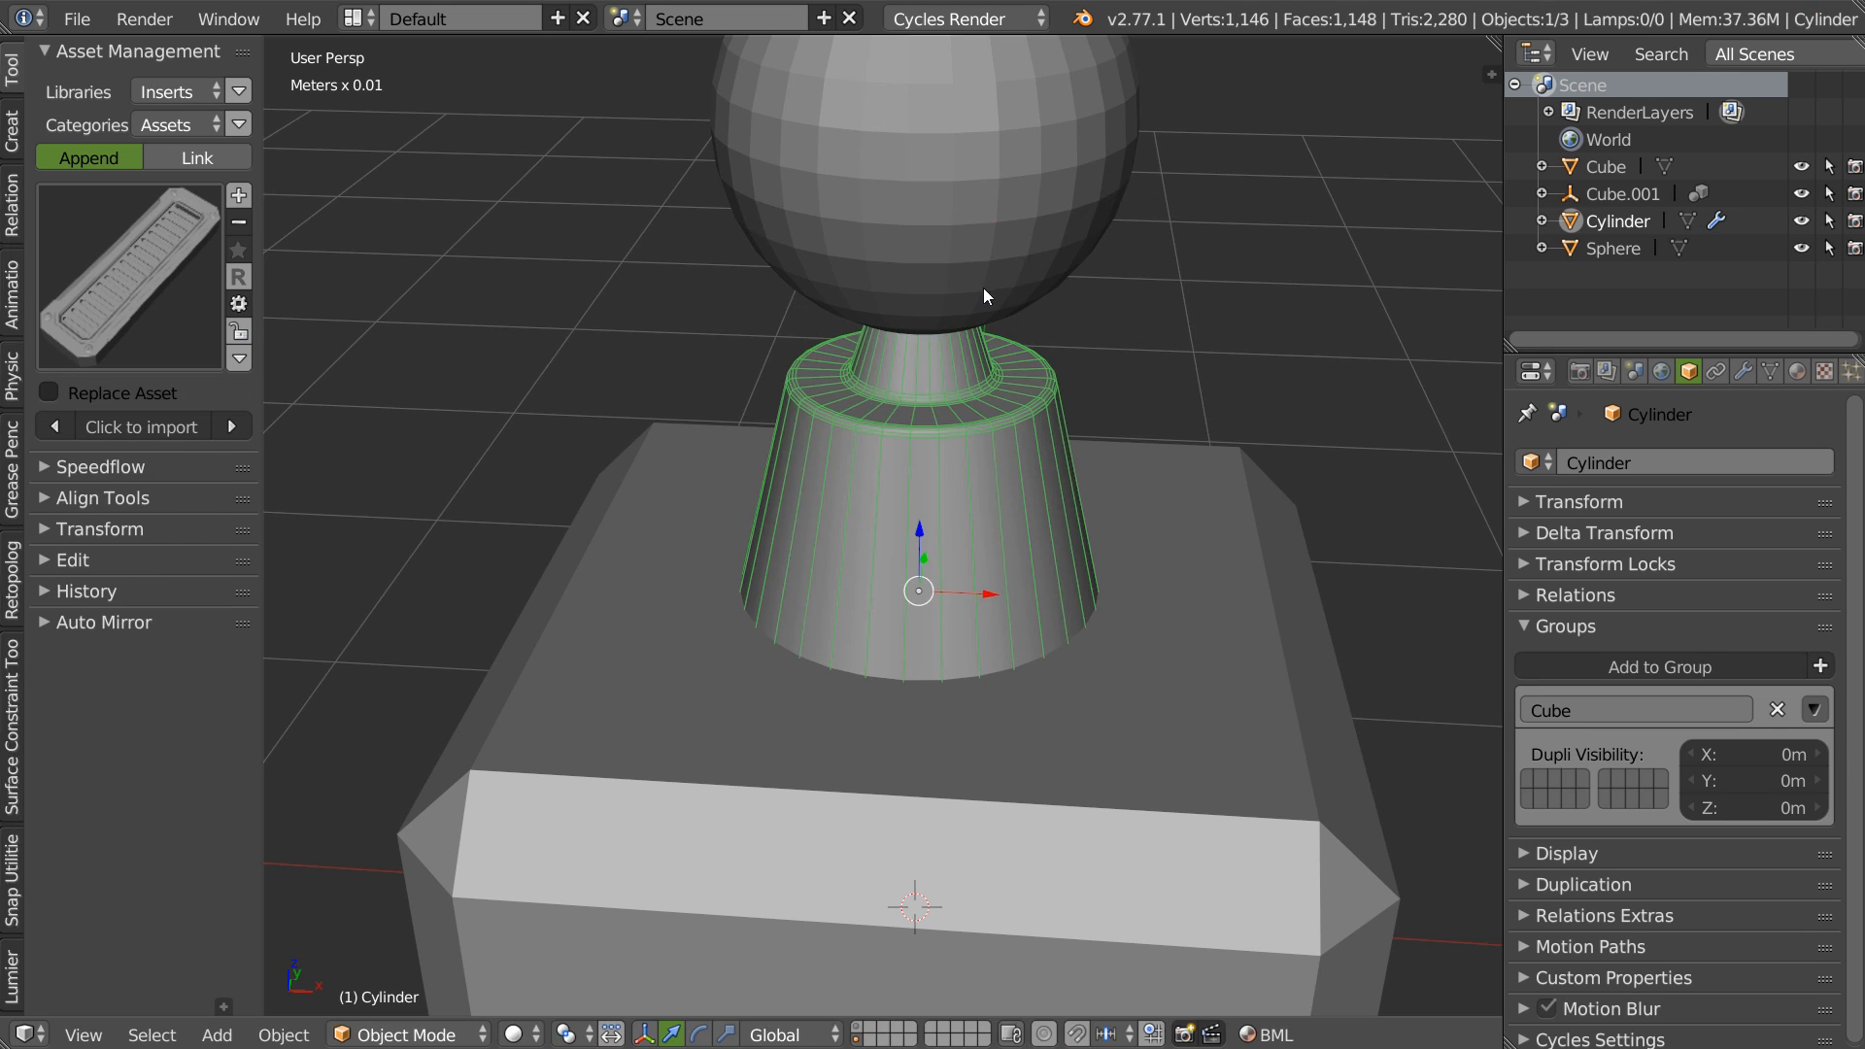
Add a subdivision surface modifier to the sphere and smooth-shade both the sphere and the cylinder.
{"action": "scroll", "coordinate": [1010, 238], "scroll_direction": "down", "scroll_amount": 4}
{"action": "right_click", "coordinate": [1081, 200]}
{"action": "key", "text": "shift+q"}
{"action": "left_click", "coordinate": [1262, 336]}
{"action": "key", "text": "Escape"}
{"action": "key", "text": "z"}
{"action": "left_click", "coordinate": [877, 354]}
{"action": "right_click", "coordinate": [1030, 353]}
{"action": "key", "text": "shift+z"}
{"action": "left_click", "coordinate": [1225, 353]}
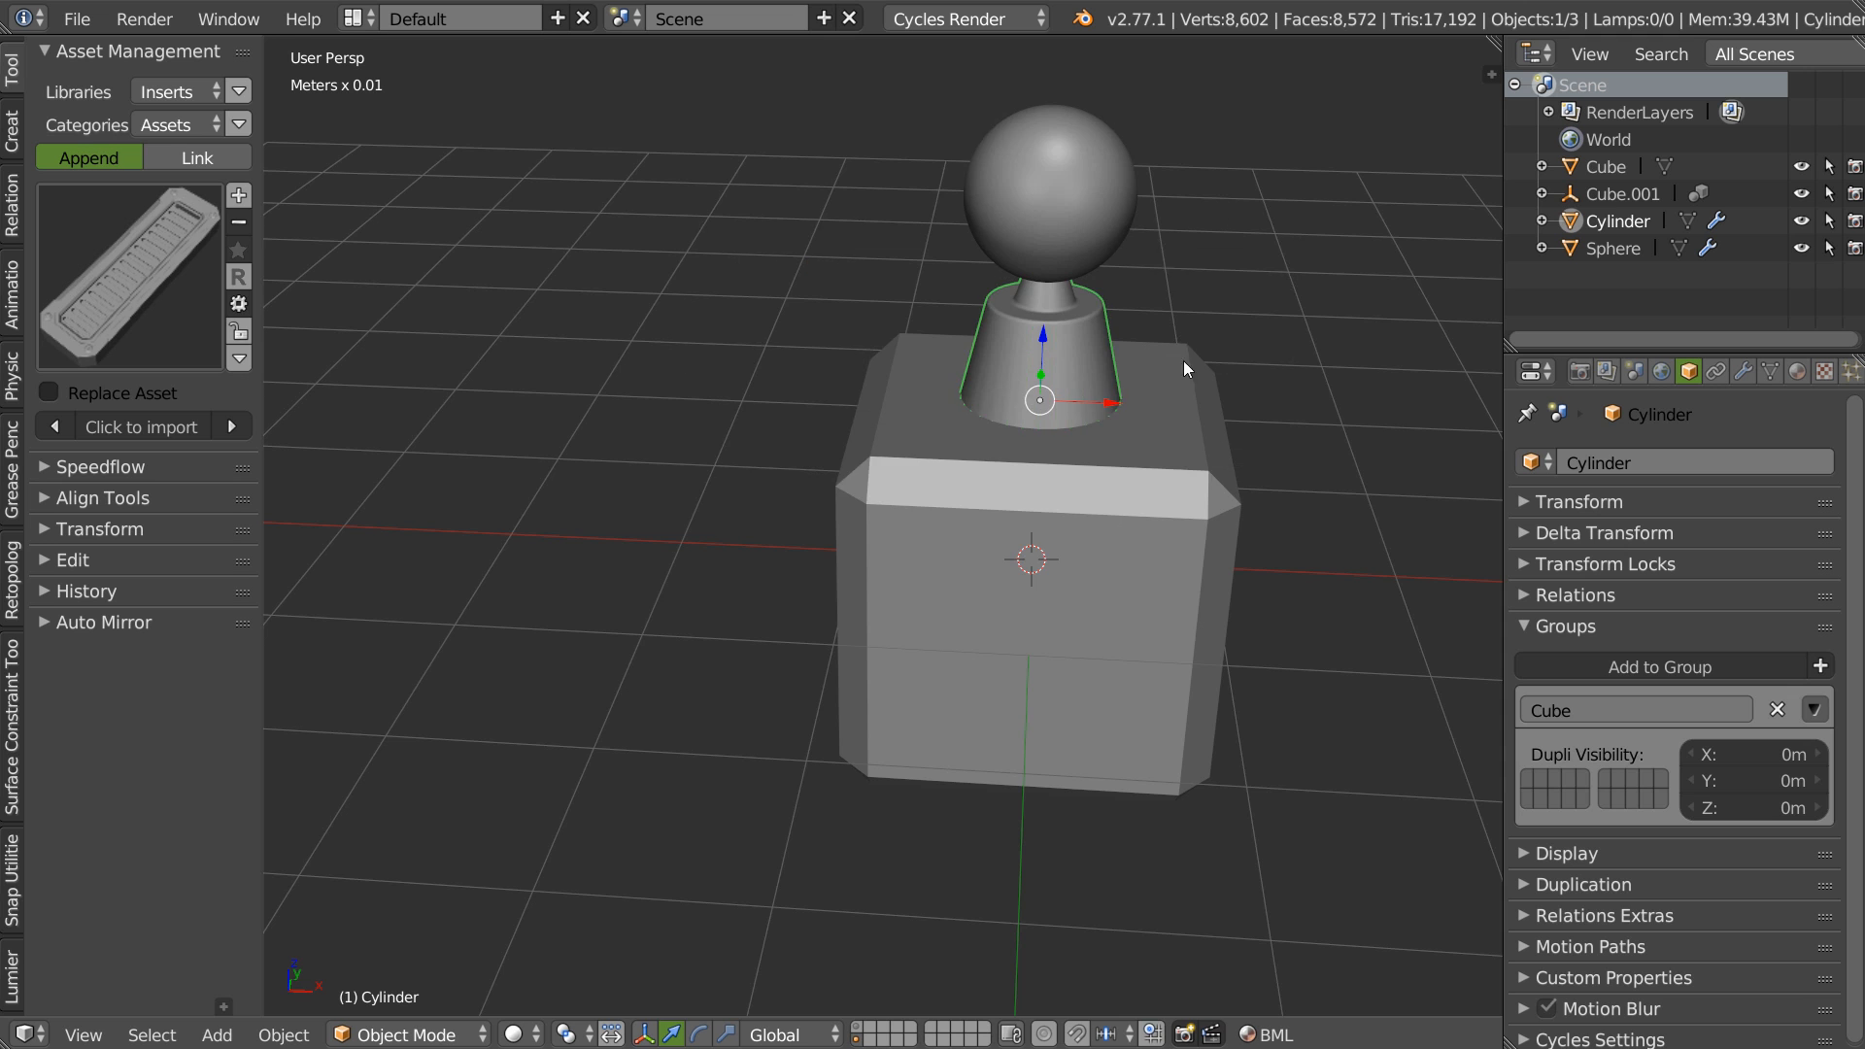
Isolate the cylinder in local view, add a Speedflow subdivision modifier to it, and return to the full scene.
{"action": "scroll", "coordinate": [1099, 340], "scroll_direction": "up", "scroll_amount": 5}
{"action": "key", "text": "z"}
{"action": "left_click", "coordinate": [909, 404]}
{"action": "key", "text": "KP_Divide"}
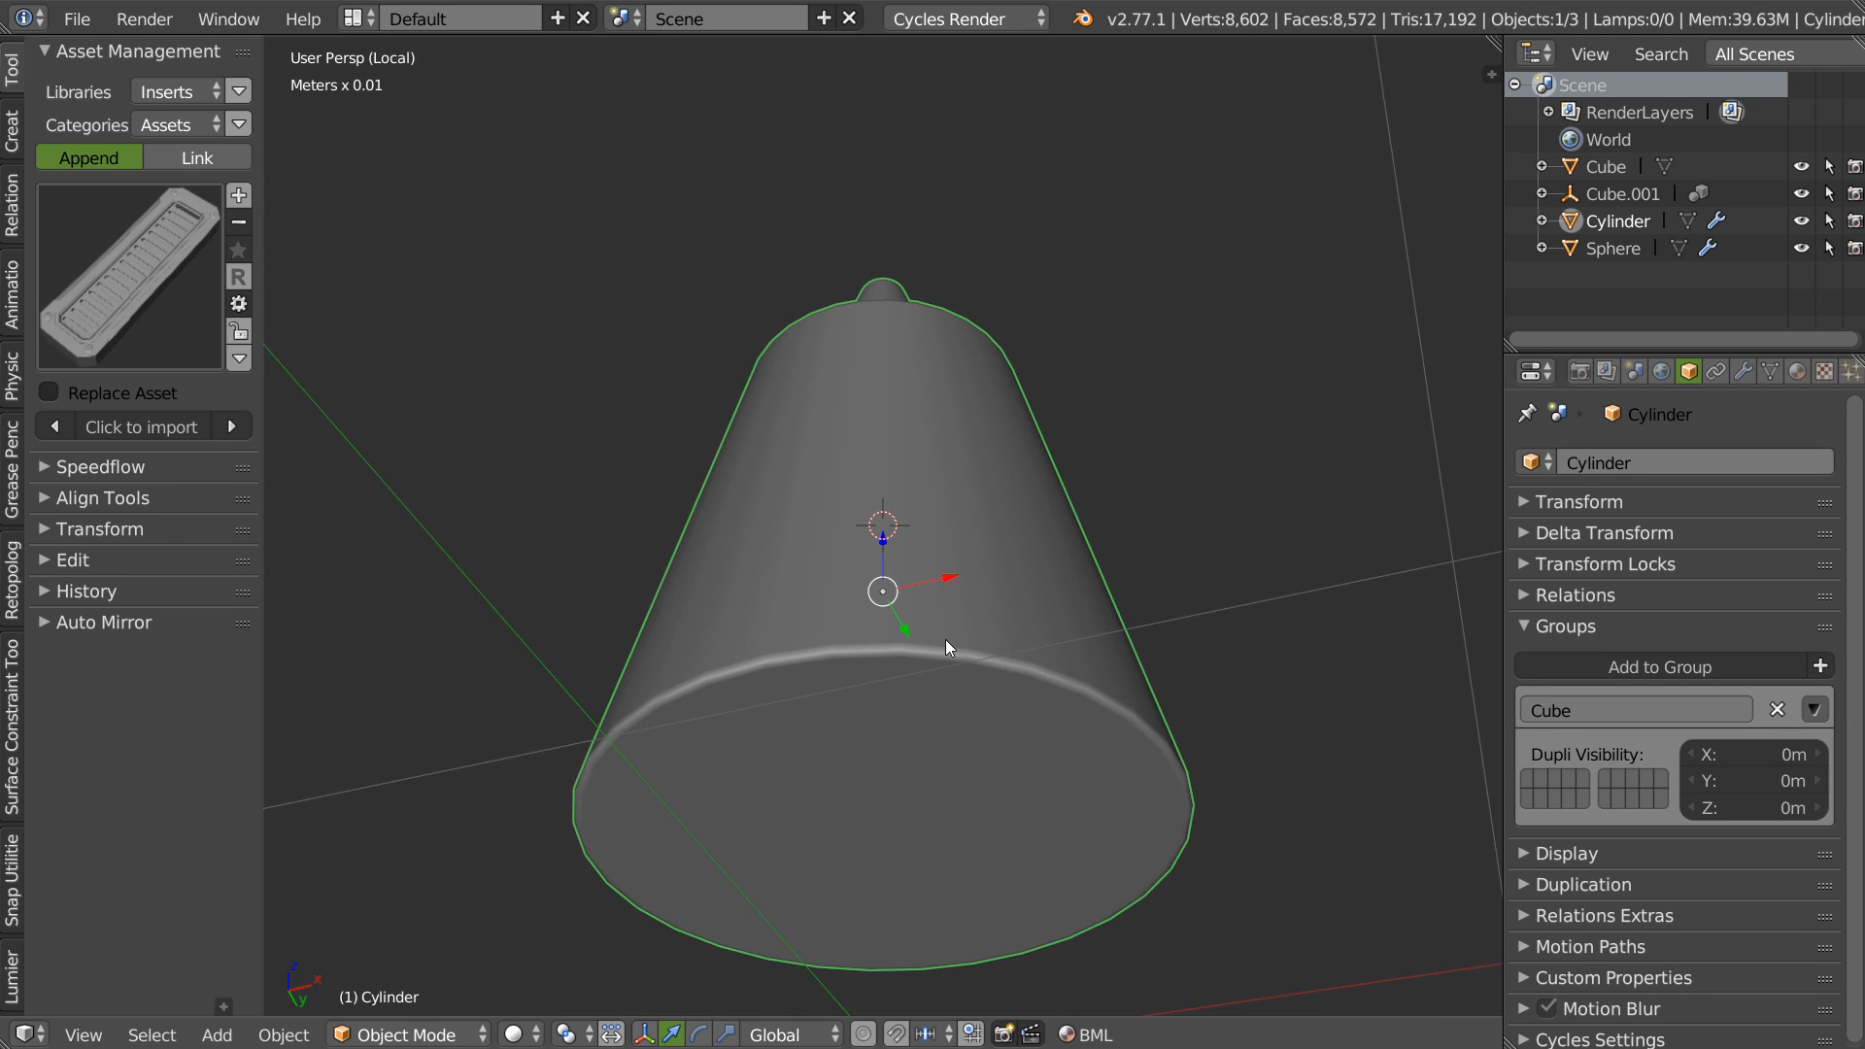
{"action": "middle_click_drag", "start_coordinate": [843, 562], "coordinate": [867, 626]}
{"action": "key", "text": "Tab"}
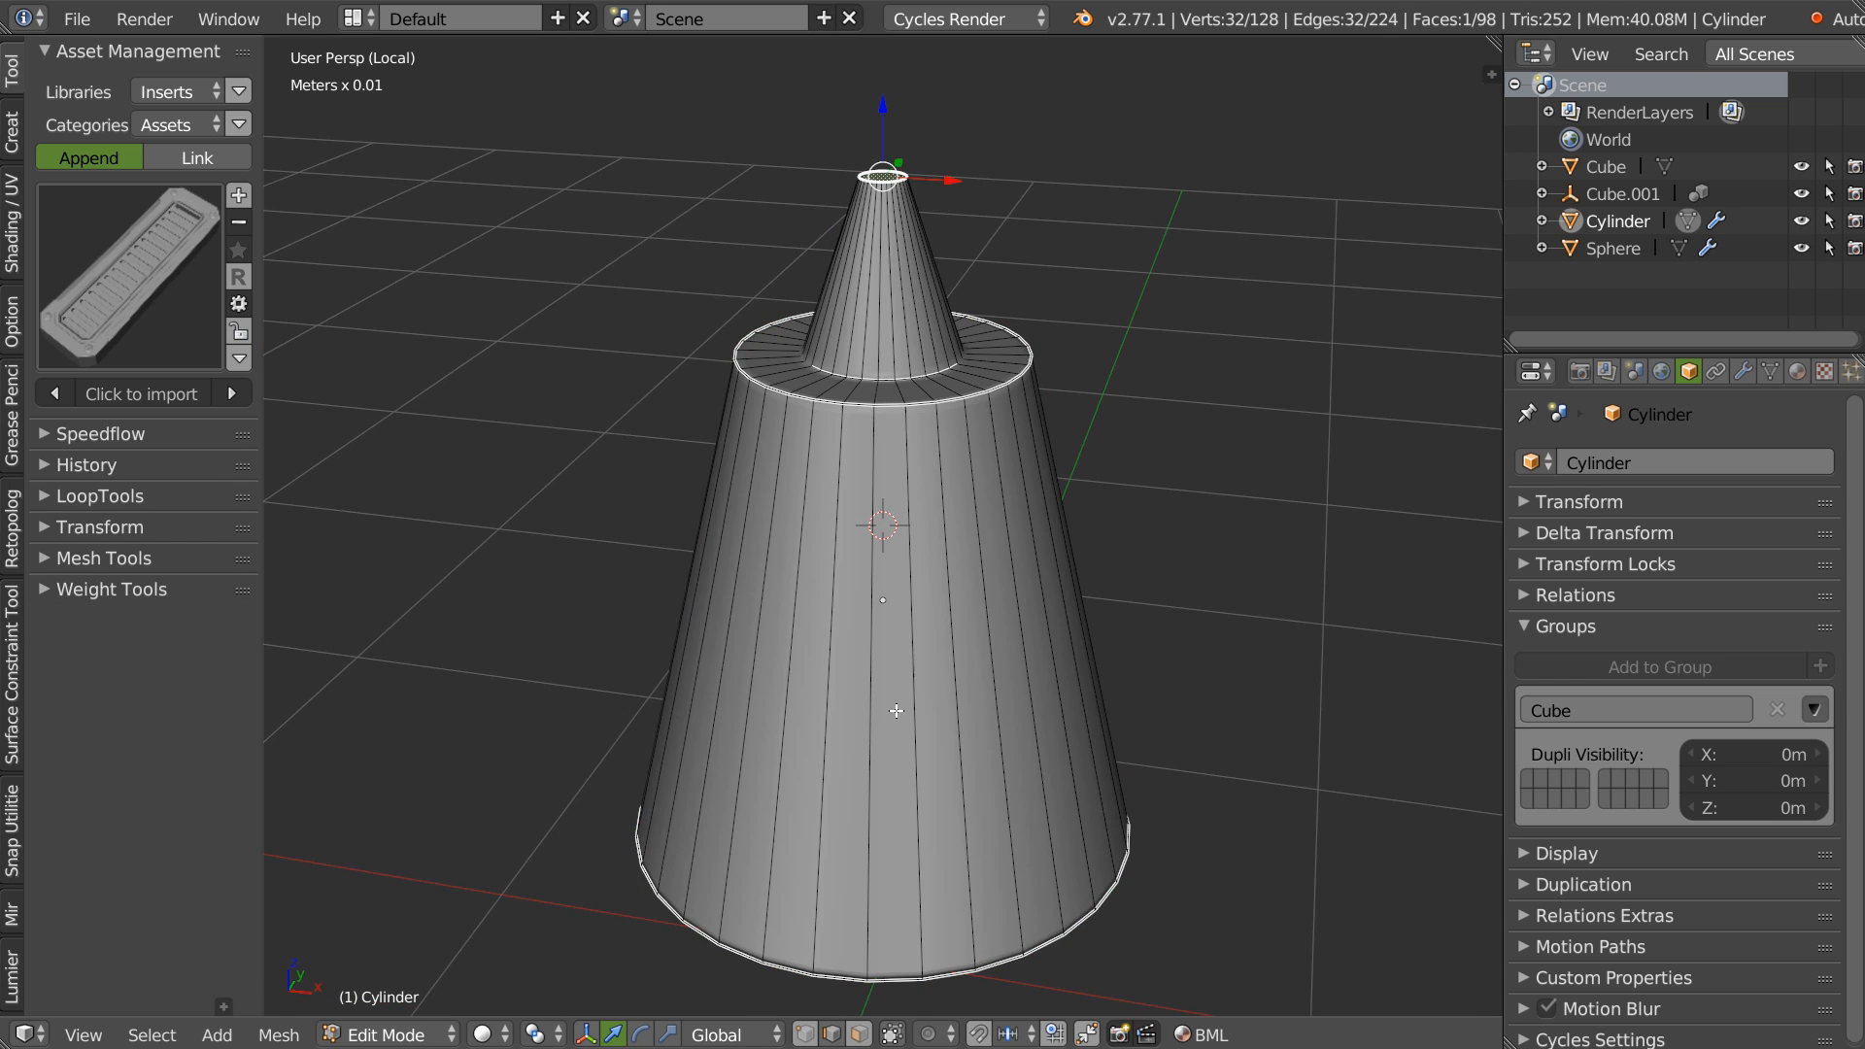
{"action": "key", "text": "Tab"}
{"action": "key", "text": "space"}
{"action": "left_click", "coordinate": [1123, 663]}
{"action": "left_click", "coordinate": [1297, 673]}
{"action": "middle_click_drag", "start_coordinate": [1297, 673], "coordinate": [1042, 585]}
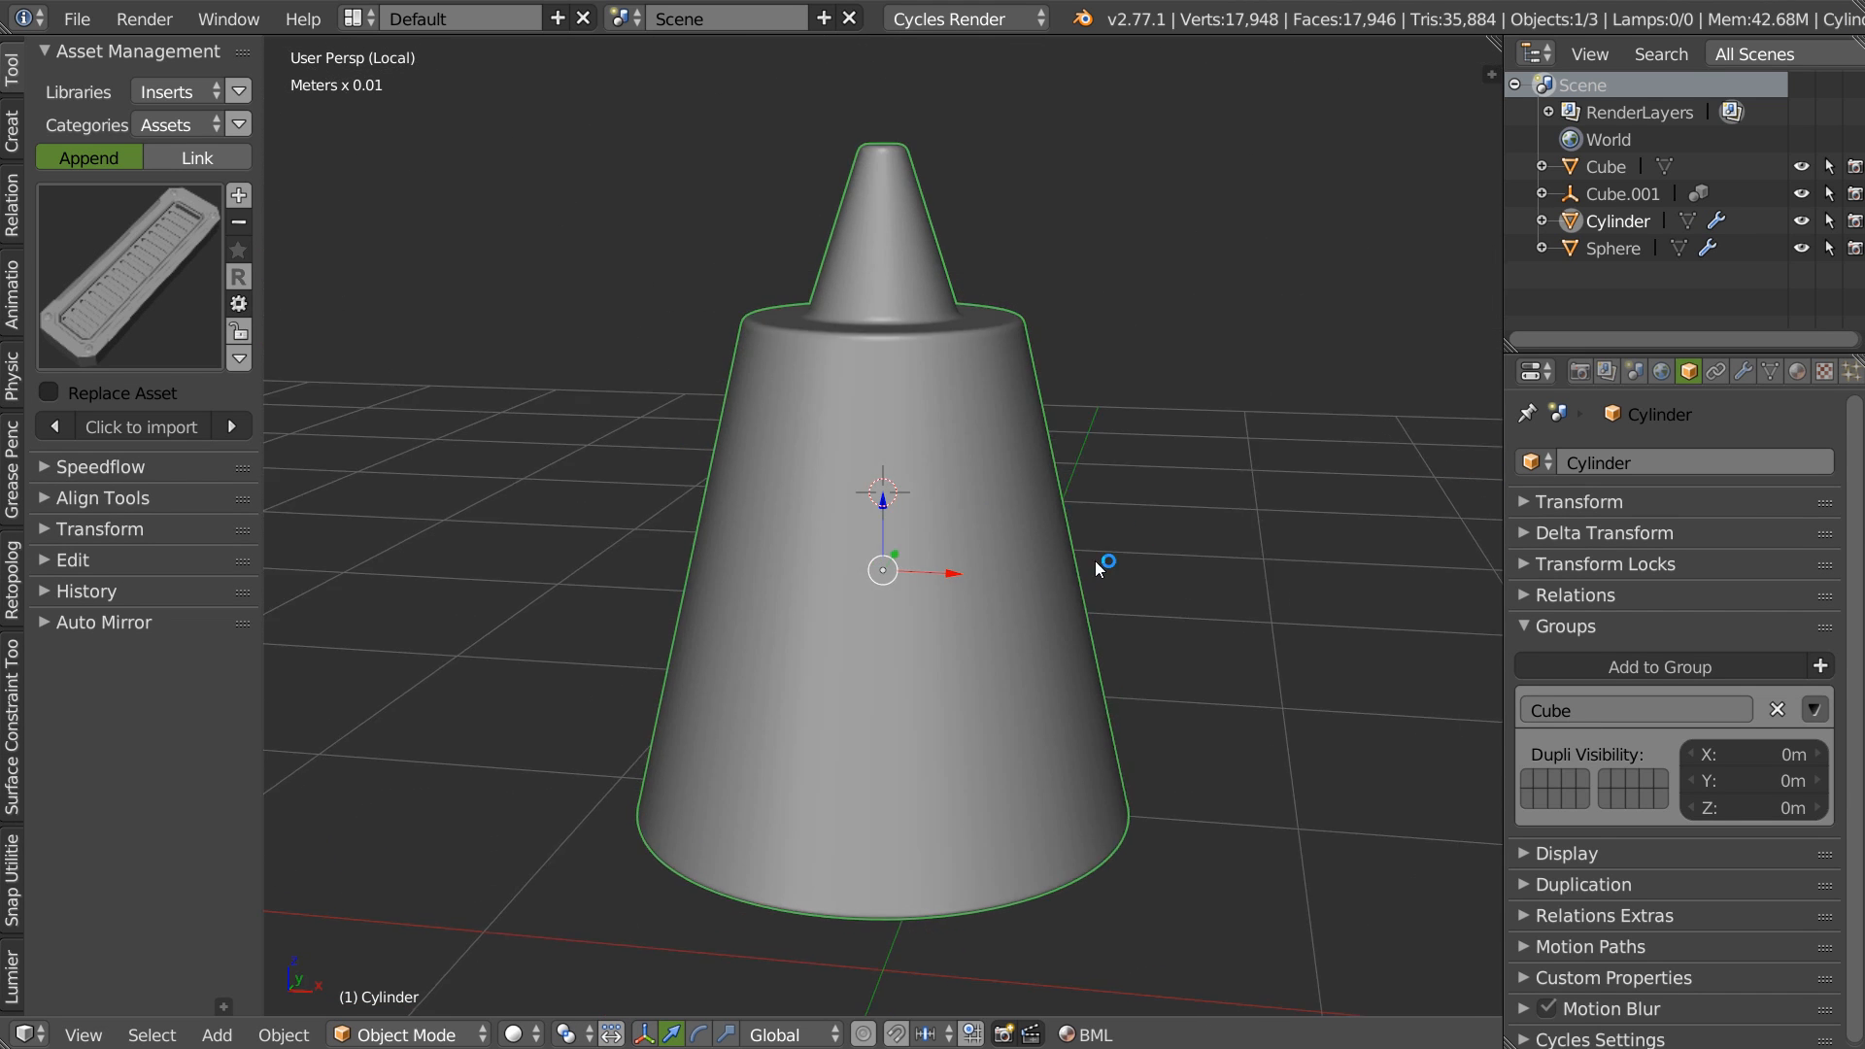
{"action": "key", "text": "KP_Divide"}
Add a Speedflow bevel modifier to the cube with width 0.01 and 4 segments, and smooth-shade it.
{"action": "scroll", "coordinate": [1024, 510], "scroll_direction": "down", "scroll_amount": 4}
{"action": "right_click", "coordinate": [1018, 537]}
{"action": "key", "text": "space"}
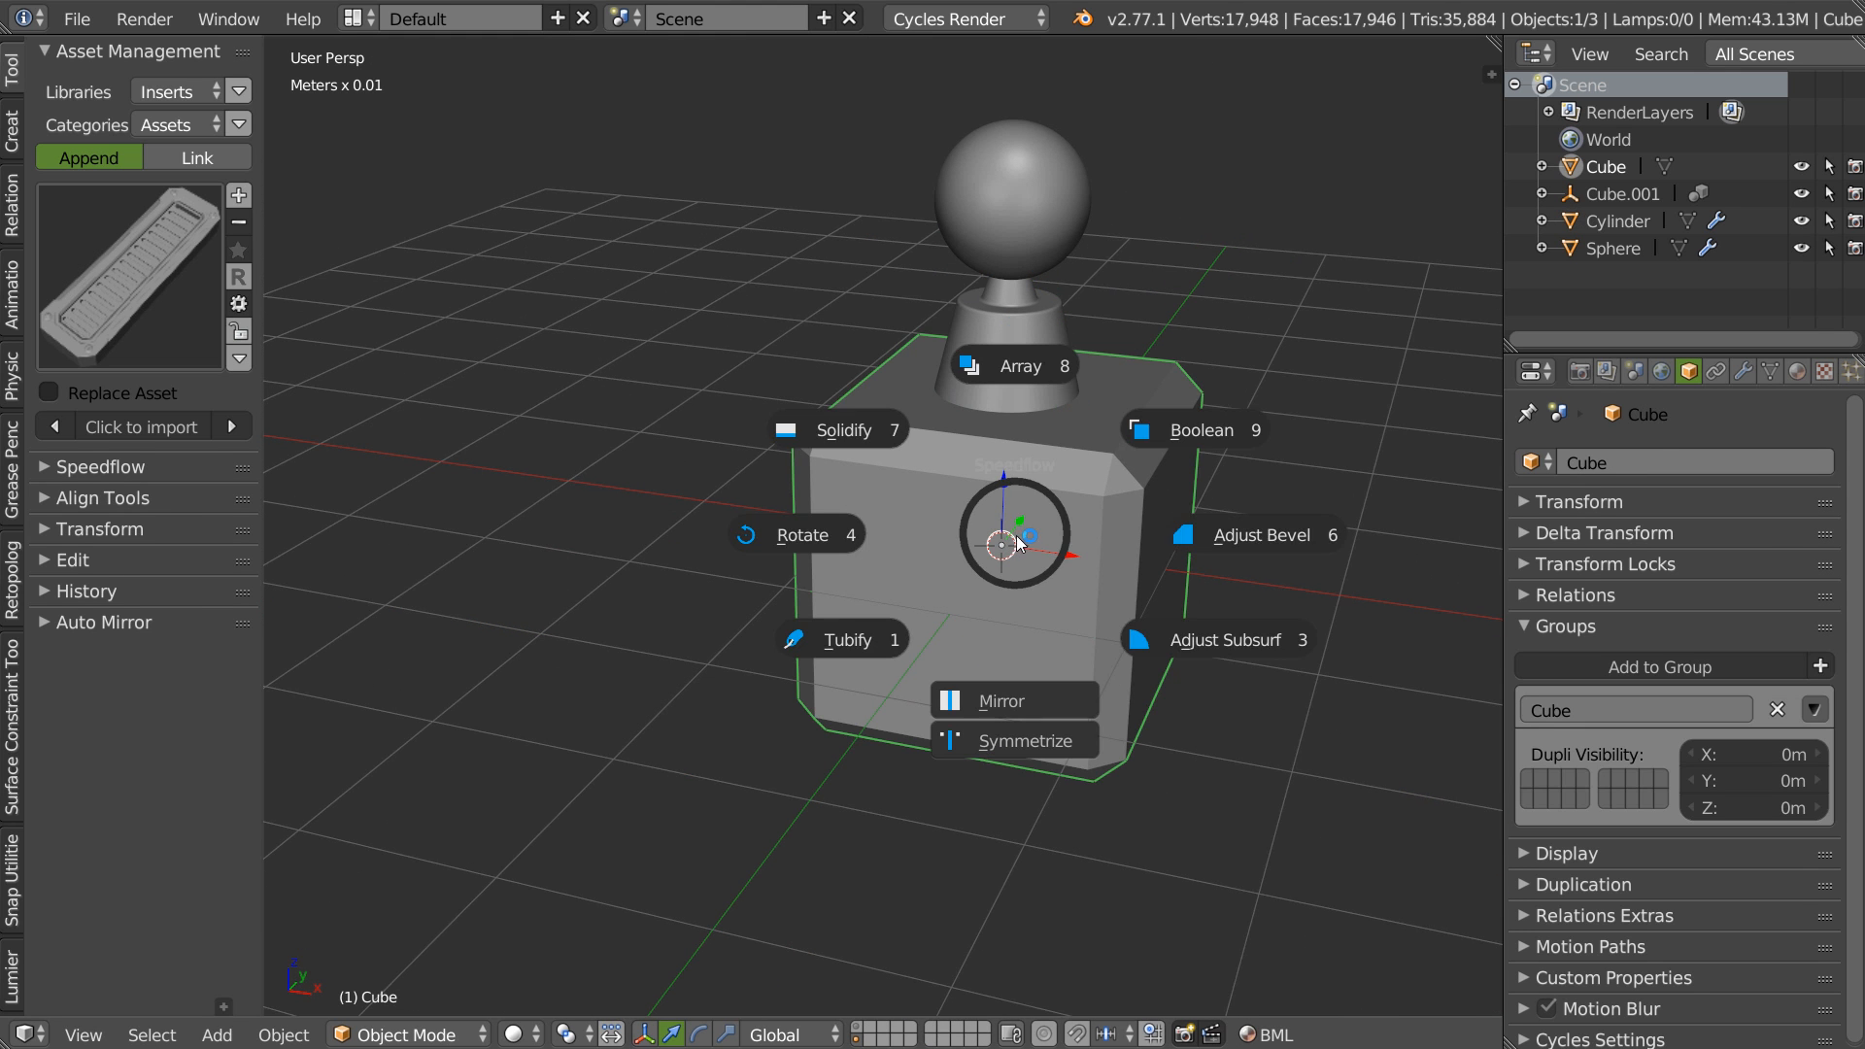
{"action": "left_click", "coordinate": [1223, 550]}
{"action": "key", "text": "n"}
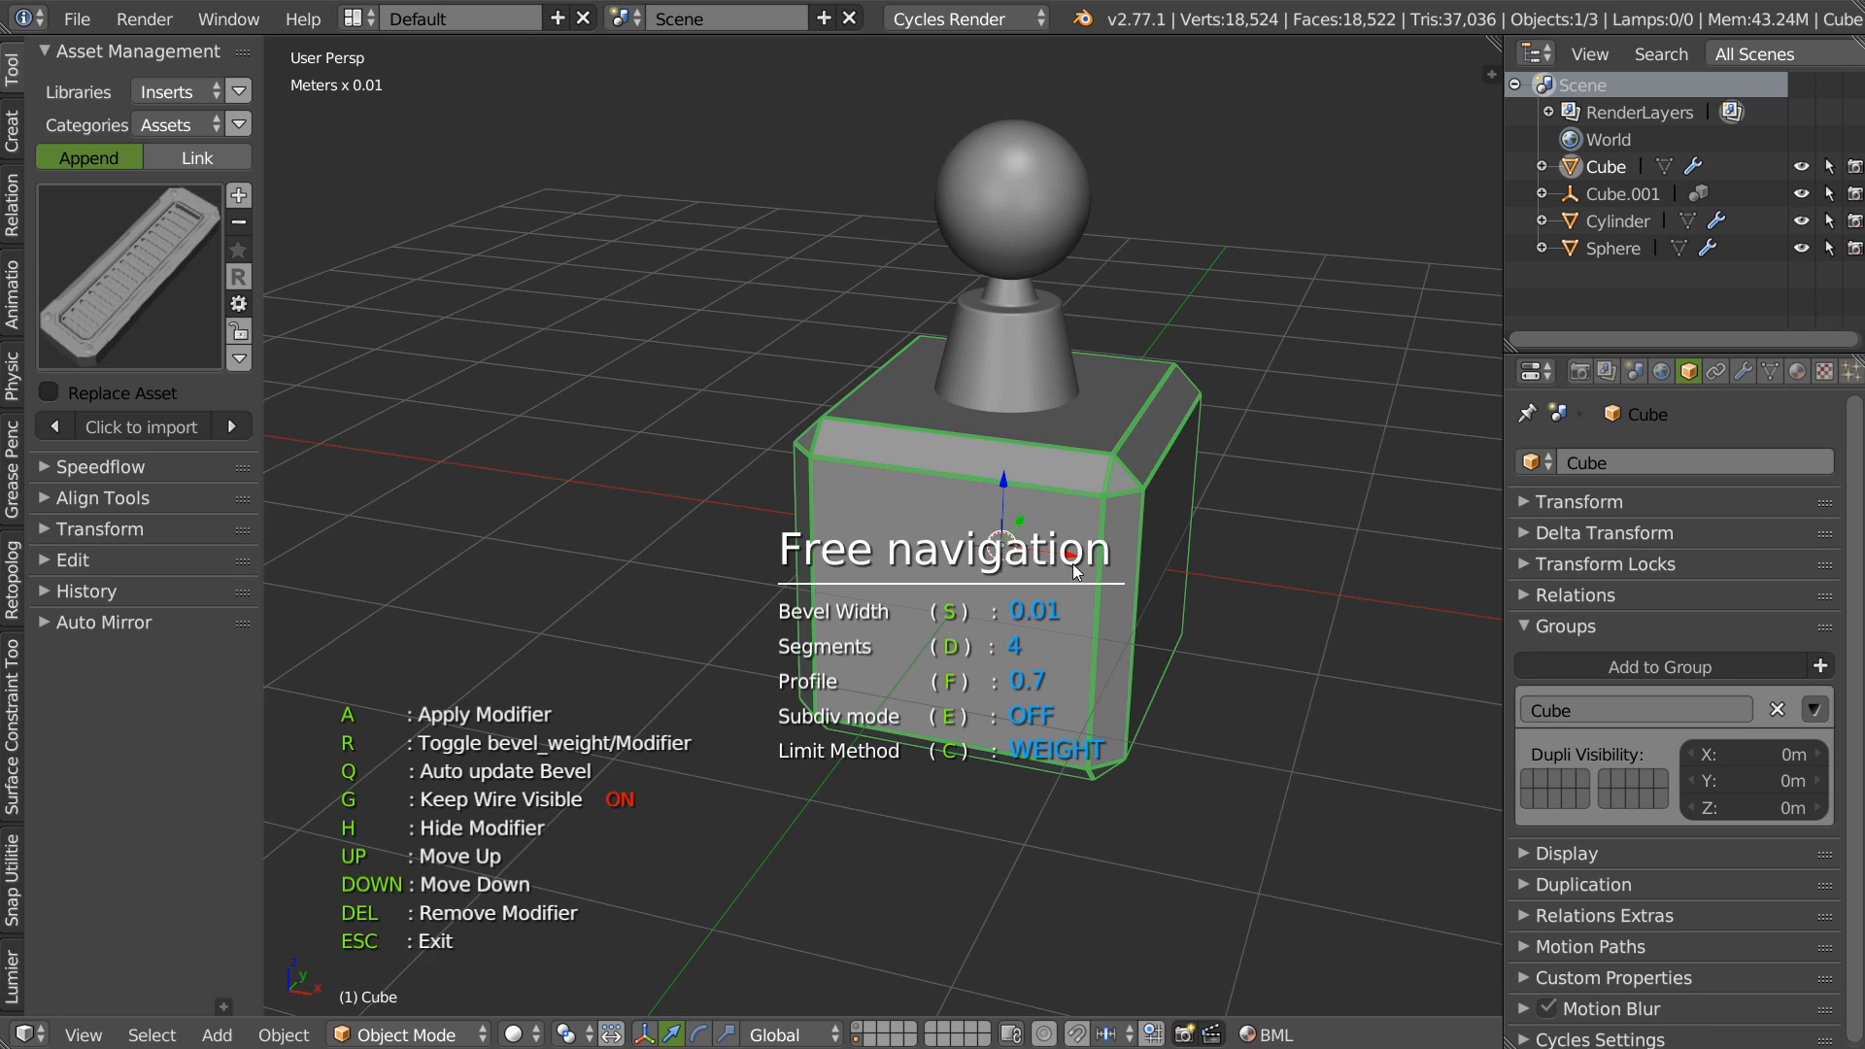
{"action": "key", "text": "Escape"}
{"action": "middle_click_drag", "start_coordinate": [1070, 585], "coordinate": [950, 548]}
{"action": "key", "text": "shift+z"}
{"action": "left_click", "coordinate": [1180, 556]}
Add a plane through the middle of the cube and scale it up until it extends beyond the cube's sides.
{"action": "mouse_move", "coordinate": [1166, 556]}
{"action": "middle_mouse_down"}
{"action": "mouse_move", "coordinate": [1041, 546]}
{"action": "mouse_move", "coordinate": [1059, 582]}
{"action": "mouse_move", "coordinate": [1074, 321]}
{"action": "mouse_move", "coordinate": [984, 389]}
{"action": "mouse_move", "coordinate": [1003, 410]}
{"action": "mouse_move", "coordinate": [1003, 602]}
{"action": "middle_mouse_up"}
{"action": "right_click", "coordinate": [1002, 602]}
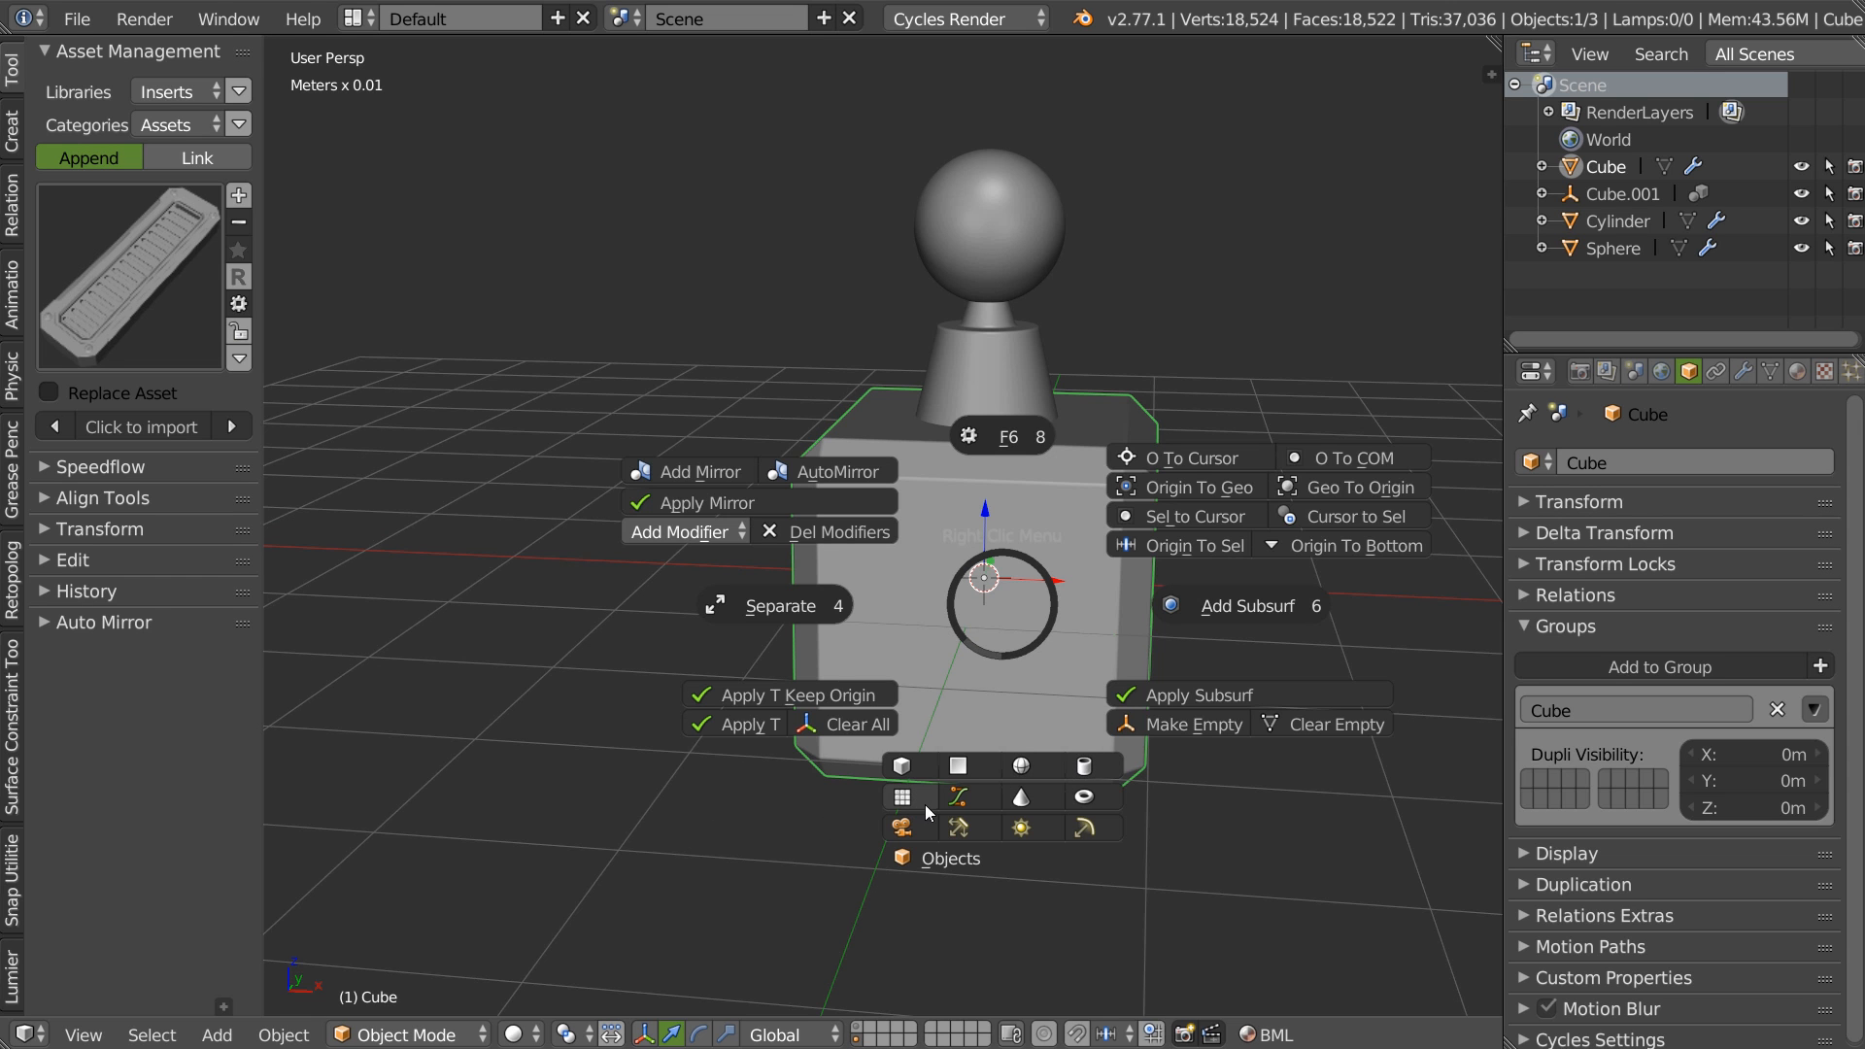
{"action": "left_click", "coordinate": [981, 768]}
{"action": "key", "text": "s"}
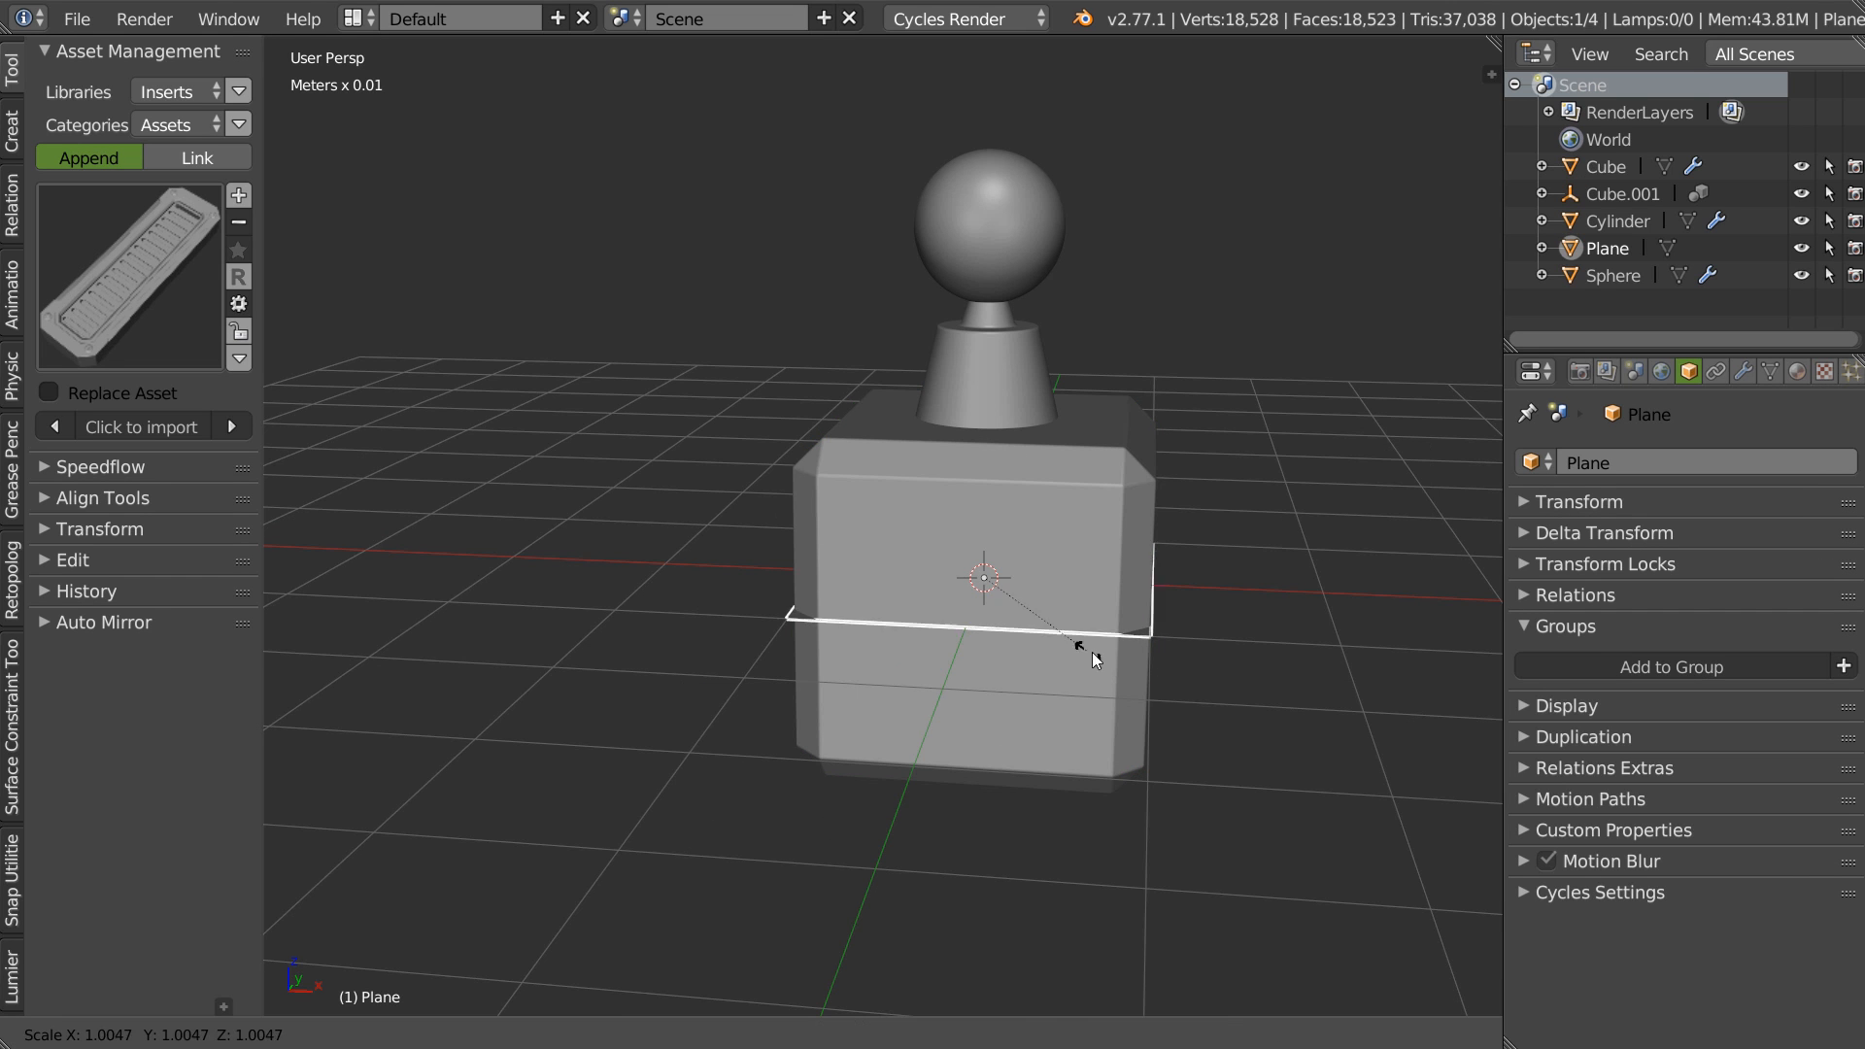
{"action": "left_click", "coordinate": [1181, 673]}
Thicken the plane into a slab with a Speedflow Solidify modifier, using an offset of 0.0.
{"action": "key", "text": "space"}
{"action": "left_click", "coordinate": [1019, 557]}
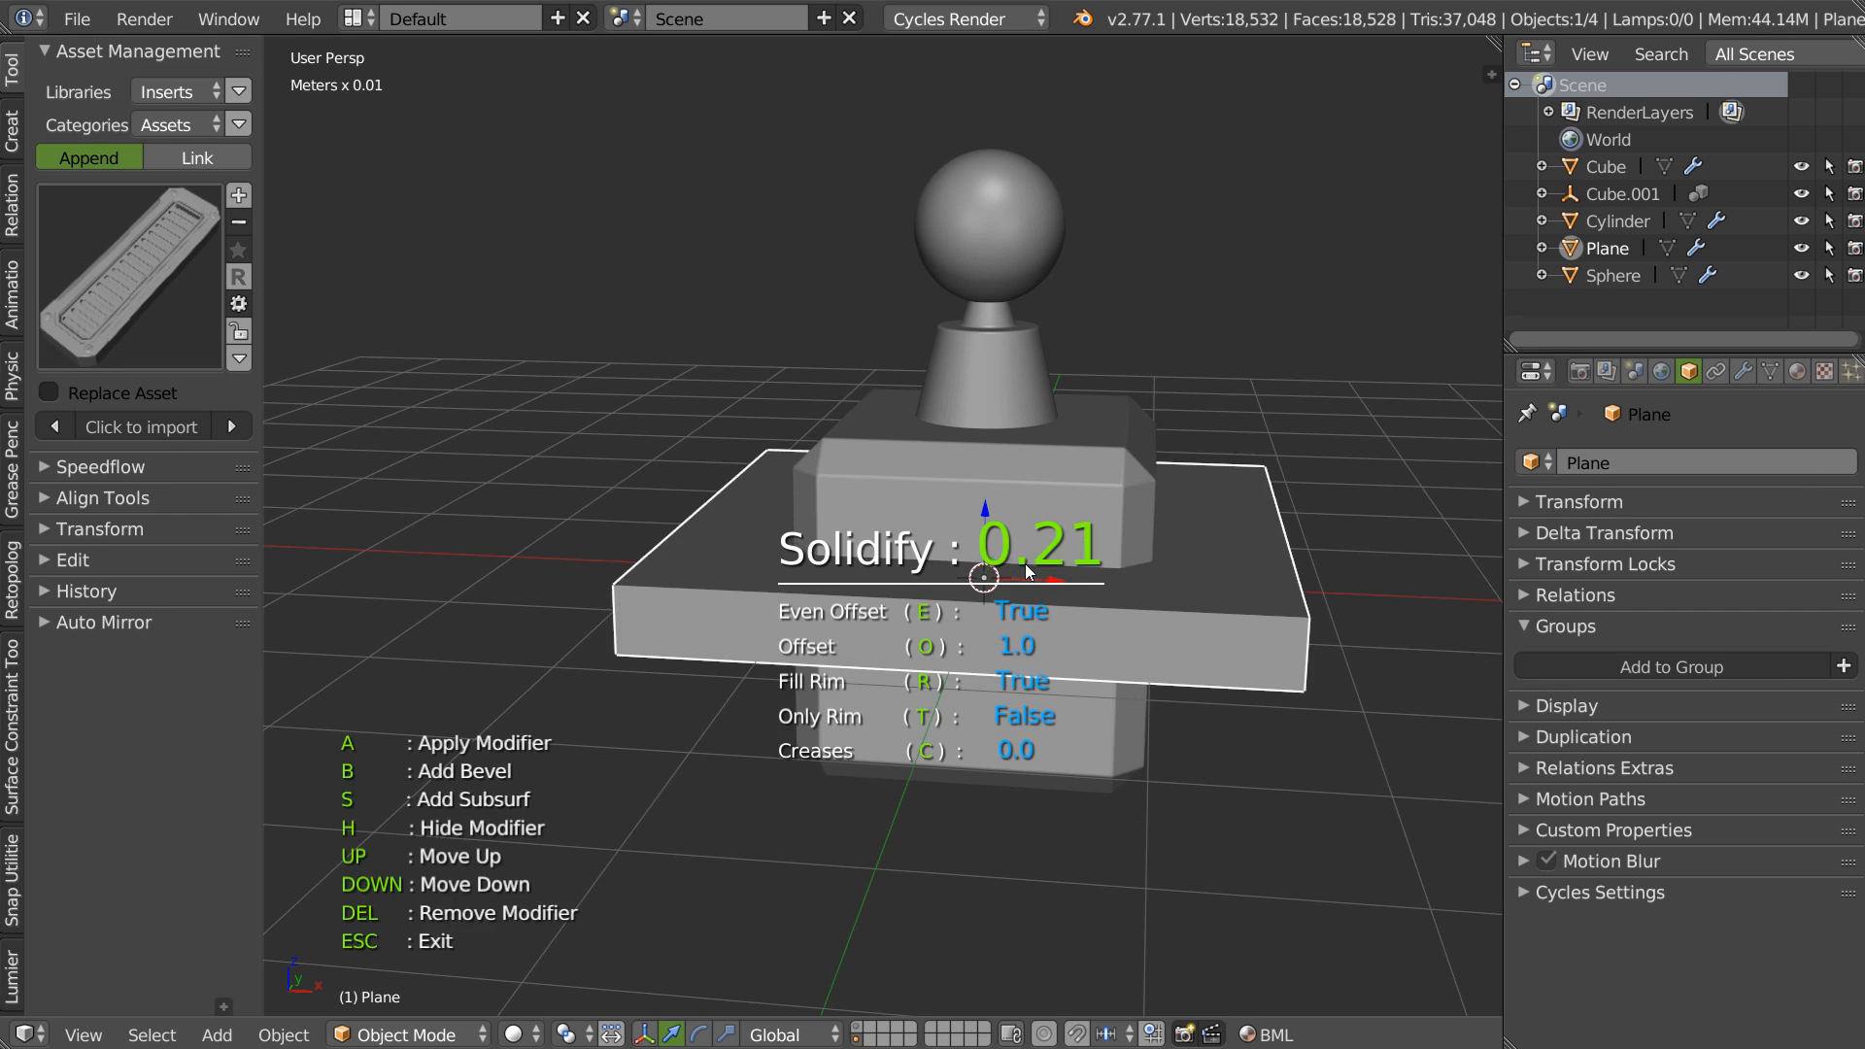
{"action": "key", "text": "o"}
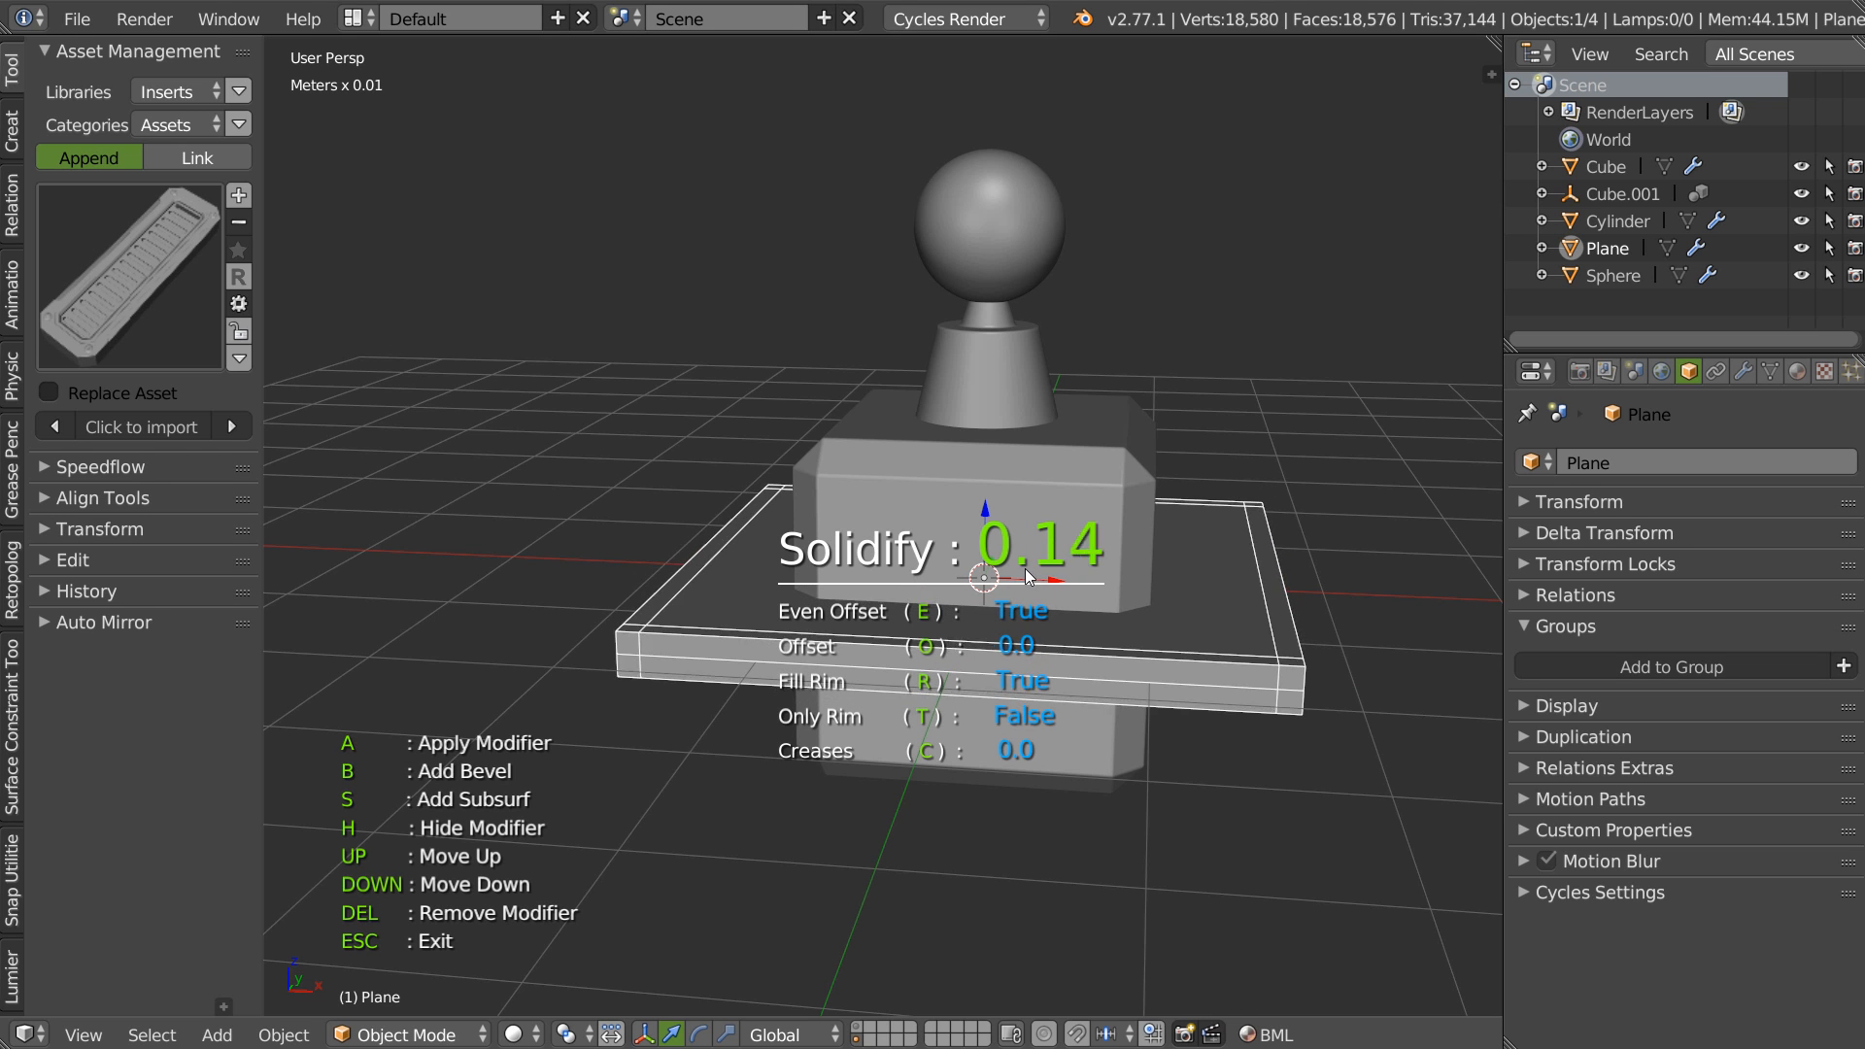
{"action": "key", "text": "s"}
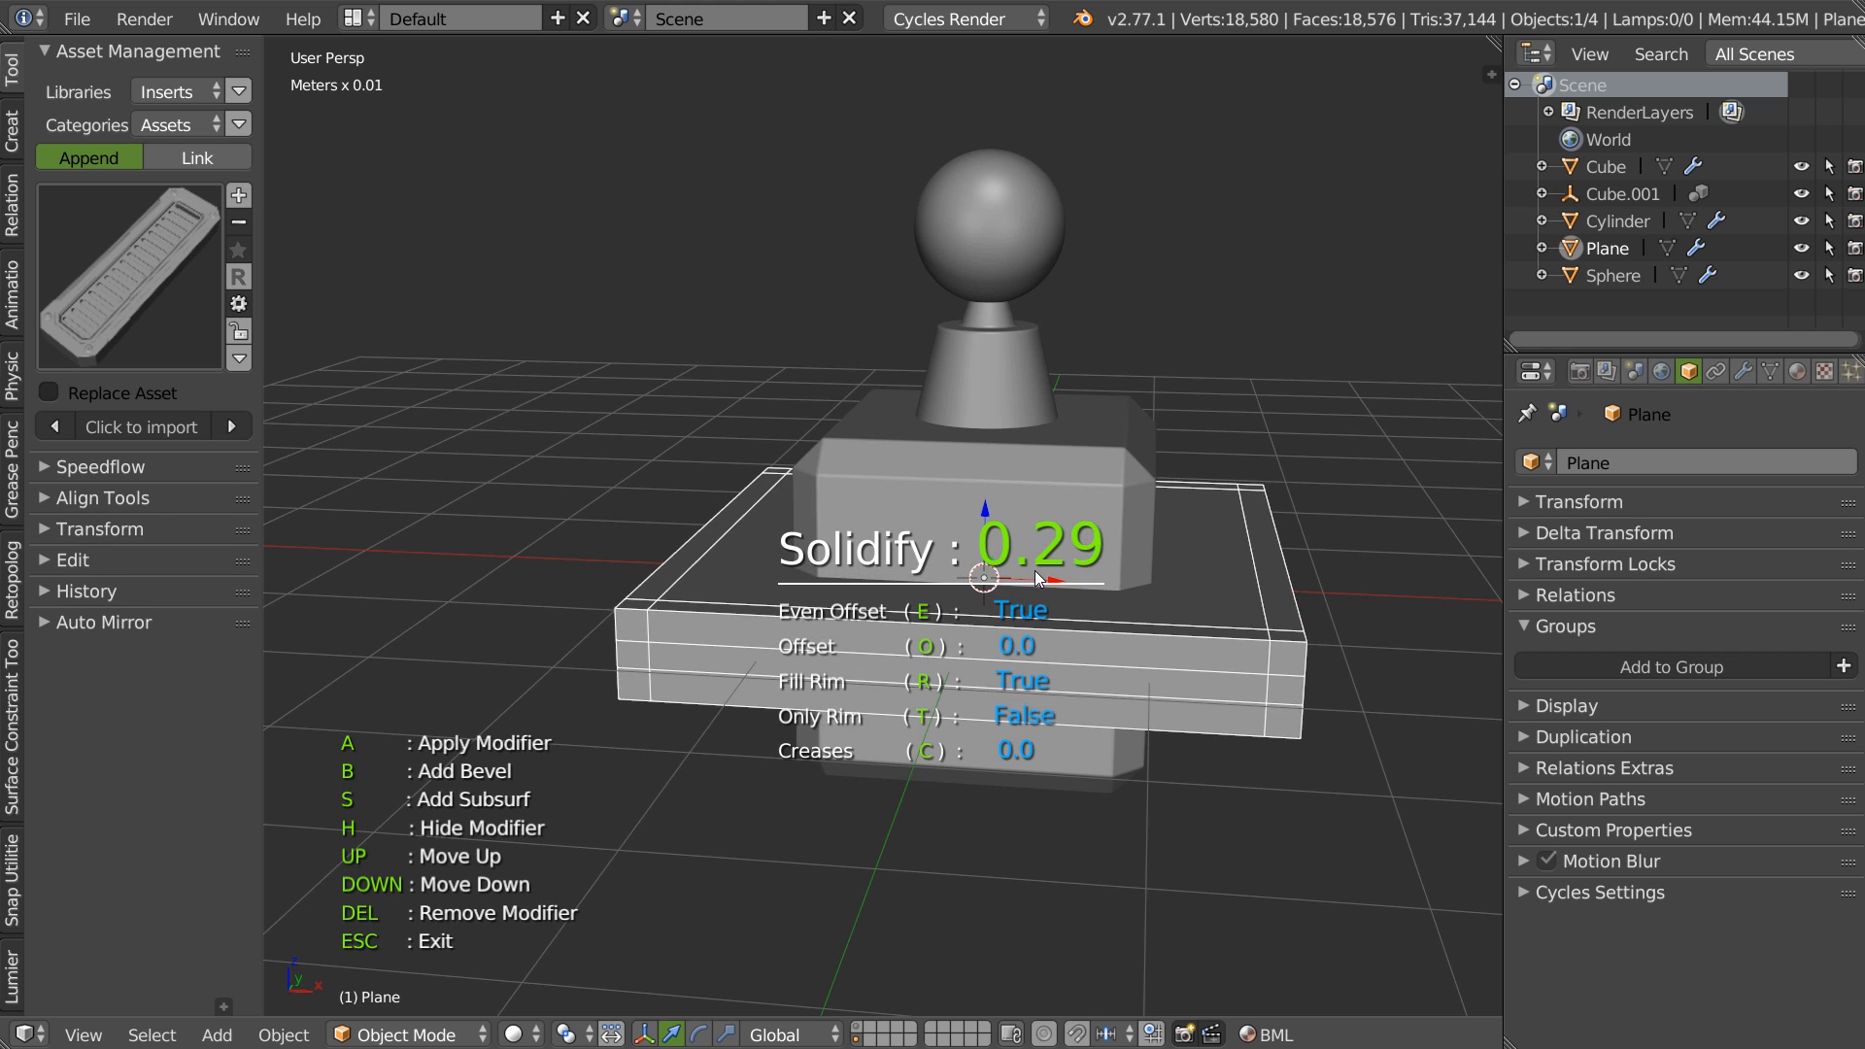
{"action": "key", "text": "s"}
{"action": "left_click", "coordinate": [1039, 573]}
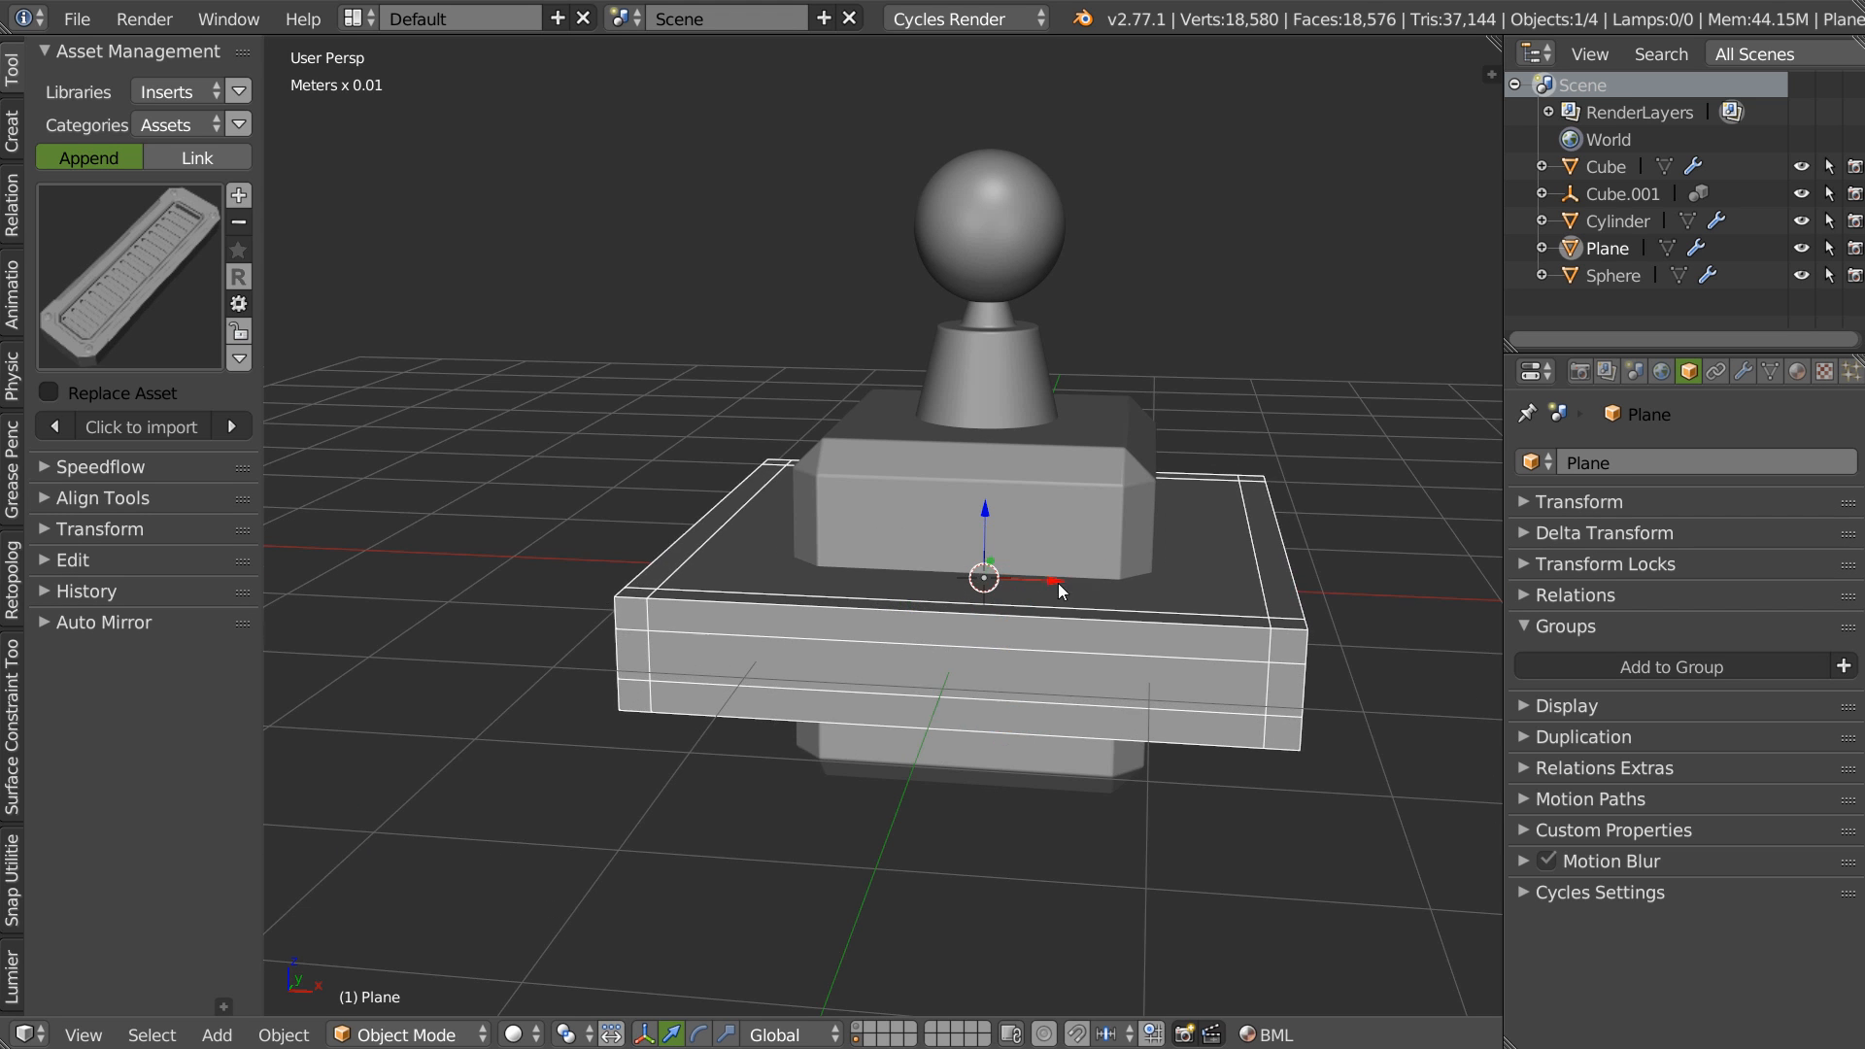
Set the slab's bevel width to 0.04 with Speedflow and scale the slab down around the cube.
{"action": "key", "text": "shift+space"}
{"action": "left_click", "coordinate": [1274, 589]}
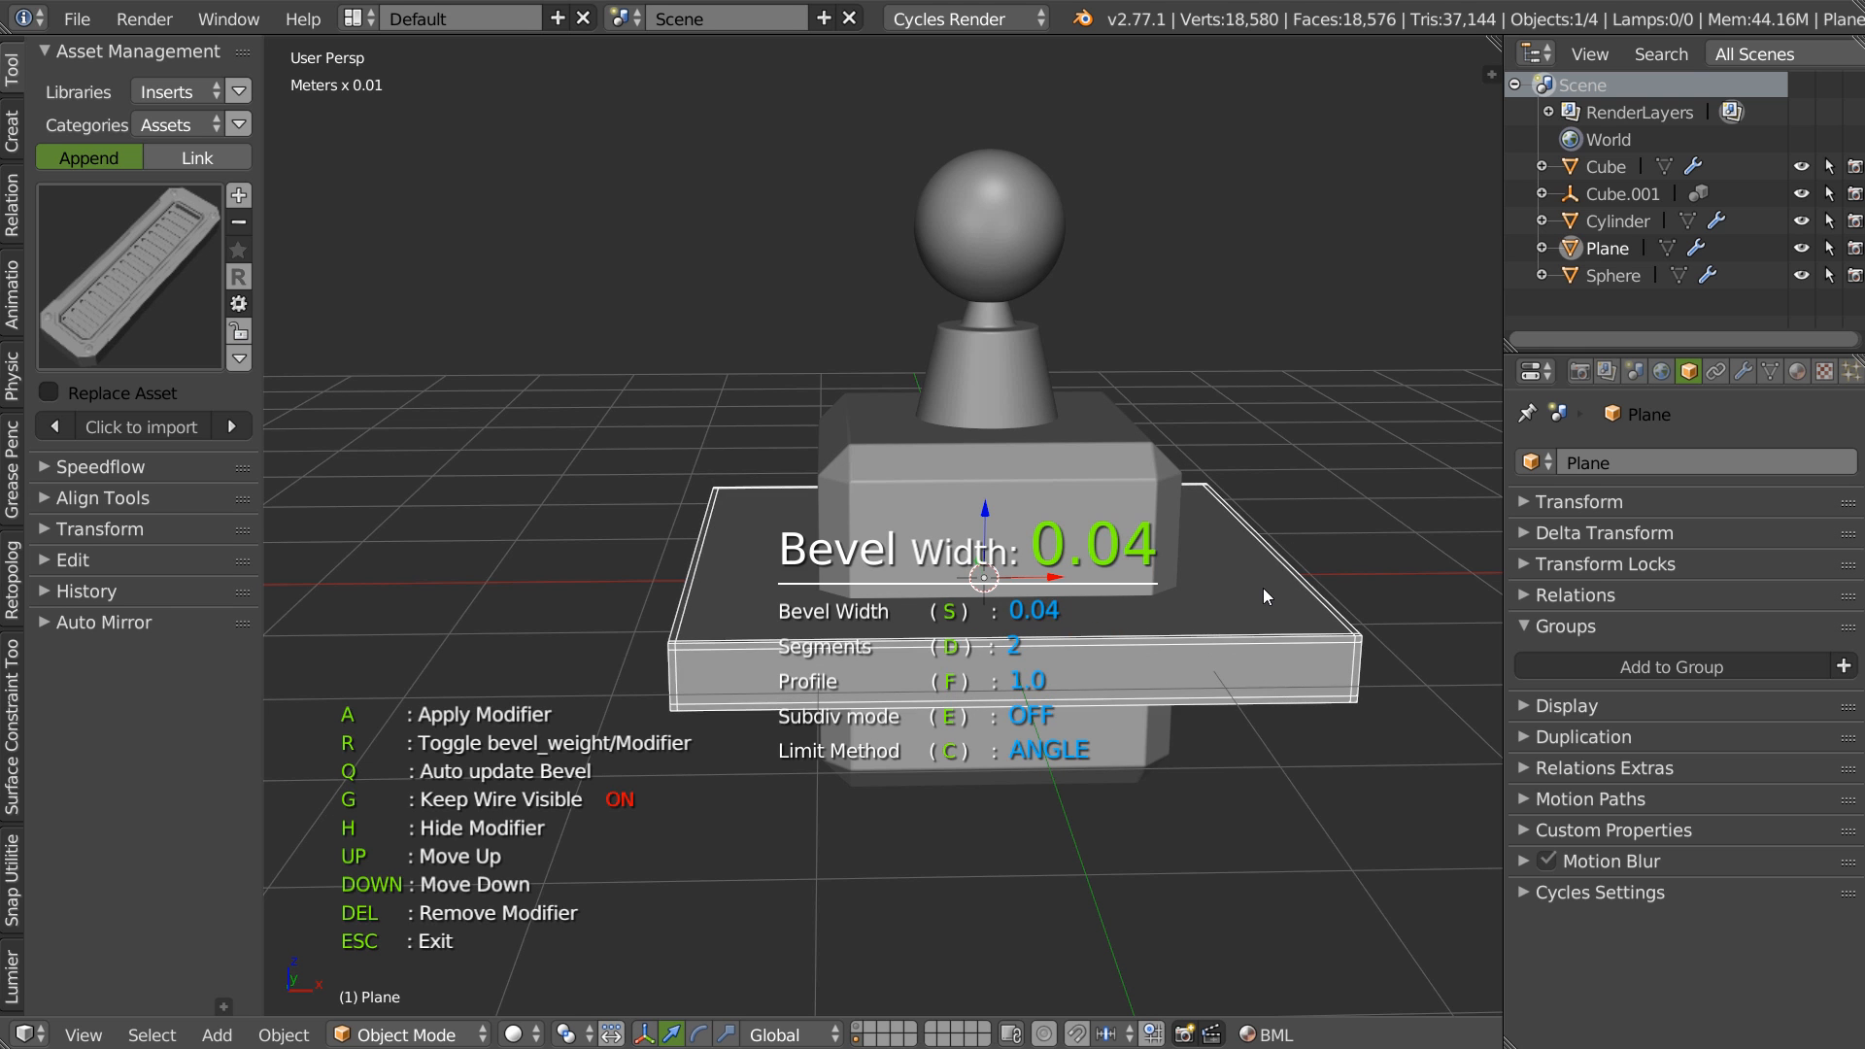
{"action": "left_click", "coordinate": [1262, 589]}
{"action": "middle_click_drag", "start_coordinate": [1260, 593], "coordinate": [1002, 610]}
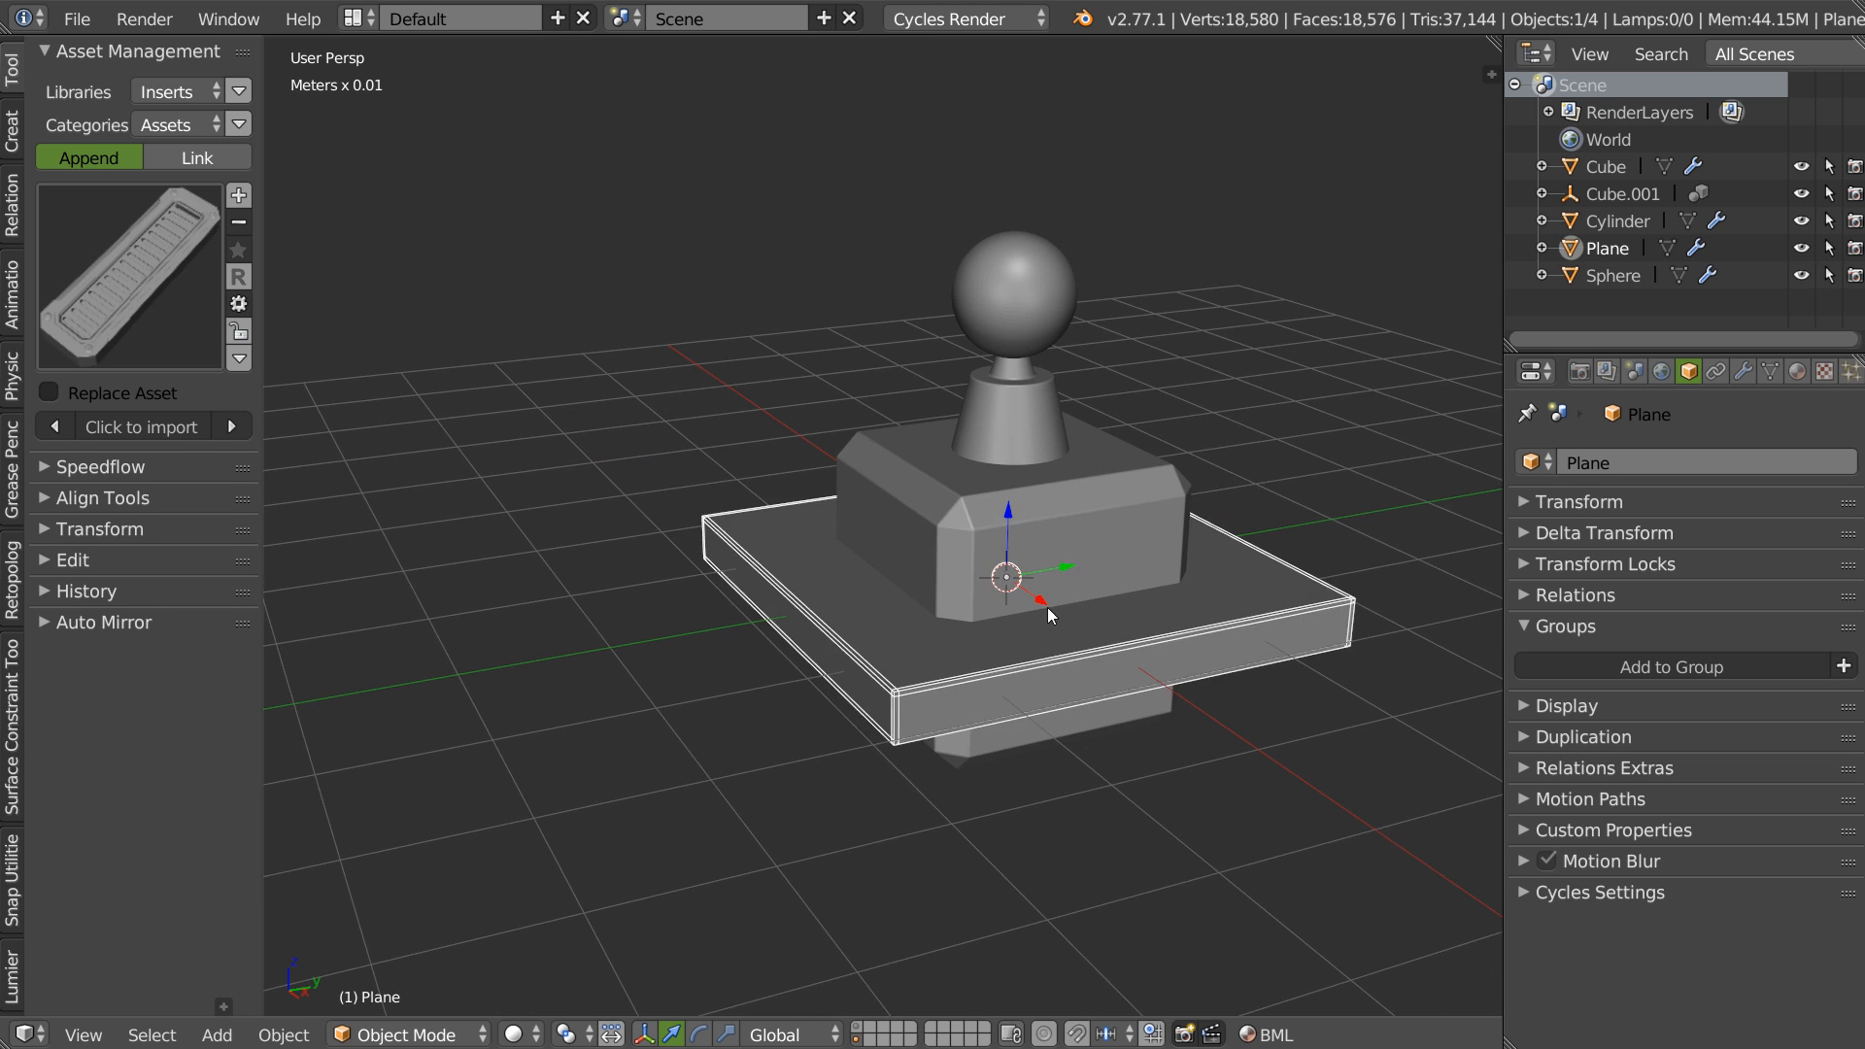
{"action": "key", "text": "s"}
{"action": "left_click", "coordinate": [1166, 613]}
Add a Speedflow subdivision modifier to the slab.
{"action": "key", "text": "shift+space"}
{"action": "left_click", "coordinate": [1282, 714]}
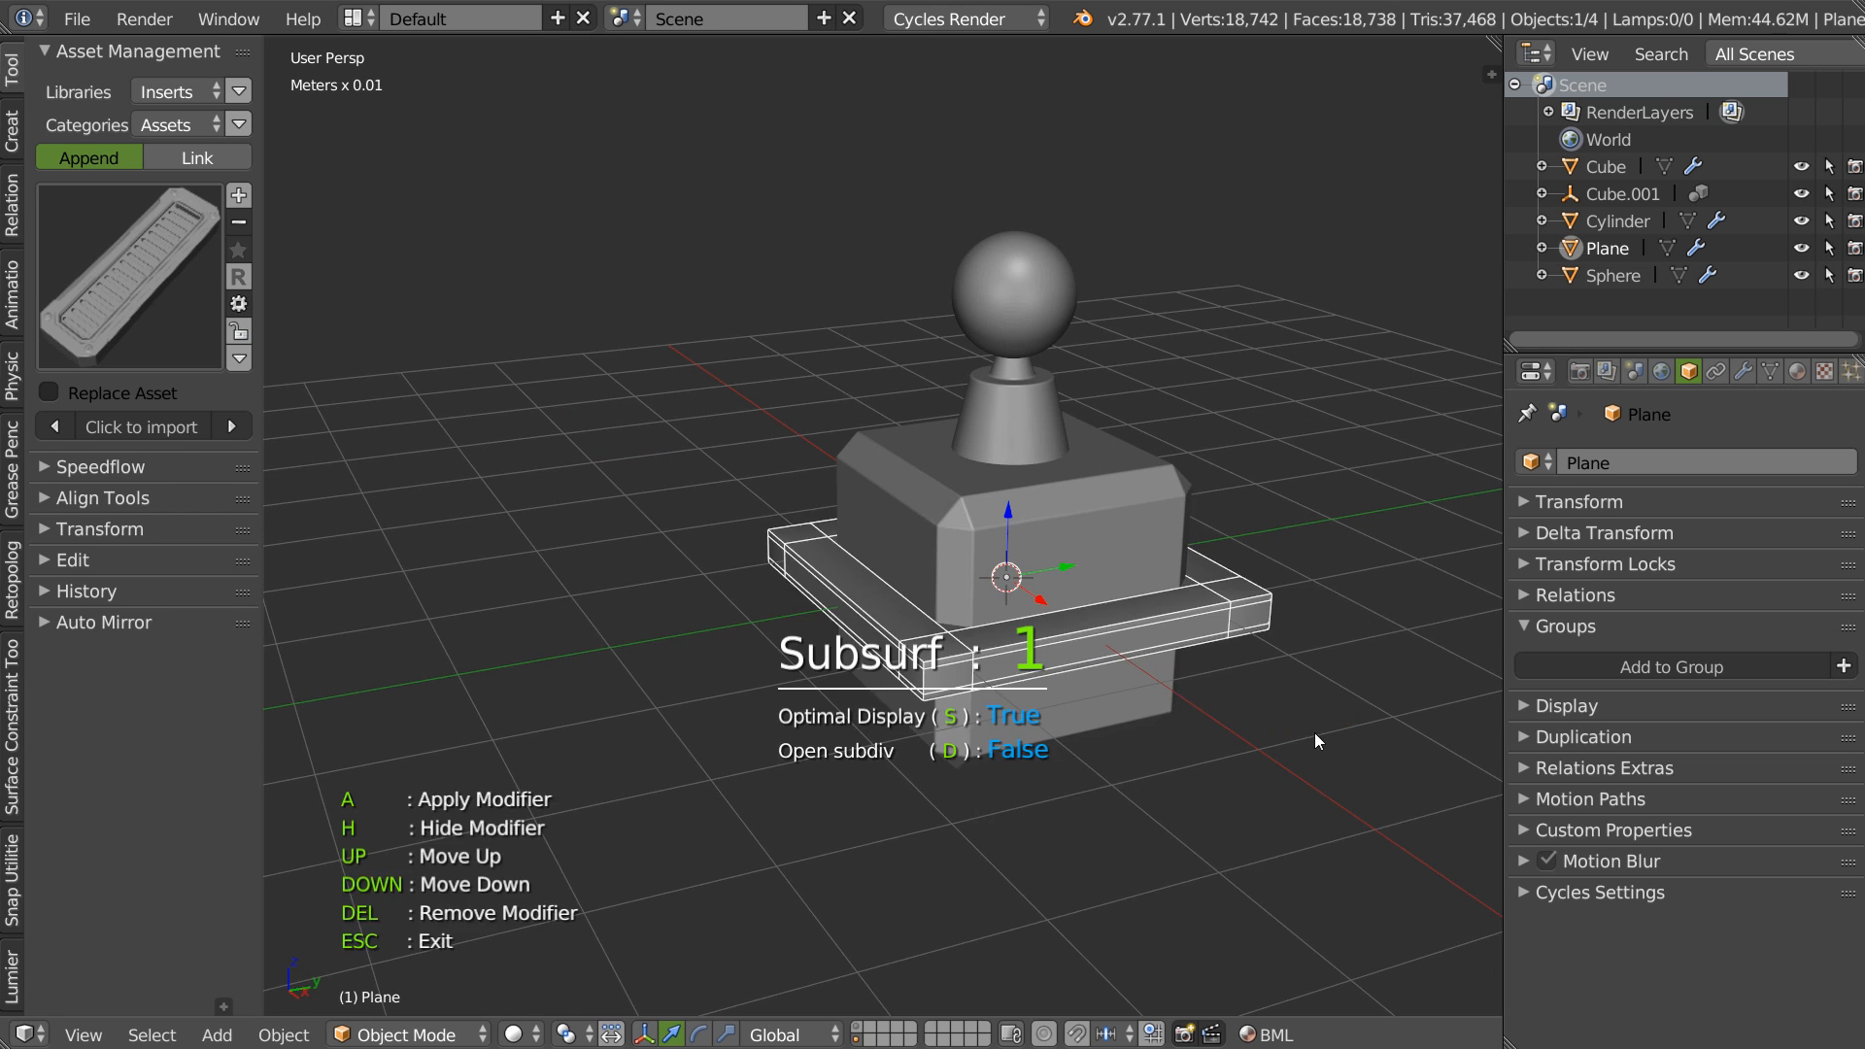
{"action": "left_click", "coordinate": [1341, 736]}
Add the slab to the Cube group.
{"action": "middle_click_drag", "start_coordinate": [954, 637], "coordinate": [1195, 595]}
{"action": "left_click", "coordinate": [1652, 666]}
{"action": "left_click", "coordinate": [1617, 717]}
{"action": "middle_click_drag", "start_coordinate": [1257, 477], "coordinate": [1209, 457], "text": "shift"}
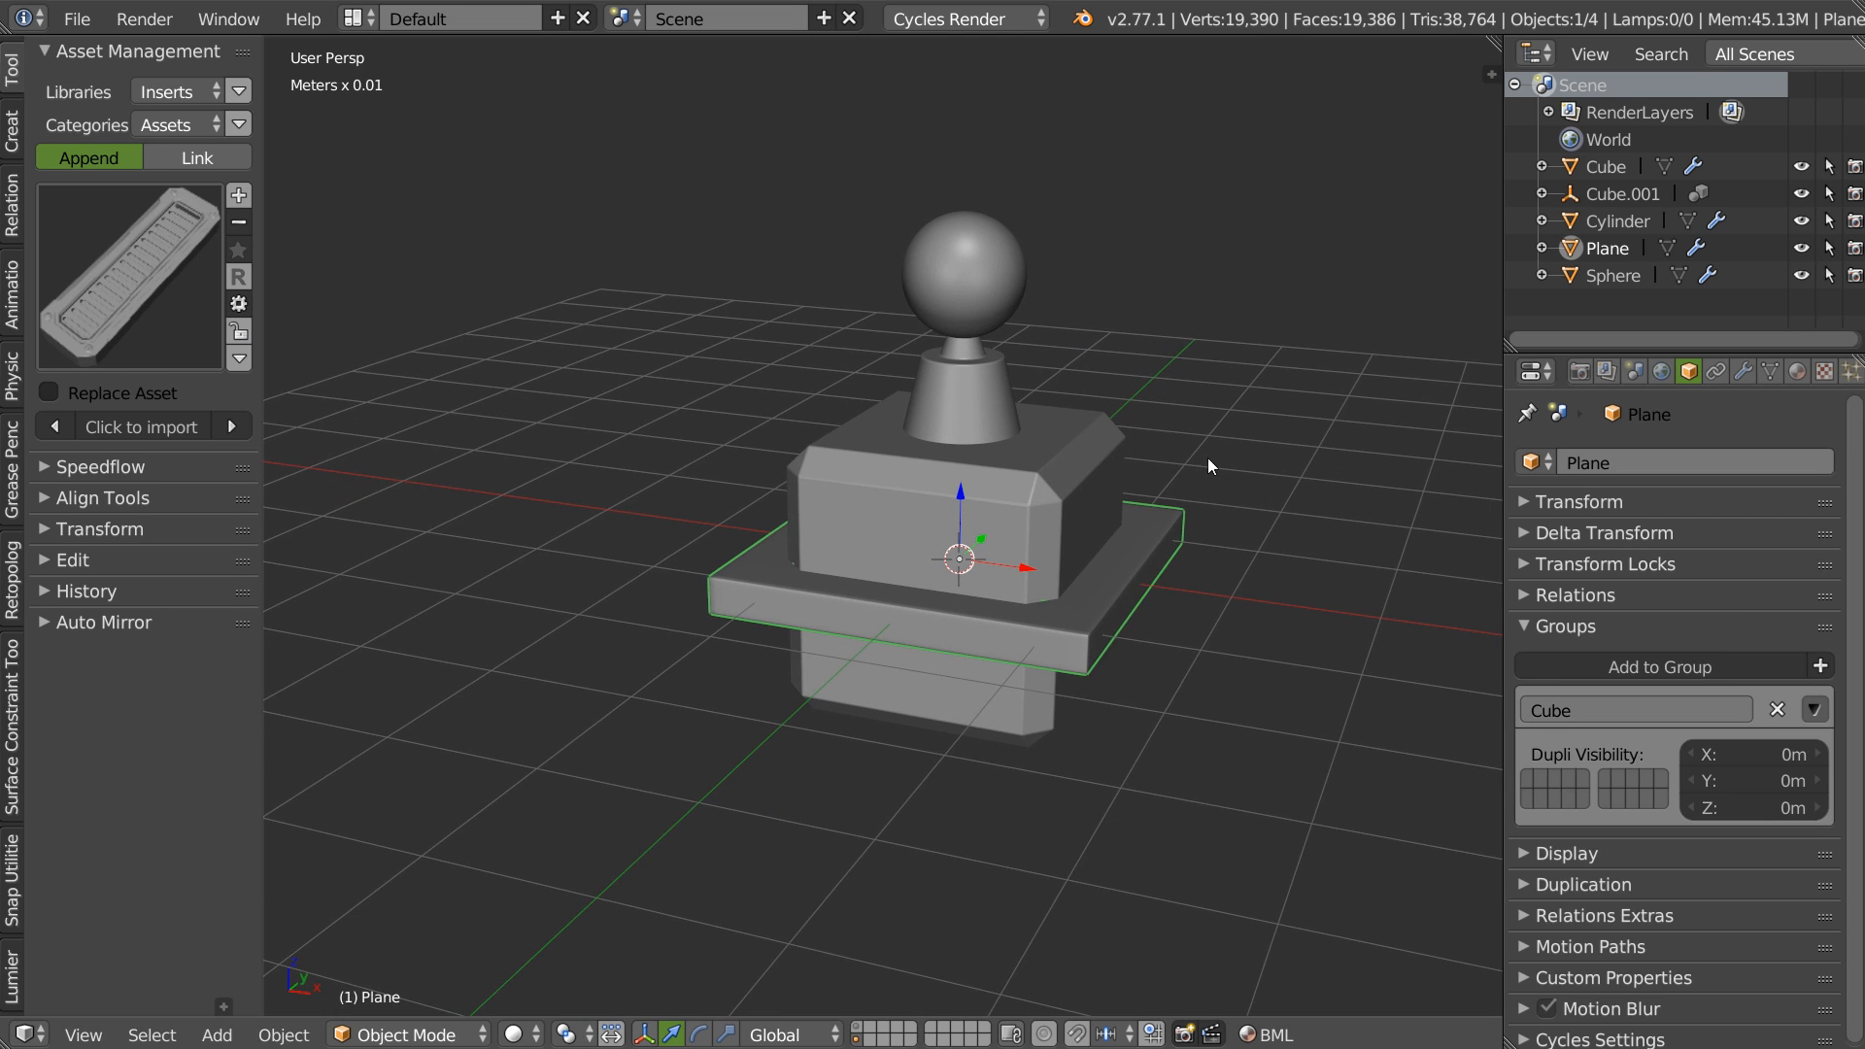
Show layer 1 and duplicate the Cube group instance along the X axis, placing the copy beside it.
{"action": "left_click", "coordinate": [859, 1035]}
{"action": "middle_click_drag", "start_coordinate": [961, 578], "coordinate": [1010, 583]}
{"action": "right_click", "coordinate": [1007, 592]}
{"action": "scroll", "coordinate": [1058, 515], "scroll_direction": "down", "scroll_amount": 3}
{"action": "key", "text": "shift+d"}
{"action": "key", "text": "x"}
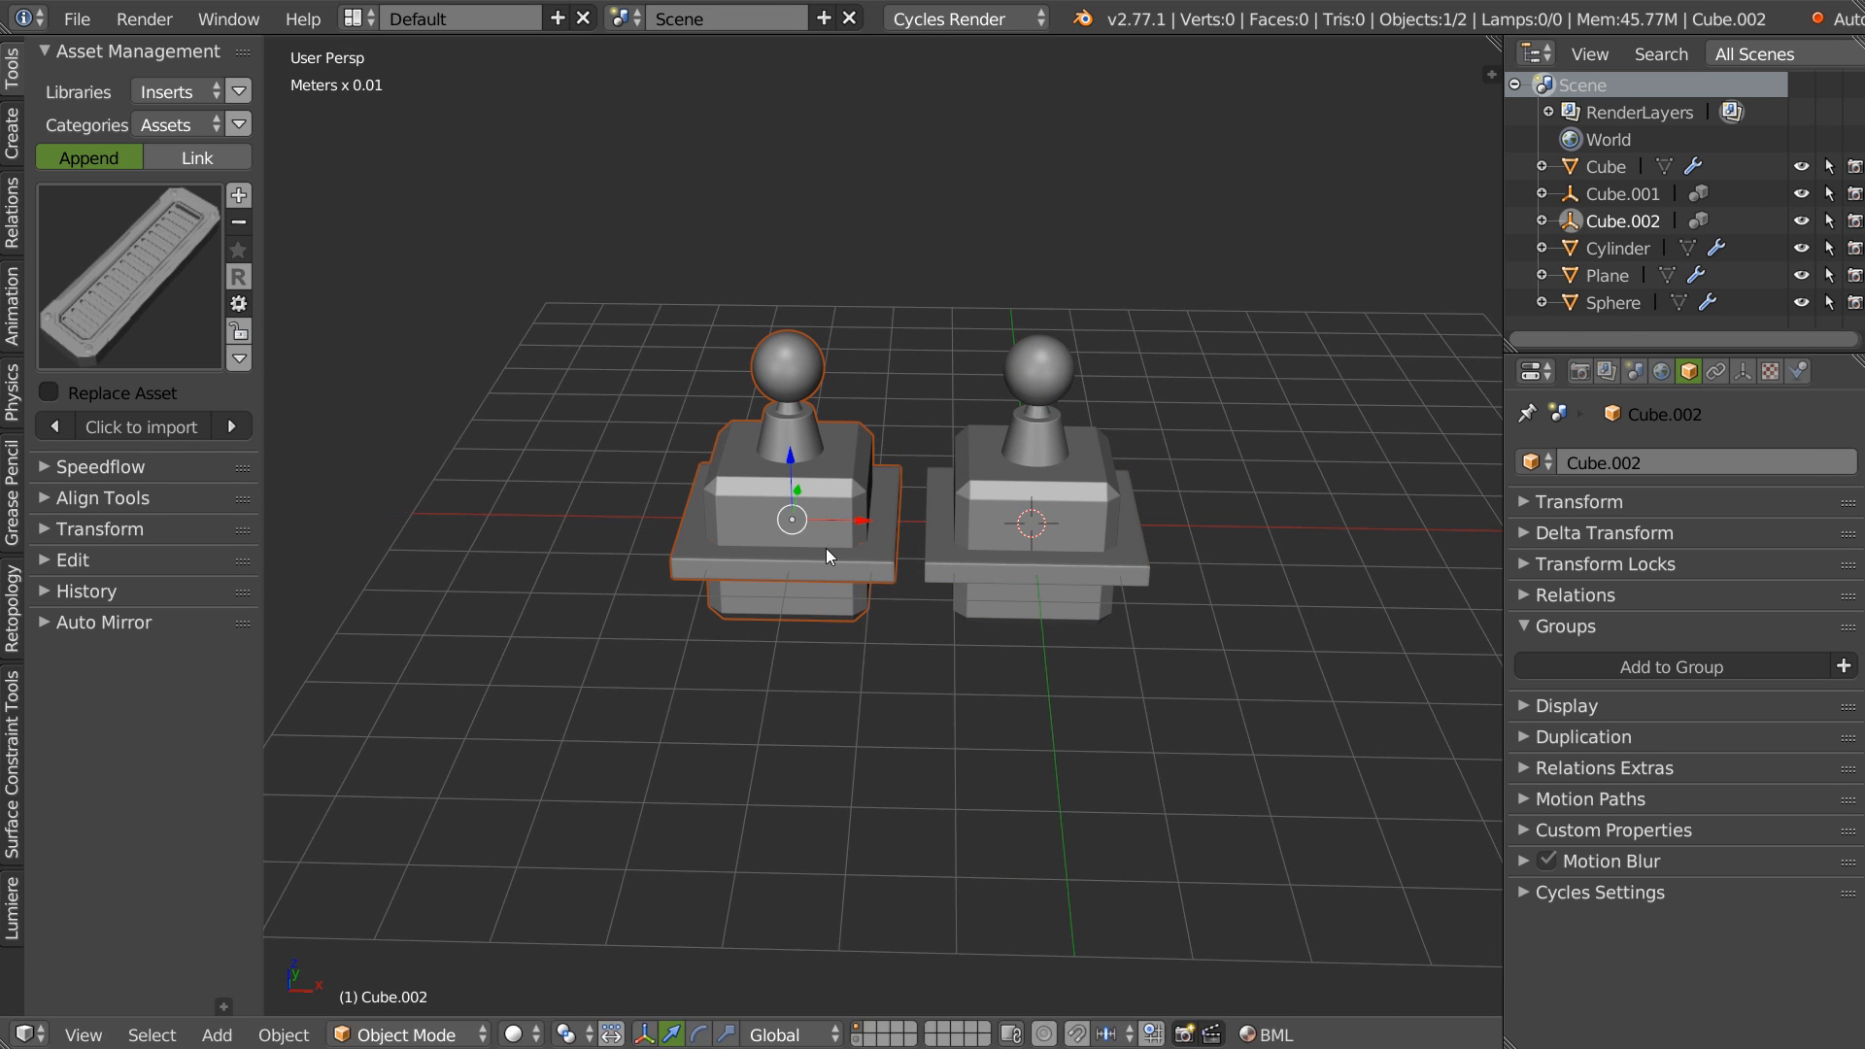
{"action": "left_click", "coordinate": [831, 551]}
Duplicate the group instance two more times along the X axis to form a row of four.
{"action": "key", "text": "shift+d"}
{"action": "key", "text": "x"}
{"action": "left_click", "coordinate": [583, 562]}
{"action": "key", "text": "shift+d"}
{"action": "key", "text": "x"}
{"action": "left_click", "coordinate": [391, 573]}
Spread the duplicated group instances apart, moving two of them well above the grid.
{"action": "middle_click_drag", "start_coordinate": [391, 573], "coordinate": [946, 429]}
{"action": "scroll", "coordinate": [923, 456], "scroll_direction": "up", "scroll_amount": 2}
{"action": "middle_click_drag", "start_coordinate": [900, 603], "coordinate": [696, 602]}
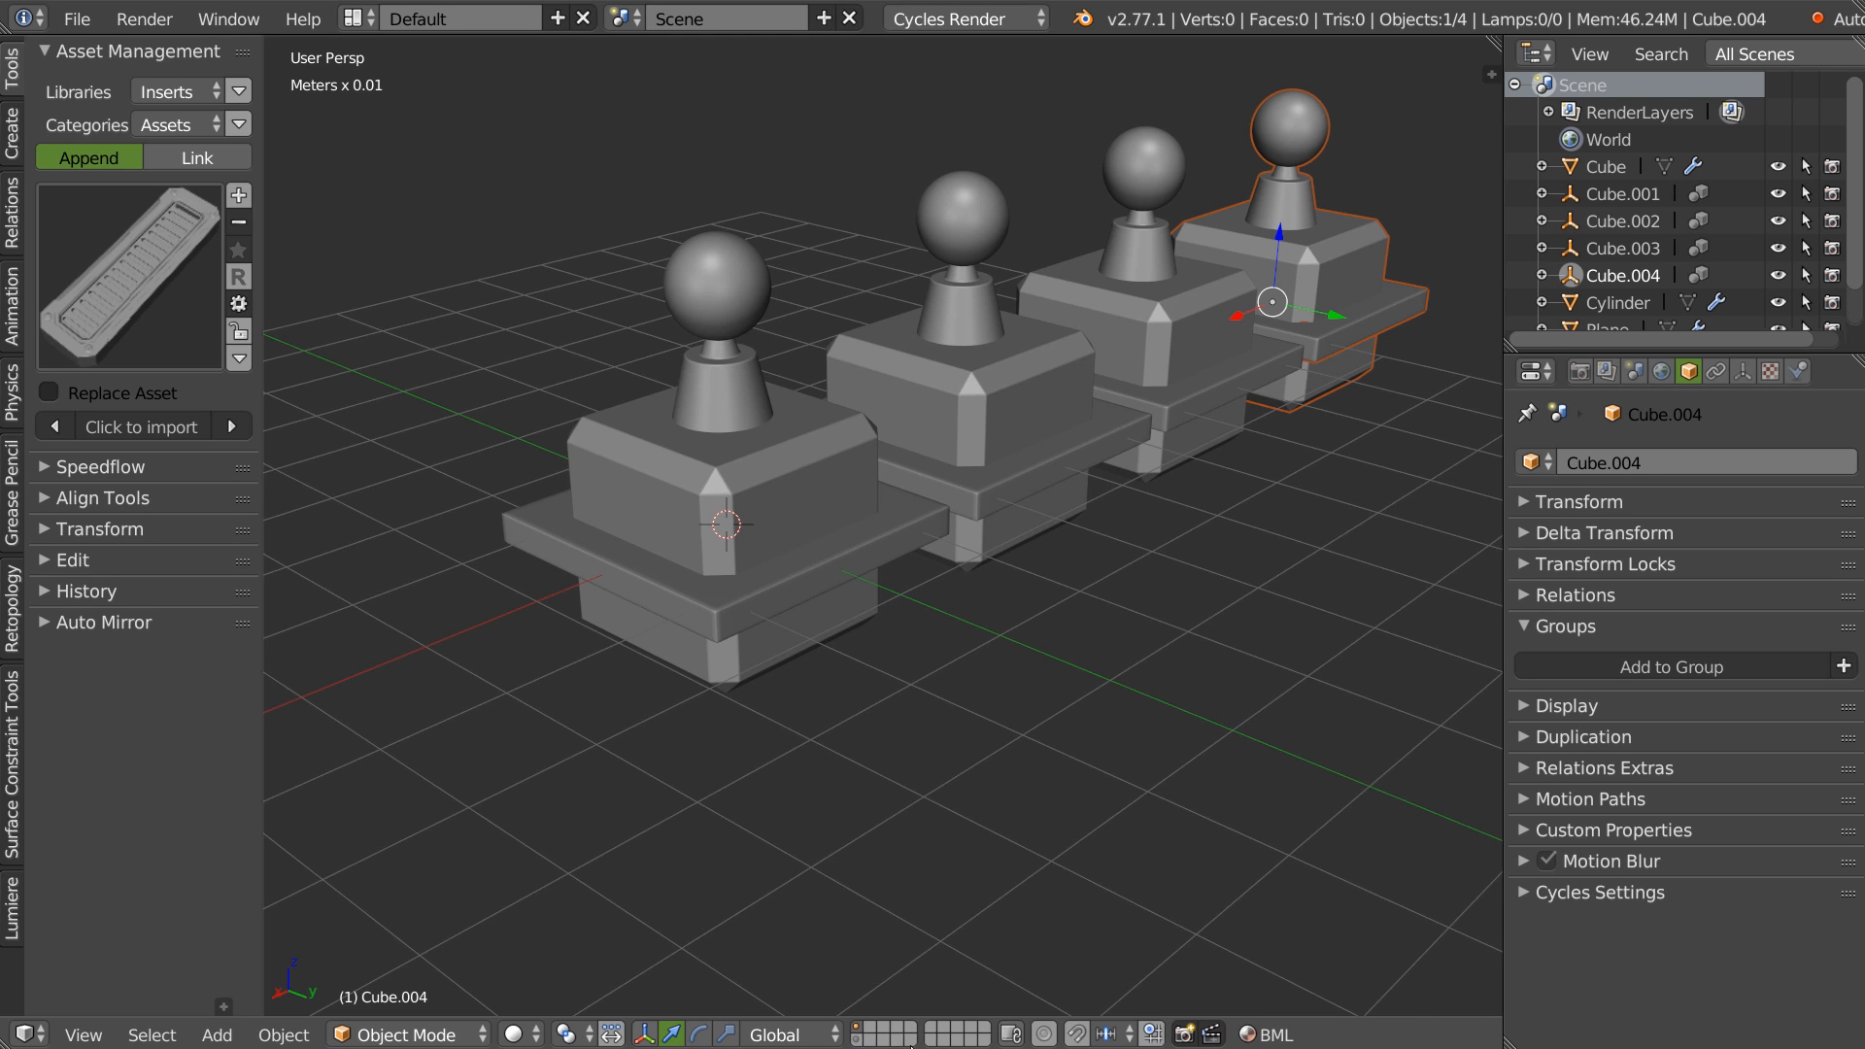
{"action": "middle_click_drag", "start_coordinate": [1050, 643], "coordinate": [749, 470]}
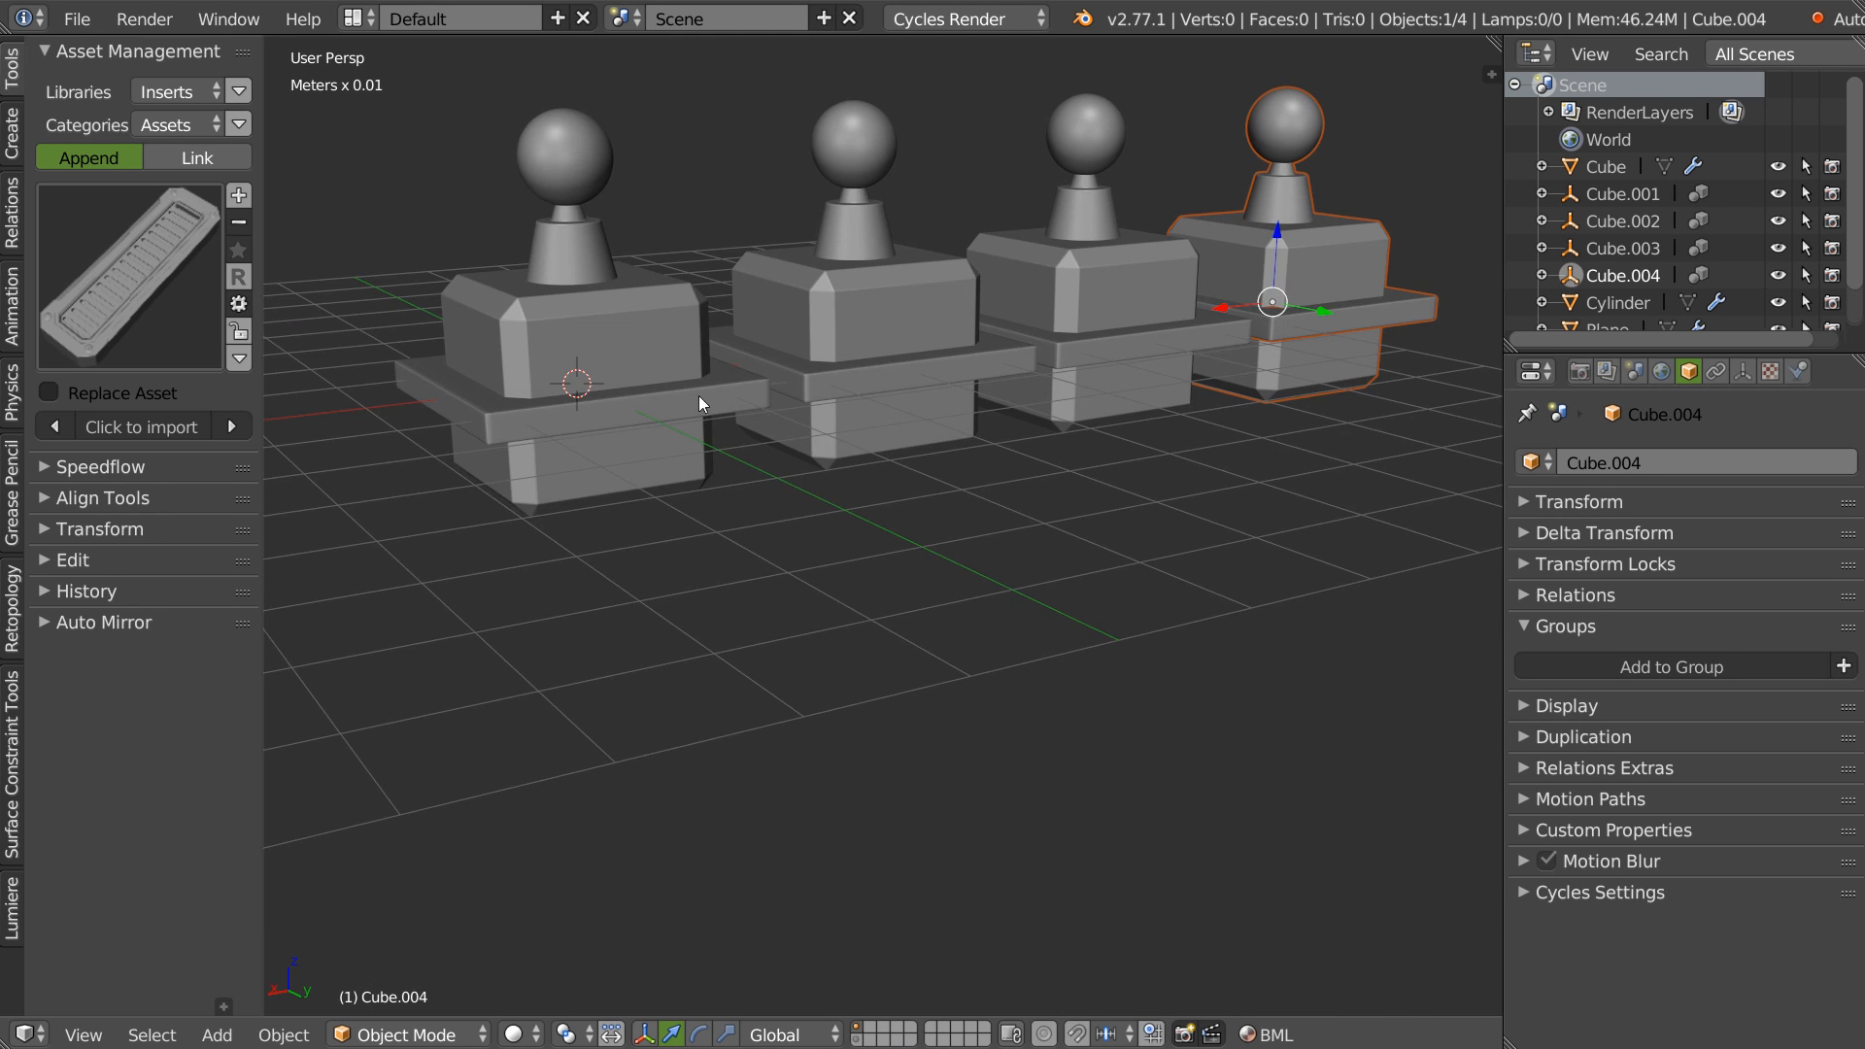
{"action": "middle_click_drag", "start_coordinate": [638, 429], "coordinate": [579, 624], "text": "shift"}
{"action": "scroll", "coordinate": [766, 513], "scroll_direction": "down", "scroll_amount": 3}
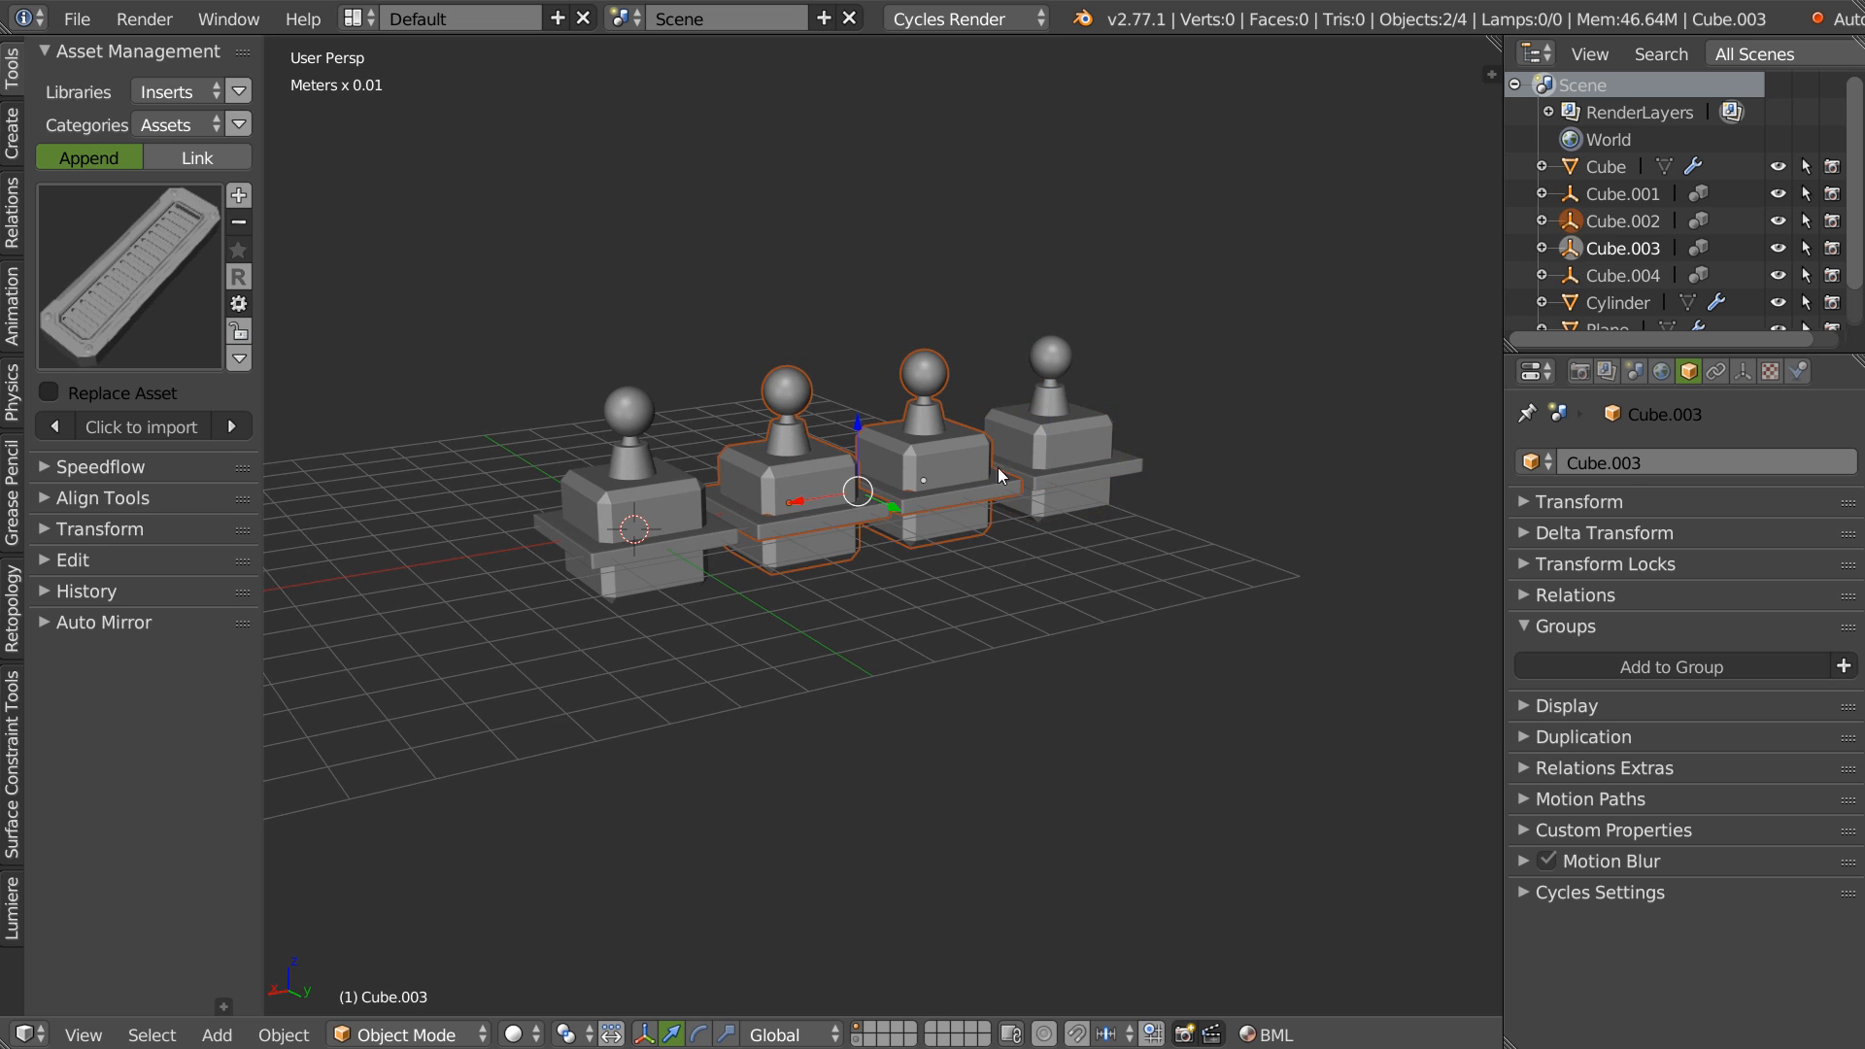
{"action": "middle_click_drag", "start_coordinate": [834, 534], "coordinate": [955, 486]}
{"action": "left_click_drag", "start_coordinate": [868, 495], "coordinate": [977, 478]}
{"action": "right_click_drag", "start_coordinate": [1054, 405], "coordinate": [881, 110]}
{"action": "right_click_drag", "start_coordinate": [1205, 340], "coordinate": [1318, 44]}
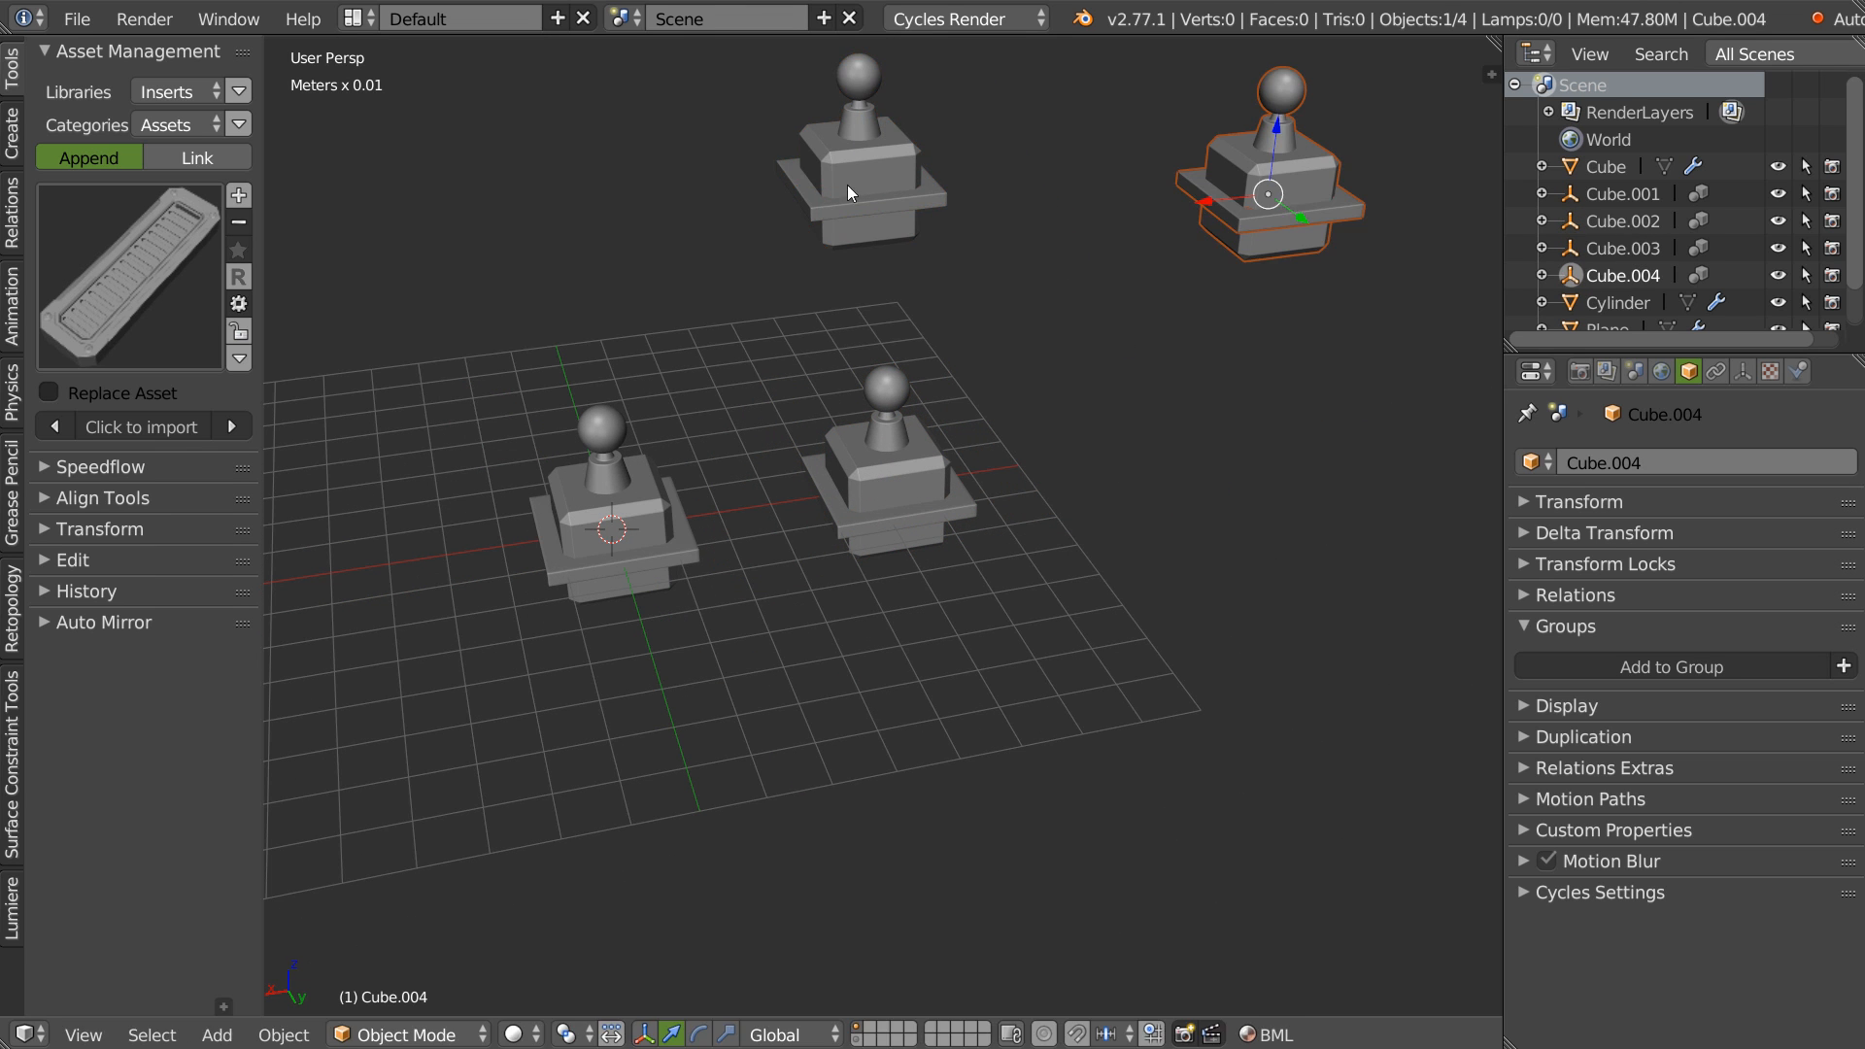
{"action": "right_click_drag", "start_coordinate": [855, 173], "coordinate": [645, 130]}
{"action": "middle_click_drag", "start_coordinate": [666, 170], "coordinate": [779, 280]}
On layer 11, select the source sphere and cylinder and lower them along Z into the cube.
{"action": "right_click", "coordinate": [821, 526]}
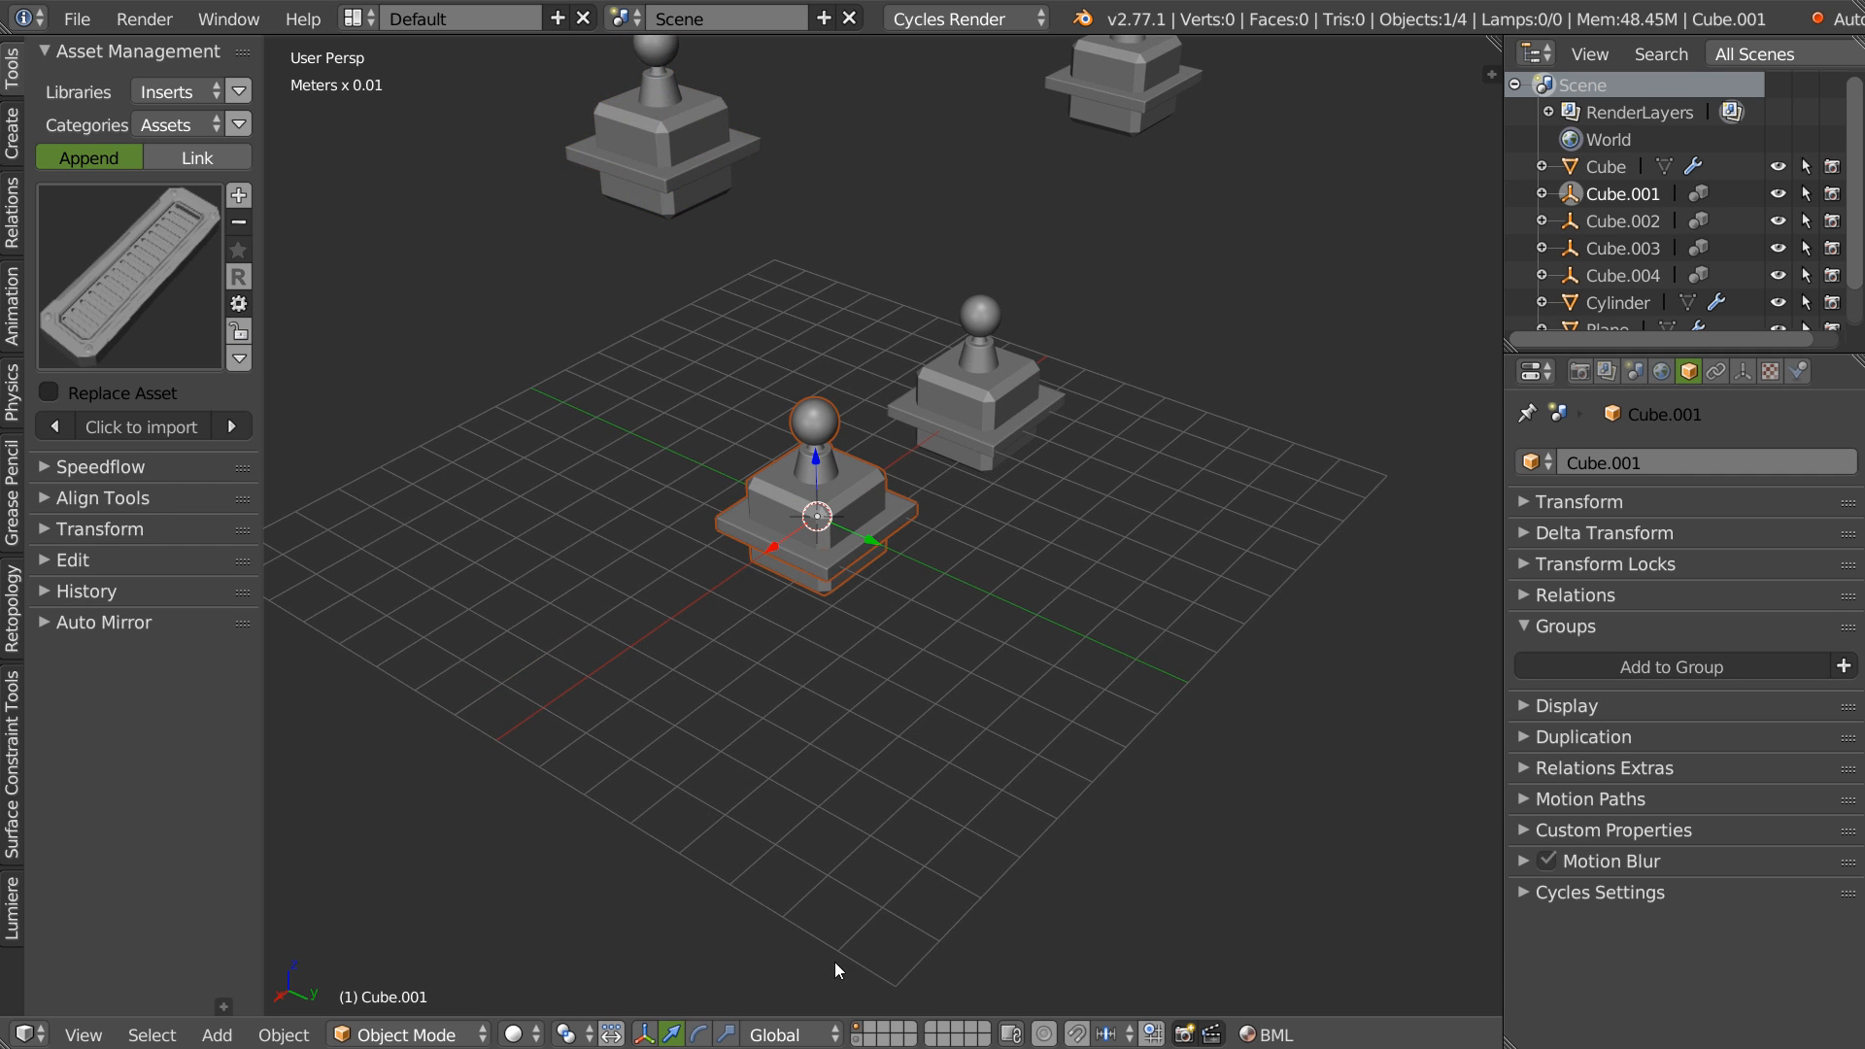
{"action": "left_click", "coordinate": [857, 1042]}
{"action": "middle_click_drag", "start_coordinate": [845, 459], "coordinate": [734, 408]}
{"action": "scroll", "coordinate": [735, 408], "scroll_direction": "up", "scroll_amount": 2}
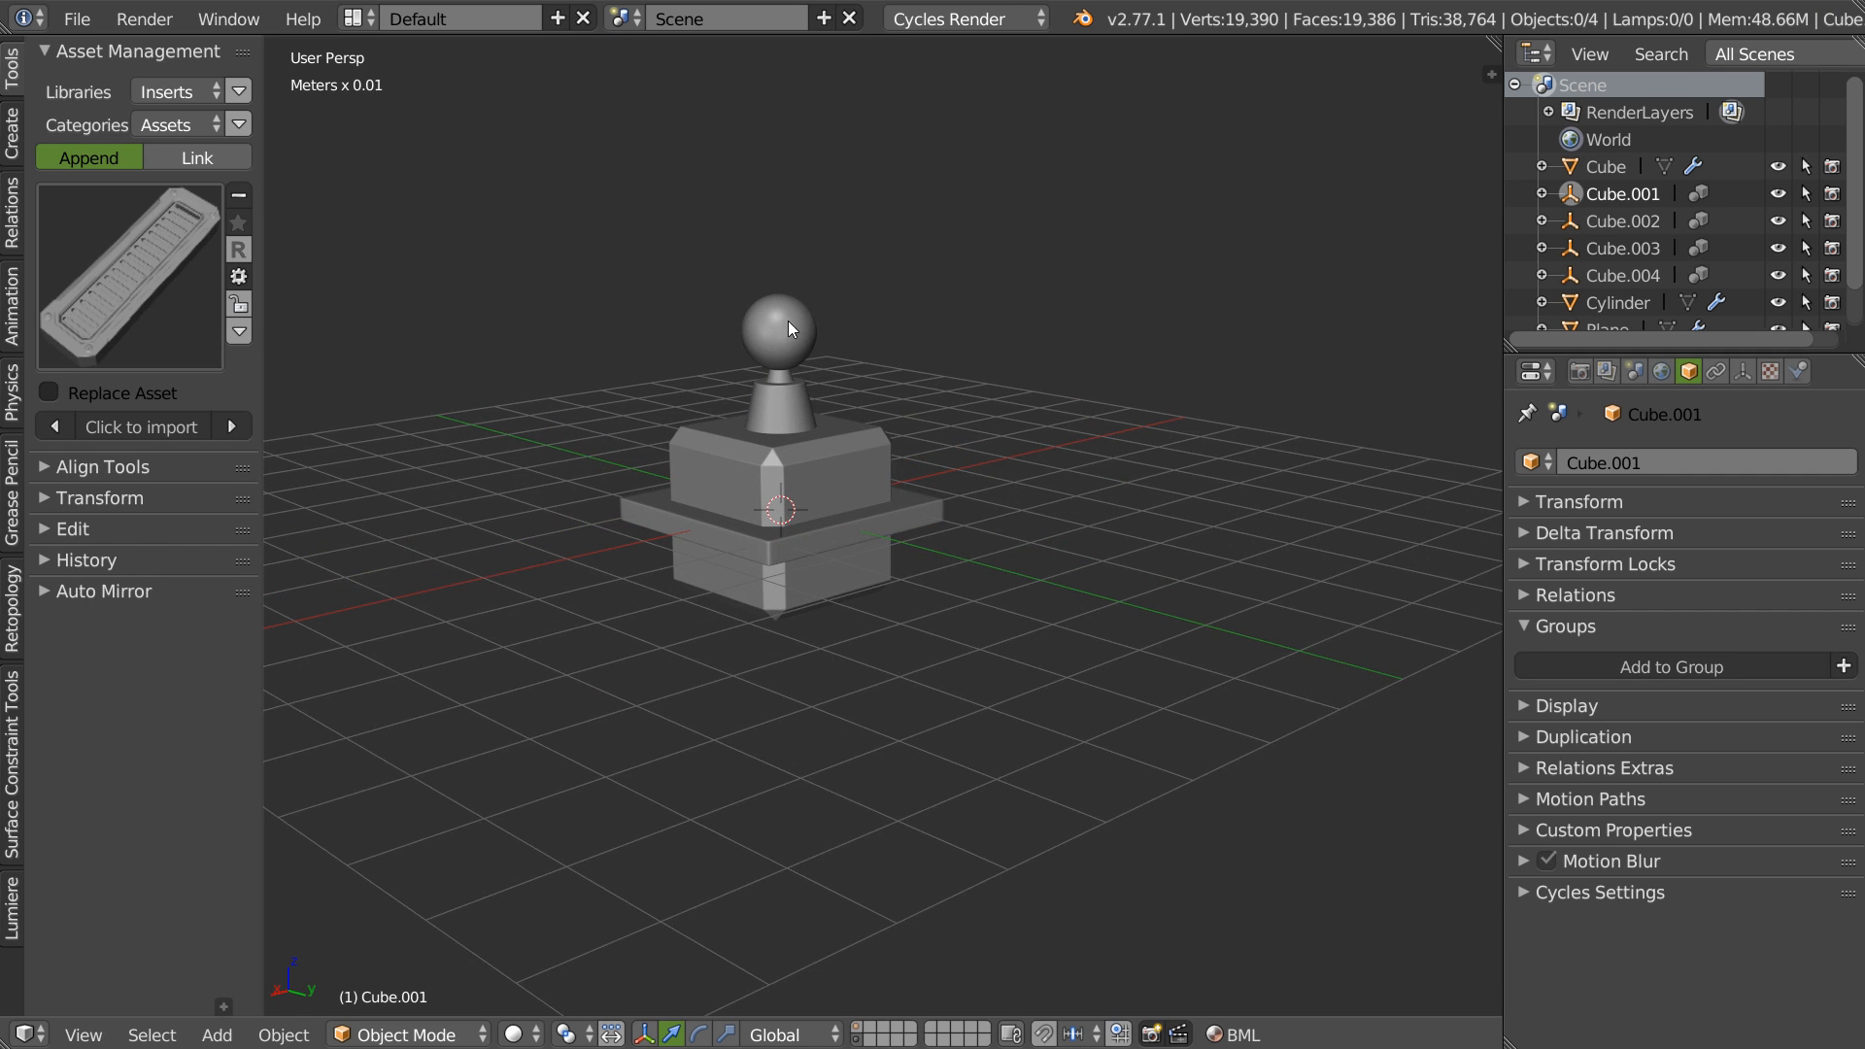
{"action": "right_click", "coordinate": [790, 306]}
{"action": "scroll", "coordinate": [720, 436], "scroll_direction": "up", "scroll_amount": 4}
{"action": "left_click_drag", "start_coordinate": [837, 286], "coordinate": [837, 345]}
{"action": "middle_click_drag", "start_coordinate": [1038, 364], "coordinate": [1038, 564], "text": "ctrl"}
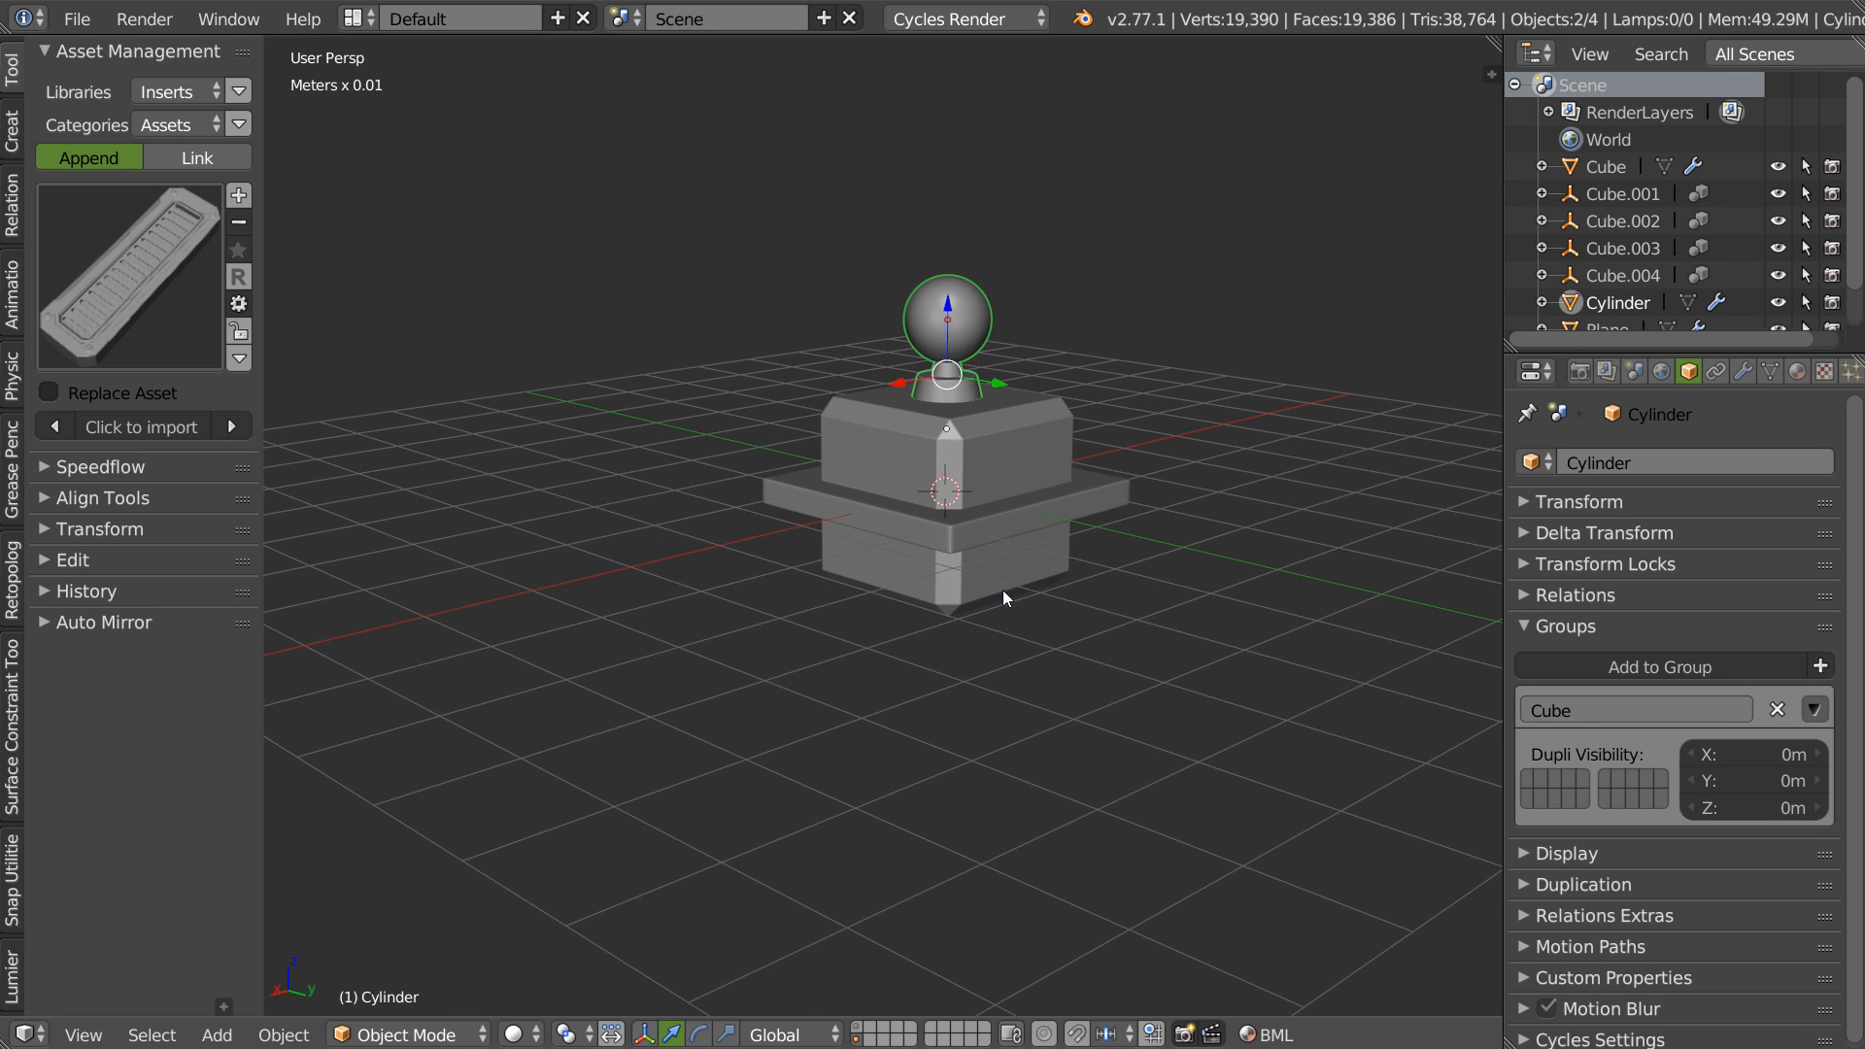
Show layer 1 and select the group instances one after another to inspect the change on every copy.
{"action": "left_click", "coordinate": [857, 1031]}
{"action": "scroll", "coordinate": [1128, 376], "scroll_direction": "down", "scroll_amount": 4}
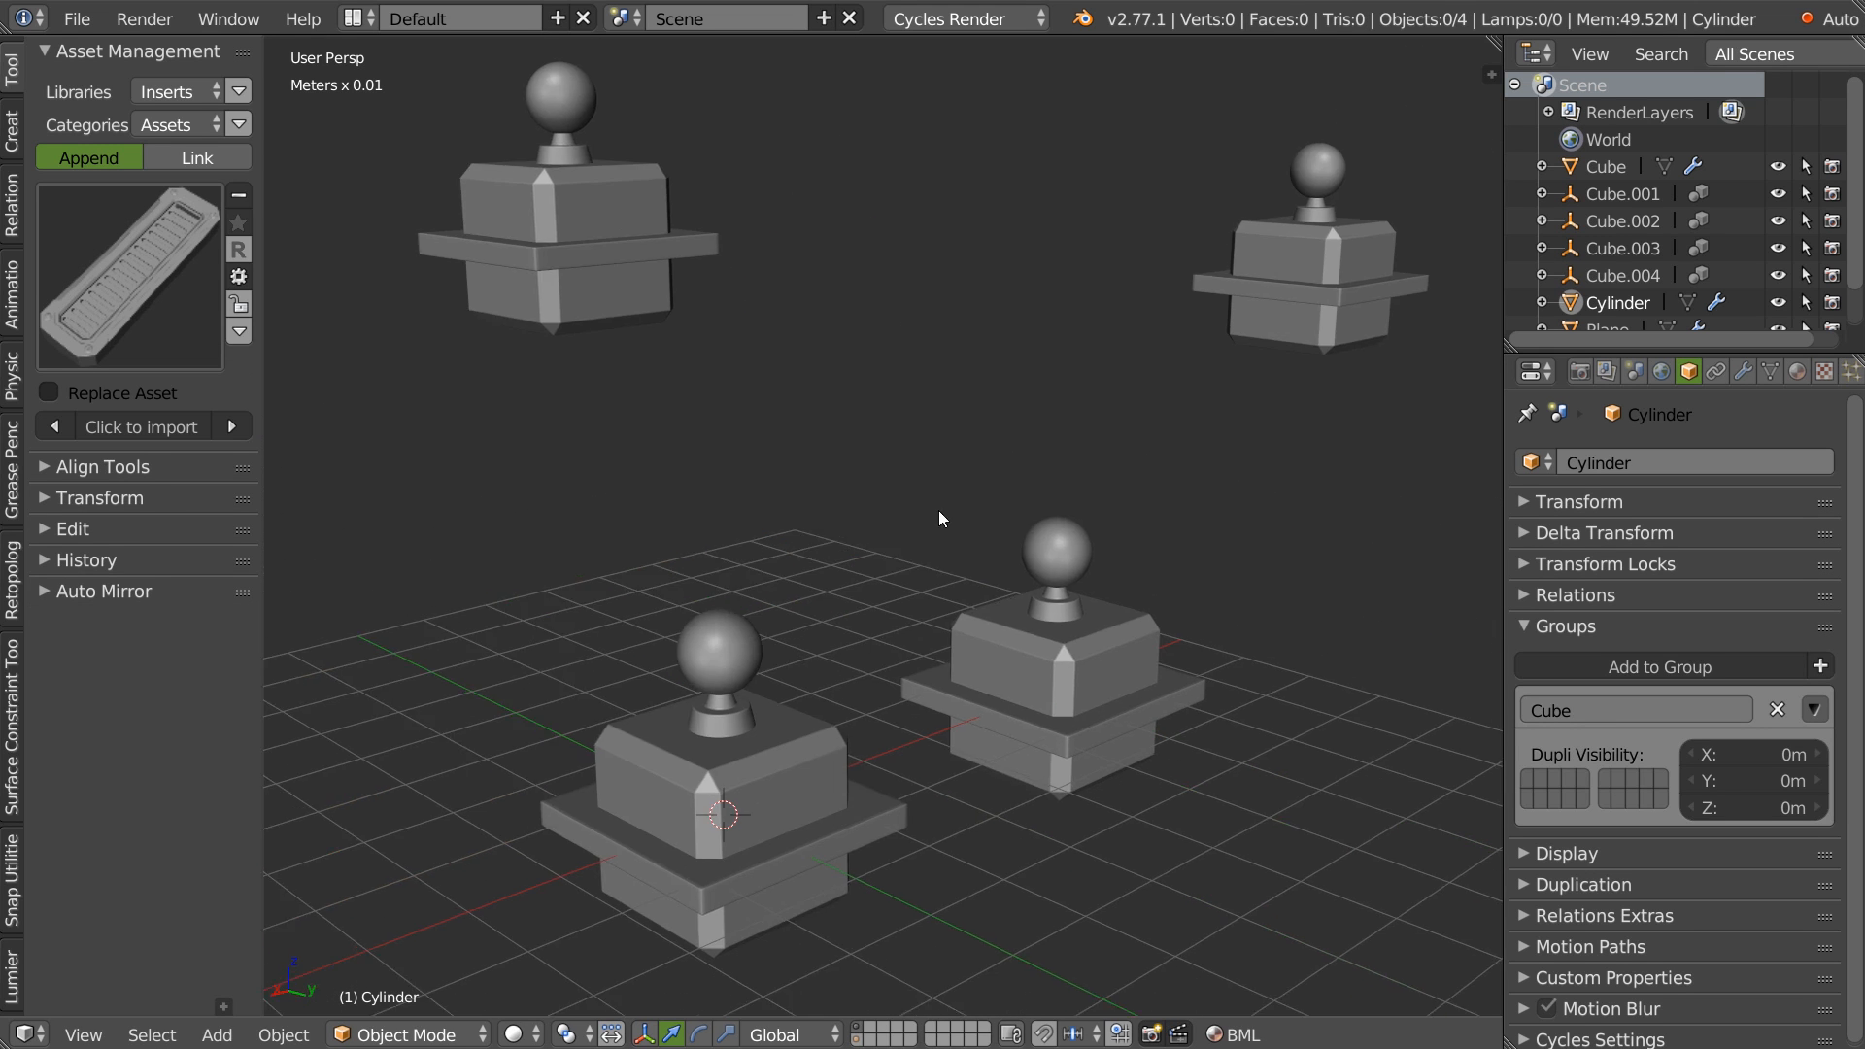
{"action": "middle_click_drag", "start_coordinate": [1251, 391], "coordinate": [853, 519]}
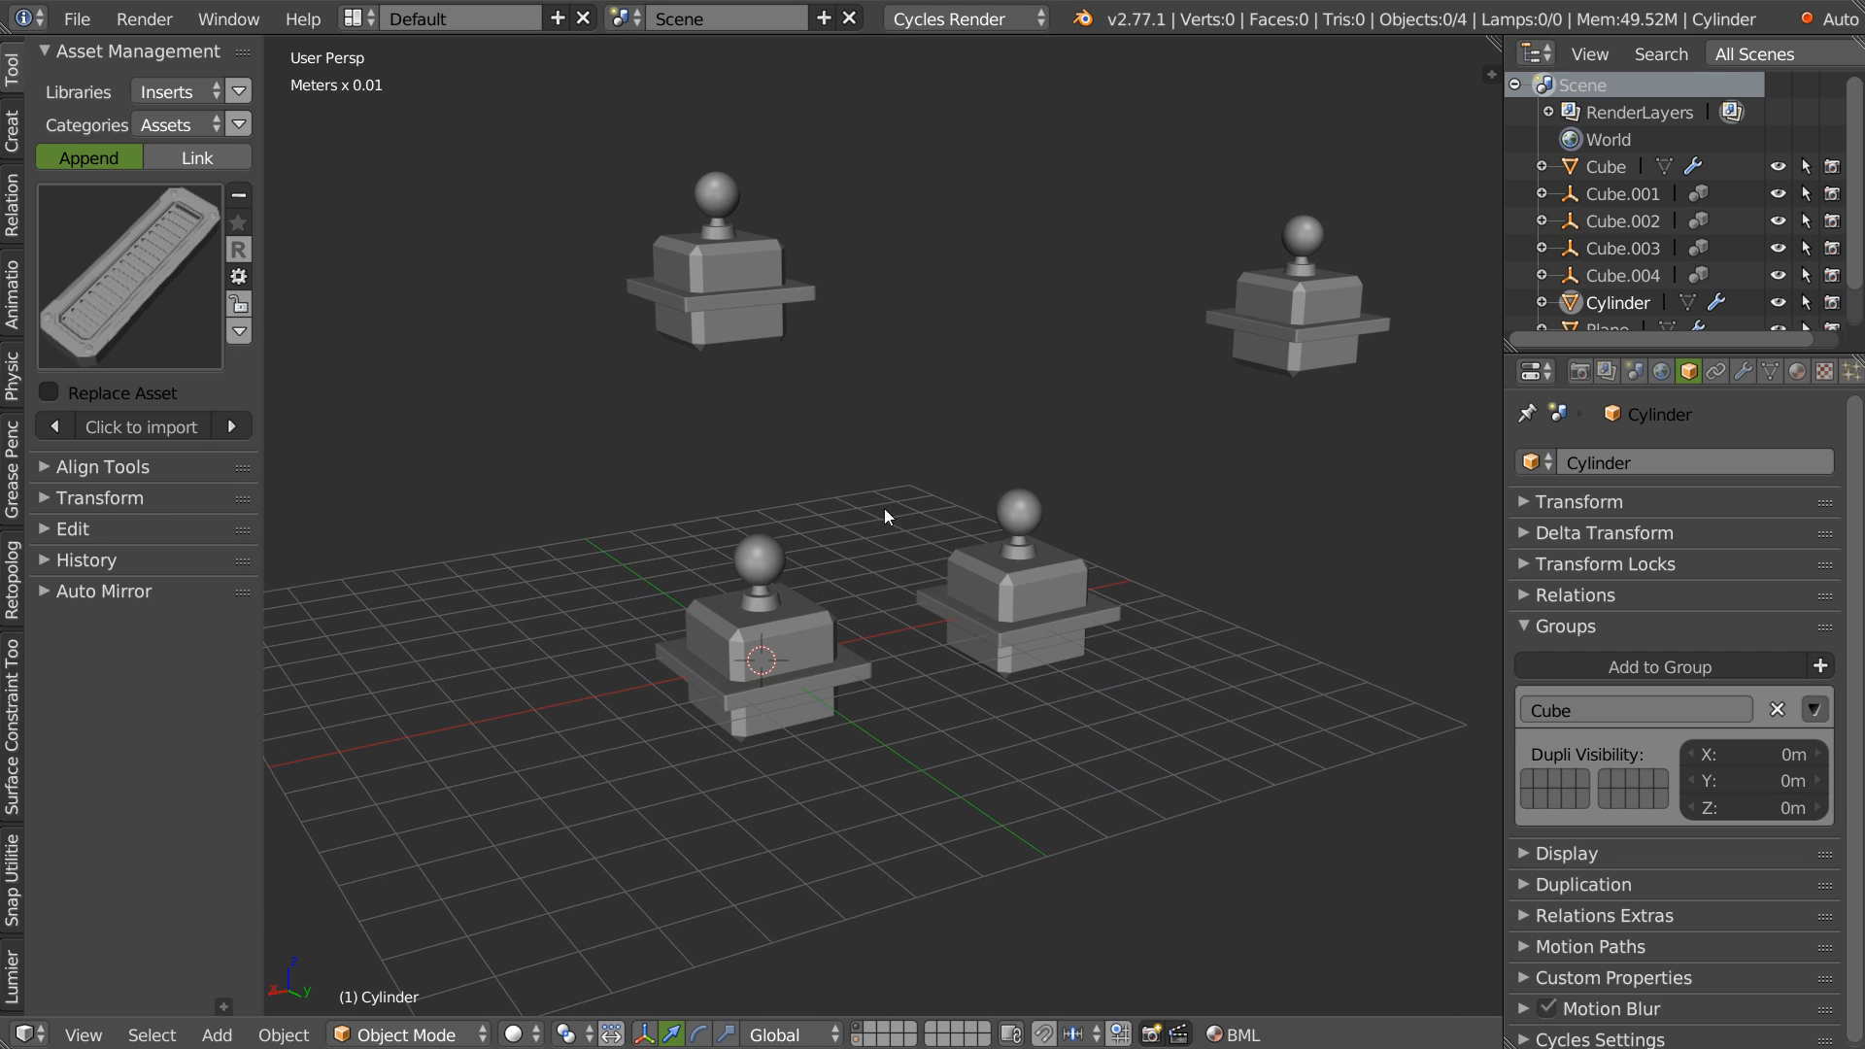
{"action": "right_click", "coordinate": [1031, 576]}
{"action": "right_click", "coordinate": [756, 316]}
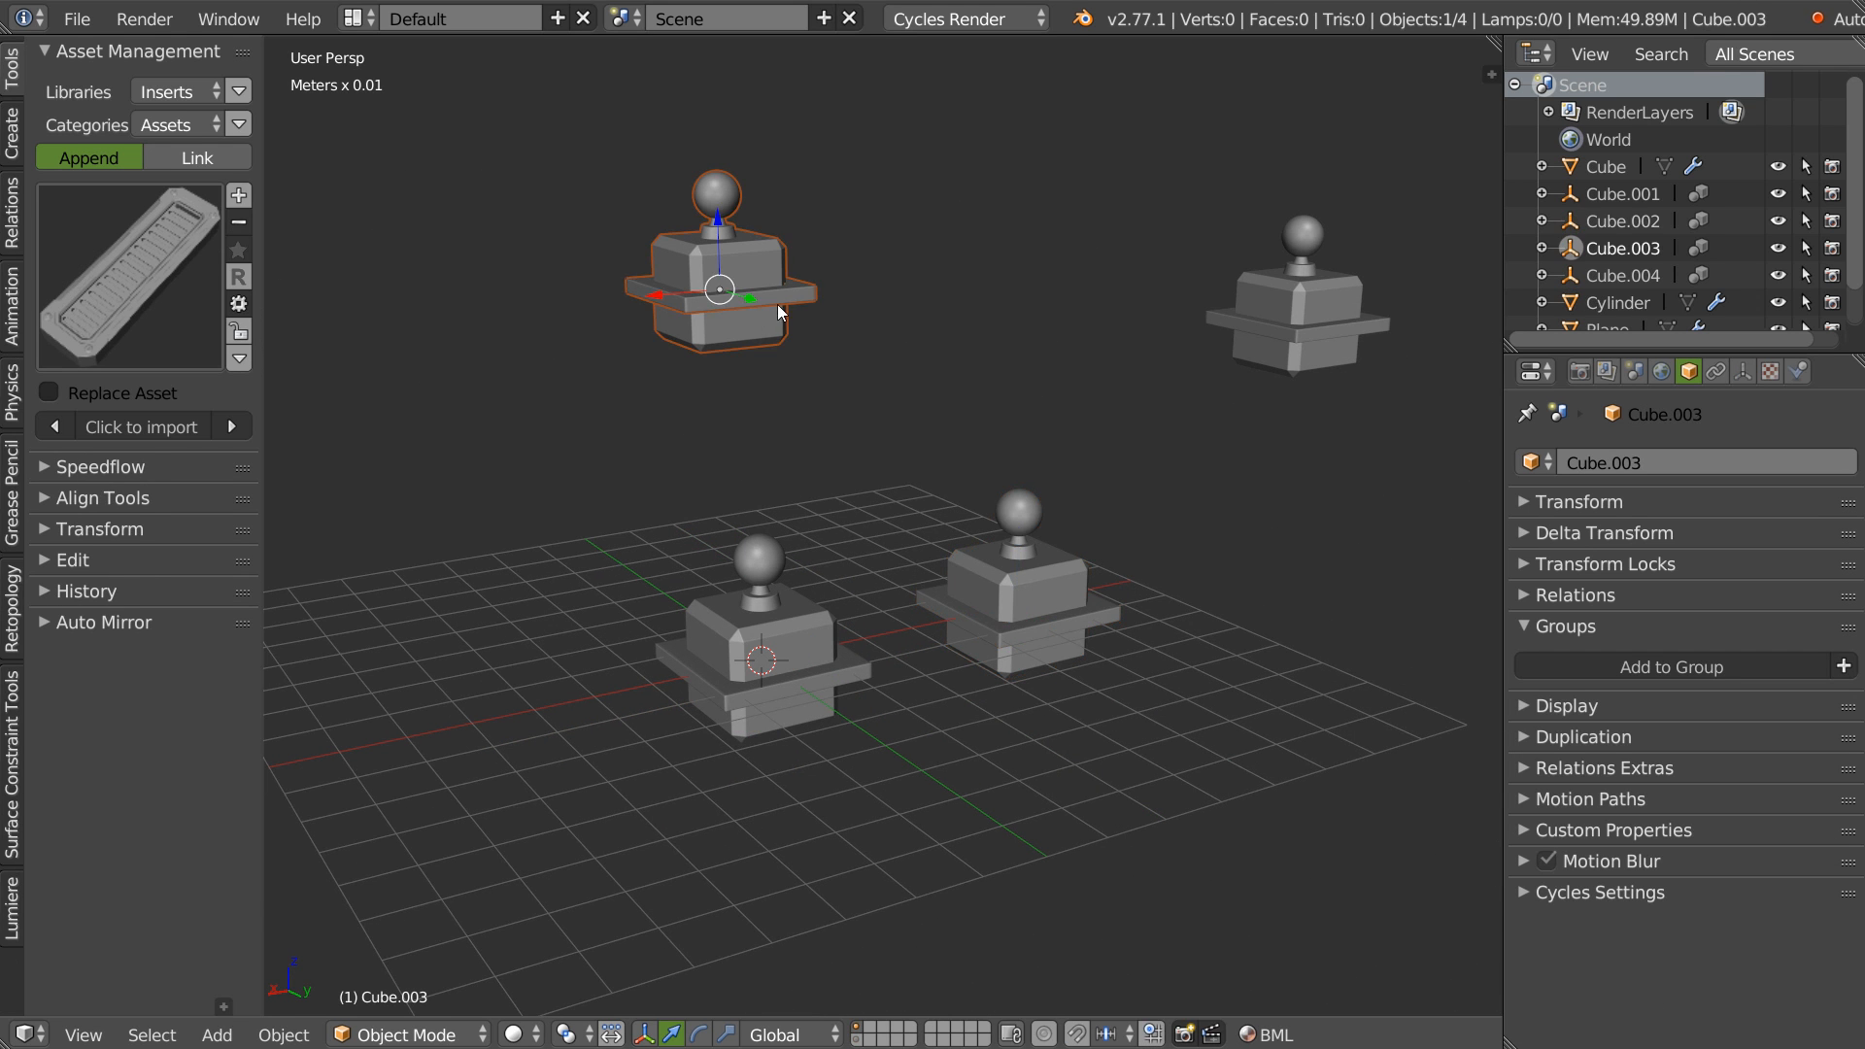
{"action": "right_click", "coordinate": [1281, 300]}
{"action": "right_click", "coordinate": [1024, 641]}
{"action": "right_click", "coordinate": [705, 312]}
{"action": "right_click", "coordinate": [764, 661]}
{"action": "middle_click_drag", "start_coordinate": [764, 661], "coordinate": [947, 495]}
Freely rotate the raised Cube.003 instance and scale it down.
{"action": "right_click", "coordinate": [864, 273]}
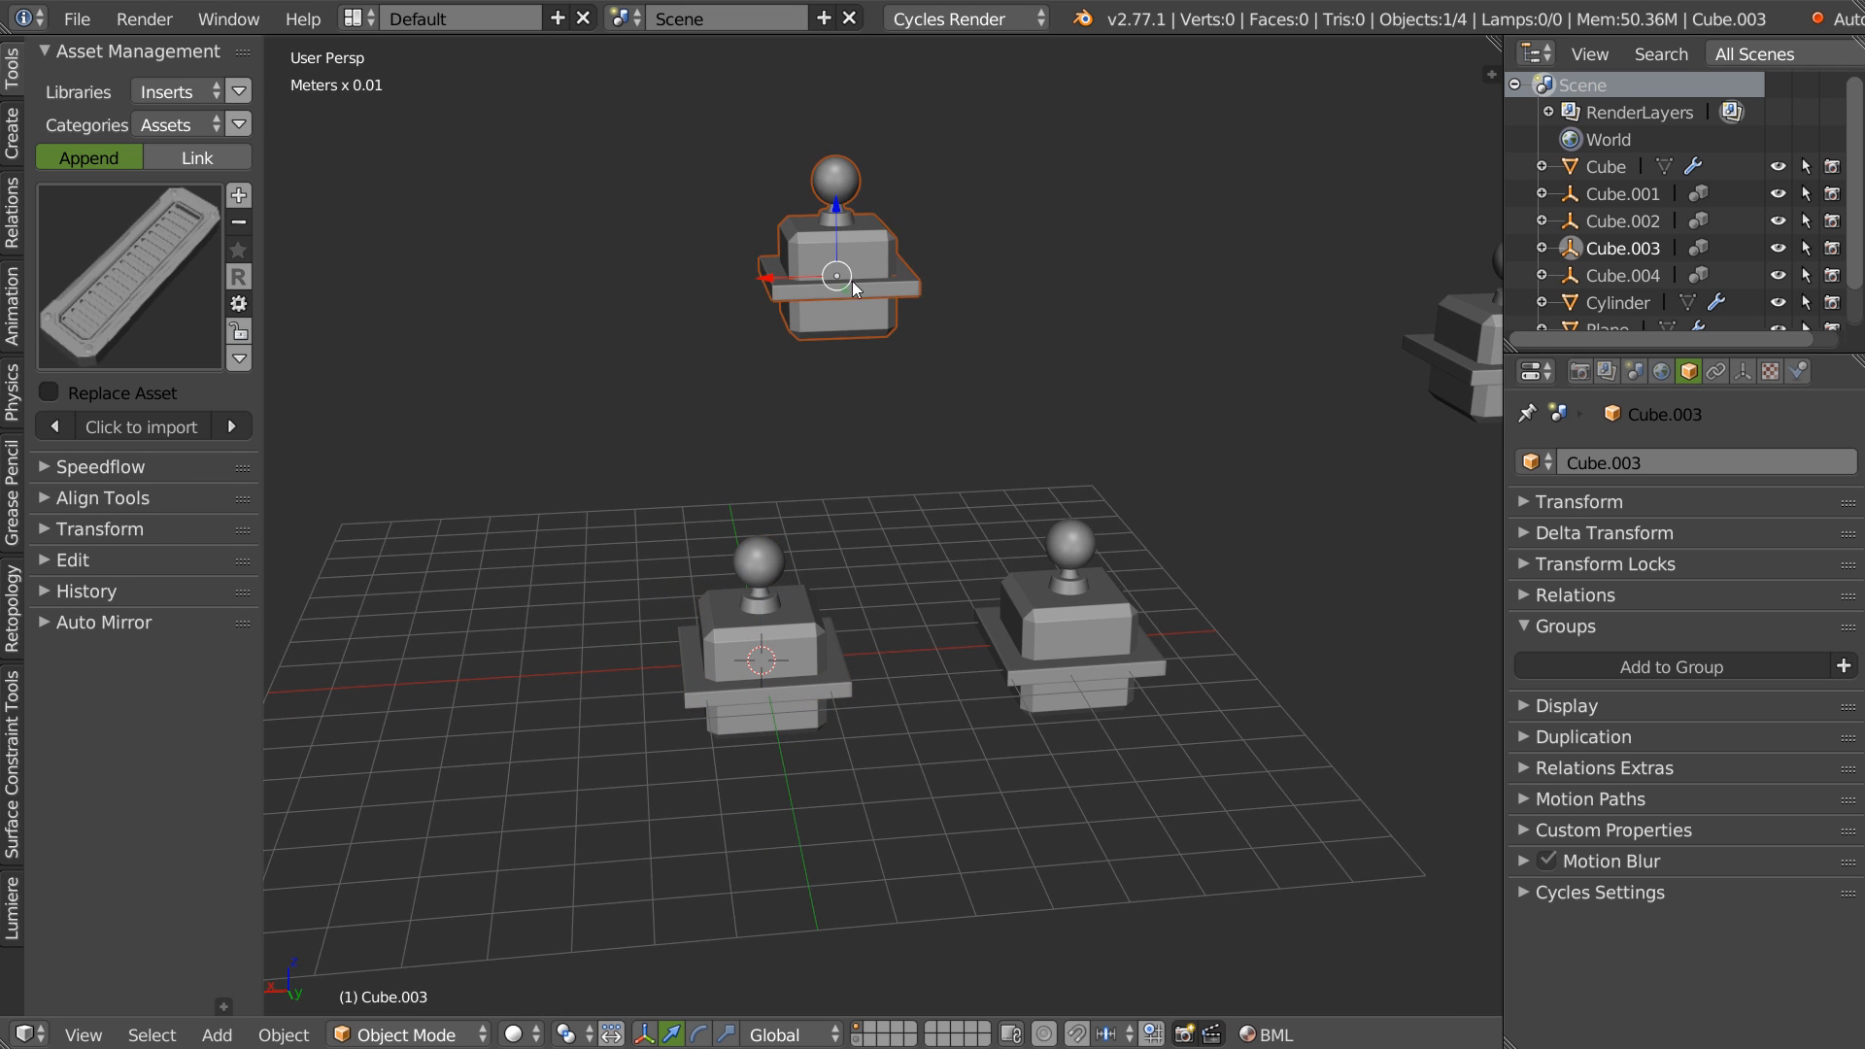
{"action": "key", "text": "r"}
{"action": "key", "text": "r"}
{"action": "left_click", "coordinate": [854, 347]}
{"action": "key", "text": "s"}
{"action": "left_click", "coordinate": [906, 374]}
Rotate the Cube.002 instance around the Z axis.
{"action": "right_click", "coordinate": [1062, 589]}
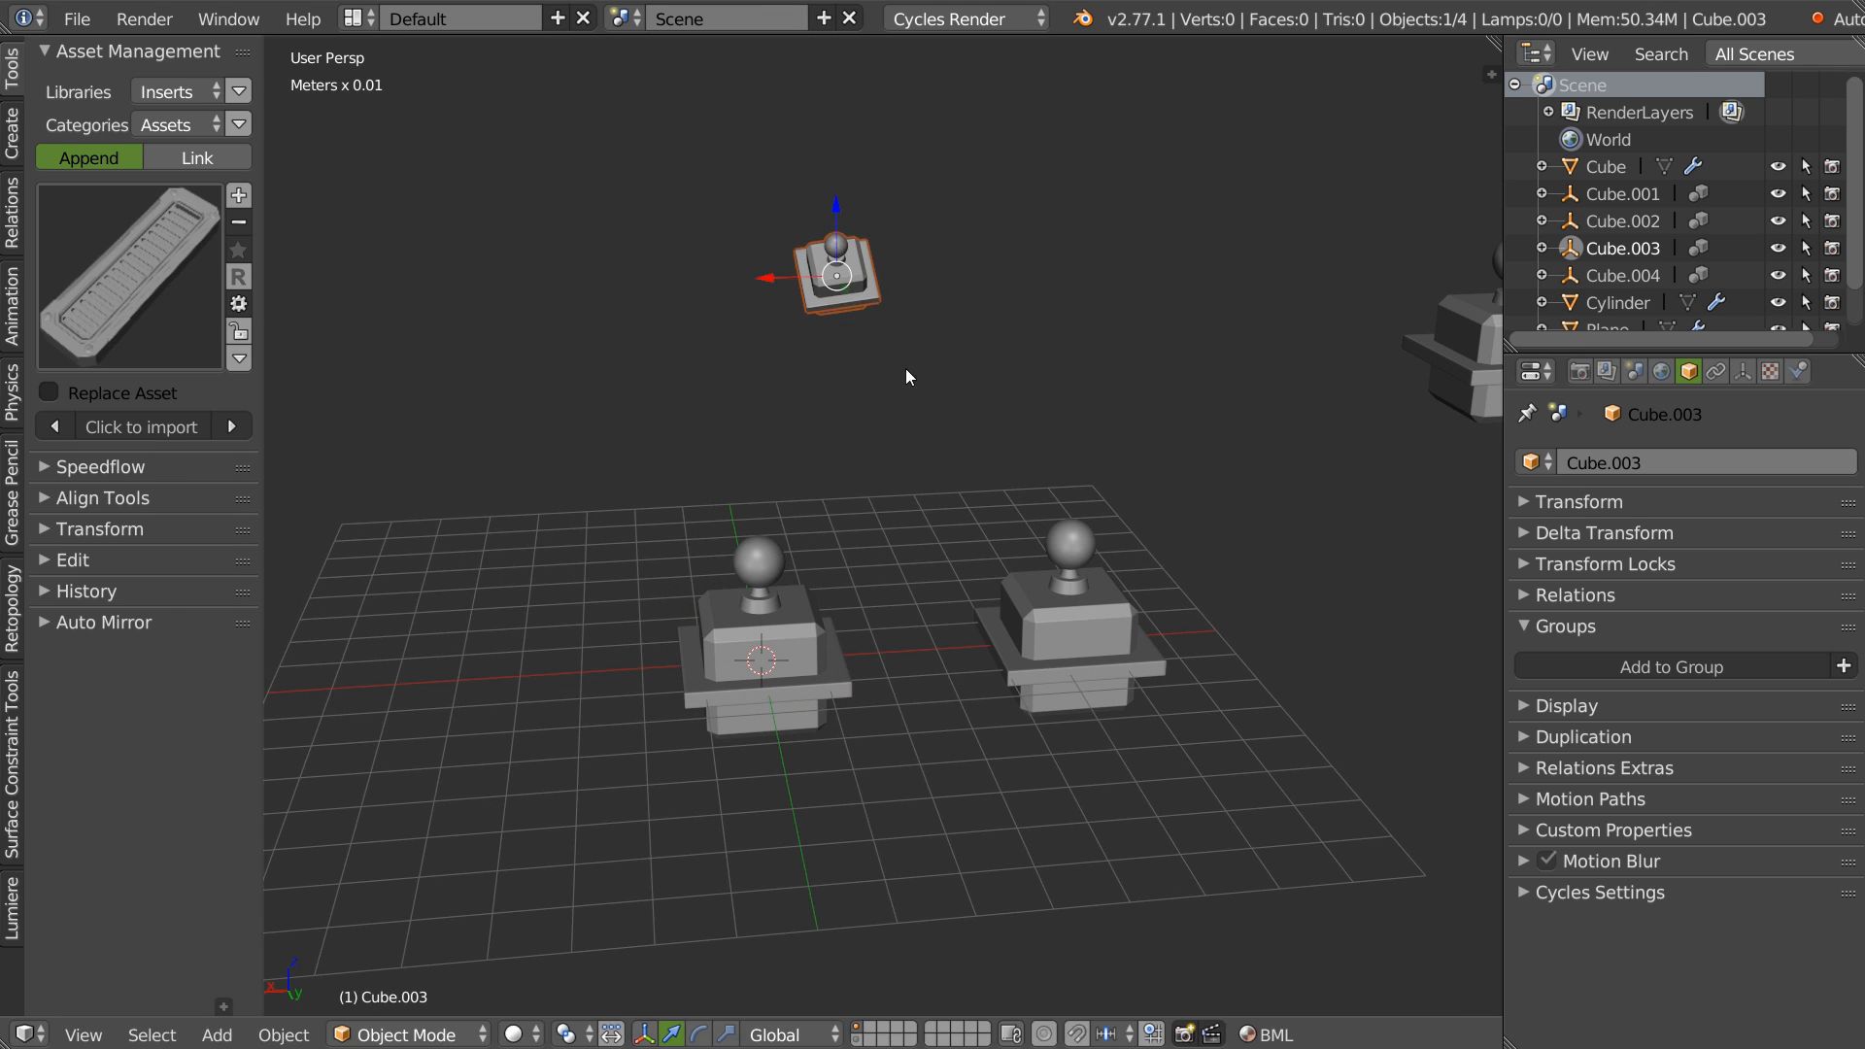
{"action": "key", "text": "r"}
{"action": "key", "text": "z"}
{"action": "left_click", "coordinate": [1133, 446]}
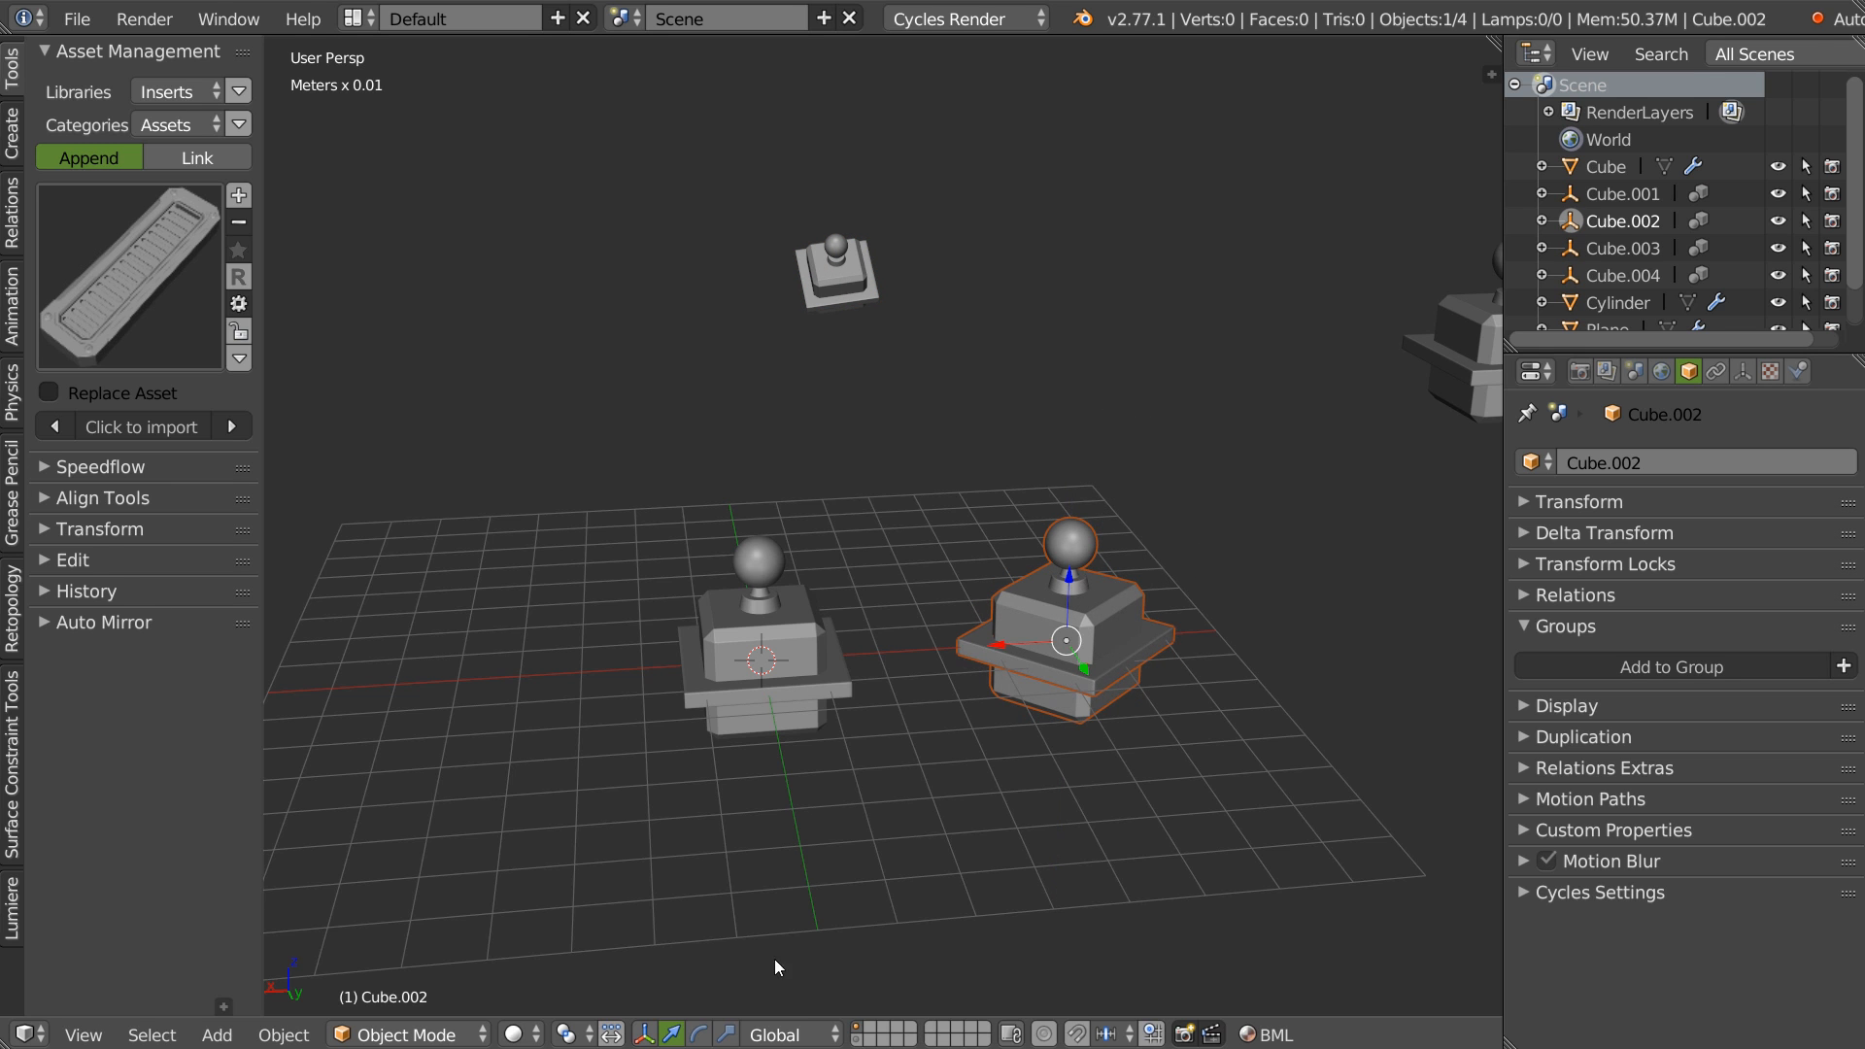
On layer 11, move the source sphere and cylinder up along Z, out of the cube.
{"action": "left_click", "coordinate": [859, 1039]}
{"action": "right_click", "coordinate": [761, 604]}
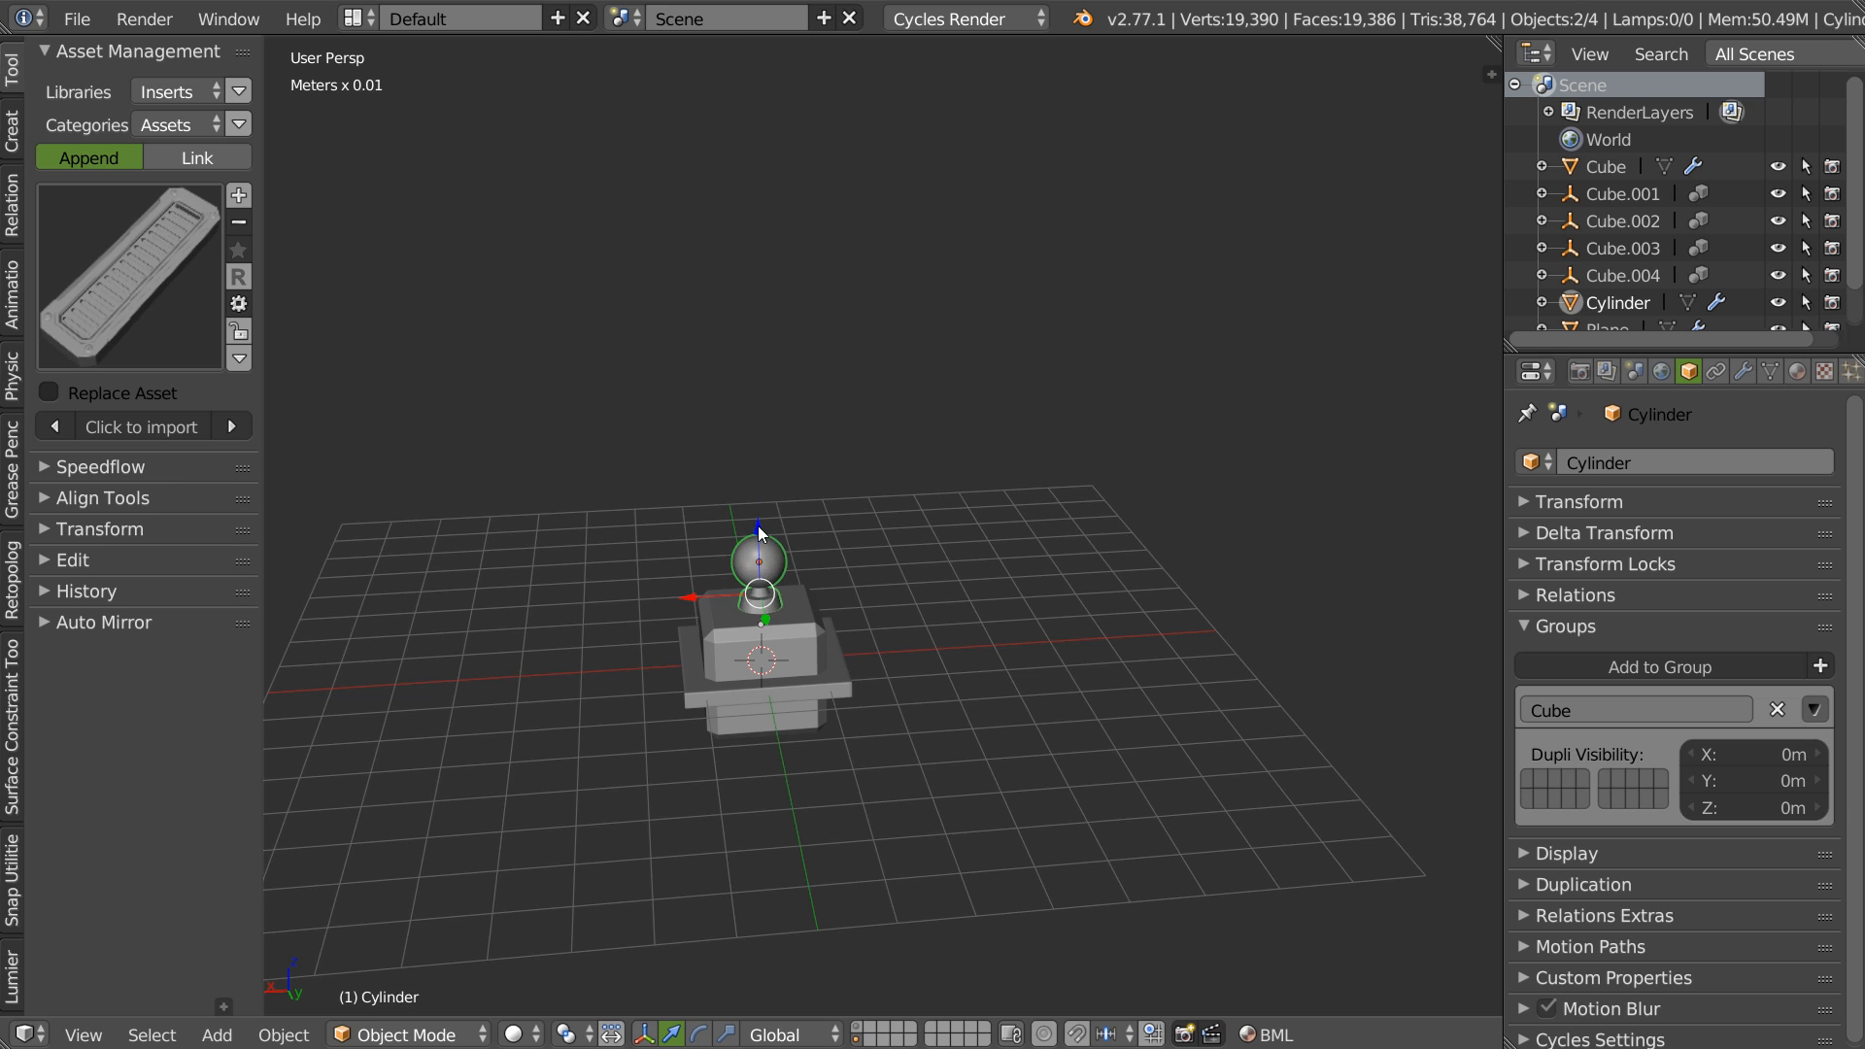
{"action": "key", "text": "g"}
{"action": "key", "text": "z"}
{"action": "left_click", "coordinate": [761, 467]}
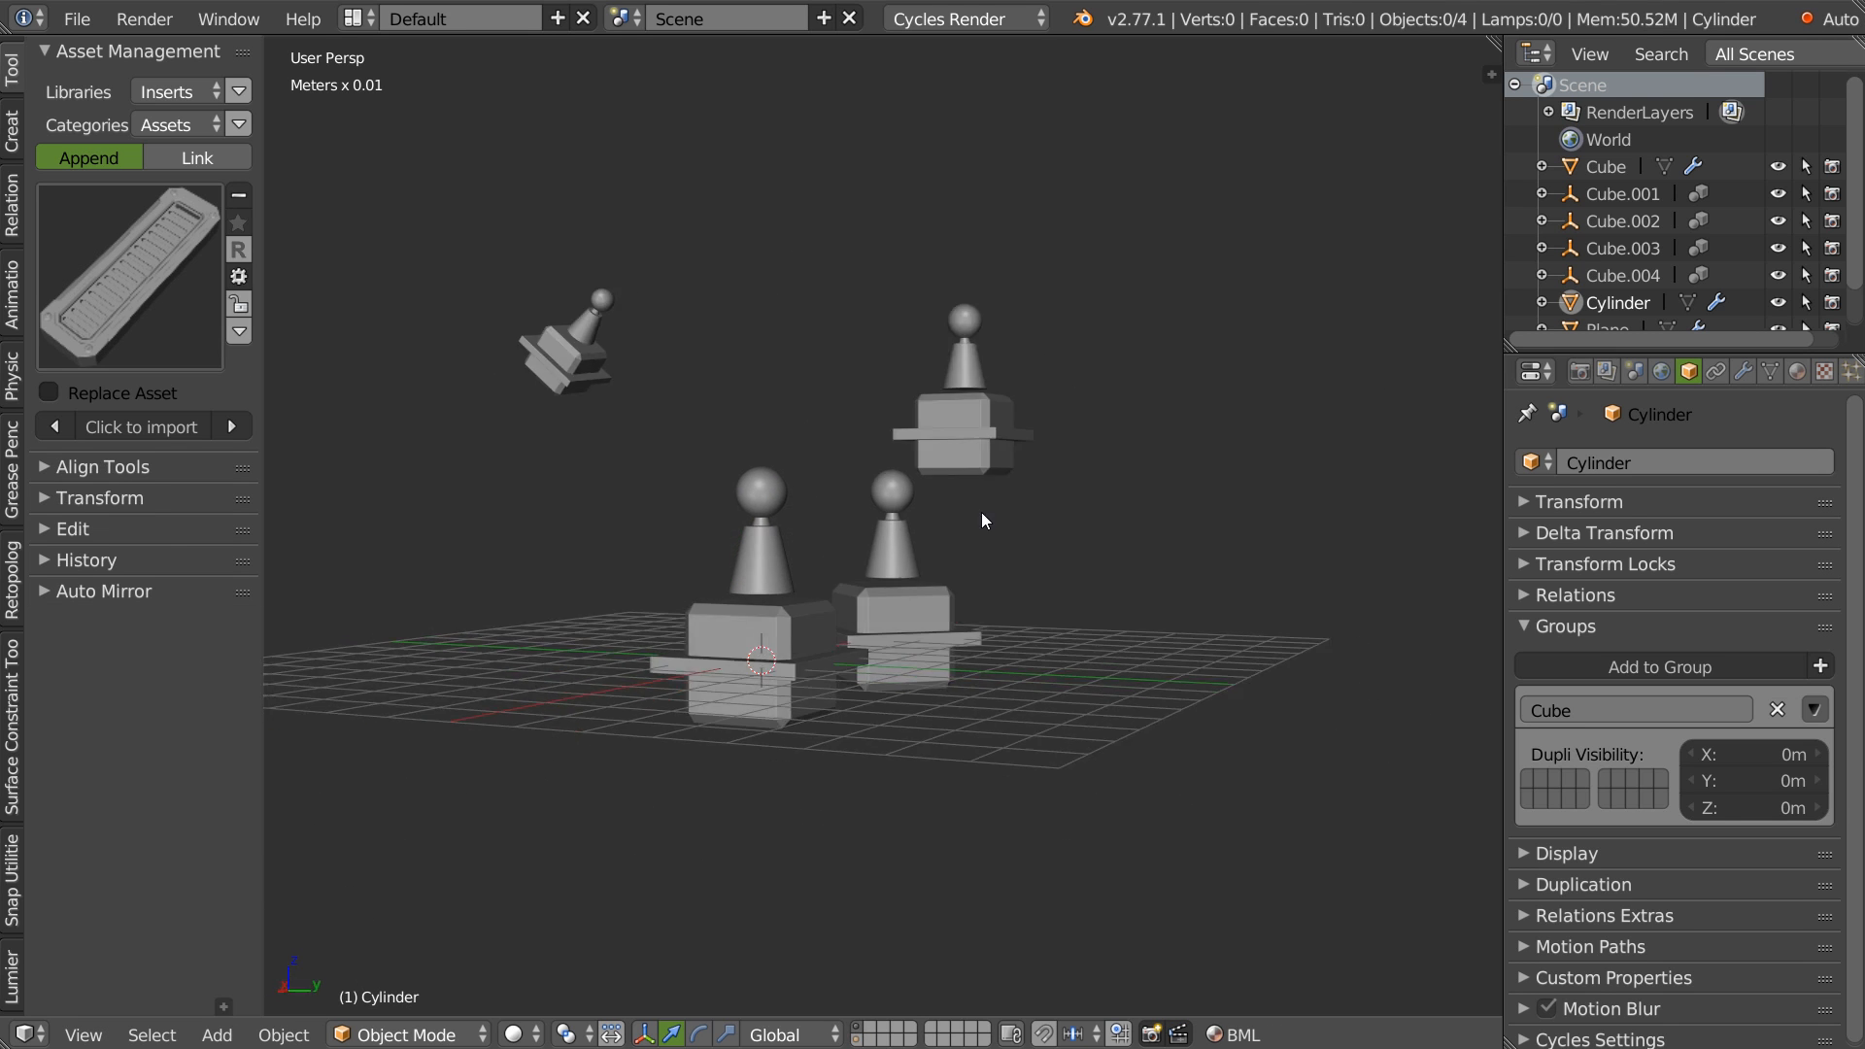
Select the Cube.002, Cube.003 and Cube.004 group instances and delete them, leaving only the instance at the origin.
{"action": "middle_click_drag", "start_coordinate": [913, 534], "coordinate": [767, 612]}
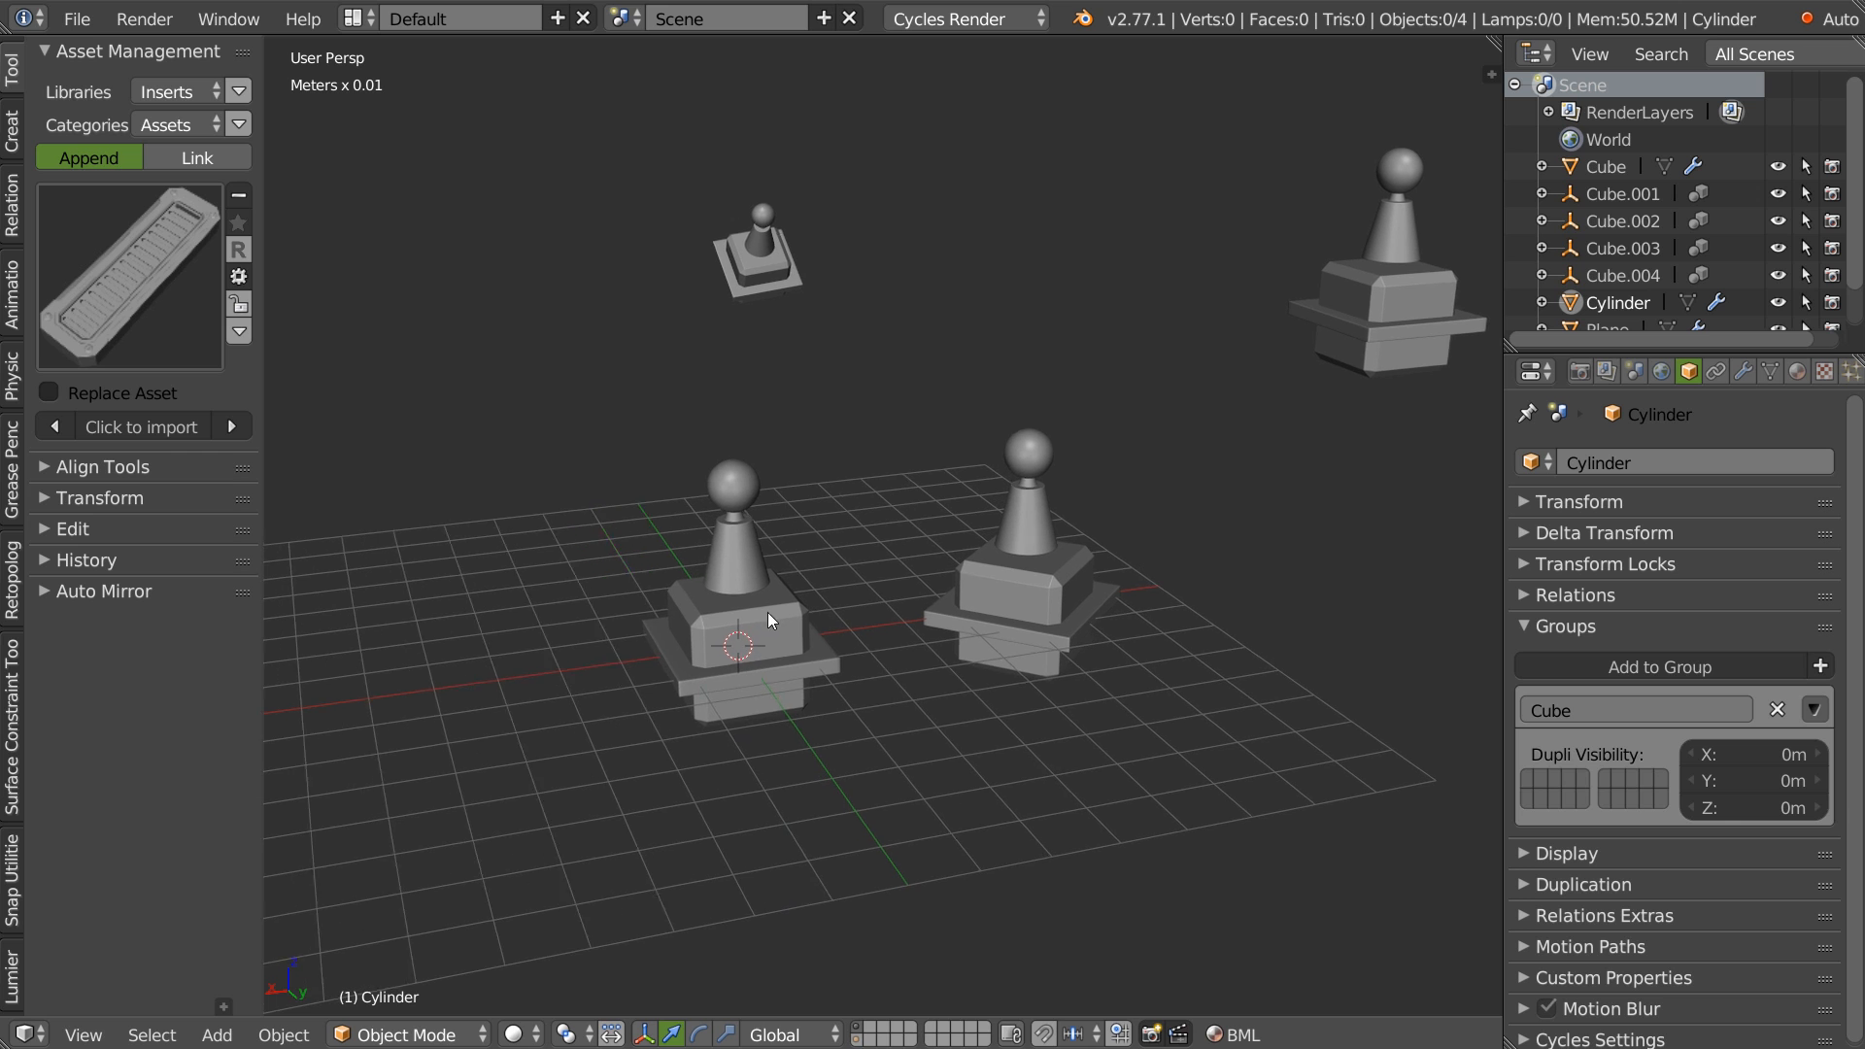
{"action": "middle_click_drag", "start_coordinate": [1034, 633], "coordinate": [1304, 365]}
{"action": "right_click", "coordinate": [1039, 626]}
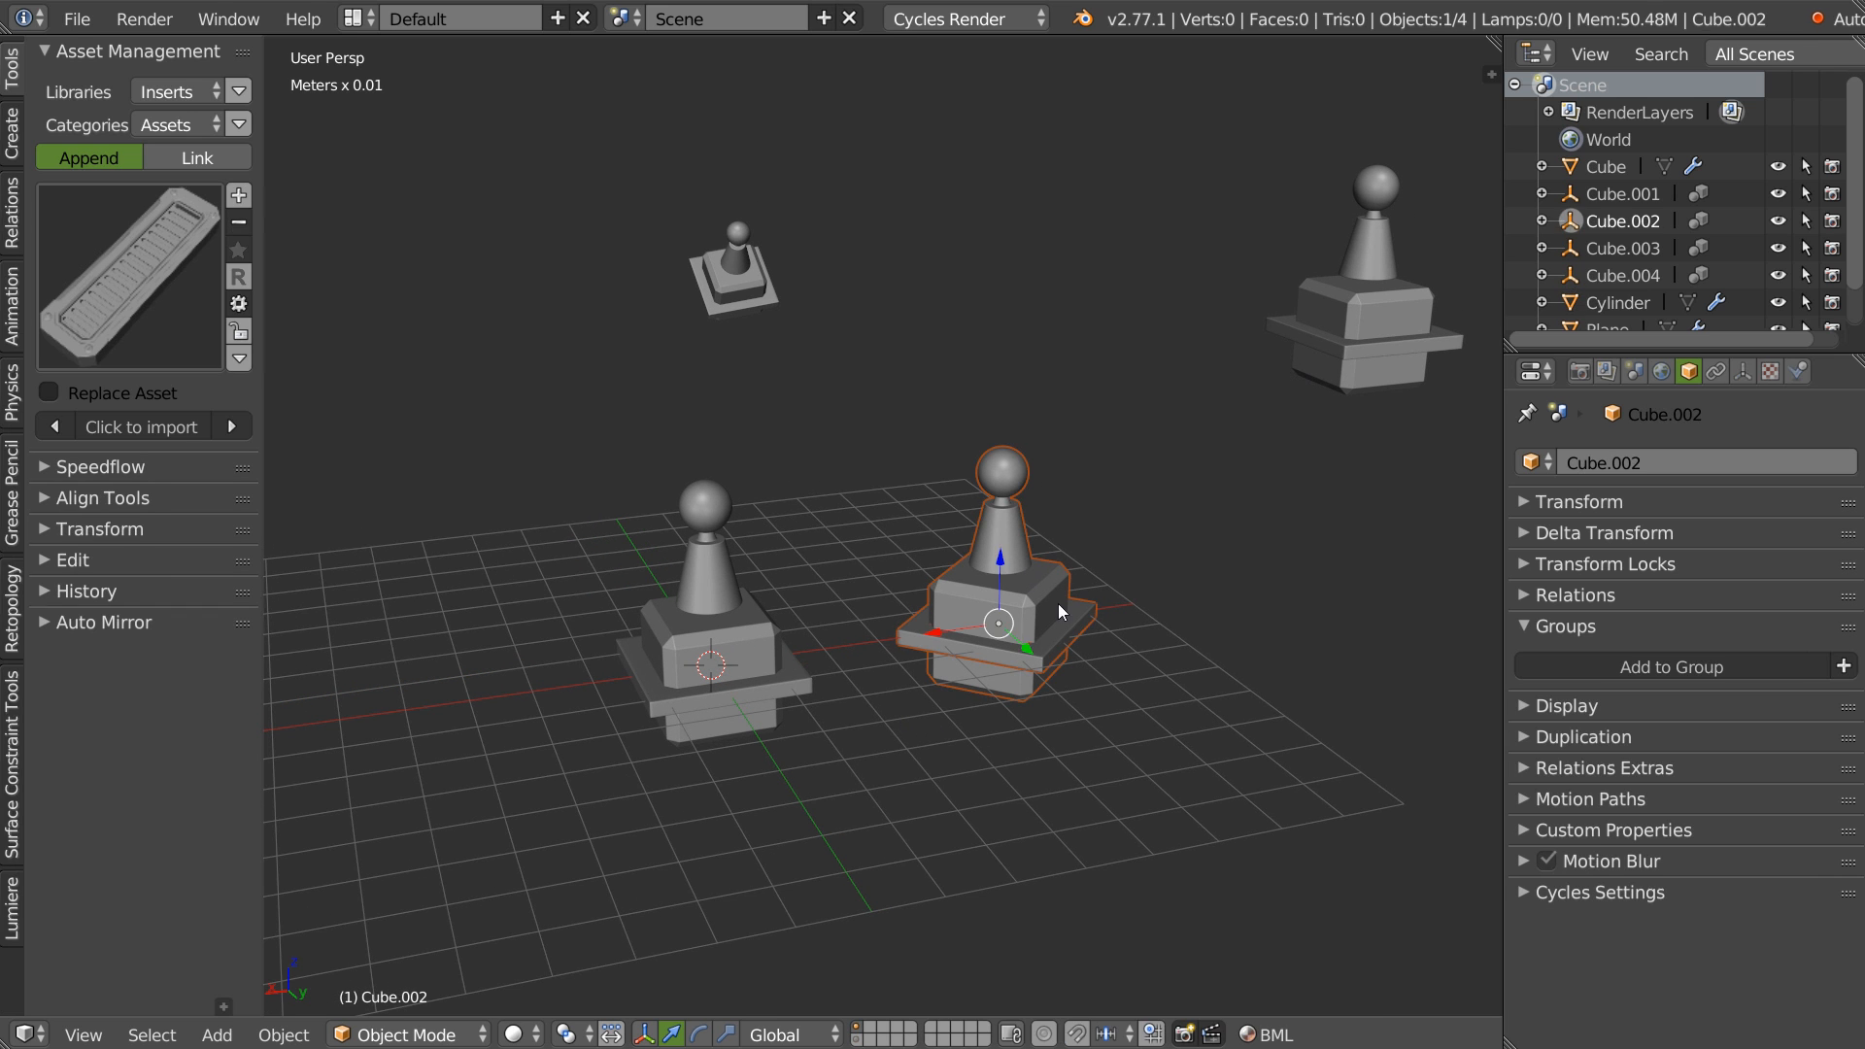
{"action": "right_click", "coordinate": [749, 253], "text": "shift"}
{"action": "right_click", "coordinate": [1347, 346], "text": "shift"}
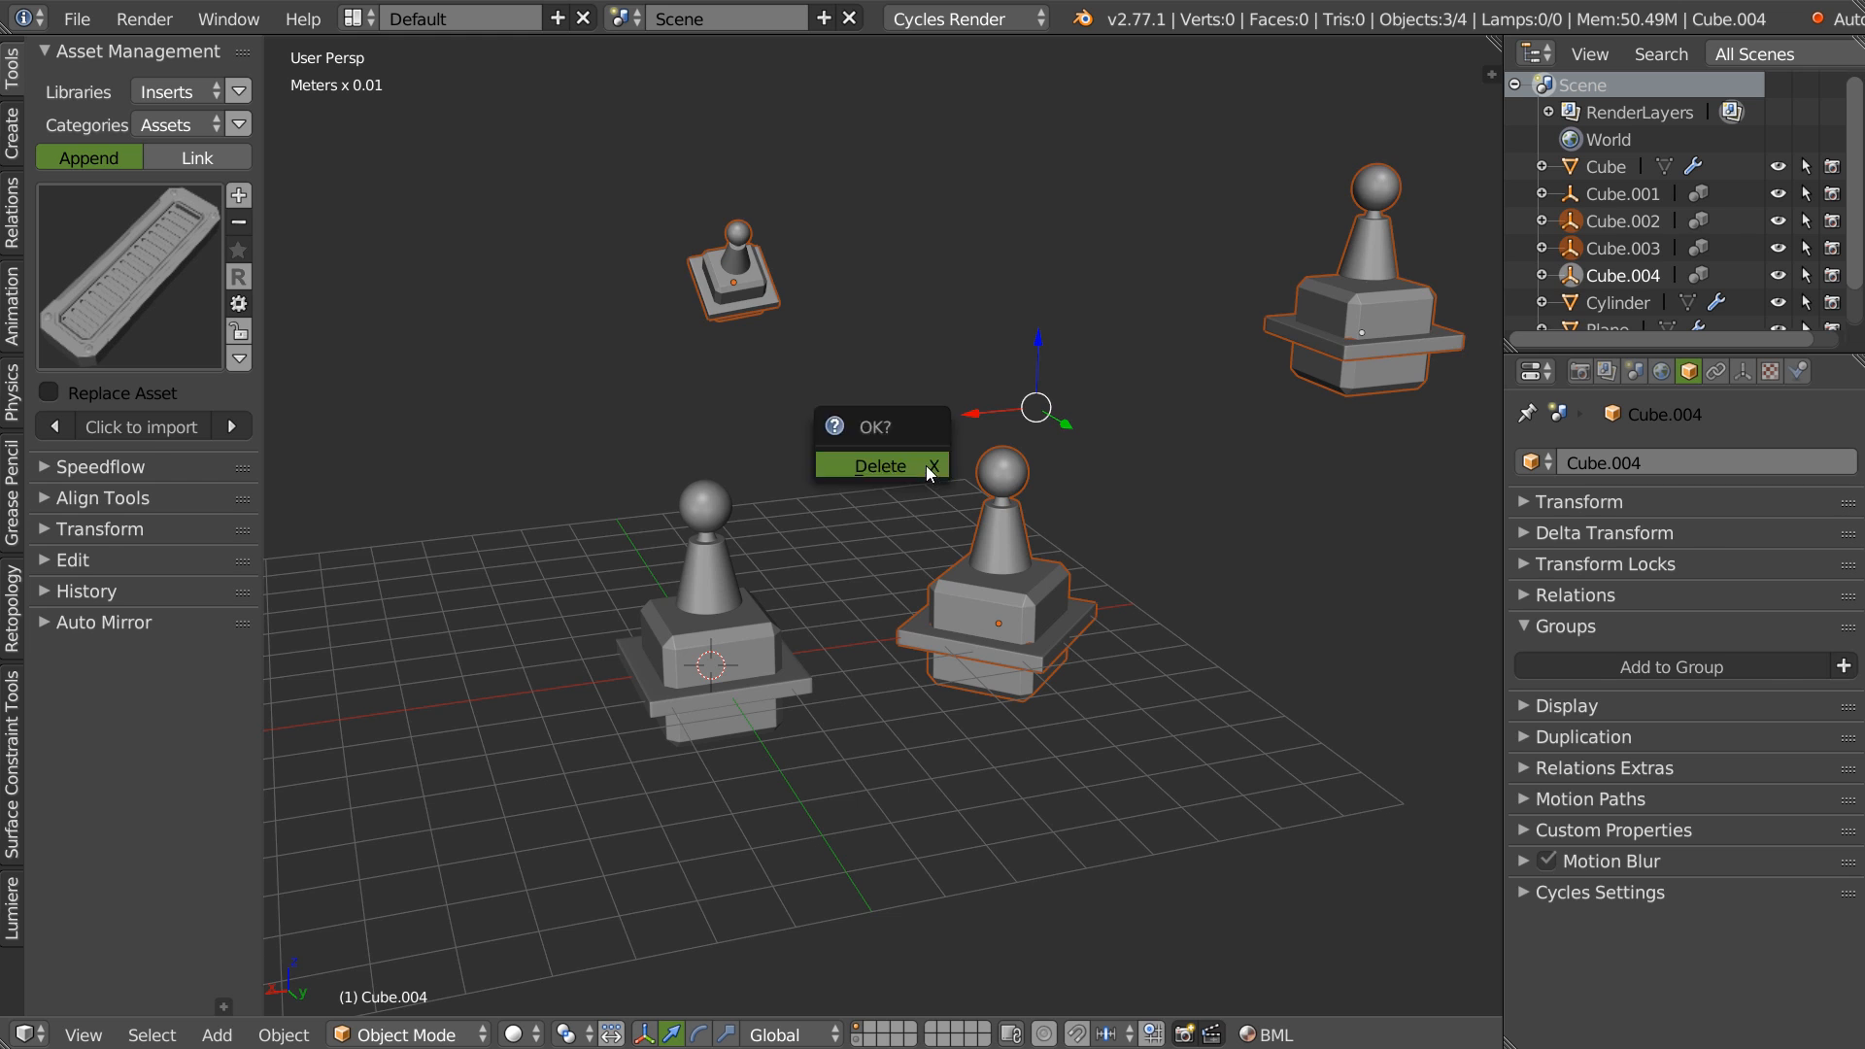
{"action": "key", "text": "x"}
Add a torus mesh at the origin and scale it up into a wide ring around the remaining instance.
{"action": "middle_click_drag", "start_coordinate": [726, 563], "coordinate": [868, 403], "text": "shift"}
{"action": "right_click", "coordinate": [871, 556]}
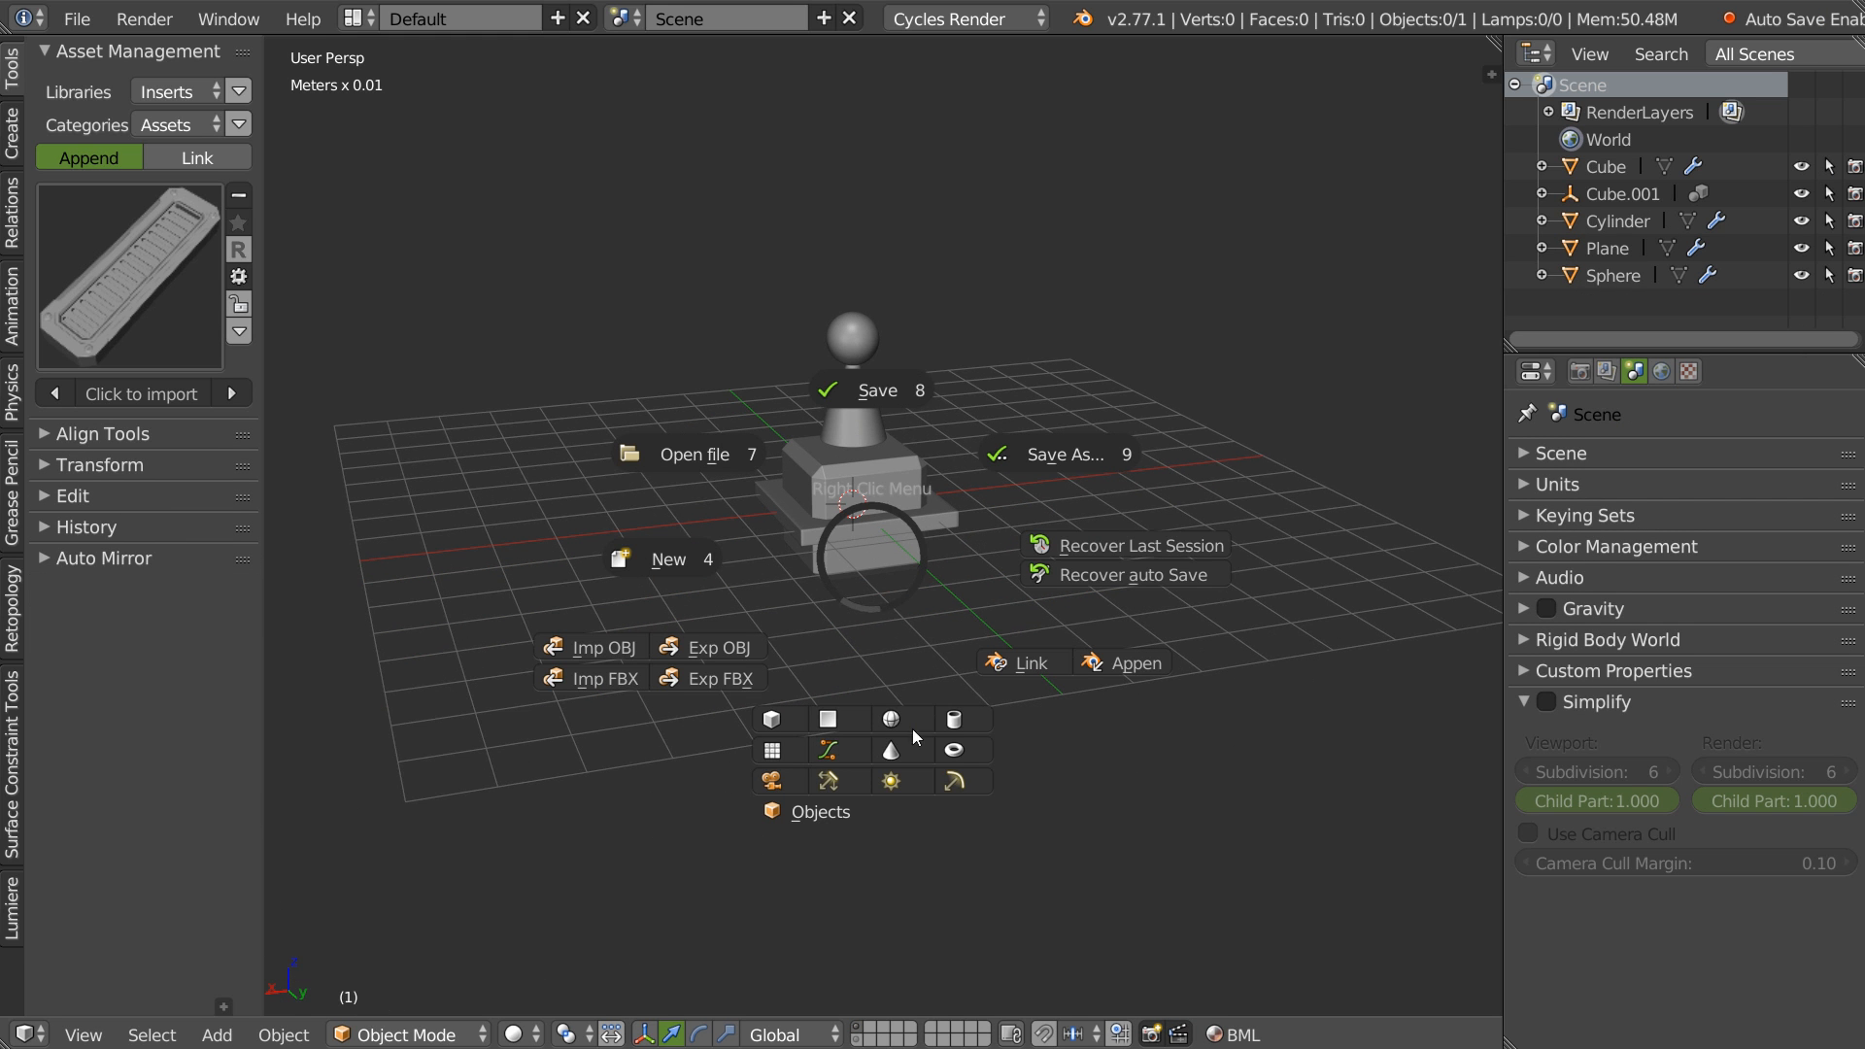
{"action": "left_click", "coordinate": [958, 742]}
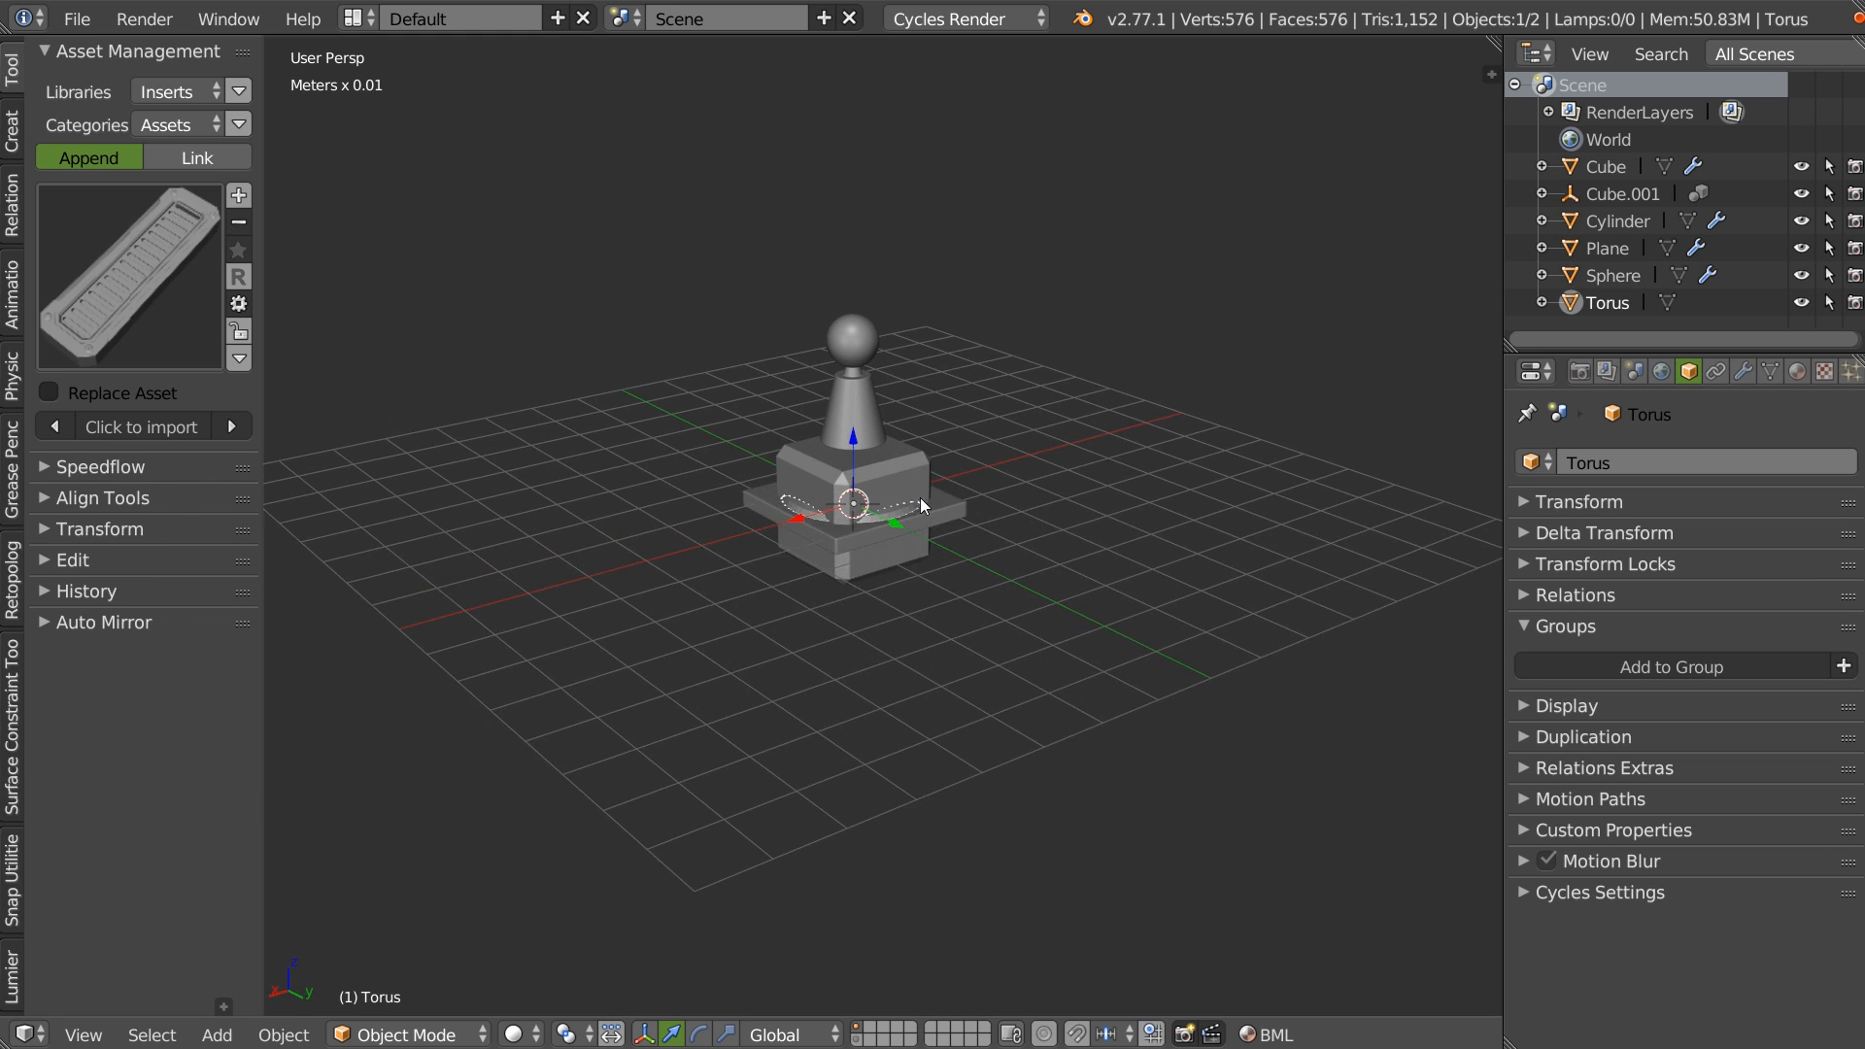
{"action": "key", "text": "s"}
{"action": "left_click", "coordinate": [1098, 551]}
Add a subdivision modifier to the torus and shade it smooth.
{"action": "right_click", "coordinate": [971, 569]}
{"action": "left_click", "coordinate": [1151, 692]}
{"action": "left_click", "coordinate": [1391, 717]}
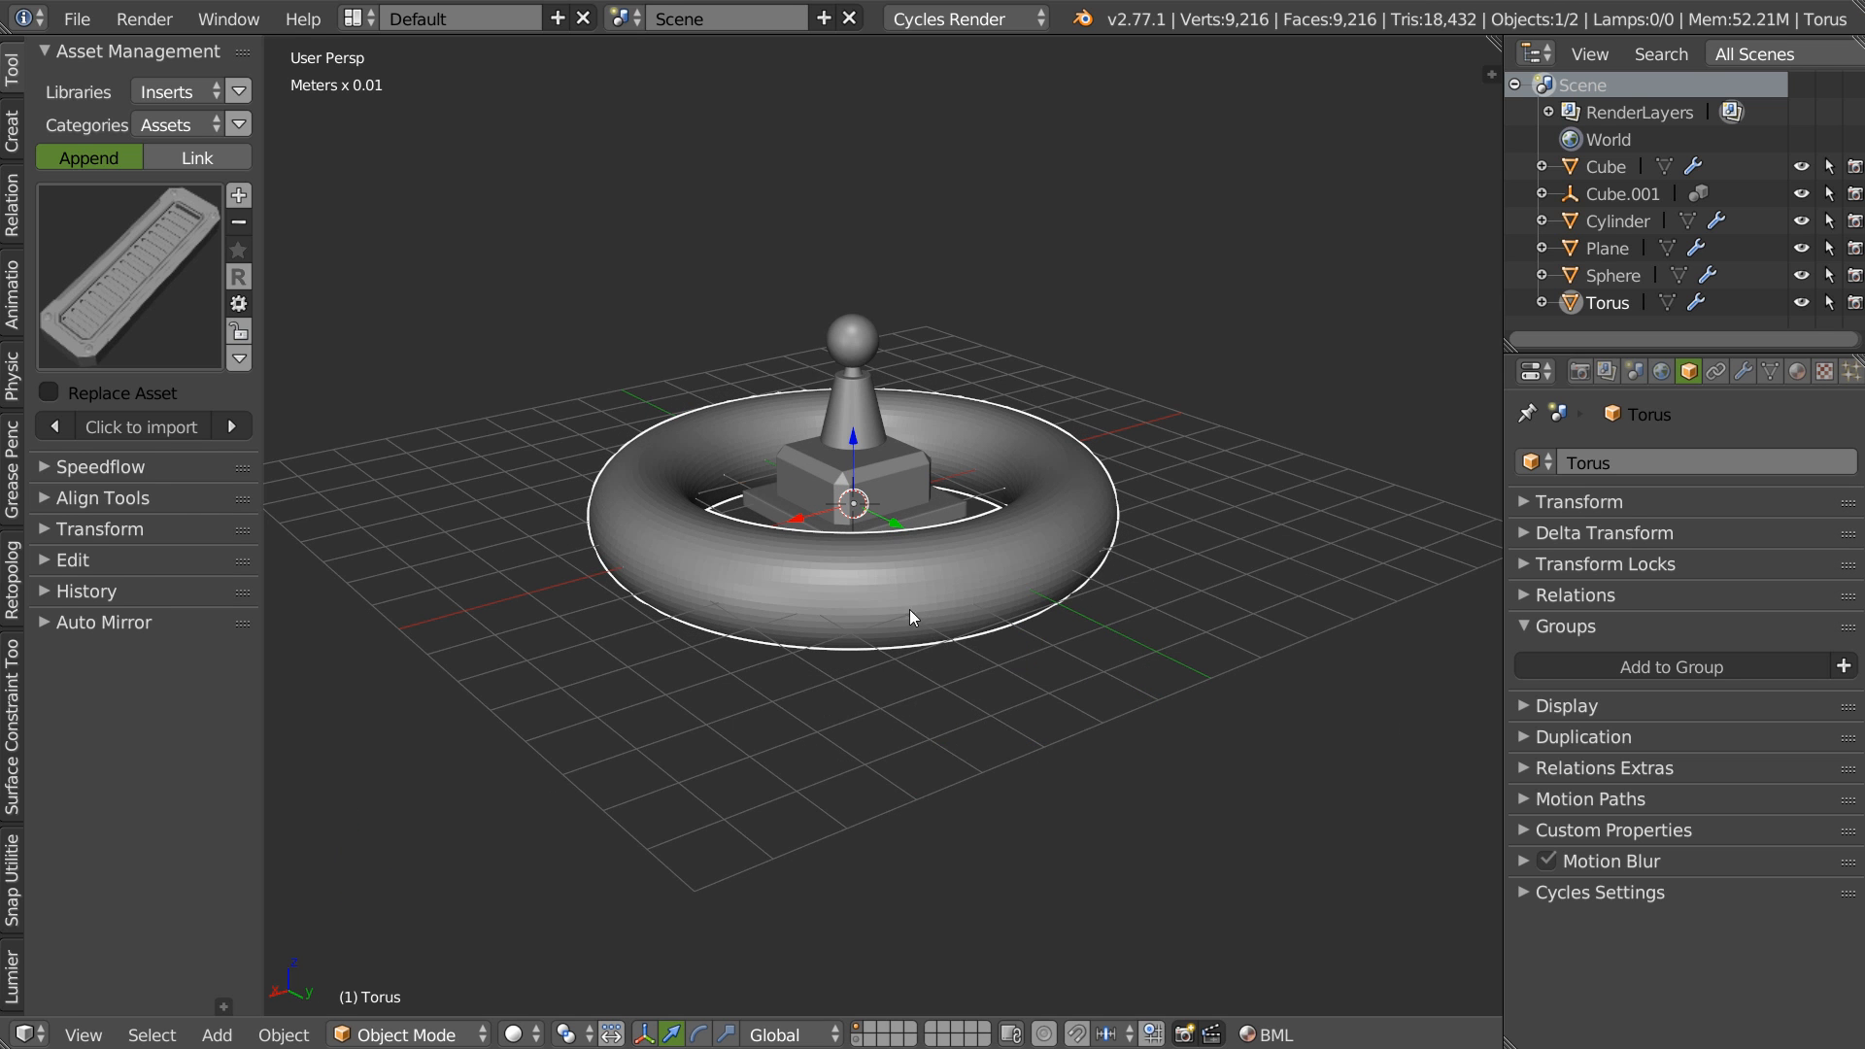
{"action": "key", "text": "z"}
{"action": "left_click", "coordinate": [752, 710]}
Group the torus with the Cube.001 instance and name the new group Torus.
{"action": "middle_click_drag", "start_coordinate": [777, 554], "coordinate": [884, 569]}
{"action": "scroll", "coordinate": [855, 572], "scroll_direction": "up", "scroll_amount": 2}
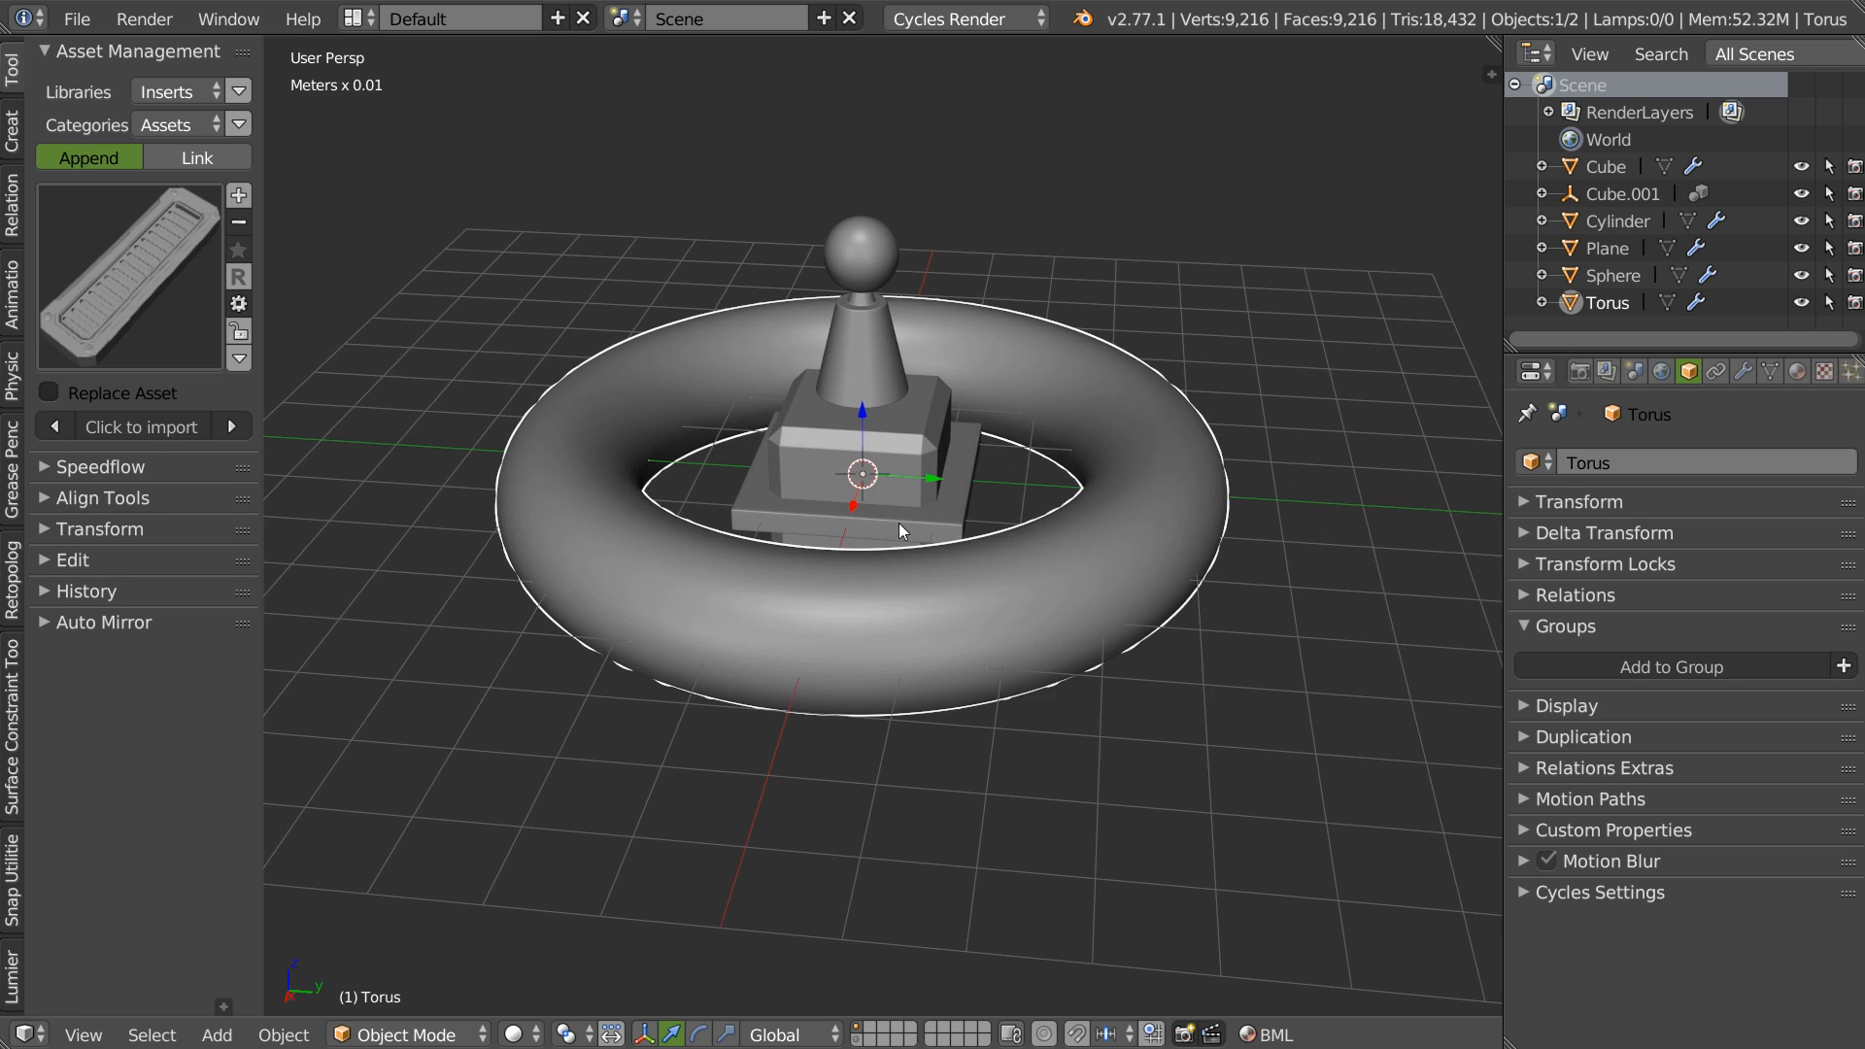
{"action": "middle_click_drag", "start_coordinate": [985, 500], "coordinate": [962, 517]}
{"action": "right_click", "coordinate": [987, 513], "text": "shift"}
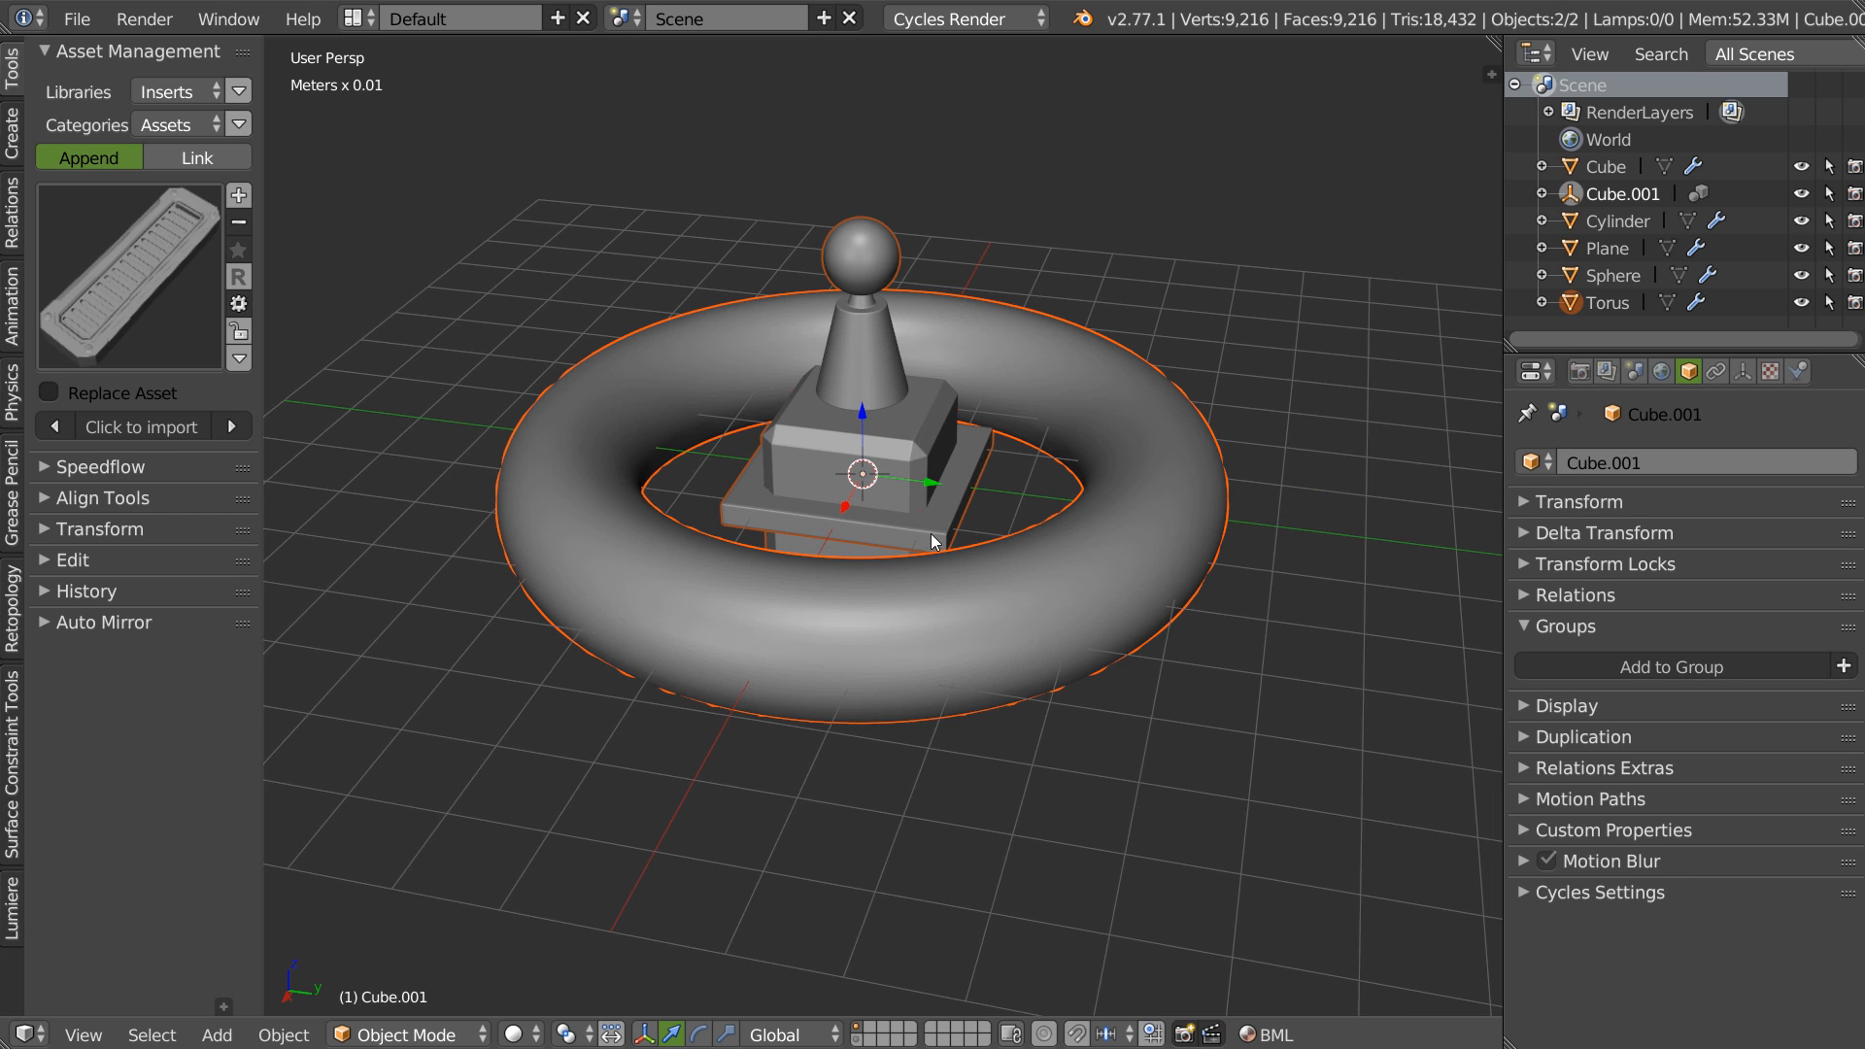
{"action": "key", "text": "ctrl+g"}
{"action": "left_click", "coordinate": [1652, 710]}
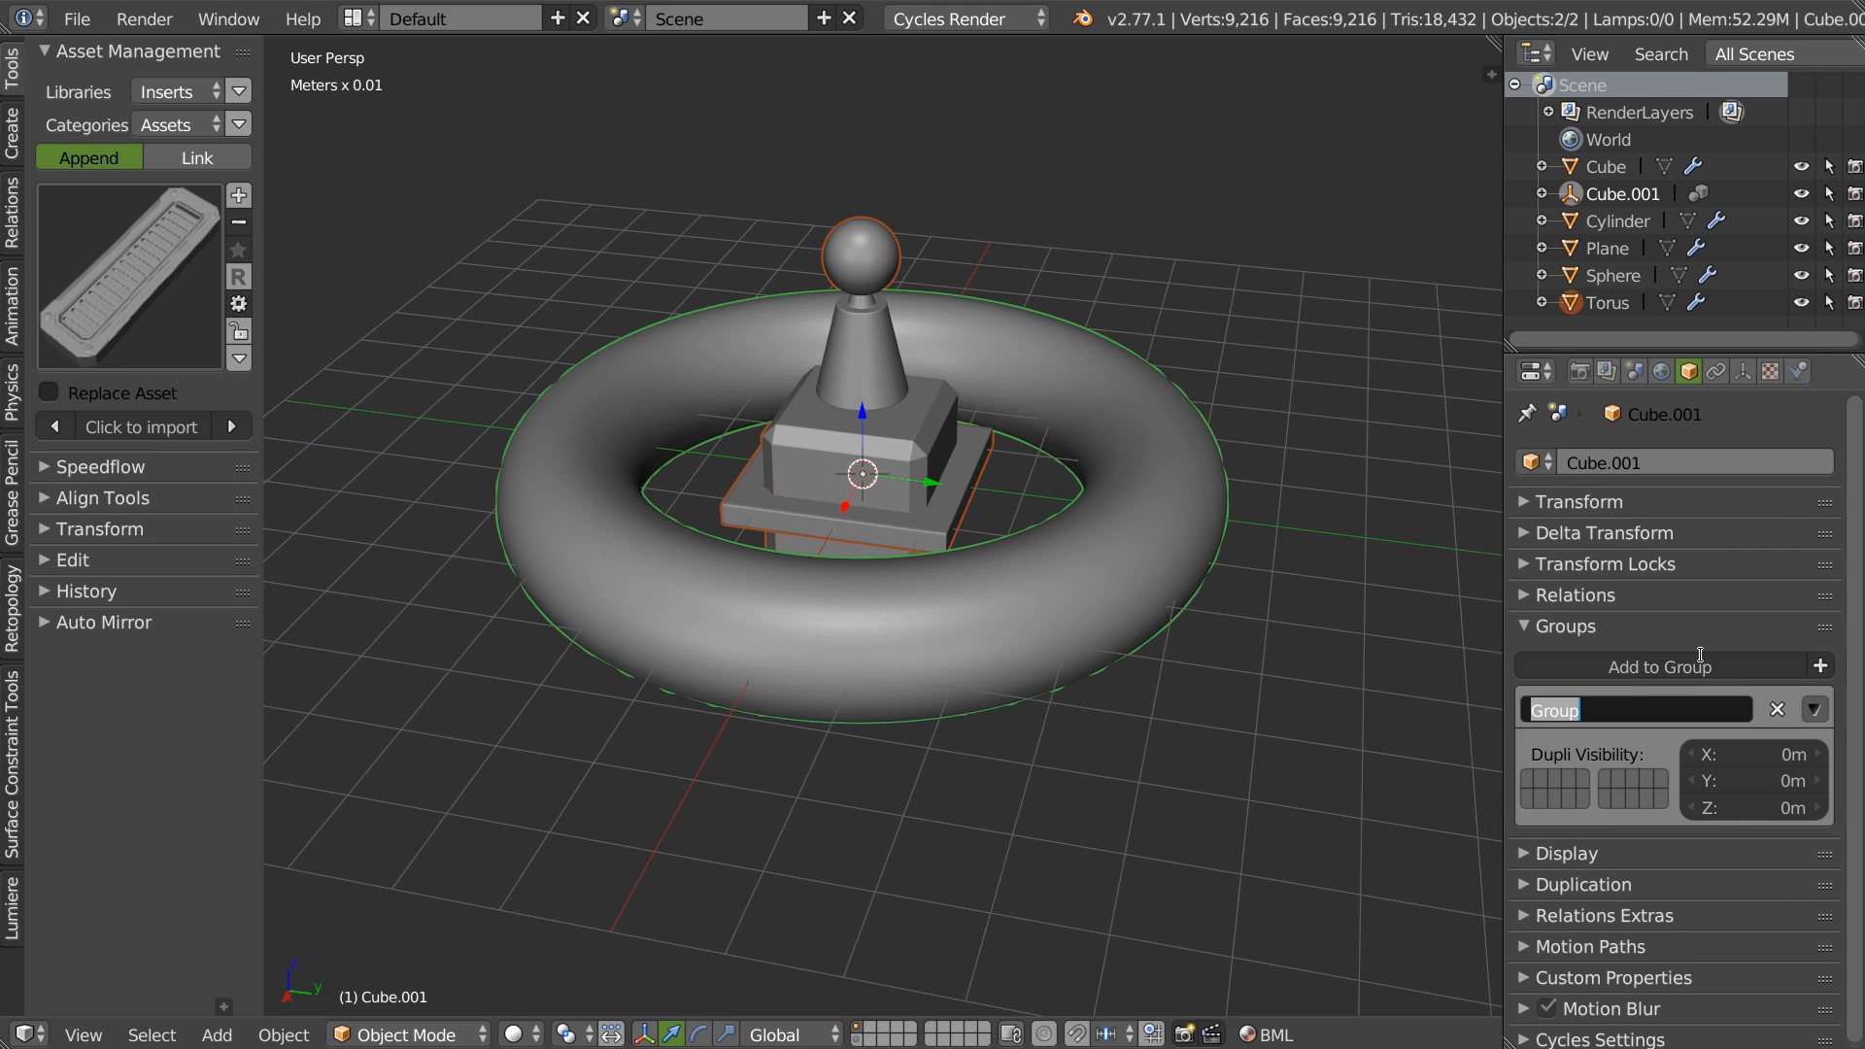
{"action": "type", "text": "Torus"}
{"action": "key", "text": "Return"}
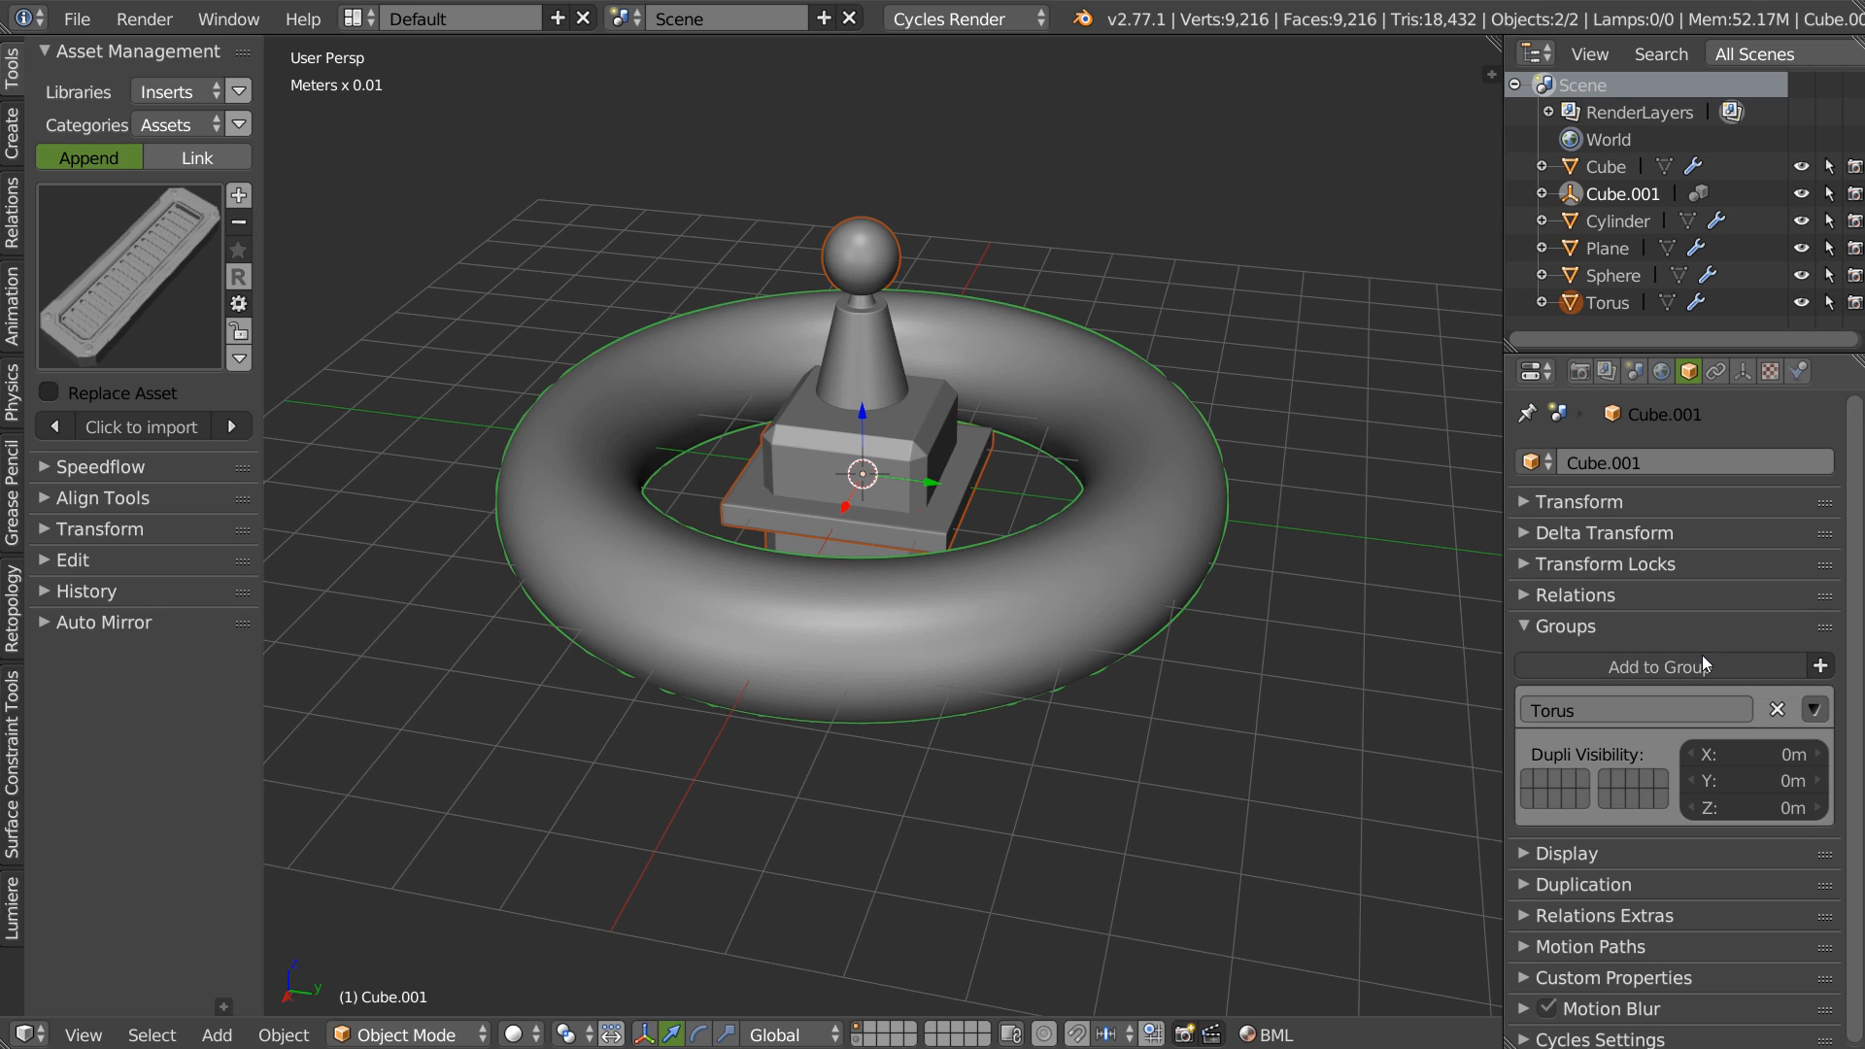
Move the torus and the Cube.001 instance to layer 12.
{"action": "scroll", "coordinate": [930, 464], "scroll_direction": "down", "scroll_amount": 3}
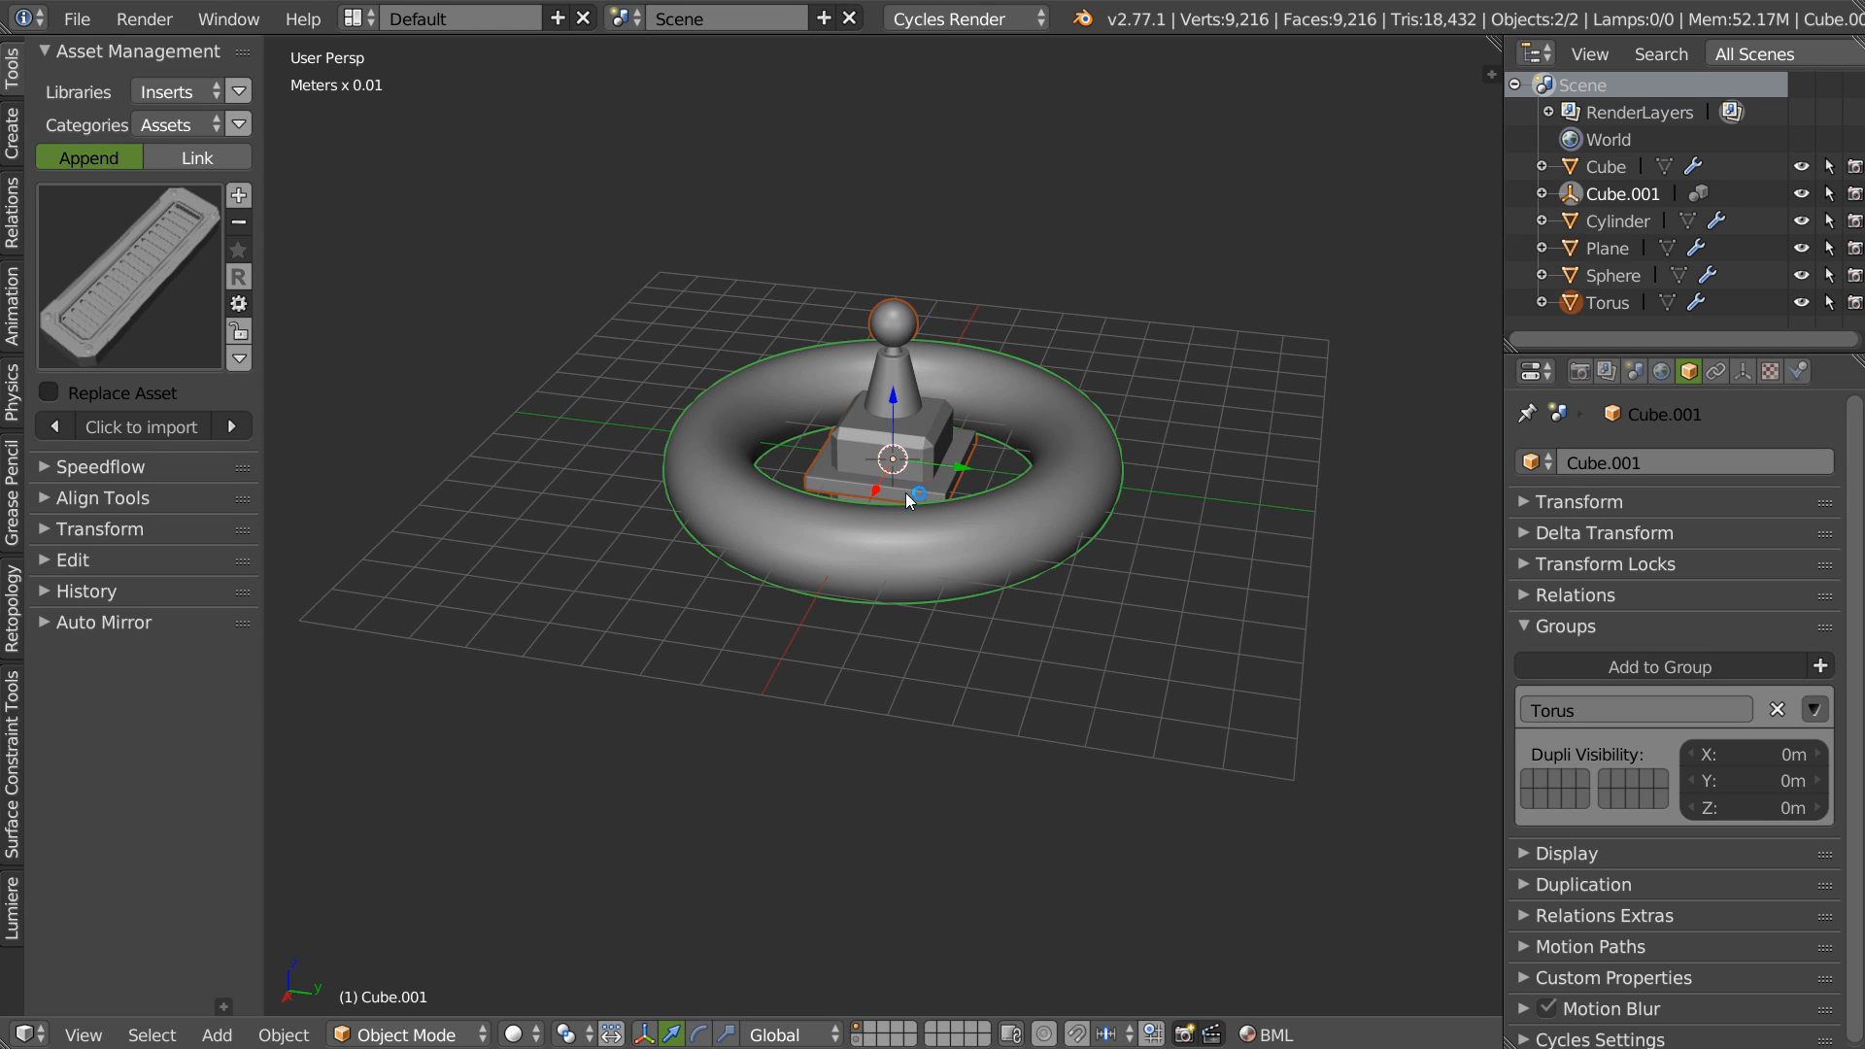
{"action": "key", "text": "m"}
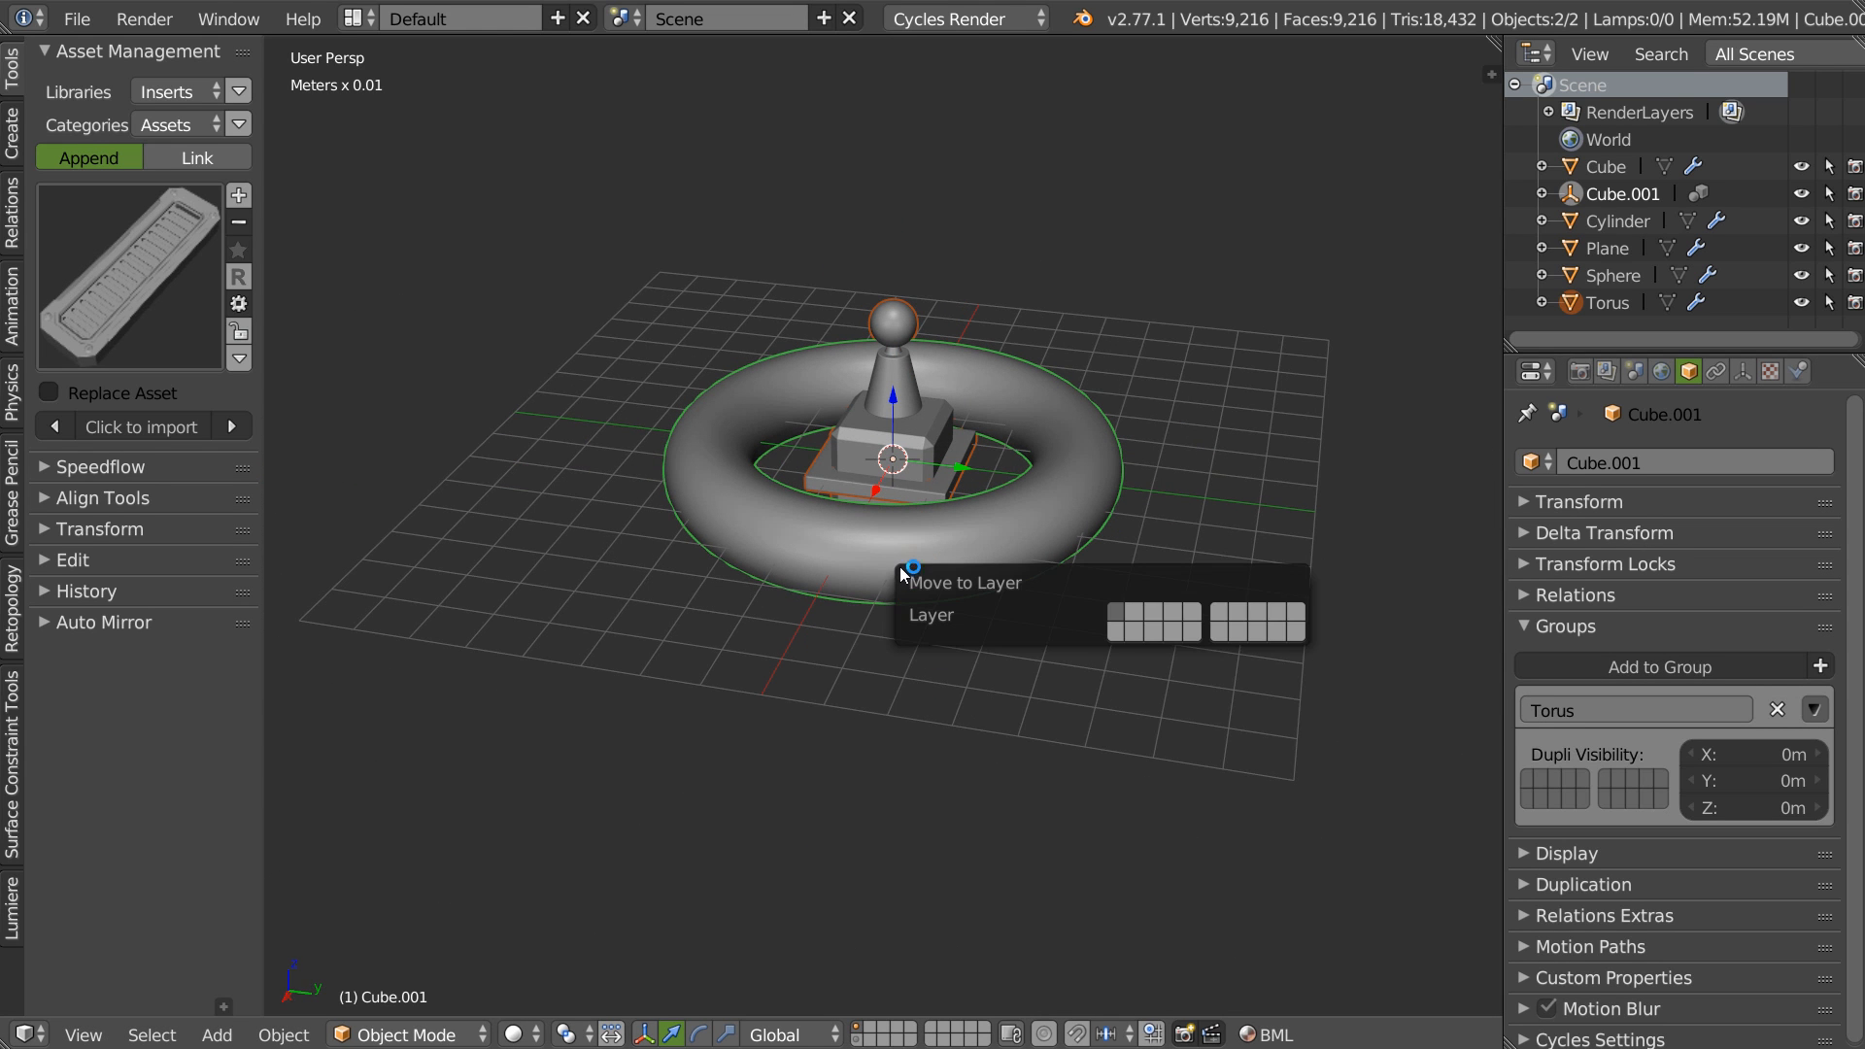
{"action": "left_click", "coordinate": [1133, 629]}
Add a group instance of the Torus group to the emptied layer 1.
{"action": "middle_click_drag", "start_coordinate": [821, 546], "coordinate": [845, 555]}
{"action": "key", "text": "shift+a"}
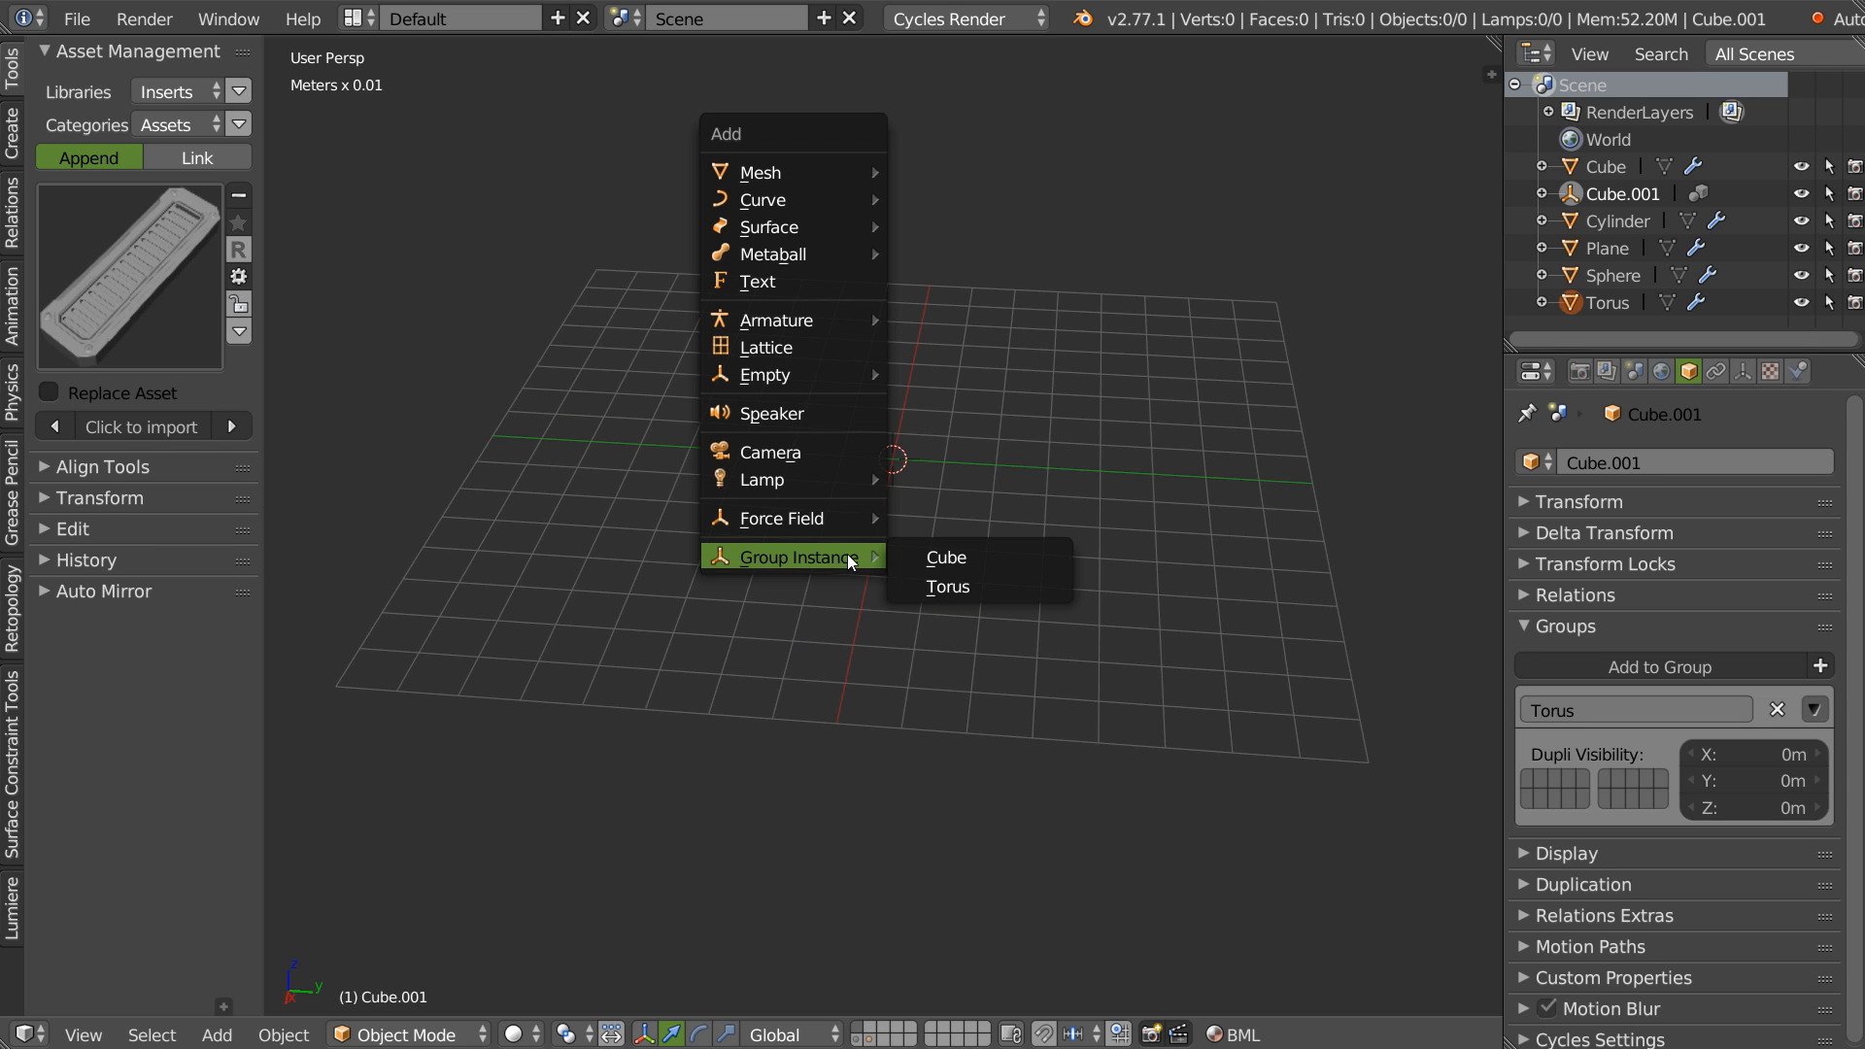
{"action": "left_click", "coordinate": [950, 591]}
{"action": "scroll", "coordinate": [968, 424], "scroll_direction": "up", "scroll_amount": 3}
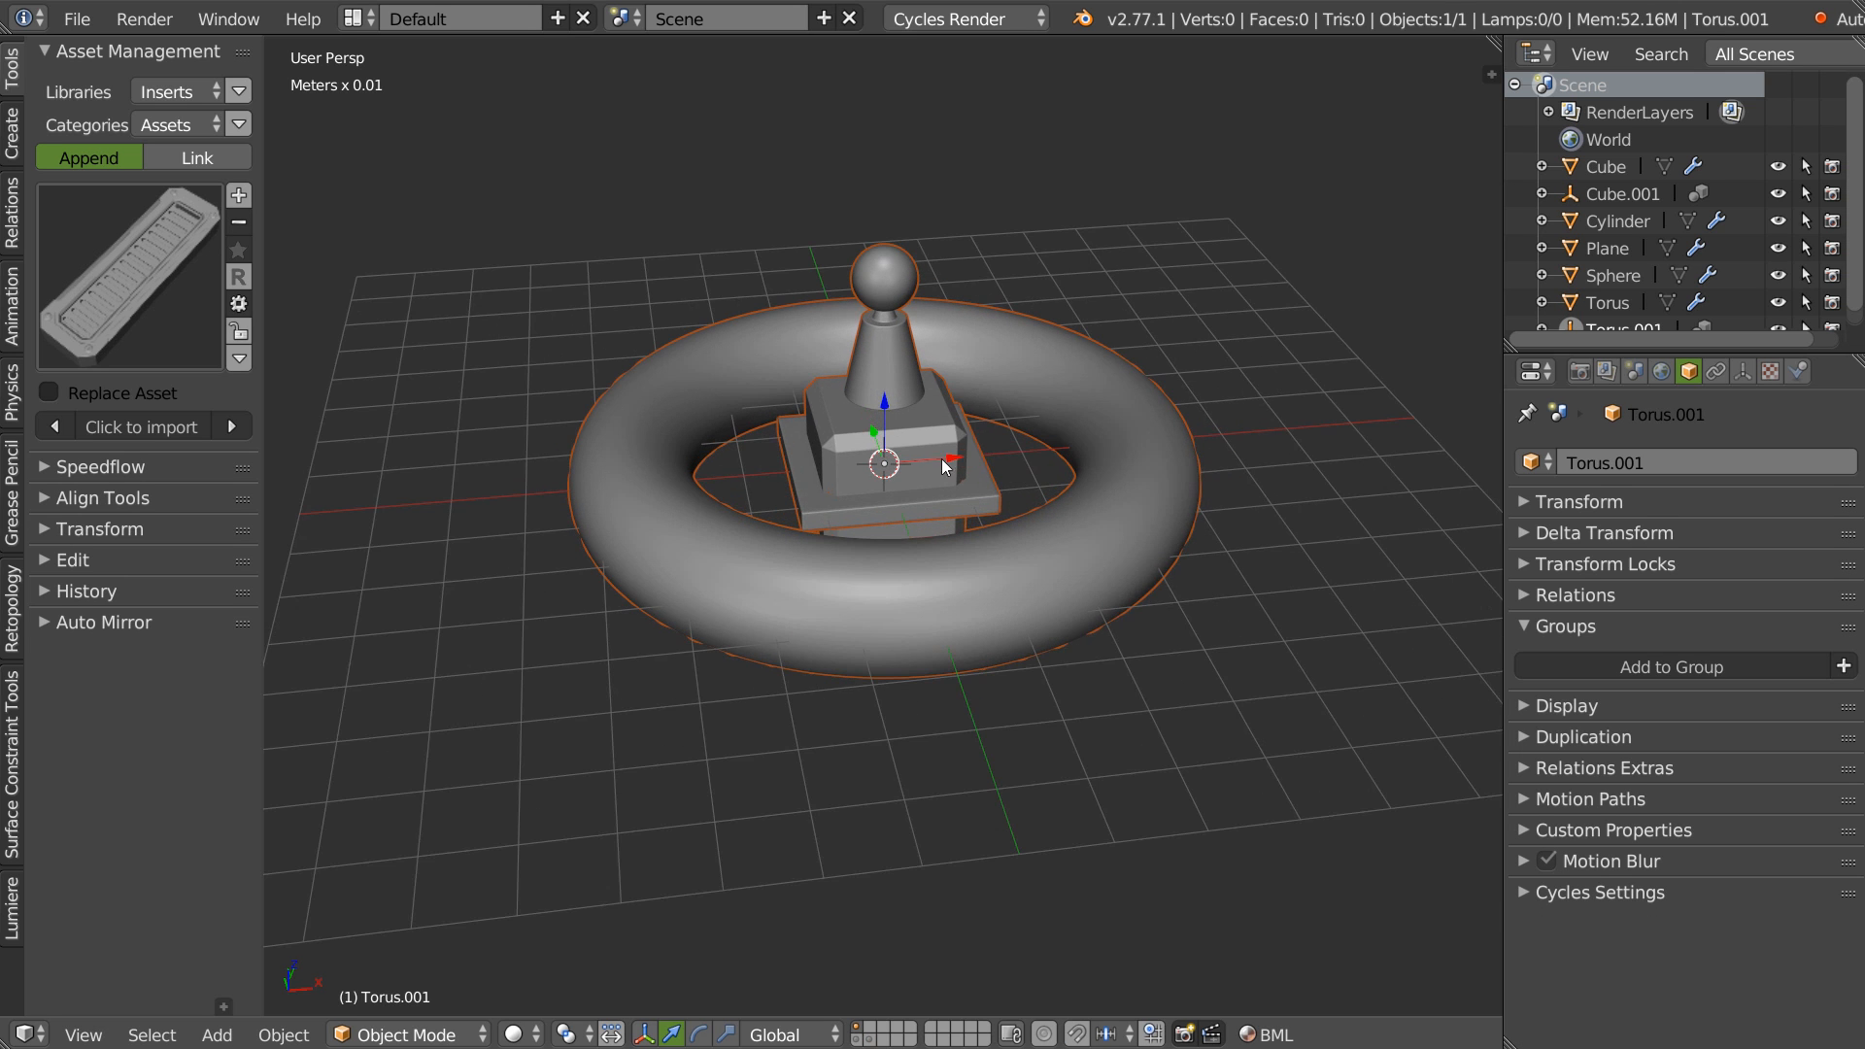
{"action": "scroll", "coordinate": [948, 493], "scroll_direction": "down", "scroll_amount": 2}
{"action": "scroll", "coordinate": [903, 467], "scroll_direction": "up", "scroll_amount": 4}
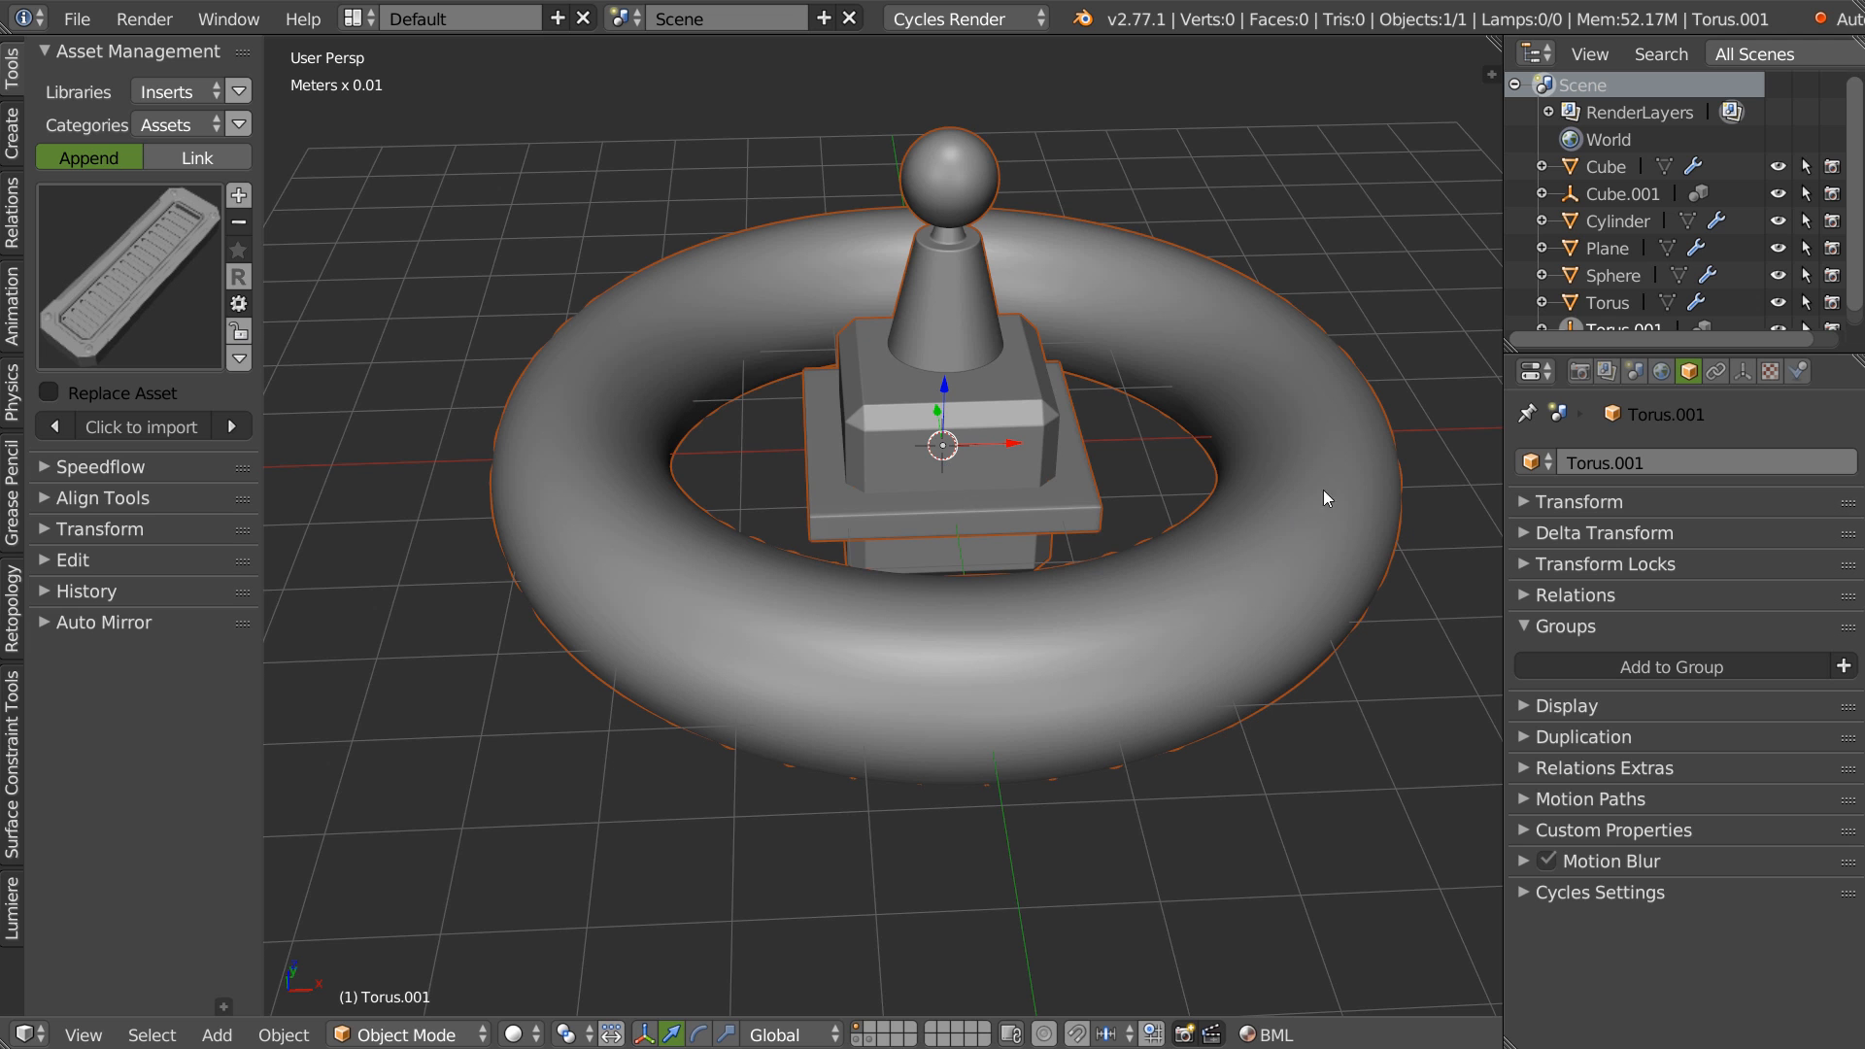
{"action": "scroll", "coordinate": [1308, 458], "scroll_direction": "down", "scroll_amount": 3}
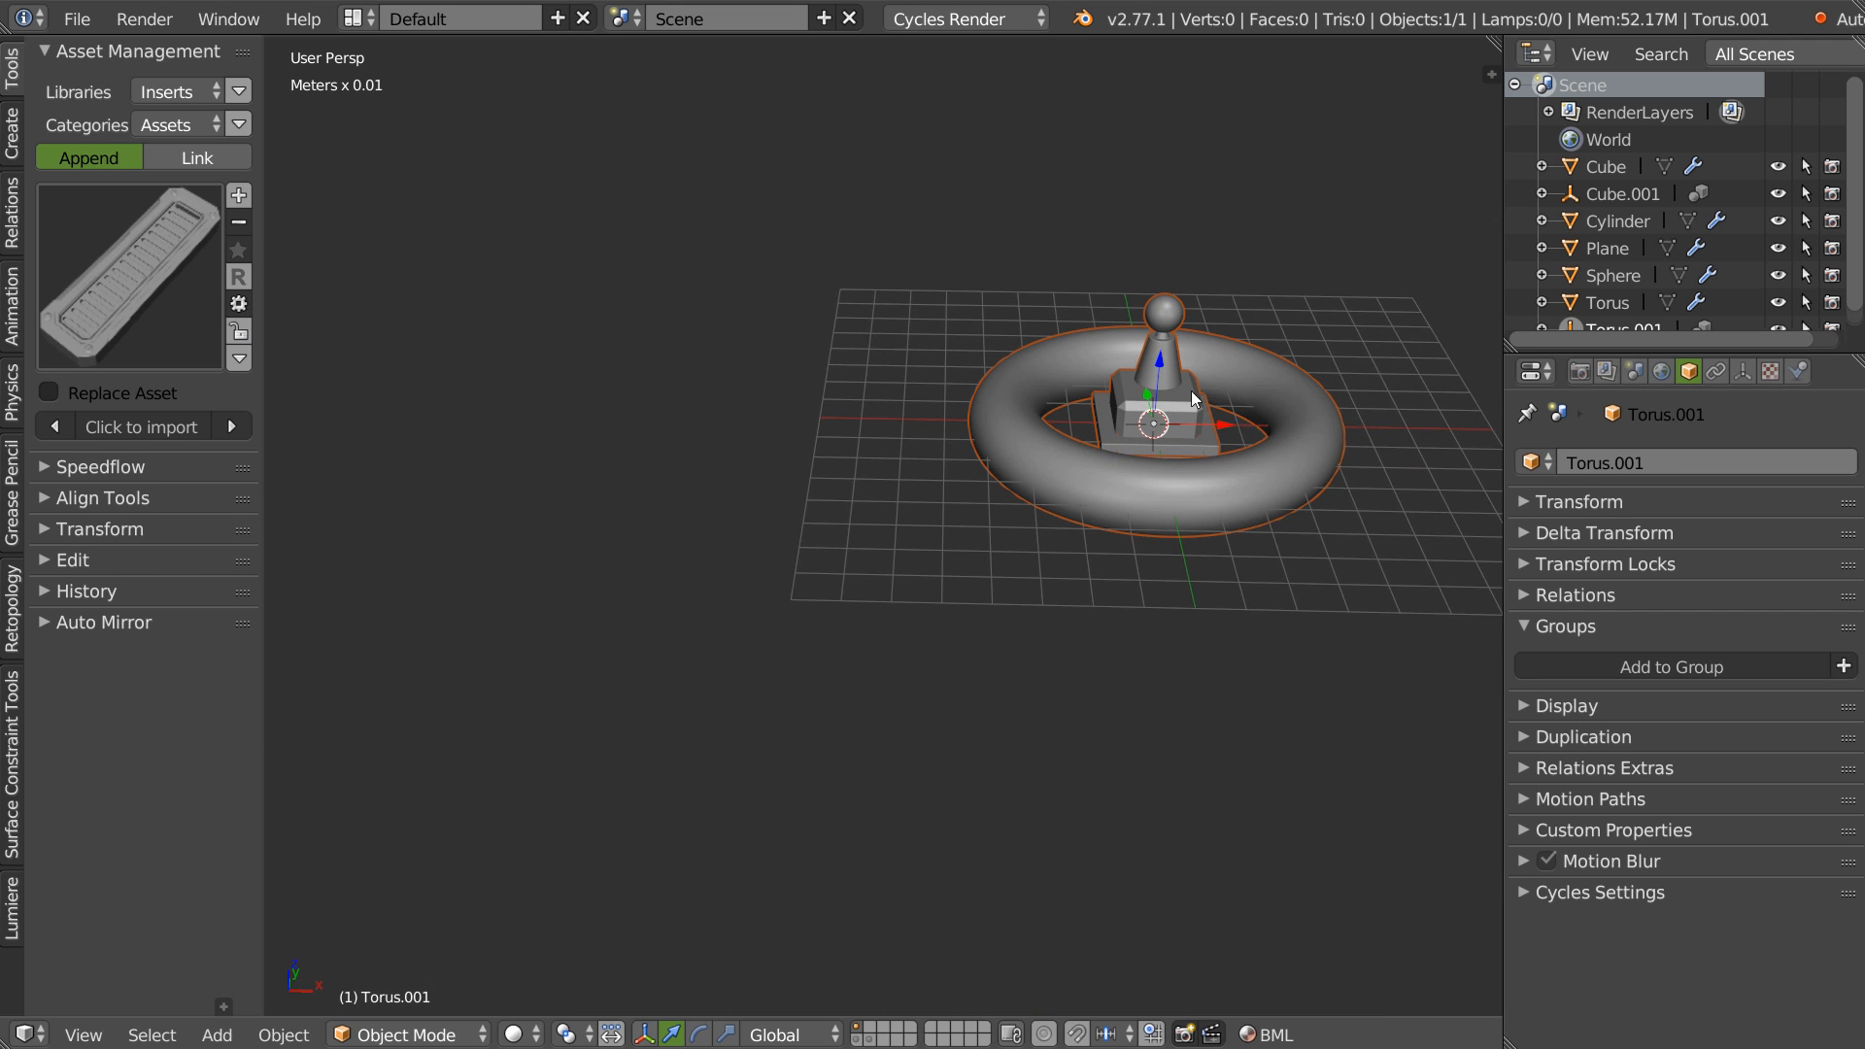
Duplicate the Torus instance off to the side, rotate the copy freely and scale it down.
{"action": "key", "text": "shift+d"}
{"action": "left_click", "coordinate": [744, 445]}
{"action": "key", "text": "r"}
{"action": "key", "text": "r"}
{"action": "left_click", "coordinate": [853, 504]}
{"action": "key", "text": "s"}
{"action": "left_click", "coordinate": [812, 492]}
{"action": "middle_click_drag", "start_coordinate": [1042, 401], "coordinate": [821, 671], "text": "shift"}
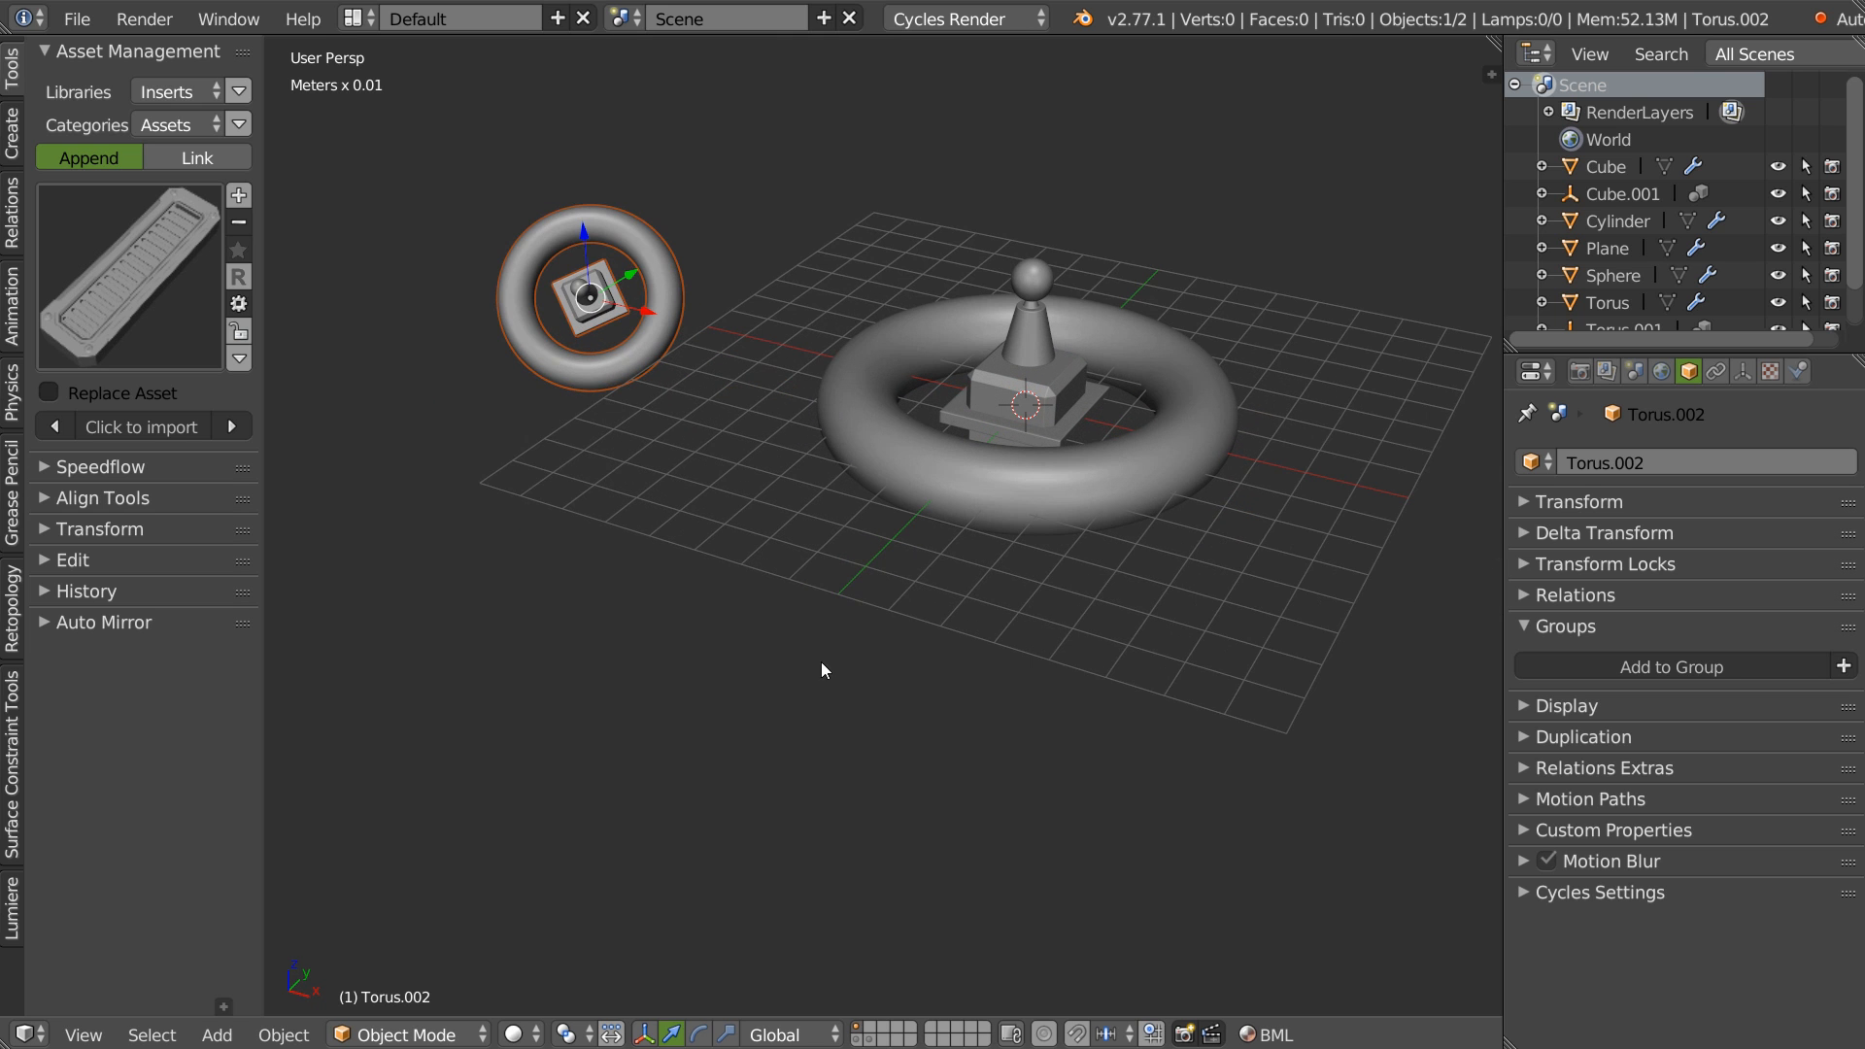
On layer 11, move the source cylinder and sphere down toward the cube, and show layer 1 to check the instances.
{"action": "left_click", "coordinate": [857, 1042]}
{"action": "scroll", "coordinate": [962, 540], "scroll_direction": "up", "scroll_amount": 10}
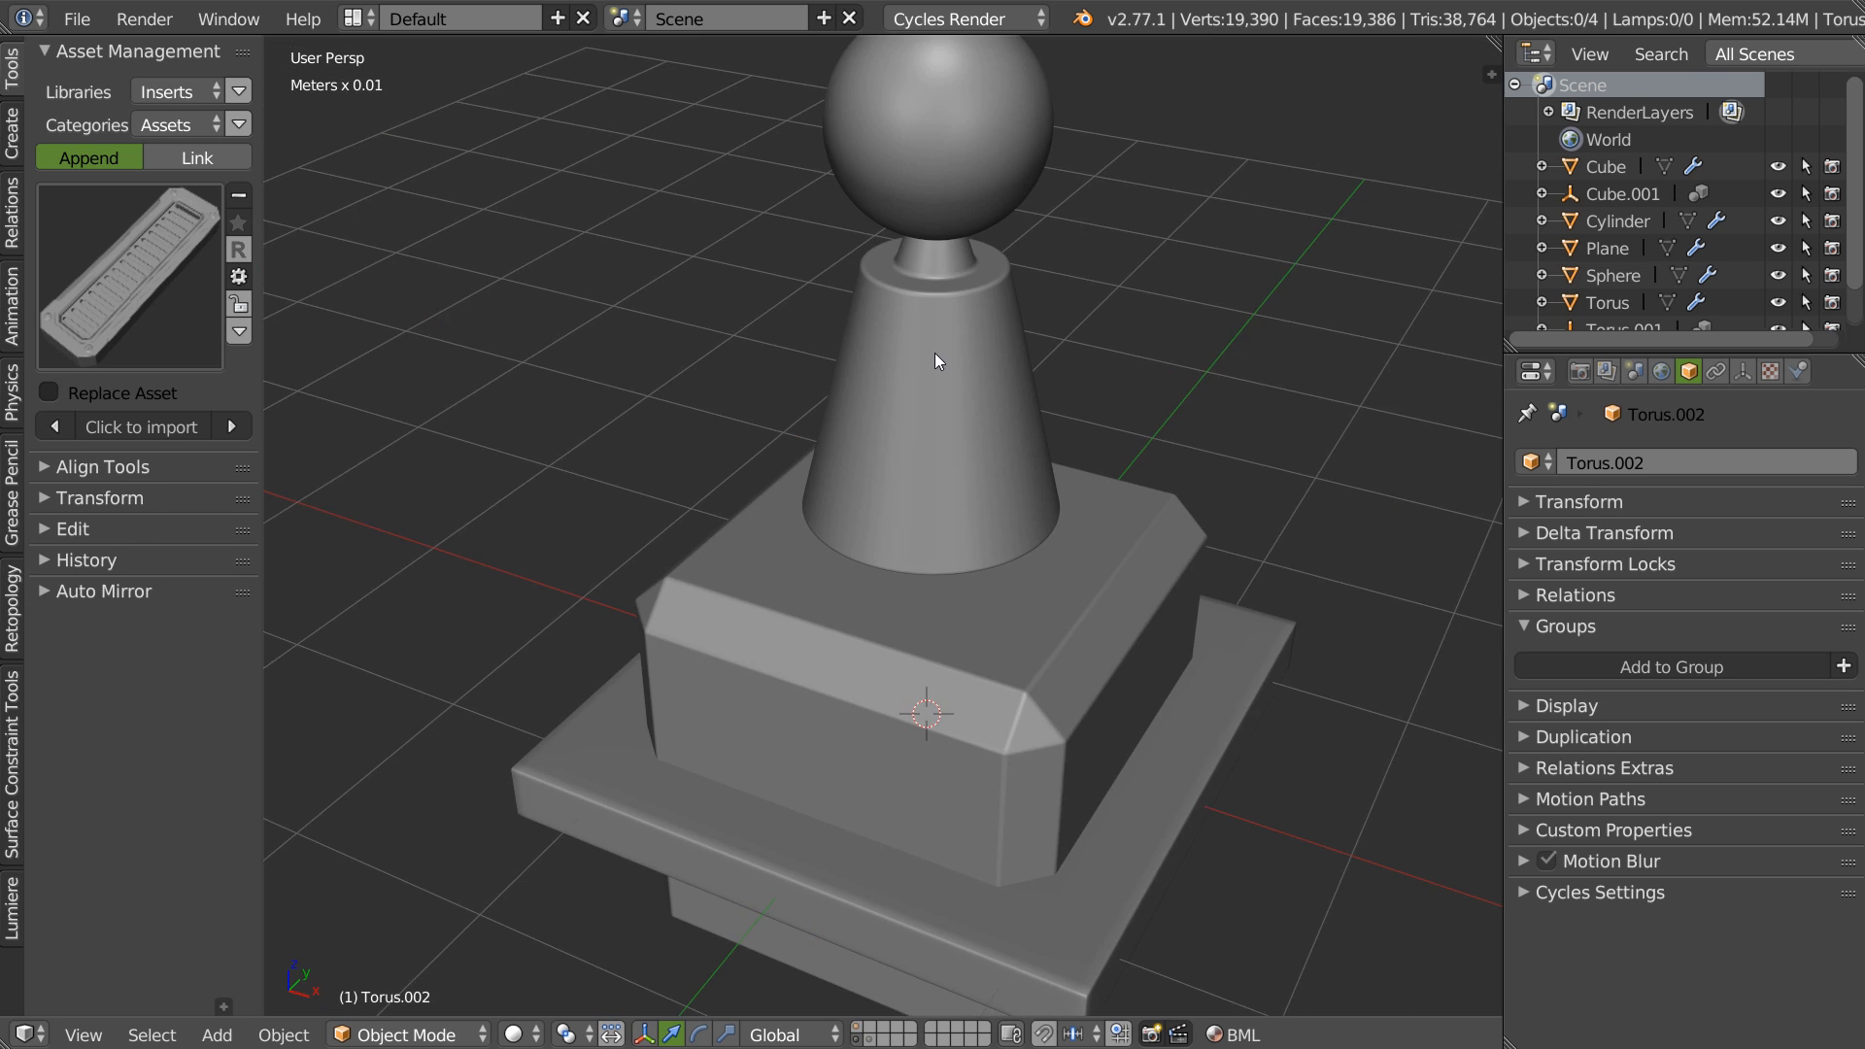
{"action": "right_click", "coordinate": [938, 348]}
{"action": "right_click", "coordinate": [967, 173]}
{"action": "middle_click_drag", "start_coordinate": [1006, 311], "coordinate": [912, 400]}
{"action": "scroll", "coordinate": [970, 451], "scroll_direction": "down", "scroll_amount": 6}
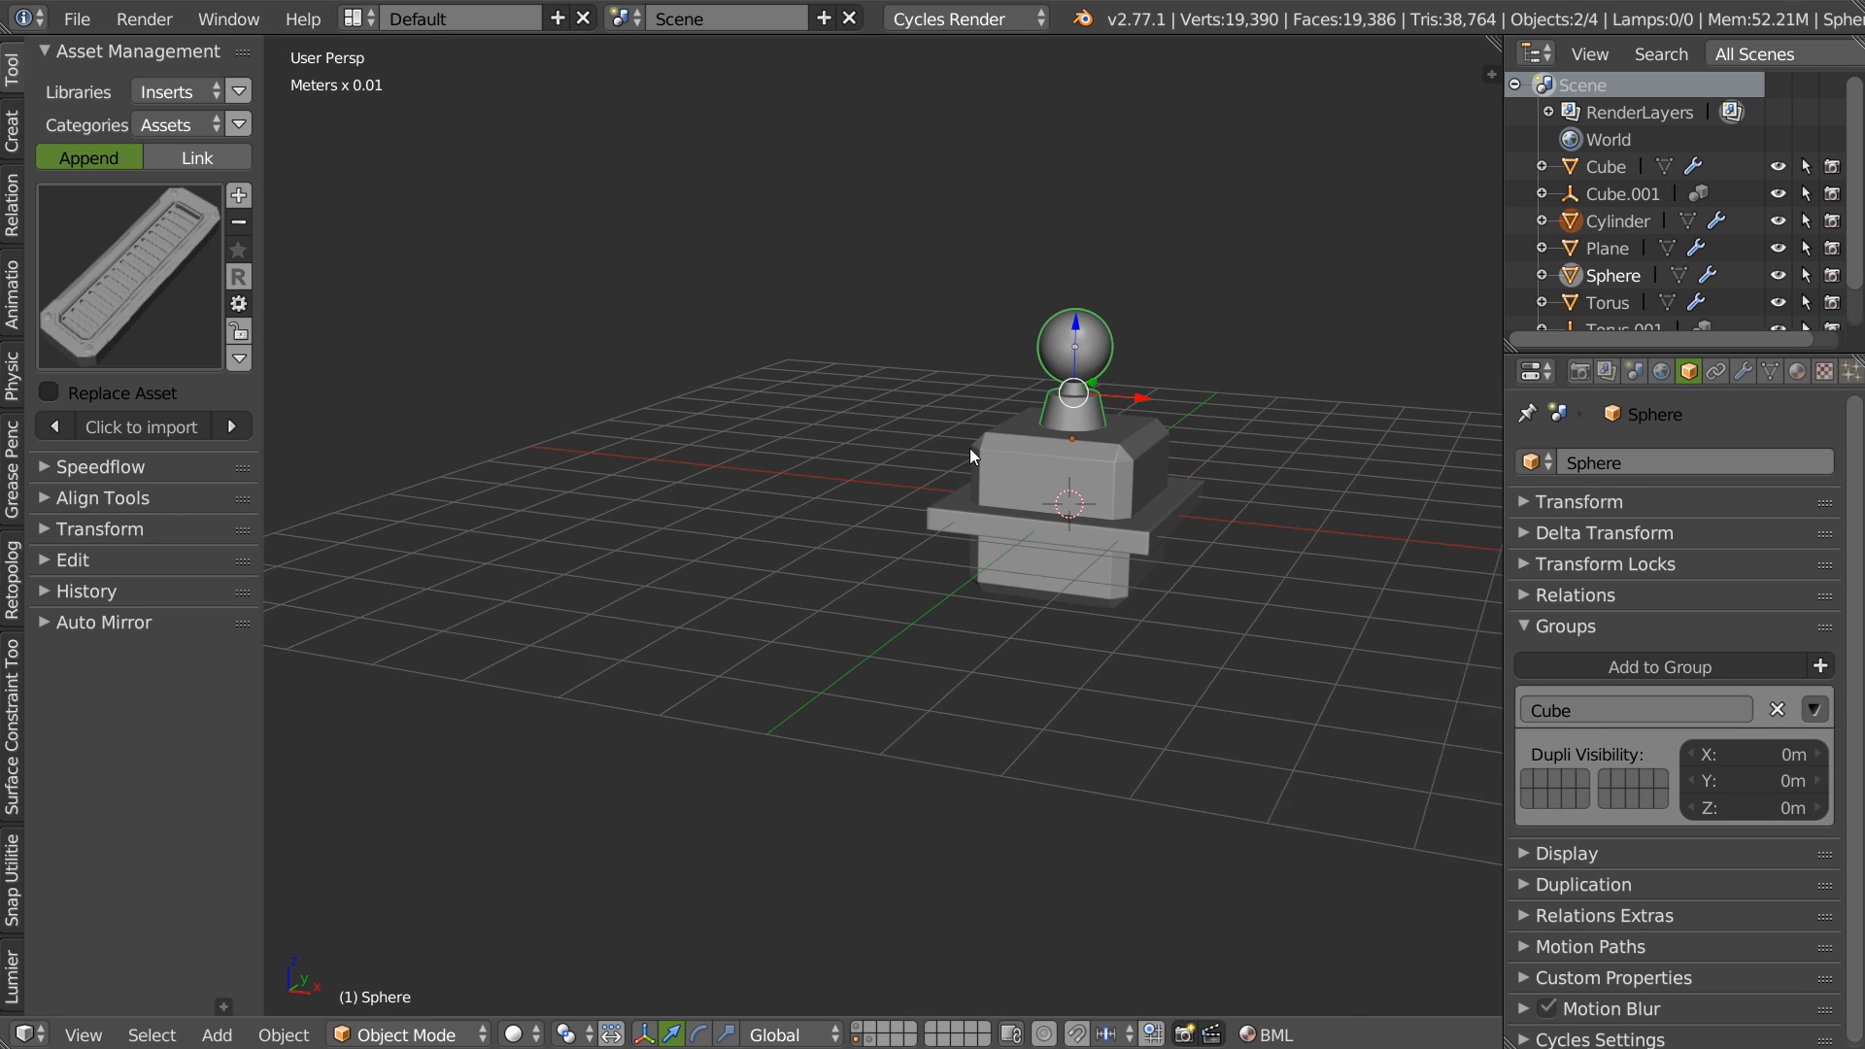
{"action": "left_click", "coordinate": [859, 1030]}
{"action": "middle_click_drag", "start_coordinate": [917, 480], "coordinate": [907, 481]}
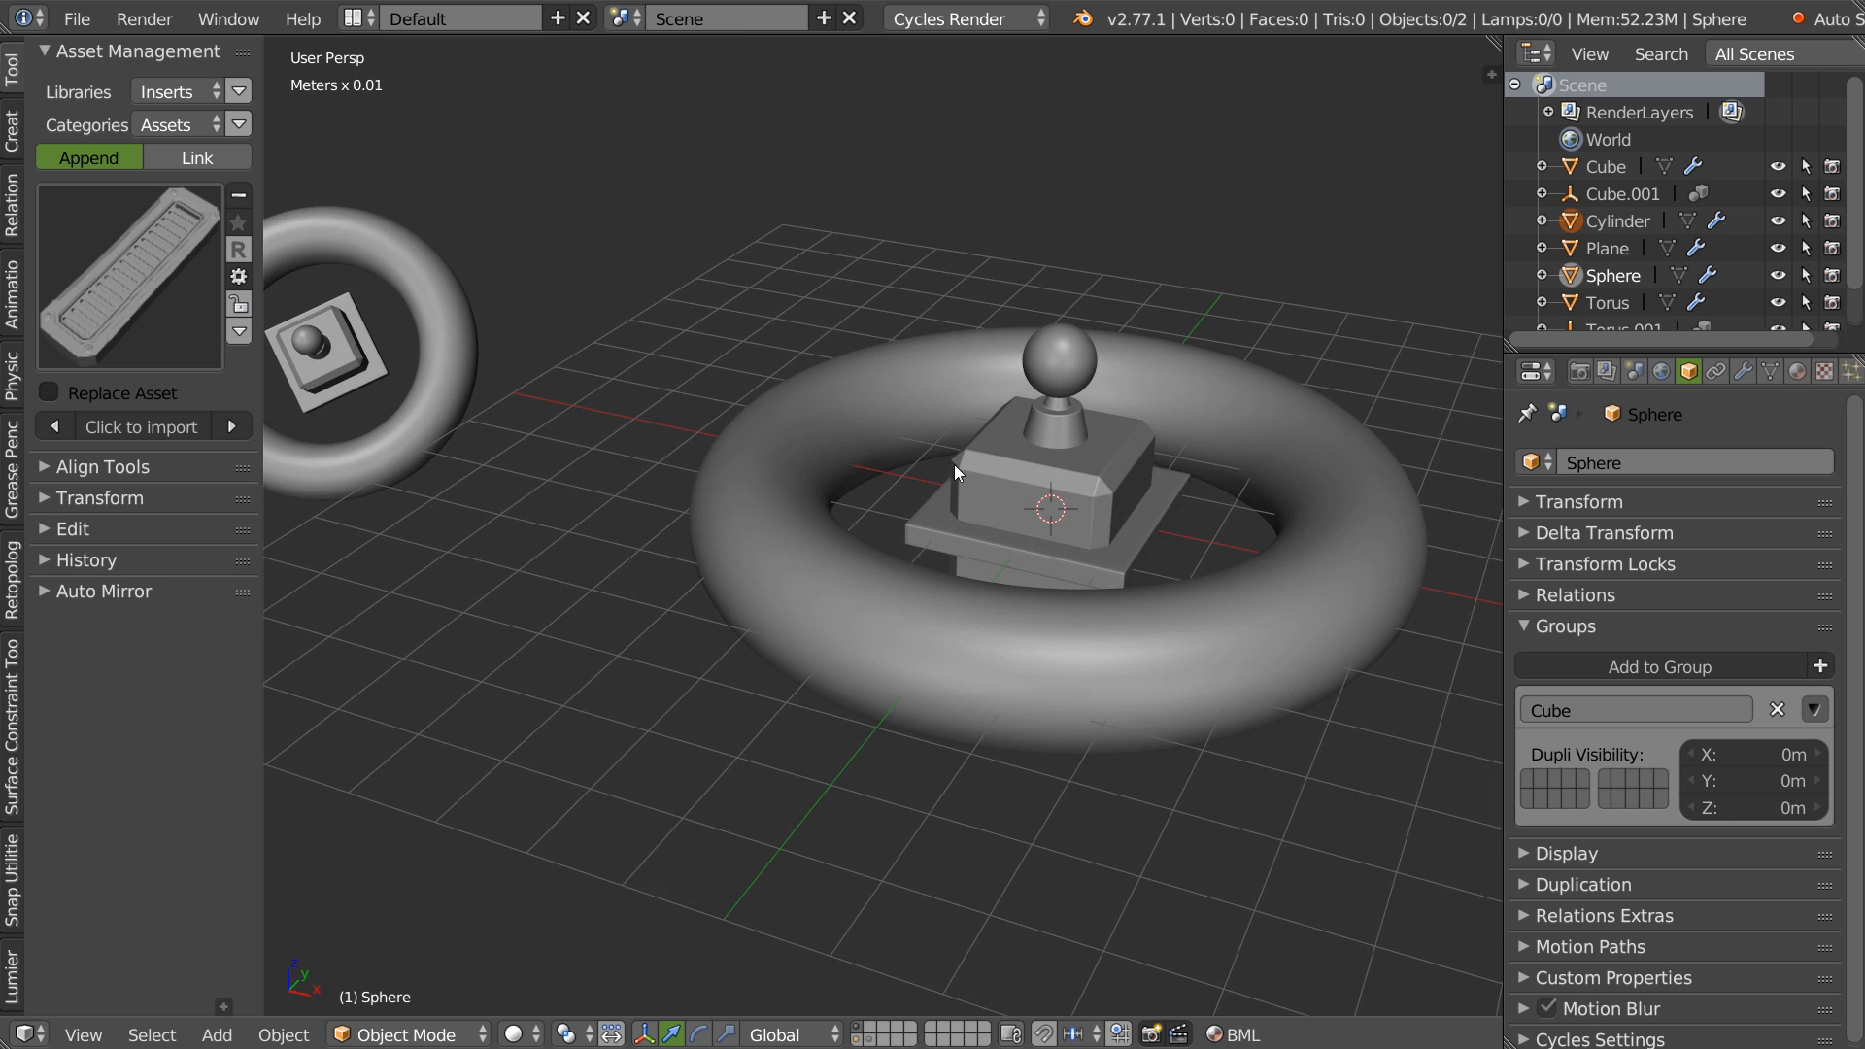
{"action": "mouse_move", "coordinate": [1024, 455]}
{"action": "middle_mouse_down"}
{"action": "mouse_move", "coordinate": [1045, 433]}
{"action": "mouse_move", "coordinate": [1014, 480]}
{"action": "middle_mouse_up"}
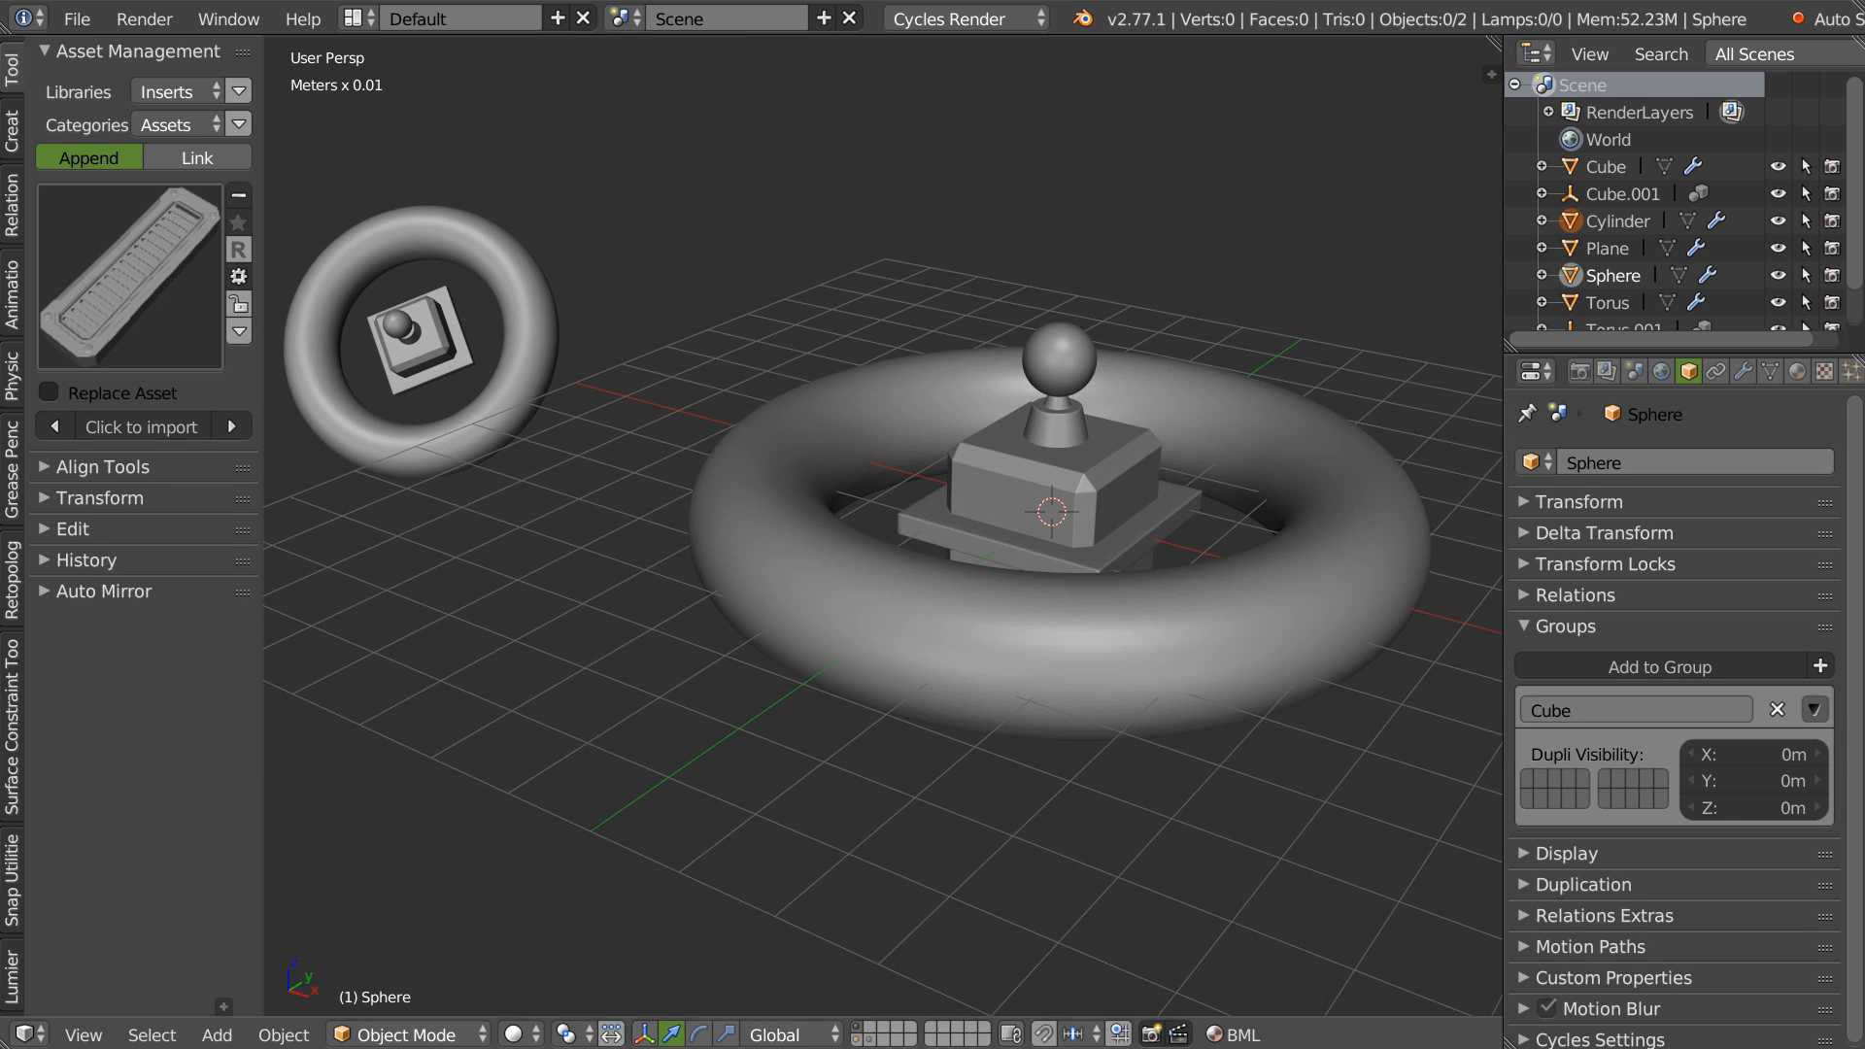
On layer 12, scale the source torus down and lower it along Z to the base of the cube.
{"action": "right_click", "coordinate": [1255, 615]}
{"action": "key", "text": "s"}
{"action": "left_click", "coordinate": [1183, 567]}
{"action": "key", "text": "g"}
{"action": "key", "text": "z"}
{"action": "left_click", "coordinate": [1053, 564]}
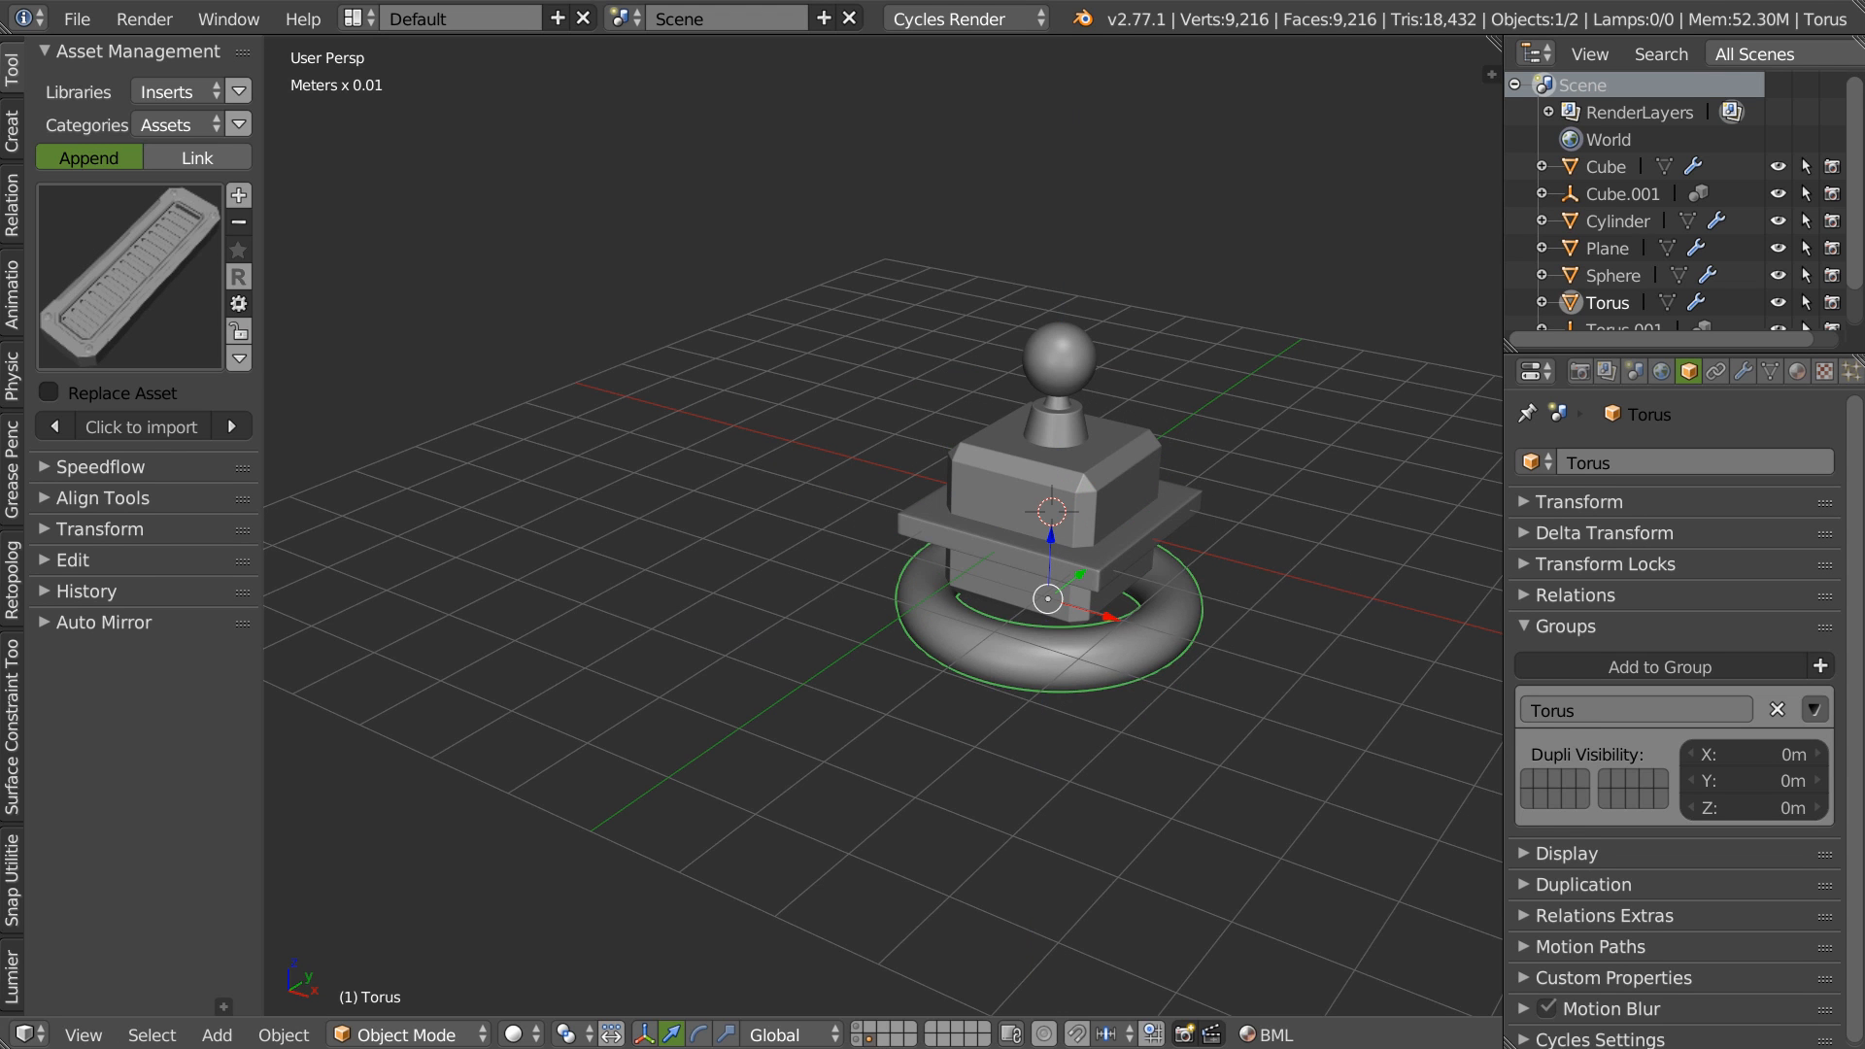
Show layer 1, select both Torus group instances in turn and examine how the source edits affect them.
{"action": "left_click", "coordinate": [858, 1028]}
{"action": "scroll", "coordinate": [742, 487], "scroll_direction": "down", "scroll_amount": 3}
{"action": "middle_click_drag", "start_coordinate": [742, 488], "coordinate": [1005, 360]}
{"action": "right_click", "coordinate": [1099, 400]}
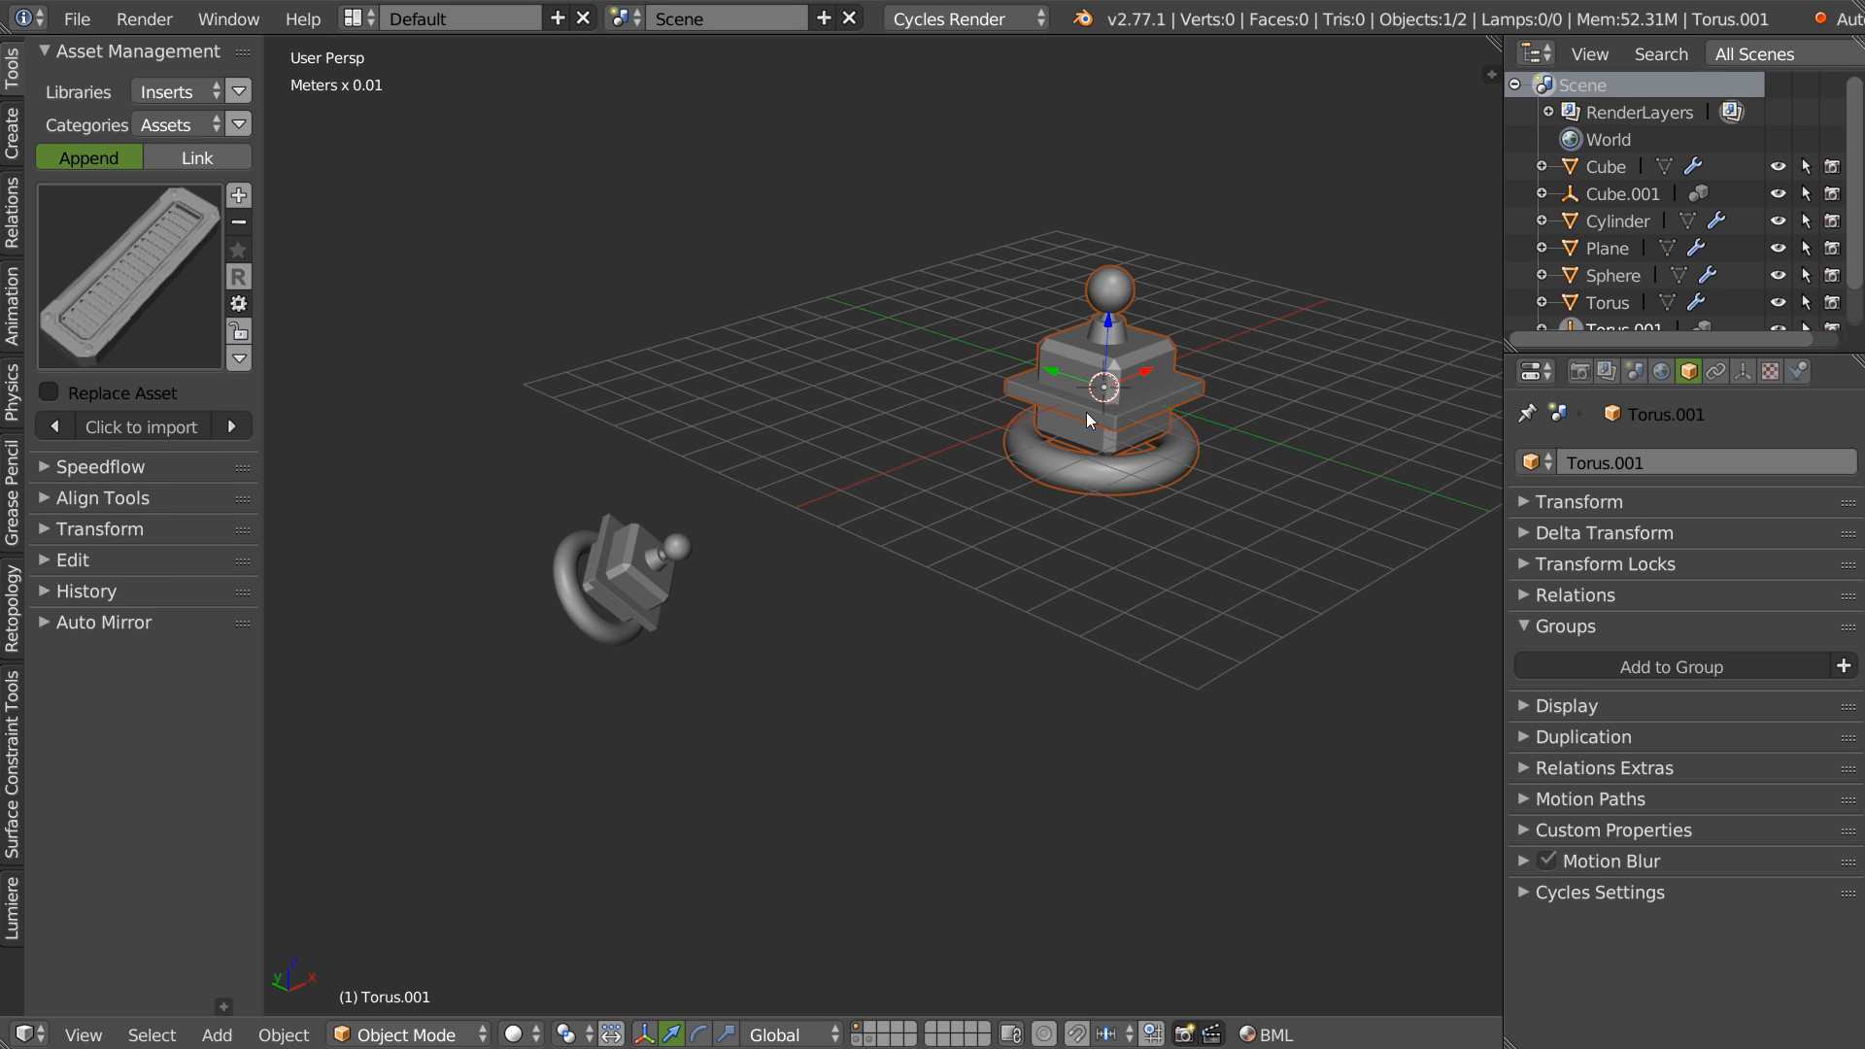
{"action": "right_click_drag", "start_coordinate": [626, 587], "coordinate": [847, 465]}
{"action": "mouse_move", "coordinate": [855, 461]}
{"action": "middle_mouse_down"}
{"action": "mouse_move", "coordinate": [801, 449]}
{"action": "mouse_move", "coordinate": [711, 334]}
{"action": "mouse_move", "coordinate": [877, 419]}
{"action": "mouse_move", "coordinate": [871, 475]}
{"action": "mouse_move", "coordinate": [827, 468]}
{"action": "middle_mouse_up"}
{"action": "scroll", "coordinate": [827, 468], "scroll_direction": "up", "scroll_amount": 3}
{"action": "scroll", "coordinate": [1036, 521], "scroll_direction": "down", "scroll_amount": 5}
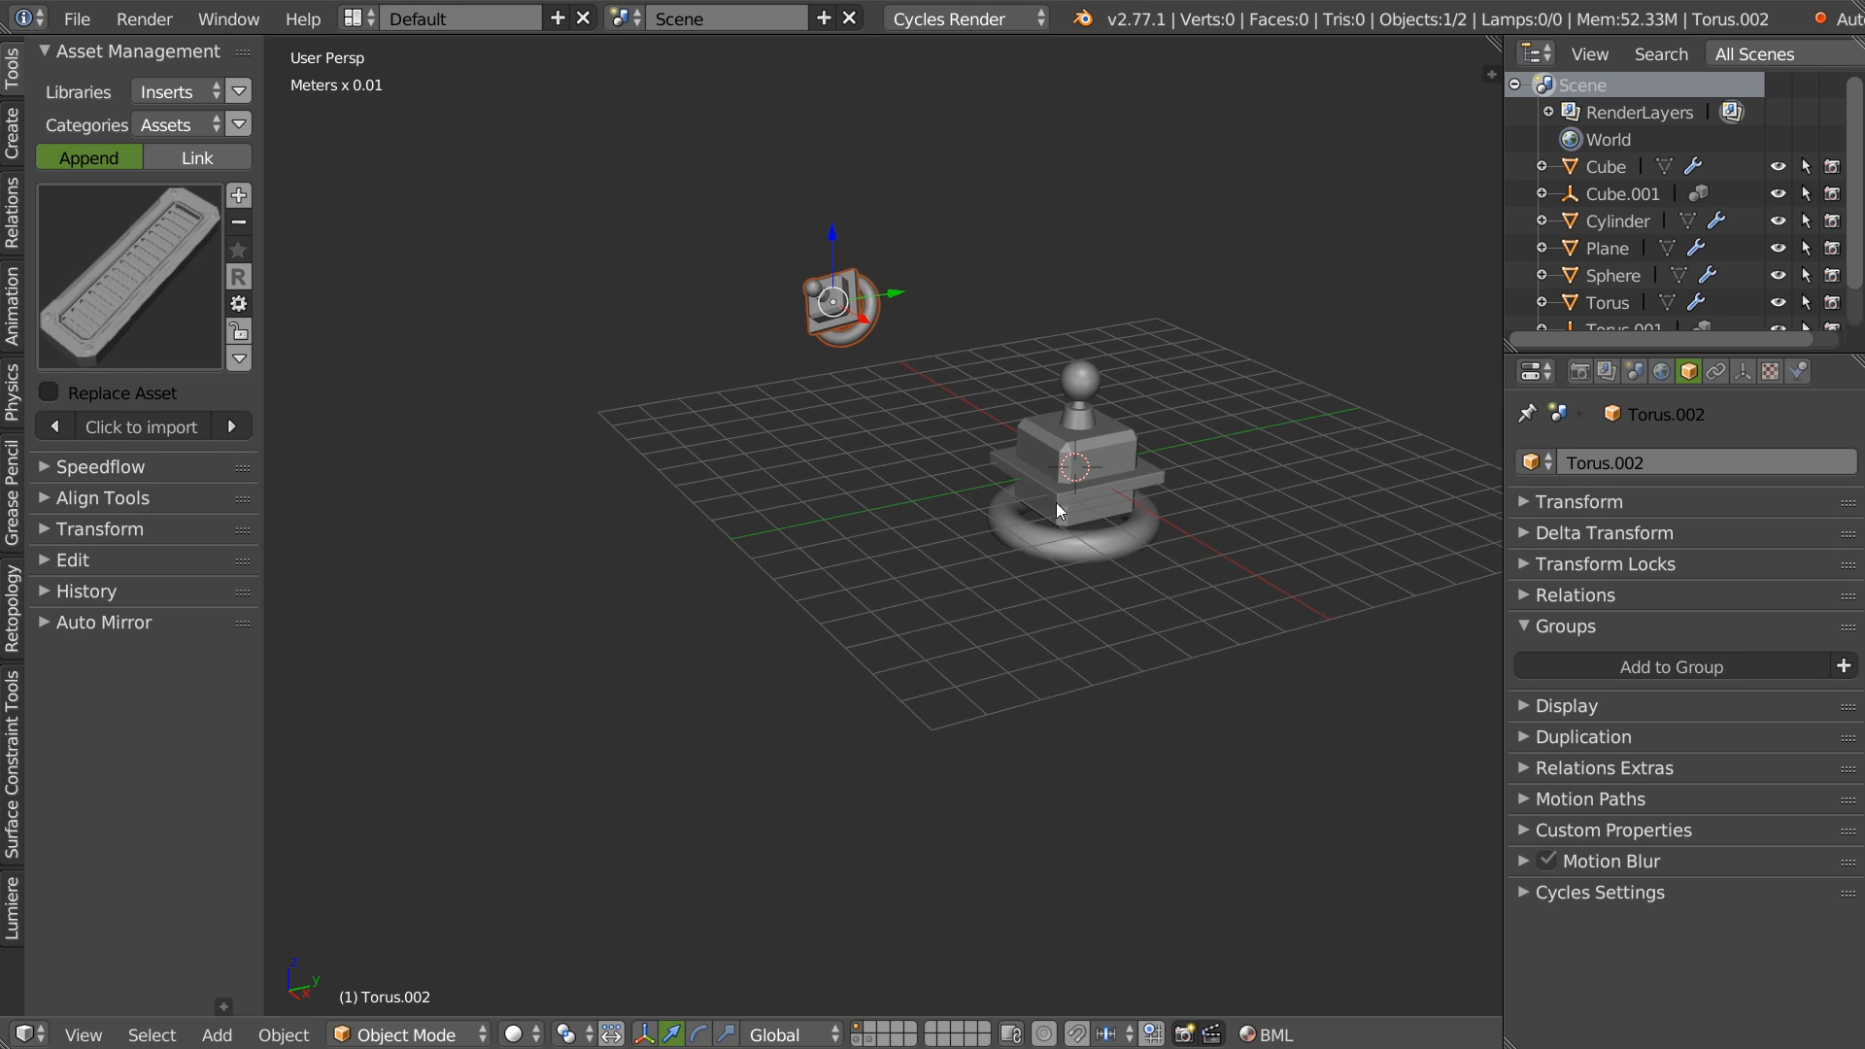
Delete the small rotated Torus.002 instance.
{"action": "scroll", "coordinate": [1030, 509], "scroll_direction": "up", "scroll_amount": 3}
{"action": "right_click", "coordinate": [1150, 501]}
{"action": "right_click", "coordinate": [823, 273]}
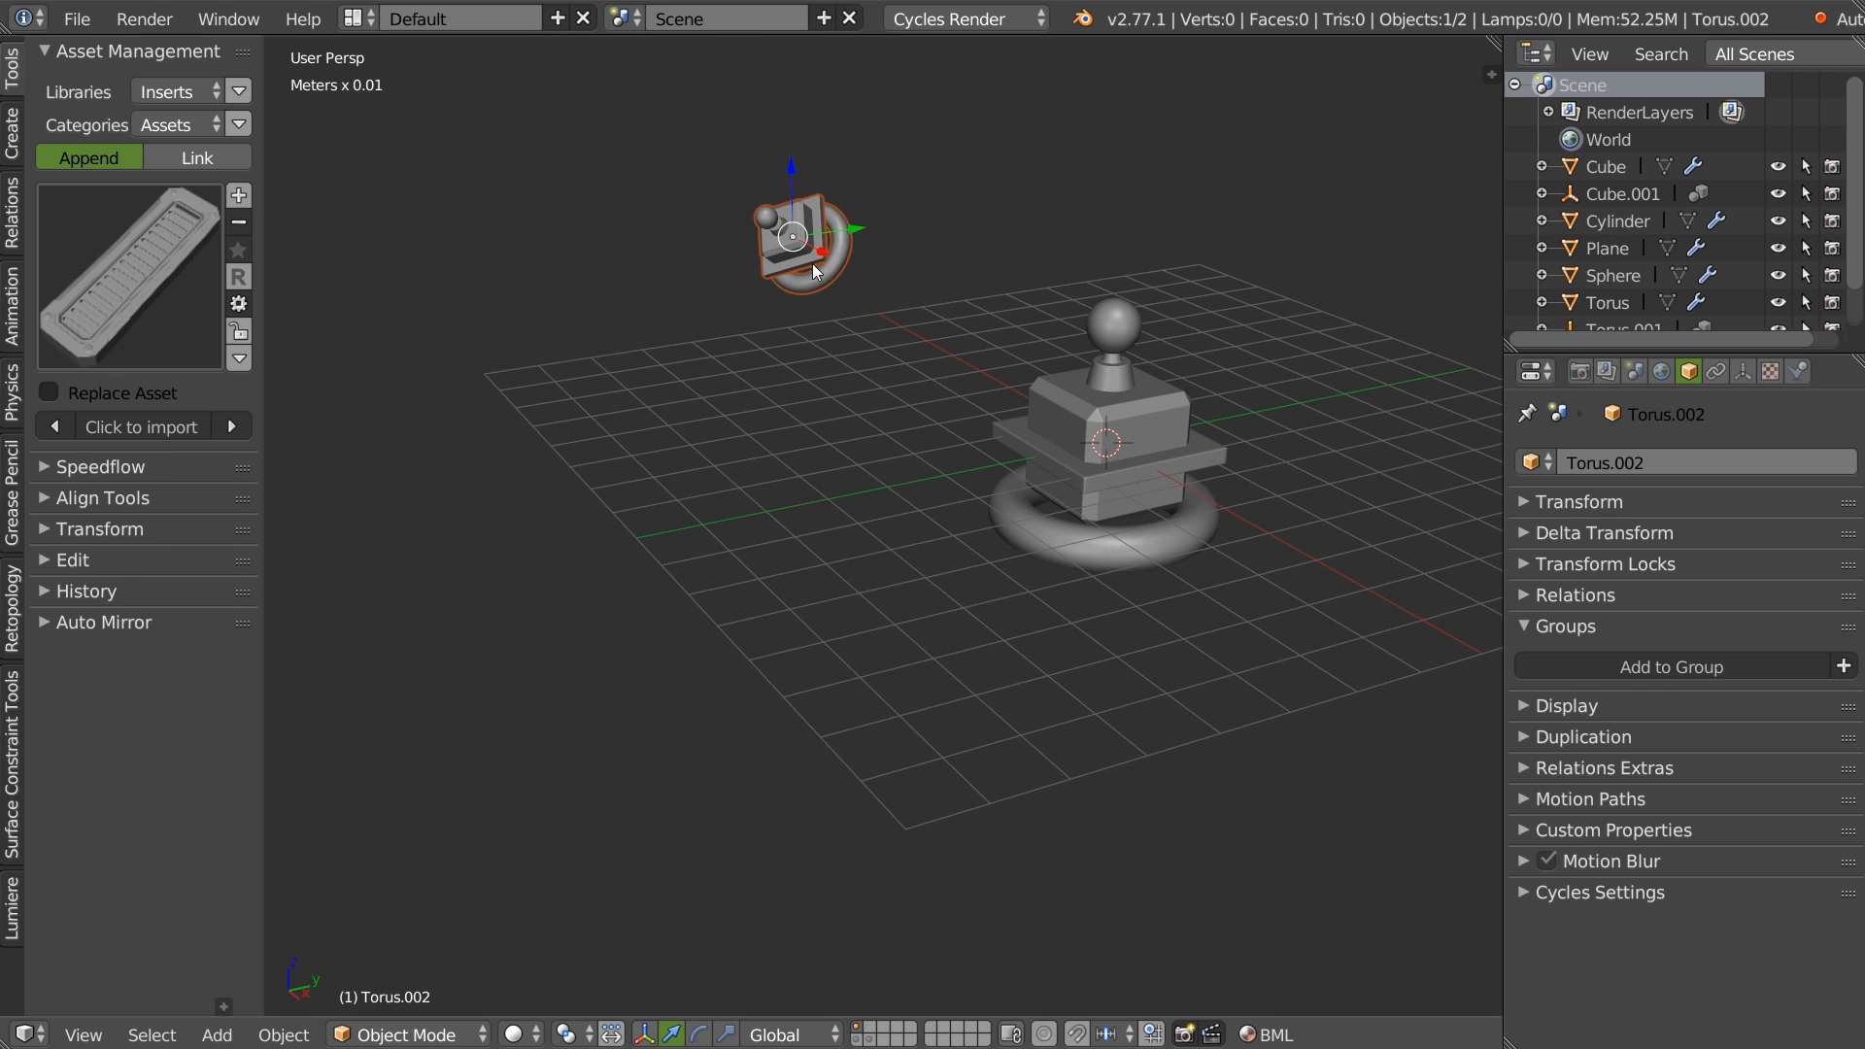
{"action": "key", "text": "Delete"}
Add a cone mesh and raise it along Z onto the sphere of the remaining Torus instance.
{"action": "right_click", "coordinate": [1099, 515]}
{"action": "left_click", "coordinate": [1118, 710]}
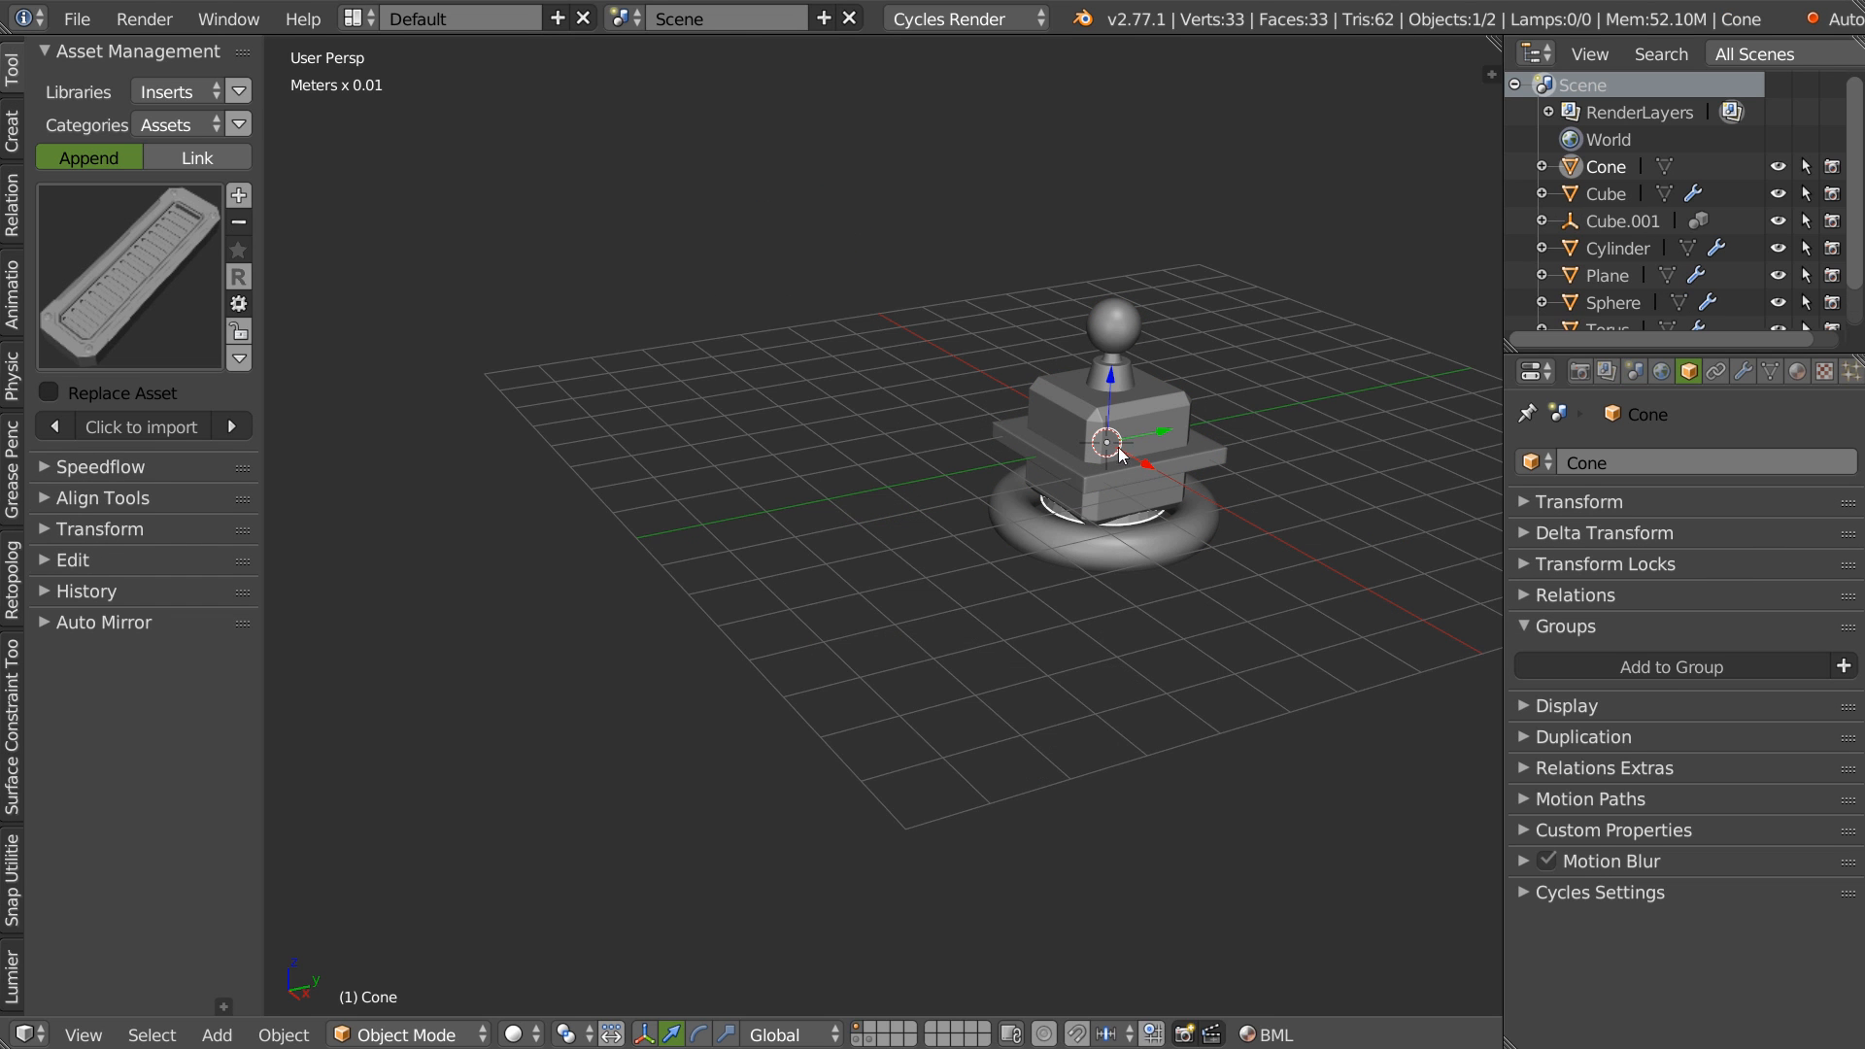
{"action": "left_click_drag", "start_coordinate": [1106, 379], "coordinate": [1125, 169]}
{"action": "middle_click_drag", "start_coordinate": [1138, 408], "coordinate": [1045, 484], "text": "shift"}
Group the cone with the Torus.001 instance and name the new group Cone.
{"action": "right_click", "coordinate": [1071, 504], "text": "shift"}
{"action": "scroll", "coordinate": [1071, 504], "scroll_direction": "up", "scroll_amount": 2}
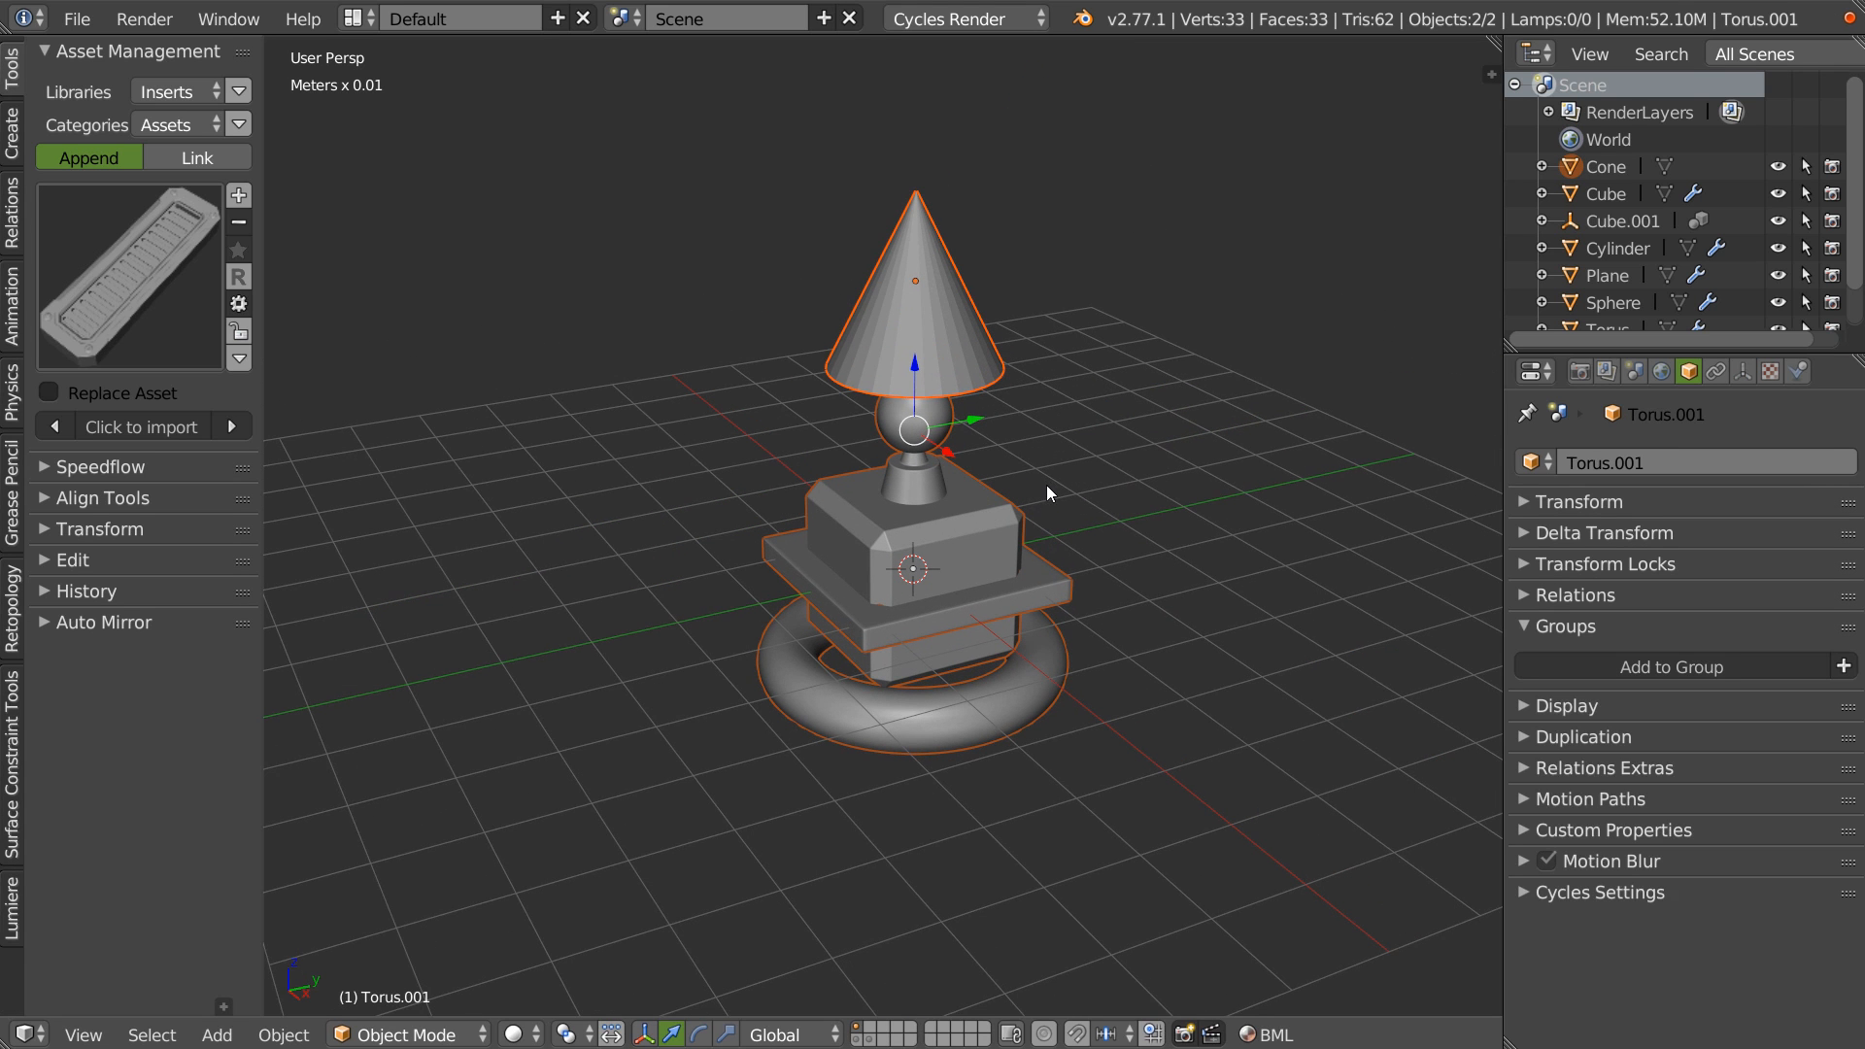
{"action": "key", "text": "ctrl+g"}
{"action": "left_click", "coordinate": [1660, 710]}
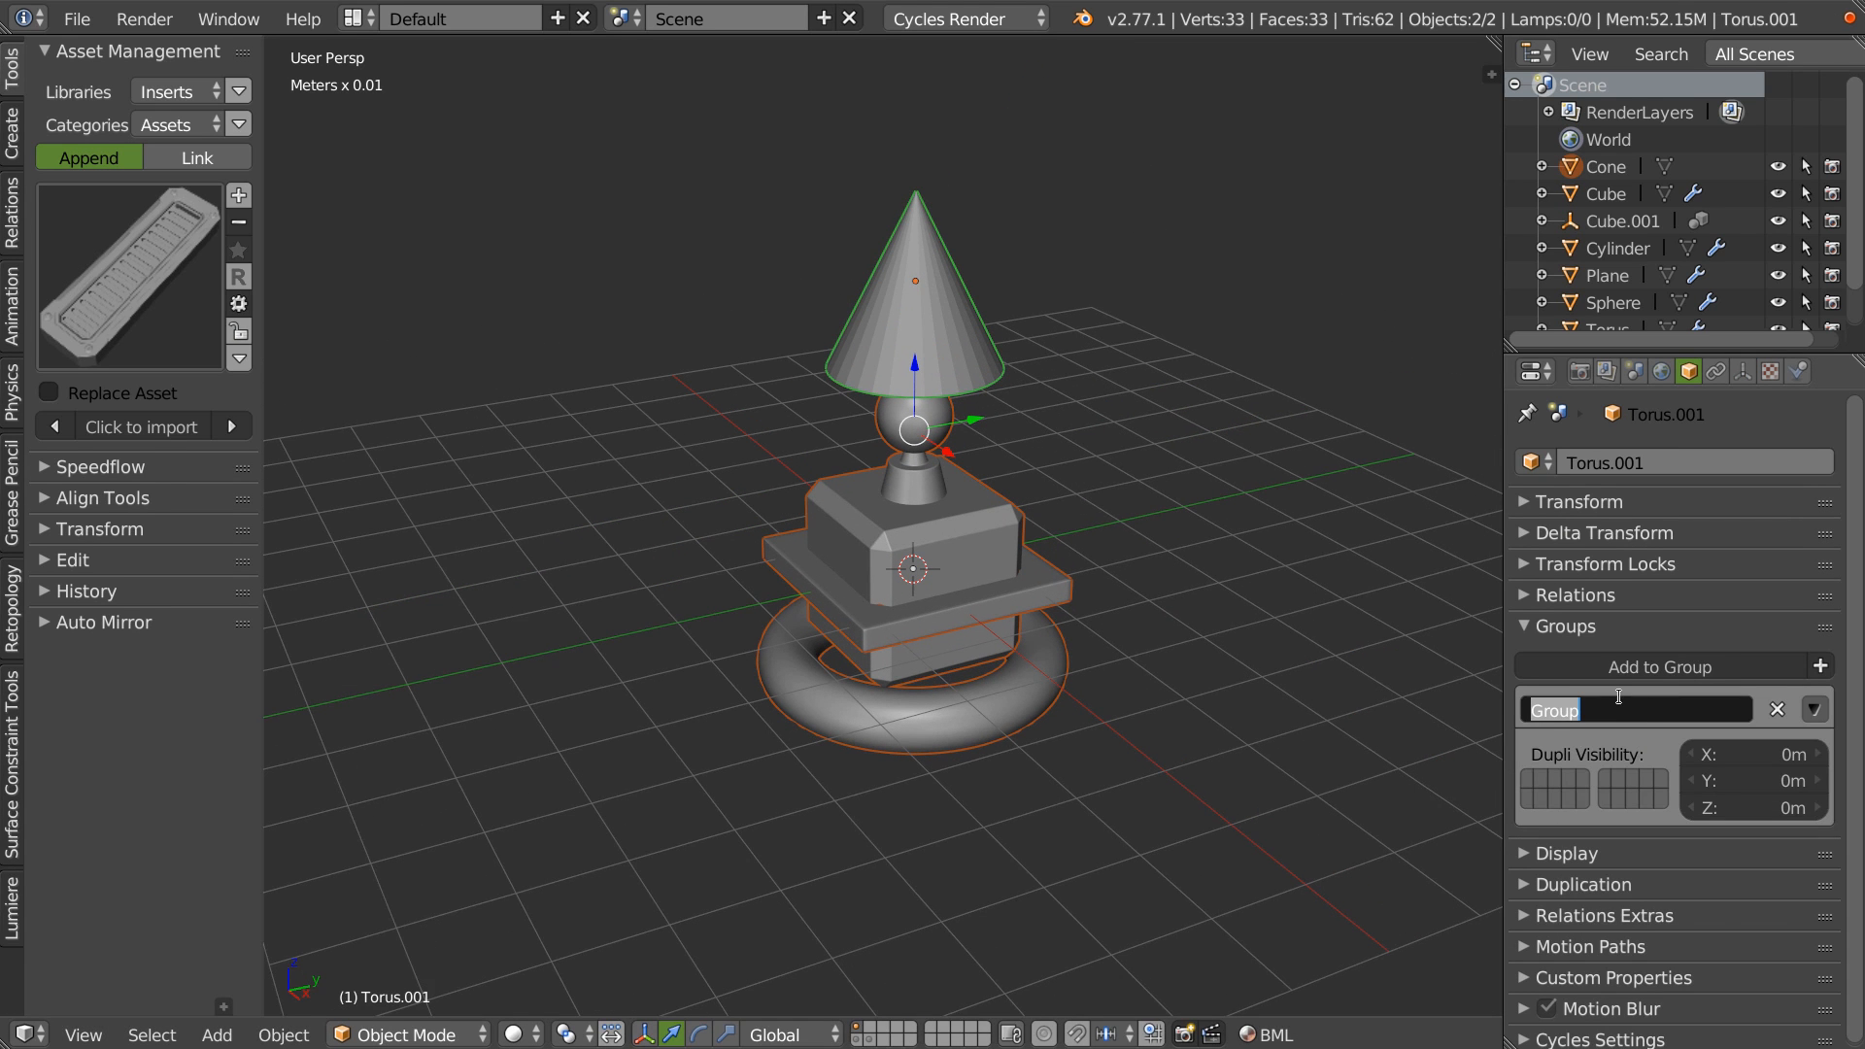
{"action": "type", "text": "Cone"}
{"action": "key", "text": "Return"}
Move the cone and the Torus.001 instance off layer 1 to a separate source layer.
{"action": "mouse_move", "coordinate": [1140, 499]}
{"action": "middle_mouse_down"}
{"action": "mouse_move", "coordinate": [1035, 437]}
{"action": "mouse_move", "coordinate": [1158, 525]}
{"action": "middle_mouse_up"}
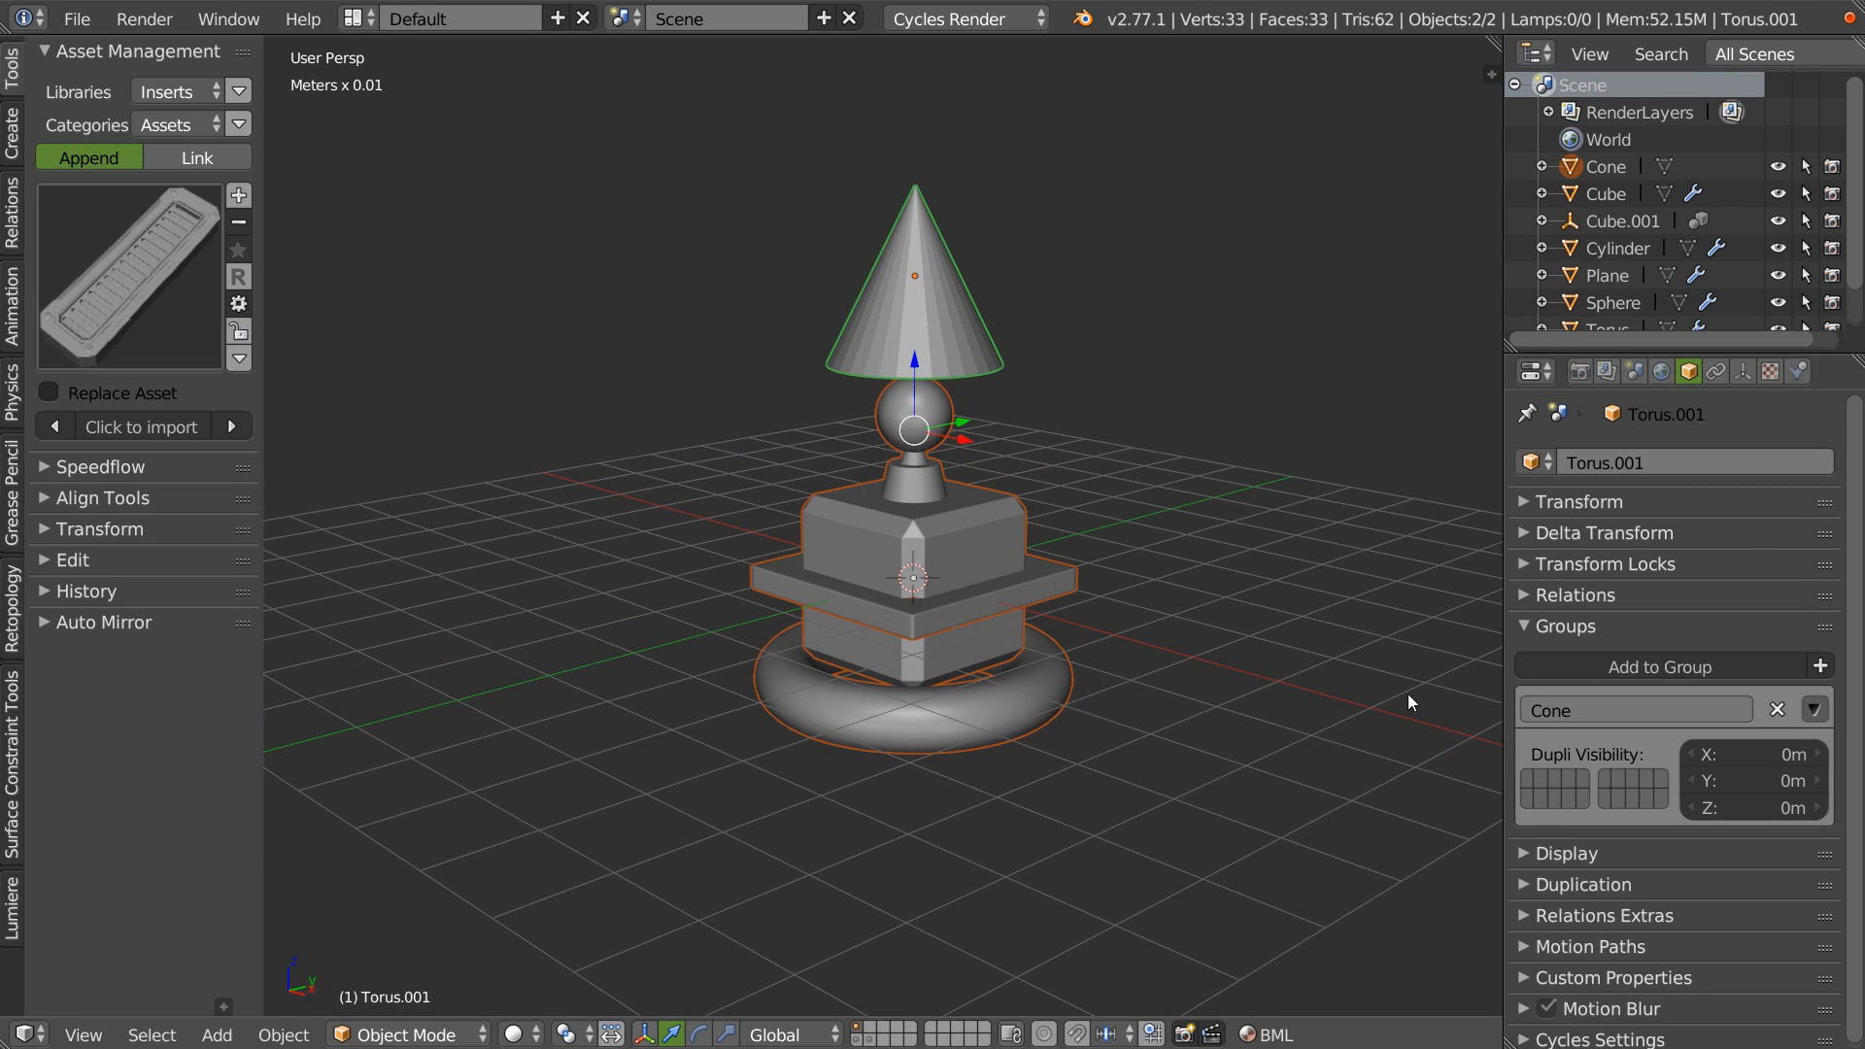
{"action": "middle_click_drag", "start_coordinate": [970, 567], "coordinate": [933, 517]}
{"action": "key", "text": "m"}
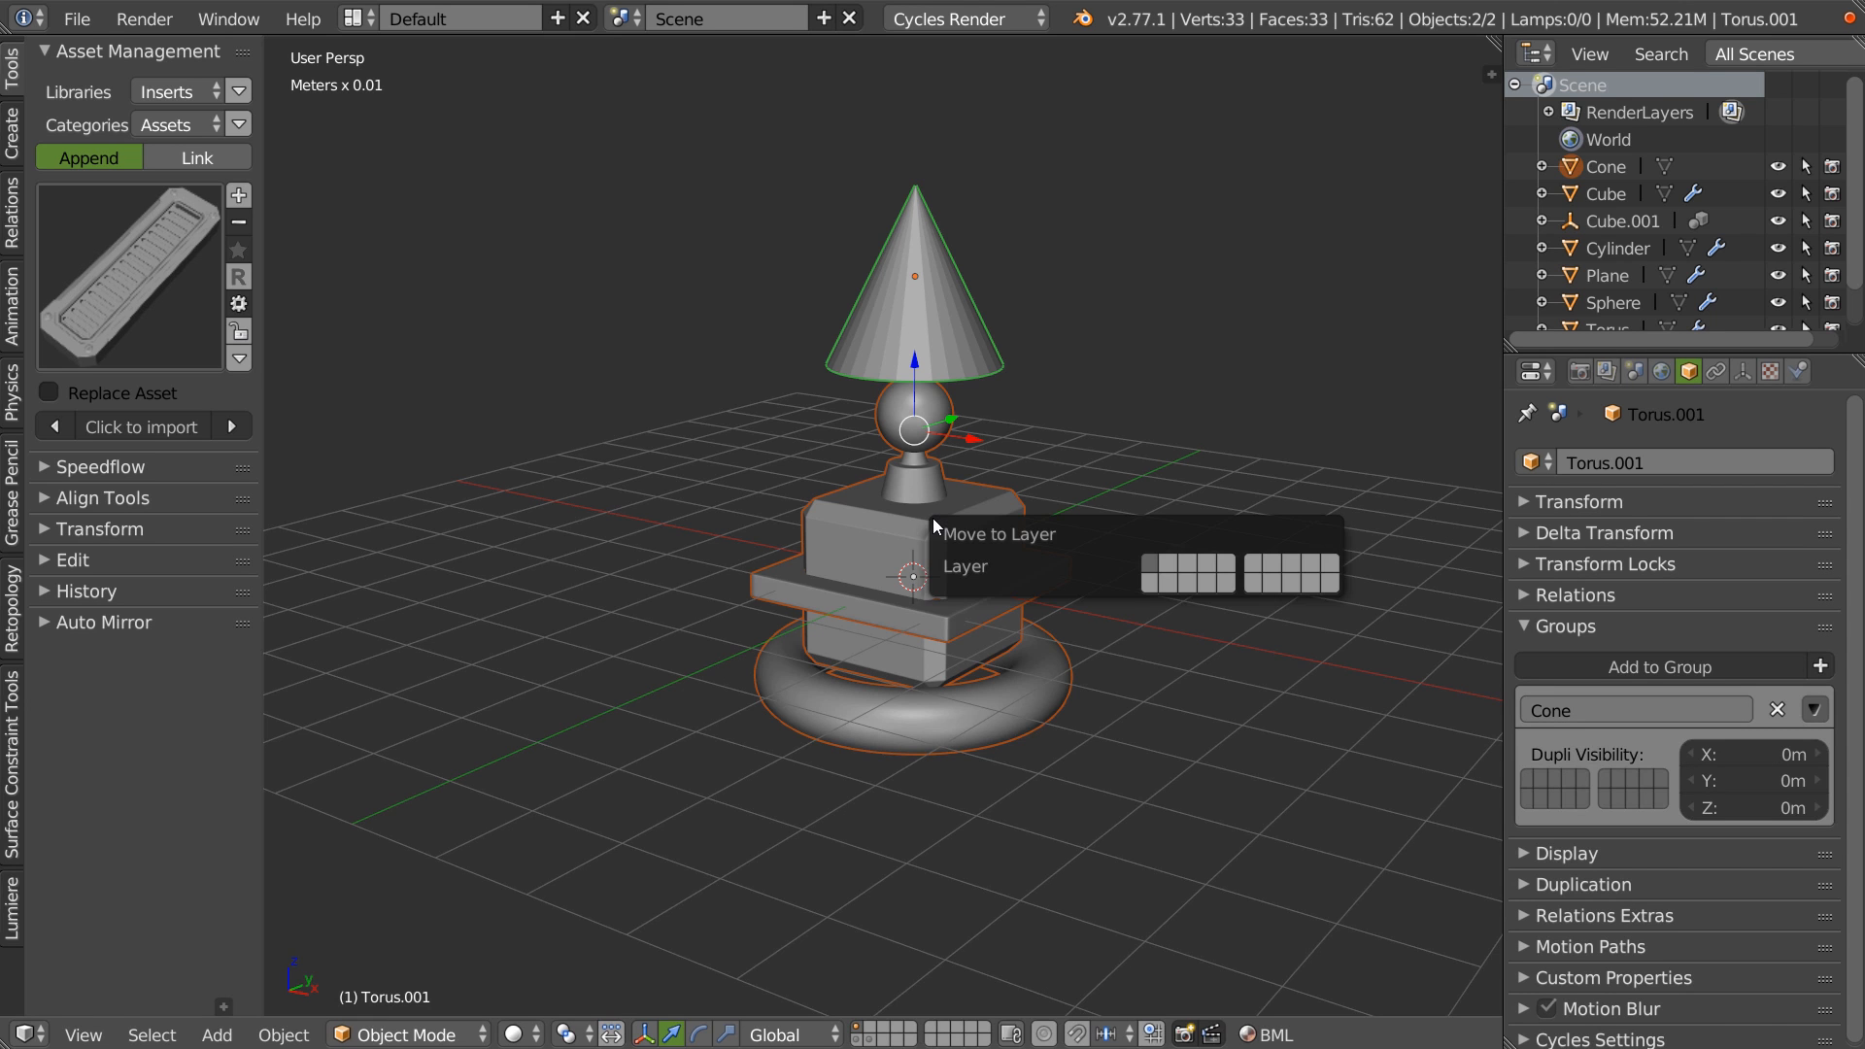
{"action": "key", "text": "m"}
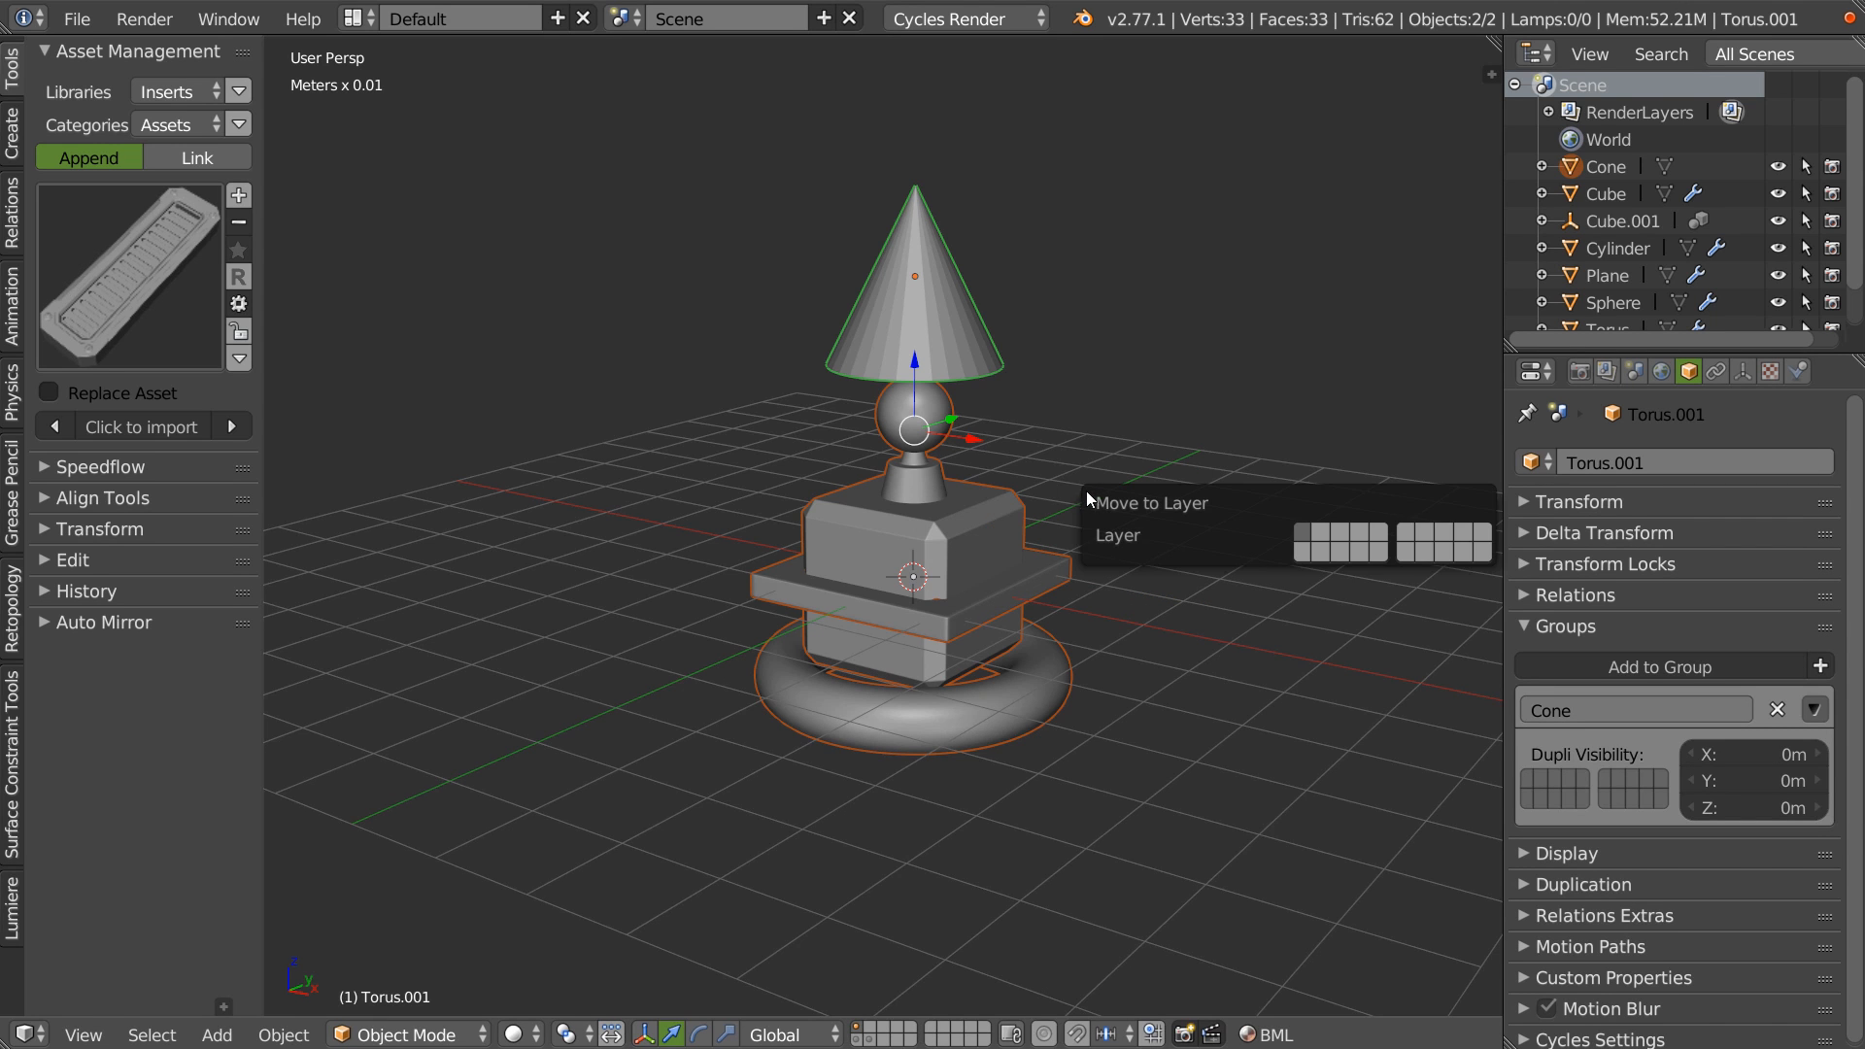
{"action": "left_click", "coordinate": [1327, 550]}
Add a group instance of the Cone group to the emptied layer 1.
{"action": "middle_click_drag", "start_coordinate": [1057, 673], "coordinate": [871, 597]}
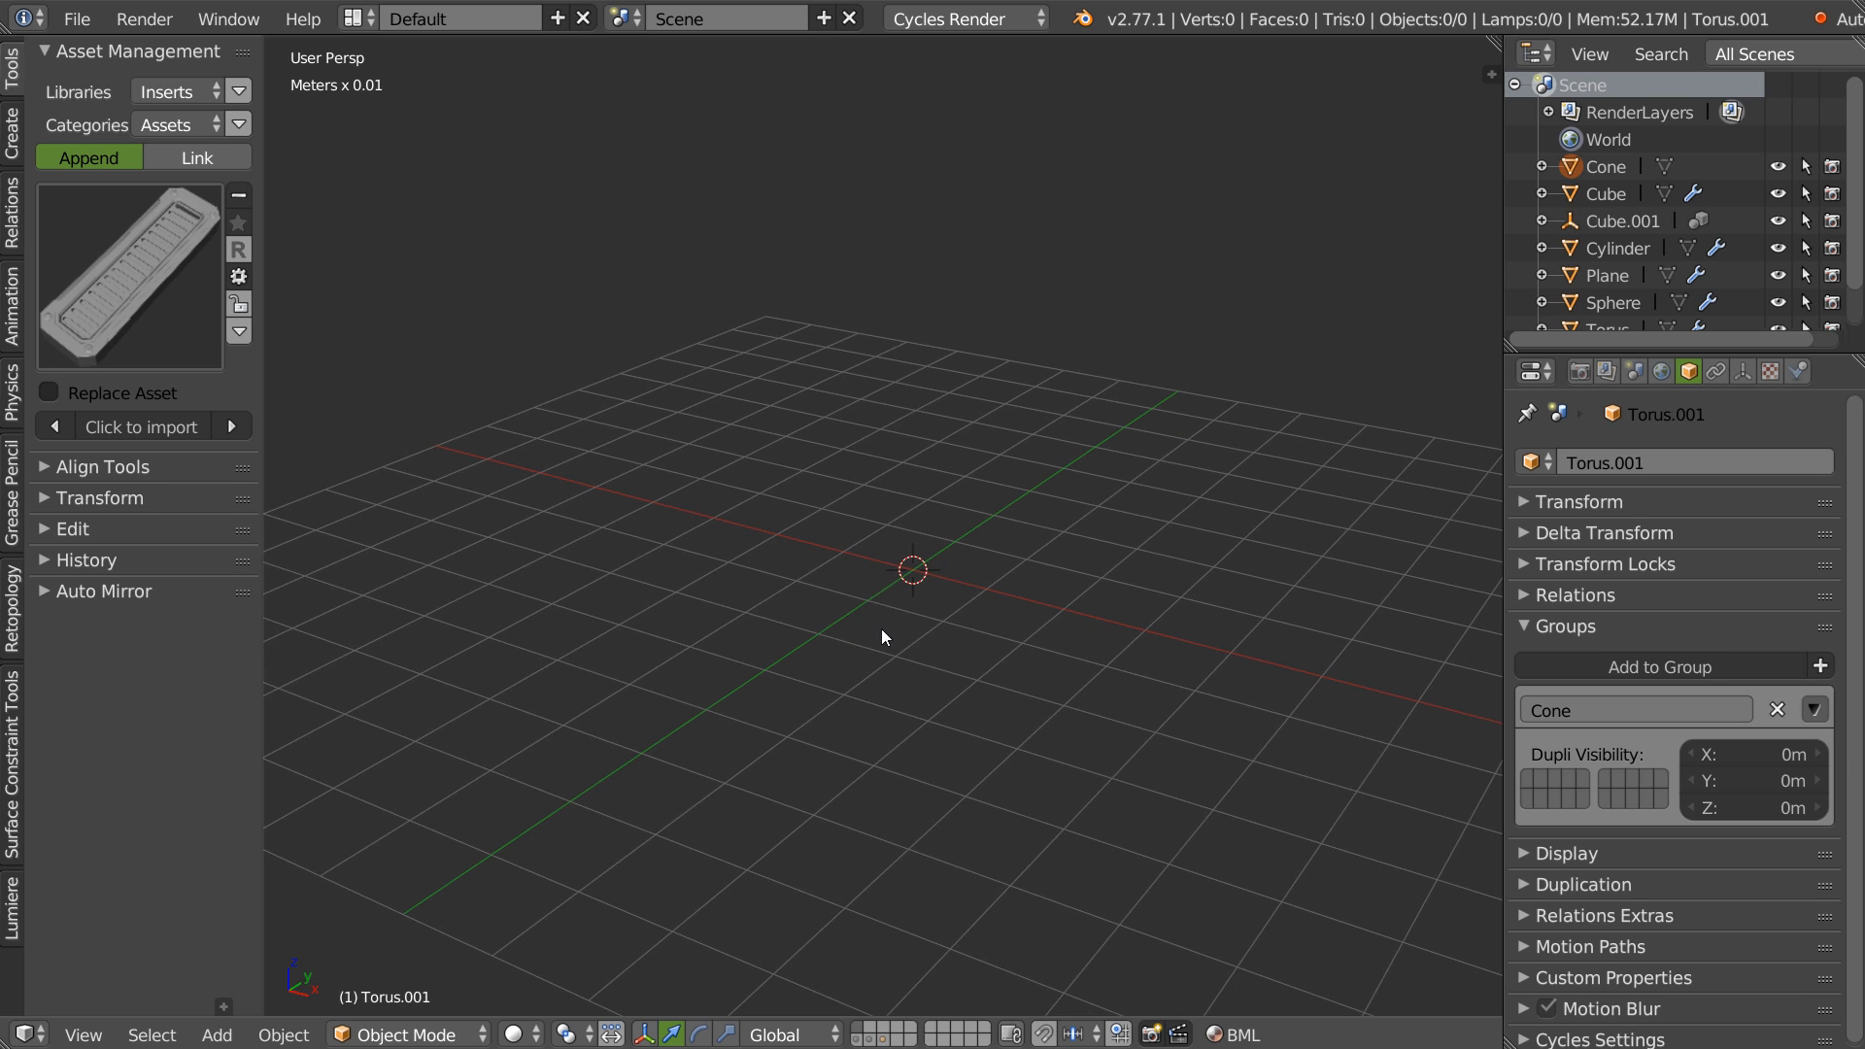
{"action": "key", "text": "shift+a"}
{"action": "mouse_move", "coordinate": [882, 622]}
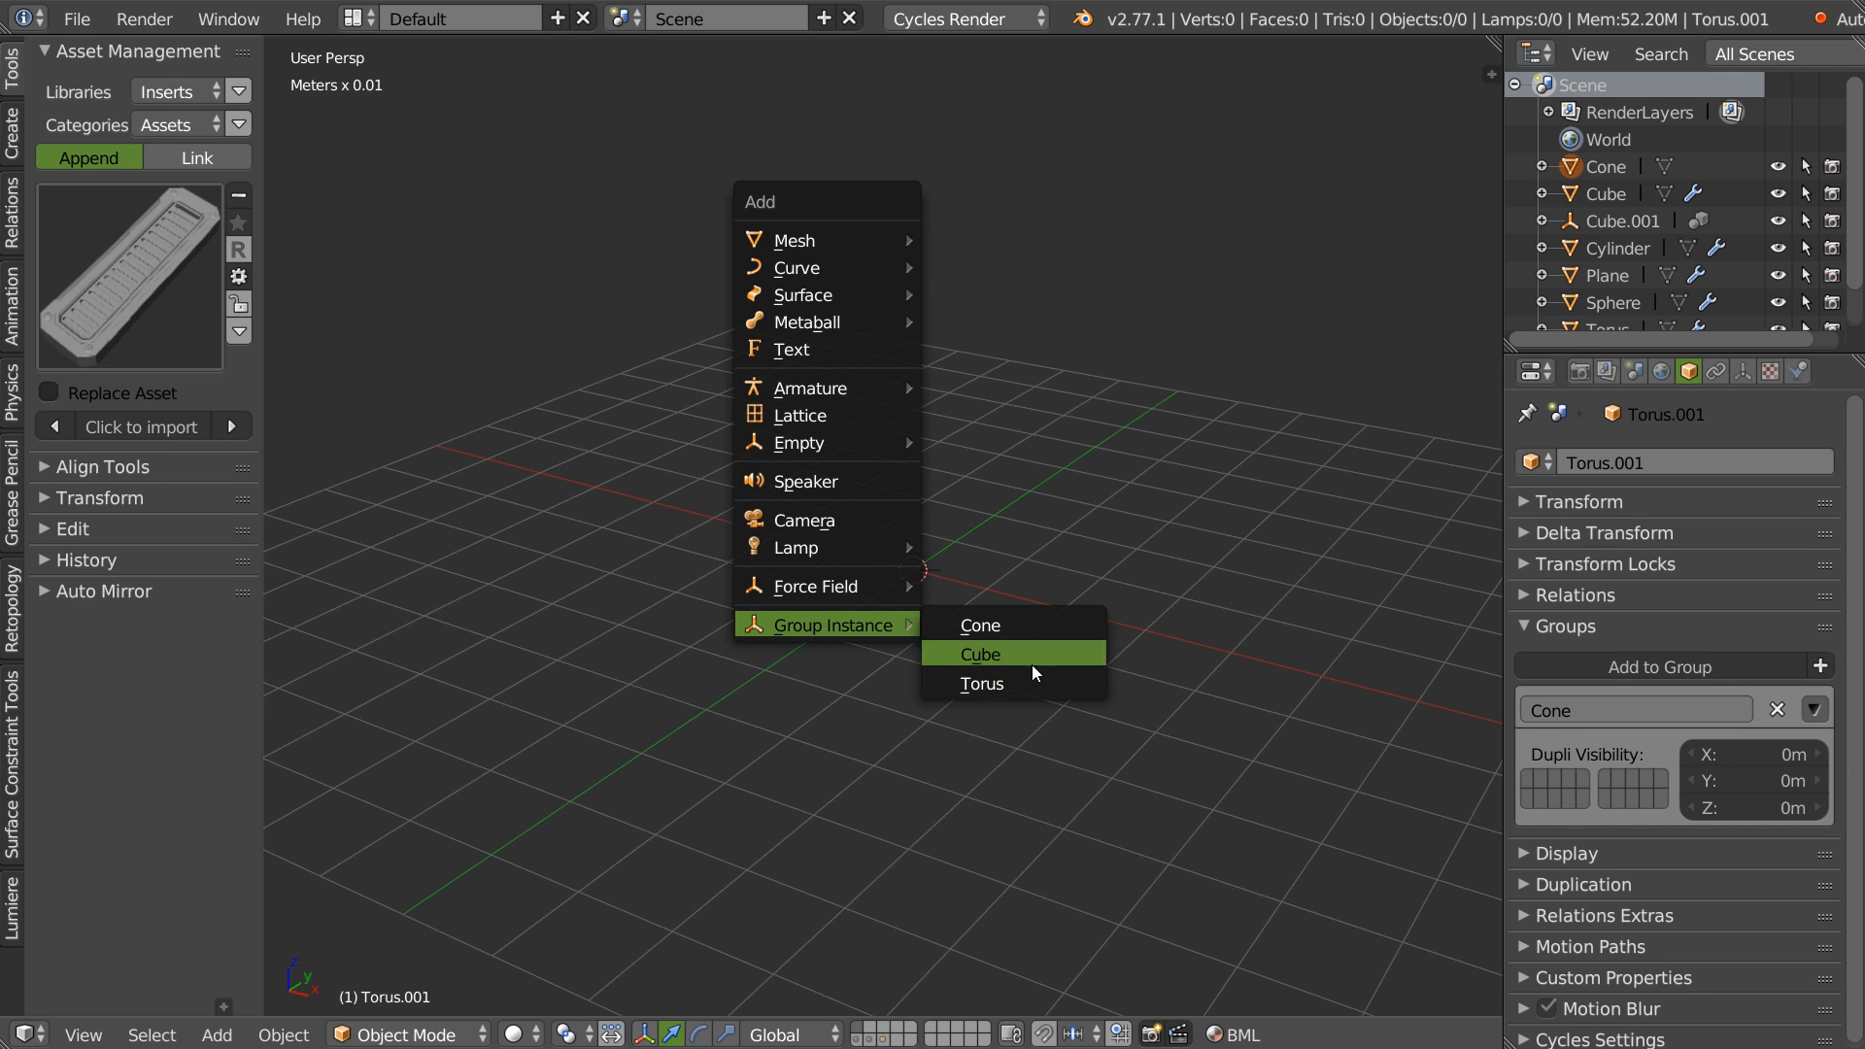
{"action": "left_click", "coordinate": [983, 625]}
{"action": "middle_click_drag", "start_coordinate": [1111, 528], "coordinate": [1140, 534]}
{"action": "scroll", "coordinate": [1141, 488], "scroll_direction": "down", "scroll_amount": 5}
{"action": "mouse_move", "coordinate": [888, 608]}
{"action": "middle_mouse_down"}
{"action": "mouse_move", "coordinate": [882, 638]}
{"action": "mouse_move", "coordinate": [906, 610]}
{"action": "middle_mouse_up"}
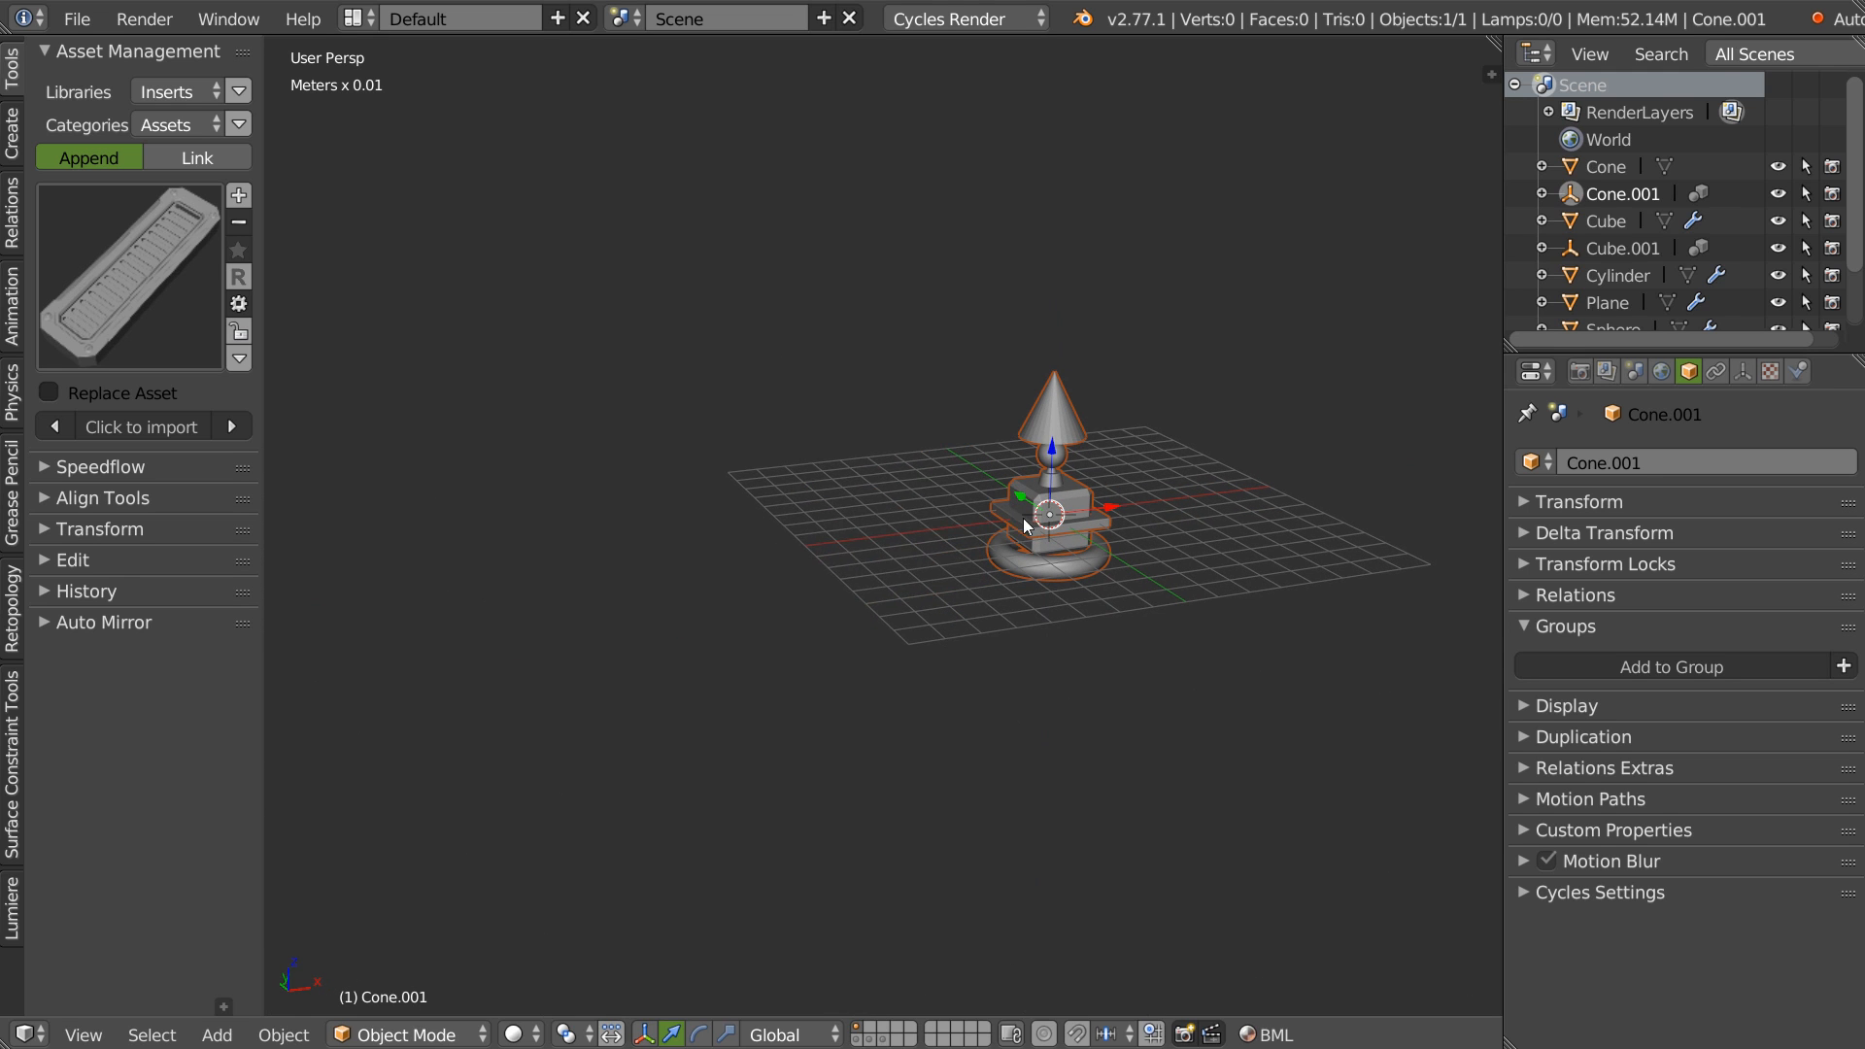
Duplicate the Cone group instance three times, spacing the copies in a row along the negative X axis.
{"action": "key", "text": "shift+d"}
{"action": "key", "text": "x"}
{"action": "left_click", "coordinate": [888, 551]}
{"action": "key", "text": "shift+d"}
{"action": "key", "text": "x"}
{"action": "left_click", "coordinate": [689, 598]}
{"action": "key", "text": "shift+d"}
{"action": "key", "text": "x"}
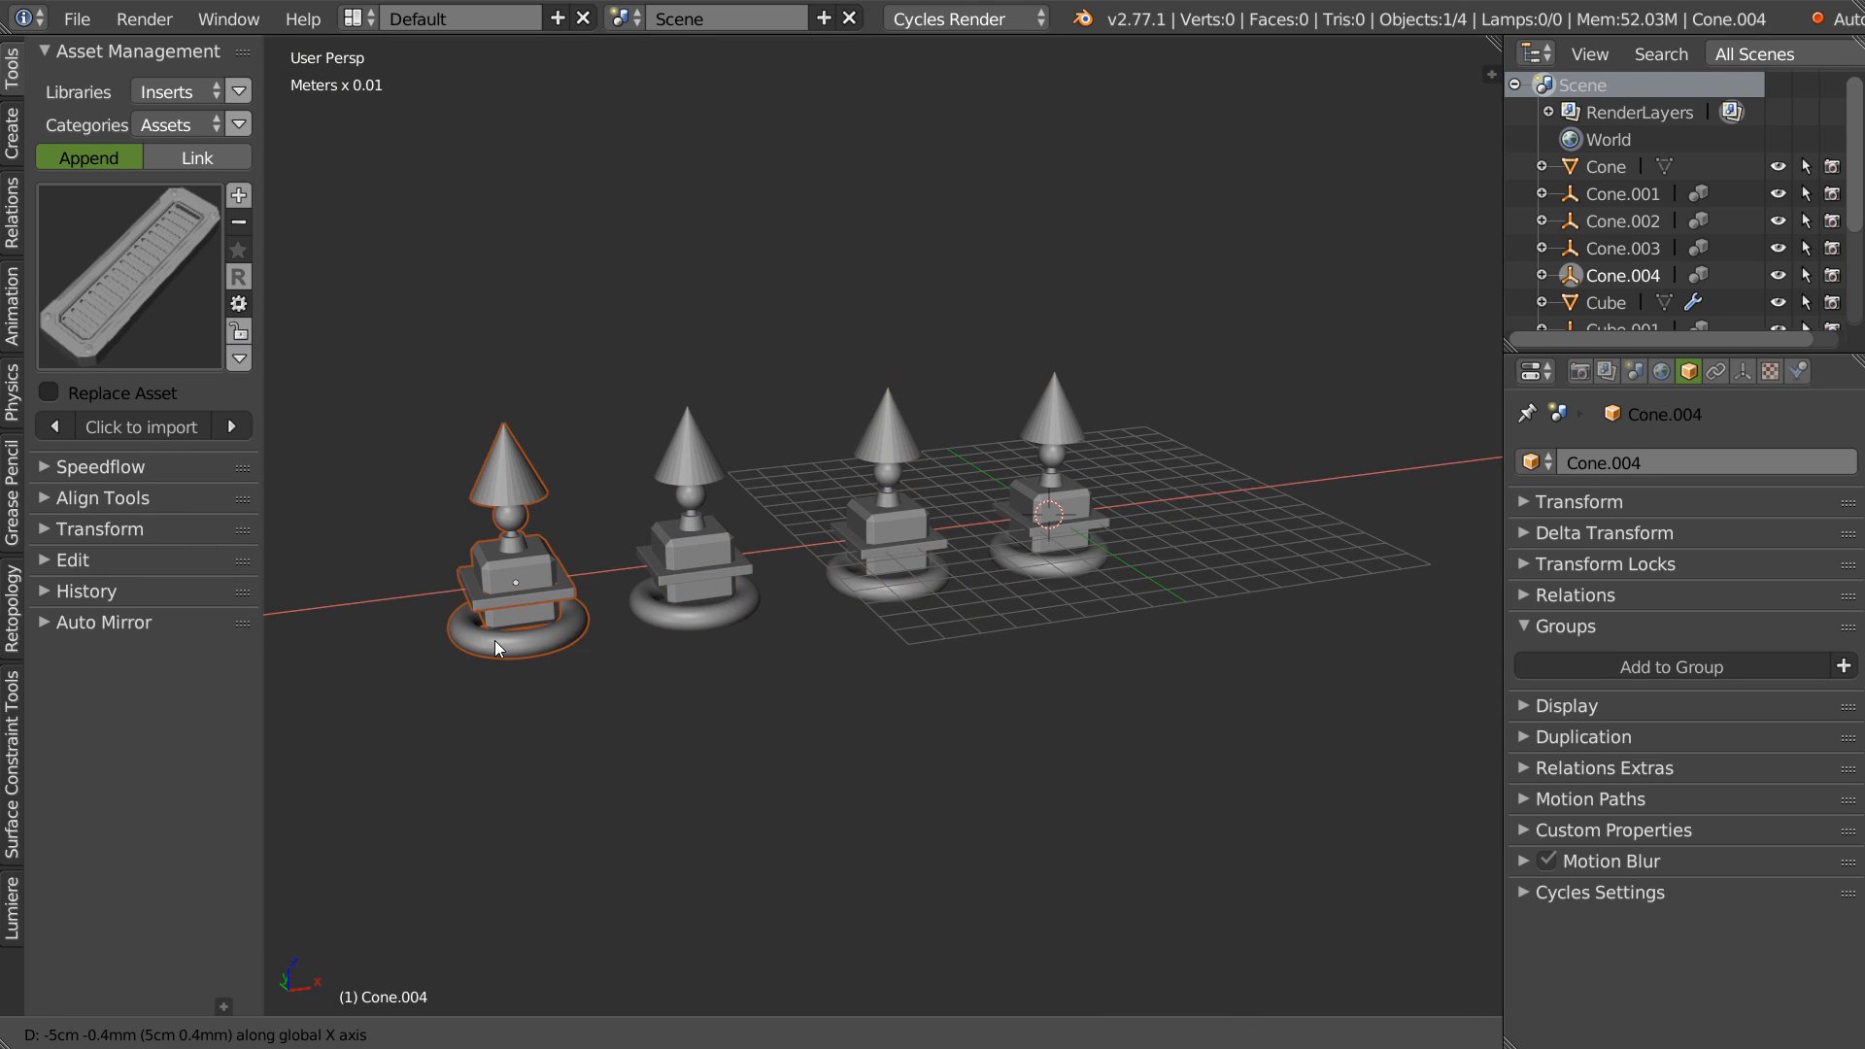
{"action": "left_click", "coordinate": [491, 648]}
{"action": "mouse_move", "coordinate": [783, 534]}
{"action": "middle_mouse_down"}
{"action": "mouse_move", "coordinate": [748, 544]}
{"action": "mouse_move", "coordinate": [911, 563]}
{"action": "mouse_move", "coordinate": [757, 529]}
{"action": "mouse_move", "coordinate": [777, 536]}
{"action": "middle_mouse_up"}
{"action": "scroll", "coordinate": [748, 544], "scroll_direction": "up", "scroll_amount": 4}
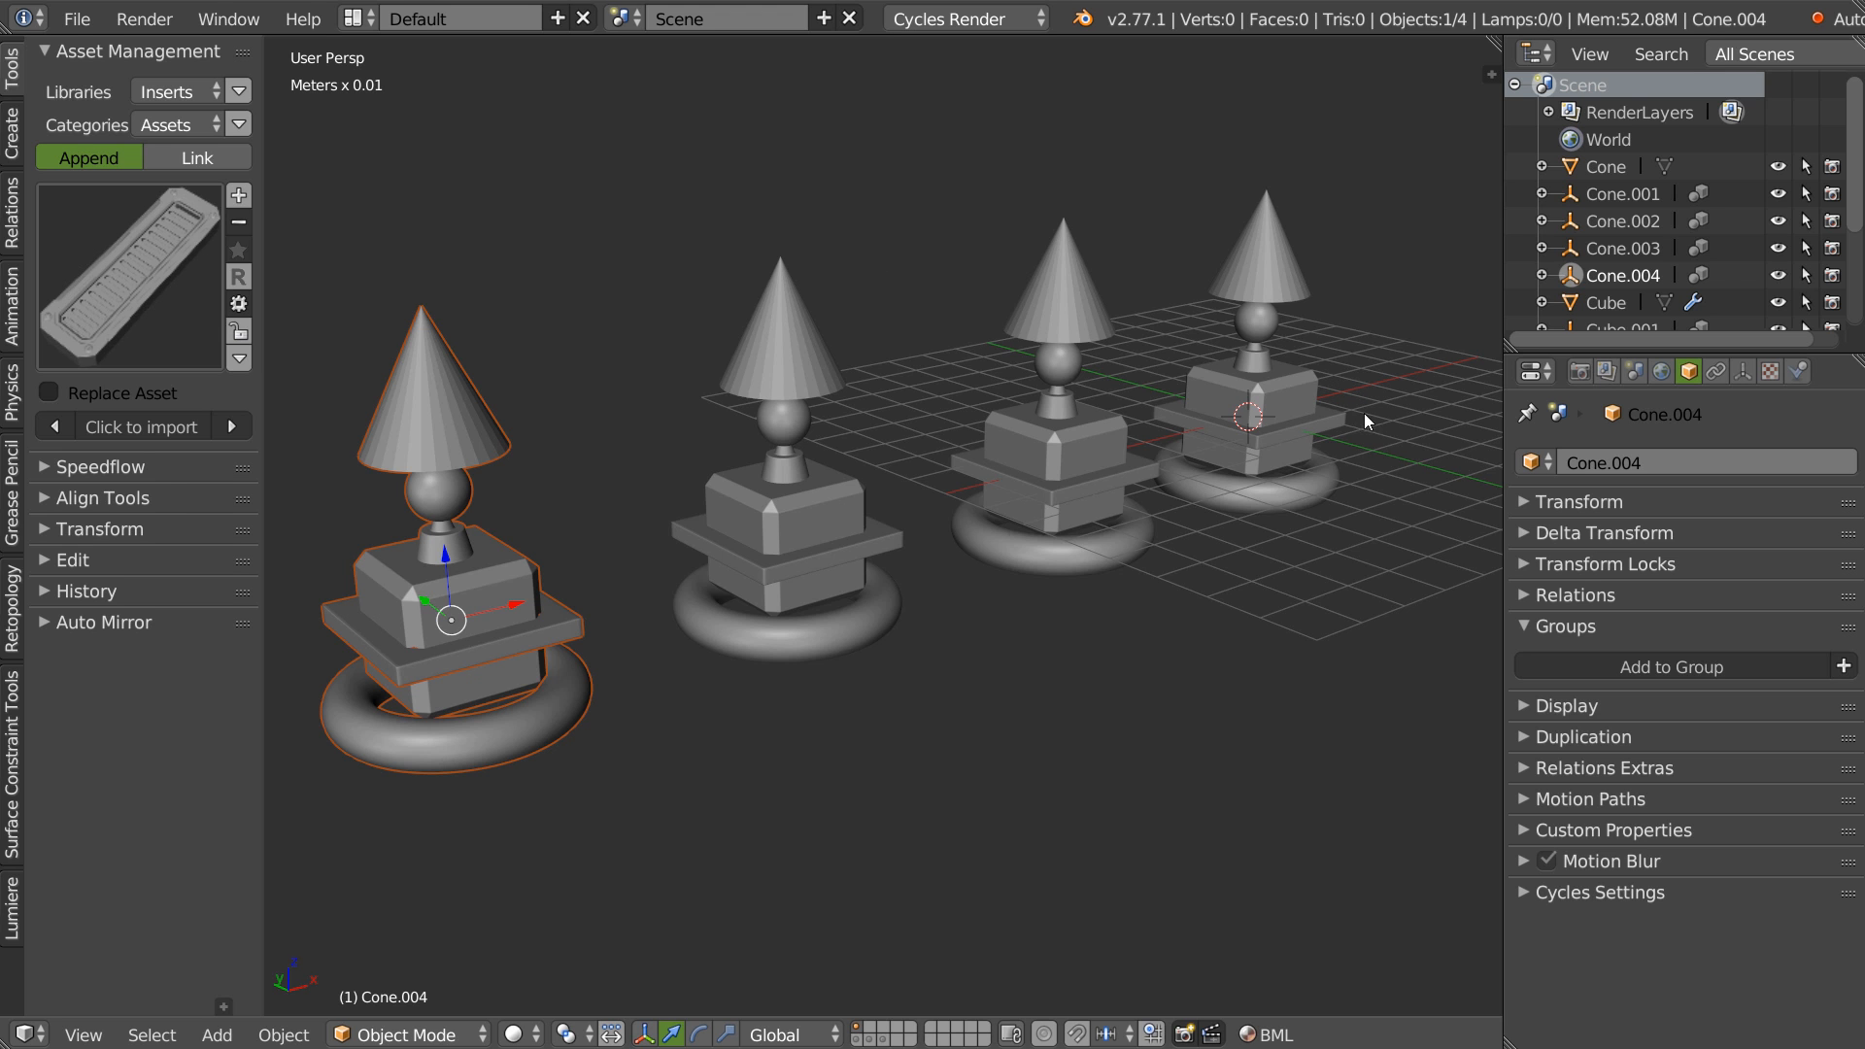
{"action": "scroll", "coordinate": [1152, 395], "scroll_direction": "down", "scroll_amount": 5}
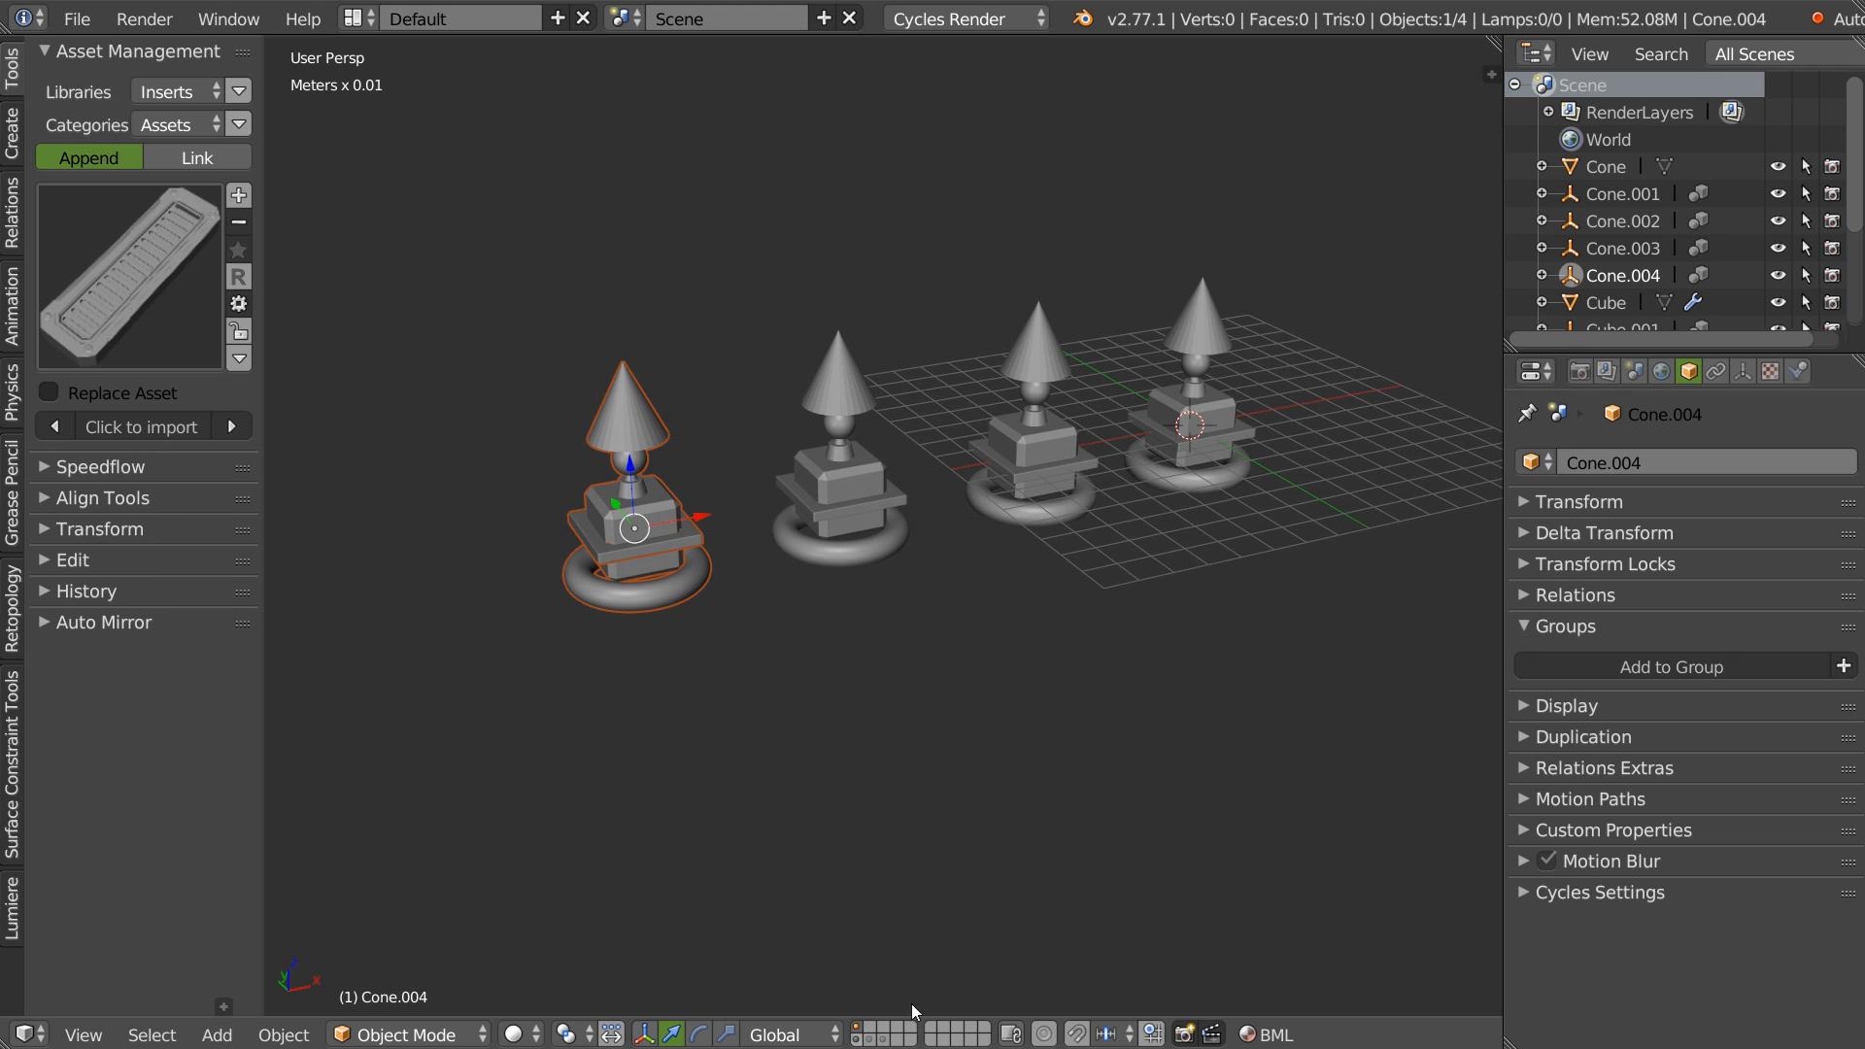
Delete the three duplicated Cone instances, keeping only the original at the grid centre.
{"action": "right_click", "coordinate": [1219, 408]}
{"action": "right_click", "coordinate": [1016, 476]}
{"action": "right_click", "coordinate": [844, 491]}
{"action": "right_click", "coordinate": [649, 510]}
{"action": "right_click", "coordinate": [1030, 464]}
{"action": "right_click", "coordinate": [837, 512], "text": "shift"}
{"action": "right_click", "coordinate": [670, 540], "text": "shift"}
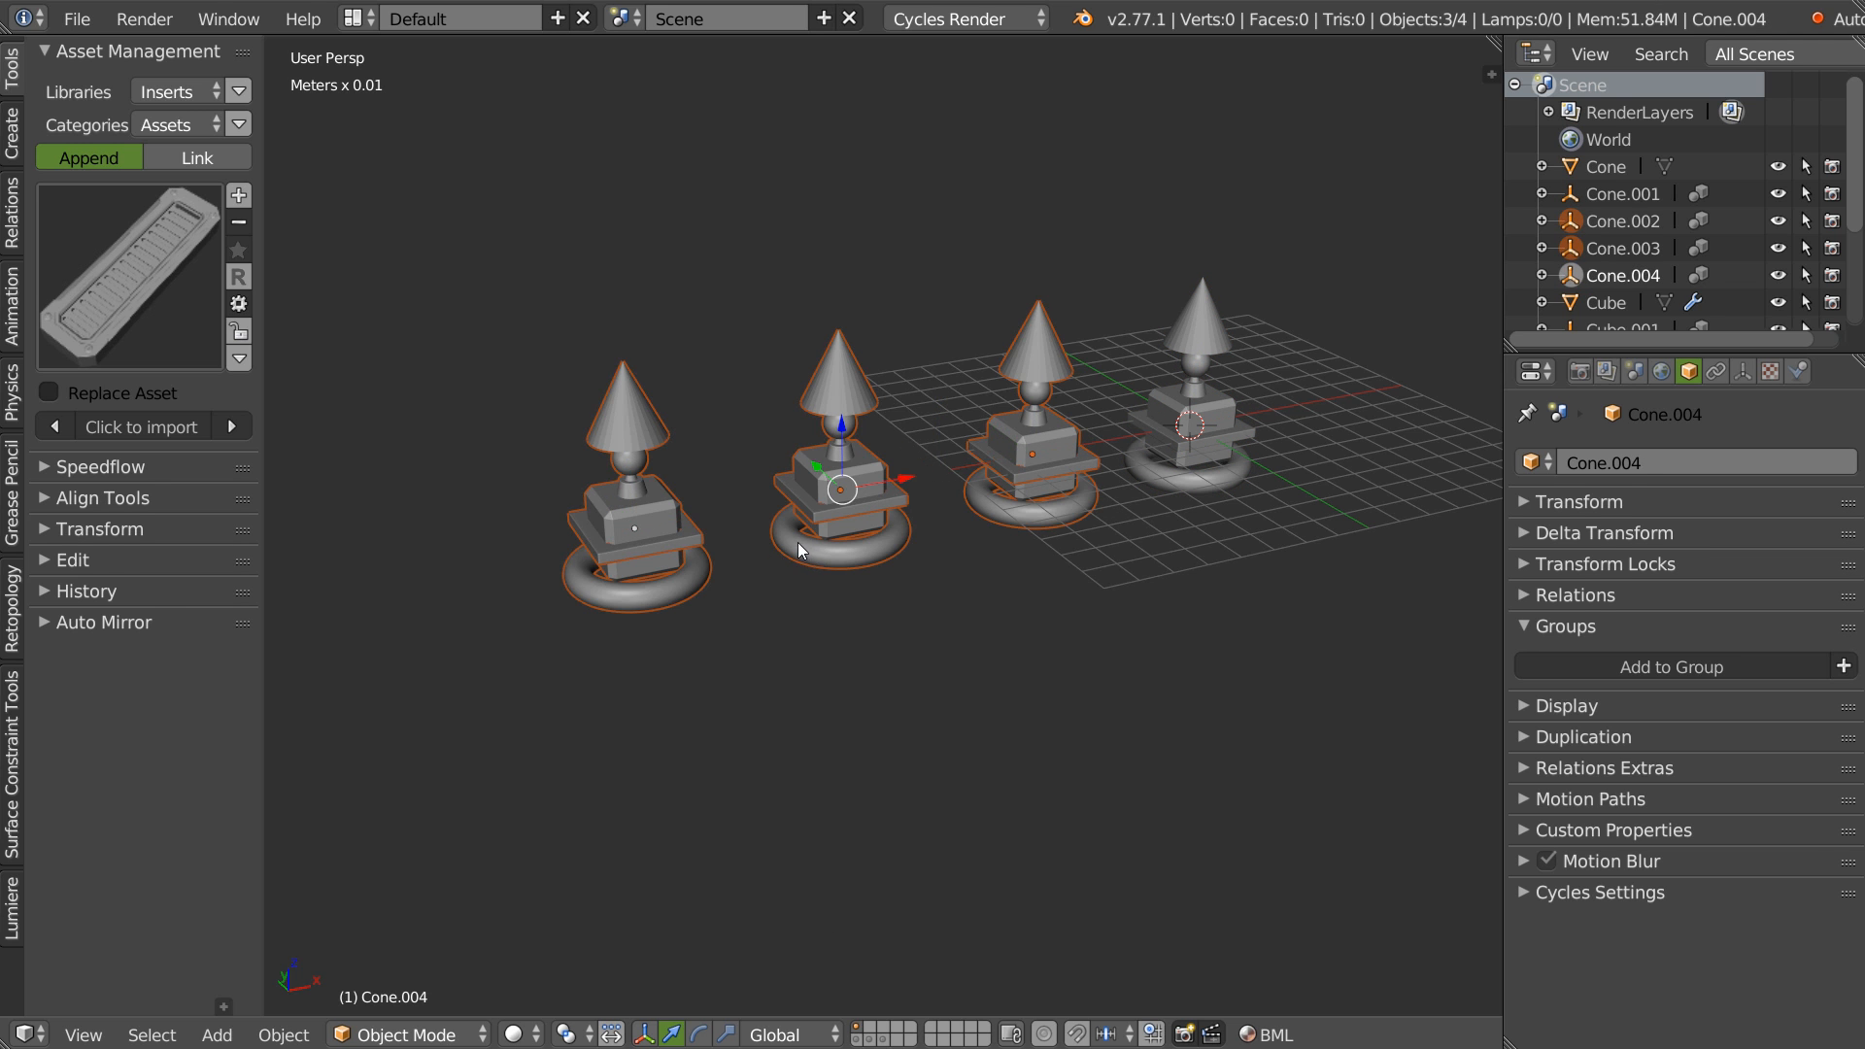
{"action": "key", "text": "Delete"}
Add a group instance of the Cube group and move it along X to stand beside the Cone instance.
{"action": "key", "text": "shift+a"}
{"action": "key", "text": "Escape"}
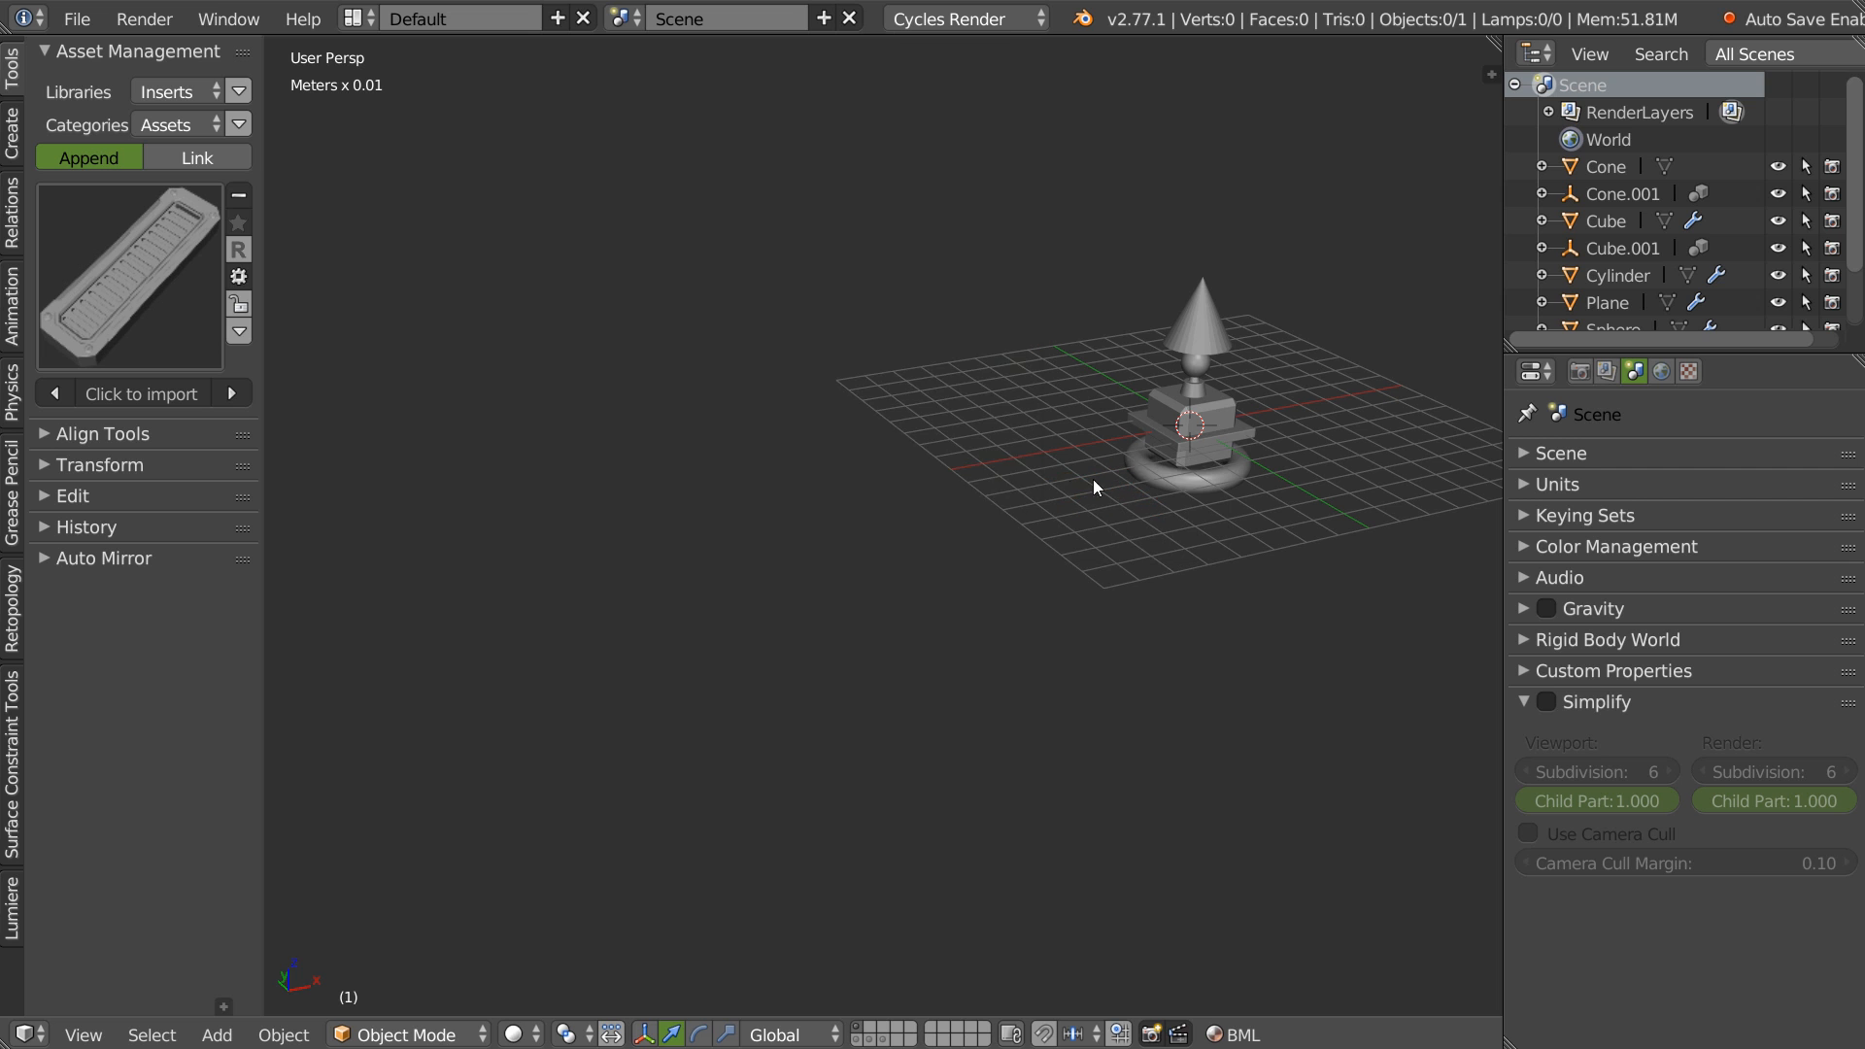
{"action": "key", "text": "shift+a"}
{"action": "left_click", "coordinate": [1099, 509]}
{"action": "key", "text": "g"}
{"action": "key", "text": "x"}
{"action": "left_click", "coordinate": [967, 481]}
Add a group instance of the Torus group and move it along X past the Cube instance.
{"action": "key", "text": "shift+a"}
{"action": "mouse_move", "coordinate": [1060, 494]}
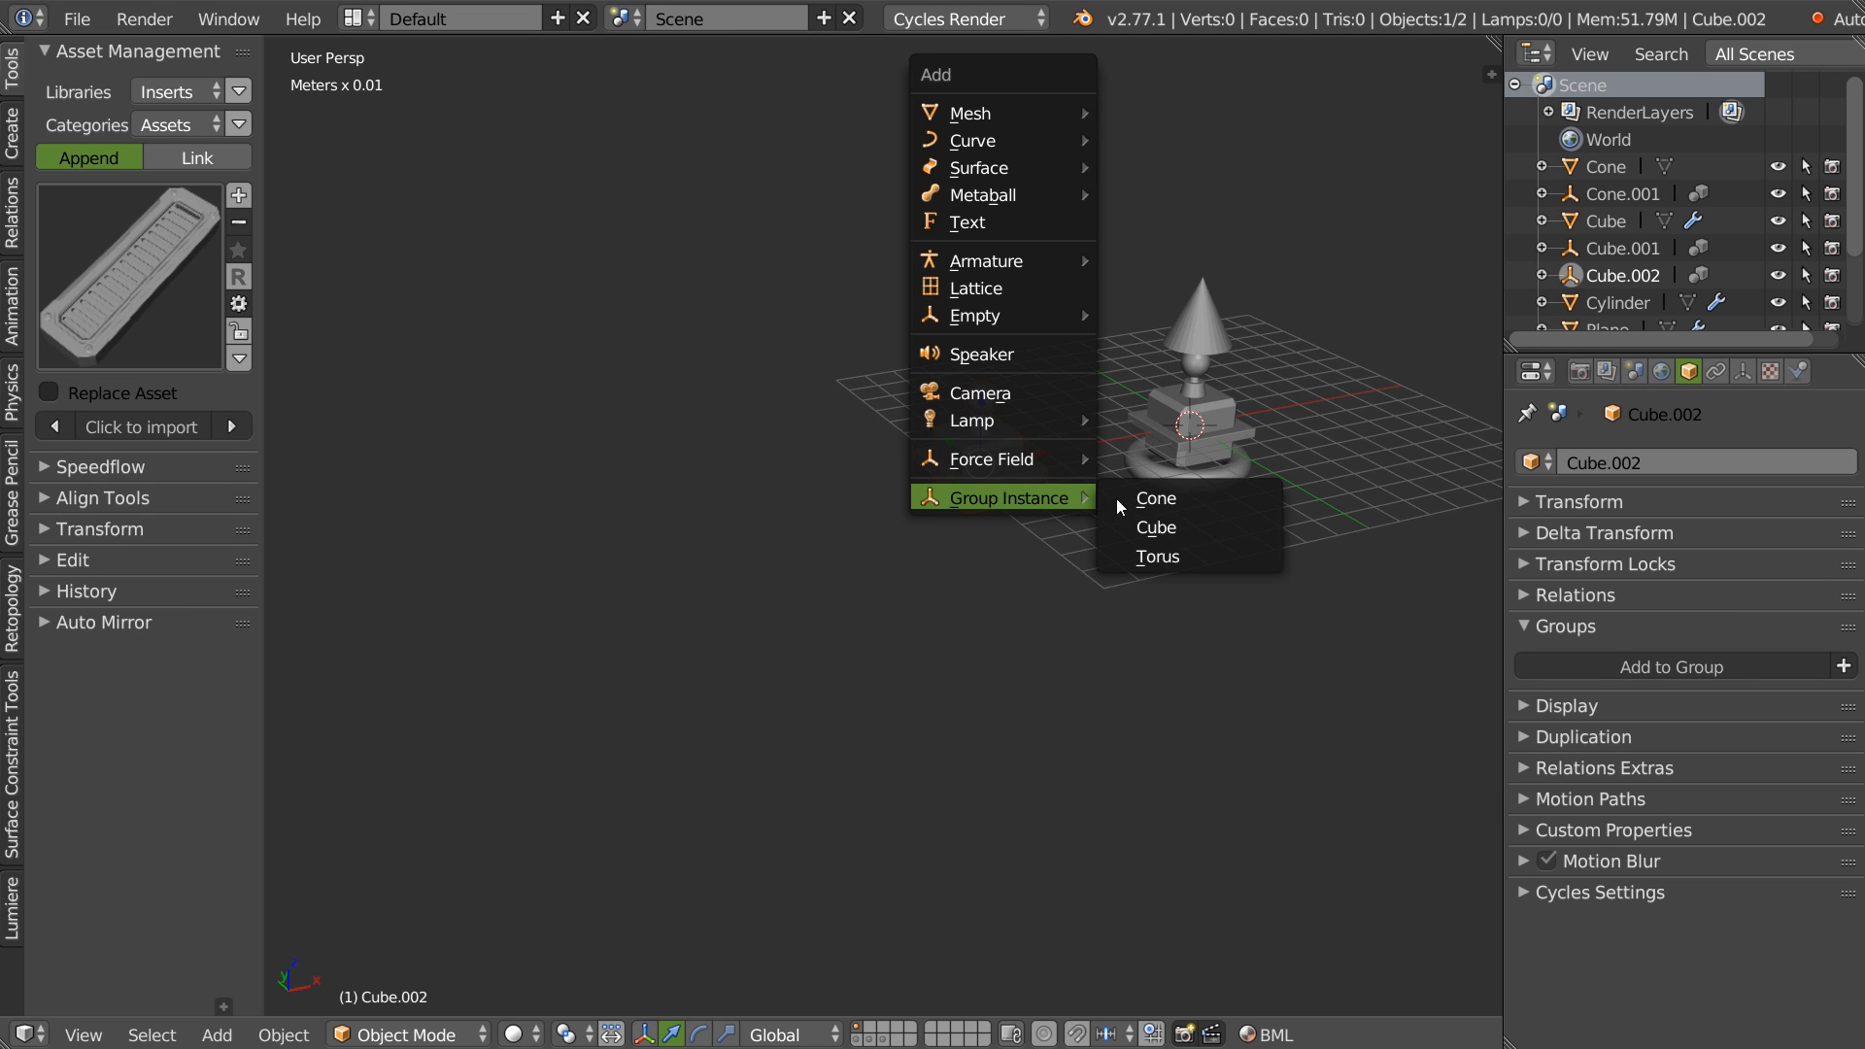
{"action": "left_click", "coordinate": [1172, 556]}
{"action": "key", "text": "g"}
{"action": "key", "text": "x"}
{"action": "left_click", "coordinate": [849, 470]}
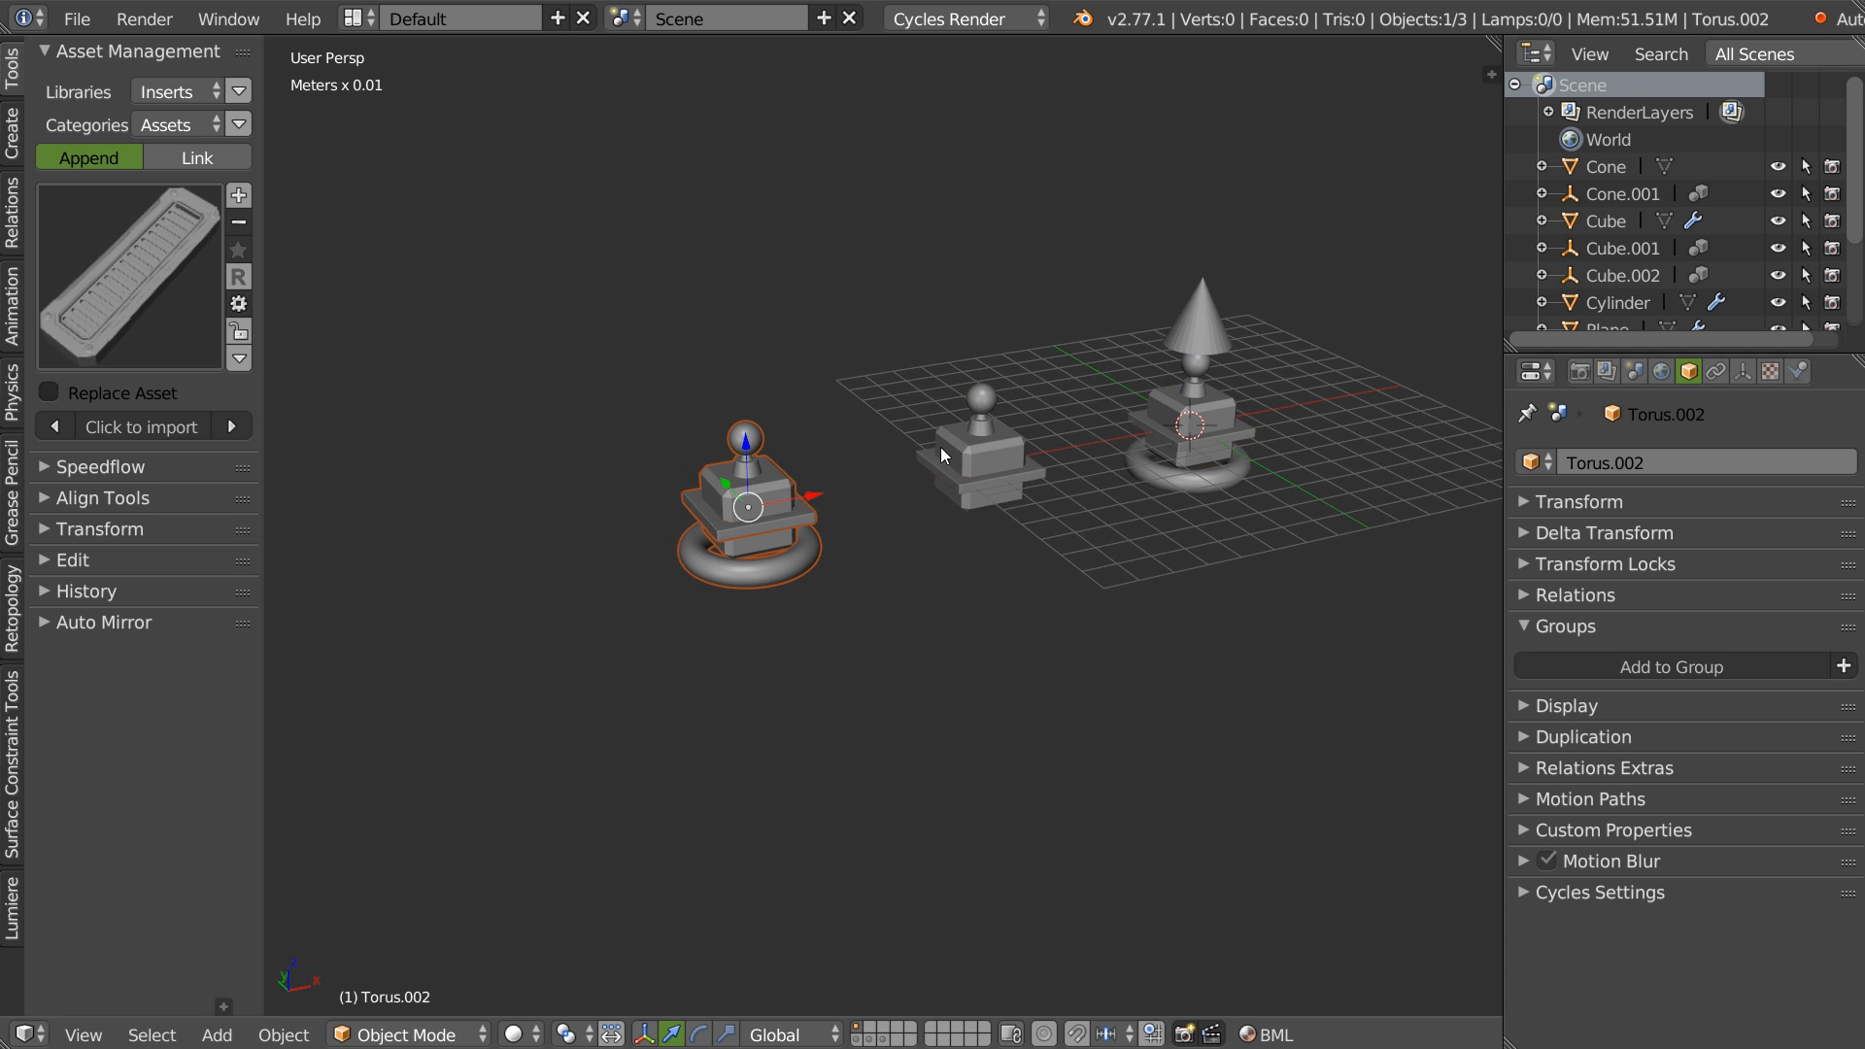
Reposition the new Torus instance along the X axis in the row of instances.
{"action": "scroll", "coordinate": [905, 499], "scroll_direction": "up", "scroll_amount": 4}
{"action": "right_click", "coordinate": [1182, 371]}
{"action": "right_click", "coordinate": [971, 427]}
{"action": "right_click", "coordinate": [689, 532]}
{"action": "middle_click_drag", "start_coordinate": [689, 533], "coordinate": [728, 504]}
{"action": "key", "text": "g"}
{"action": "key", "text": "x"}
{"action": "left_click", "coordinate": [798, 507]}
Examine the Cube and Torus instances from several sides, including a close-up of the Torus instance.
{"action": "right_click", "coordinate": [971, 491]}
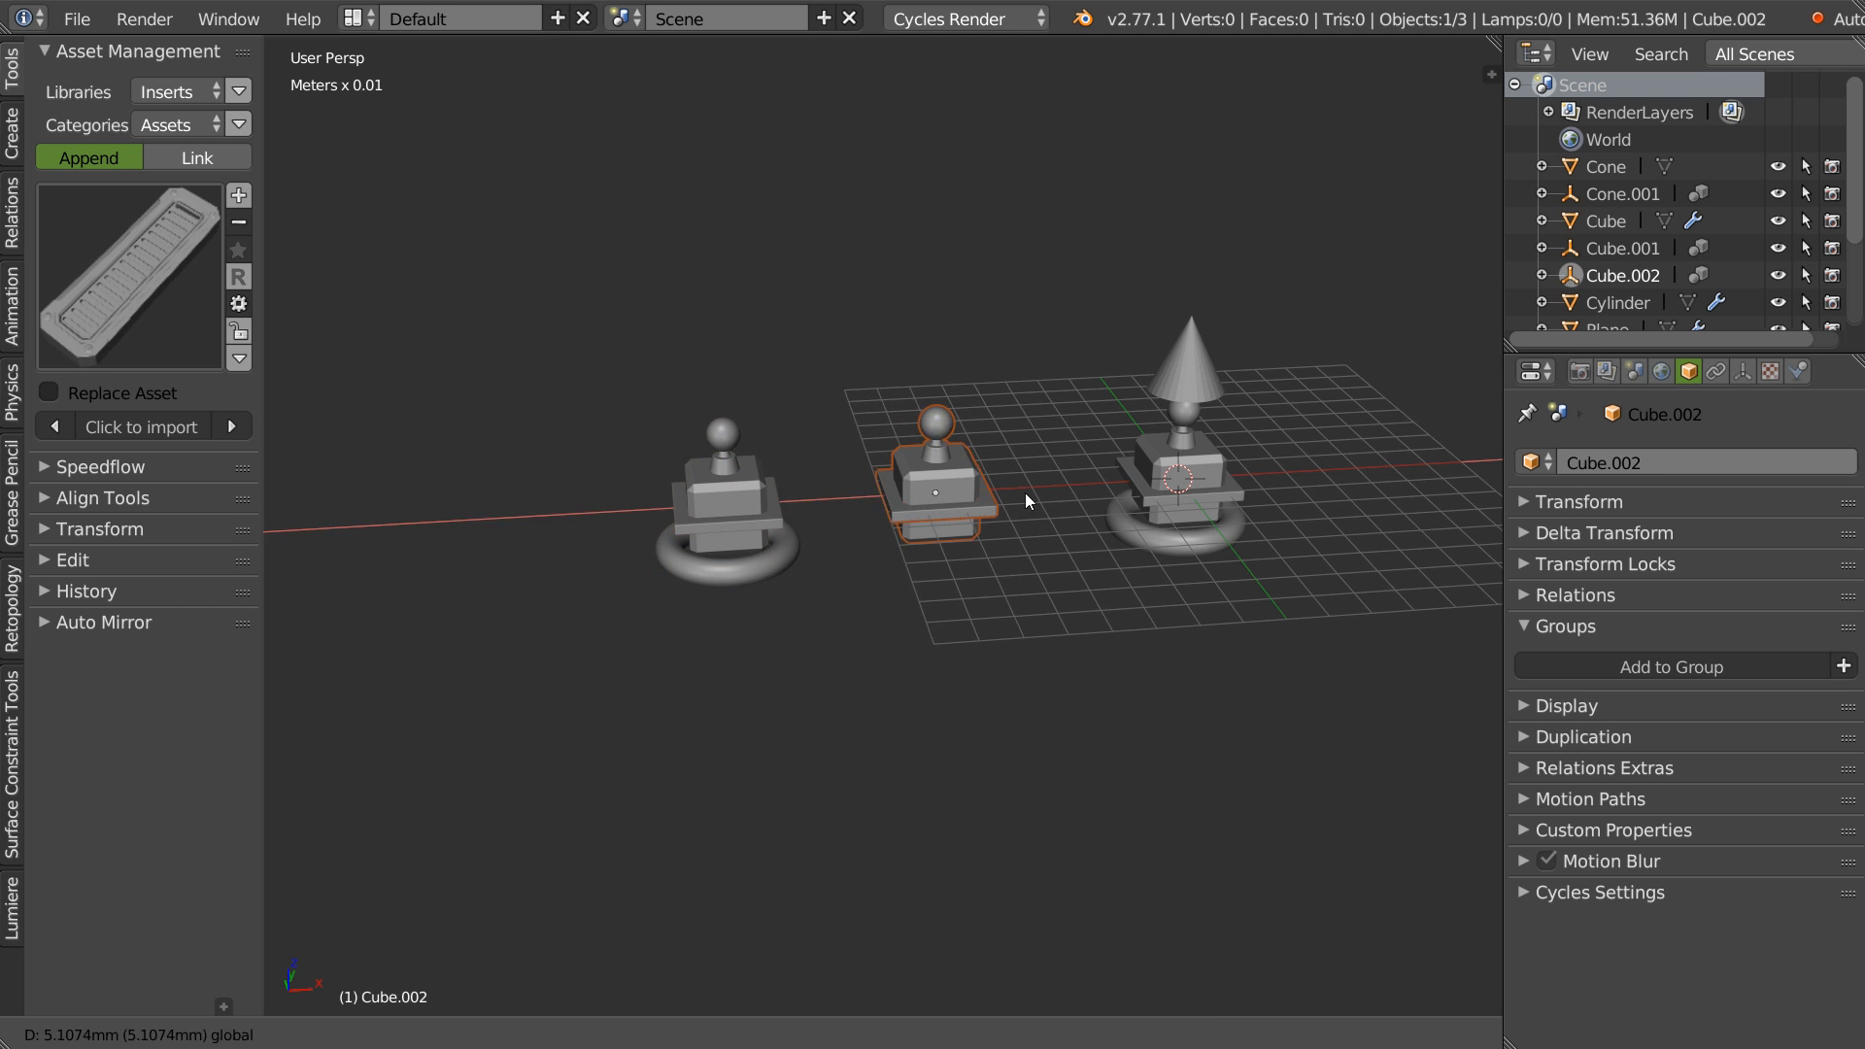
{"action": "middle_click_drag", "start_coordinate": [960, 488], "coordinate": [1032, 374]}
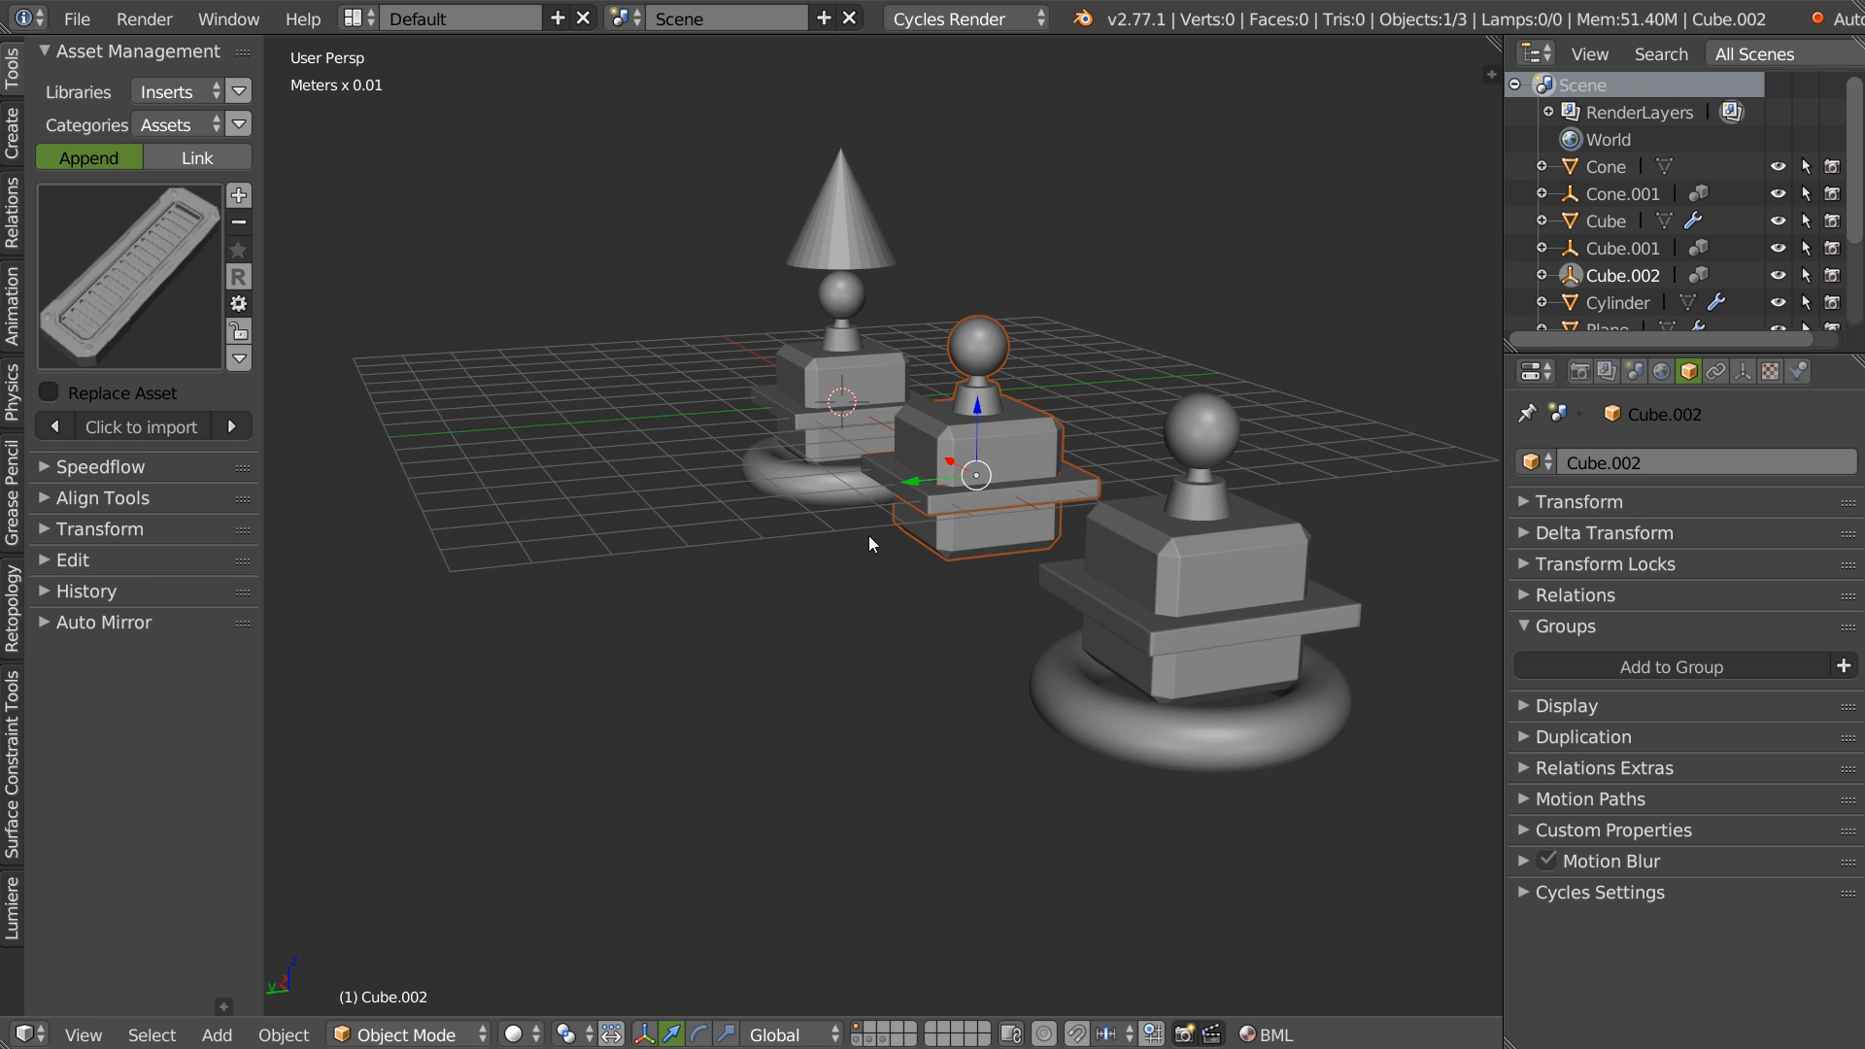
{"action": "middle_click_drag", "start_coordinate": [1296, 468], "coordinate": [829, 519]}
{"action": "scroll", "coordinate": [853, 394], "scroll_direction": "up", "scroll_amount": 5}
{"action": "right_click", "coordinate": [920, 591]}
{"action": "middle_click_drag", "start_coordinate": [1029, 296], "coordinate": [811, 437]}
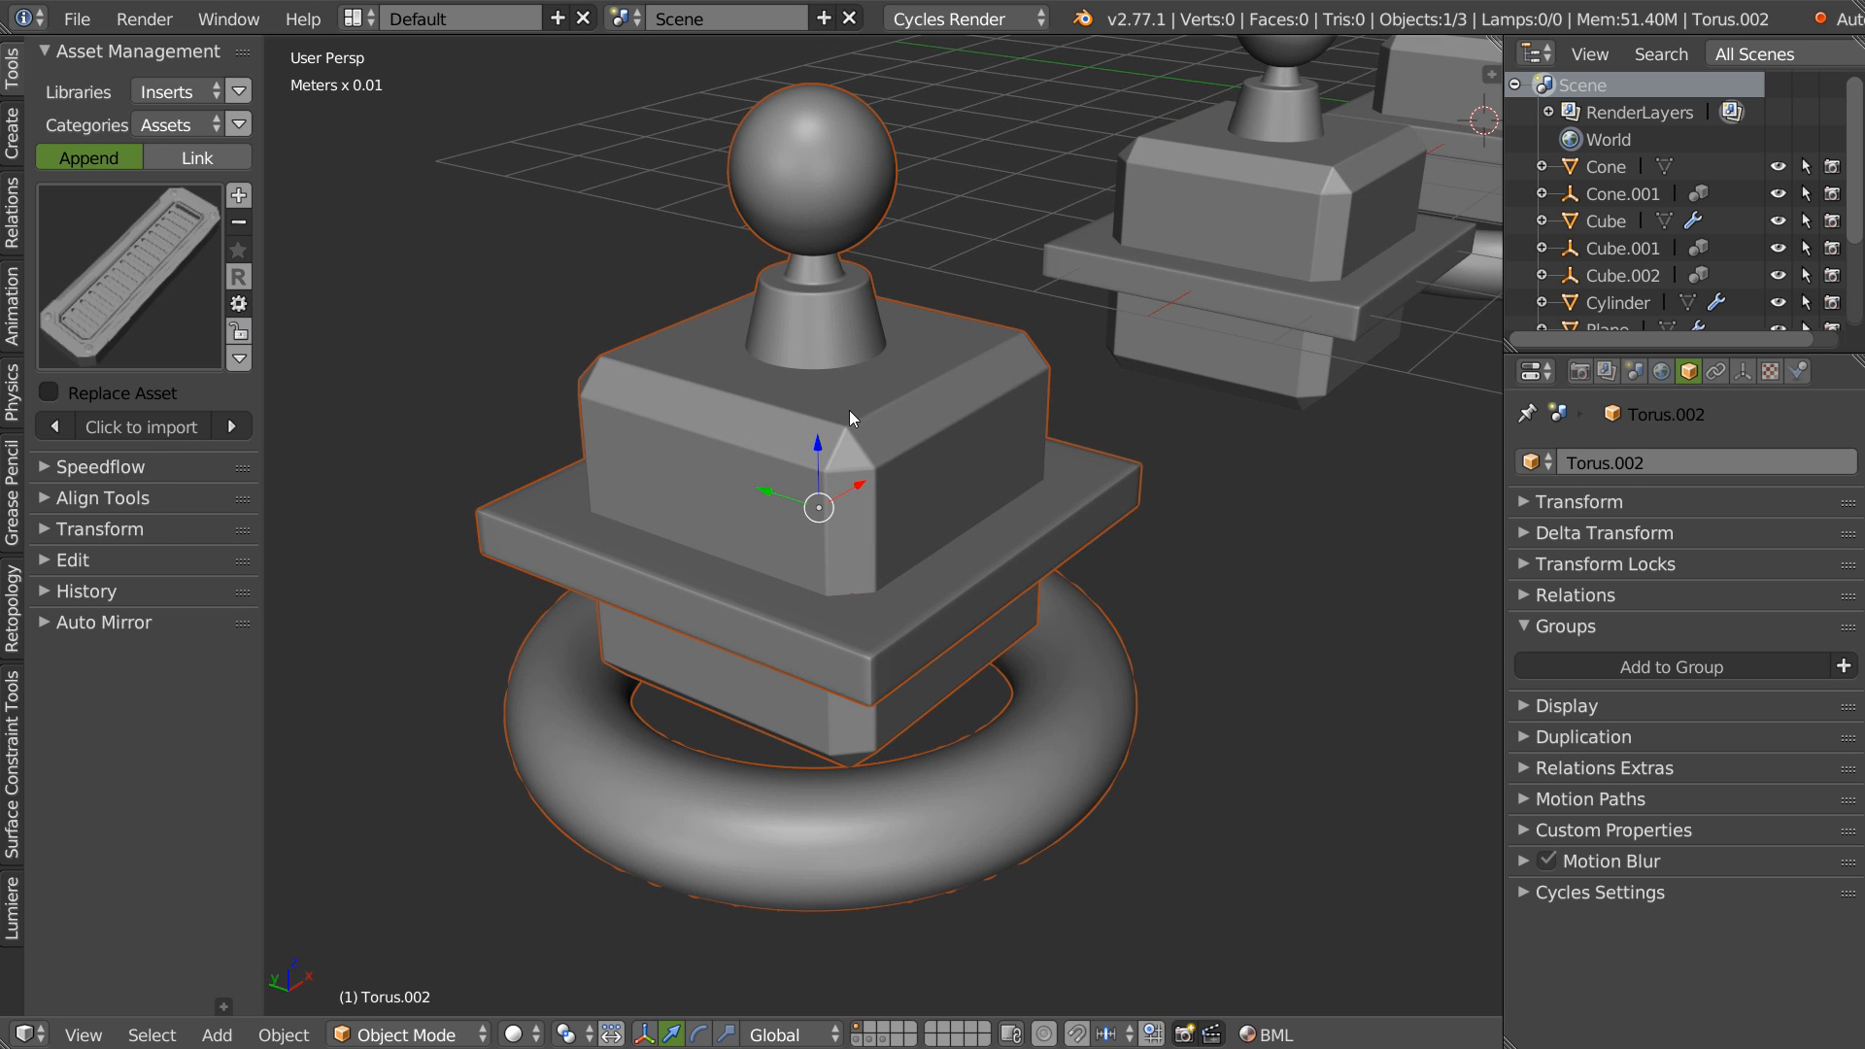
{"action": "middle_click_drag", "start_coordinate": [958, 387], "coordinate": [988, 420]}
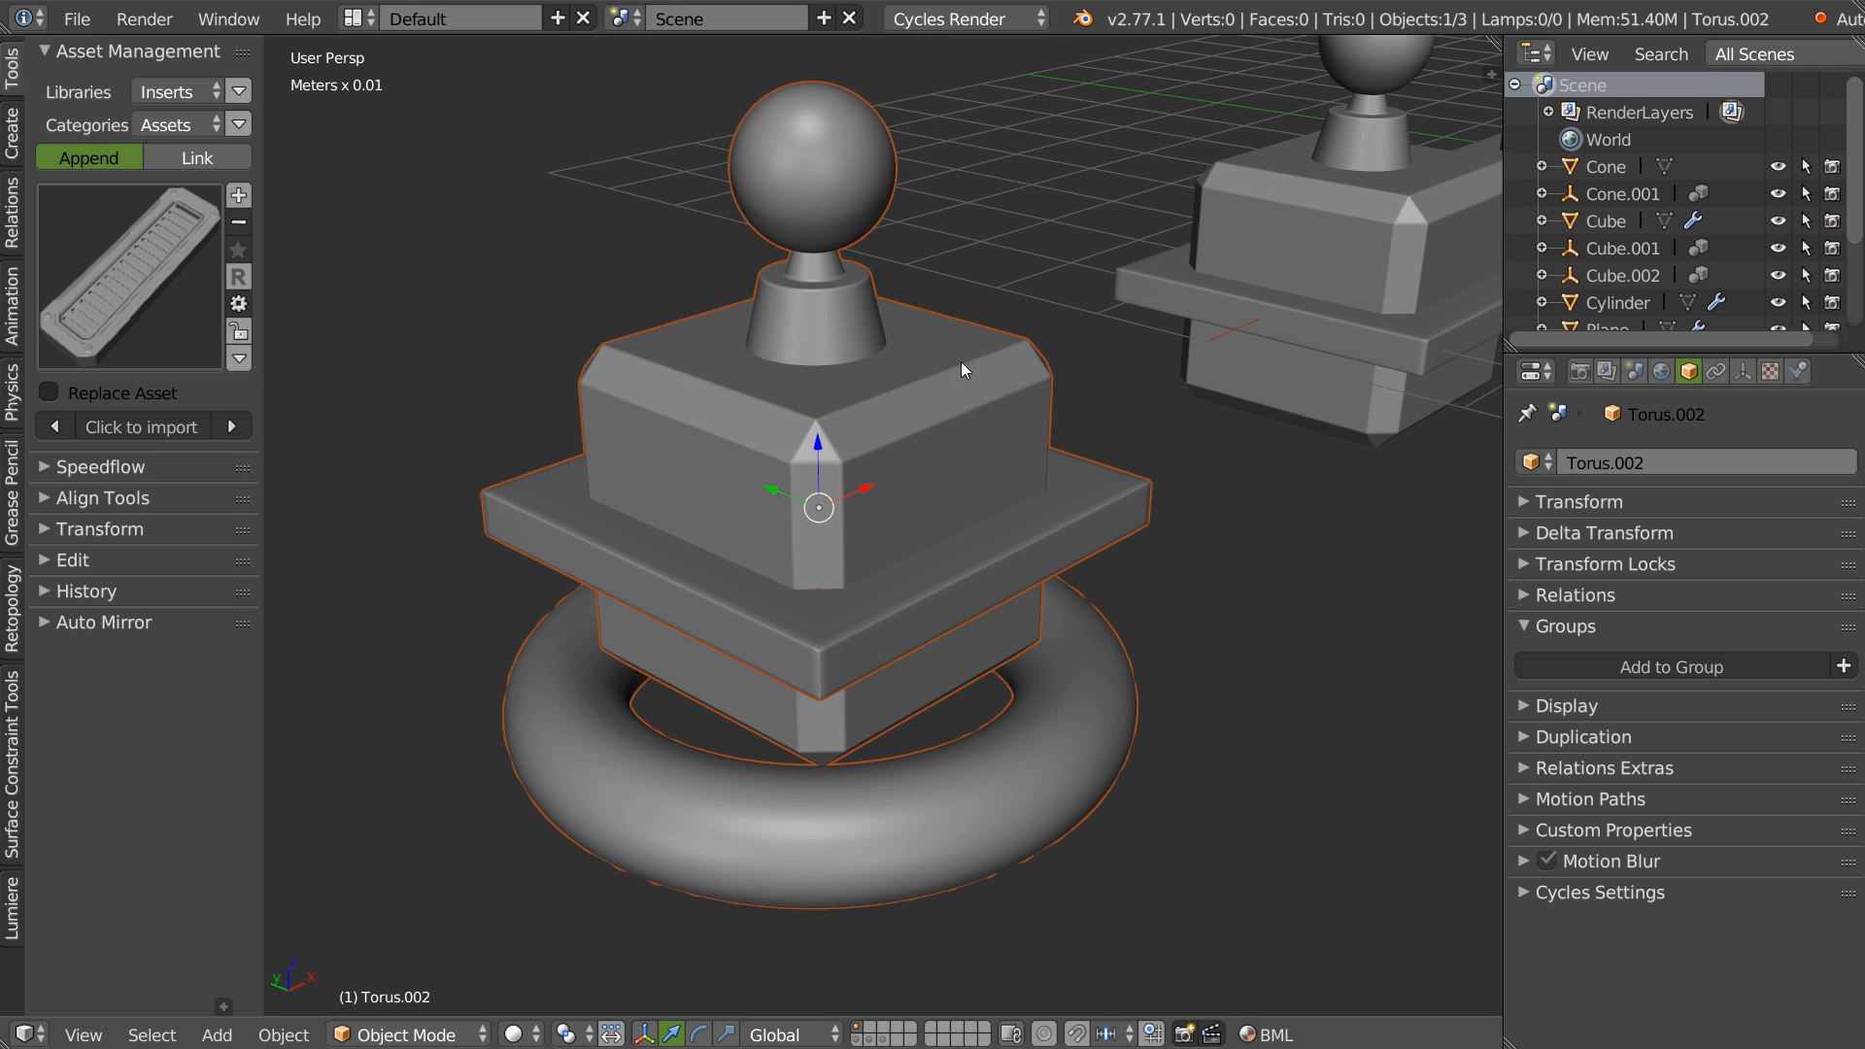
{"action": "scroll", "coordinate": [1069, 330], "scroll_direction": "down", "scroll_amount": 6}
{"action": "middle_click_drag", "start_coordinate": [1094, 344], "coordinate": [915, 377], "text": "shift"}
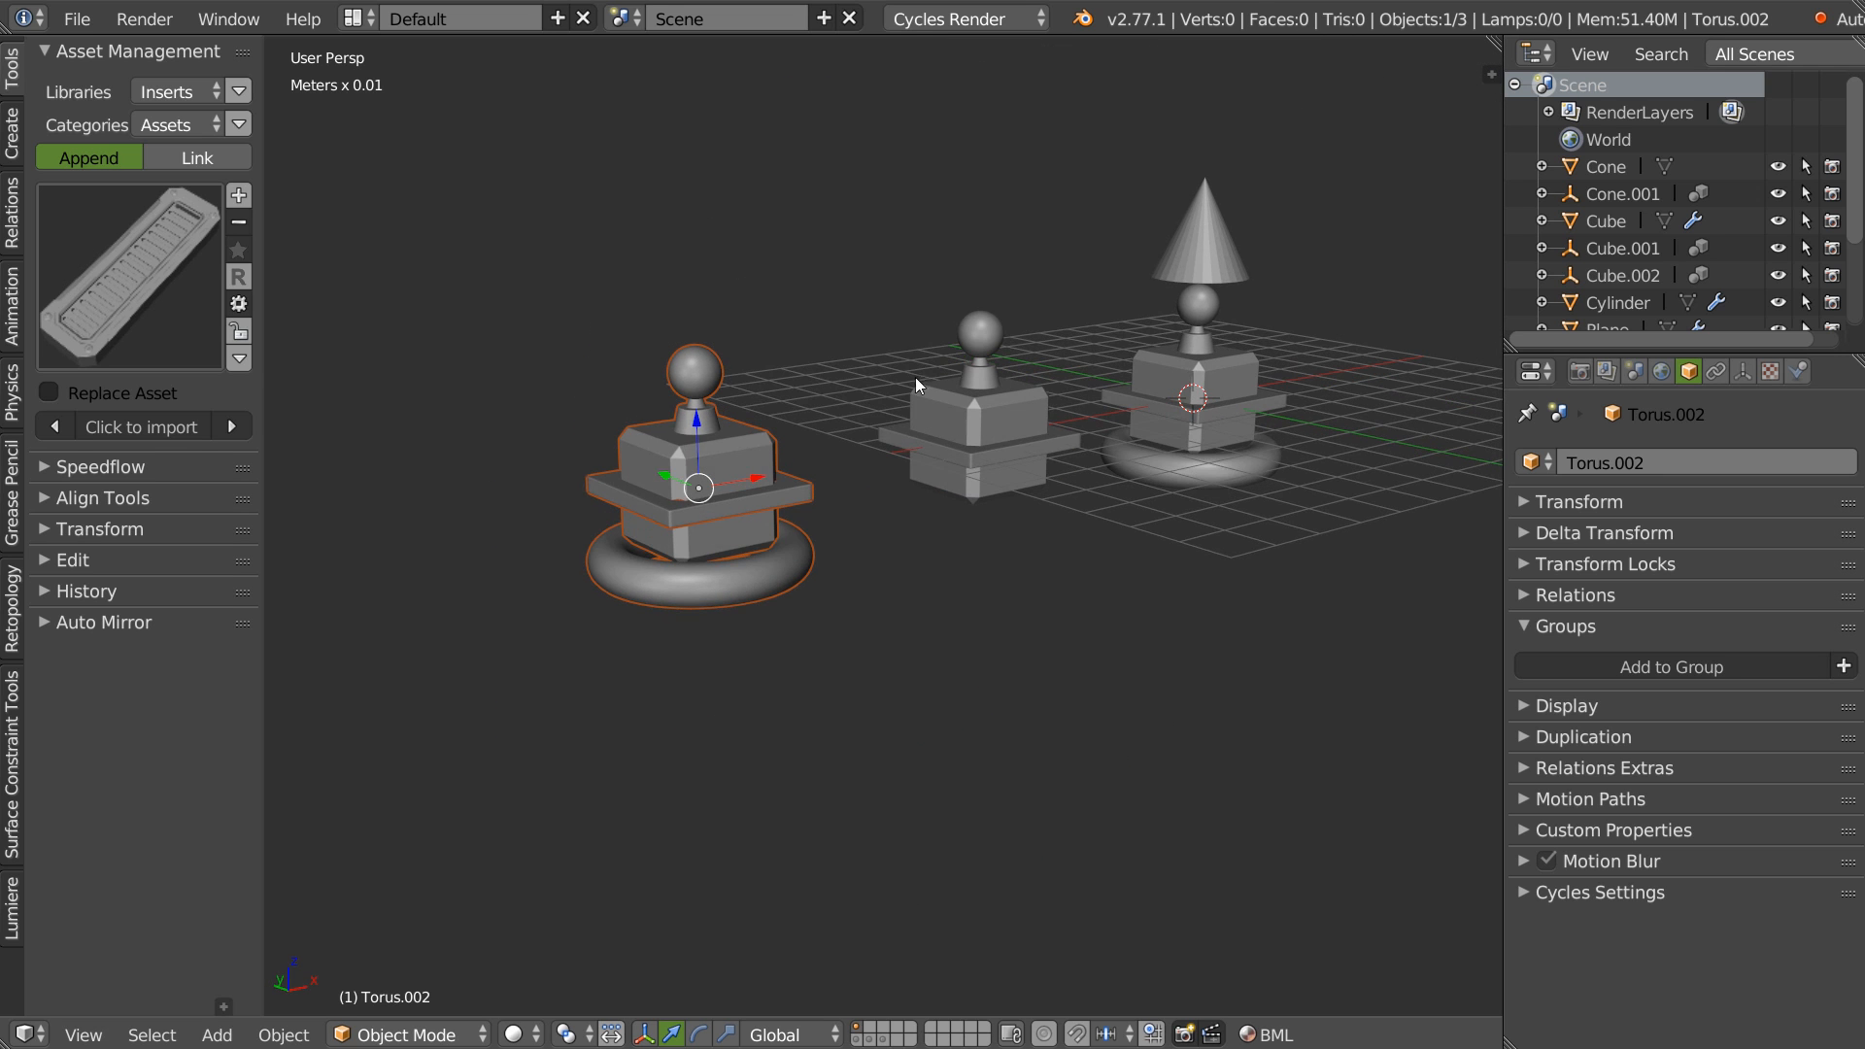
Select the Cube, Cone and Torus instances in turn to compare how each nested group behaves as one object.
{"action": "right_click", "coordinate": [989, 422]}
{"action": "right_click", "coordinate": [1201, 379]}
{"action": "right_click", "coordinate": [987, 440]}
{"action": "right_click", "coordinate": [720, 491]}
{"action": "right_click", "coordinate": [1003, 439]}
{"action": "right_click", "coordinate": [1049, 452]}
{"action": "right_click", "coordinate": [1047, 449]}
{"action": "right_click", "coordinate": [709, 523]}
{"action": "mouse_move", "coordinate": [830, 404]}
{"action": "middle_mouse_down"}
{"action": "mouse_move", "coordinate": [828, 434]}
{"action": "mouse_move", "coordinate": [816, 408]}
{"action": "mouse_move", "coordinate": [785, 441]}
{"action": "mouse_move", "coordinate": [800, 408]}
{"action": "middle_mouse_up"}
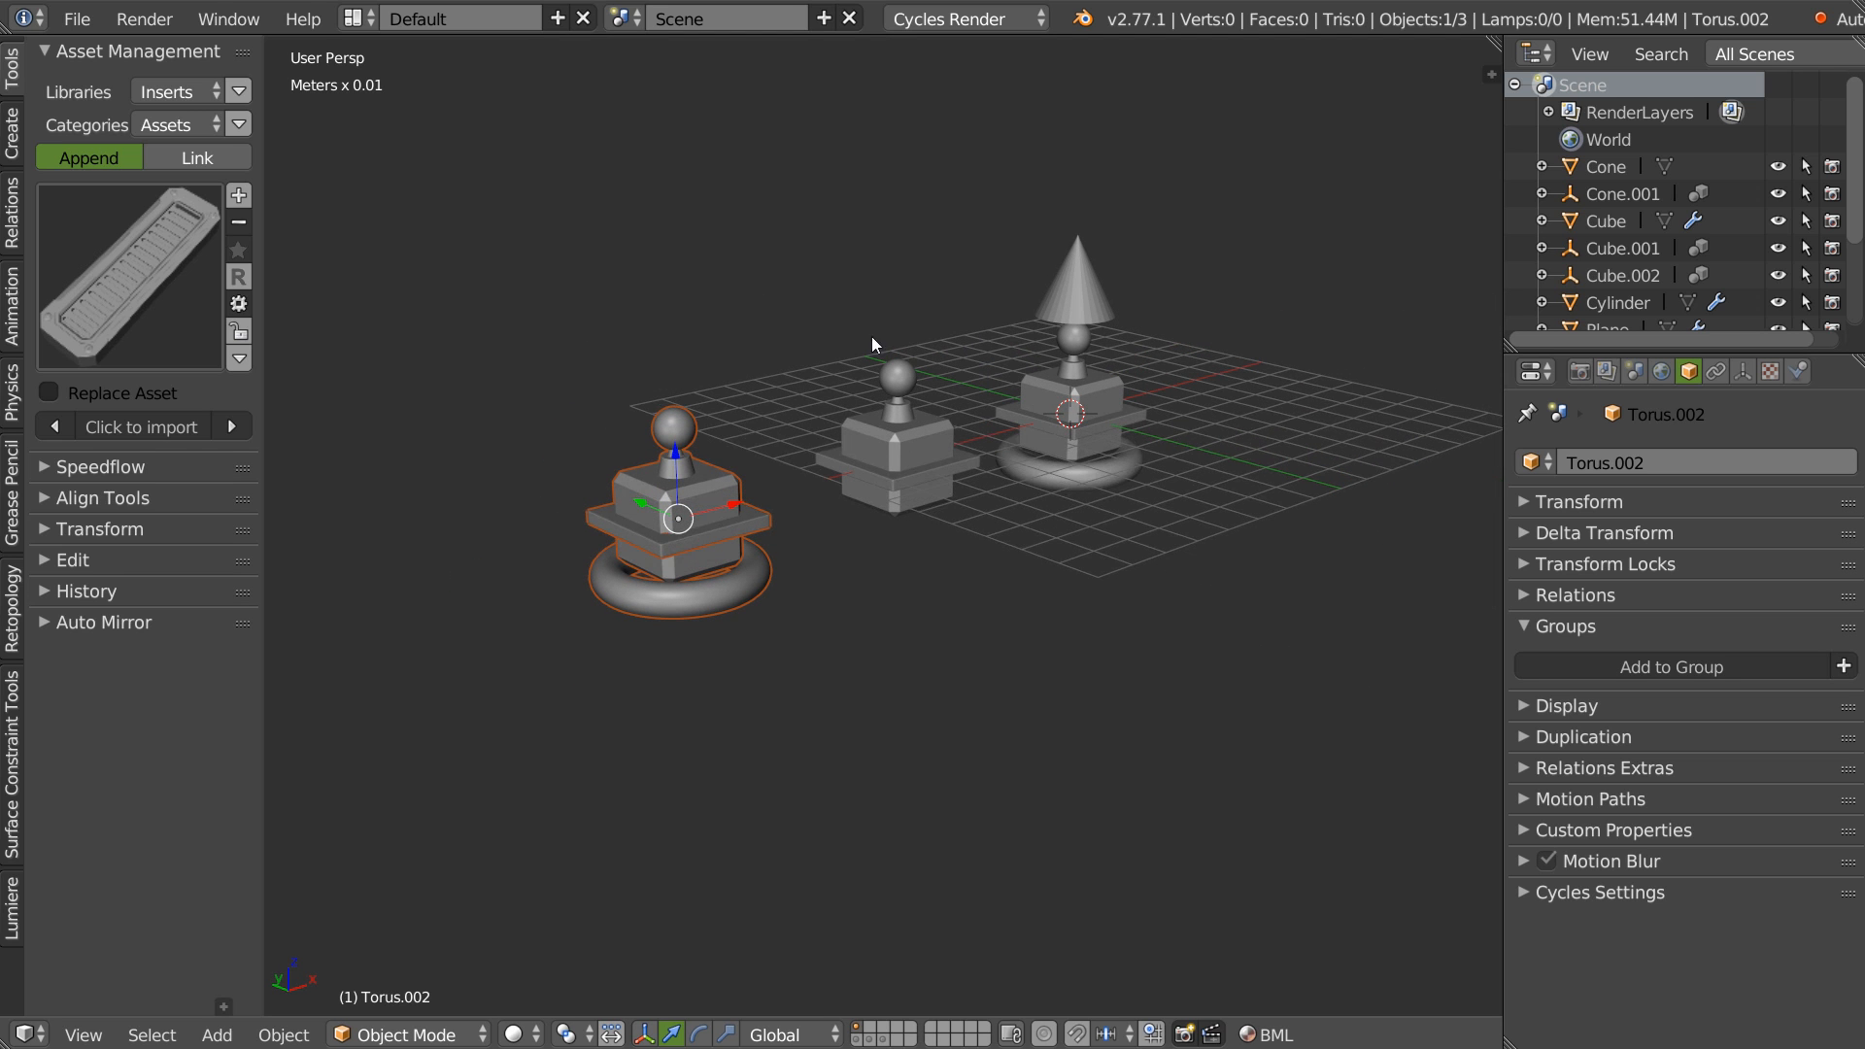
Set the asset library import mode to Link and link the Aeration_000 group into the scene.
{"action": "left_click", "coordinate": [199, 158]}
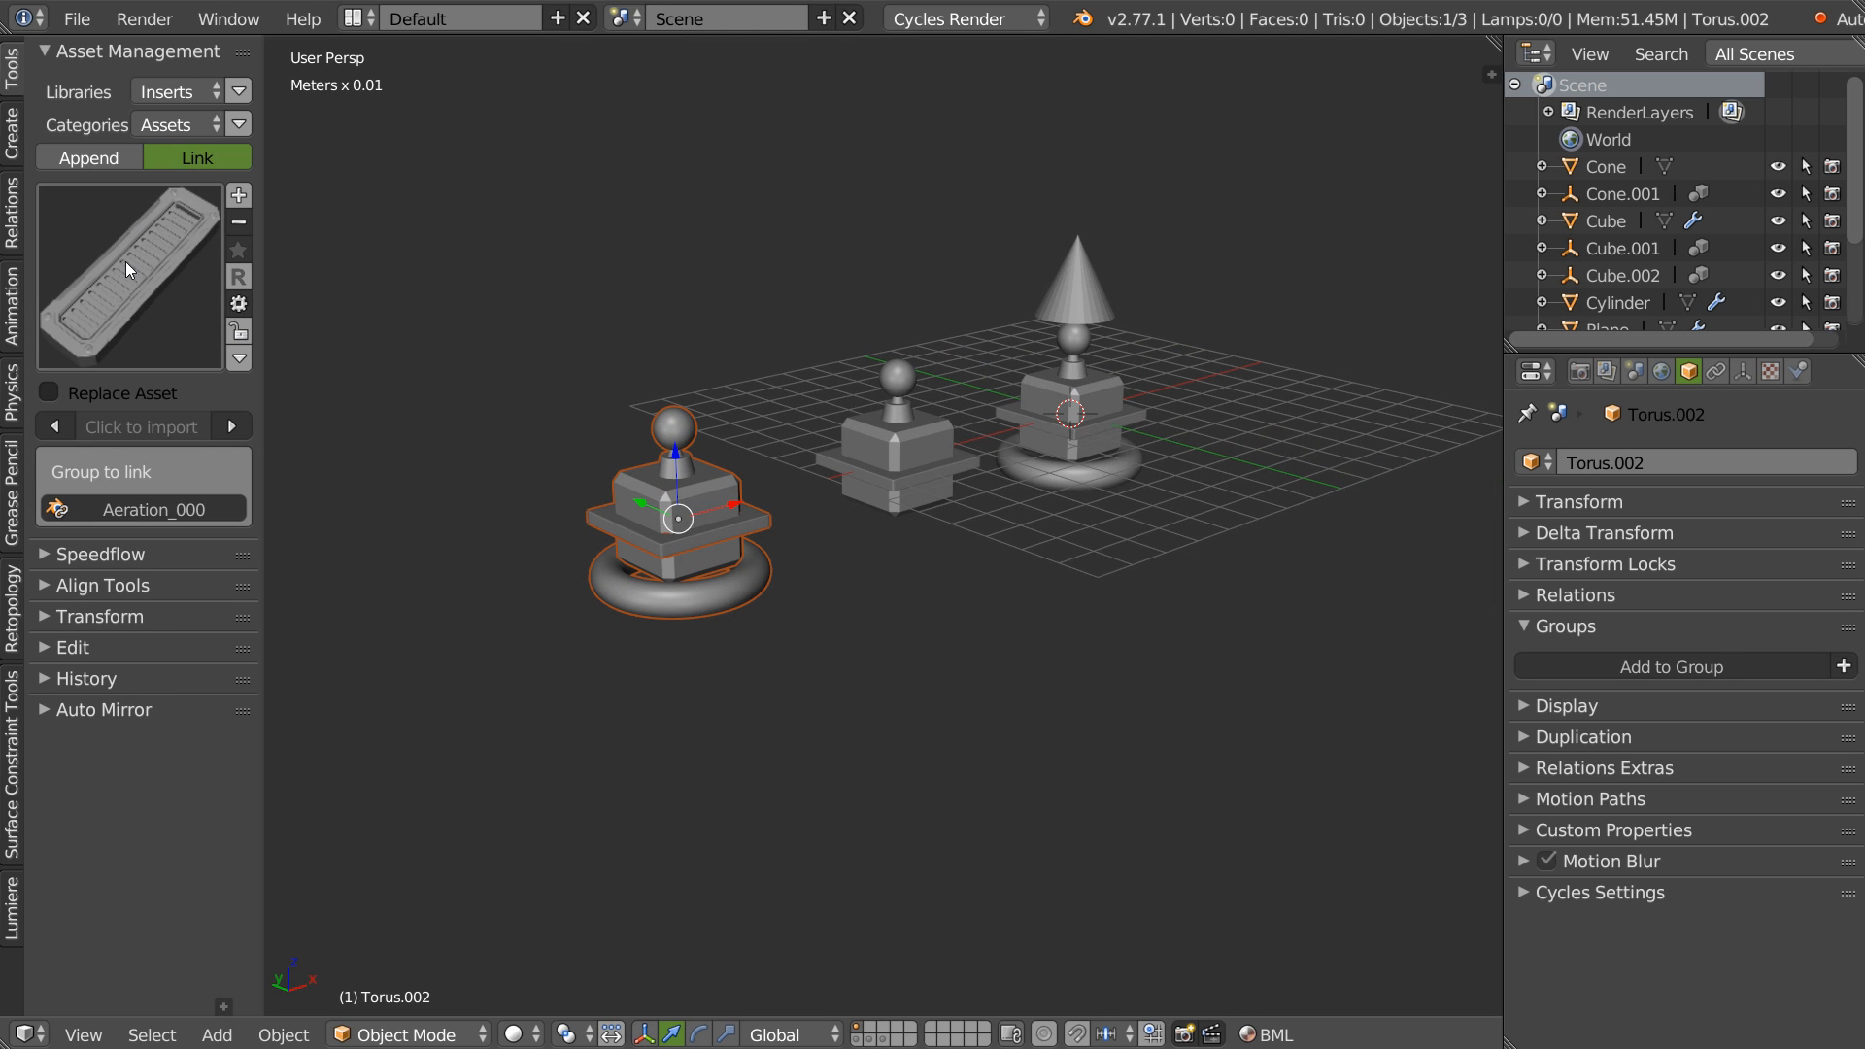
{"action": "left_click", "coordinate": [155, 505]}
{"action": "middle_click_drag", "start_coordinate": [738, 442], "coordinate": [1012, 435]}
{"action": "left_click_drag", "start_coordinate": [1003, 421], "coordinate": [738, 433]}
{"action": "middle_click_drag", "start_coordinate": [737, 434], "coordinate": [749, 382]}
{"action": "scroll", "coordinate": [749, 383], "scroll_direction": "up", "scroll_amount": 7}
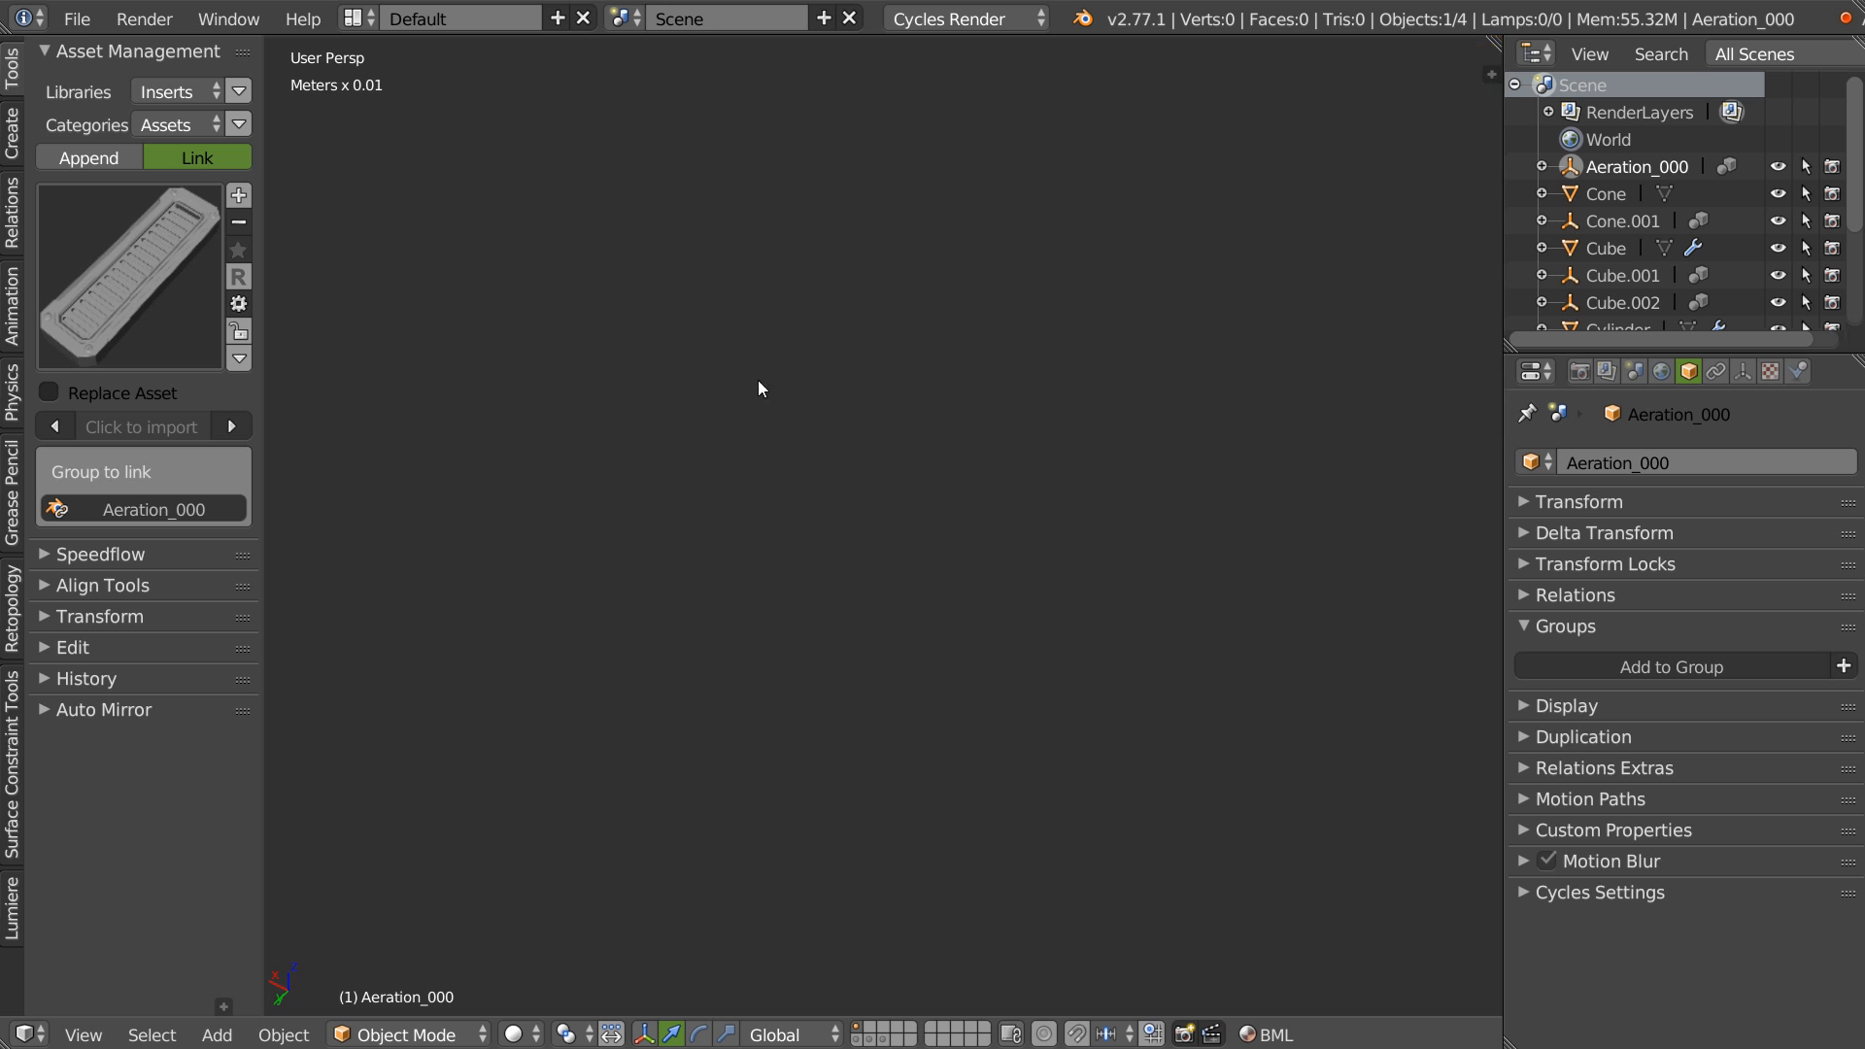
Examine the linked Aeration_000 vent up close and compare it with the Cube and Cone instances.
{"action": "scroll", "coordinate": [748, 381], "scroll_direction": "down", "scroll_amount": 3}
{"action": "middle_click_drag", "start_coordinate": [964, 323], "coordinate": [655, 472], "text": "shift"}
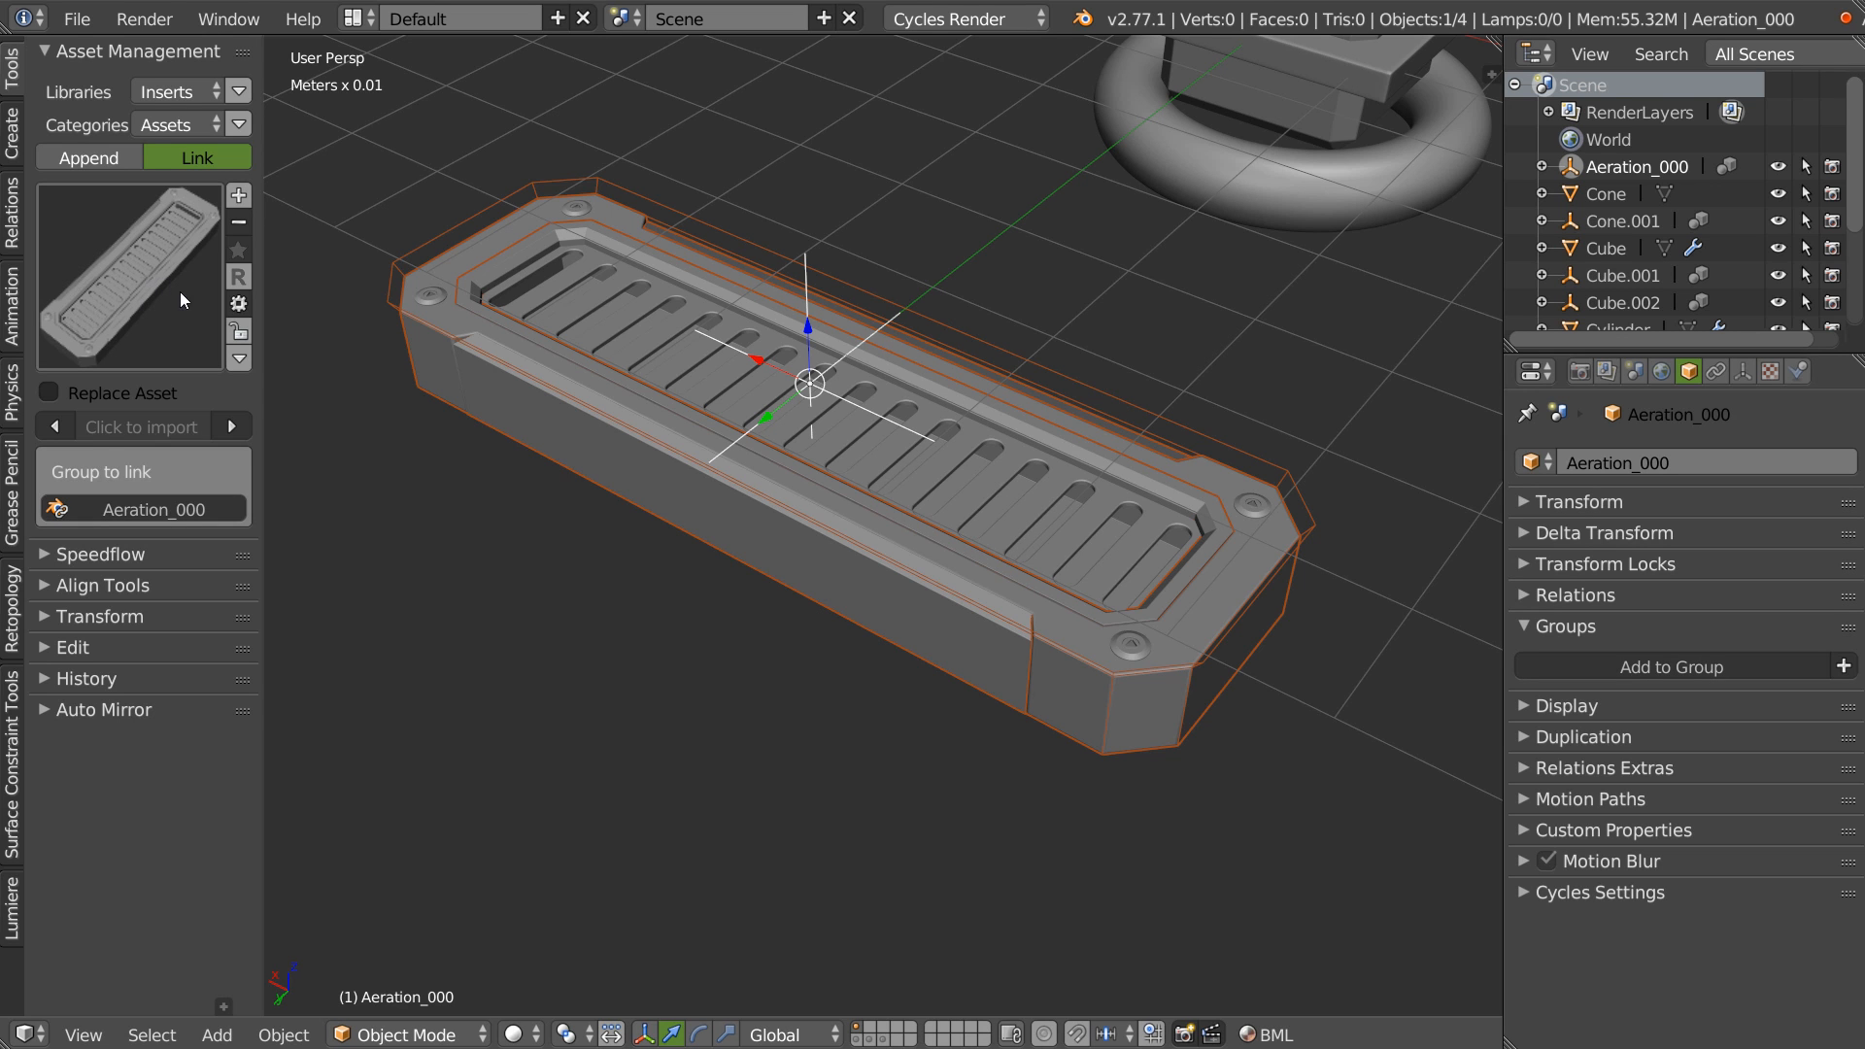
{"action": "middle_click_drag", "start_coordinate": [950, 472], "coordinate": [909, 451]}
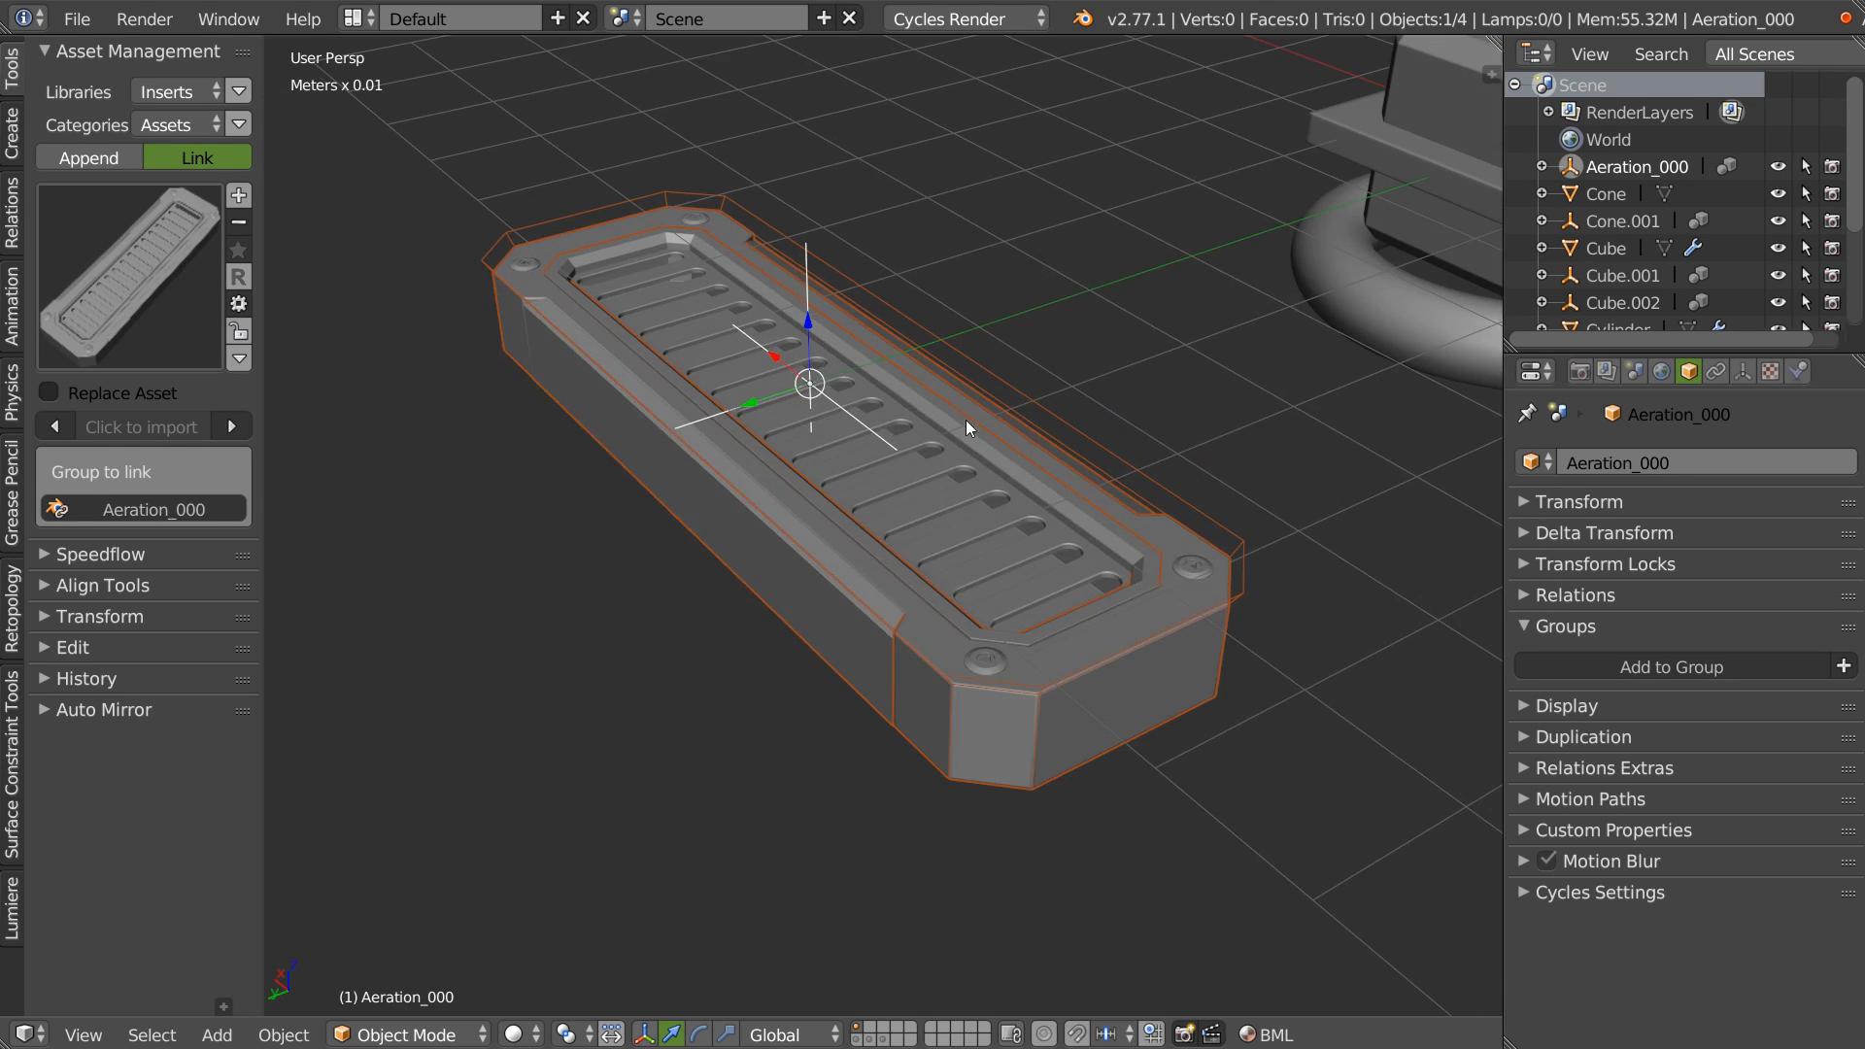
{"action": "scroll", "coordinate": [962, 428], "scroll_direction": "down", "scroll_amount": 4}
{"action": "scroll", "coordinate": [813, 437], "scroll_direction": "up", "scroll_amount": 4}
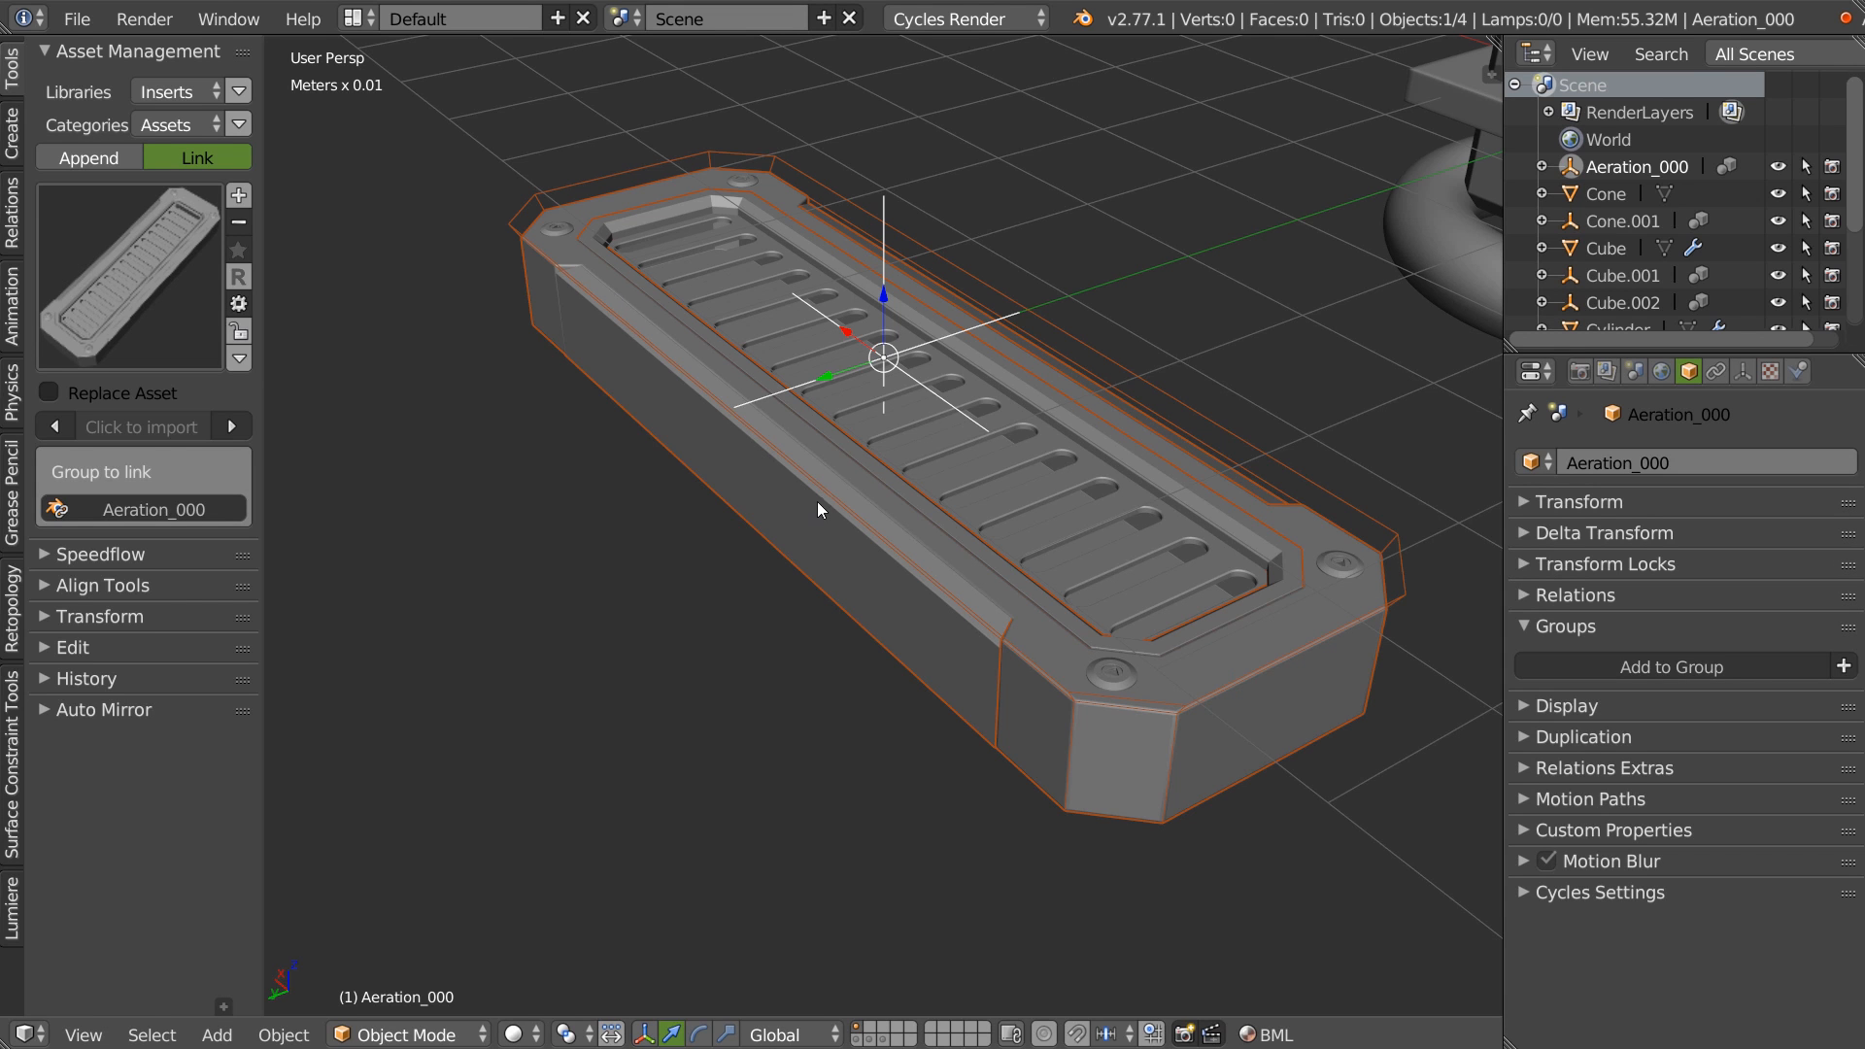
{"action": "scroll", "coordinate": [956, 347], "scroll_direction": "down", "scroll_amount": 2}
{"action": "scroll", "coordinate": [932, 359], "scroll_direction": "down", "scroll_amount": 4}
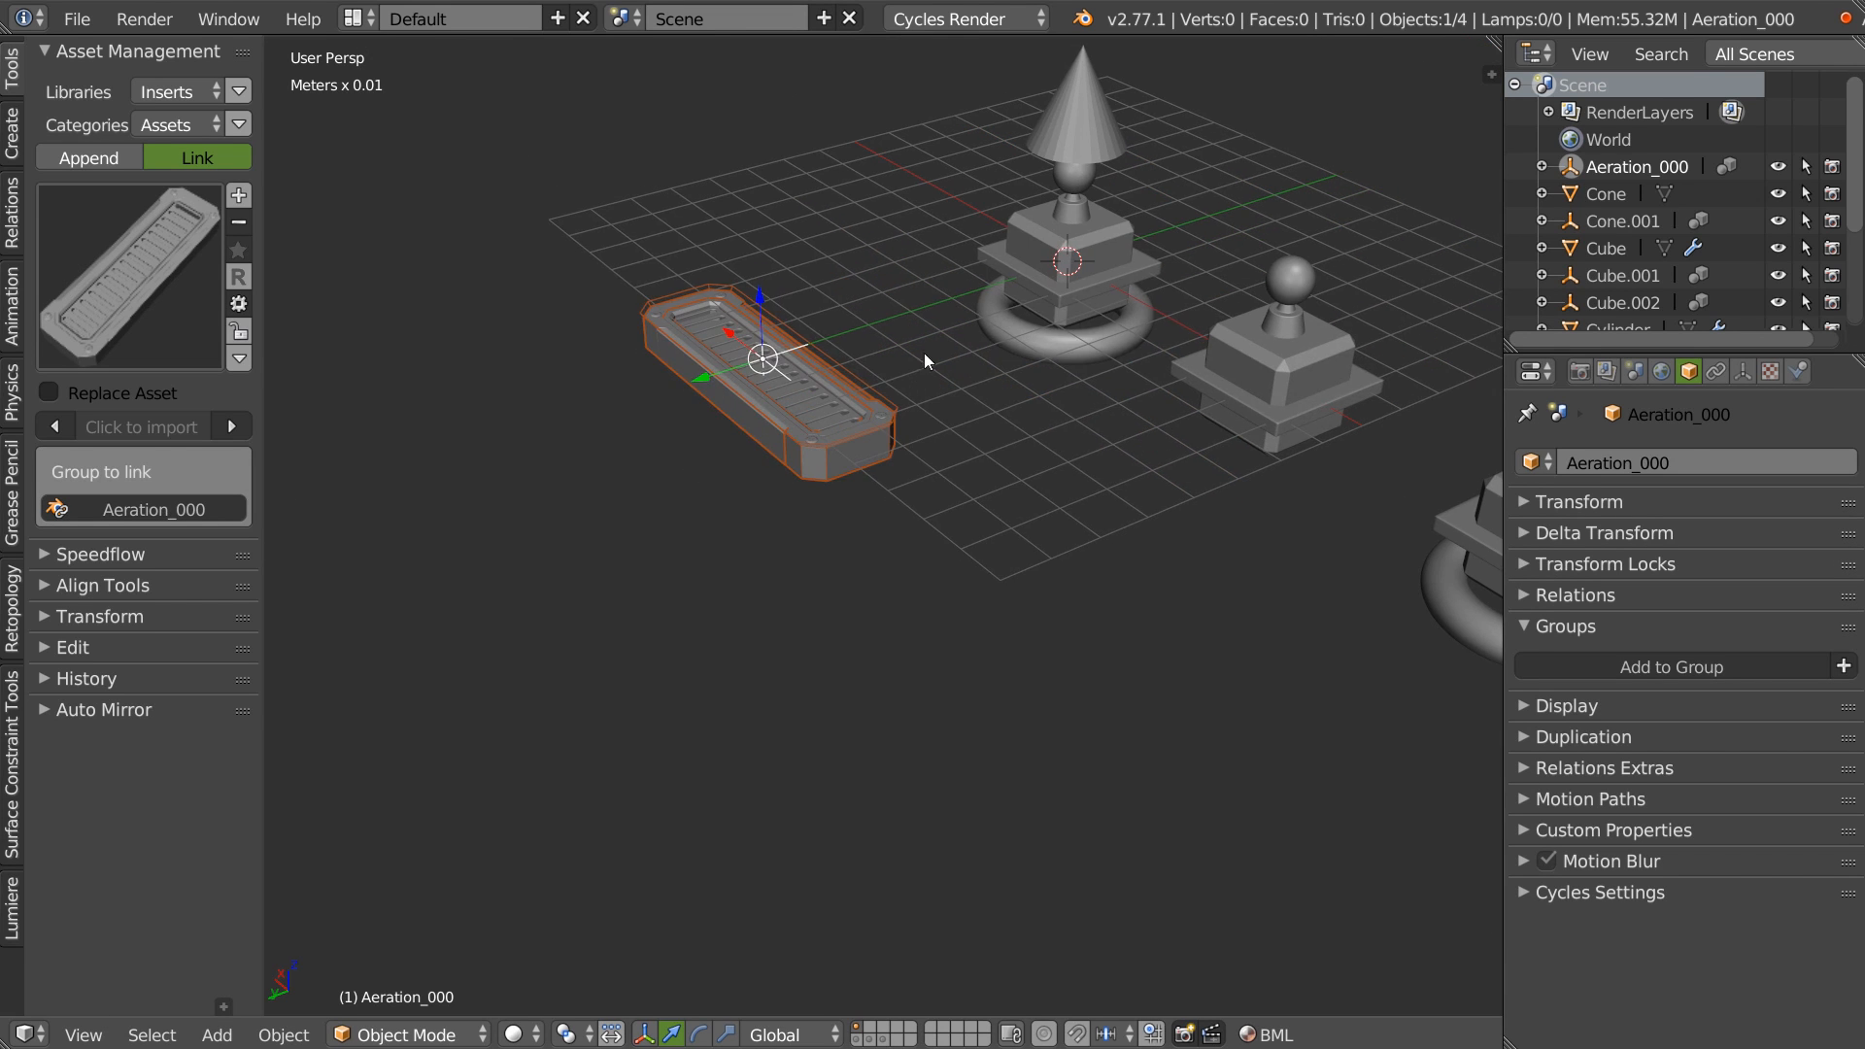
{"action": "left_click", "coordinate": [1074, 281]}
{"action": "left_click", "coordinate": [1259, 404]}
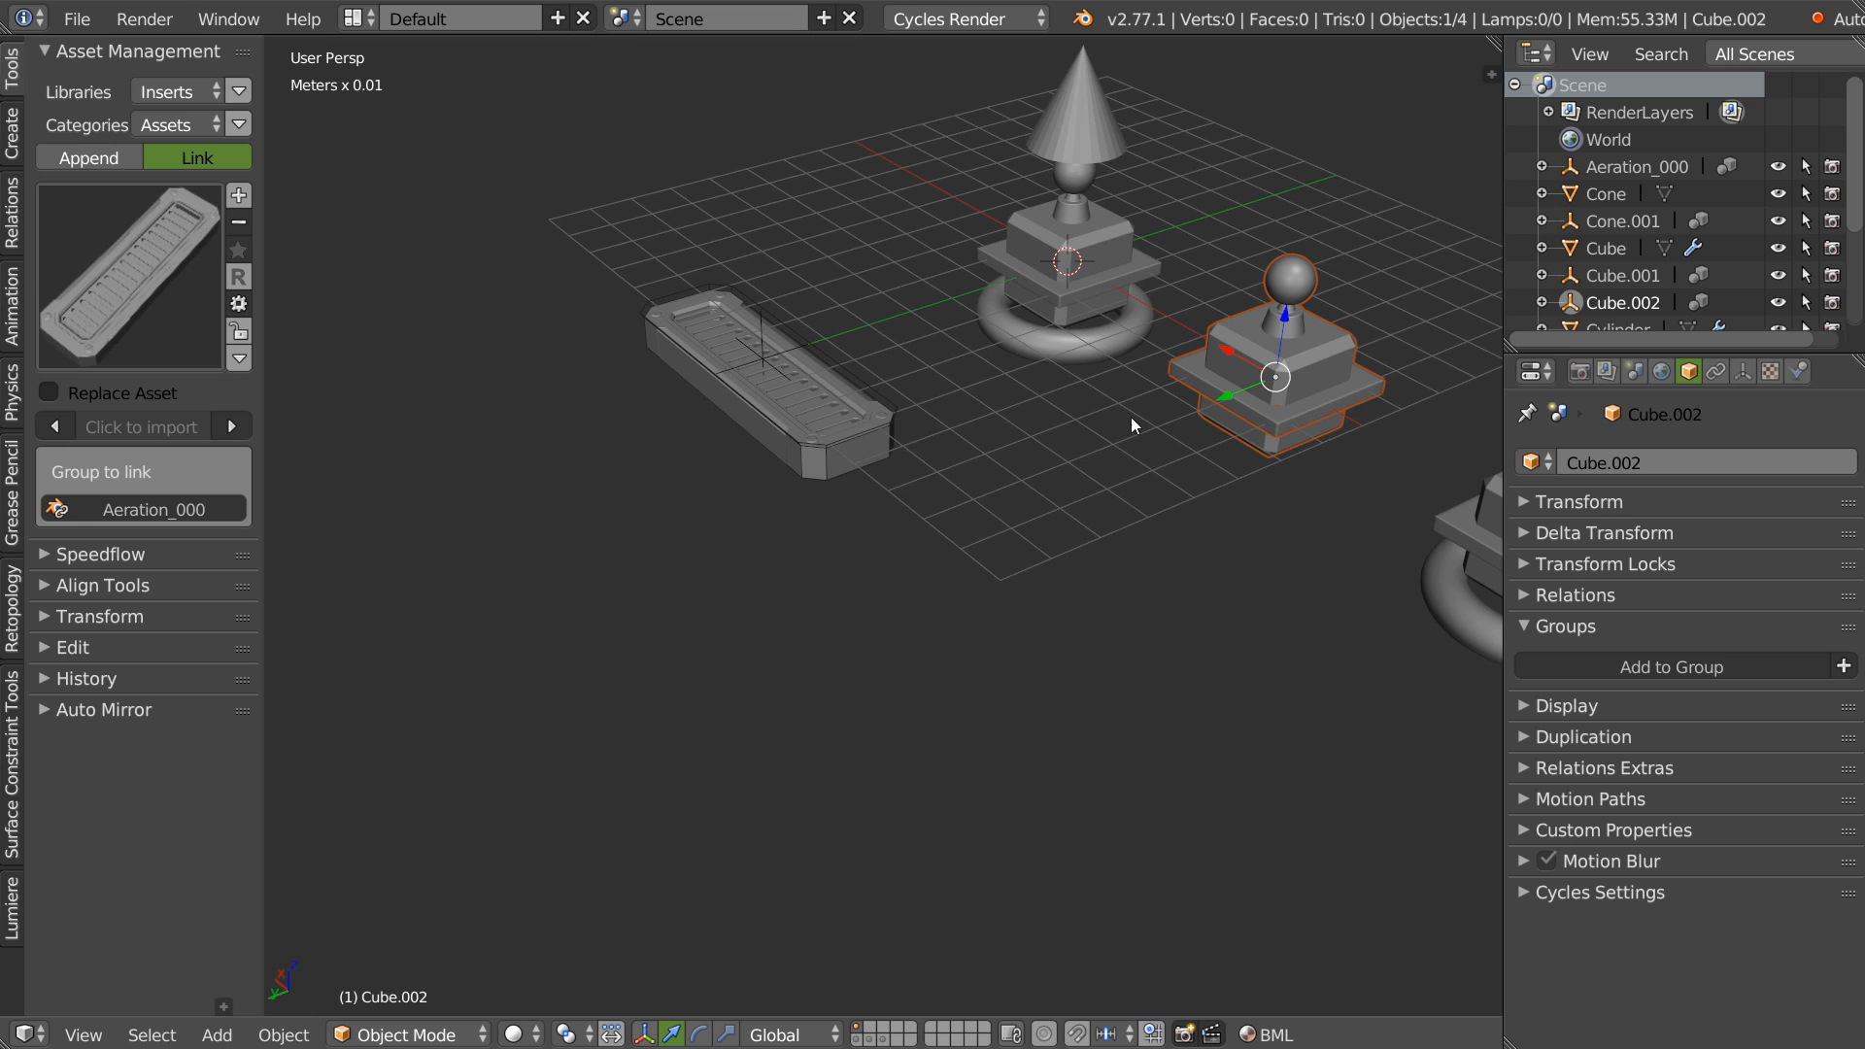
{"action": "left_click", "coordinate": [1073, 341]}
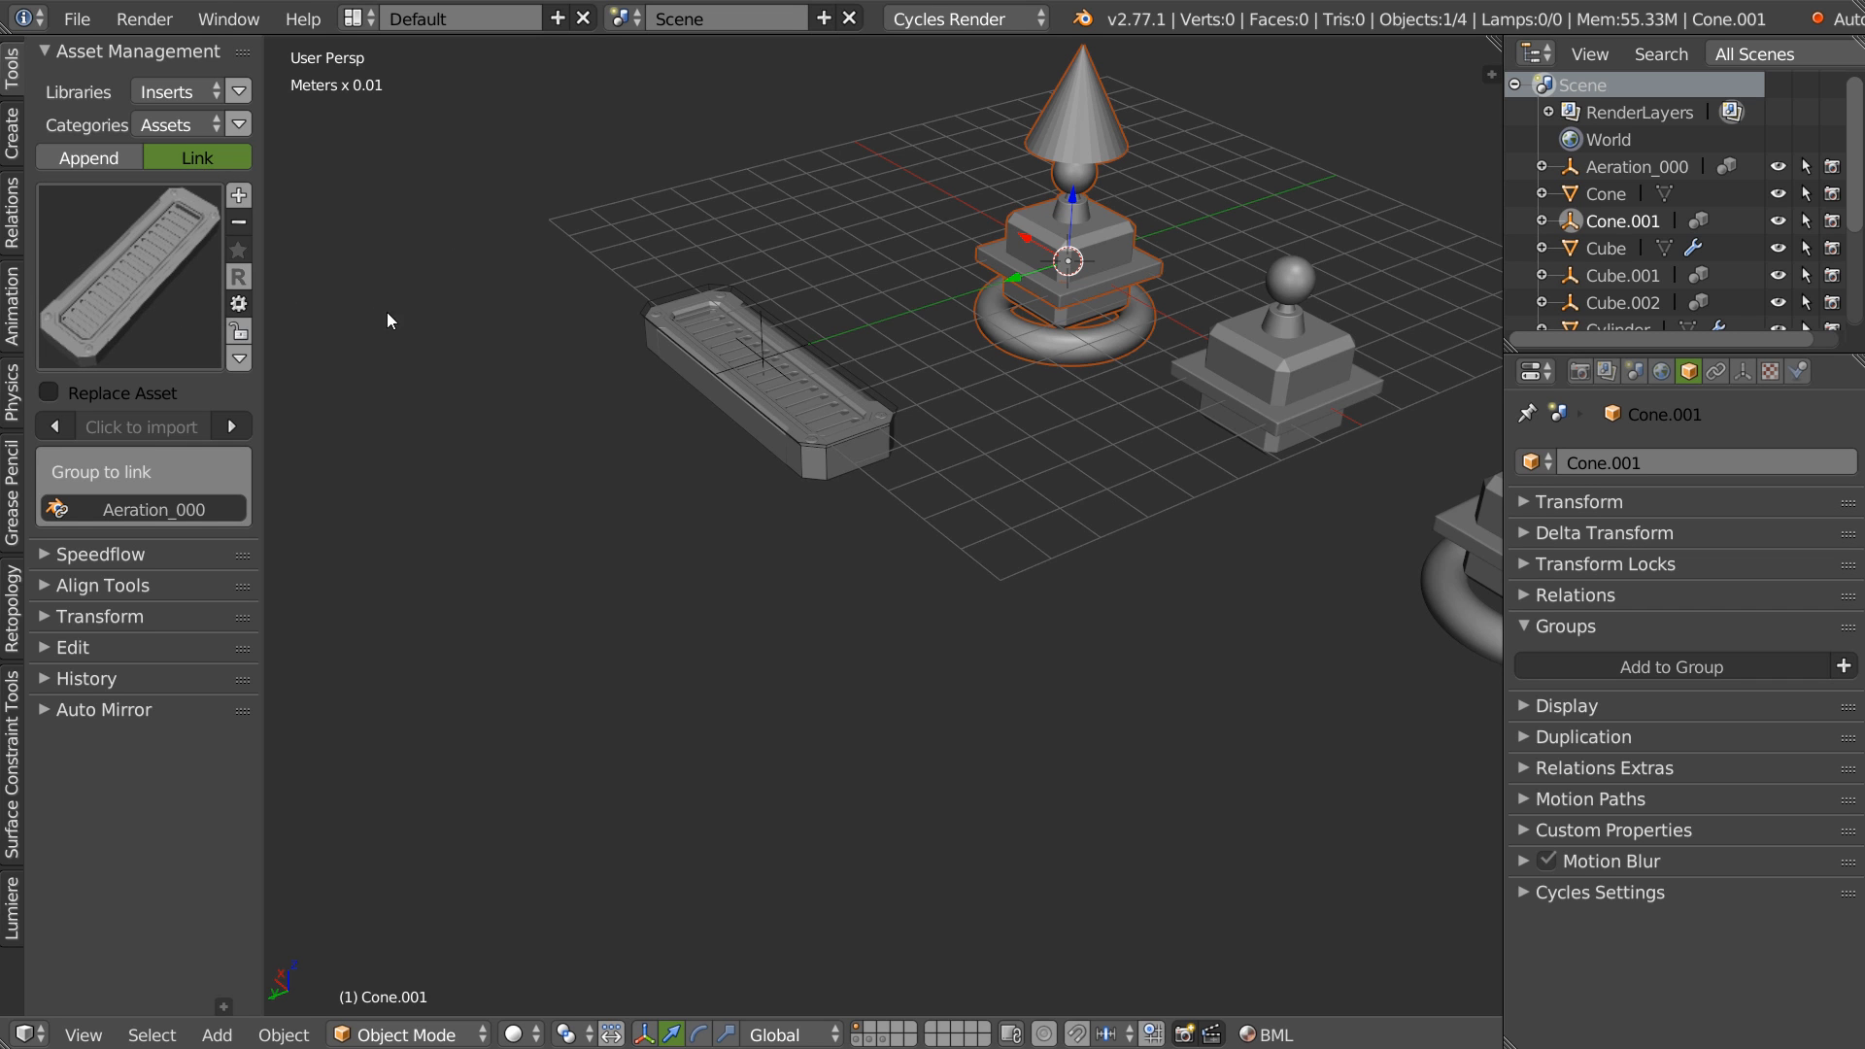
{"action": "scroll", "coordinate": [679, 377], "scroll_direction": "up", "scroll_amount": 2}
{"action": "middle_click_drag", "start_coordinate": [767, 366], "coordinate": [701, 393], "text": "shift"}
{"action": "middle_click_drag", "start_coordinate": [927, 443], "coordinate": [748, 420]}
{"action": "middle_click_drag", "start_coordinate": [814, 499], "coordinate": [943, 325]}
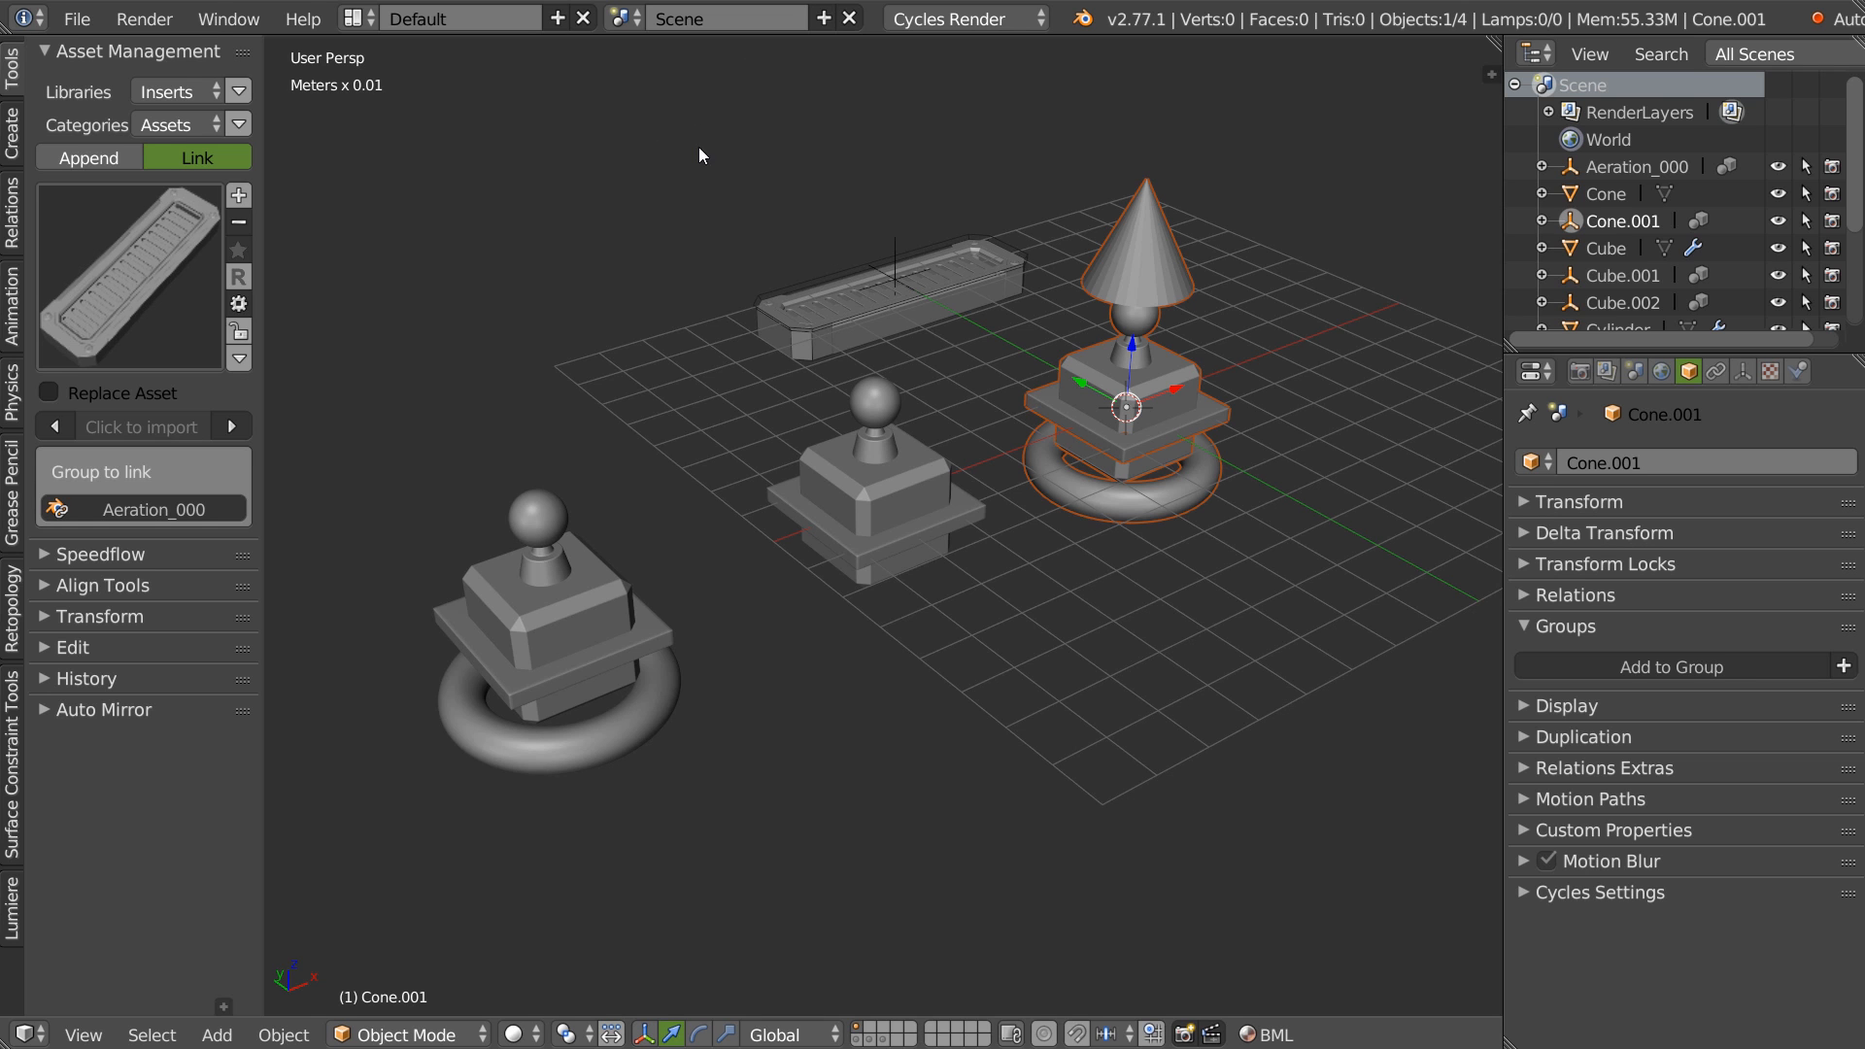
Choose the Aeration_002 asset in the library and link its group into the scene.
{"action": "left_click", "coordinate": [107, 254]}
{"action": "middle_click_drag", "start_coordinate": [1152, 422], "coordinate": [831, 371]}
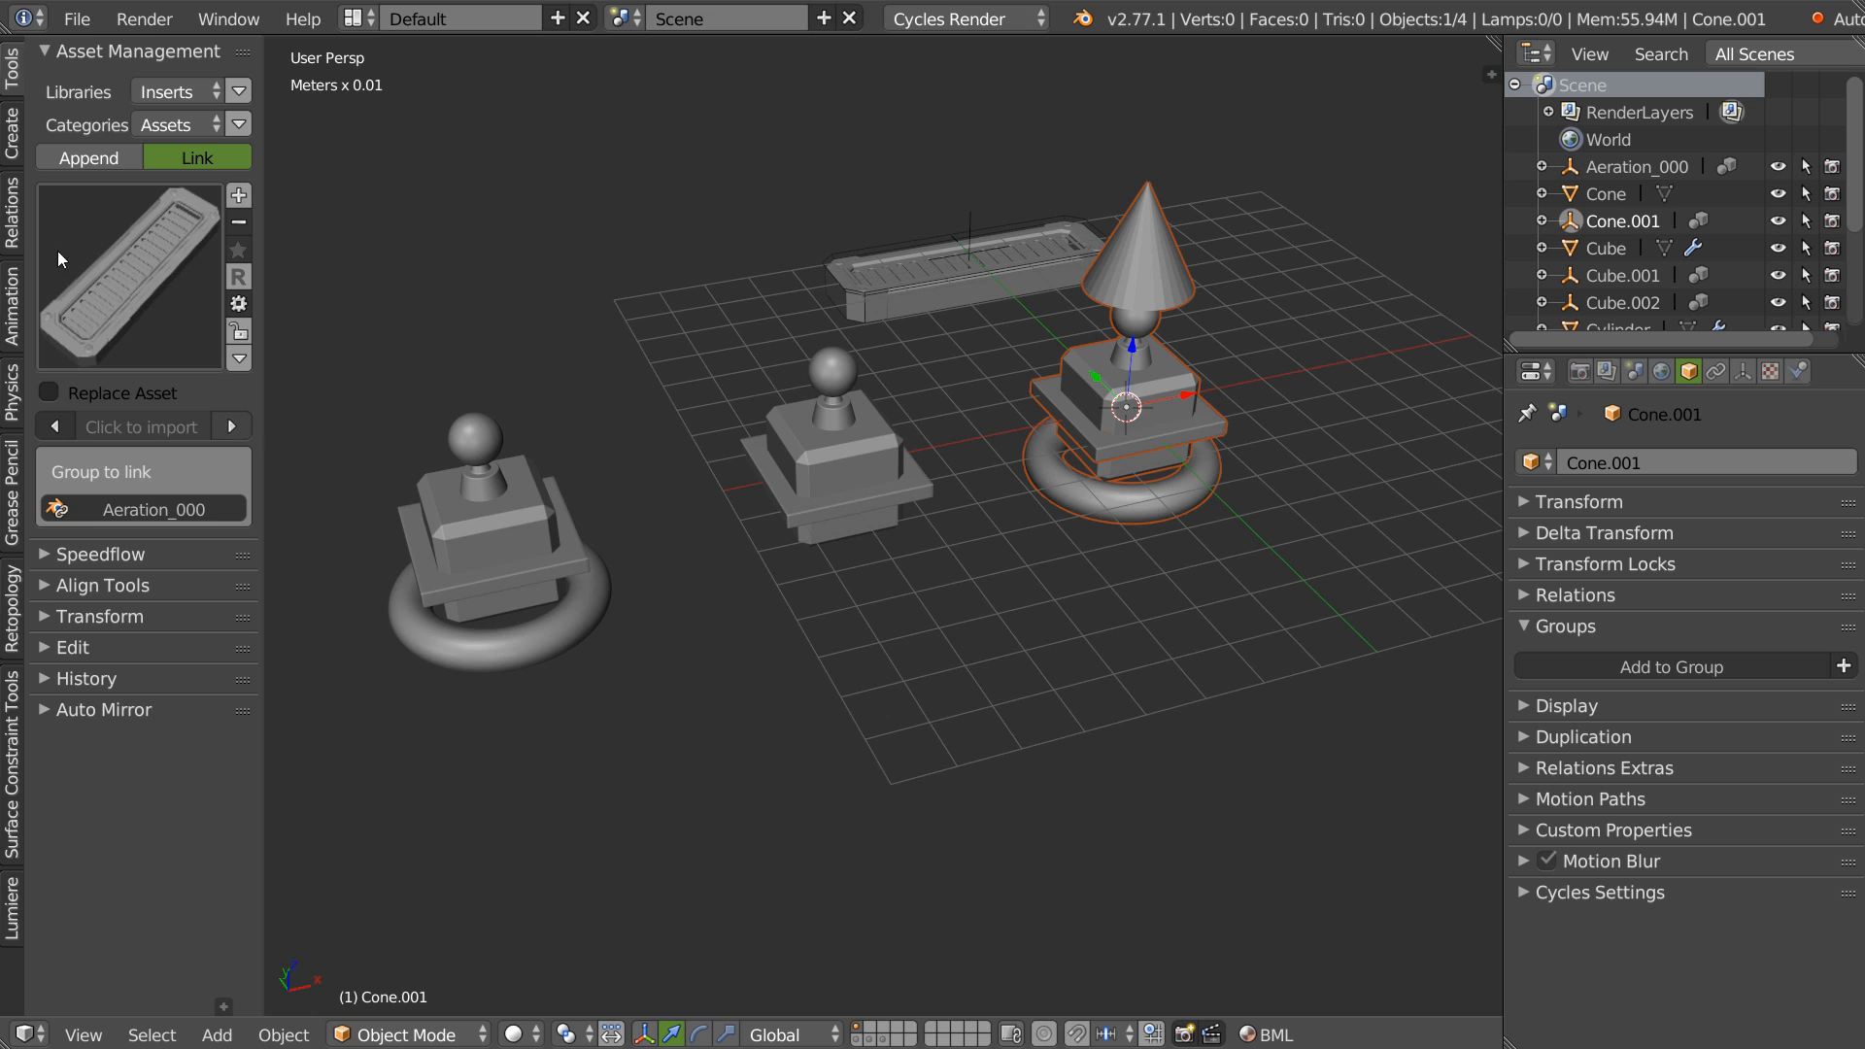
{"action": "left_click", "coordinate": [231, 425]}
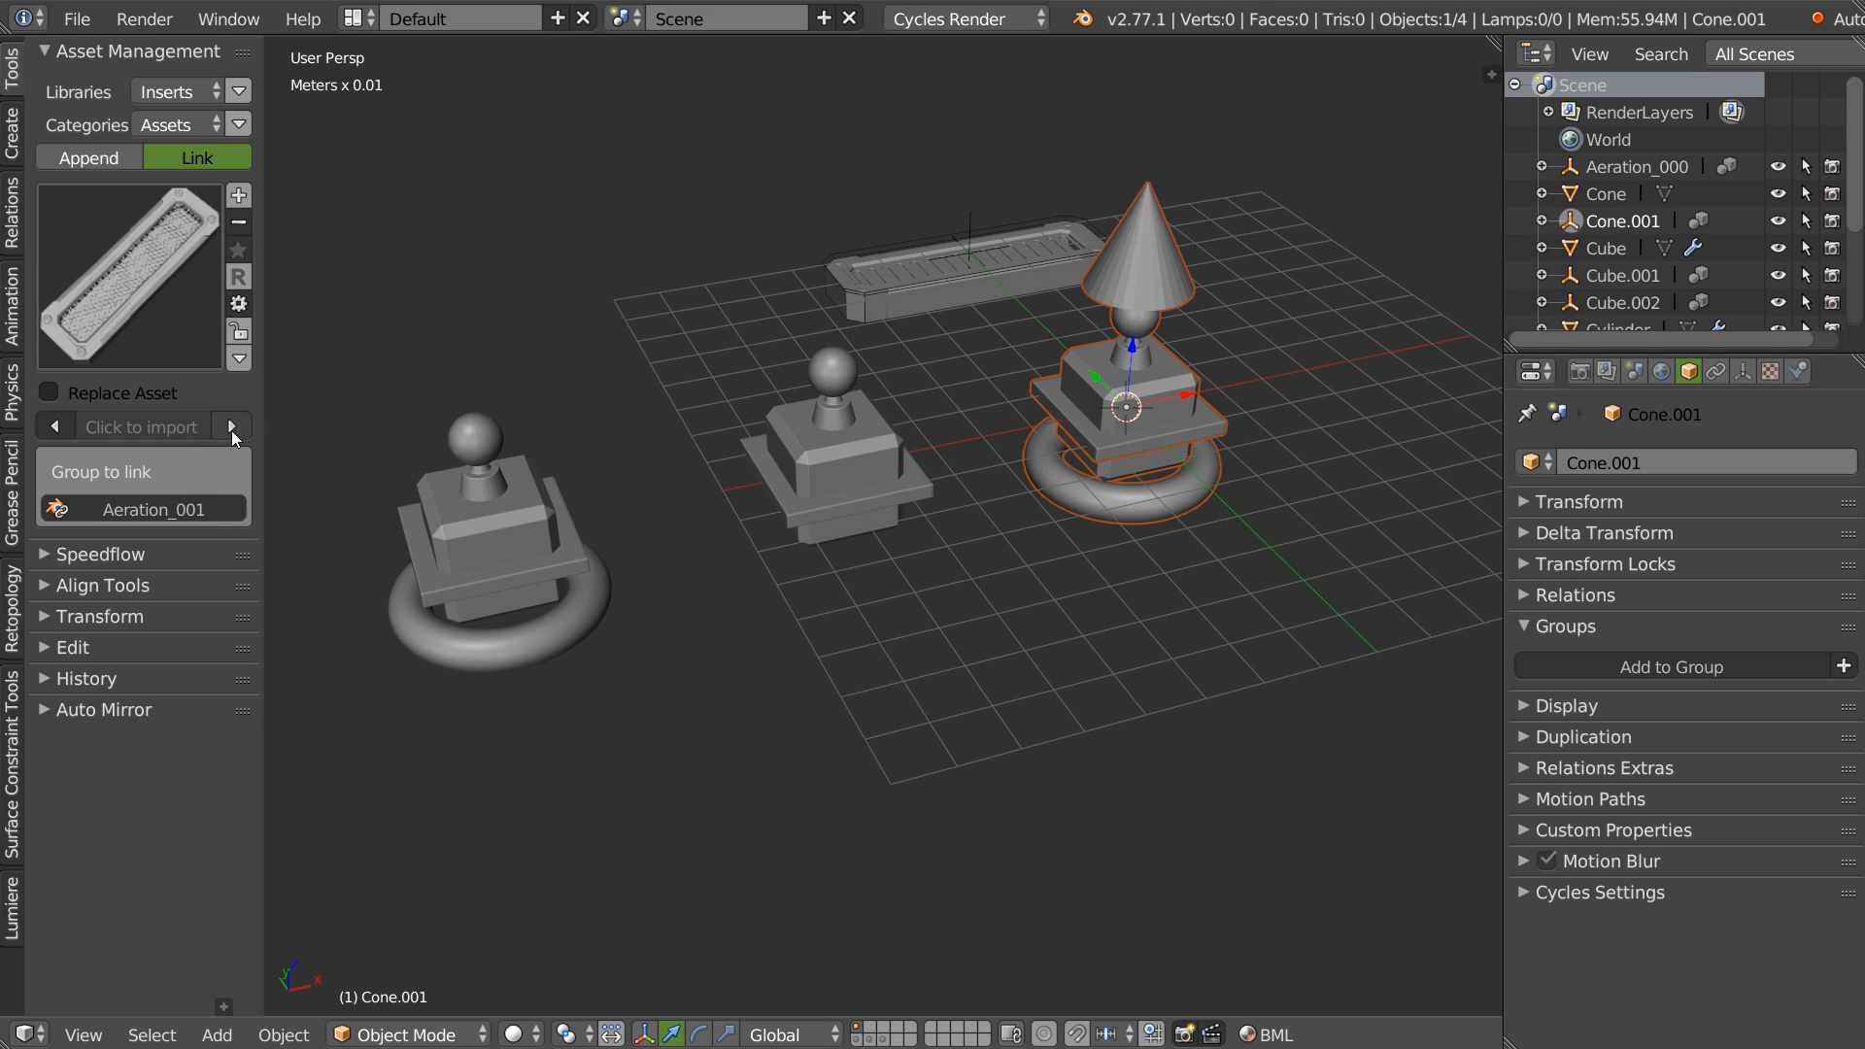
{"action": "left_click", "coordinate": [231, 425]}
{"action": "left_click", "coordinate": [138, 427]}
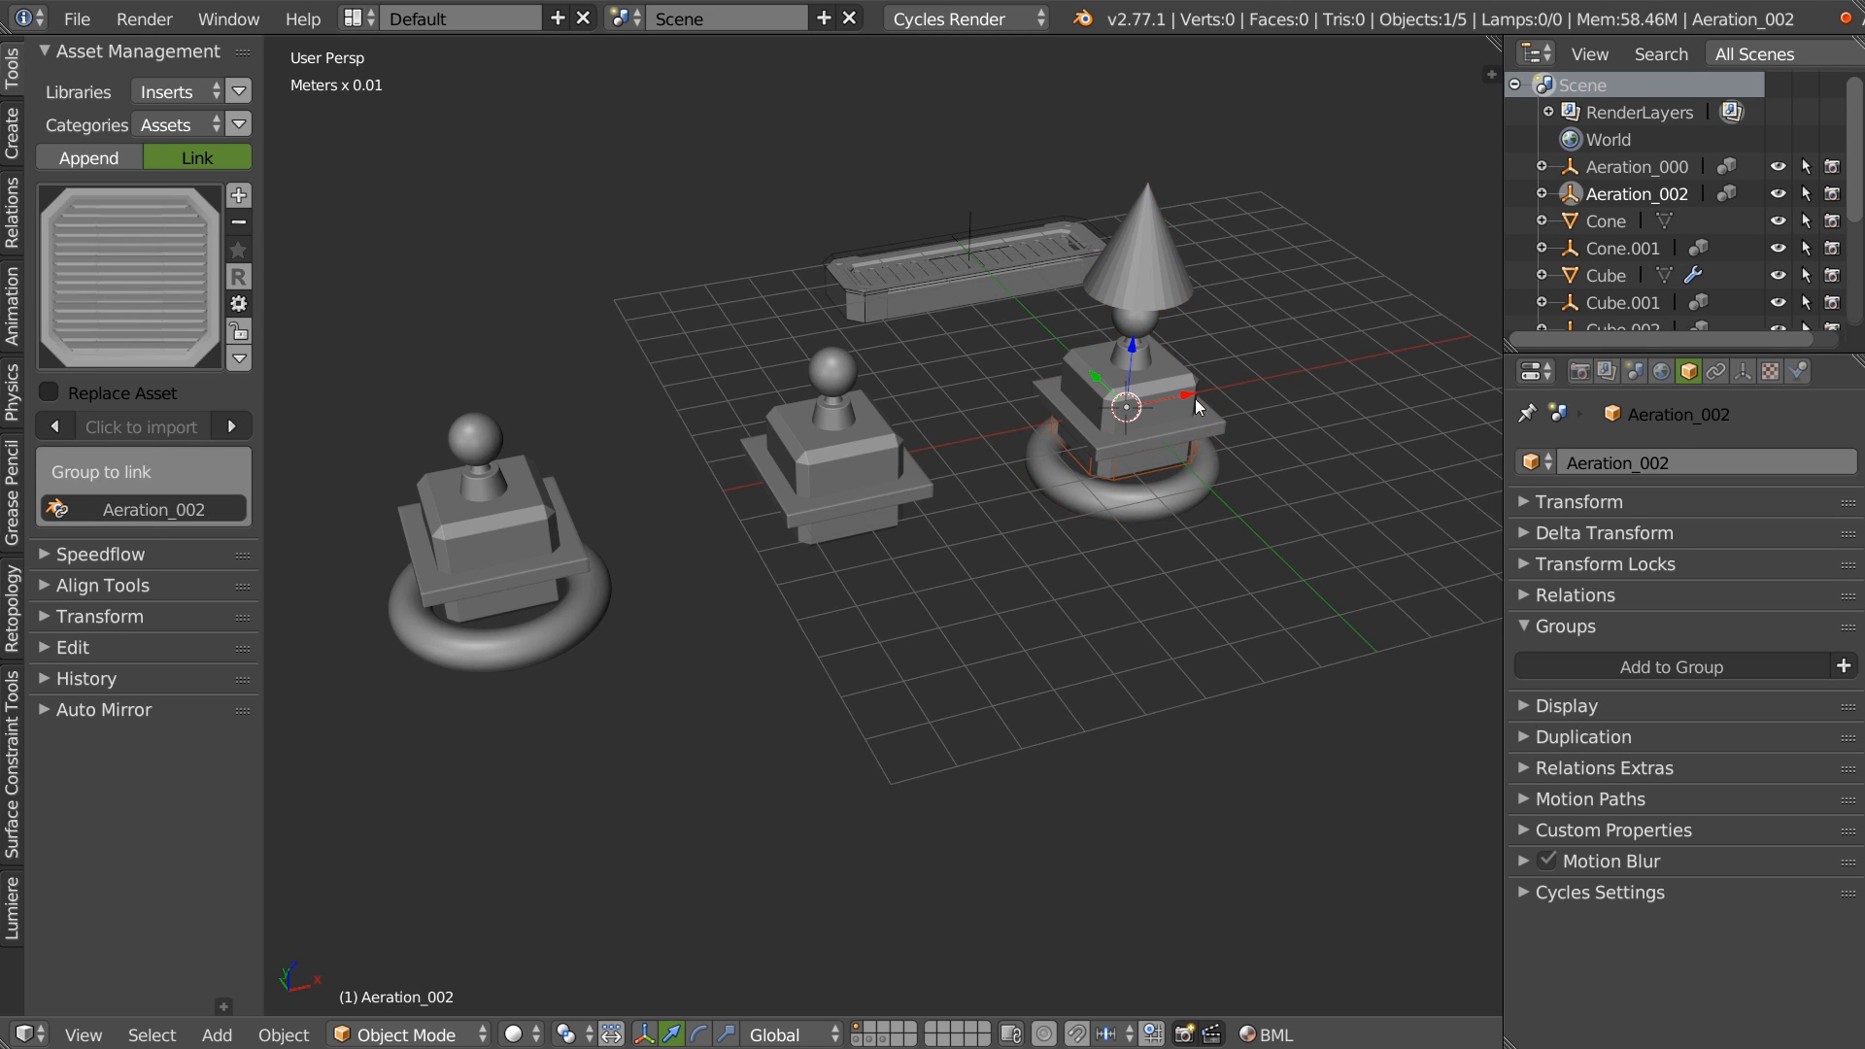
Move the linked Aeration_002 vent across the ground plane and along Y, clear of the other instances.
{"action": "key", "text": "g"}
{"action": "key", "text": "shift+z"}
{"action": "left_click", "coordinate": [734, 455]}
{"action": "middle_click_drag", "start_coordinate": [735, 455], "coordinate": [621, 482]}
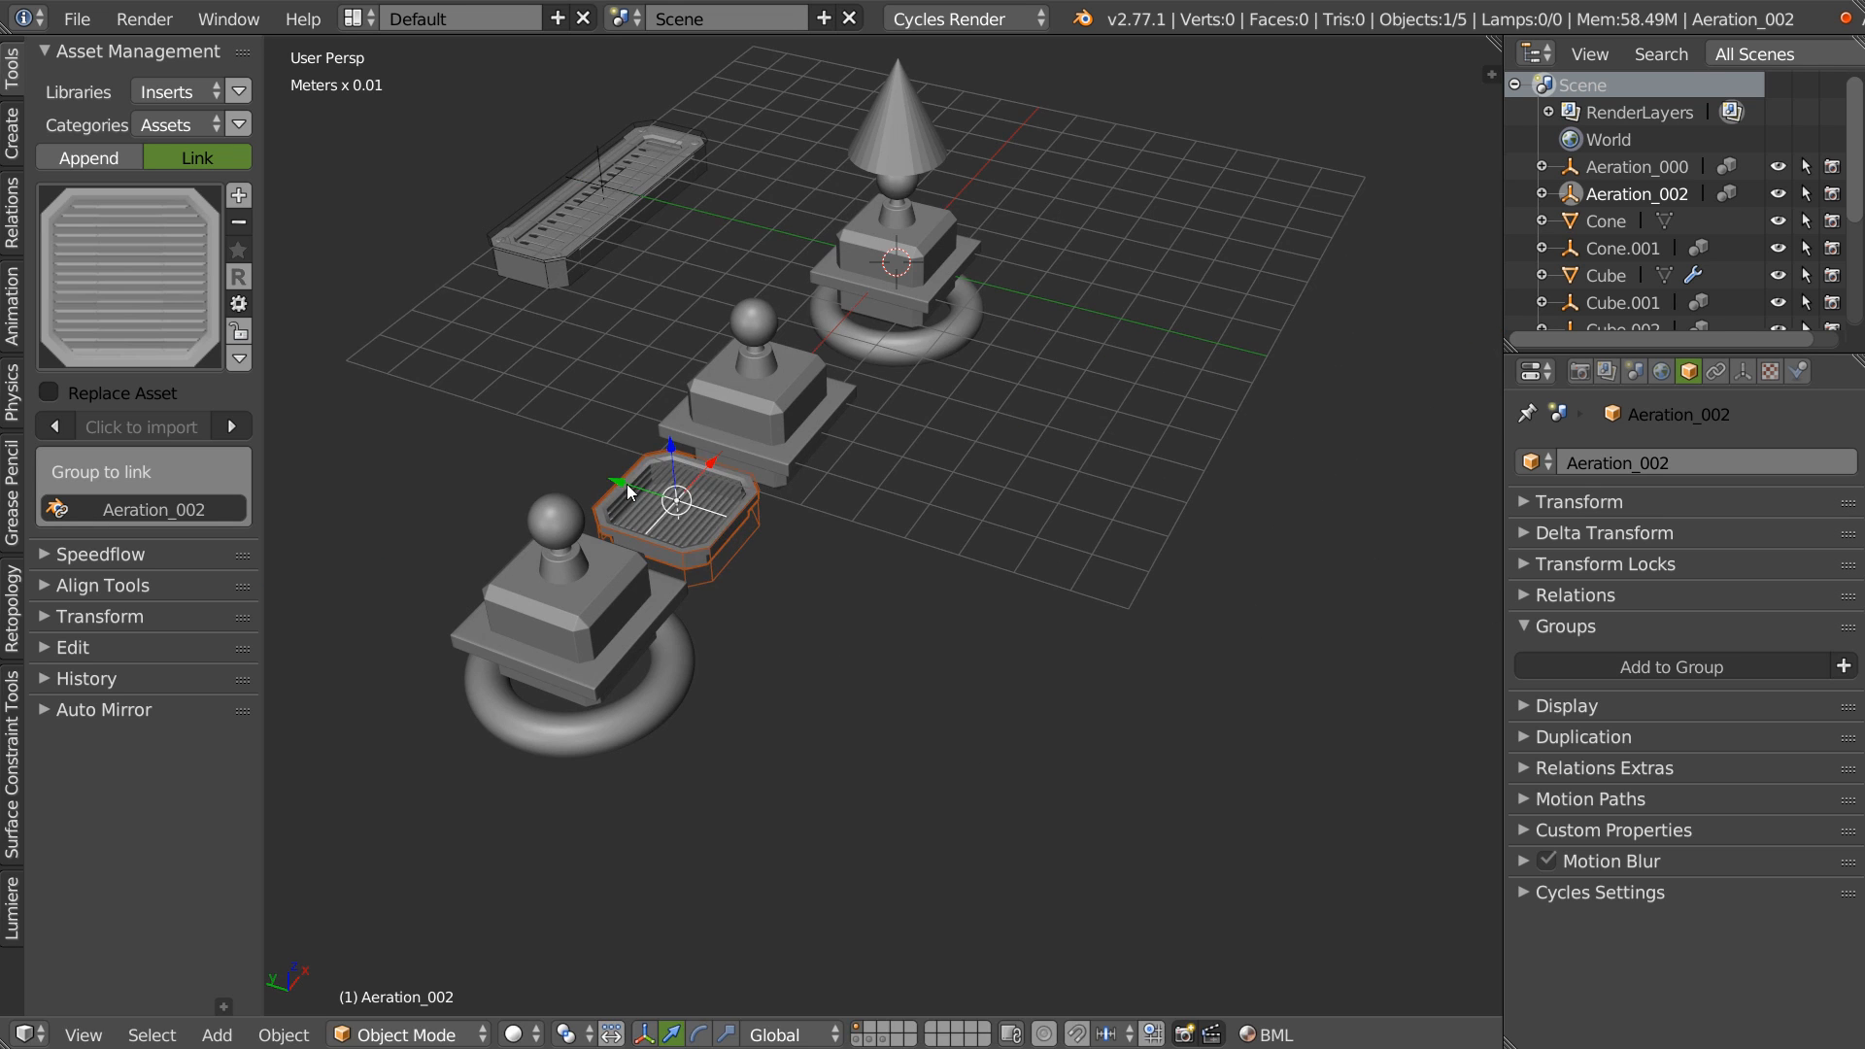
{"action": "left_click_drag", "start_coordinate": [623, 483], "coordinate": [323, 412]}
{"action": "middle_click_drag", "start_coordinate": [323, 412], "coordinate": [653, 462], "text": "shift"}
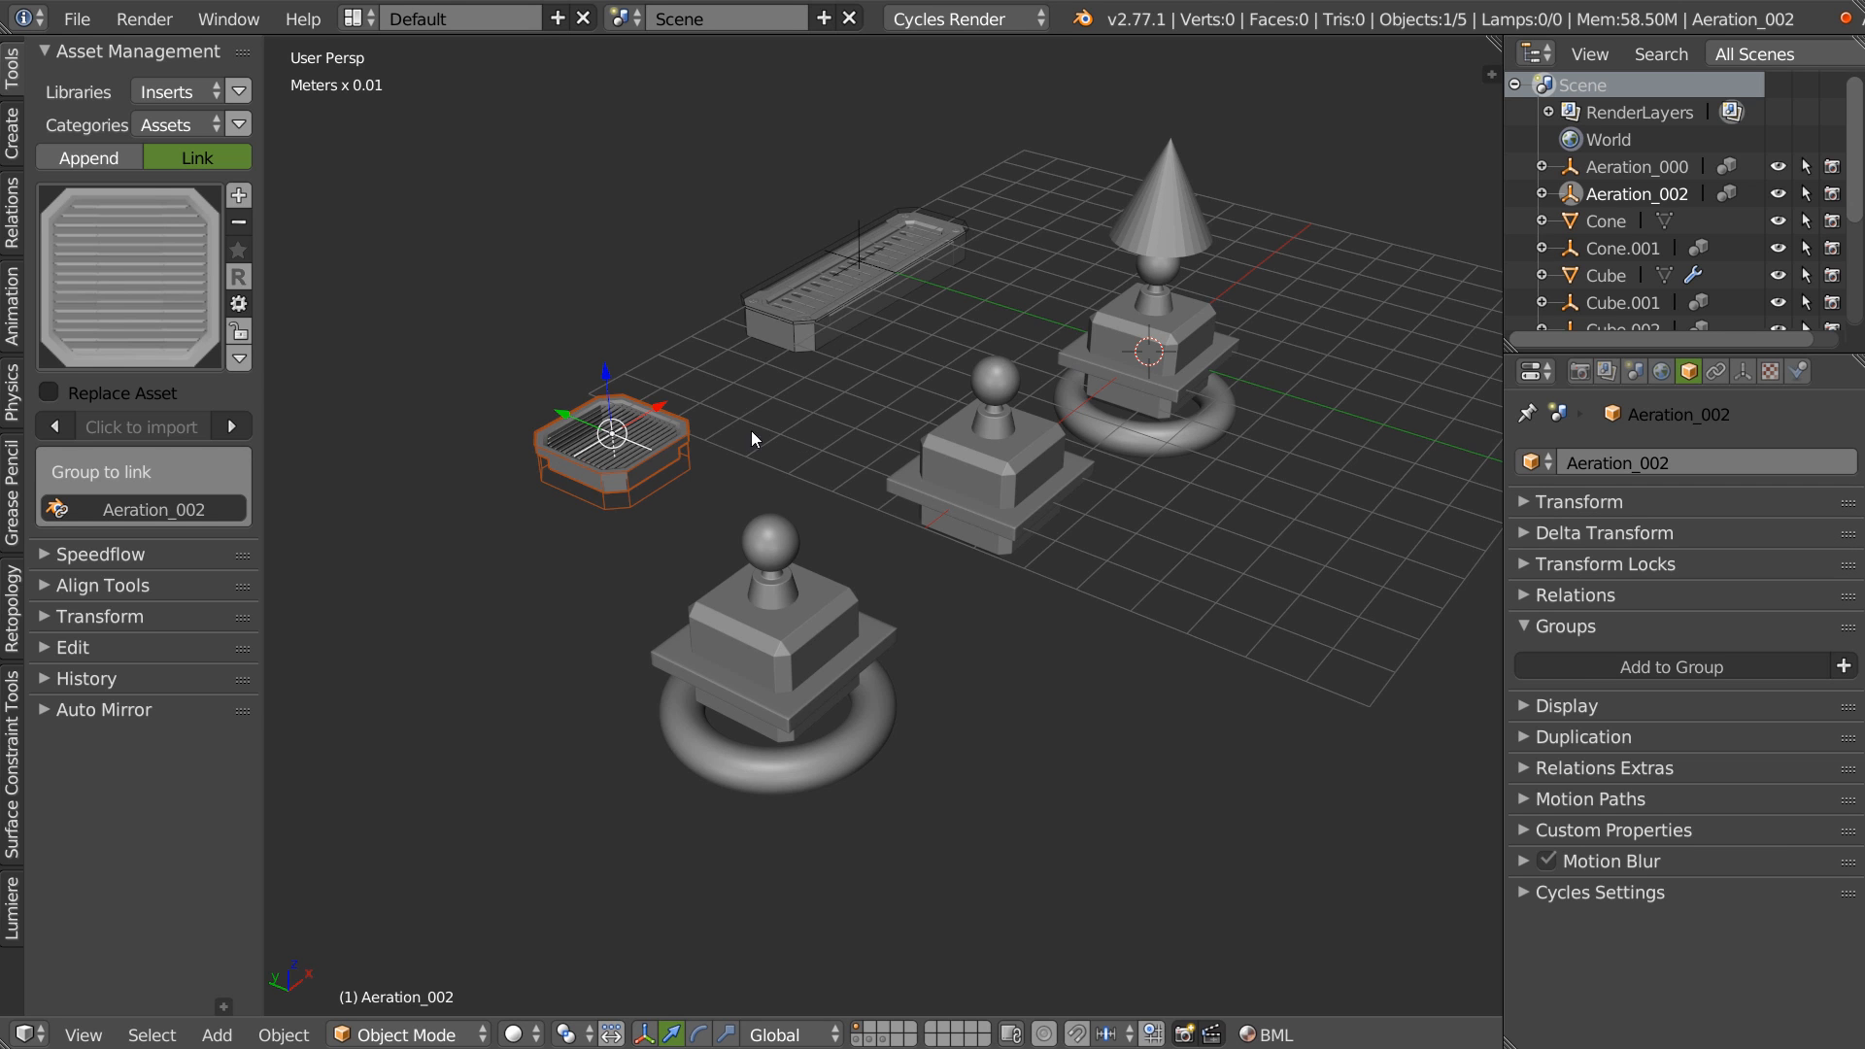
Examine the Aeration_002 vent up close, then review the Aeration_000, Cone and Cube instances in the whole scene.
{"action": "key", "text": "KP_Decimal"}
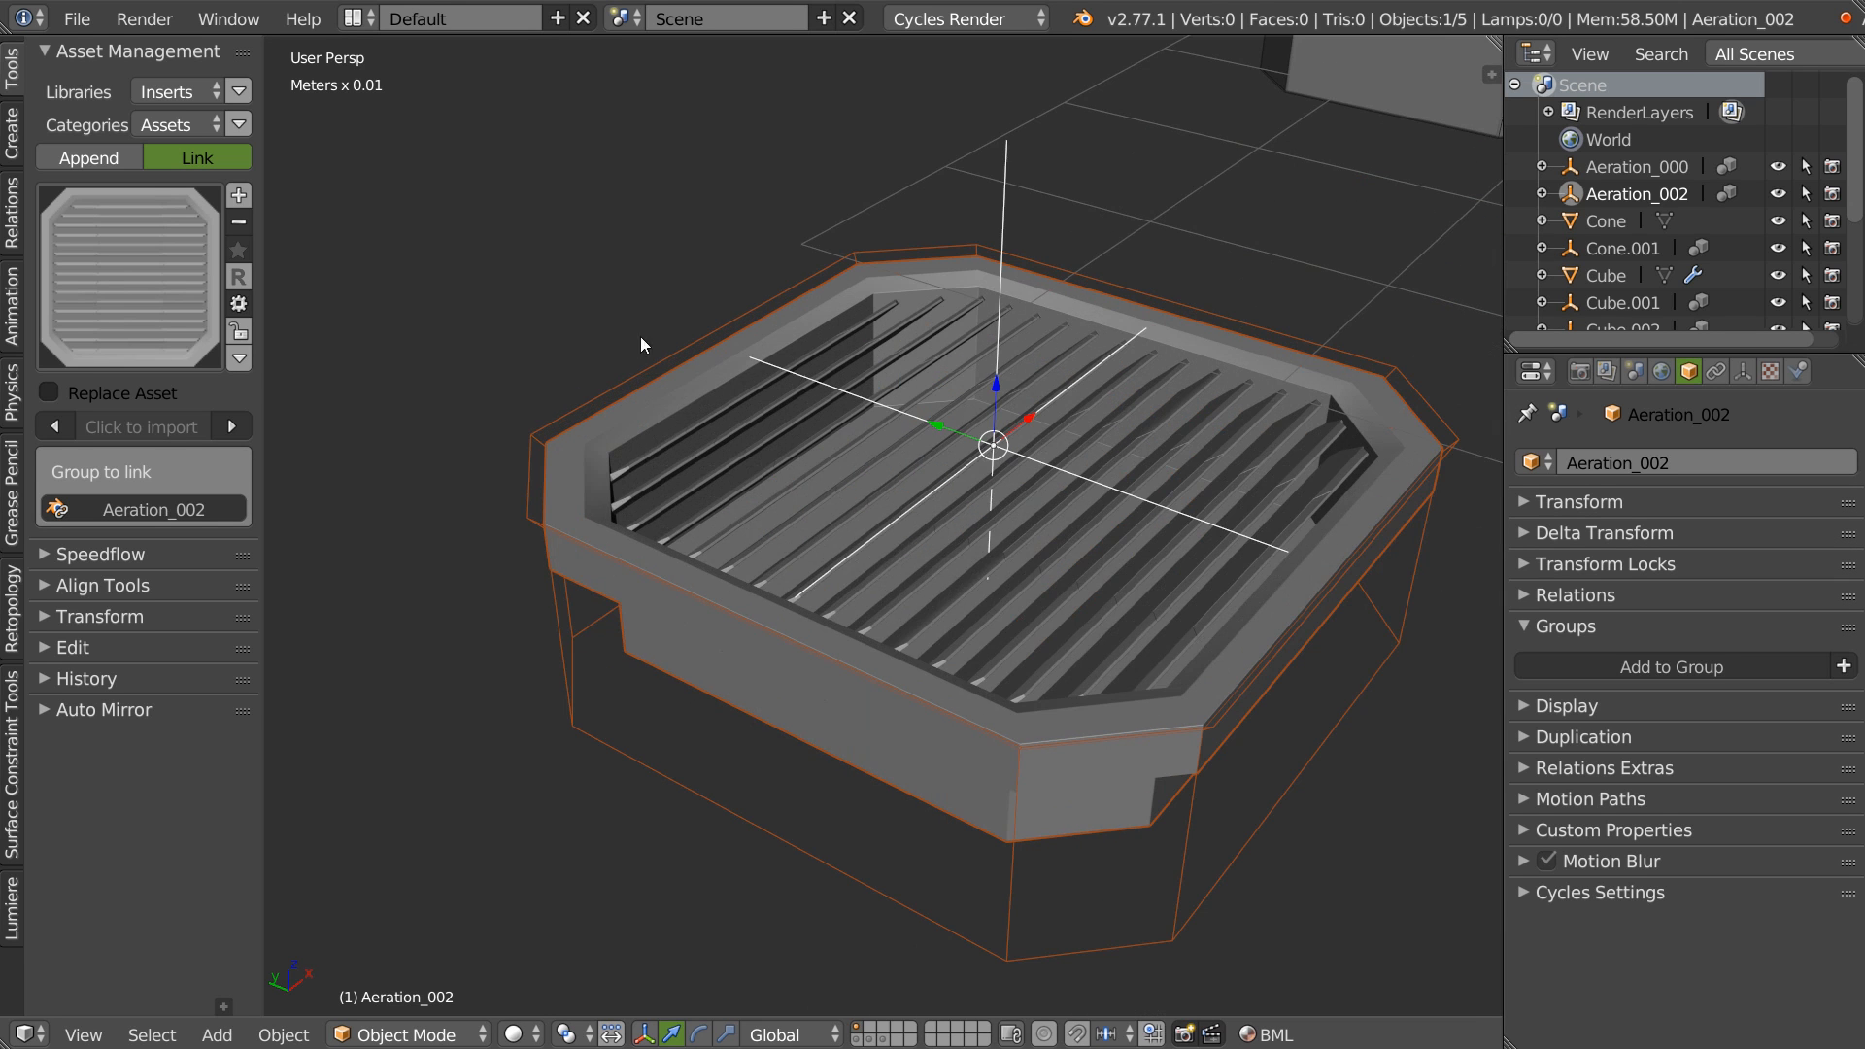
{"action": "scroll", "coordinate": [993, 377], "scroll_direction": "down", "scroll_amount": 6}
{"action": "middle_click_drag", "start_coordinate": [931, 368], "coordinate": [530, 591], "text": "shift"}
{"action": "right_click", "coordinate": [980, 297]}
{"action": "scroll", "coordinate": [981, 292], "scroll_direction": "down", "scroll_amount": 3}
{"action": "middle_click_drag", "start_coordinate": [994, 384], "coordinate": [937, 317], "text": "shift"}
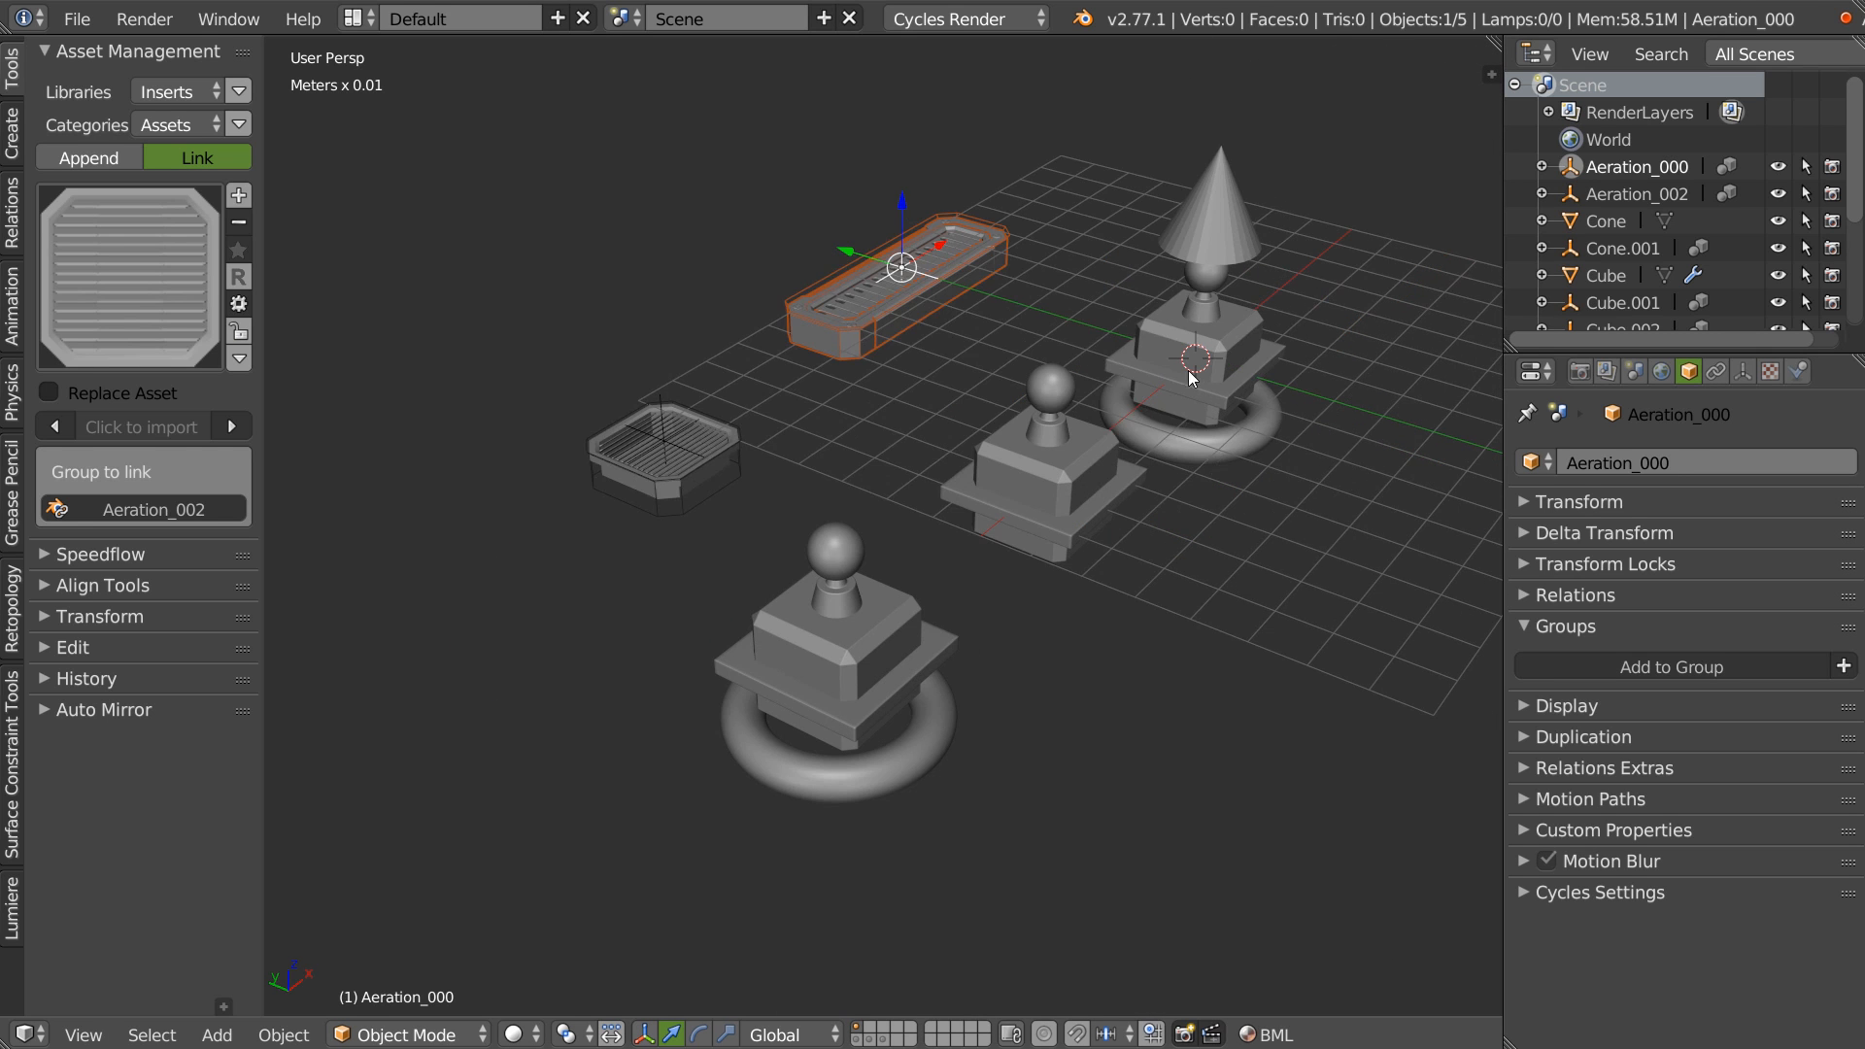
{"action": "right_click", "coordinate": [1200, 370]}
{"action": "middle_click_drag", "start_coordinate": [953, 530], "coordinate": [1041, 437]}
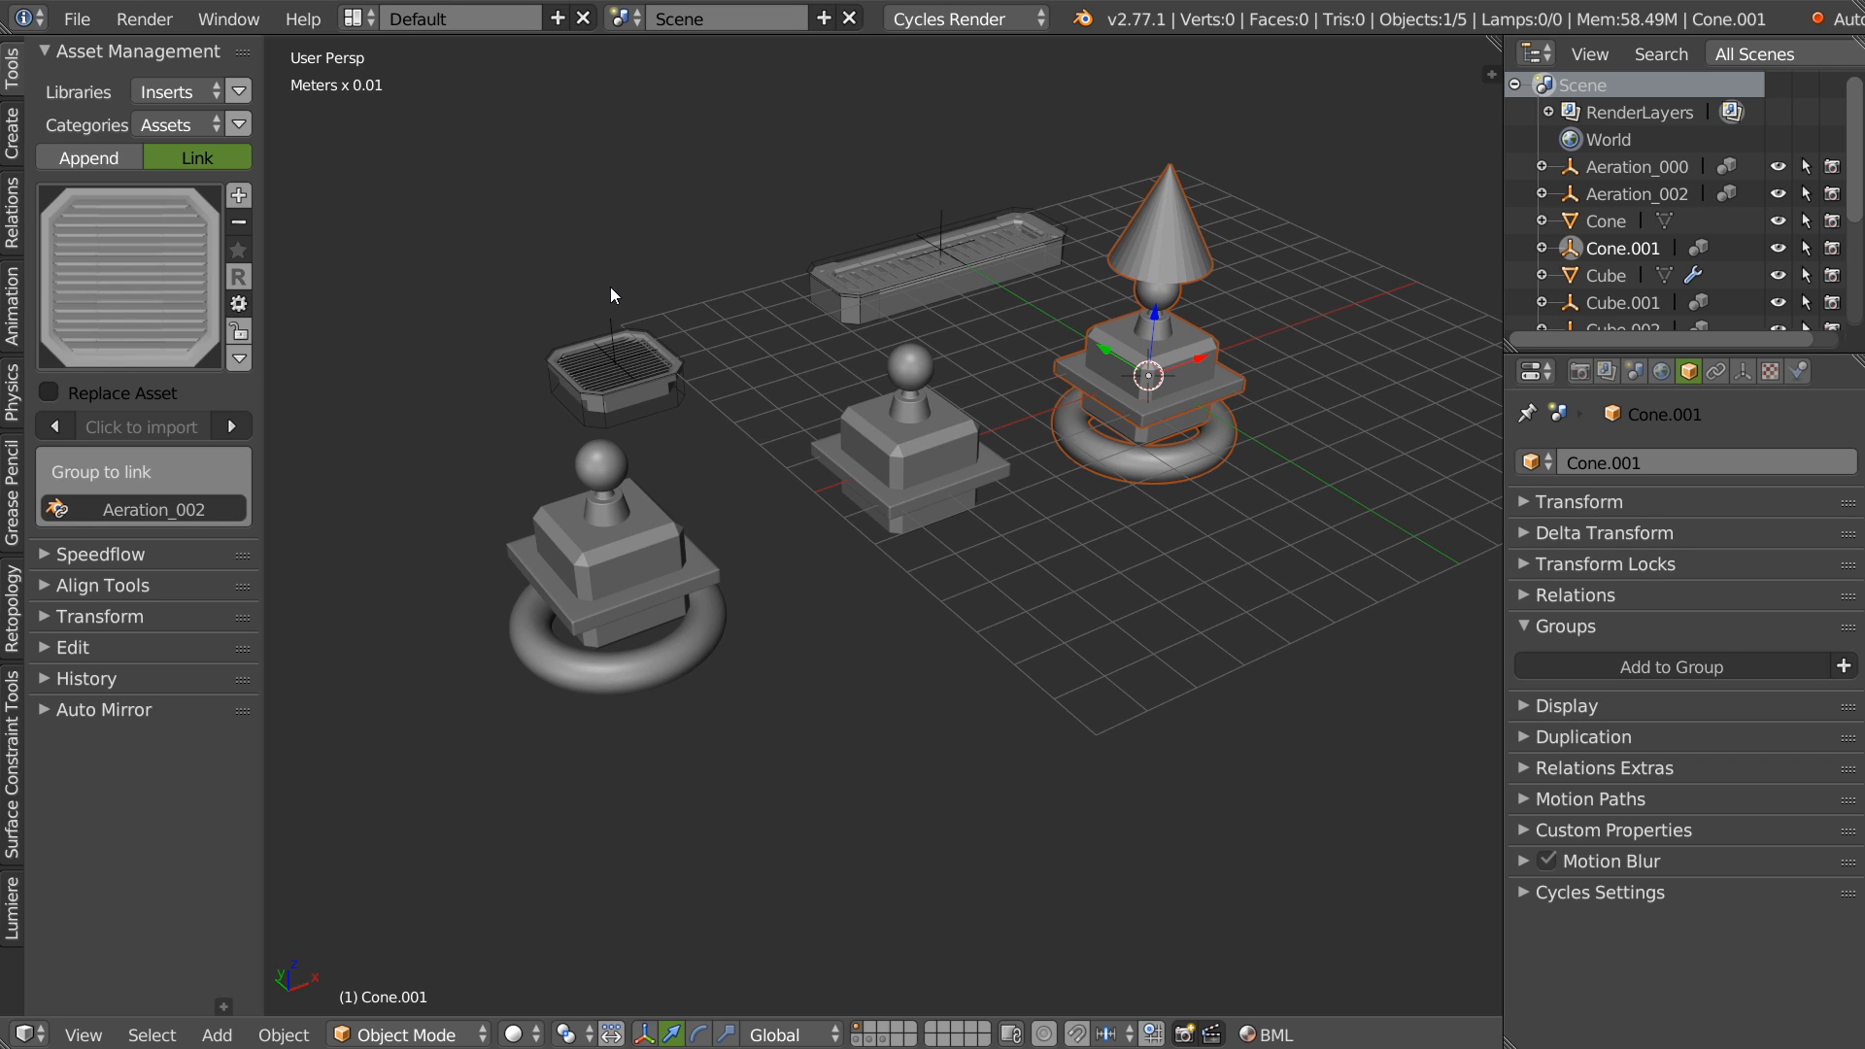
{"action": "right_click", "coordinate": [947, 439]}
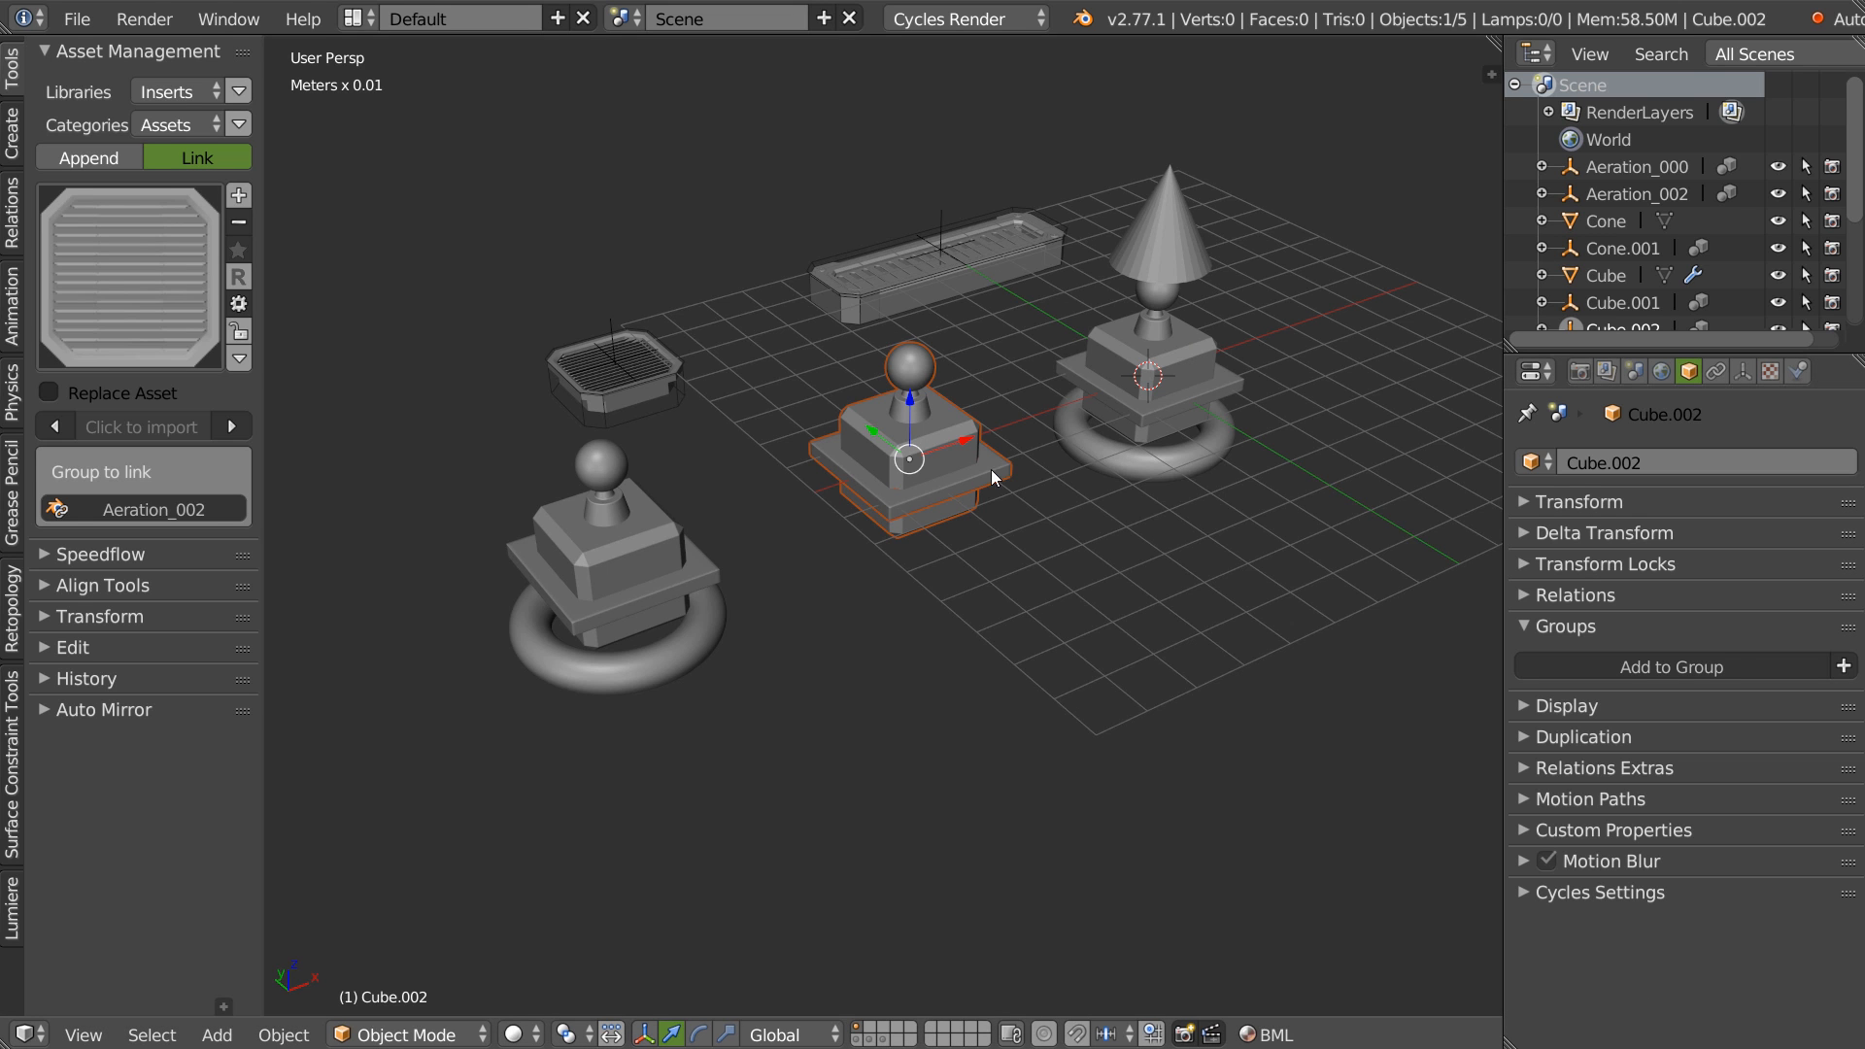
{"action": "middle_click_drag", "start_coordinate": [1145, 488], "coordinate": [873, 364]}
{"action": "middle_click_drag", "start_coordinate": [981, 489], "coordinate": [981, 478]}
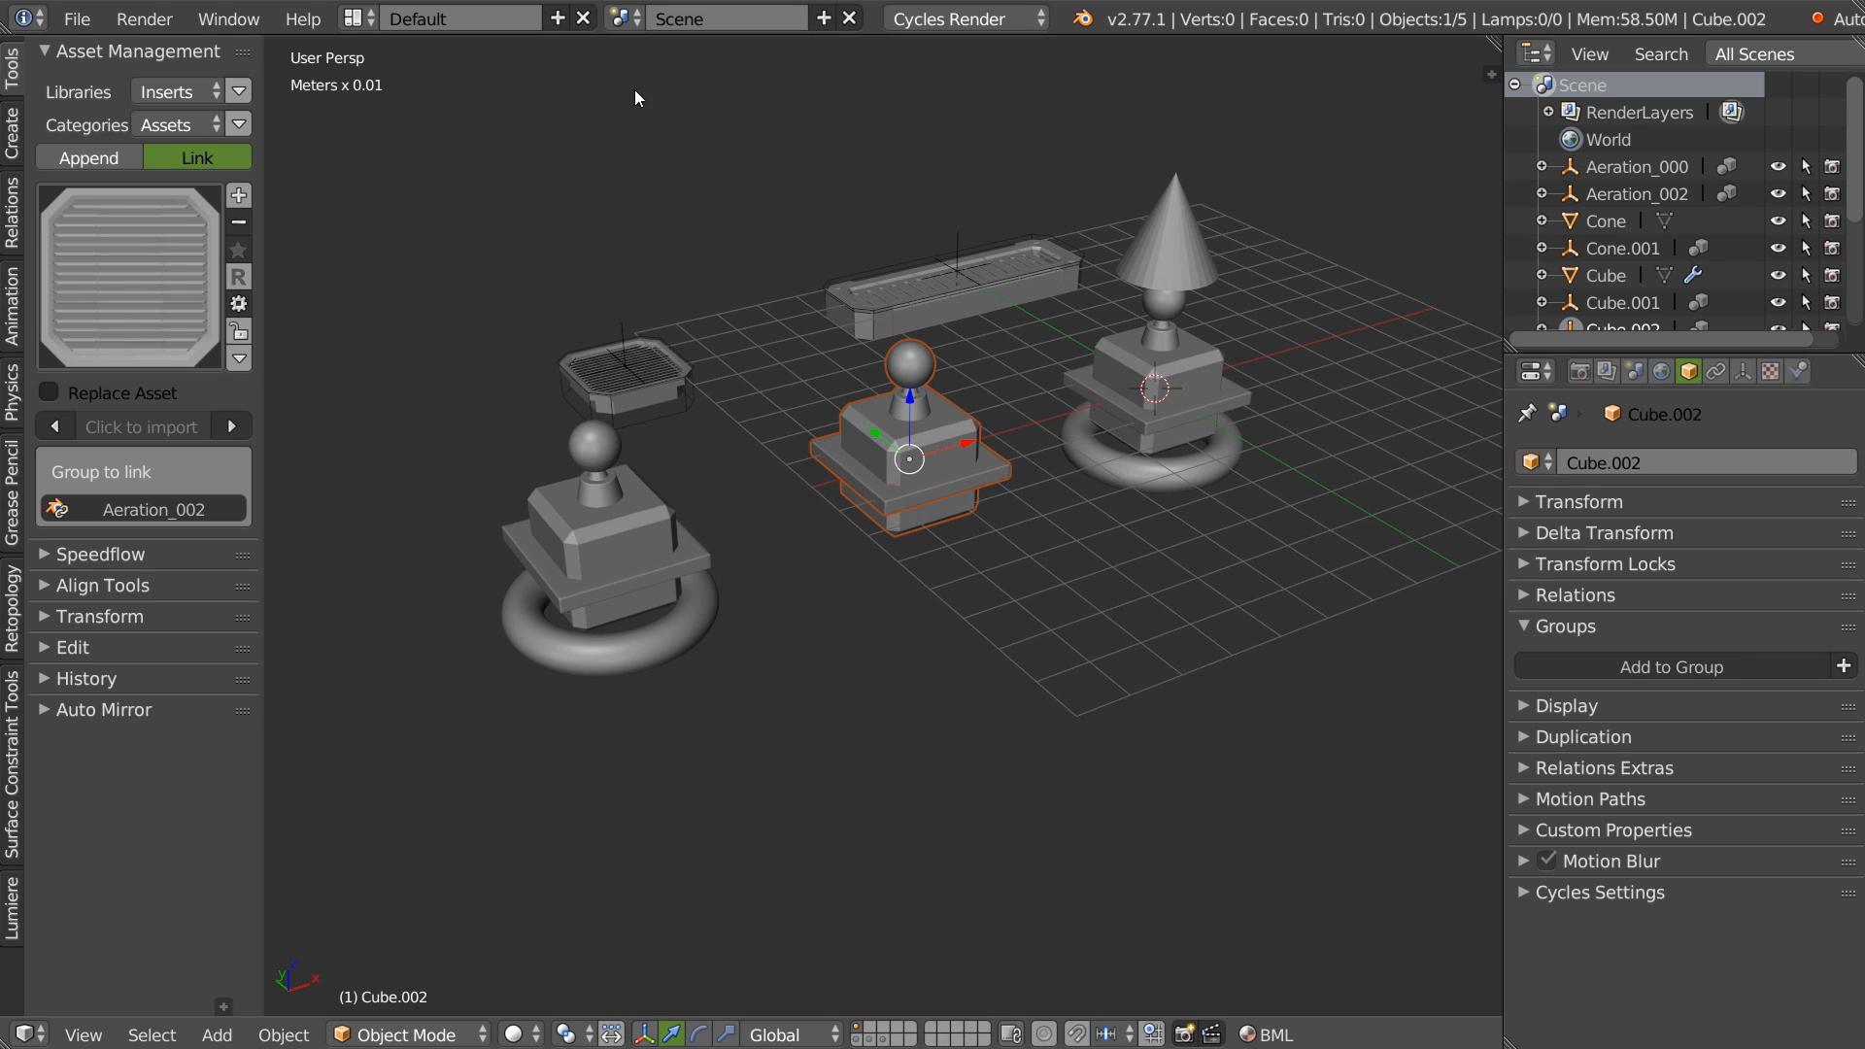
Browse the Cube, Sphere and Torus scenes to examine their source objects, and return to the Scene_rendu scene.
{"action": "left_click", "coordinate": [622, 19]}
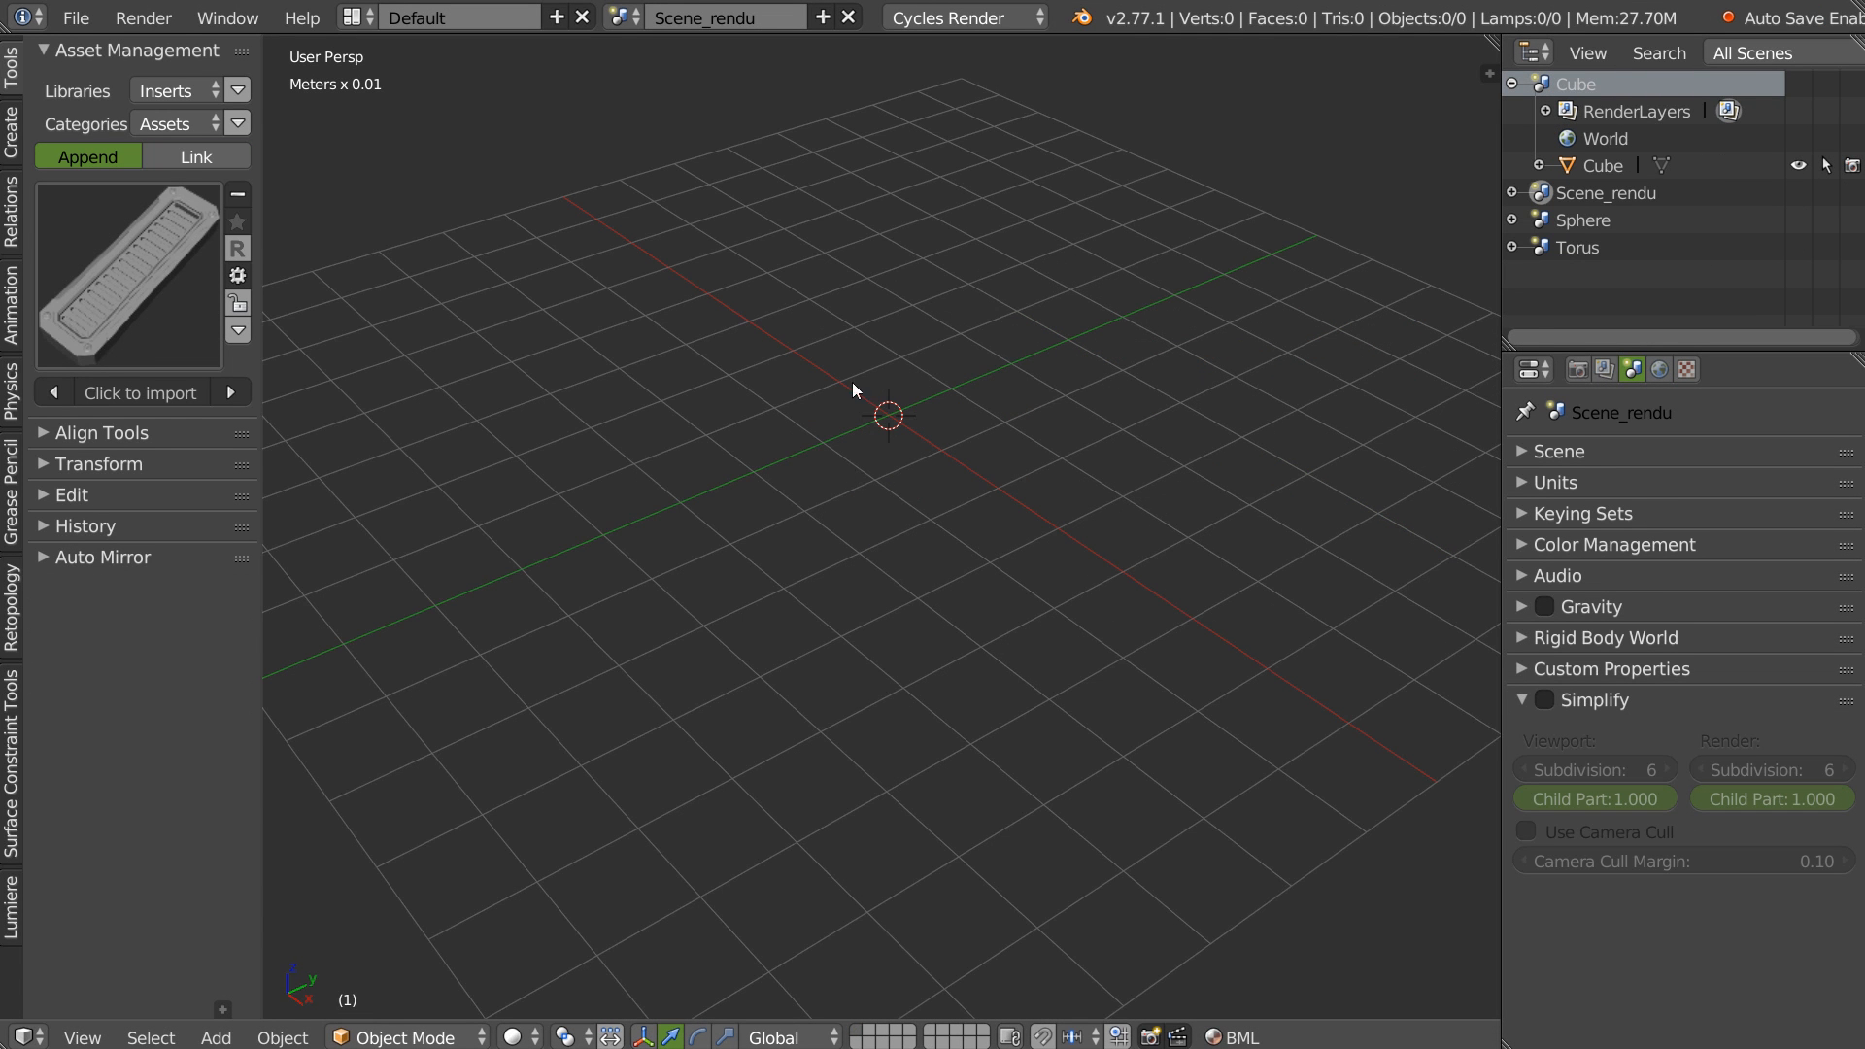
{"action": "left_click", "coordinate": [618, 16]}
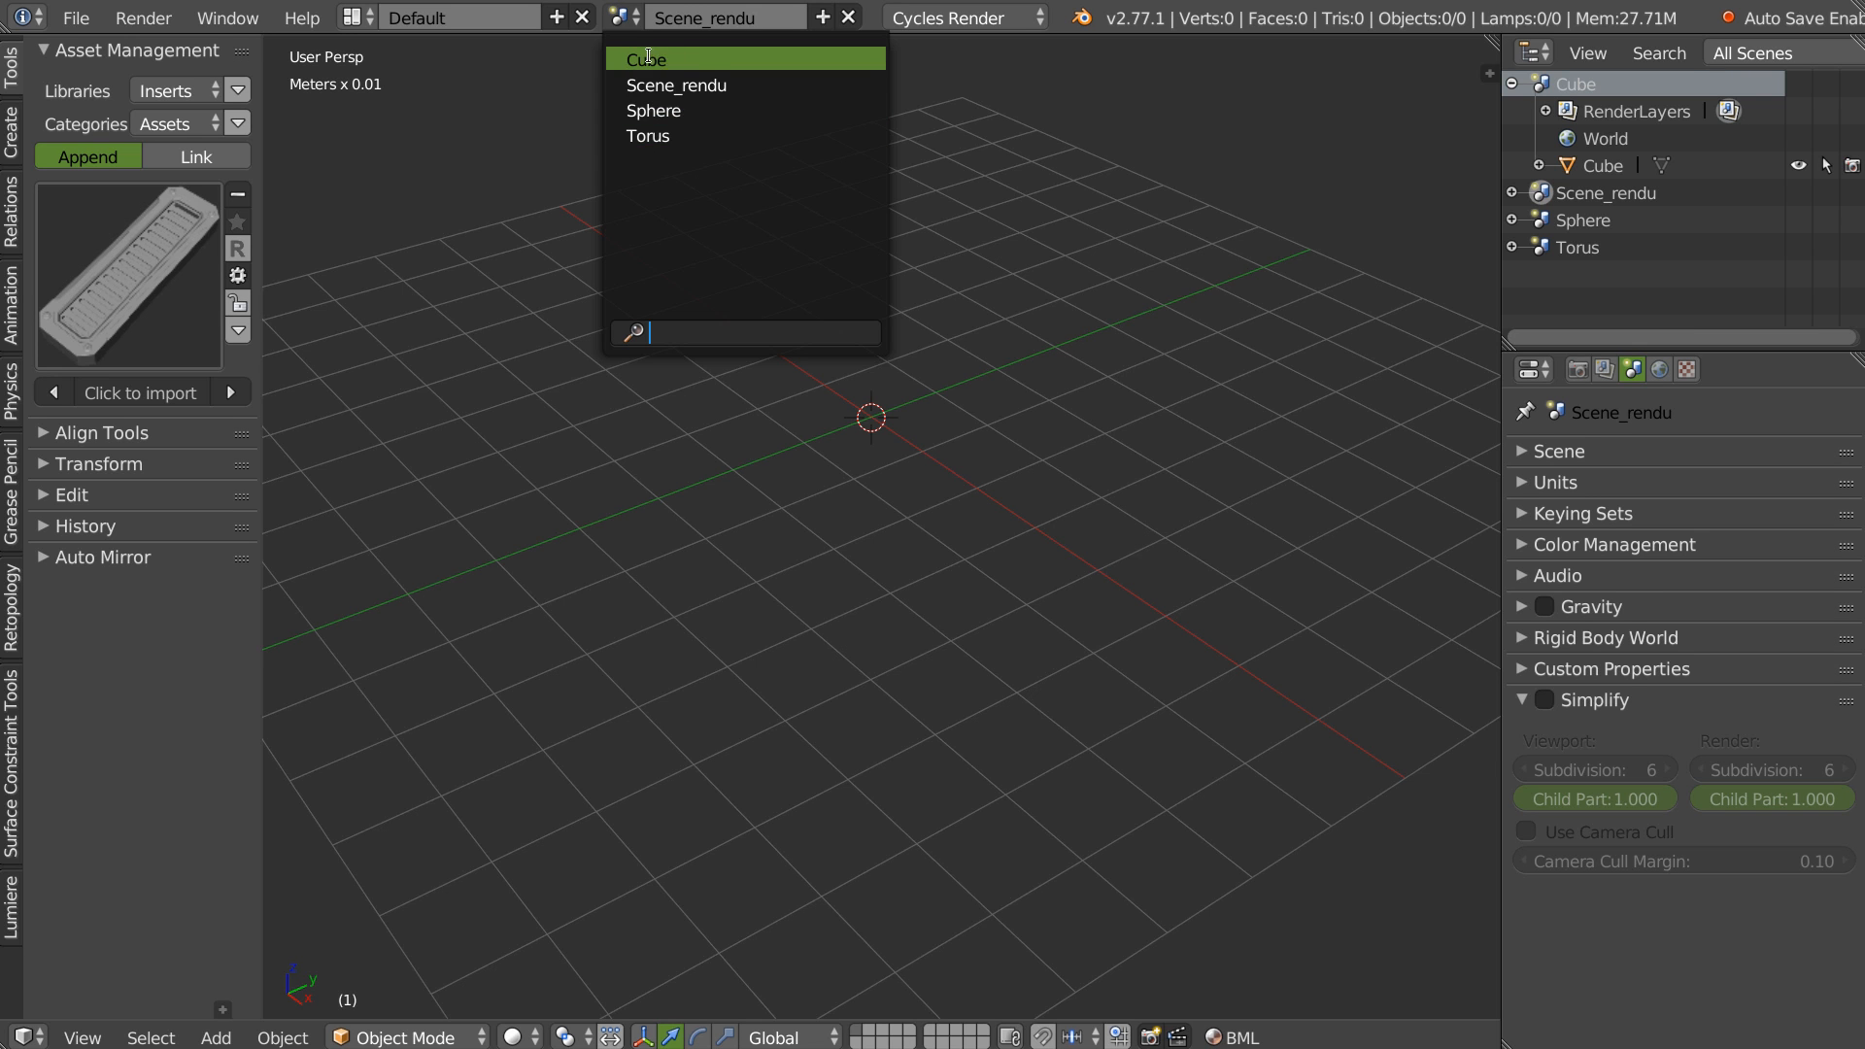
{"action": "left_click", "coordinate": [650, 57]}
{"action": "left_click", "coordinate": [618, 17]}
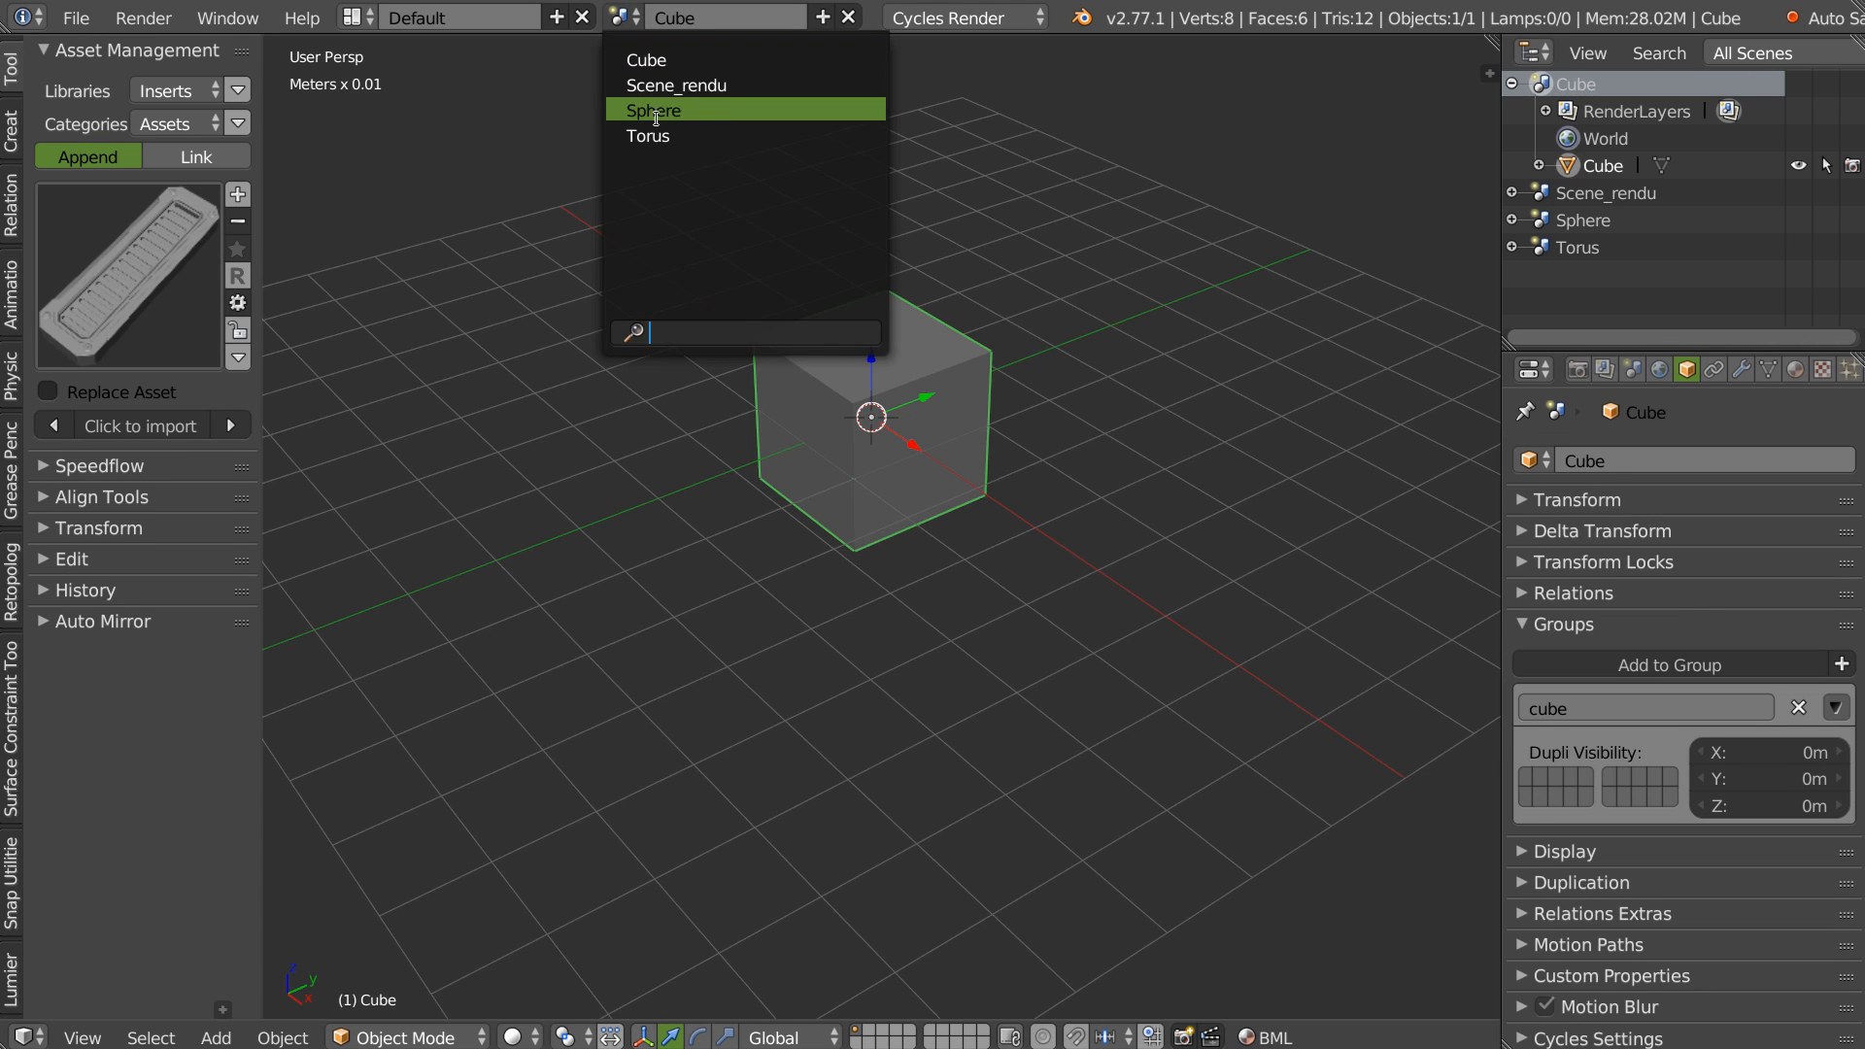
{"action": "left_click", "coordinate": [654, 111]}
{"action": "left_click", "coordinate": [617, 16]}
{"action": "left_click", "coordinate": [648, 135]}
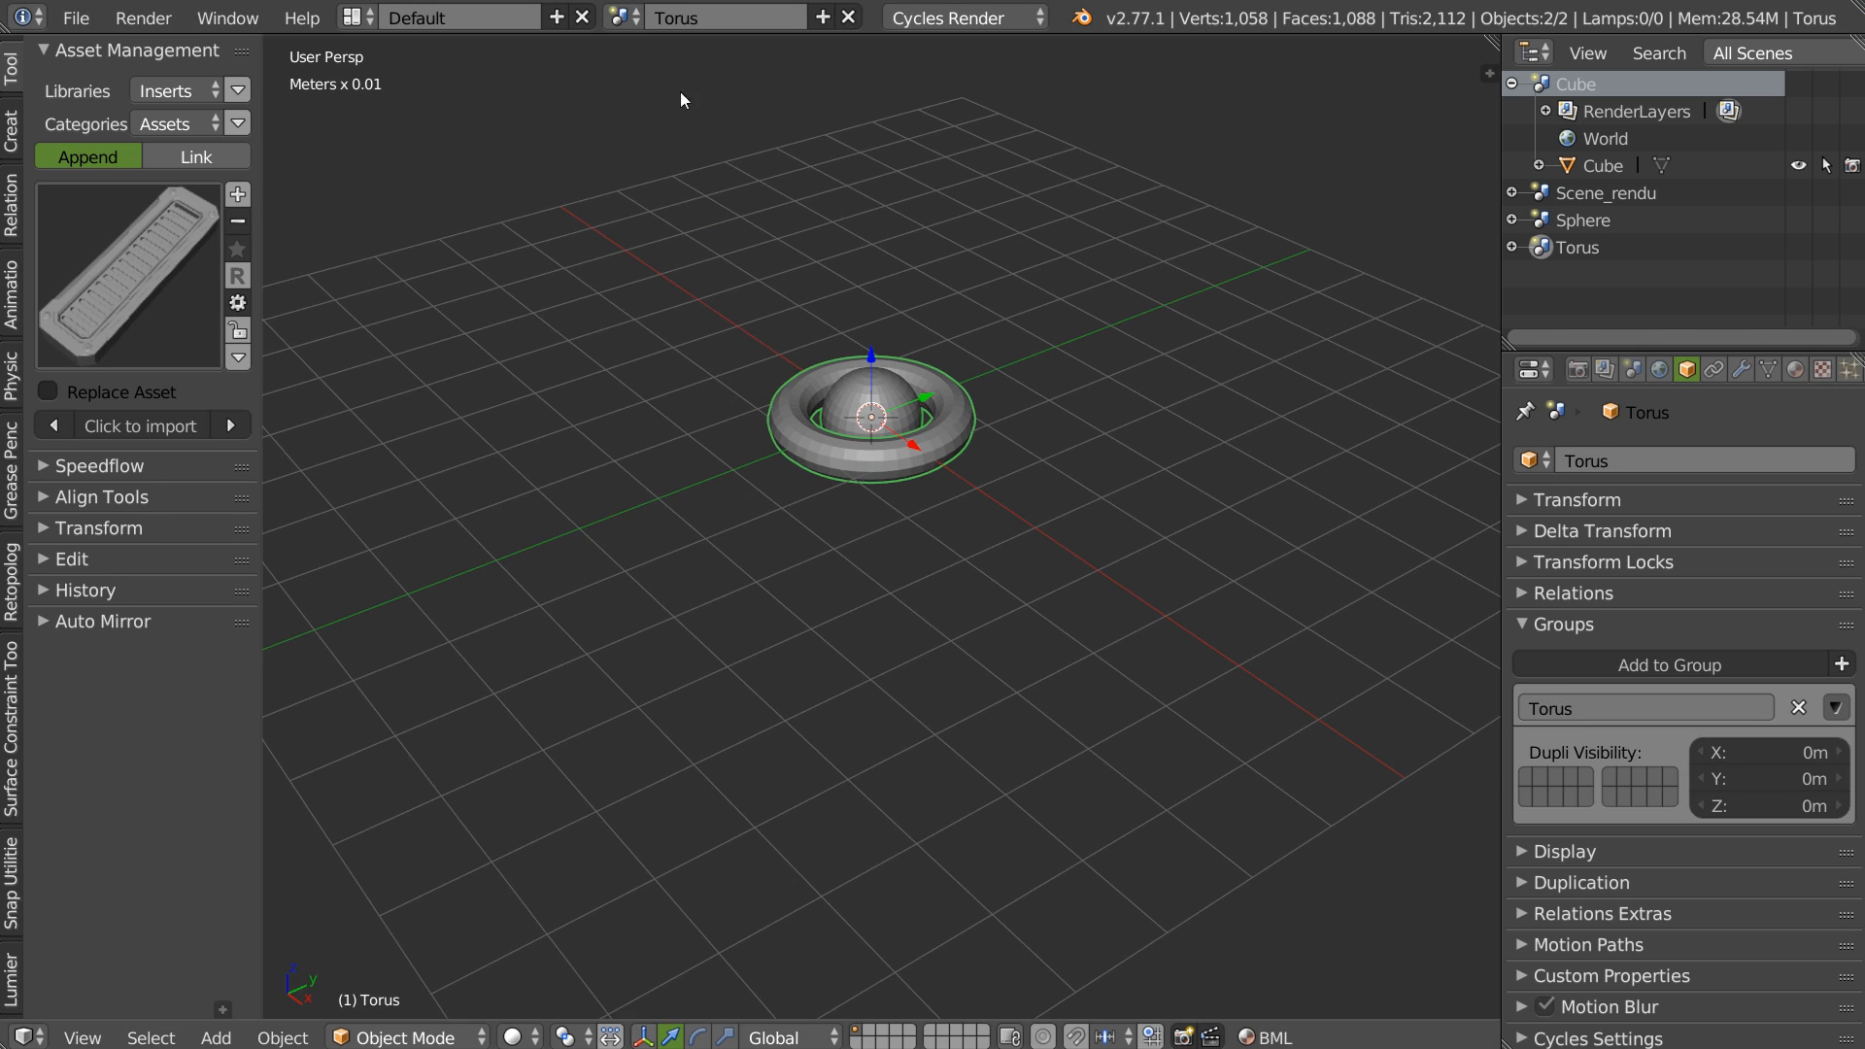
{"action": "left_click", "coordinate": [619, 17]}
{"action": "left_click", "coordinate": [675, 84]}
Add an instance of the cube group to Scene_rendu and move it to the negative Y side of the grid.
{"action": "middle_click_drag", "start_coordinate": [731, 258], "coordinate": [779, 171]}
{"action": "key", "text": "shift+a"}
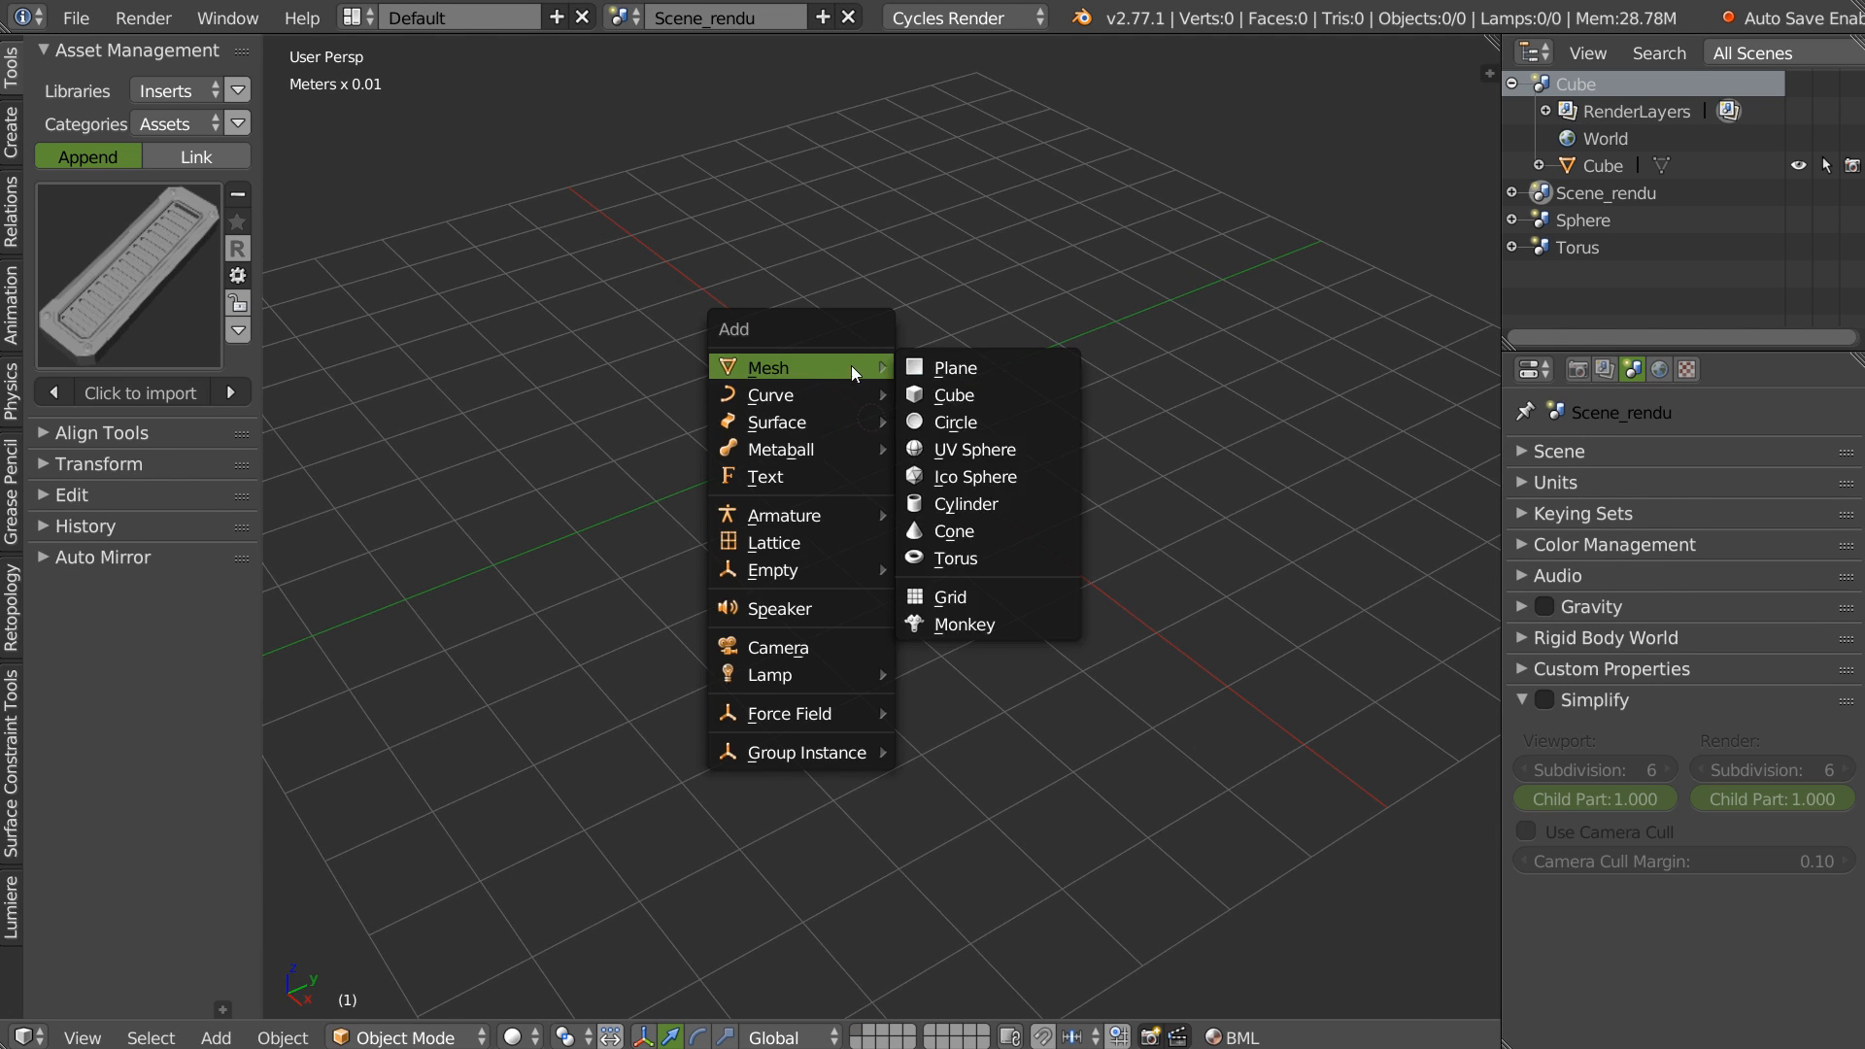
{"action": "mouse_move", "coordinate": [830, 754]}
{"action": "left_click", "coordinate": [975, 751]}
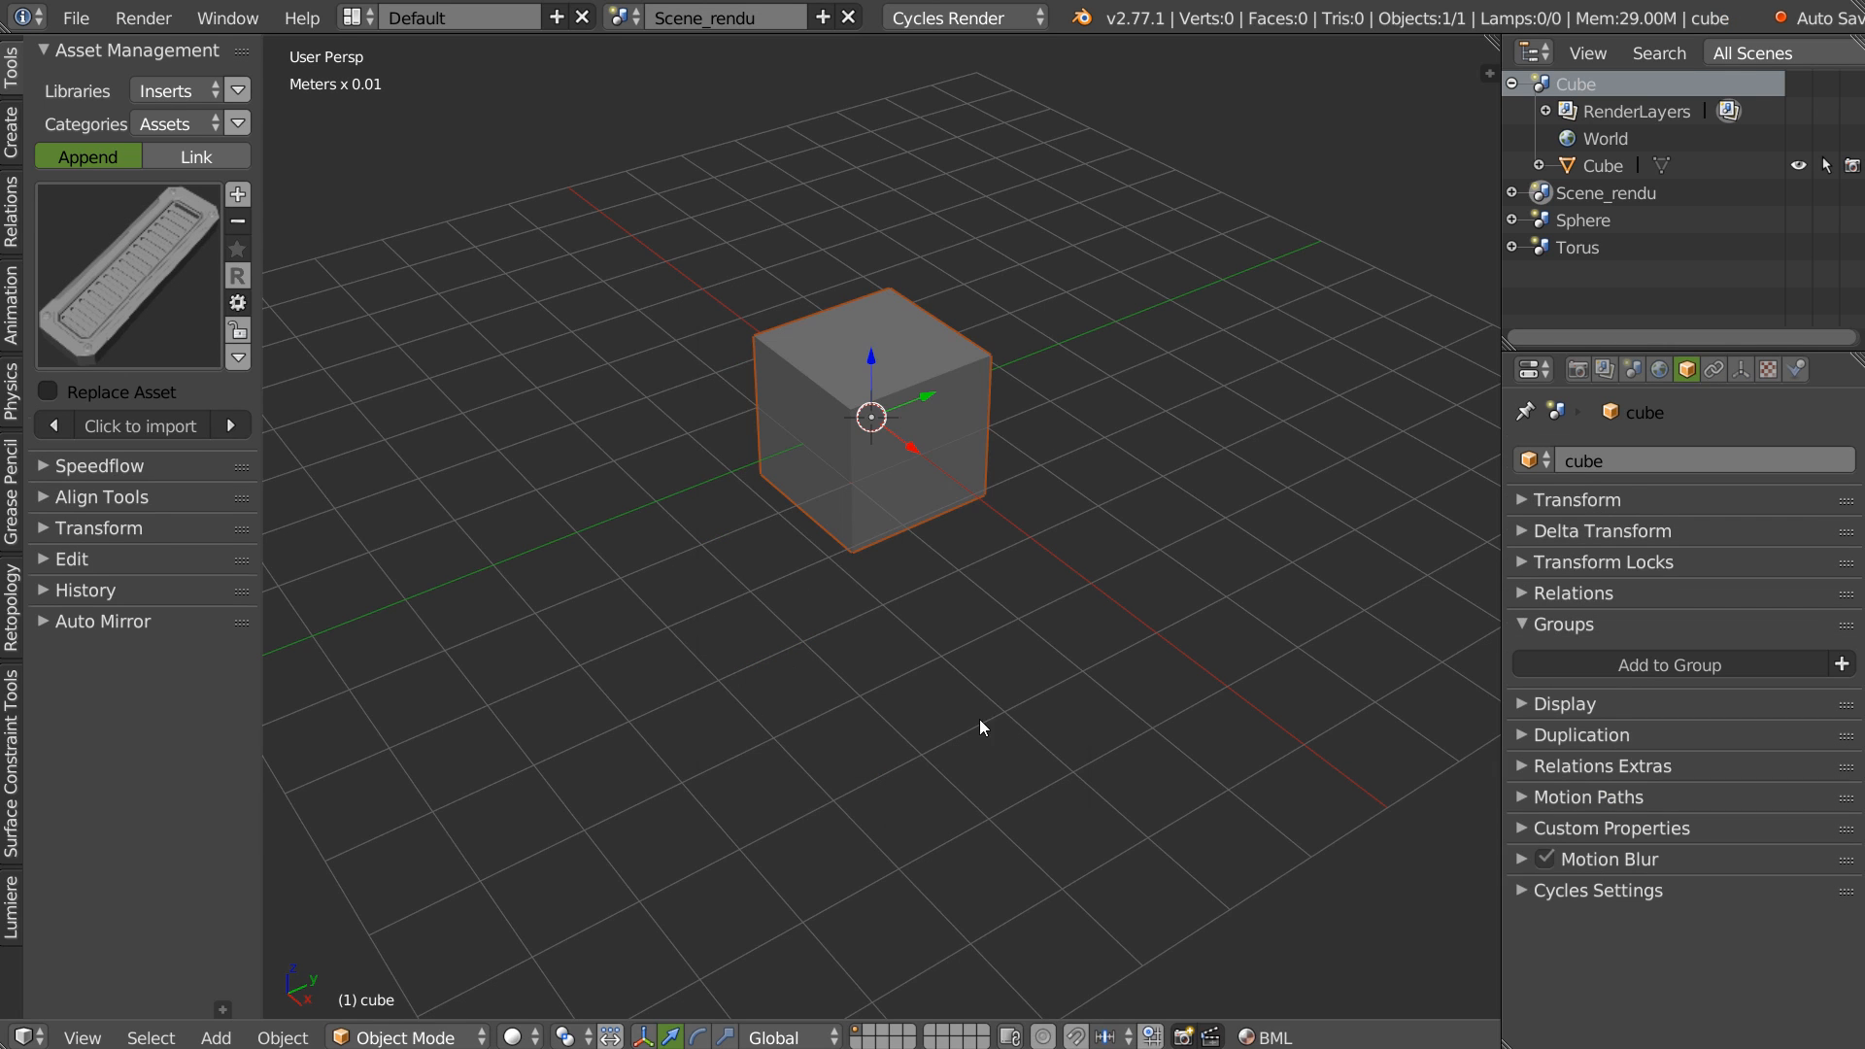
{"action": "left_click_drag", "start_coordinate": [903, 408], "coordinate": [546, 511]}
Add an instance of the Sphere group and move it to the positive Y side, opposite the cube.
{"action": "key", "text": "shift+a"}
{"action": "mouse_move", "coordinate": [831, 523]}
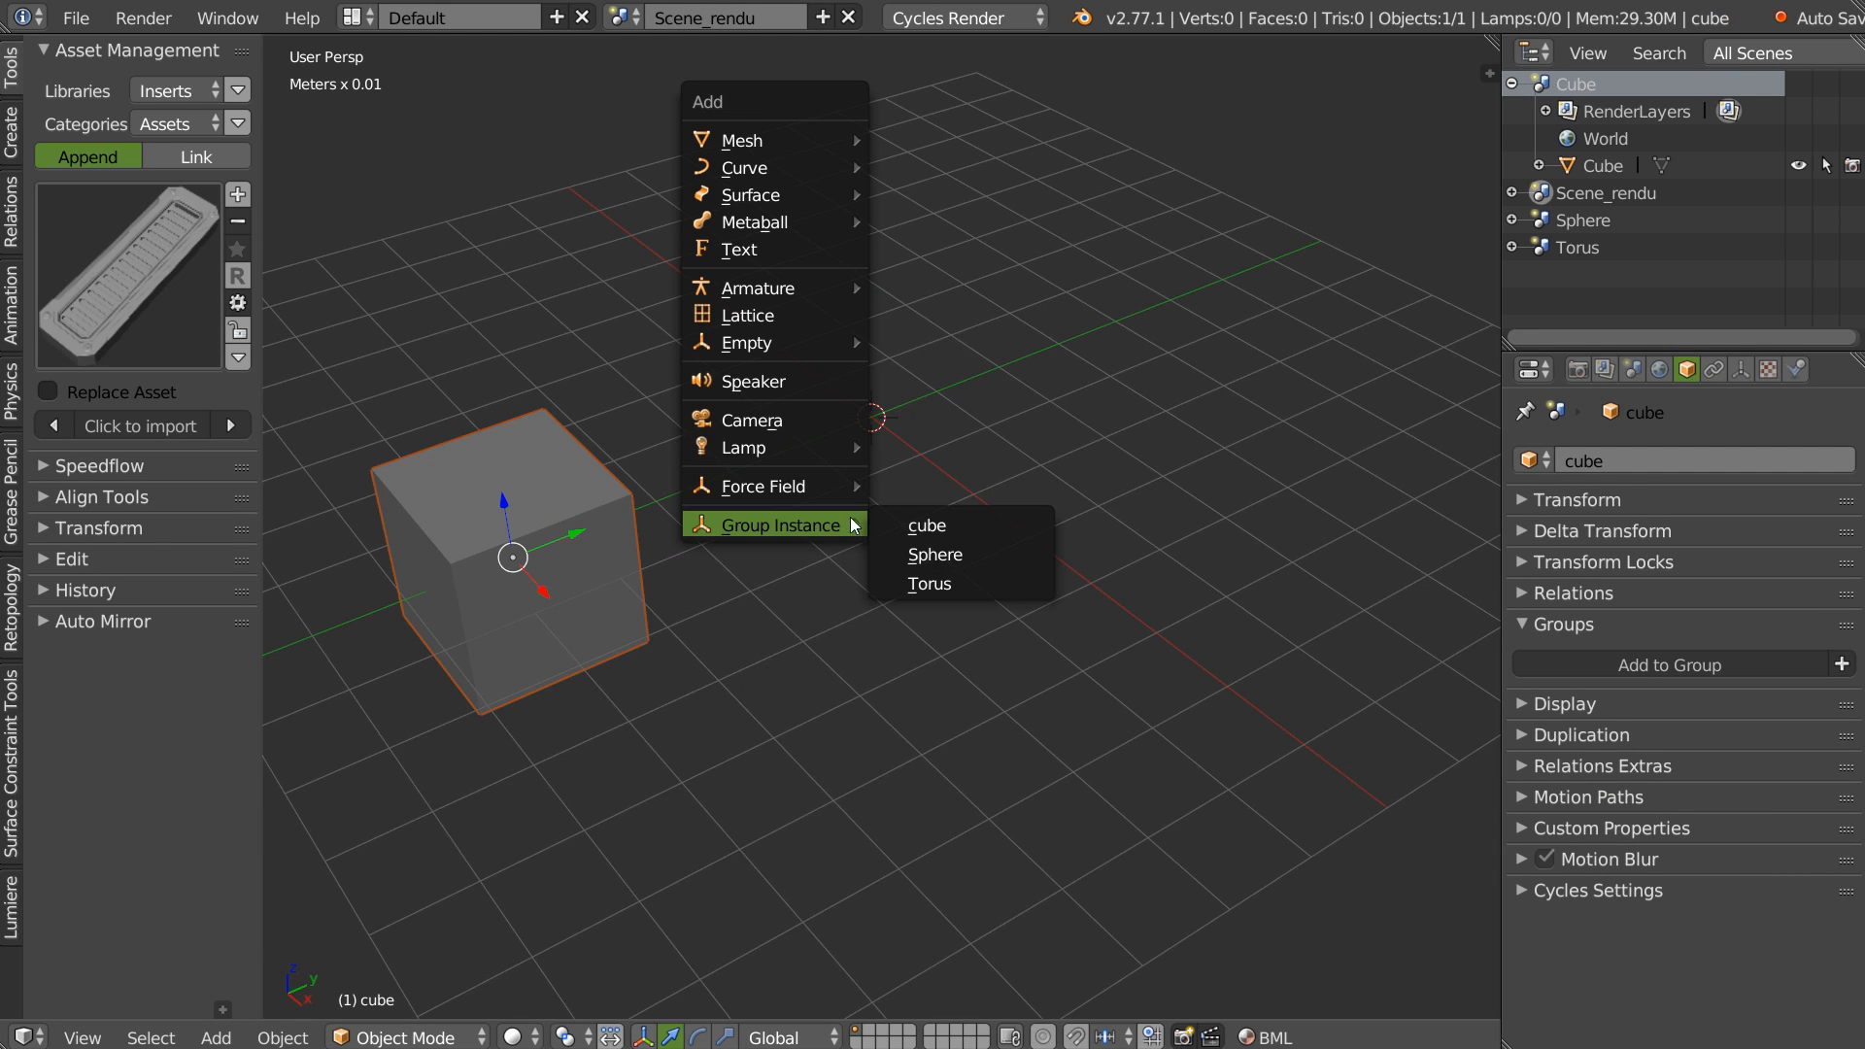
{"action": "left_click", "coordinate": [971, 554]}
{"action": "key", "text": "g"}
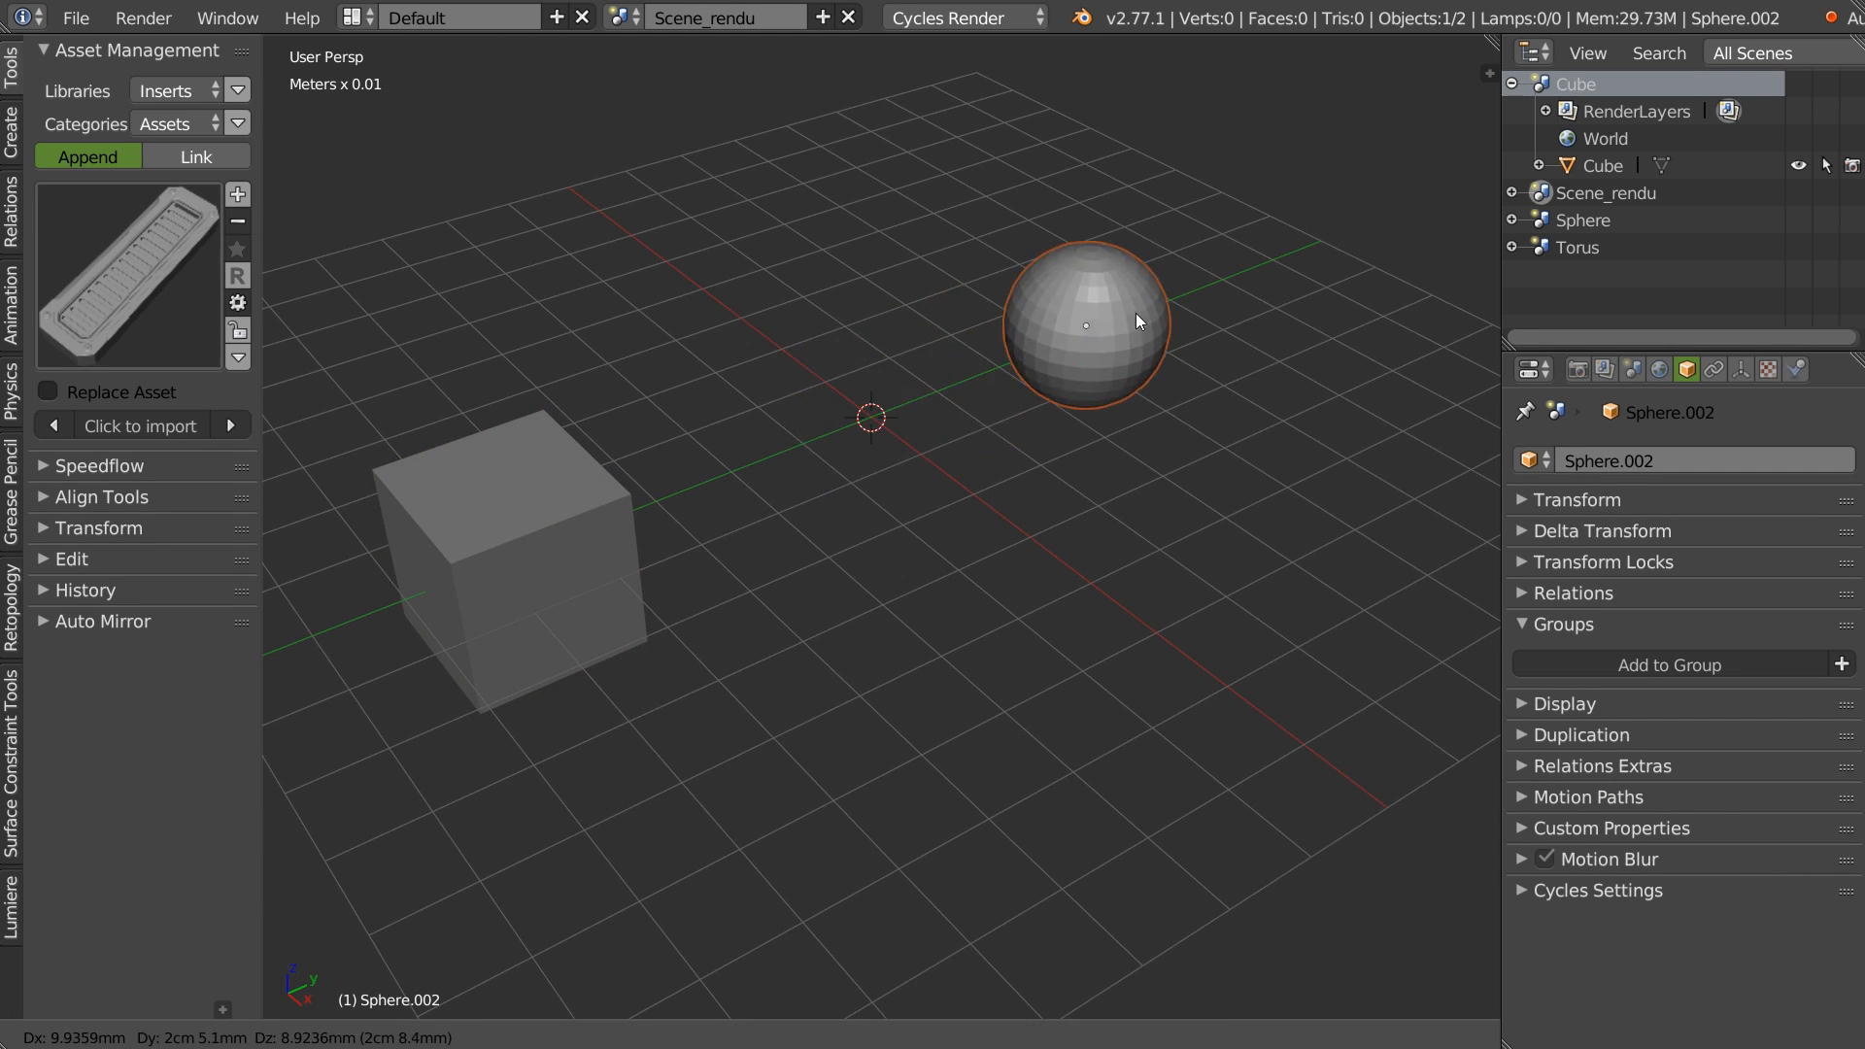
{"action": "right_click", "coordinate": [1002, 331]}
{"action": "left_click_drag", "start_coordinate": [909, 405], "coordinate": [1187, 295]}
Add an instance of the Torus group and move it to the negative X side, behind the grid origin.
{"action": "key", "text": "shift+a"}
{"action": "key", "text": "Escape"}
{"action": "key", "text": "shift+a"}
{"action": "mouse_move", "coordinate": [876, 461]}
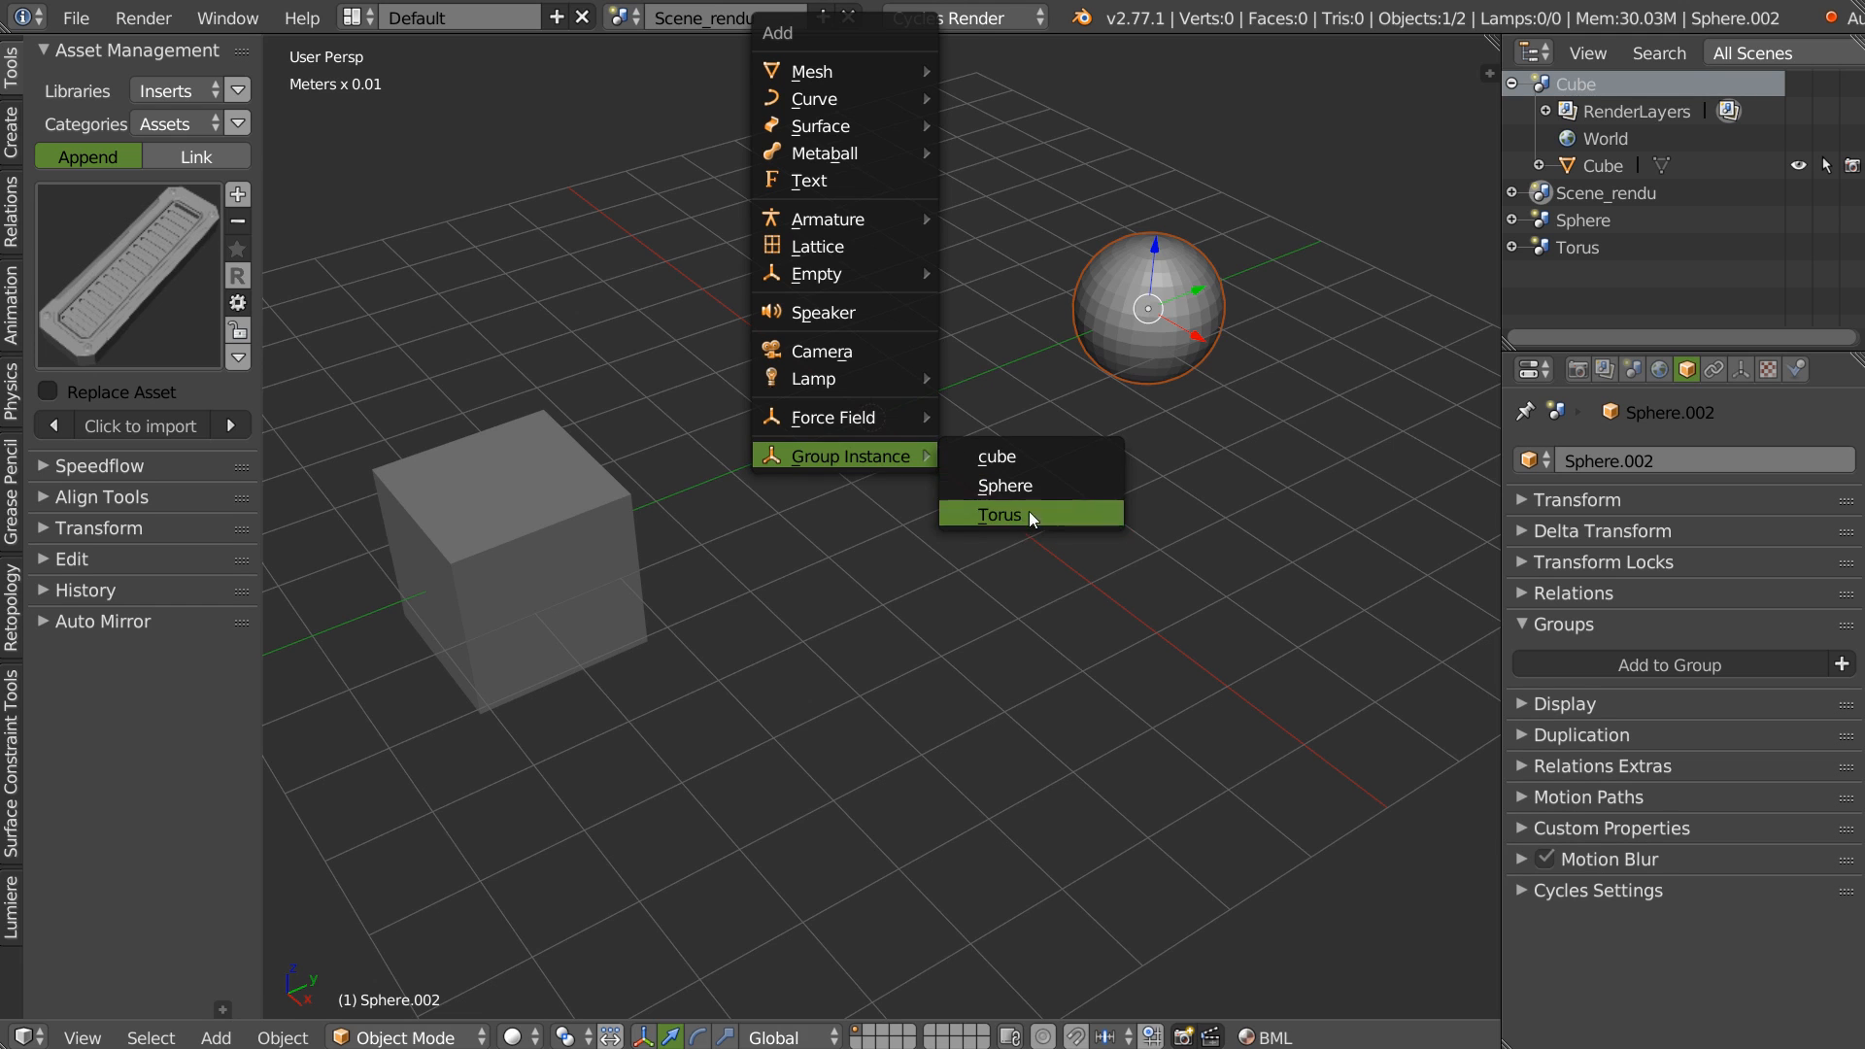
{"action": "left_click", "coordinate": [994, 515]}
{"action": "left_click_drag", "start_coordinate": [917, 458], "coordinate": [738, 359]}
{"action": "middle_click_drag", "start_coordinate": [738, 360], "coordinate": [774, 396]}
{"action": "left_click", "coordinate": [624, 16]}
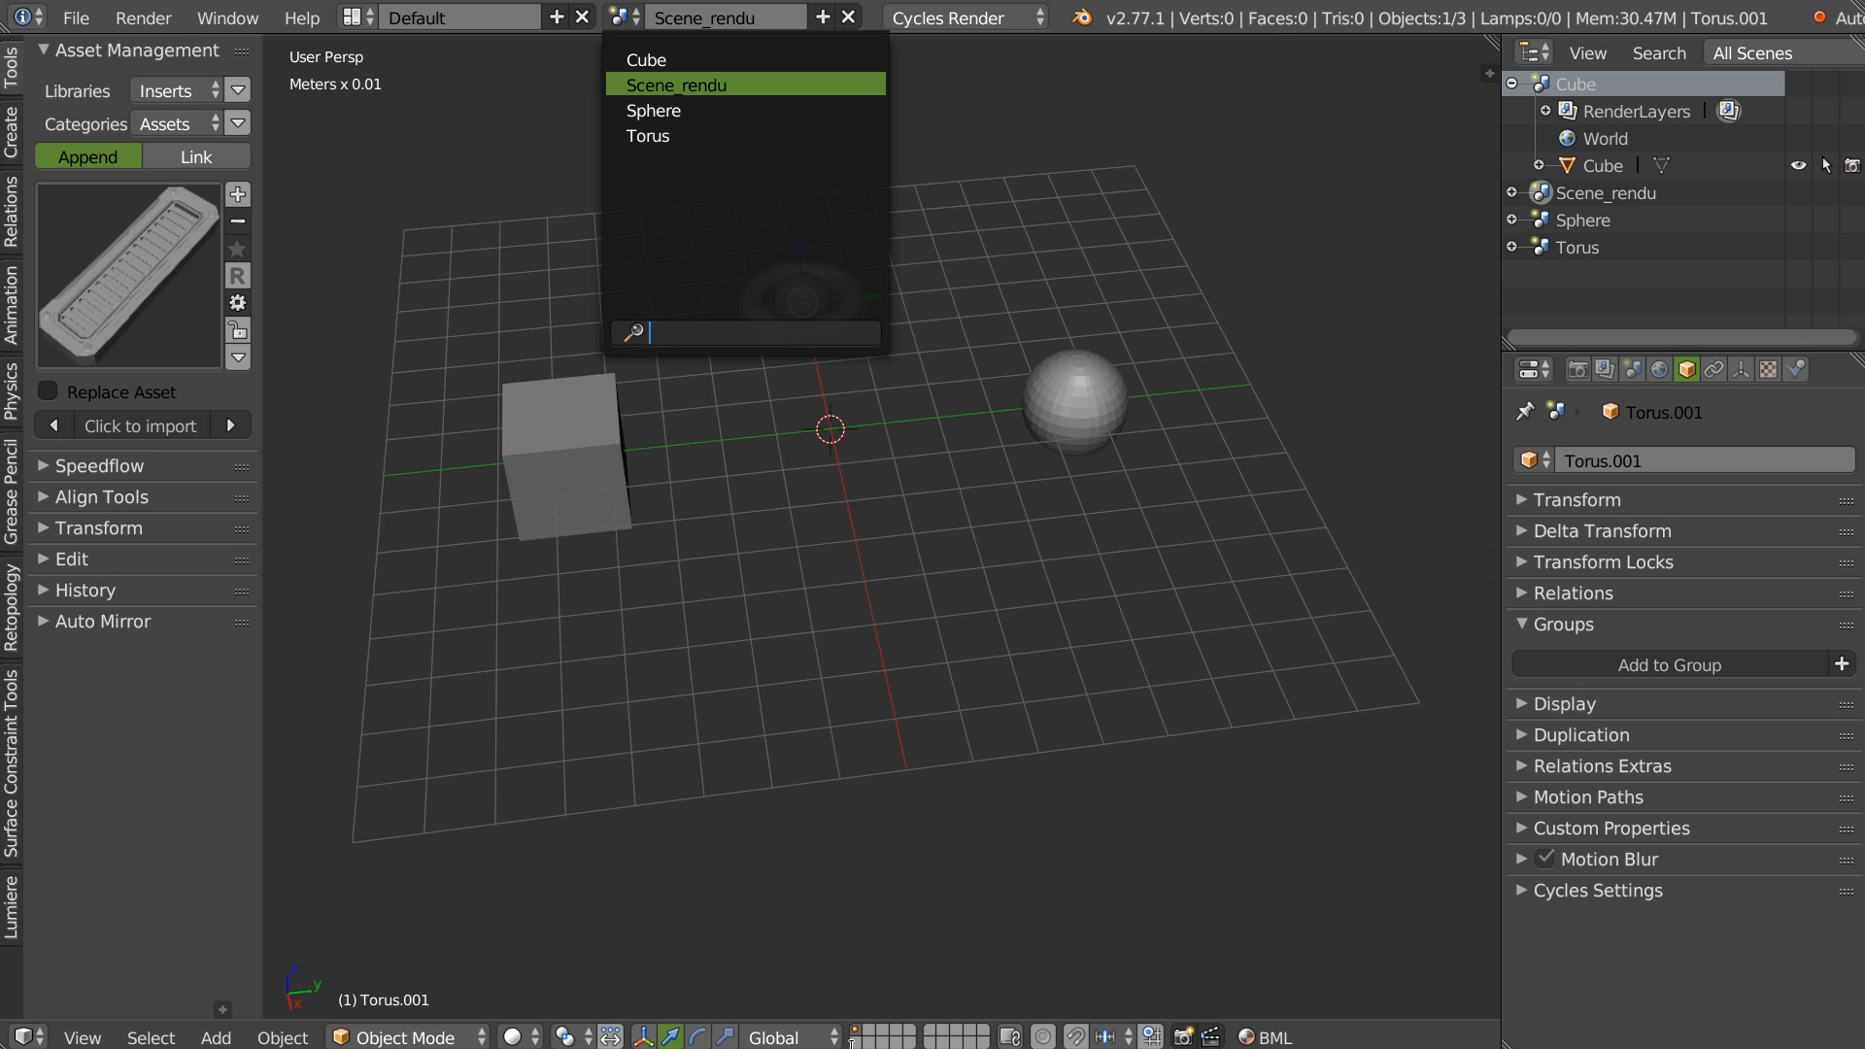
{"action": "key", "text": "Escape"}
{"action": "middle_click_drag", "start_coordinate": [1173, 649], "coordinate": [789, 153]}
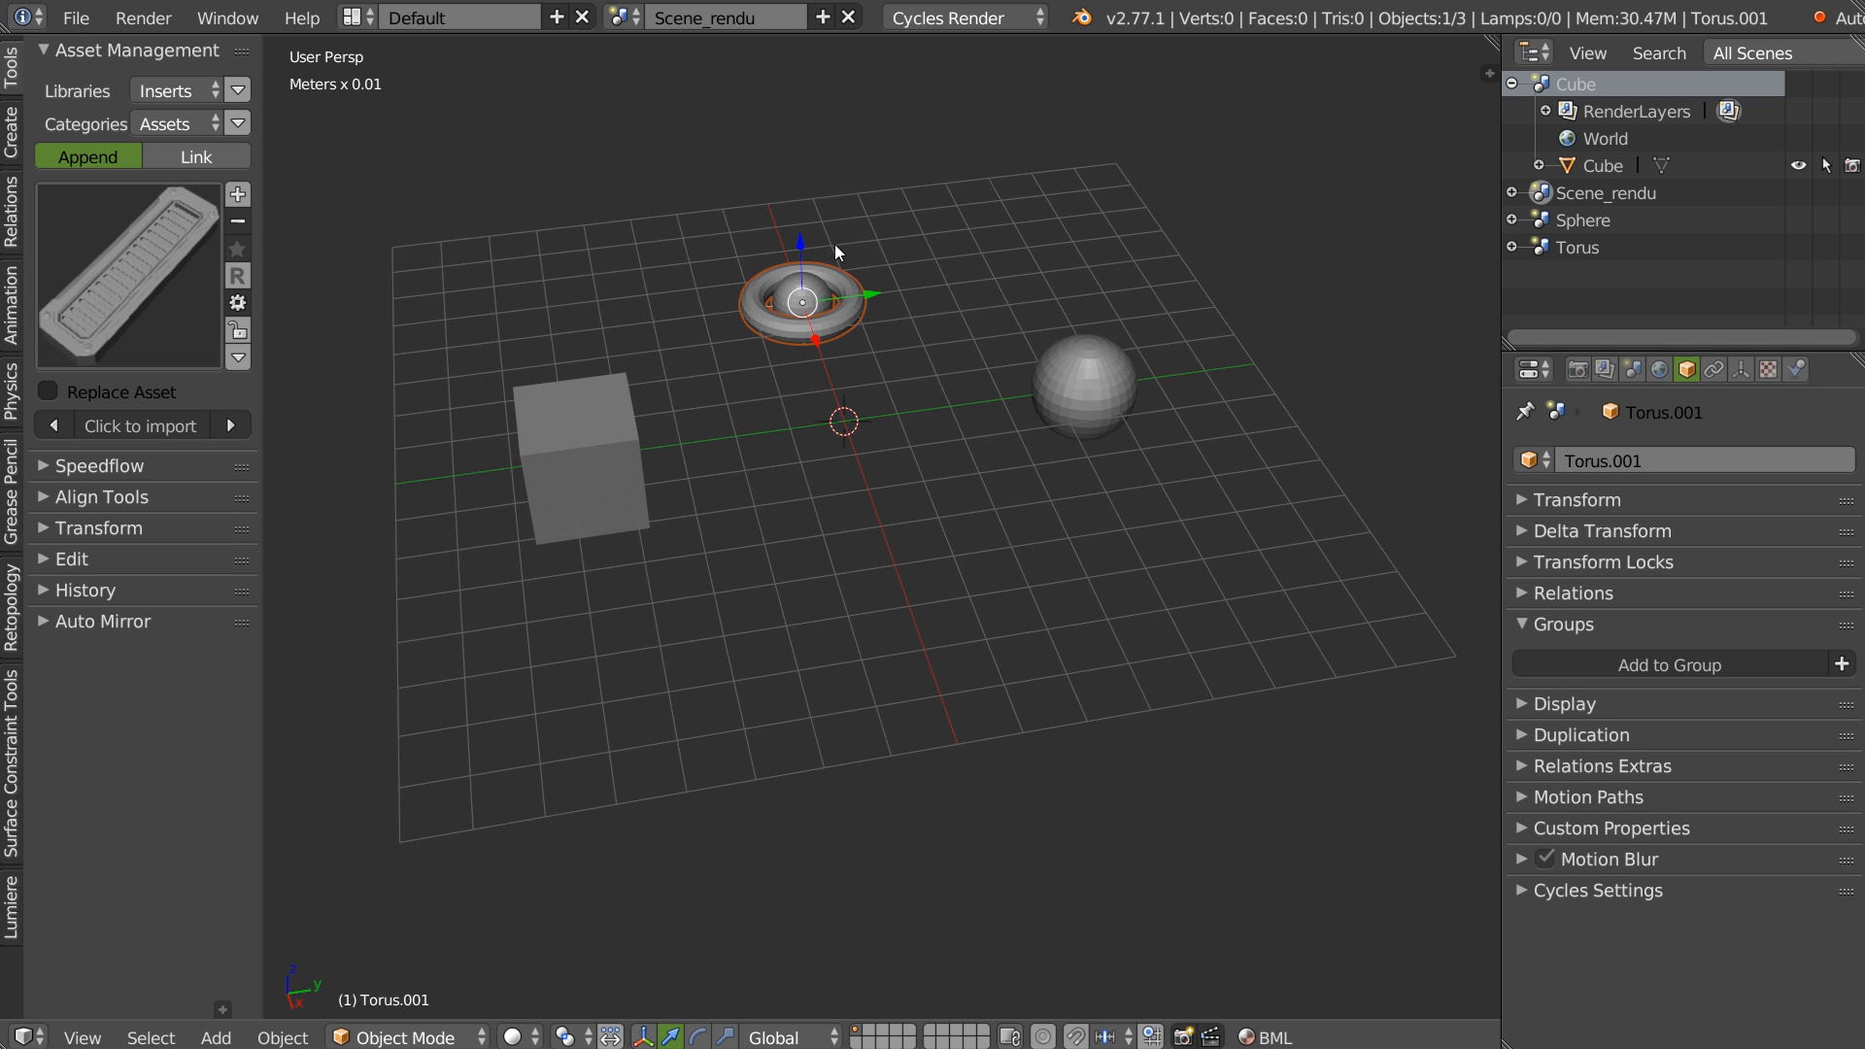
Limit the Outliner to the current scene and select the Sphere, Torus and cube instances there one after another.
{"action": "left_click", "coordinate": [1758, 54]}
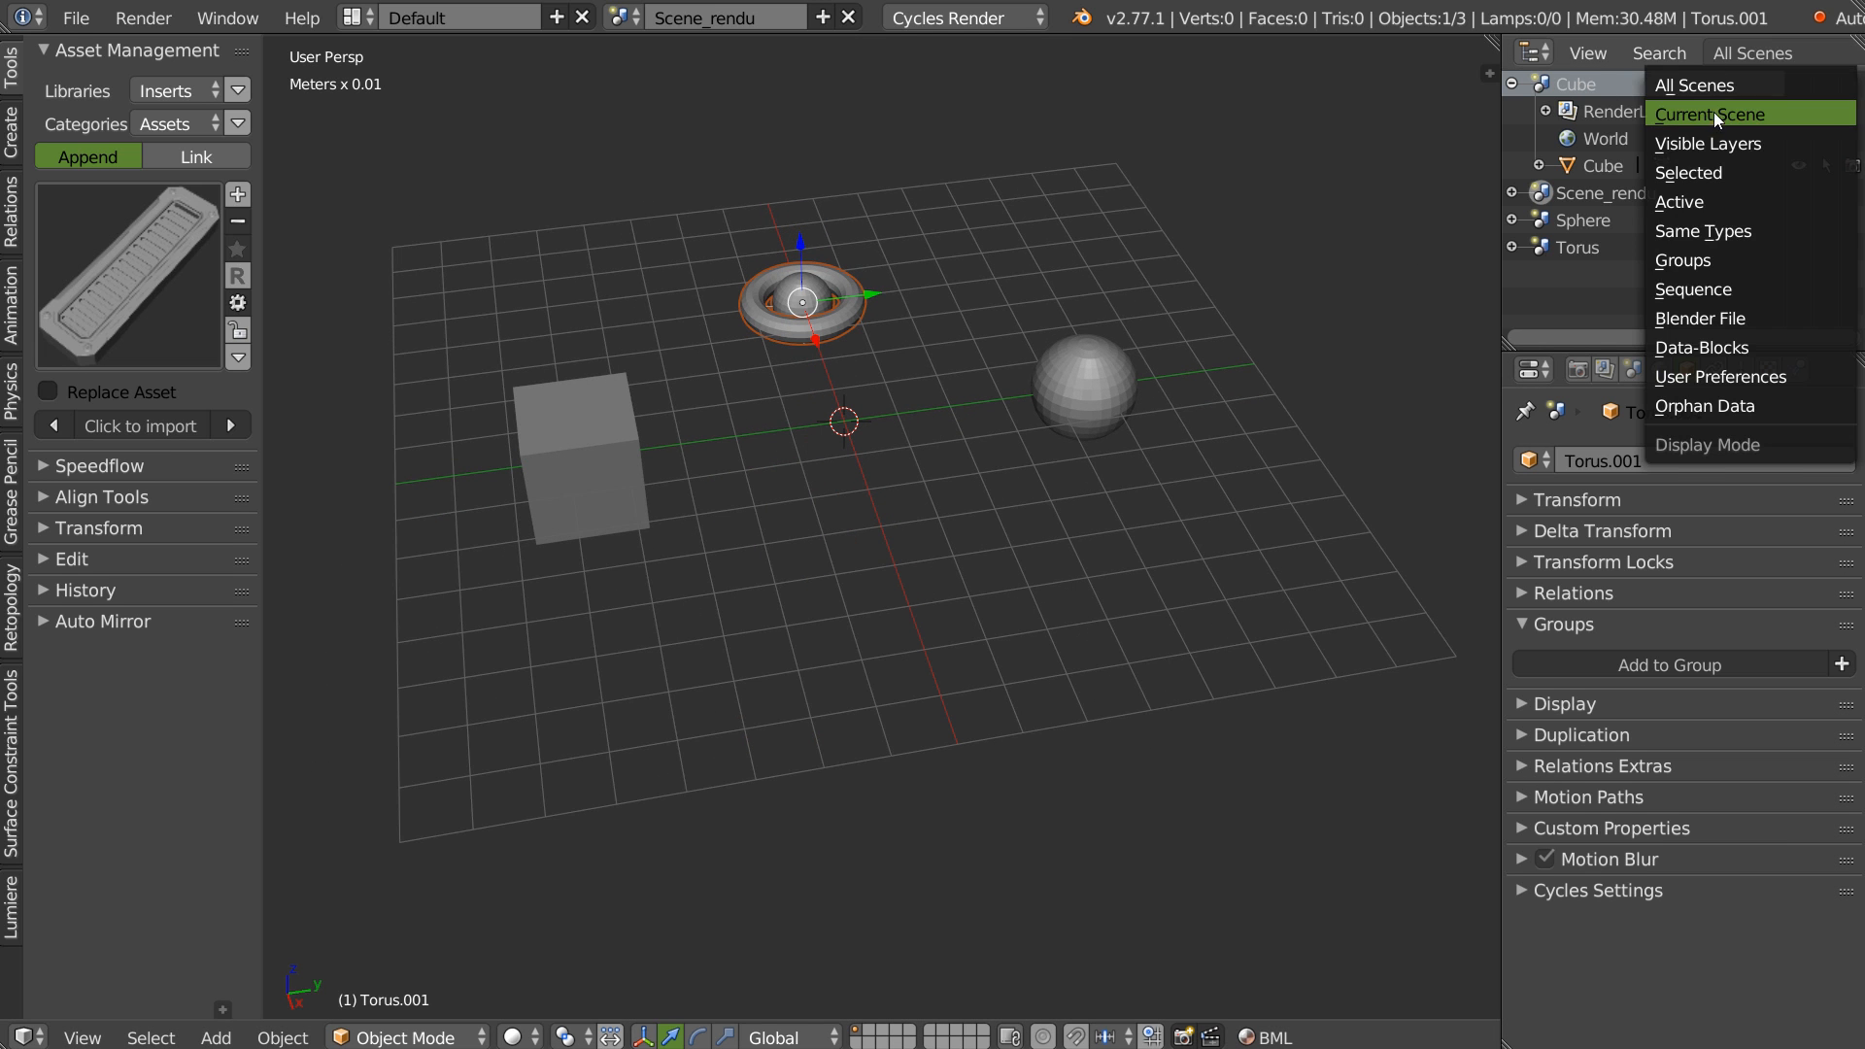
{"action": "left_click", "coordinate": [1714, 114]}
{"action": "left_click", "coordinate": [1594, 115]}
{"action": "left_click", "coordinate": [1585, 140]}
{"action": "left_click", "coordinate": [1585, 161]}
List all scenes in the Outliner and examine the contents of Scene_rendu, Sphere and Torus, collapsing each one again.
{"action": "left_click", "coordinate": [1752, 51]}
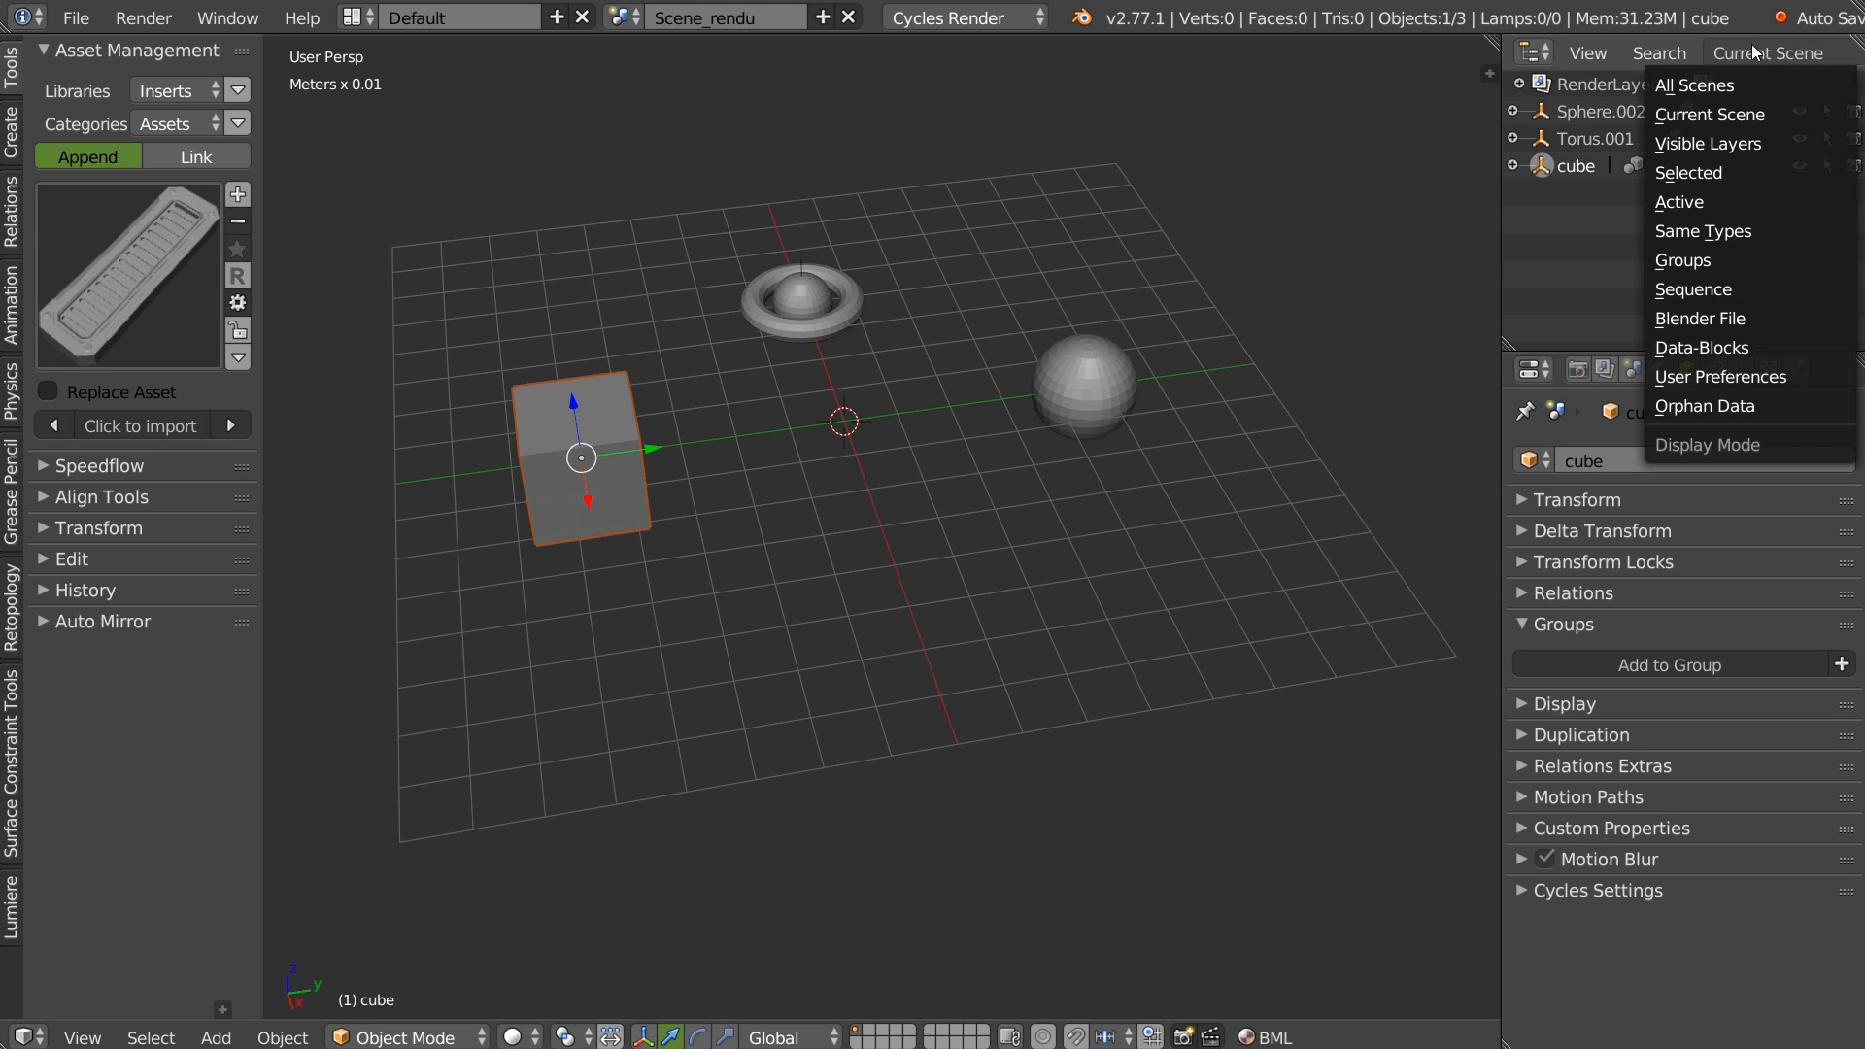
{"action": "left_click", "coordinate": [1710, 84]}
{"action": "scroll", "coordinate": [1624, 181], "scroll_direction": "down", "scroll_amount": 2}
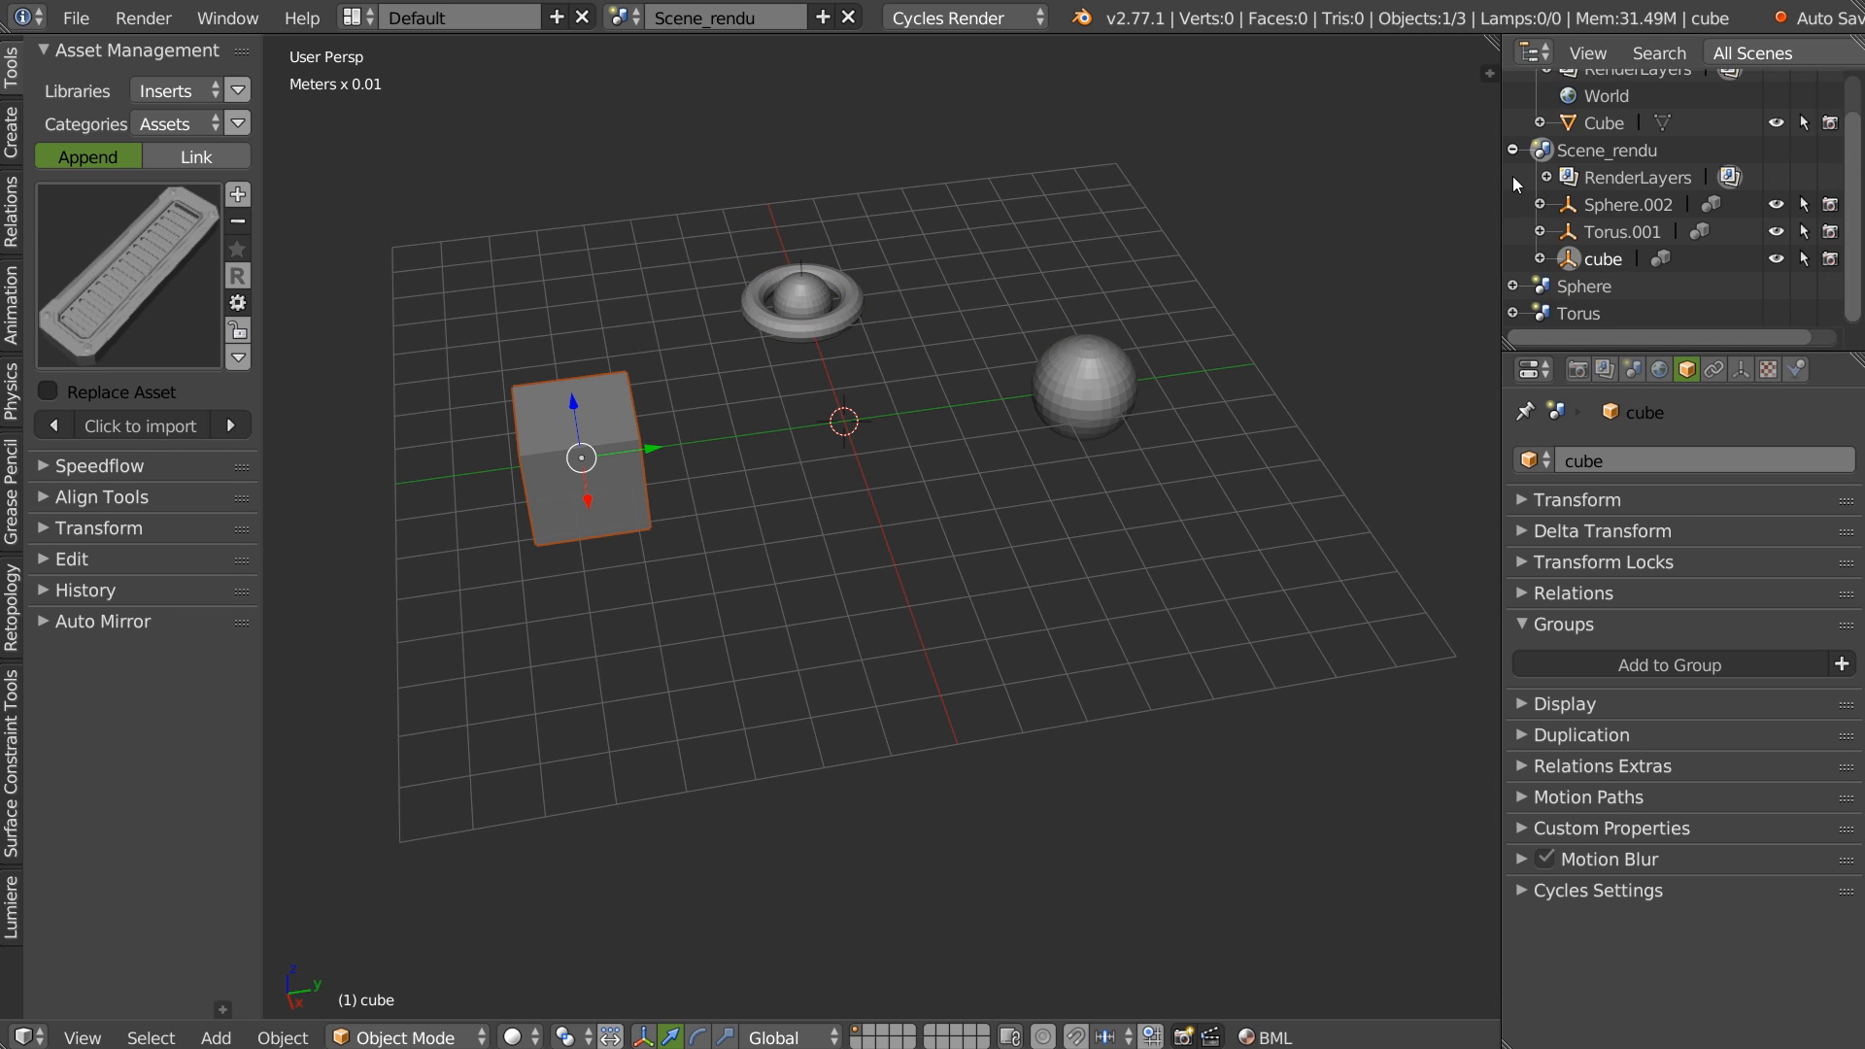
{"action": "left_click", "coordinate": [1513, 151]}
{"action": "left_click", "coordinate": [1513, 220]}
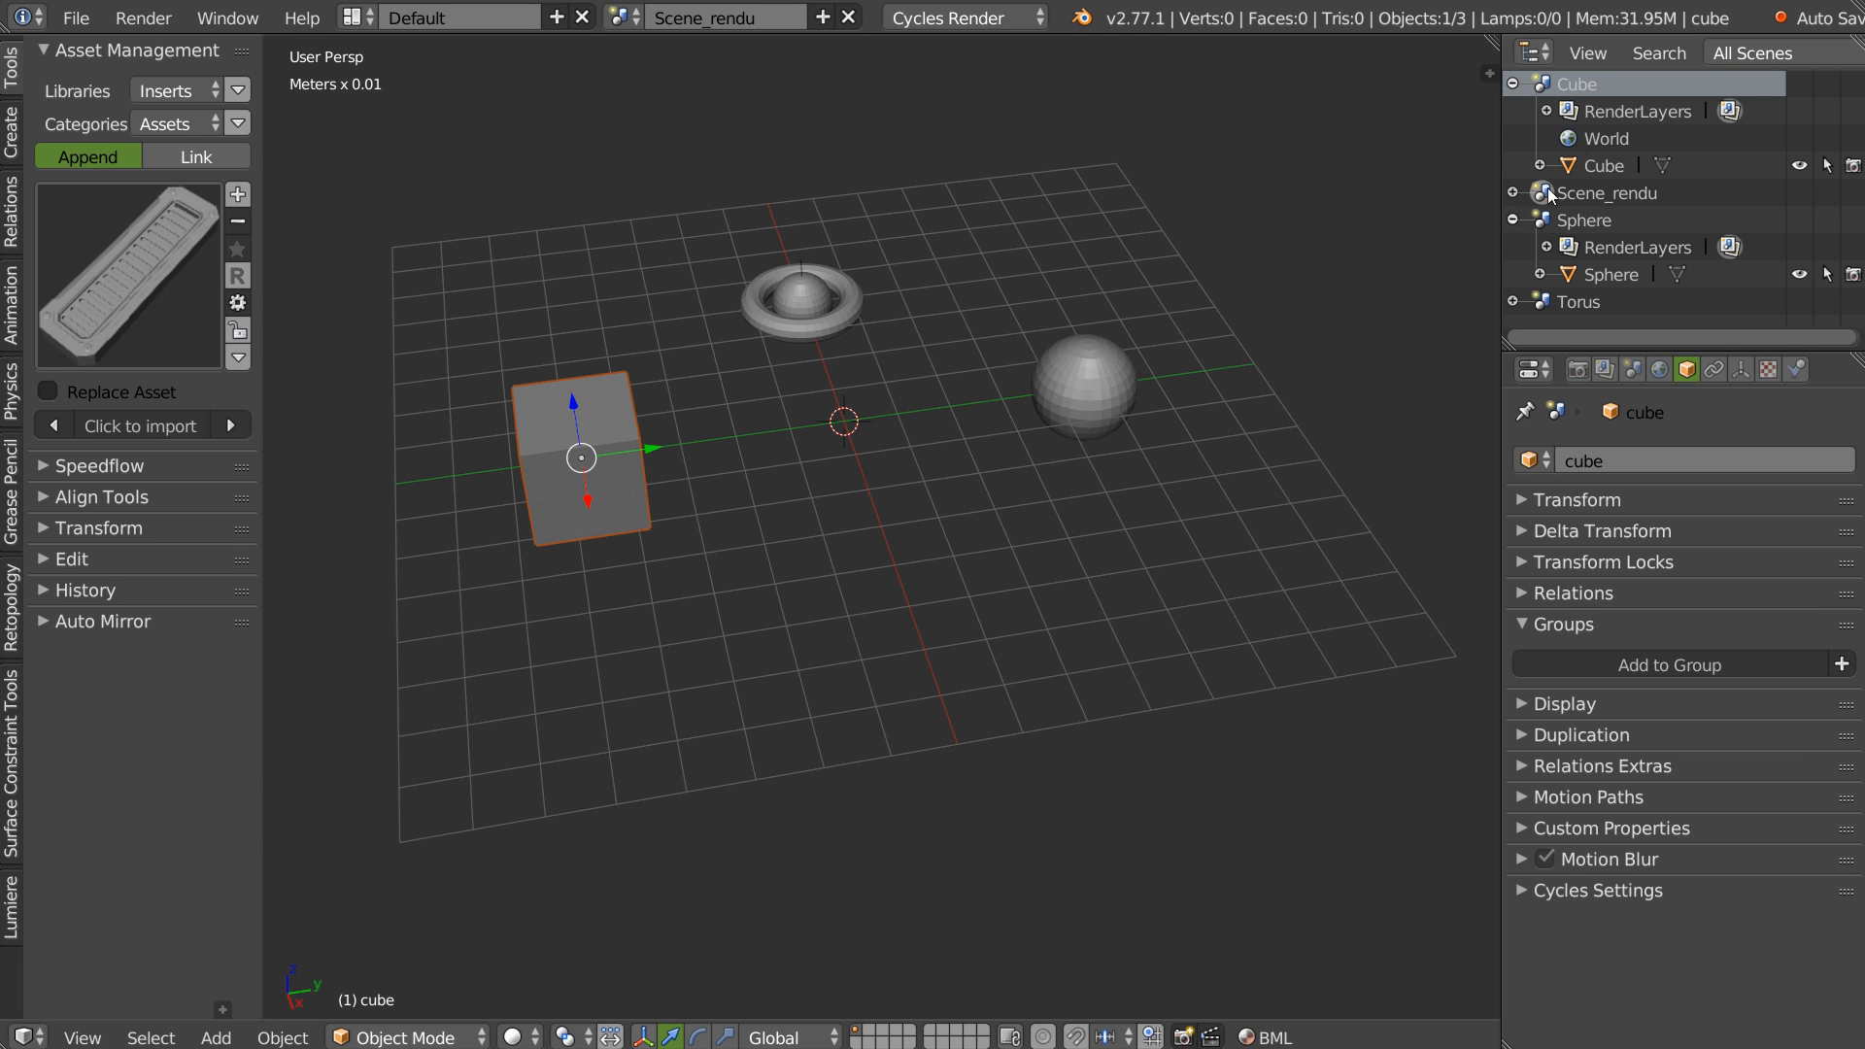
{"action": "left_click", "coordinate": [1512, 221]}
{"action": "left_click", "coordinate": [1512, 248]}
{"action": "left_click", "coordinate": [1512, 248]}
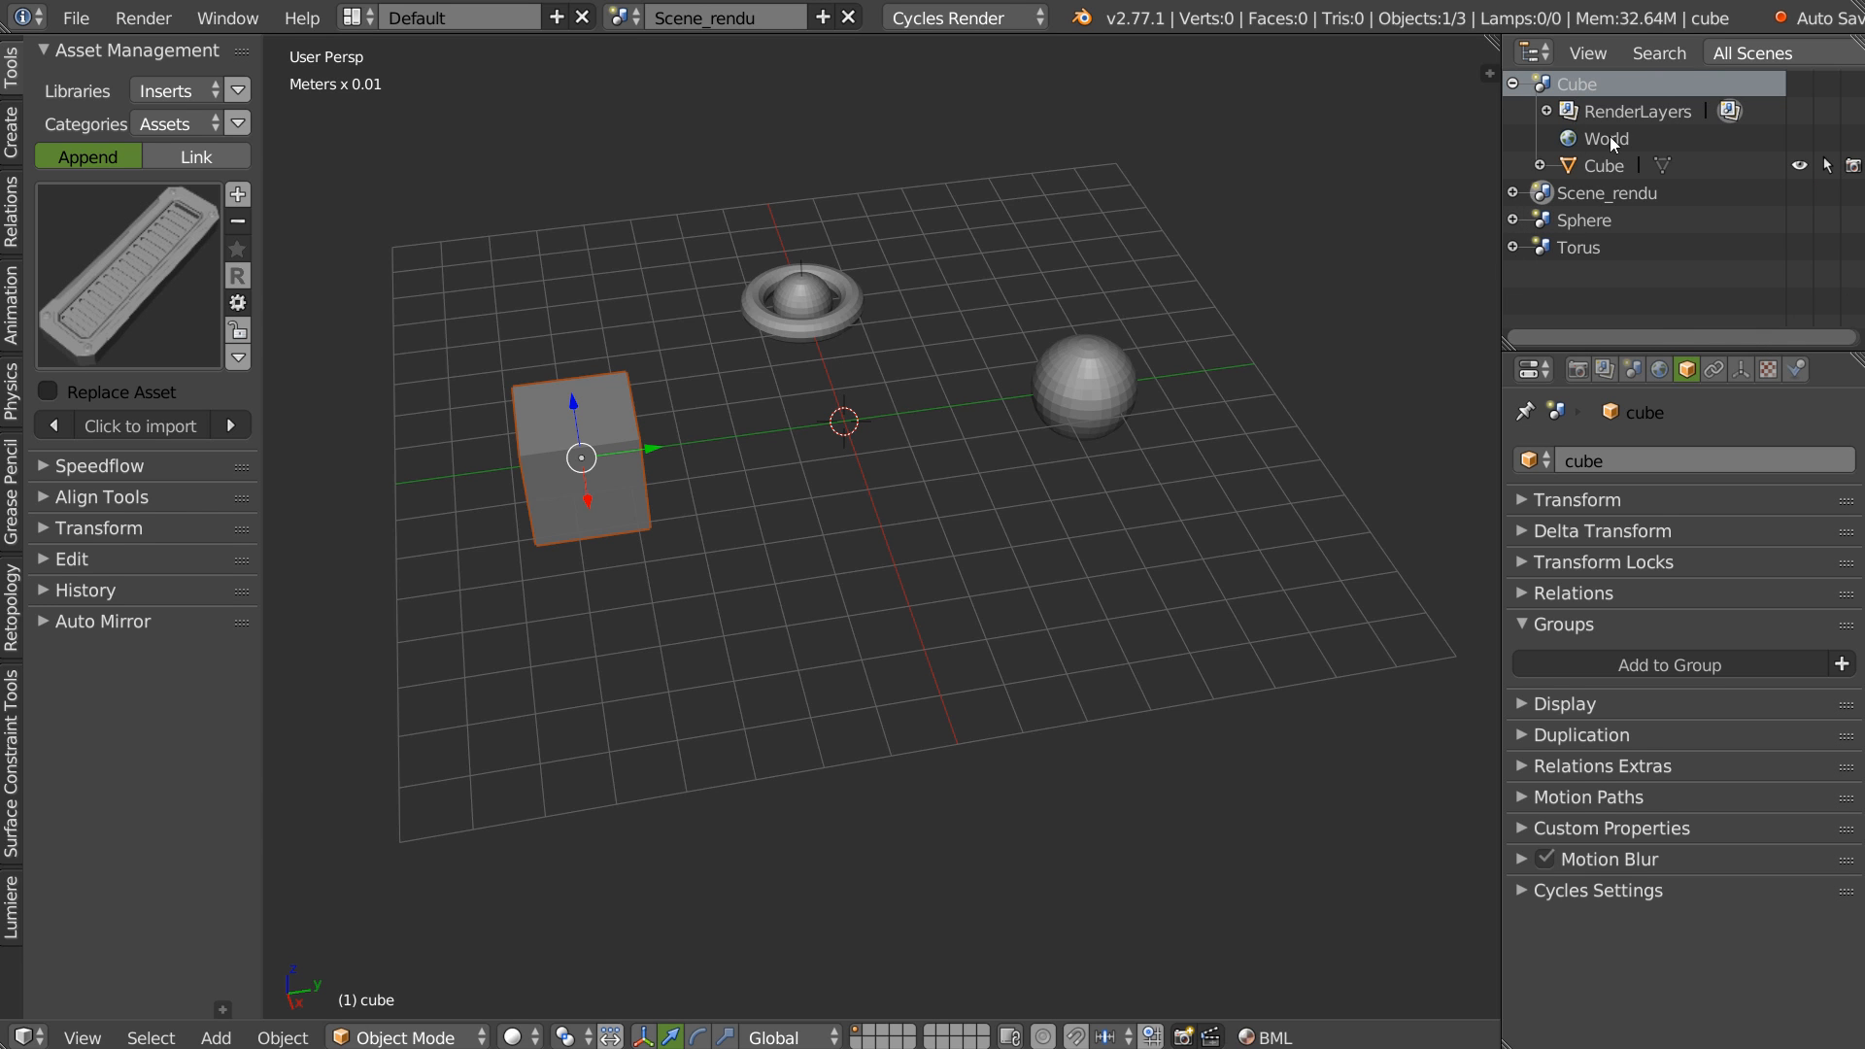
List the file's groups in the Outliner and pick the cube group.
{"action": "left_click", "coordinate": [1766, 62]}
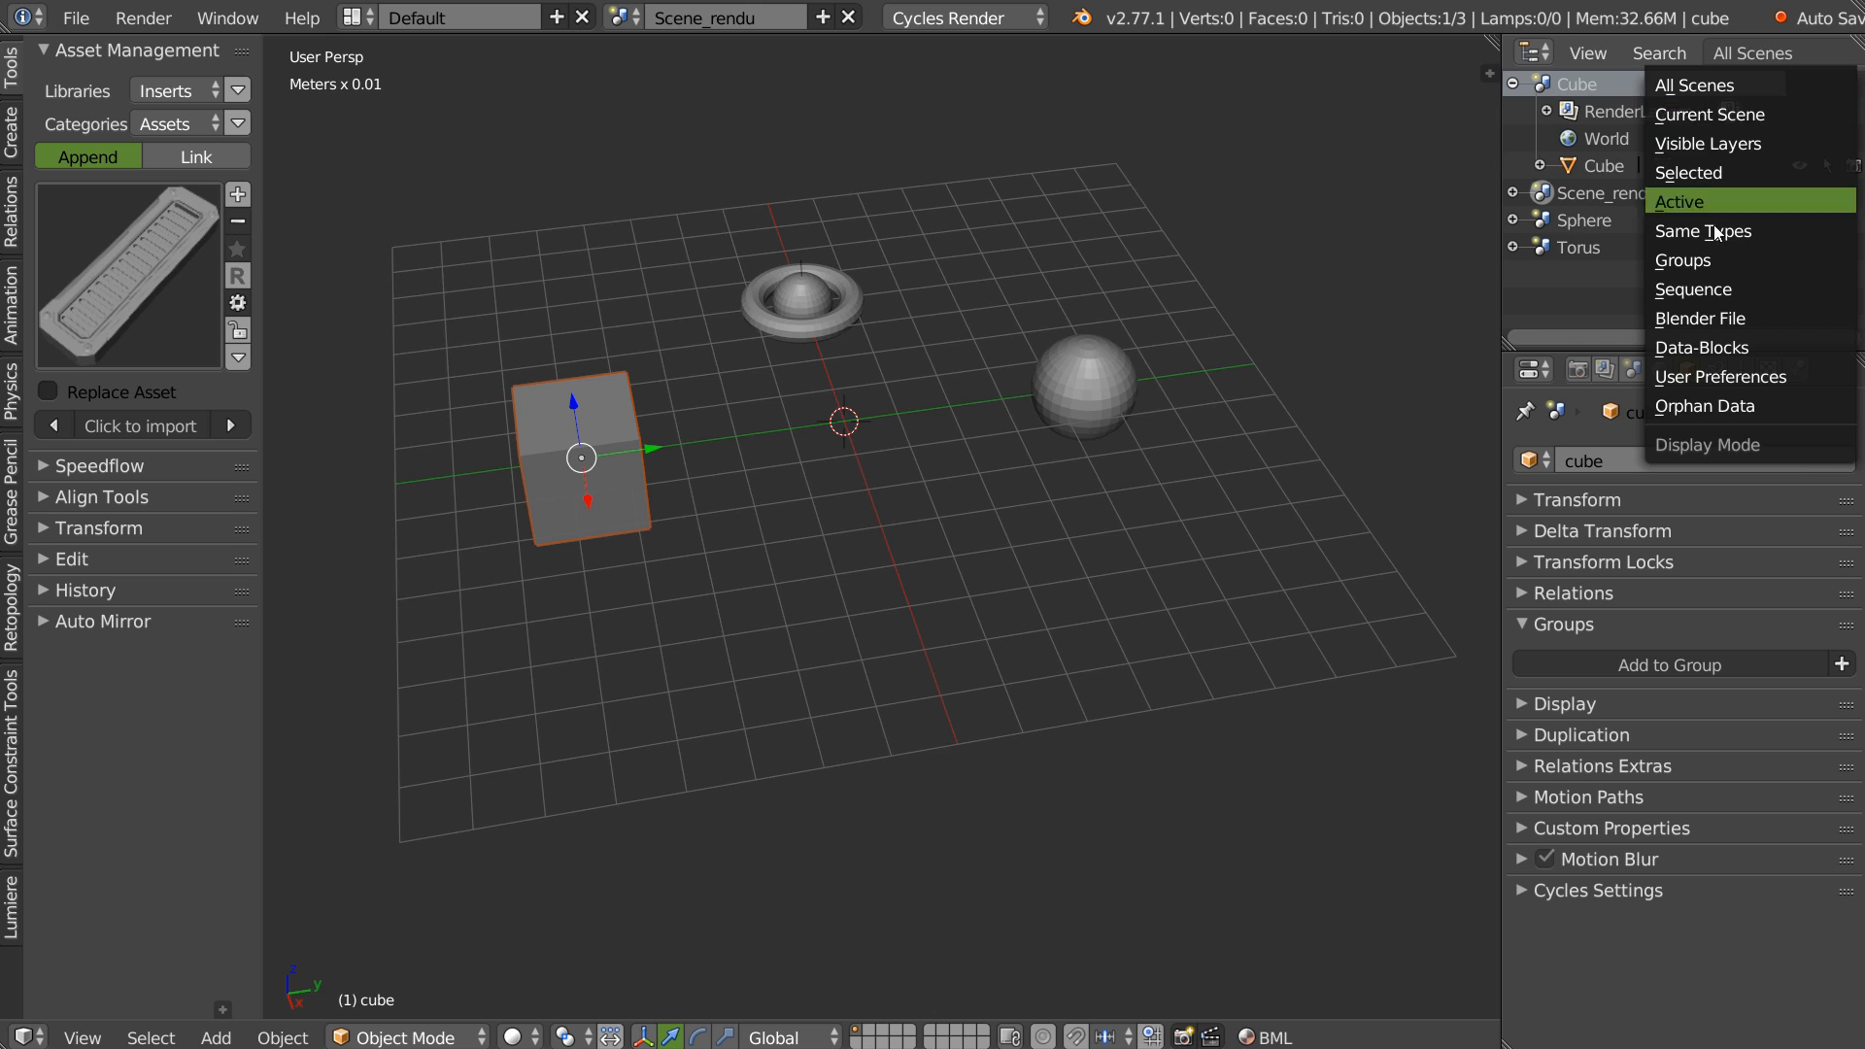
{"action": "left_click", "coordinate": [1714, 257]}
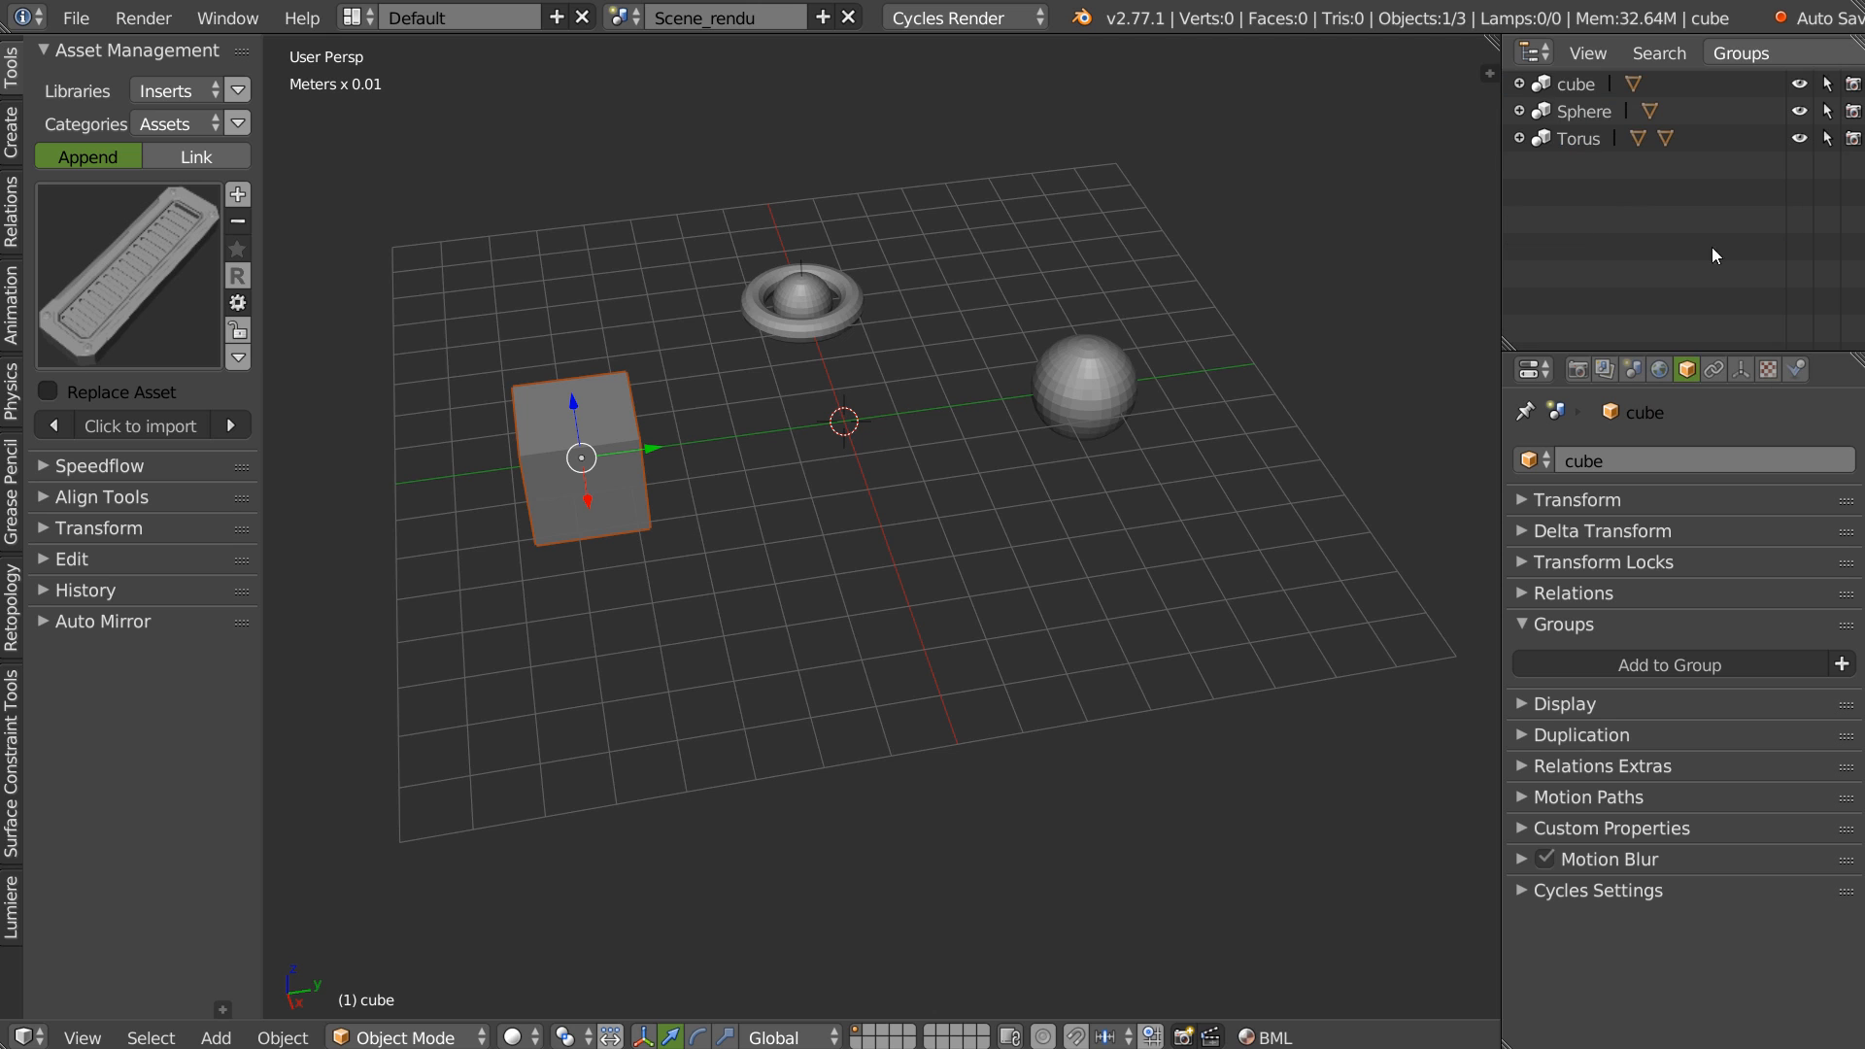
{"action": "left_click", "coordinate": [1584, 84]}
Set the Outliner to show the current scene, and select the Torus, Sphere and cube instances in turn in the viewport.
{"action": "left_click", "coordinate": [1766, 46]}
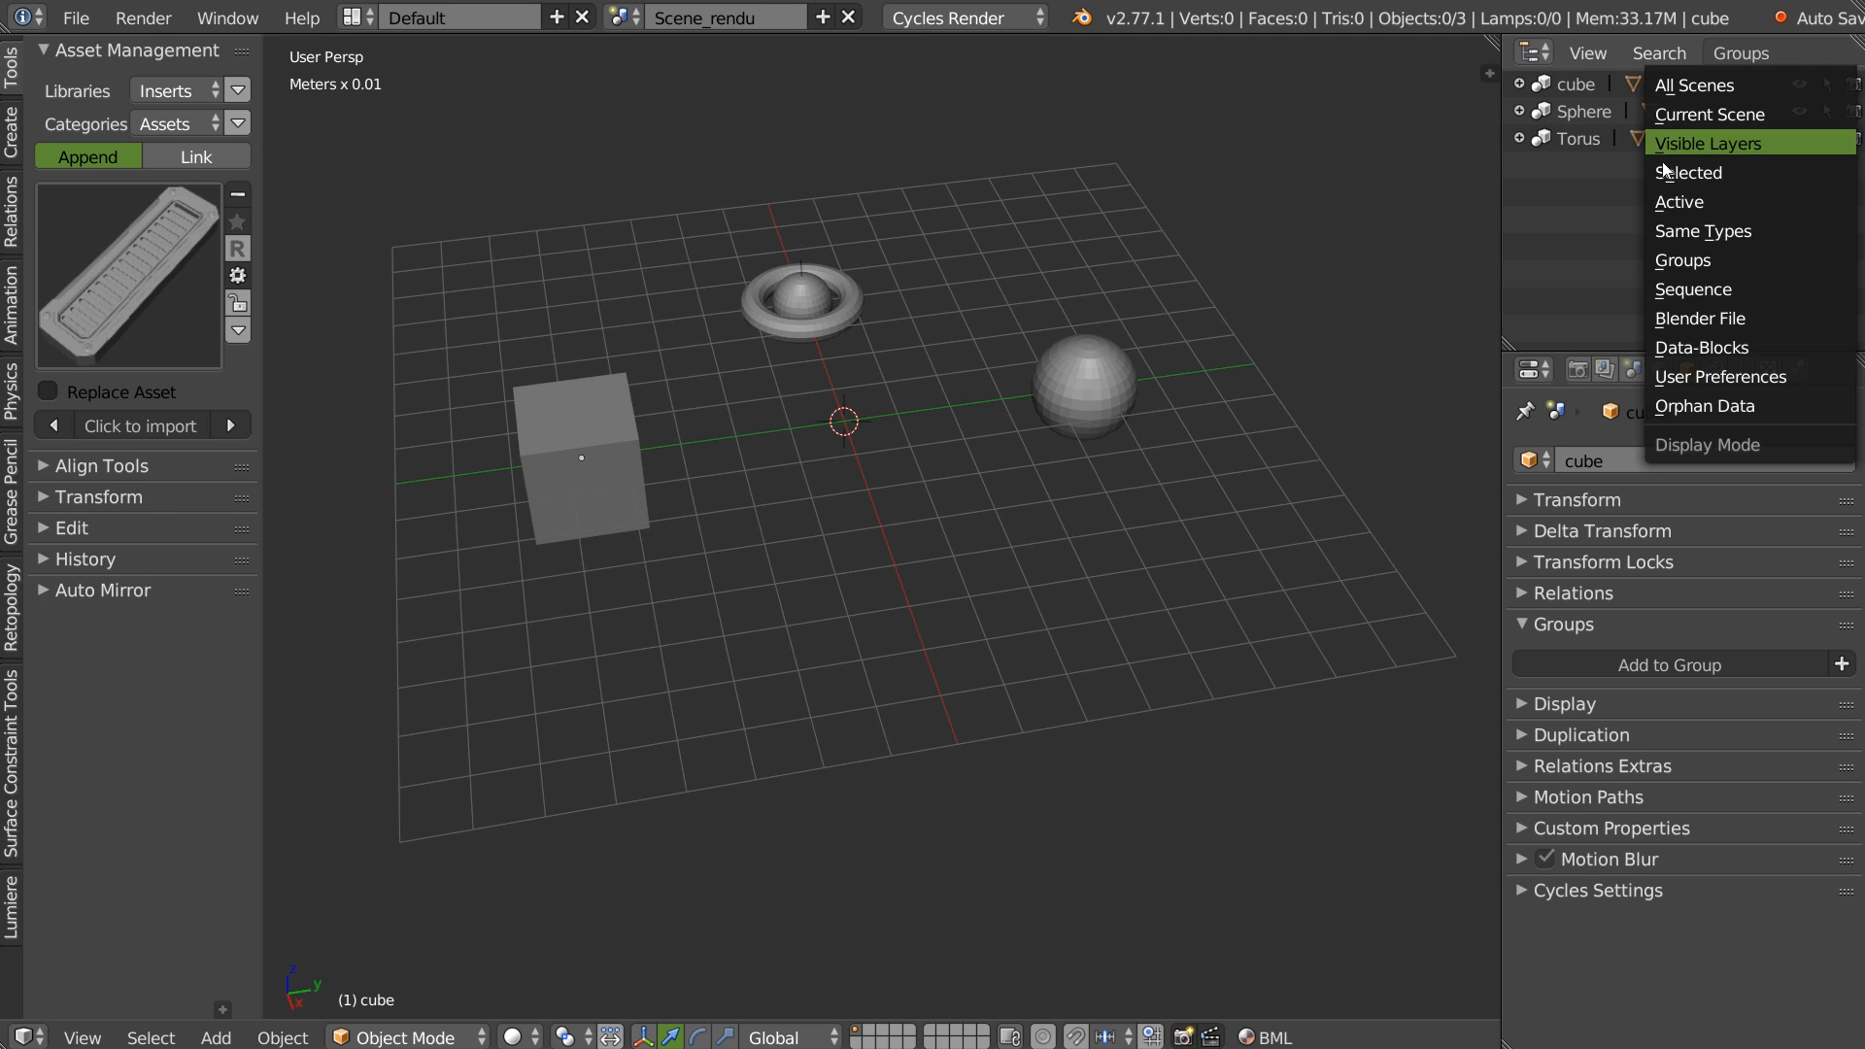
{"action": "left_click", "coordinate": [1687, 114]}
{"action": "middle_click_drag", "start_coordinate": [768, 426], "coordinate": [808, 430]}
{"action": "scroll", "coordinate": [802, 410], "scroll_direction": "up", "scroll_amount": 1}
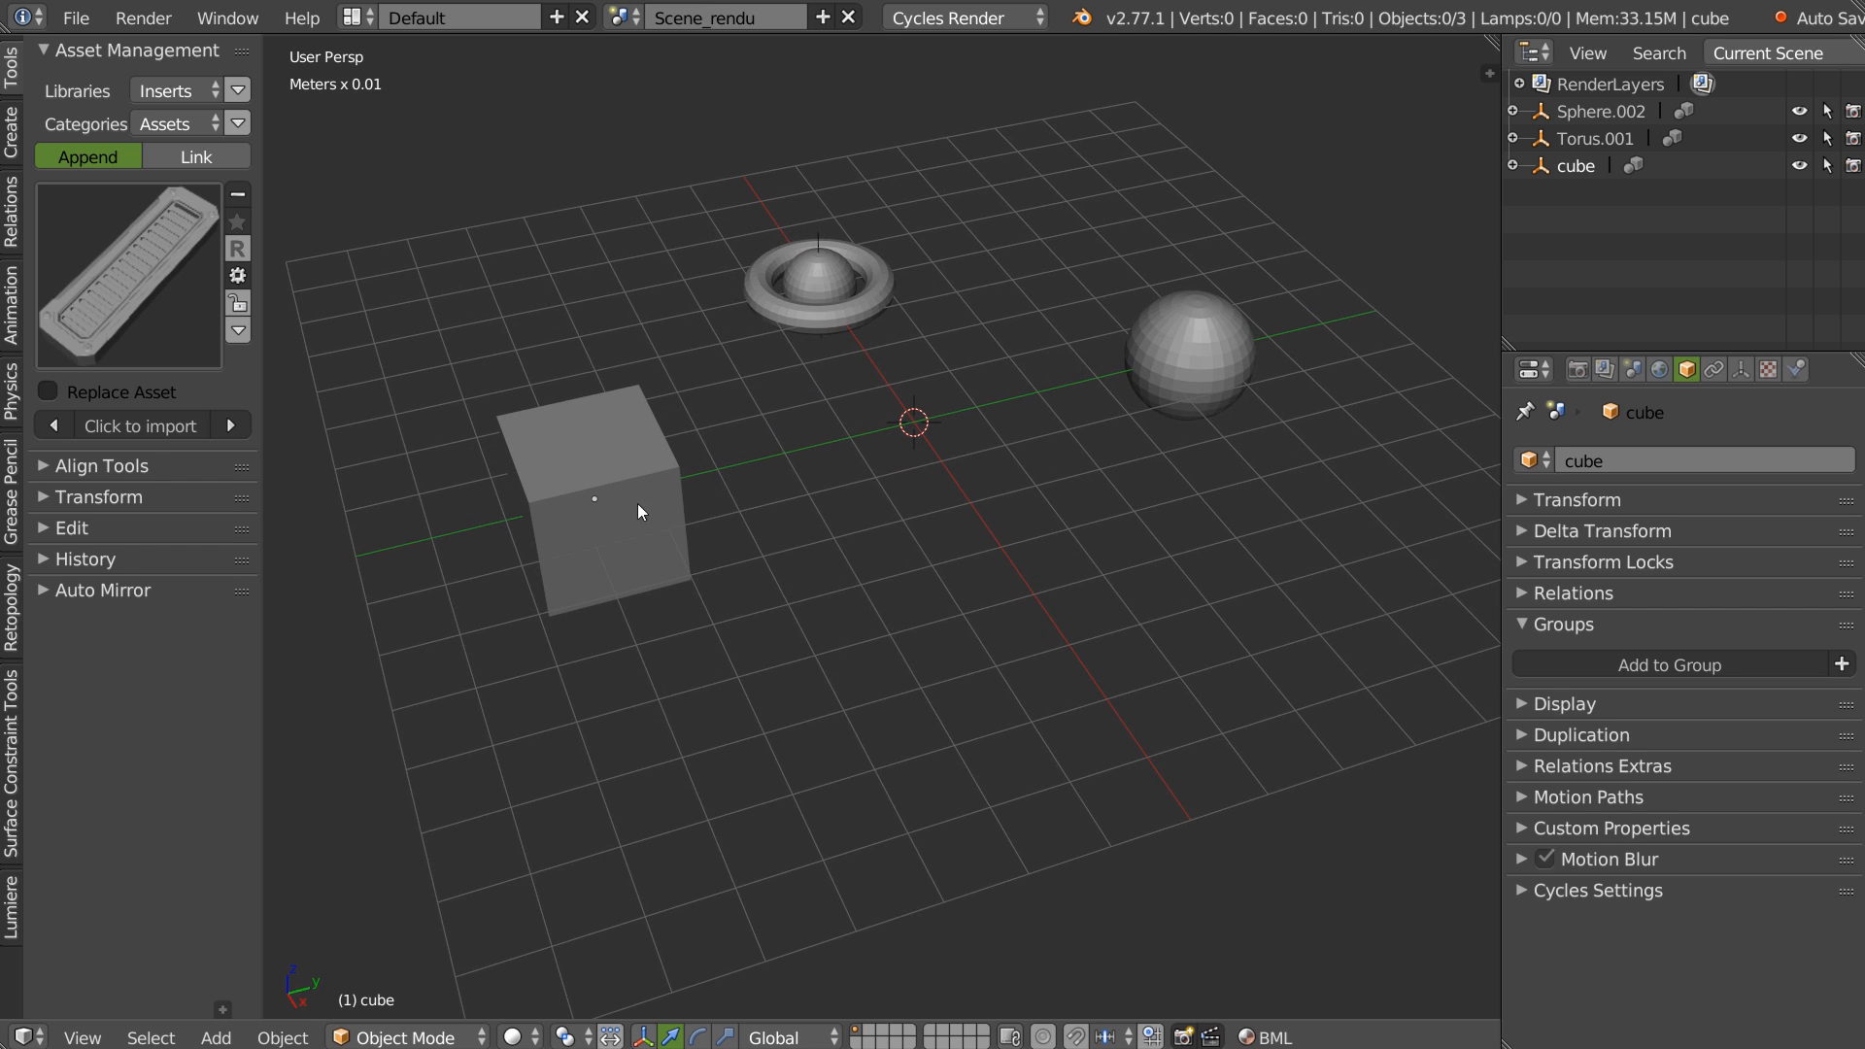
{"action": "right_click", "coordinate": [812, 330]}
{"action": "right_click", "coordinate": [648, 449]}
{"action": "right_click", "coordinate": [1176, 408]}
{"action": "right_click", "coordinate": [813, 306]}
{"action": "right_click", "coordinate": [671, 486]}
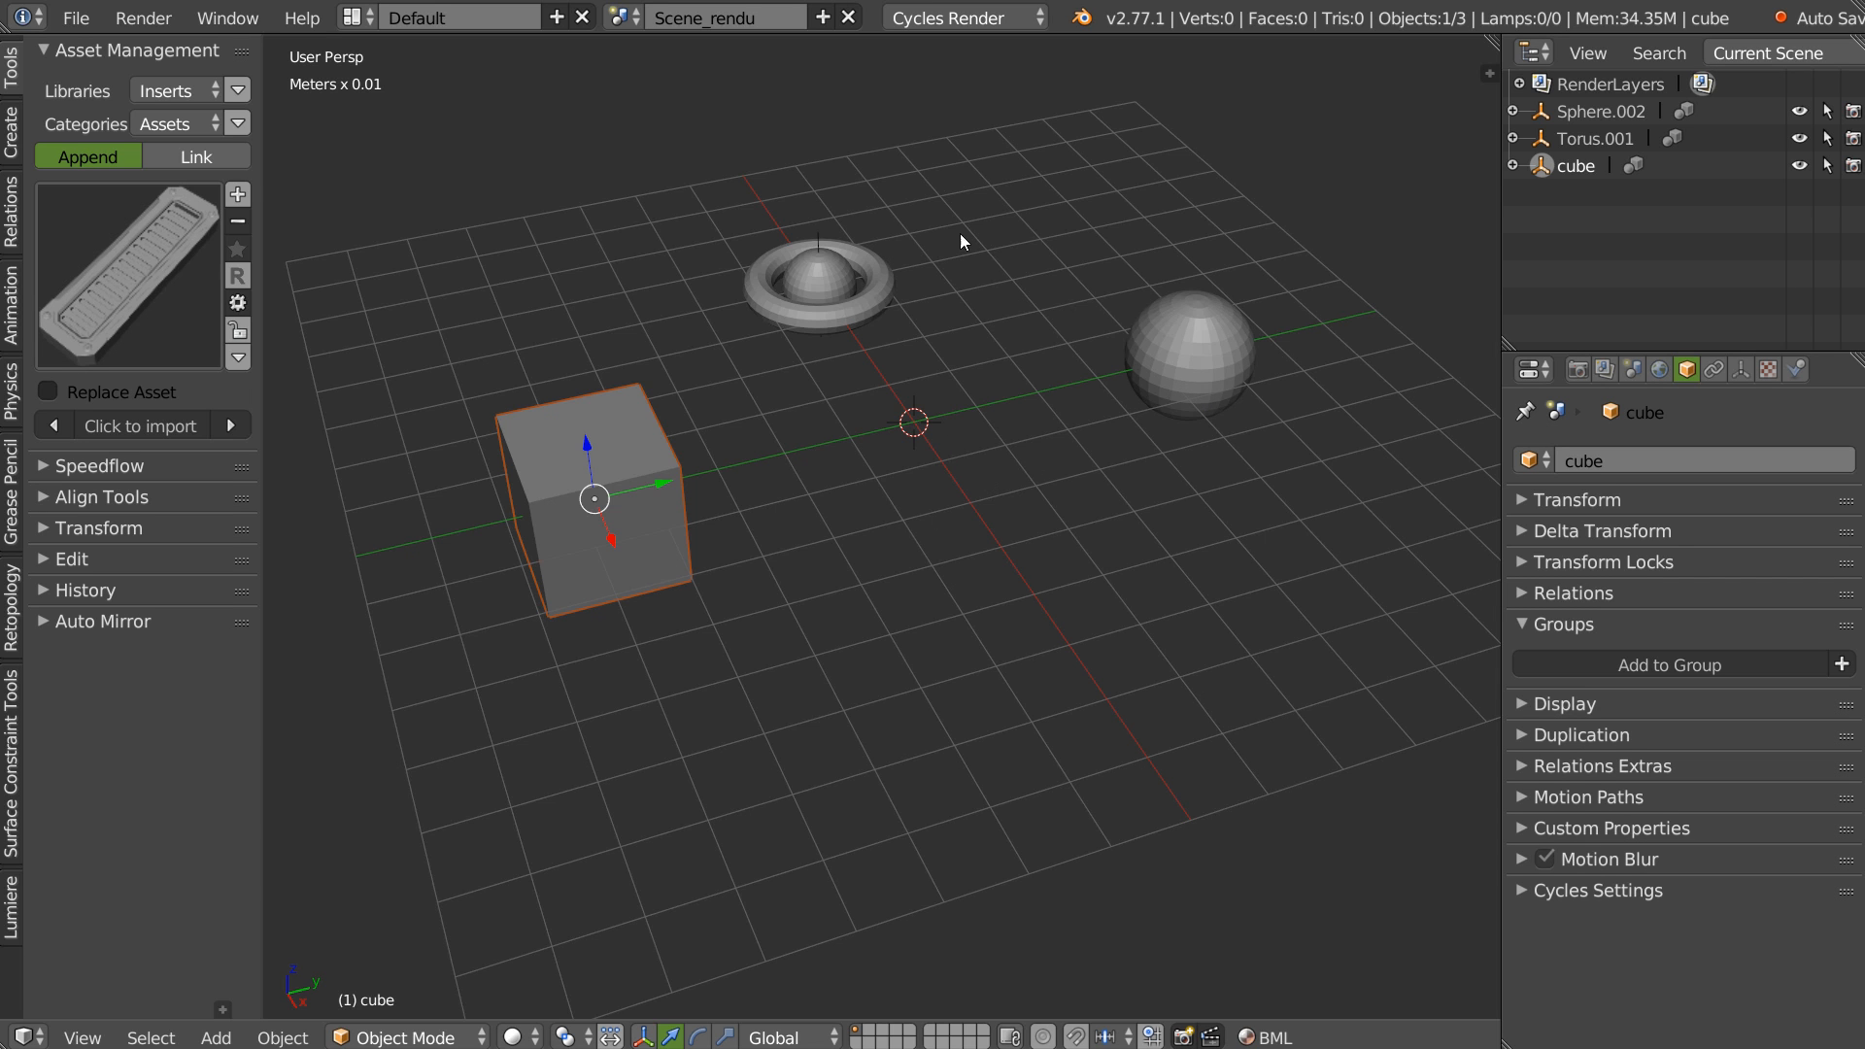
{"action": "left_click", "coordinate": [623, 17]}
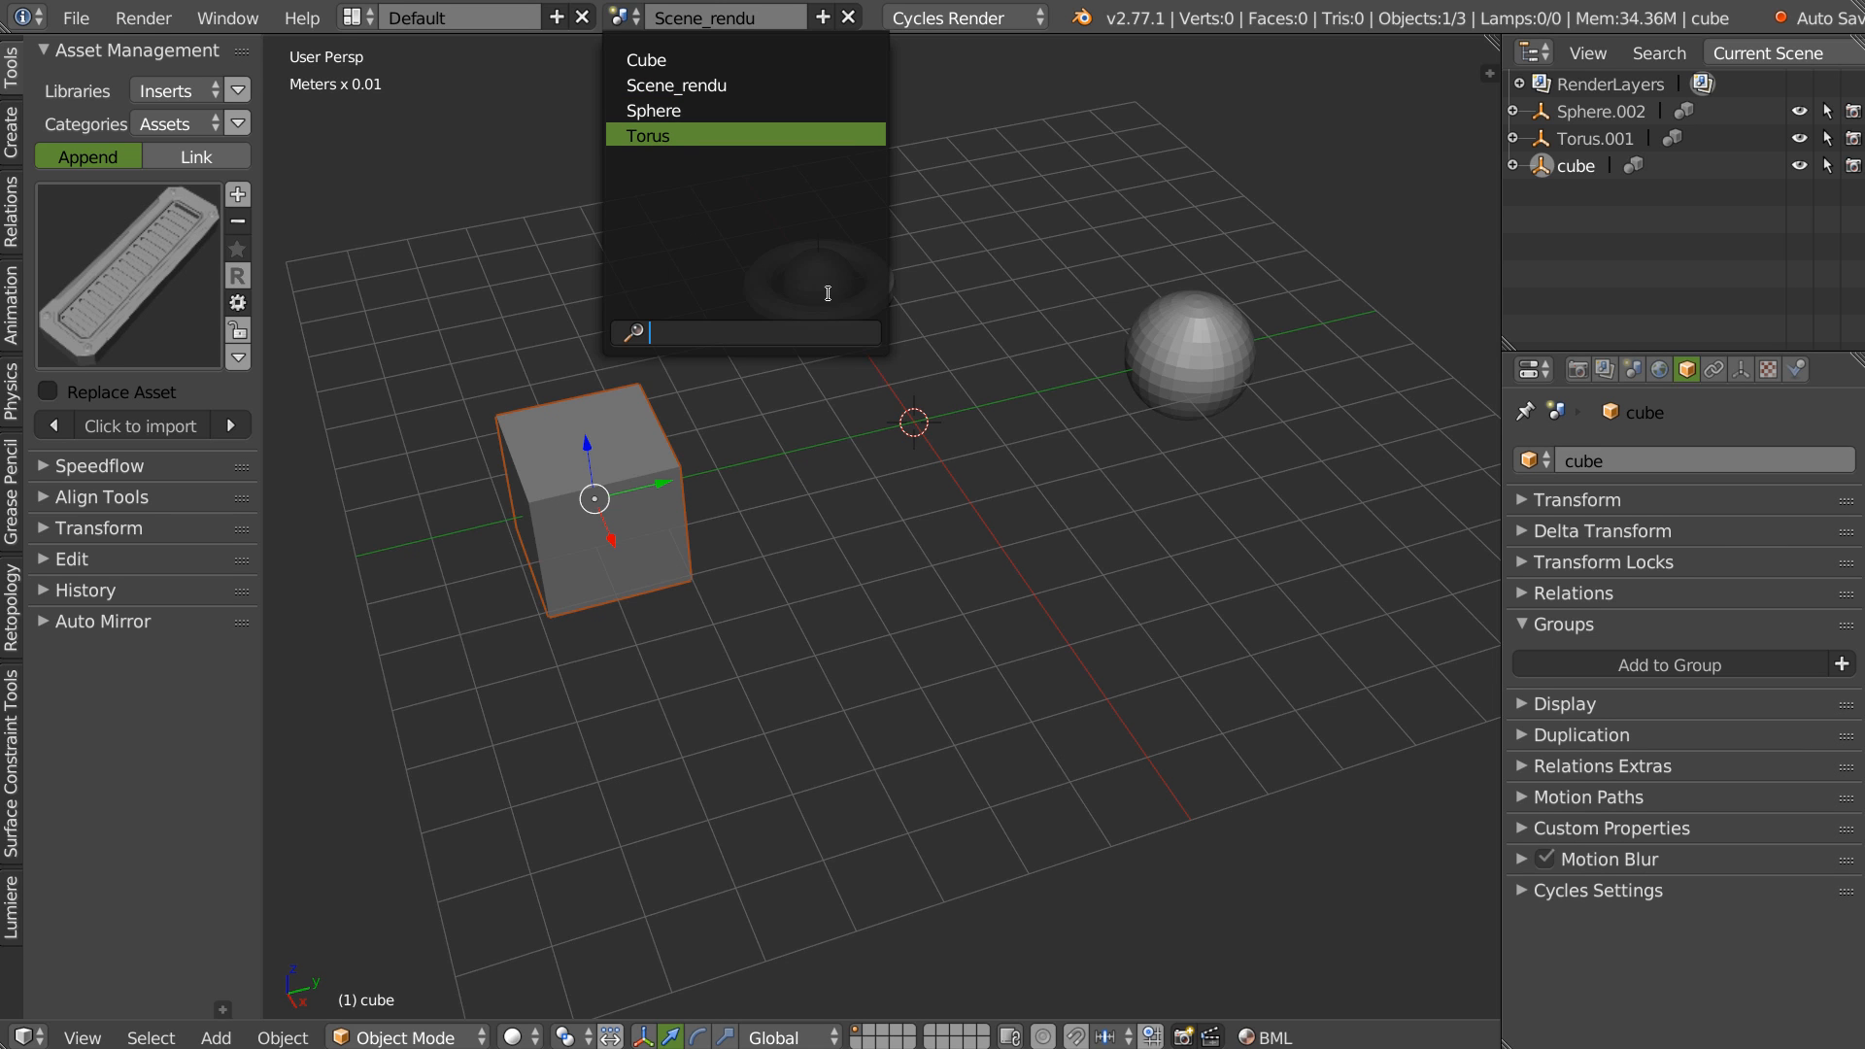
{"action": "left_click", "coordinate": [504, 229]}
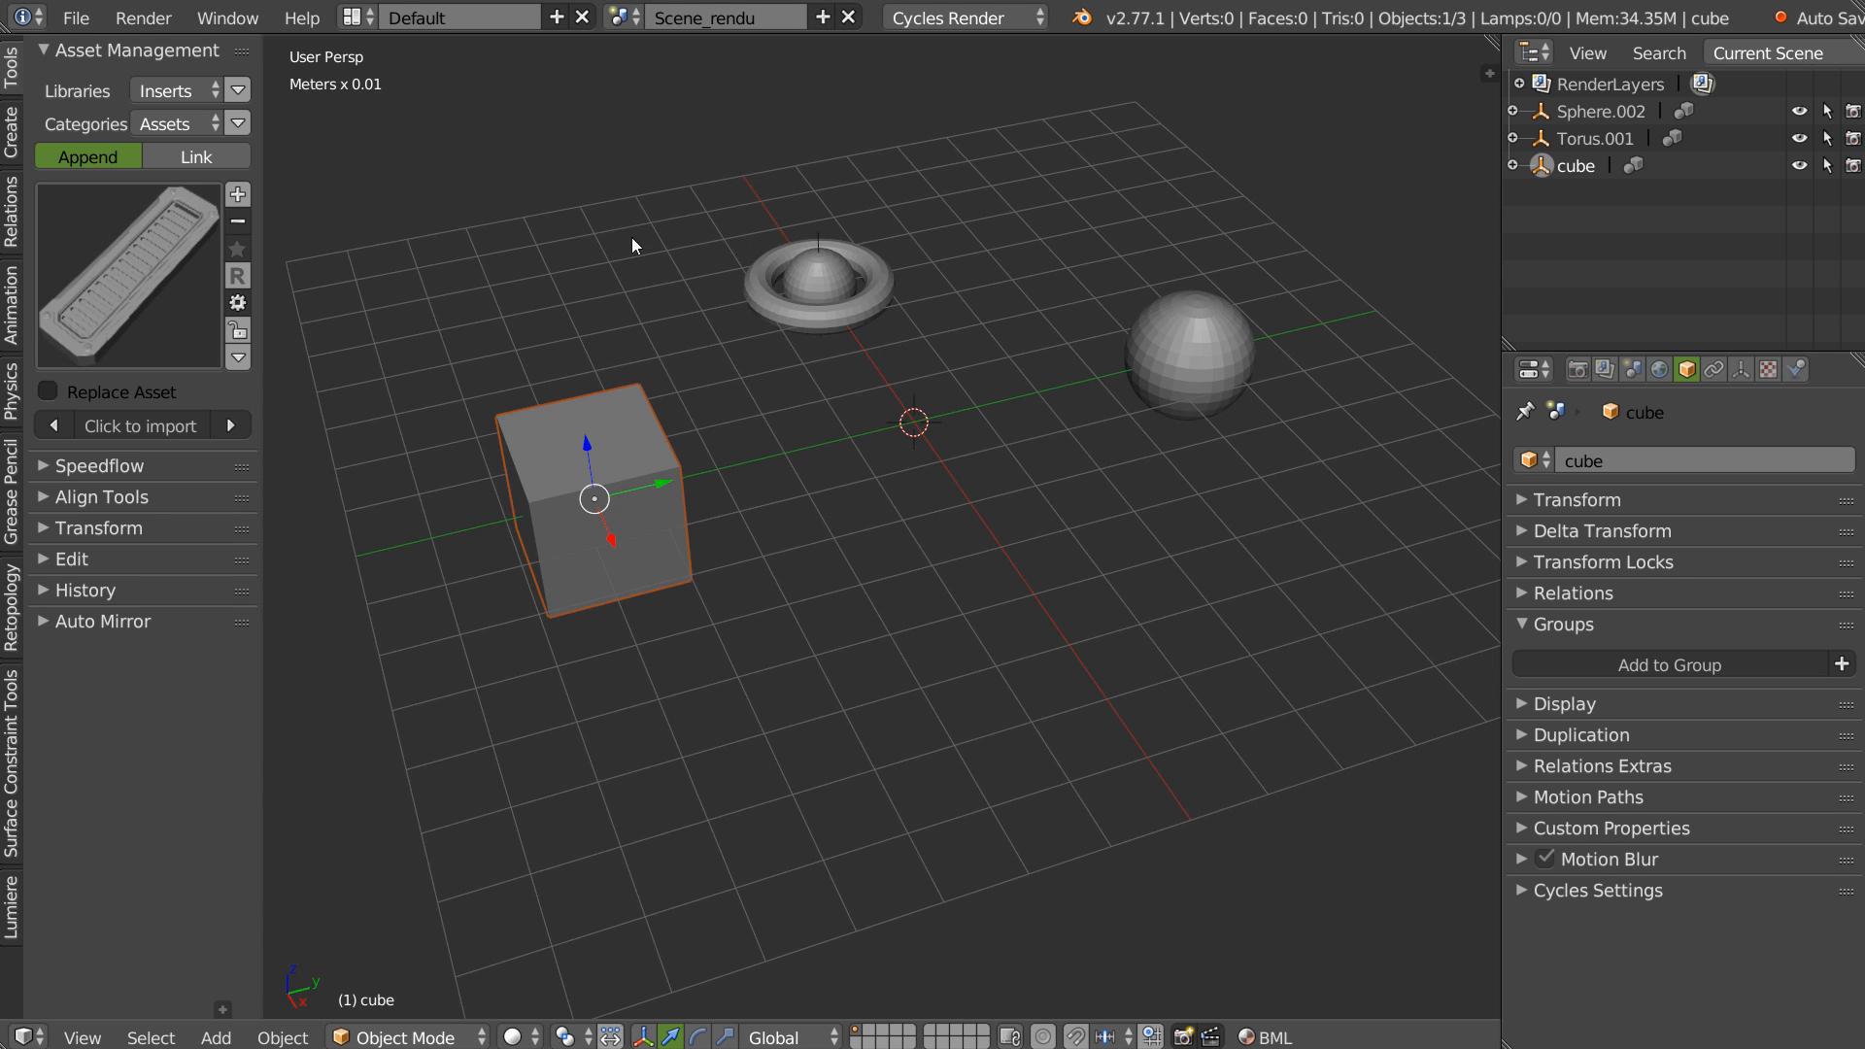
{"action": "middle_click_drag", "start_coordinate": [648, 225], "coordinate": [653, 216]}
{"action": "key", "text": "shift+a"}
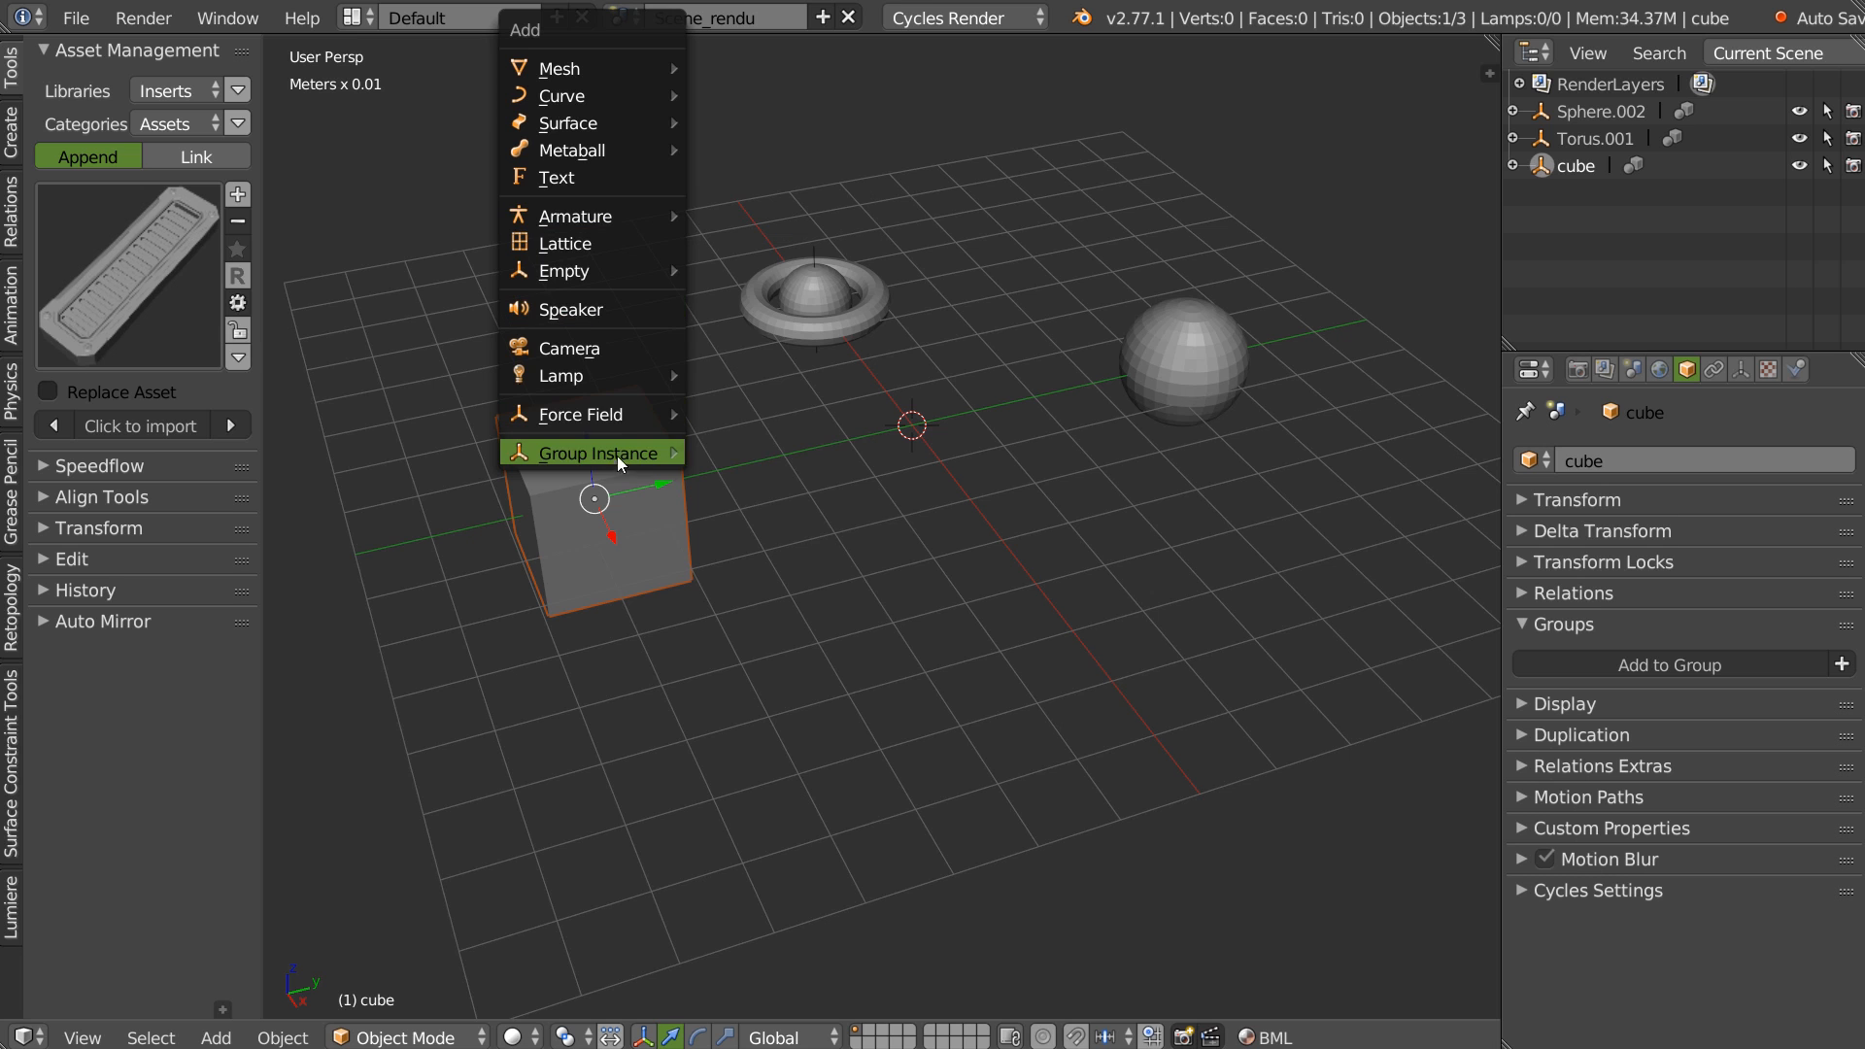
{"action": "mouse_move", "coordinate": [677, 457]}
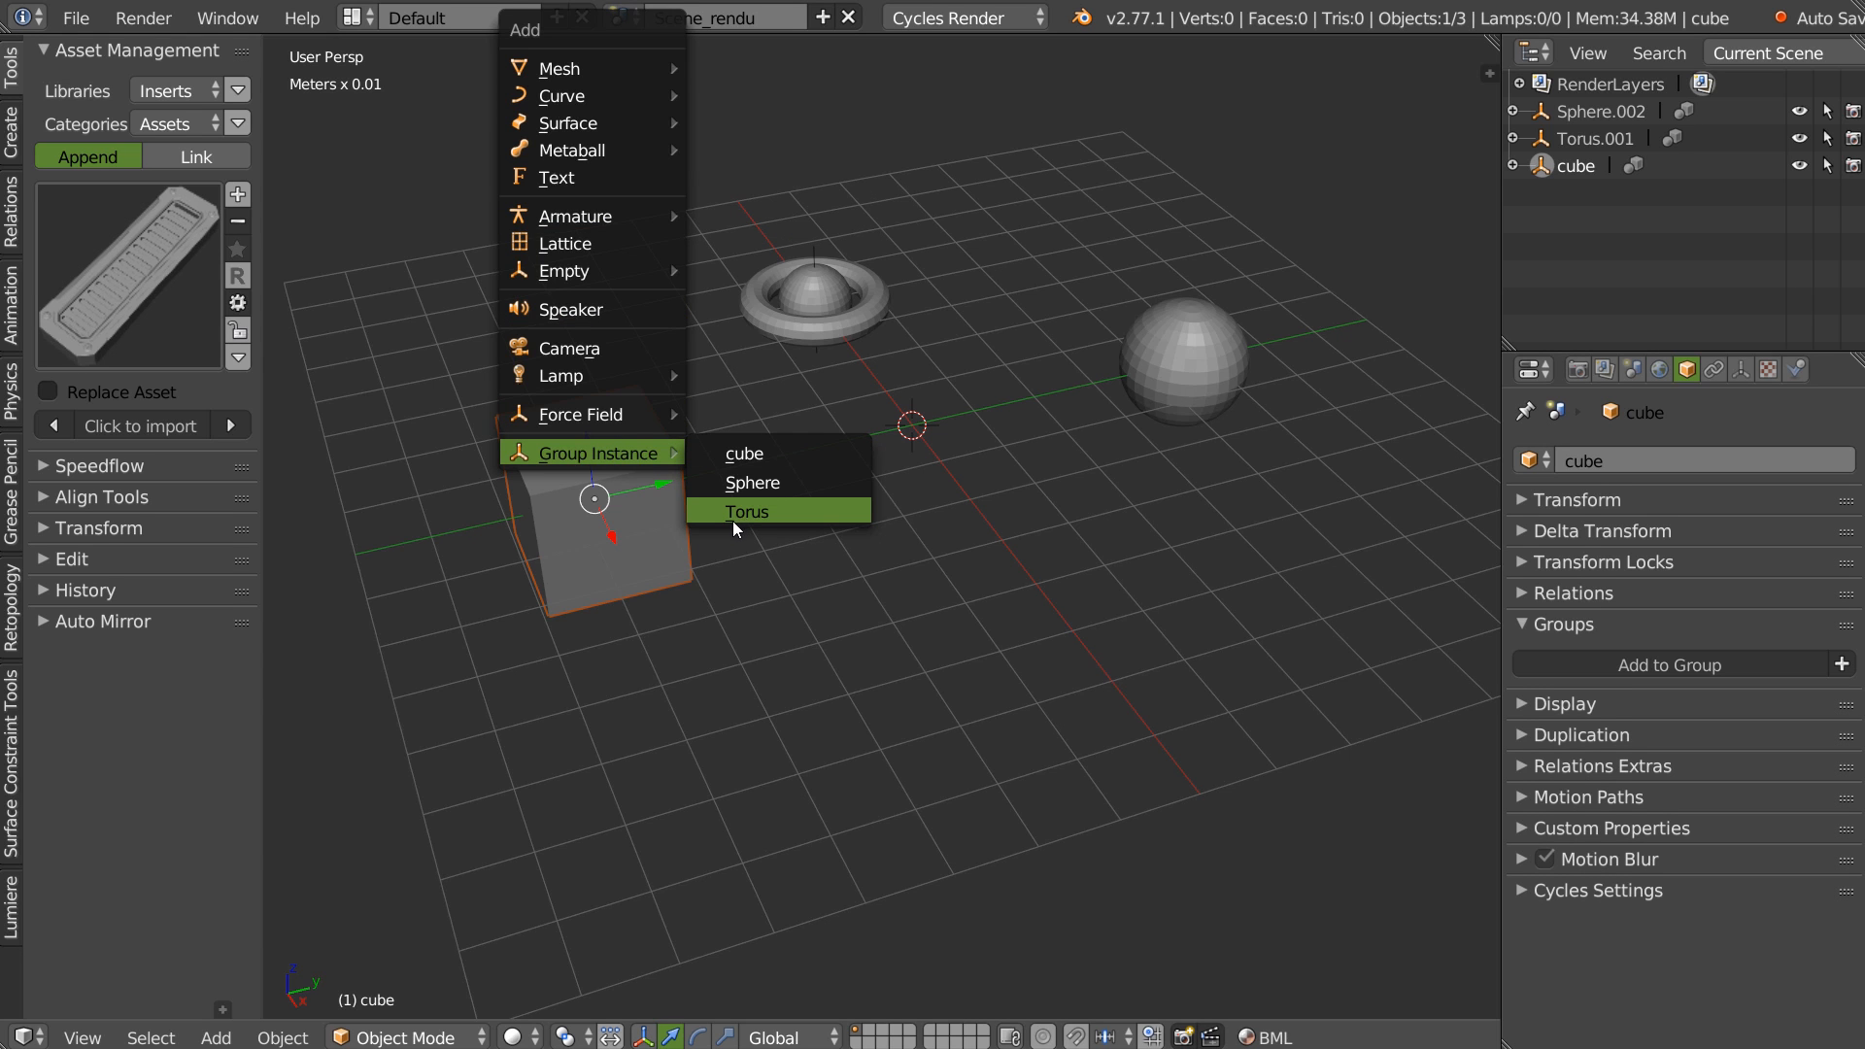
Create a new scene with the Copy Settings option and add an instance of the cube group to it.
{"action": "left_click", "coordinate": [822, 17]}
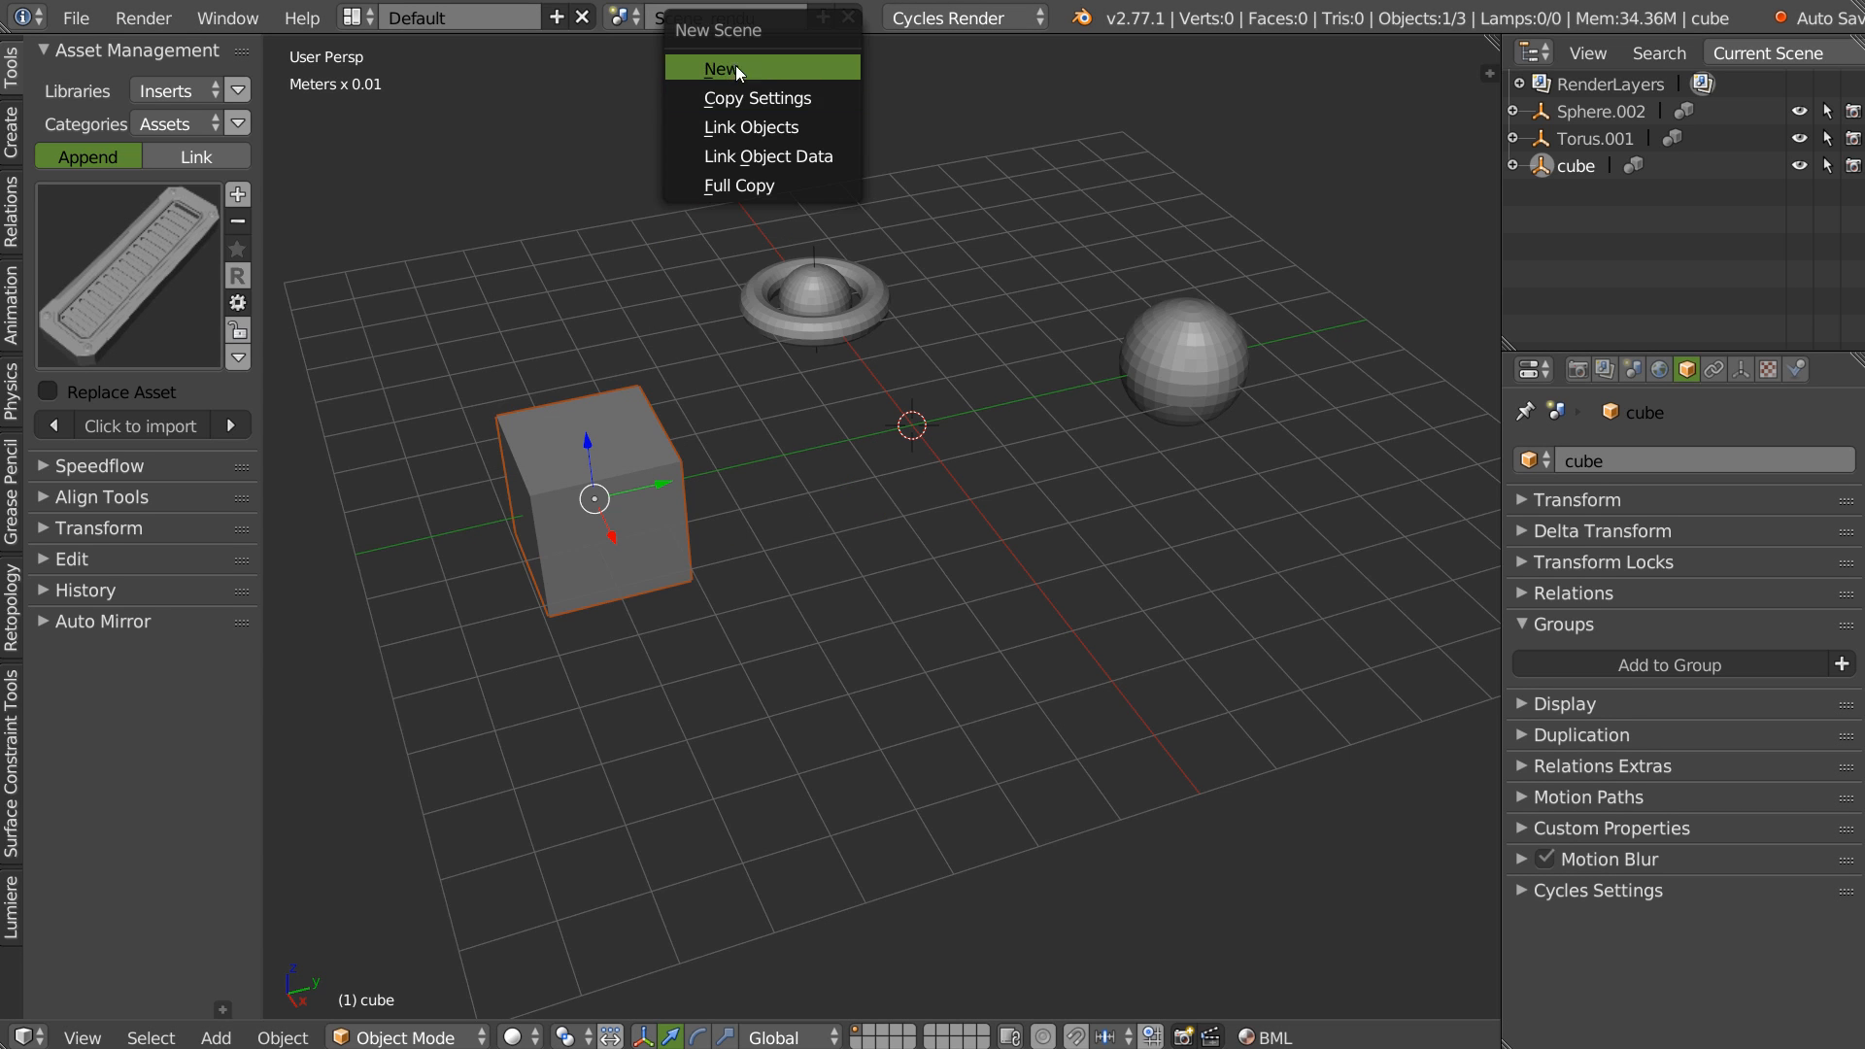
{"action": "left_click", "coordinate": [756, 98]}
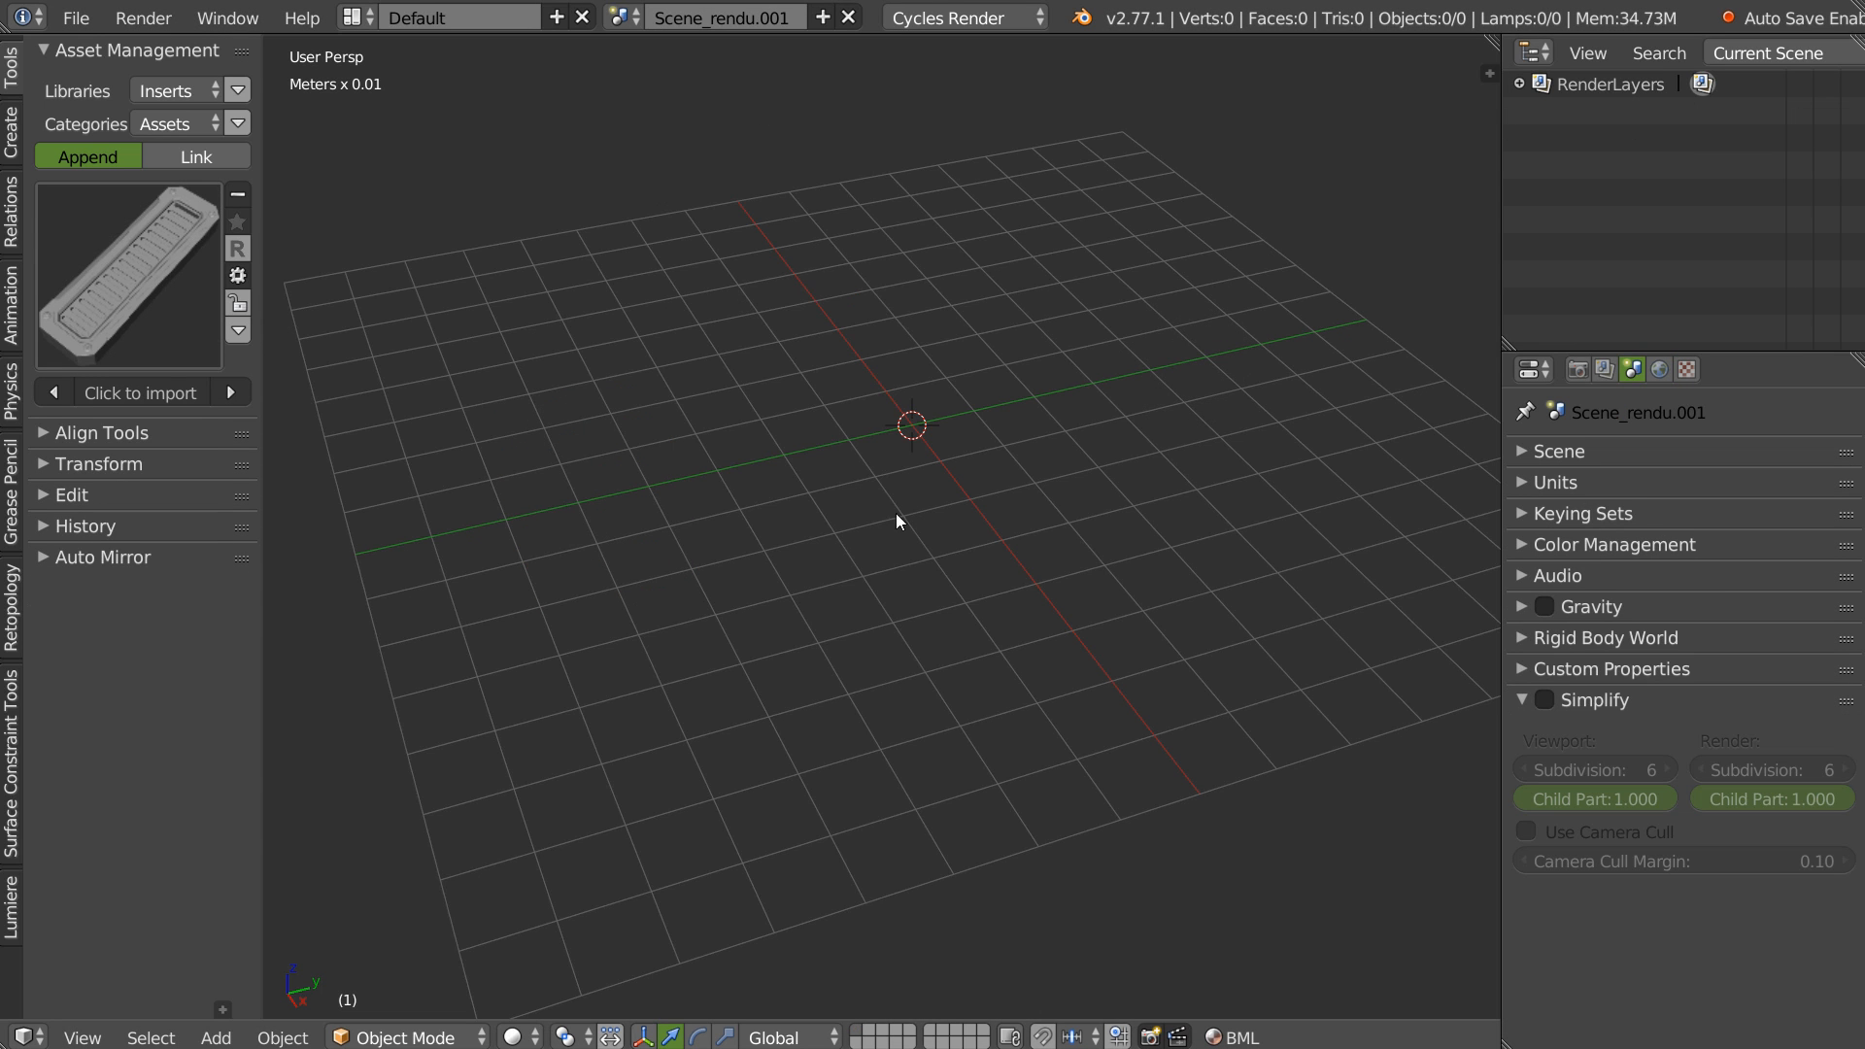
{"action": "key", "text": "shift+a"}
{"action": "mouse_move", "coordinate": [861, 500]}
{"action": "left_click", "coordinate": [972, 516]}
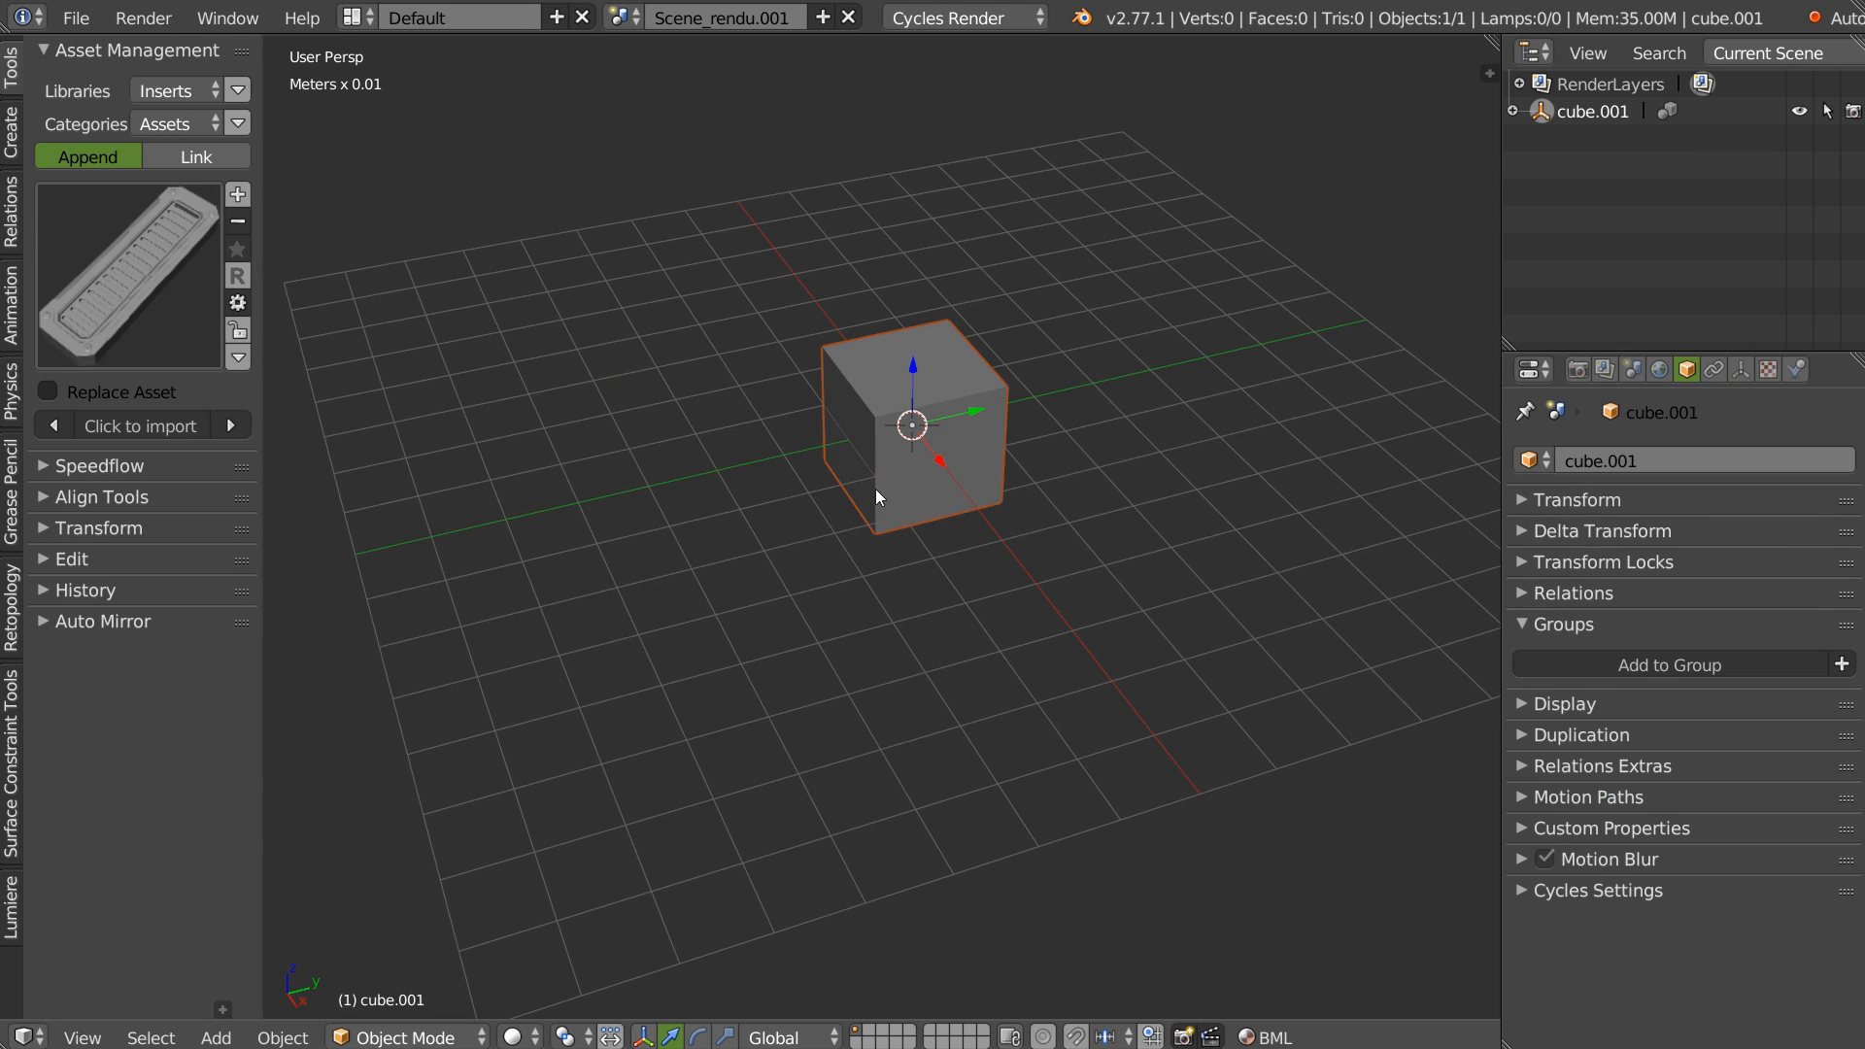
Add a Sphere group instance, raise it along Z into the cube's top face and scale it down.
{"action": "key", "text": "shift+a"}
{"action": "mouse_move", "coordinate": [849, 491]}
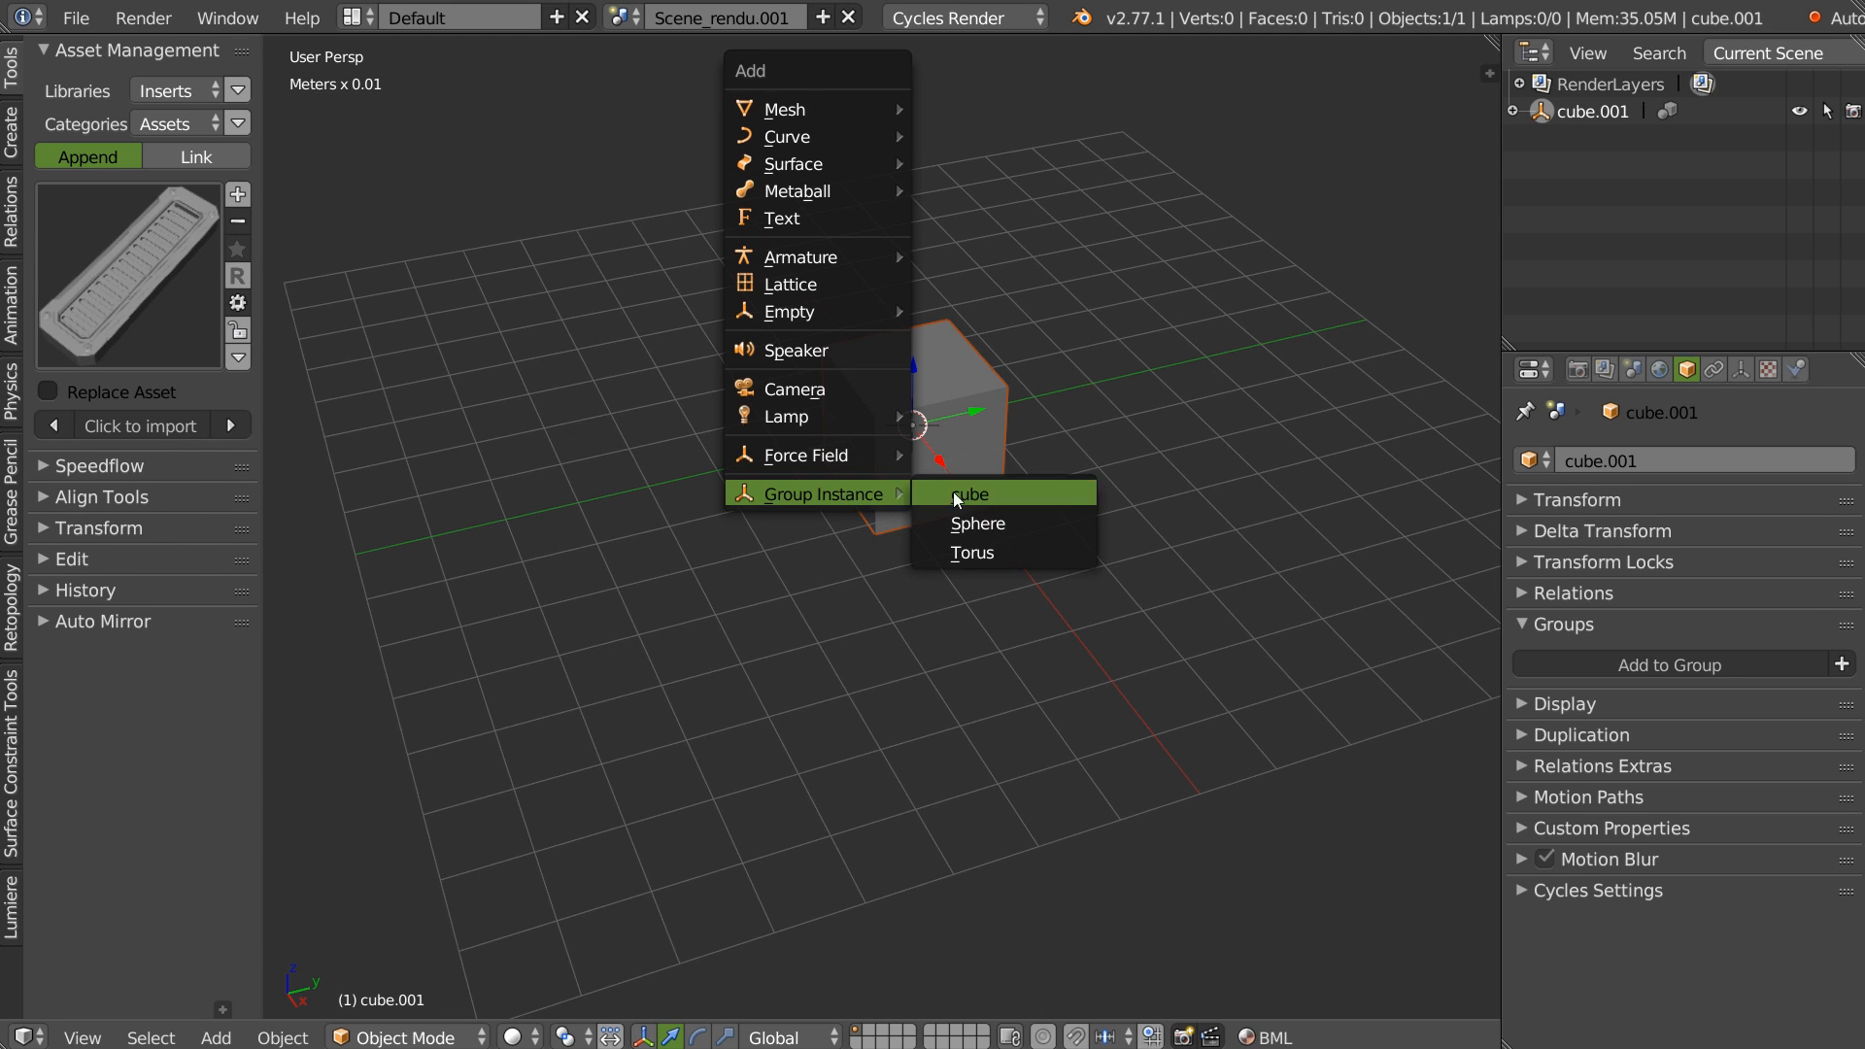
{"action": "left_click", "coordinate": [971, 530]}
{"action": "key", "text": "g"}
{"action": "key", "text": "z"}
{"action": "left_click", "coordinate": [925, 311]}
{"action": "key", "text": "s"}
{"action": "left_click", "coordinate": [976, 437]}
Put the cube and Sphere instances together in a new group named Toto.
{"action": "right_click", "coordinate": [985, 476]}
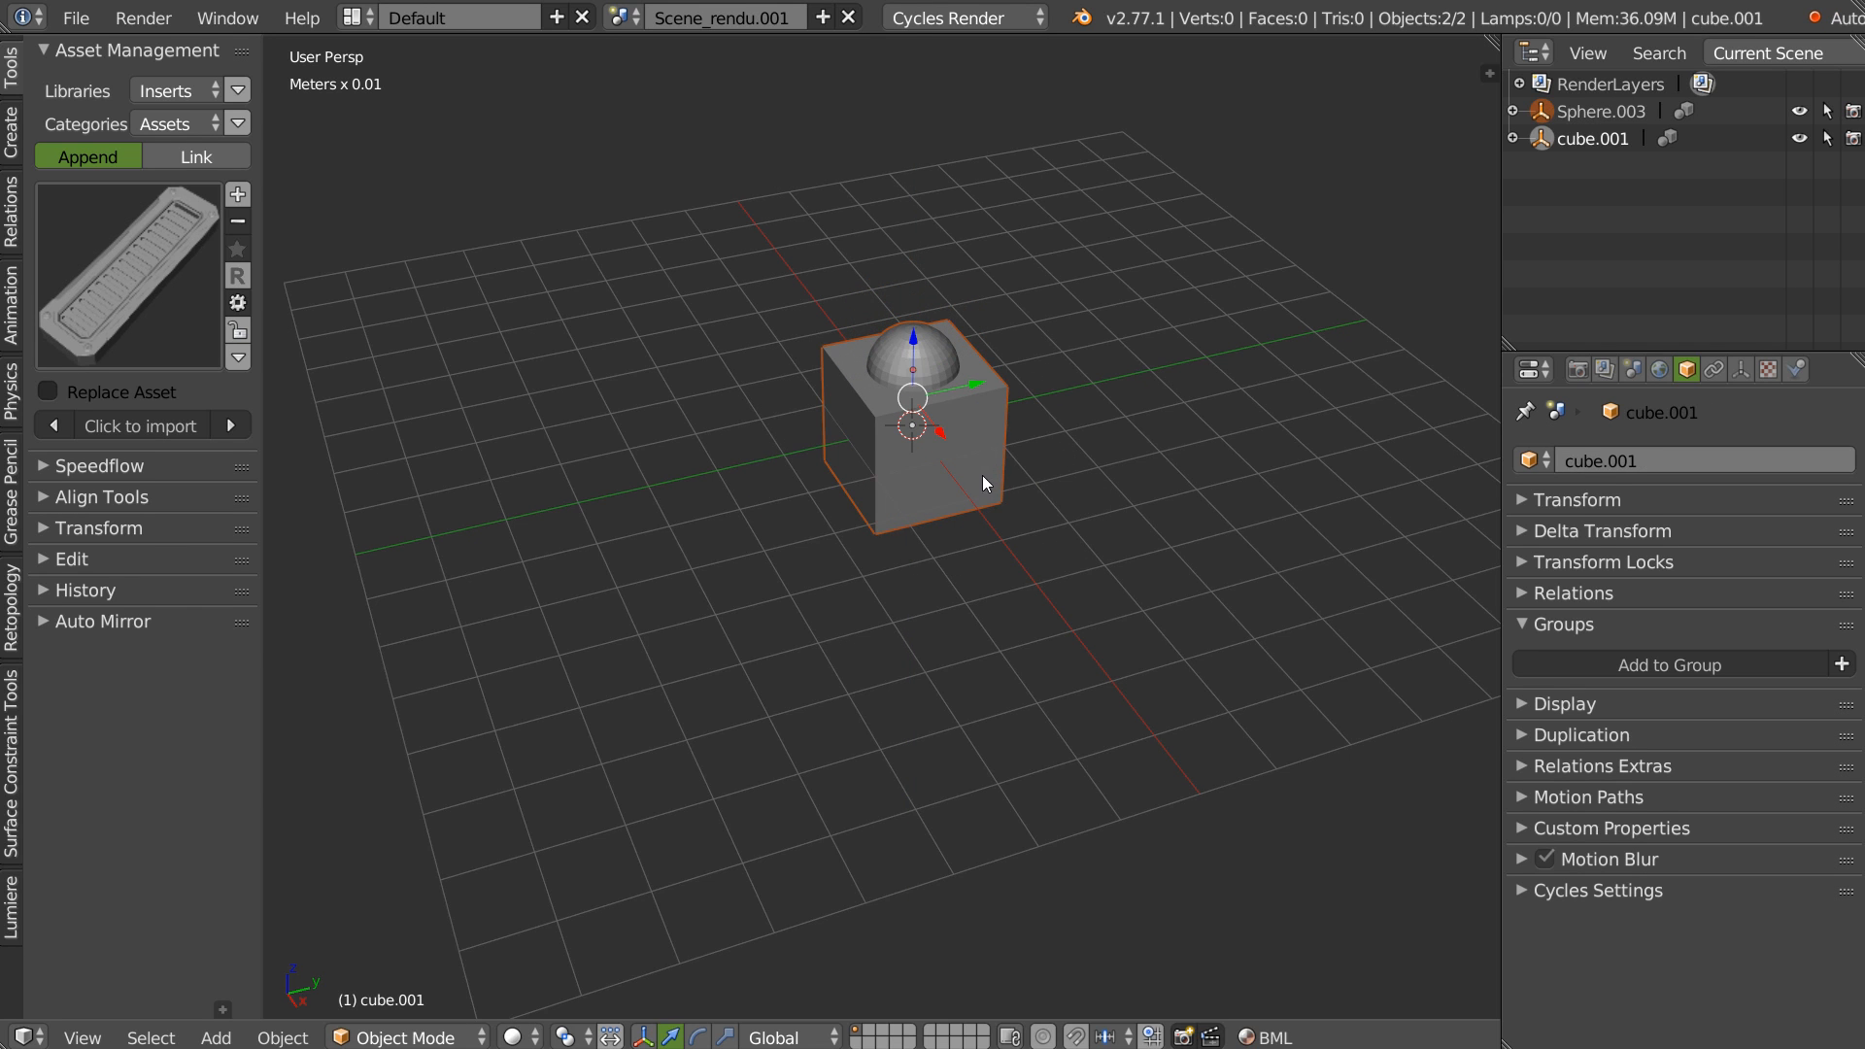
{"action": "key", "text": "ctrl+g"}
{"action": "left_click", "coordinate": [1533, 704]}
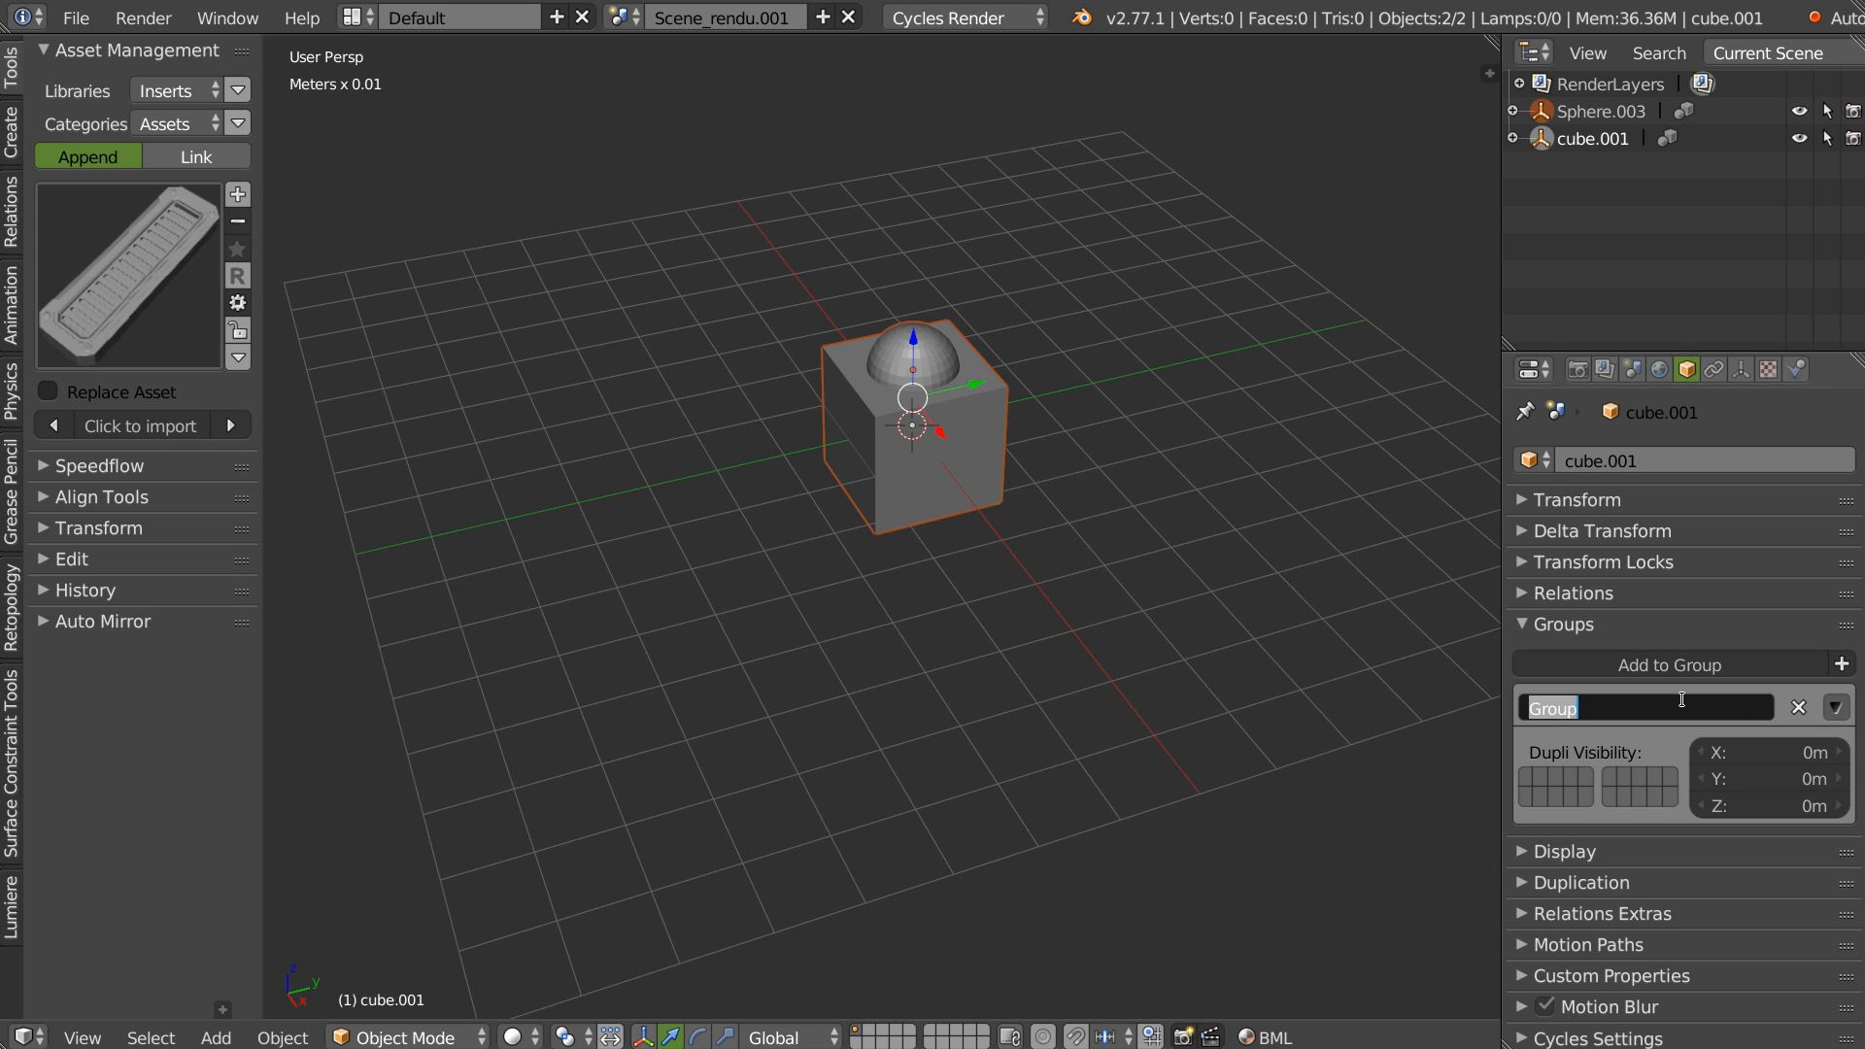
{"action": "type", "text": "Toto"}
{"action": "key", "text": "Return"}
Rename the new scene to Toto.
{"action": "left_click", "coordinate": [699, 16]}
{"action": "type", "text": "Toto"}
{"action": "key", "text": "Return"}
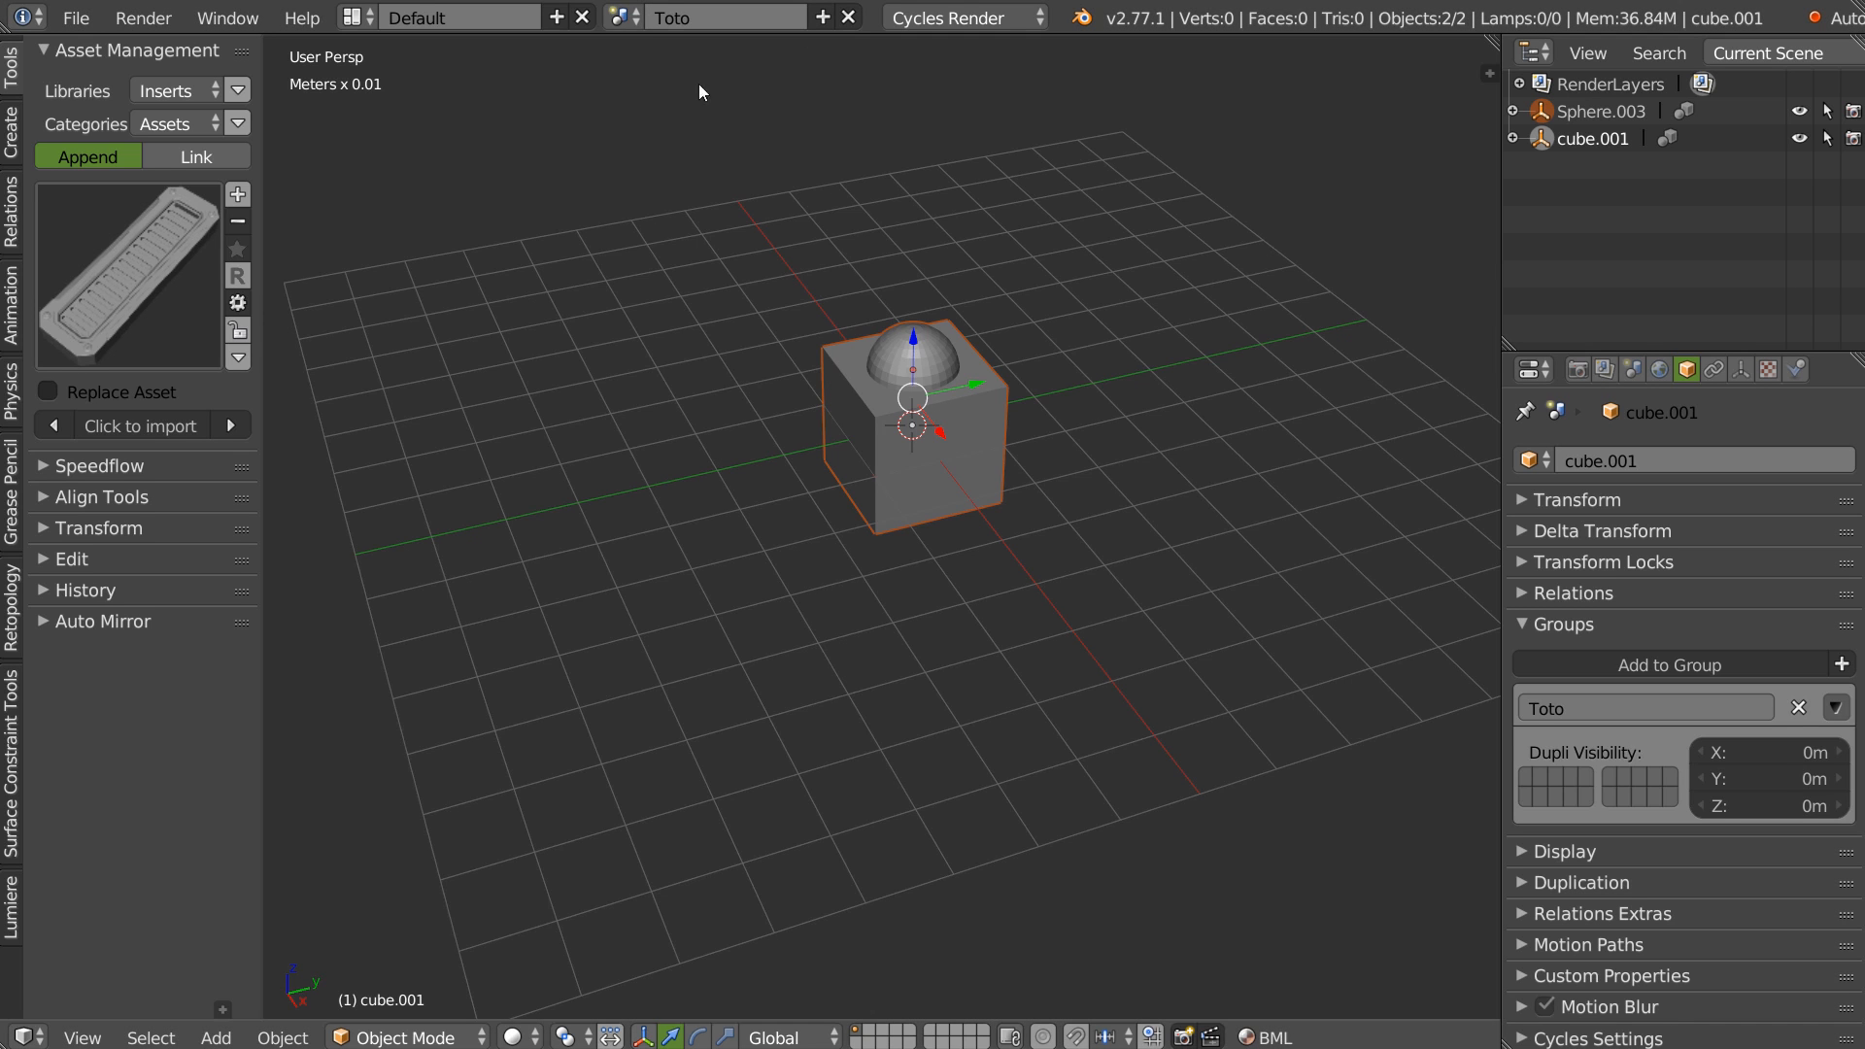
Return to the Scene_rendu scene and add an instance of the Toto group.
{"action": "left_click", "coordinate": [623, 16]}
{"action": "left_click", "coordinate": [682, 89]}
{"action": "middle_click_drag", "start_coordinate": [721, 376], "coordinate": [738, 398]}
{"action": "key", "text": "shift+a"}
{"action": "mouse_move", "coordinate": [749, 452]}
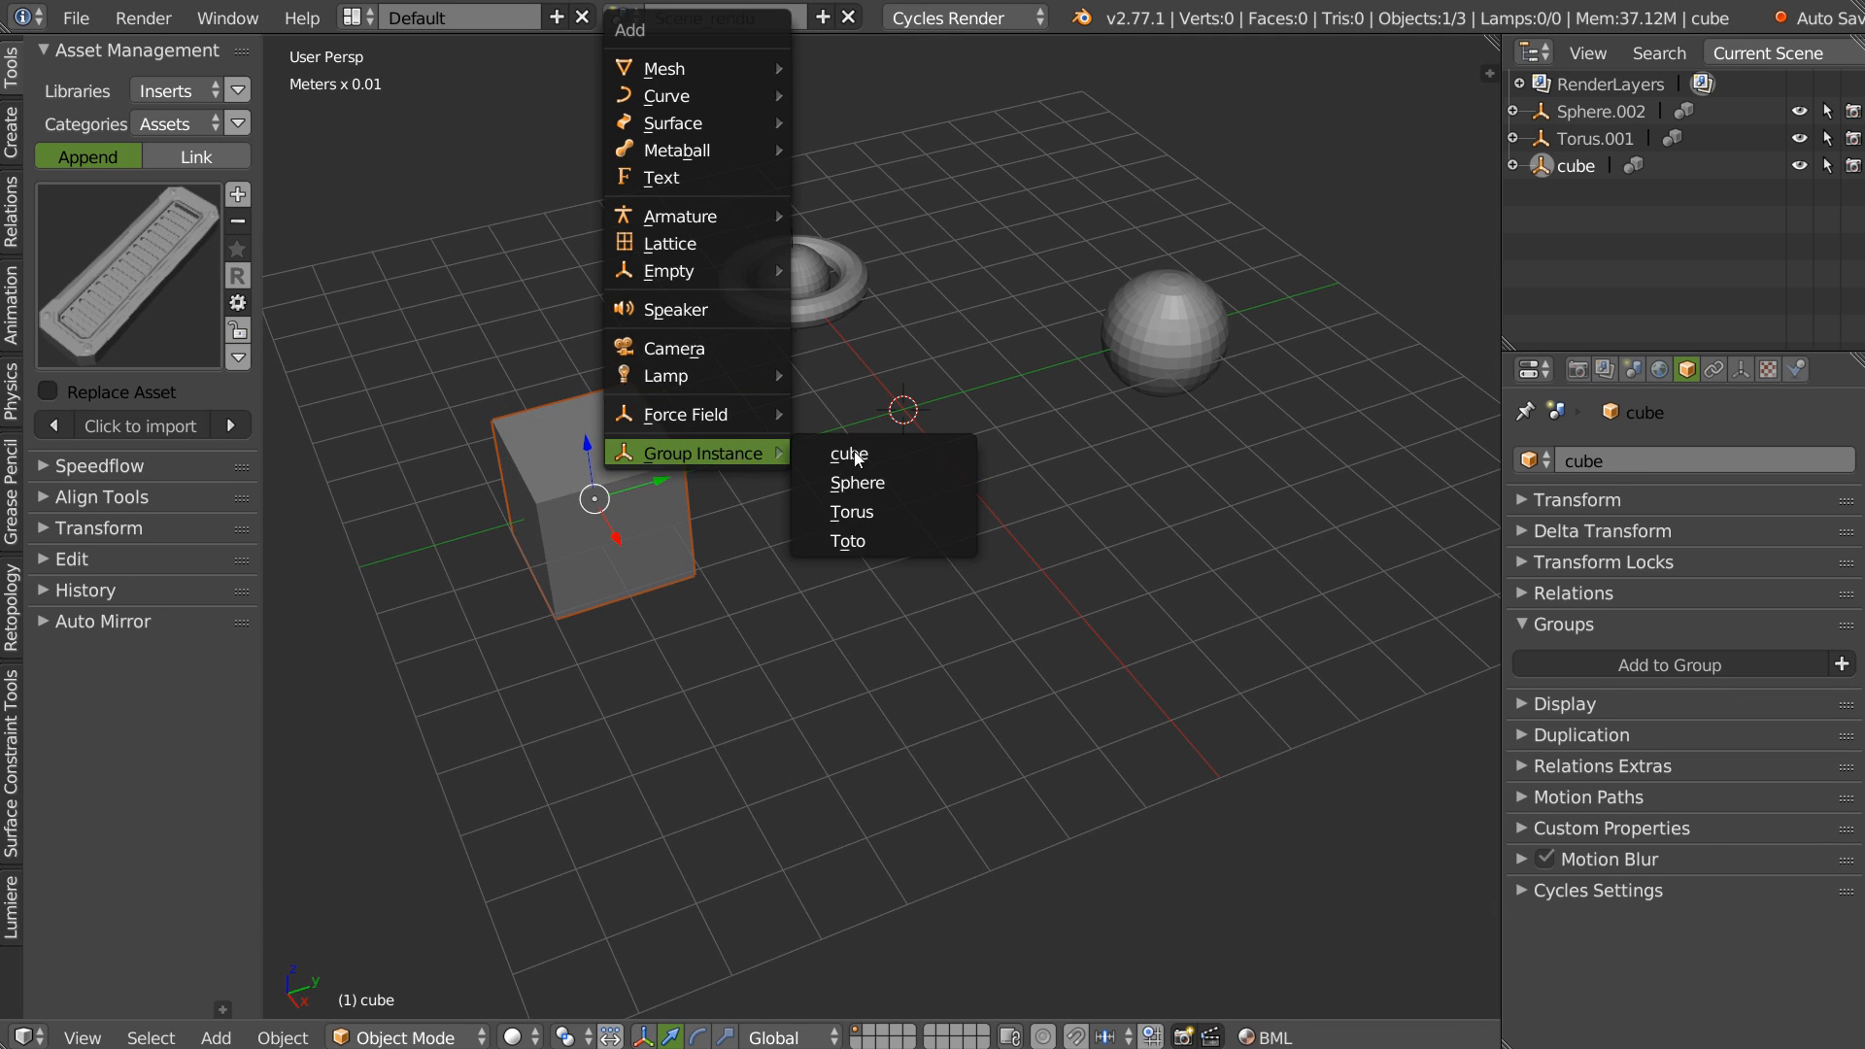
{"action": "left_click", "coordinate": [877, 544]}
Move the Toto instance off the origin toward positive X, clear of the cube instance.
{"action": "middle_click_drag", "start_coordinate": [940, 412], "coordinate": [790, 447]}
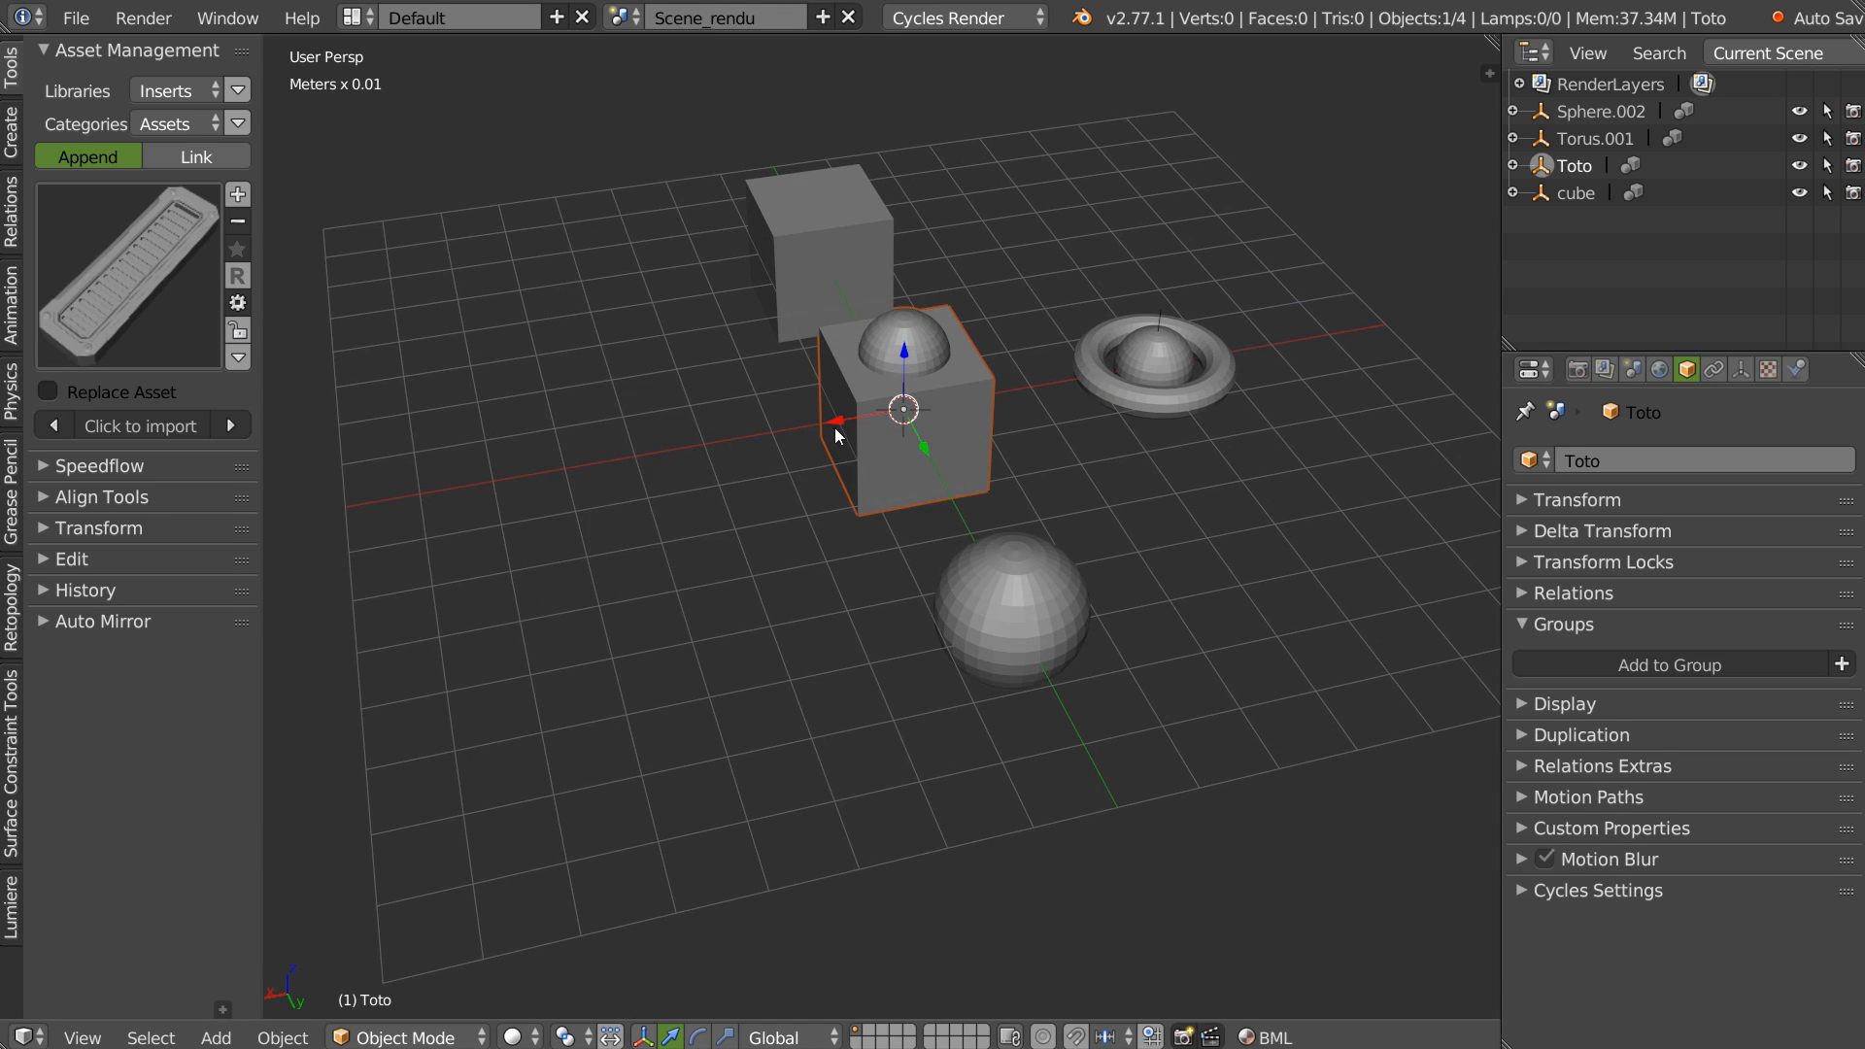
{"action": "key", "text": "g"}
{"action": "left_click", "coordinate": [589, 452]}
{"action": "middle_click_drag", "start_coordinate": [589, 453], "coordinate": [1065, 259]}
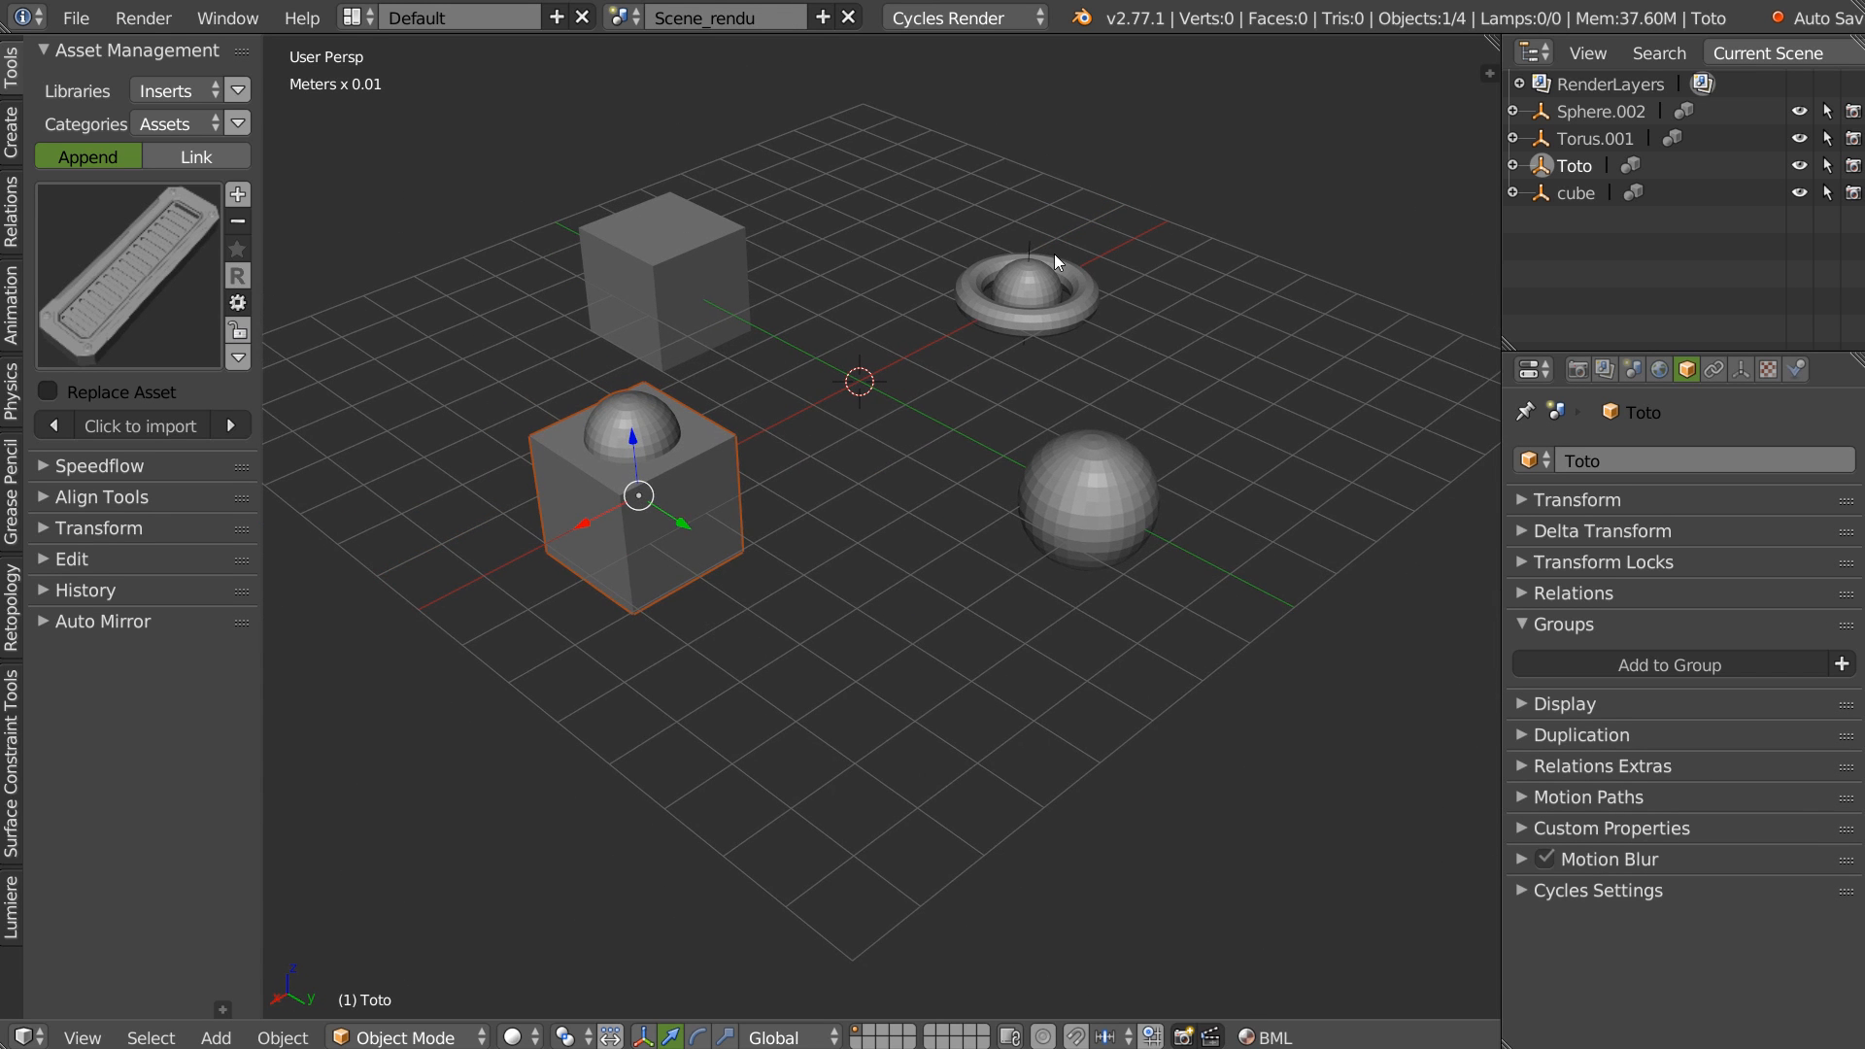
Select the torus, cube, Toto and sphere instances in turn and examine them from several angles.
{"action": "right_click", "coordinate": [1018, 305]}
{"action": "right_click", "coordinate": [633, 289]}
{"action": "right_click", "coordinate": [597, 488]}
{"action": "right_click", "coordinate": [1081, 510]}
{"action": "right_click", "coordinate": [1029, 293]}
{"action": "right_click", "coordinate": [640, 285]}
{"action": "right_click", "coordinate": [622, 476]}
{"action": "right_click", "coordinate": [1119, 464]}
{"action": "right_click", "coordinate": [1044, 282]}
{"action": "right_click", "coordinate": [690, 270]}
{"action": "right_click", "coordinate": [651, 439]}
{"action": "middle_click_drag", "start_coordinate": [651, 440], "coordinate": [824, 336]}
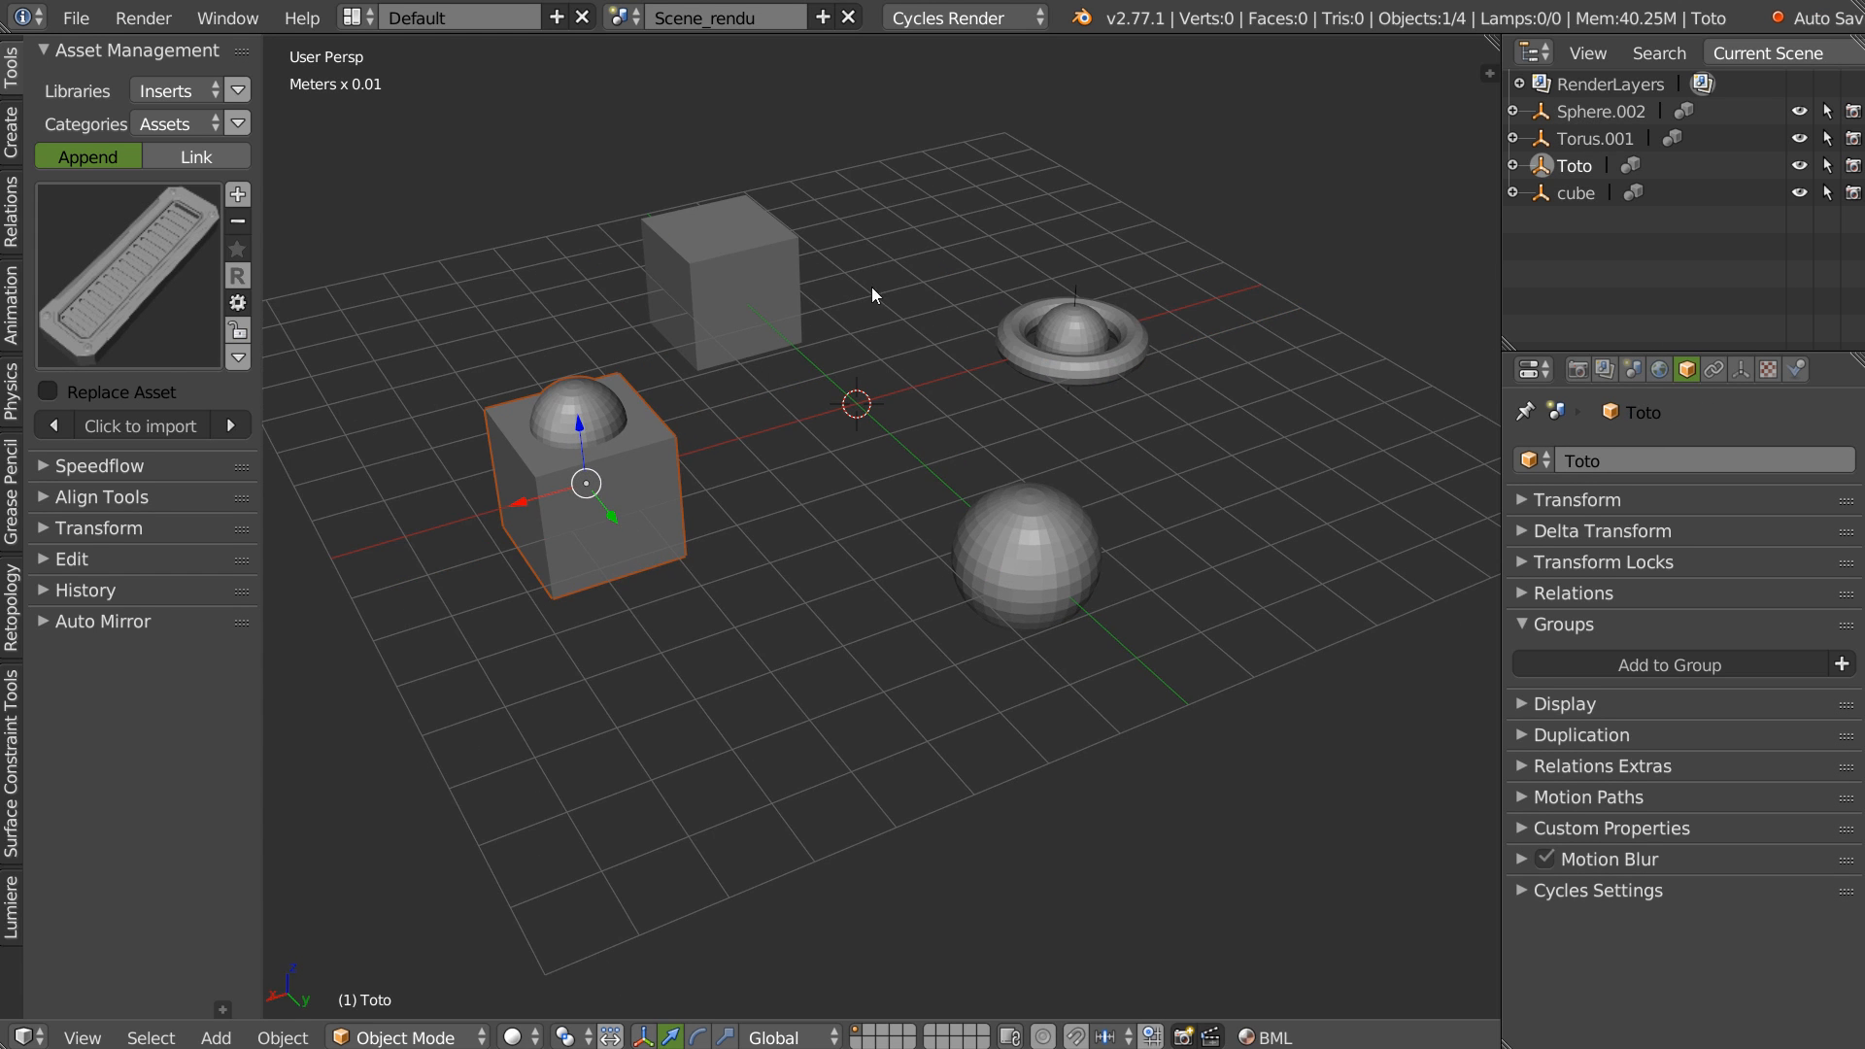
{"action": "middle_click_drag", "start_coordinate": [1111, 400], "coordinate": [716, 575]}
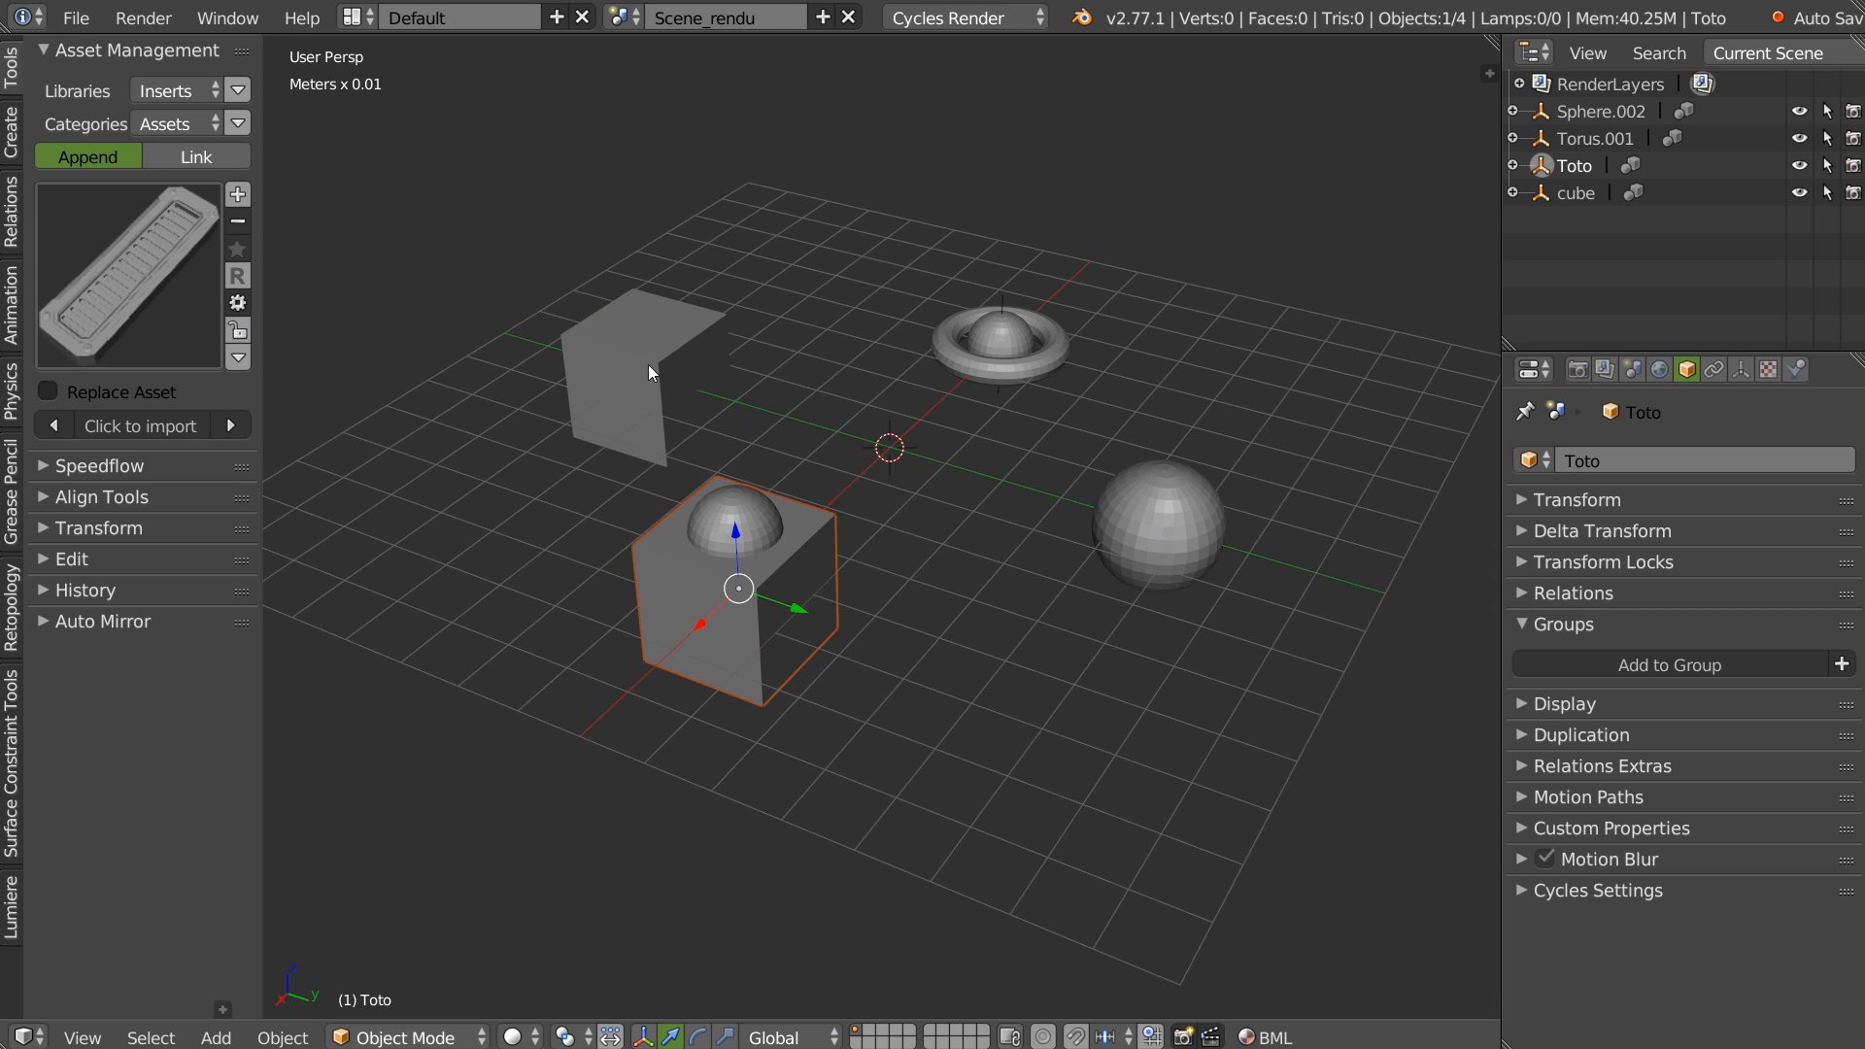
{"action": "middle_click_drag", "start_coordinate": [638, 492], "coordinate": [812, 411]}
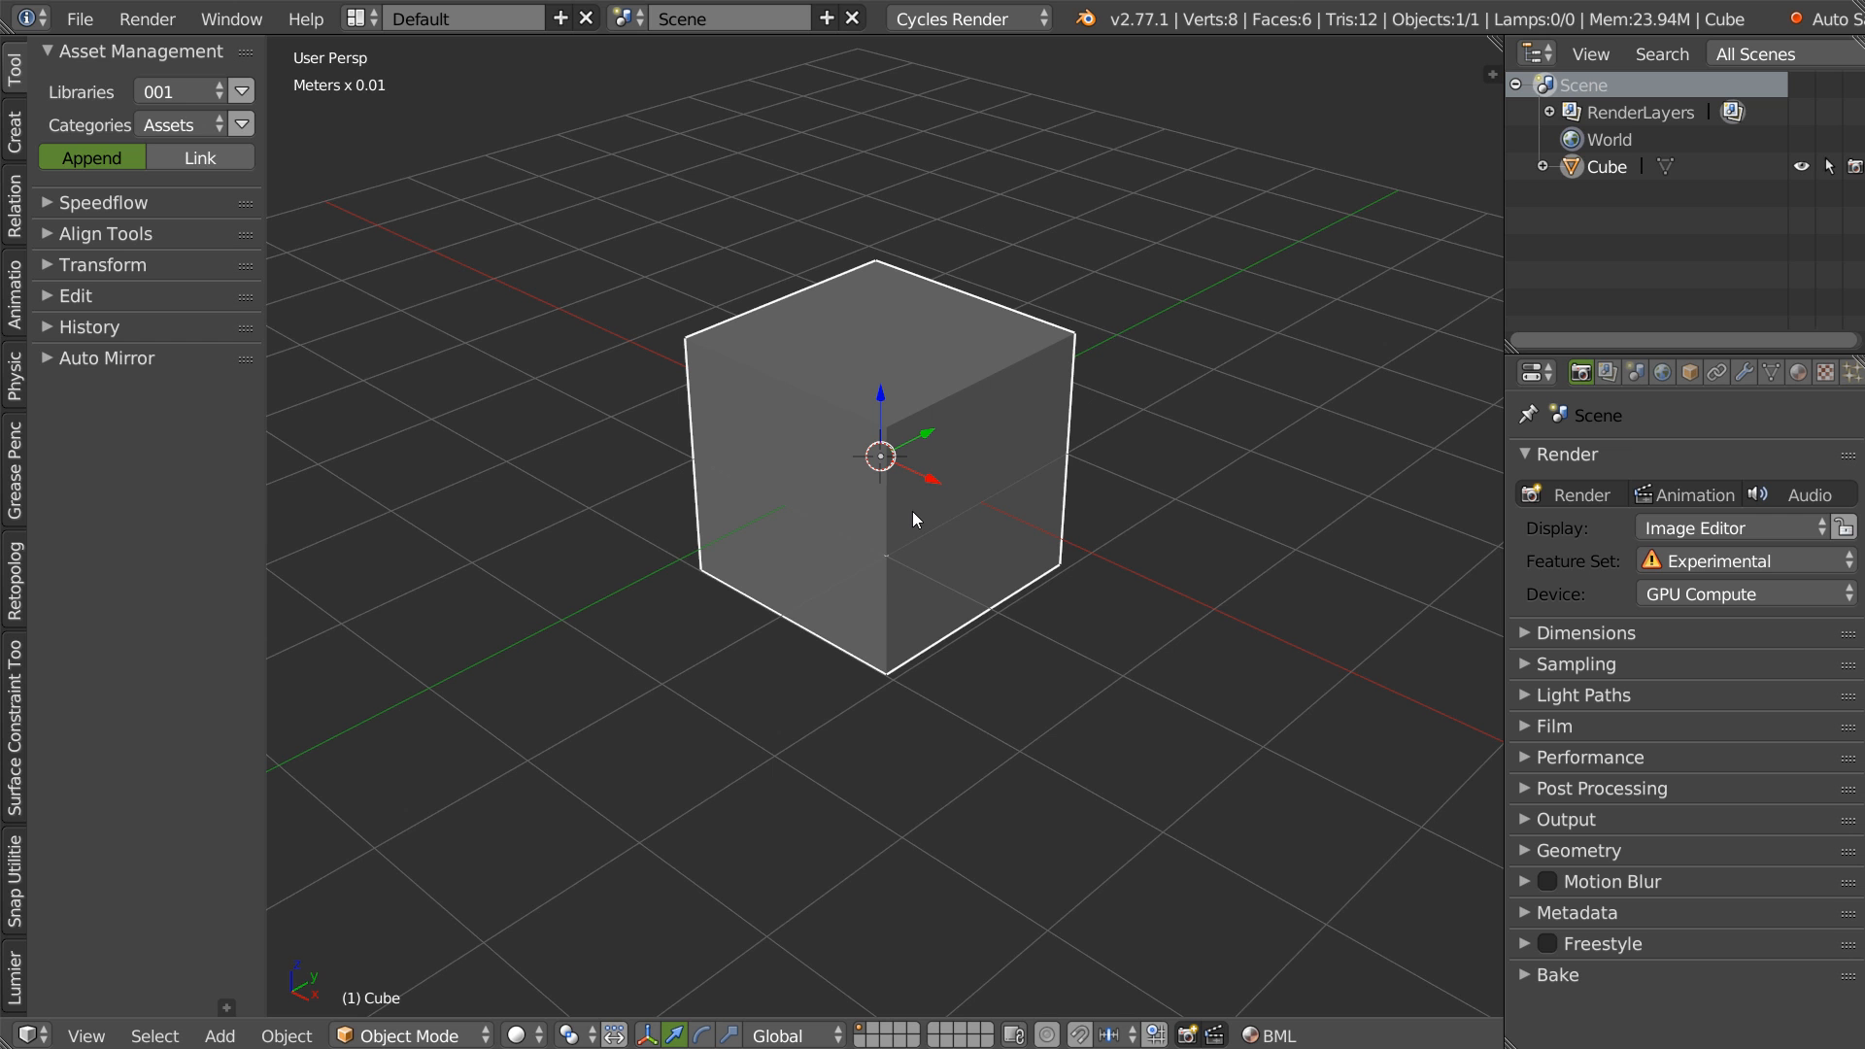
Append the Caisse_001 crate asset from the Inserts library to the default cube's scene.
{"action": "left_click", "coordinate": [169, 89]}
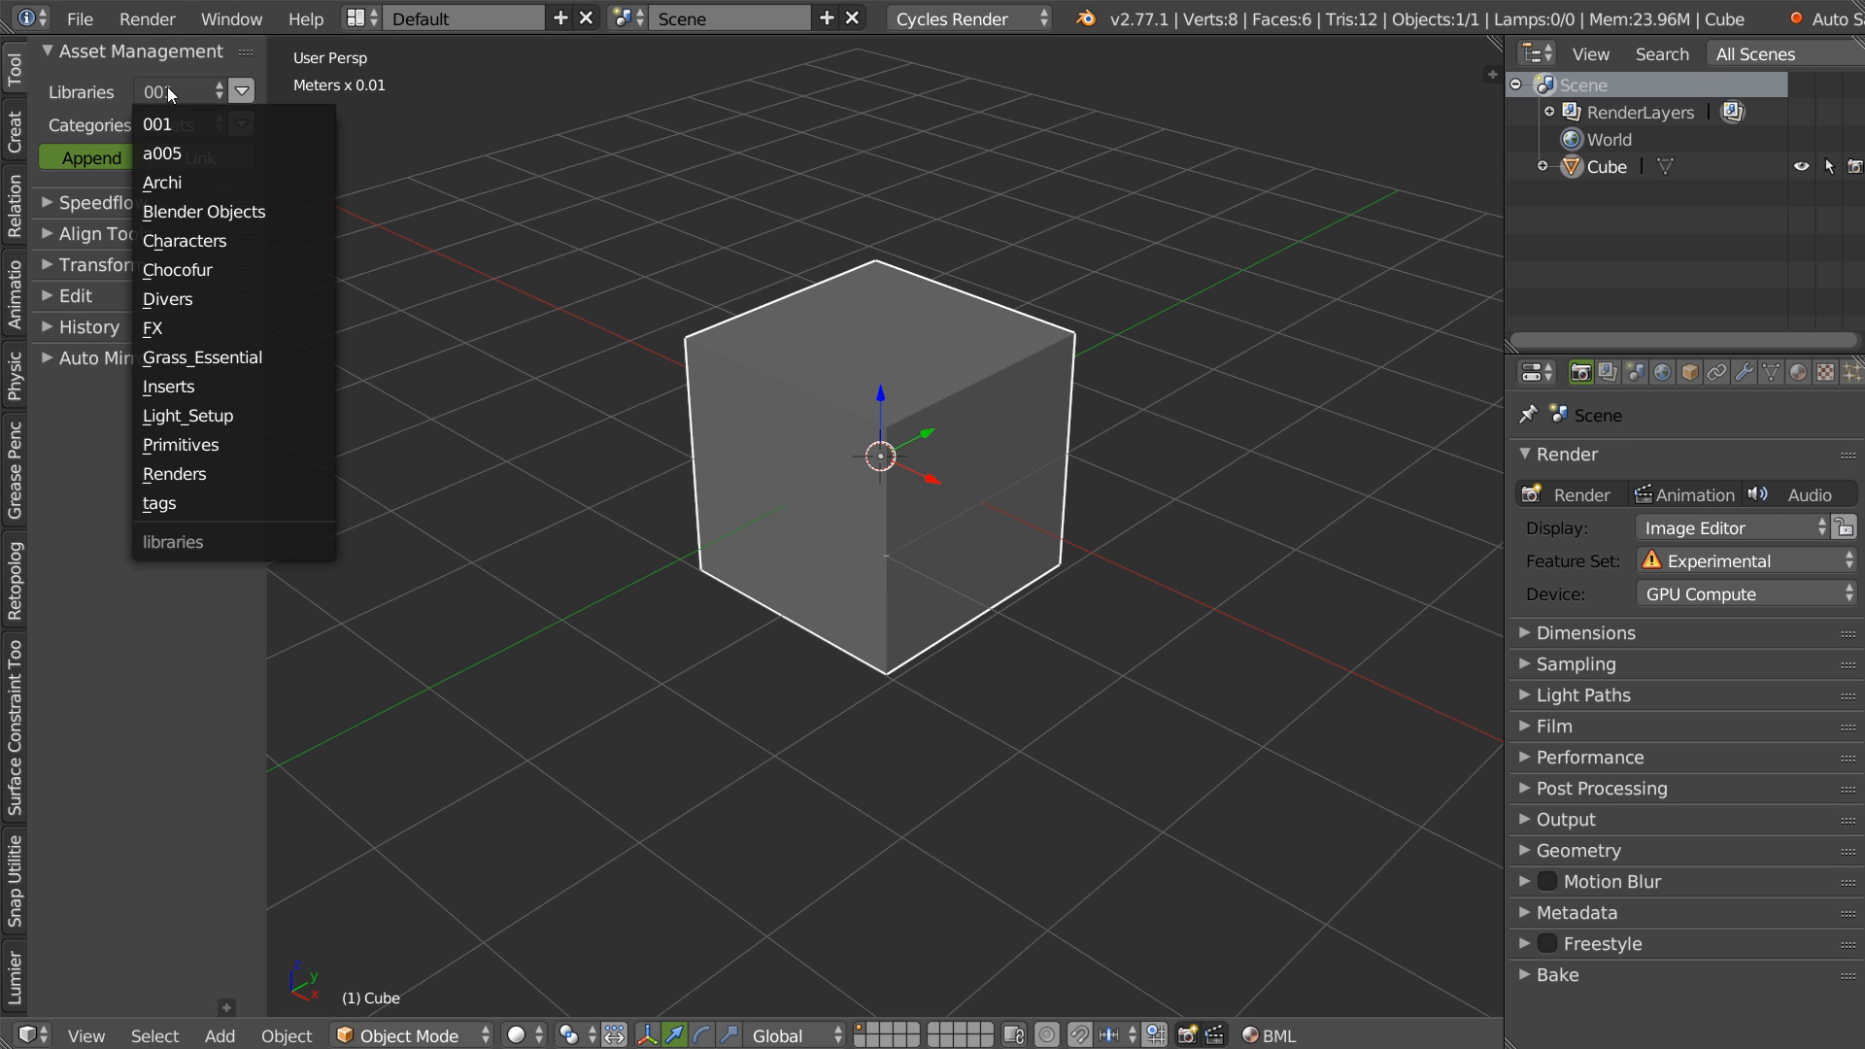
{"action": "left_click", "coordinate": [182, 386]}
{"action": "scroll", "coordinate": [826, 393], "scroll_direction": "down", "scroll_amount": 5}
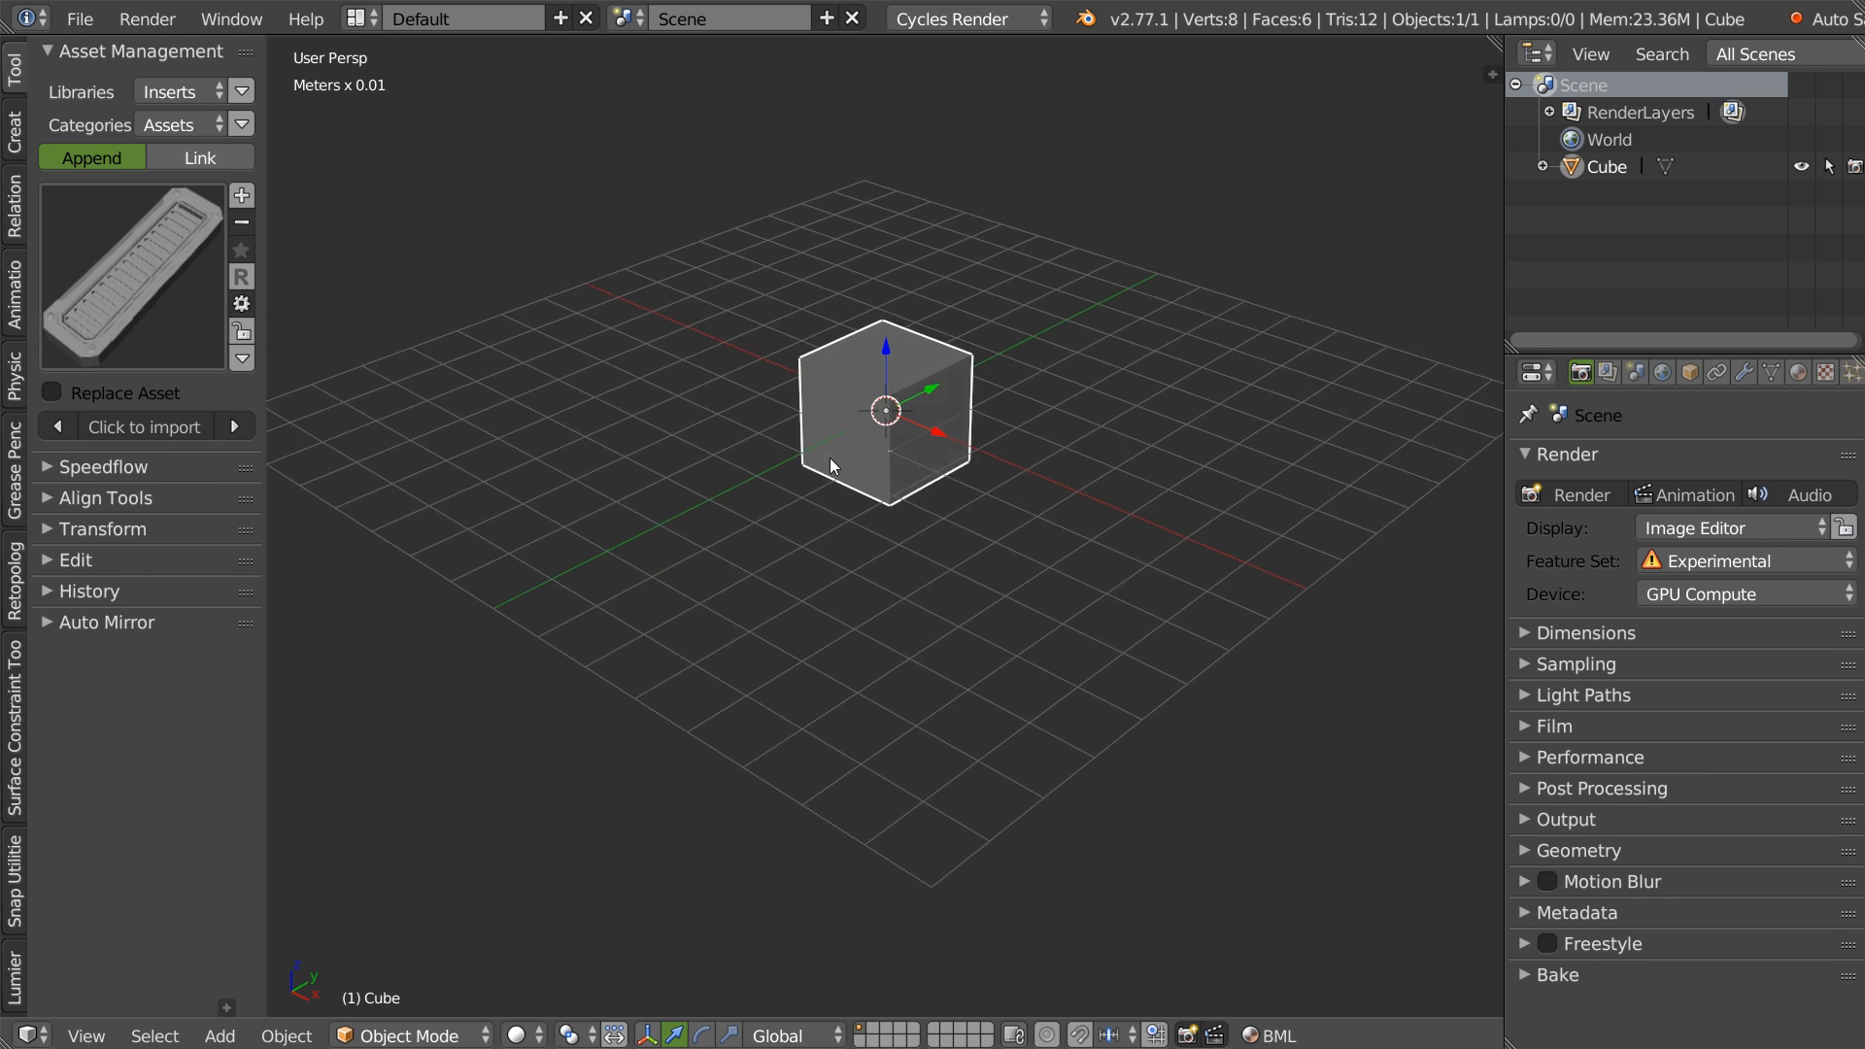
{"action": "left_click", "coordinate": [172, 282]}
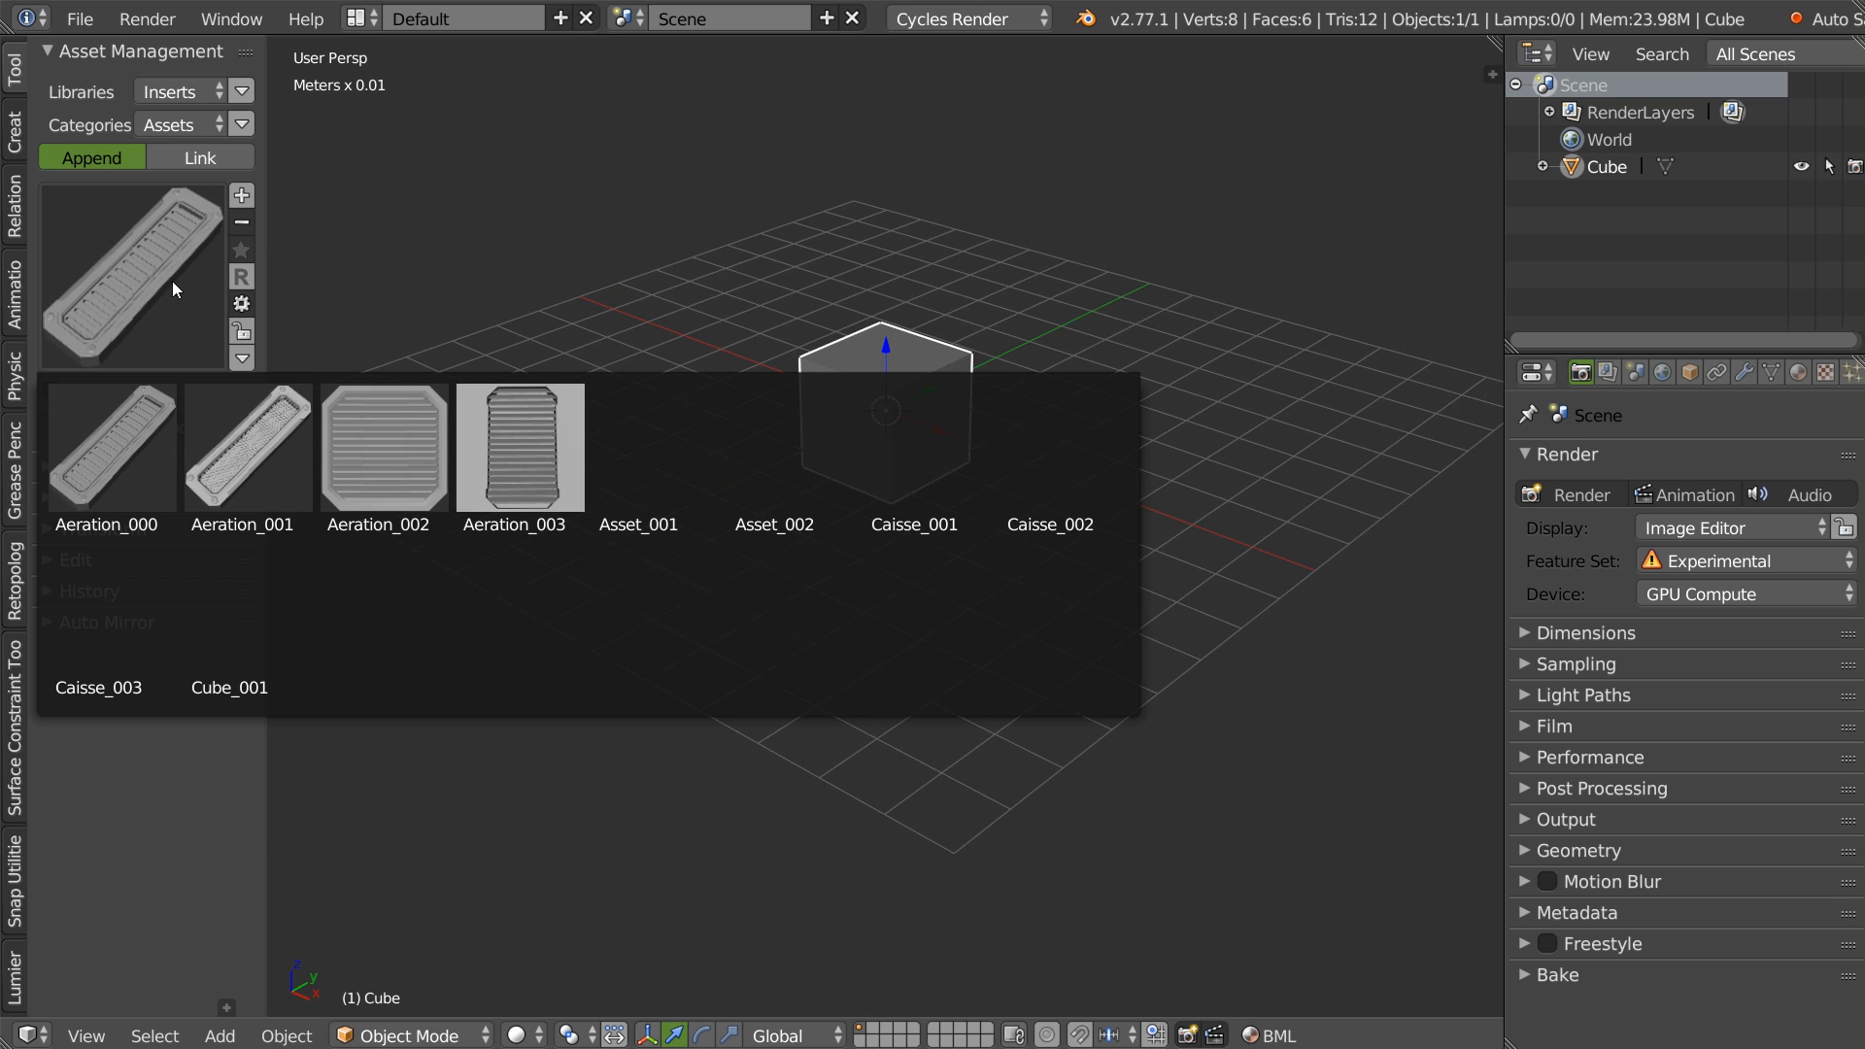
{"action": "left_click", "coordinate": [948, 431]}
In Edit Mode, raise the cube's mesh and scale it up by about 1.2 to enclose the crate.
{"action": "middle_click_drag", "start_coordinate": [955, 408], "coordinate": [844, 464]}
{"action": "scroll", "coordinate": [855, 457], "scroll_direction": "up", "scroll_amount": 3}
{"action": "right_click", "coordinate": [957, 443]}
{"action": "key", "text": "Tab"}
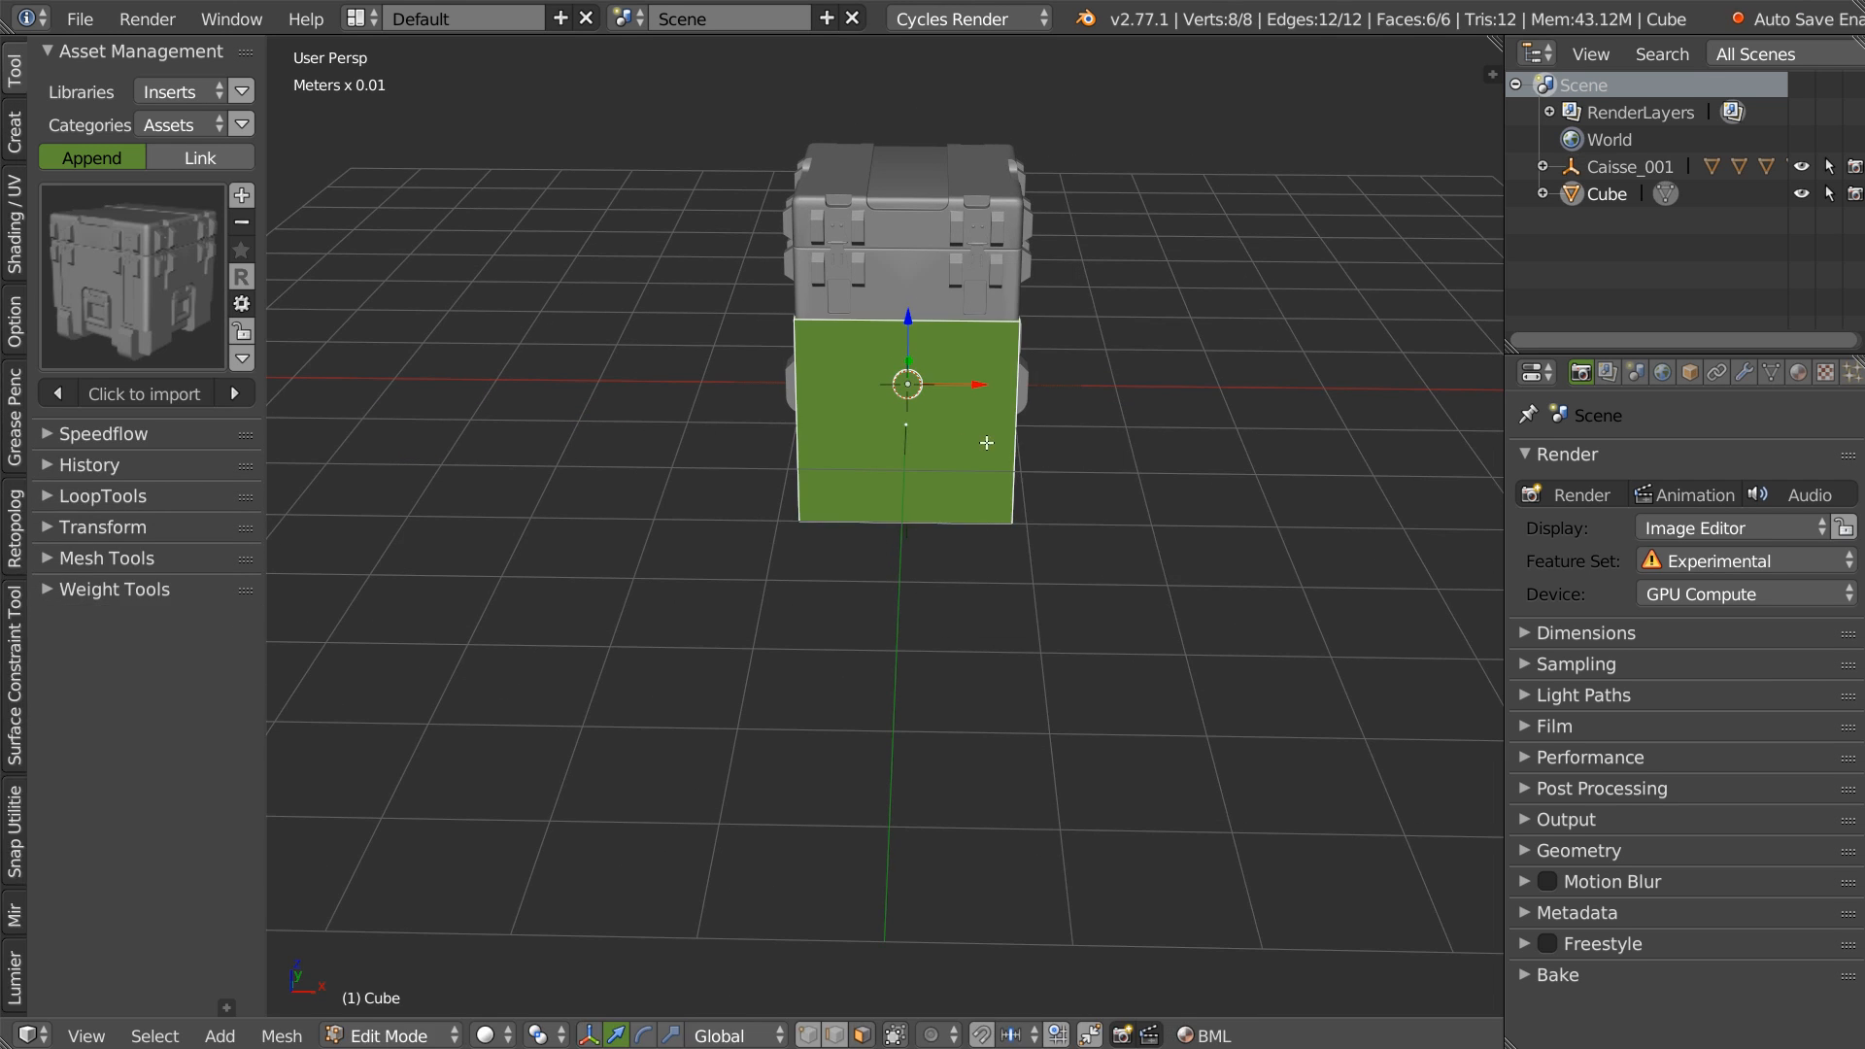
{"action": "key", "text": "KP_1"}
{"action": "scroll", "coordinate": [899, 441], "scroll_direction": "up", "scroll_amount": 1}
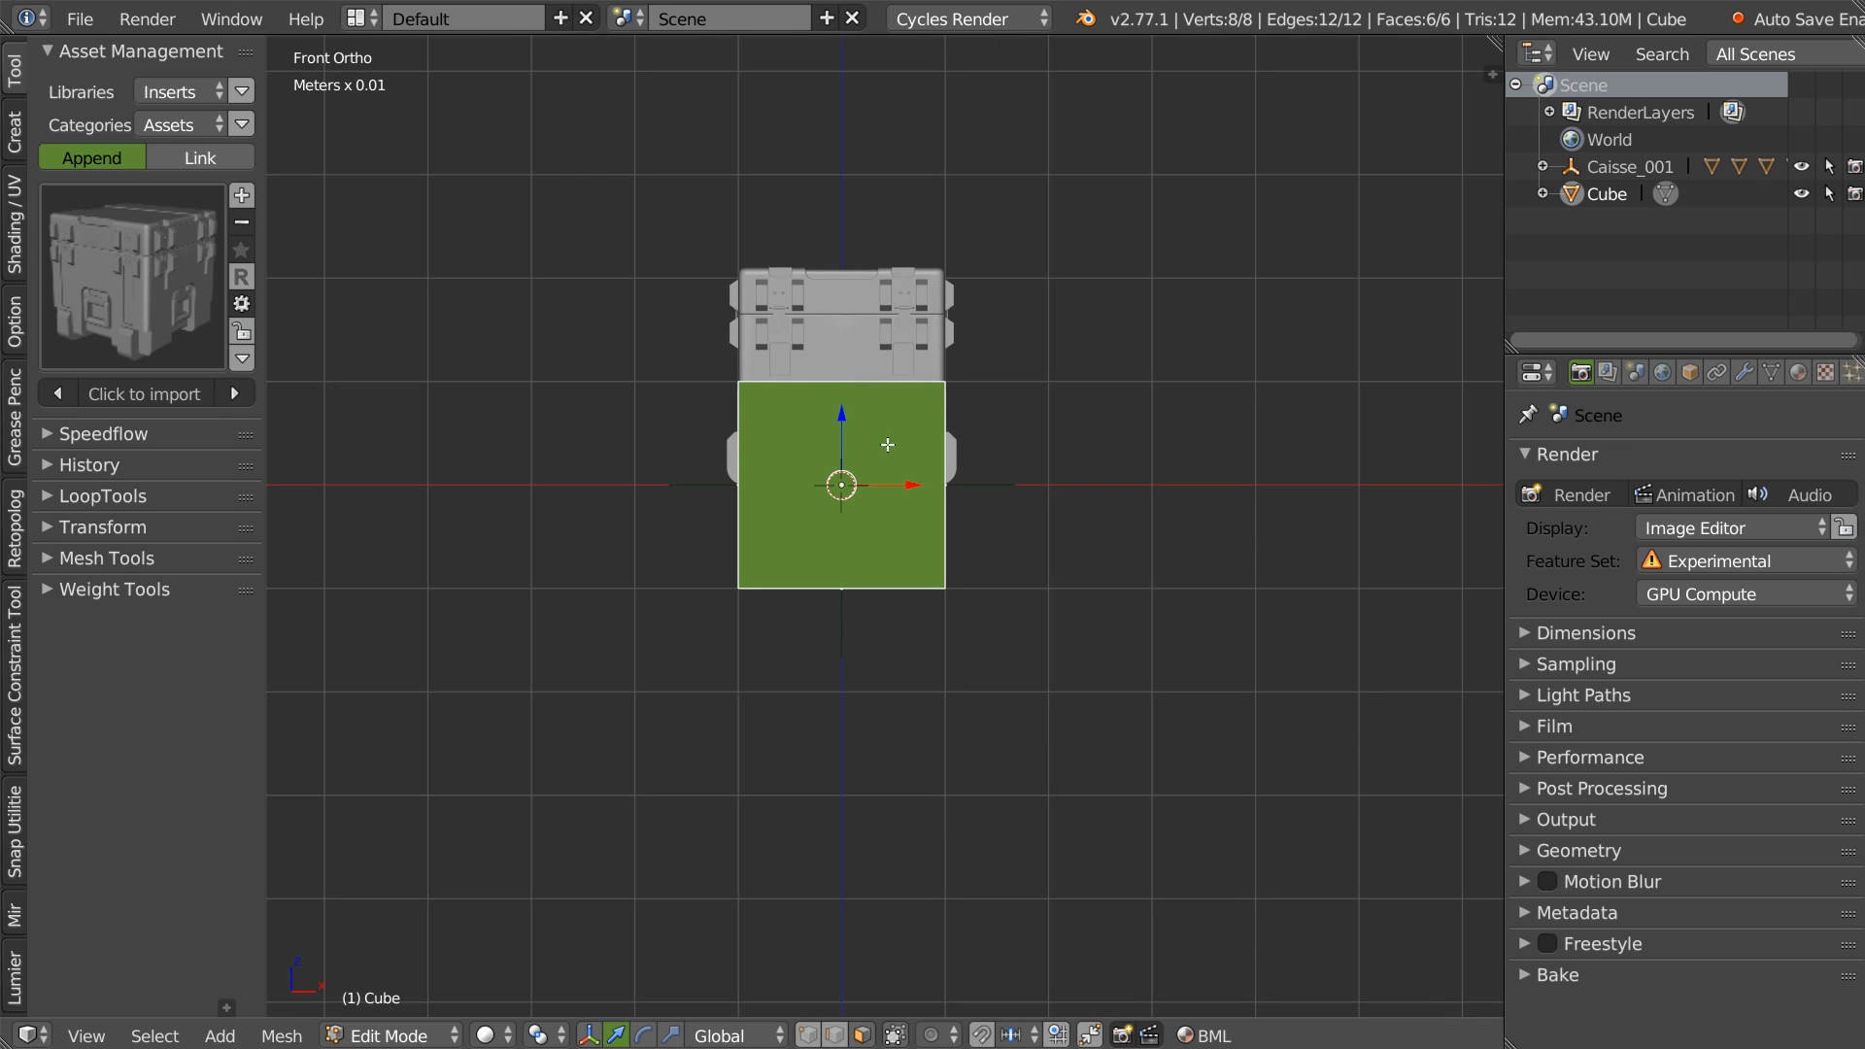
{"action": "left_click_drag", "start_coordinate": [842, 419], "coordinate": [945, 379]}
{"action": "key", "text": "s"}
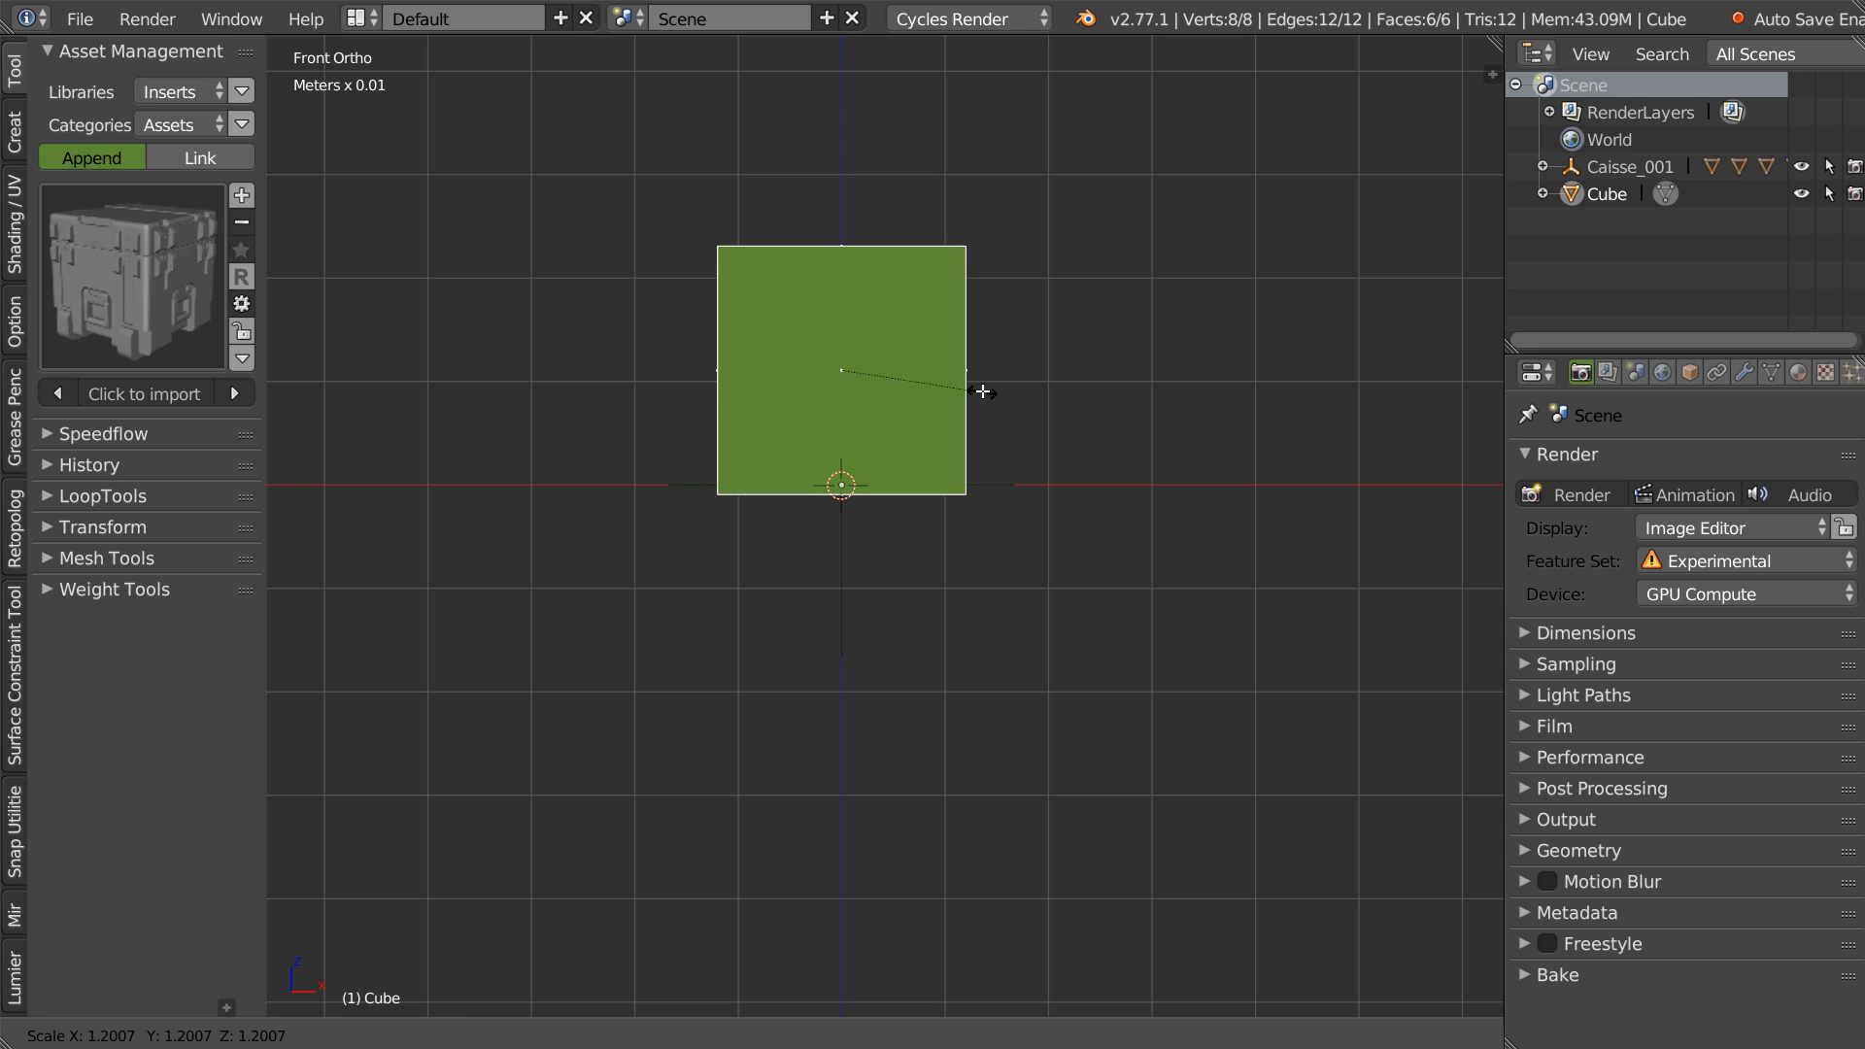
{"action": "left_click", "coordinate": [982, 391]}
Align the cube's bottom face to Z 0 and return to Object Mode.
{"action": "middle_click_drag", "start_coordinate": [949, 412], "coordinate": [762, 483]}
{"action": "key", "text": "Tab"}
{"action": "right_click", "coordinate": [911, 494]}
{"action": "key", "text": "alt+x"}
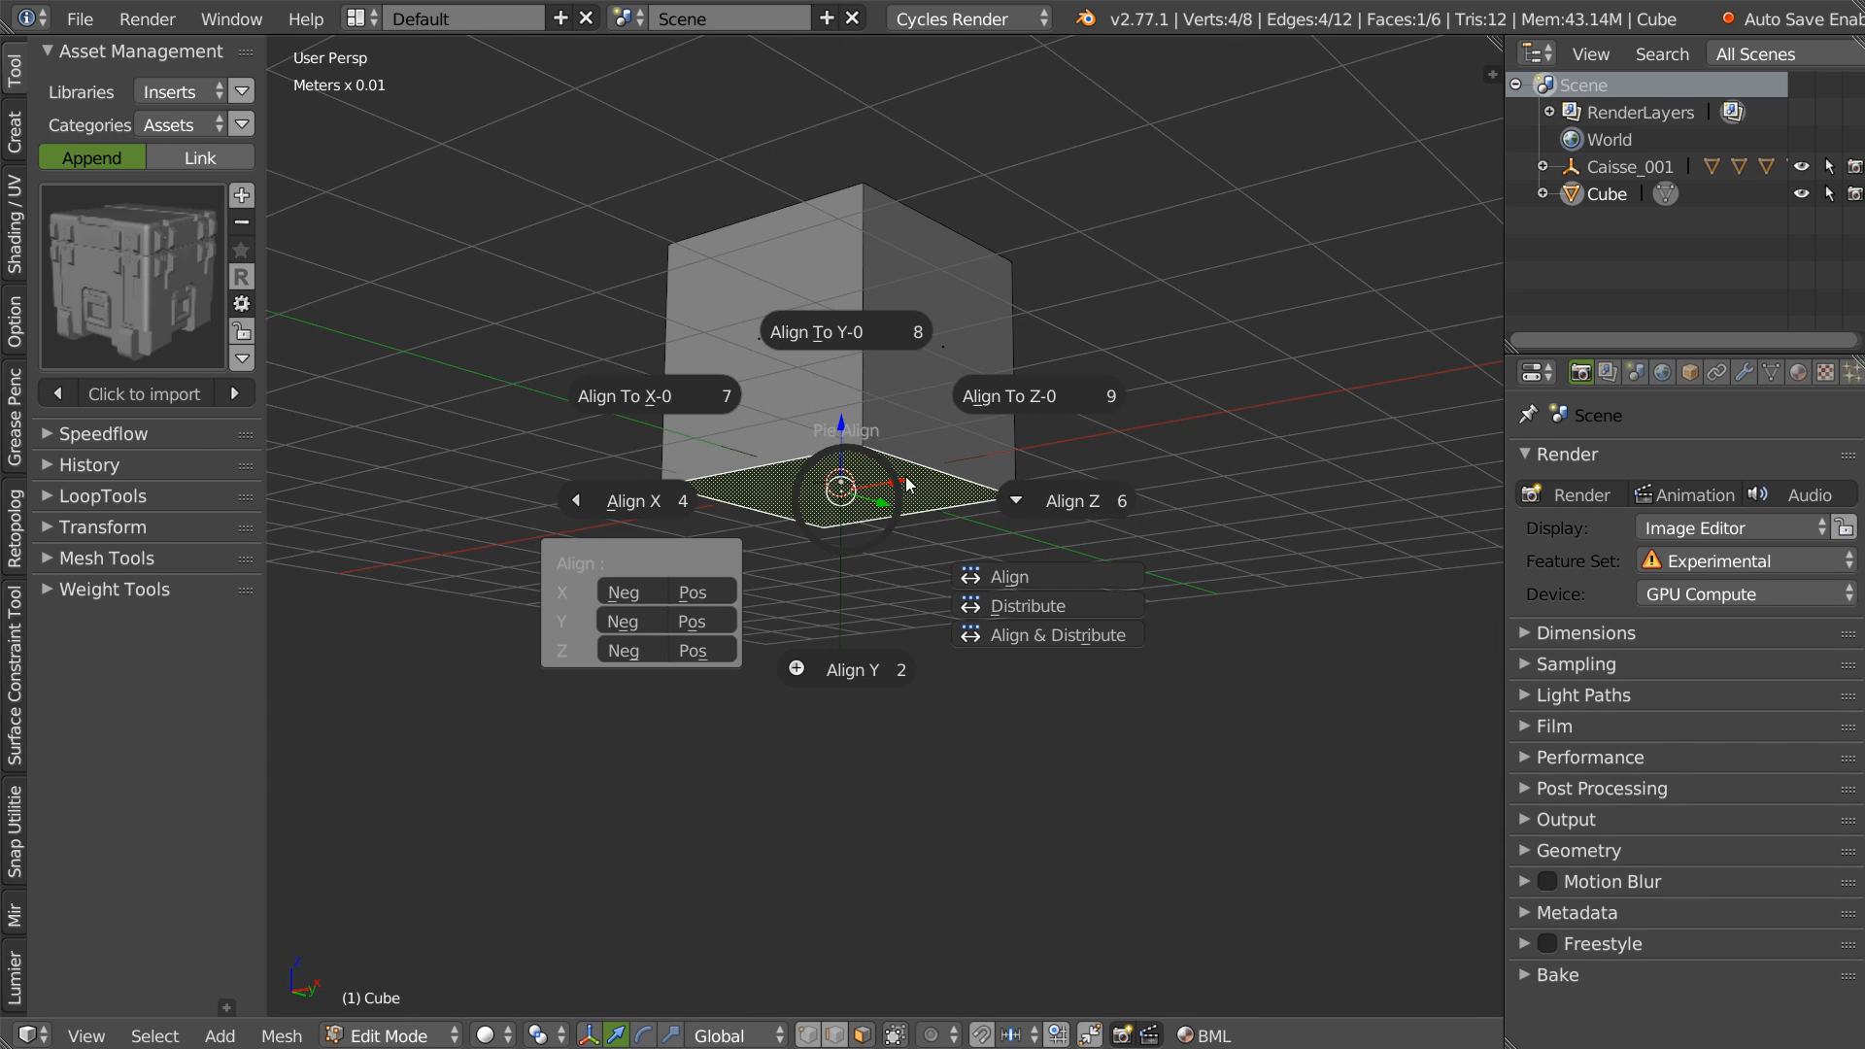
{"action": "left_click", "coordinate": [1037, 396]}
{"action": "middle_click_drag", "start_coordinate": [1026, 392], "coordinate": [931, 489]}
{"action": "key", "text": "Tab"}
{"action": "middle_click_drag", "start_coordinate": [890, 365], "coordinate": [933, 345]}
Check the crate's group membership and add the enclosing cube to the Caisse_001 group.
{"action": "left_click", "coordinate": [1611, 171]}
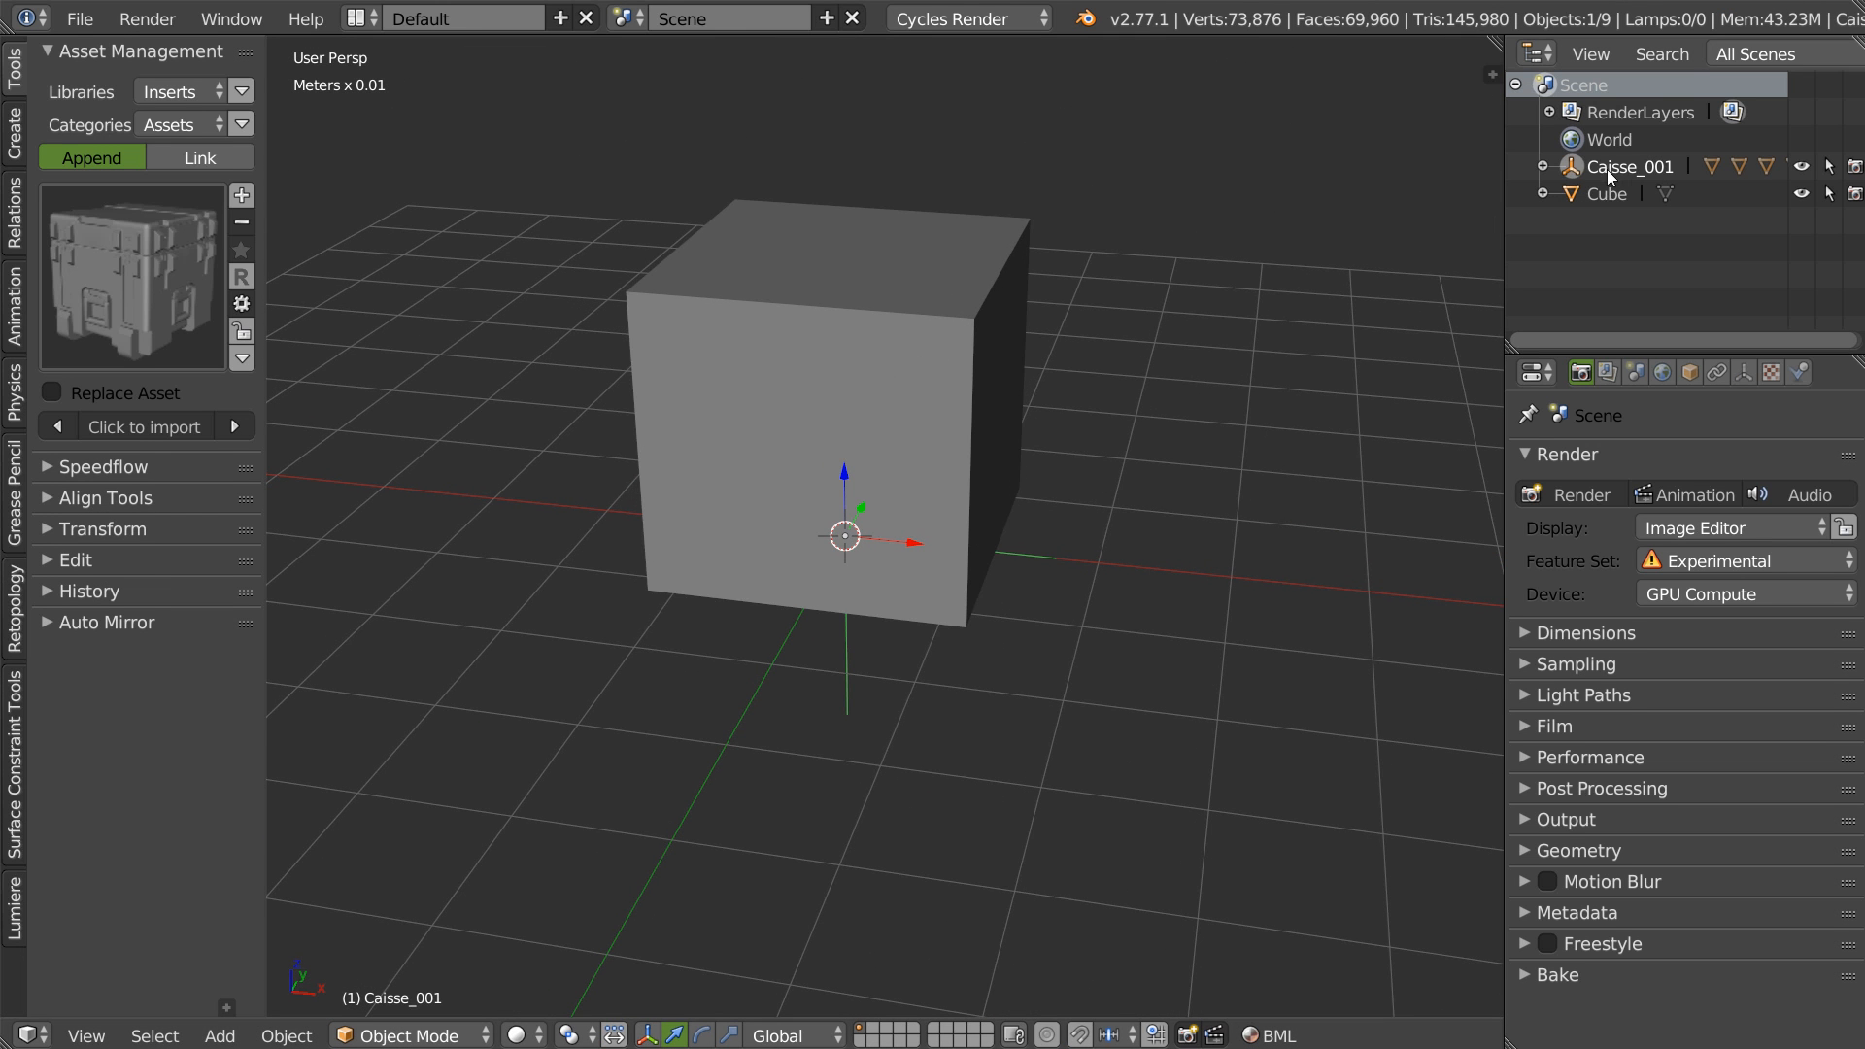
{"action": "left_click", "coordinate": [1525, 820]}
{"action": "left_click", "coordinate": [1526, 816]}
{"action": "left_click", "coordinate": [1690, 374]}
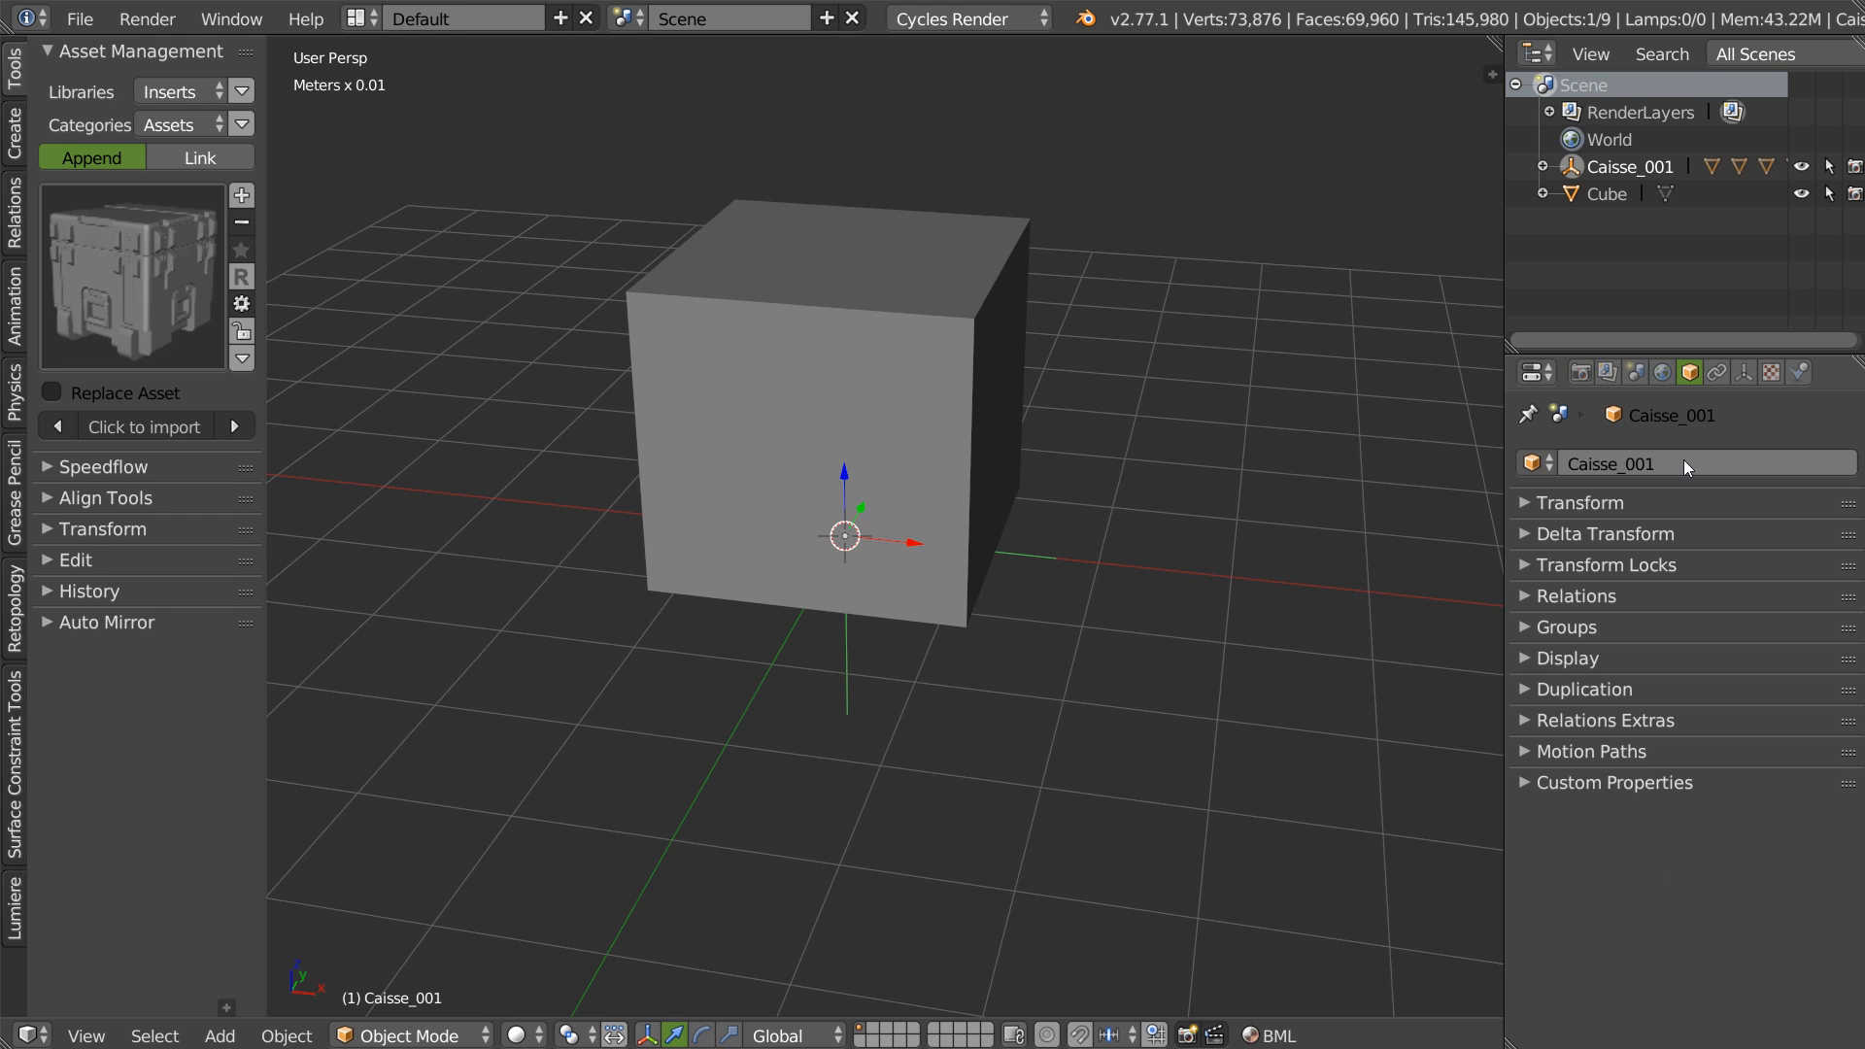
{"action": "left_click", "coordinate": [1523, 628]}
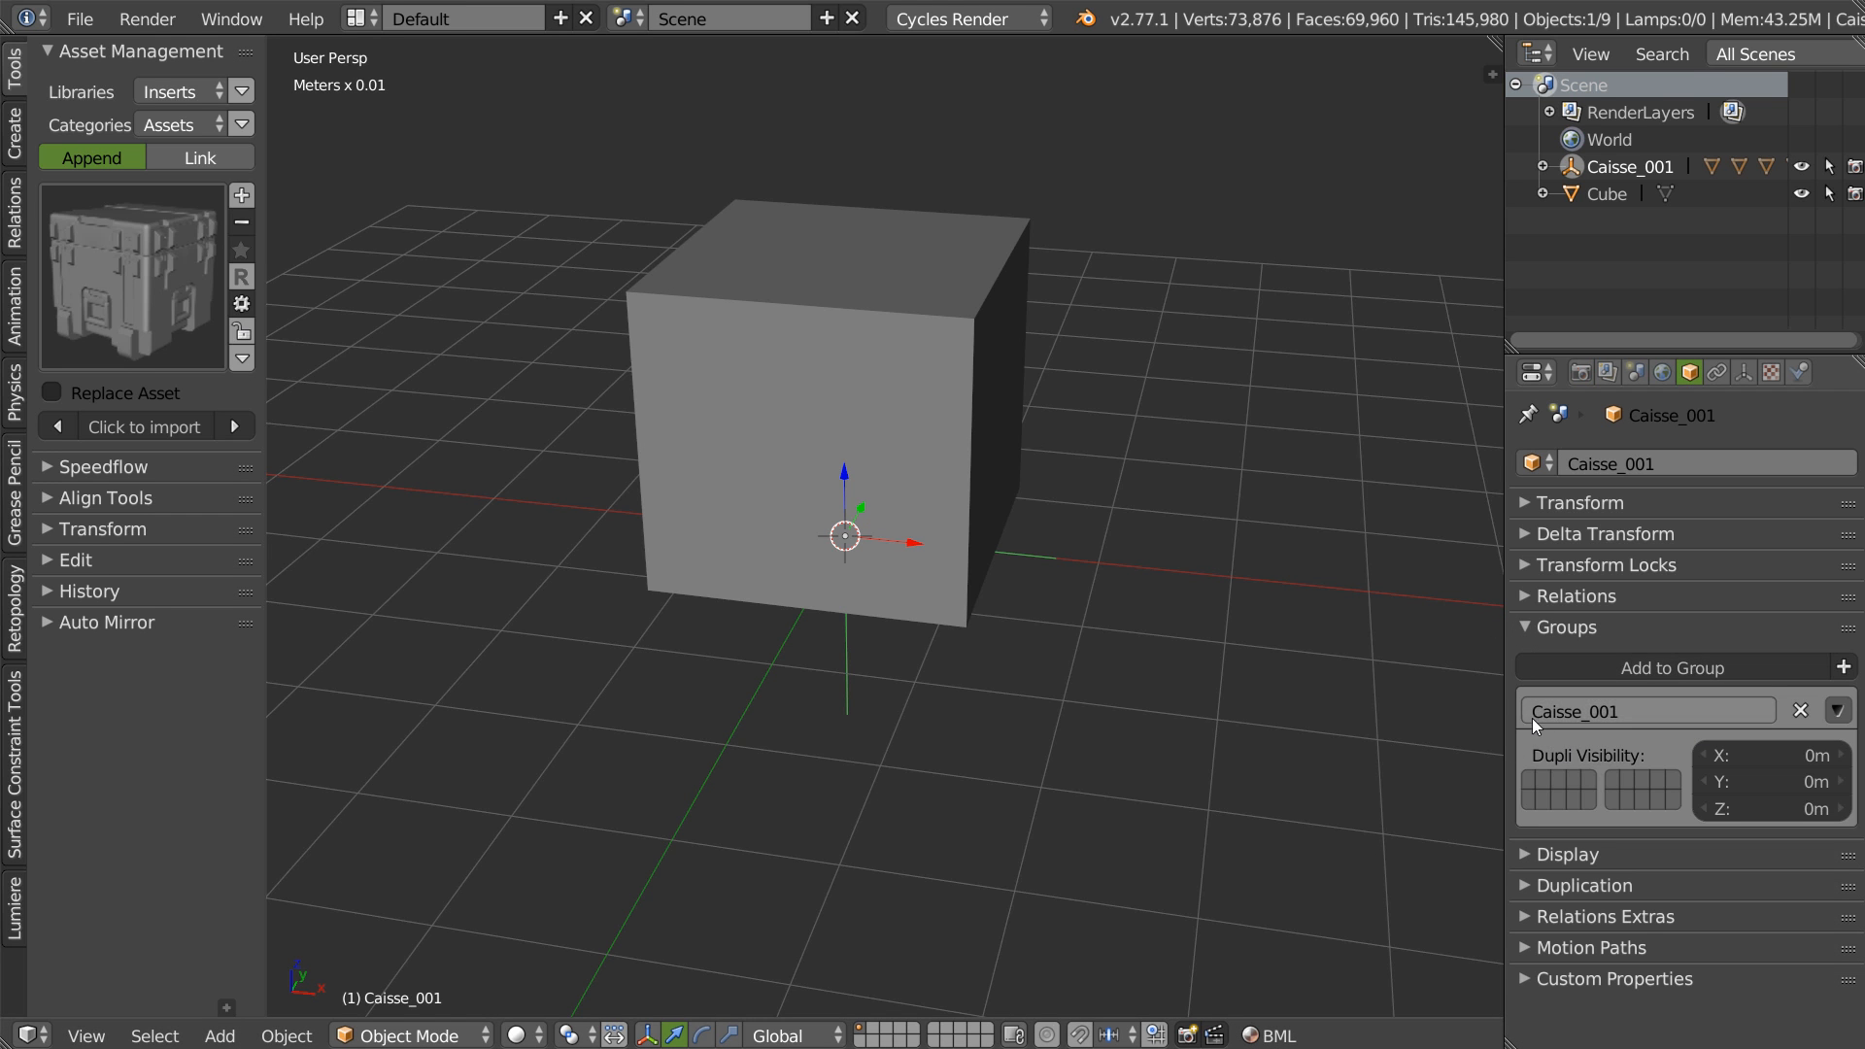
{"action": "middle_click_drag", "start_coordinate": [999, 591], "coordinate": [1030, 594]}
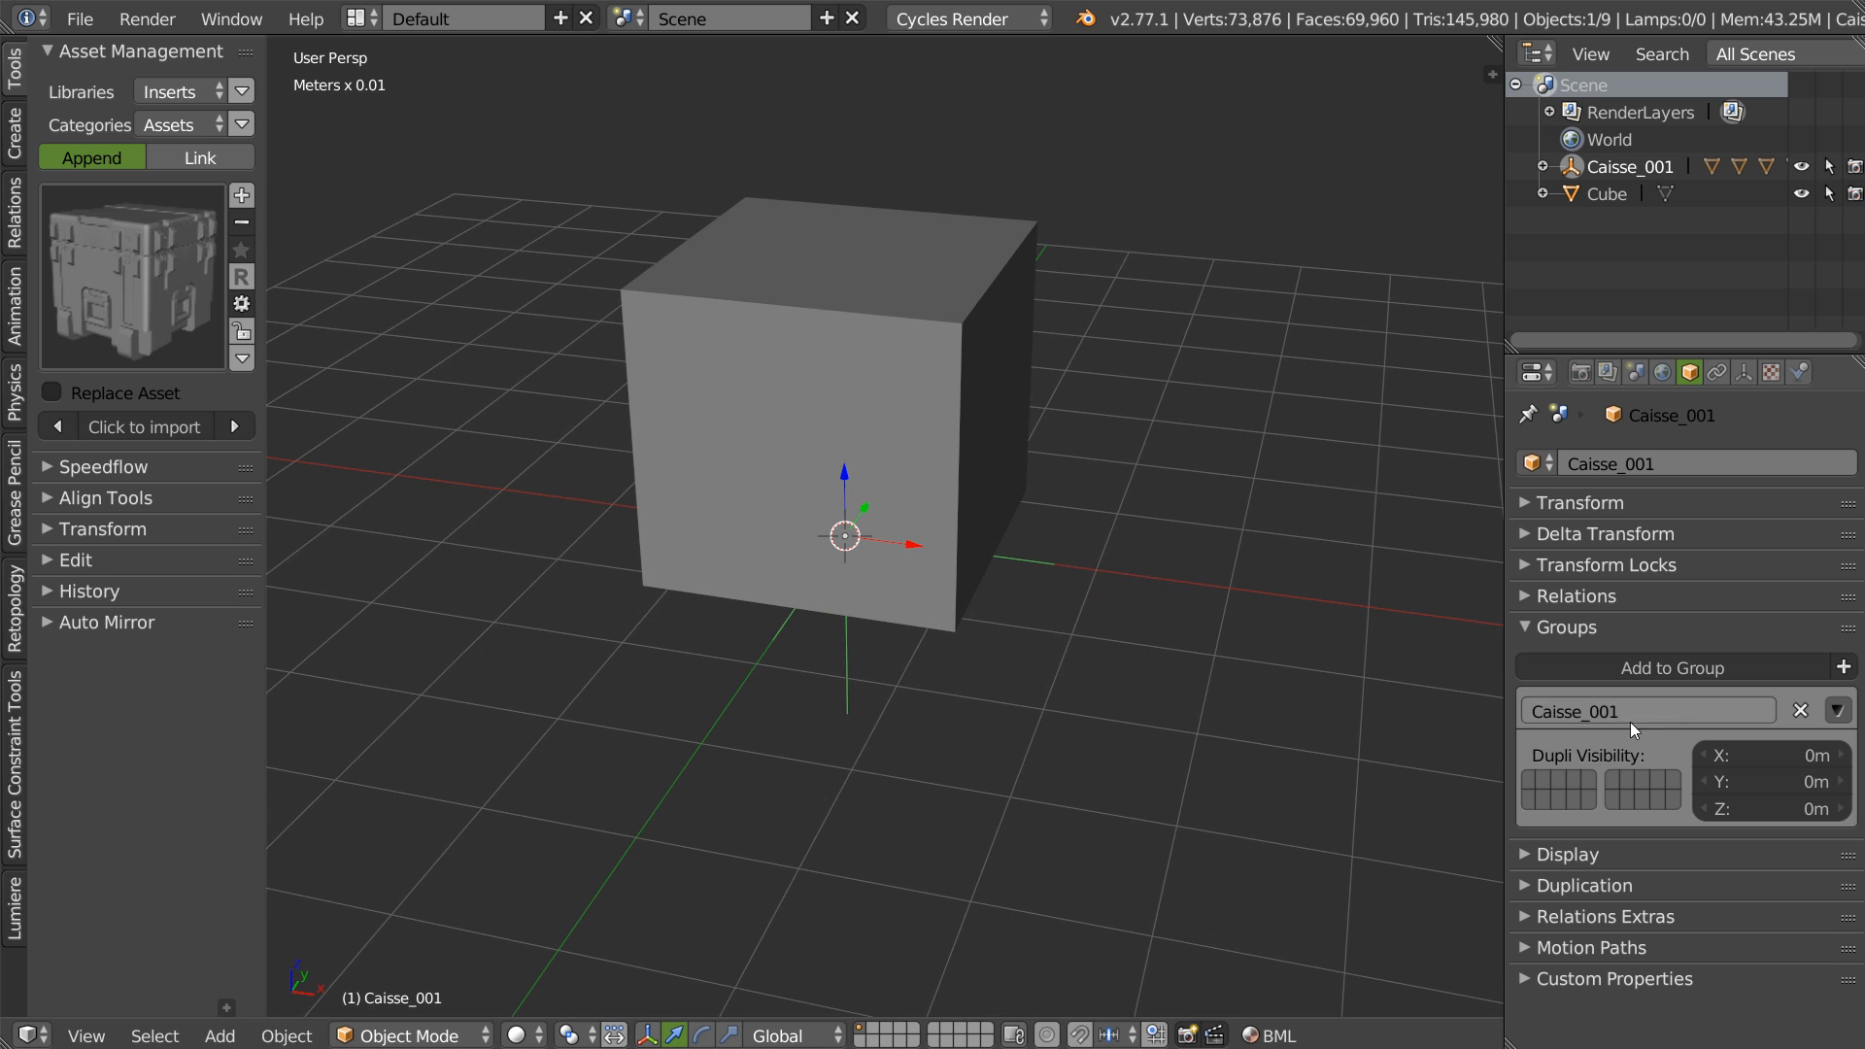
{"action": "right_click", "coordinate": [1031, 230]}
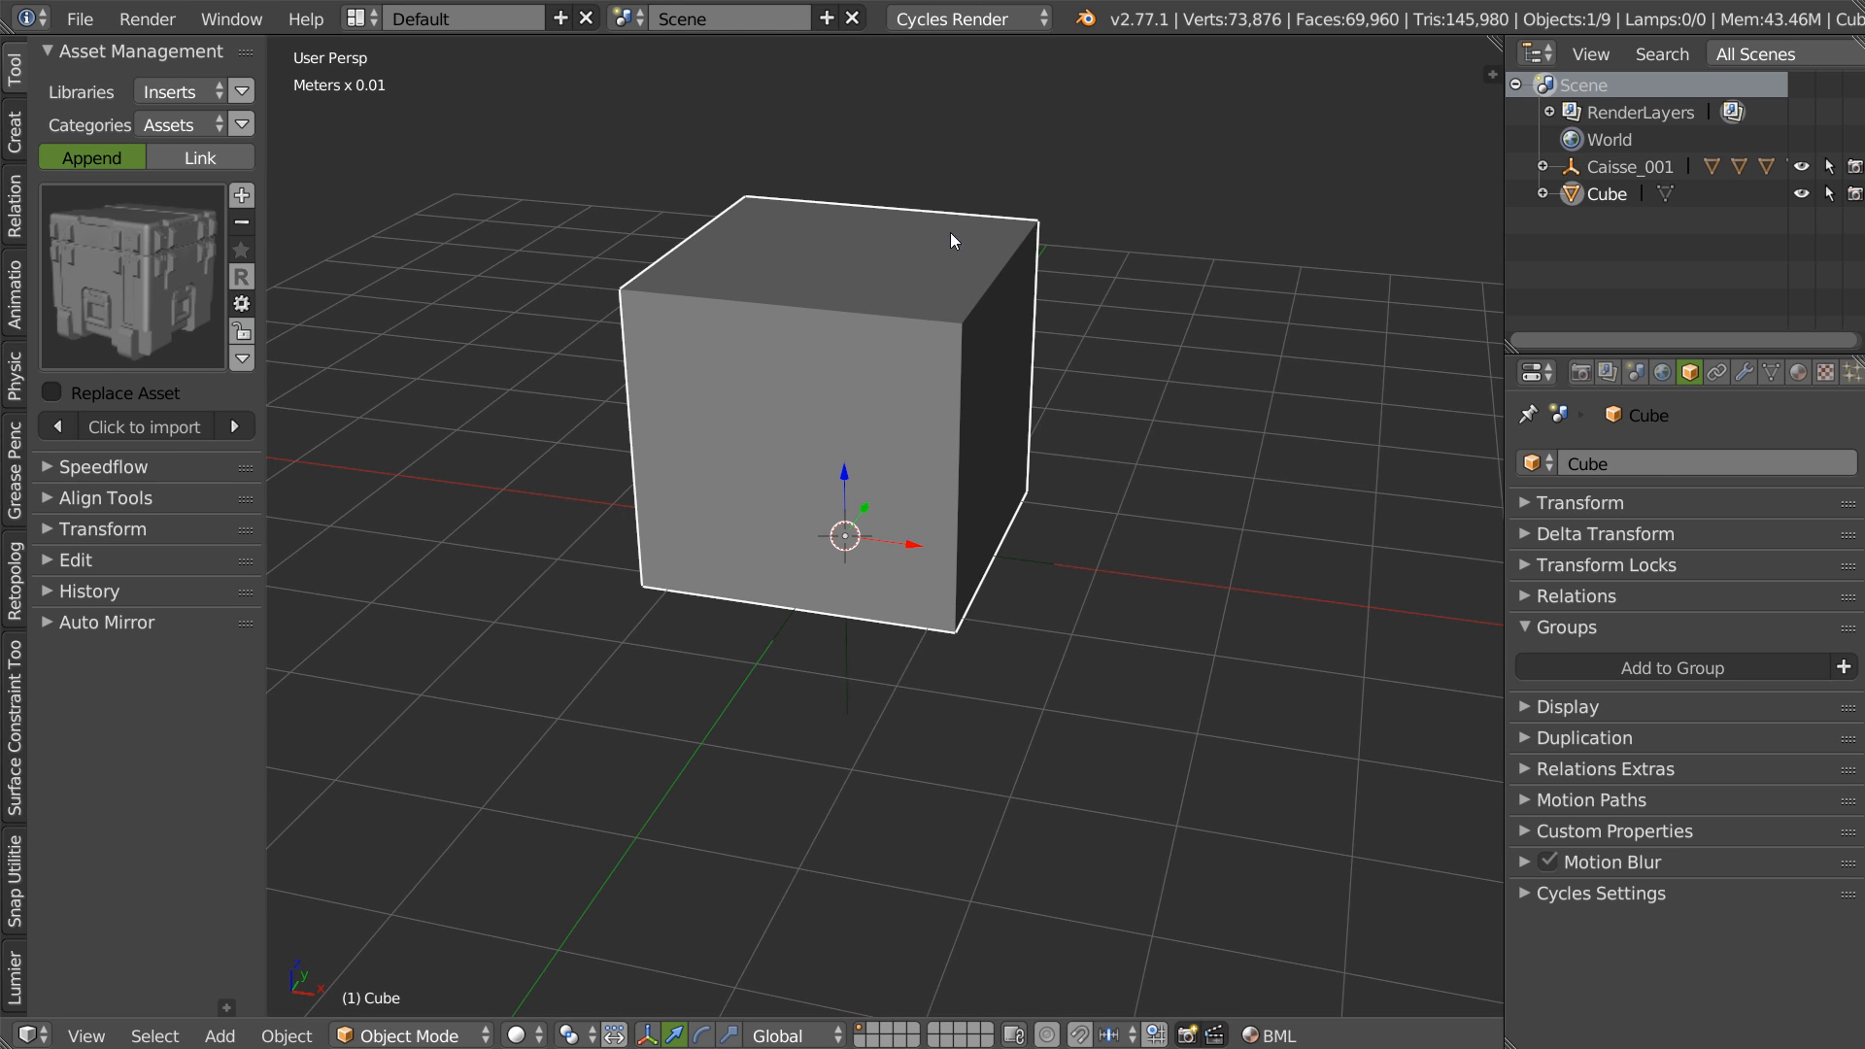
{"action": "left_click", "coordinate": [1651, 668]}
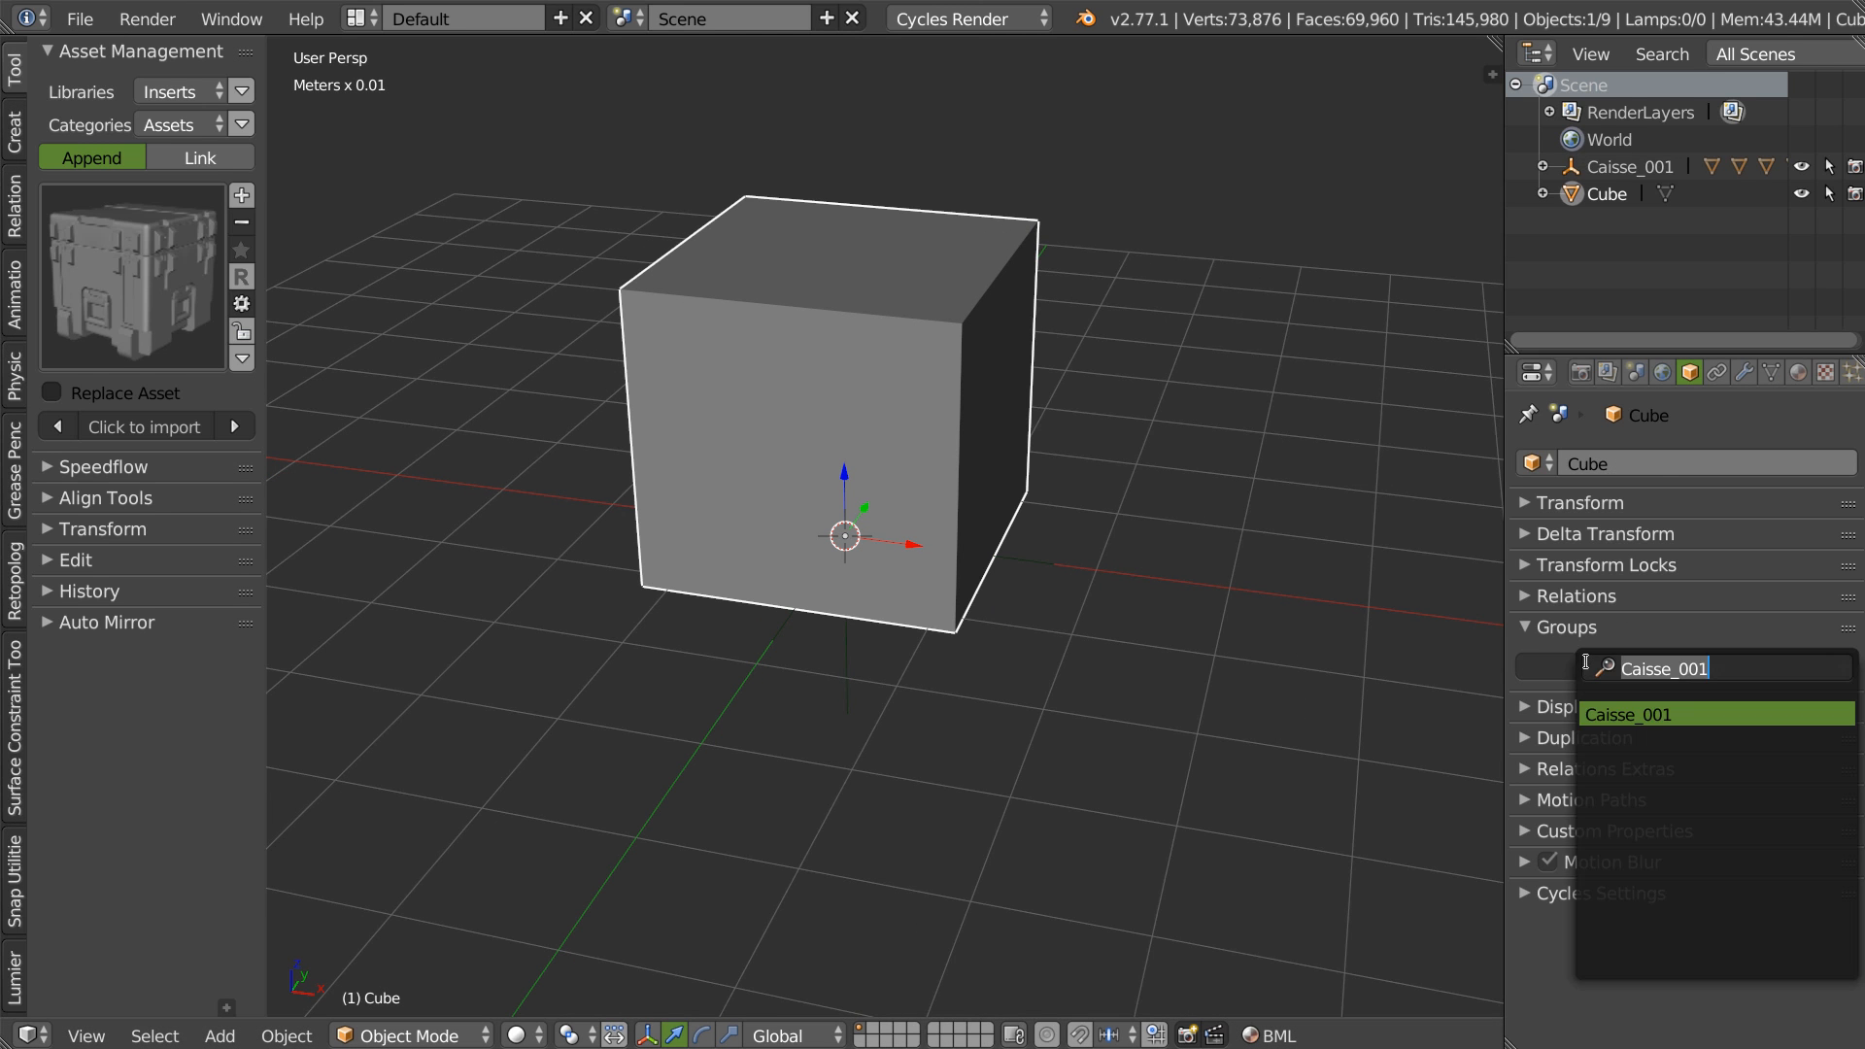
{"action": "left_click", "coordinate": [1633, 709]}
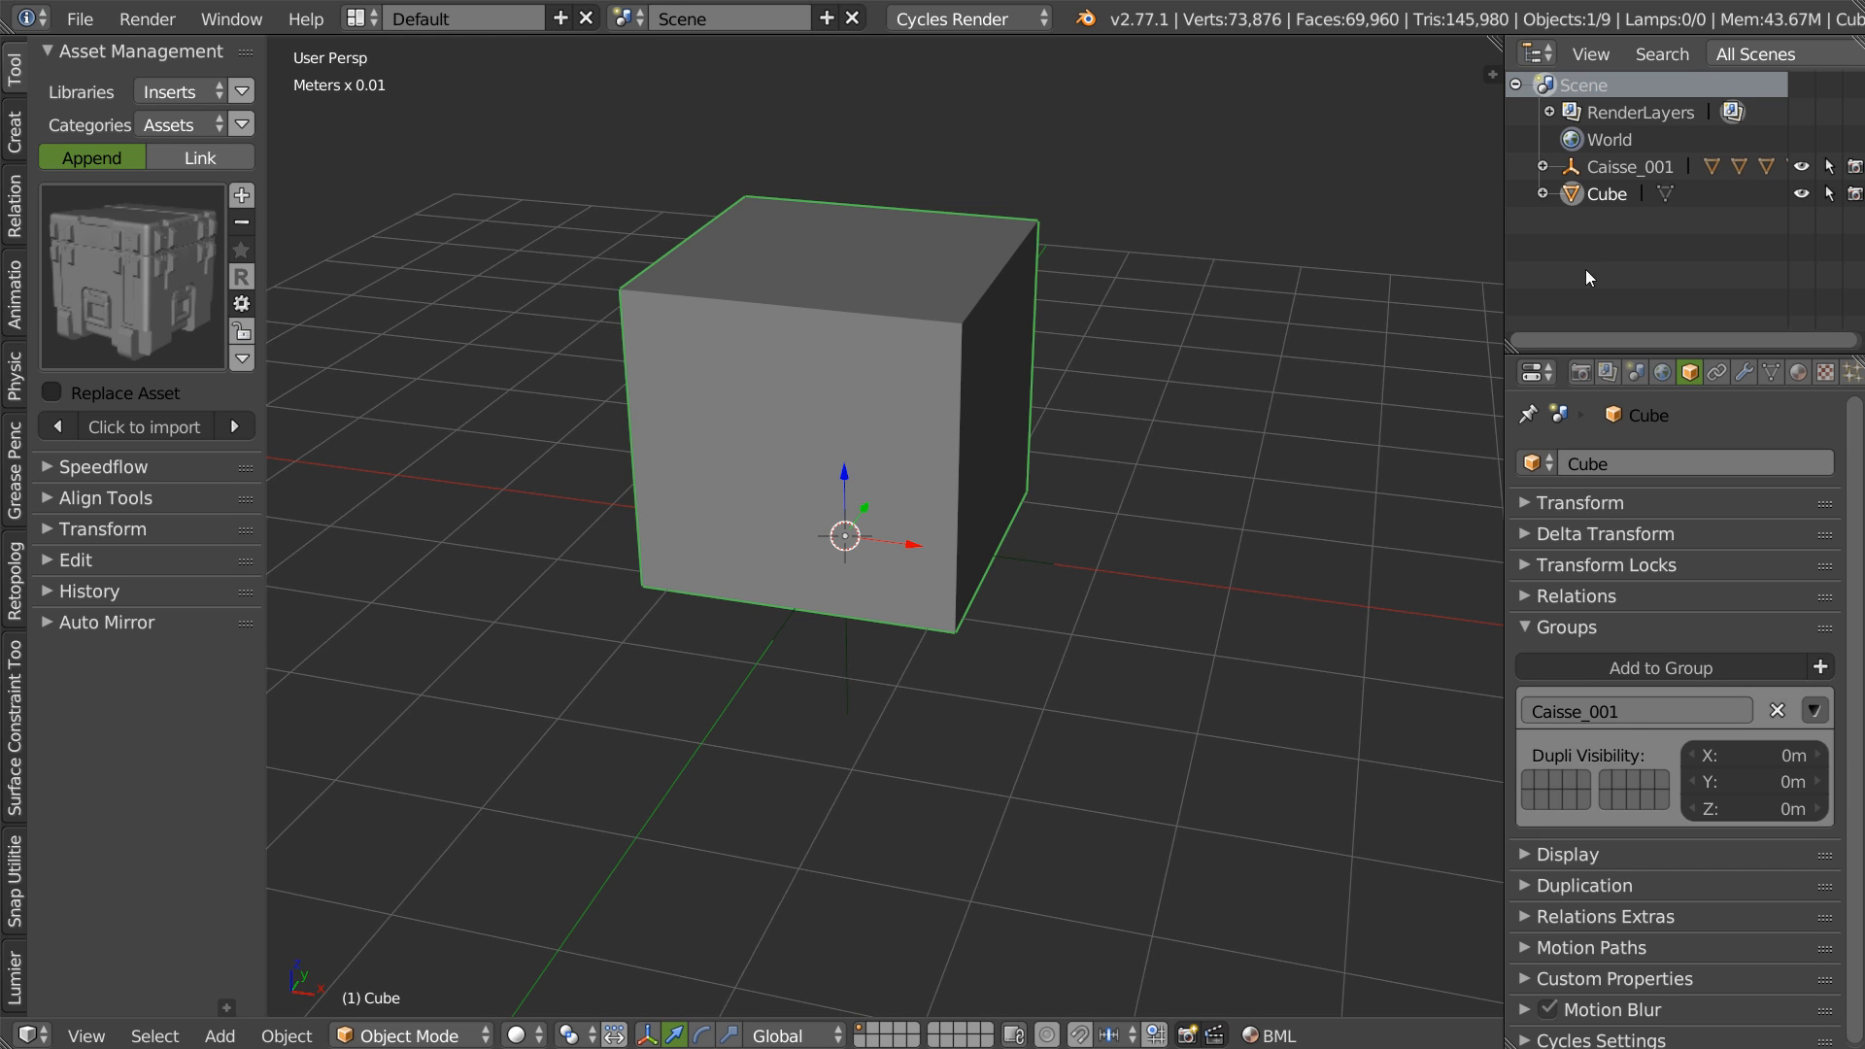
Exclude the enclosing cube from rendering and hide the Caisse_001 crate in the viewport.
{"action": "left_click", "coordinate": [1855, 194]}
{"action": "left_click", "coordinate": [1803, 167]}
Set the enclosing cube to display as wireframe.
{"action": "middle_click_drag", "start_coordinate": [822, 366], "coordinate": [920, 396]}
{"action": "key", "text": "shift+space"}
{"action": "left_click", "coordinate": [738, 239]}
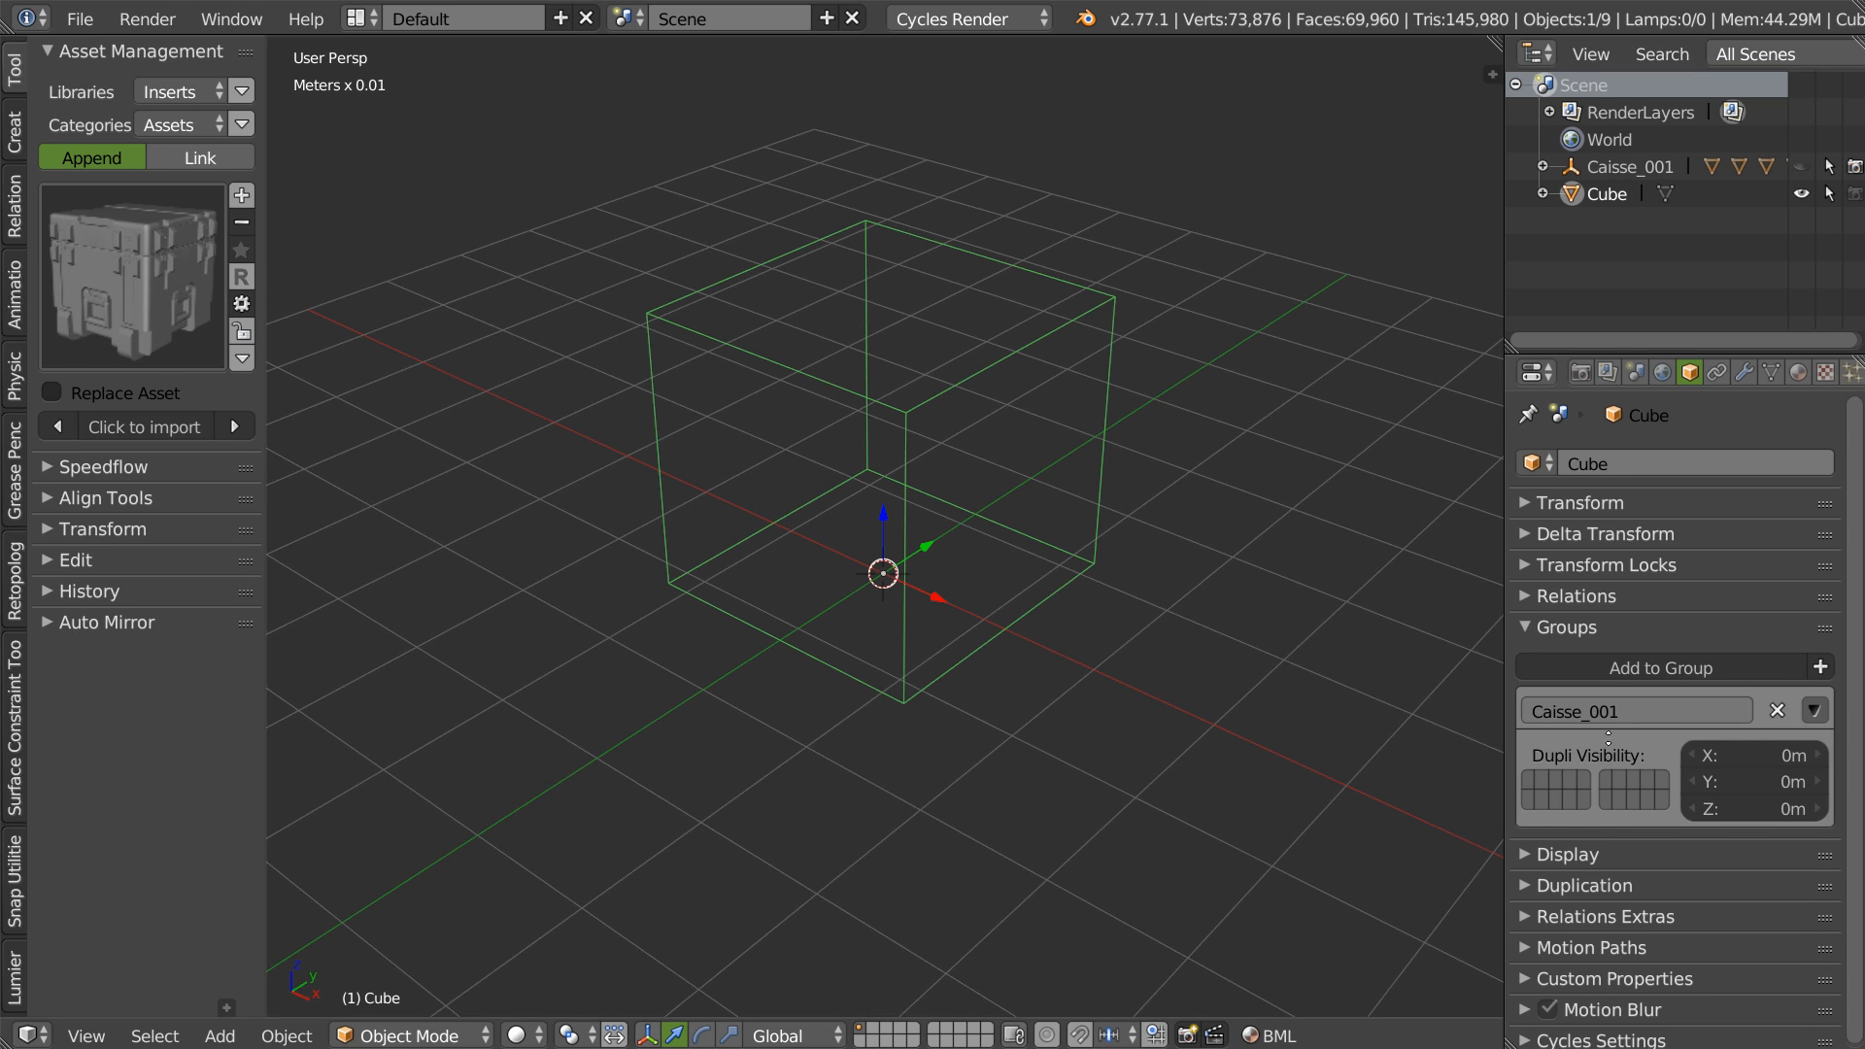
Turn off all of the cube's Cycles ray visibility options: Camera, Diffuse, Glossy, Transmission, Volume Scatter and Shadow.
{"action": "left_click", "coordinate": [1589, 1040]}
{"action": "scroll", "coordinate": [1635, 463], "scroll_direction": "down", "scroll_amount": 5}
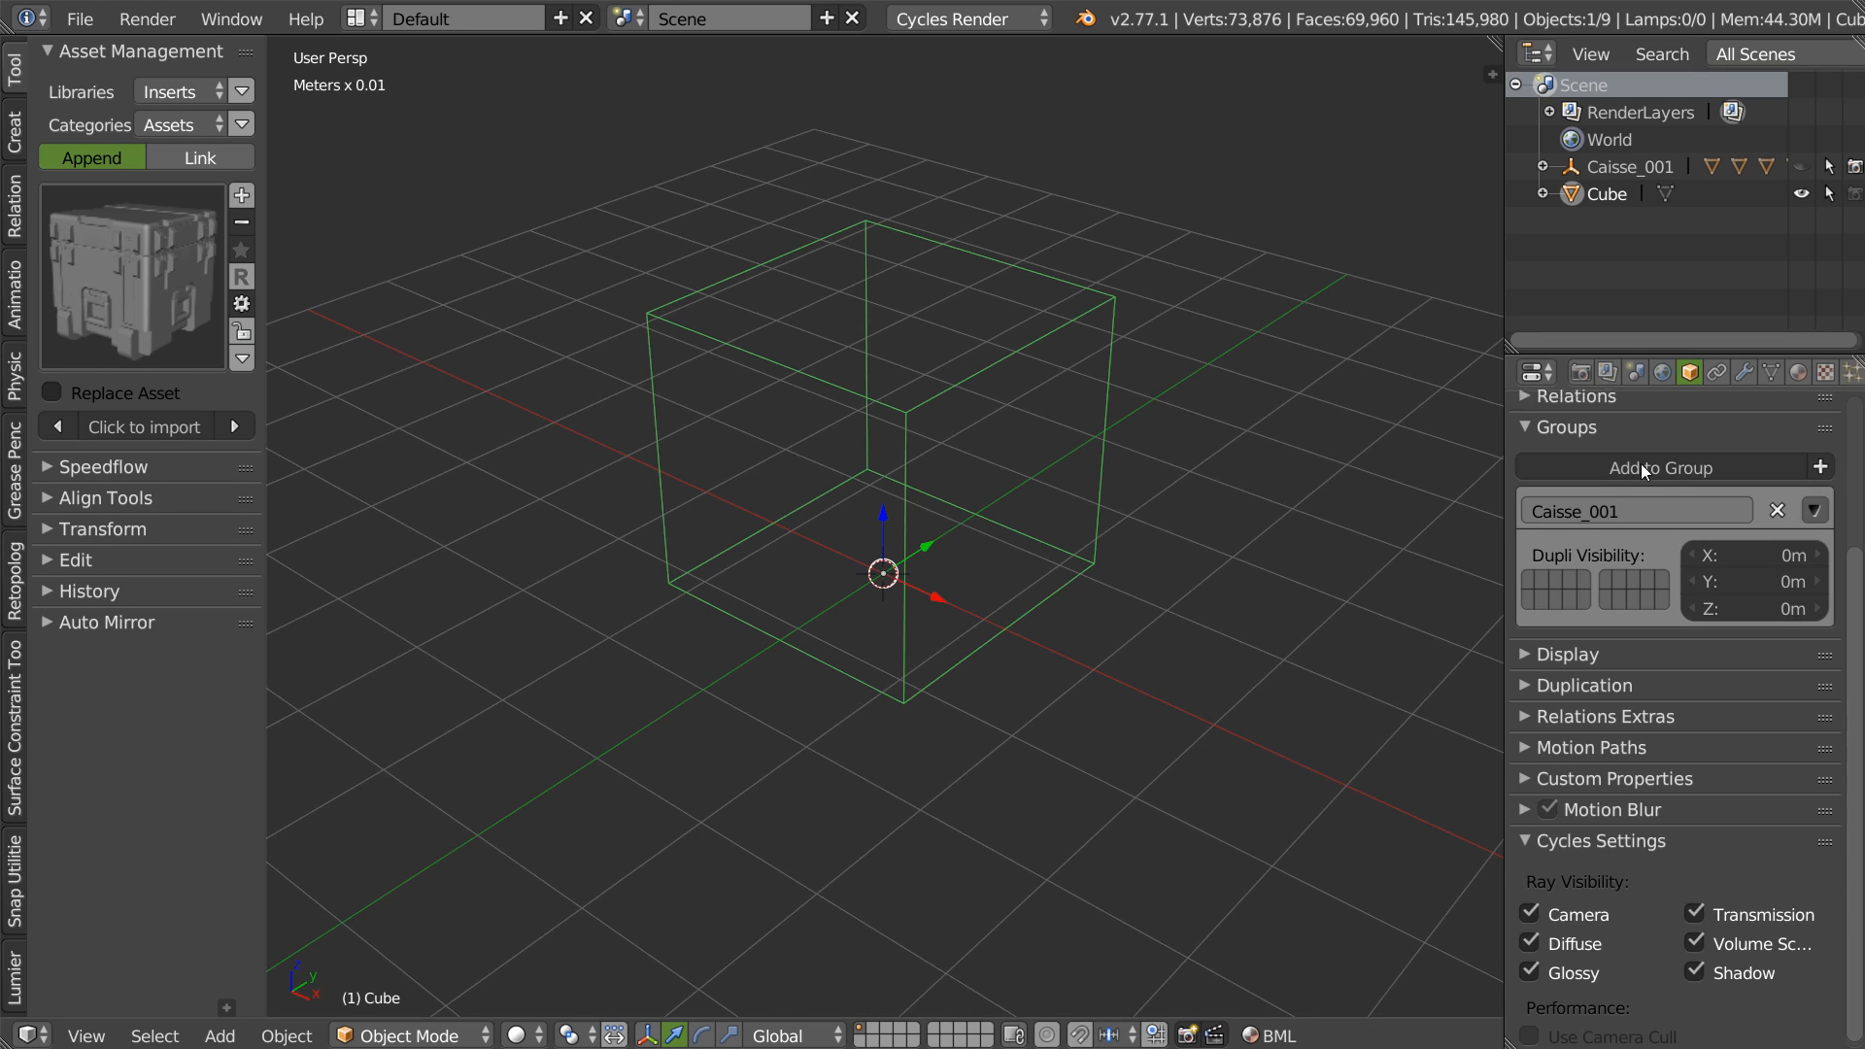
{"action": "left_click_drag", "start_coordinate": [1686, 913], "coordinate": [1708, 971]}
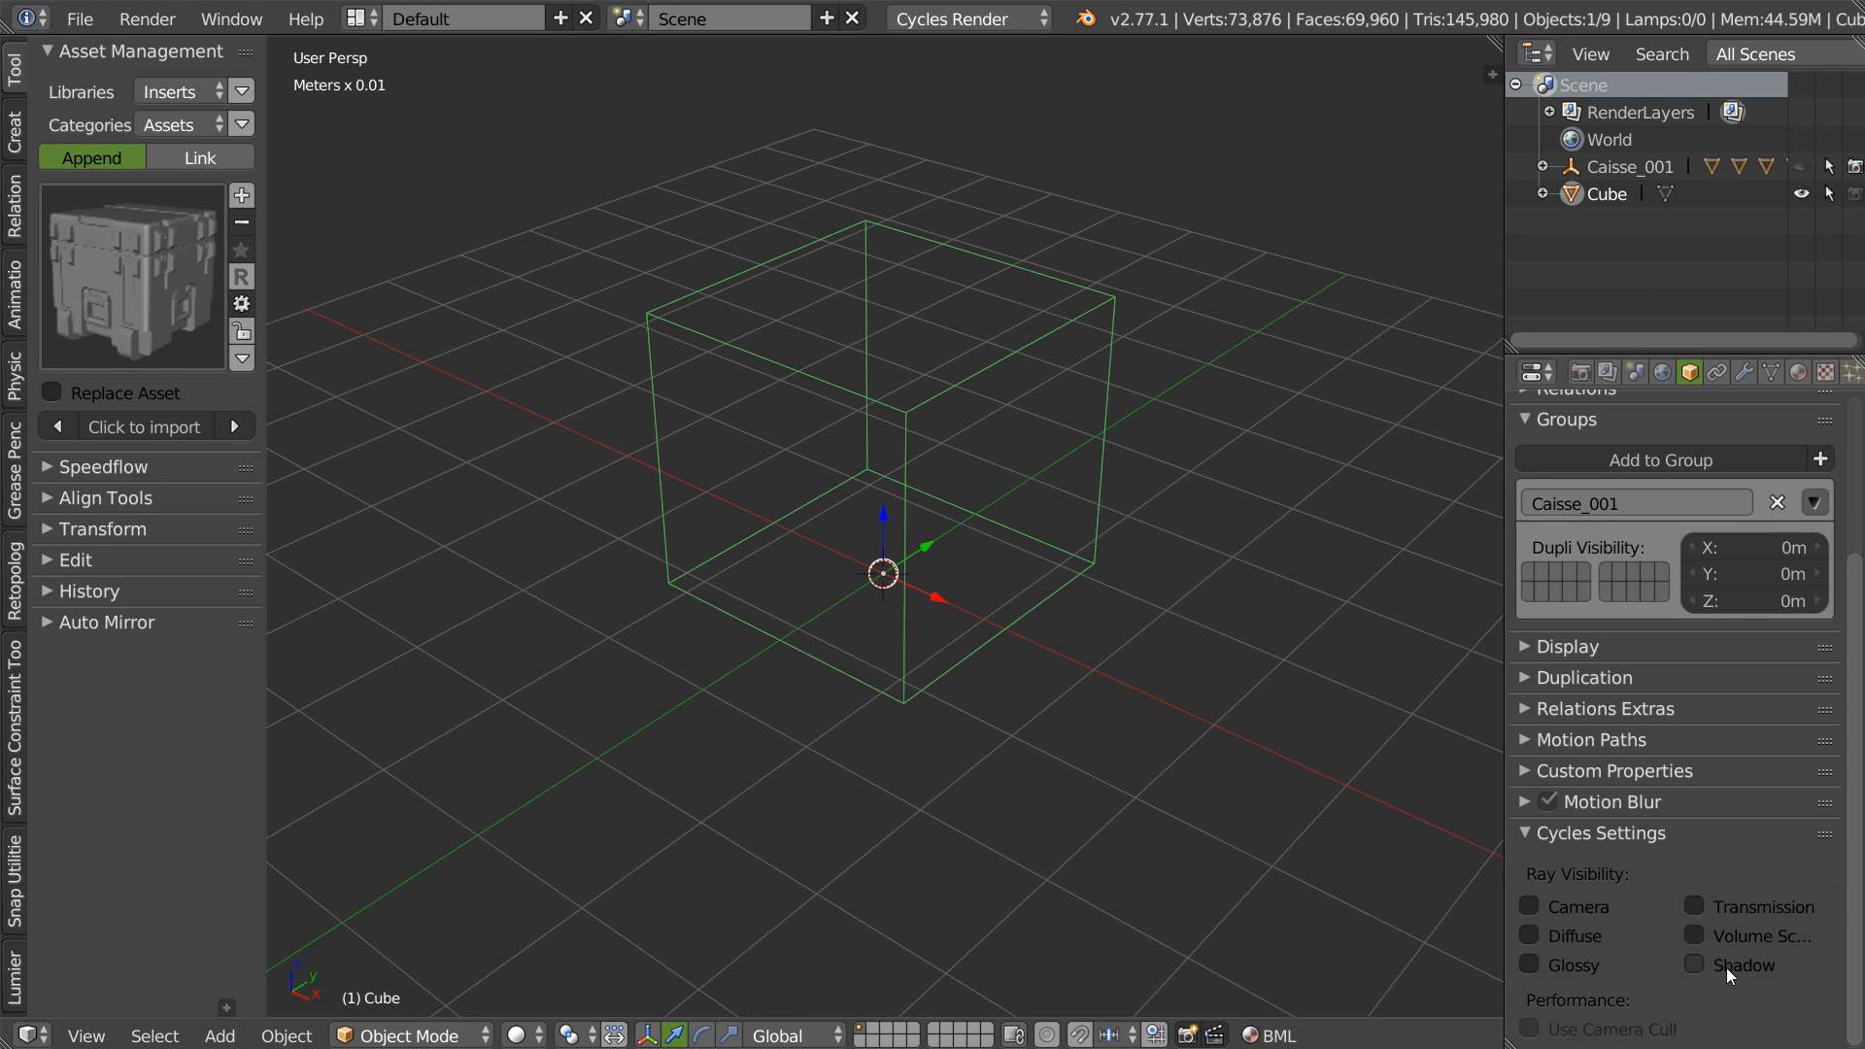
Create a new empty scene and name it Rendu.
{"action": "left_click", "coordinate": [827, 18]}
{"action": "left_click", "coordinate": [750, 99]}
{"action": "left_click", "coordinate": [737, 17]}
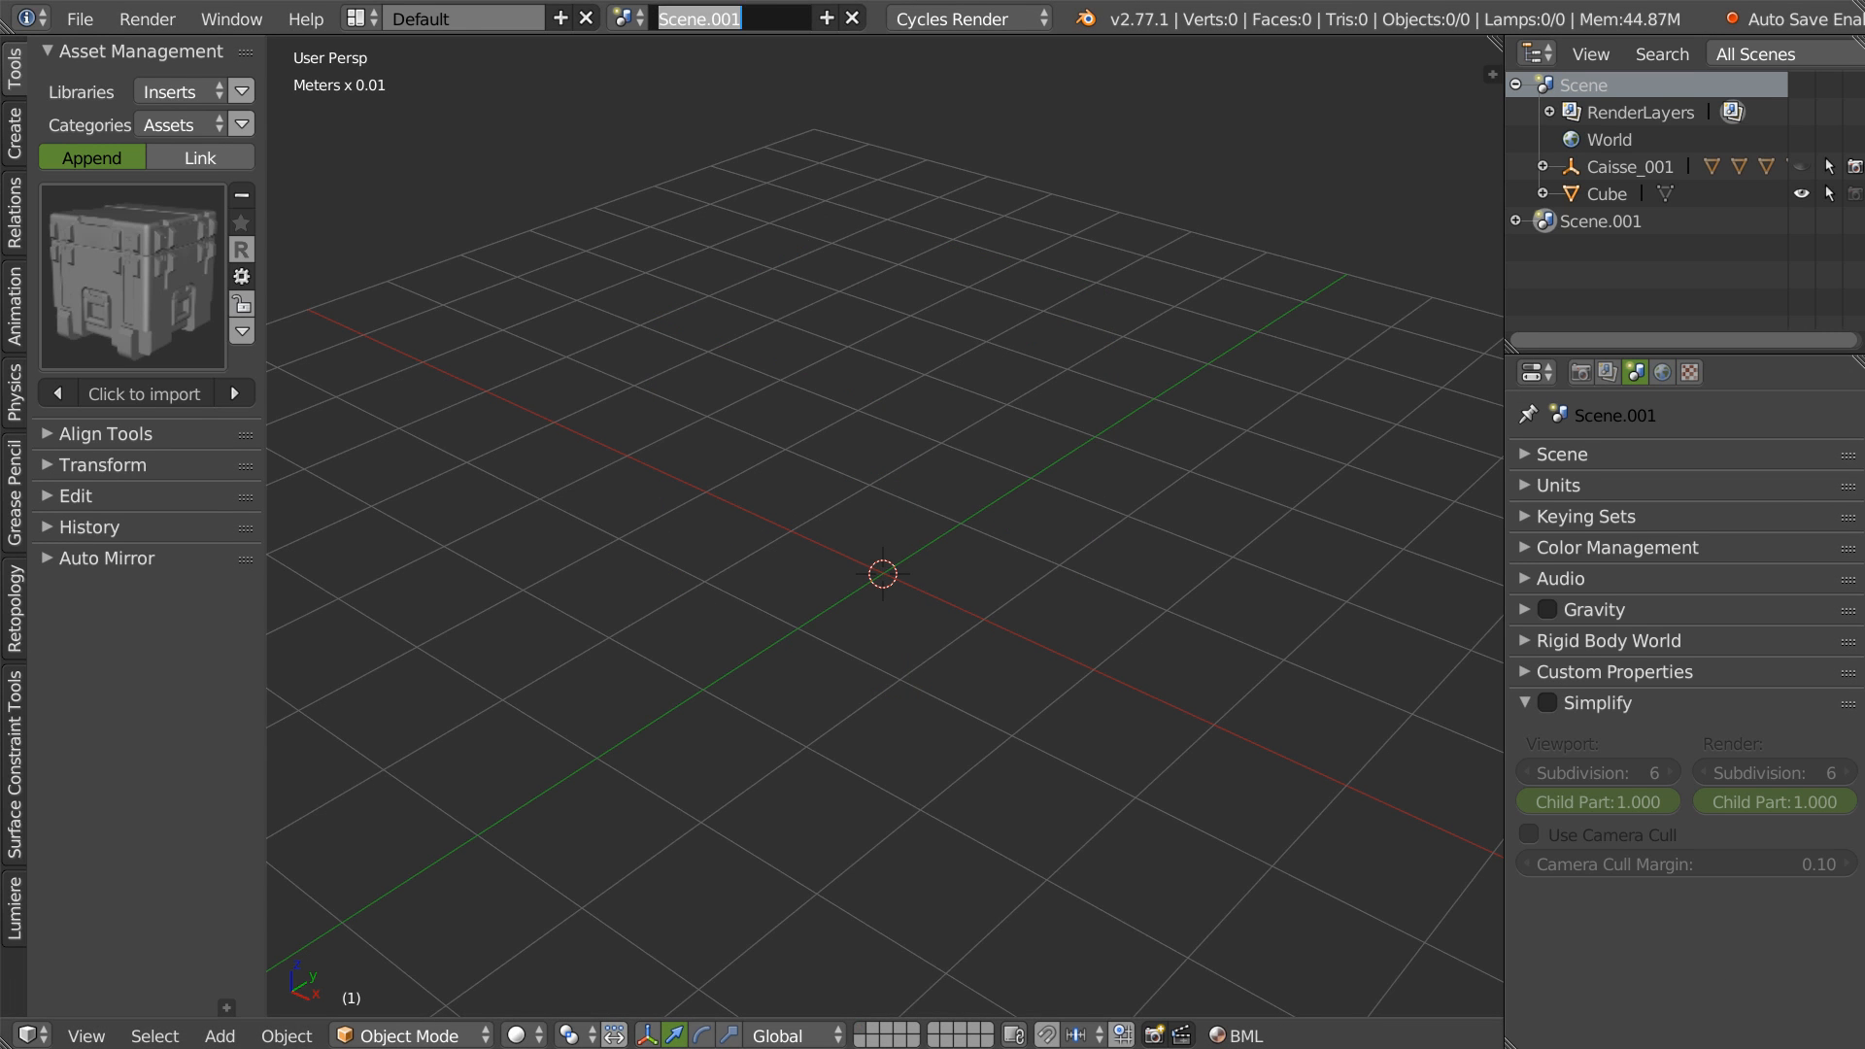
{"action": "type", "text": "Rendu"}
{"action": "key", "text": "Return"}
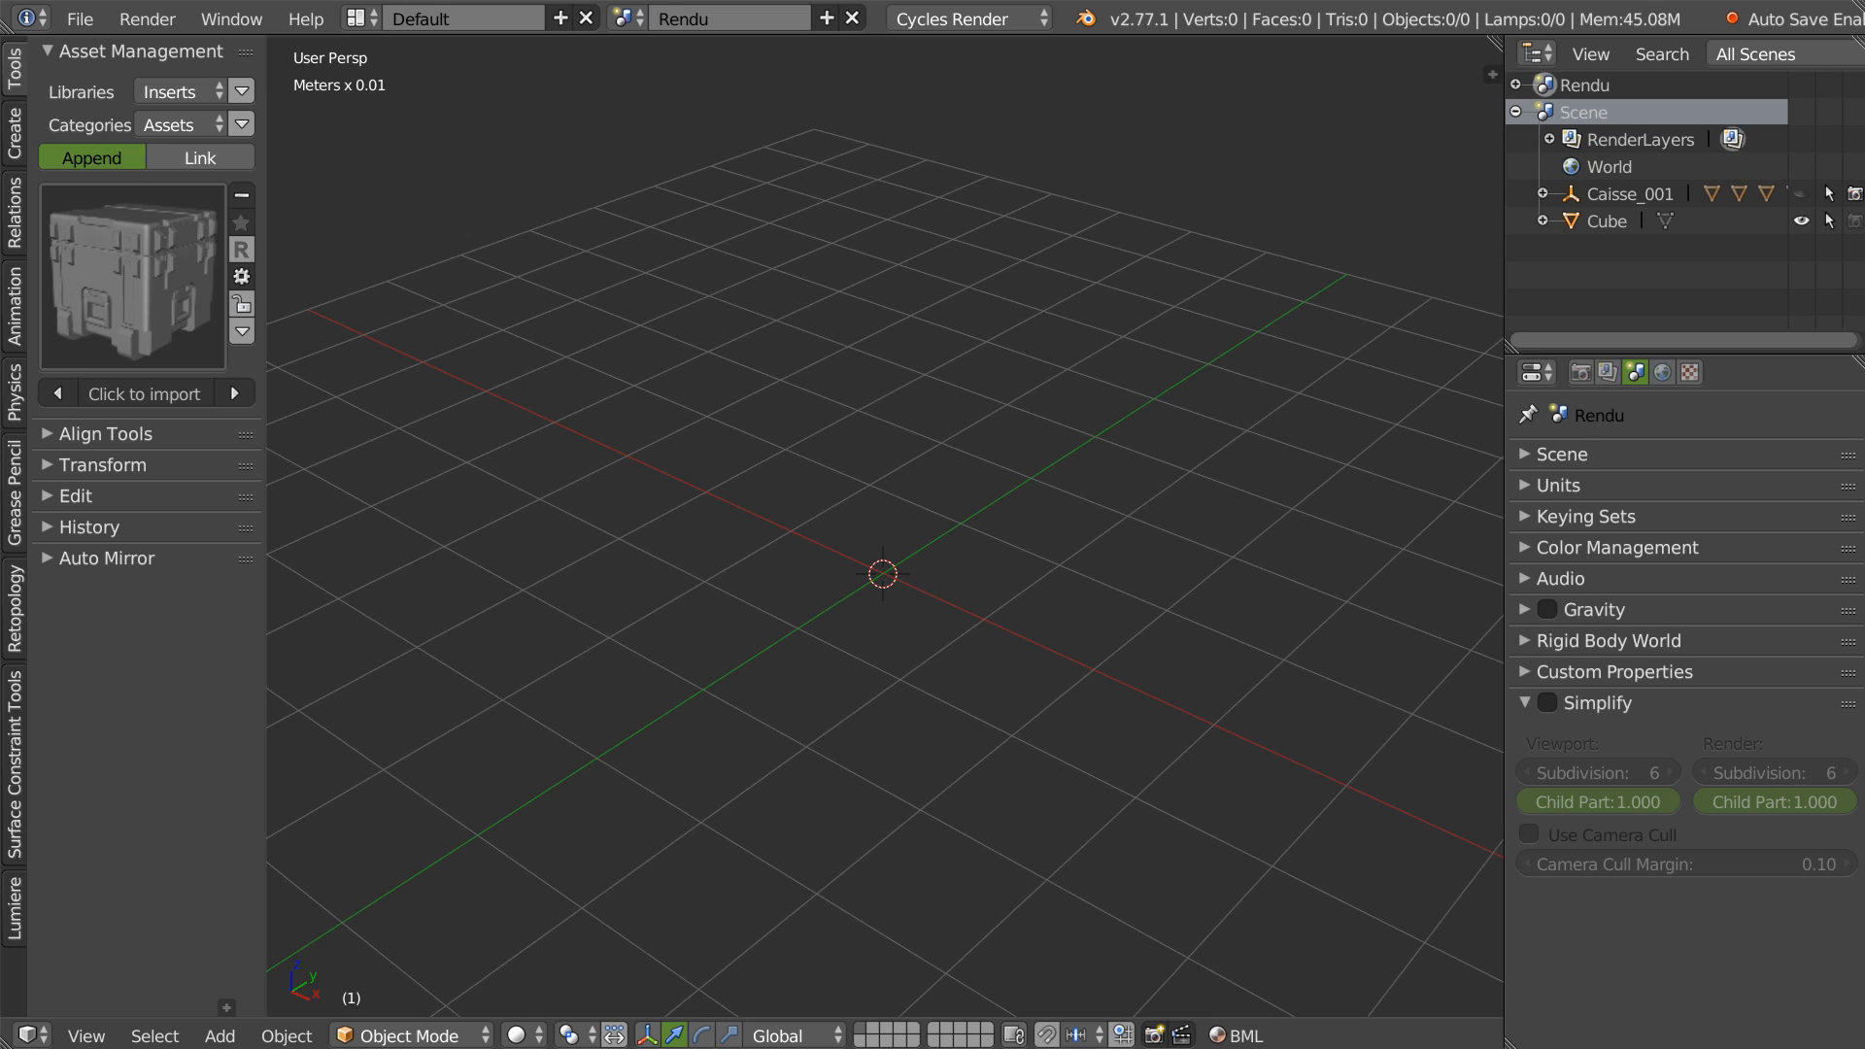
Compare the contents of Rendu and Scene in the outliner, using the Current Scene and All Scenes display modes, and return to Rendu.
{"action": "left_click", "coordinate": [1757, 52]}
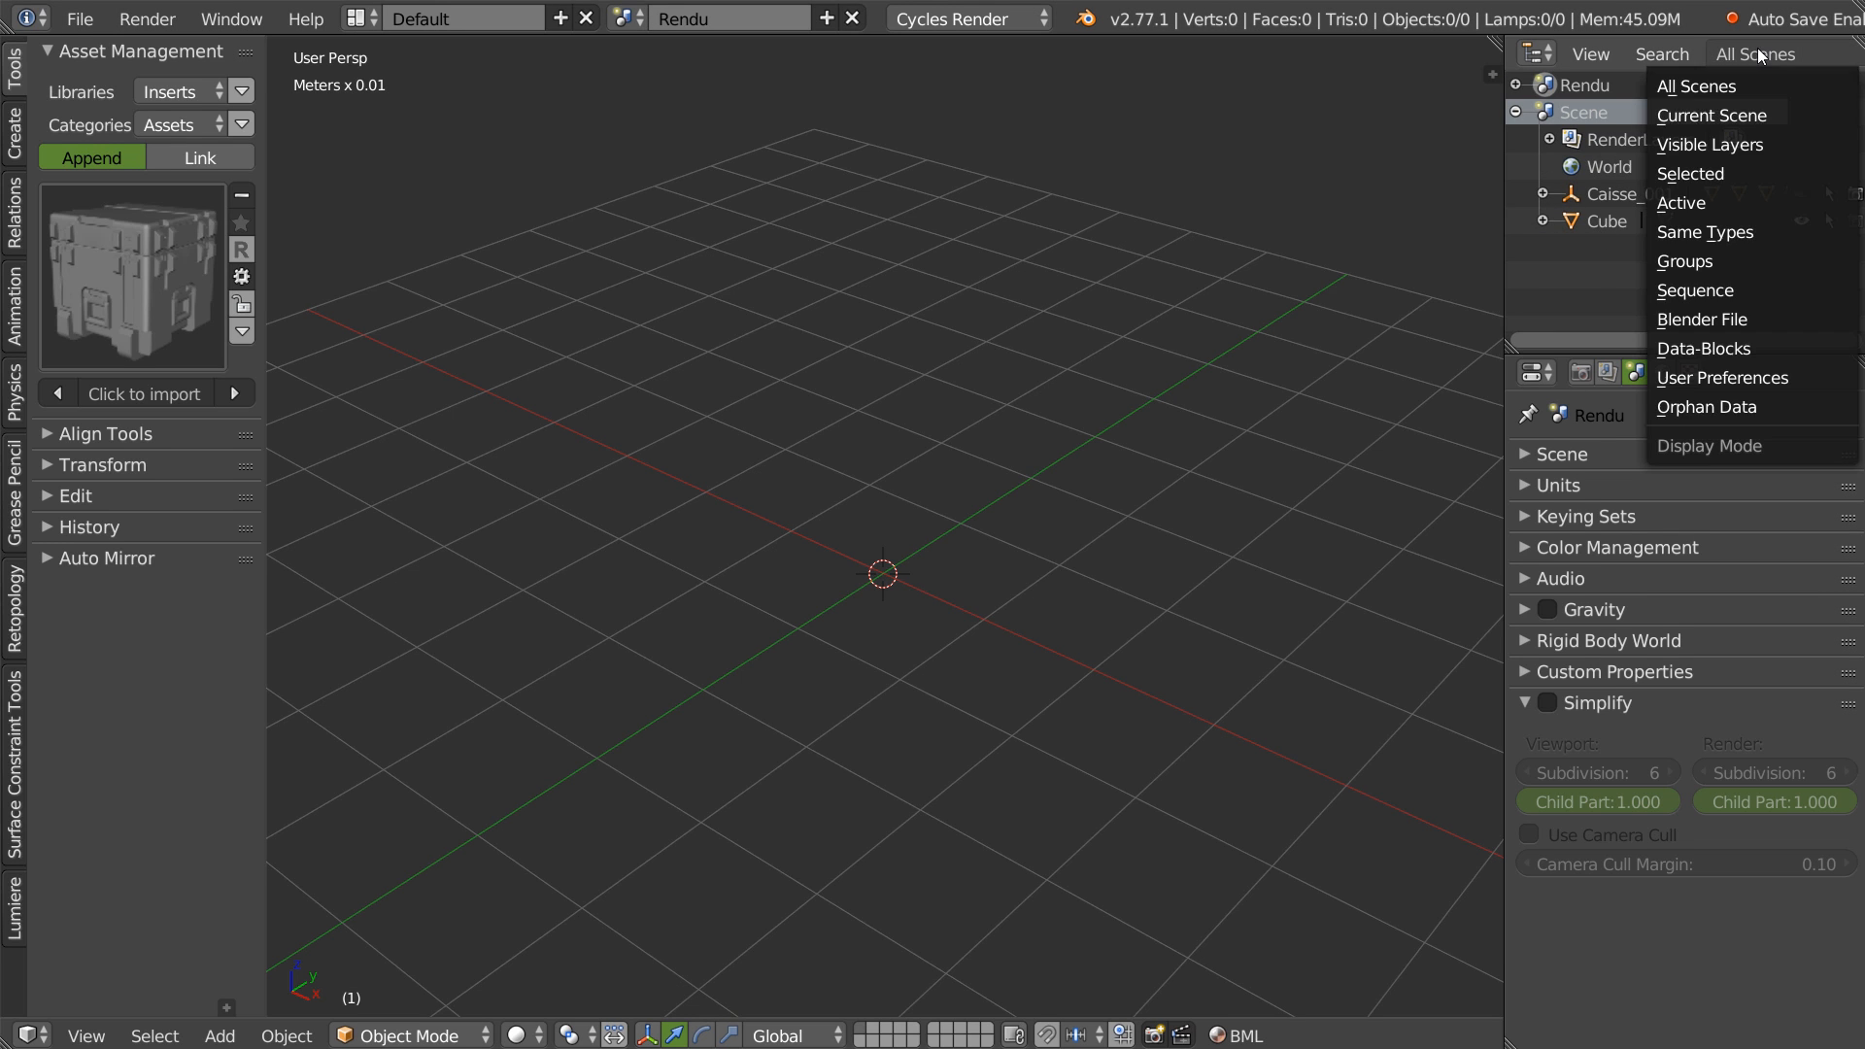
{"action": "left_click", "coordinate": [1694, 117]}
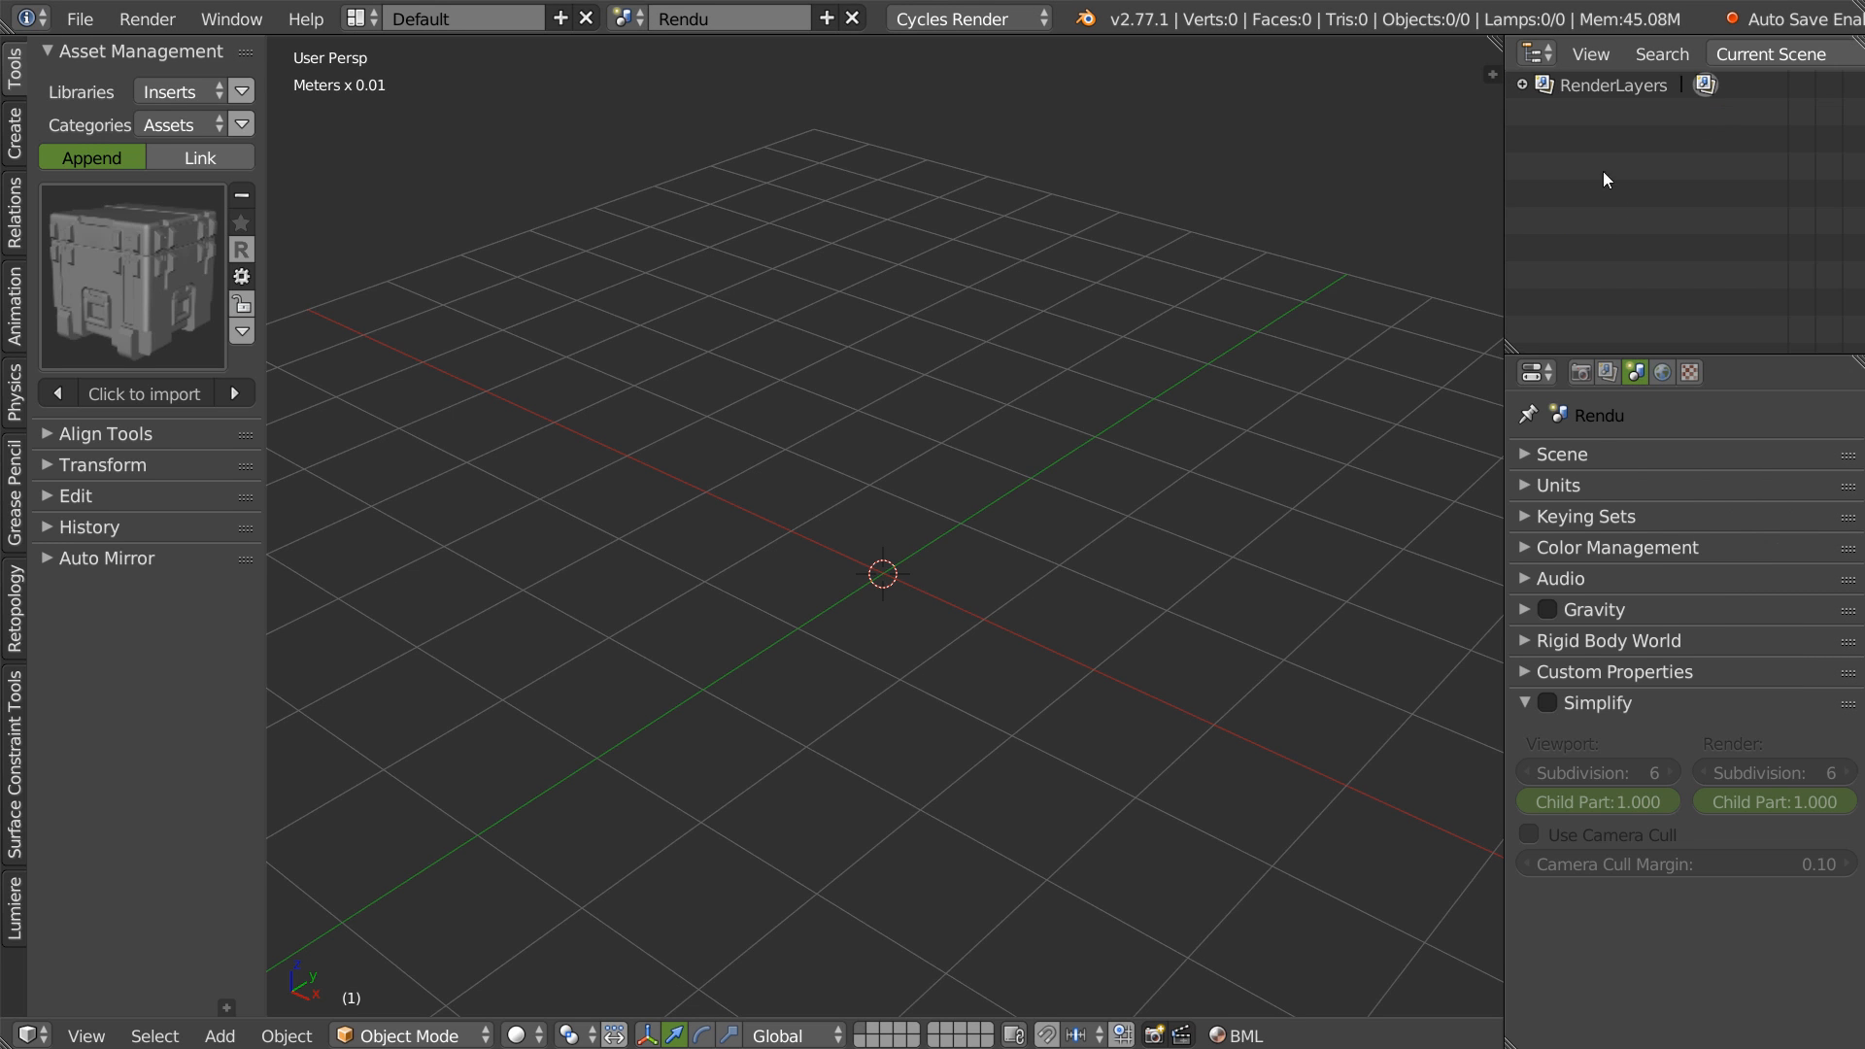
{"action": "left_click", "coordinate": [1522, 85]}
{"action": "left_click", "coordinate": [1749, 53]}
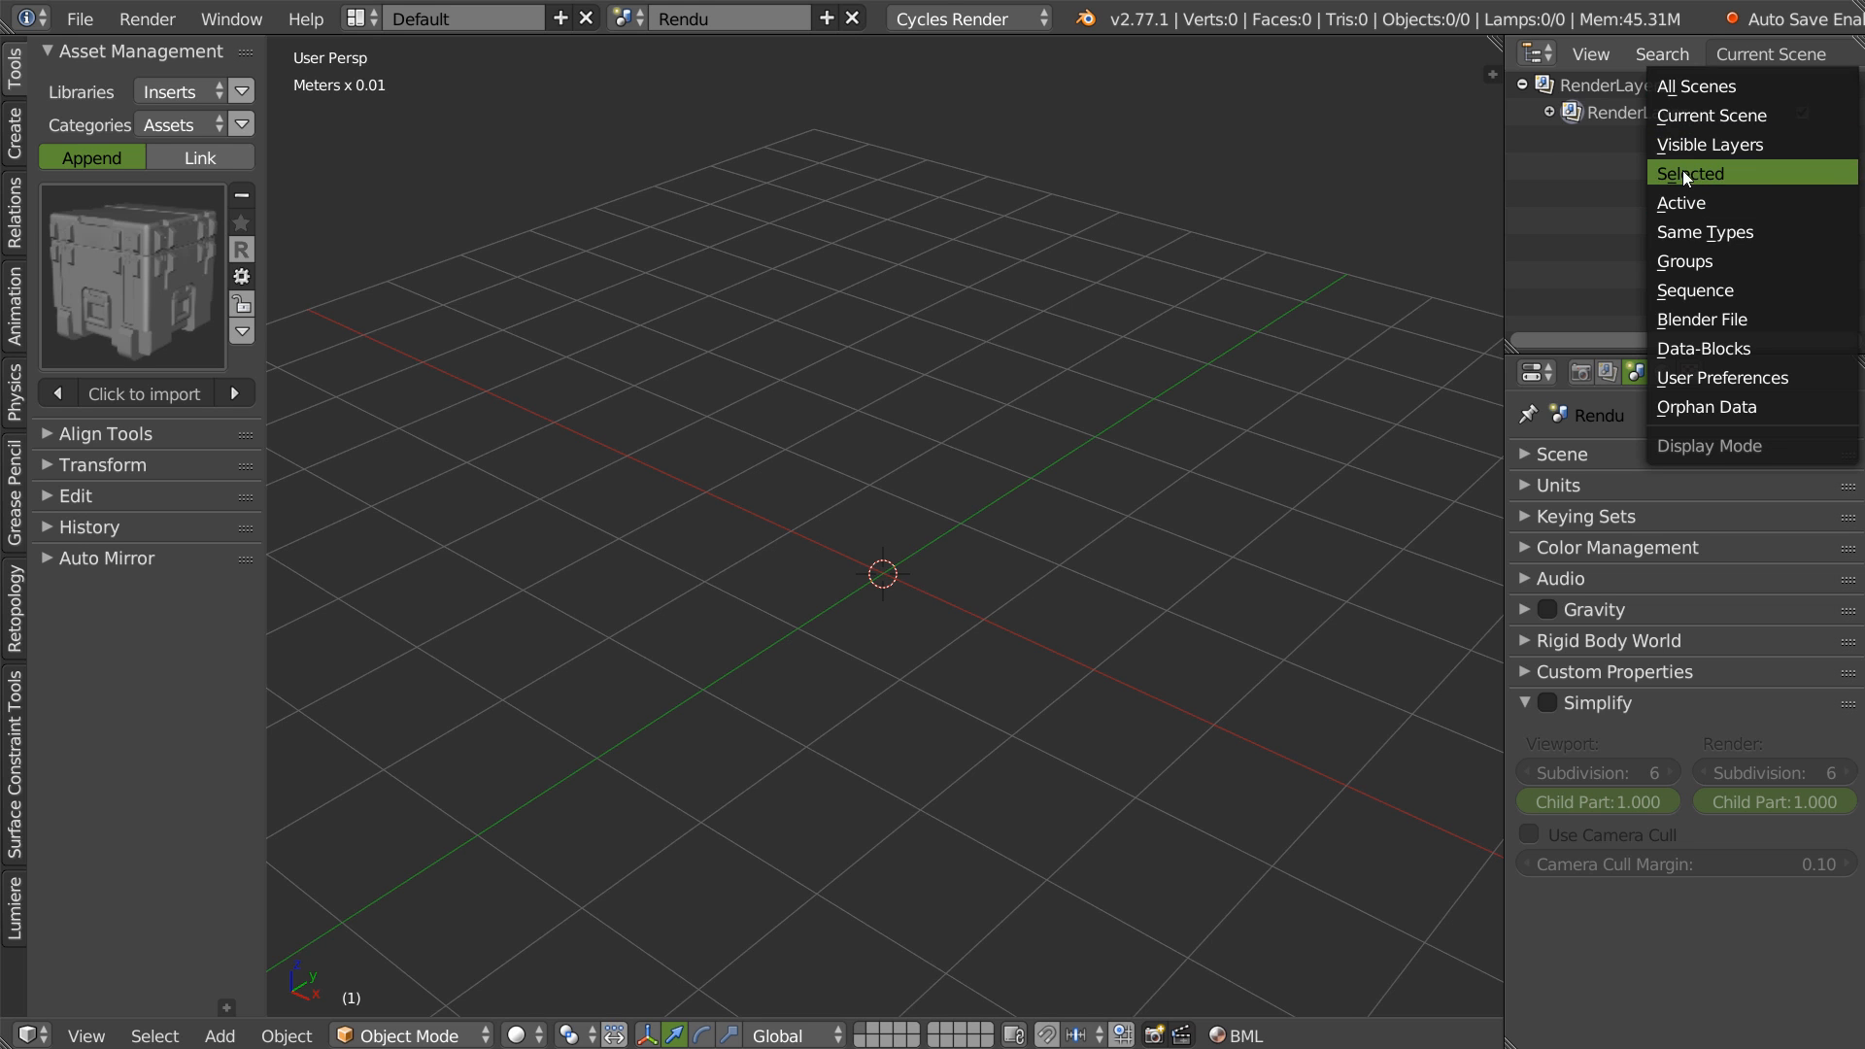
{"action": "left_click", "coordinate": [1683, 84]}
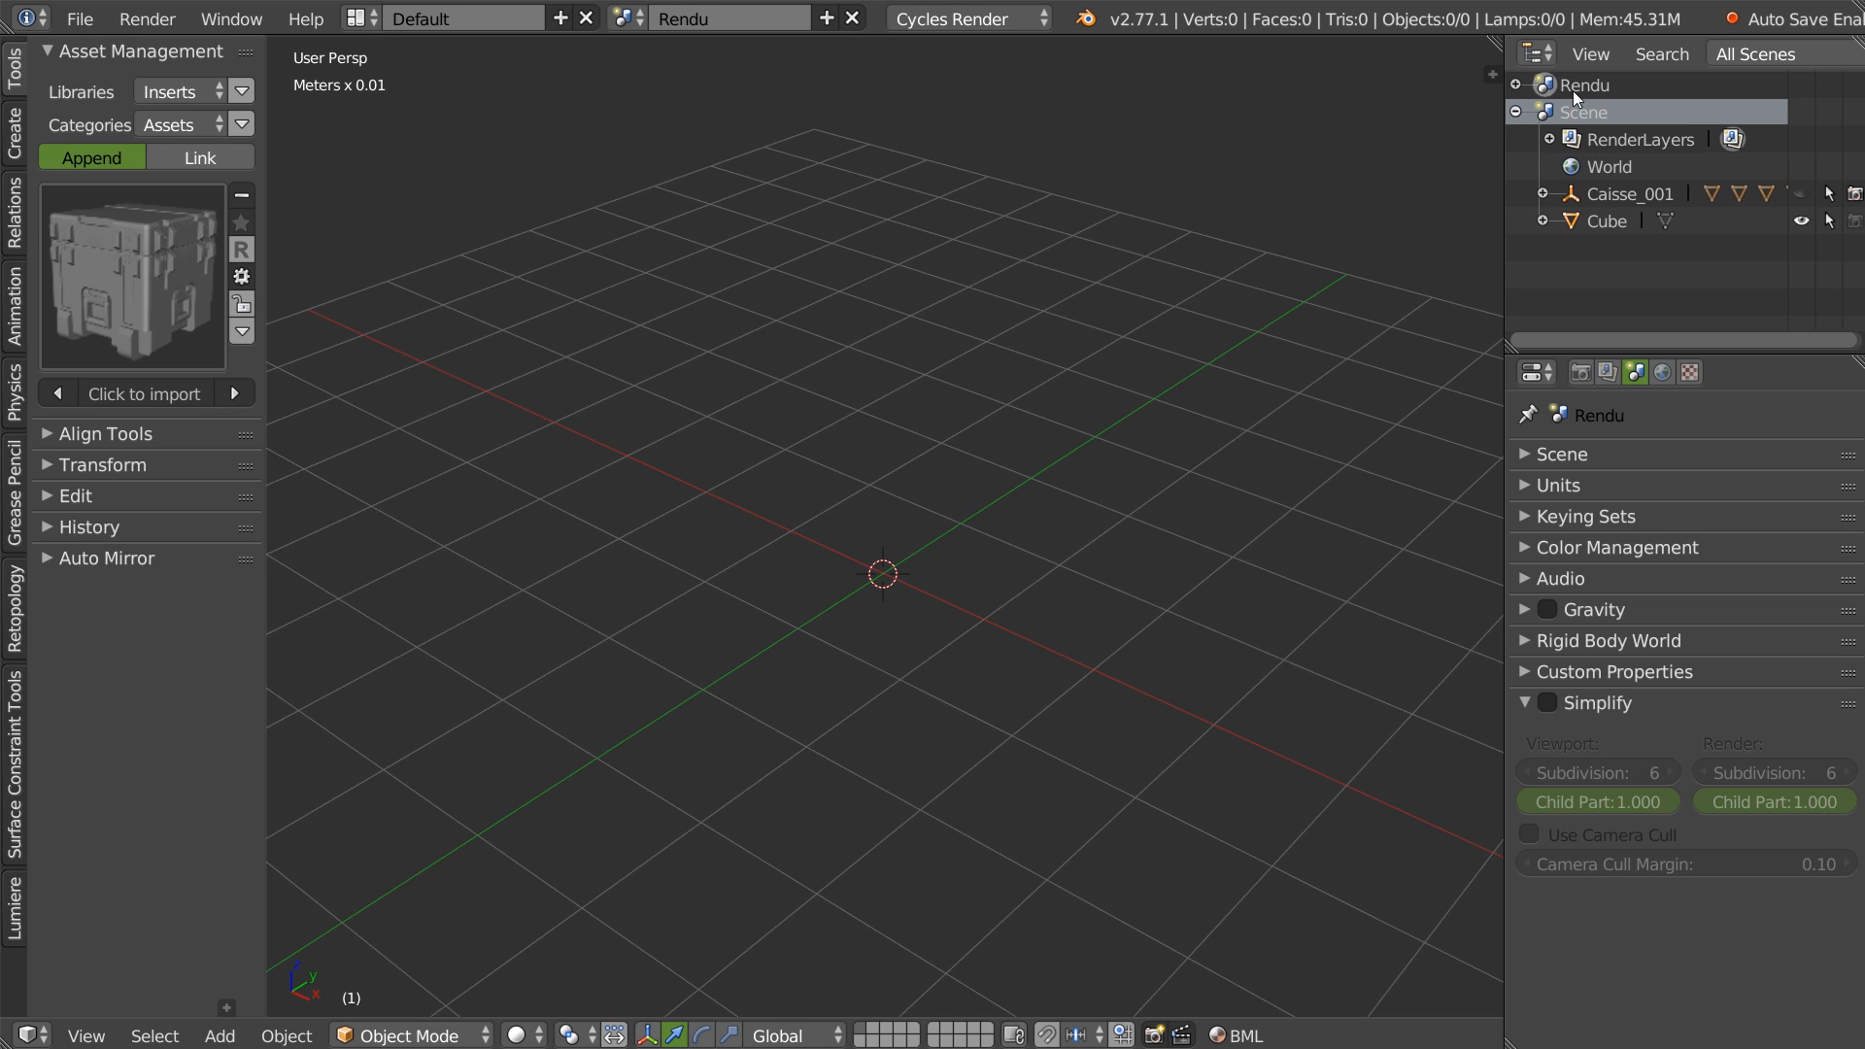
{"action": "left_click", "coordinate": [1516, 85]}
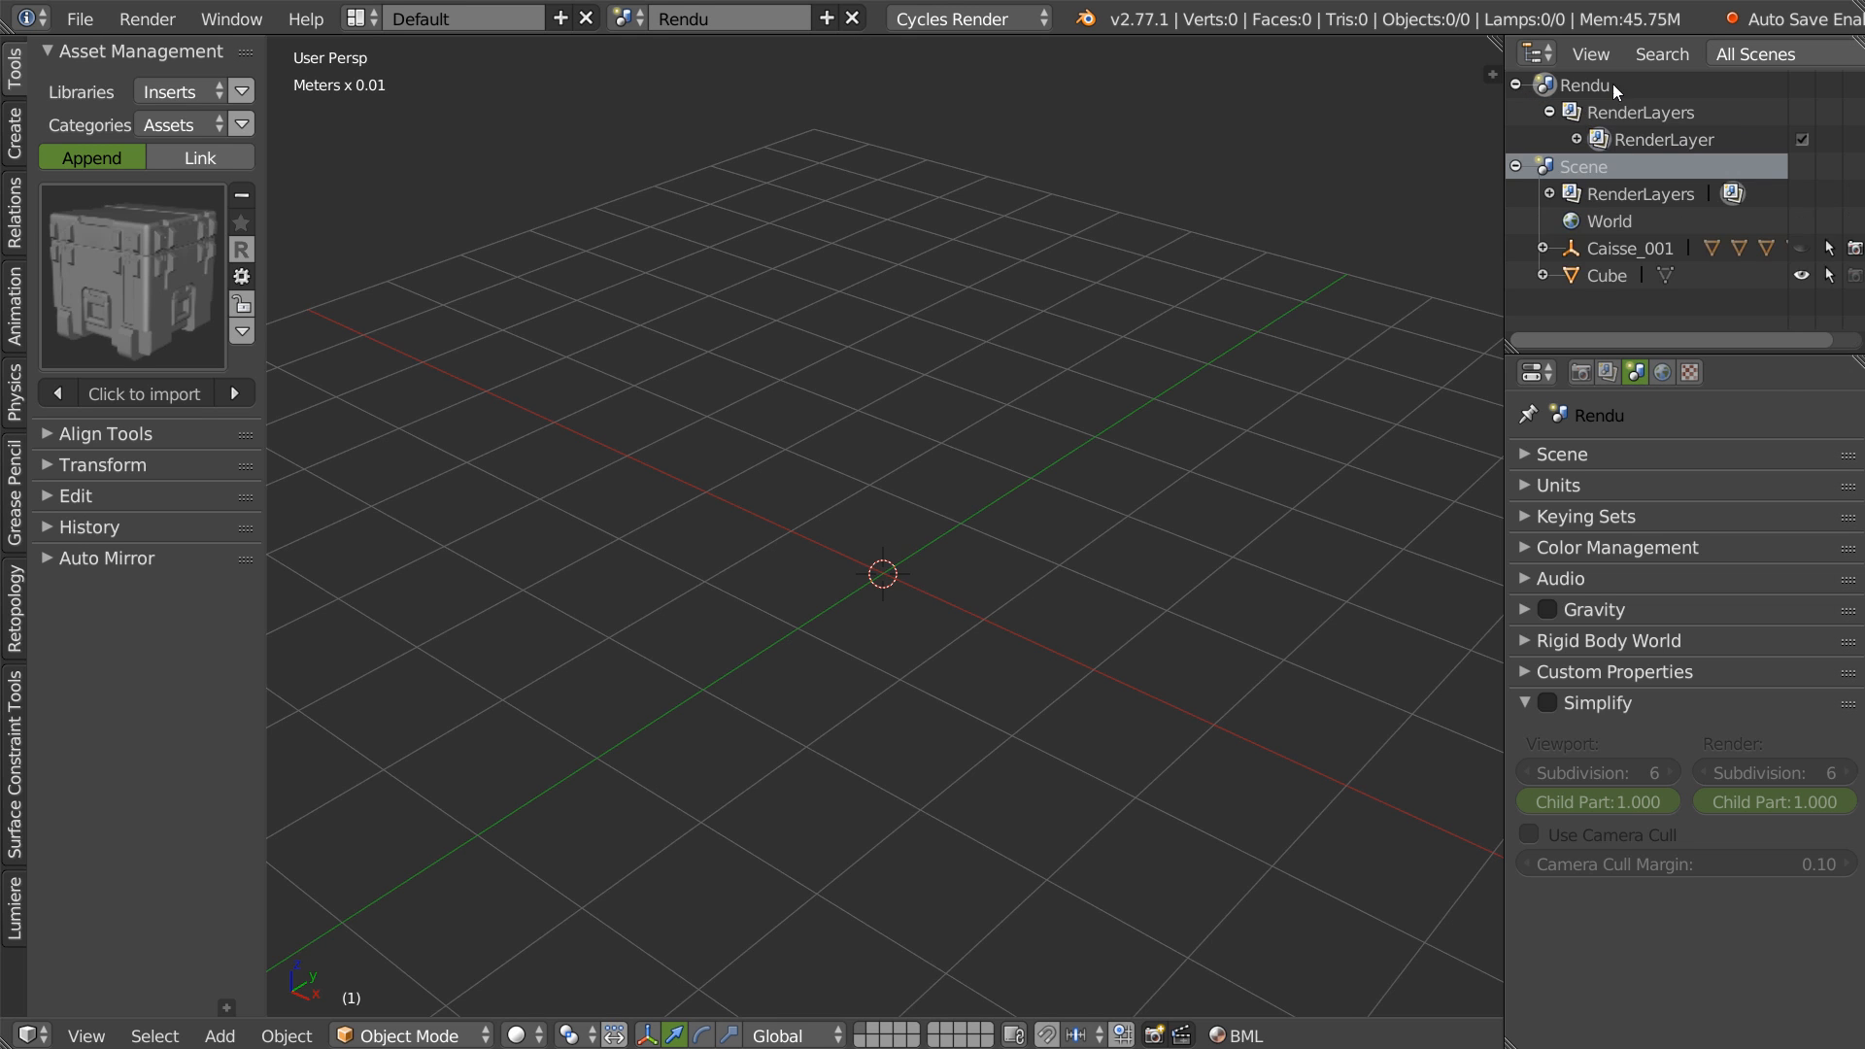
{"action": "left_click", "coordinate": [1586, 167]}
{"action": "left_click", "coordinate": [1582, 85]}
{"action": "left_click", "coordinate": [1580, 163]}
{"action": "left_click", "coordinate": [1579, 85]}
Add an instance of the Caisse_001 group at the origin of the Rendu scene.
{"action": "middle_click_drag", "start_coordinate": [923, 389], "coordinate": [858, 429]}
{"action": "key", "text": "shift+a"}
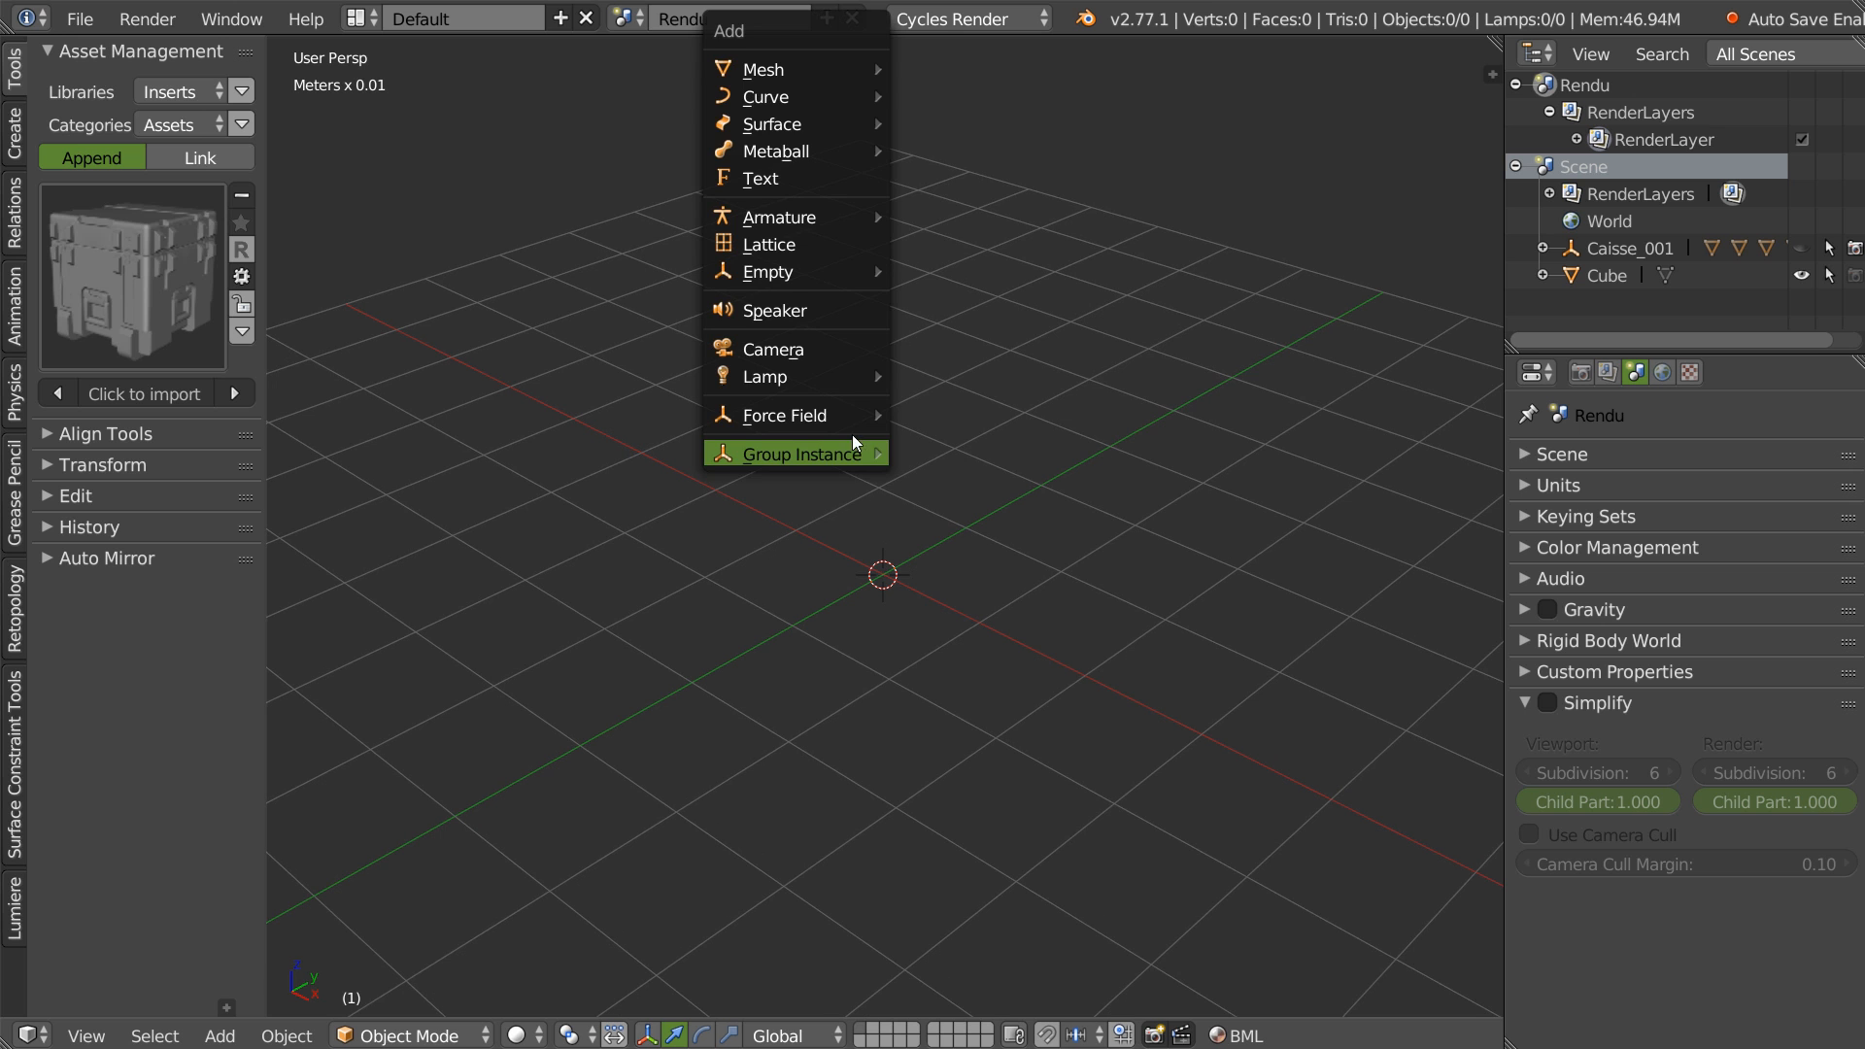
{"action": "mouse_move", "coordinate": [820, 452]}
{"action": "left_click", "coordinate": [968, 454]}
Duplicate the crate instance three times toward negative X to make a row of four.
{"action": "middle_click_drag", "start_coordinate": [948, 458], "coordinate": [954, 348]}
{"action": "mouse_move", "coordinate": [992, 475]}
{"action": "middle_mouse_down"}
{"action": "mouse_move", "coordinate": [1110, 447]}
{"action": "mouse_move", "coordinate": [1049, 364]}
{"action": "mouse_move", "coordinate": [933, 488]}
{"action": "mouse_move", "coordinate": [968, 447]}
{"action": "middle_mouse_up"}
{"action": "scroll", "coordinate": [932, 487], "scroll_direction": "down", "scroll_amount": 3}
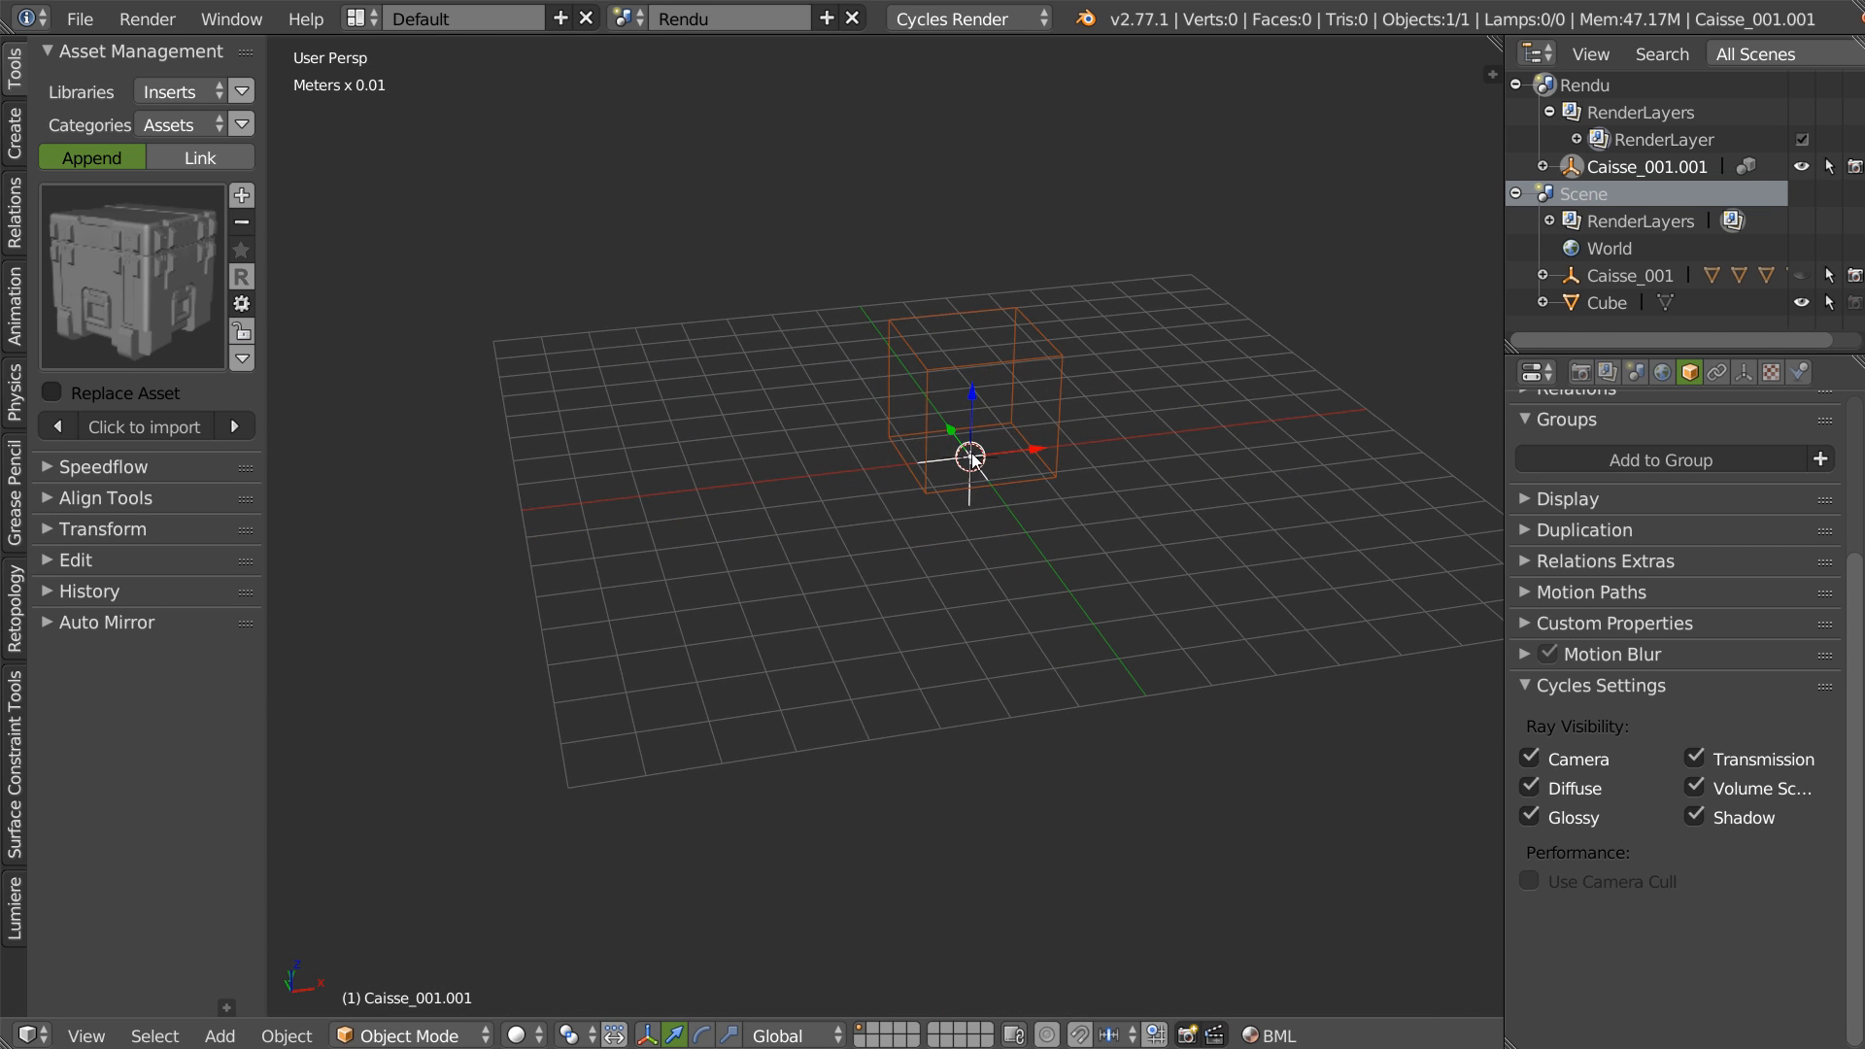
{"action": "key", "text": "shift+d"}
{"action": "key", "text": "x"}
{"action": "left_click", "coordinate": [812, 480]}
{"action": "key", "text": "shift+d"}
{"action": "key", "text": "x"}
{"action": "left_click", "coordinate": [645, 505]}
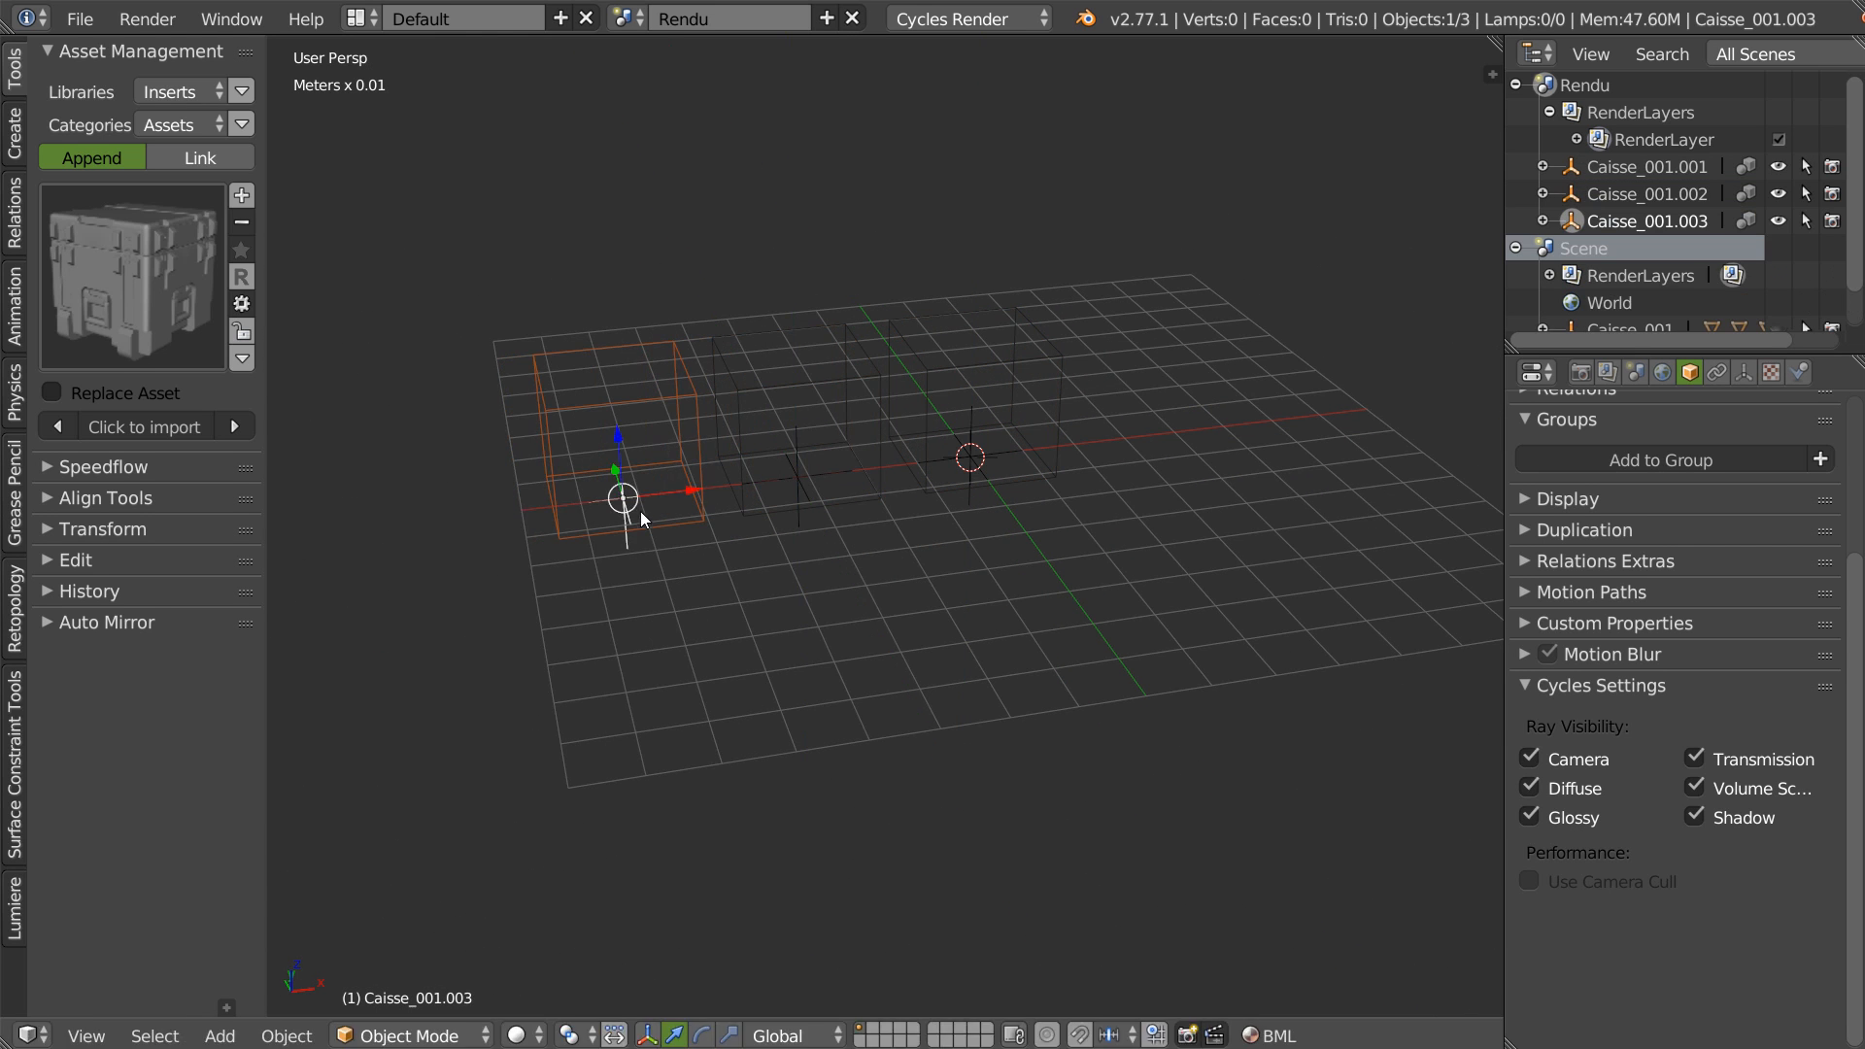
{"action": "key", "text": "shift+d"}
{"action": "key", "text": "x"}
{"action": "left_click", "coordinate": [458, 539]}
Select the four crate instances and duplicate them toward positive X to extend the row to eight.
{"action": "scroll", "coordinate": [732, 538], "scroll_direction": "down", "scroll_amount": 4}
{"action": "left_click_drag", "start_coordinate": [749, 550], "coordinate": [680, 446], "text": "ctrl"}
{"action": "middle_click_drag", "start_coordinate": [680, 446], "coordinate": [822, 365]}
{"action": "key", "text": "shift+d"}
{"action": "key", "text": "x"}
{"action": "left_click", "coordinate": [1081, 464]}
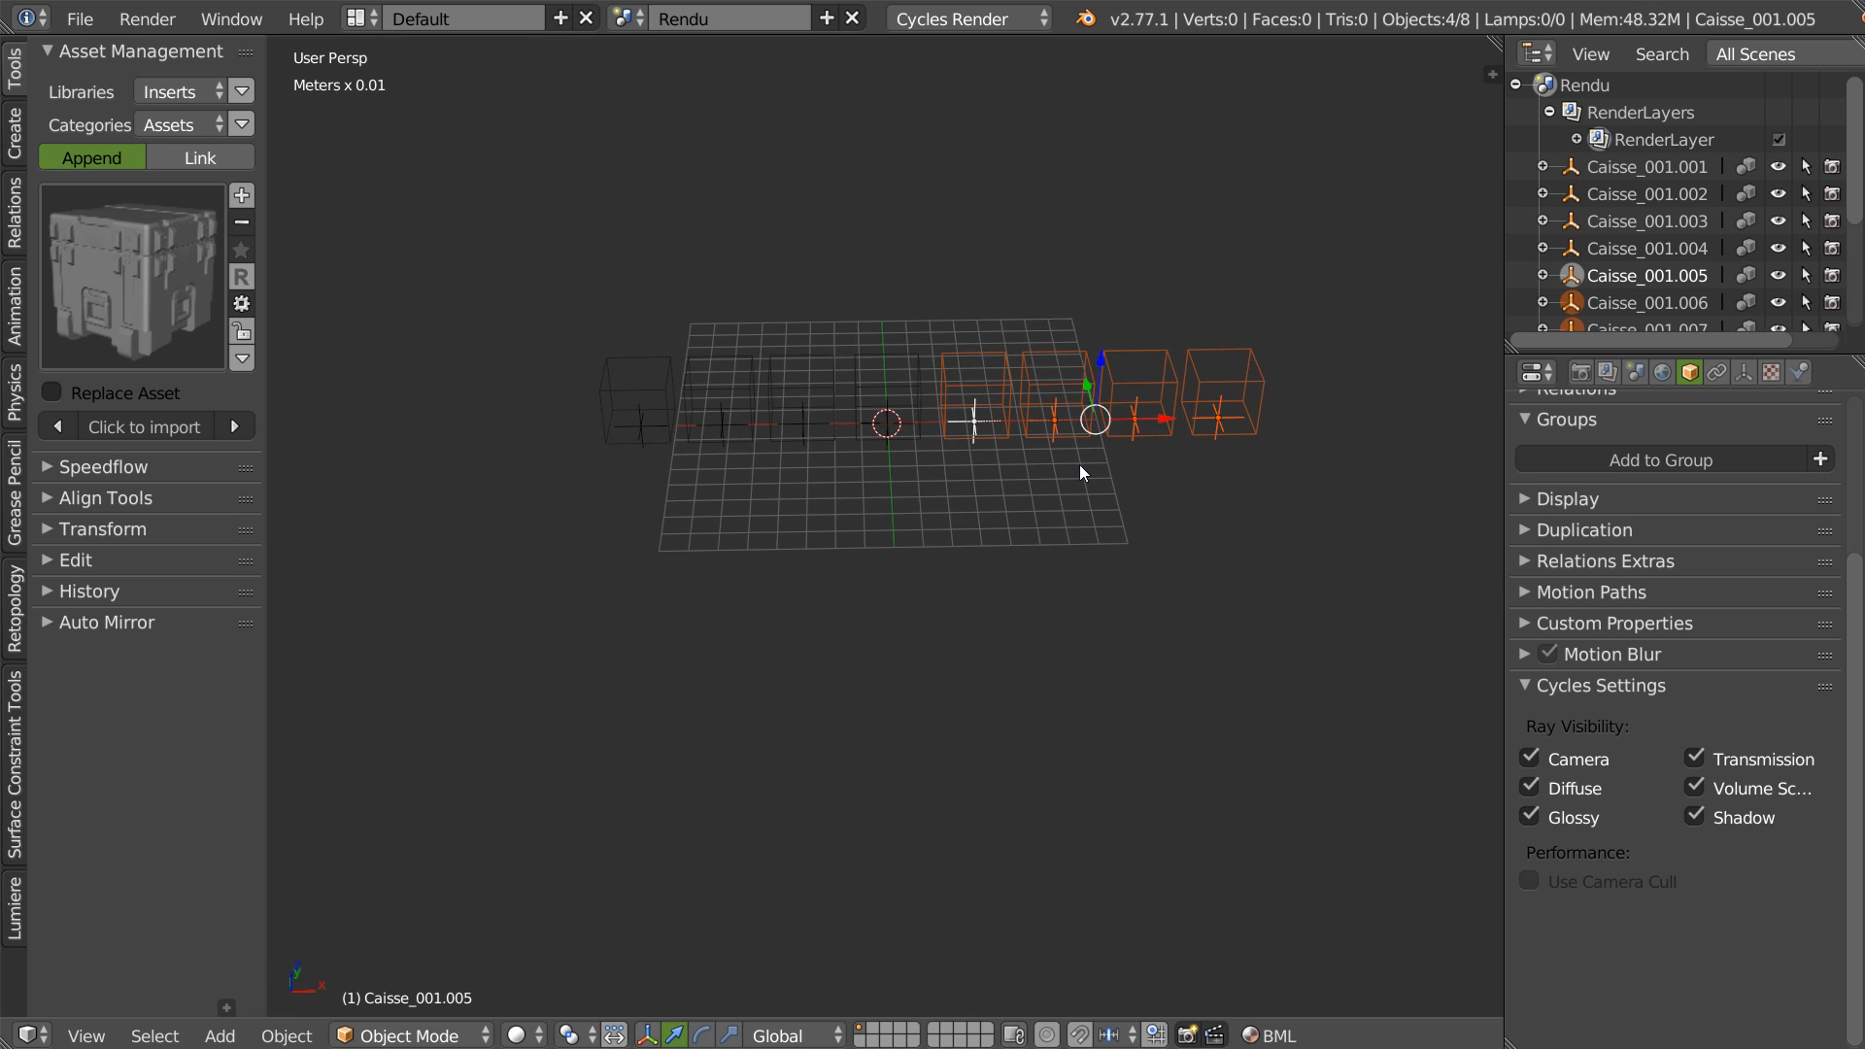
Select all eight crate instances and duplicate them toward negative X to double the row's length.
{"action": "mouse_move", "coordinate": [929, 554]}
{"action": "left_mouse_down", "text": "ctrl"}
{"action": "mouse_move", "coordinate": [1377, 493]}
{"action": "mouse_move", "coordinate": [350, 505]}
{"action": "left_mouse_up", "text": "ctrl"}
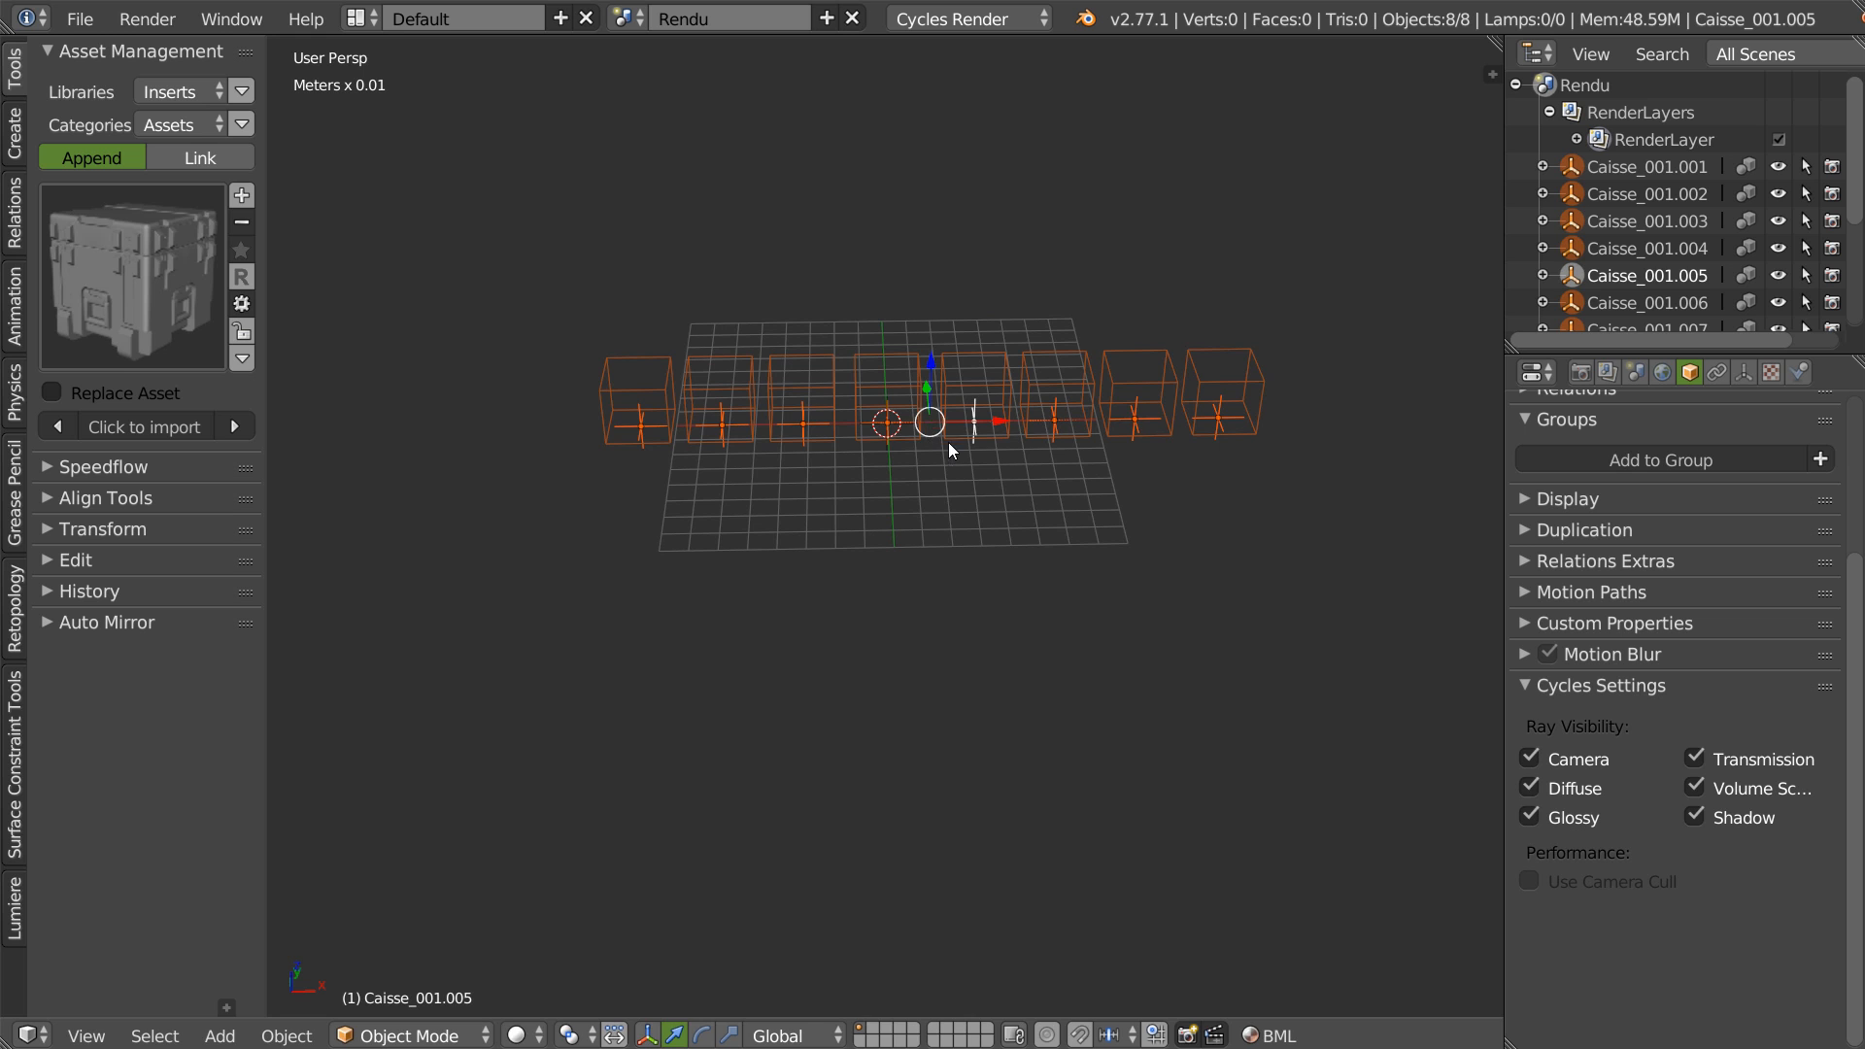
{"action": "key", "text": "shift+d"}
{"action": "key", "text": "x"}
{"action": "left_click", "coordinate": [284, 478]}
Select the entire row of crate instances and duplicate it four times toward positive Y to form five parallel rows.
{"action": "scroll", "coordinate": [863, 429], "scroll_direction": "down", "scroll_amount": 3}
{"action": "middle_click_drag", "start_coordinate": [783, 491], "coordinate": [678, 454]}
{"action": "mouse_move", "coordinate": [678, 455]}
{"action": "left_mouse_down", "text": "ctrl"}
{"action": "mouse_move", "coordinate": [399, 366]}
{"action": "mouse_move", "coordinate": [866, 424]}
{"action": "mouse_move", "coordinate": [1040, 411]}
{"action": "mouse_move", "coordinate": [1010, 412]}
{"action": "left_mouse_up", "text": "ctrl"}
{"action": "middle_click_drag", "start_coordinate": [1010, 416], "coordinate": [983, 359]}
{"action": "key", "text": "shift+d"}
{"action": "key", "text": "y"}
{"action": "left_click", "coordinate": [948, 393]}
{"action": "key", "text": "shift+d"}
{"action": "key", "text": "y"}
{"action": "left_click", "coordinate": [906, 396]}
{"action": "key", "text": "shift+d"}
{"action": "key", "text": "y"}
{"action": "left_click", "coordinate": [853, 402]}
{"action": "key", "text": "shift+d"}
{"action": "key", "text": "y"}
{"action": "left_click", "coordinate": [808, 408]}
Select all crate instances in the five rows.
{"action": "mouse_move", "coordinate": [1144, 226]}
{"action": "left_mouse_down", "text": "ctrl"}
{"action": "mouse_move", "coordinate": [495, 534]}
{"action": "mouse_move", "coordinate": [1041, 286]}
{"action": "left_mouse_up", "text": "ctrl"}
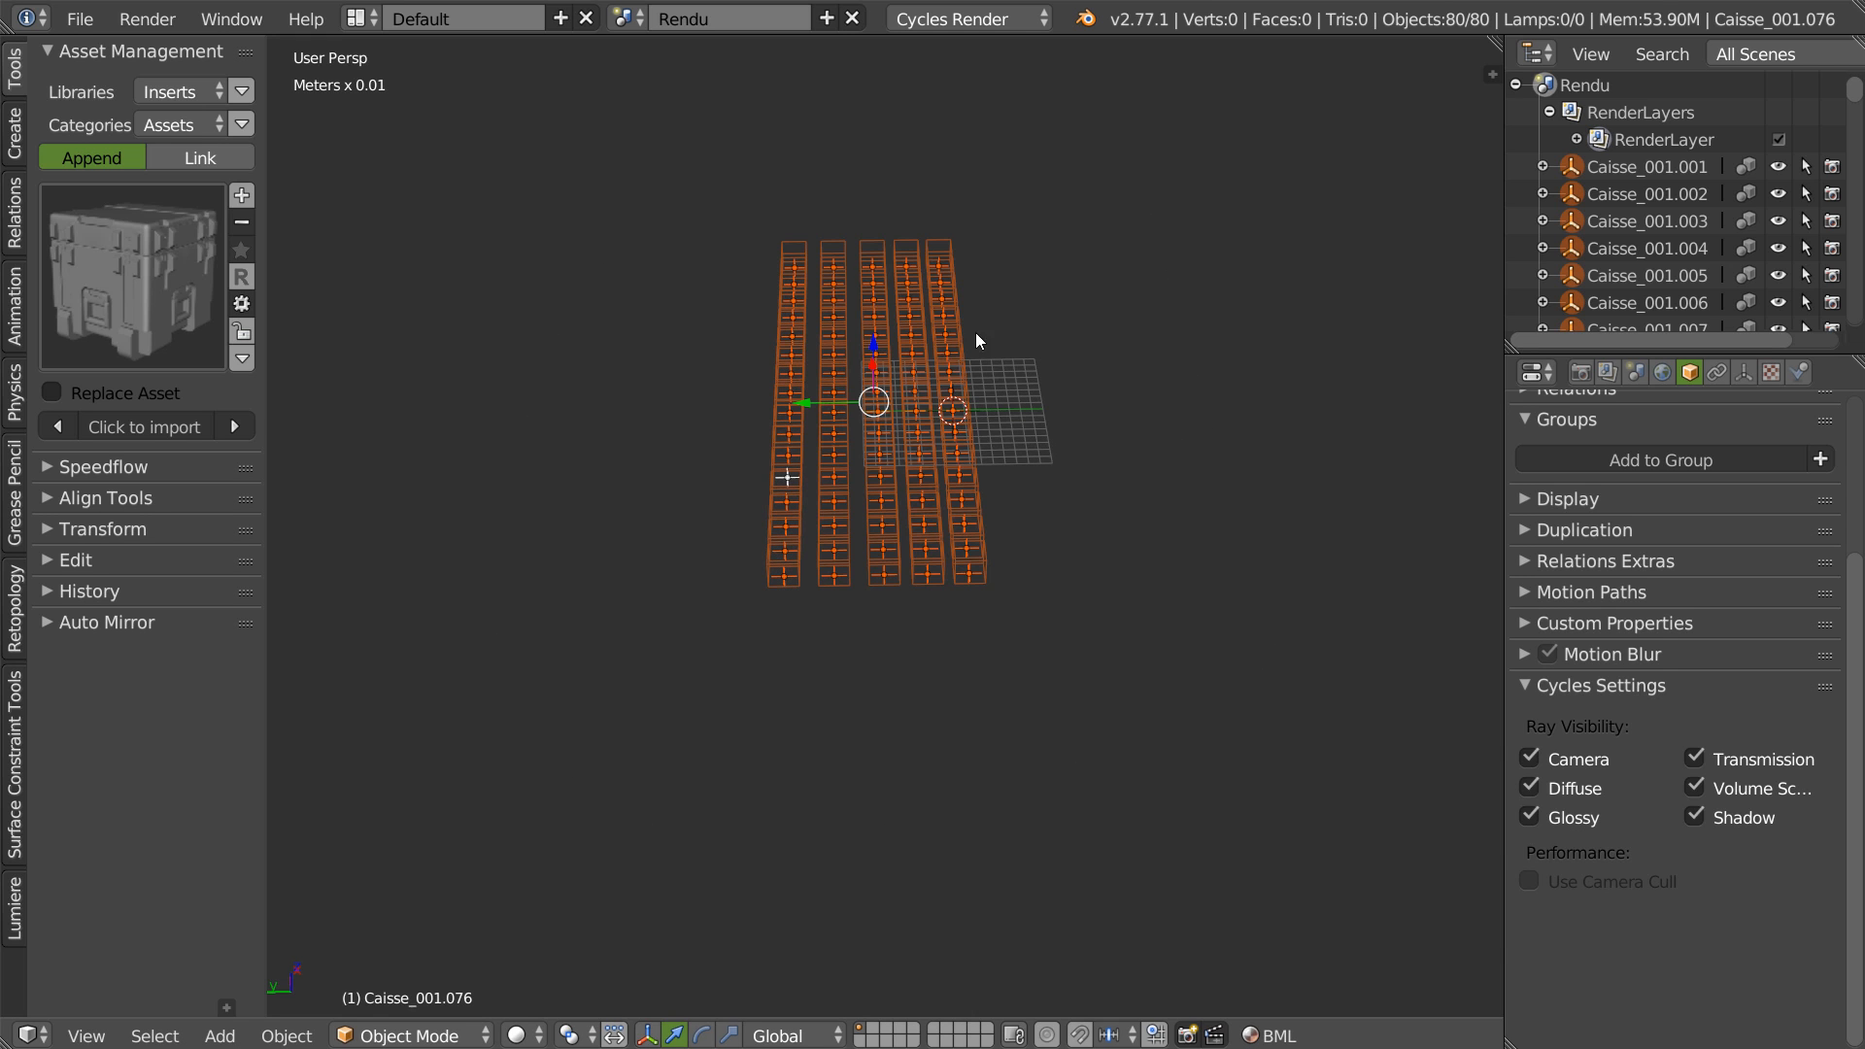
Duplicate the five rows of crates twice along the Y axis and select every crate in the enlarged grid.
{"action": "key", "text": "shift+d"}
{"action": "key", "text": "y"}
{"action": "left_click", "coordinate": [783, 437]}
{"action": "key", "text": "shift+d"}
{"action": "key", "text": "y"}
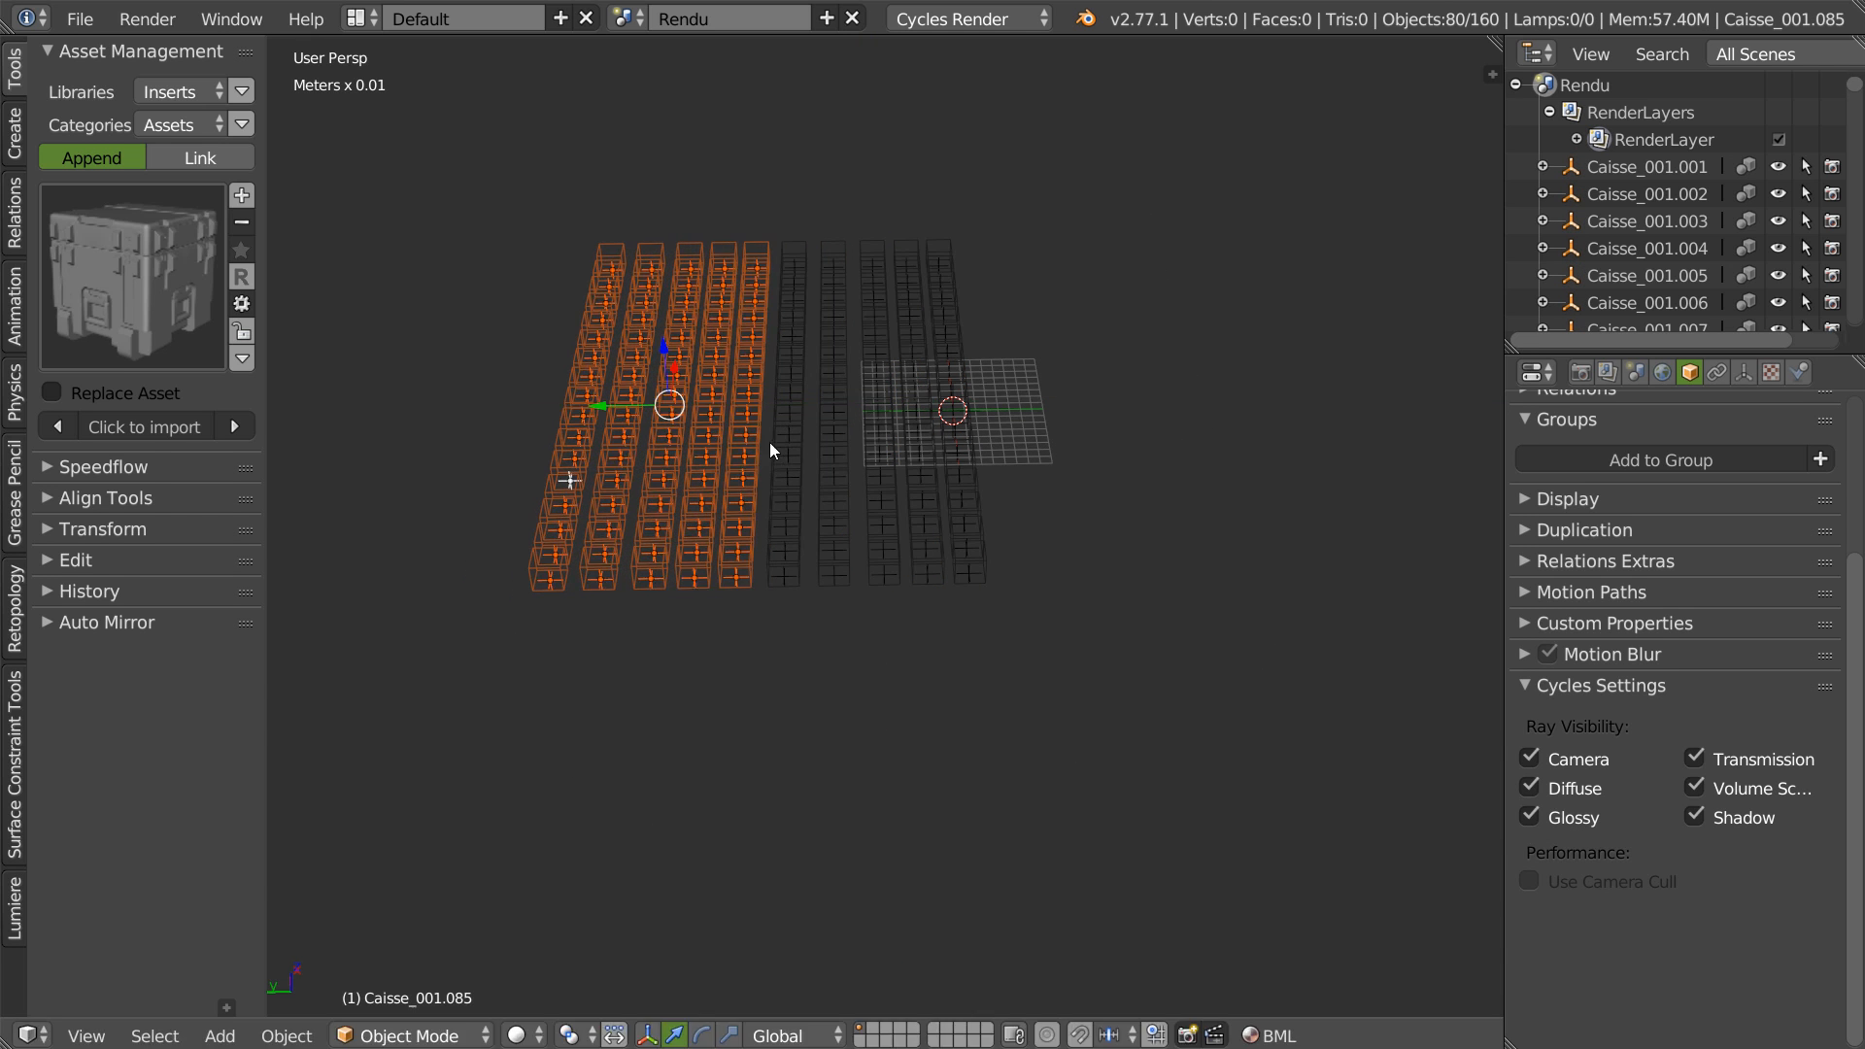
{"action": "left_click", "coordinate": [587, 456]}
{"action": "middle_click_drag", "start_coordinate": [604, 459], "coordinate": [754, 455]}
{"action": "mouse_move", "coordinate": [523, 150]}
{"action": "left_mouse_down", "text": "ctrl"}
{"action": "mouse_move", "coordinate": [679, 836]}
{"action": "mouse_move", "coordinate": [847, 213]}
{"action": "left_mouse_up", "text": "ctrl"}
Examine the full grid of duplicated crates from a distance and up close.
{"action": "middle_click_drag", "start_coordinate": [810, 361], "coordinate": [702, 387]}
{"action": "scroll", "coordinate": [802, 377], "scroll_direction": "up", "scroll_amount": 3}
{"action": "scroll", "coordinate": [802, 377], "scroll_direction": "down", "scroll_amount": 5}
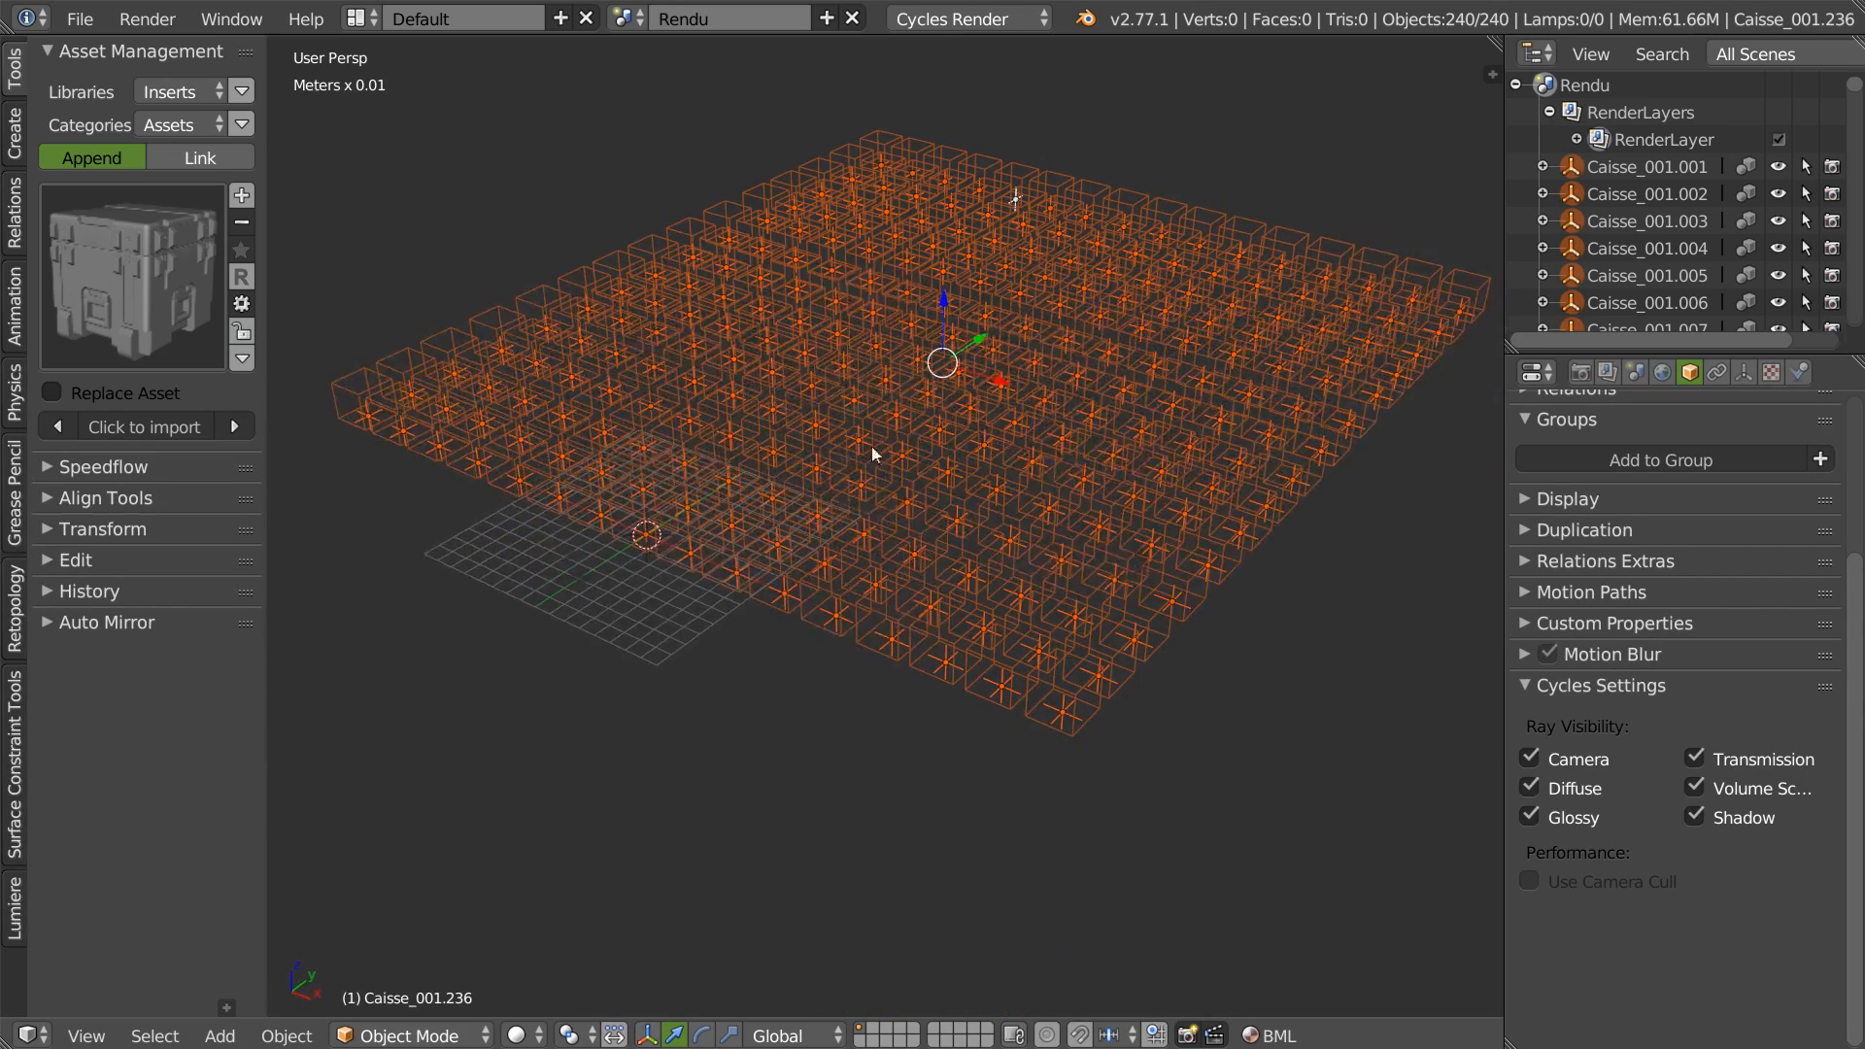
{"action": "scroll", "coordinate": [846, 462], "scroll_direction": "up", "scroll_amount": 5}
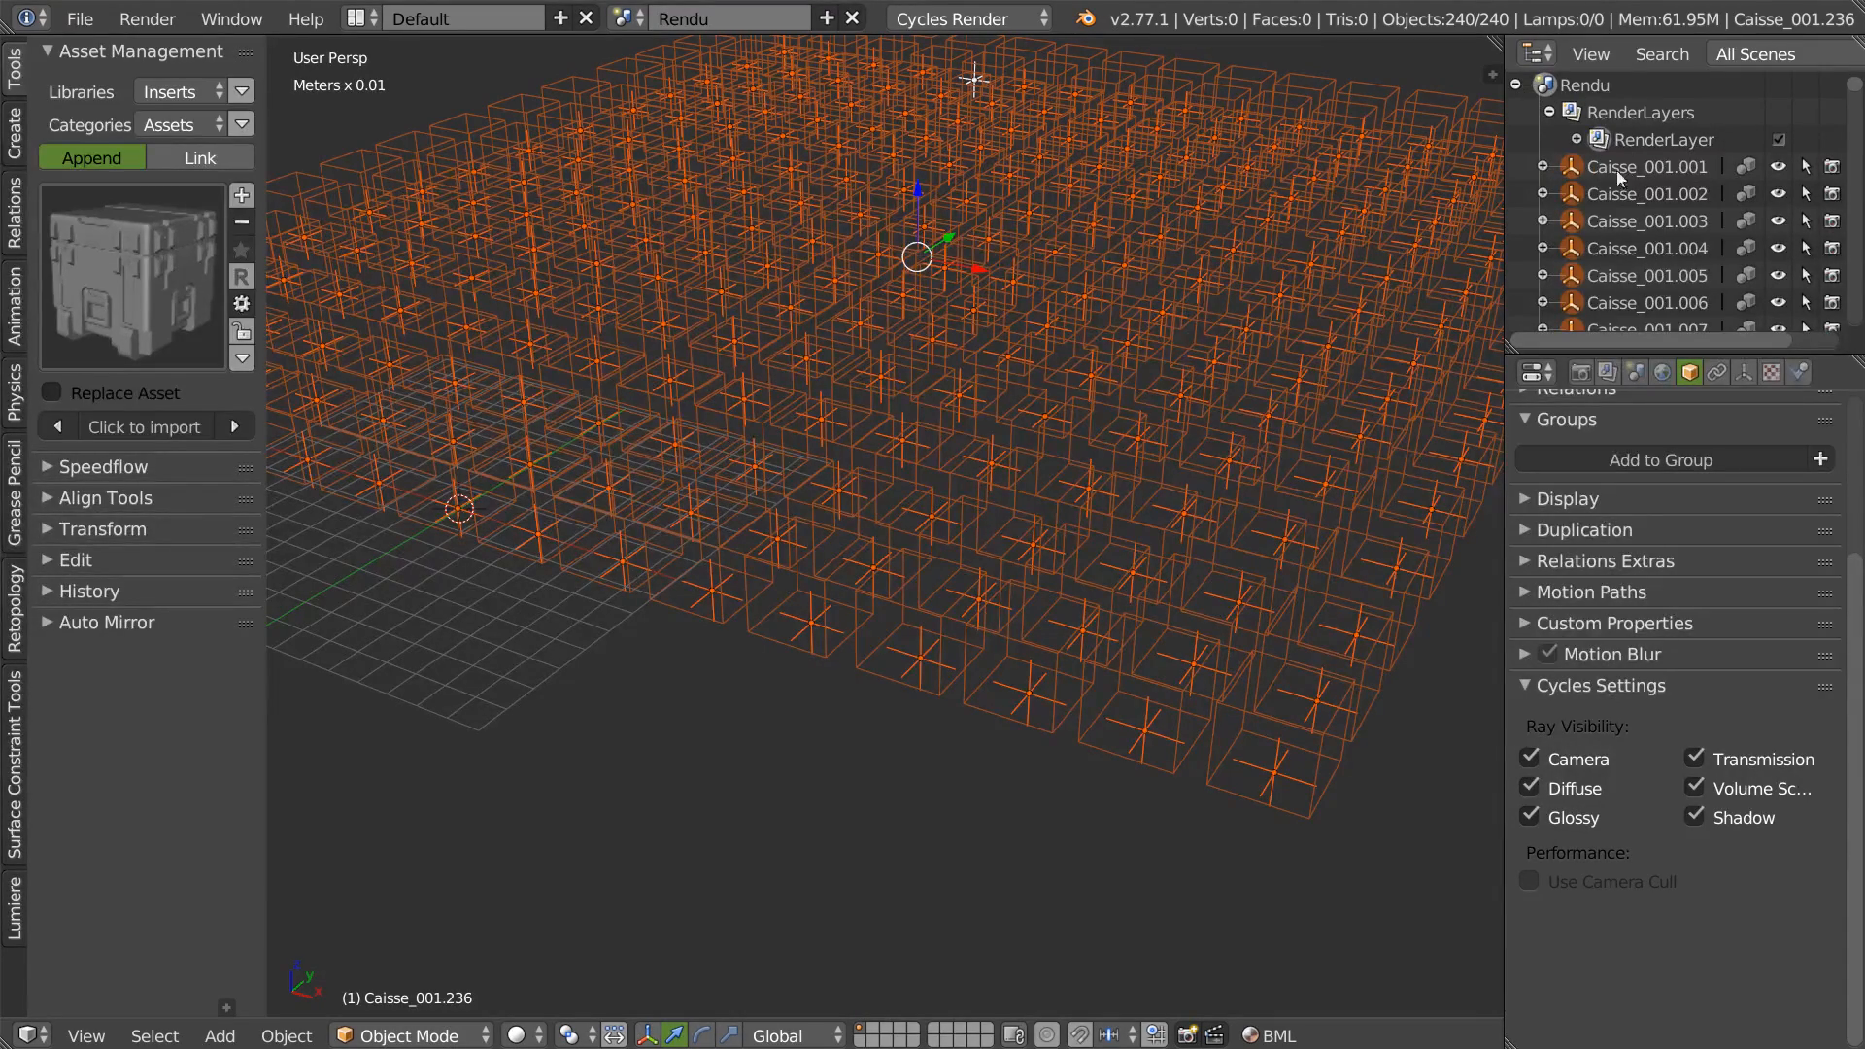
{"action": "scroll", "coordinate": [1028, 416], "scroll_direction": "up", "scroll_amount": 4}
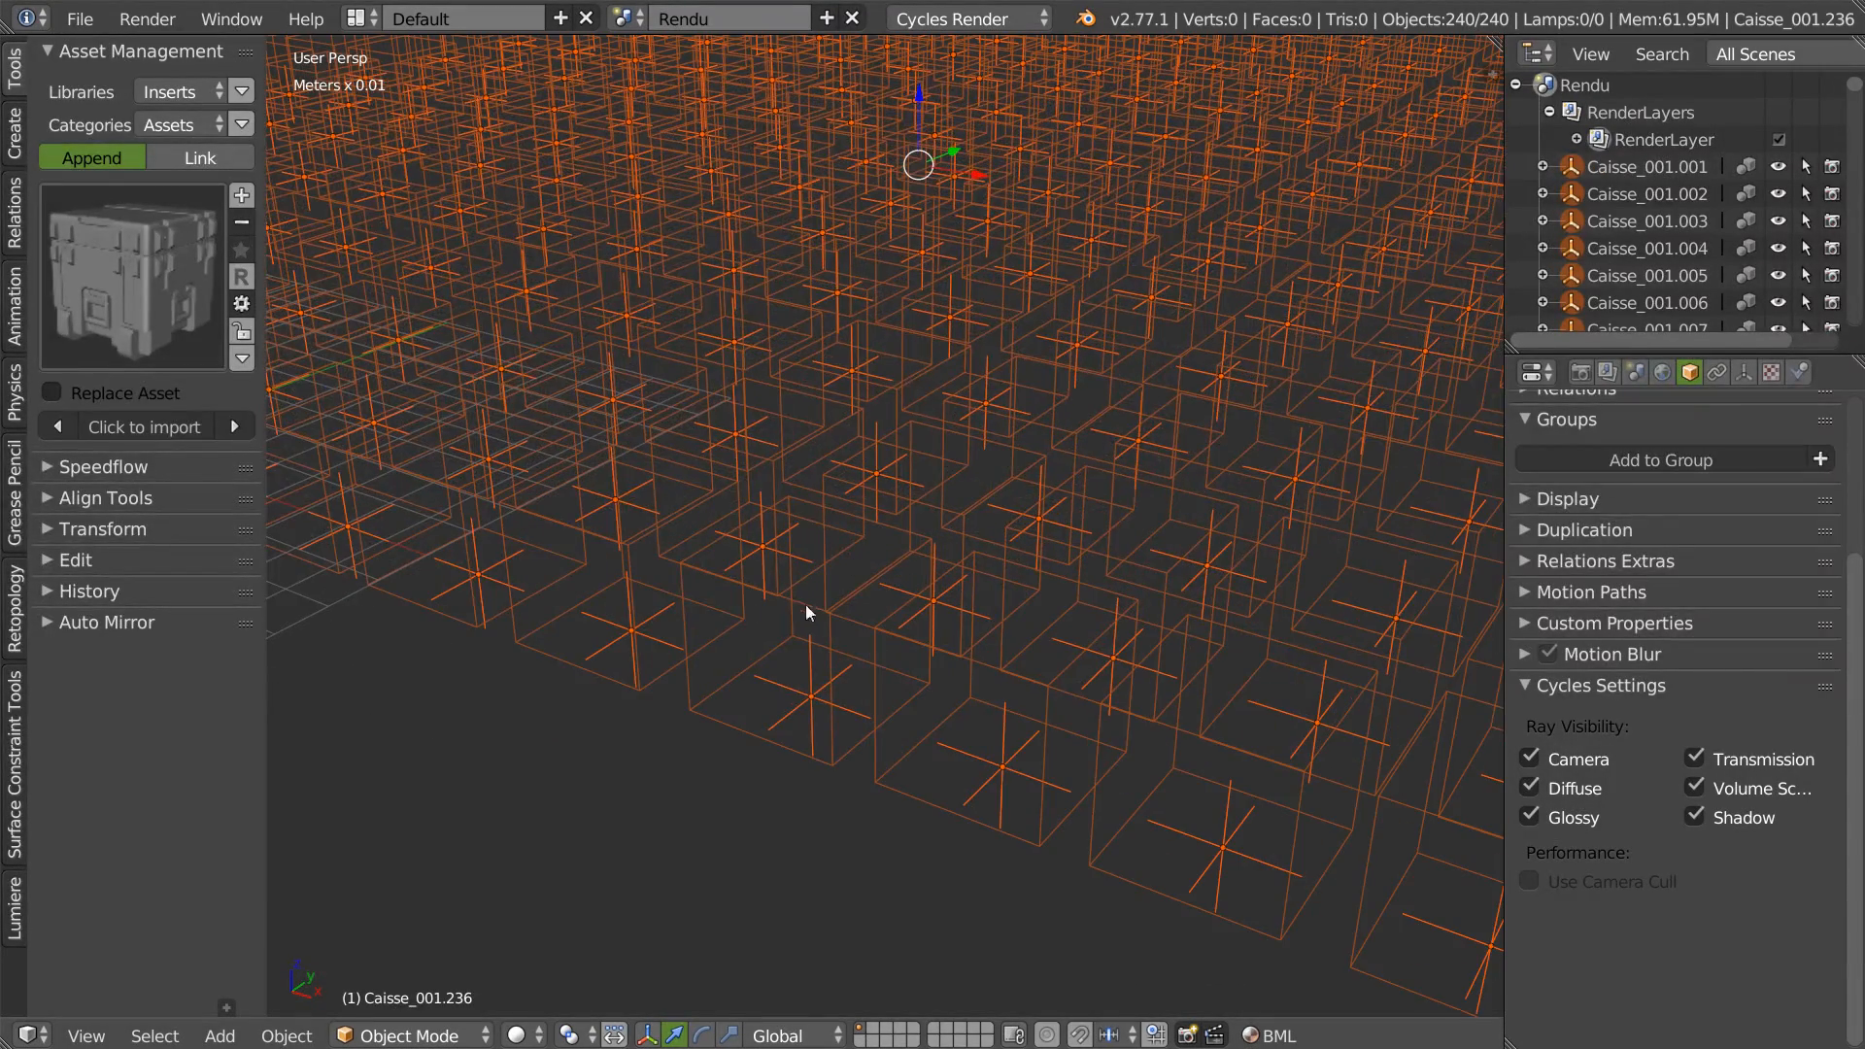
{"action": "scroll", "coordinate": [822, 633], "scroll_direction": "down", "scroll_amount": 8}
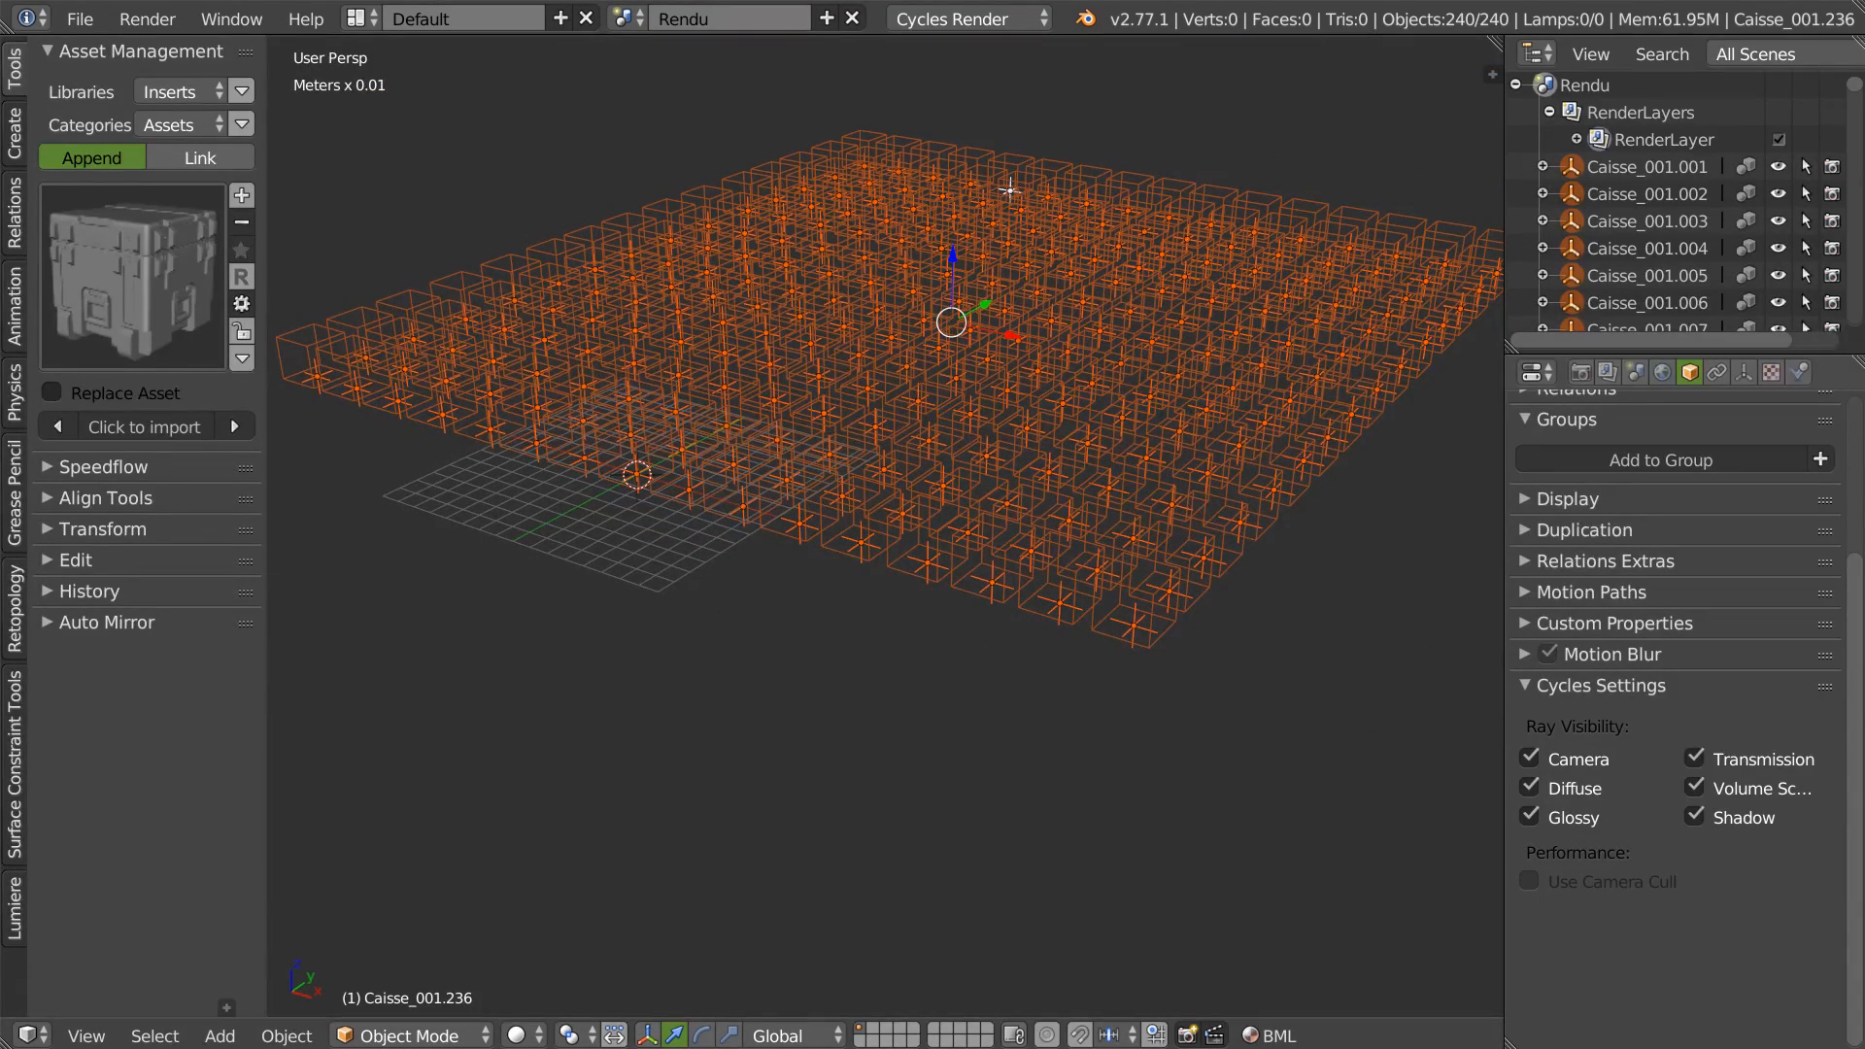
{"action": "middle_click_drag", "start_coordinate": [1022, 515], "coordinate": [1069, 311]}
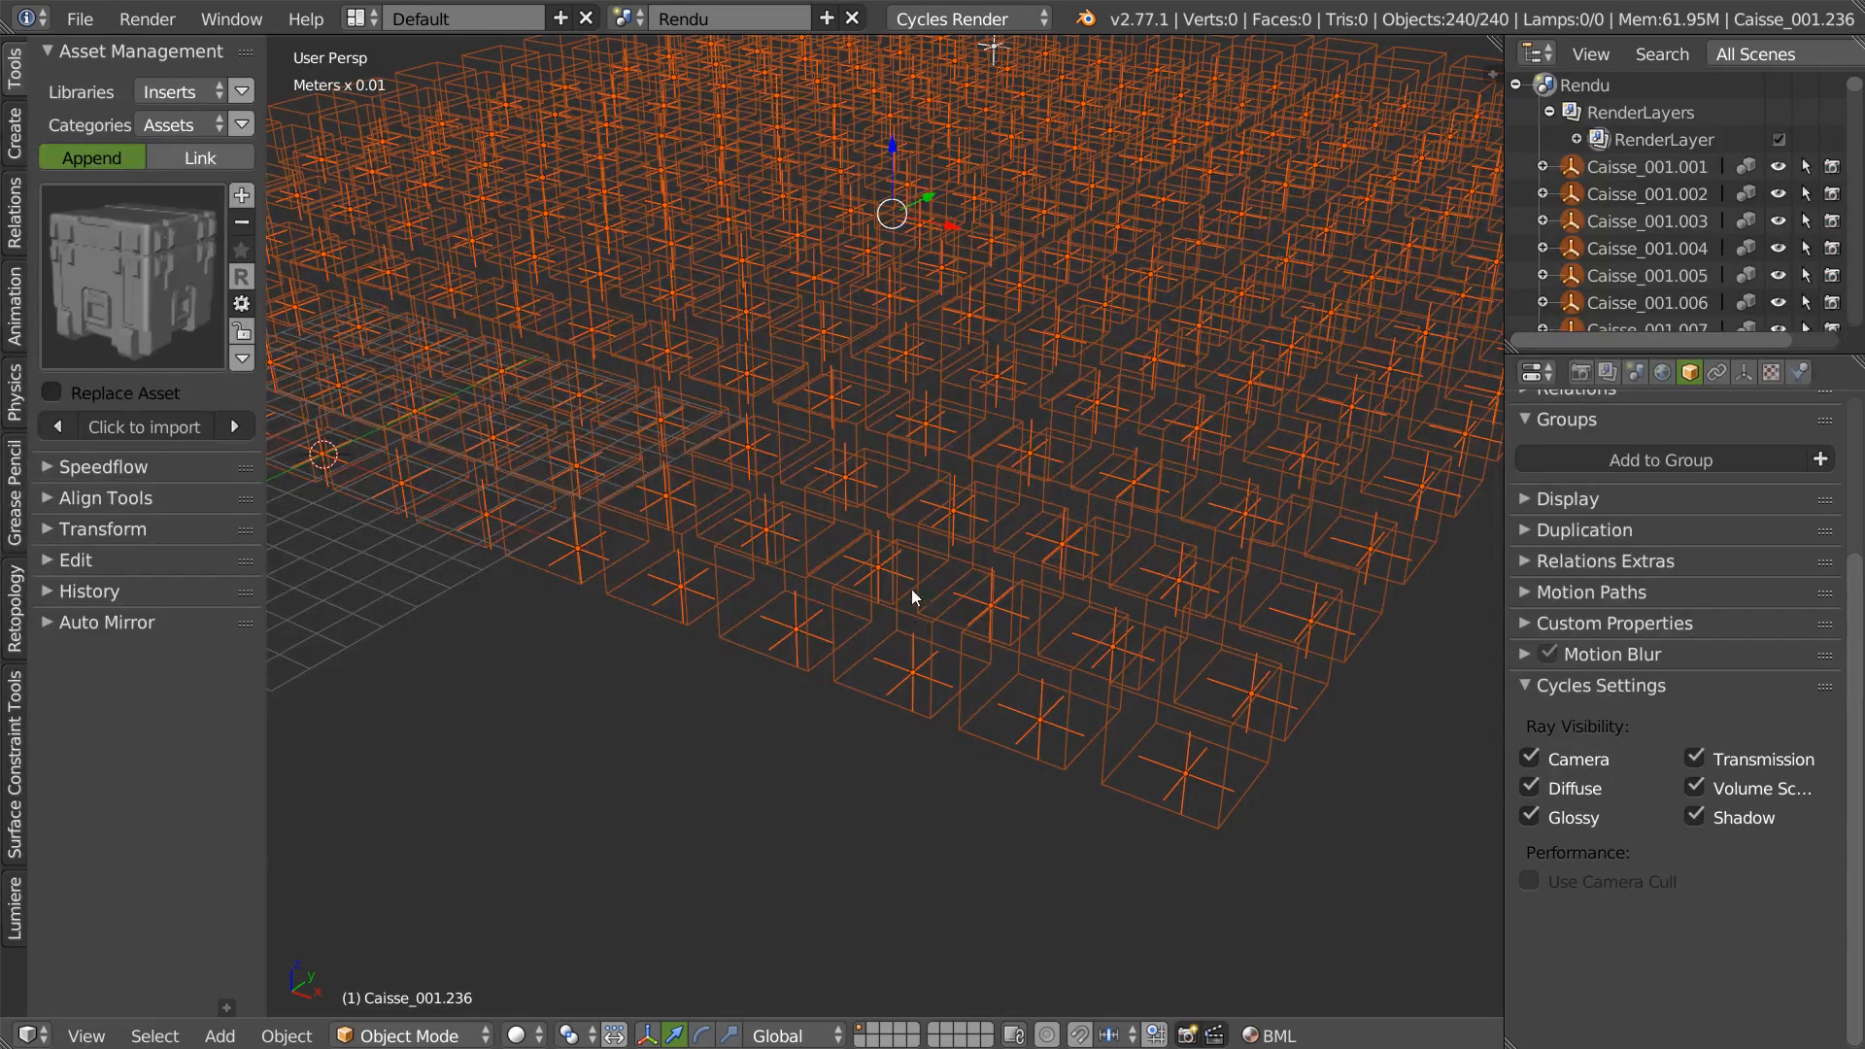
{"action": "scroll", "coordinate": [1618, 422], "scroll_direction": "up", "scroll_amount": 5}
{"action": "left_click", "coordinate": [1581, 372]}
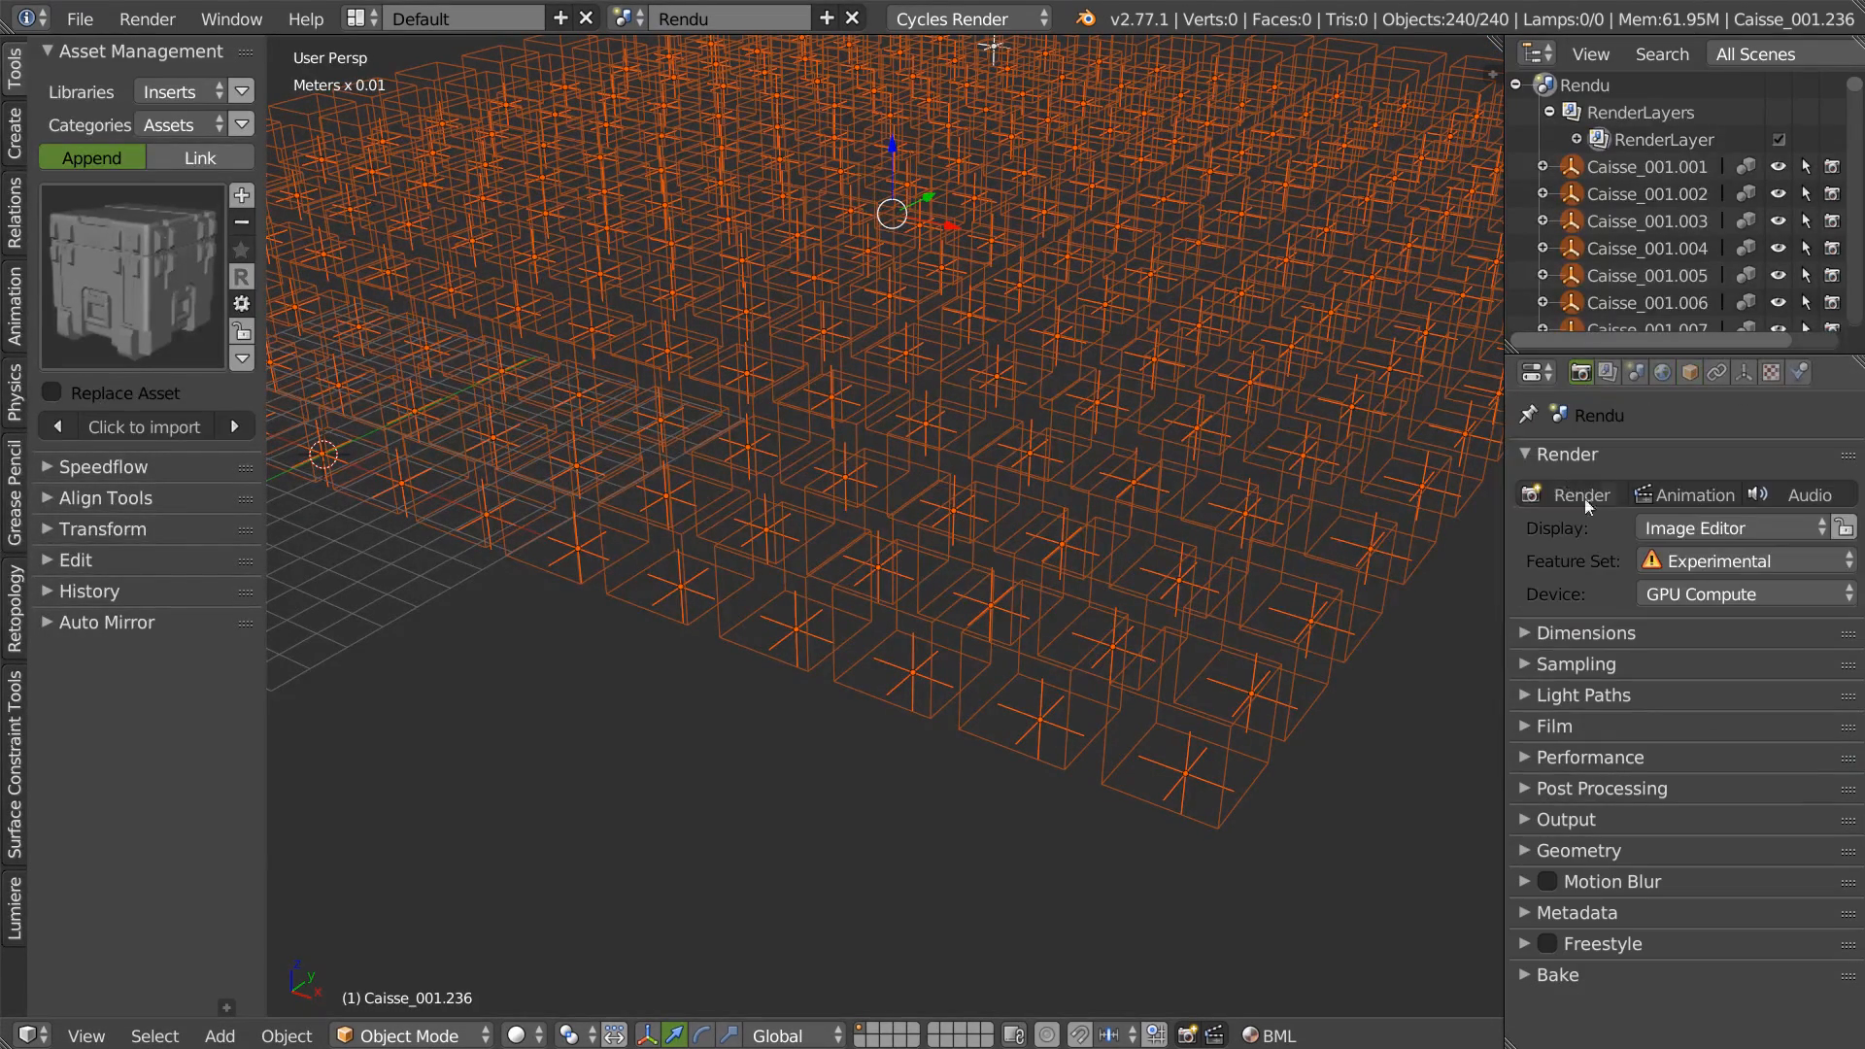
{"action": "scroll", "coordinate": [1066, 470], "scroll_direction": "down", "scroll_amount": 5}
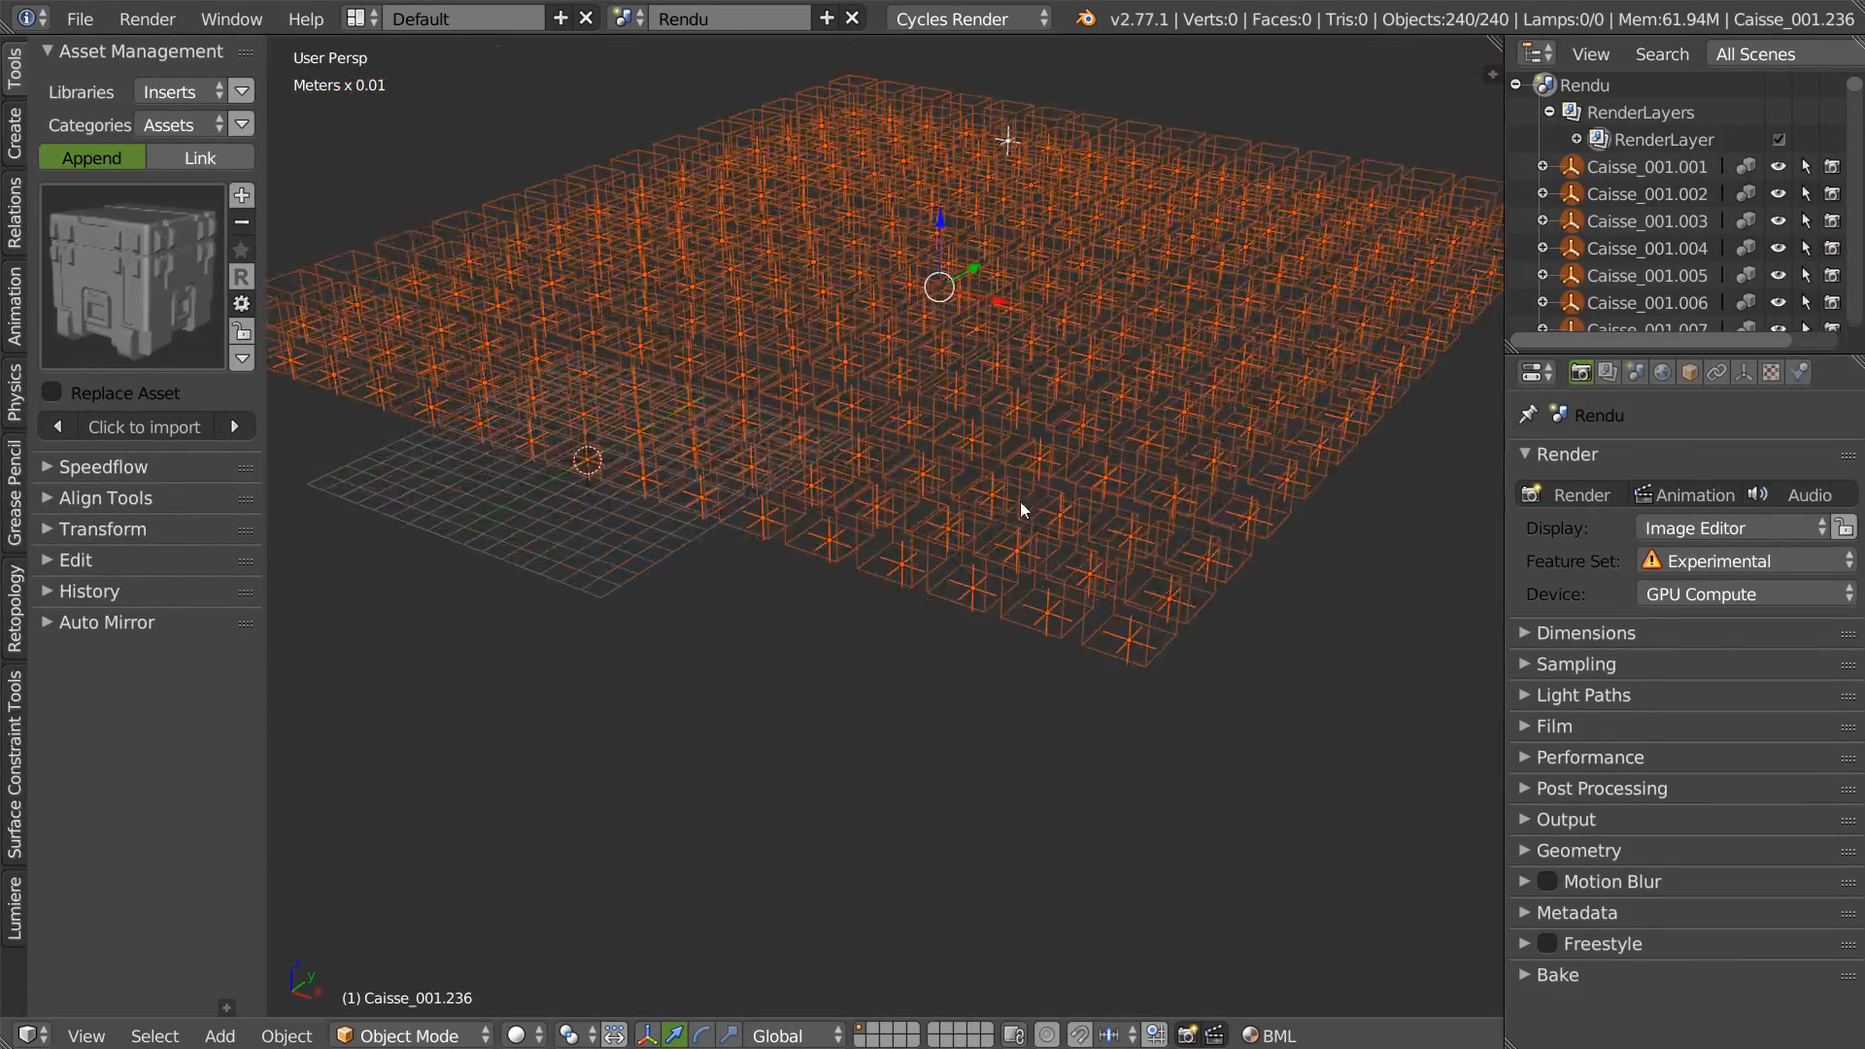
Preview the crates in rendered shading, and return the viewport to its previous shading.
{"action": "key", "text": "z"}
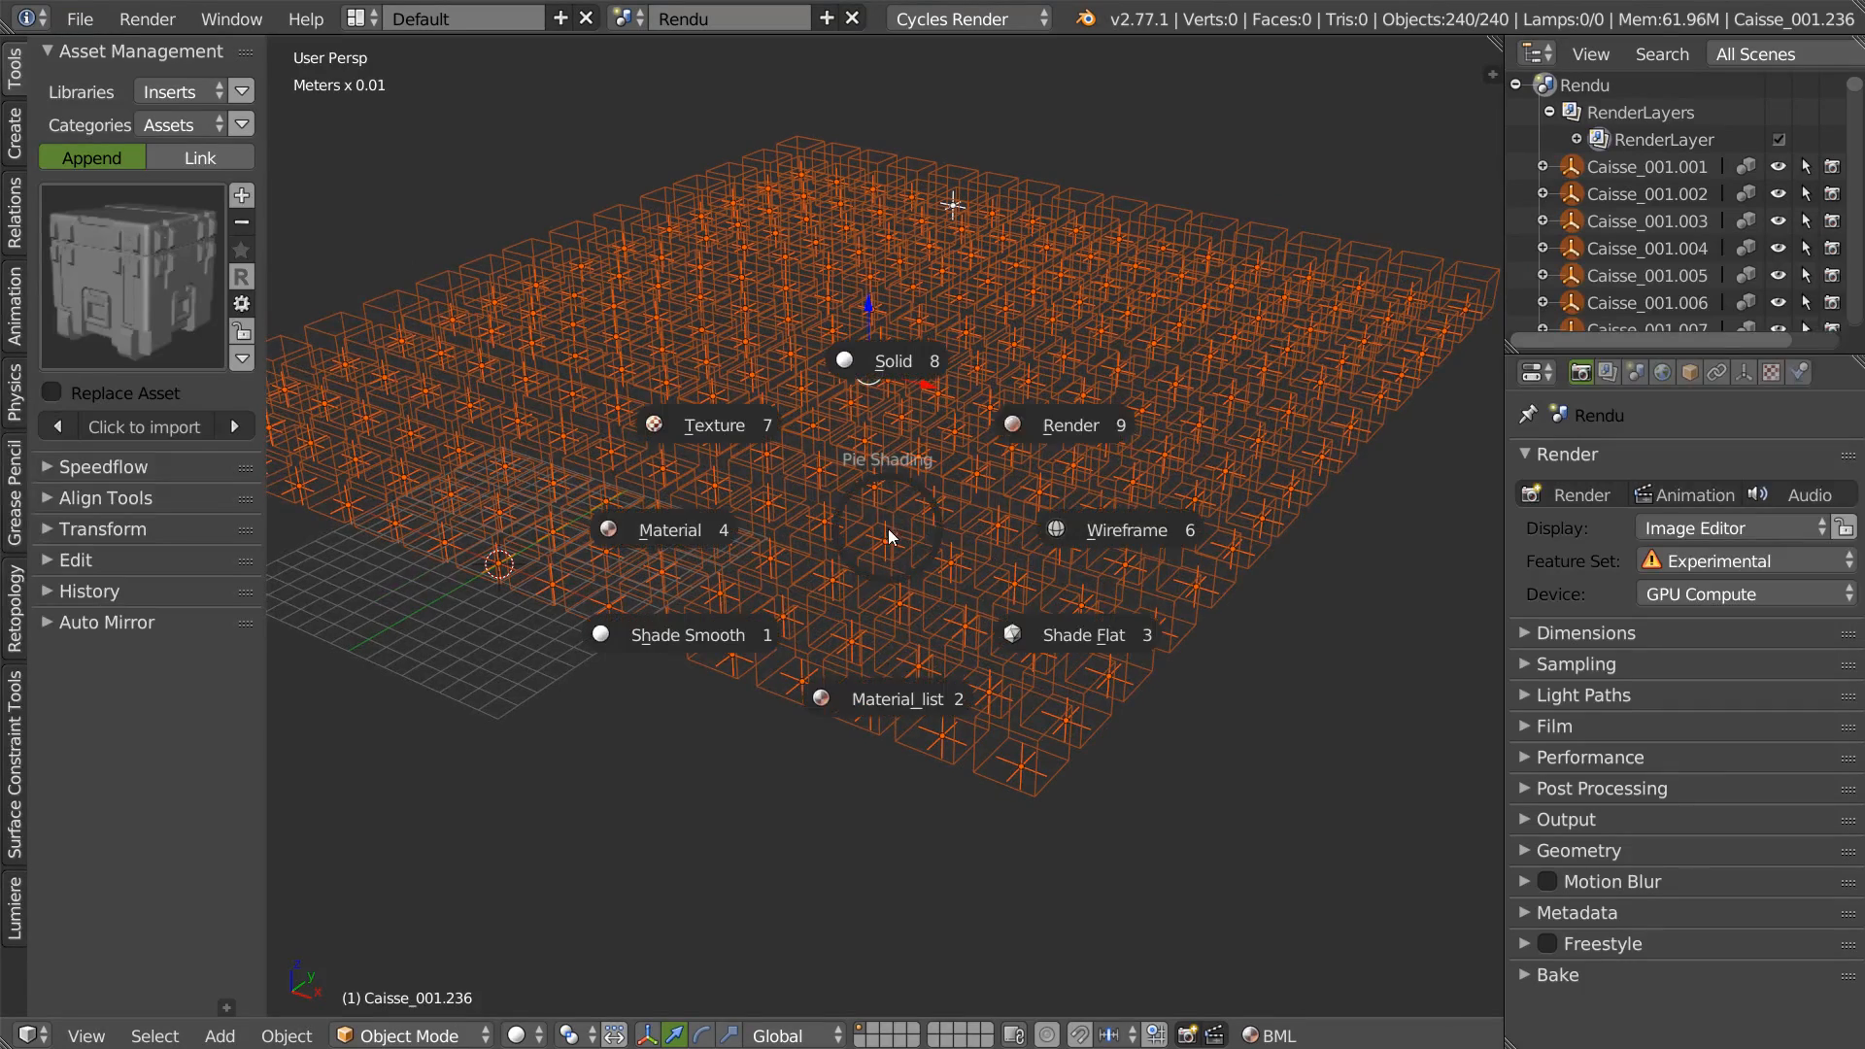
{"action": "left_click", "coordinate": [1048, 423]}
{"action": "key", "text": "z"}
{"action": "left_click", "coordinate": [994, 404]}
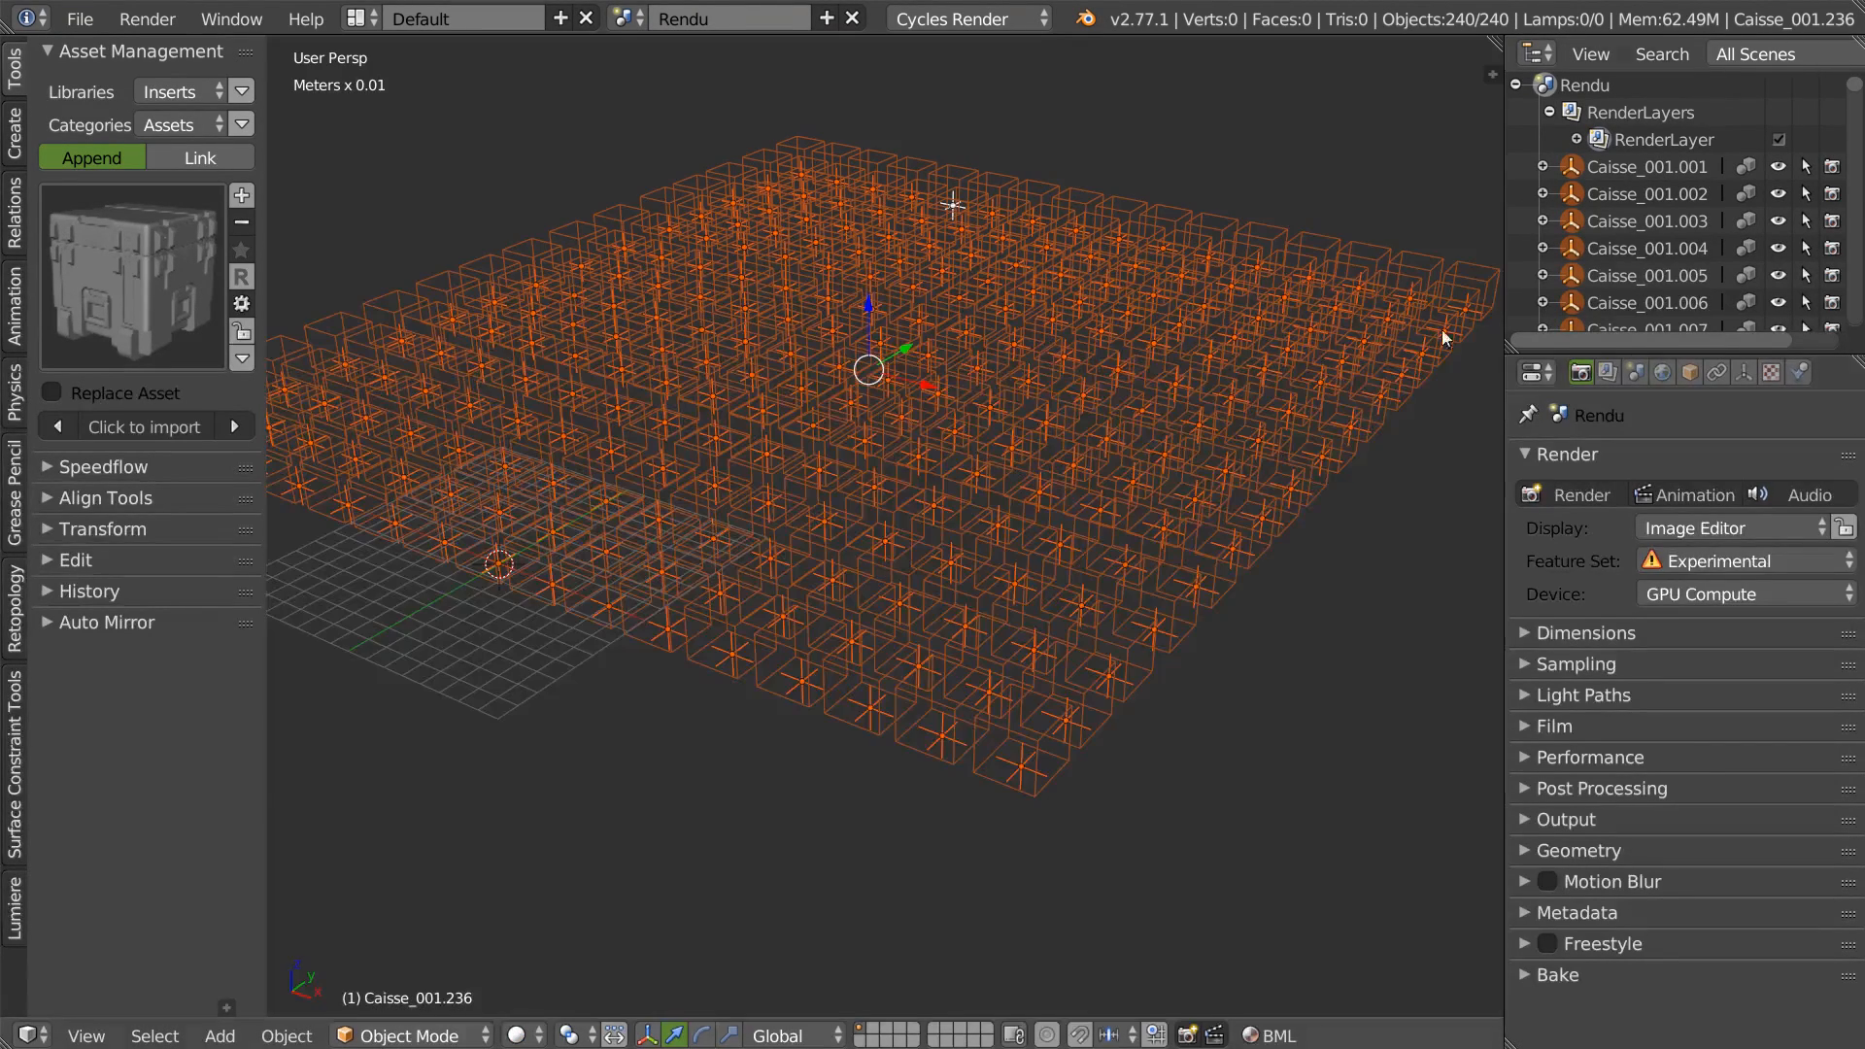
Create a new world for the scene and use an Environment Texture as its background color.
{"action": "left_click", "coordinate": [1663, 372]}
{"action": "left_click", "coordinate": [1686, 464]}
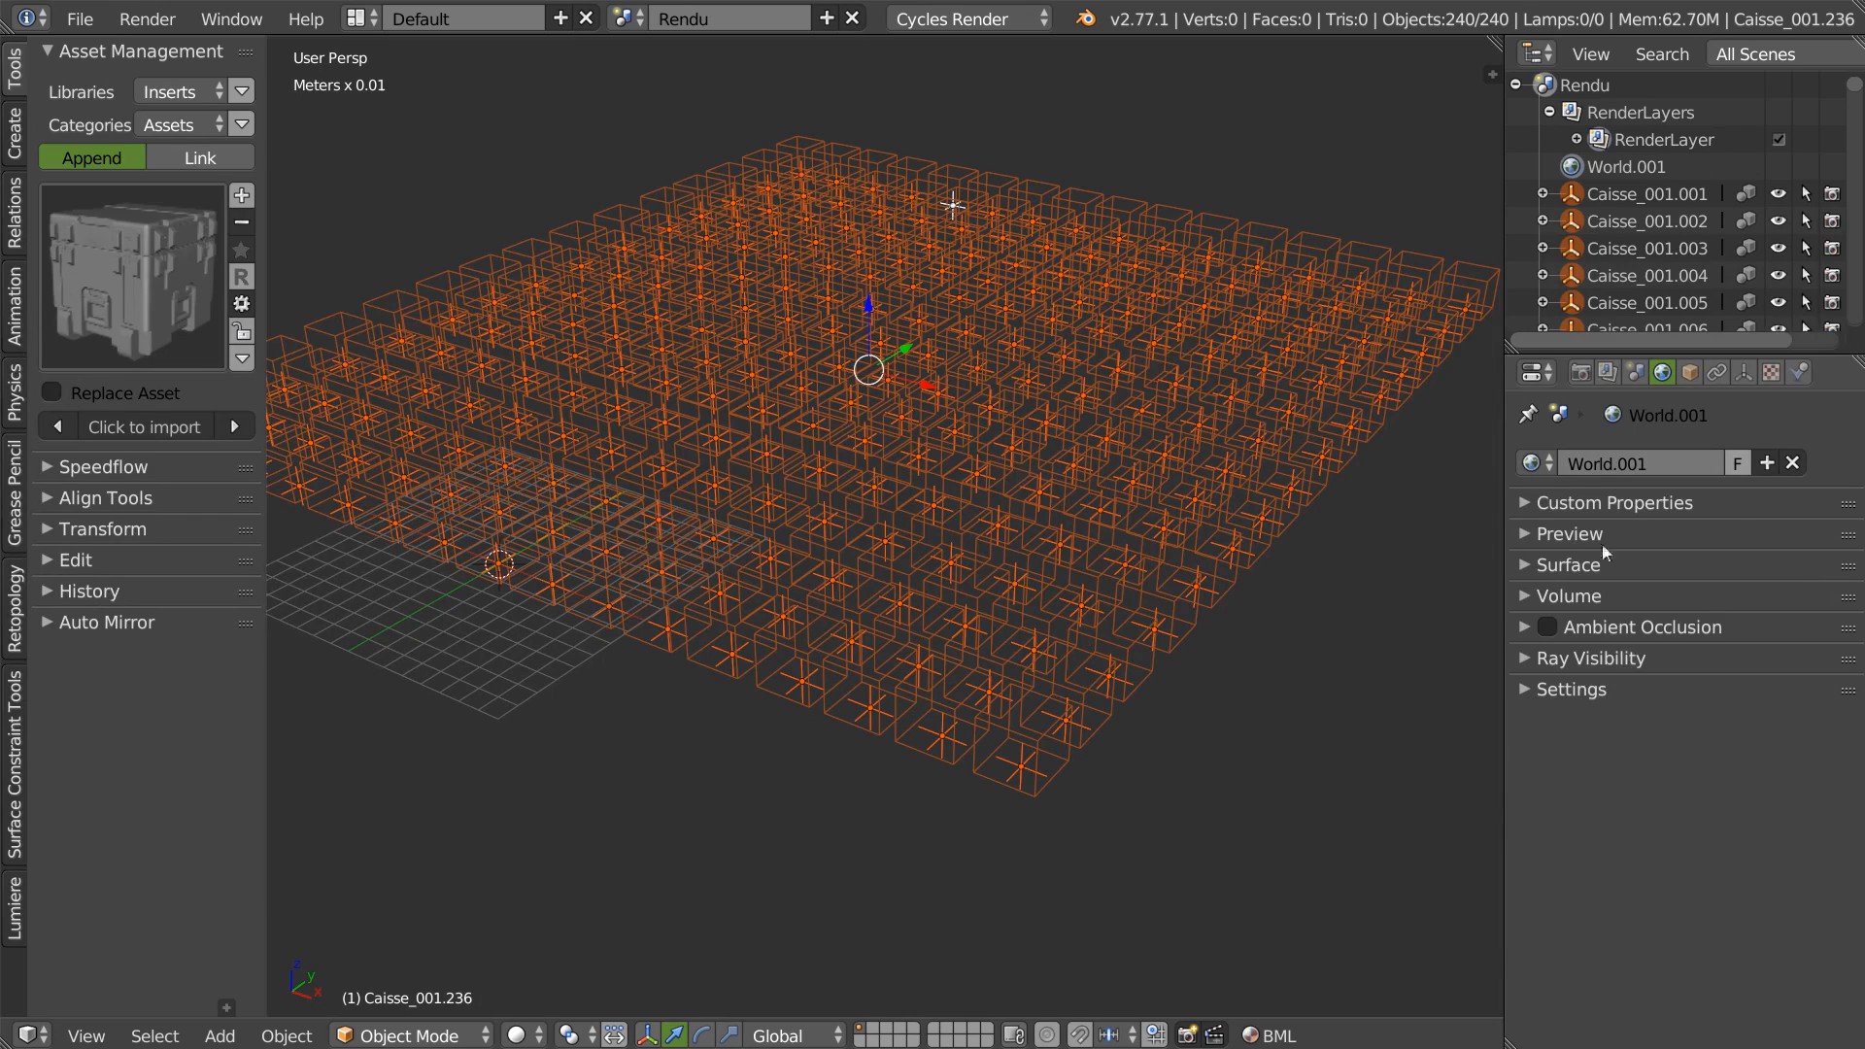
{"action": "left_click", "coordinate": [1657, 564]}
{"action": "left_click", "coordinate": [1806, 606]}
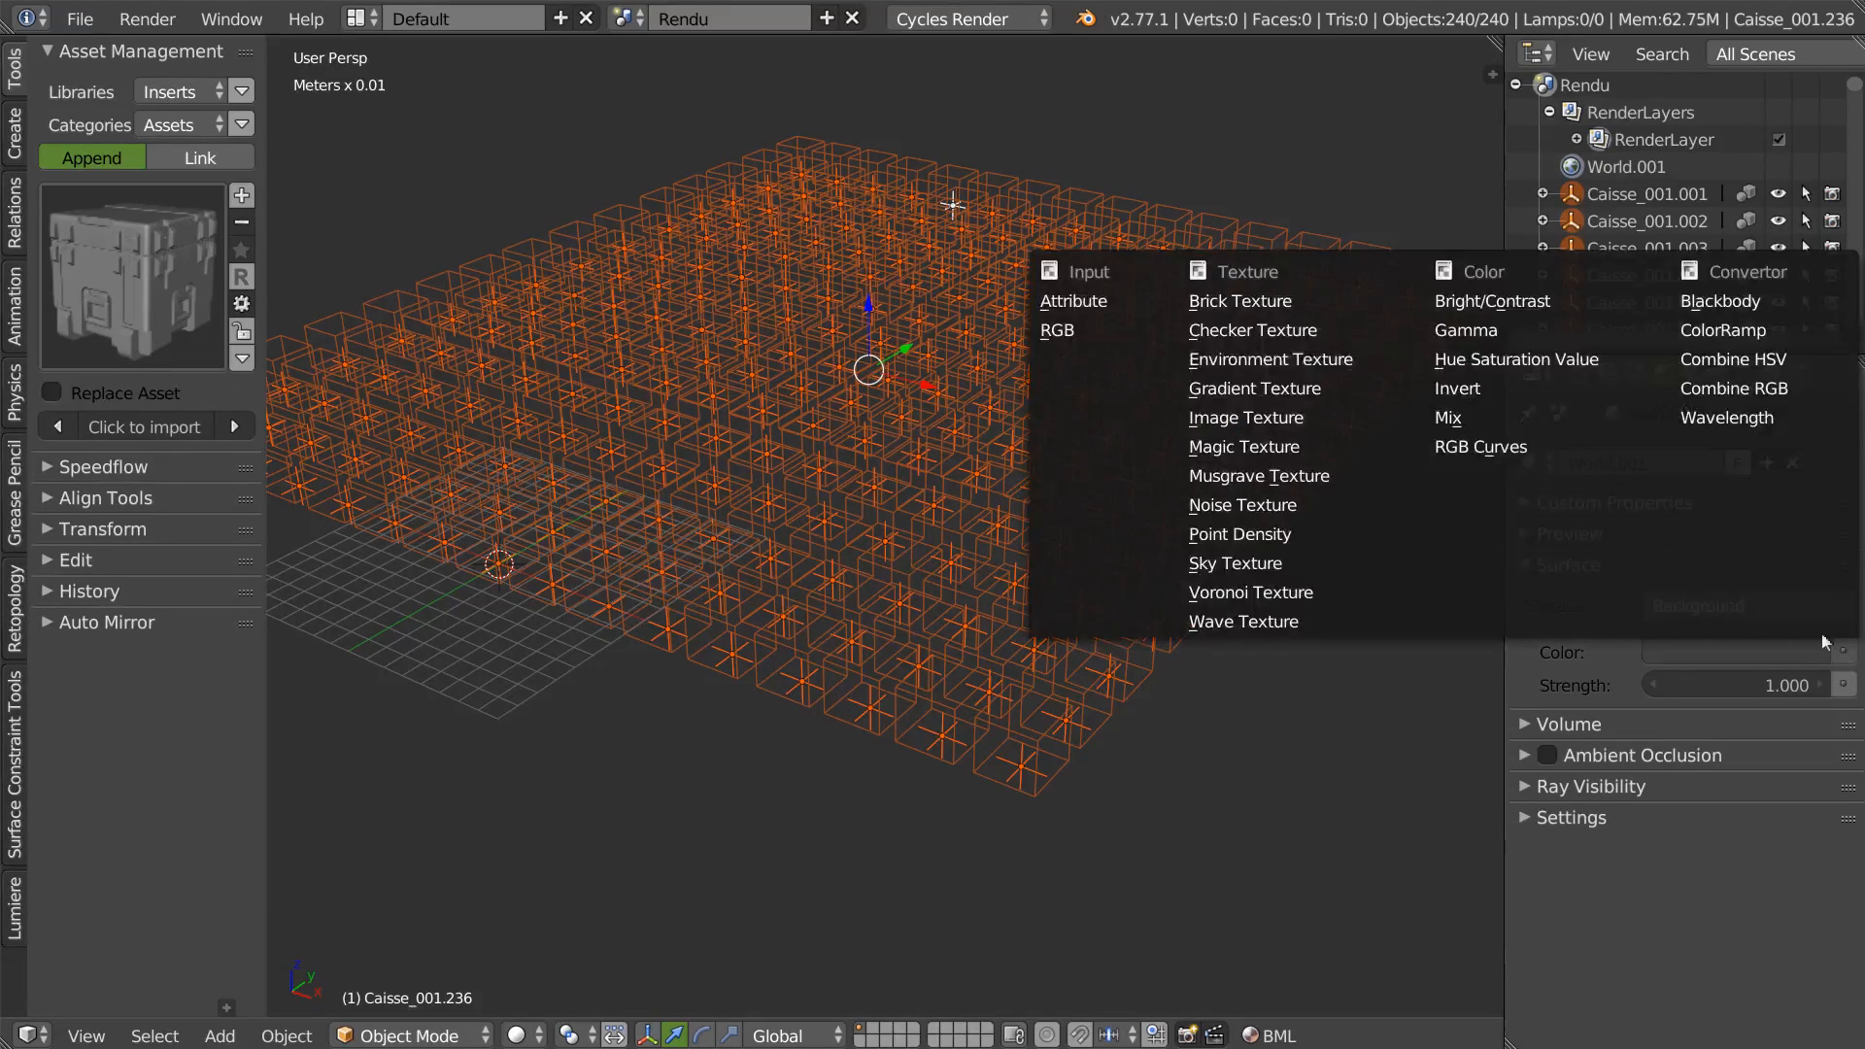
{"action": "left_click", "coordinate": [1246, 360]}
Load the sky_cloud image from the HDRI folder into the world's environment texture.
{"action": "left_click", "coordinate": [1751, 684]}
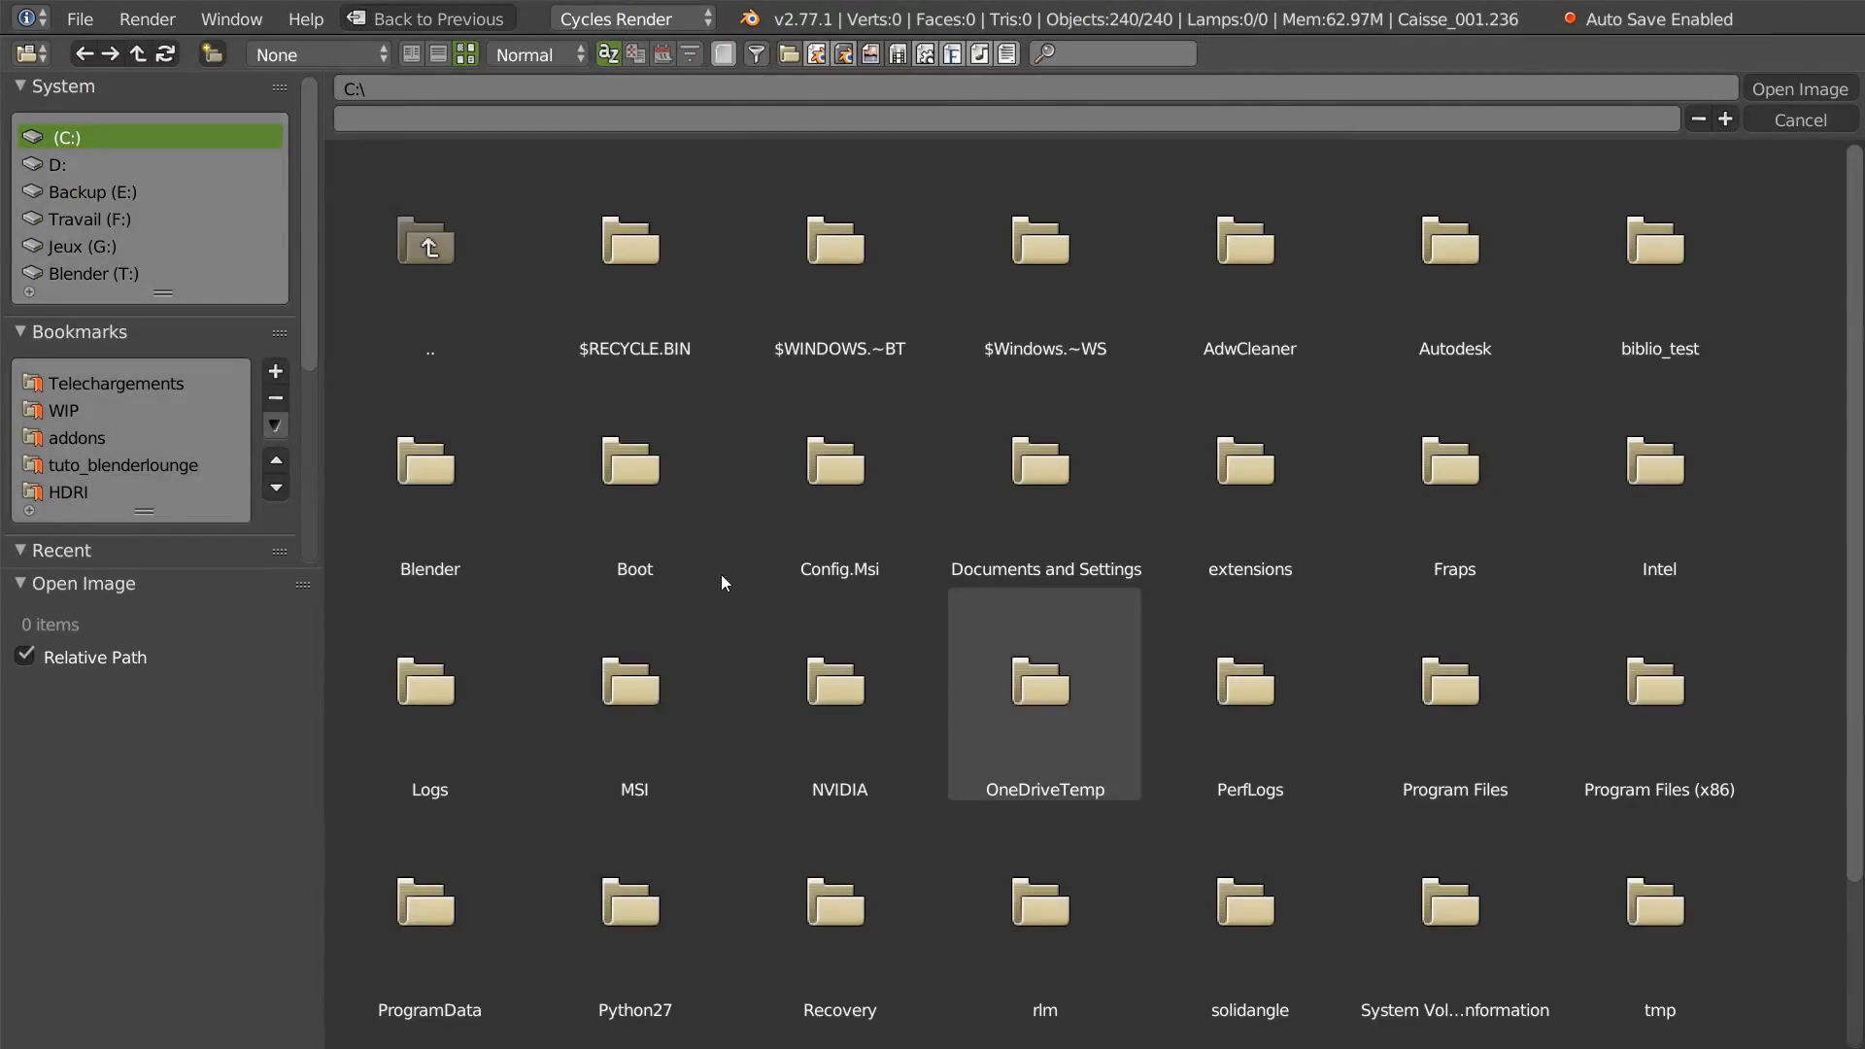
{"action": "left_click", "coordinate": [67, 492]}
{"action": "scroll", "coordinate": [1827, 505], "scroll_direction": "down", "scroll_amount": 10}
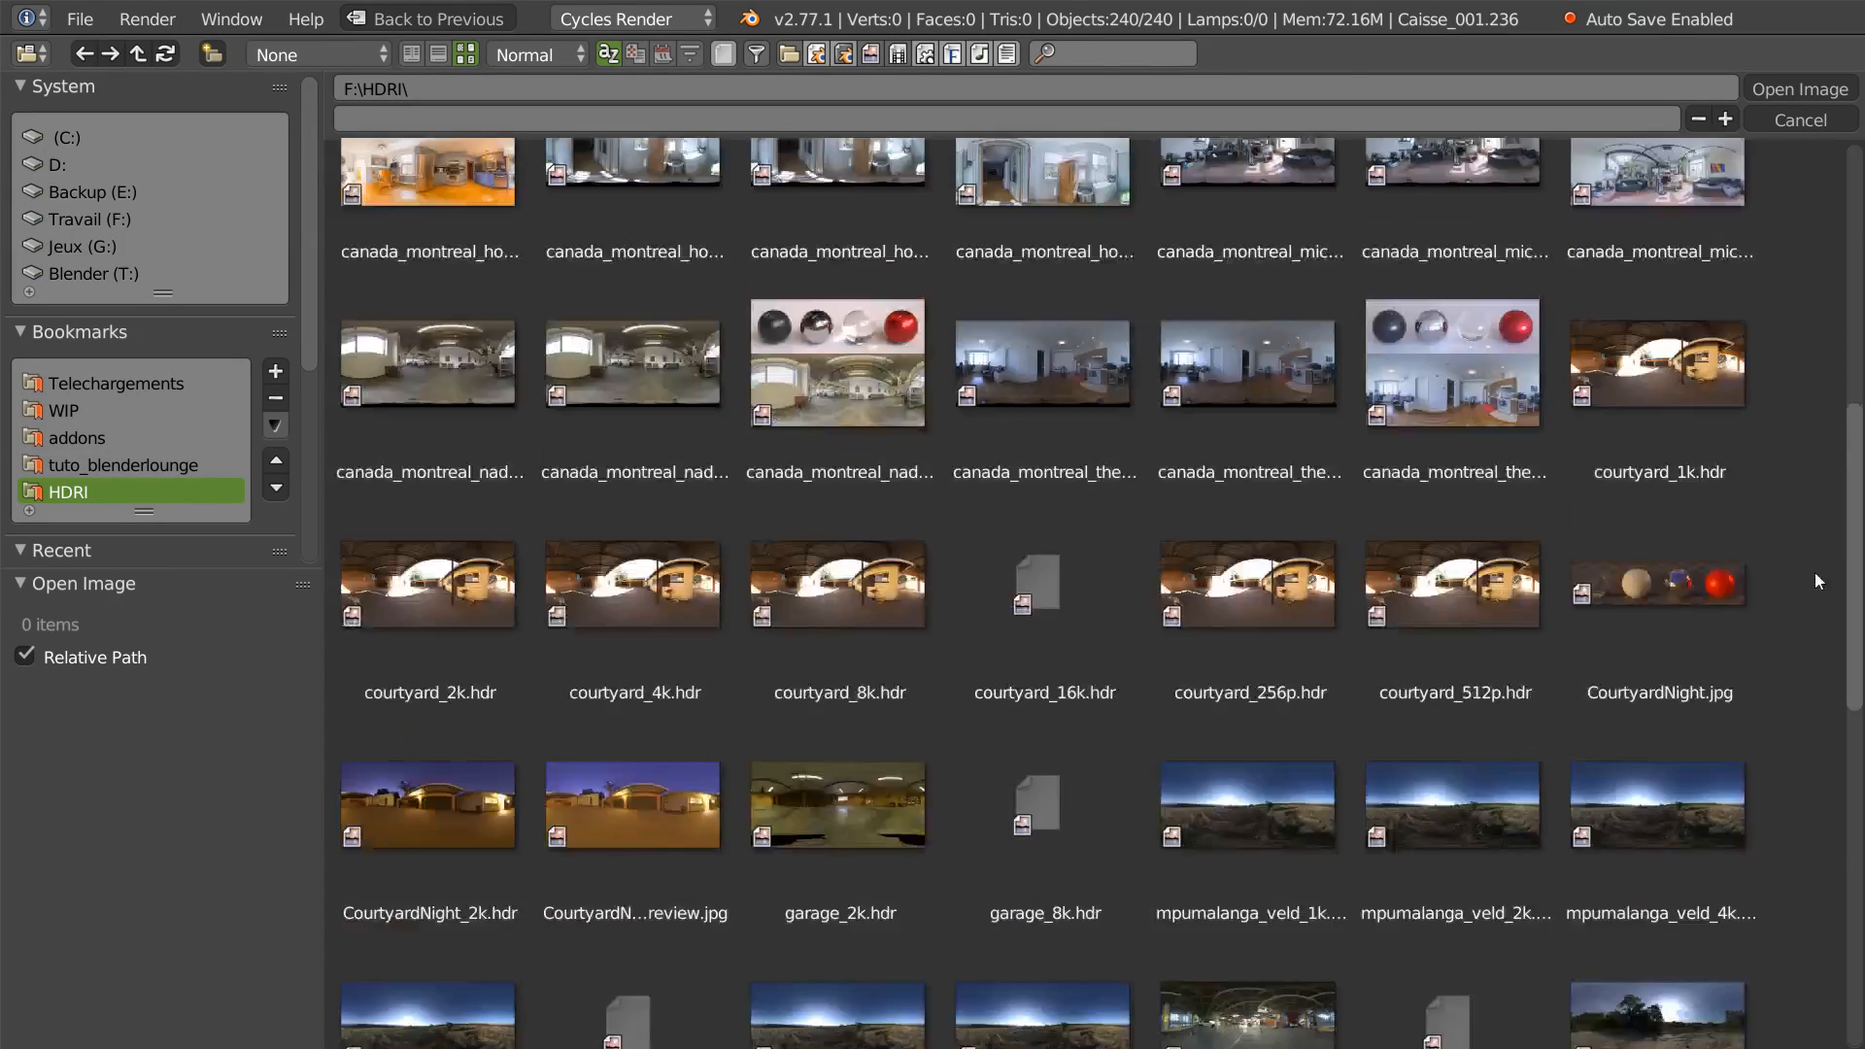
{"action": "scroll", "coordinate": [1751, 788], "scroll_direction": "down", "scroll_amount": 3}
{"action": "double_click", "coordinate": [1621, 435]}
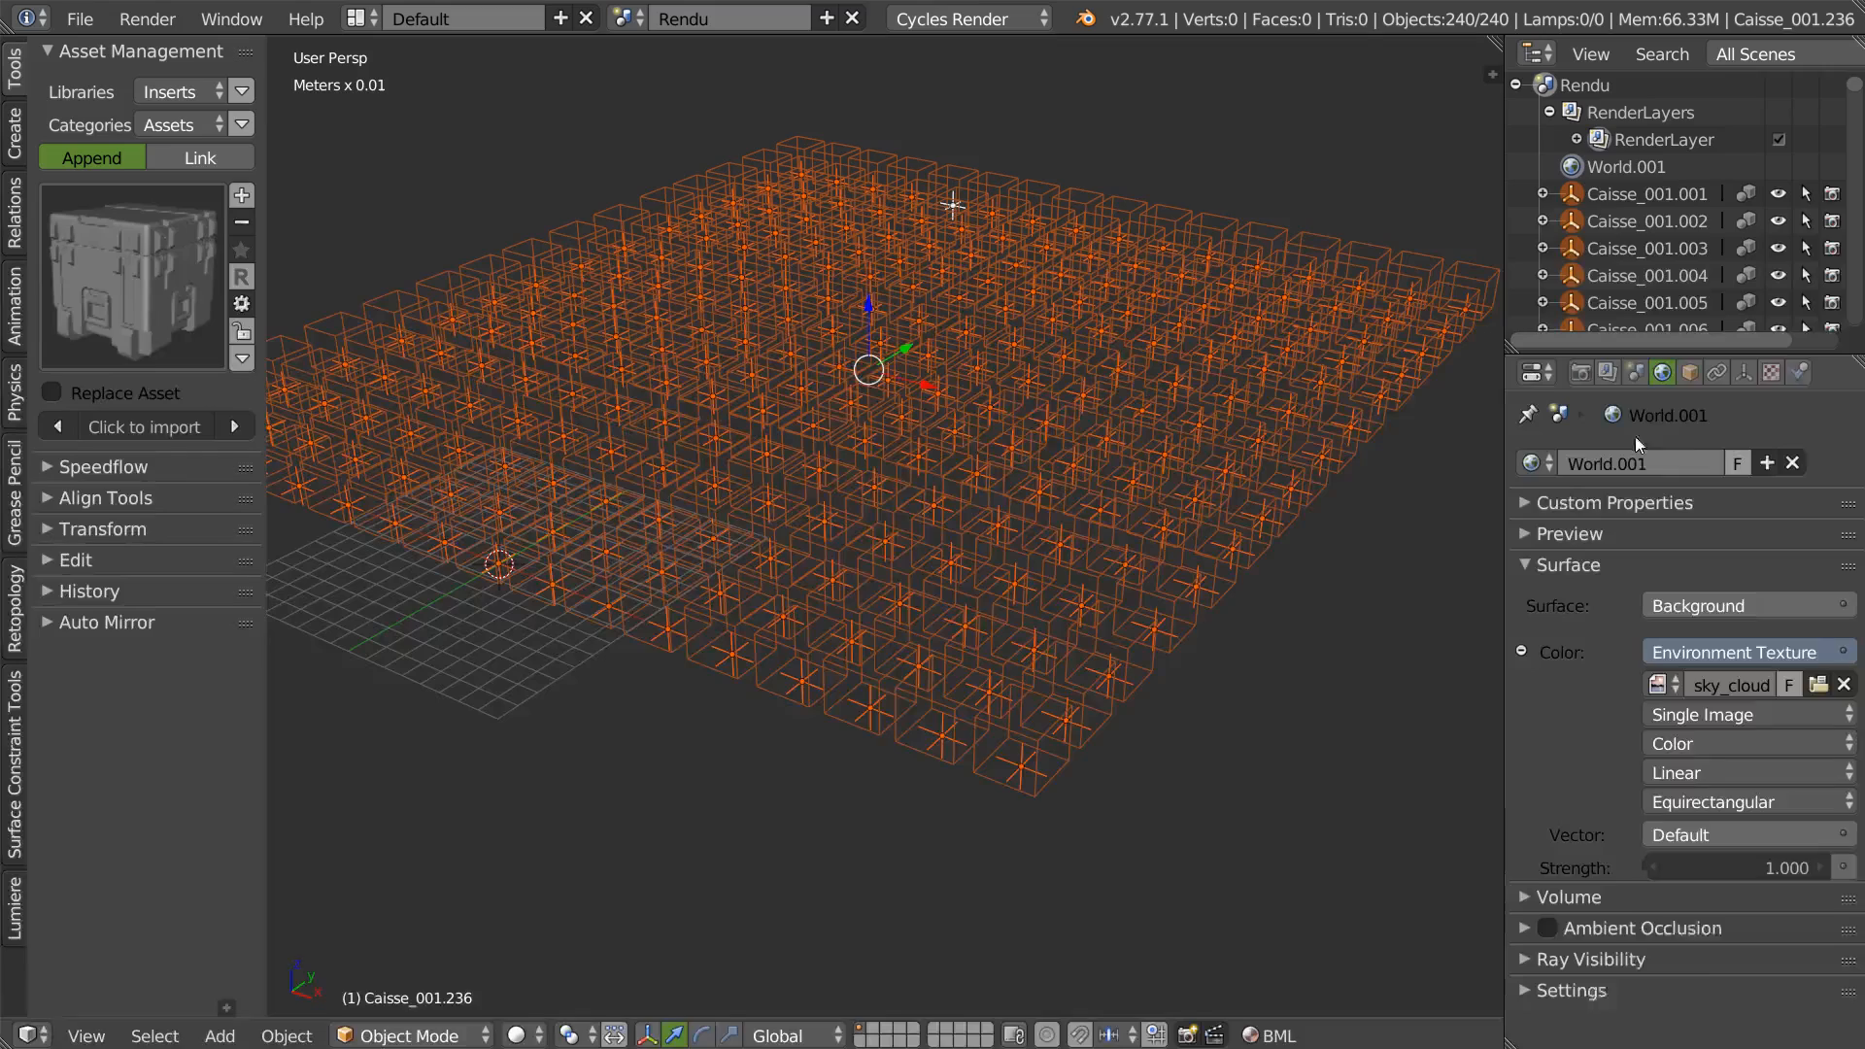
Check the sky lighting in rendered shading, return to the previous shading and open the Film render settings.
{"action": "key", "text": "z"}
{"action": "left_click", "coordinate": [988, 443]}
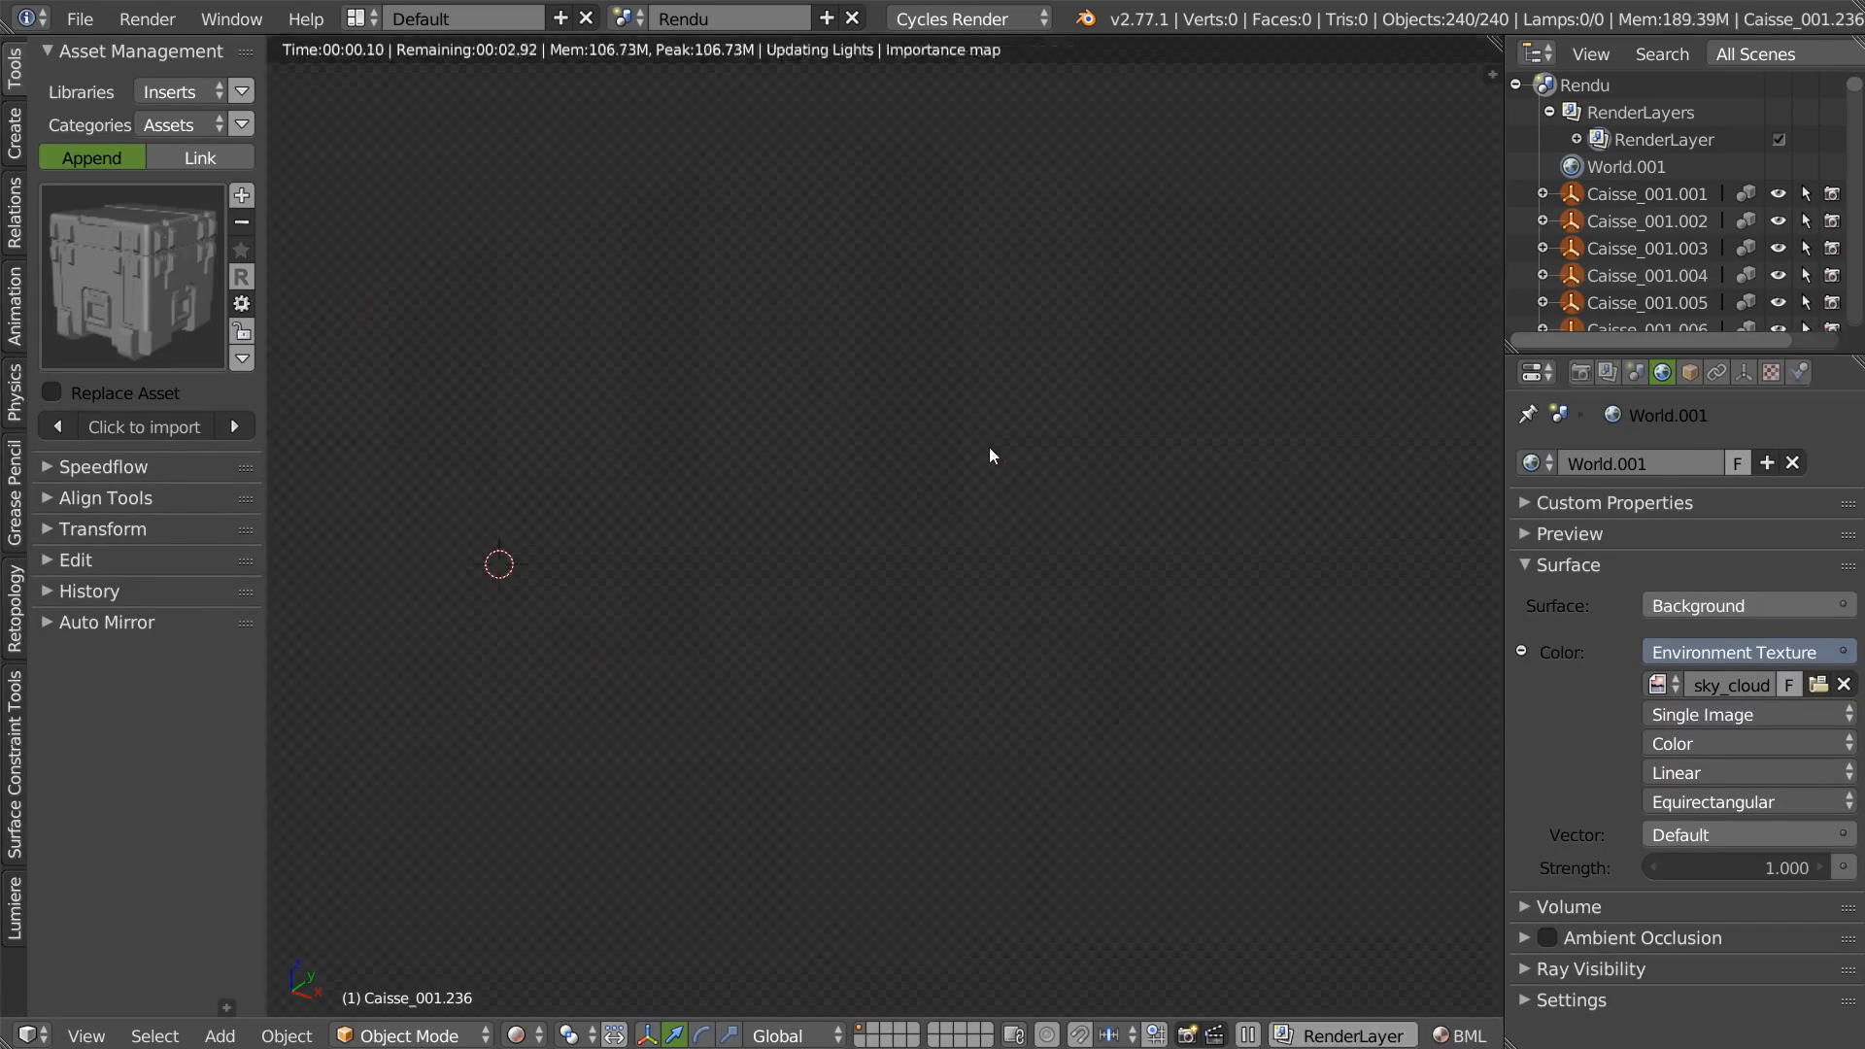
{"action": "key", "text": "z"}
{"action": "left_click", "coordinate": [999, 466]}
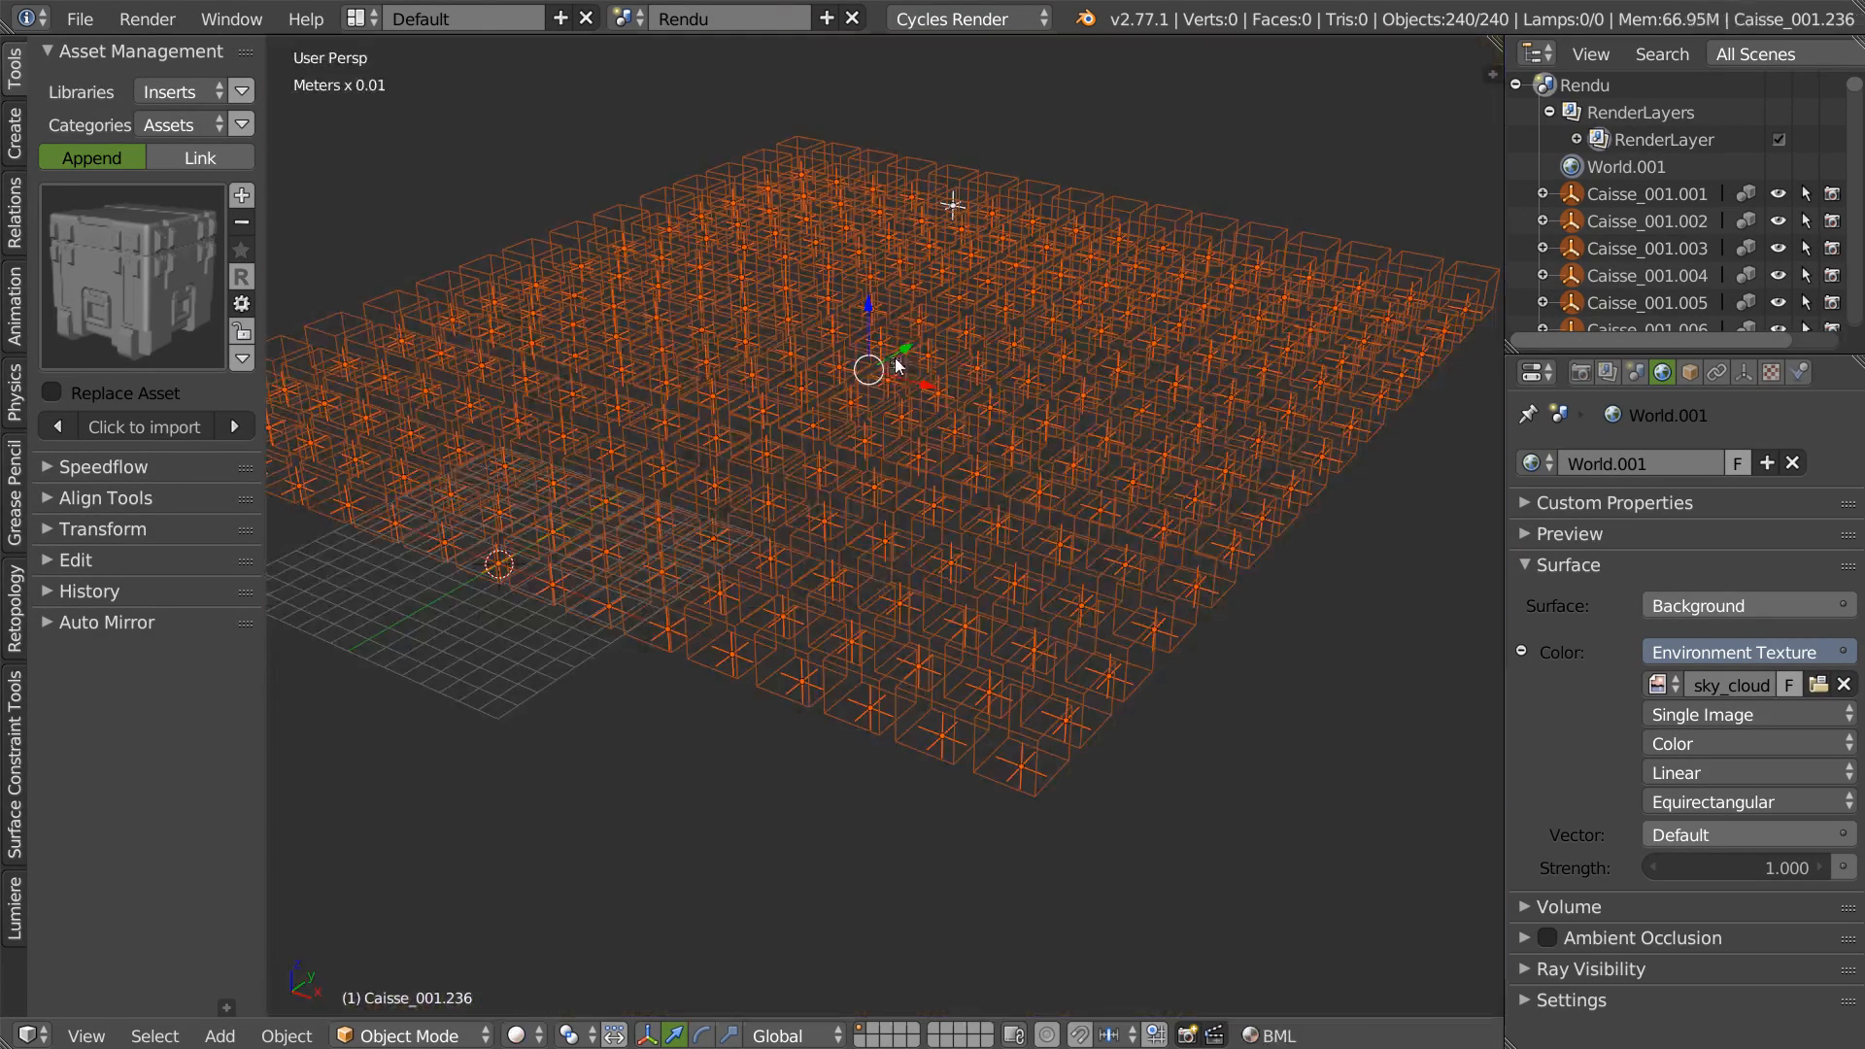
{"action": "left_click", "coordinate": [1581, 372]}
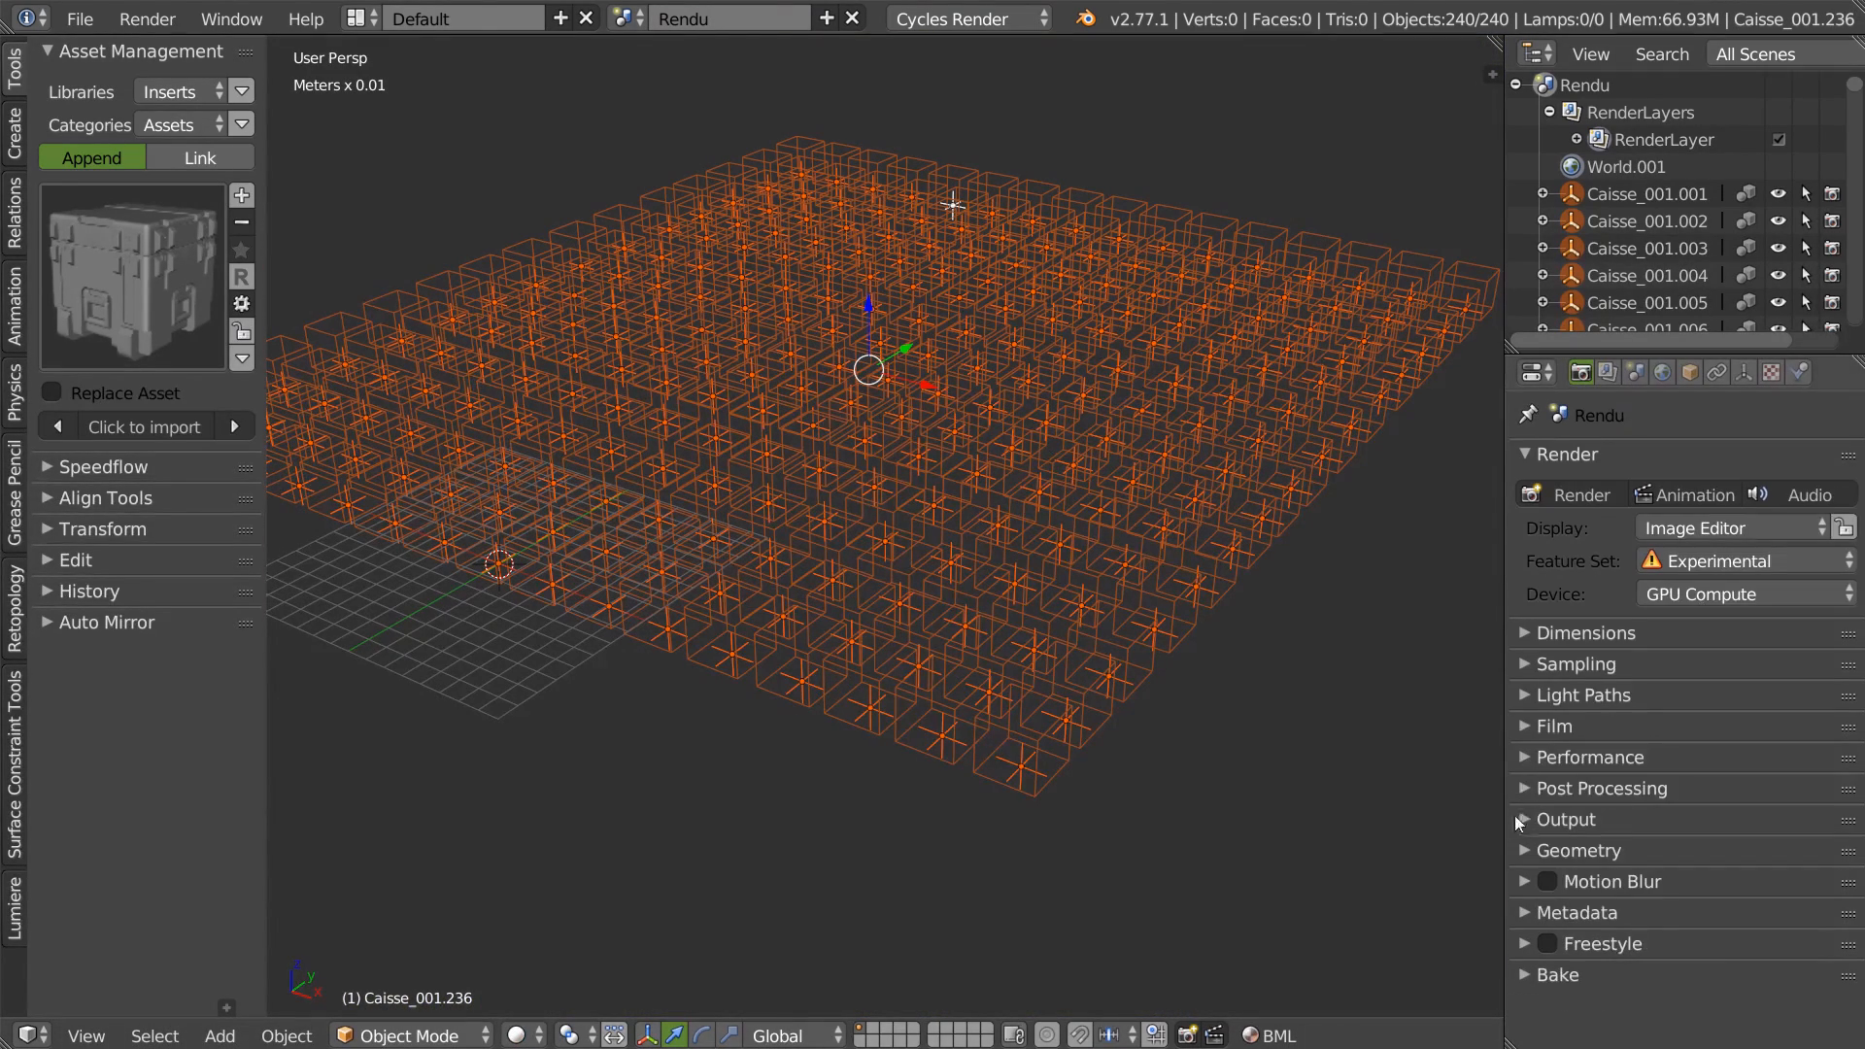
{"action": "left_click", "coordinate": [1527, 726]}
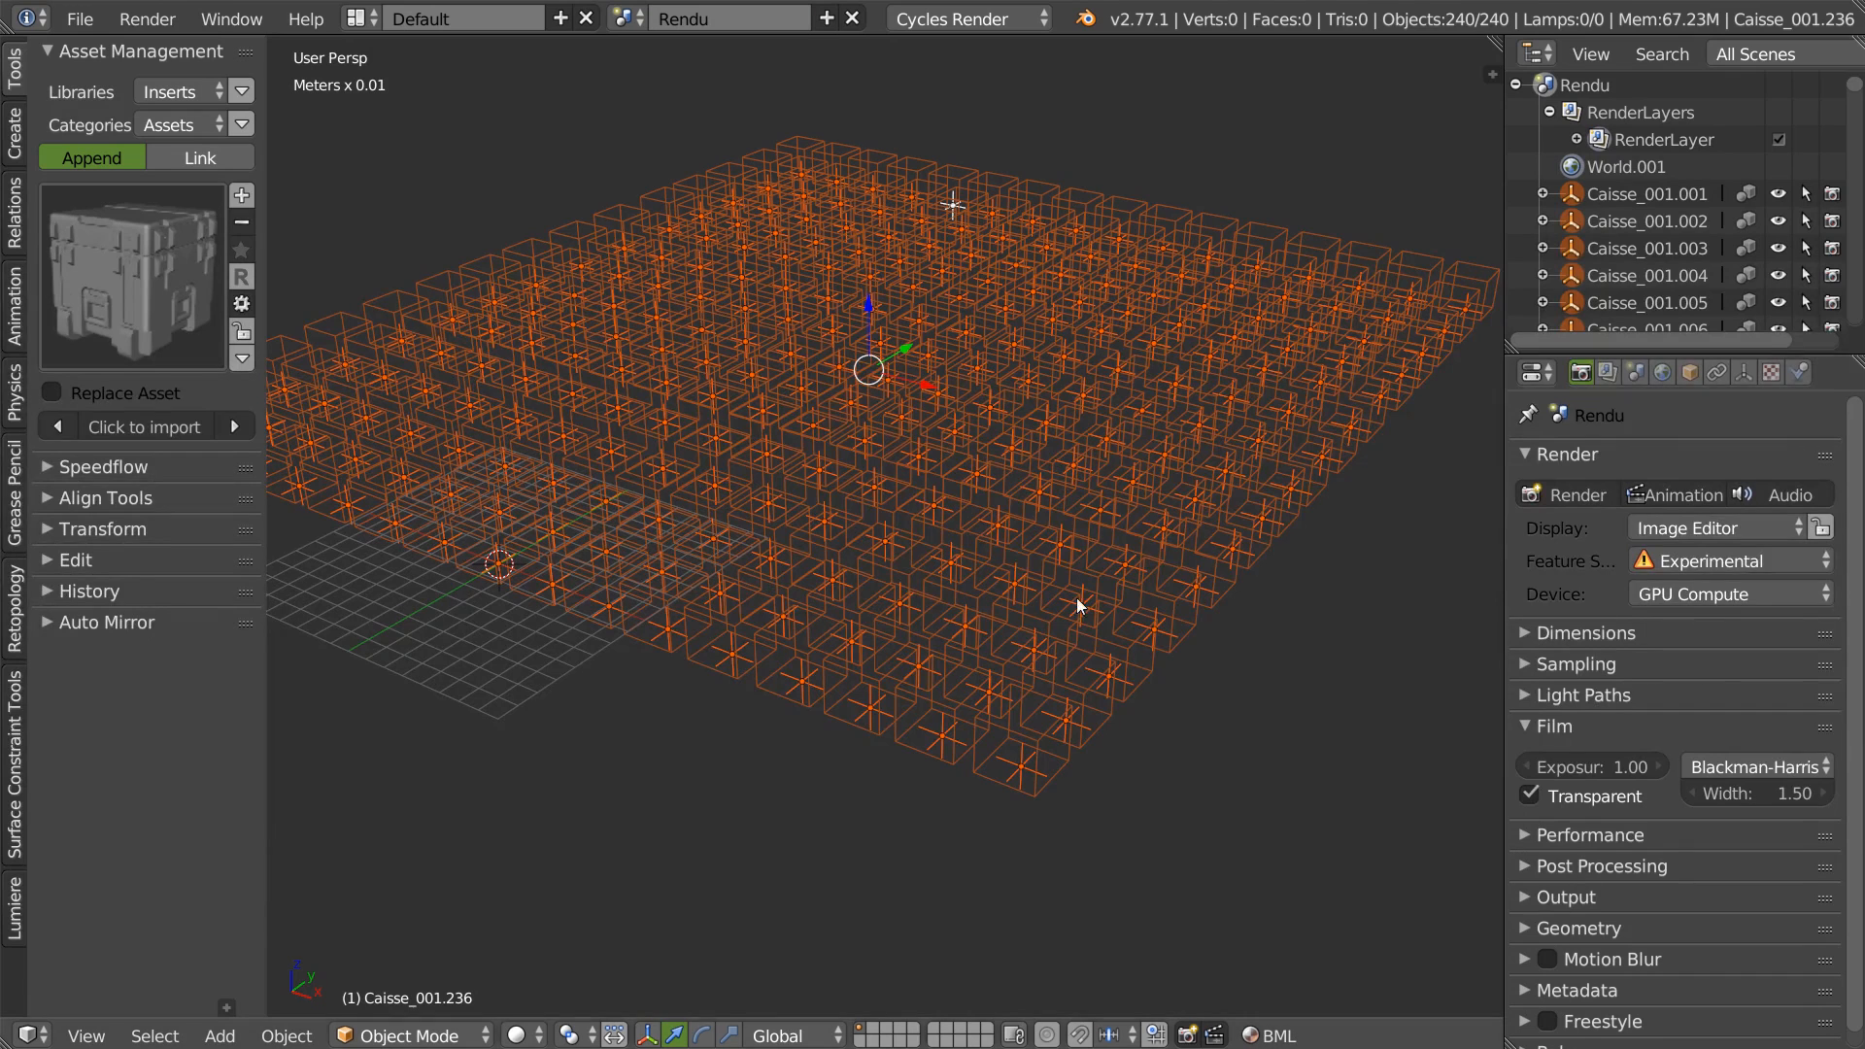
Add a camera to the scene and look through it.
{"action": "right_click", "coordinate": [845, 552]}
{"action": "left_click", "coordinate": [761, 775]}
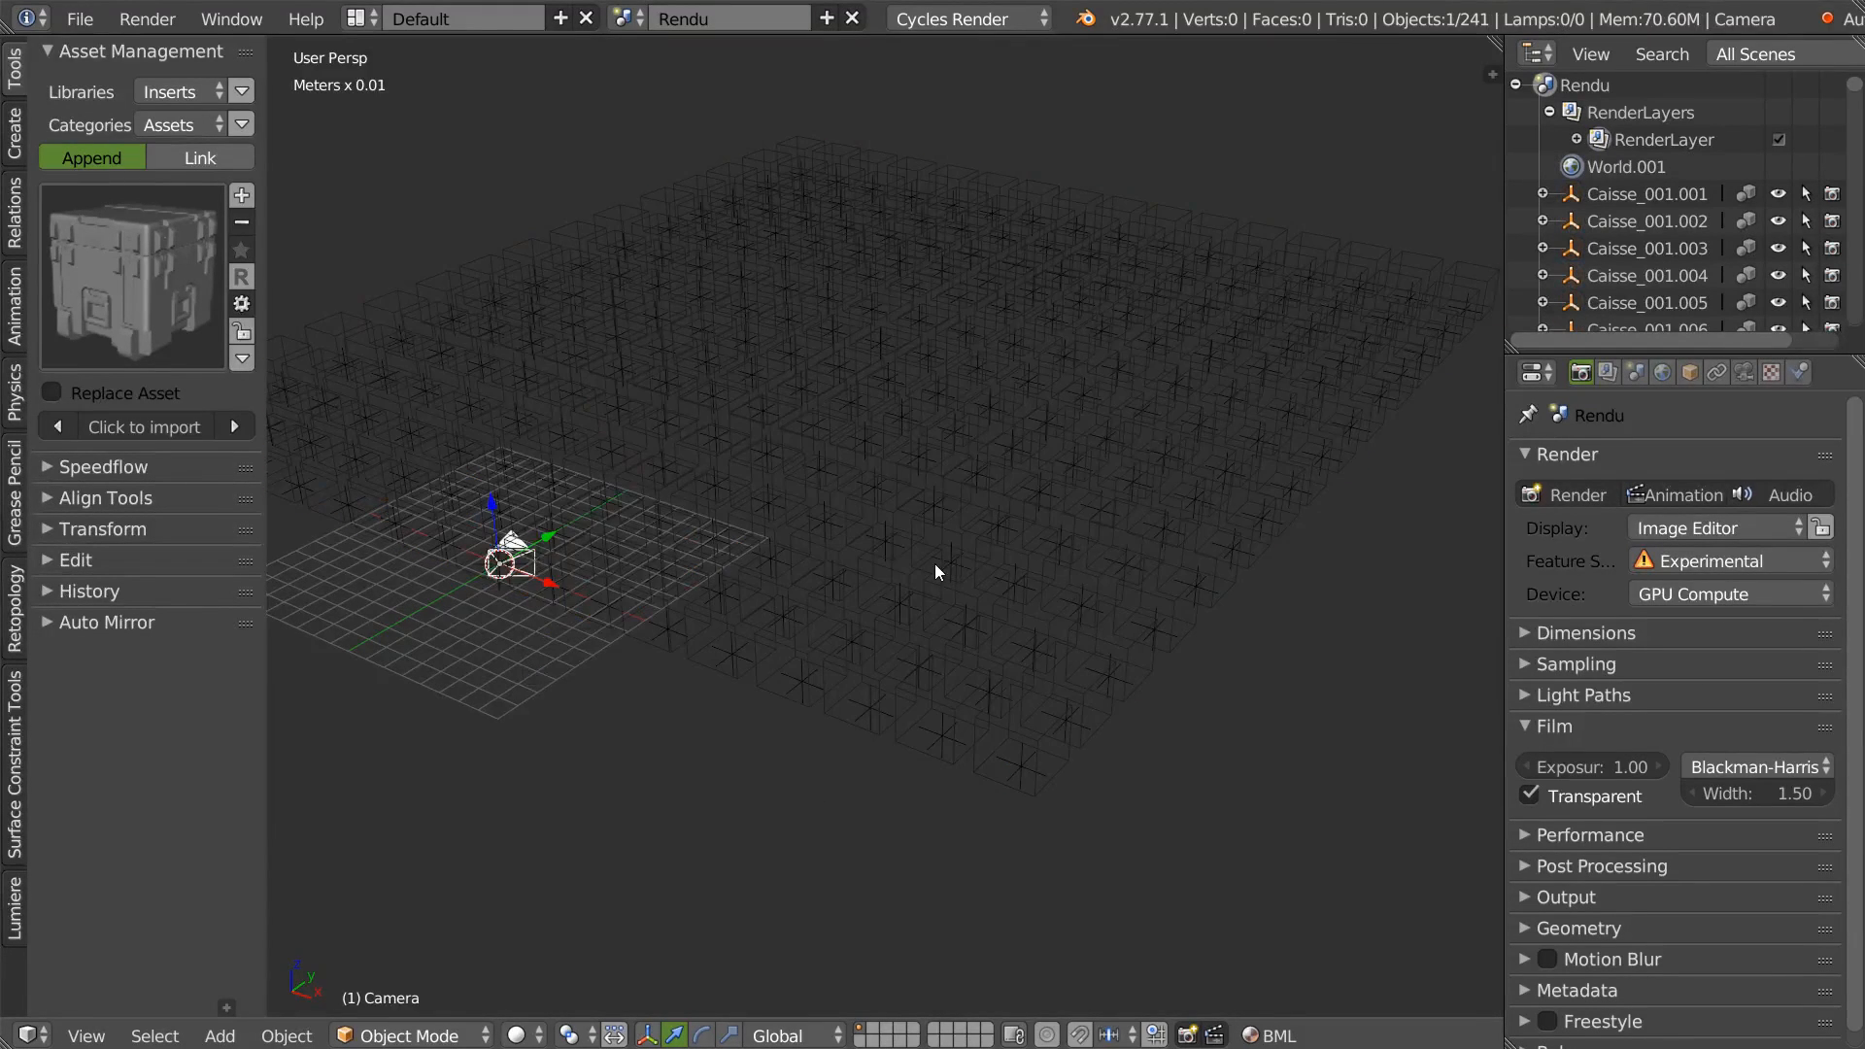
{"action": "key", "text": "KP_0"}
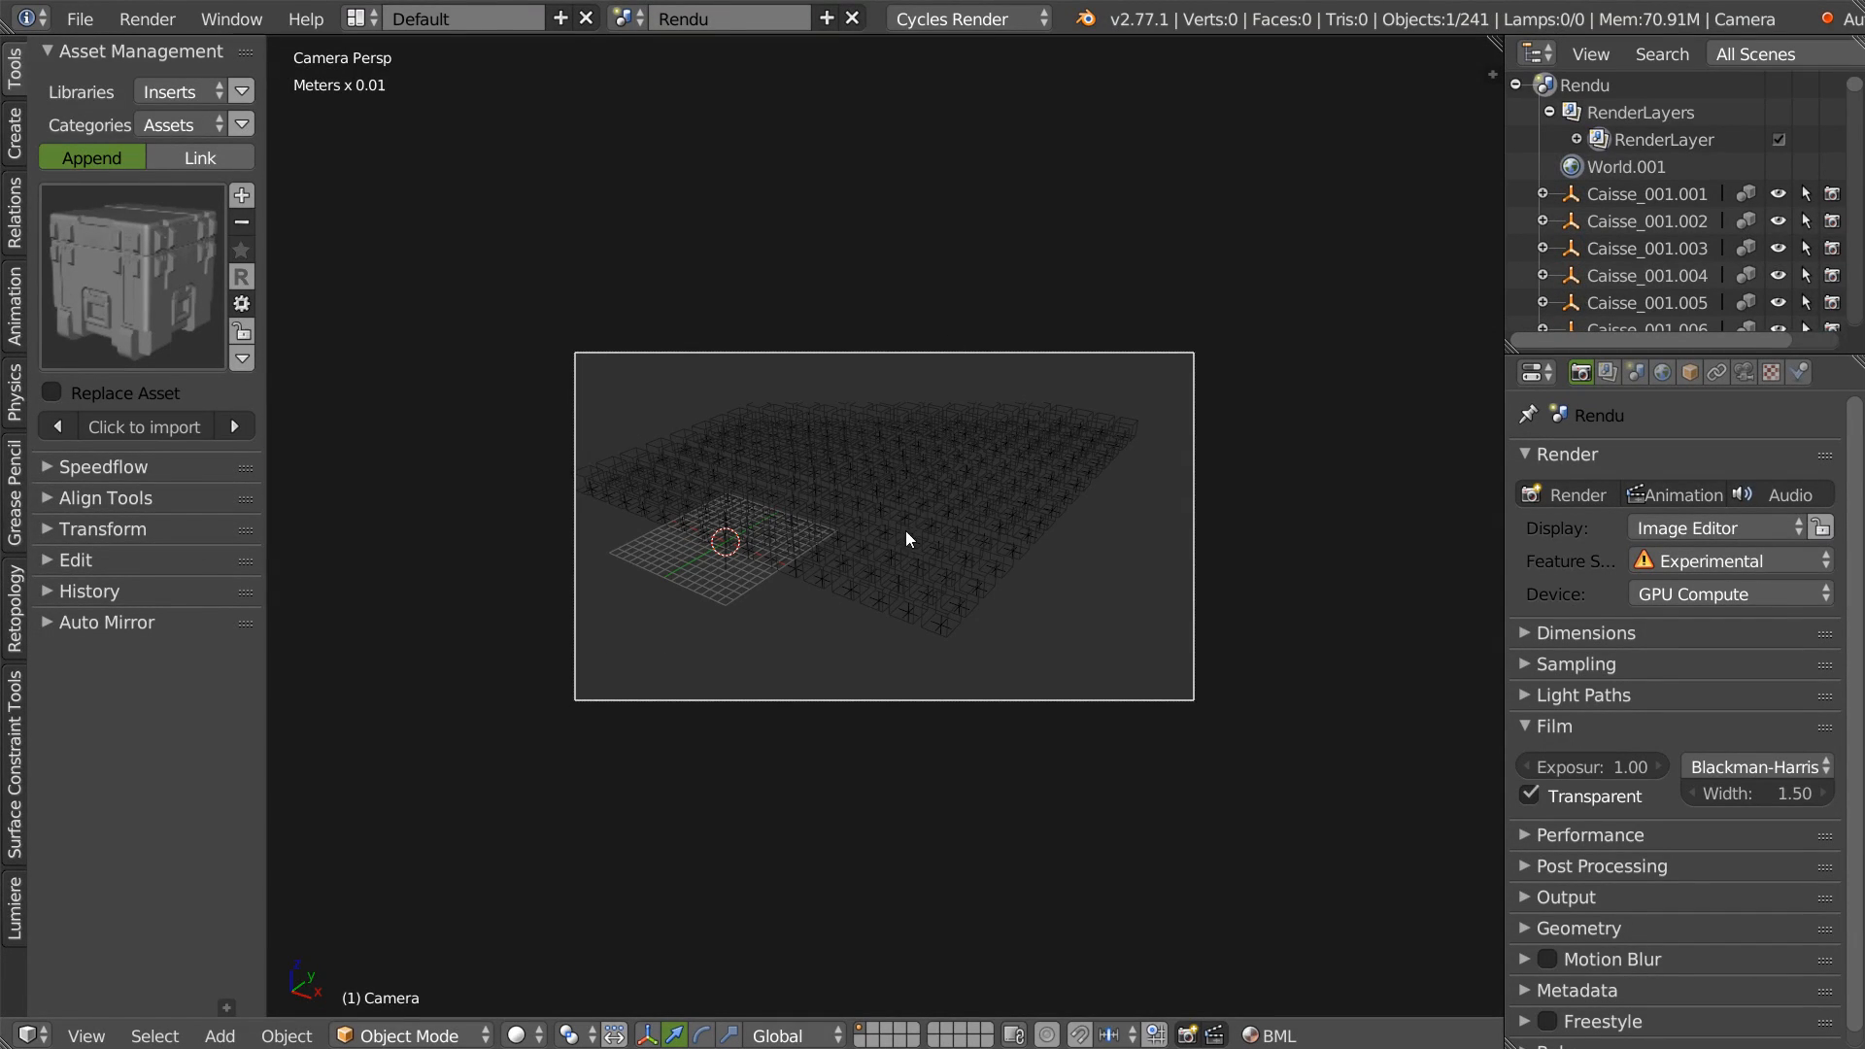
Lock the camera to the view and frame the front crates up close.
{"action": "key", "text": "q"}
{"action": "left_click", "coordinate": [680, 589]}
{"action": "scroll", "coordinate": [905, 540], "scroll_direction": "up", "scroll_amount": 5}
{"action": "middle_click_drag", "start_coordinate": [905, 540], "coordinate": [918, 400], "text": "shift"}
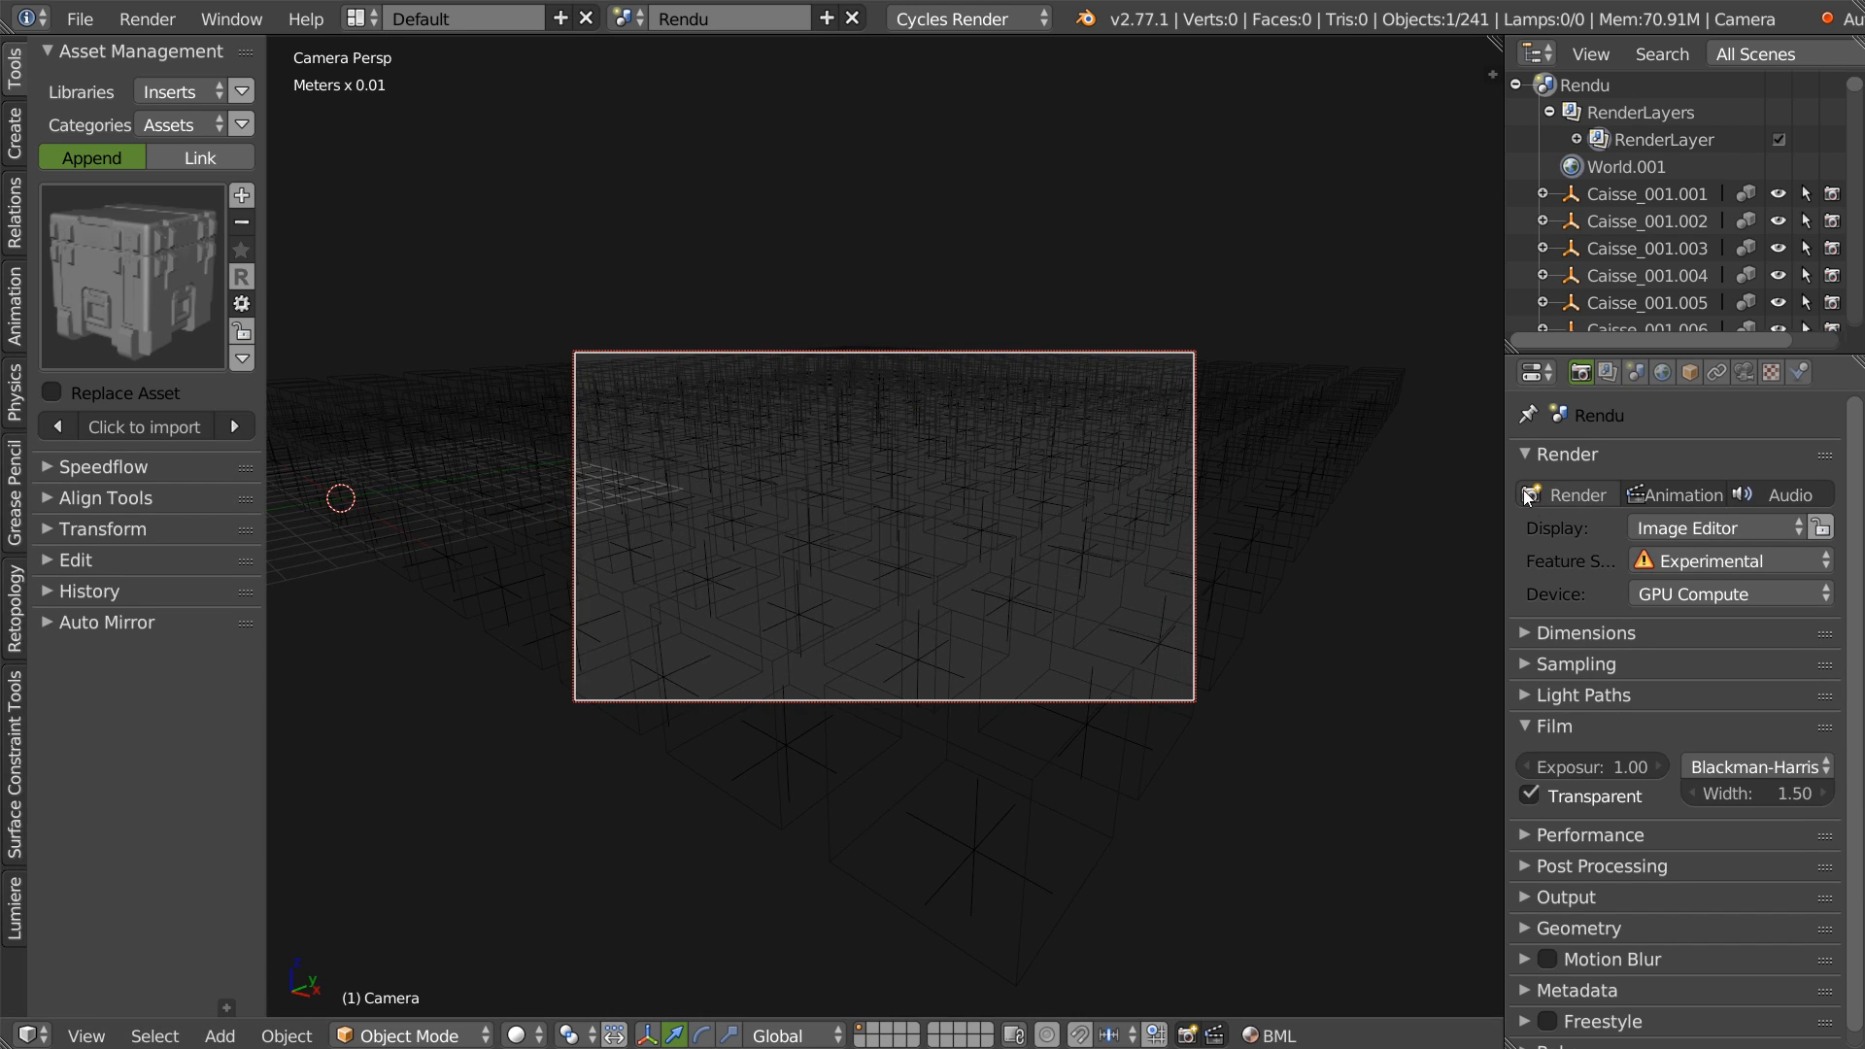
Render the crate scene from the camera and return to the 3D view when it is done.
{"action": "left_click", "coordinate": [1560, 492]}
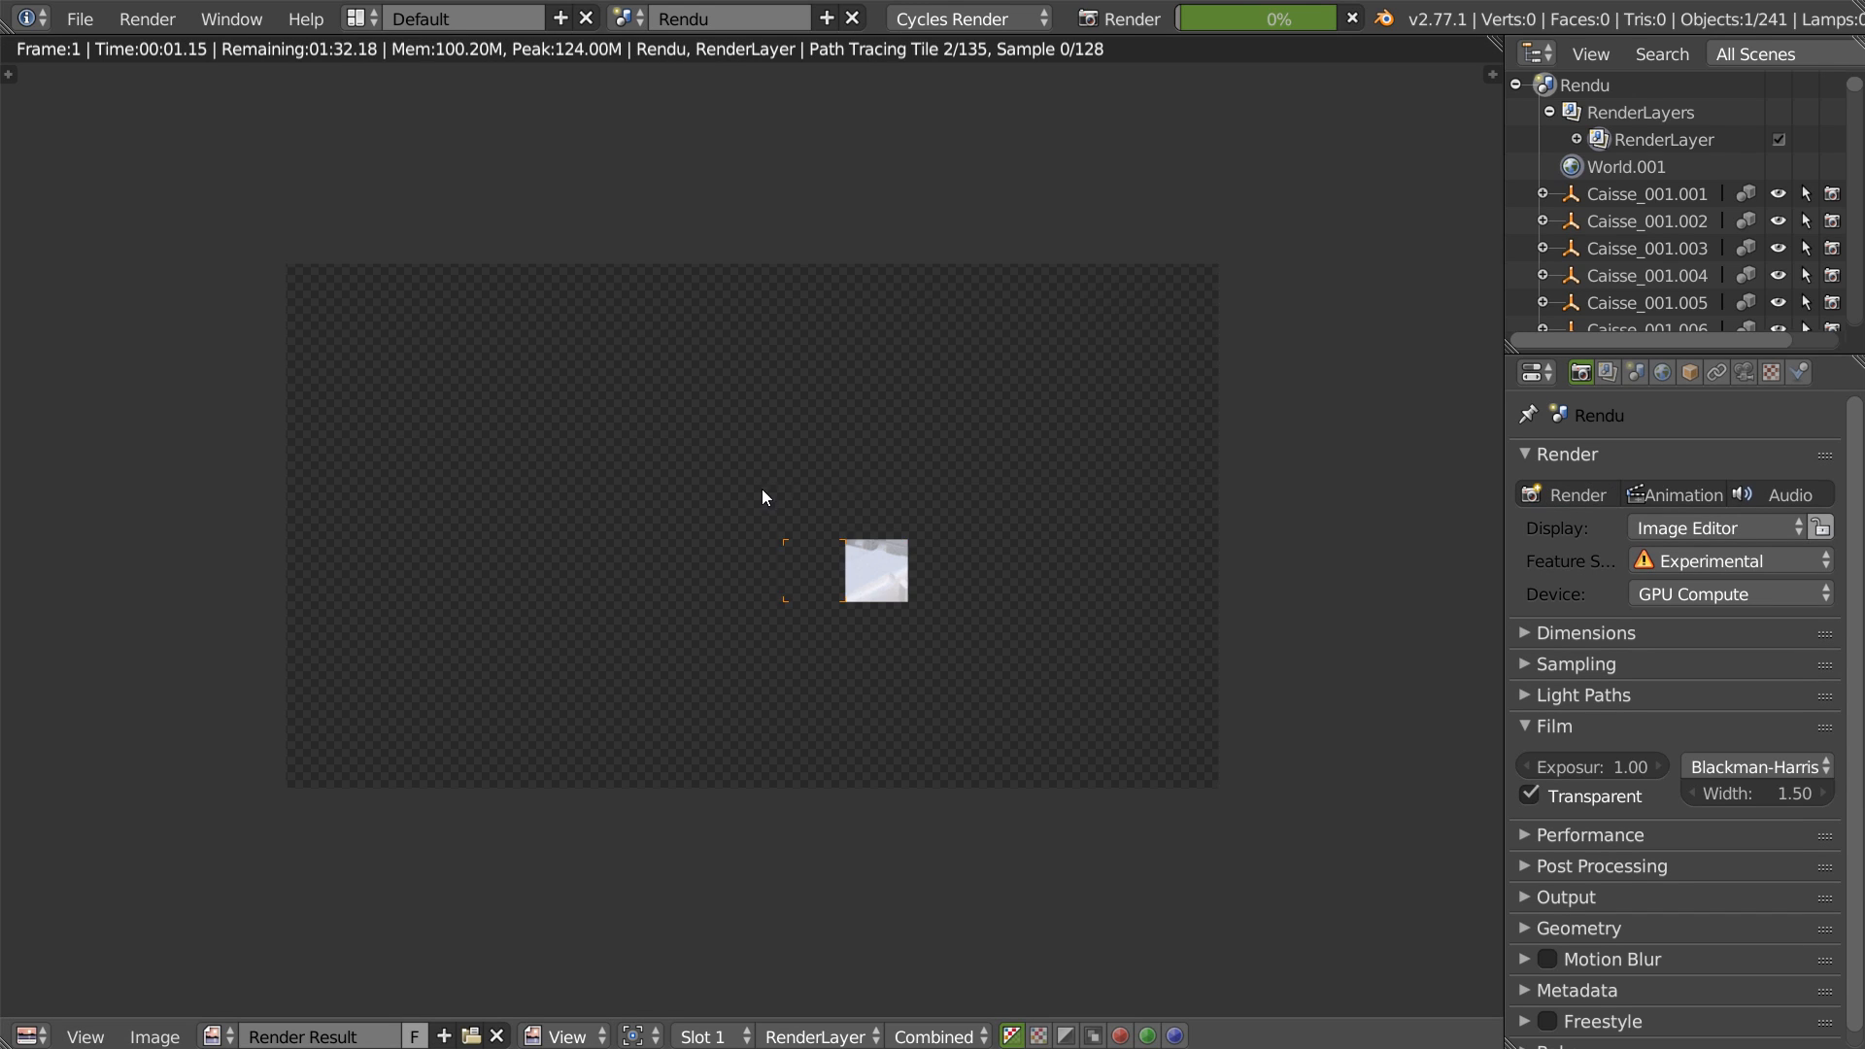
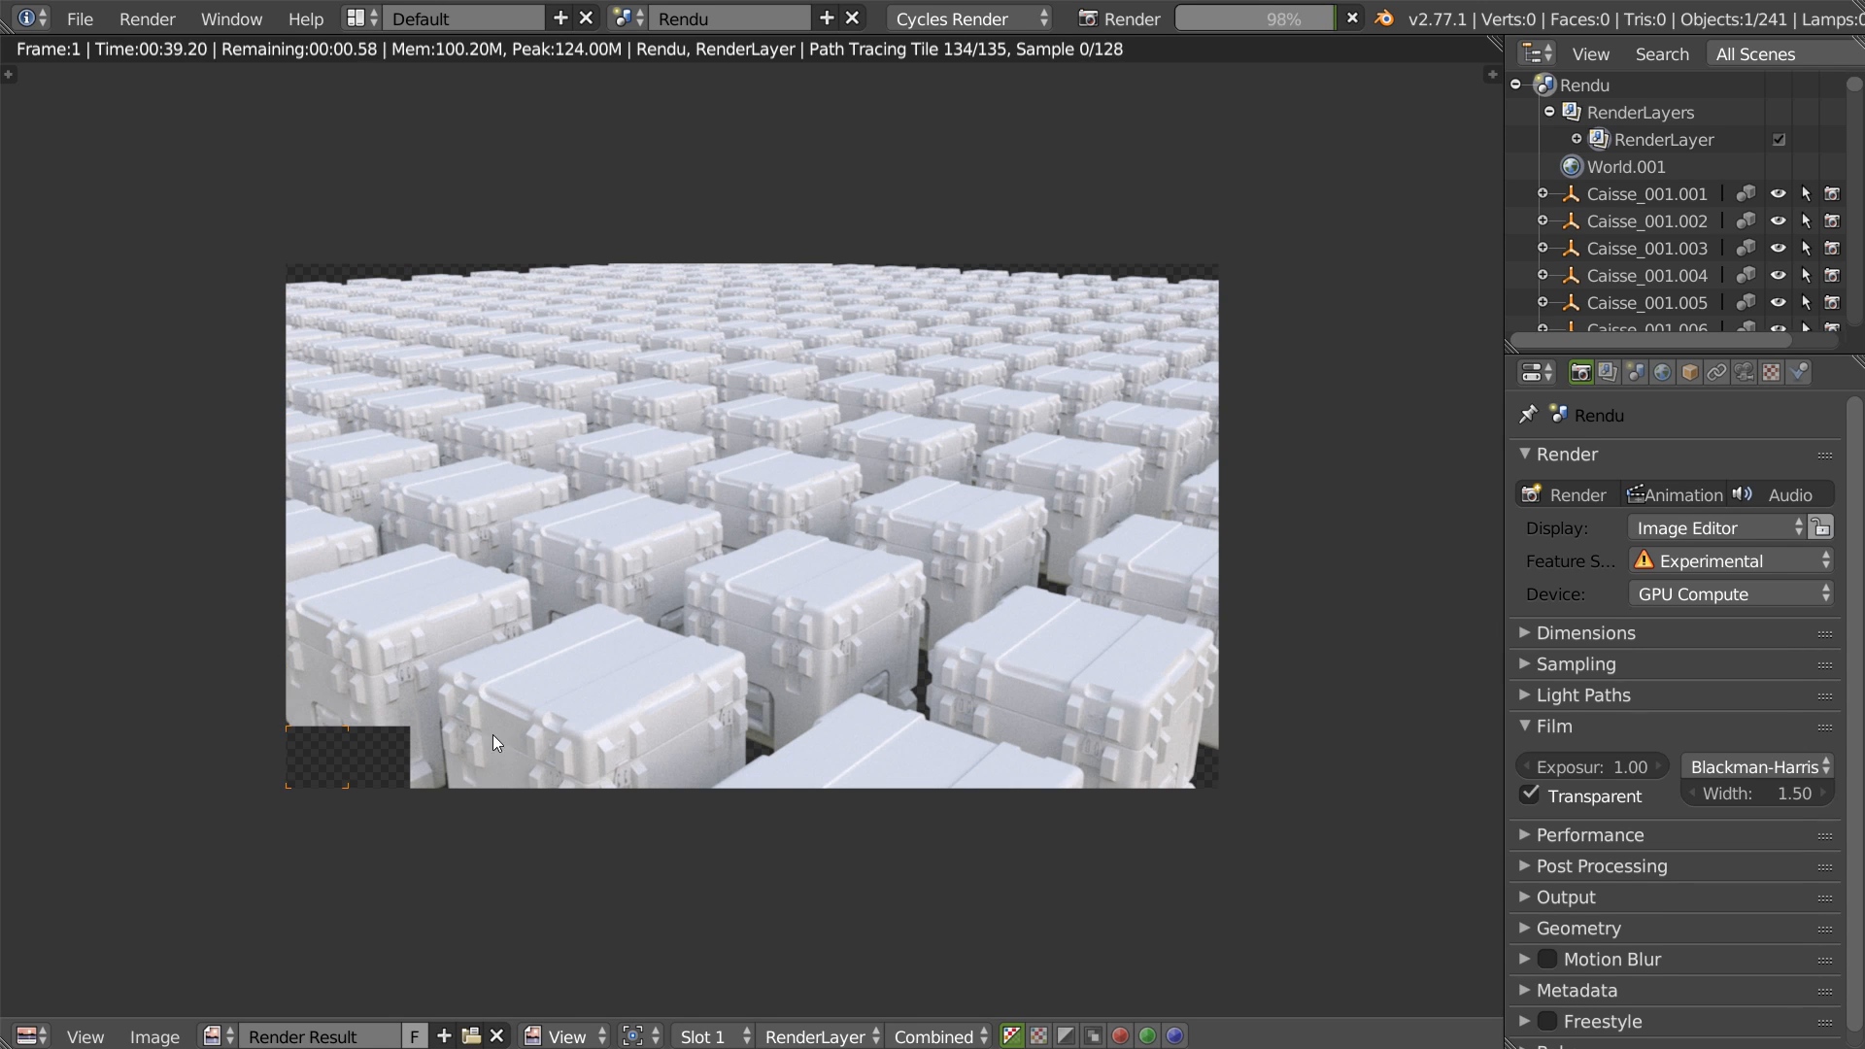
{"action": "key", "text": "ctrl+alt+space"}
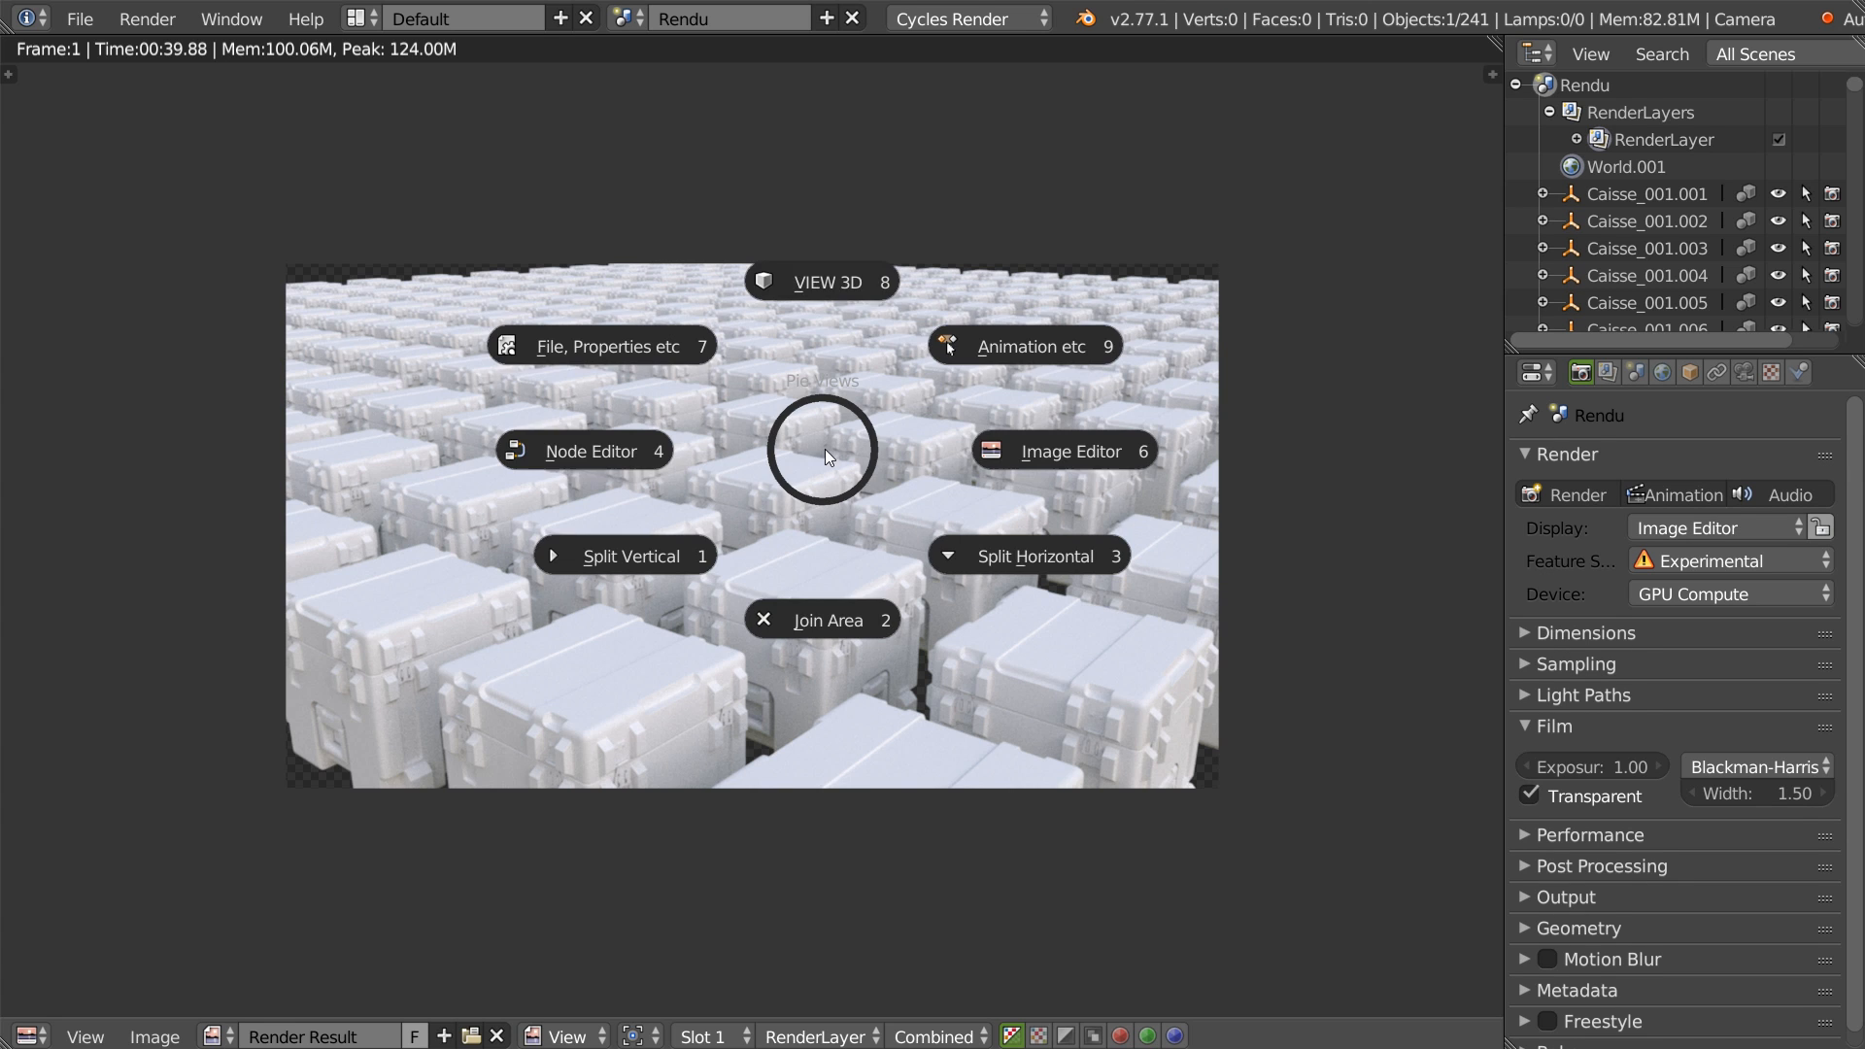
{"action": "left_click", "coordinate": [818, 277]}
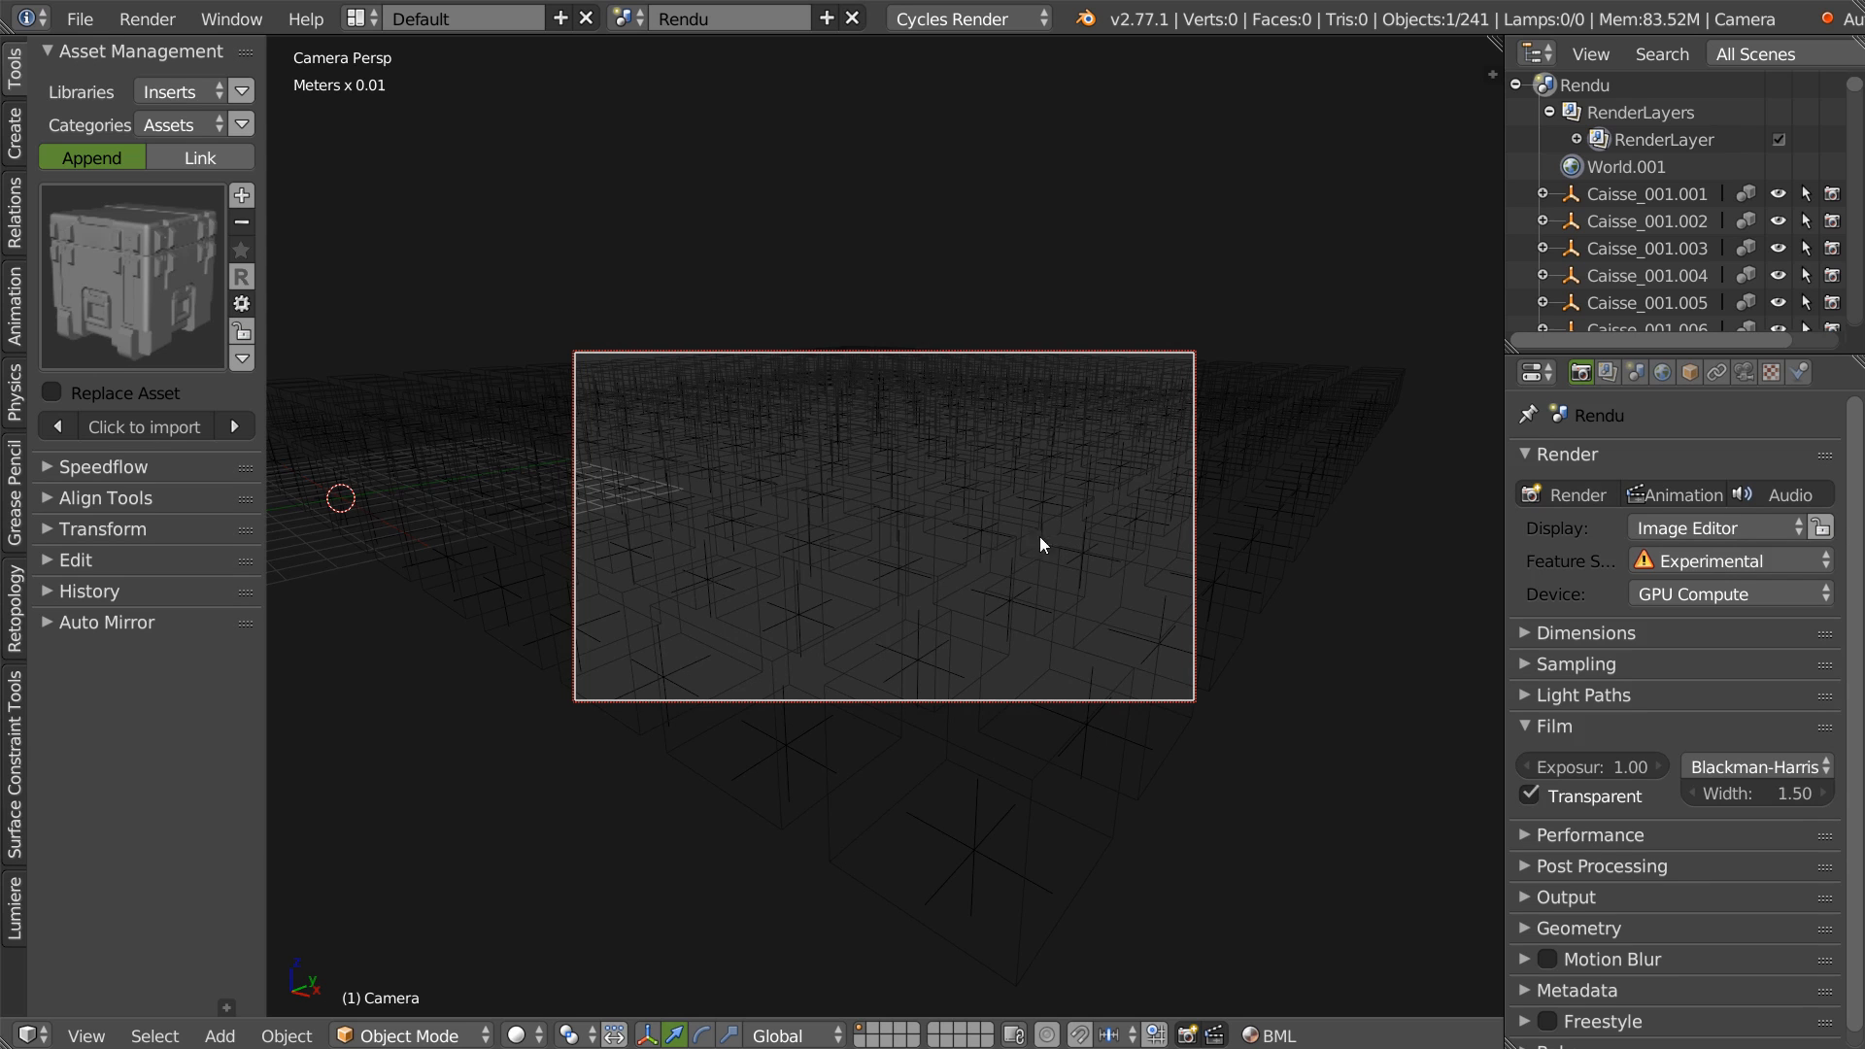
{"action": "right_click", "coordinate": [927, 661]}
{"action": "key", "text": "F12"}
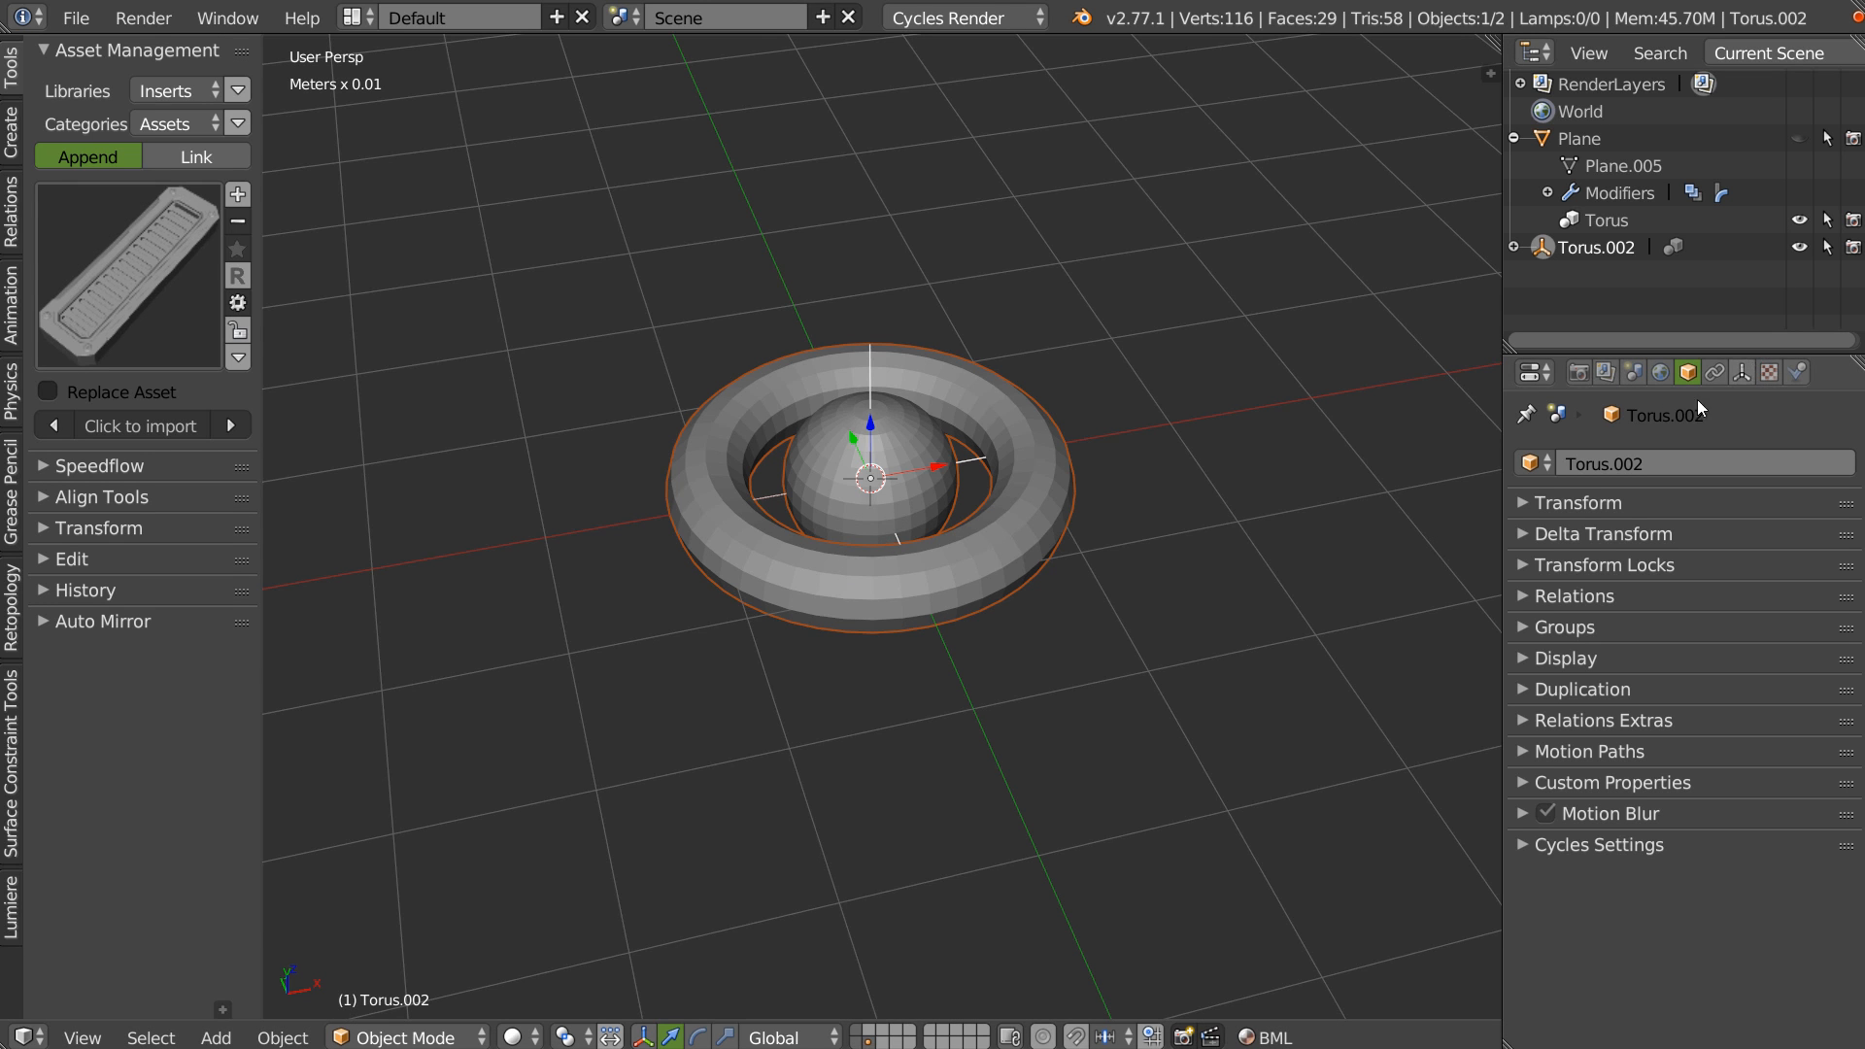
Duplicate the torus and sphere instance about 2.49 cm along the X axis and repeat the duplication to form a row.
{"action": "key", "text": "shift+d"}
{"action": "key", "text": "x"}
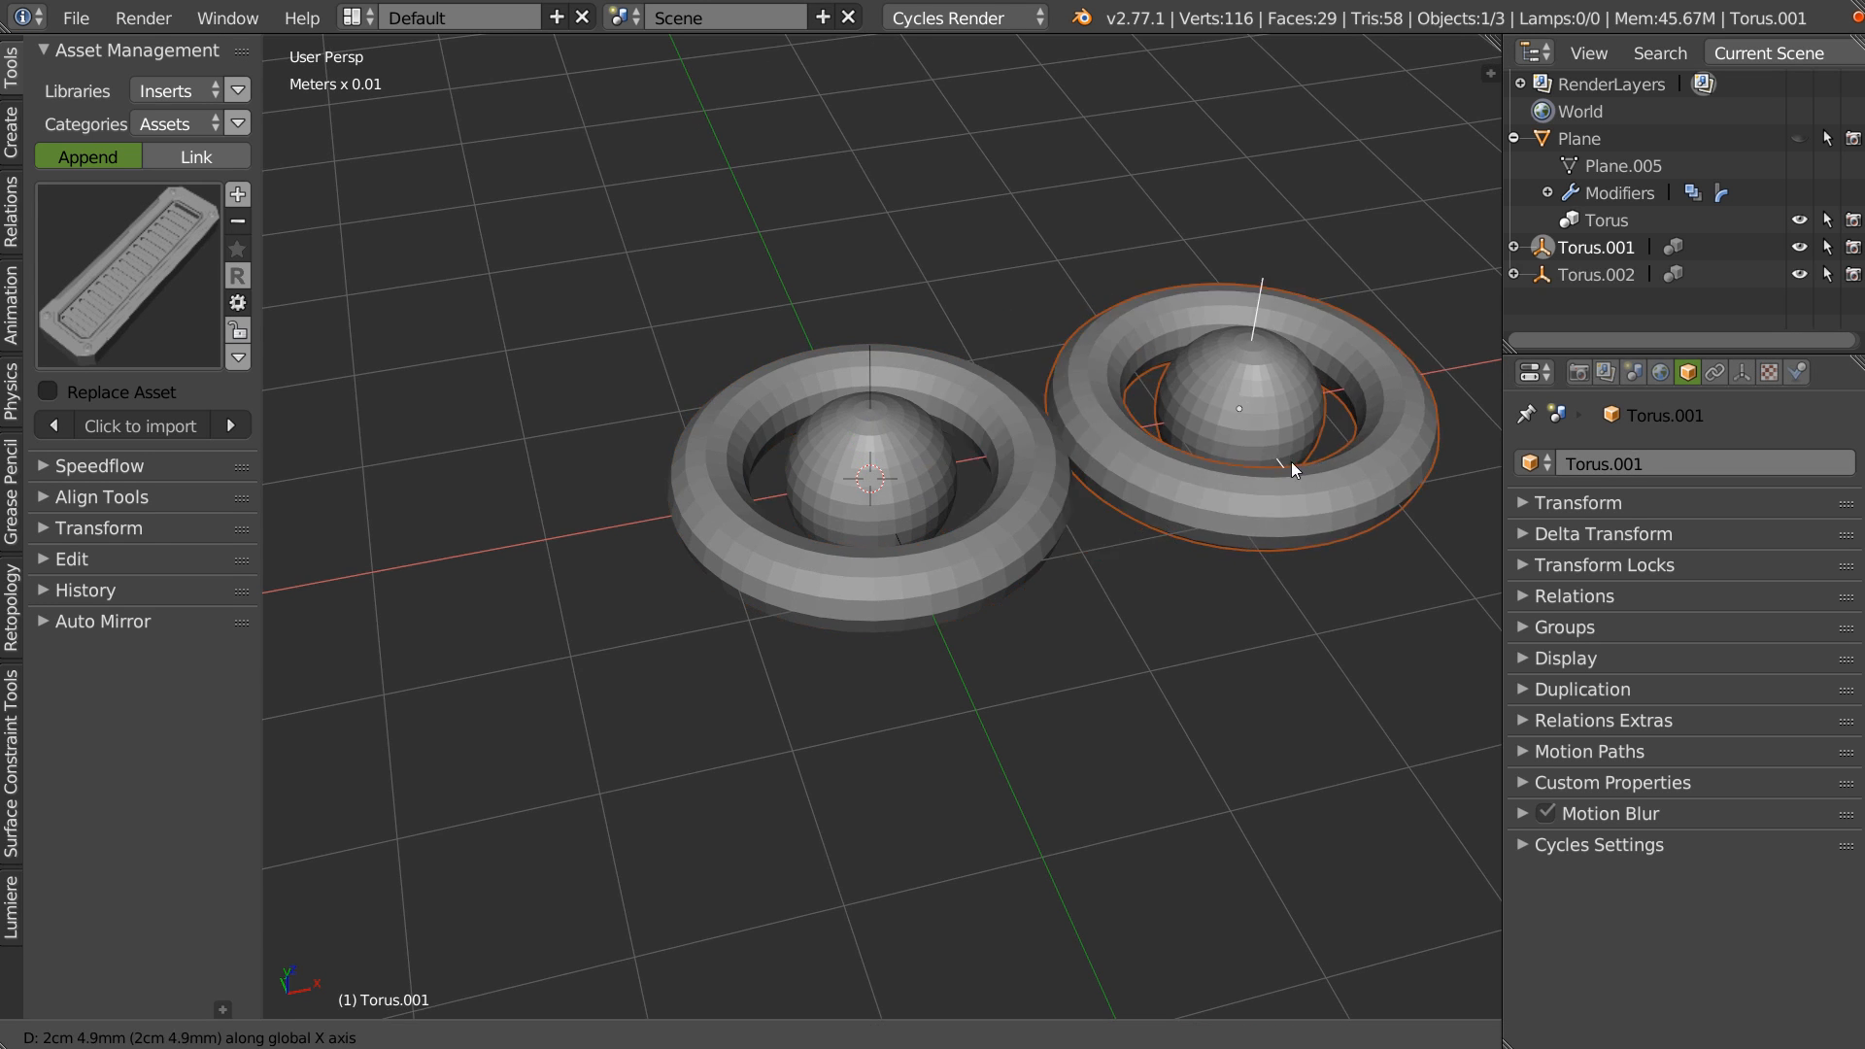
{"action": "left_click", "coordinate": [1290, 463]}
{"action": "key", "text": "Home"}
{"action": "key", "text": "shift+r"}
{"action": "key", "text": "shift+r"}
{"action": "key", "text": "shift+r"}
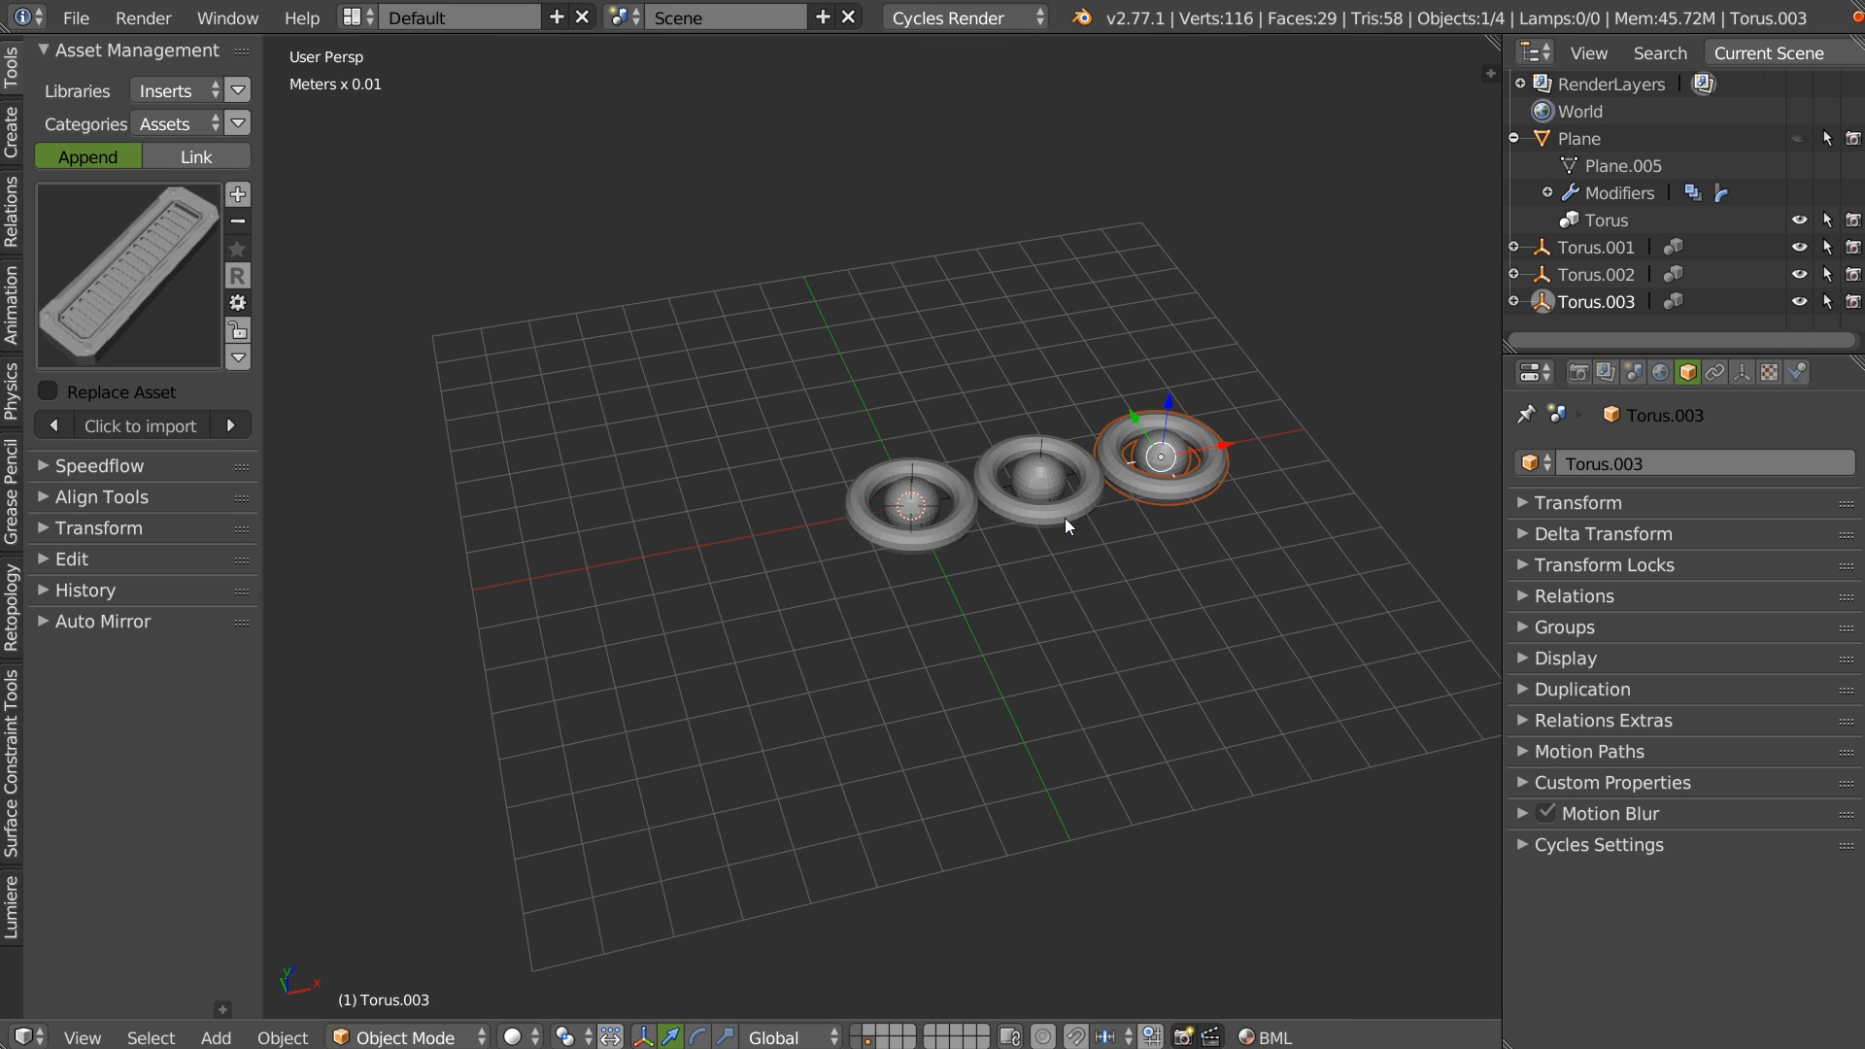
Select the duplicated torus instances and delete them, keeping only the original at the grid center.
{"action": "left_click_drag", "start_coordinate": [1122, 390], "coordinate": [1072, 487], "text": "ctrl"}
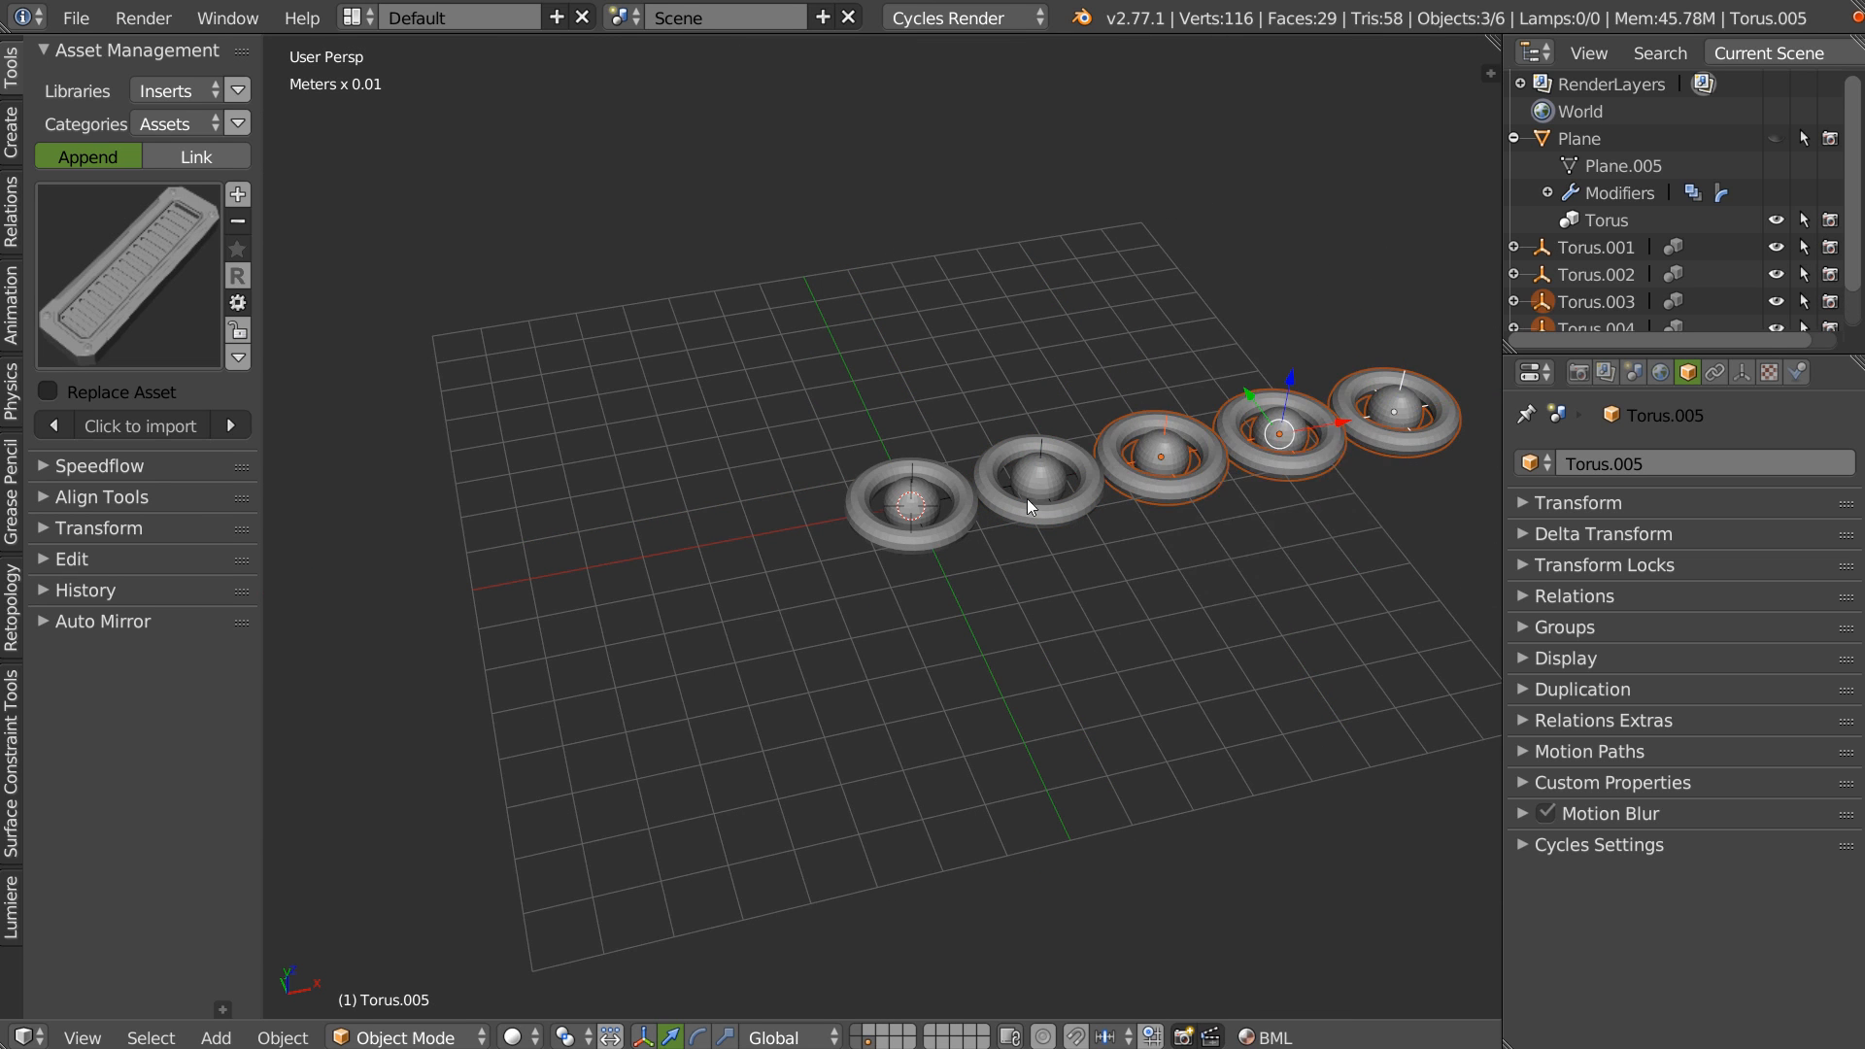
{"action": "middle_click_drag", "start_coordinate": [1072, 492], "coordinate": [1082, 478], "text": "ctrl"}
{"action": "right_click", "coordinate": [1103, 464], "text": "shift"}
{"action": "key", "text": "Delete"}
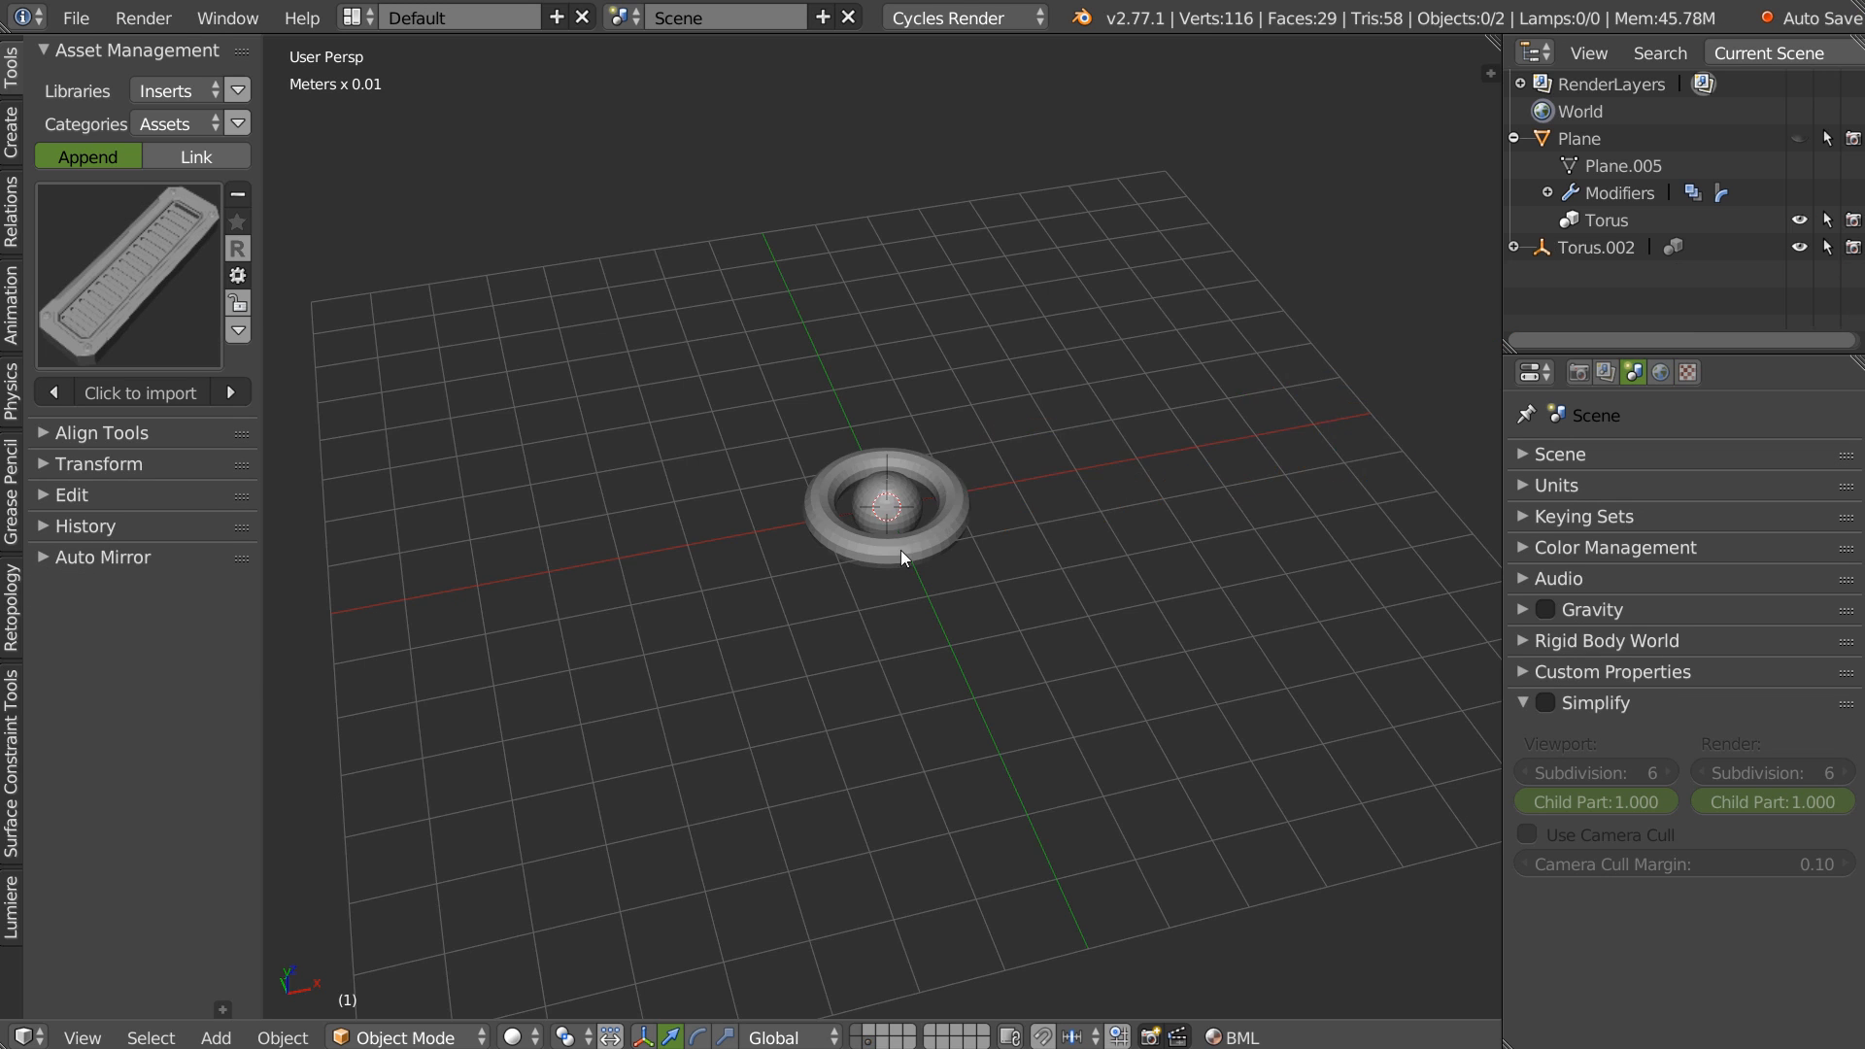
Select the remaining torus and sphere instance at the grid center.
{"action": "scroll", "coordinate": [924, 492], "scroll_direction": "up", "scroll_amount": 5}
{"action": "middle_click_drag", "start_coordinate": [918, 515], "coordinate": [915, 579]}
{"action": "right_click", "coordinate": [930, 595]}
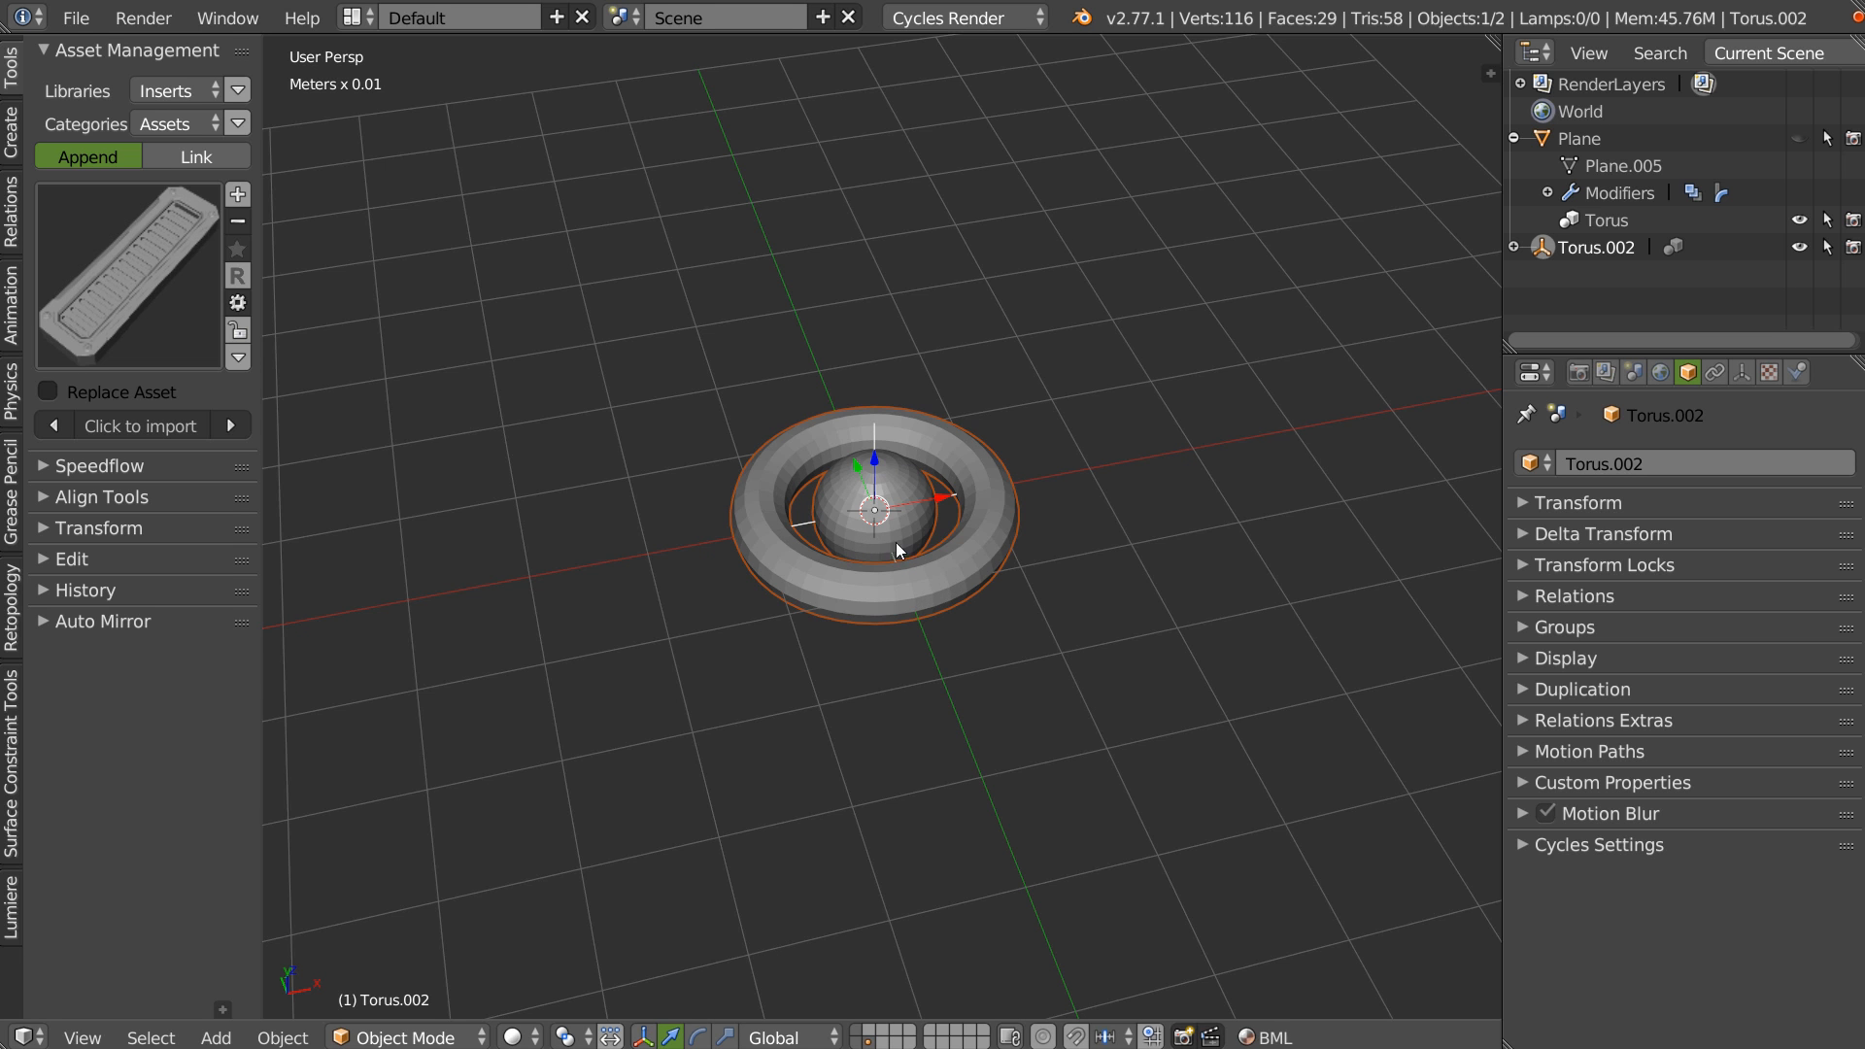
{"action": "middle_click_drag", "start_coordinate": [845, 567], "coordinate": [1030, 467]}
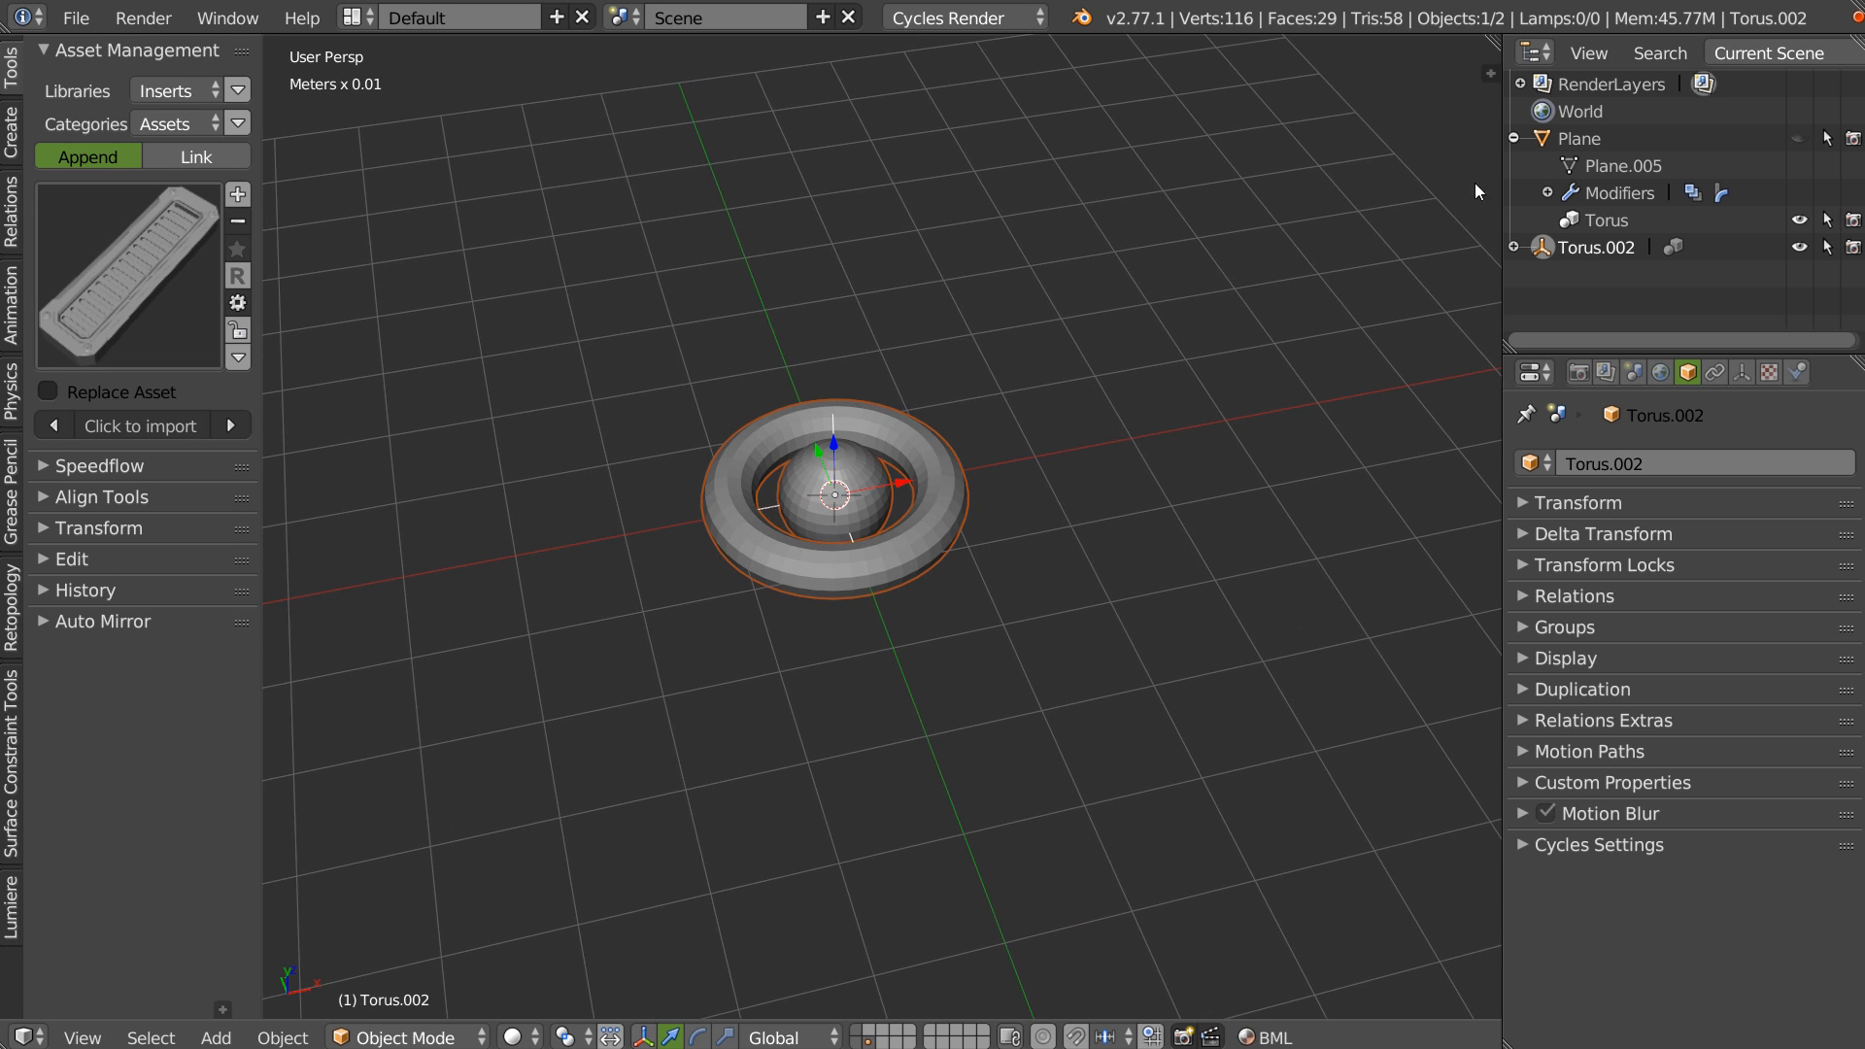
Show the hidden Plane object in the viewport, select it and collapse its hierarchy in the outliner.
{"action": "left_click", "coordinate": [1800, 138]}
{"action": "left_click", "coordinate": [1583, 139]}
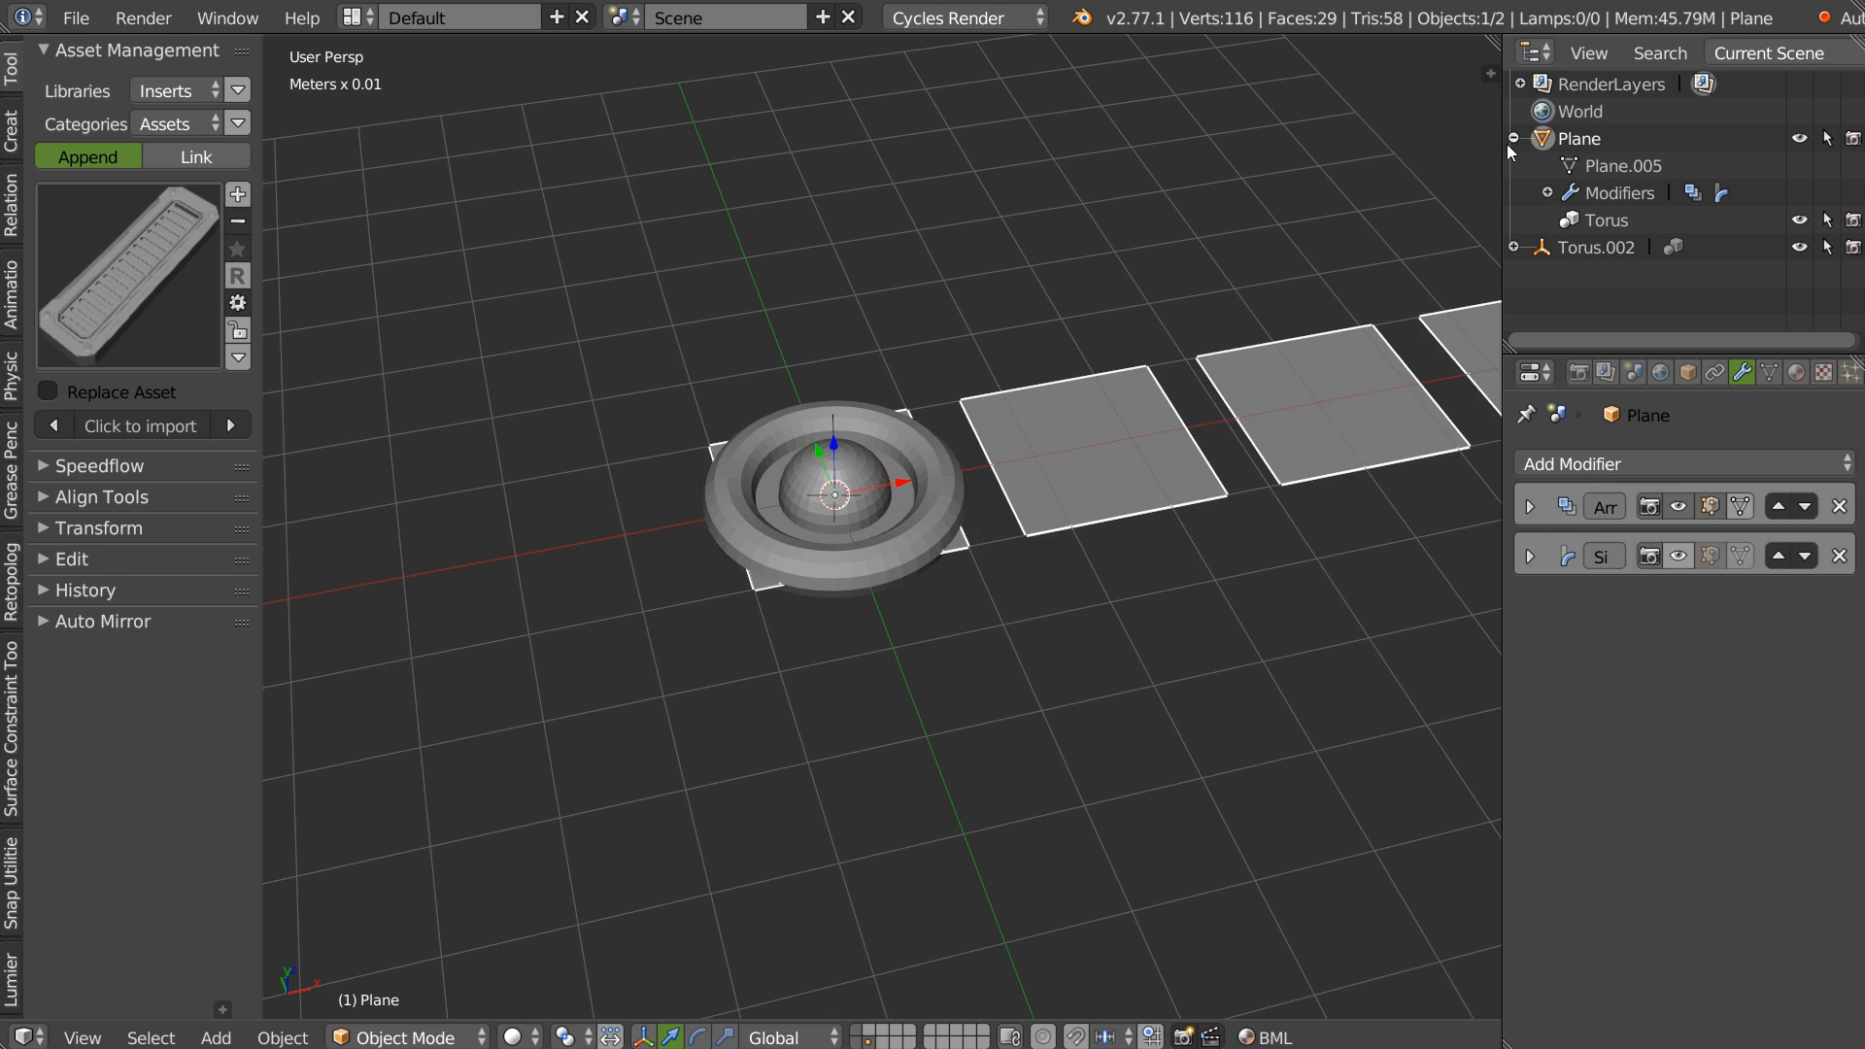
{"action": "left_click", "coordinate": [1514, 138]}
{"action": "middle_click_drag", "start_coordinate": [1074, 465], "coordinate": [988, 521]}
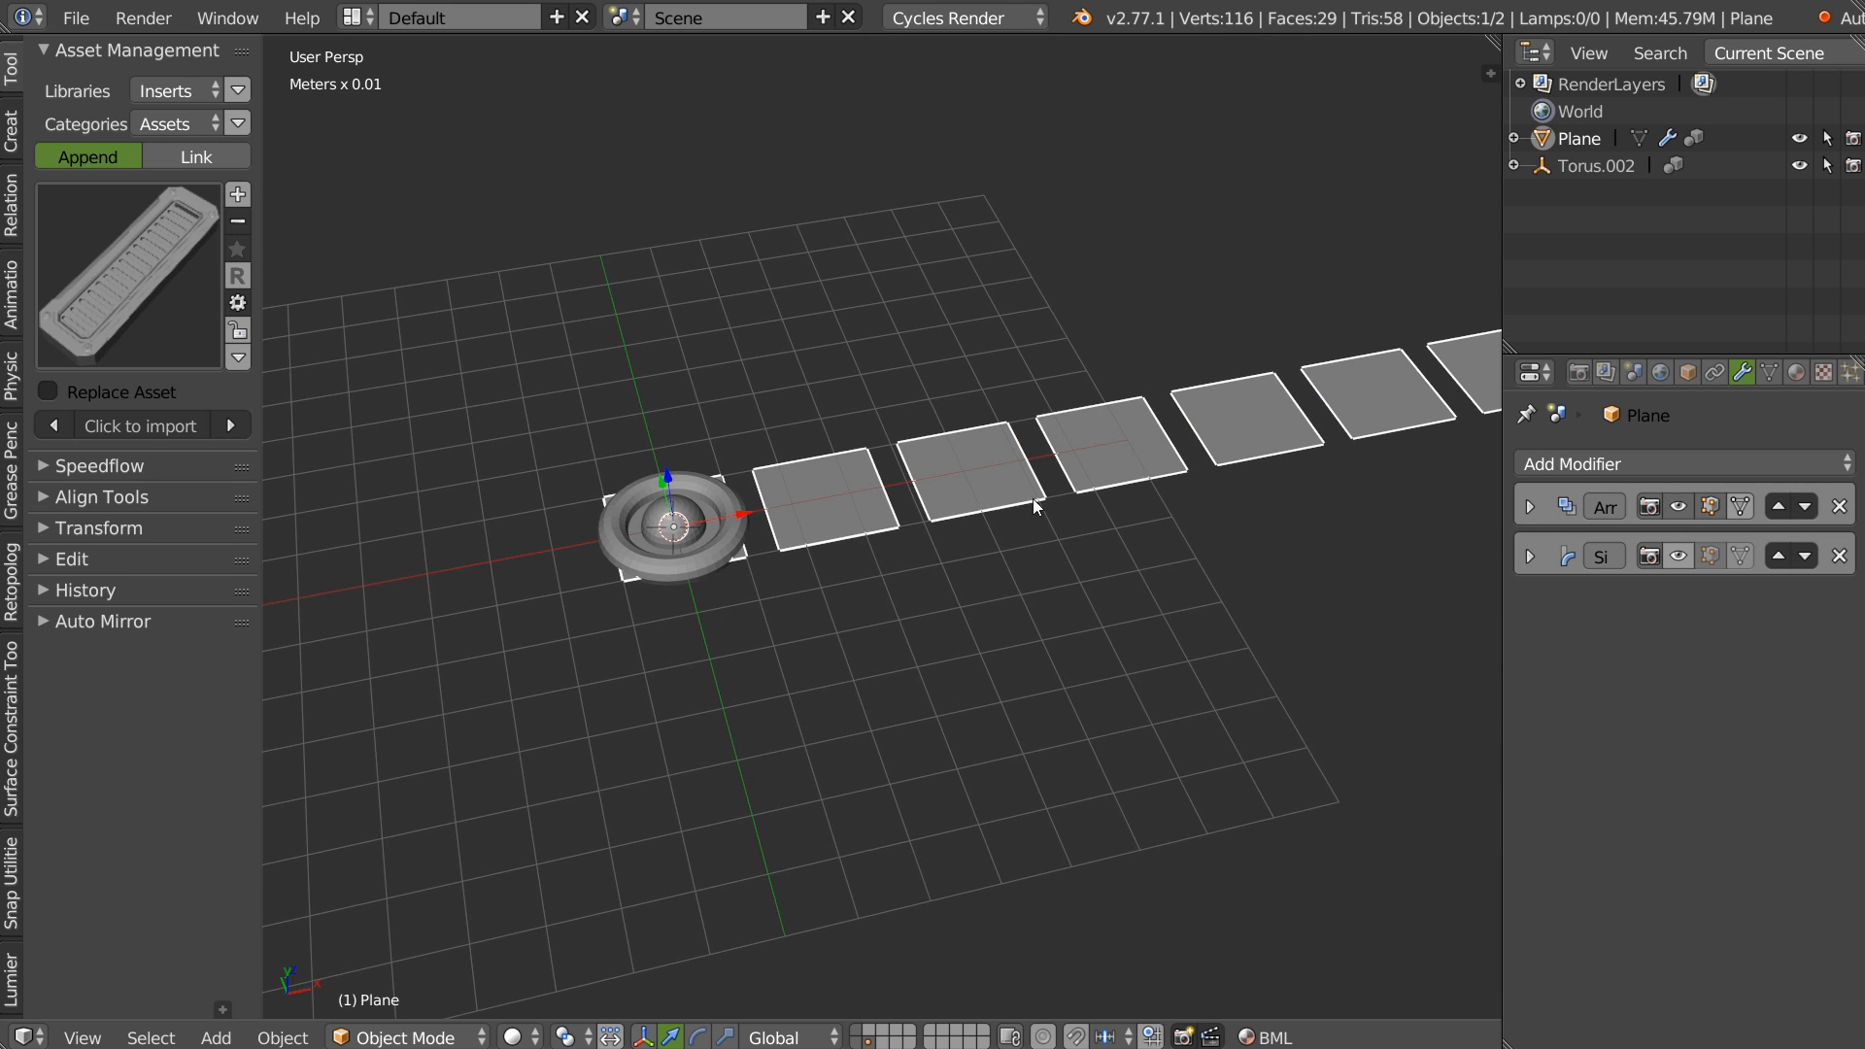
Set the Plane's X array to a count of 5 with a relative offset of 1.471.
{"action": "key", "text": "alt+q"}
{"action": "left_click", "coordinate": [980, 358]}
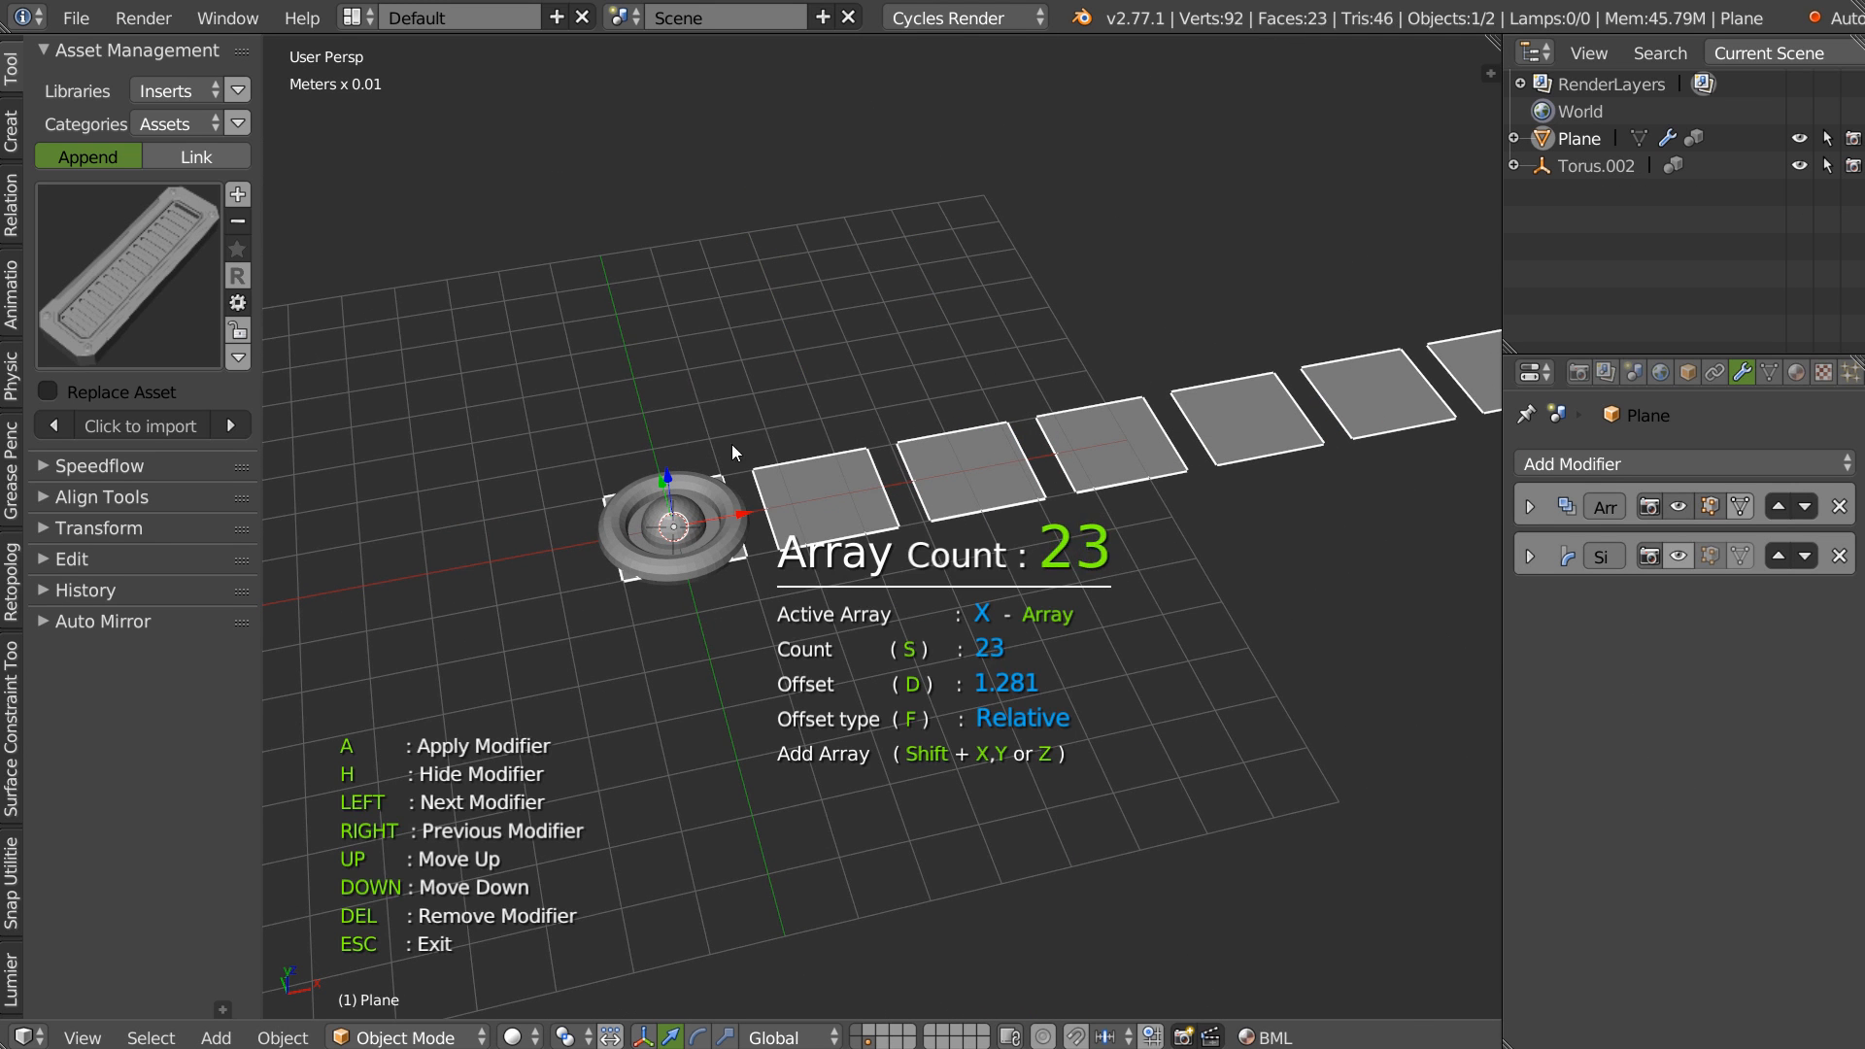
{"action": "mouse_move", "coordinate": [91, 621]}
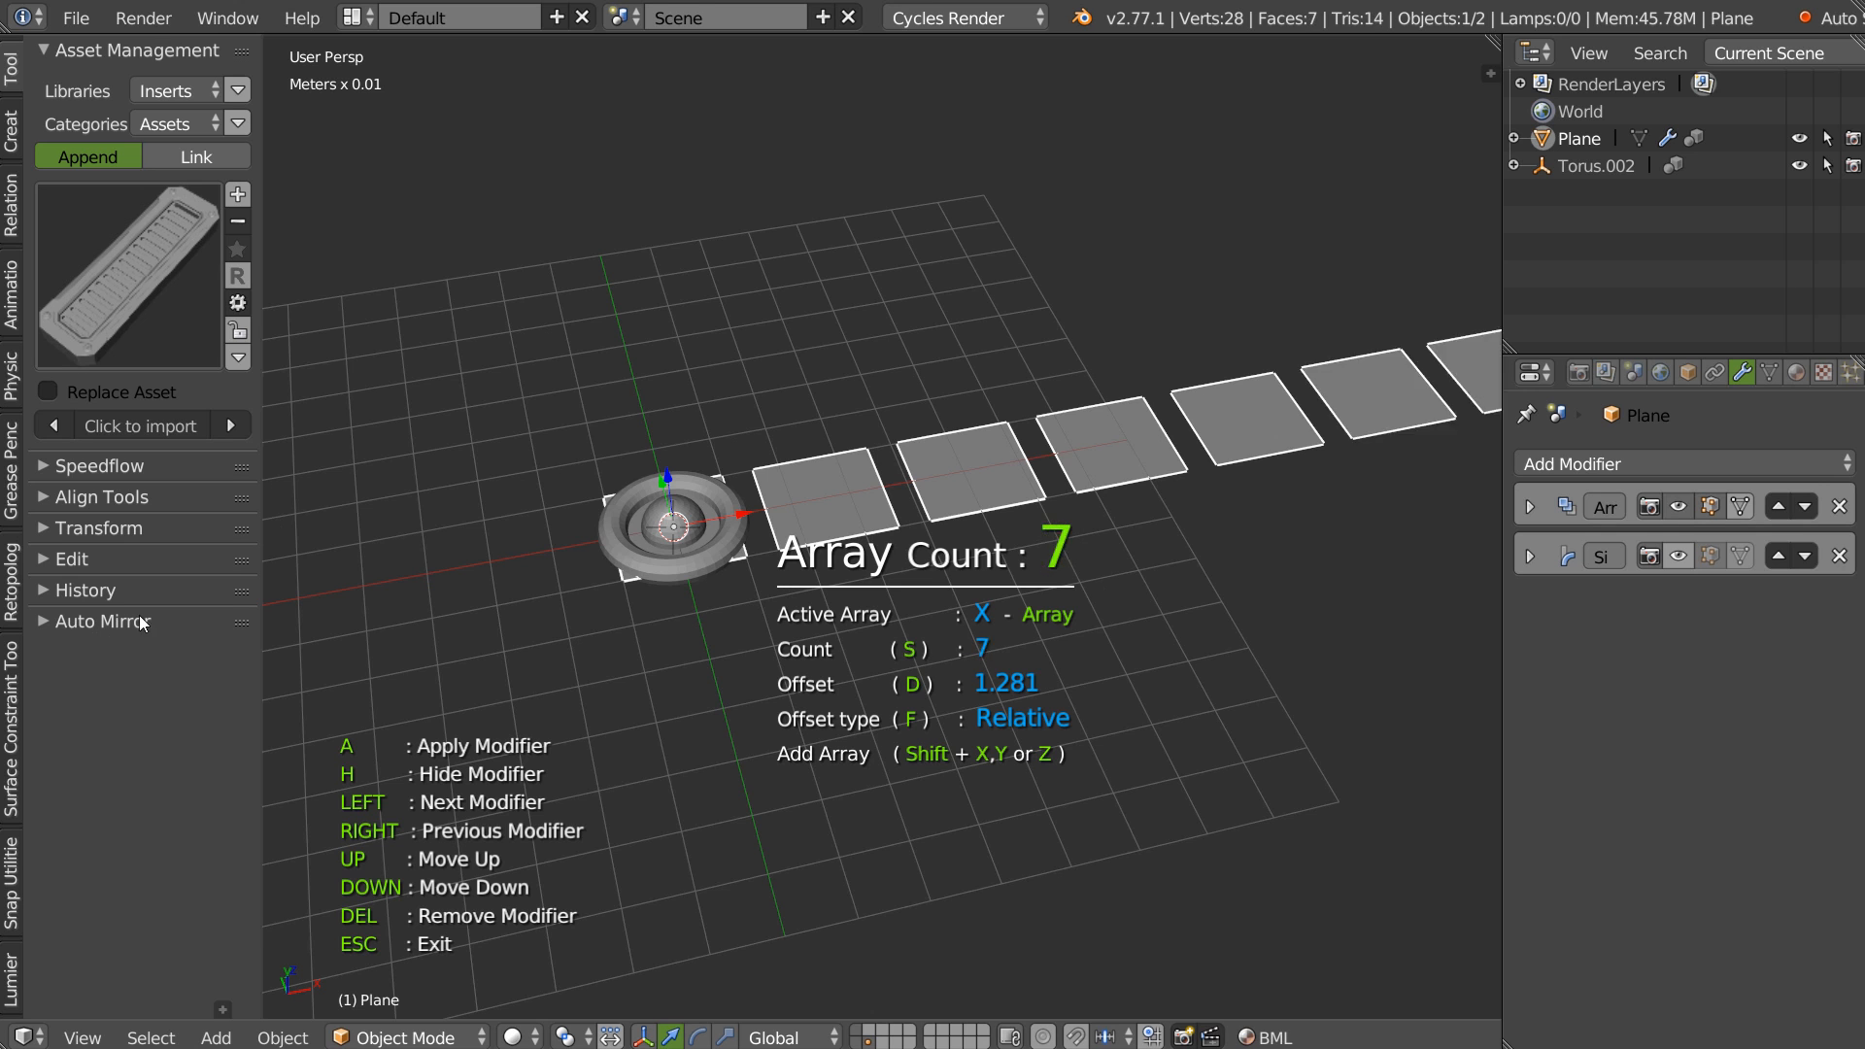
{"action": "key", "text": "d"}
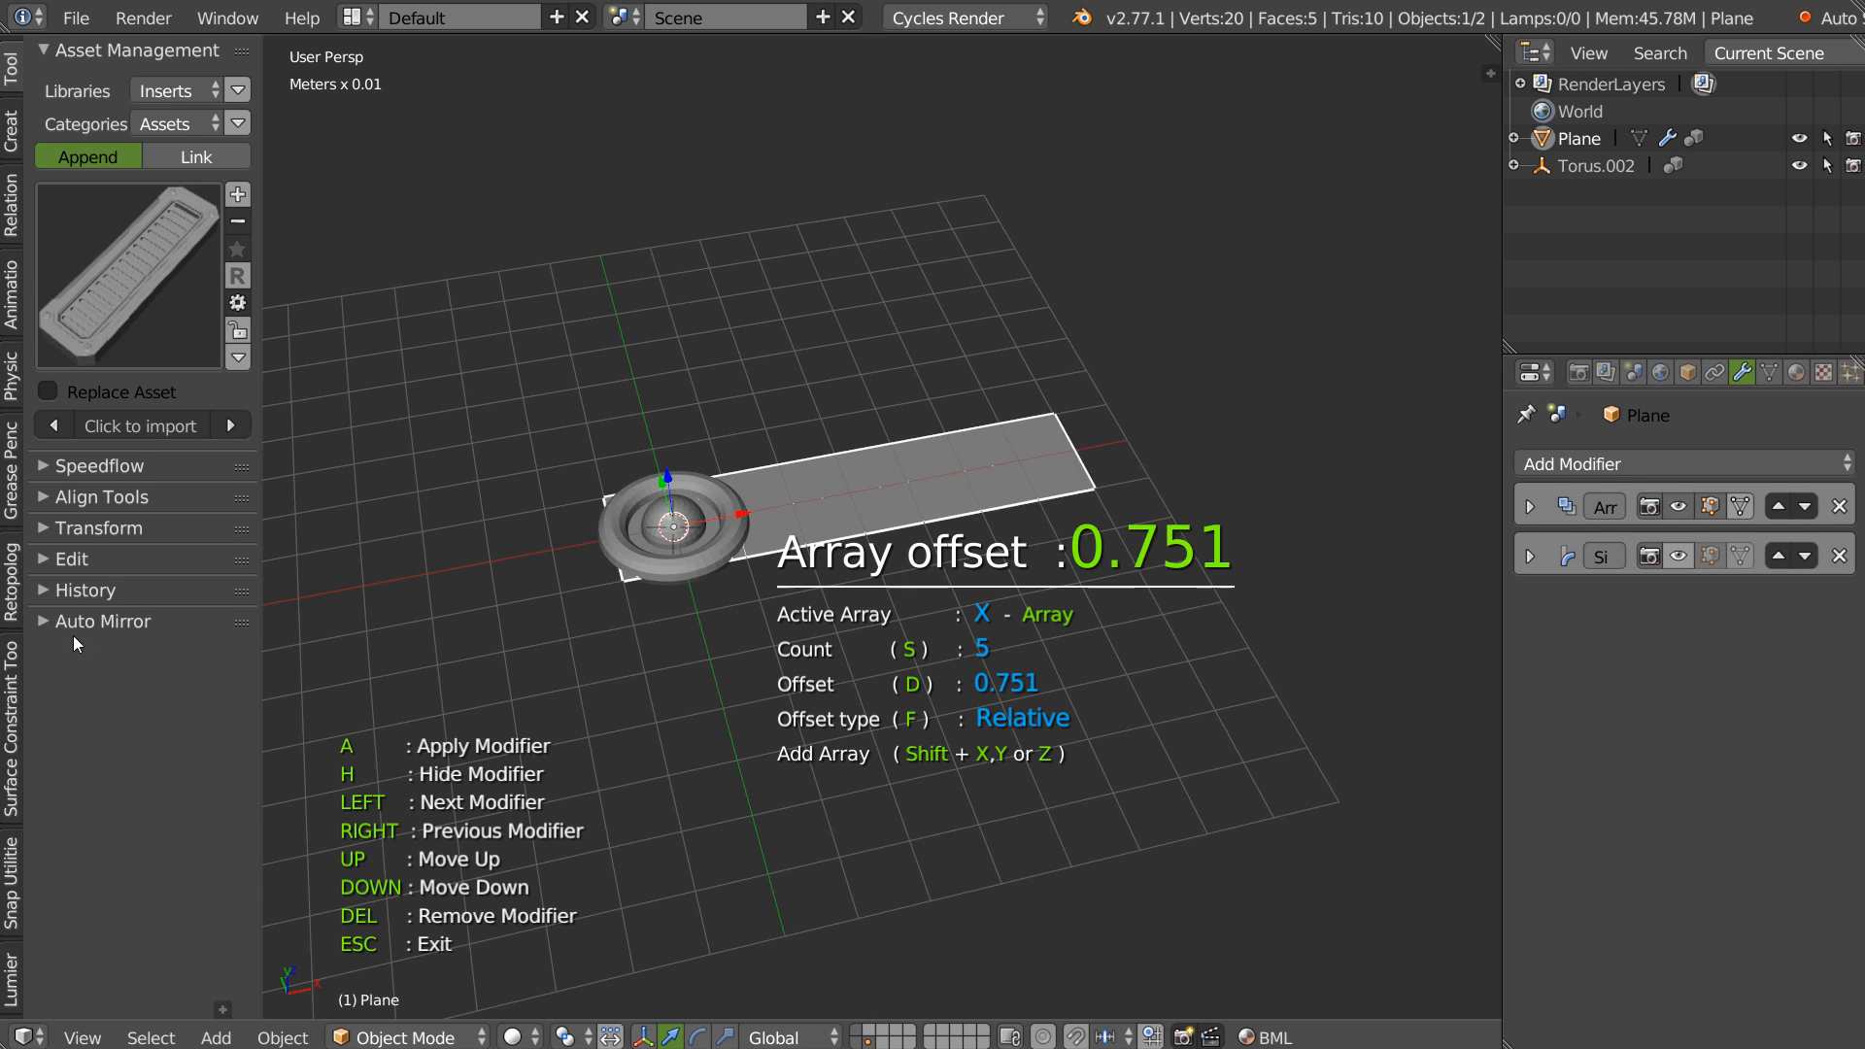
{"action": "key", "text": "n"}
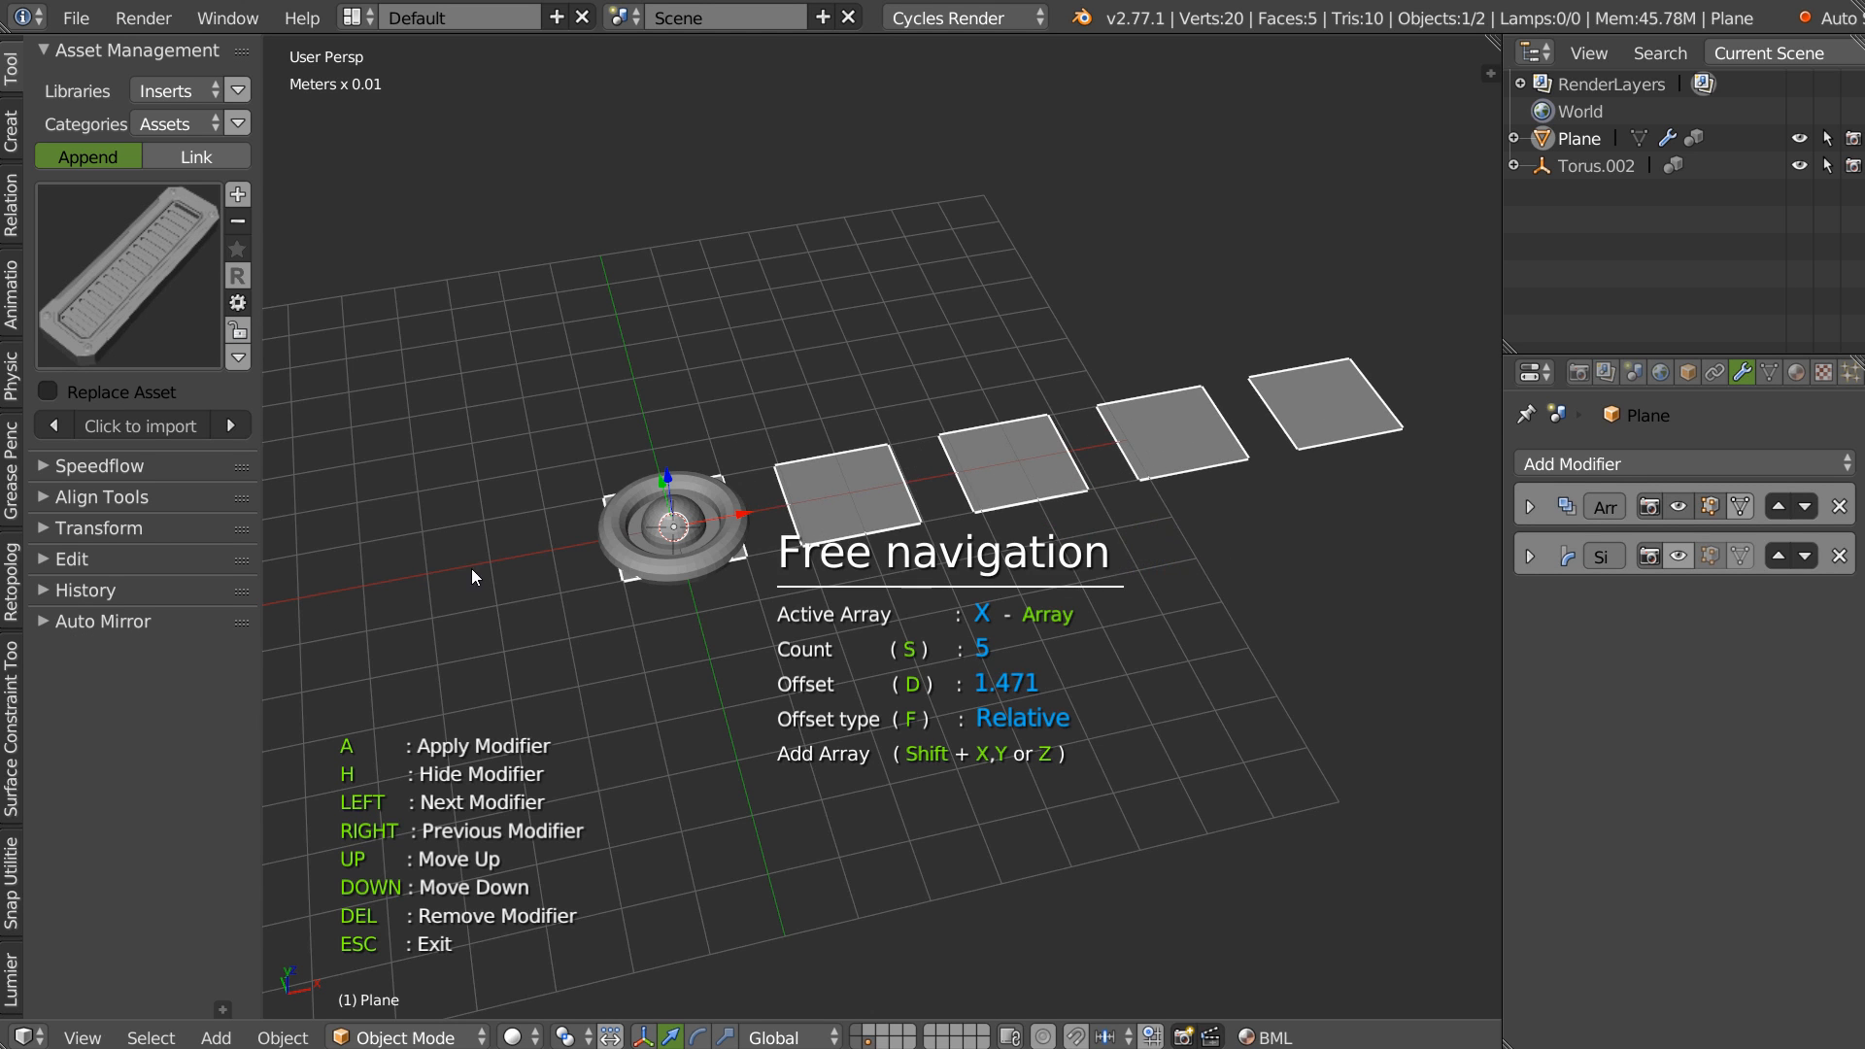
{"action": "key", "text": "Escape"}
Move the torus and sphere instance along the negative X axis clear of the first plane copy and reselect the Plane.
{"action": "middle_click_drag", "start_coordinate": [494, 573], "coordinate": [559, 533]}
{"action": "scroll", "coordinate": [645, 503], "scroll_direction": "up", "scroll_amount": 5}
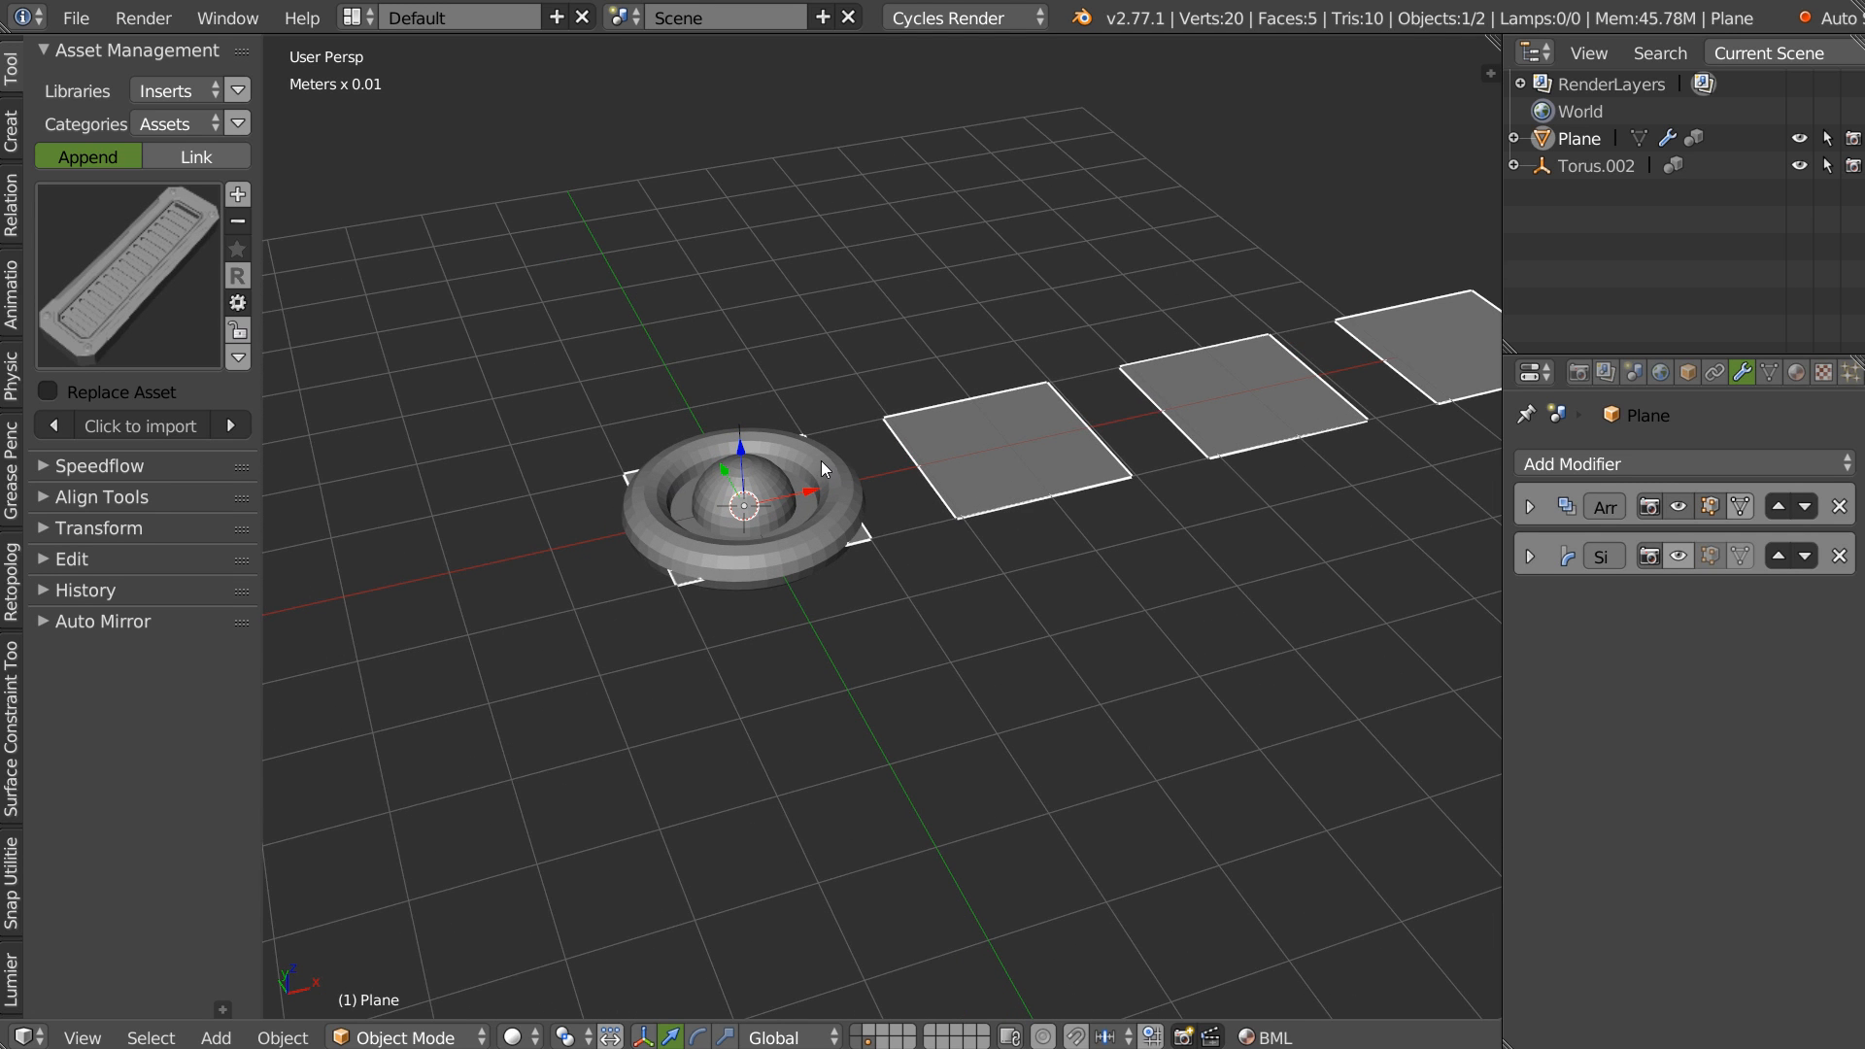
{"action": "right_click", "coordinate": [836, 546]}
{"action": "right_click_drag", "start_coordinate": [711, 470], "coordinate": [575, 360]}
{"action": "right_click", "coordinate": [574, 359]}
{"action": "right_click", "coordinate": [743, 550]}
{"action": "left_click_drag", "start_coordinate": [802, 497], "coordinate": [467, 575]}
{"action": "right_click", "coordinate": [795, 552]}
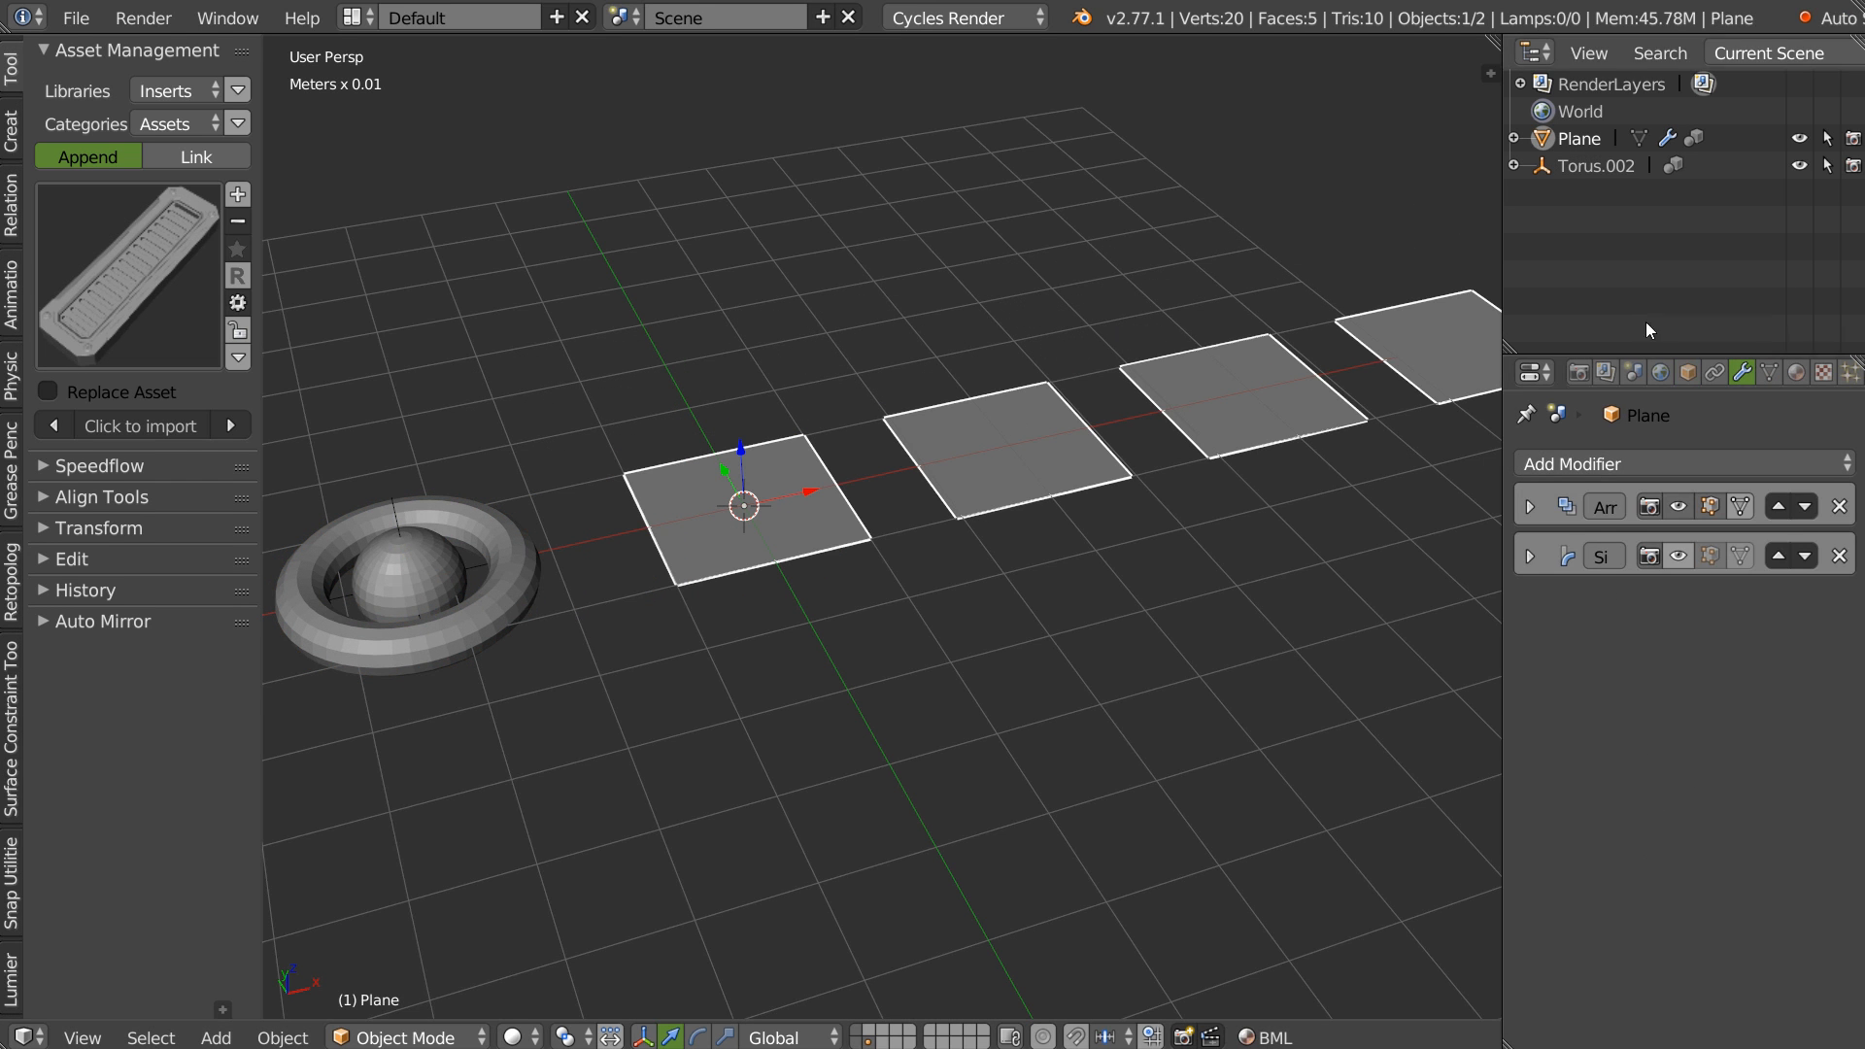
Switch the Plane's duplication type to Group and remove its assigned Torus group.
{"action": "left_click", "coordinate": [1687, 372]}
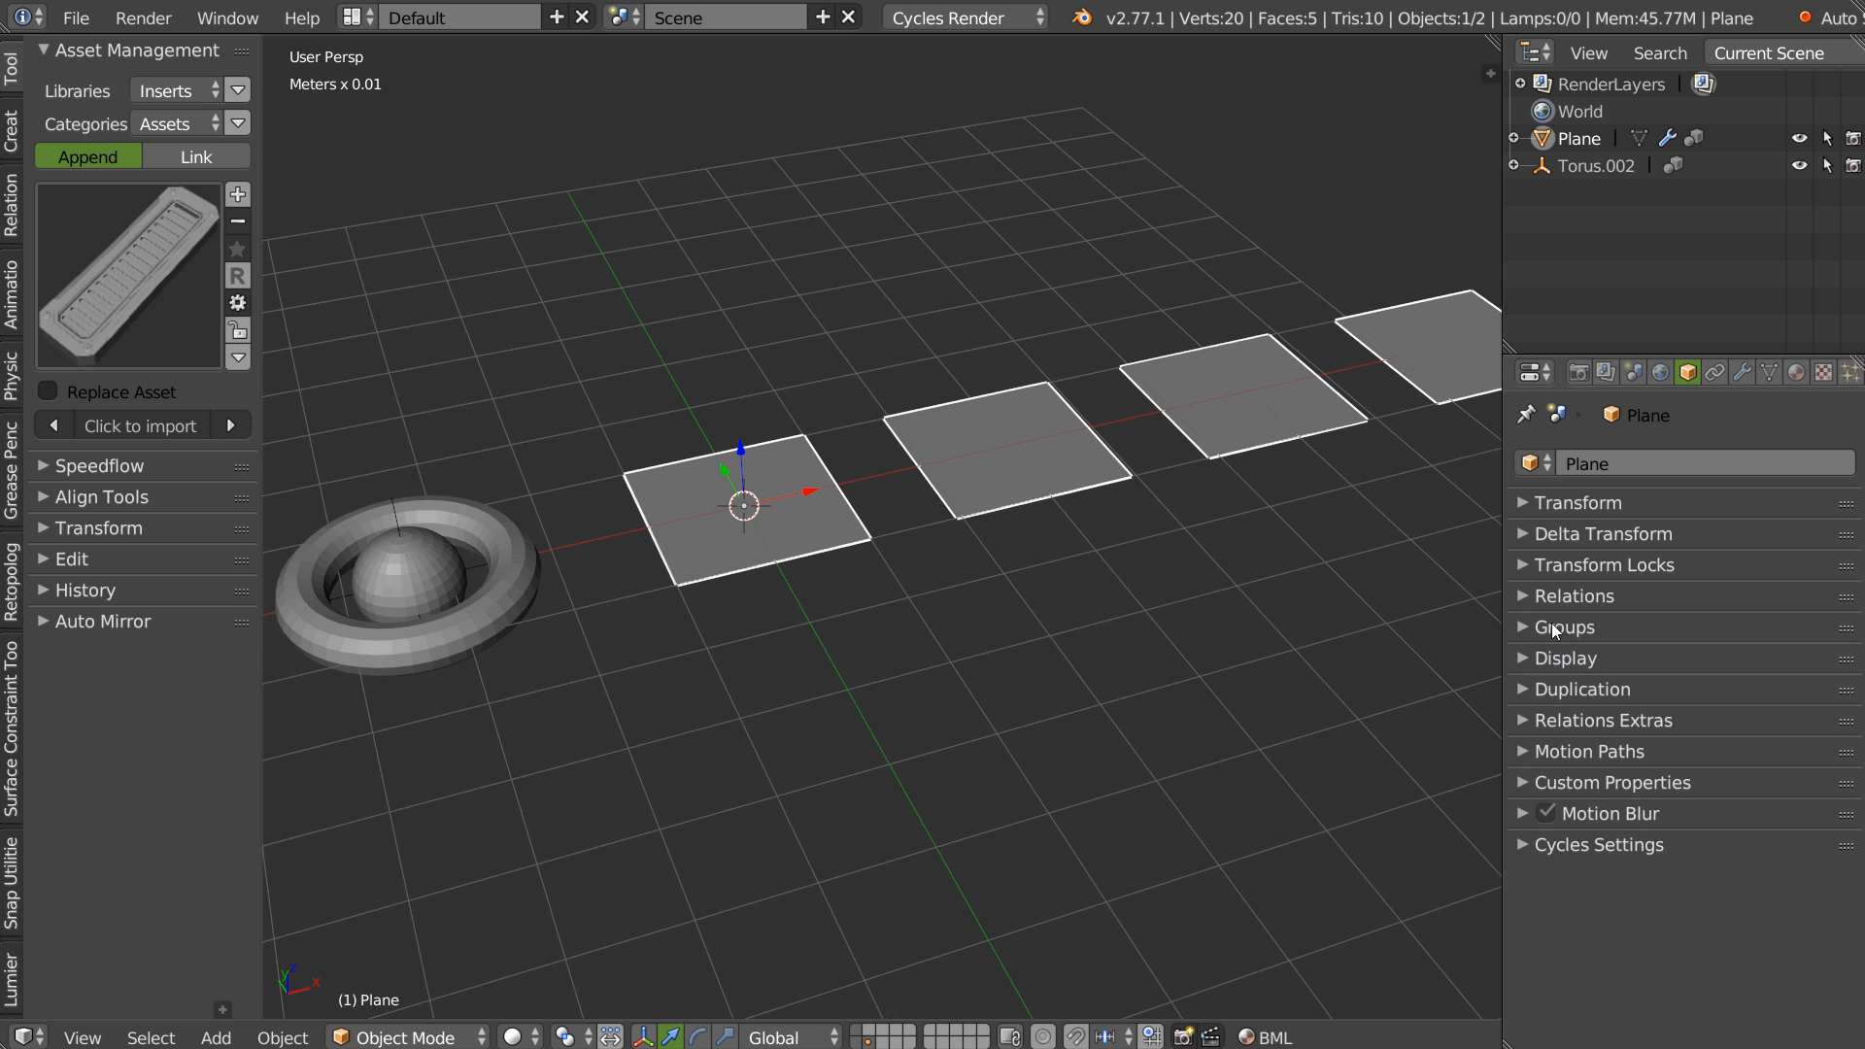
{"action": "left_click", "coordinate": [1576, 689]}
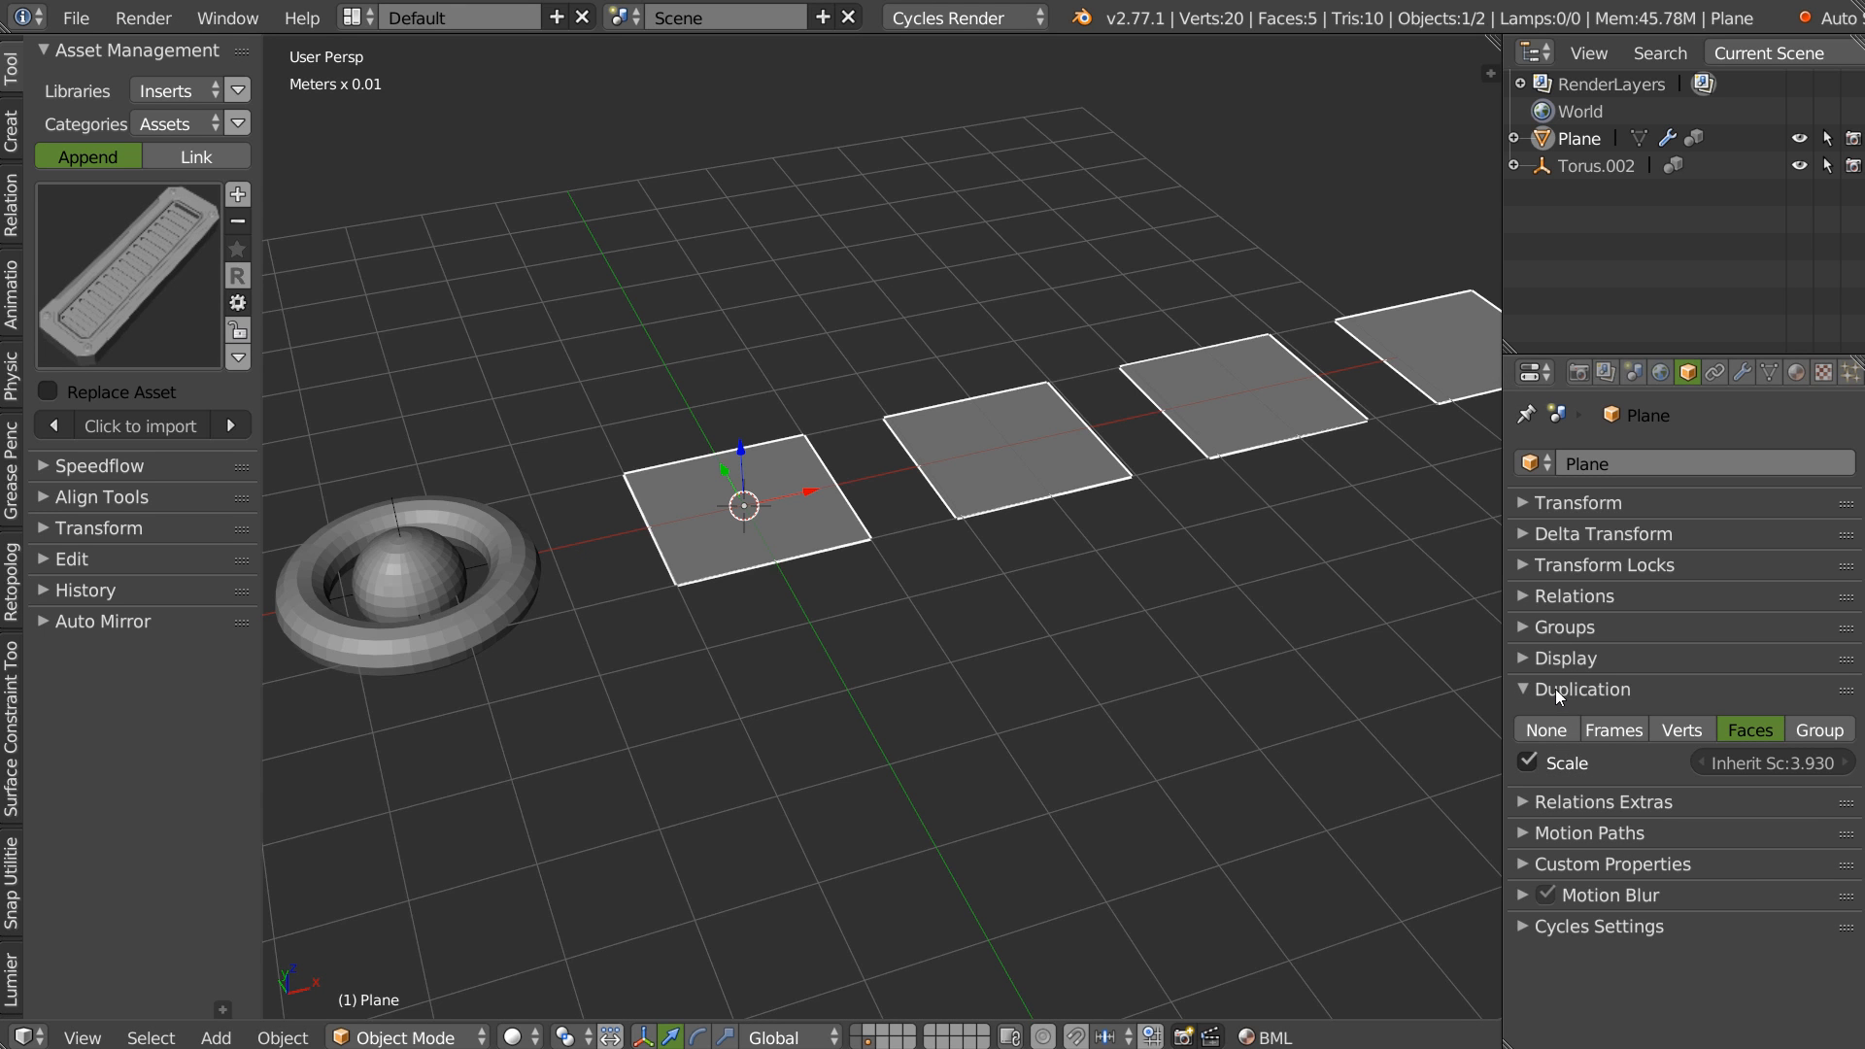
{"action": "left_click", "coordinate": [1817, 731]}
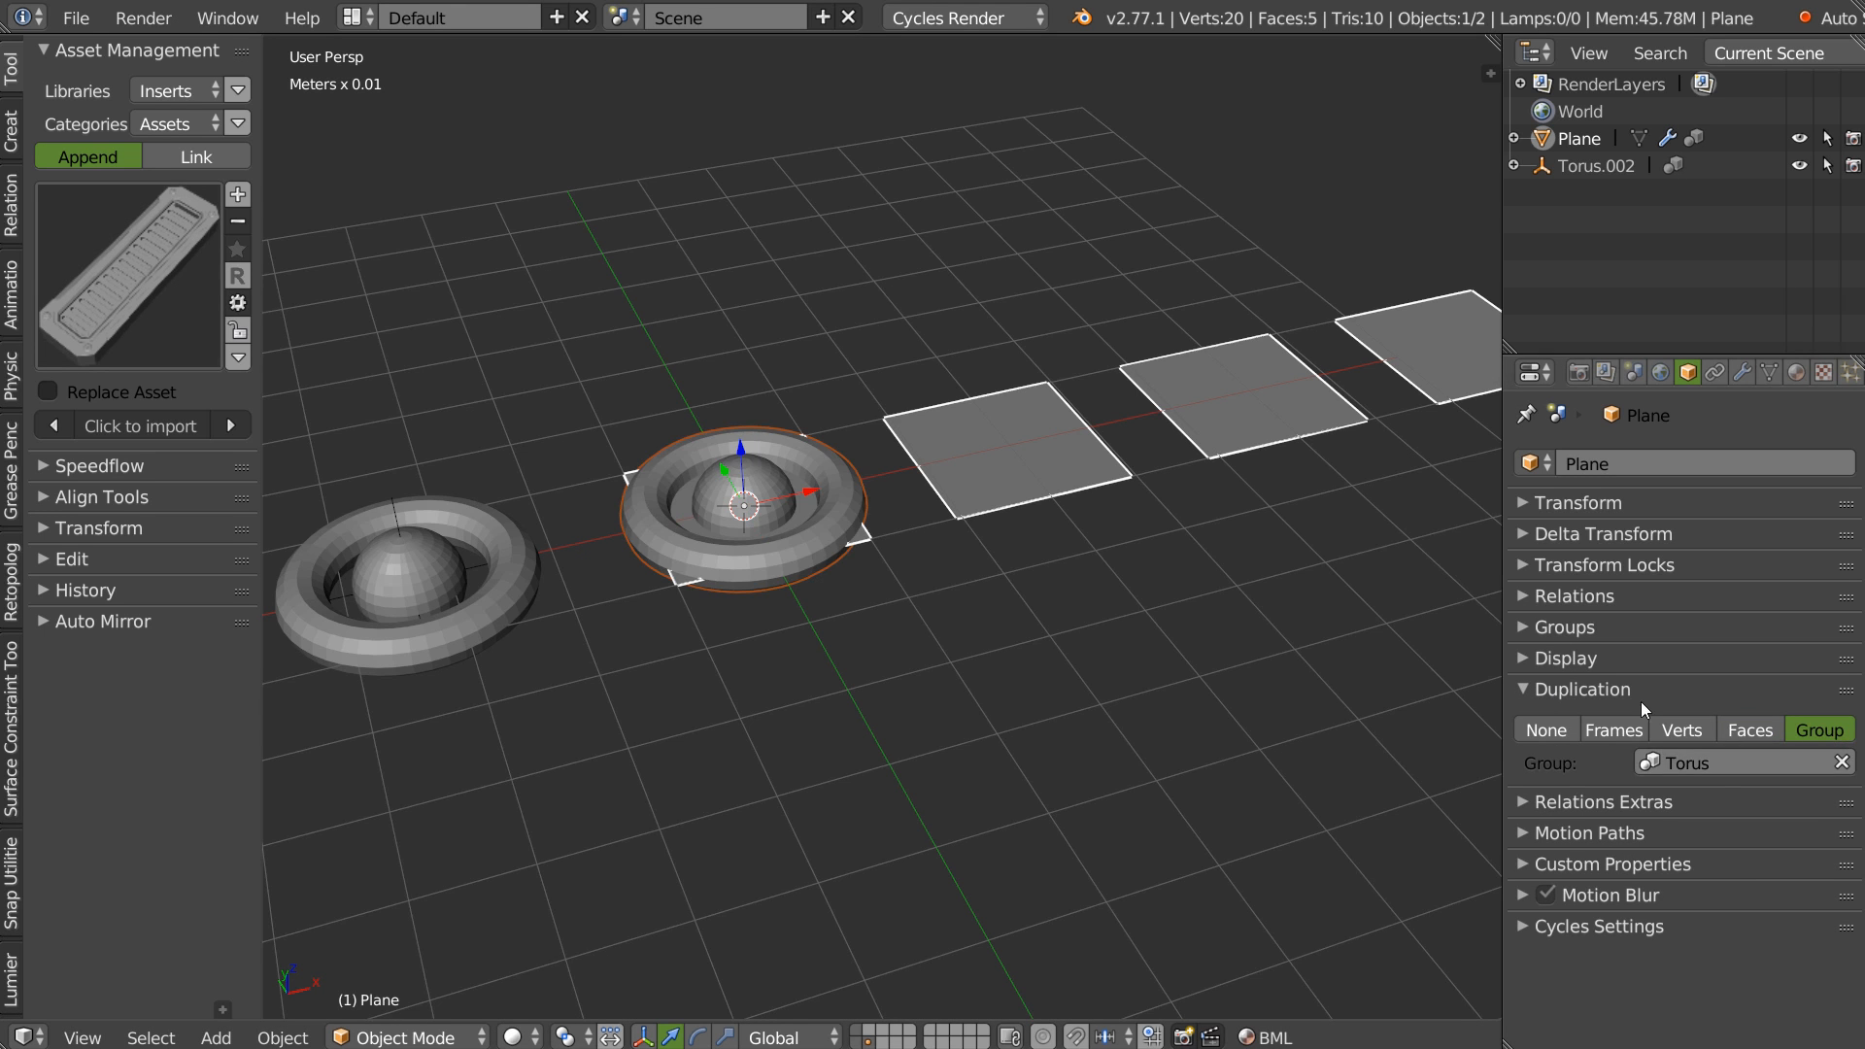
{"action": "scroll", "coordinate": [826, 525], "scroll_direction": "up", "scroll_amount": 4}
{"action": "scroll", "coordinate": [841, 463], "scroll_direction": "down", "scroll_amount": 6}
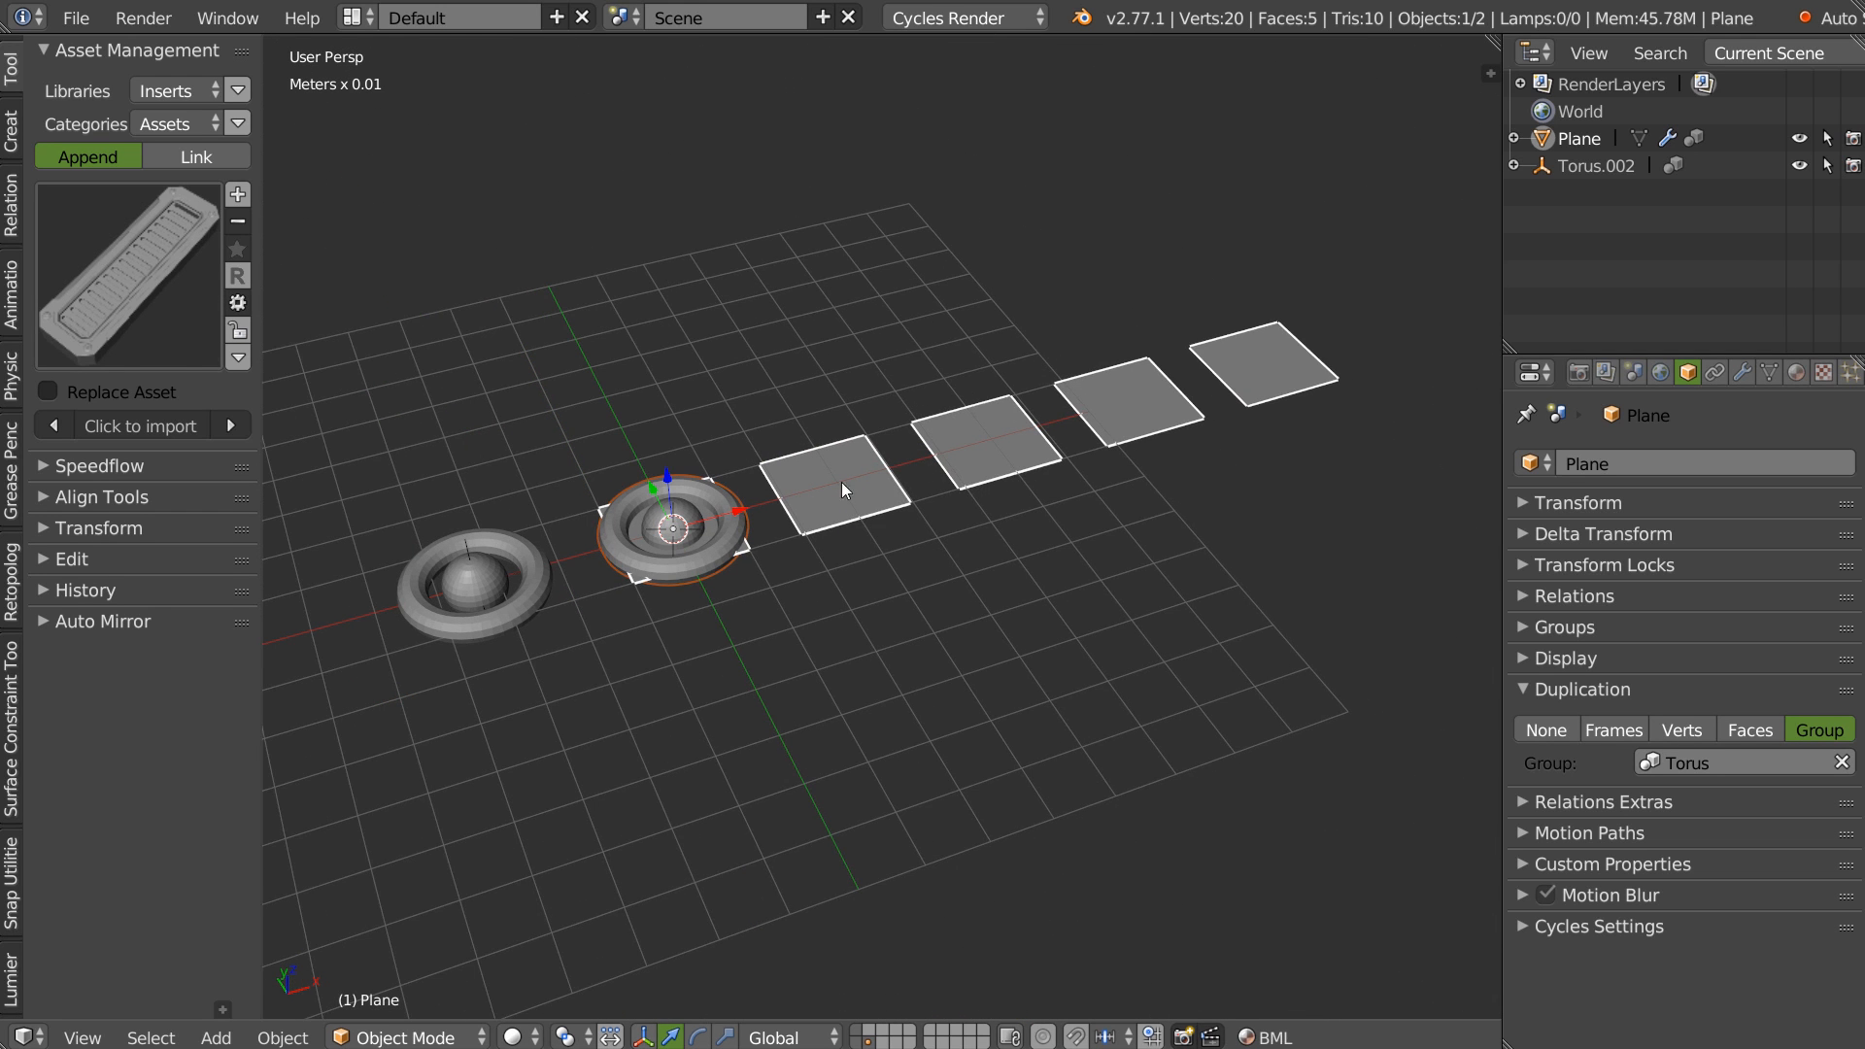
{"action": "scroll", "coordinate": [807, 515], "scroll_direction": "up", "scroll_amount": 2}
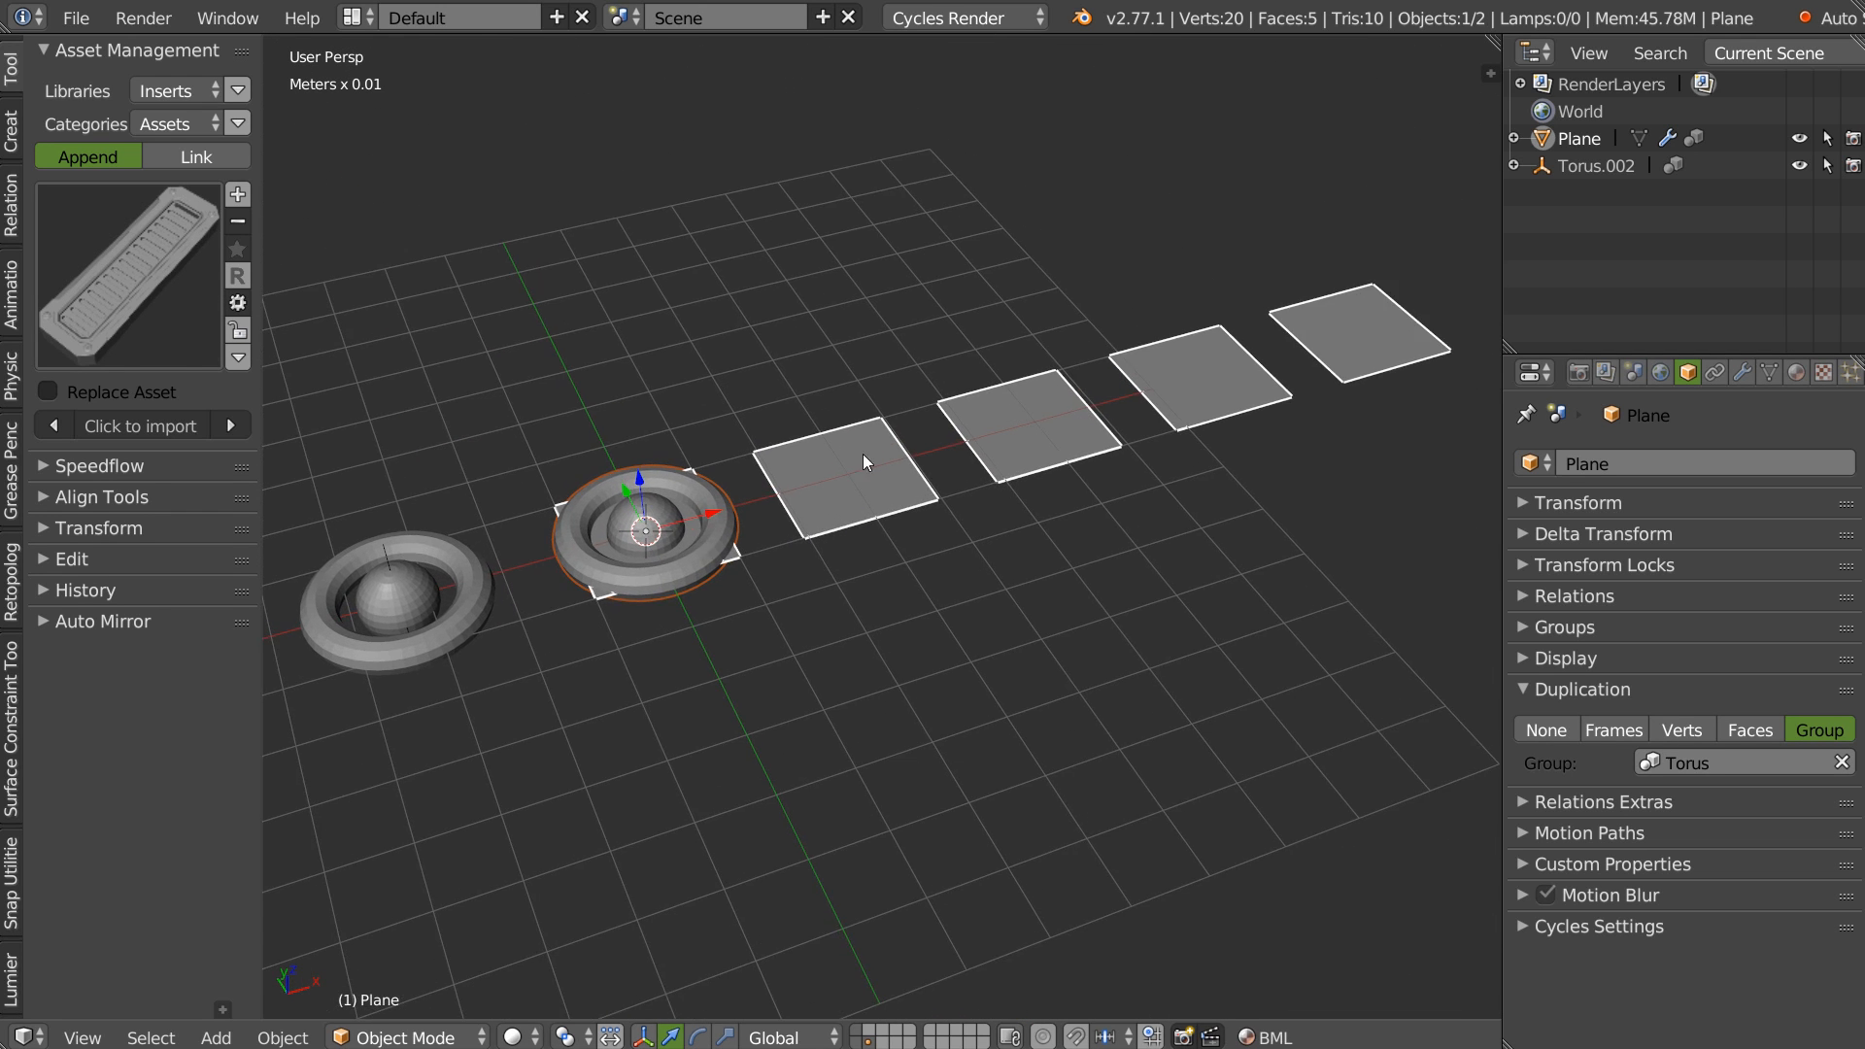
{"action": "middle_click_drag", "start_coordinate": [862, 476], "coordinate": [896, 442], "text": "shift"}
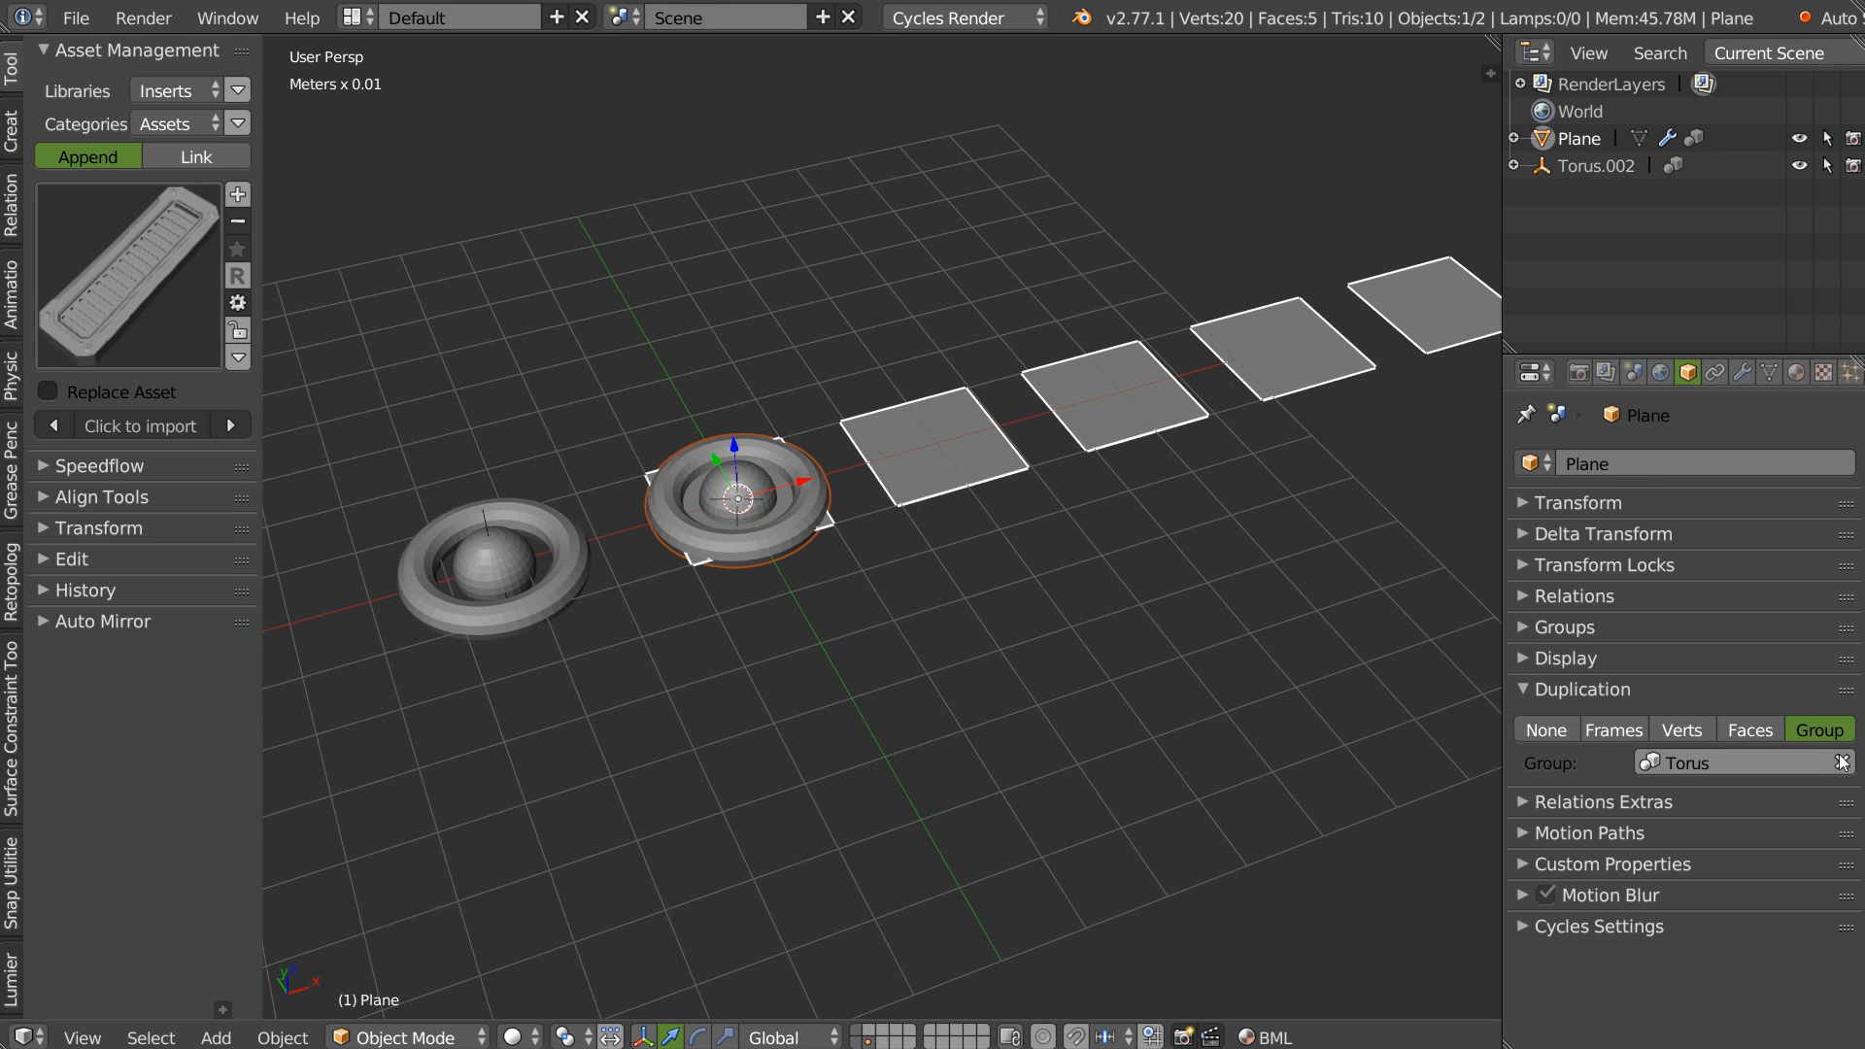
Set the Plane's duplication type to Faces with an inherit scale of 1 and turn off scale inheritance.
{"action": "left_click", "coordinate": [1751, 731]}
{"action": "left_click", "coordinate": [1760, 764]}
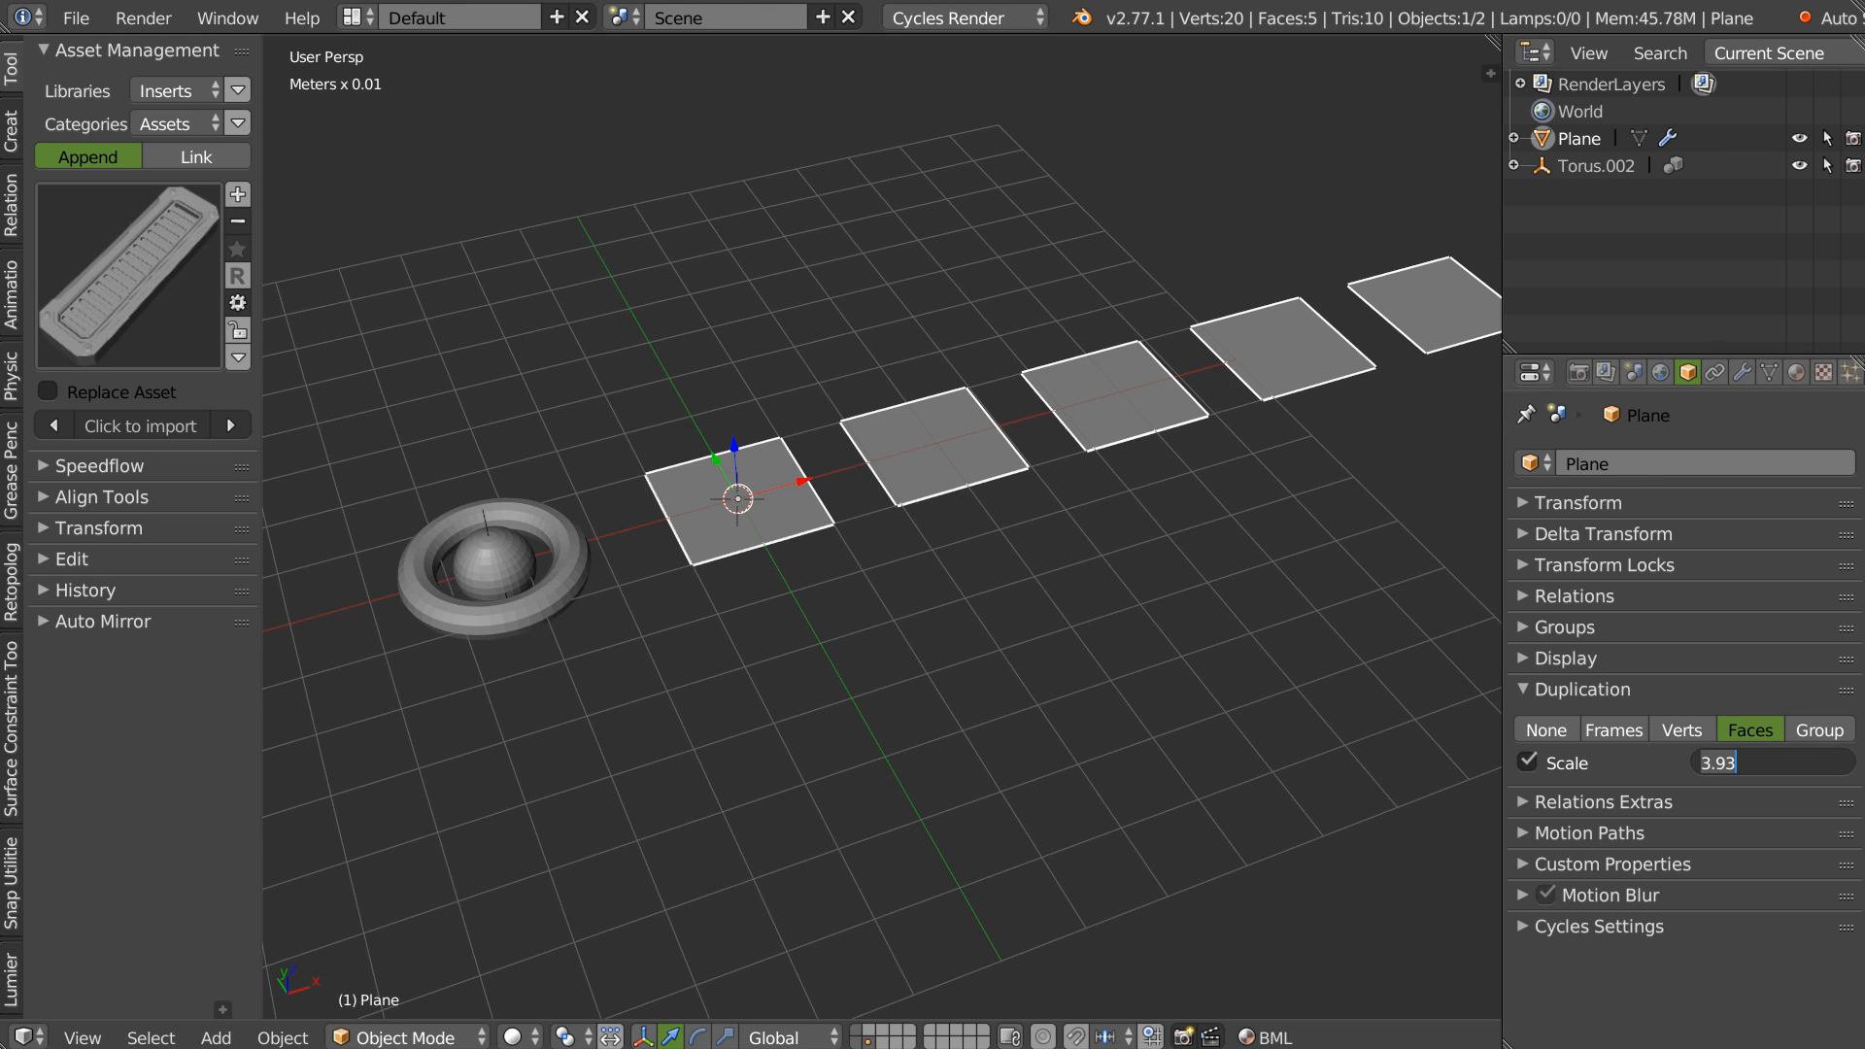
{"action": "type", "text": "1"}
{"action": "key", "text": "Return"}
{"action": "left_click", "coordinate": [1528, 762]}
Select only the torus and sphere instance and snap it to the 3D cursor at the grid center.
{"action": "scroll", "coordinate": [696, 536], "scroll_direction": "up", "scroll_amount": 1}
{"action": "middle_click_drag", "start_coordinate": [679, 542], "coordinate": [713, 557], "text": "shift"}
{"action": "right_click", "coordinate": [527, 633]}
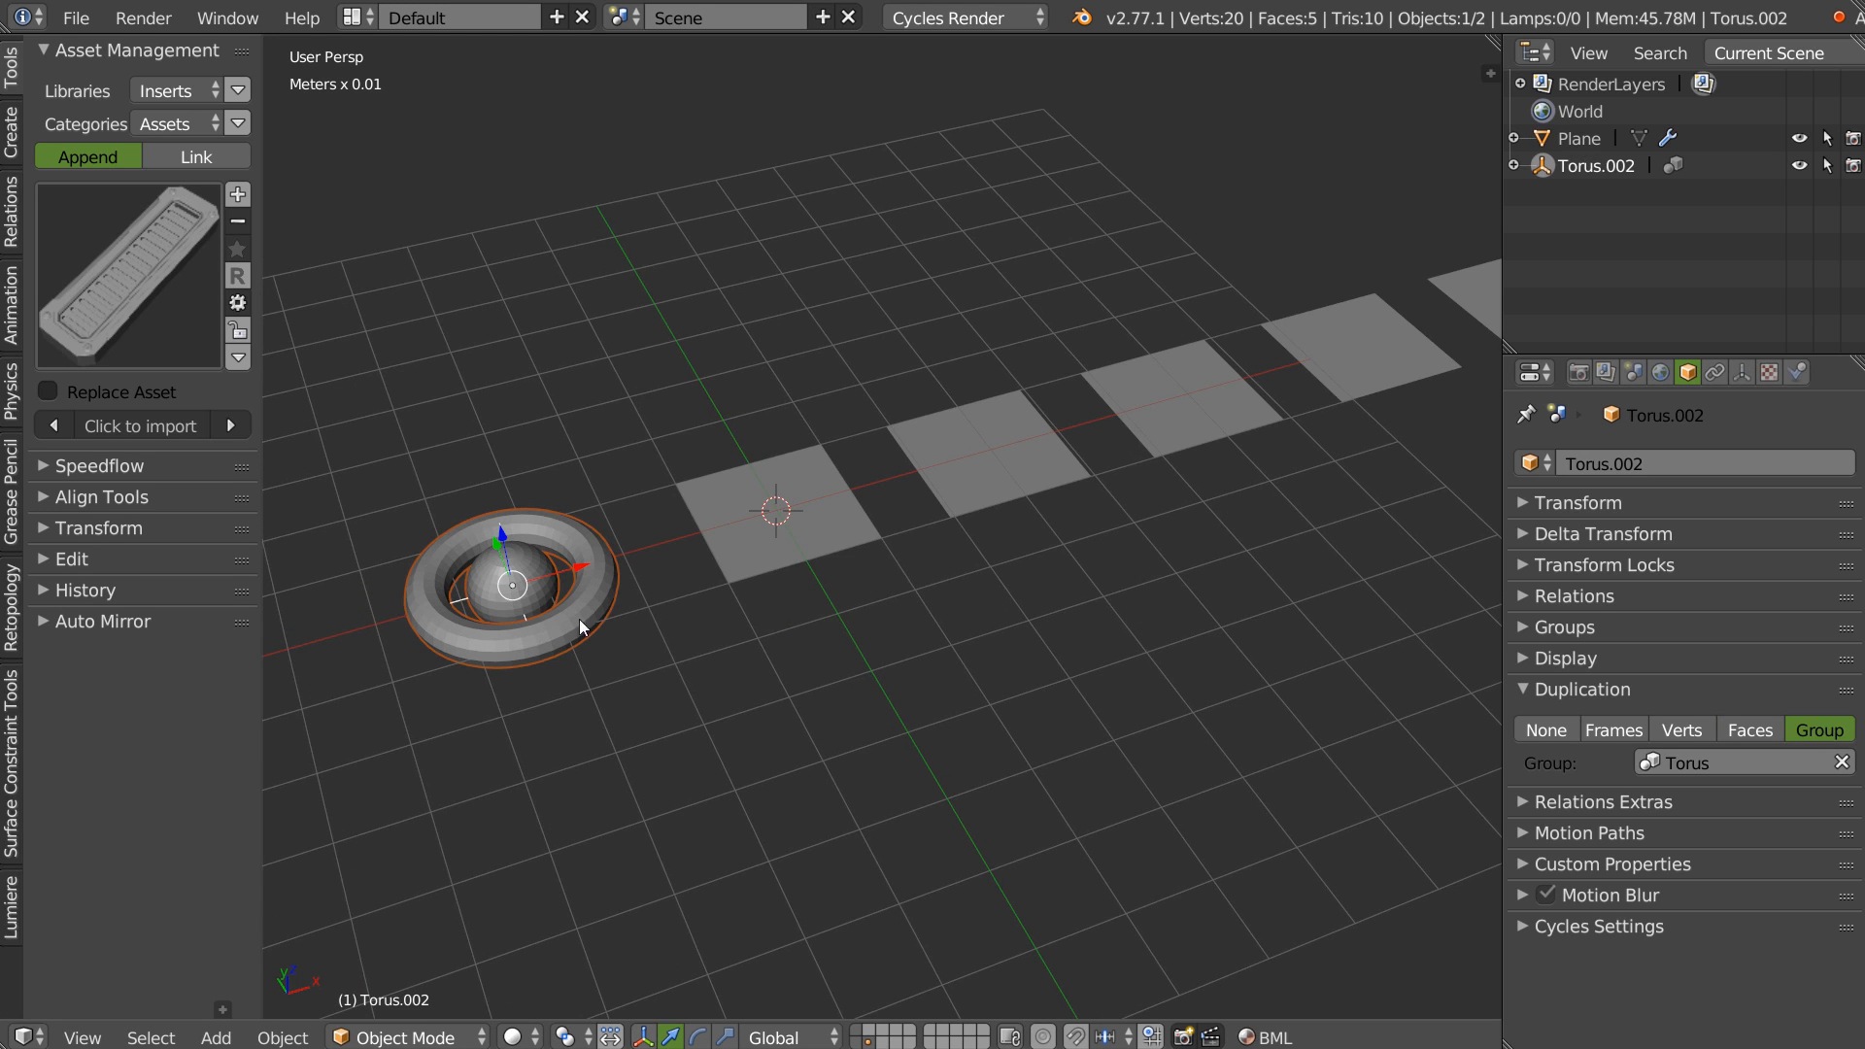
{"action": "right_click", "coordinate": [825, 539], "text": "shift"}
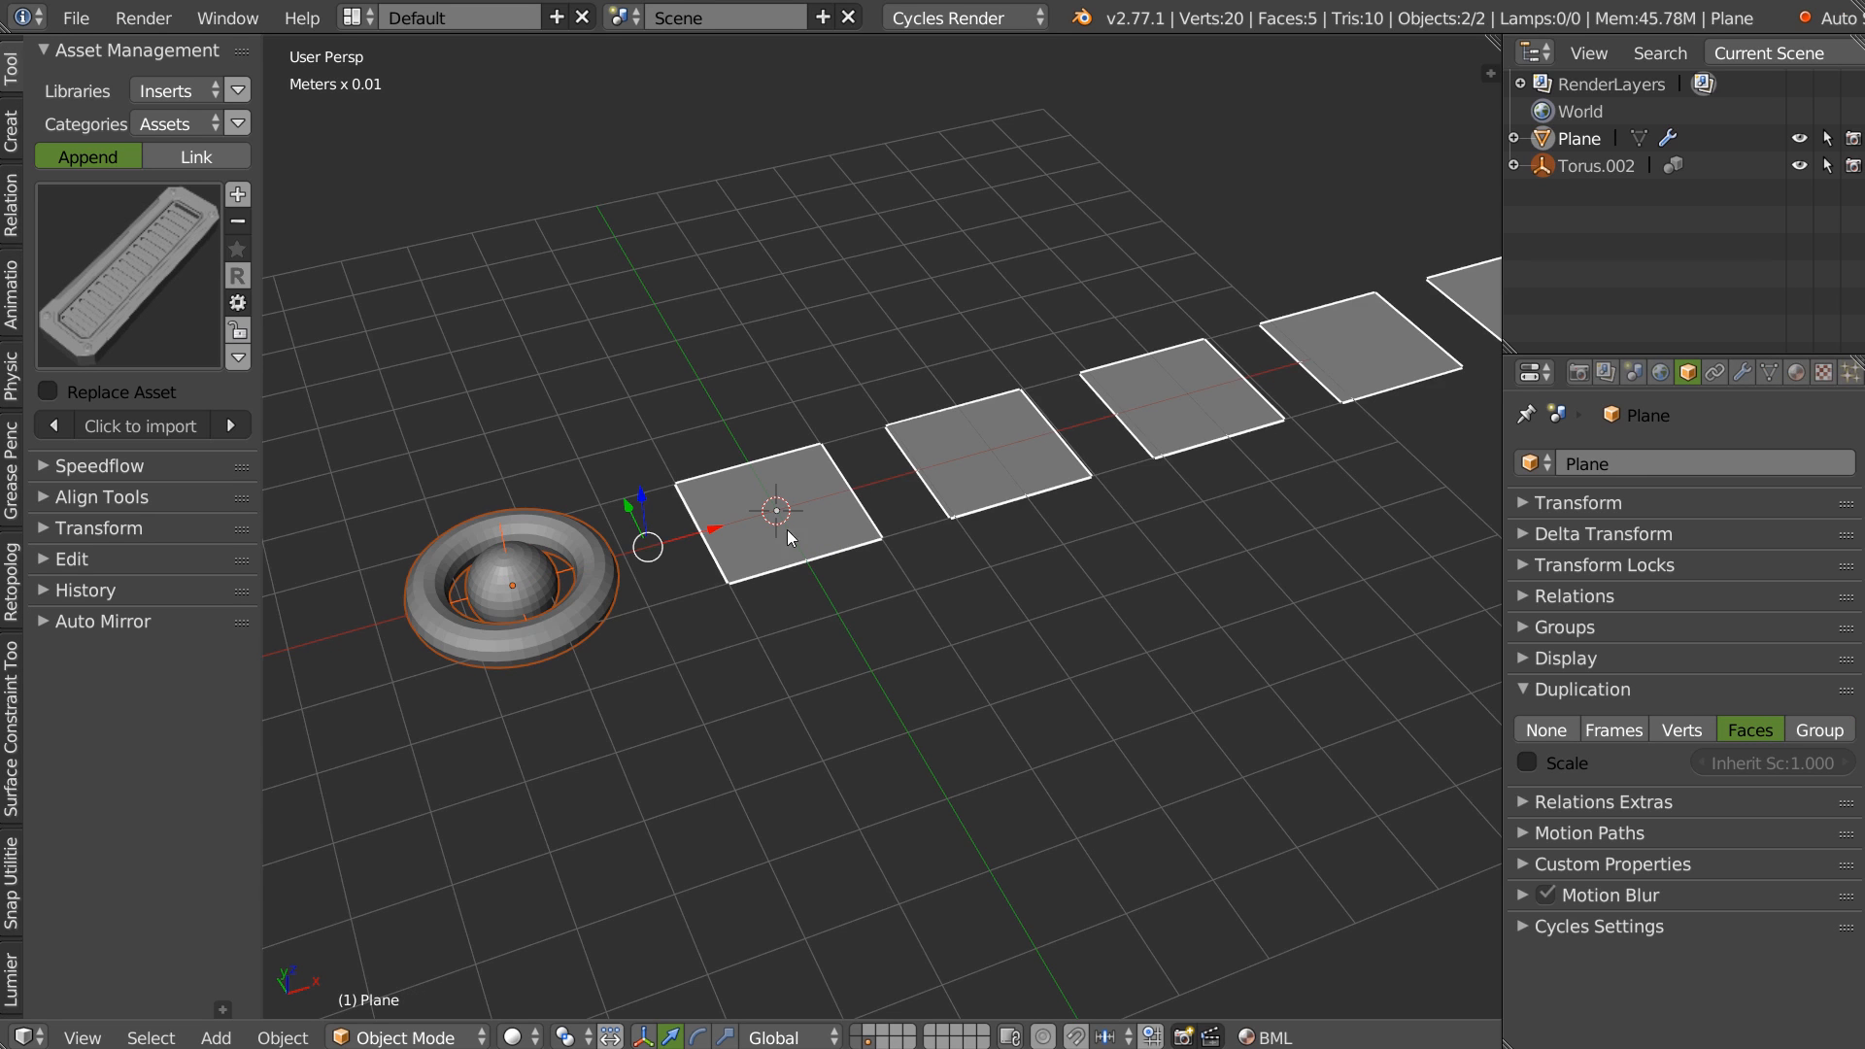
{"action": "right_click", "coordinate": [521, 653]}
{"action": "key", "text": "shift+s"}
{"action": "left_click", "coordinate": [541, 646]}
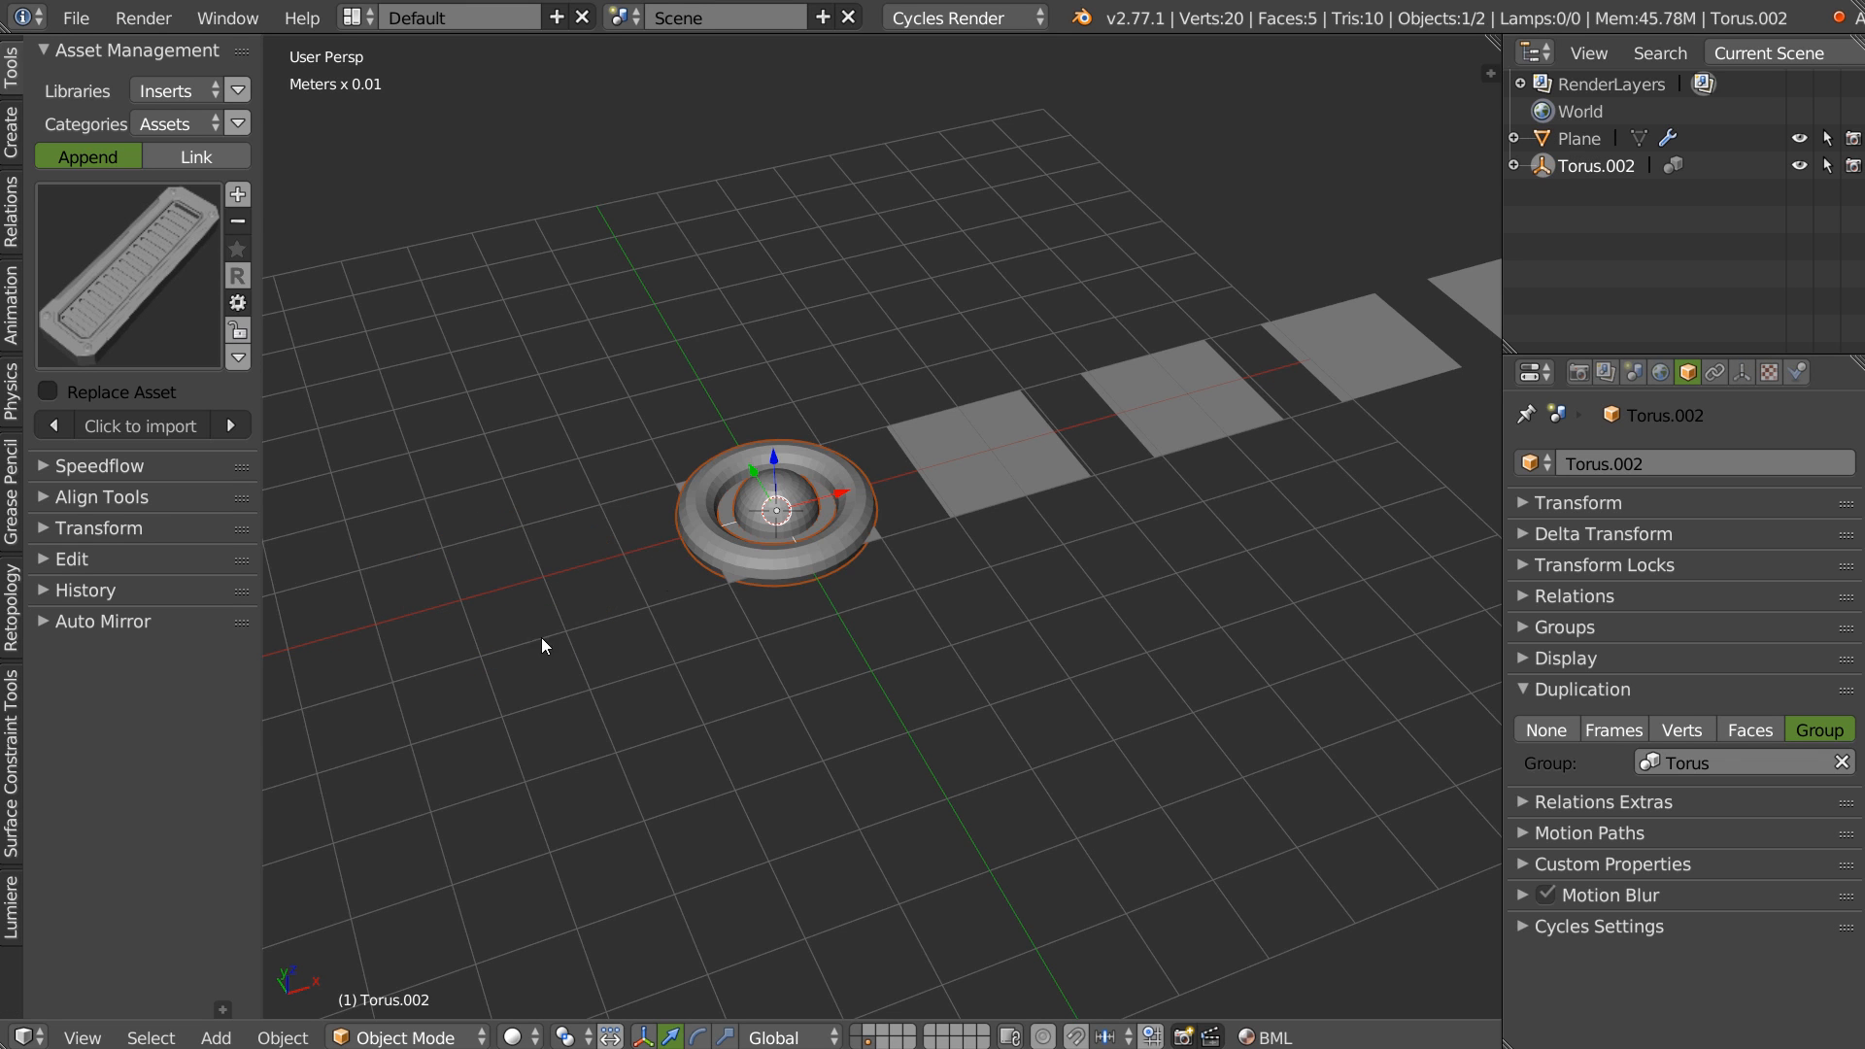
Parent Torus.002 to the Plane and expand the Plane's hierarchy in the outliner.
{"action": "left_click_drag", "start_coordinate": [1548, 147], "coordinate": [1543, 136]}
{"action": "left_click", "coordinate": [1514, 138]}
{"action": "middle_click_drag", "start_coordinate": [1118, 432], "coordinate": [867, 449]}
{"action": "scroll", "coordinate": [867, 449], "scroll_direction": "up", "scroll_amount": 1}
{"action": "key", "text": "space"}
{"action": "left_click", "coordinate": [1040, 406]}
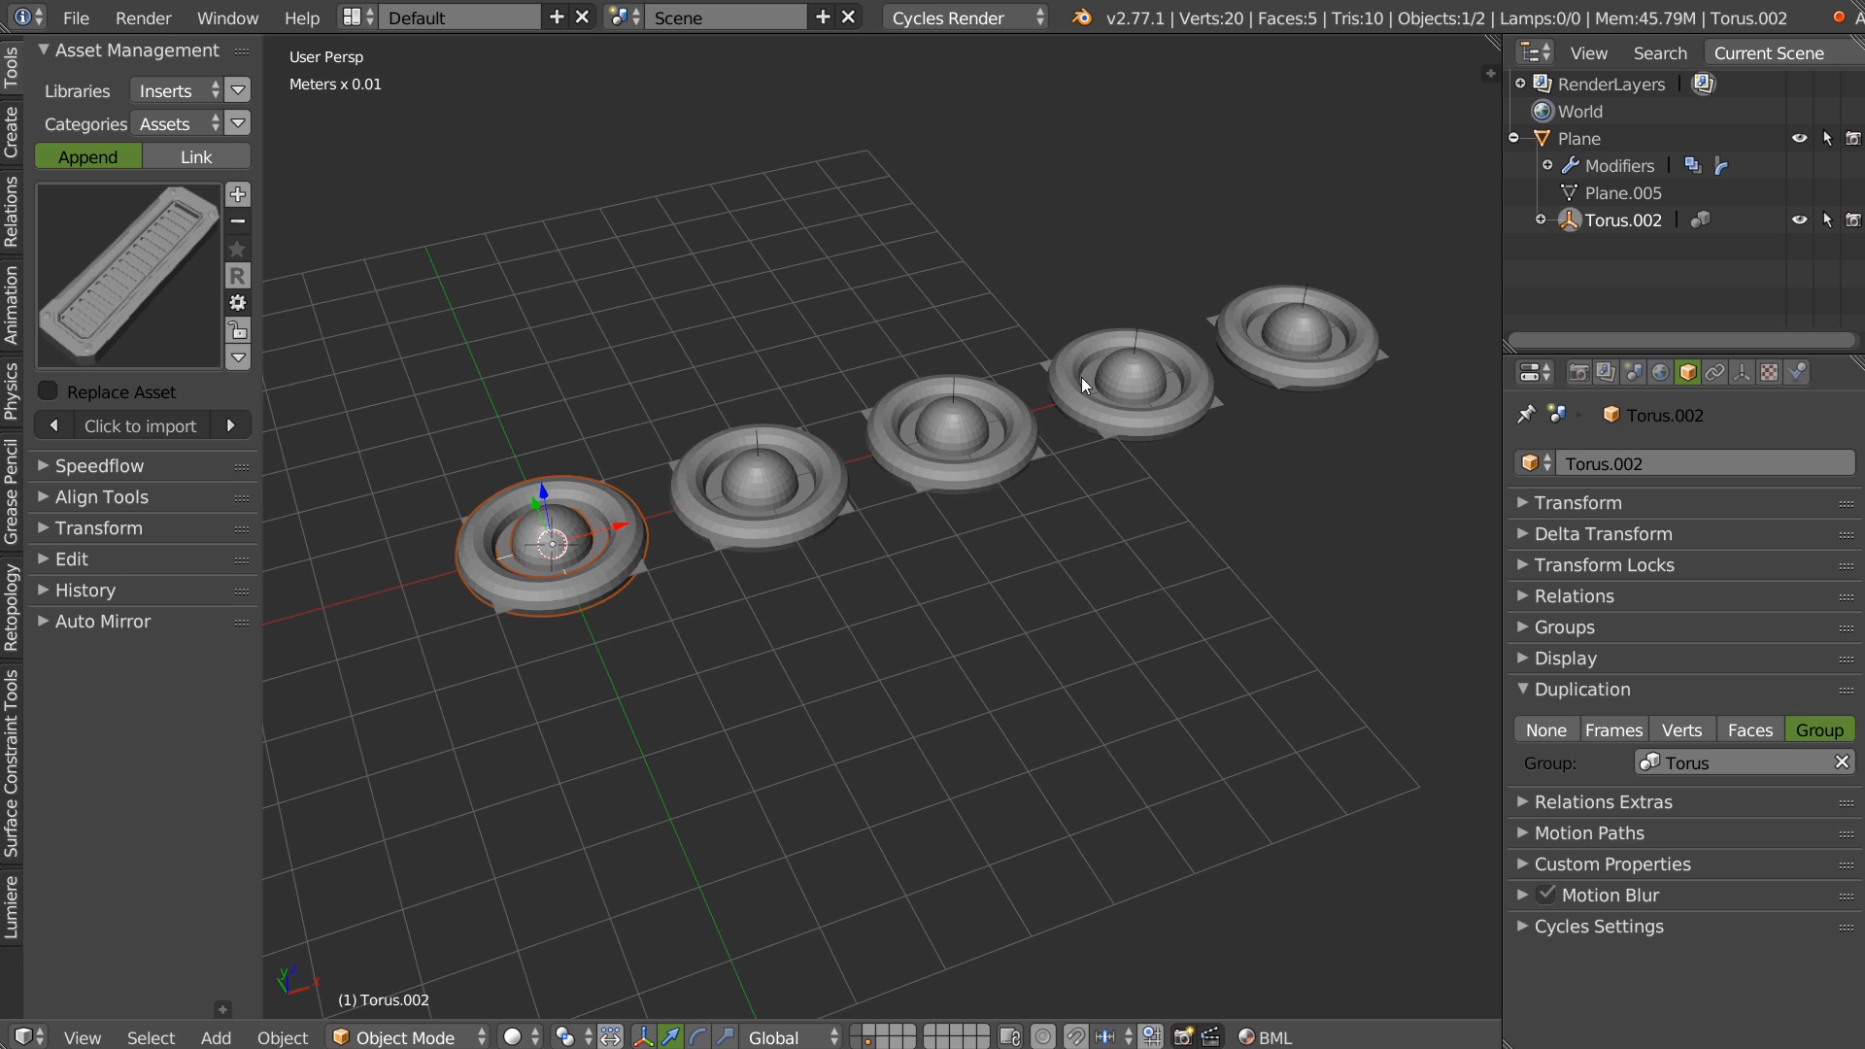
Select the Plane and adjust its X array to a count of 5 with a relative offset of 1.481.
{"action": "left_click", "coordinate": [1567, 136]}
{"action": "key", "text": "space"}
{"action": "left_click", "coordinate": [961, 284]}
{"action": "scroll", "coordinate": [1006, 301], "scroll_direction": "up", "scroll_amount": 4}
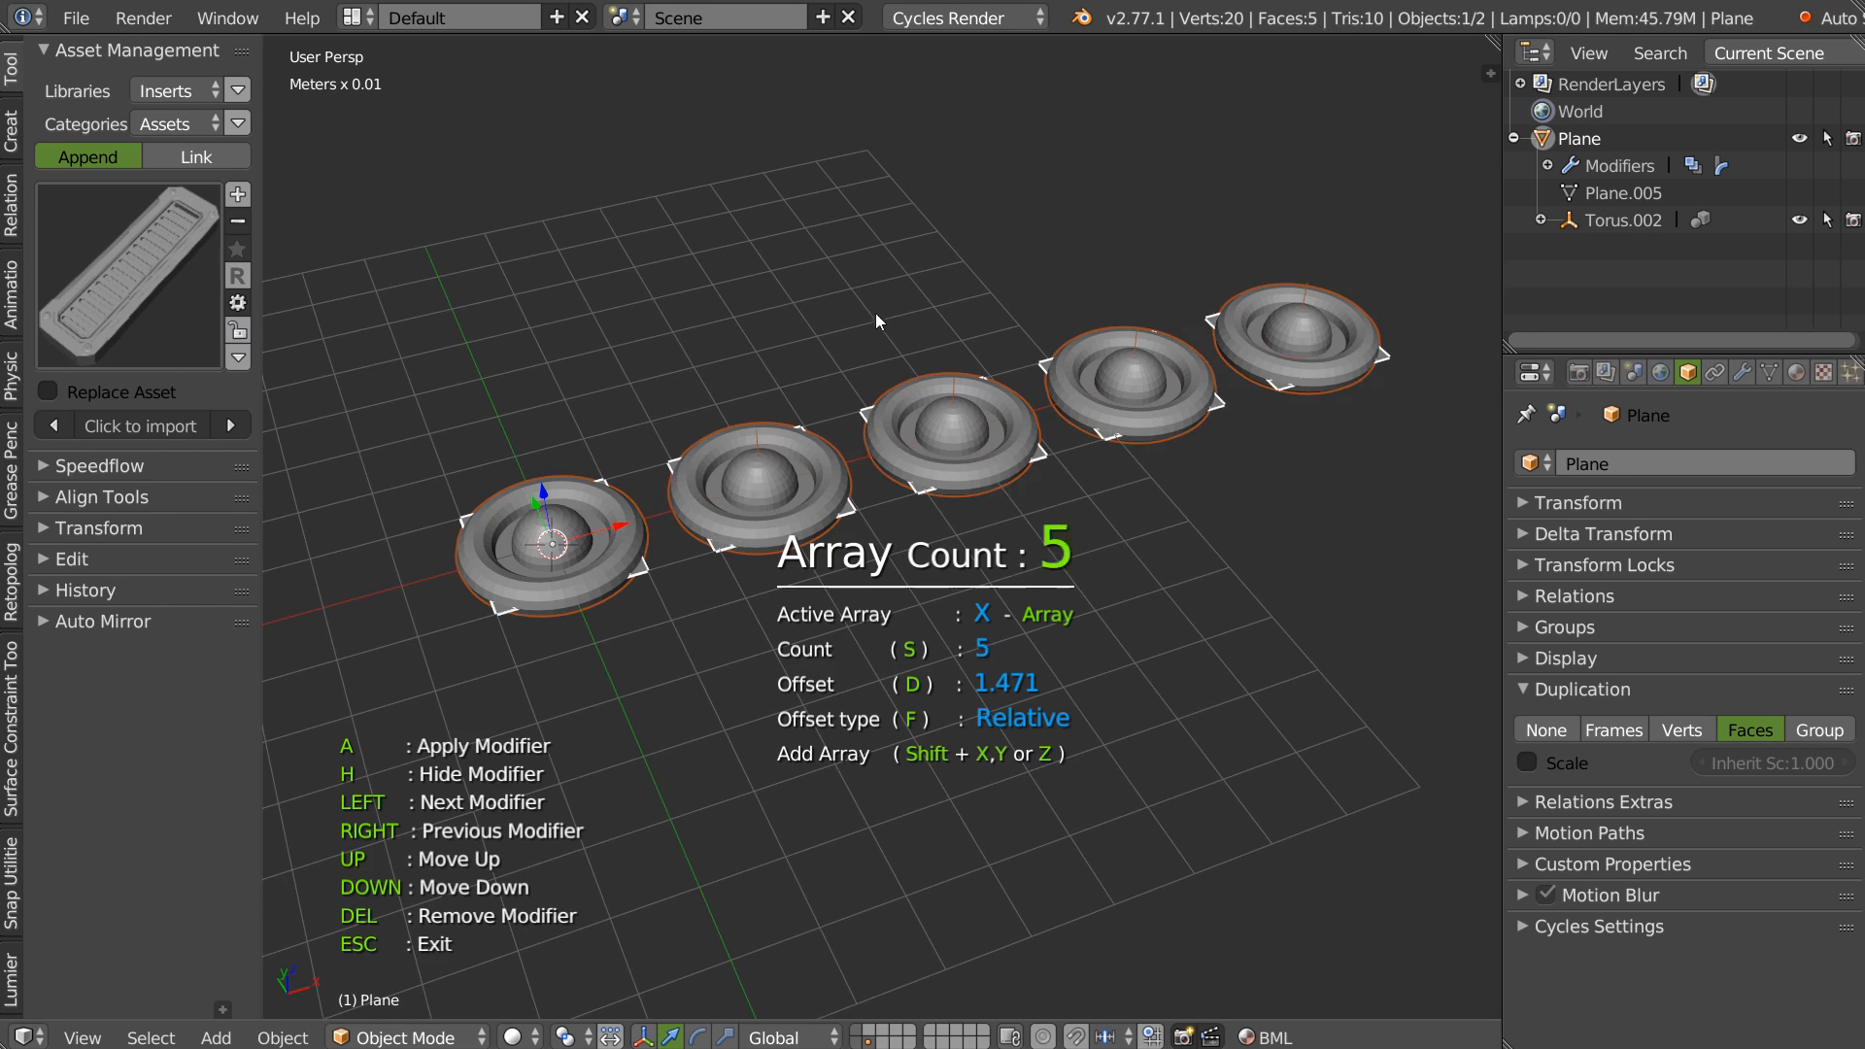
{"action": "scroll", "coordinate": [918, 331], "scroll_direction": "down", "scroll_amount": 6}
{"action": "scroll", "coordinate": [936, 341], "scroll_direction": "up", "scroll_amount": 2}
{"action": "key", "text": "d"}
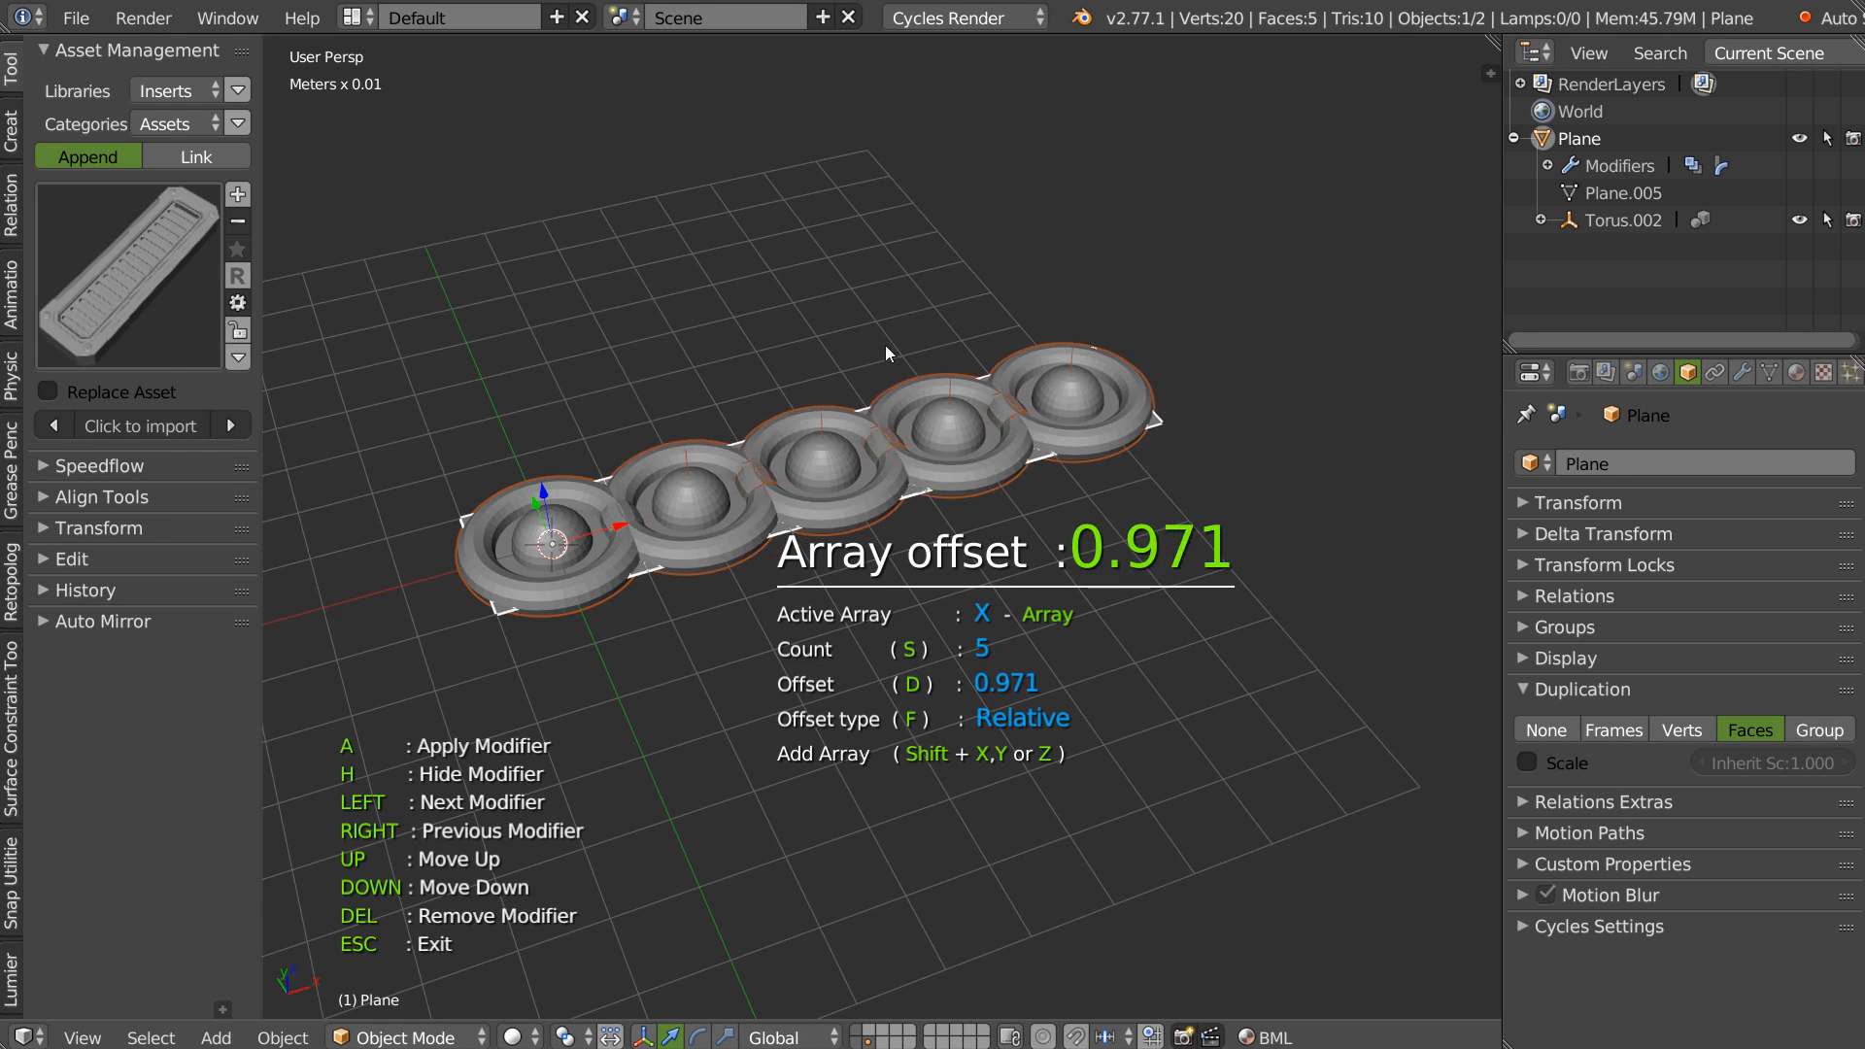
{"action": "left_click", "coordinate": [925, 350]}
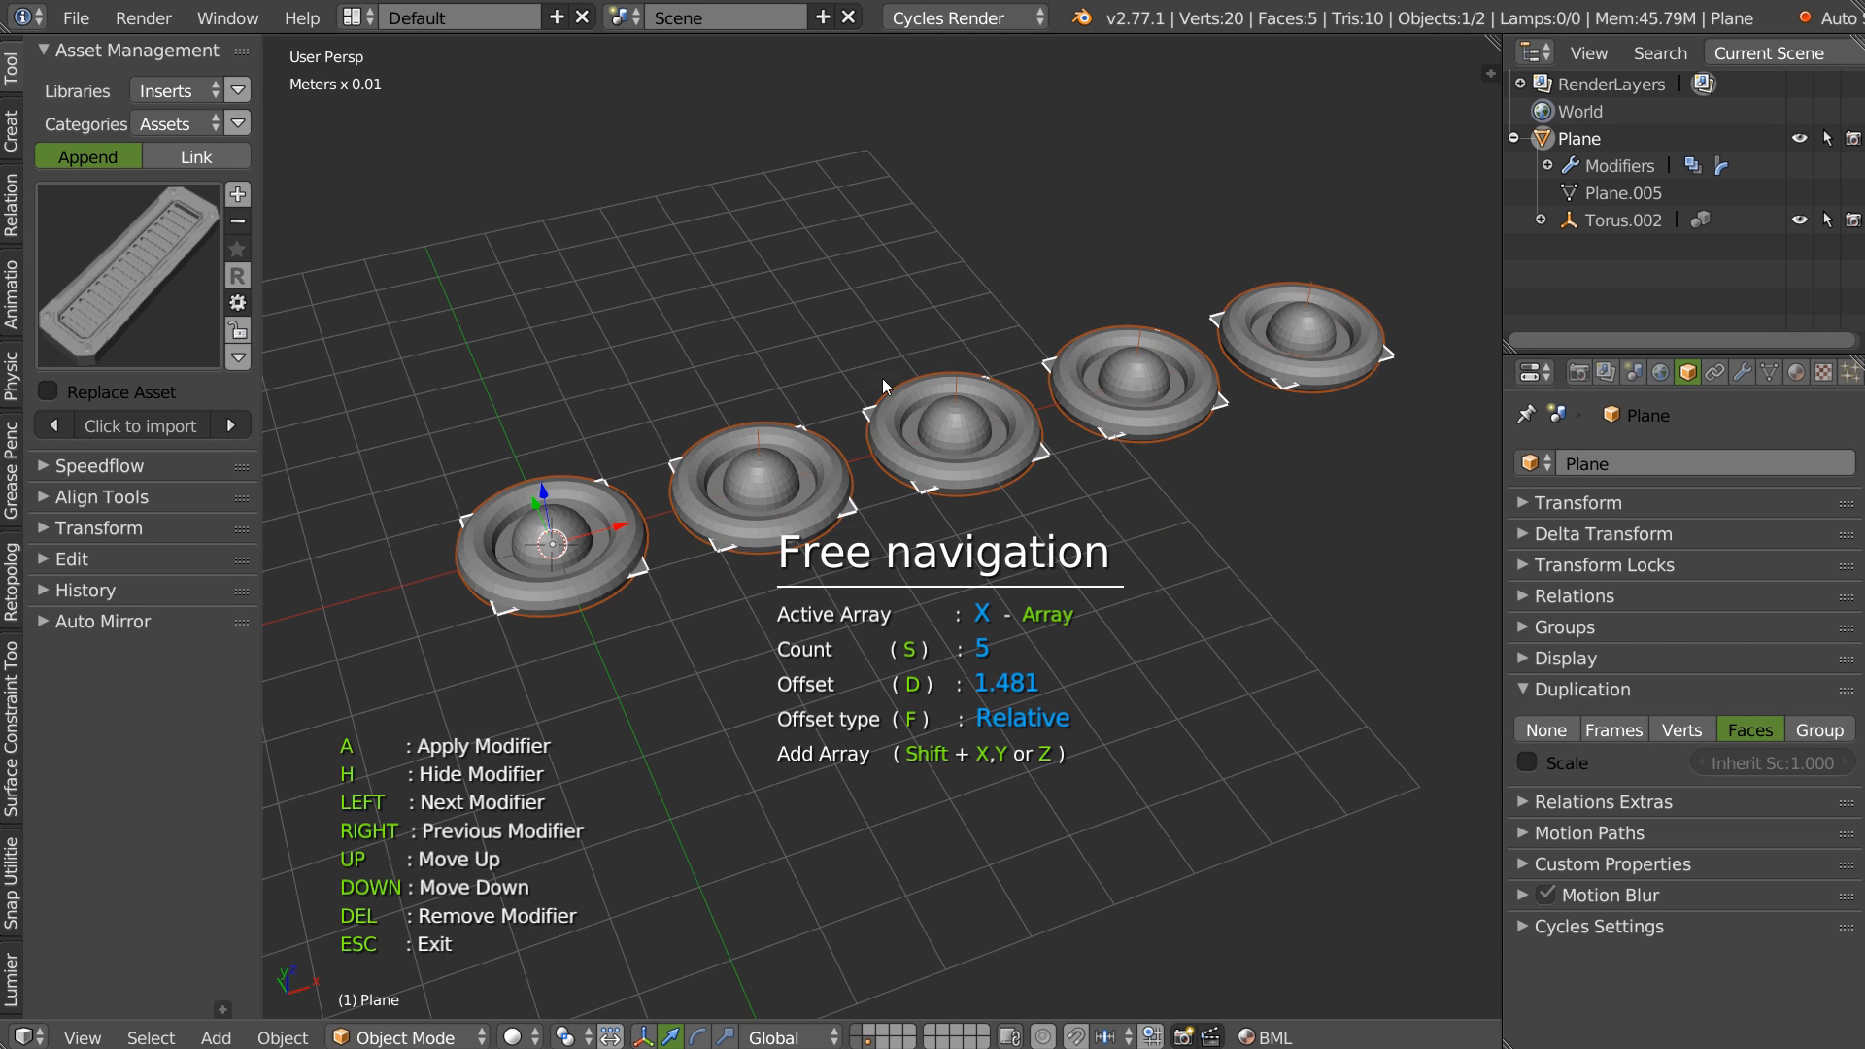
{"action": "key", "text": "Escape"}
Enable viewport display of the Plane's Simple Deform modifier so the instanced row bends.
{"action": "middle_click_drag", "start_coordinate": [702, 414], "coordinate": [777, 405], "text": "shift"}
{"action": "scroll", "coordinate": [743, 400], "scroll_direction": "up", "scroll_amount": 2}
{"action": "scroll", "coordinate": [738, 394], "scroll_direction": "up", "scroll_amount": 6}
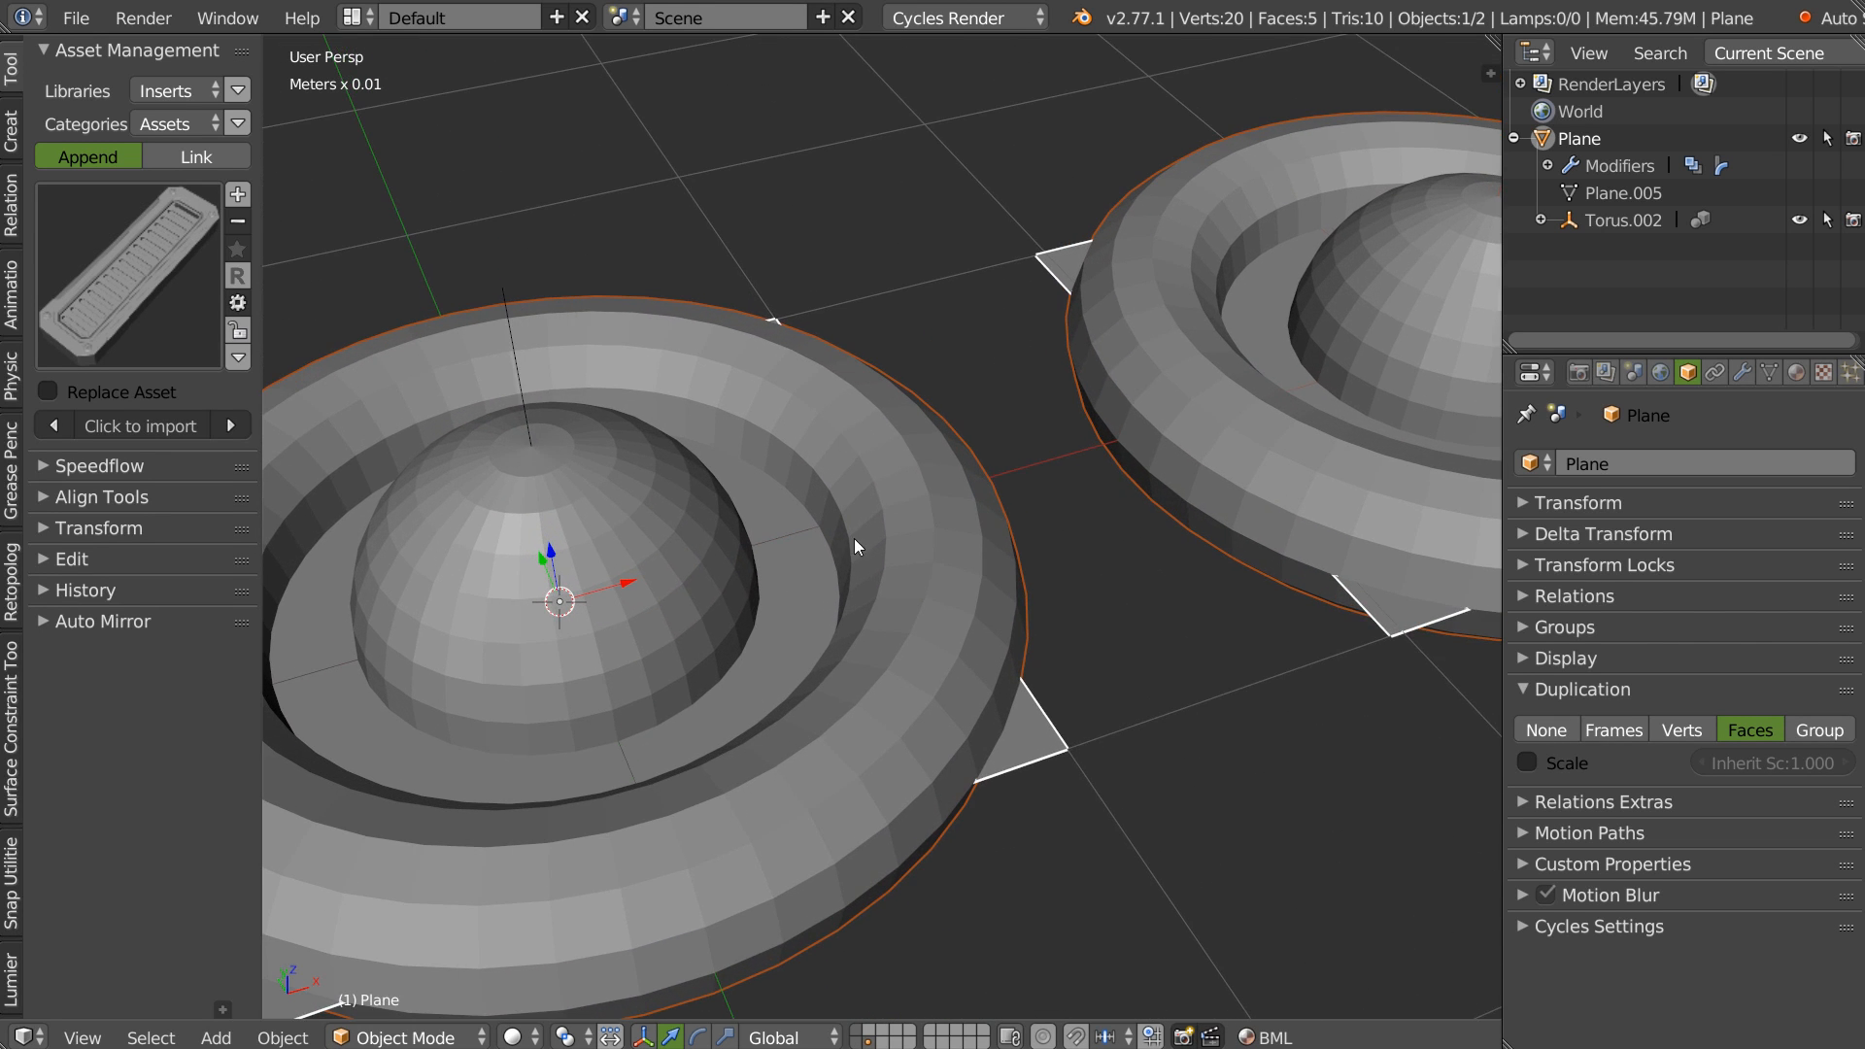
{"action": "scroll", "coordinate": [997, 475], "scroll_direction": "down", "scroll_amount": 8}
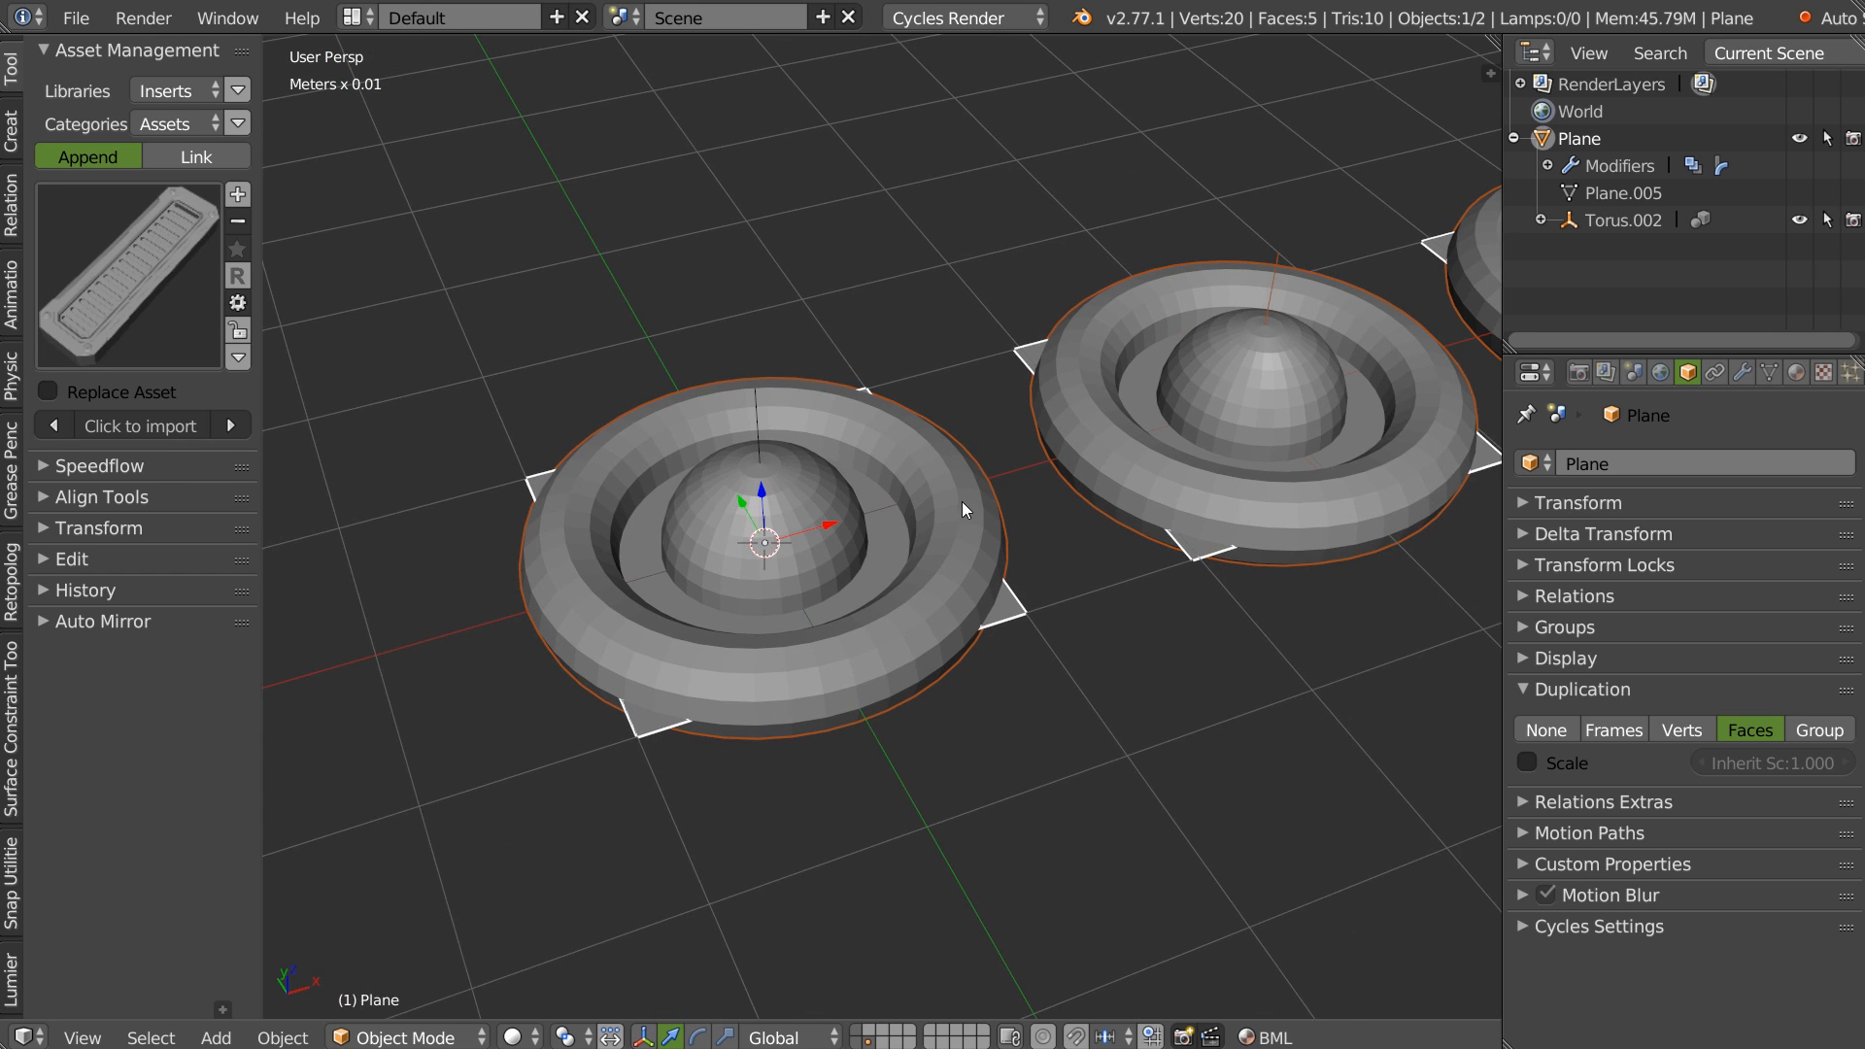
{"action": "left_click", "coordinate": [1742, 372]}
{"action": "left_click", "coordinate": [1681, 555]}
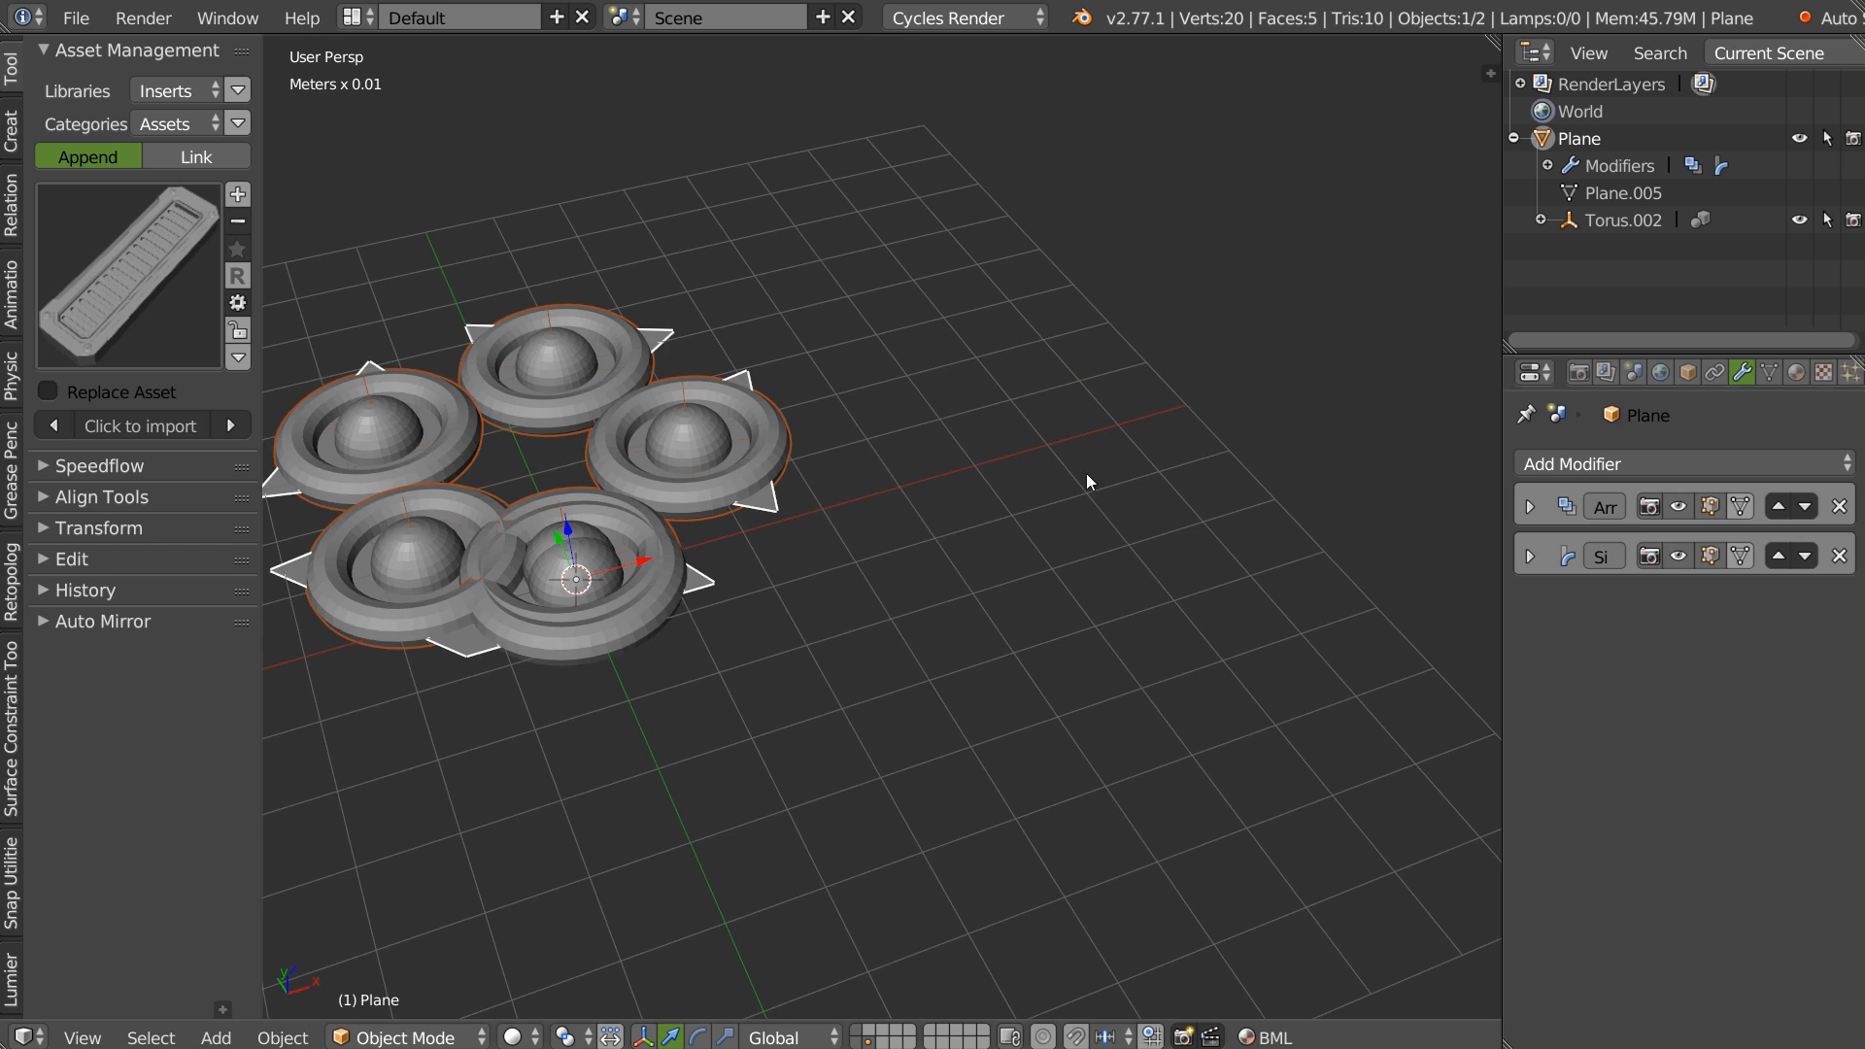
Increase the Plane's array count to 16.
{"action": "scroll", "coordinate": [1080, 459], "scroll_direction": "down", "scroll_amount": 2}
{"action": "key", "text": "shift+space"}
{"action": "left_click", "coordinate": [853, 367]}
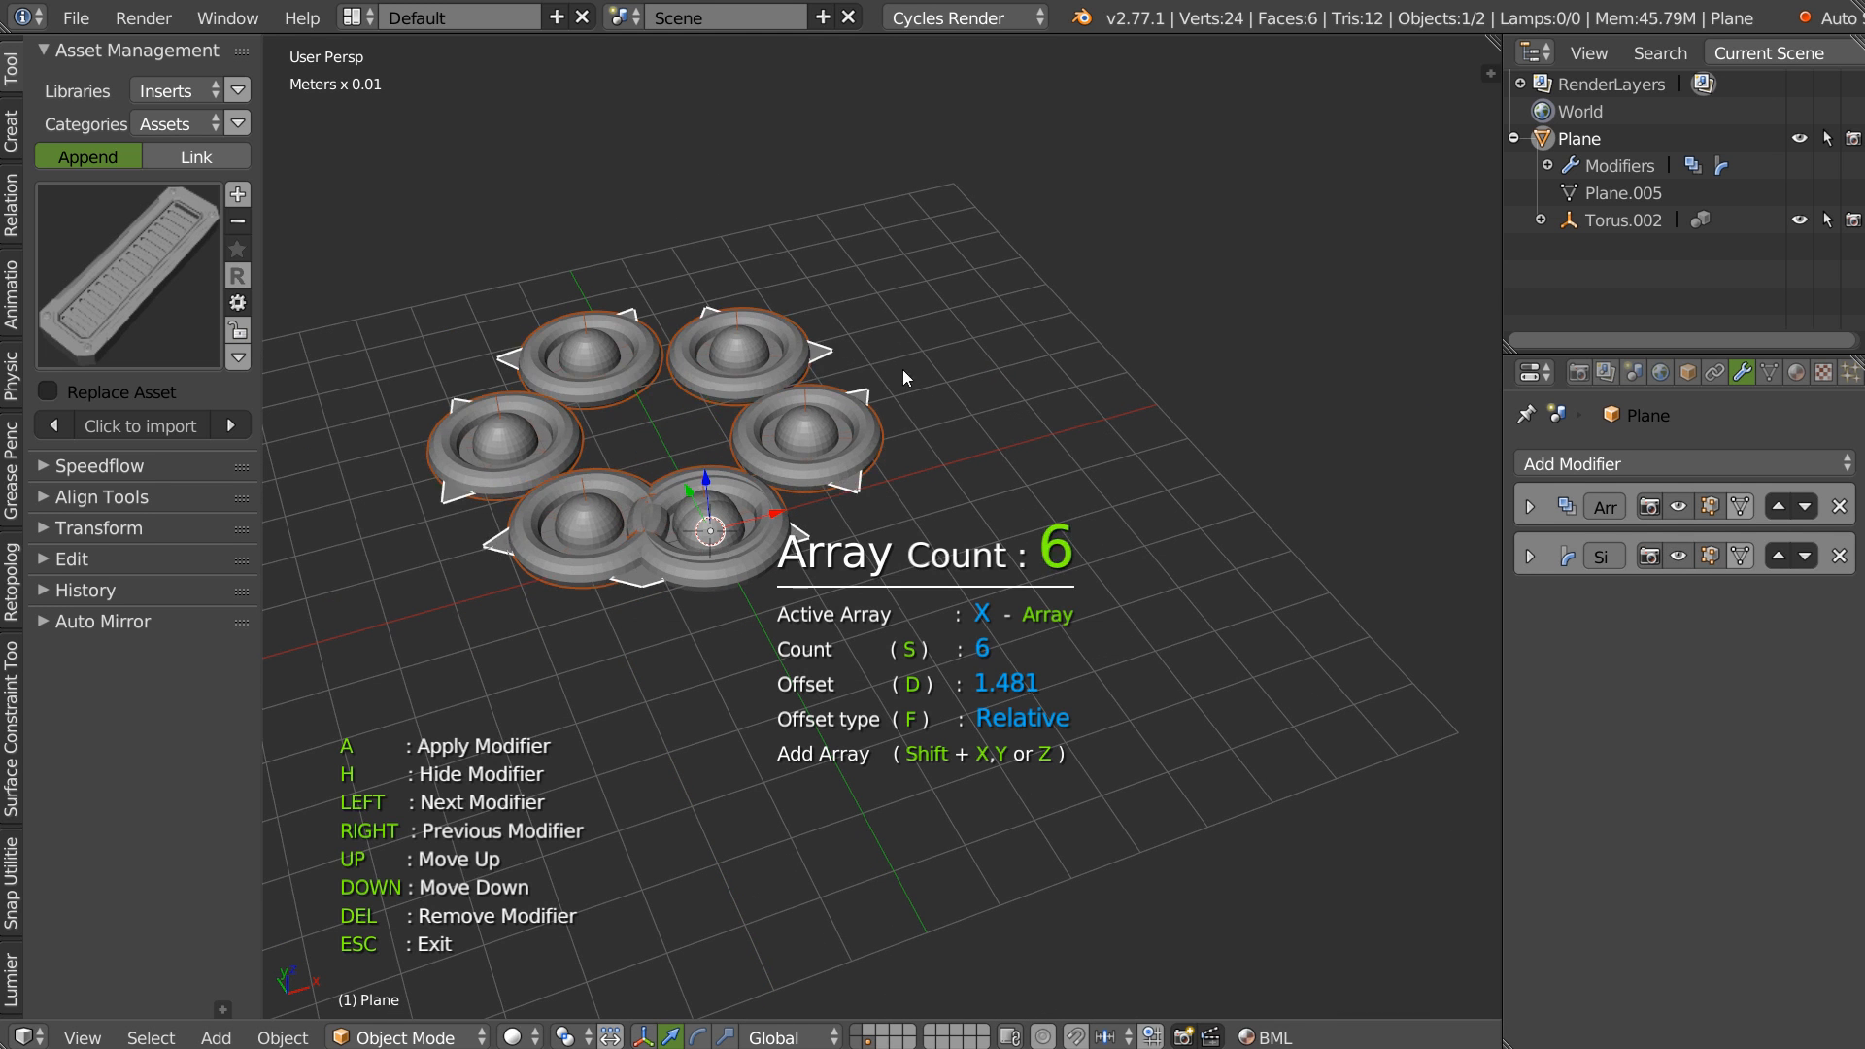
{"action": "left_click", "coordinate": [676, 548]}
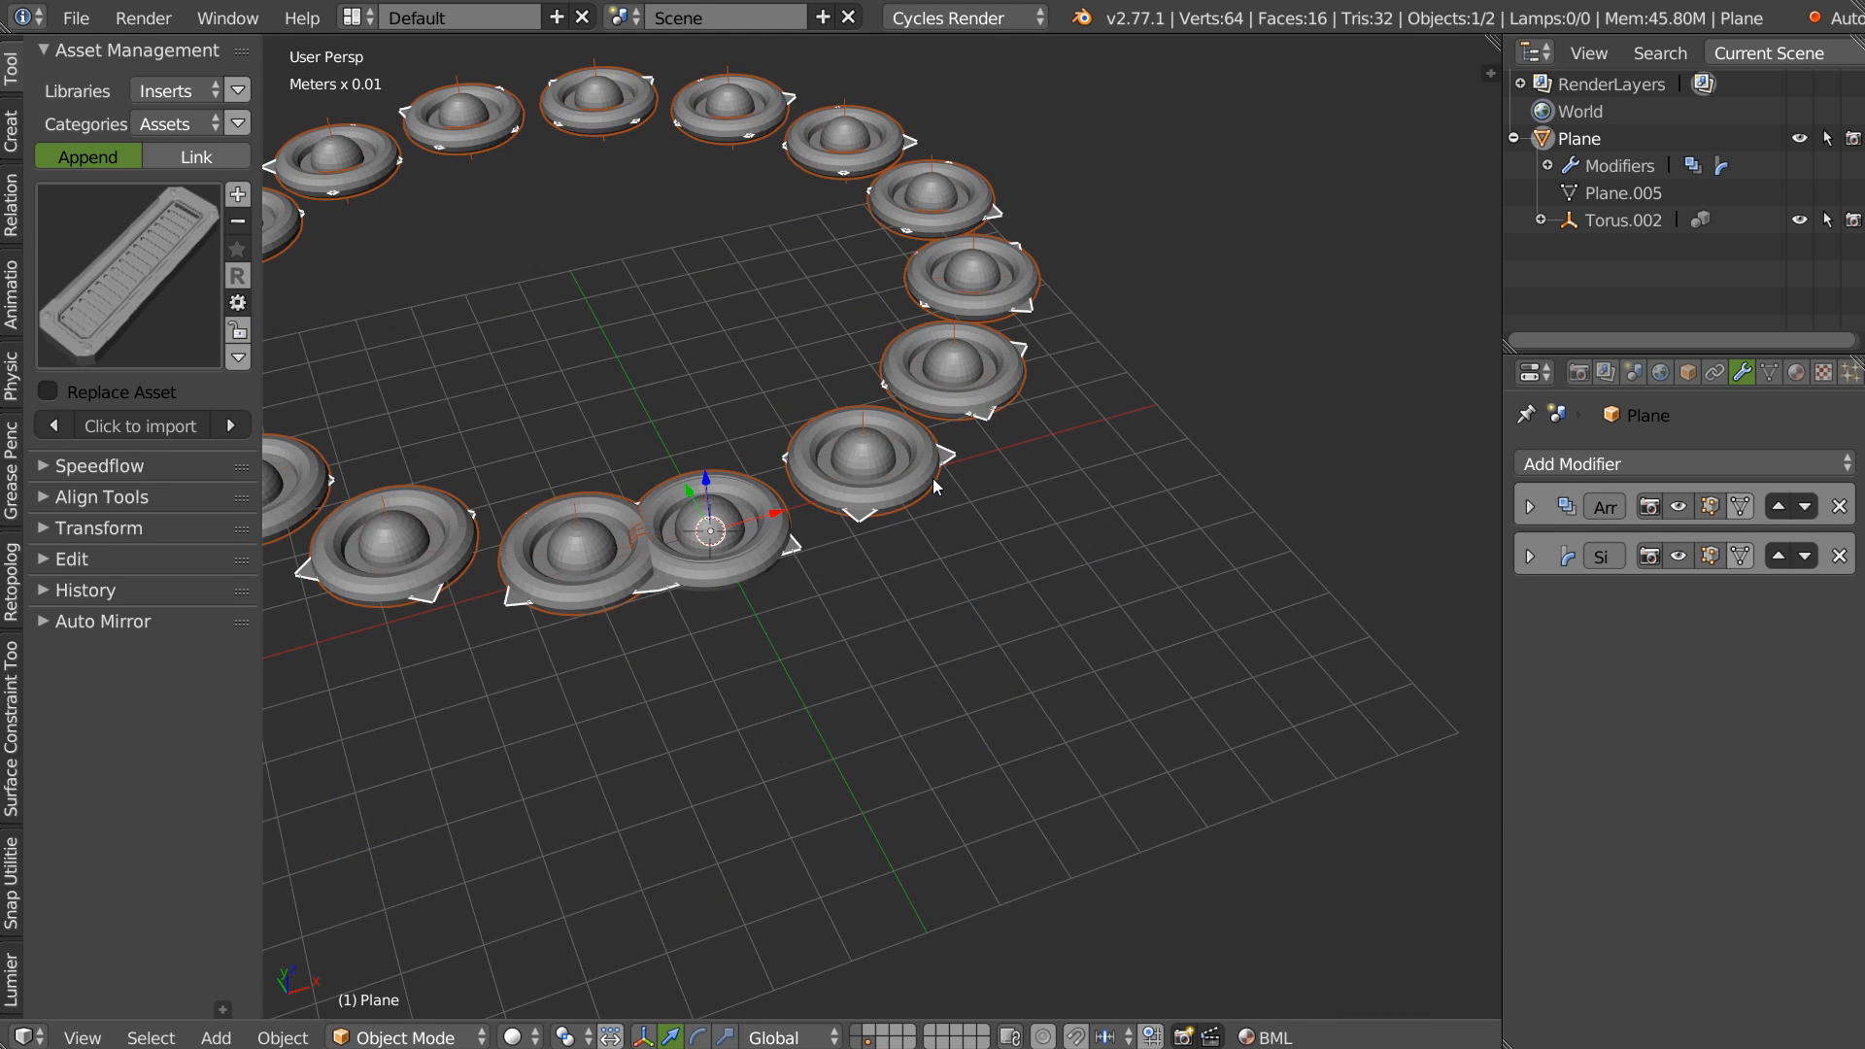
Inspect the overlapping instances at the grid center and turn off viewport display of the Simple Deform modifier.
{"action": "scroll", "coordinate": [671, 520], "scroll_direction": "up", "scroll_amount": 6}
{"action": "scroll", "coordinate": [775, 449], "scroll_direction": "down", "scroll_amount": 8}
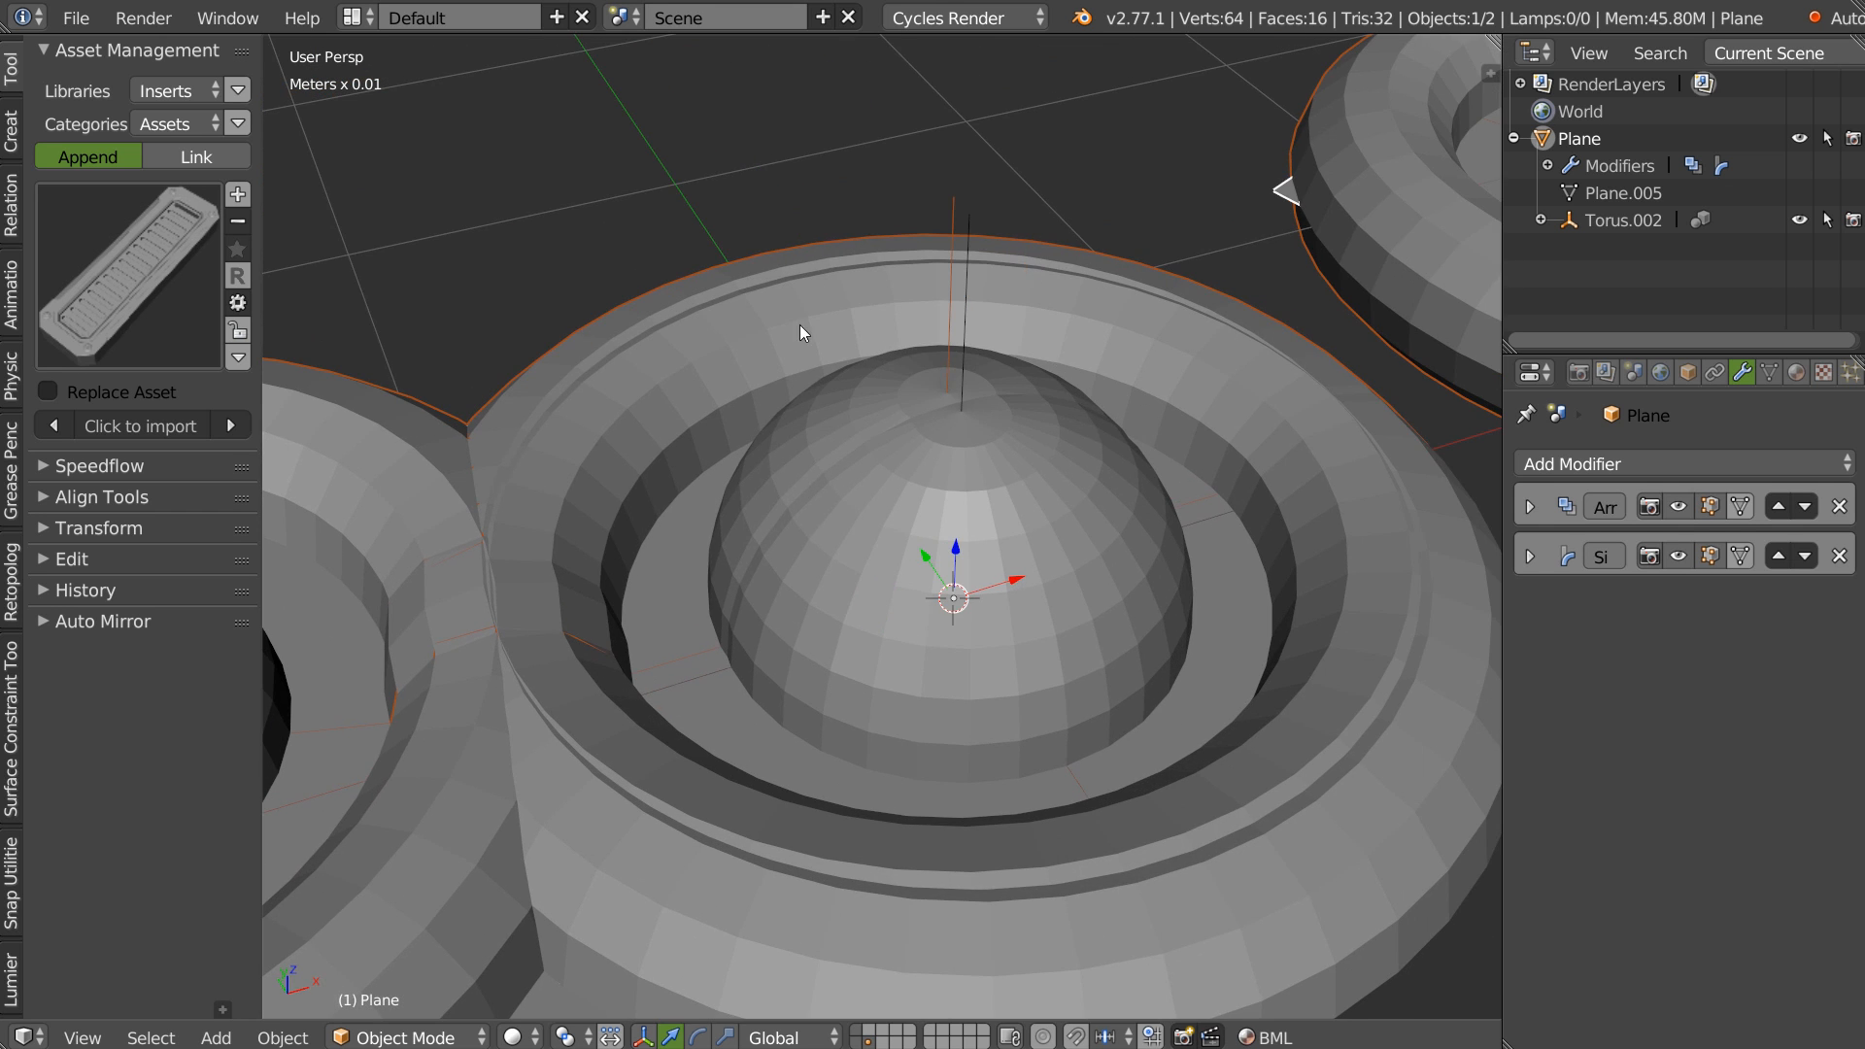
{"action": "scroll", "coordinate": [840, 418], "scroll_direction": "up", "scroll_amount": 1}
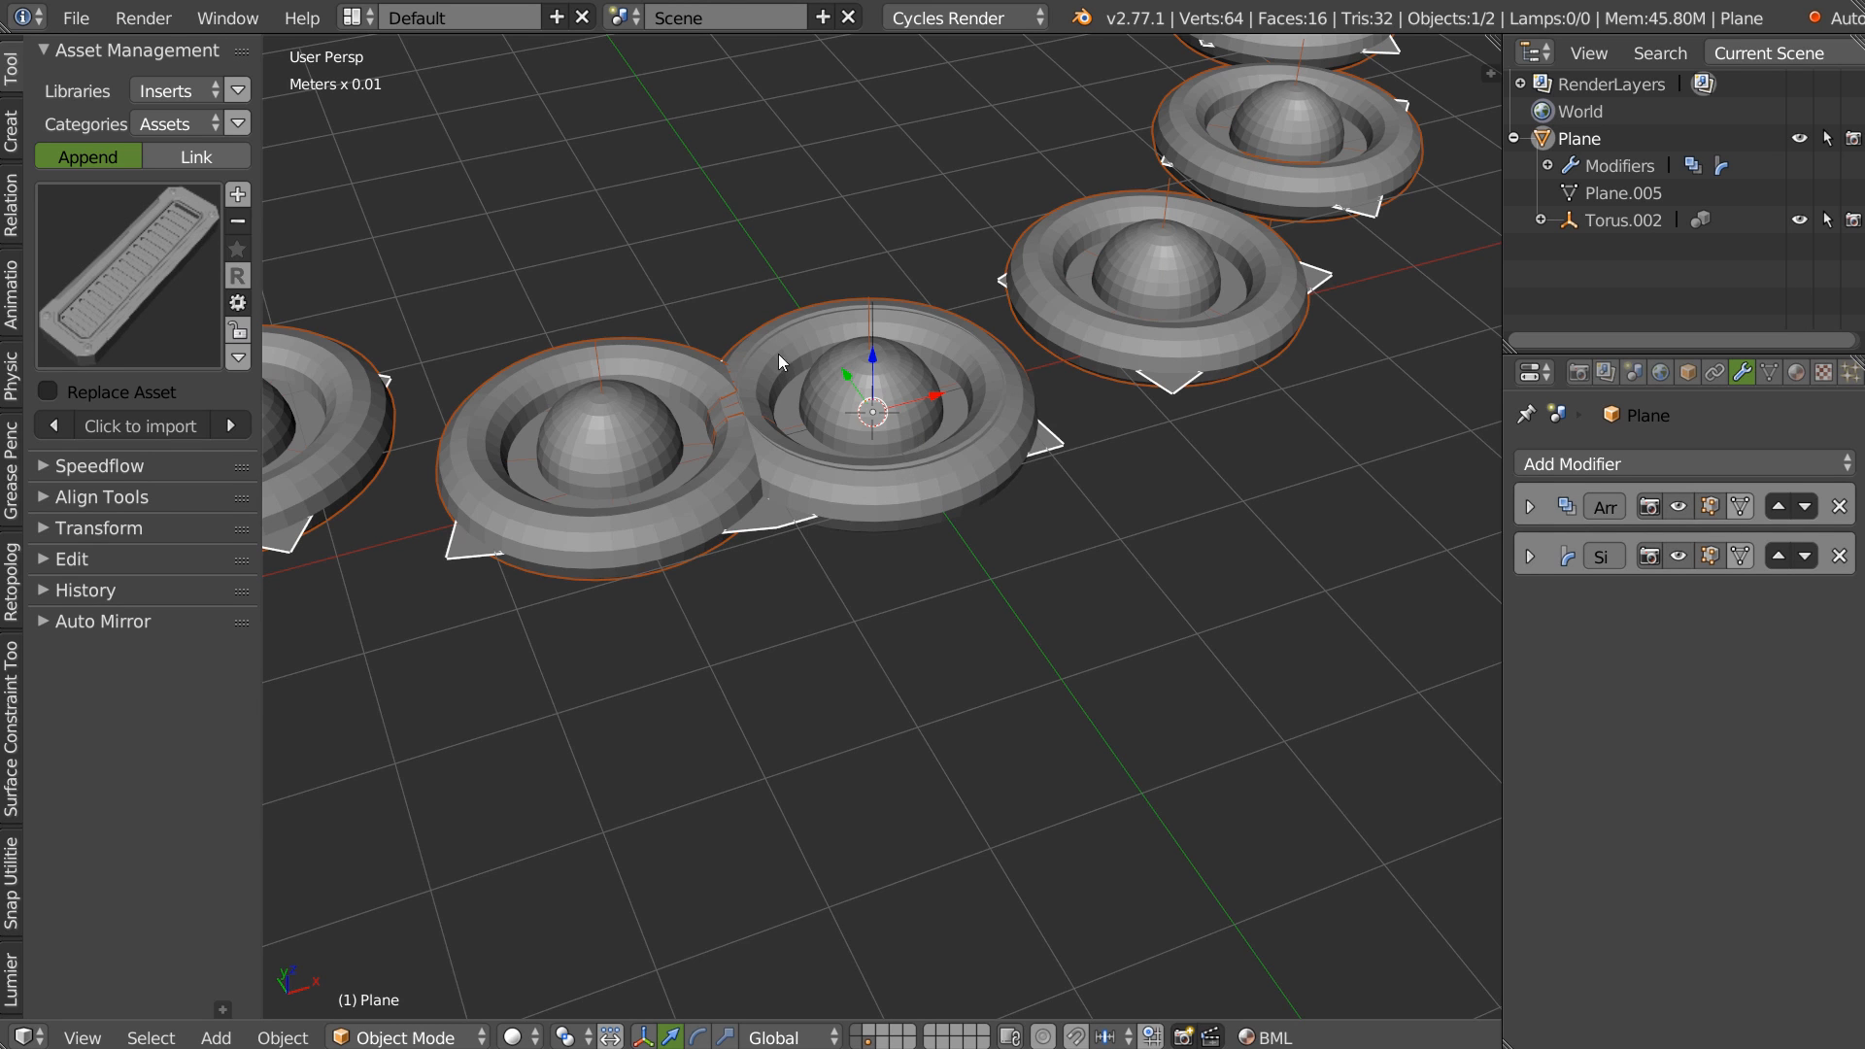
{"action": "middle_click_drag", "start_coordinate": [798, 346], "coordinate": [919, 382]}
{"action": "left_click", "coordinate": [1678, 557]}
Select Torus.002 under the Plane and scale it down to 0.09.
{"action": "scroll", "coordinate": [1057, 503], "scroll_direction": "up", "scroll_amount": 3}
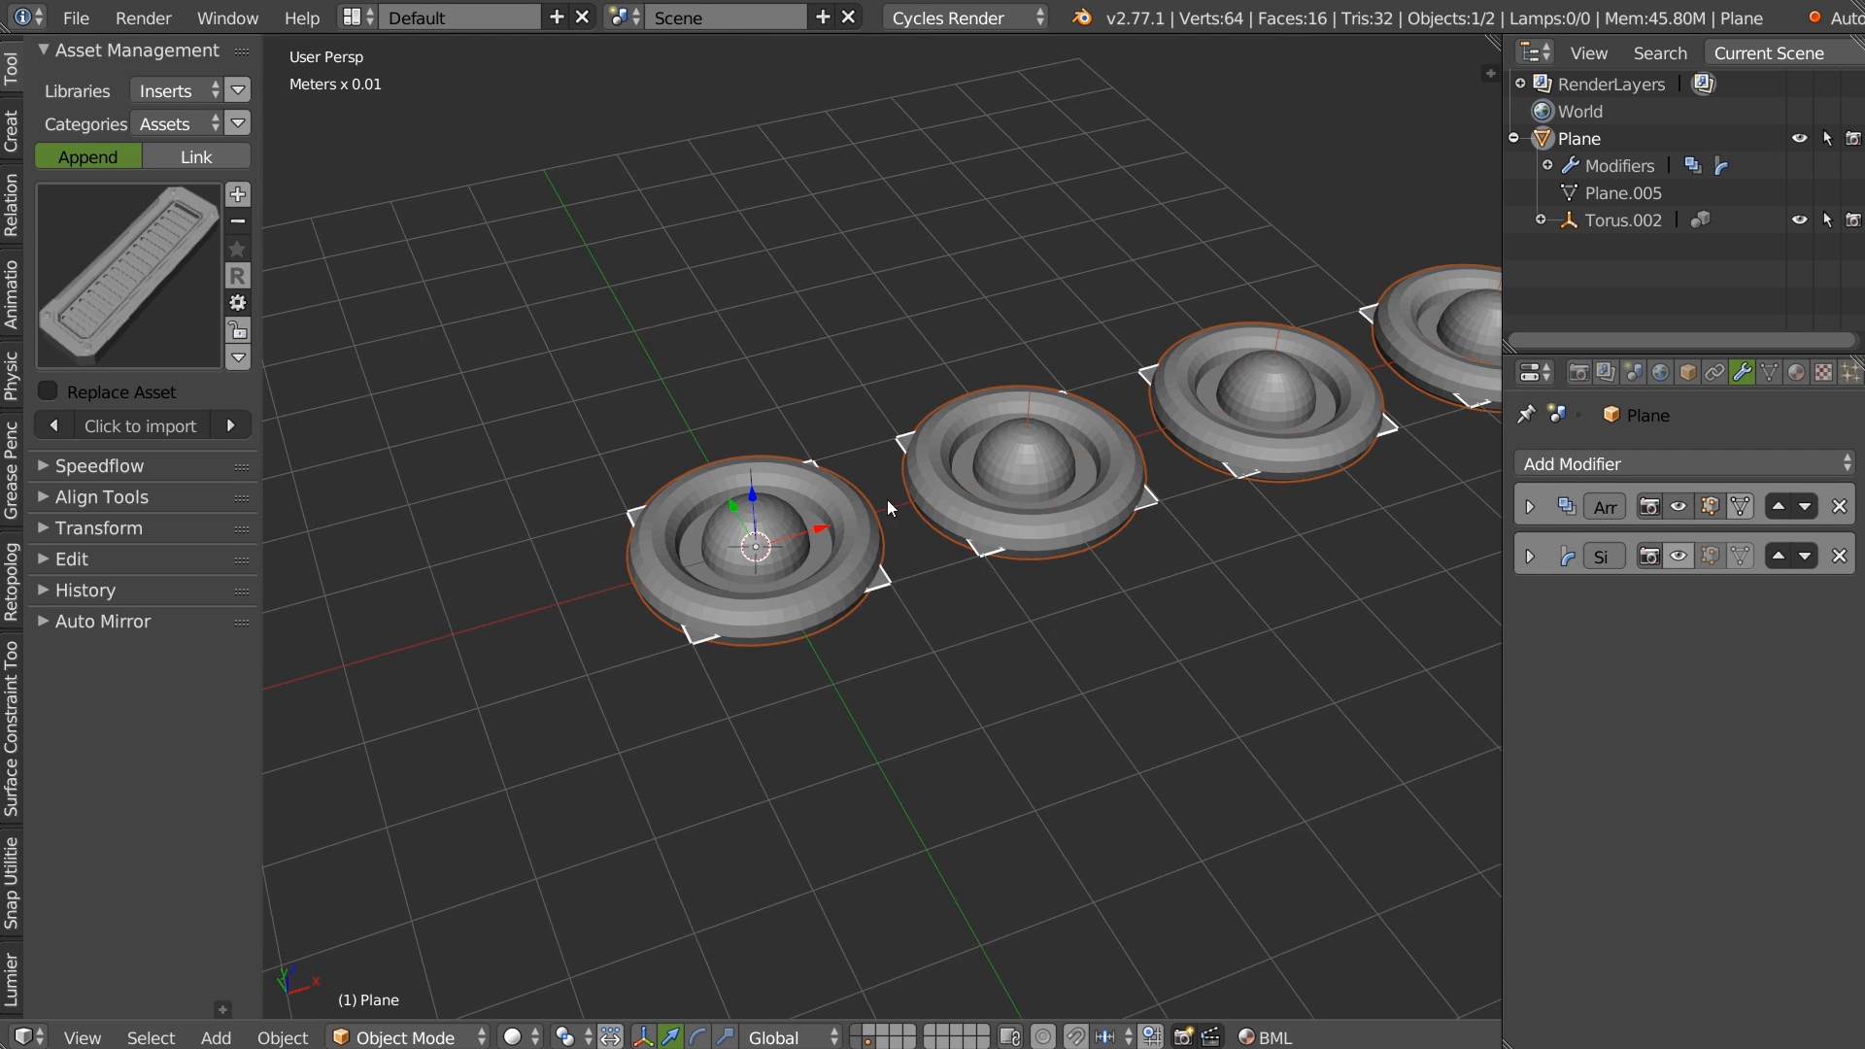
{"action": "left_click", "coordinate": [1614, 218]}
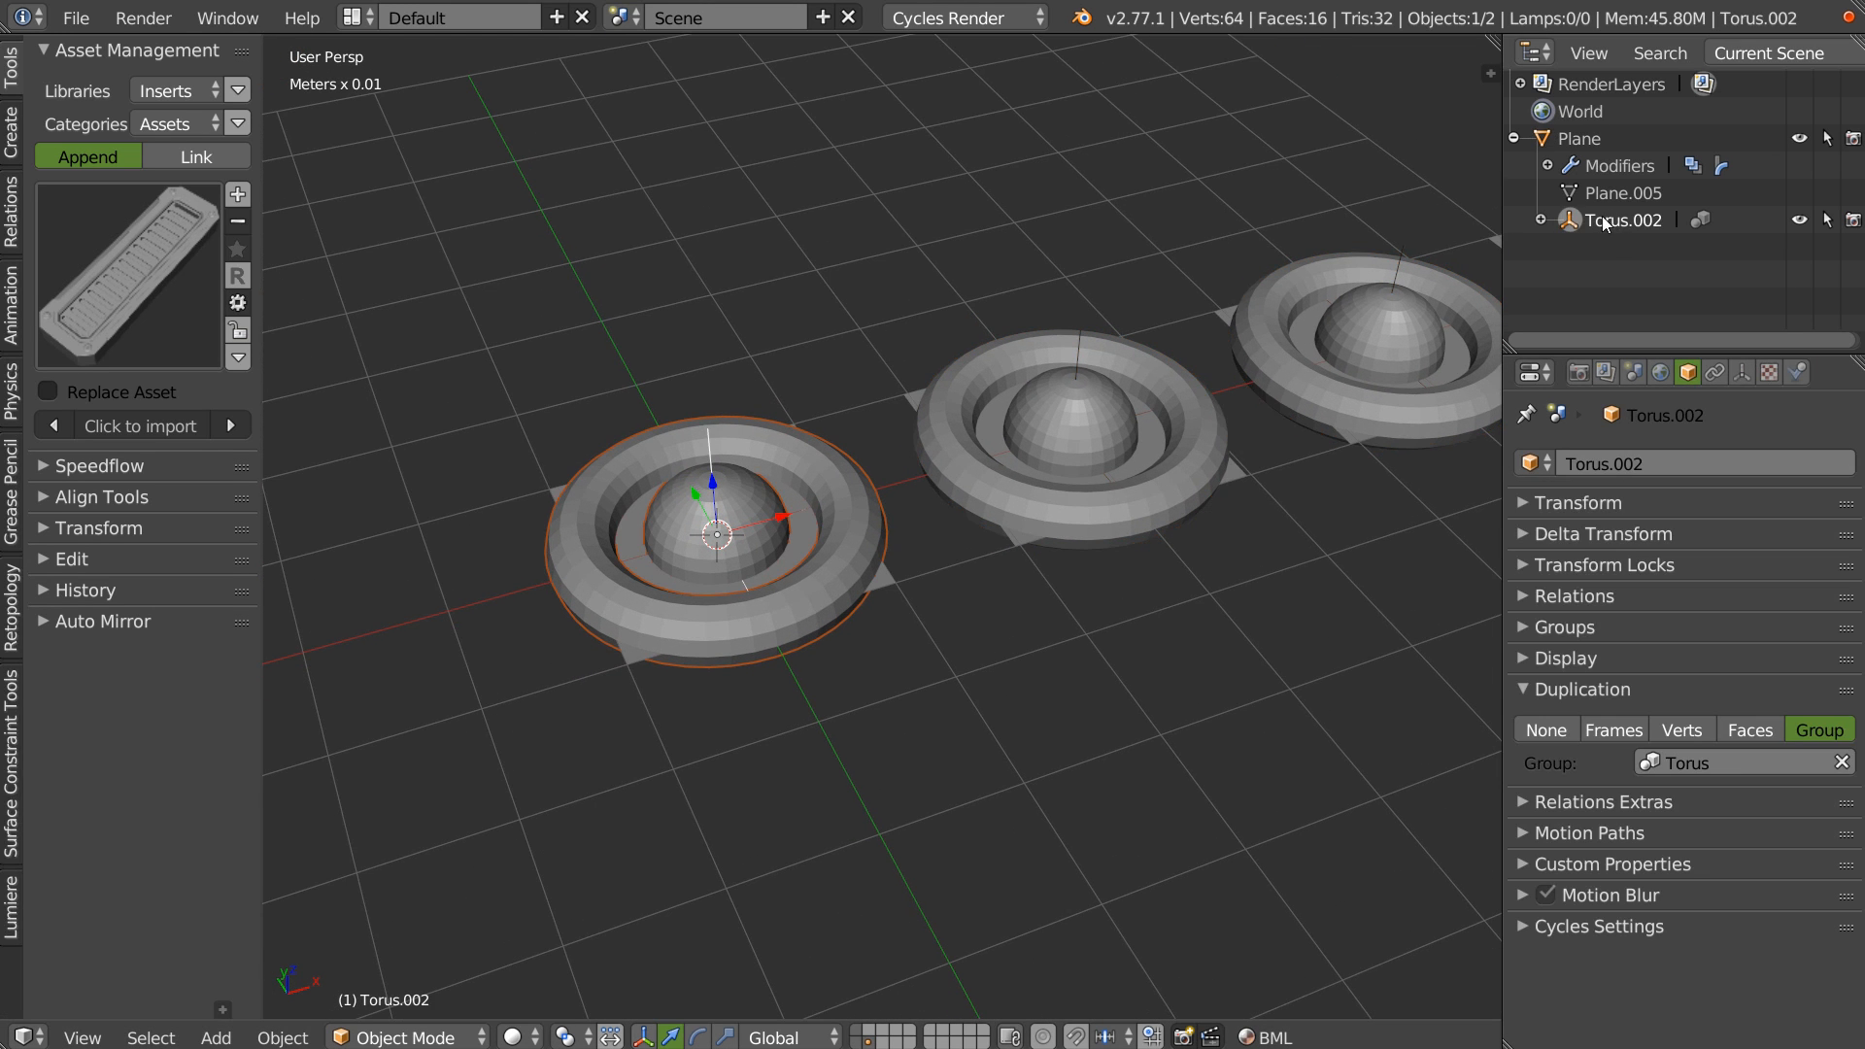
{"action": "key", "text": "s"}
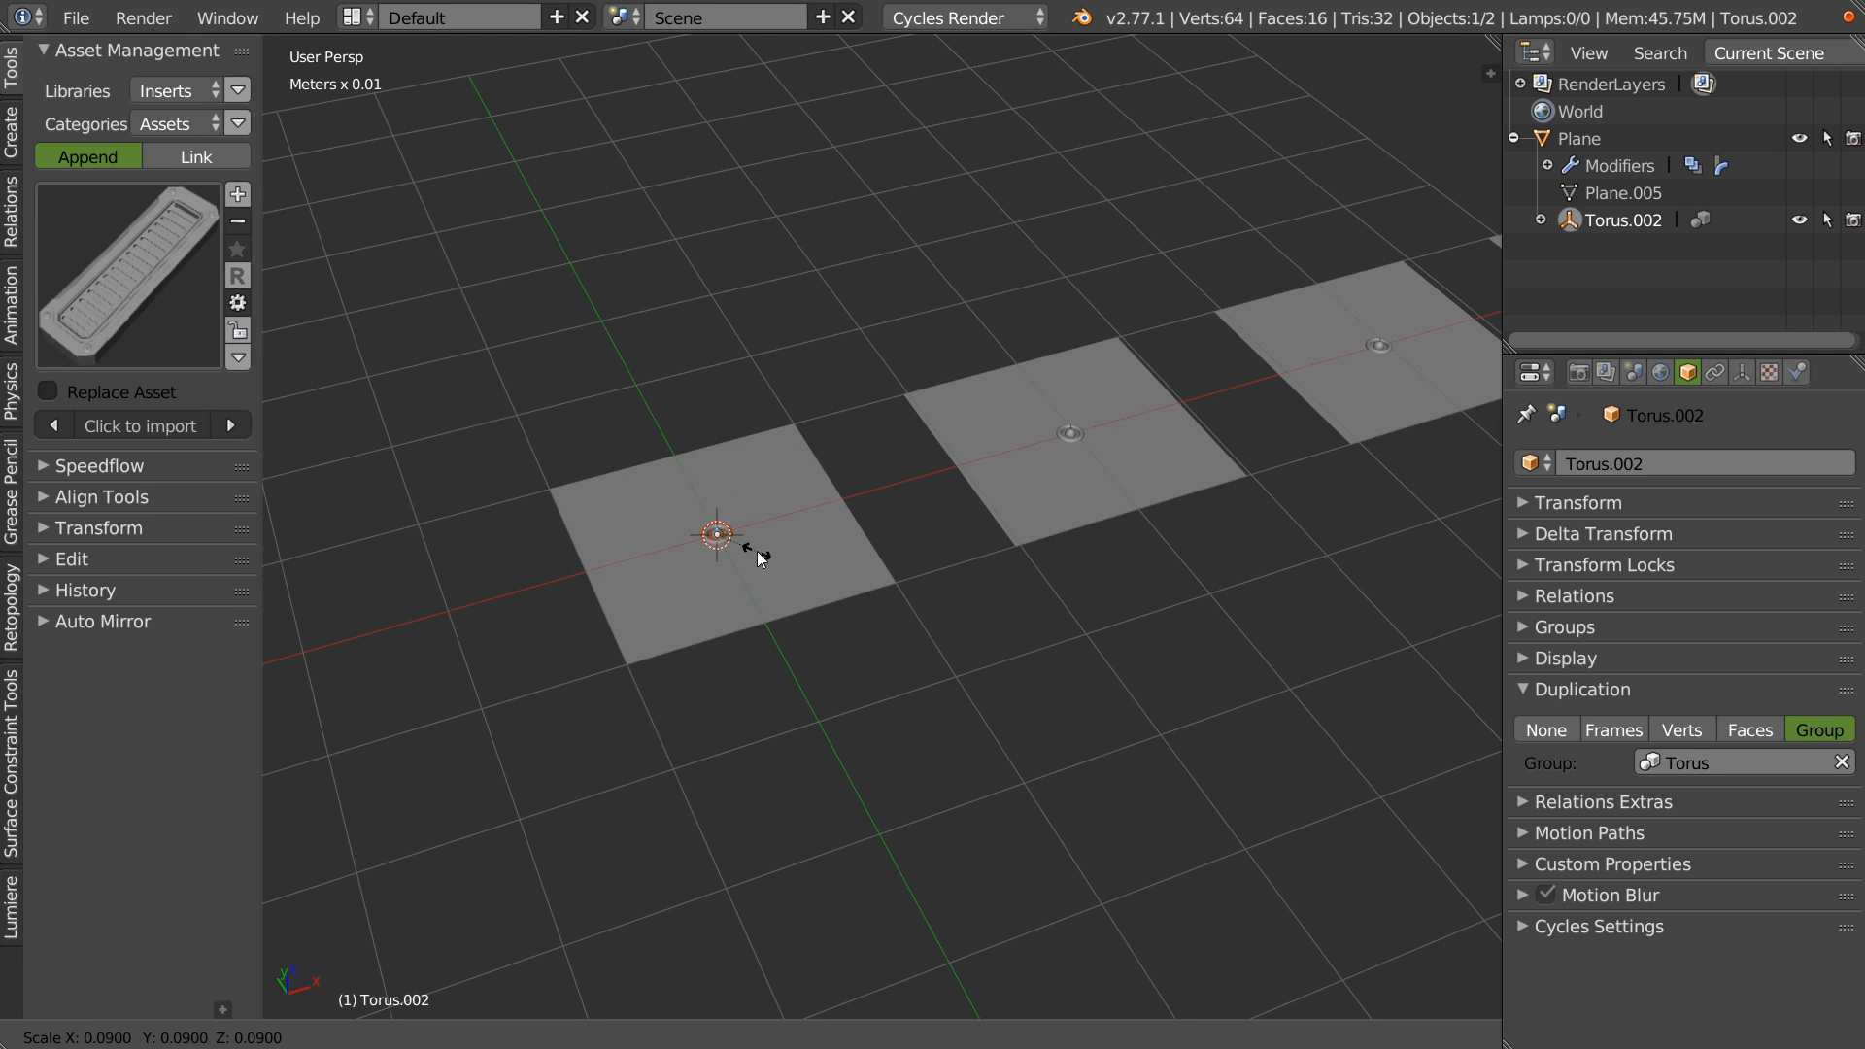
{"action": "left_click", "coordinate": [758, 557]}
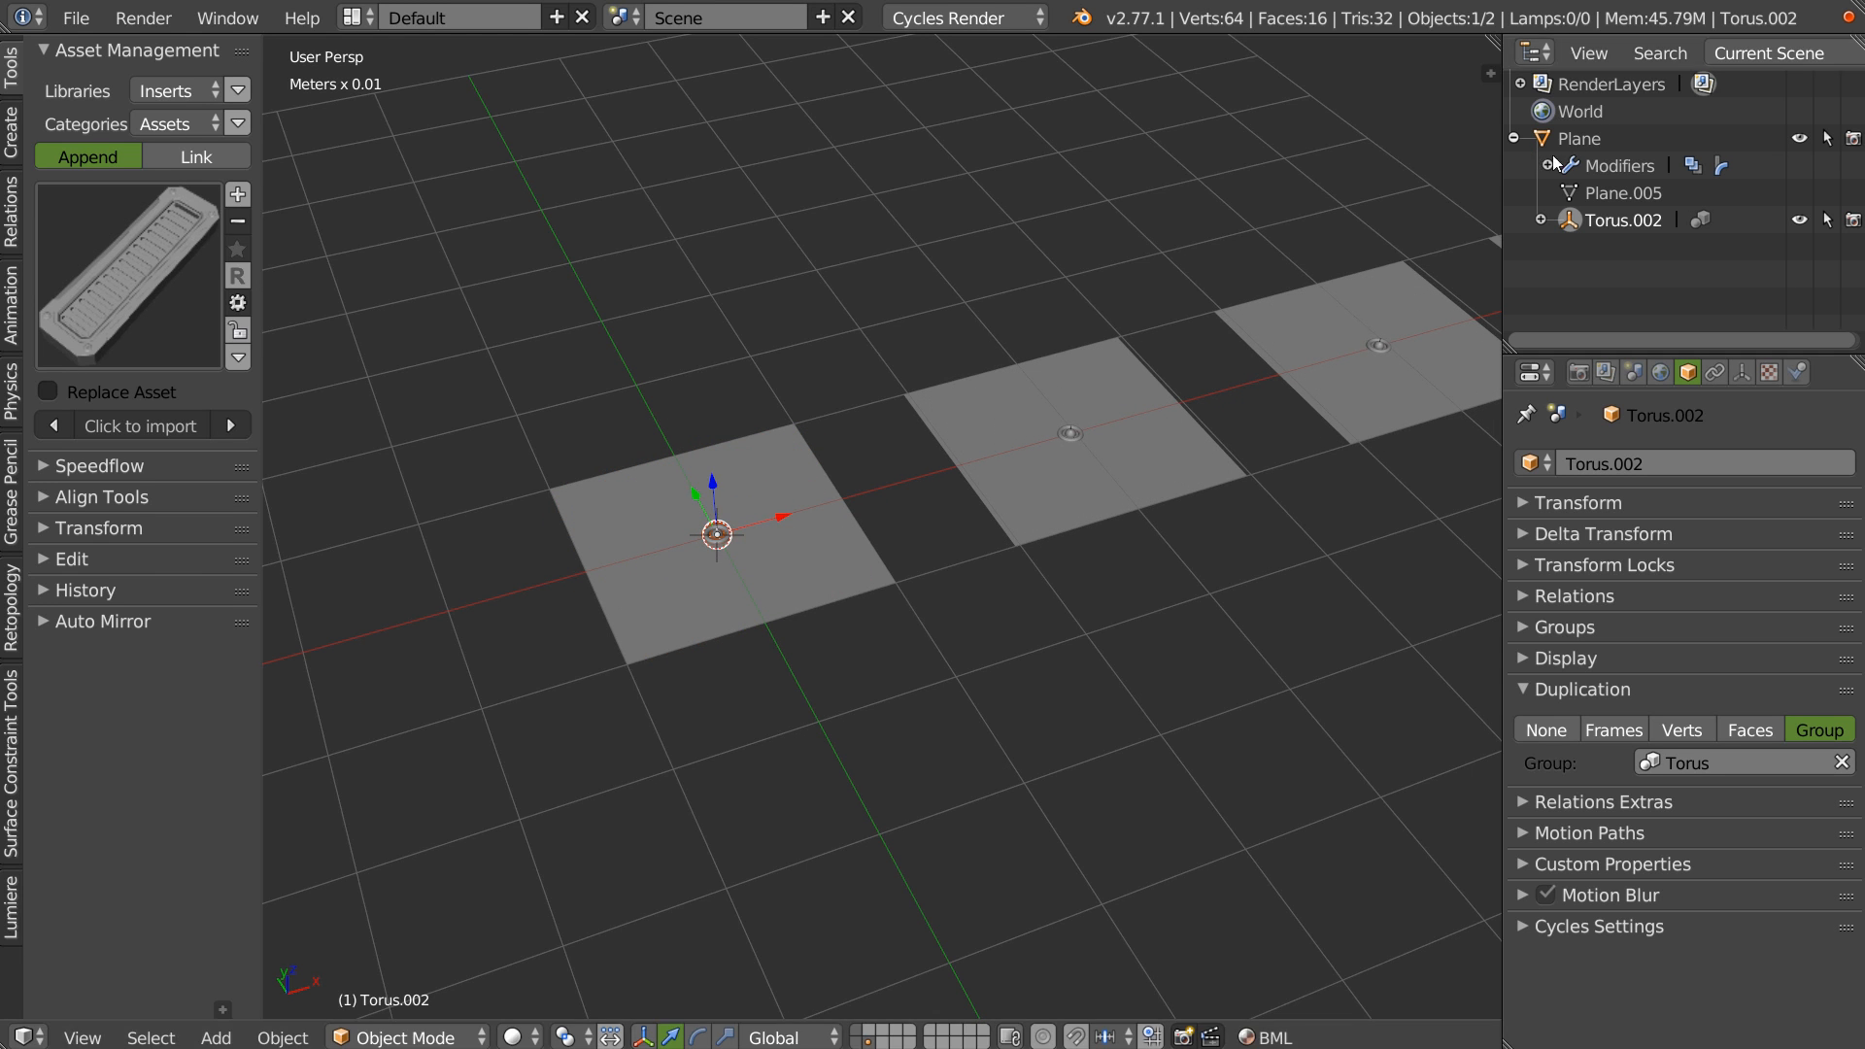
Enable scale inheritance in the Plane's face duplication and set the inherit scale to 4.550.
{"action": "left_click", "coordinate": [1612, 165]}
{"action": "left_click", "coordinate": [1688, 372]}
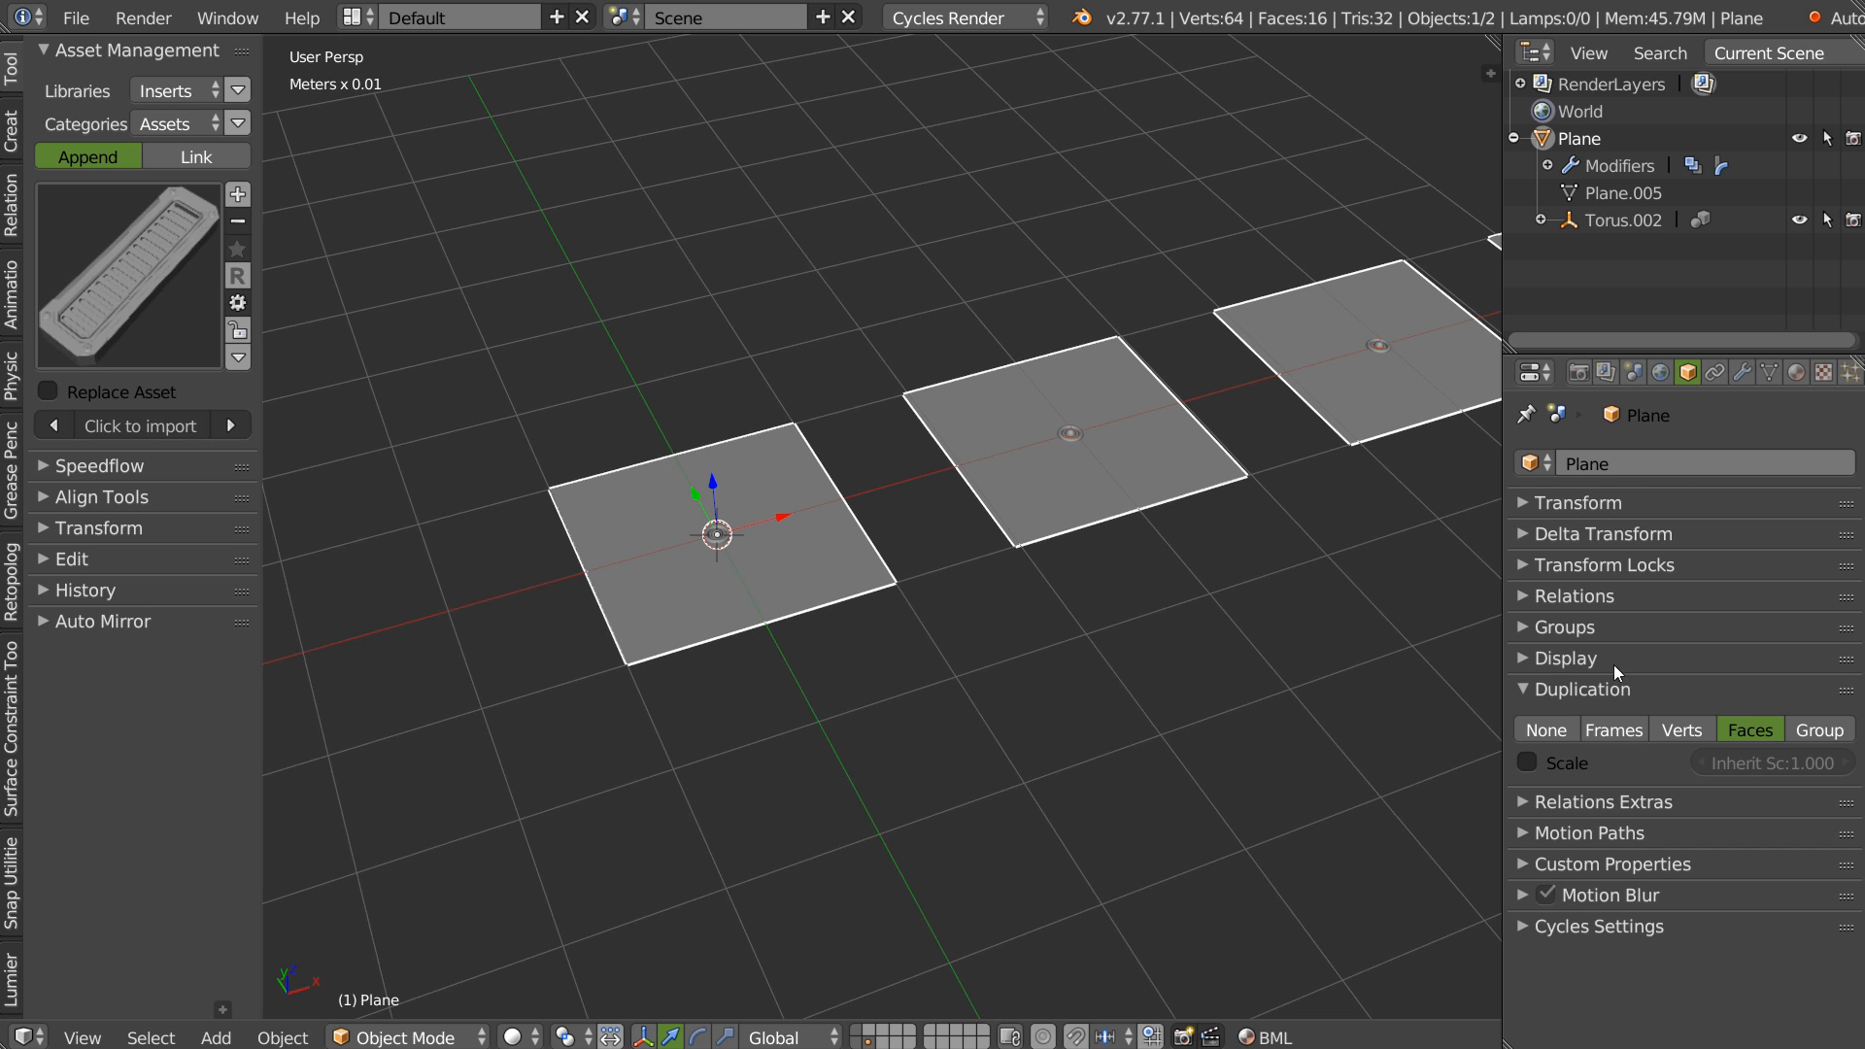
{"action": "left_click", "coordinate": [1526, 764]}
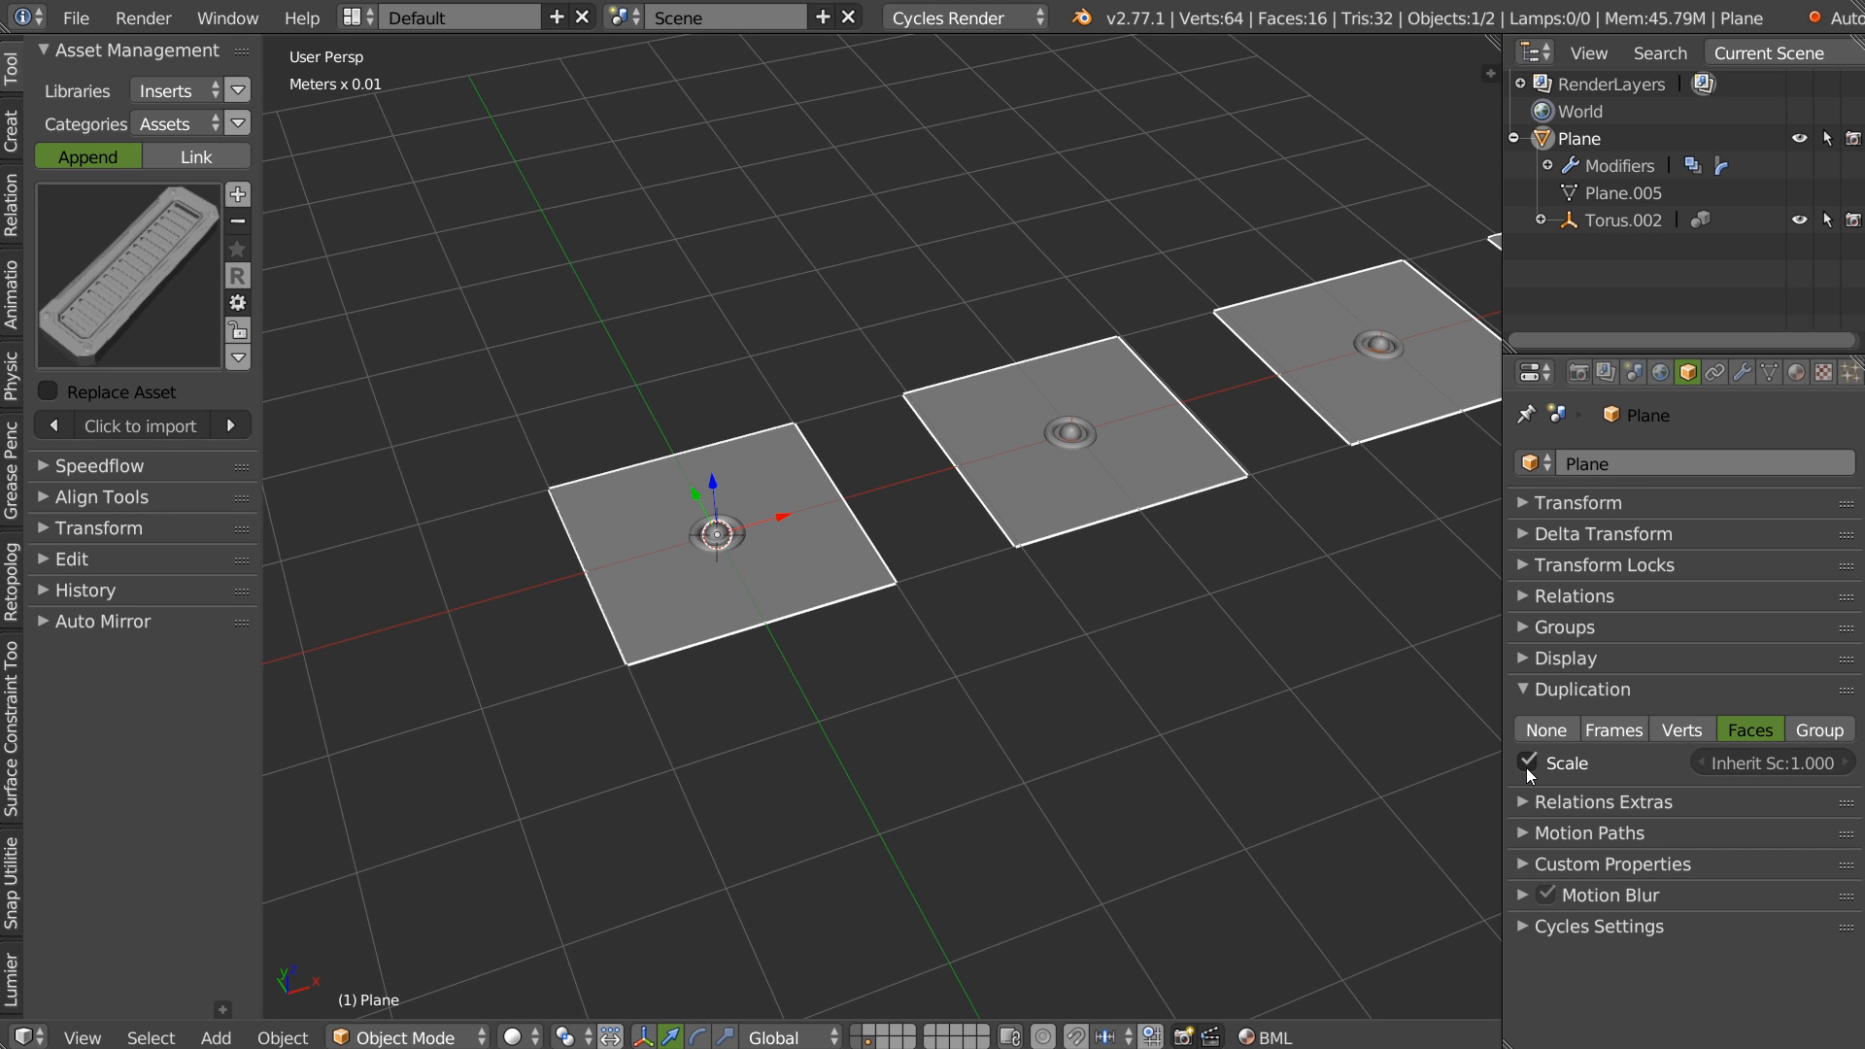
{"action": "left_click_drag", "start_coordinate": [1766, 762], "coordinate": [1851, 767]}
Frame the first instance closely and switch the viewport to wireframe to examine the original inside the duplicate.
{"action": "key", "text": "KP_Decimal"}
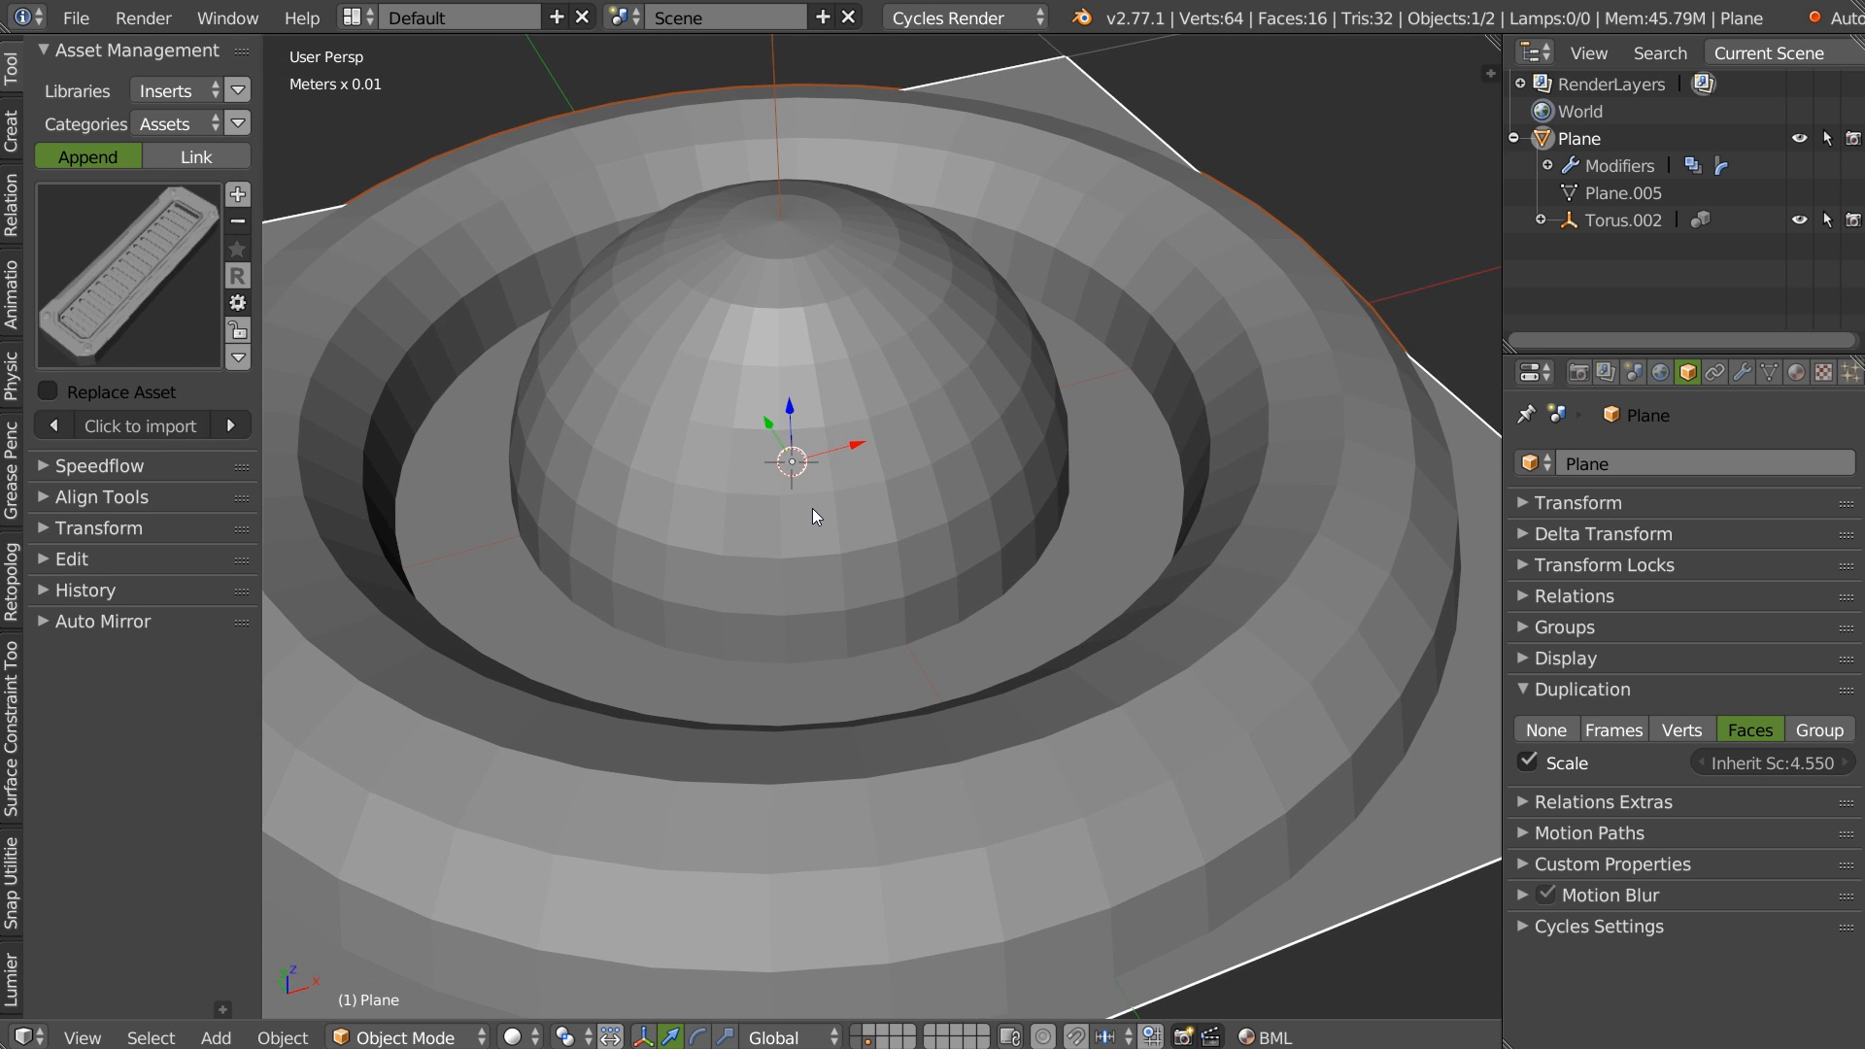
{"action": "key", "text": "z"}
{"action": "left_click", "coordinate": [1028, 506]}
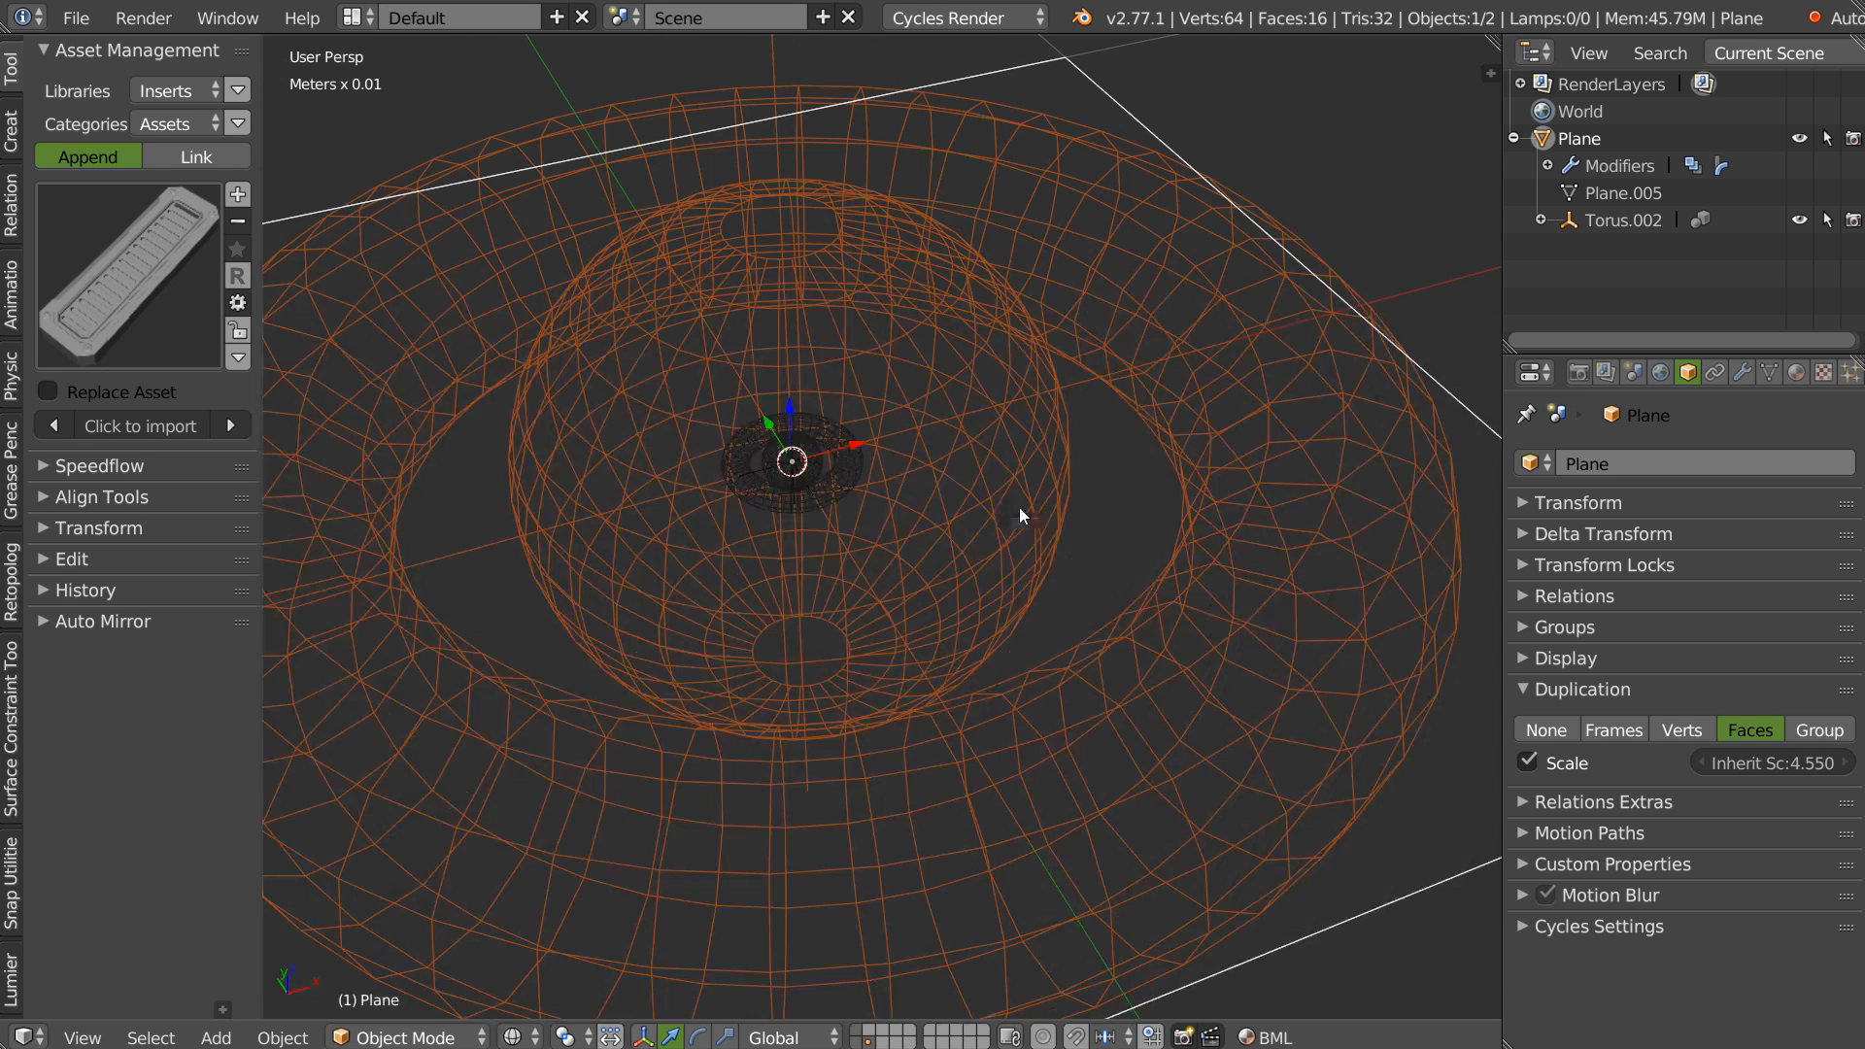
Examine the small wireframe original inside the first duplicate and compare it with the neighbouring instances on the arrayed plane.
{"action": "middle_click_drag", "start_coordinate": [772, 482], "coordinate": [810, 459]}
{"action": "scroll", "coordinate": [810, 459], "scroll_direction": "up", "scroll_amount": 1}
{"action": "scroll", "coordinate": [1092, 388], "scroll_direction": "down", "scroll_amount": 6}
{"action": "middle_click_drag", "start_coordinate": [1153, 325], "coordinate": [1030, 410], "text": "shift"}
{"action": "scroll", "coordinate": [997, 422], "scroll_direction": "up", "scroll_amount": 2}
{"action": "scroll", "coordinate": [1012, 410], "scroll_direction": "up", "scroll_amount": 2}
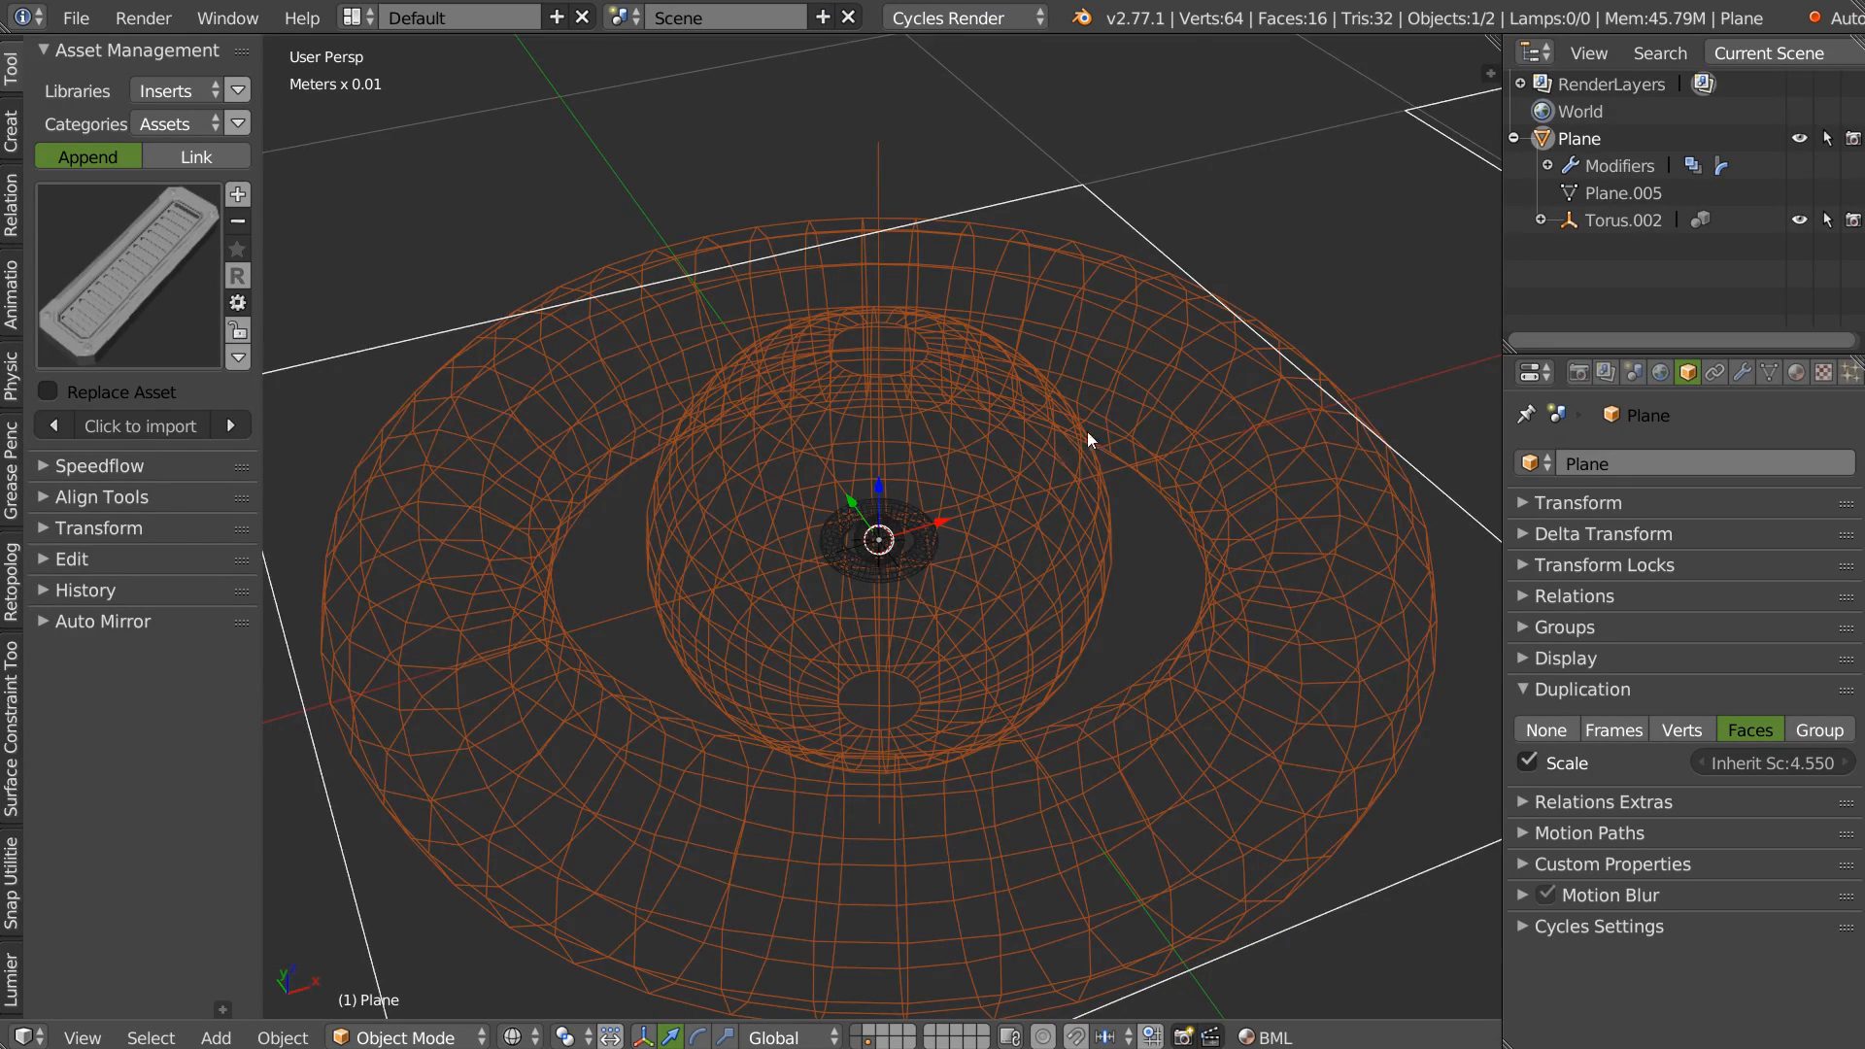
{"action": "scroll", "coordinate": [1078, 441], "scroll_direction": "down", "scroll_amount": 4}
{"action": "scroll", "coordinate": [1042, 443], "scroll_direction": "down", "scroll_amount": 2}
{"action": "middle_click_drag", "start_coordinate": [1041, 443], "coordinate": [847, 278]}
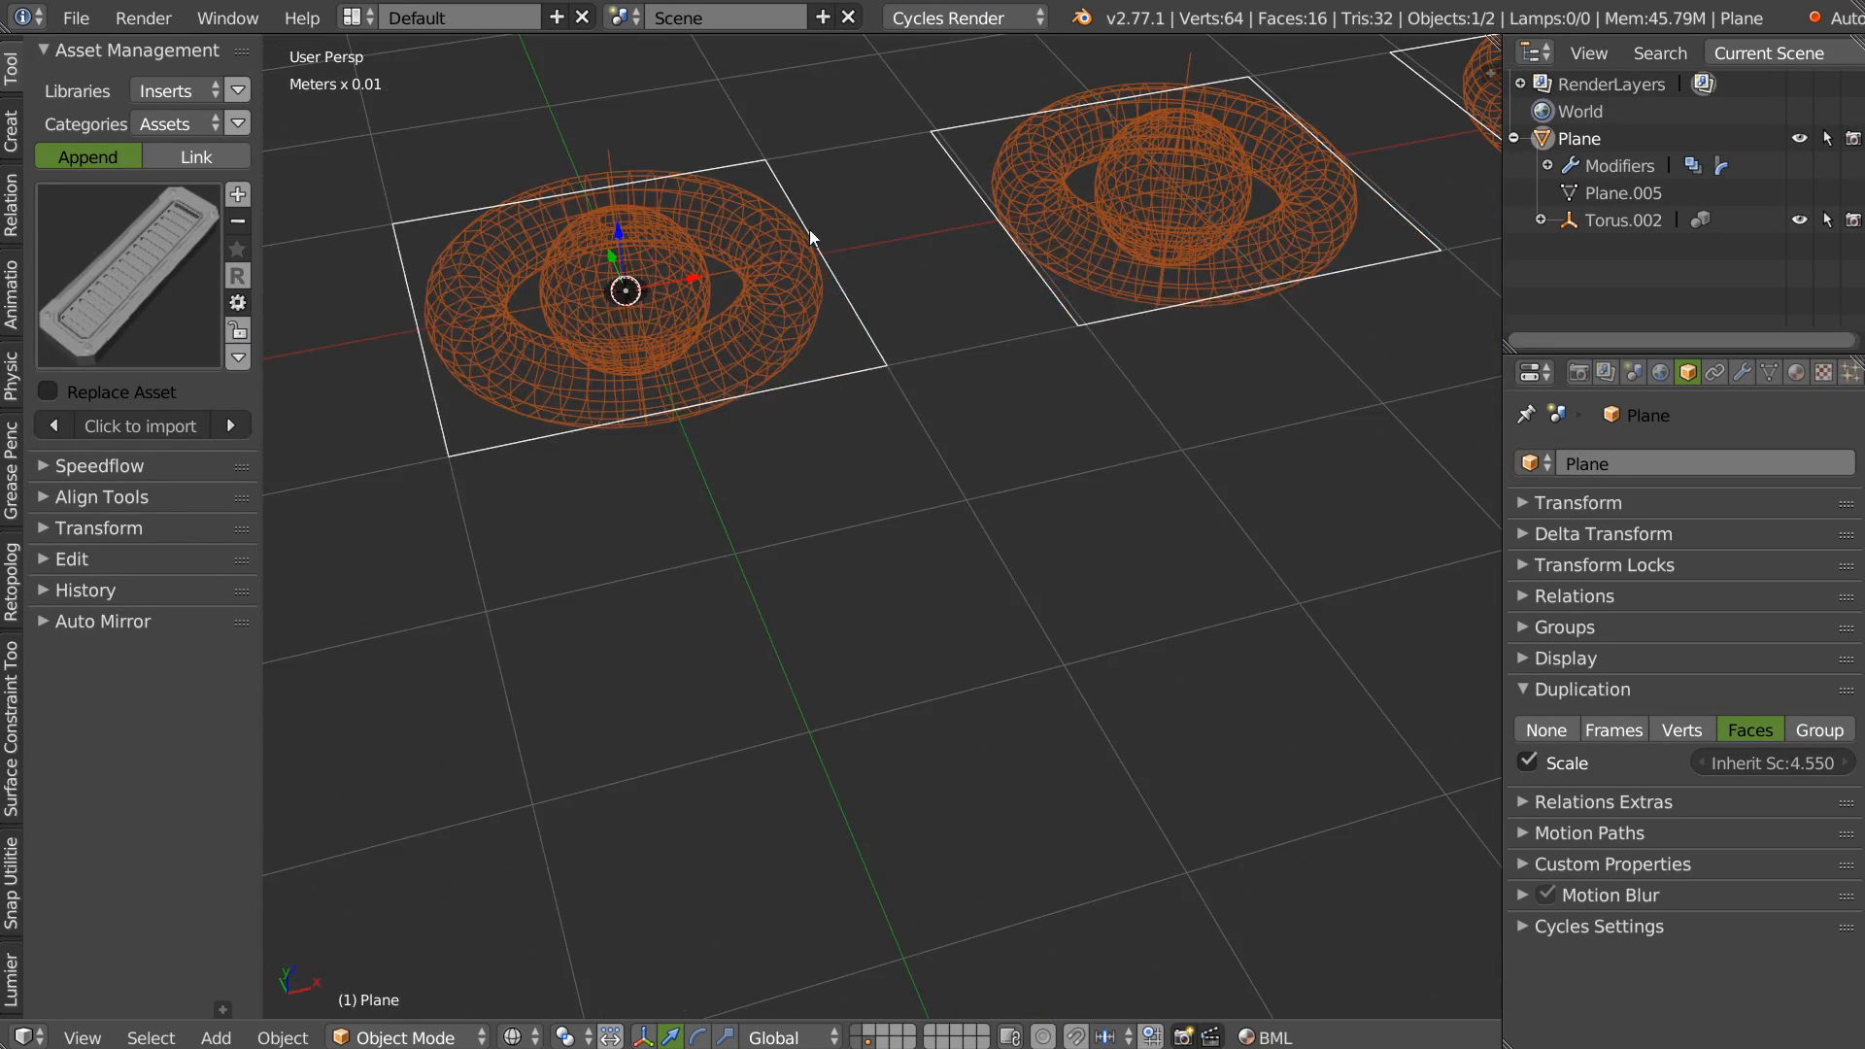
{"action": "middle_click_drag", "start_coordinate": [885, 216], "coordinate": [1045, 316], "text": "shift"}
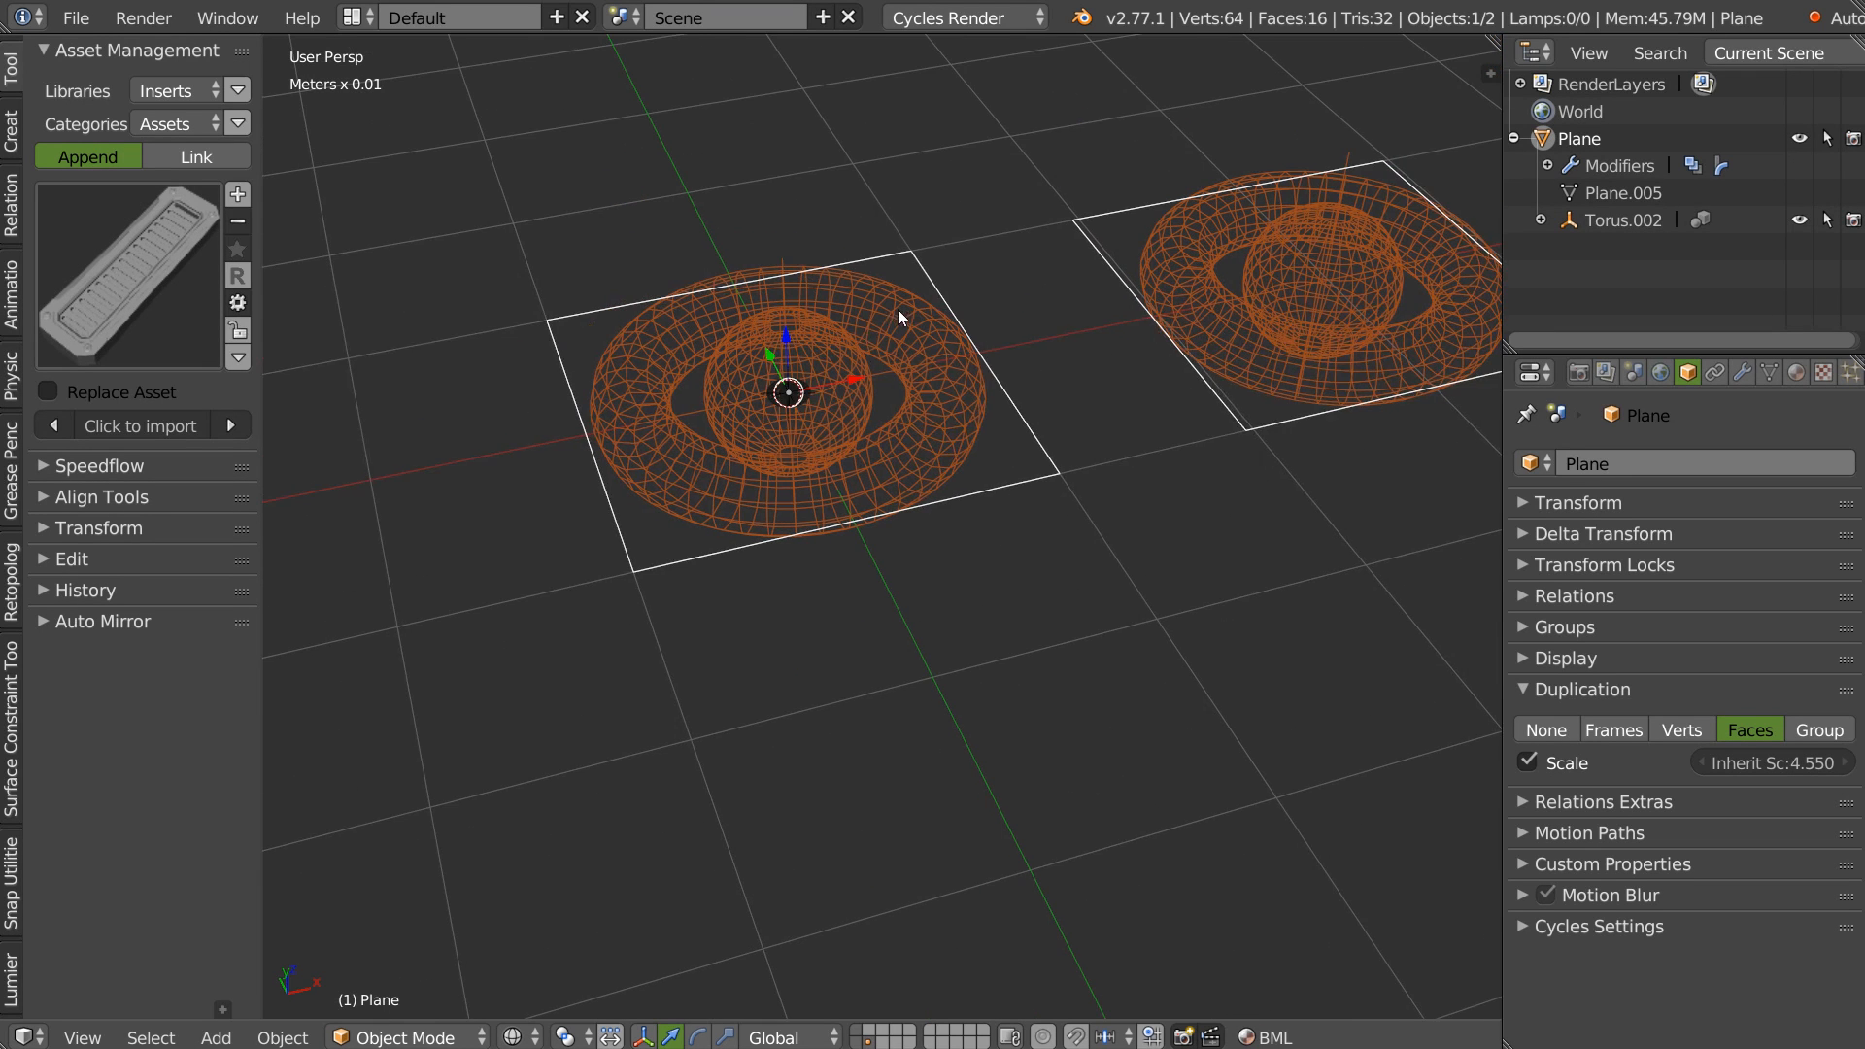
{"action": "scroll", "coordinate": [798, 383], "scroll_direction": "down", "scroll_amount": 1}
Set the Plane's face-duplication inherit scale to 4.680 while checking the first instance from the top view.
{"action": "key", "text": "KP_7"}
{"action": "scroll", "coordinate": [947, 387], "scroll_direction": "up", "scroll_amount": 4}
{"action": "middle_click_drag", "start_coordinate": [819, 449], "coordinate": [936, 292], "text": "ctrl"}
{"action": "middle_click_drag", "start_coordinate": [919, 174], "coordinate": [1019, 459], "text": "shift"}
{"action": "left_click_drag", "start_coordinate": [1724, 767], "coordinate": [1800, 767]}
Return the viewport to solid shading and review the straight row of duplicated torus groups.
{"action": "scroll", "coordinate": [972, 713], "scroll_direction": "down", "scroll_amount": 3}
{"action": "middle_click_drag", "start_coordinate": [973, 706], "coordinate": [738, 387]}
{"action": "scroll", "coordinate": [1027, 573], "scroll_direction": "down", "scroll_amount": 4}
{"action": "scroll", "coordinate": [783, 467], "scroll_direction": "up", "scroll_amount": 2}
{"action": "scroll", "coordinate": [758, 469], "scroll_direction": "up", "scroll_amount": 2}
{"action": "key", "text": "z"}
{"action": "left_click", "coordinate": [698, 412]}
{"action": "scroll", "coordinate": [702, 498], "scroll_direction": "up", "scroll_amount": 2}
{"action": "scroll", "coordinate": [703, 499], "scroll_direction": "up", "scroll_amount": 3}
{"action": "middle_click_drag", "start_coordinate": [888, 483], "coordinate": [797, 505], "text": "shift"}
{"action": "scroll", "coordinate": [742, 504], "scroll_direction": "down", "scroll_amount": 2}
{"action": "scroll", "coordinate": [742, 503], "scroll_direction": "up", "scroll_amount": 2}
Turn the viewport display of the Plane's Simple Deform modifier back on and check the instances bent into a circle.
{"action": "left_click", "coordinate": [1741, 372]}
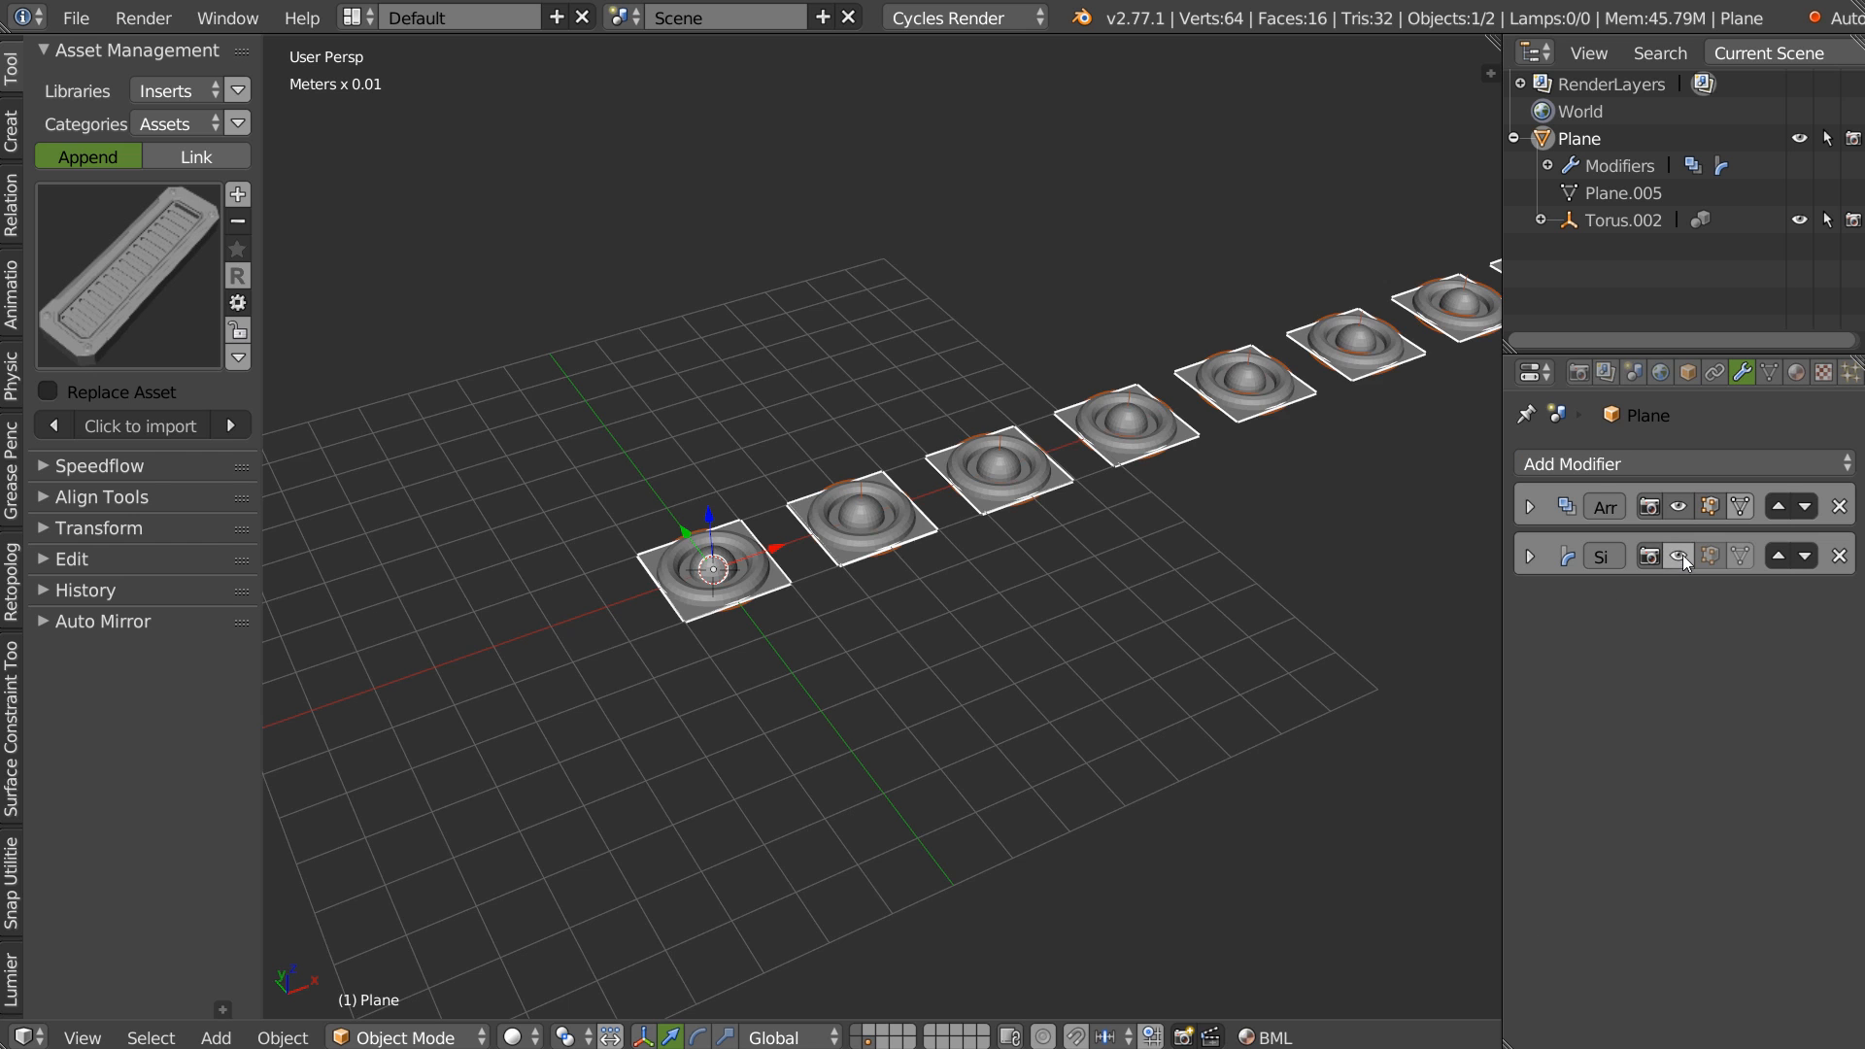
{"action": "left_click", "coordinate": [1679, 556]}
{"action": "scroll", "coordinate": [837, 516], "scroll_direction": "up", "scroll_amount": 2}
{"action": "middle_click_drag", "start_coordinate": [837, 516], "coordinate": [946, 474]}
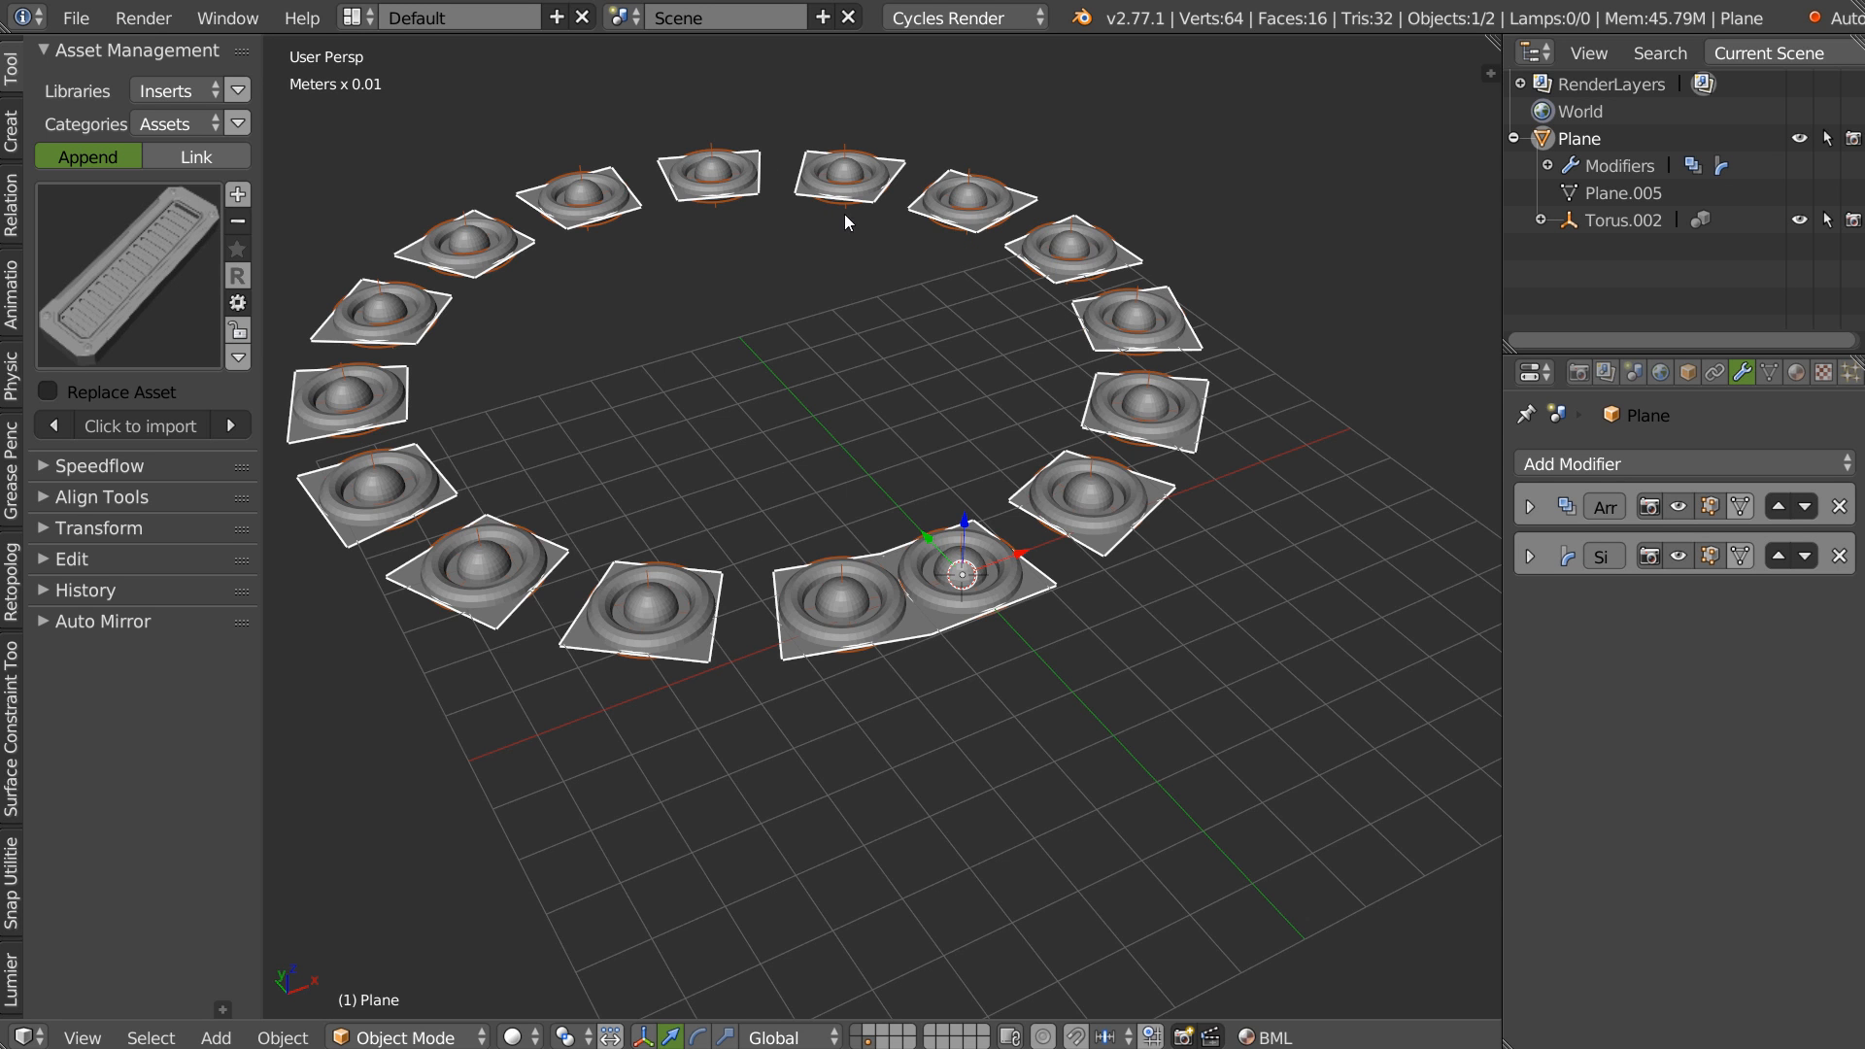
{"action": "scroll", "coordinate": [873, 593], "scroll_direction": "up", "scroll_amount": 3}
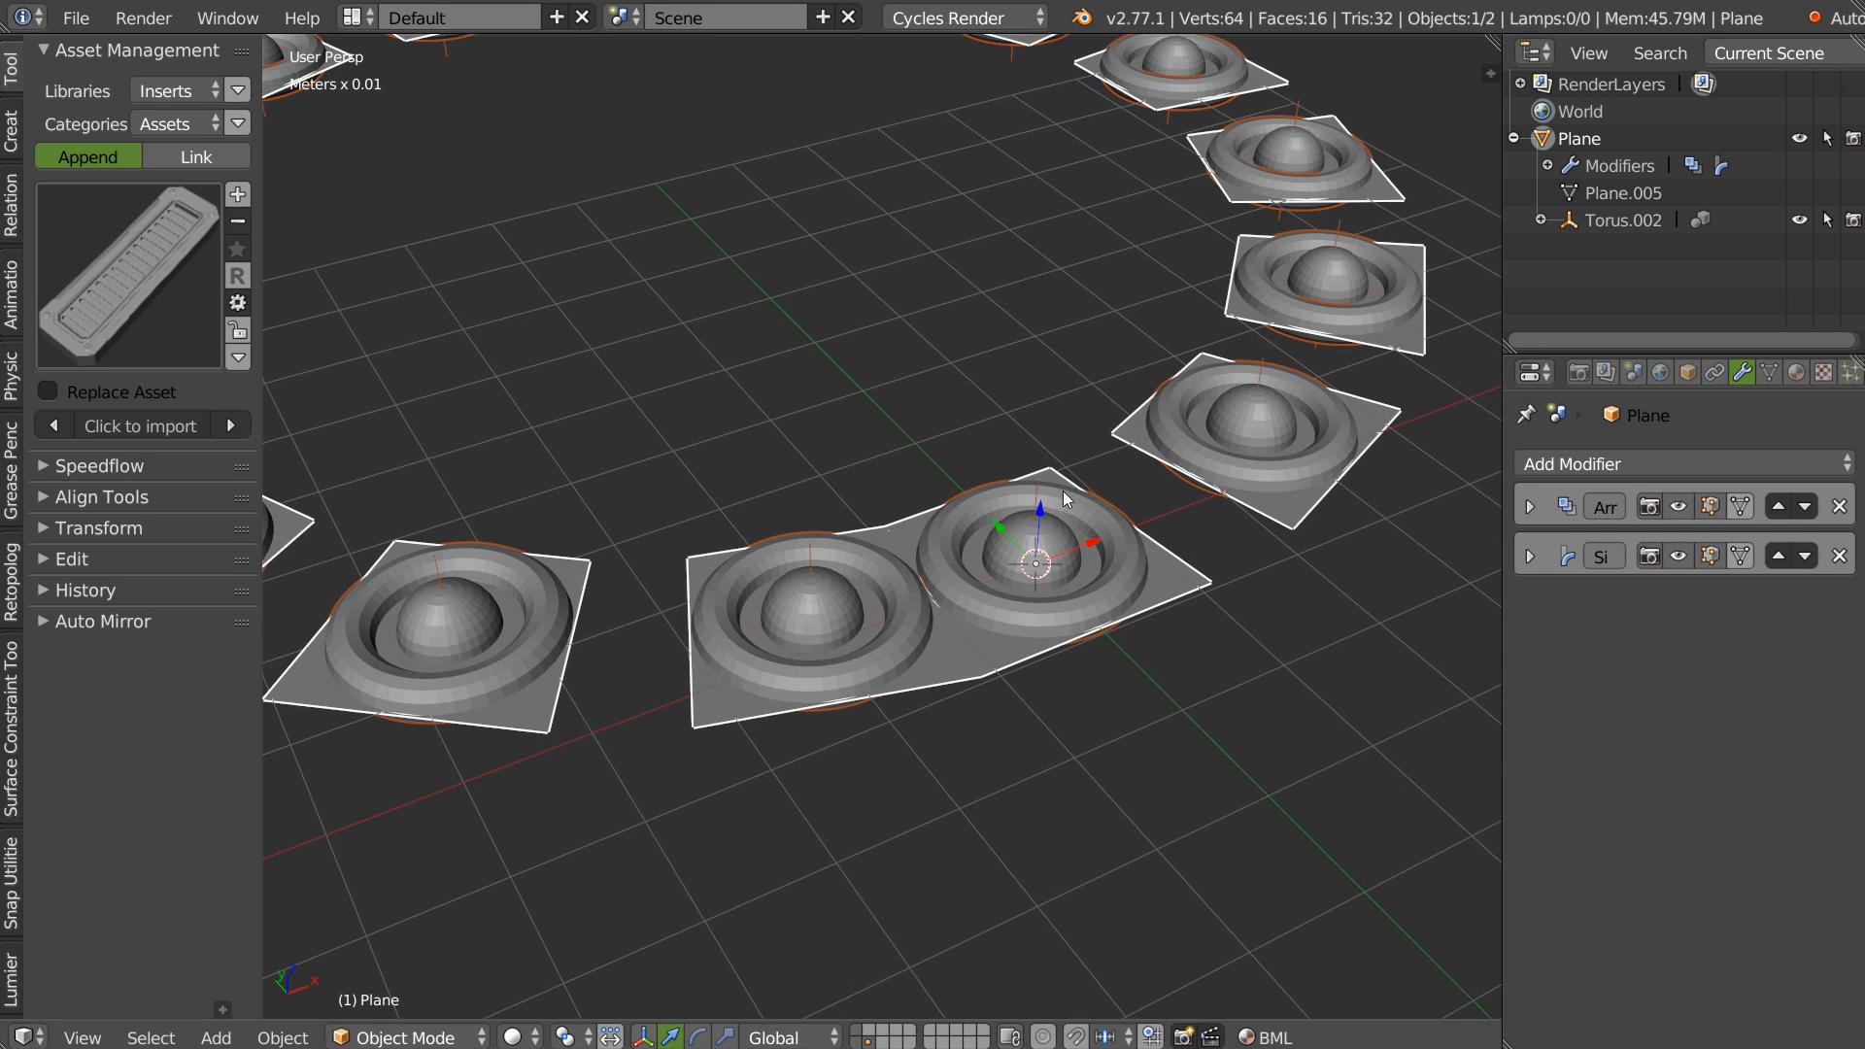
{"action": "scroll", "coordinate": [1263, 228], "scroll_direction": "down", "scroll_amount": 4}
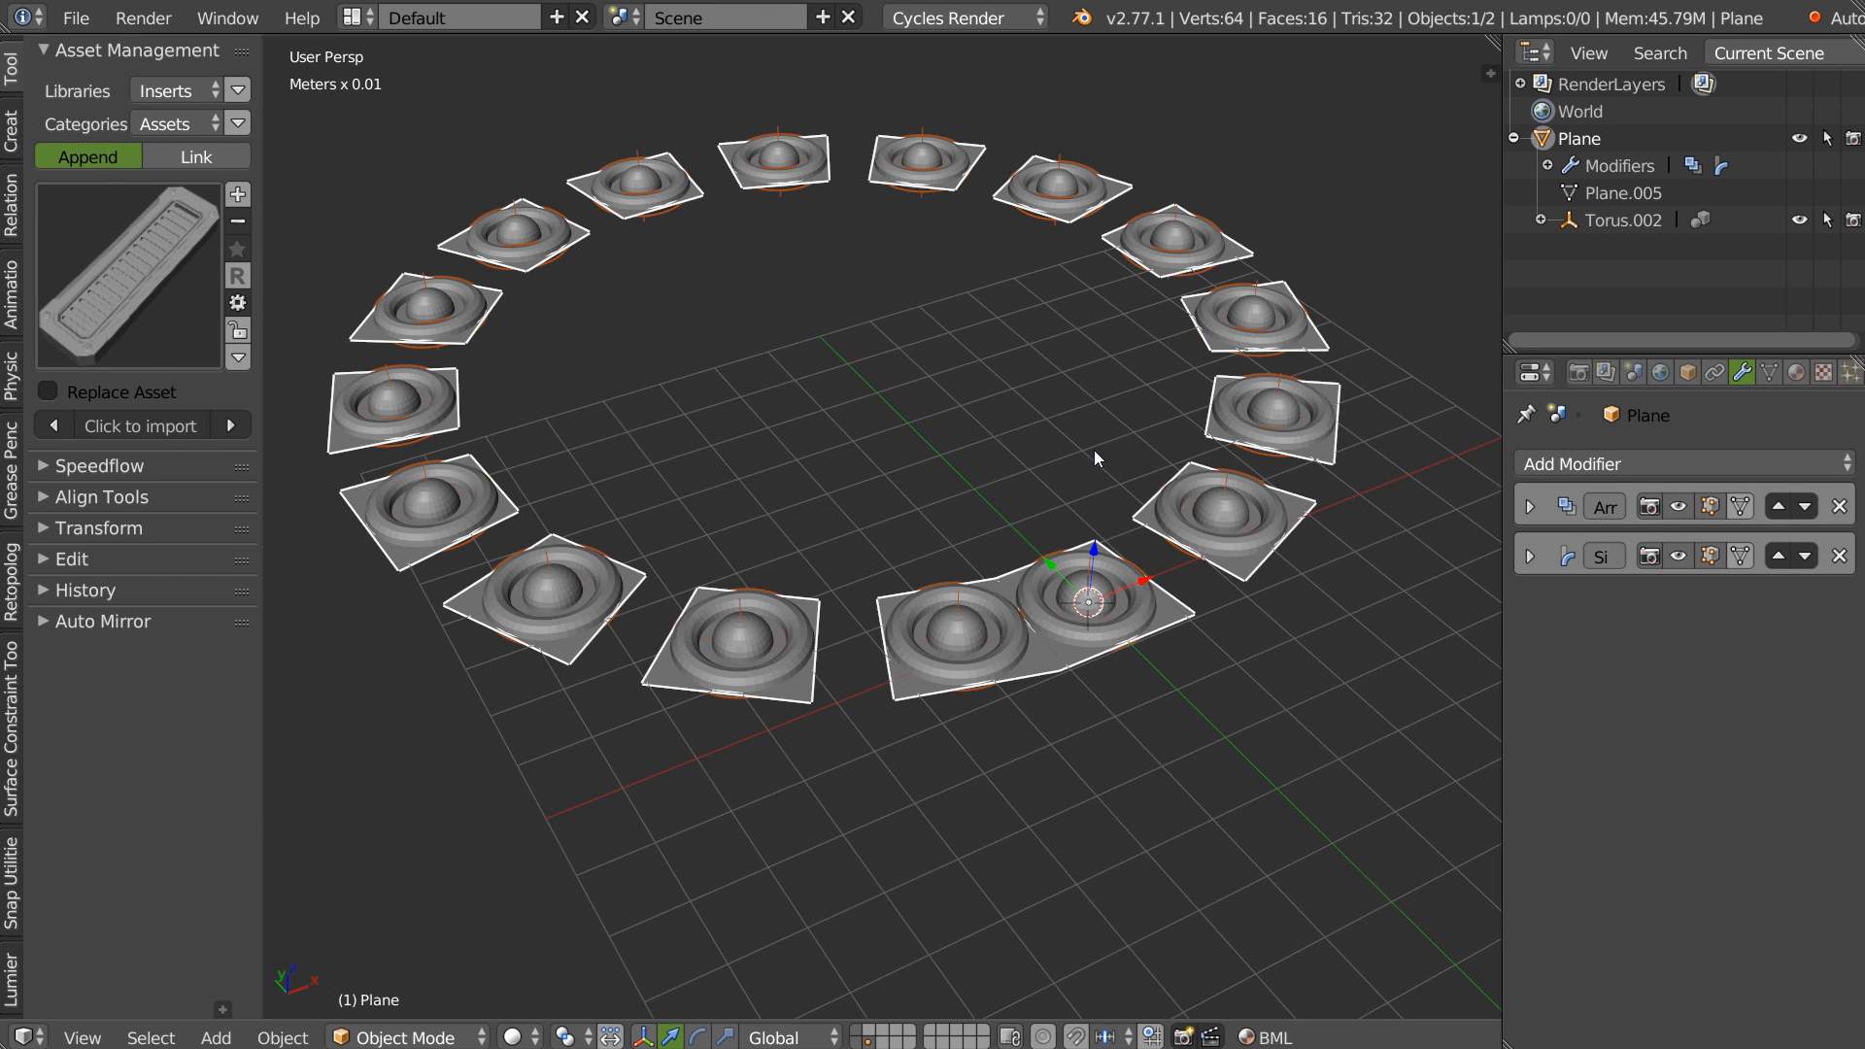
{"action": "middle_click_drag", "start_coordinate": [1082, 282], "coordinate": [1070, 388]}
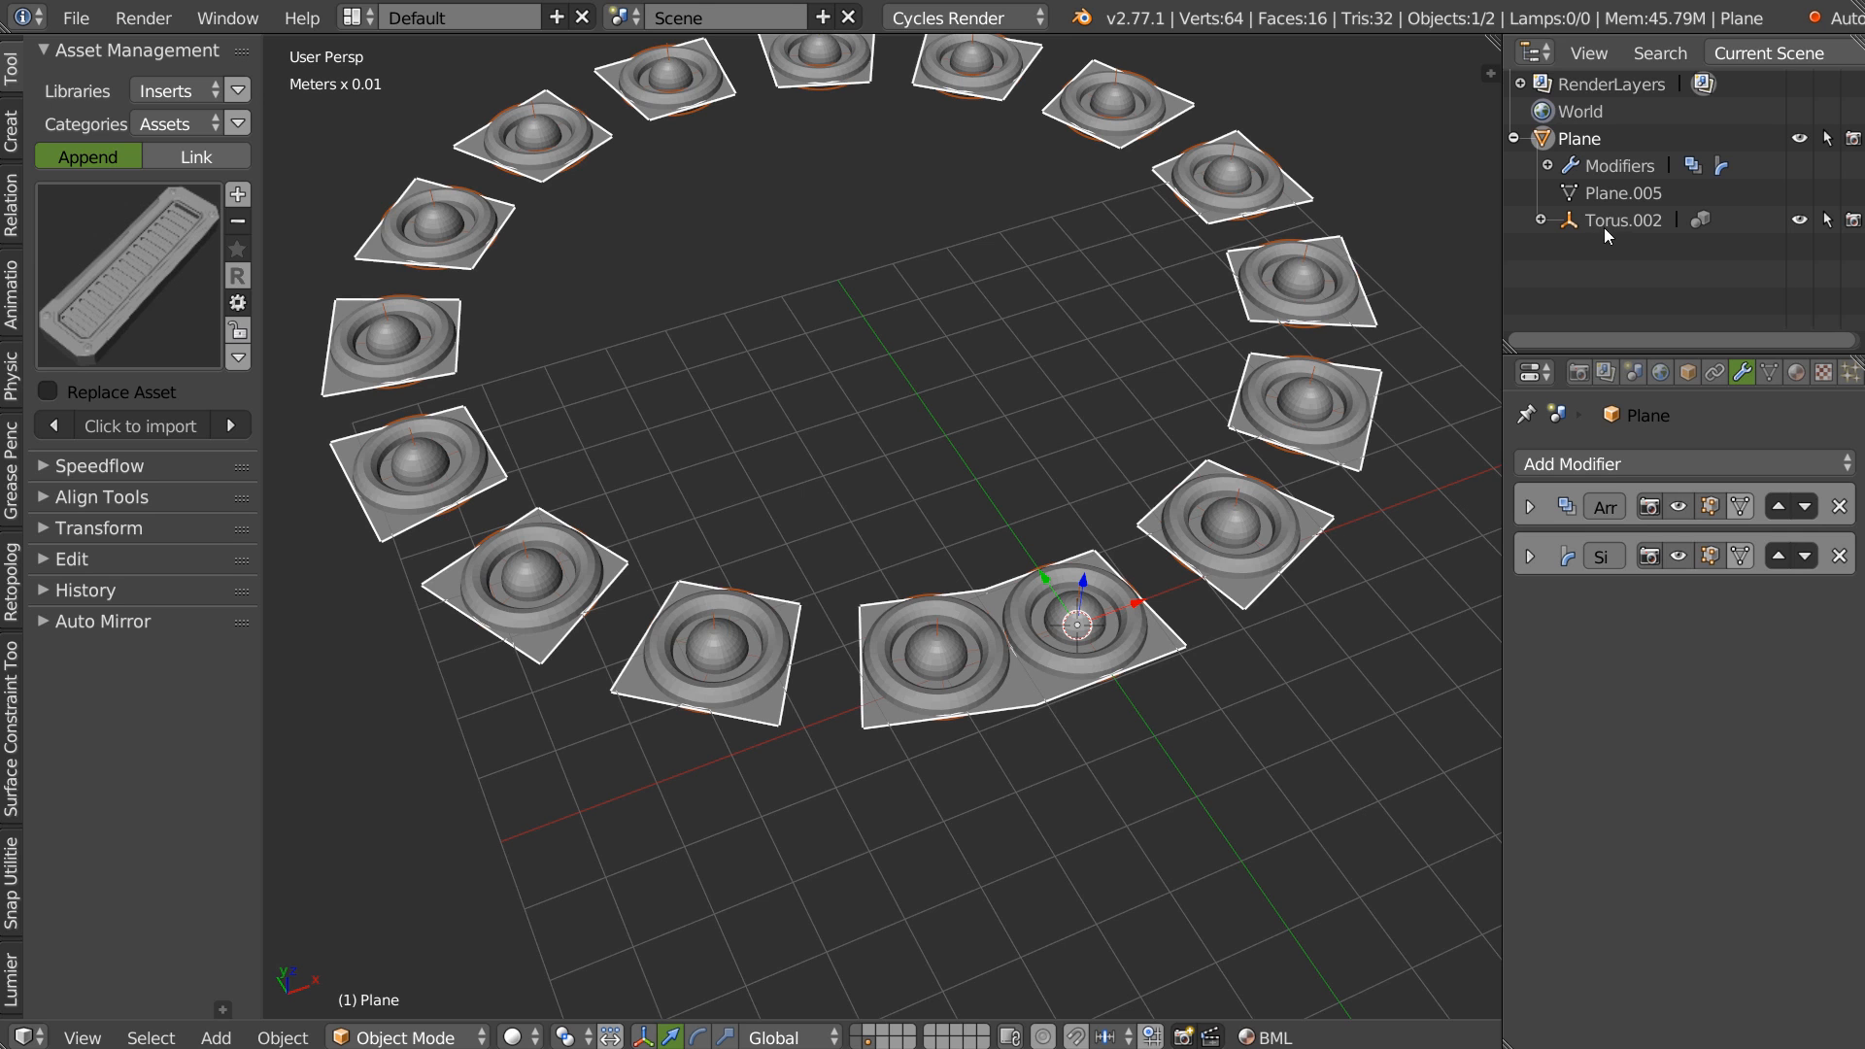
Adjust the Plane's X array interactively to a relative offset of 1.0.
{"action": "key", "text": "space"}
{"action": "left_click", "coordinate": [923, 360]}
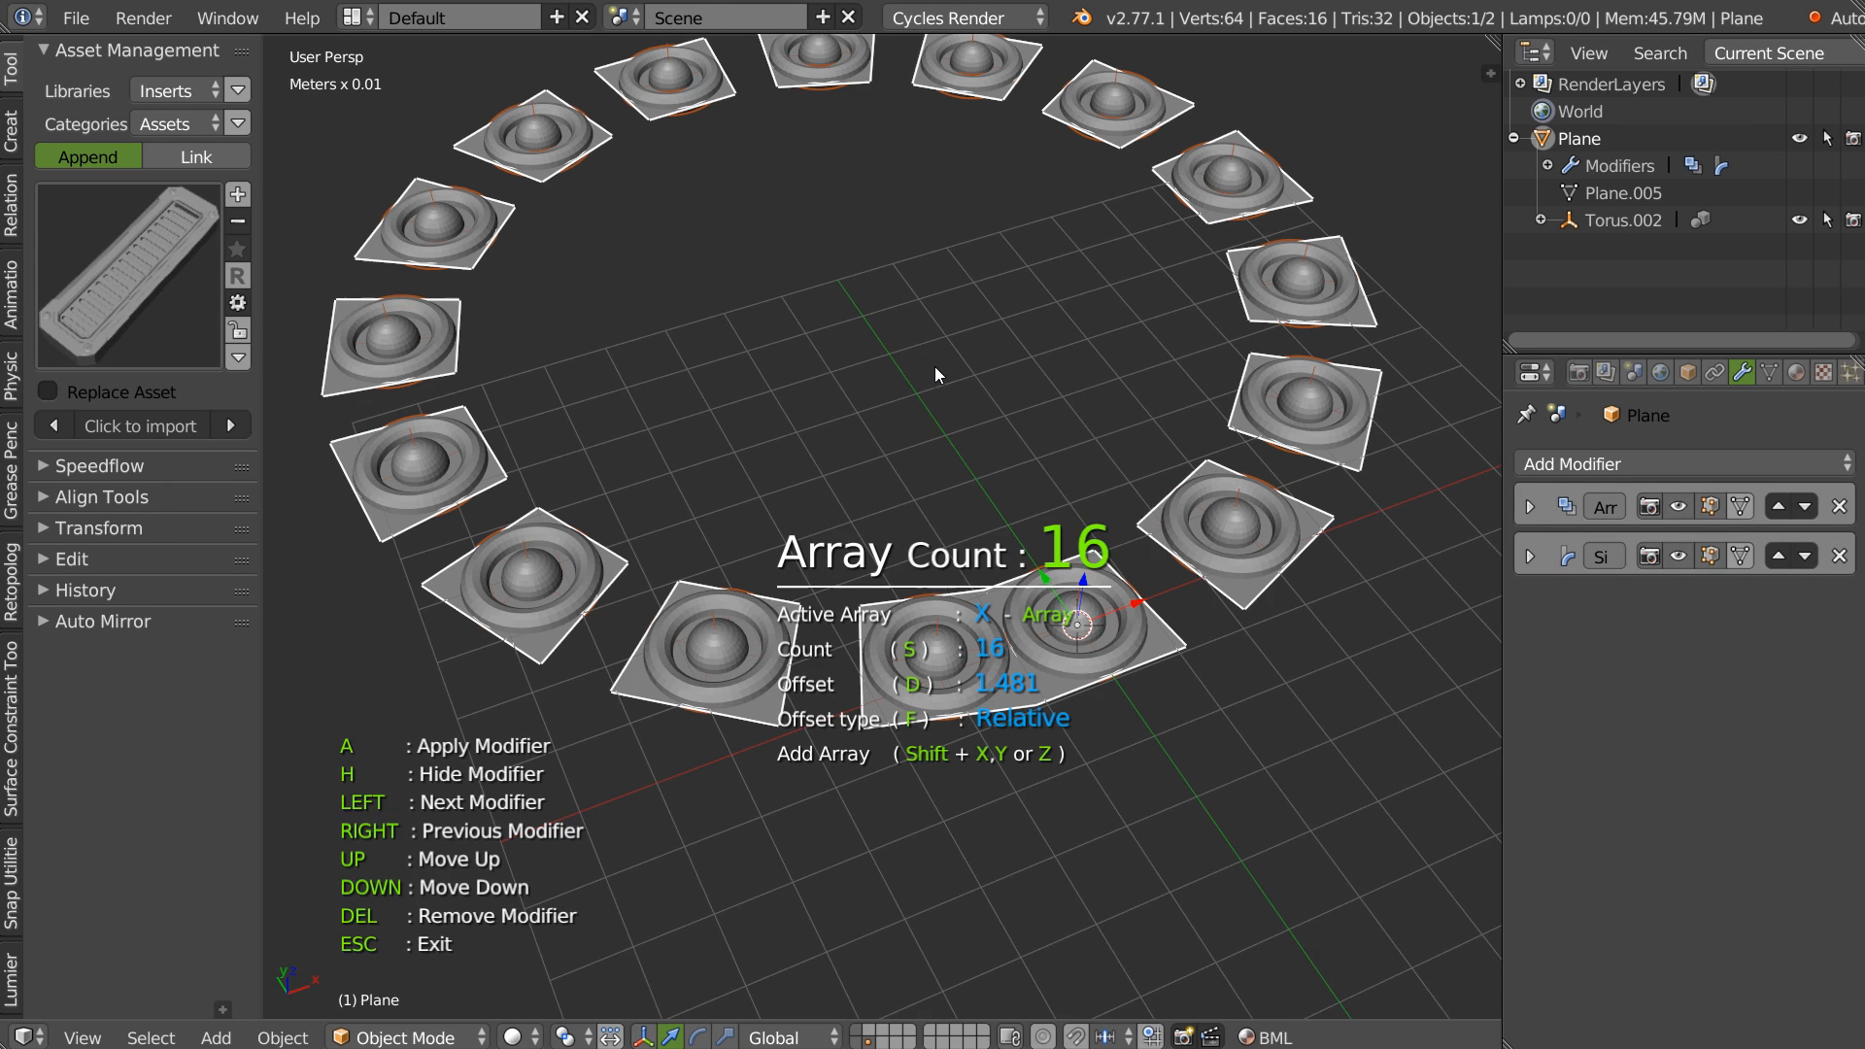
{"action": "key", "text": "d"}
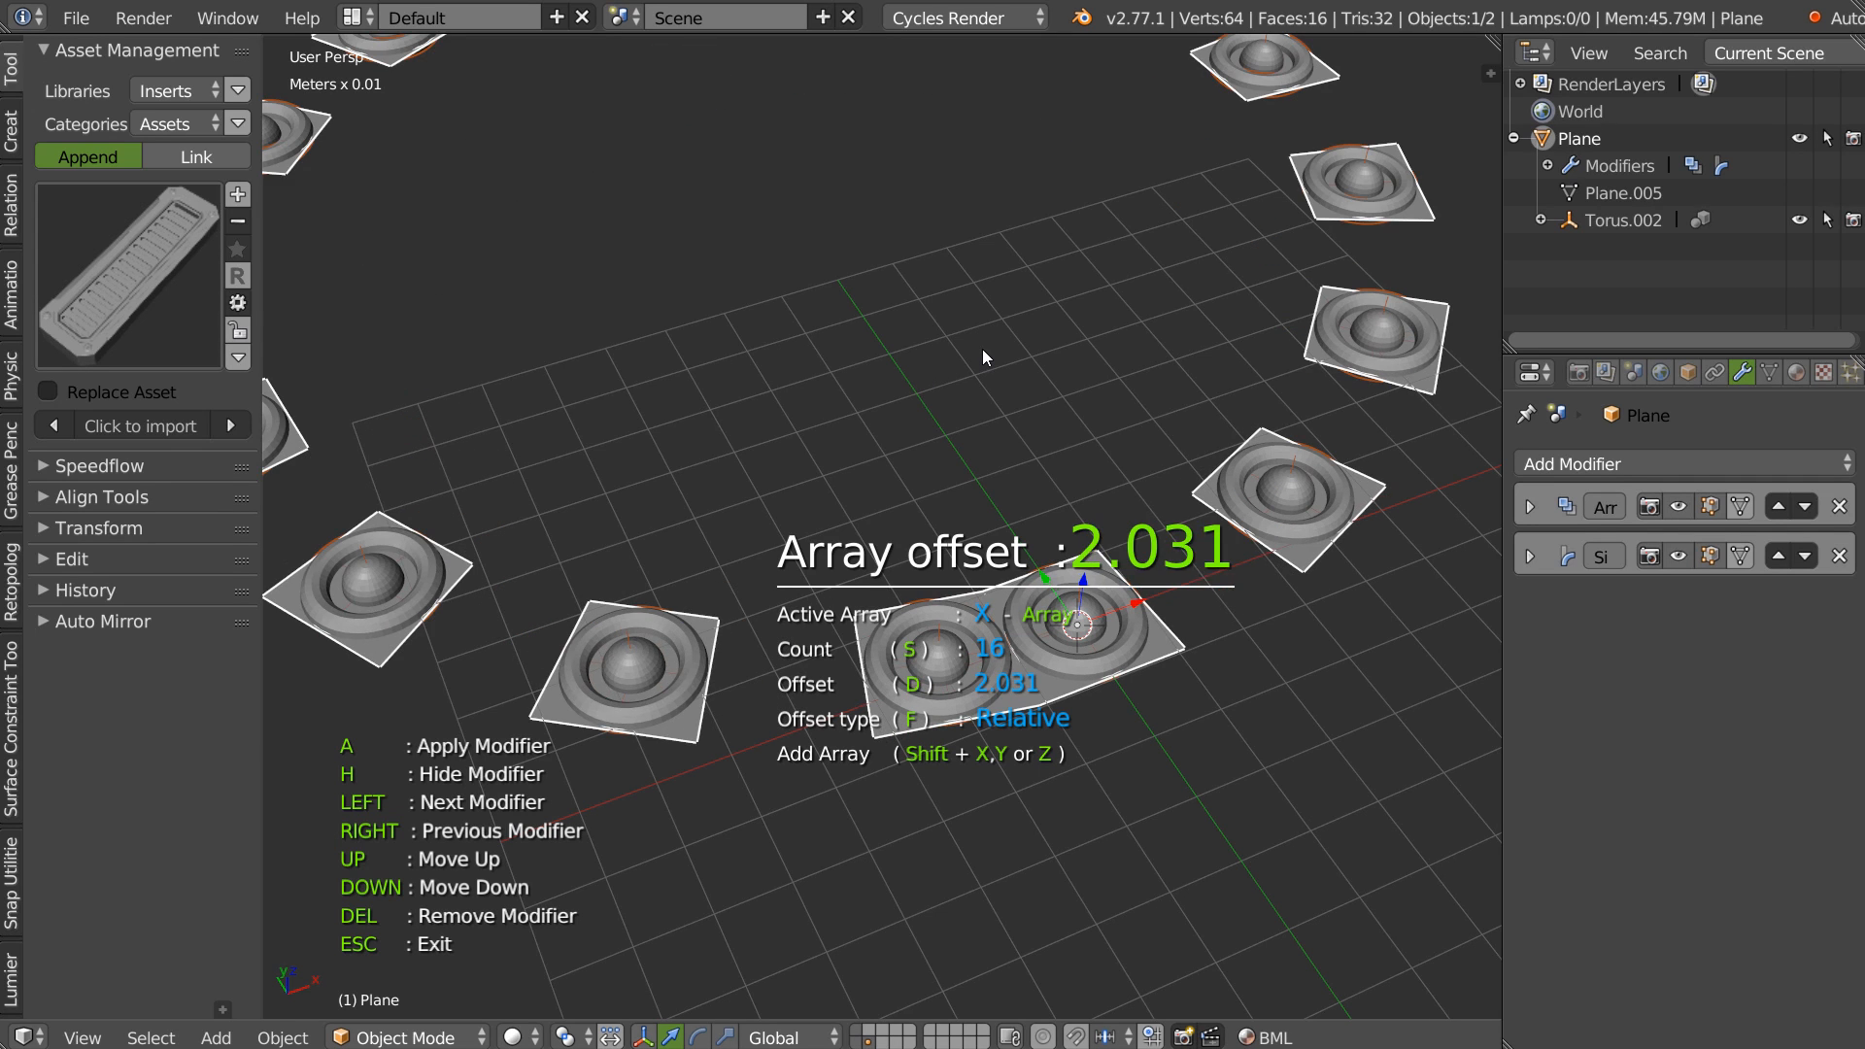
{"action": "right_click", "coordinate": [983, 348]}
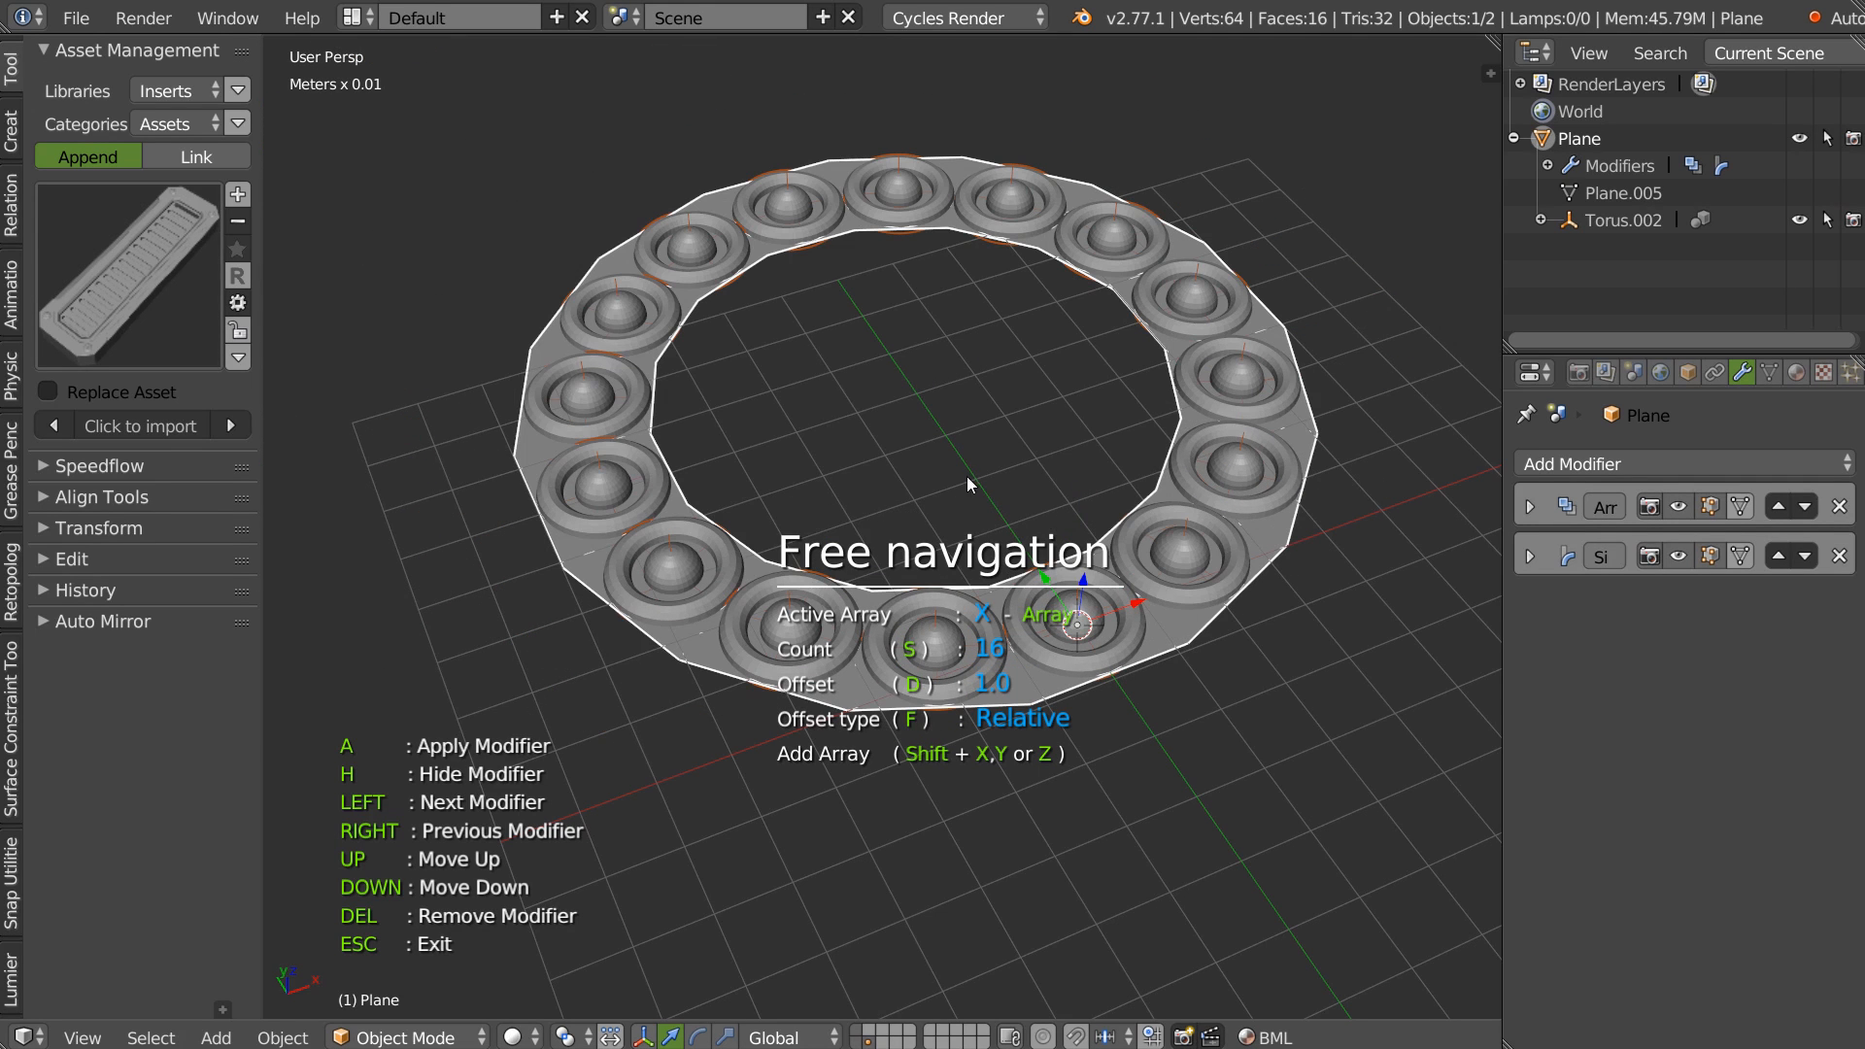
Set the X array's count to 21 and finish the interactive array adjustment.
{"action": "key", "text": "s"}
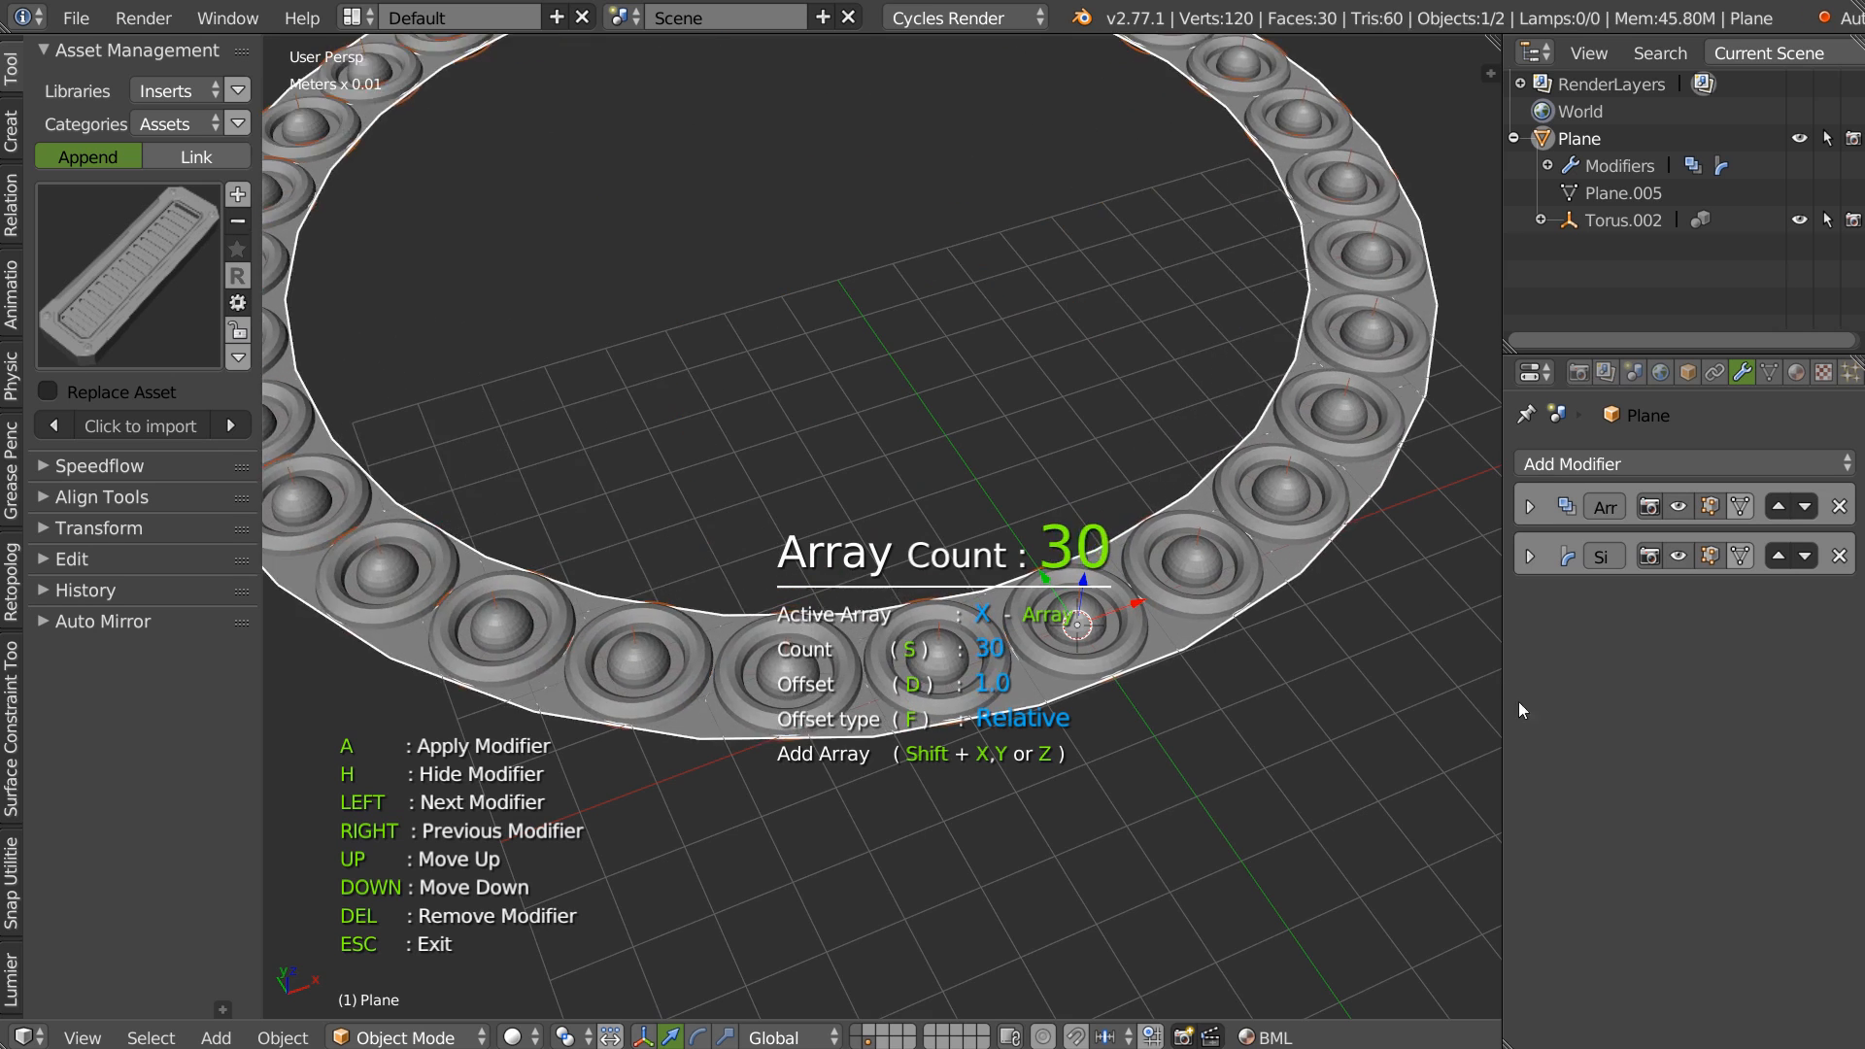
{"action": "left_click", "coordinate": [1142, 654]}
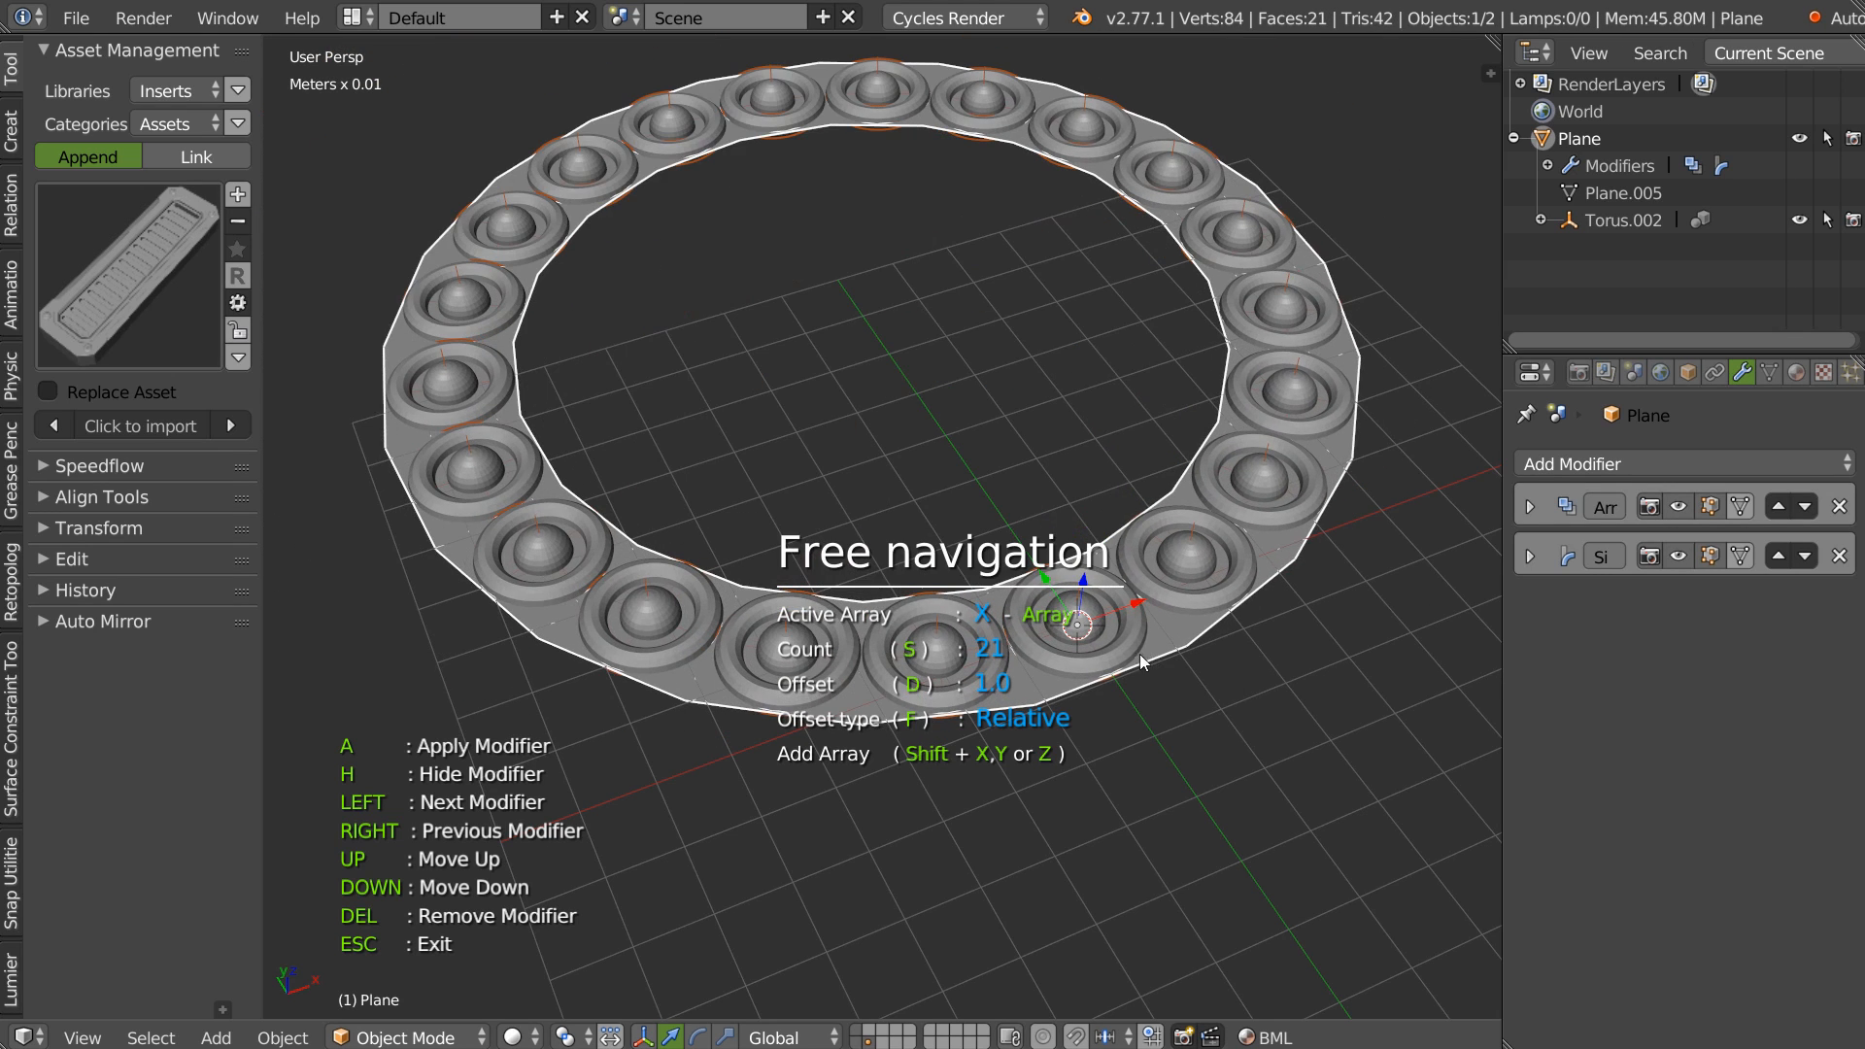
{"action": "middle_click_drag", "start_coordinate": [1152, 660], "coordinate": [1133, 639]}
{"action": "key", "text": "Escape"}
{"action": "scroll", "coordinate": [1117, 541], "scroll_direction": "down", "scroll_amount": 1}
{"action": "middle_click_drag", "start_coordinate": [1116, 540], "coordinate": [1093, 562], "text": "shift"}
{"action": "scroll", "coordinate": [1092, 562], "scroll_direction": "up", "scroll_amount": 1}
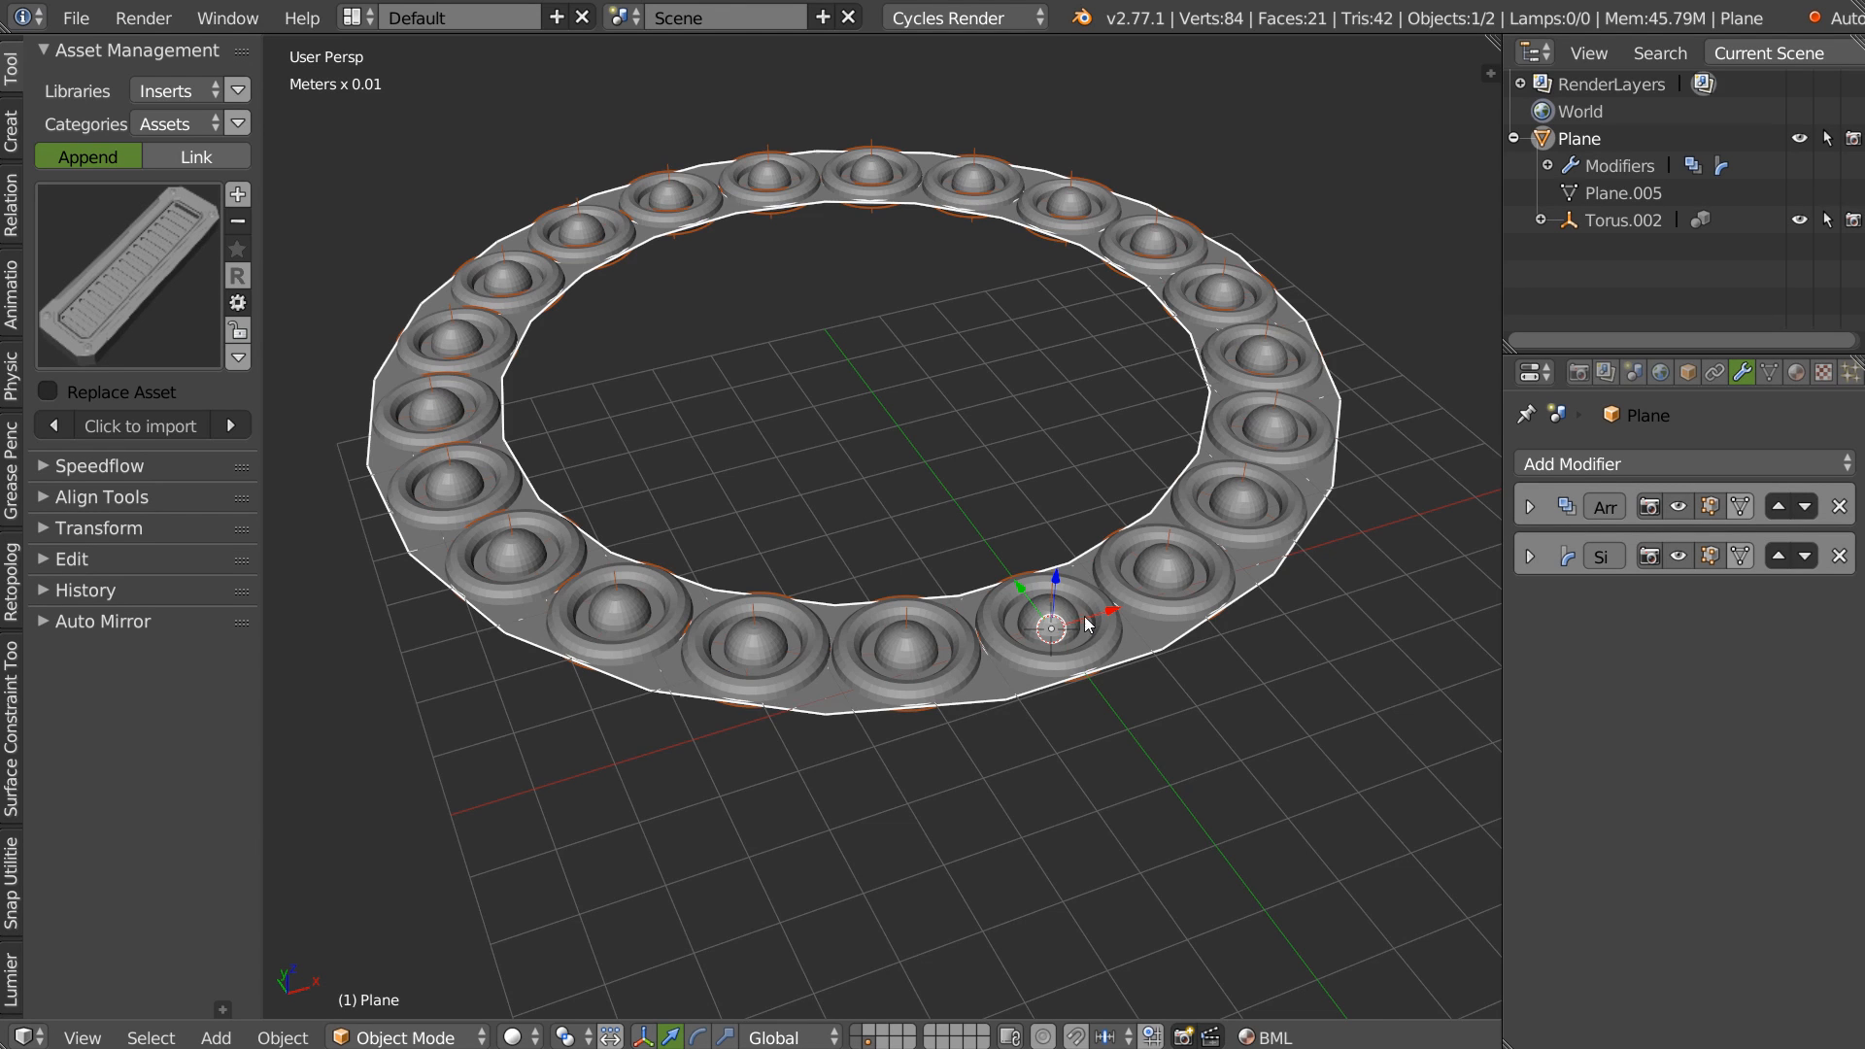
{"action": "middle_click_drag", "start_coordinate": [932, 610], "coordinate": [947, 625], "text": "shift"}
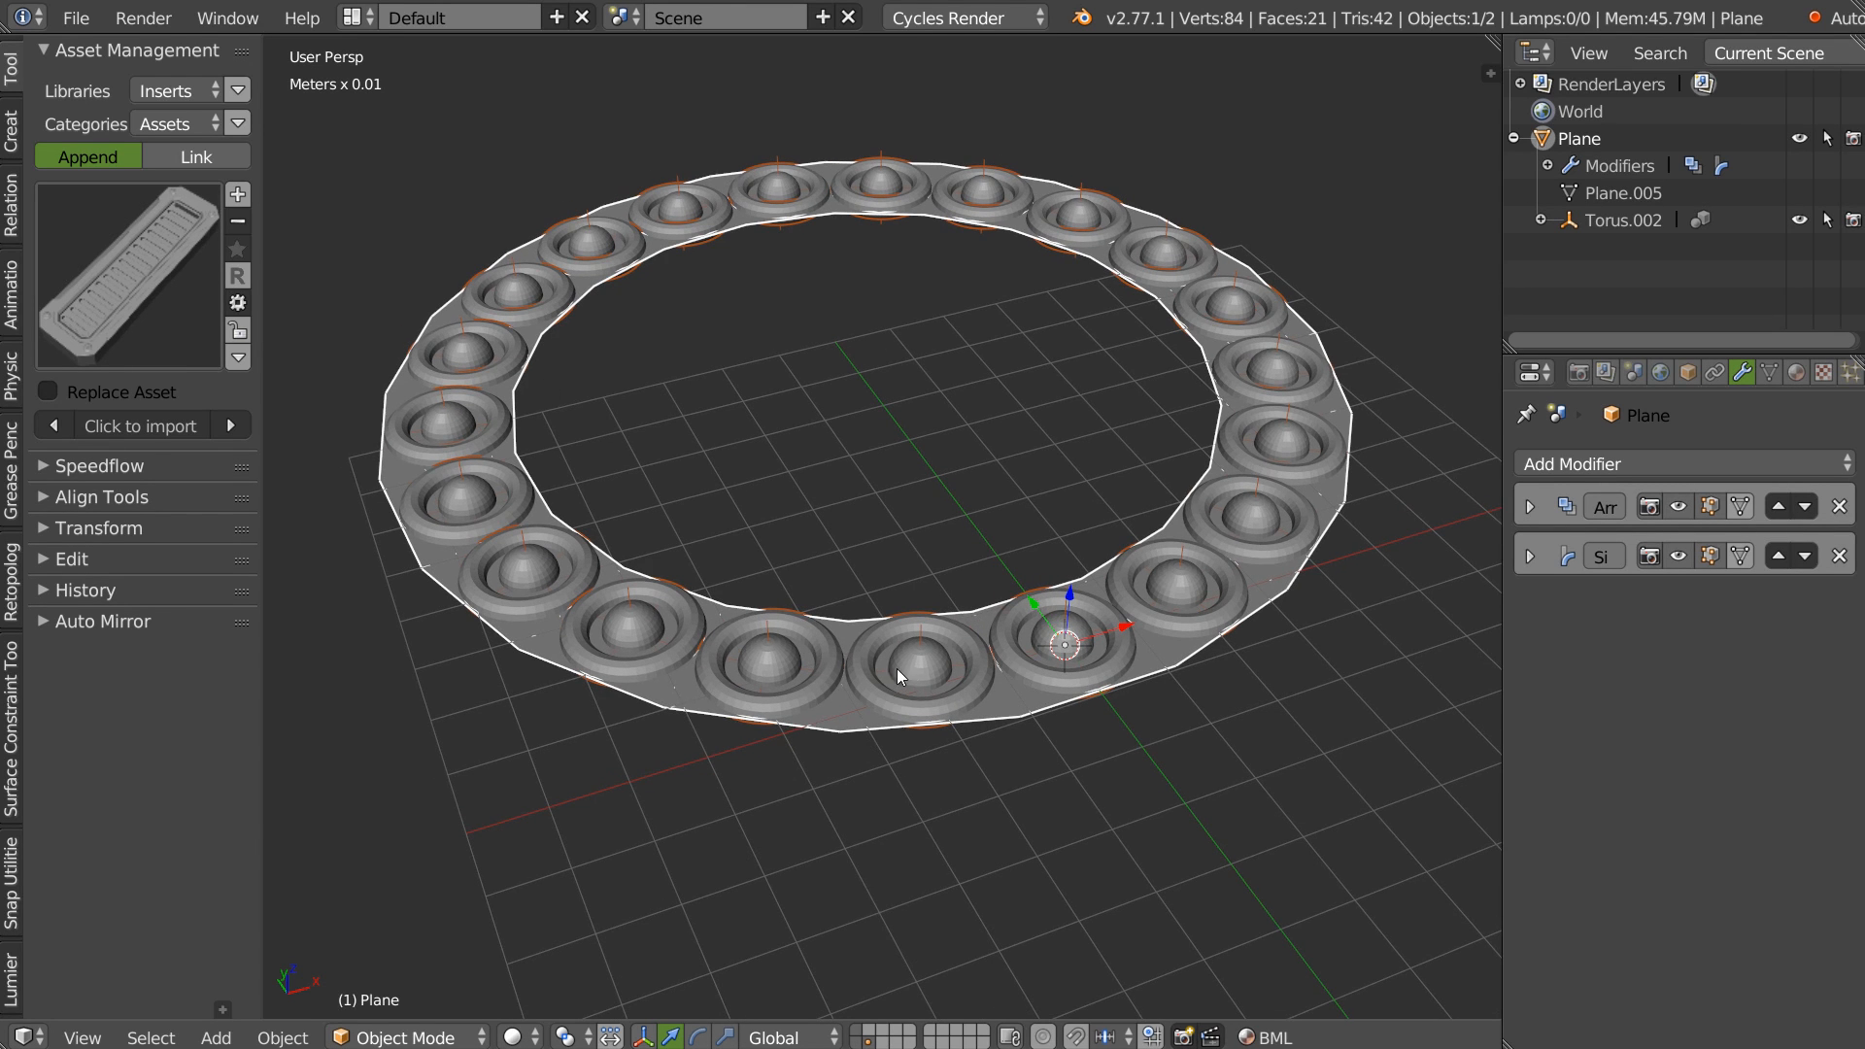
{"action": "middle_click_drag", "start_coordinate": [923, 605], "coordinate": [921, 596]}
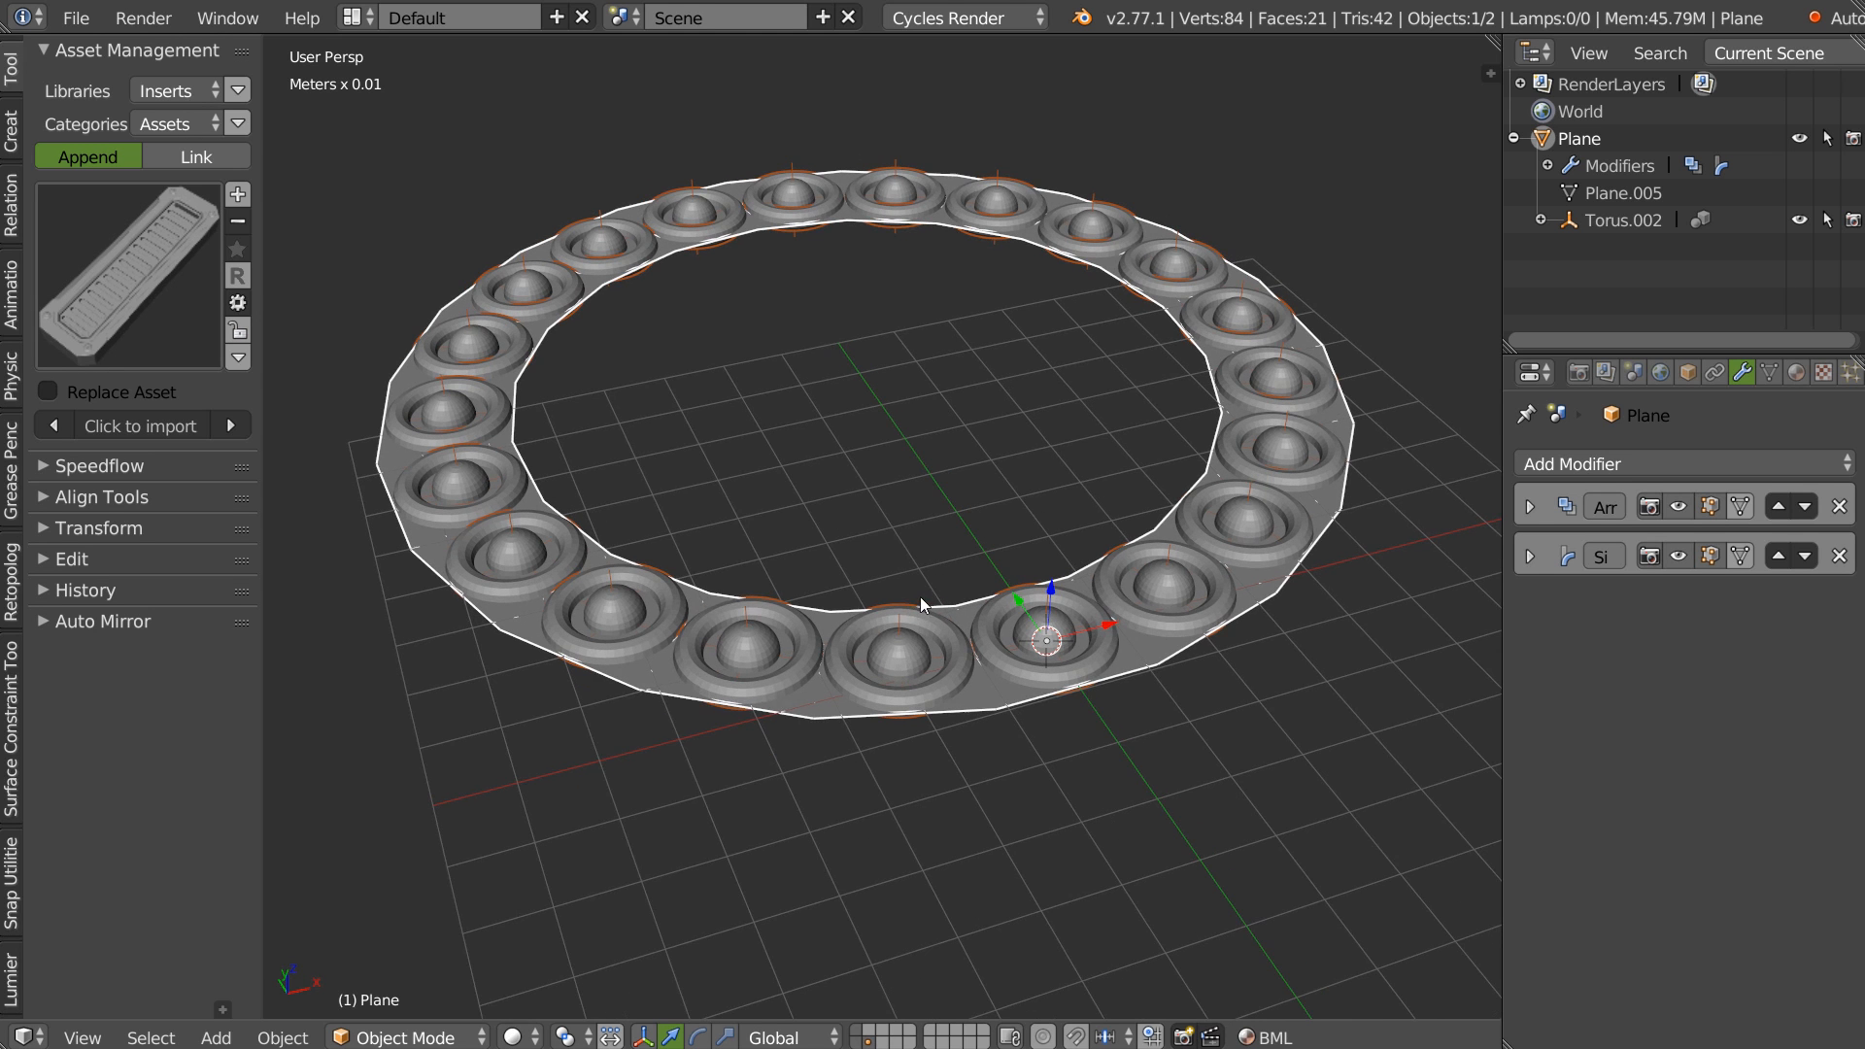
Preview the ring of torus instances in rendered shading and return the viewport to solid shading.
{"action": "key", "text": "z"}
{"action": "left_click", "coordinate": [1052, 501]}
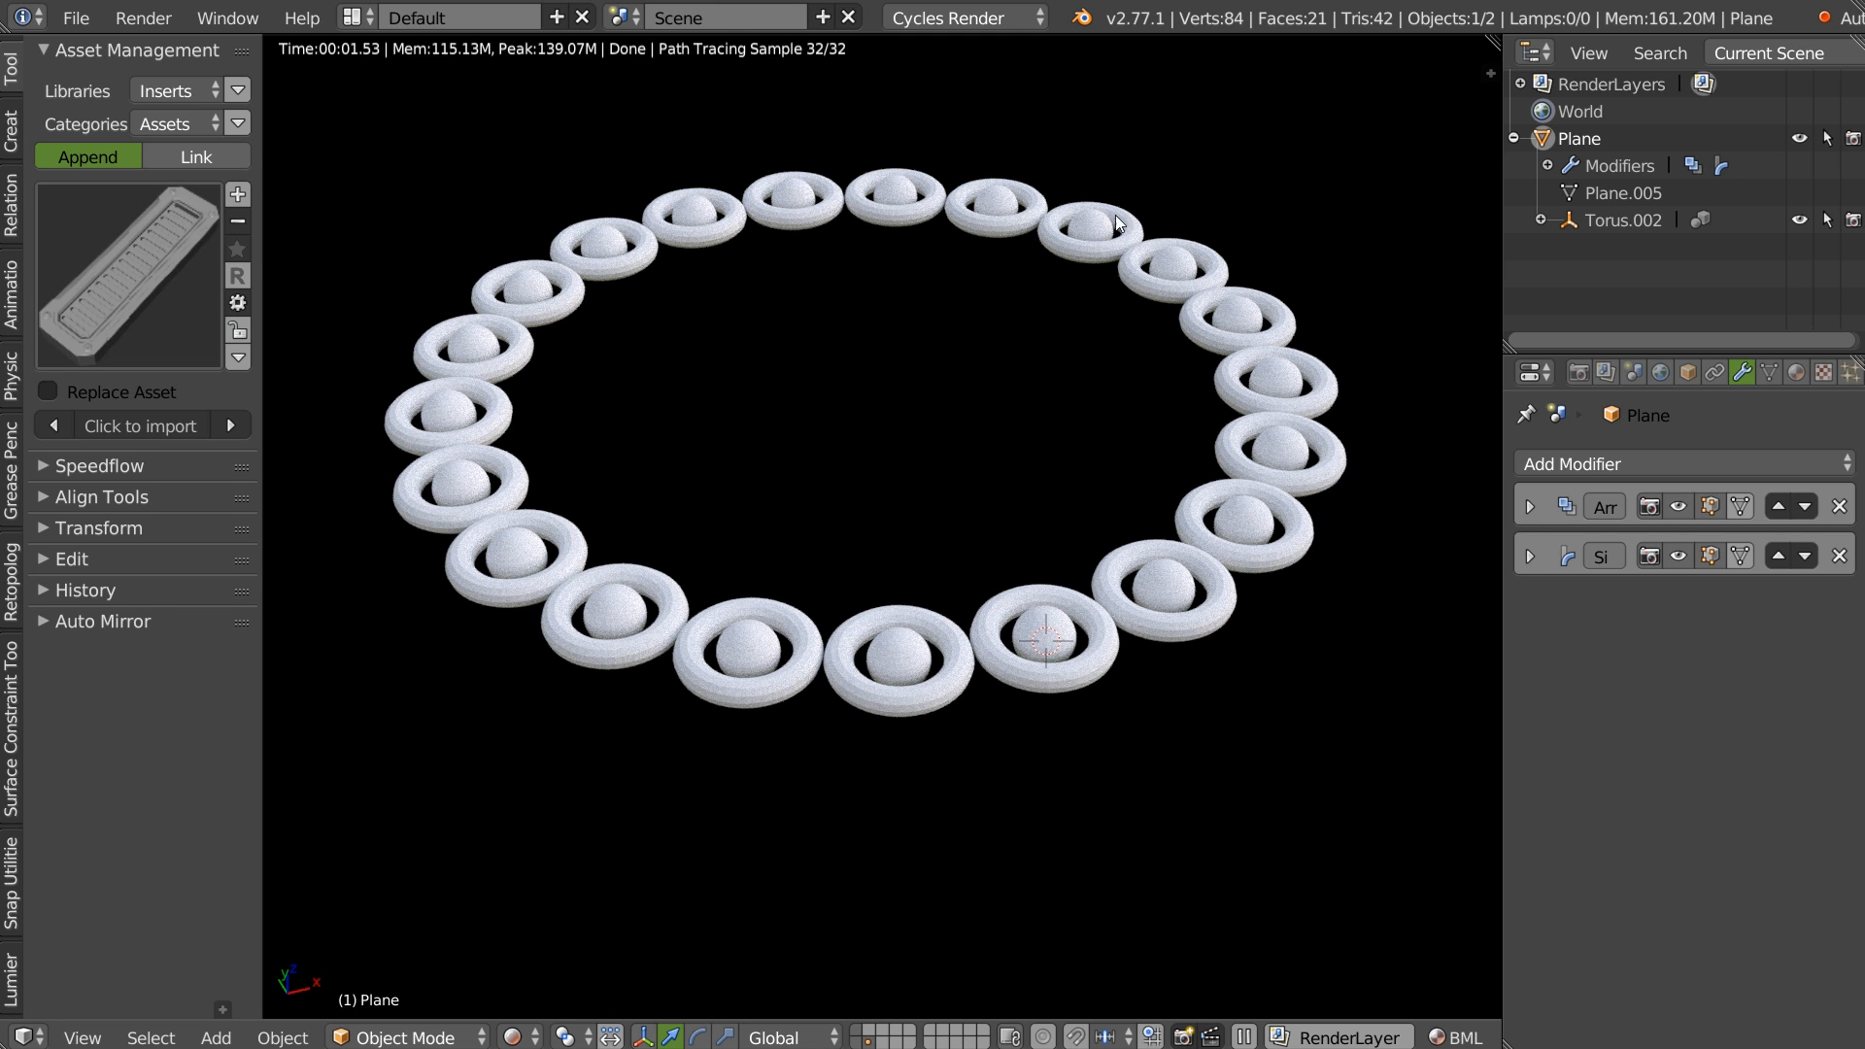
{"action": "key", "text": "z"}
{"action": "left_click", "coordinate": [928, 418]}
{"action": "mouse_move", "coordinate": [912, 389]}
{"action": "middle_mouse_down"}
{"action": "mouse_move", "coordinate": [987, 411]}
{"action": "mouse_move", "coordinate": [892, 470]}
{"action": "middle_mouse_up"}
{"action": "scroll", "coordinate": [892, 470], "scroll_direction": "down", "scroll_amount": 2}
{"action": "middle_click_drag", "start_coordinate": [766, 603], "coordinate": [889, 488]}
{"action": "scroll", "coordinate": [909, 481], "scroll_direction": "down", "scroll_amount": 2}
{"action": "scroll", "coordinate": [929, 474], "scroll_direction": "up", "scroll_amount": 2}
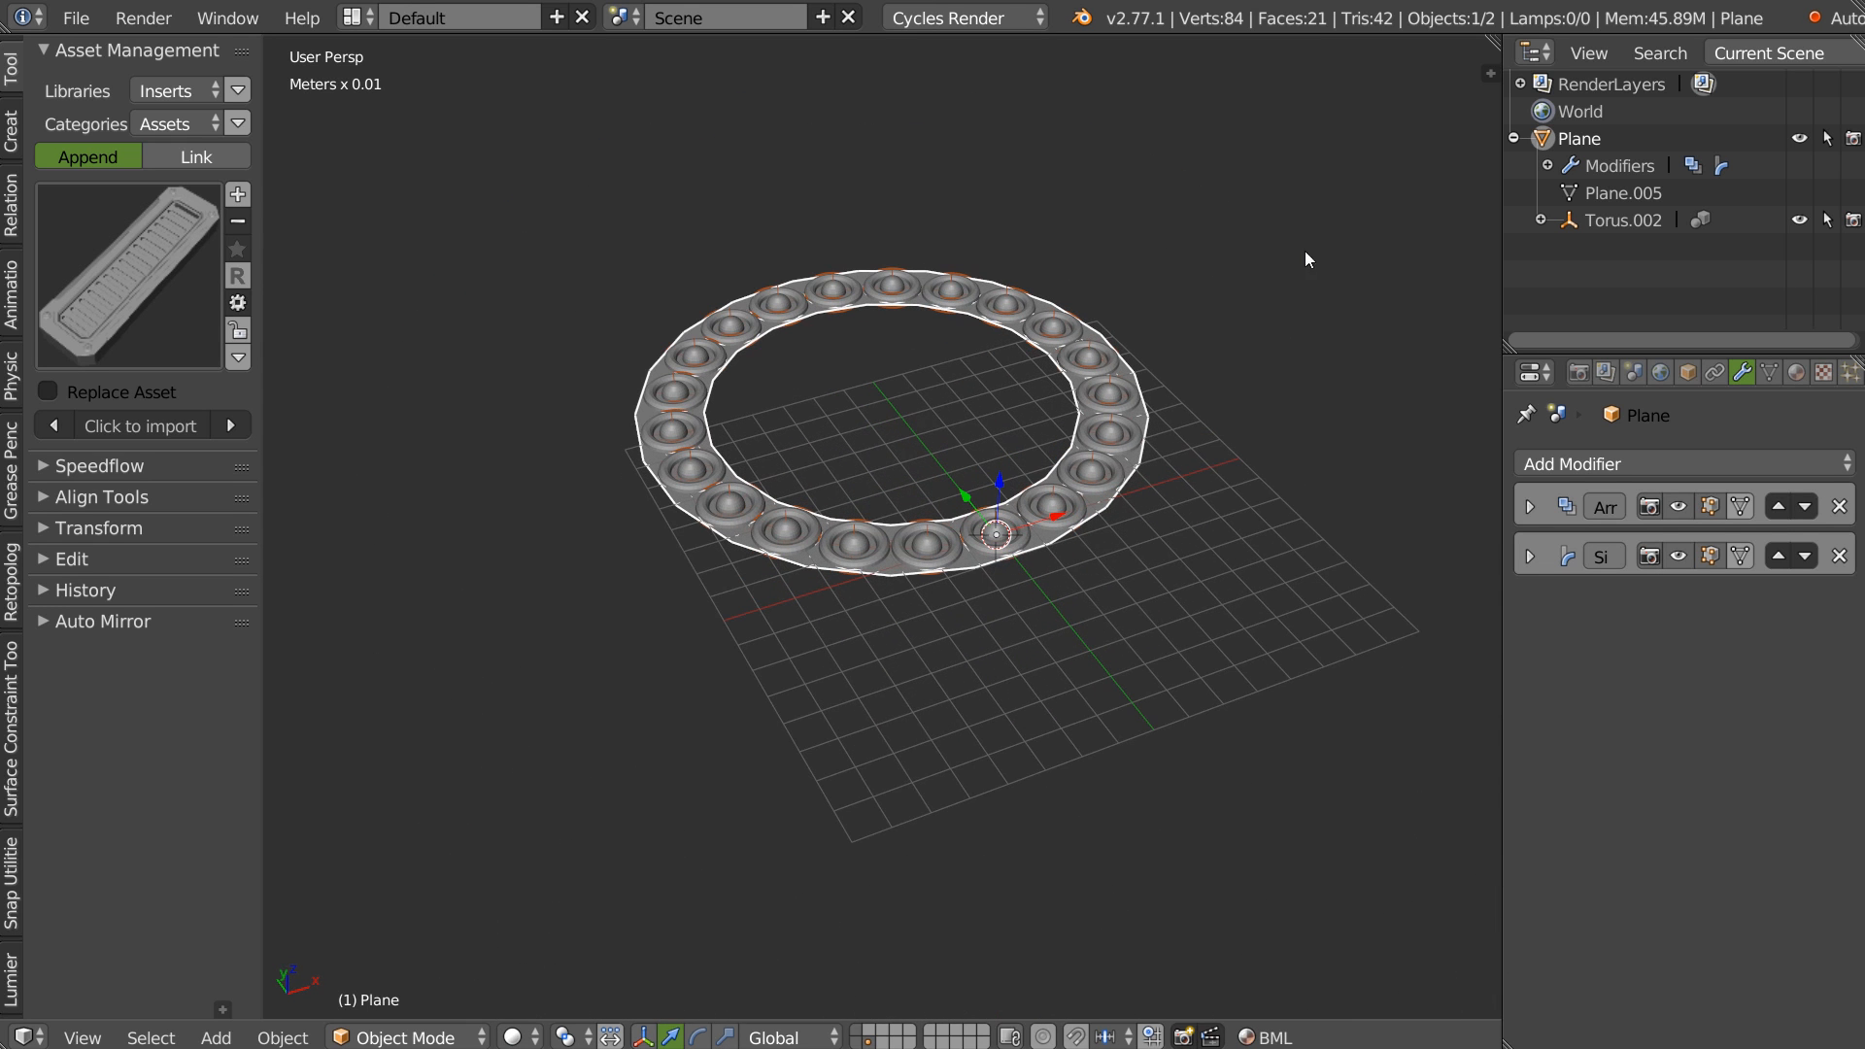
Switch the Plane's duplication to Verts and inspect the small torus groups along the ring's edges.
{"action": "left_click", "coordinate": [1690, 372]}
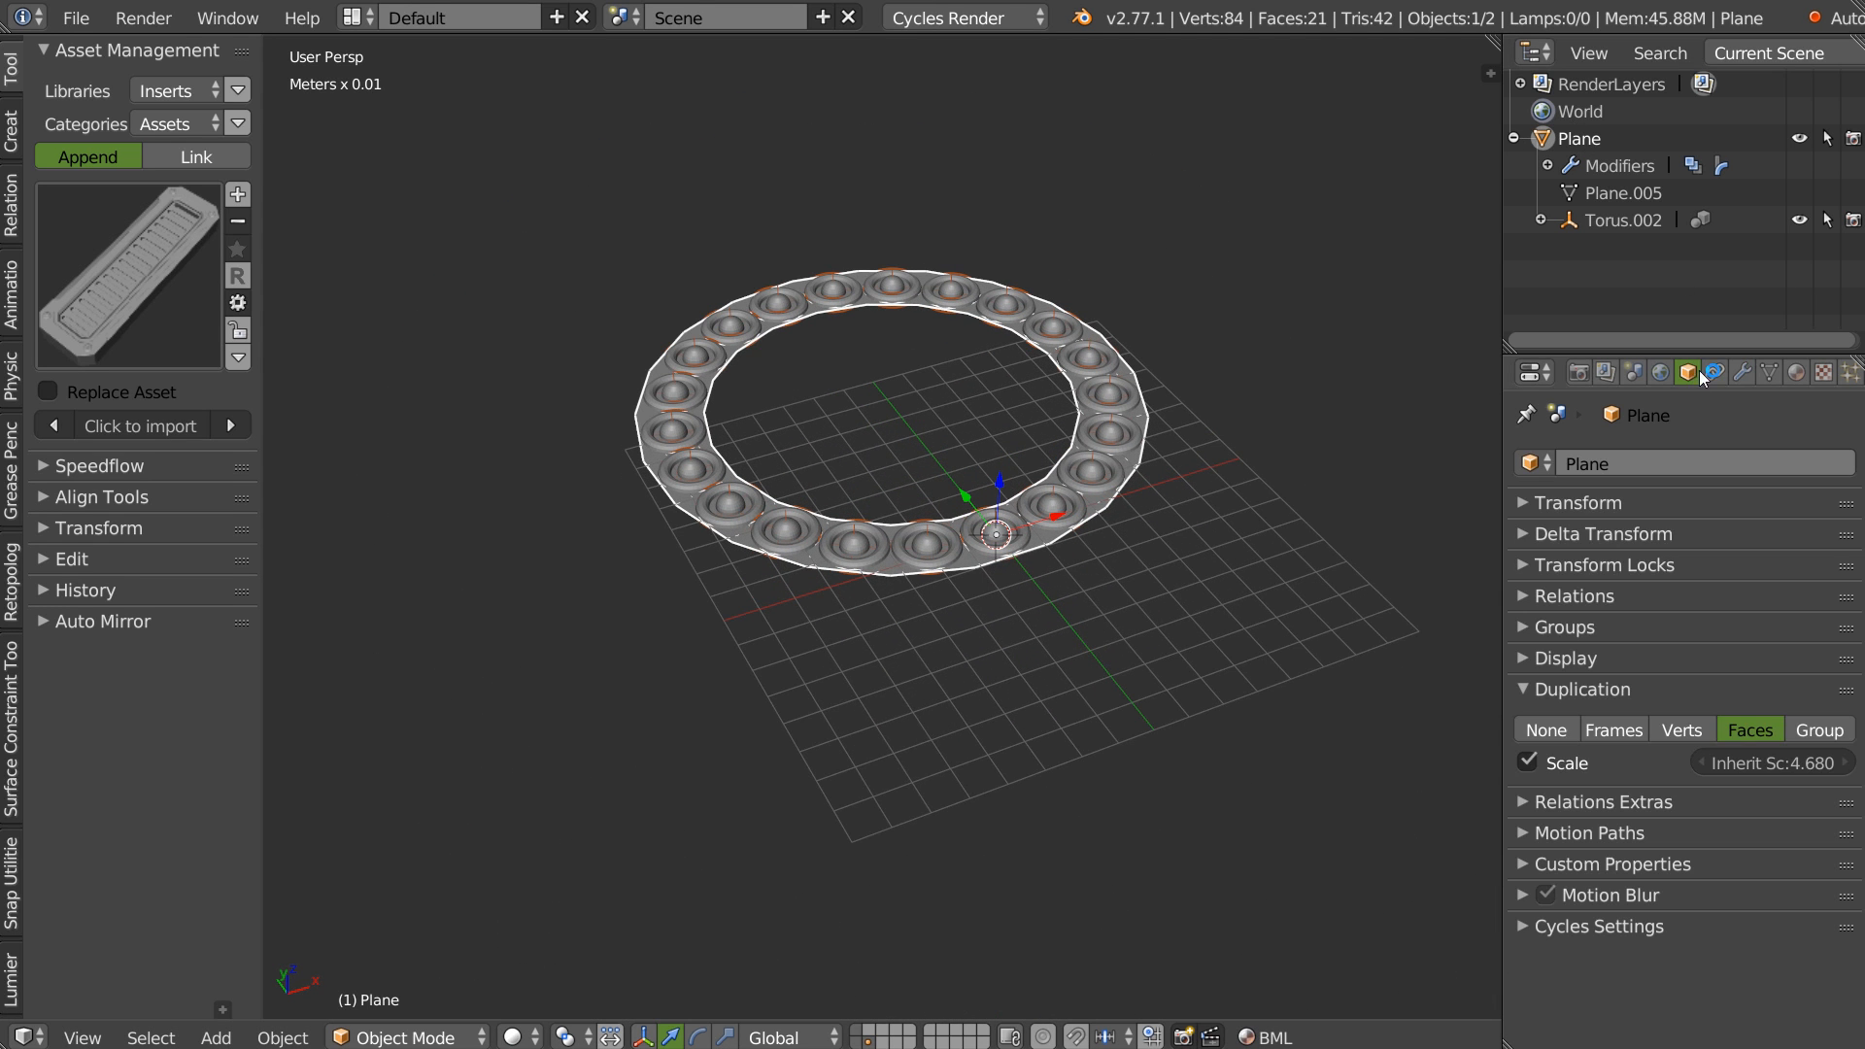
{"action": "left_click", "coordinate": [1682, 732]}
{"action": "scroll", "coordinate": [1187, 556], "scroll_direction": "up", "scroll_amount": 8}
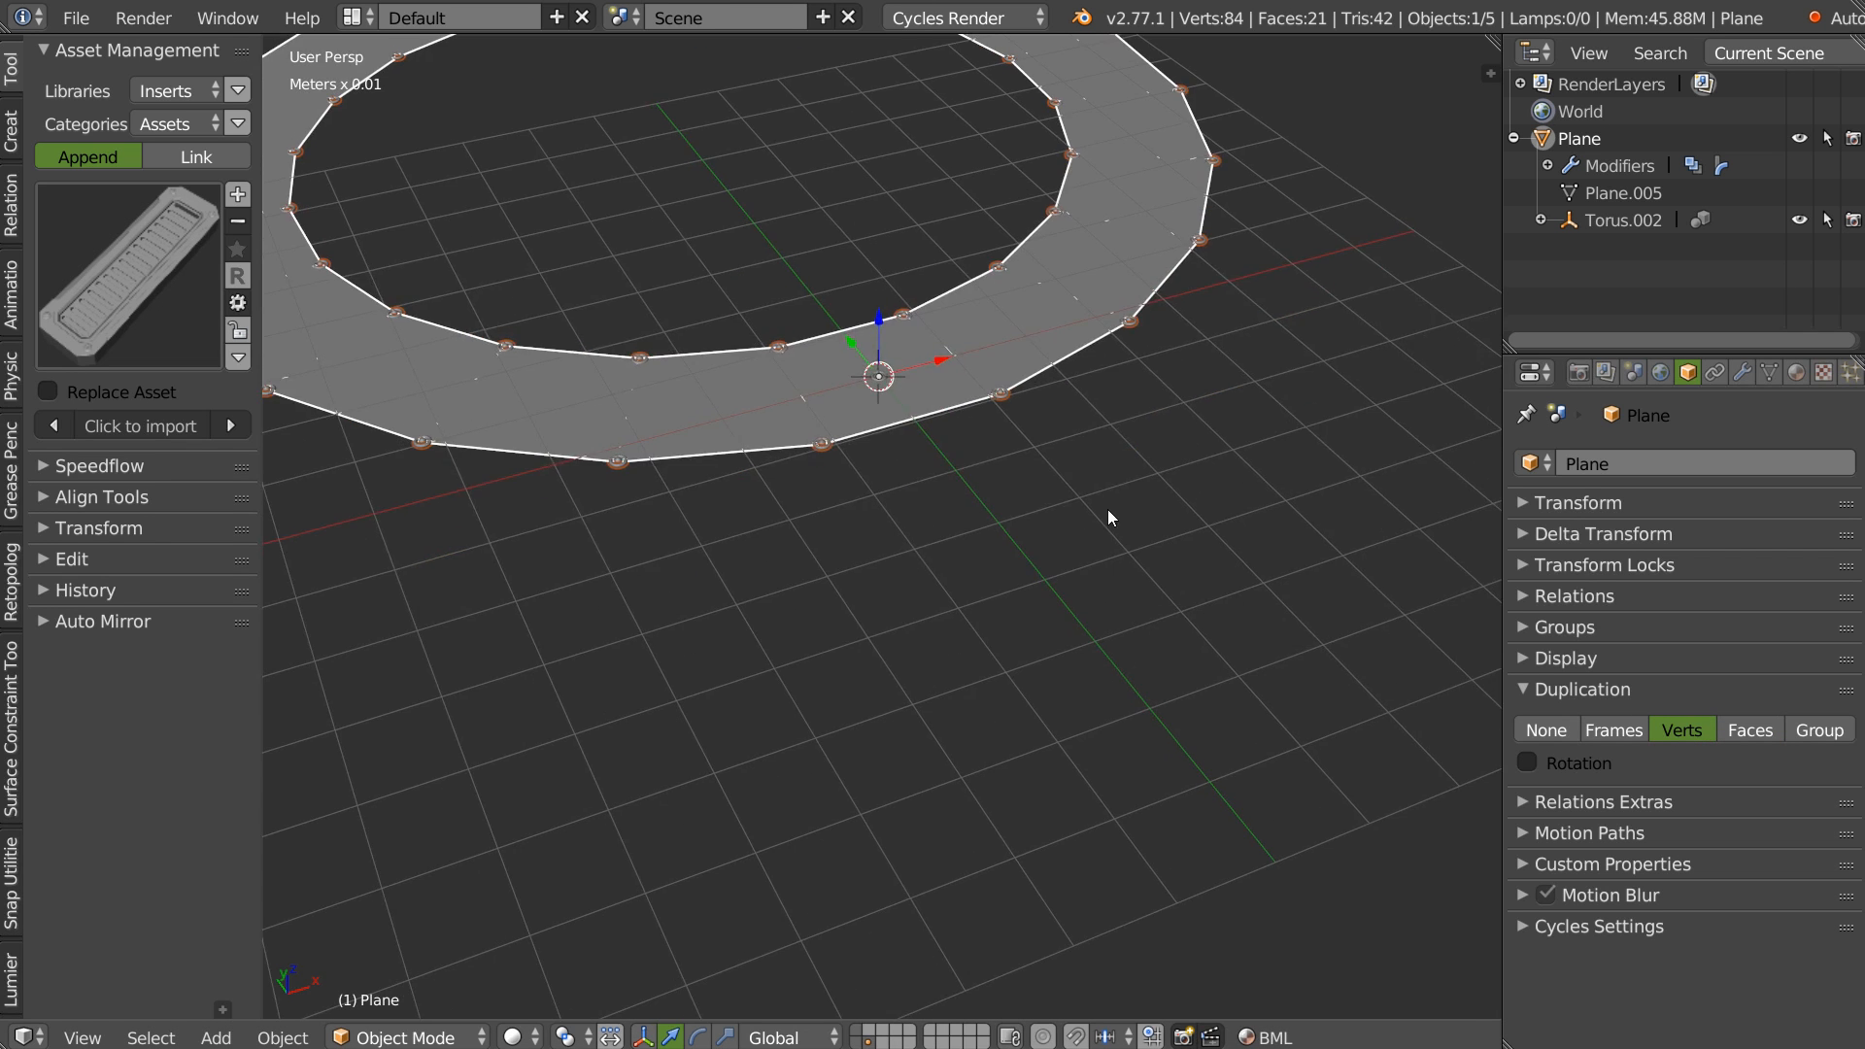
{"action": "middle_click_drag", "start_coordinate": [620, 343], "coordinate": [814, 447], "text": "shift"}
{"action": "scroll", "coordinate": [814, 447], "scroll_direction": "up", "scroll_amount": 3}
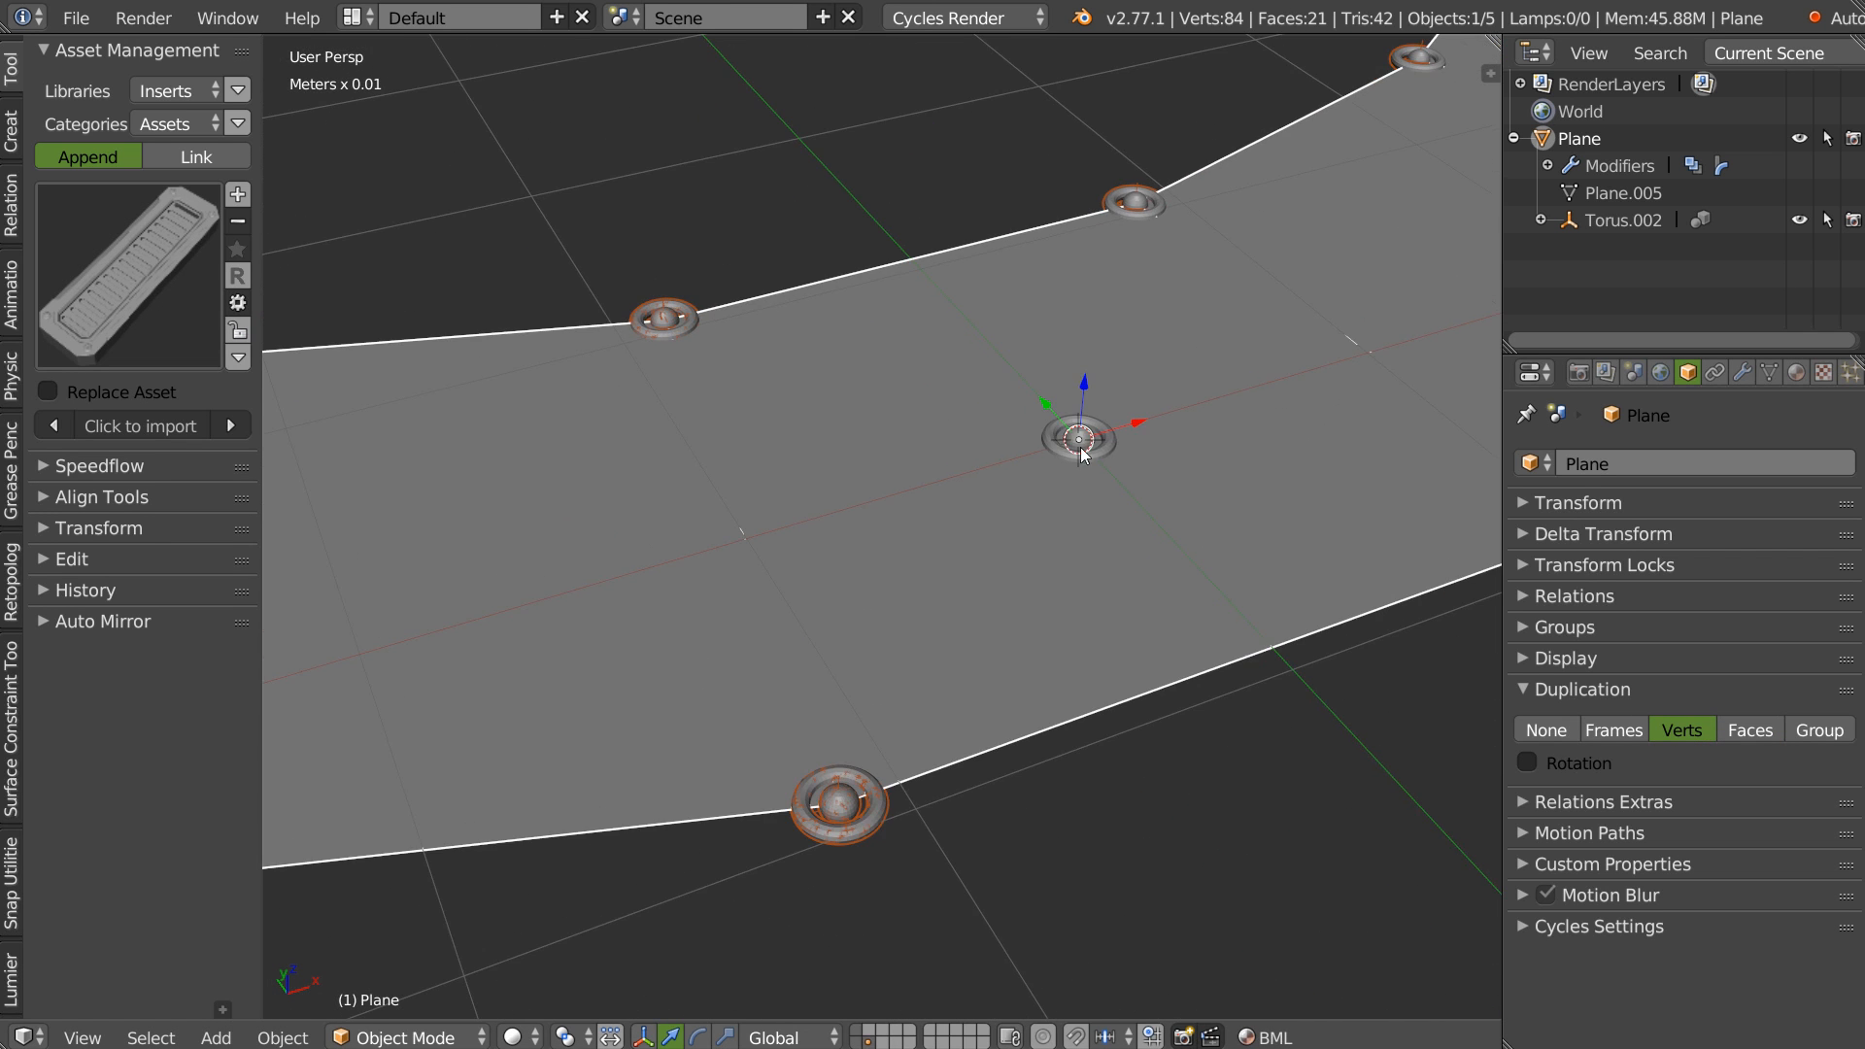
{"action": "scroll", "coordinate": [1077, 443], "scroll_direction": "down", "scroll_amount": 1}
{"action": "scroll", "coordinate": [1042, 476], "scroll_direction": "down", "scroll_amount": 4}
{"action": "scroll", "coordinate": [949, 525], "scroll_direction": "up", "scroll_amount": 3}
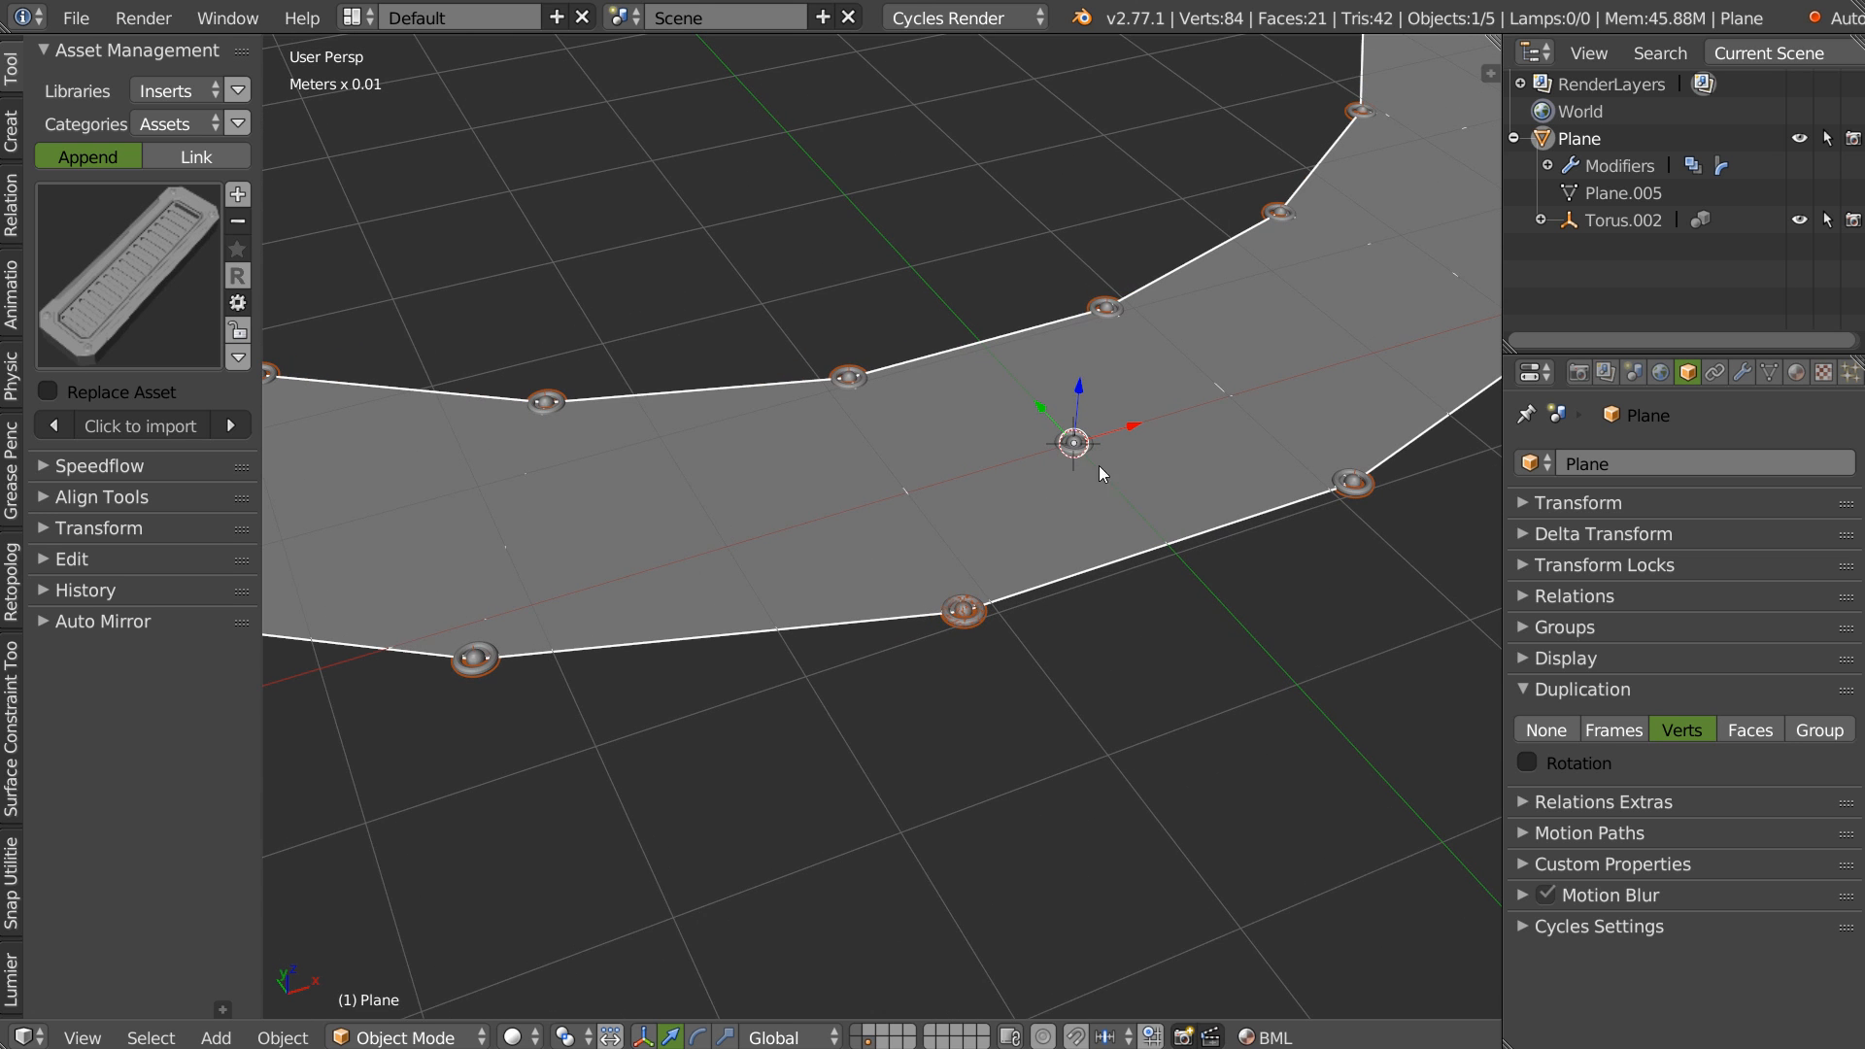
{"action": "scroll", "coordinate": [1075, 450], "scroll_direction": "up", "scroll_amount": 4}
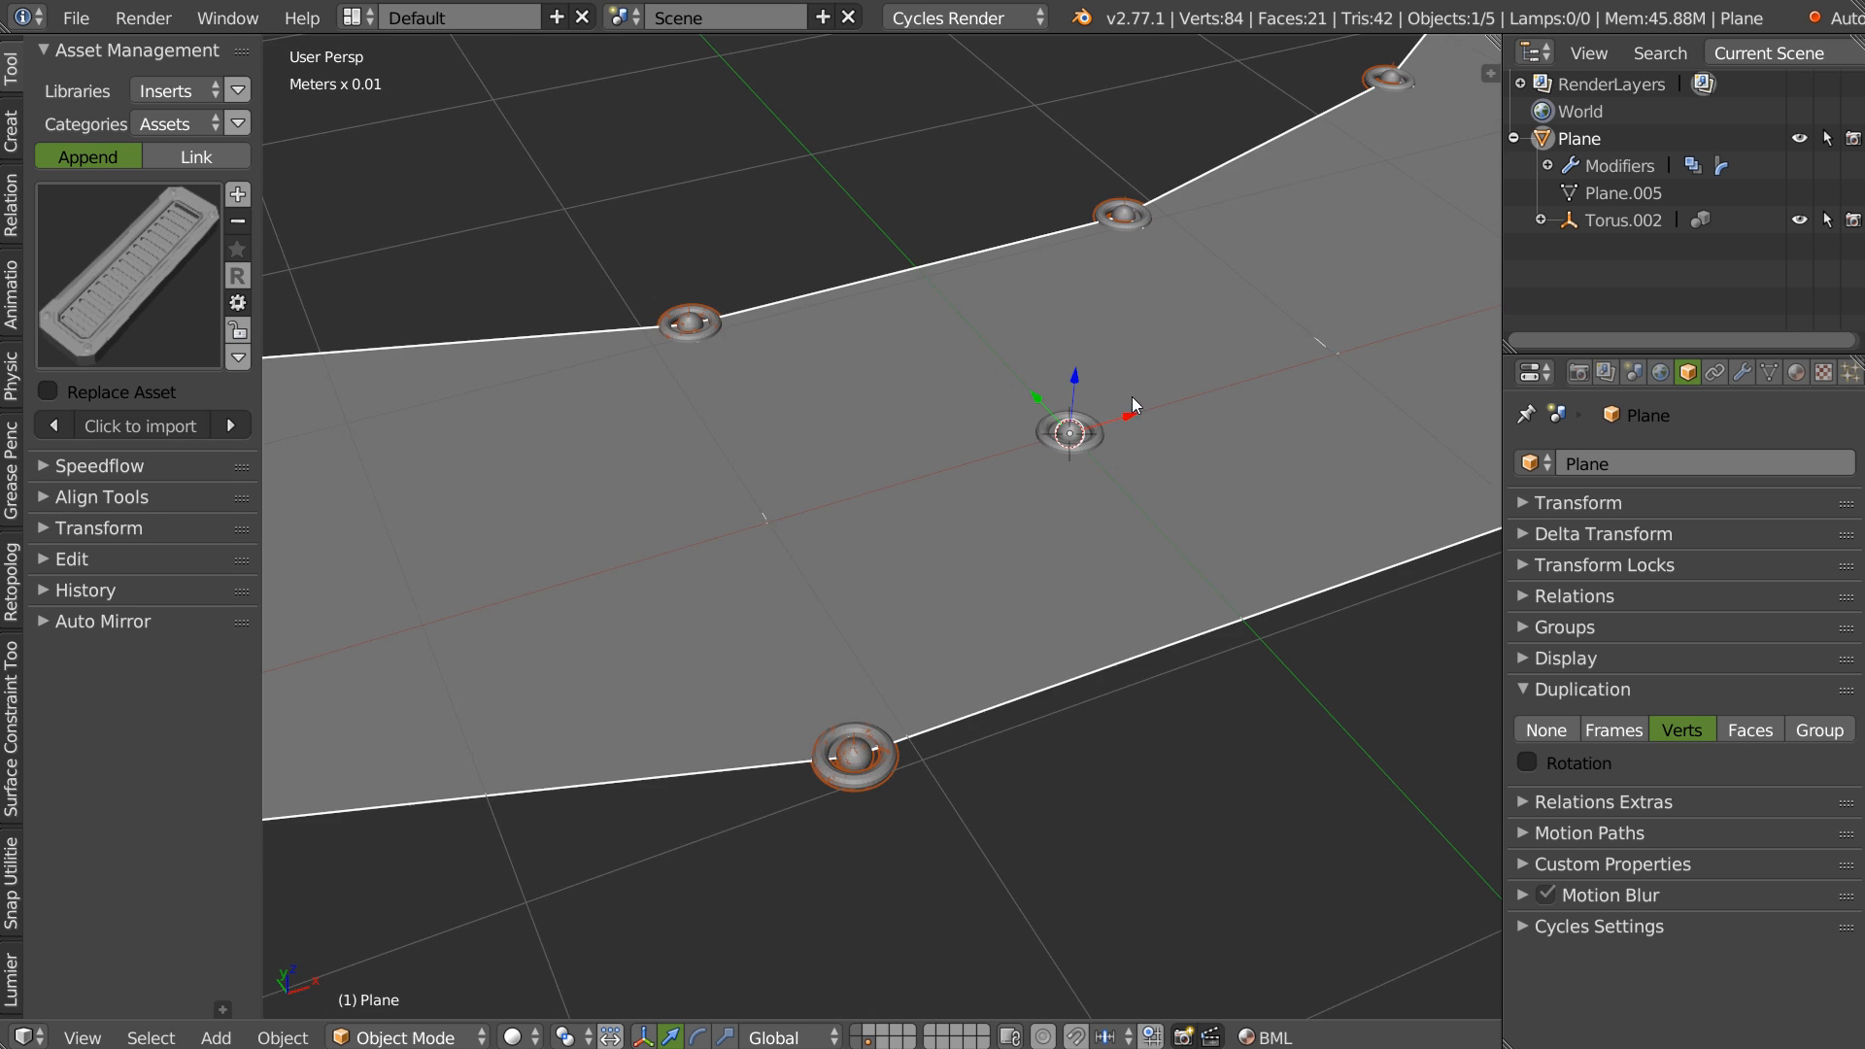
Move Torus.002 to another layer and toggle the visible layers to test how it affects the Plane's duplicates.
{"action": "left_click", "coordinate": [1609, 210]}
{"action": "mouse_move", "coordinate": [1081, 381]}
{"action": "left_mouse_down"}
{"action": "mouse_move", "coordinate": [1074, 317]}
{"action": "mouse_move", "coordinate": [1073, 388]}
{"action": "mouse_move", "coordinate": [1073, 372]}
{"action": "left_mouse_up"}
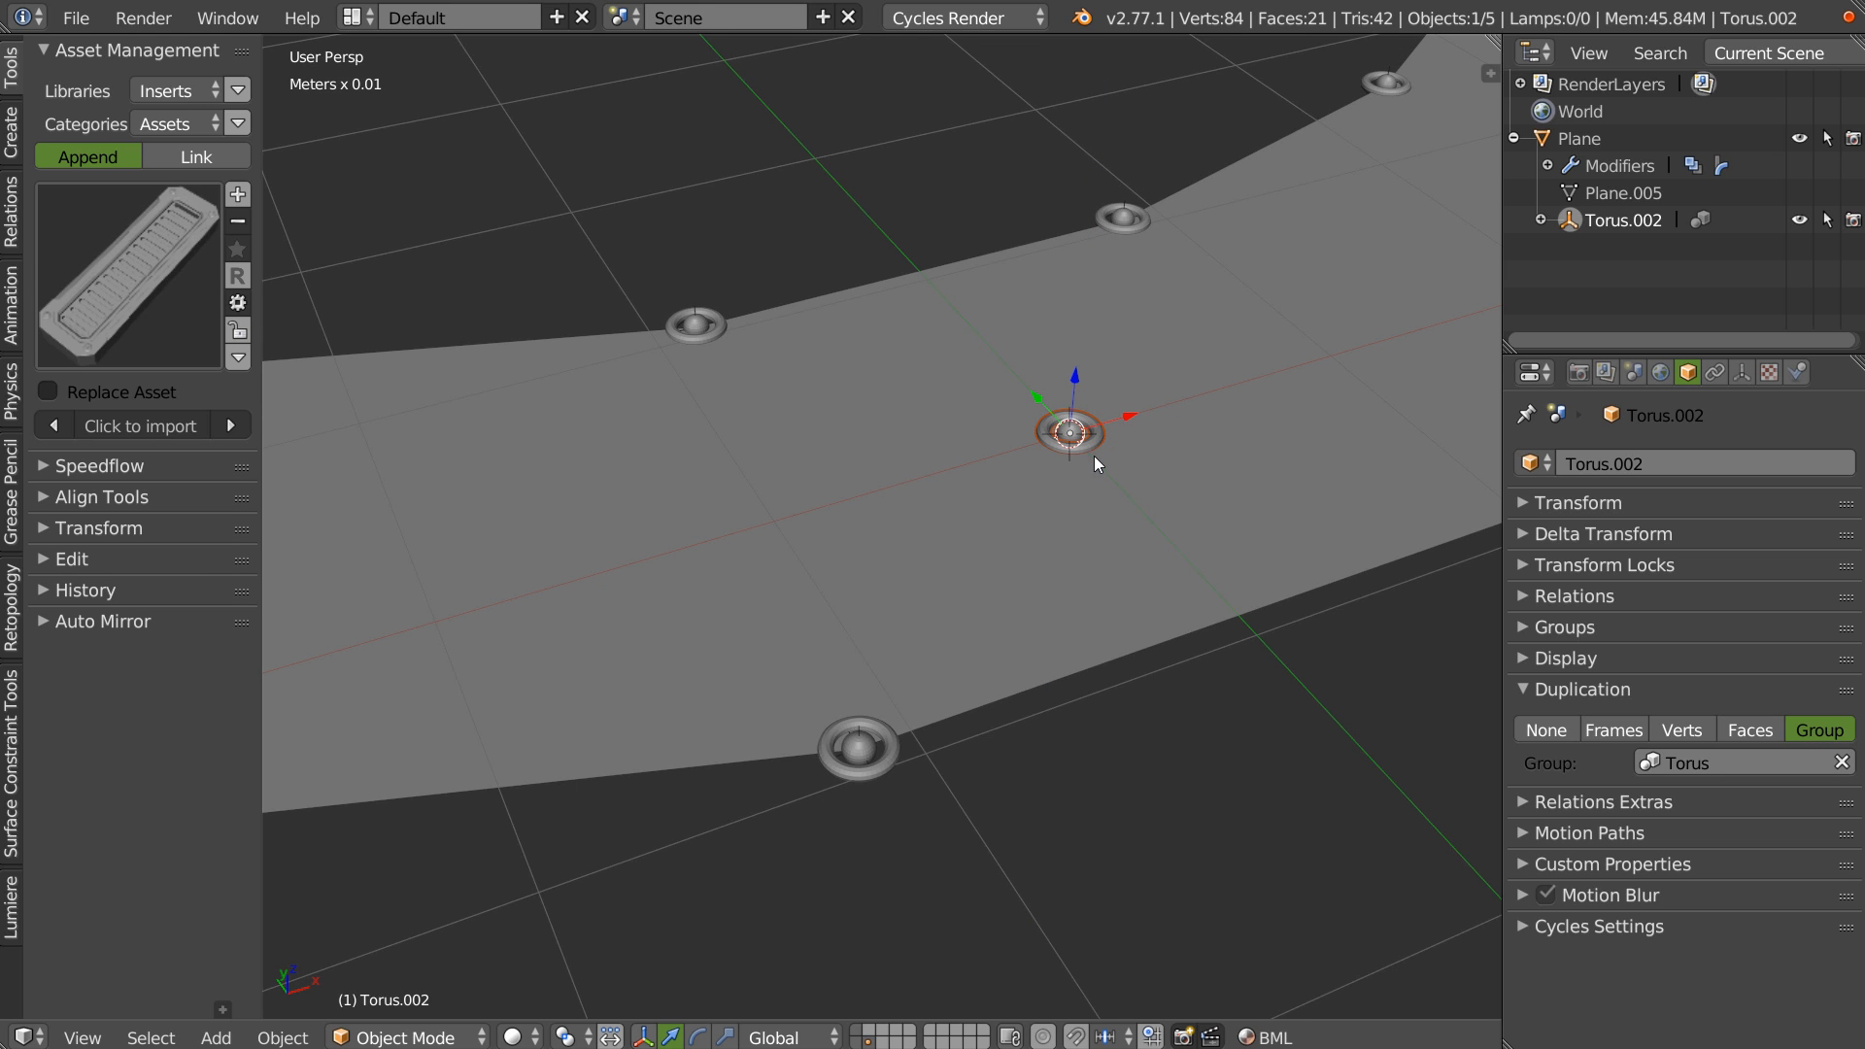
{"action": "scroll", "coordinate": [1084, 445], "scroll_direction": "down", "scroll_amount": 2}
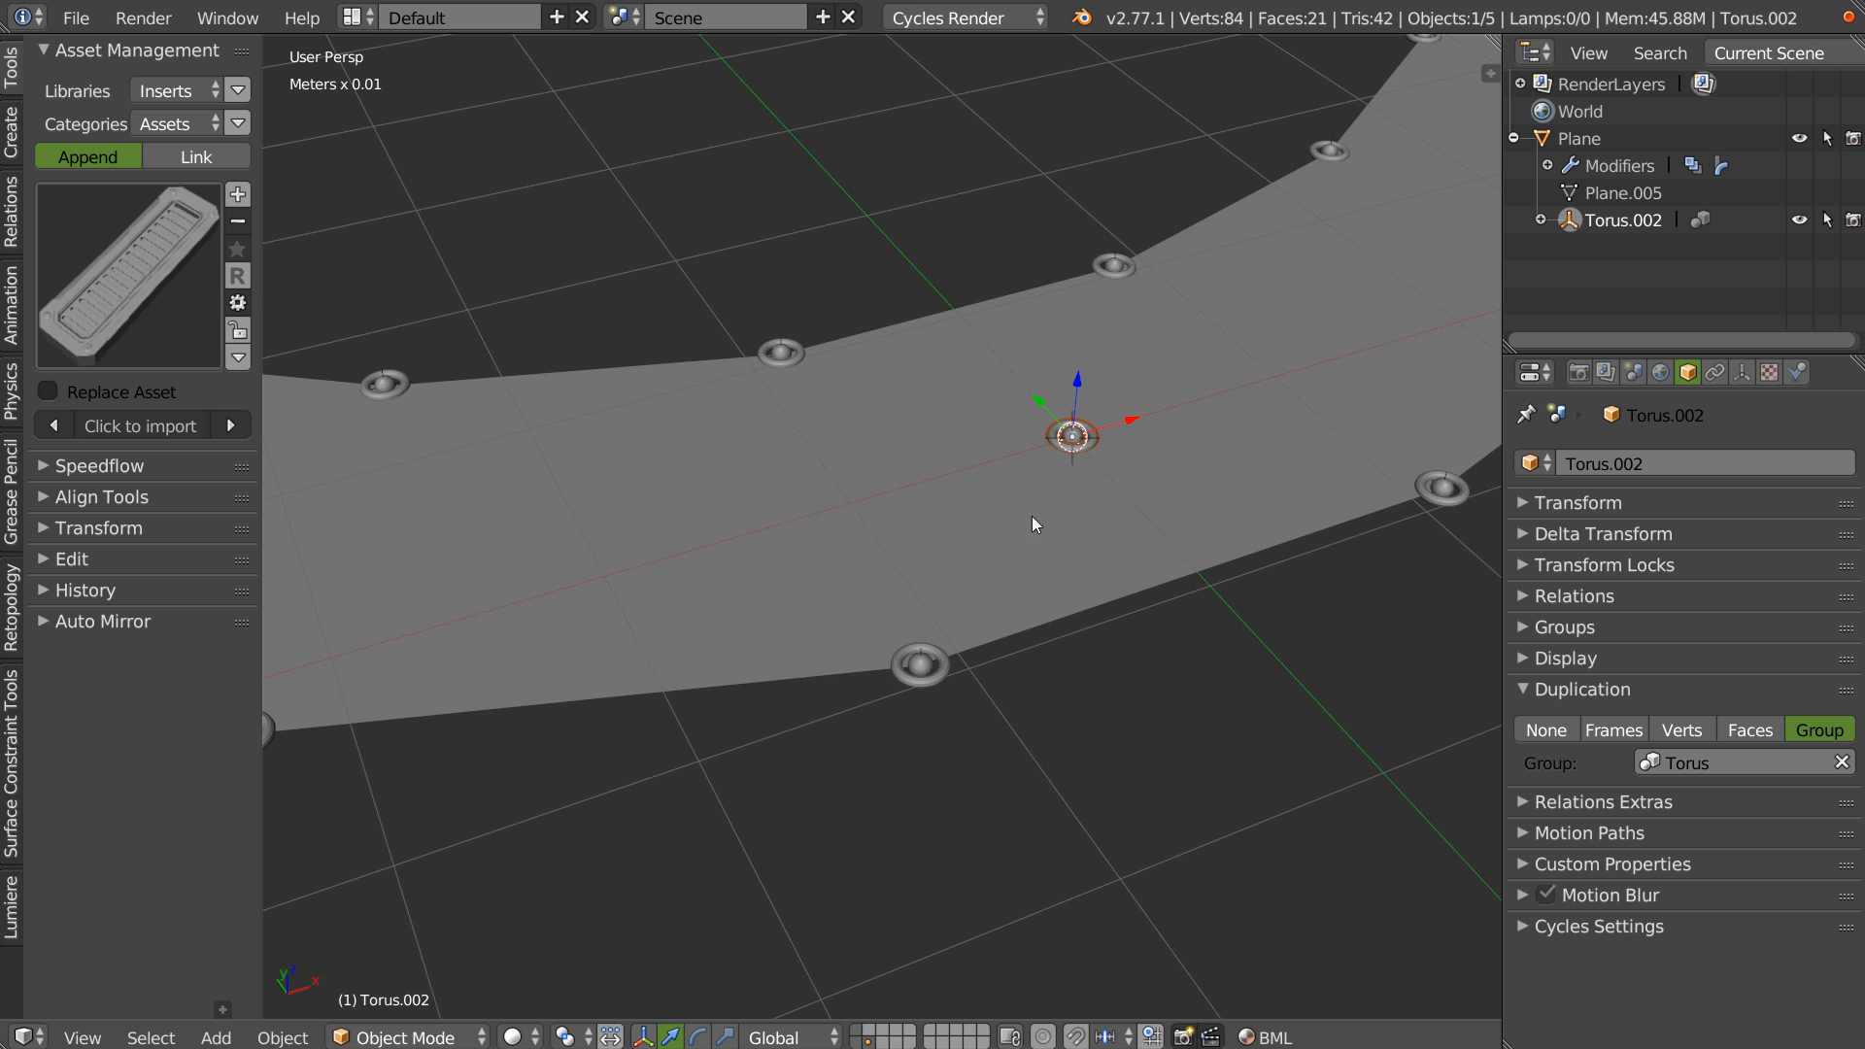
{"action": "key", "text": "m"}
{"action": "left_click", "coordinate": [1251, 589]}
{"action": "left_click", "coordinate": [856, 1043]}
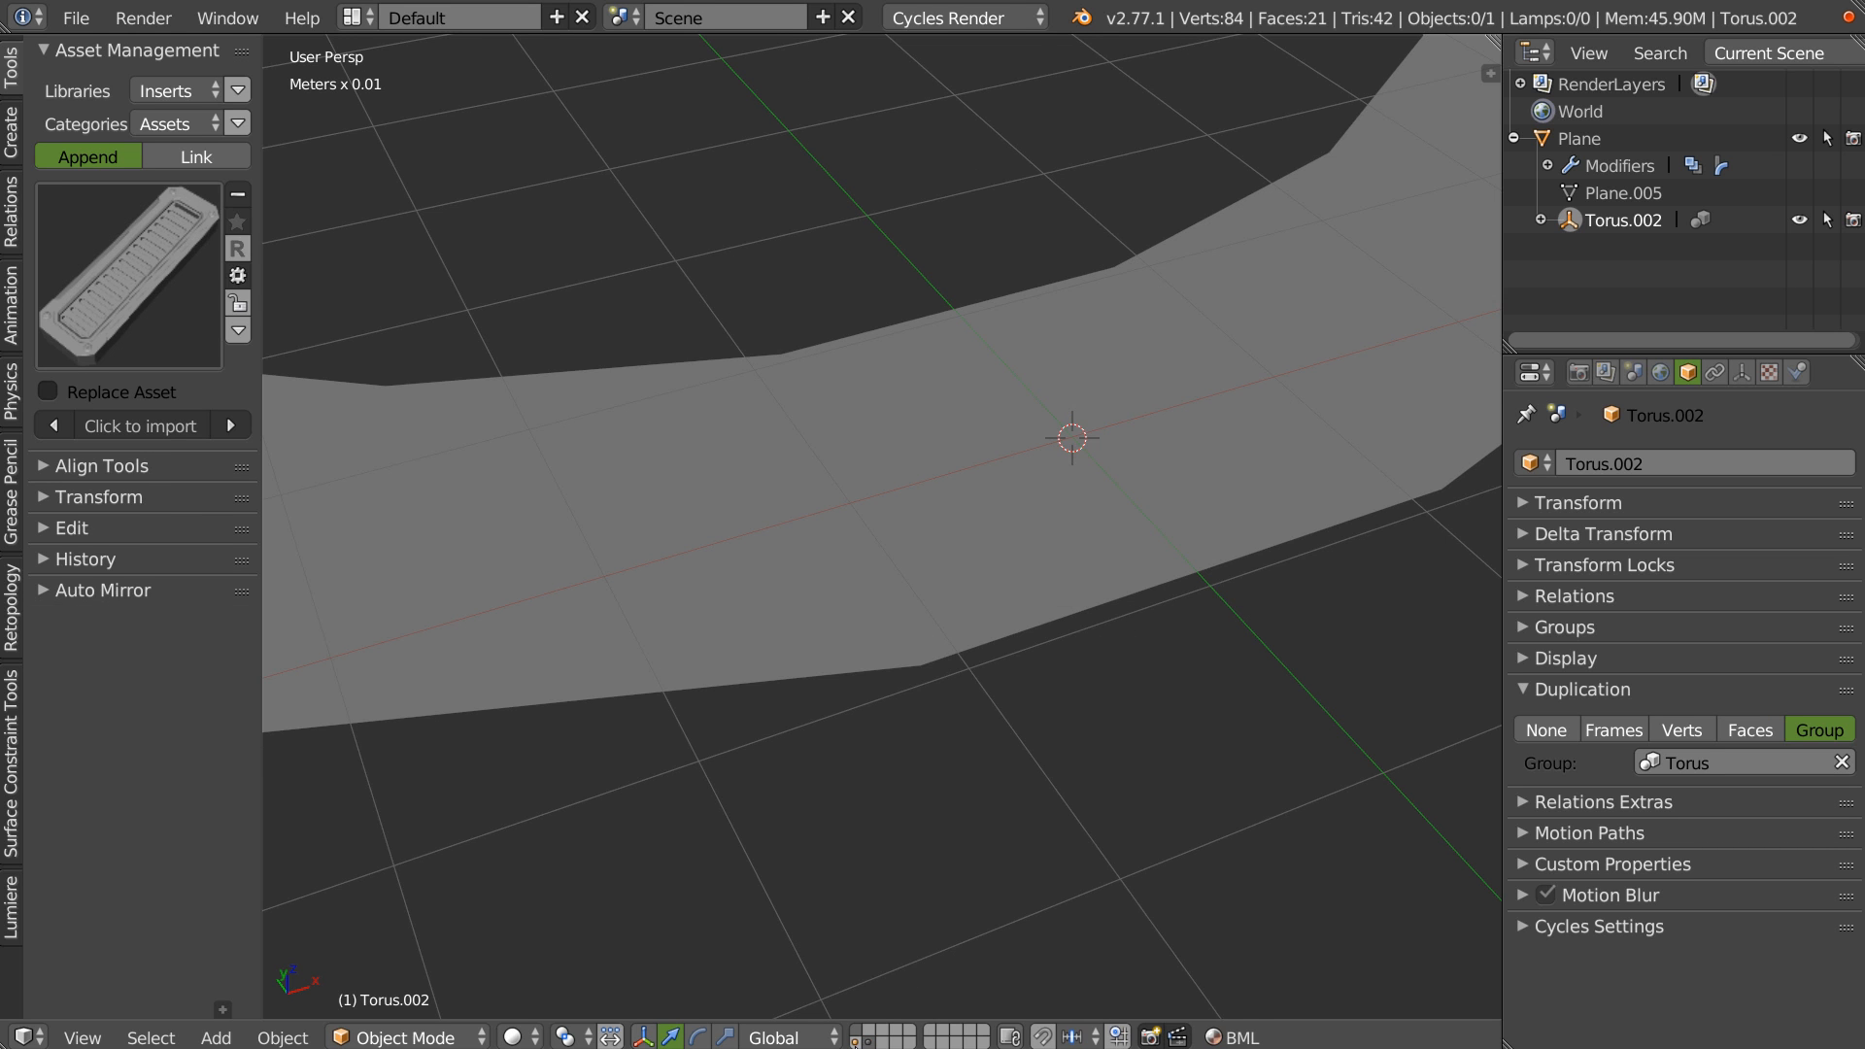
{"action": "left_click", "coordinate": [856, 1043], "text": "shift"}
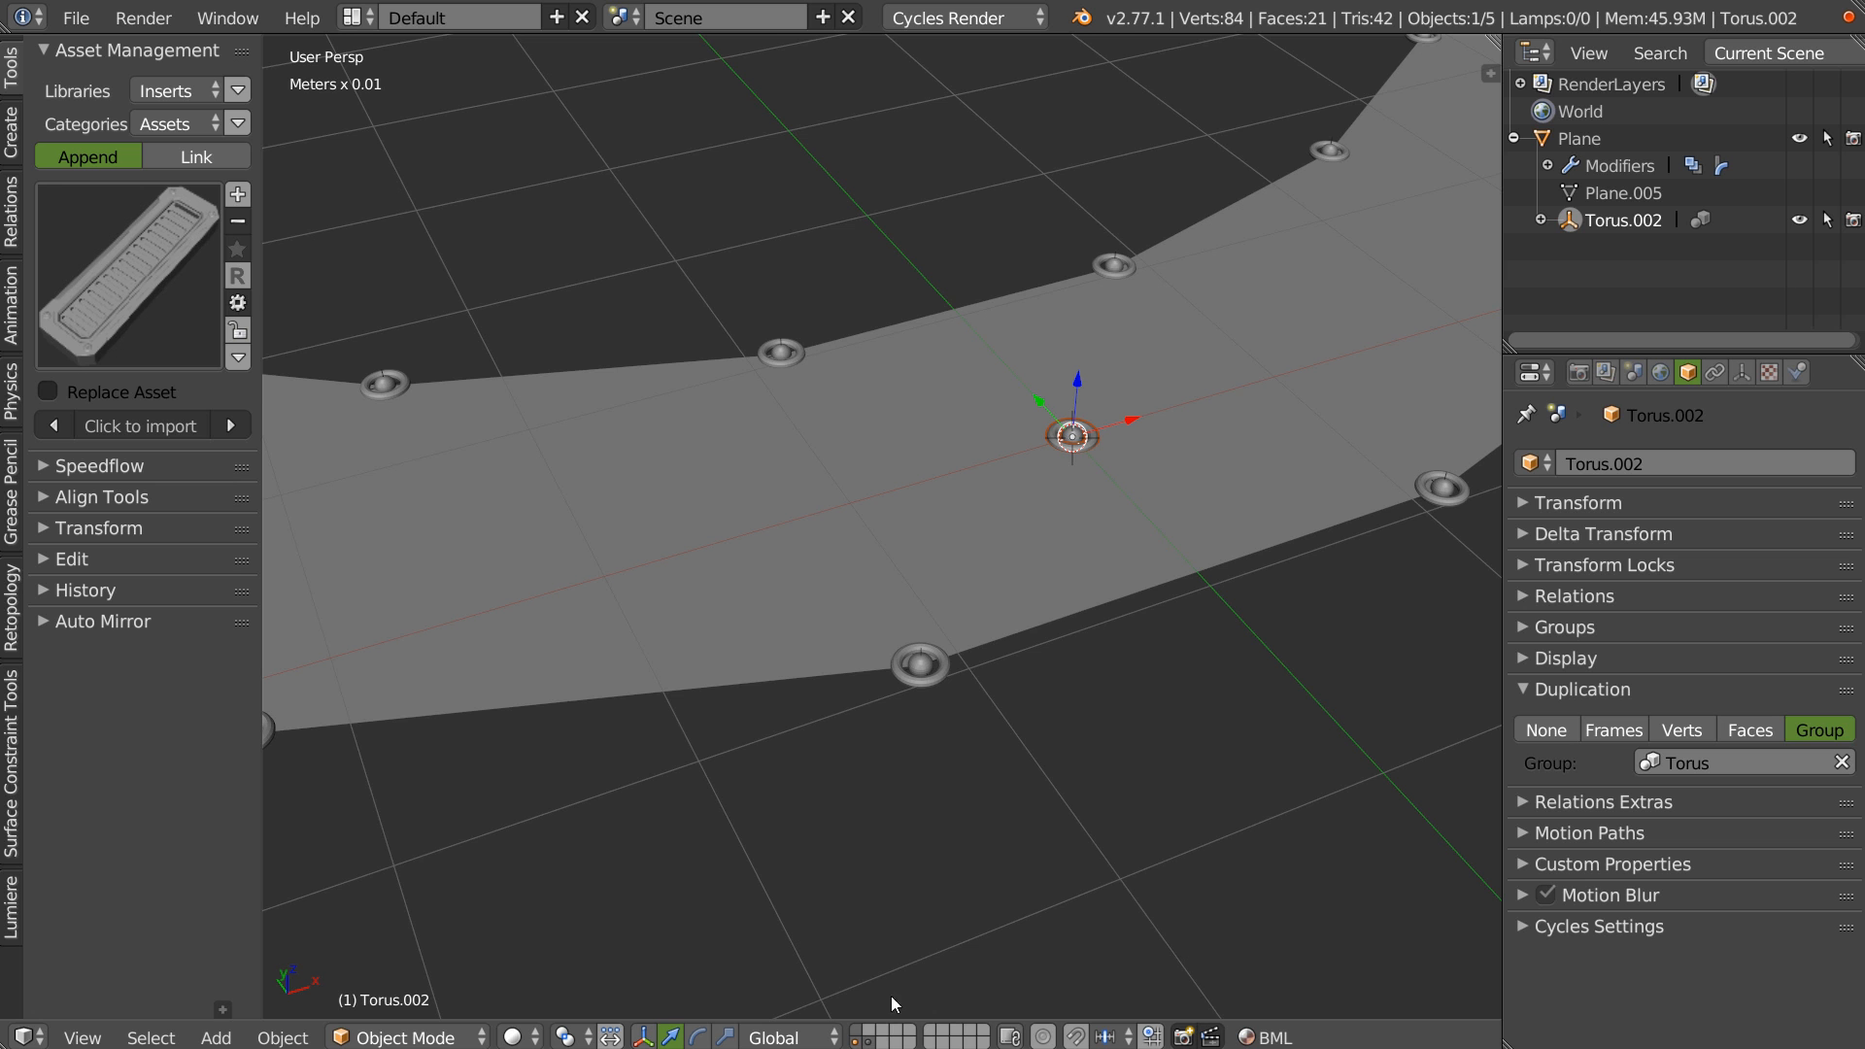
Select the Plane and set its duplication back to Faces.
{"action": "right_click", "coordinate": [1016, 513]}
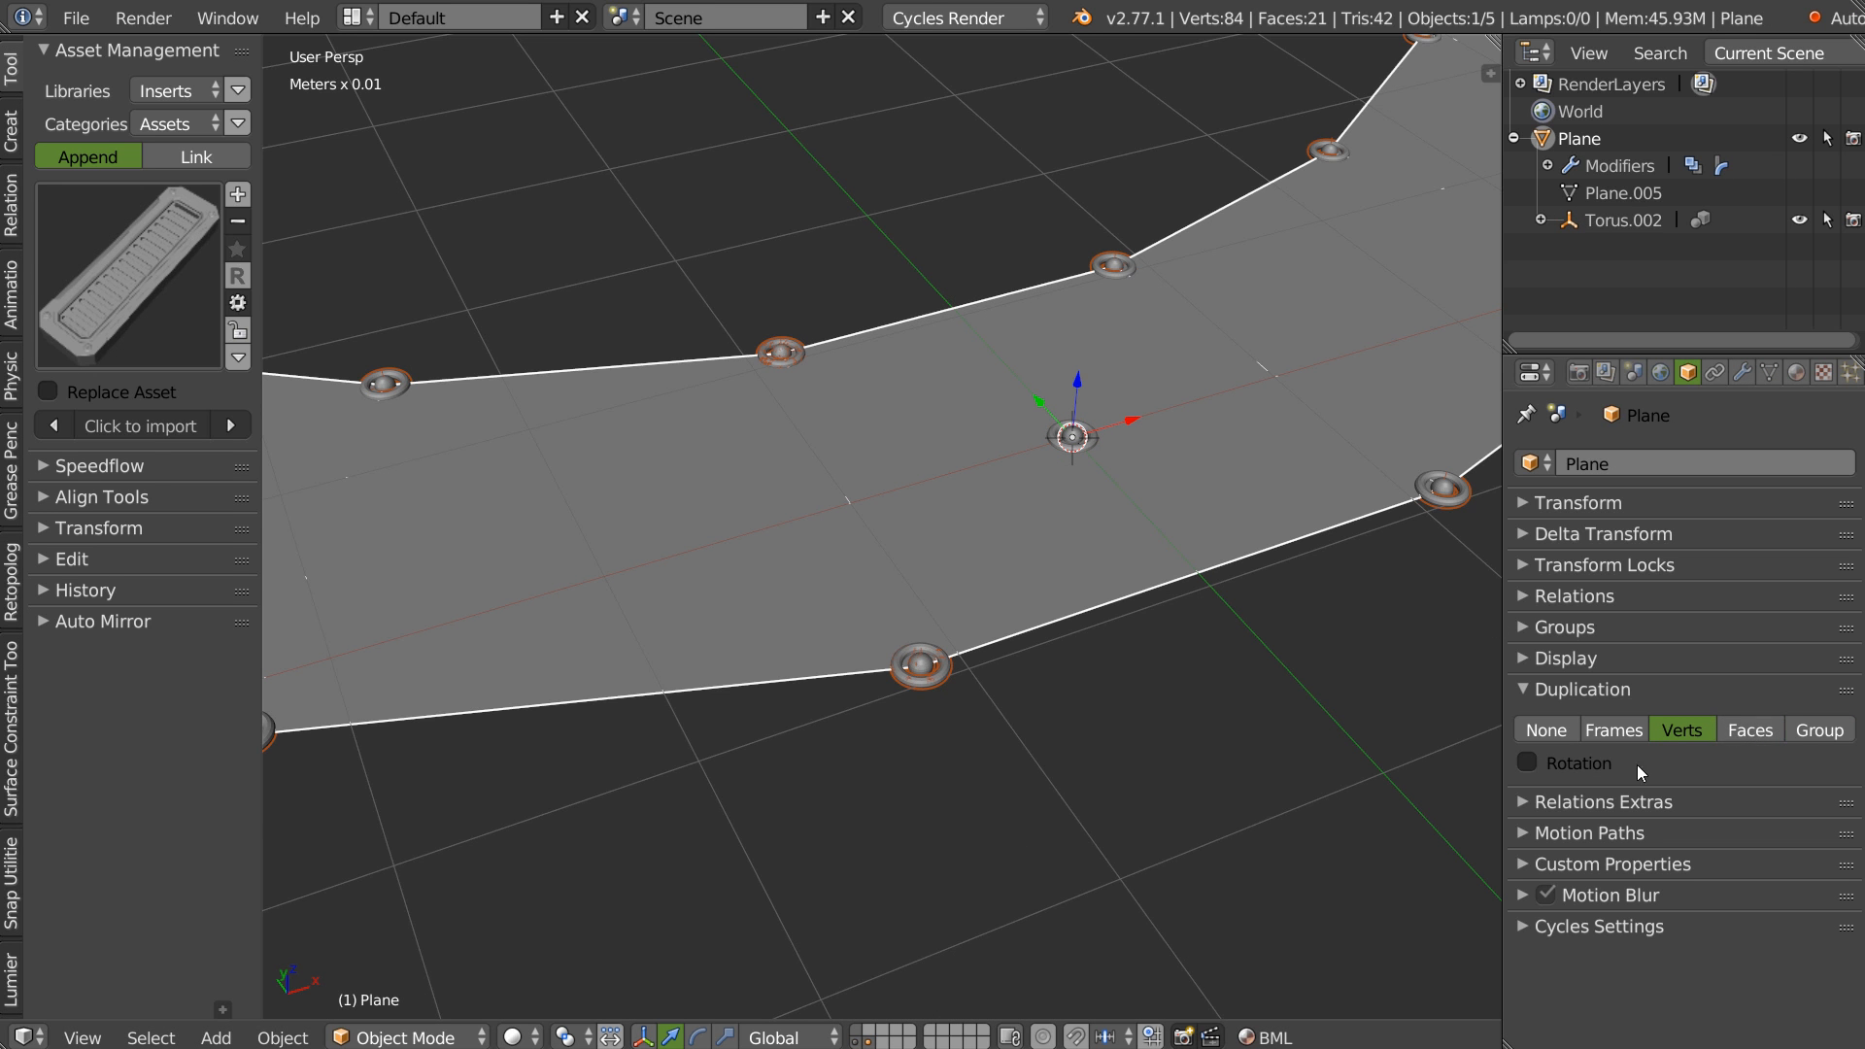
{"action": "left_click", "coordinate": [1750, 729]}
{"action": "scroll", "coordinate": [1069, 515], "scroll_direction": "down", "scroll_amount": 4}
{"action": "middle_click_drag", "start_coordinate": [970, 587], "coordinate": [866, 534]}
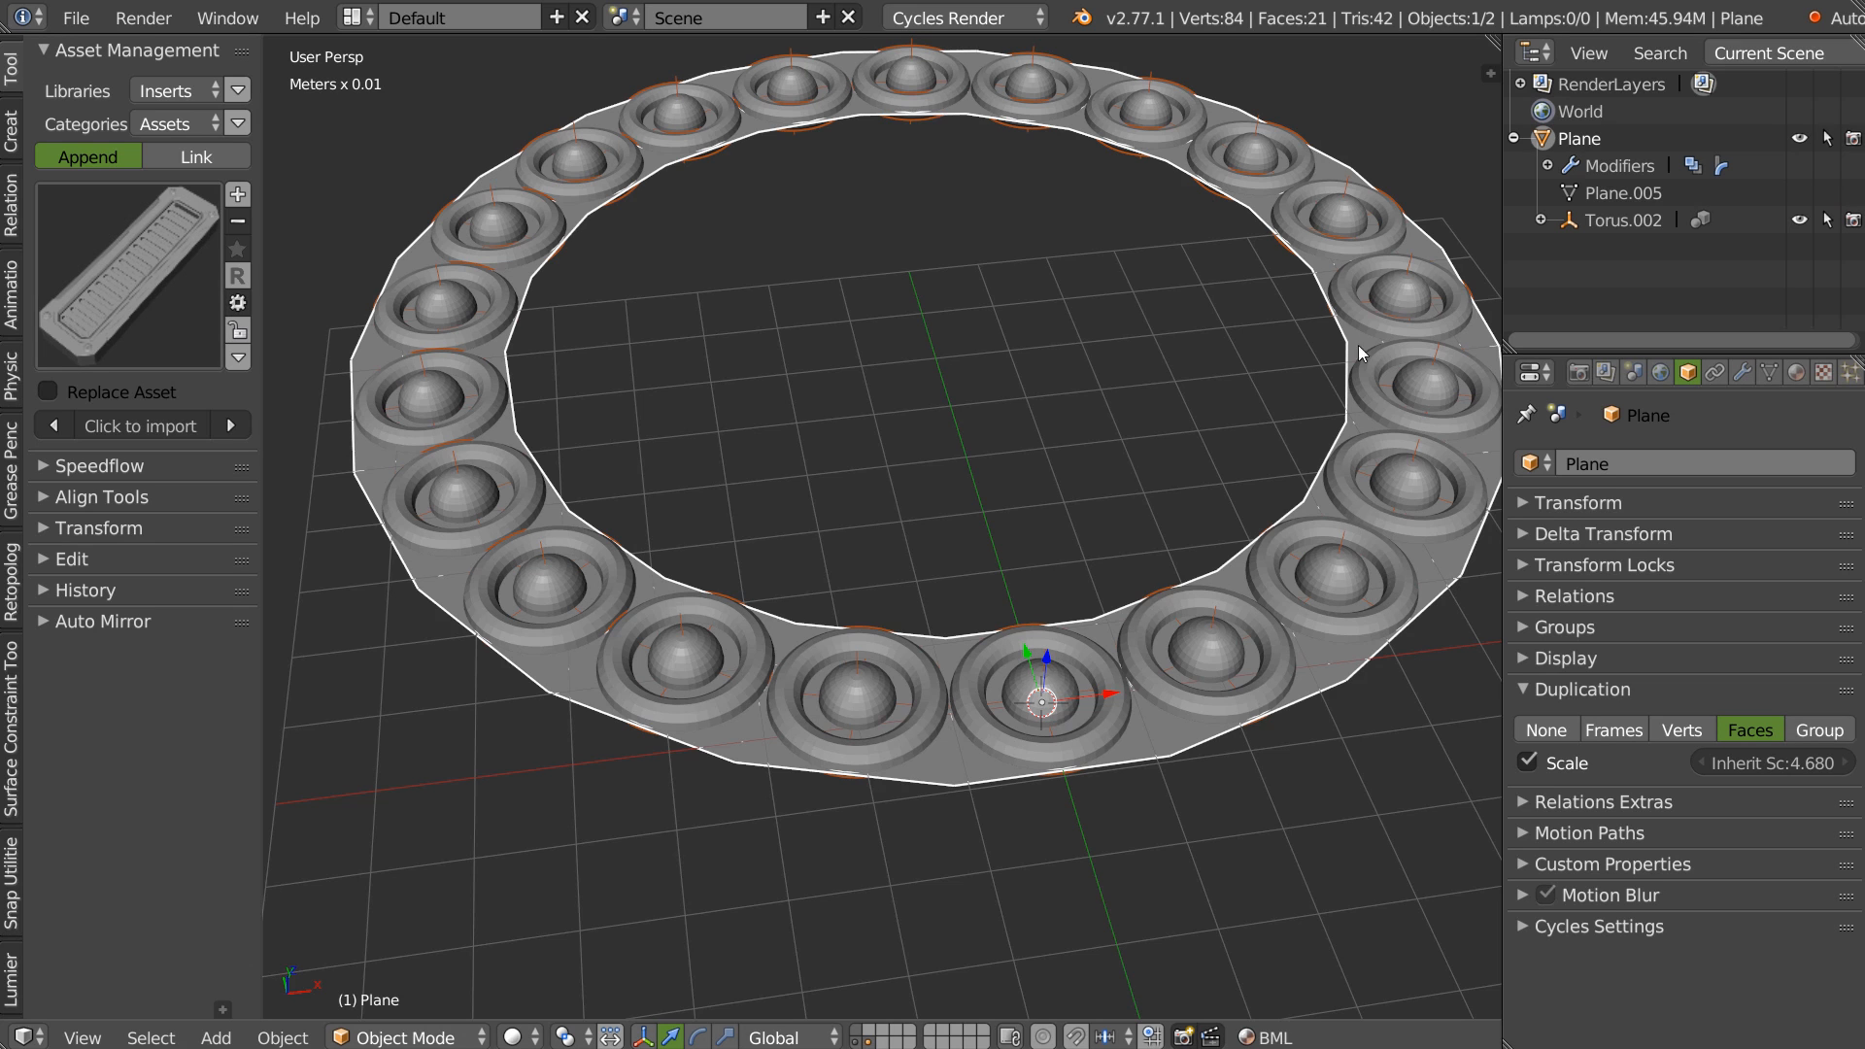
{"action": "scroll", "coordinate": [738, 418], "scroll_direction": "down", "scroll_amount": 3}
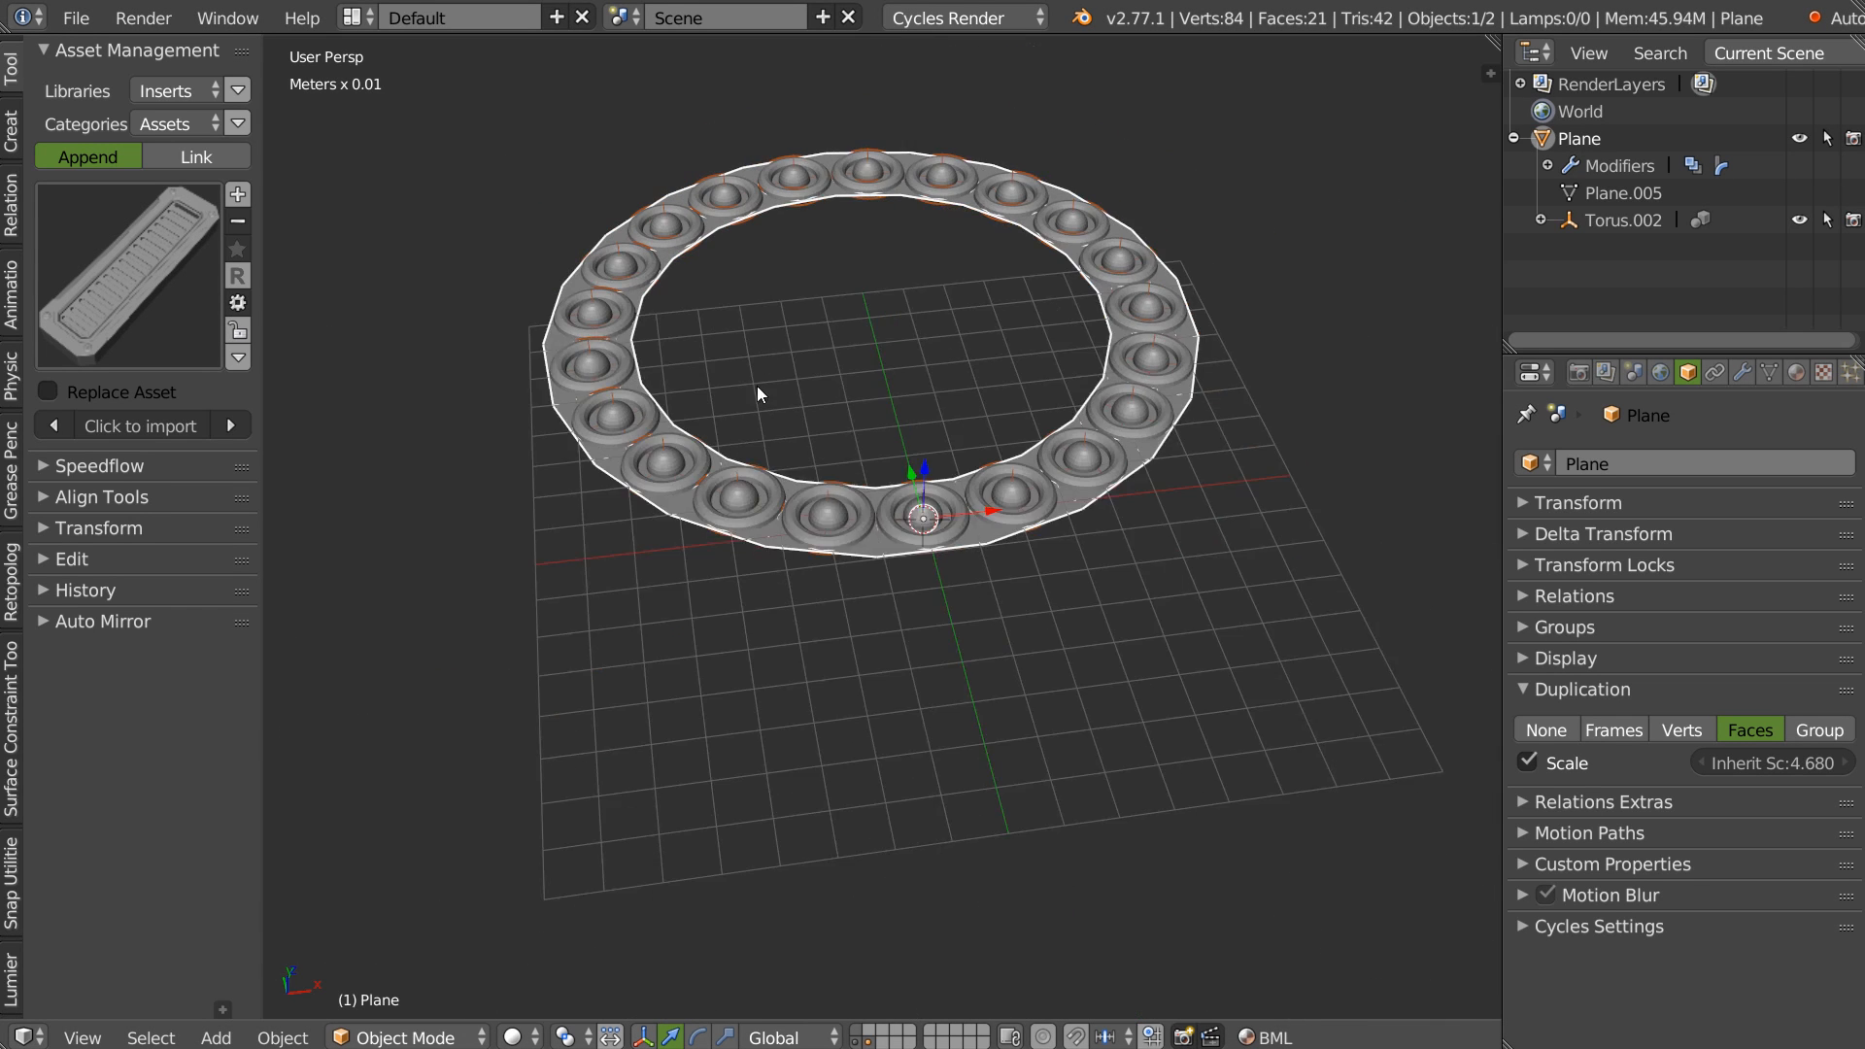
{"action": "scroll", "coordinate": [783, 192], "scroll_direction": "down", "scroll_amount": 4}
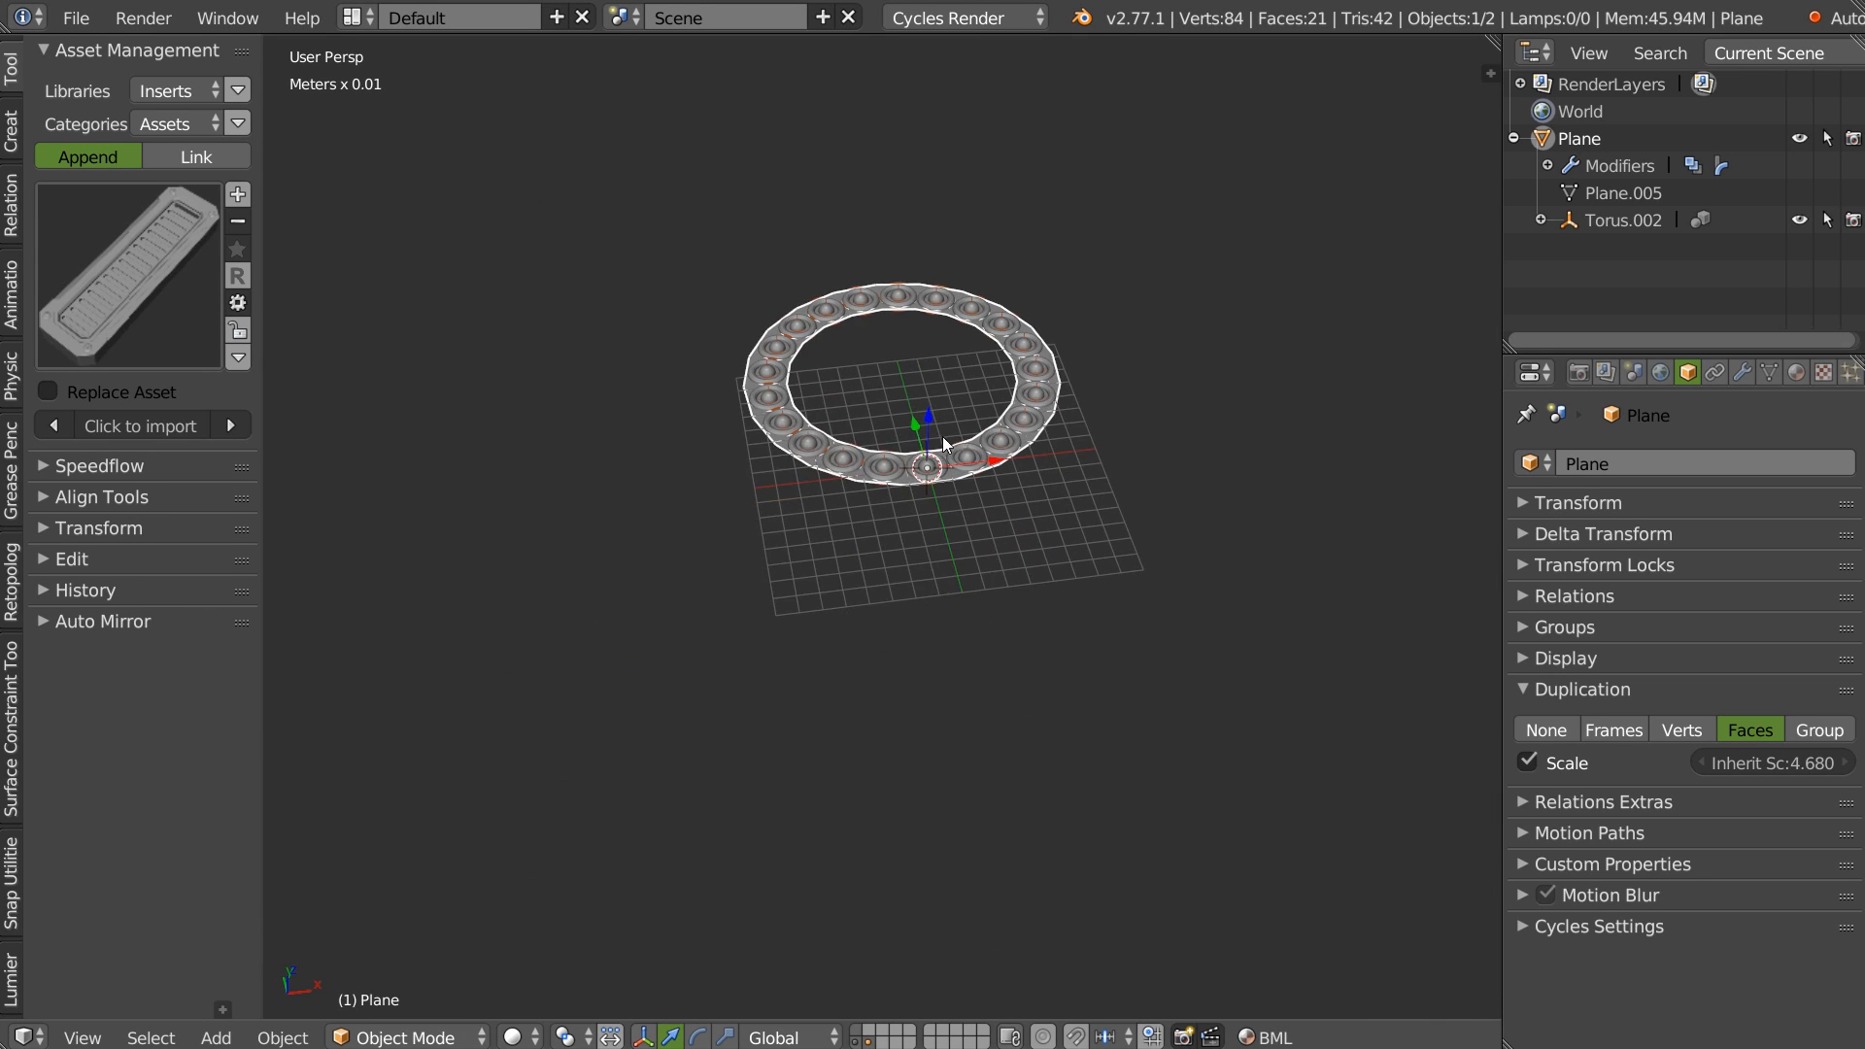
Add a new mesh plane and move it along negative Y, away from the ring.
{"action": "key", "text": "w"}
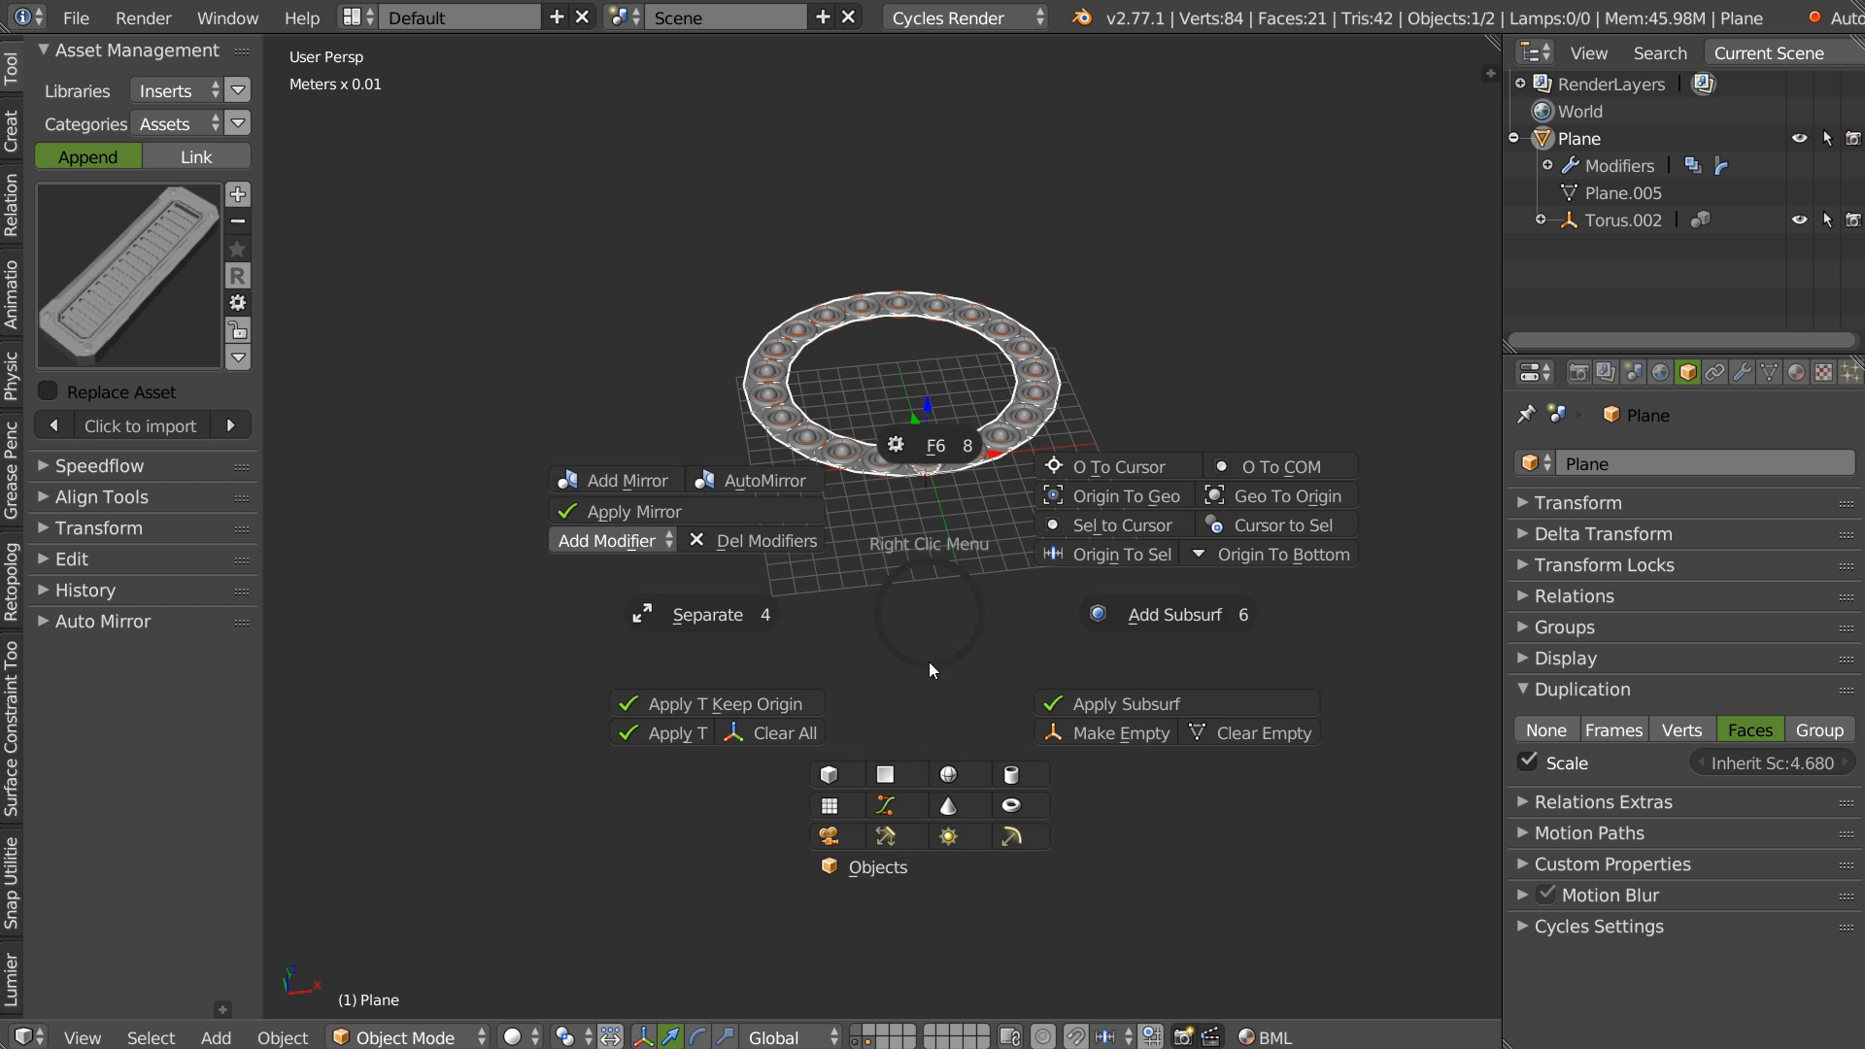
{"action": "left_click", "coordinate": [897, 774]}
{"action": "left_click_drag", "start_coordinate": [900, 439], "coordinate": [1001, 546]}
{"action": "middle_click_drag", "start_coordinate": [1074, 534], "coordinate": [1012, 557], "text": "shift"}
Extrude the new plane's +X edge six times in top view into a winding strip and return to Object Mode.
{"action": "key", "text": "Tab"}
{"action": "left_click", "coordinate": [983, 680]}
{"action": "scroll", "coordinate": [1007, 556], "scroll_direction": "up", "scroll_amount": 1}
{"action": "right_click", "coordinate": [996, 575]}
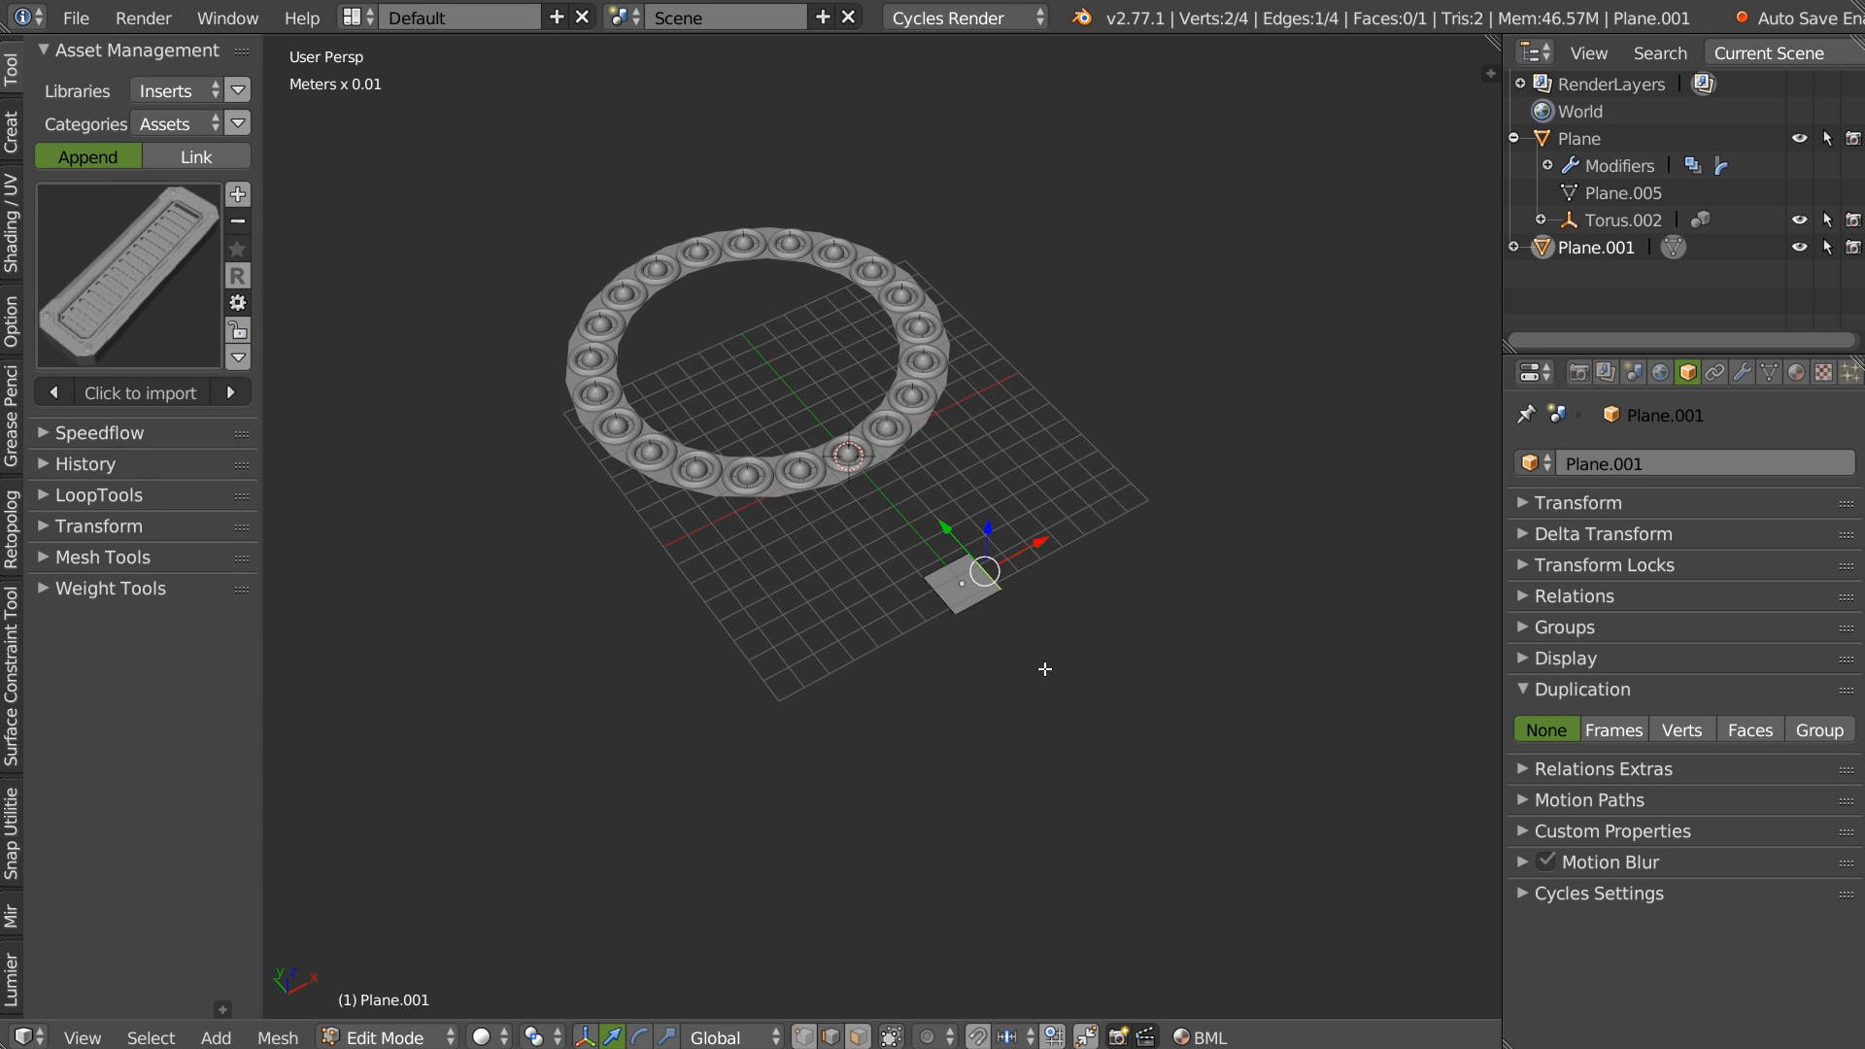
{"action": "key", "text": "KP_7"}
{"action": "scroll", "coordinate": [1015, 487], "scroll_direction": "up", "scroll_amount": 3}
{"action": "middle_click_drag", "start_coordinate": [1132, 516], "coordinate": [1019, 527], "text": "shift"}
{"action": "right_click", "coordinate": [1000, 563], "text": "ctrl"}
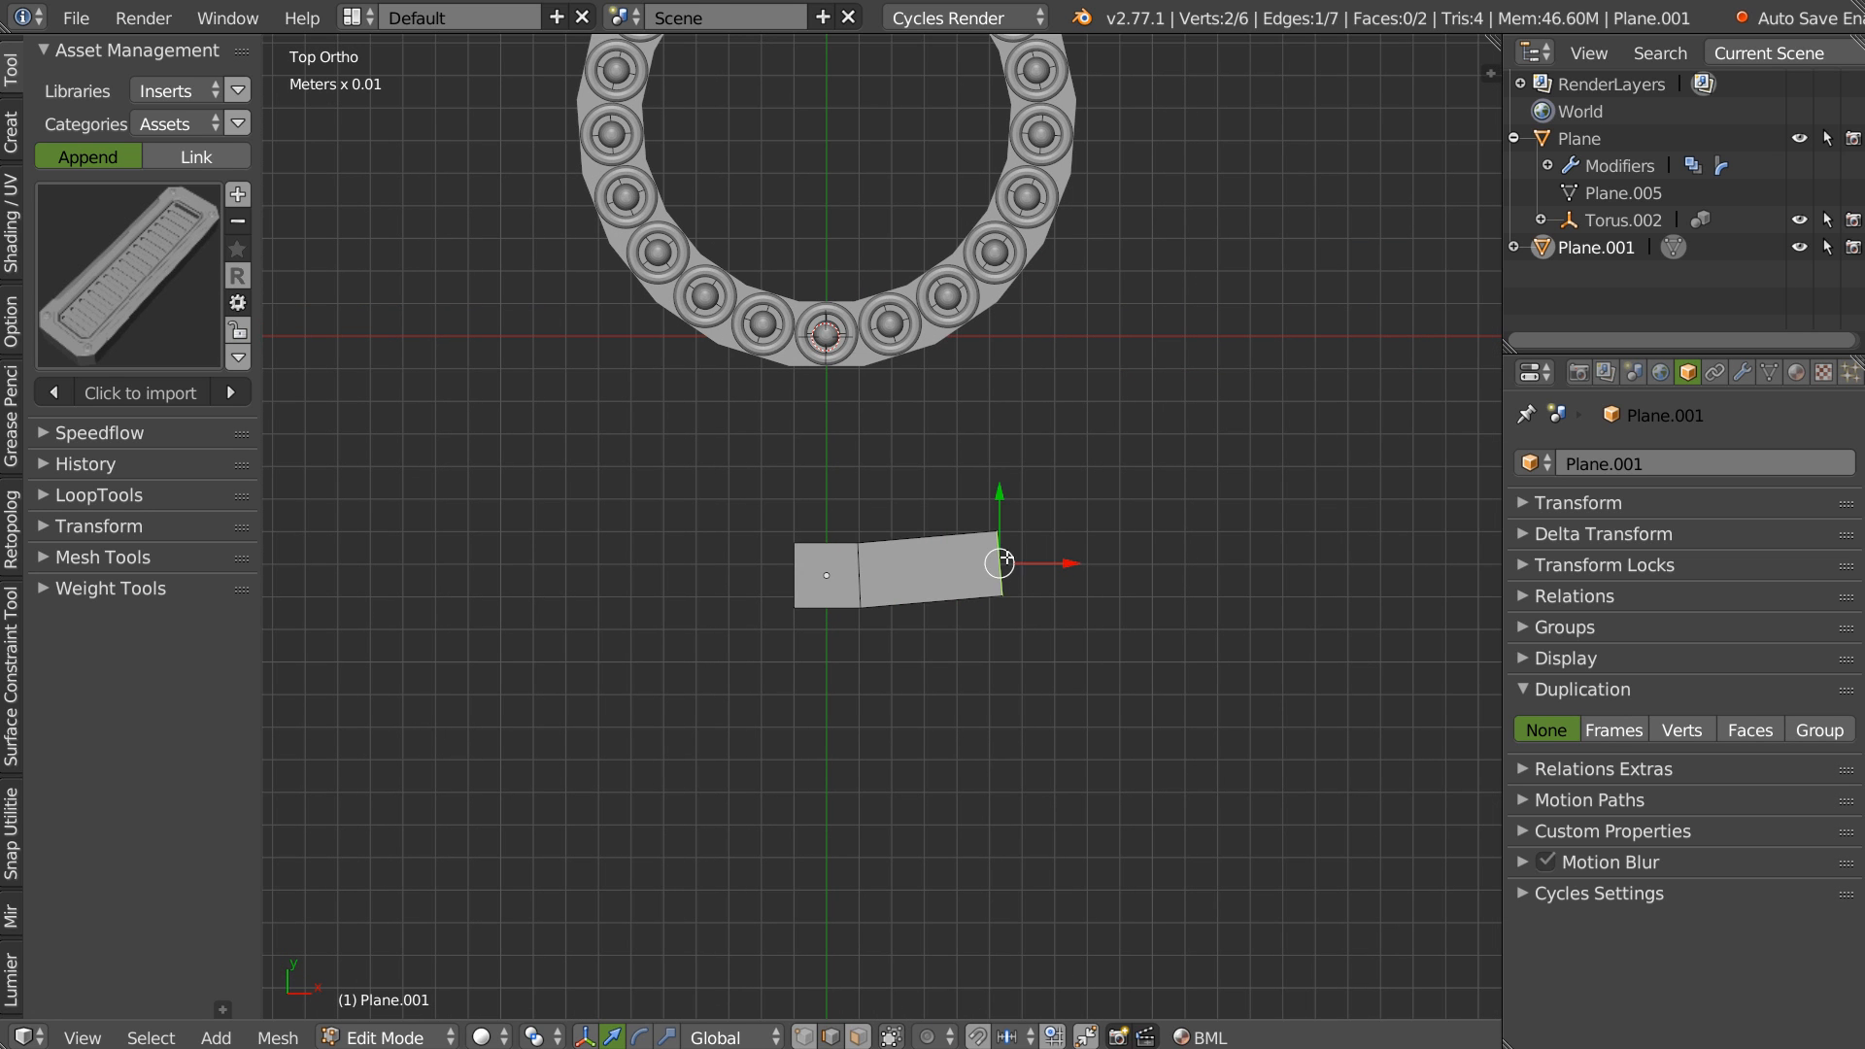
{"action": "right_click", "coordinate": [1107, 493], "text": "ctrl"}
{"action": "right_click", "coordinate": [1214, 356], "text": "ctrl"}
{"action": "right_click", "coordinate": [1330, 260], "text": "ctrl"}
{"action": "middle_click_drag", "start_coordinate": [1406, 277], "coordinate": [1013, 393], "text": "shift"}
{"action": "right_click", "coordinate": [1316, 264], "text": "ctrl"}
{"action": "right_click", "coordinate": [1455, 258], "text": "ctrl"}
{"action": "scroll", "coordinate": [1403, 291], "scroll_direction": "down", "scroll_amount": 2}
{"action": "key", "text": "Tab"}
{"action": "scroll", "coordinate": [1010, 471], "scroll_direction": "up", "scroll_amount": 1}
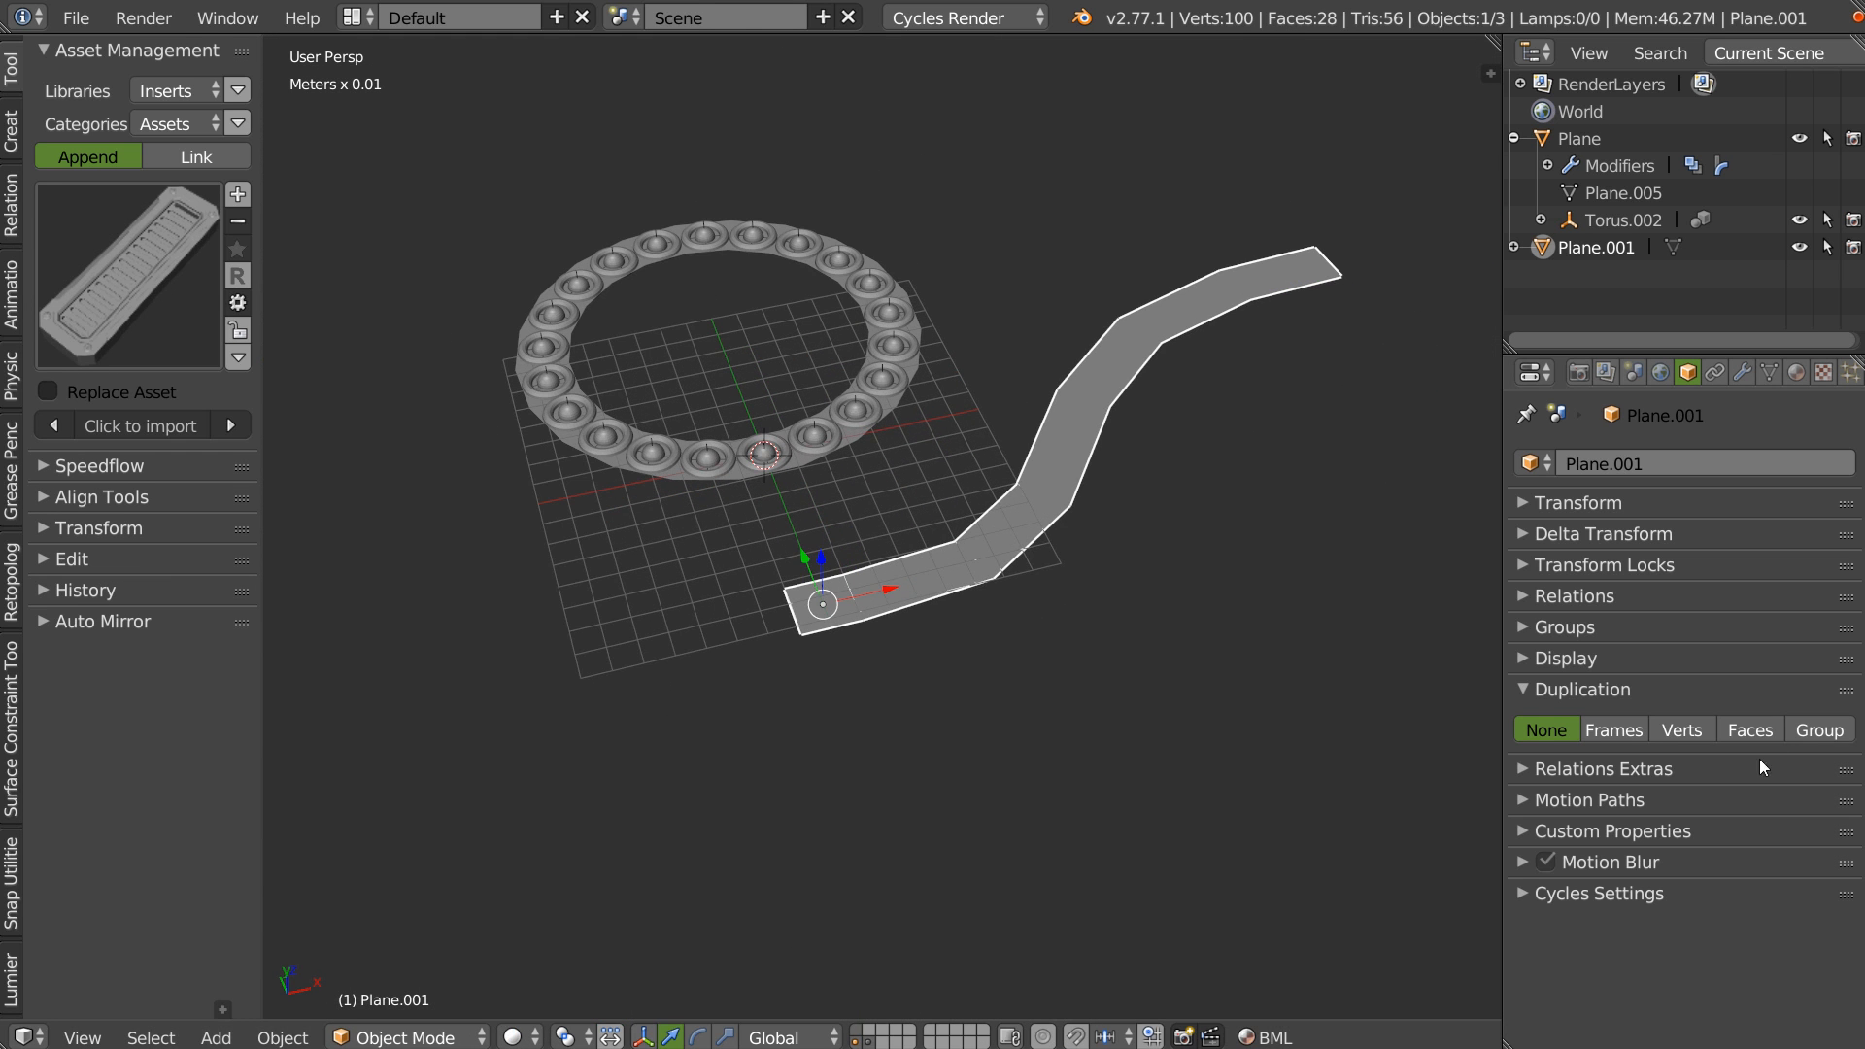
Set the strip's duplication to Faces and place a resized Torus group instance on its first face.
{"action": "left_click", "coordinate": [1750, 730]}
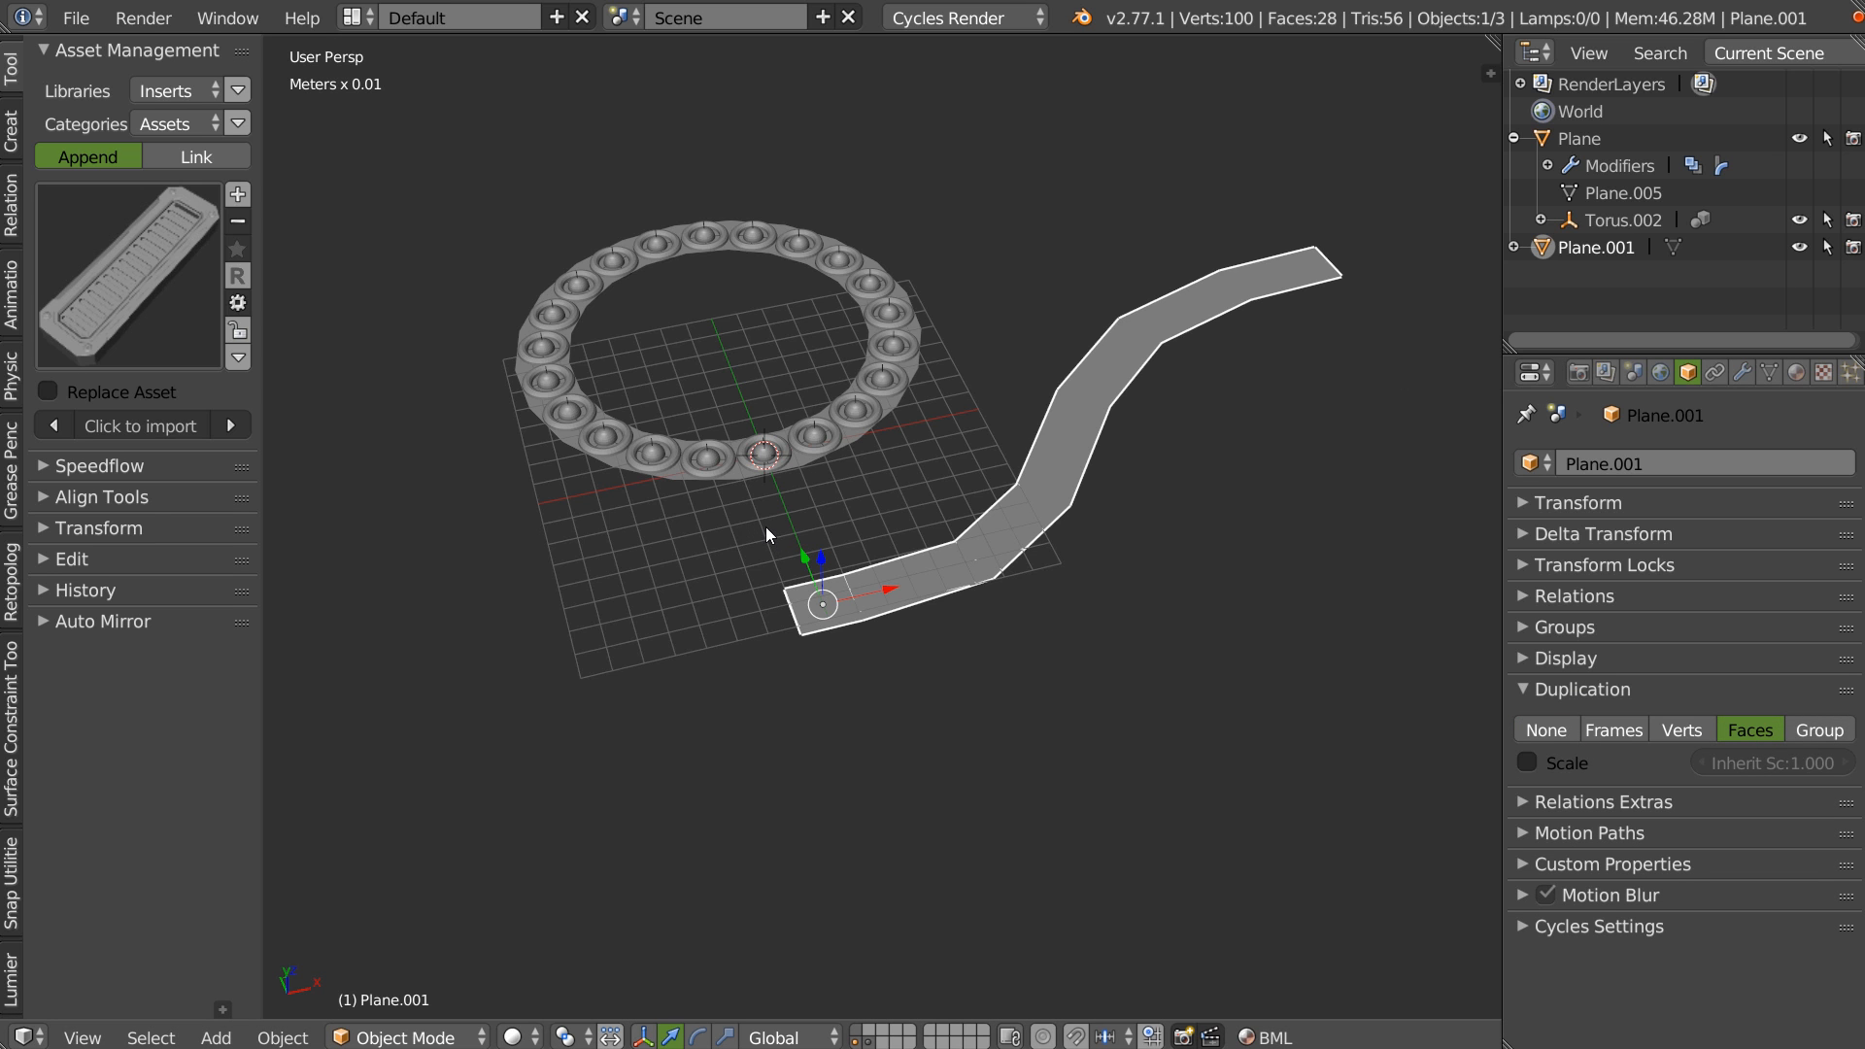
{"action": "key", "text": "shift+a"}
{"action": "mouse_move", "coordinate": [768, 529]}
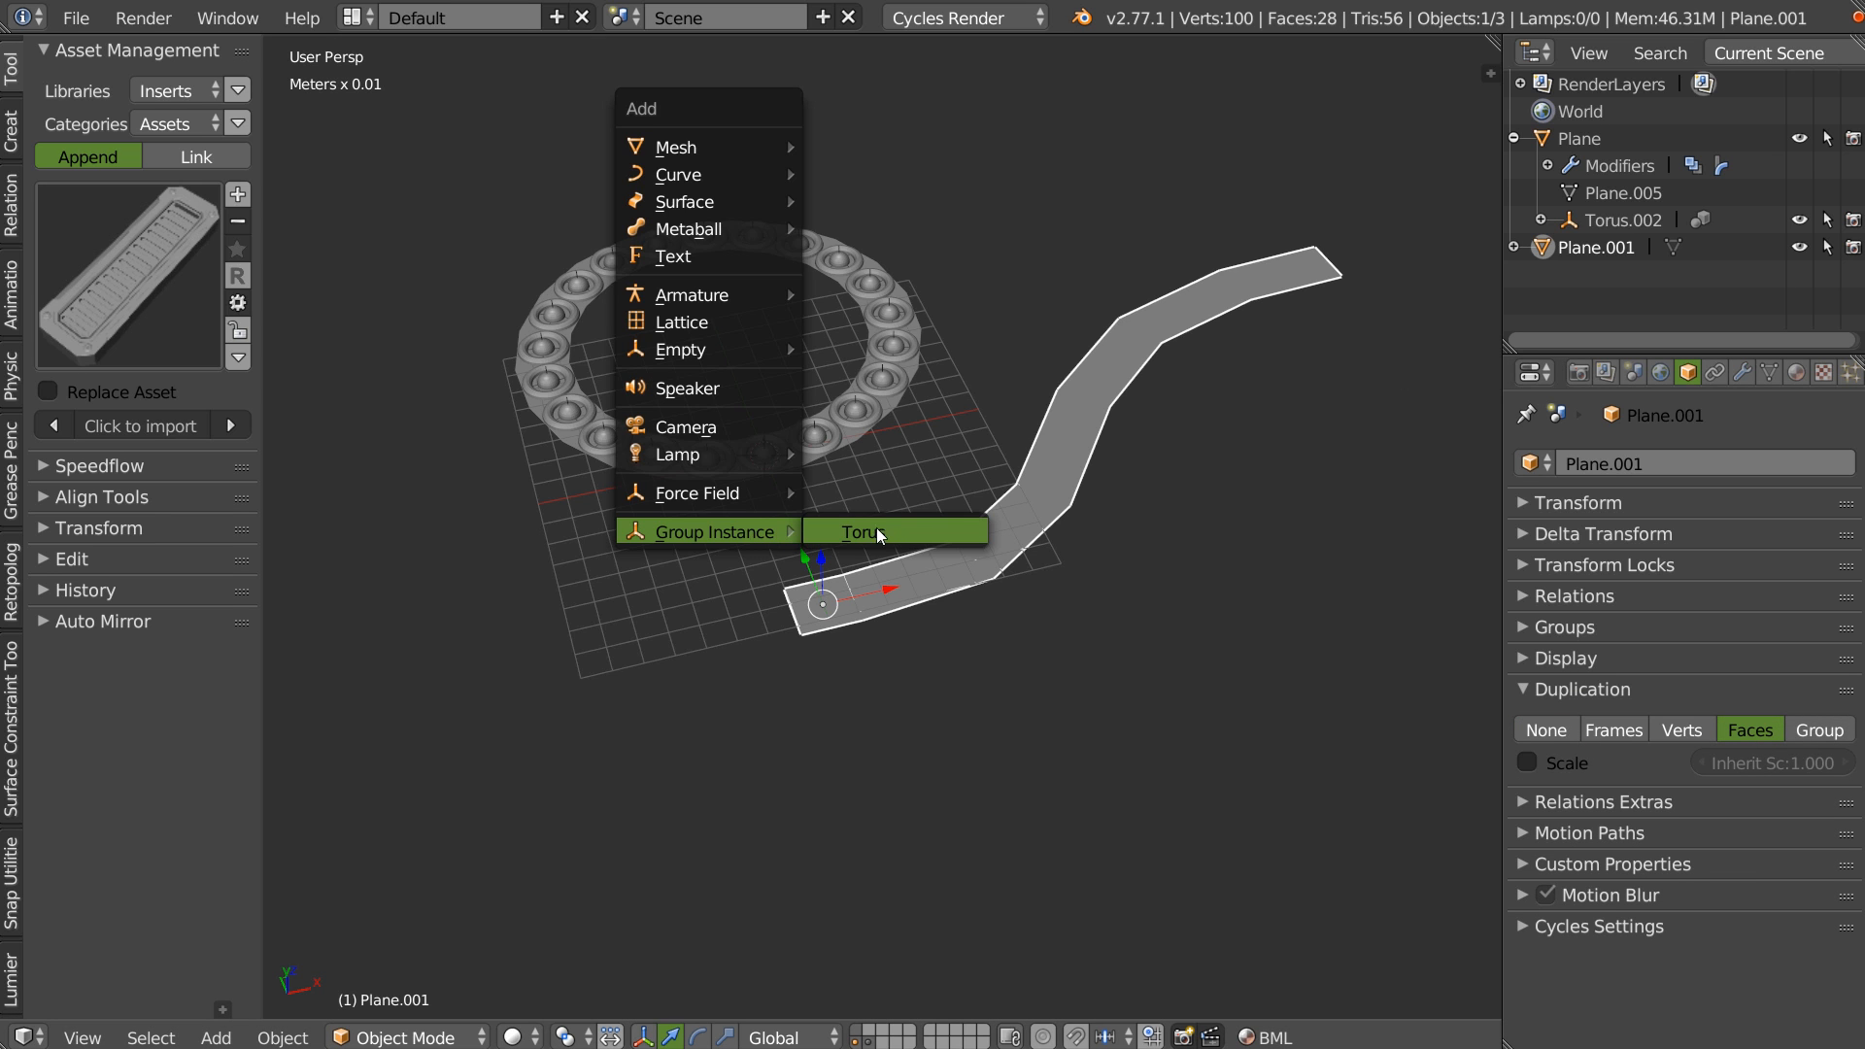
{"action": "left_click", "coordinate": [874, 529]}
{"action": "key", "text": "g"}
{"action": "left_click", "coordinate": [789, 569]}
{"action": "key", "text": "s"}
{"action": "left_click", "coordinate": [909, 590]}
{"action": "scroll", "coordinate": [754, 587], "scroll_direction": "up", "scroll_amount": 3}
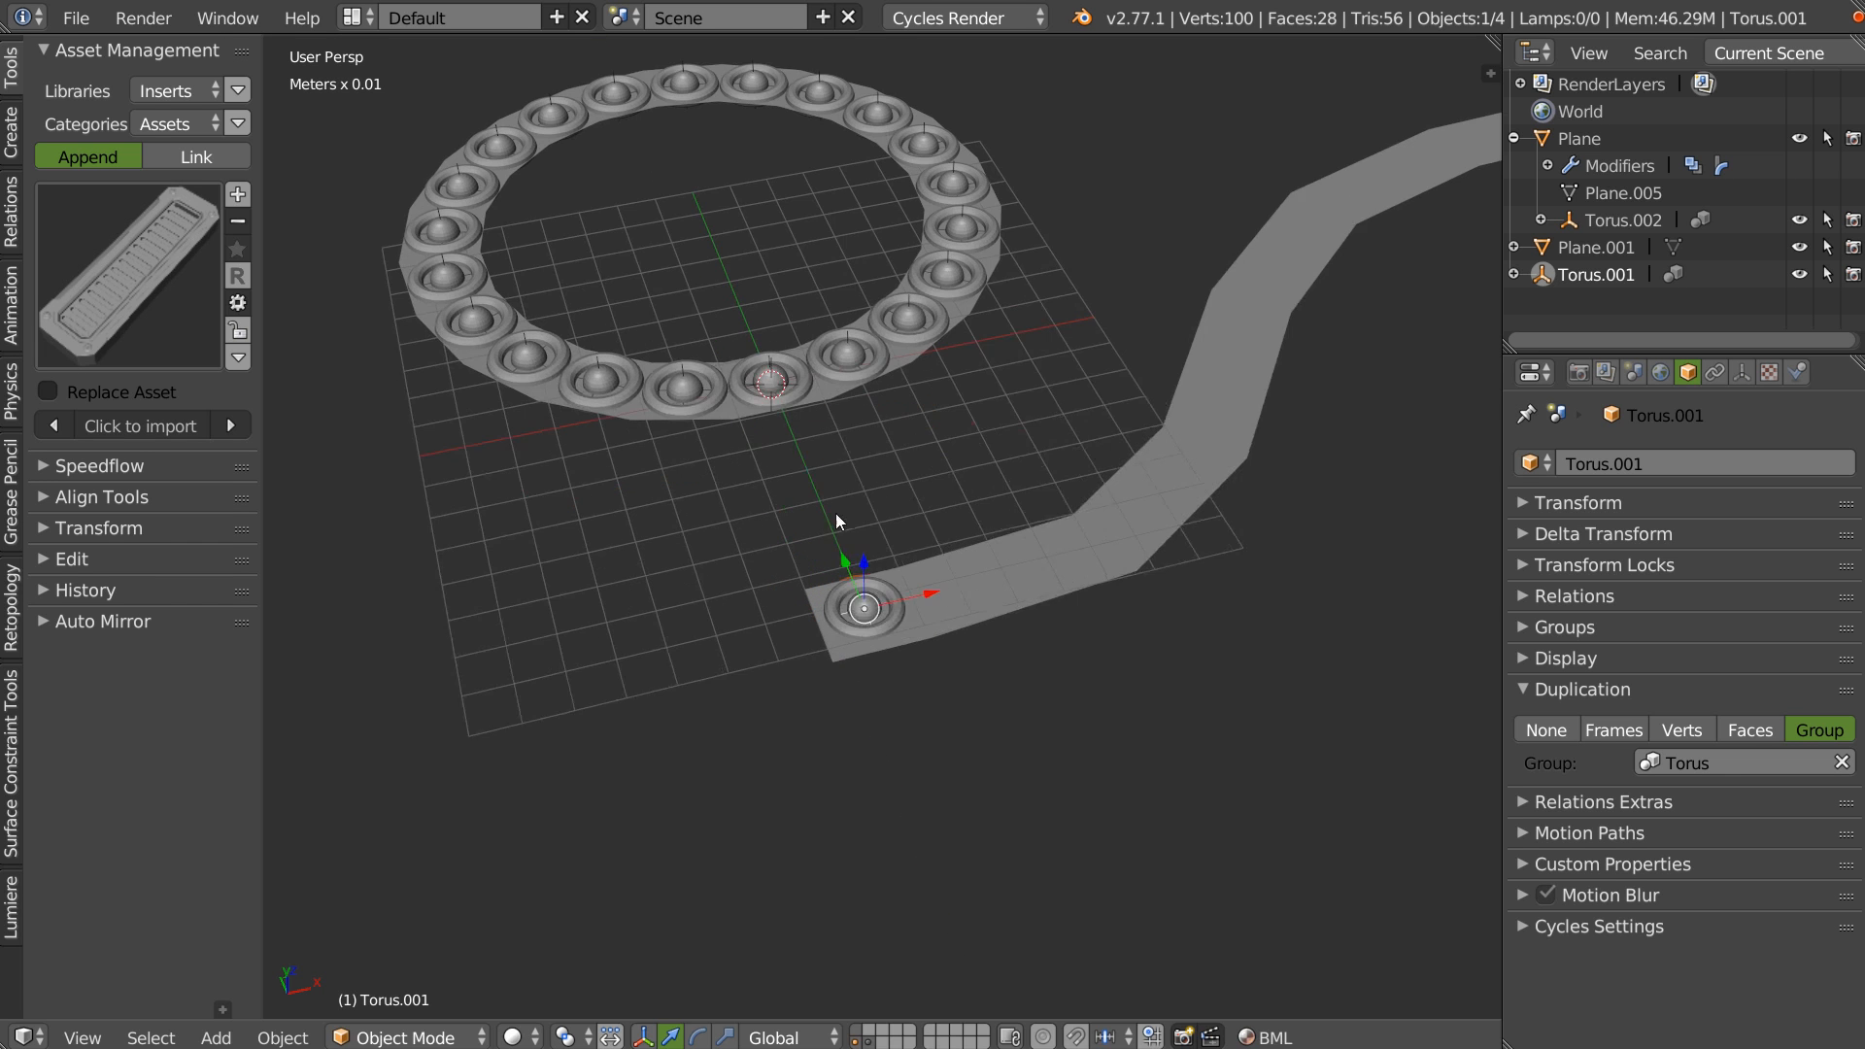
Parent the new torus instance to the Plane.001 strip.
{"action": "left_click", "coordinate": [1030, 575], "text": "shift"}
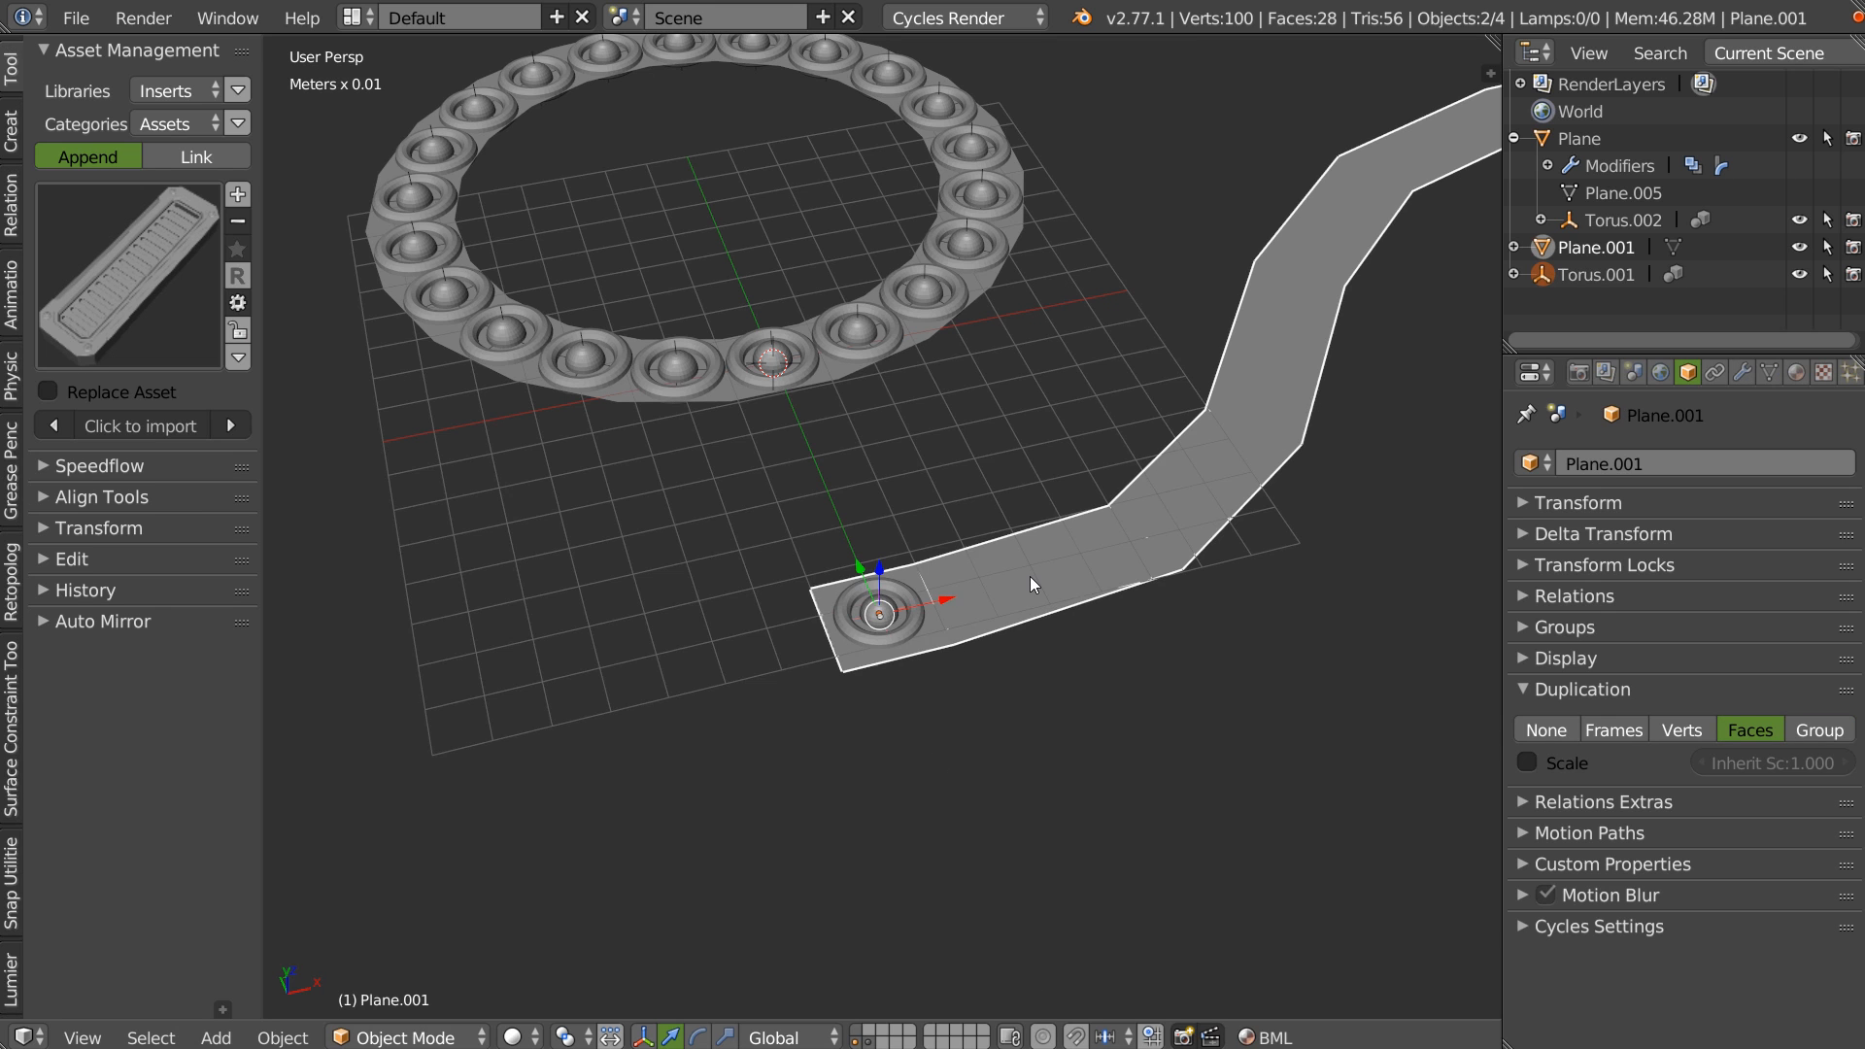
{"action": "key", "text": "ctrl+p"}
{"action": "left_click", "coordinate": [1029, 575]}
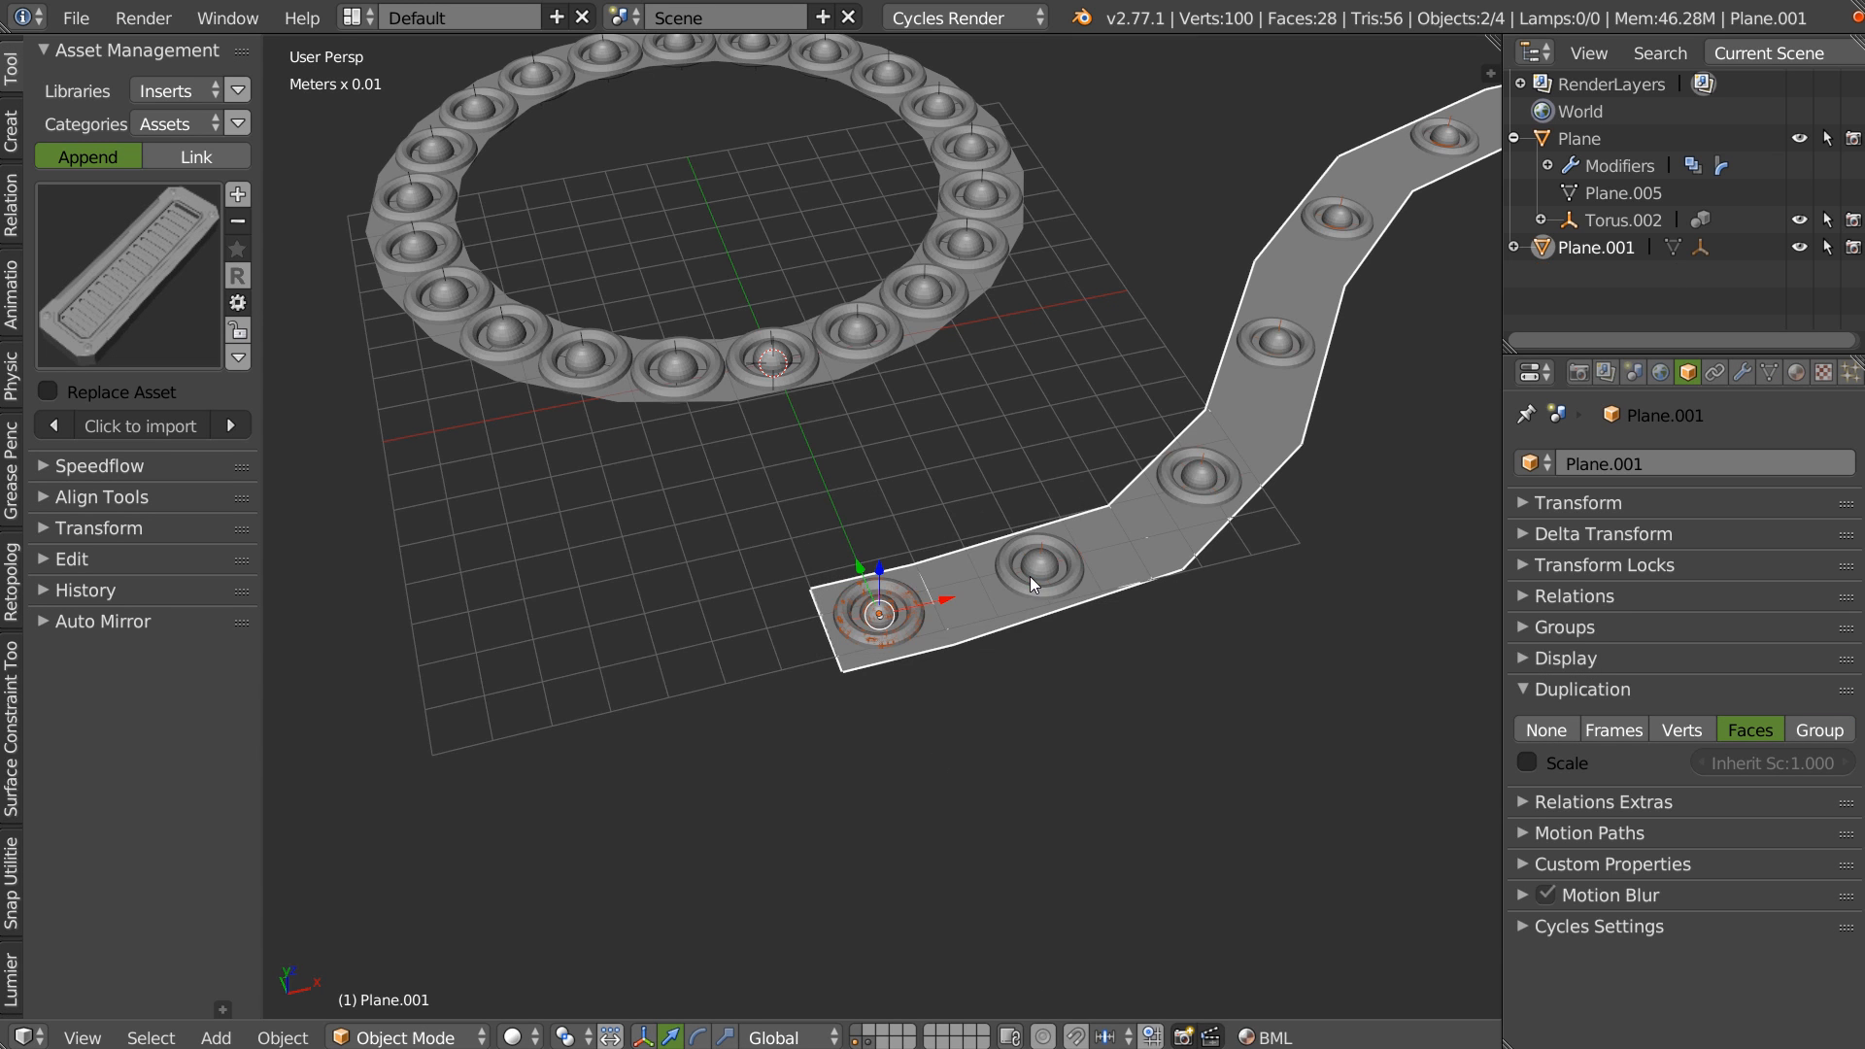
{"action": "scroll", "coordinate": [1030, 468], "scroll_direction": "up", "scroll_amount": 5}
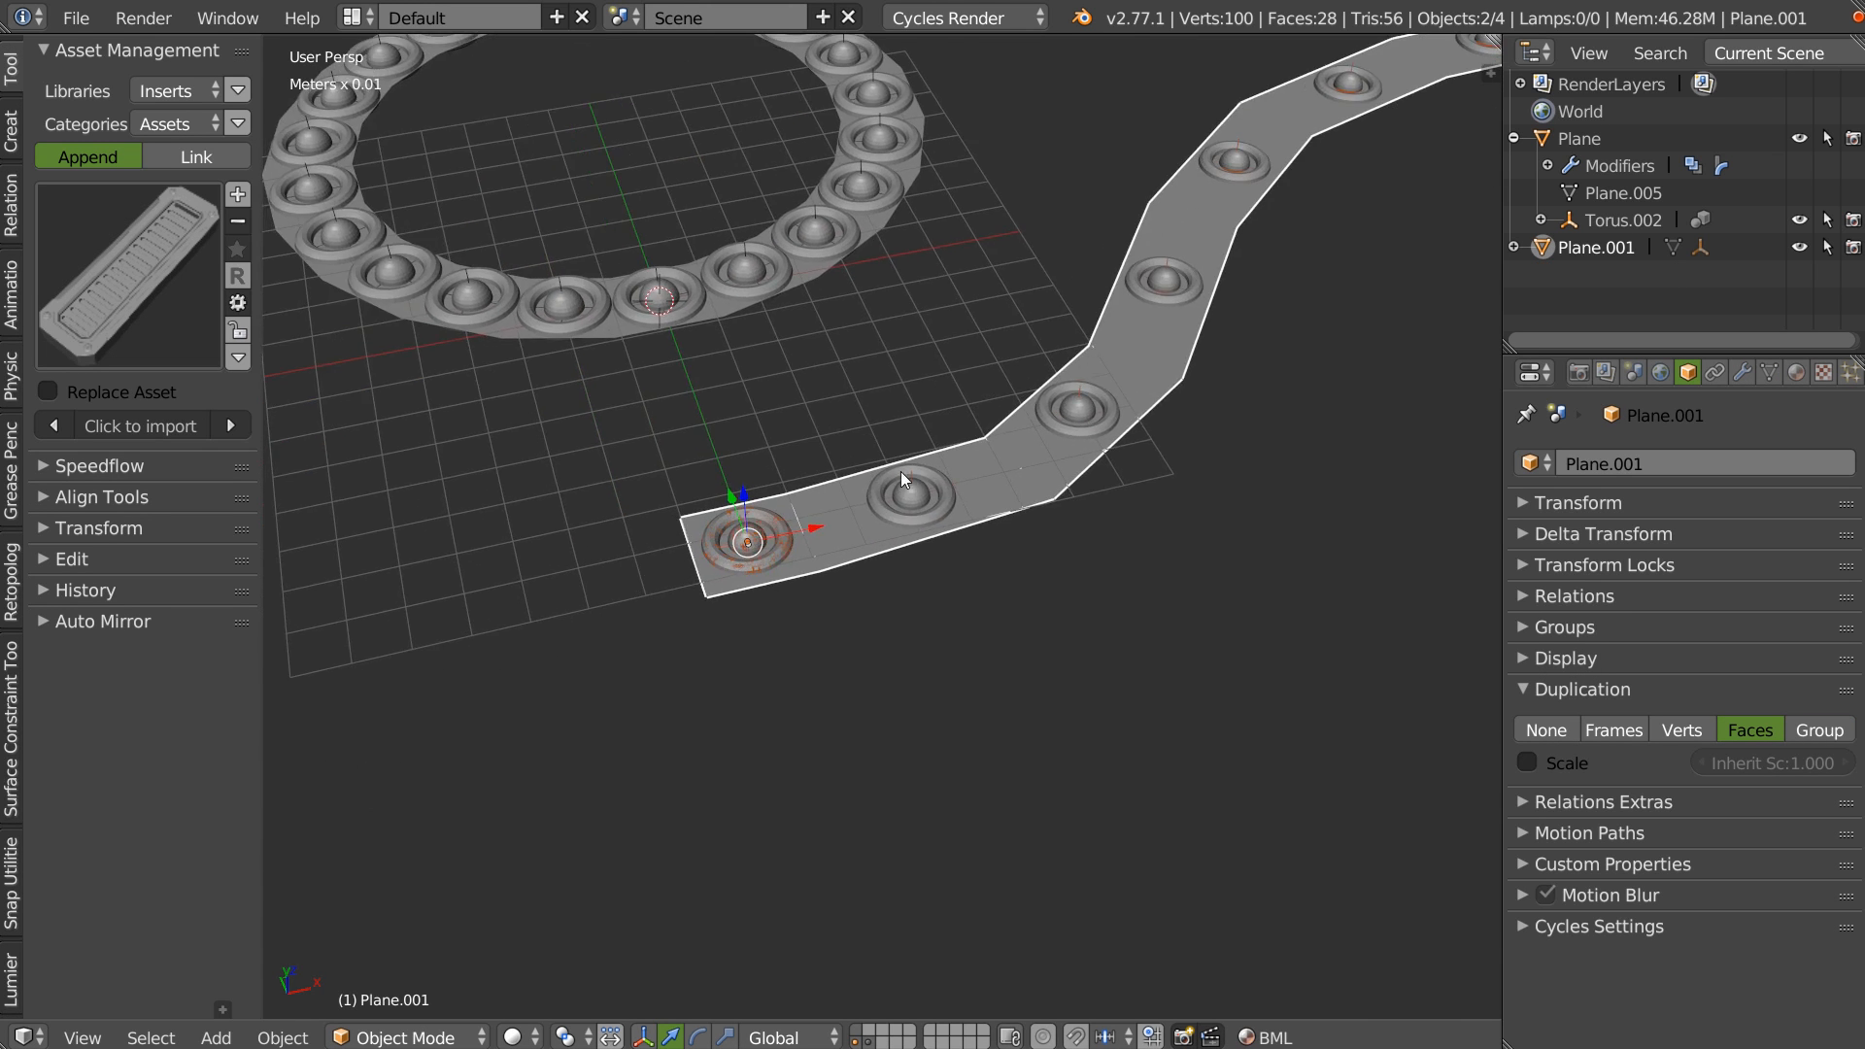
Select Torus.001 in the scene hierarchy under Plane.001 and scale it down to a small fraction of its size.
{"action": "middle_click_drag", "start_coordinate": [917, 418], "coordinate": [997, 393], "text": "shift"}
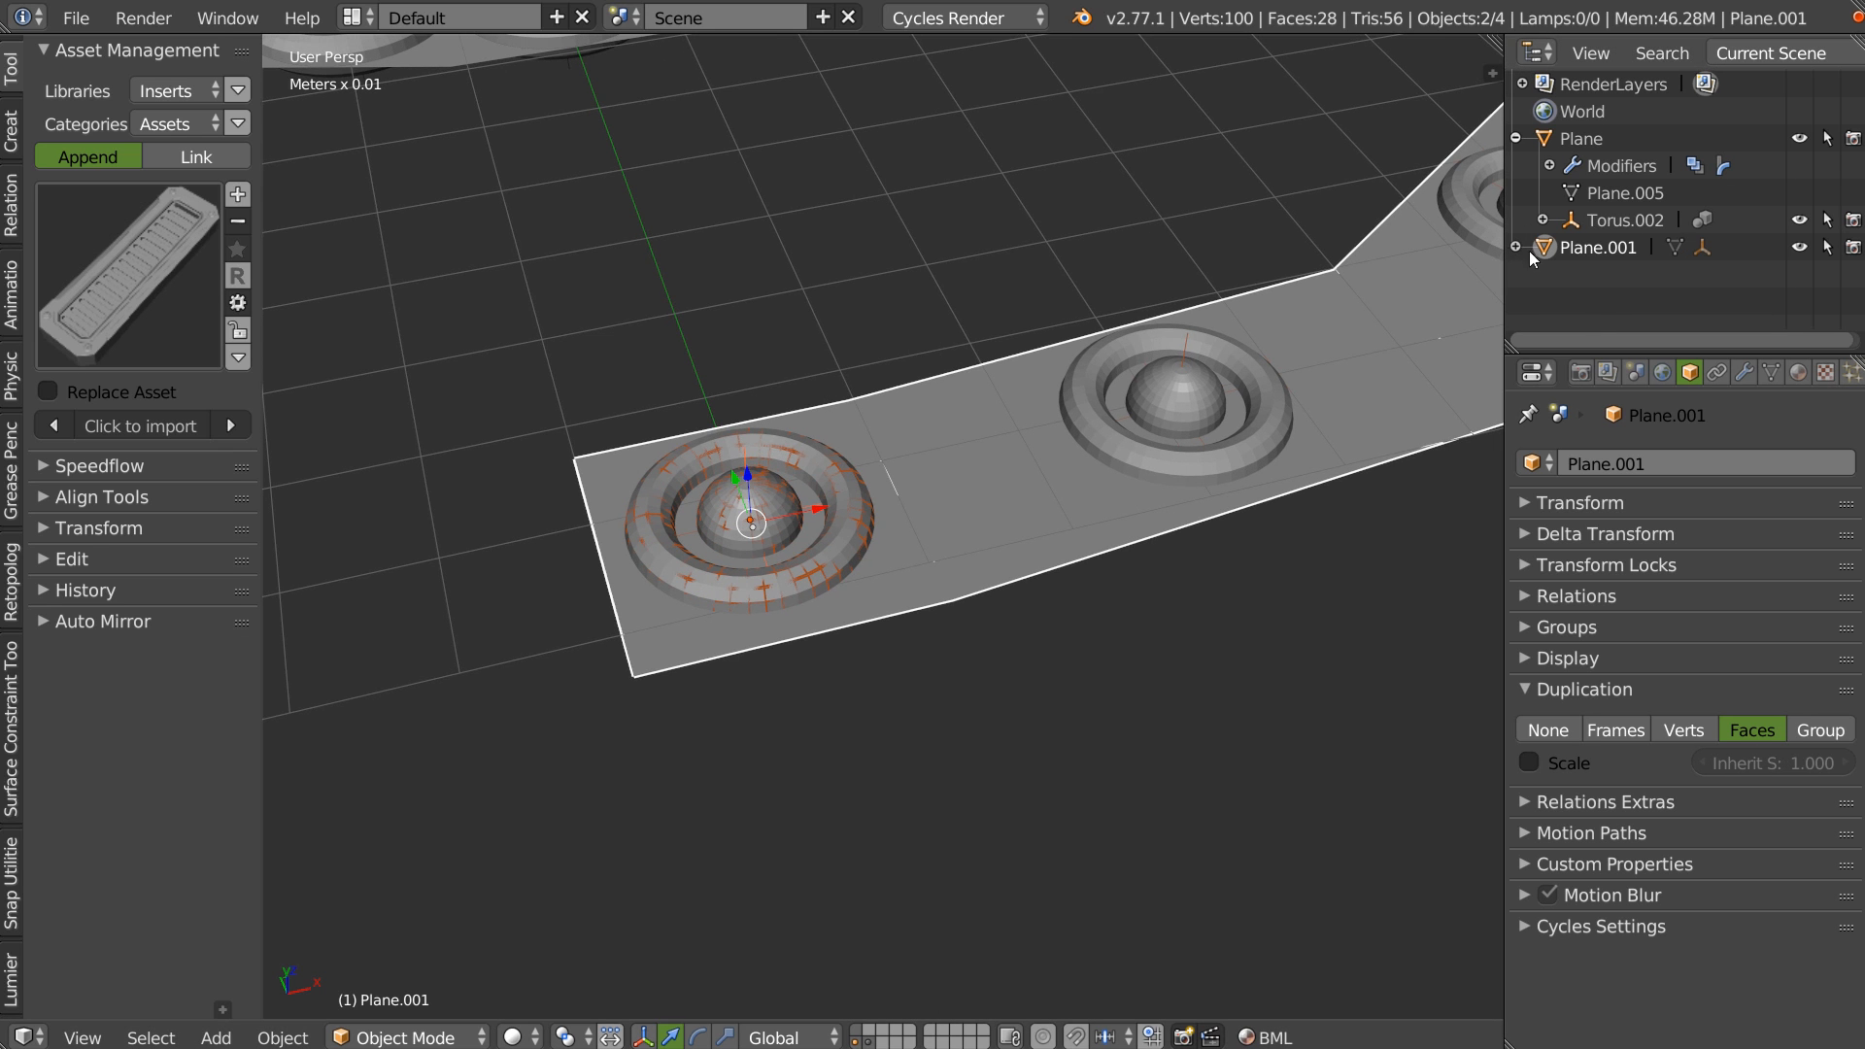
{"action": "left_click", "coordinate": [1617, 303]}
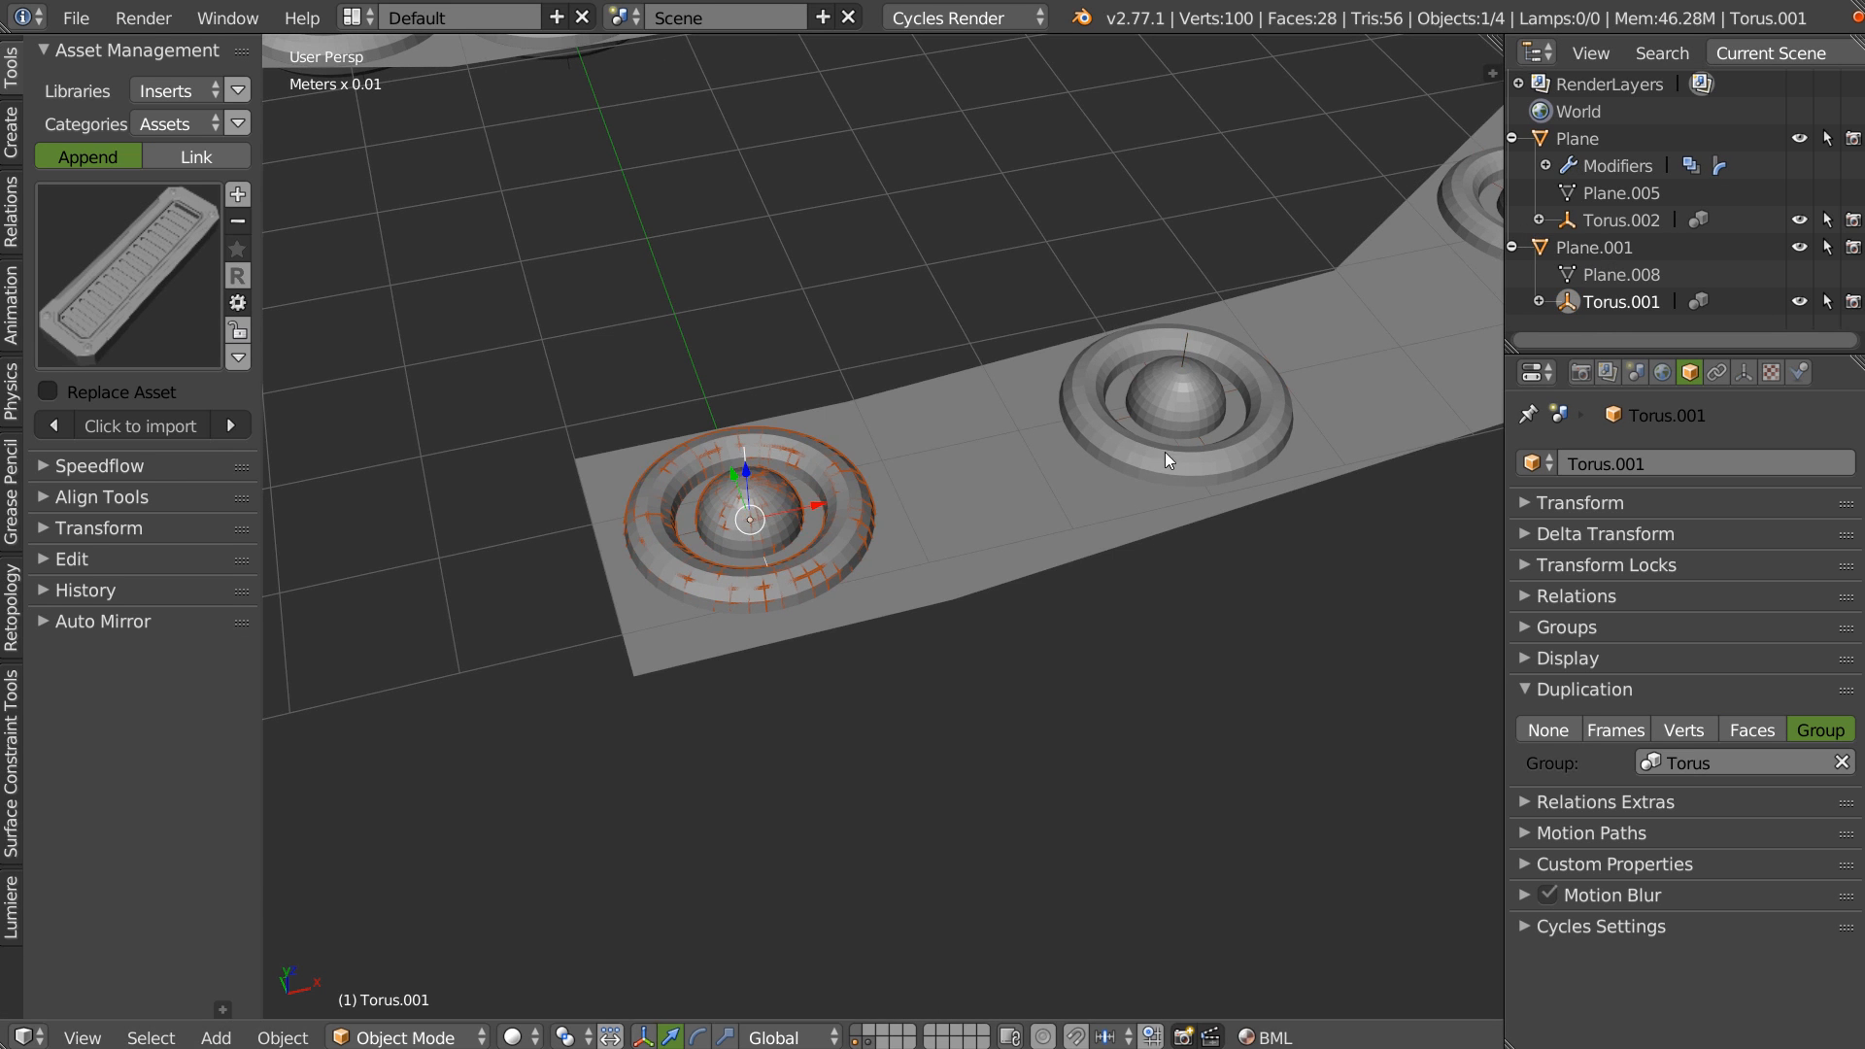
{"action": "key", "text": "s"}
{"action": "left_click", "coordinate": [824, 522]}
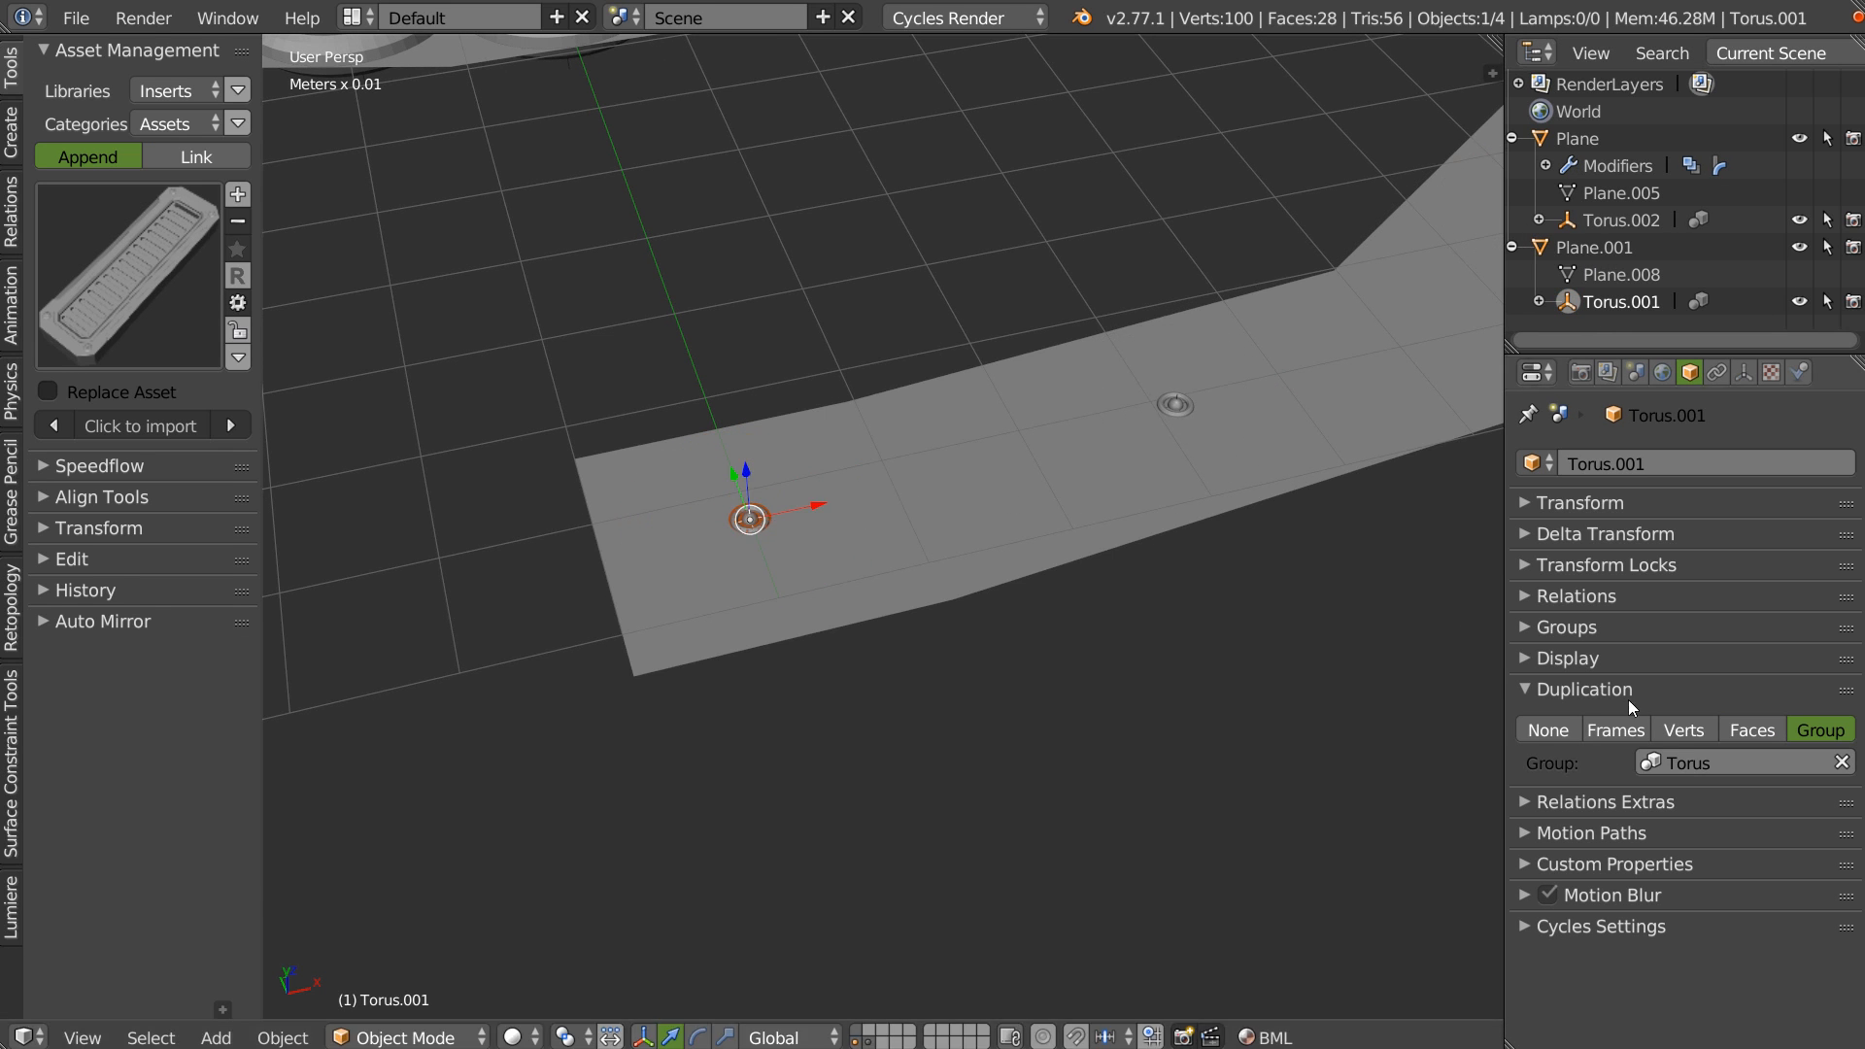
Enable Scale for the strip's face duplication and set the inherited scale to 2.290.
{"action": "right_click", "coordinate": [1065, 486]}
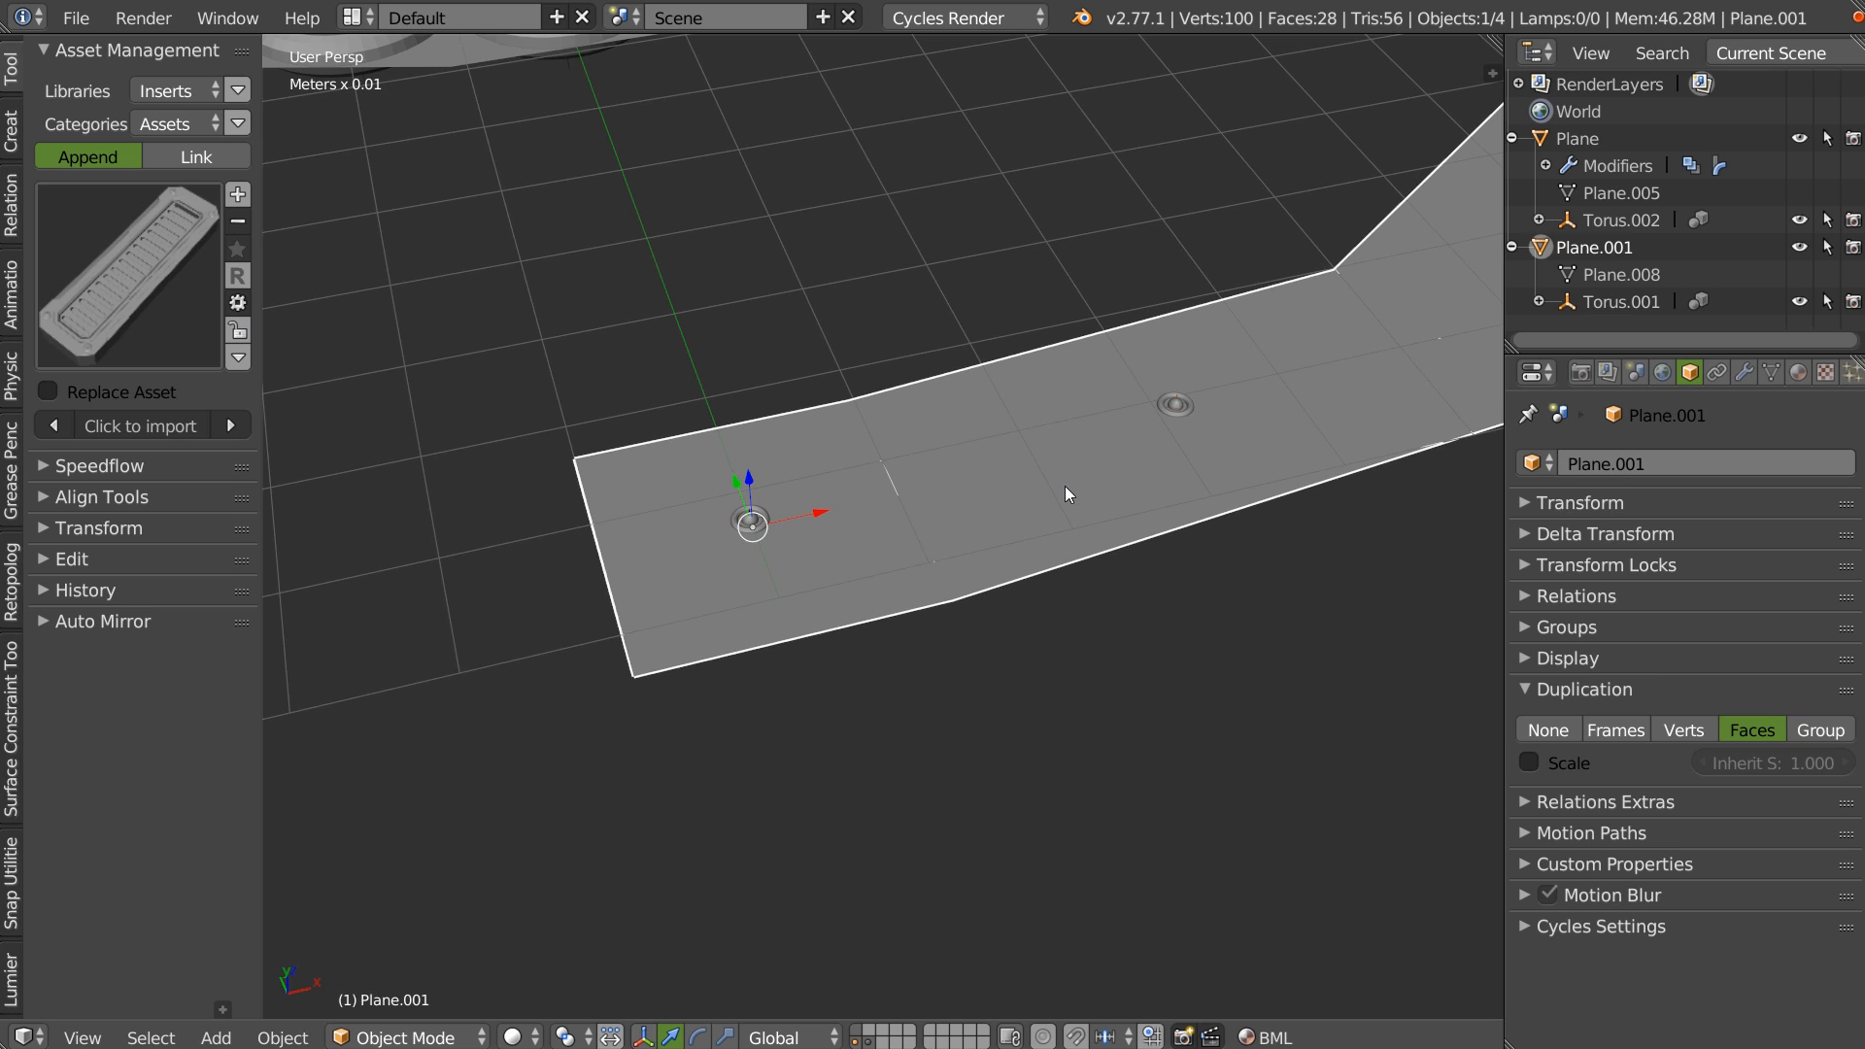
{"action": "left_click", "coordinate": [1530, 763]}
{"action": "left_click_drag", "start_coordinate": [1774, 761], "coordinate": [1836, 761]}
{"action": "middle_click_drag", "start_coordinate": [1098, 540], "coordinate": [898, 614]}
{"action": "scroll", "coordinate": [898, 614], "scroll_direction": "down", "scroll_amount": 10}
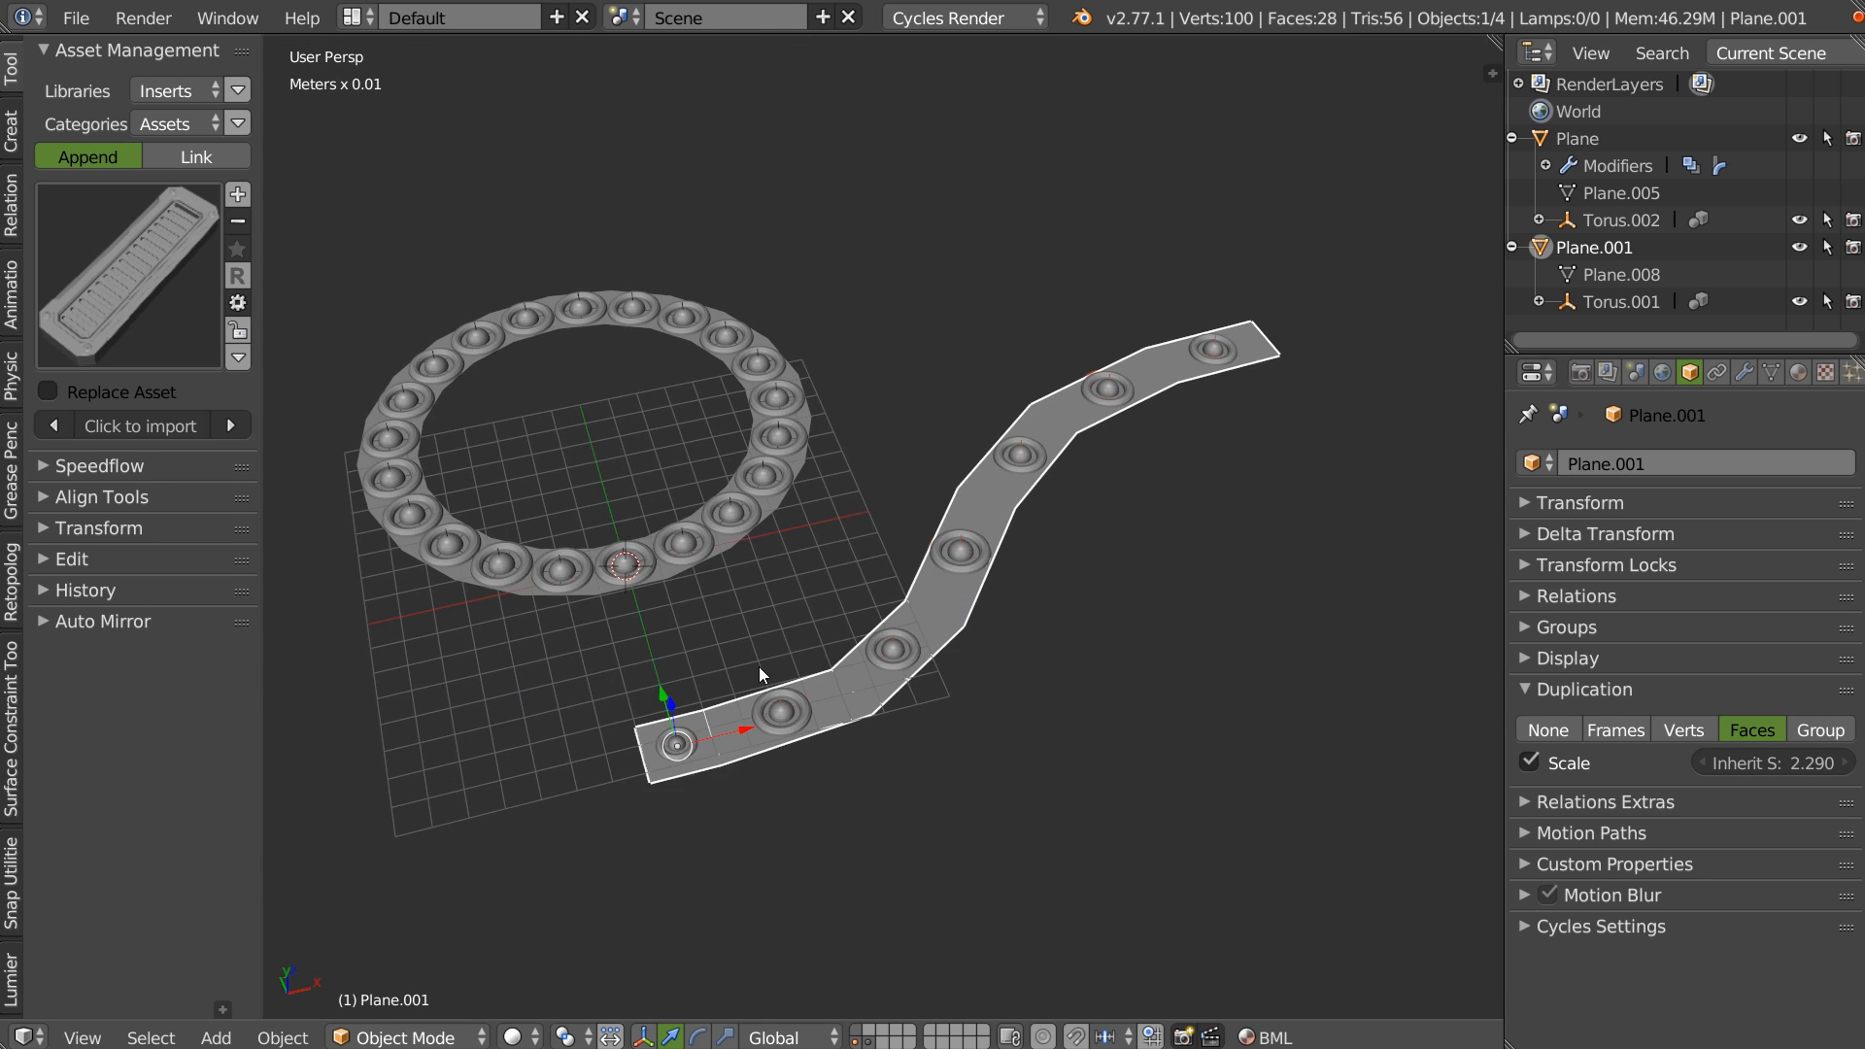
Move the strip's free edge at its first face outward along negative X in Edit Mode.
{"action": "scroll", "coordinate": [863, 589], "scroll_direction": "up", "scroll_amount": 5}
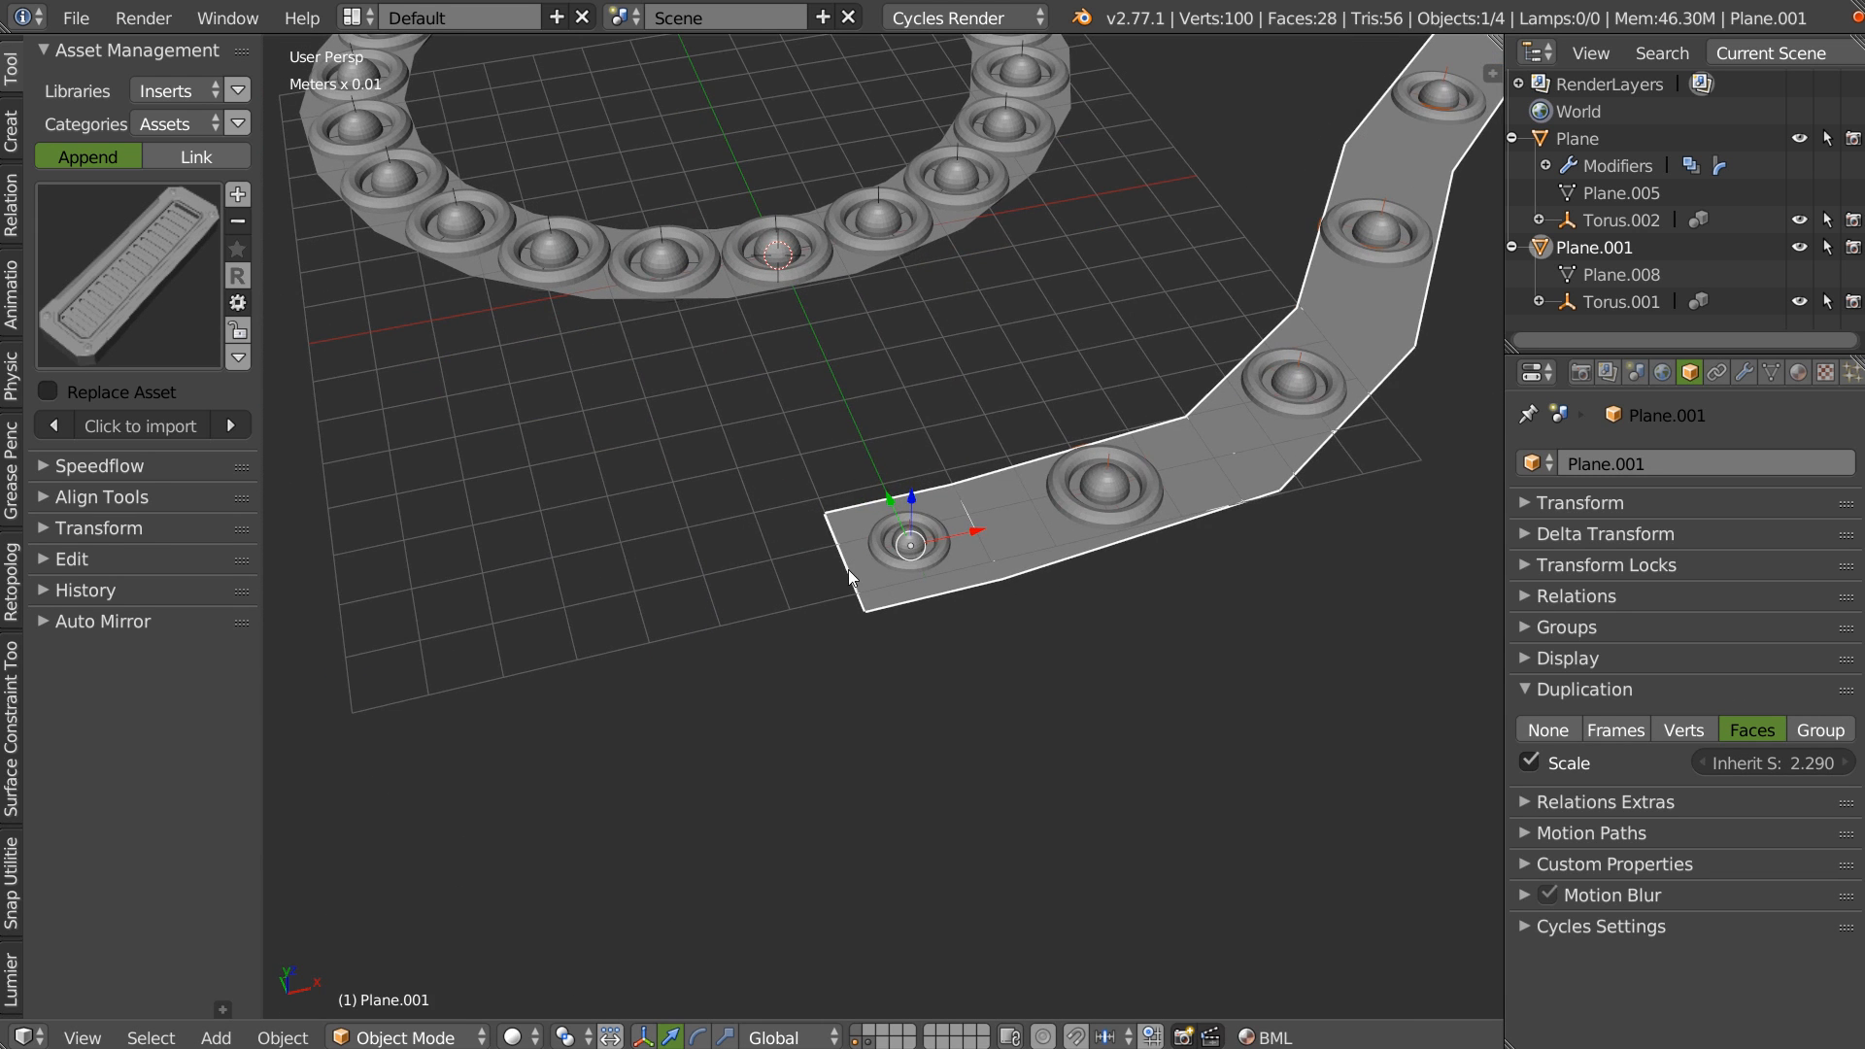
{"action": "key", "text": "Tab"}
{"action": "right_click", "coordinate": [838, 573]}
{"action": "key", "text": "e"}
{"action": "key", "text": "x"}
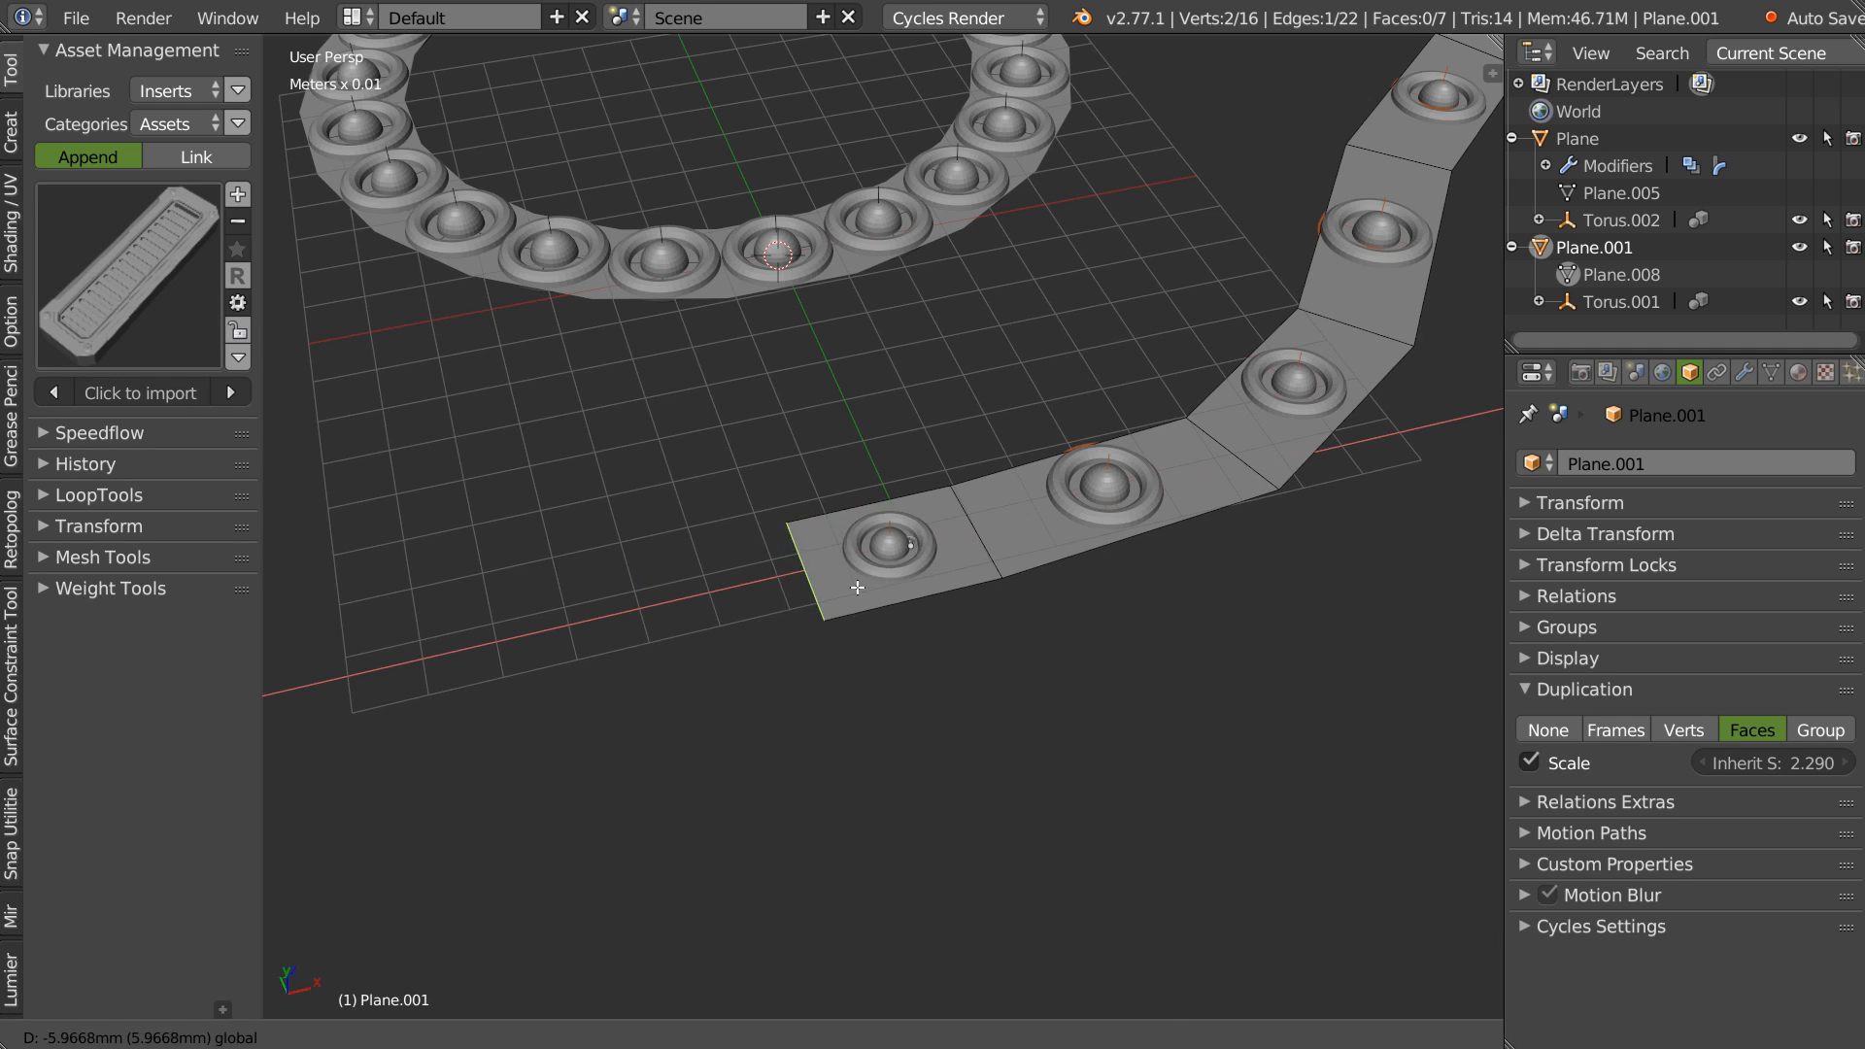
{"action": "left_click", "coordinate": [834, 591]}
In top view, move the strip's middle cross edge up along the strip to shorten the face beyond it.
{"action": "middle_click_drag", "start_coordinate": [1156, 469], "coordinate": [1012, 557], "text": "shift"}
{"action": "scroll", "coordinate": [1013, 557], "scroll_direction": "down", "scroll_amount": 2}
{"action": "left_click", "coordinate": [1081, 375]}
{"action": "middle_click_drag", "start_coordinate": [1081, 375], "coordinate": [1121, 369]}
{"action": "mouse_move", "coordinate": [1094, 337]}
{"action": "left_mouse_down", "text": "shift"}
{"action": "mouse_move", "coordinate": [1153, 301]}
{"action": "mouse_move", "coordinate": [1042, 374]}
{"action": "mouse_move", "coordinate": [1087, 353]}
{"action": "left_mouse_up", "text": "shift"}
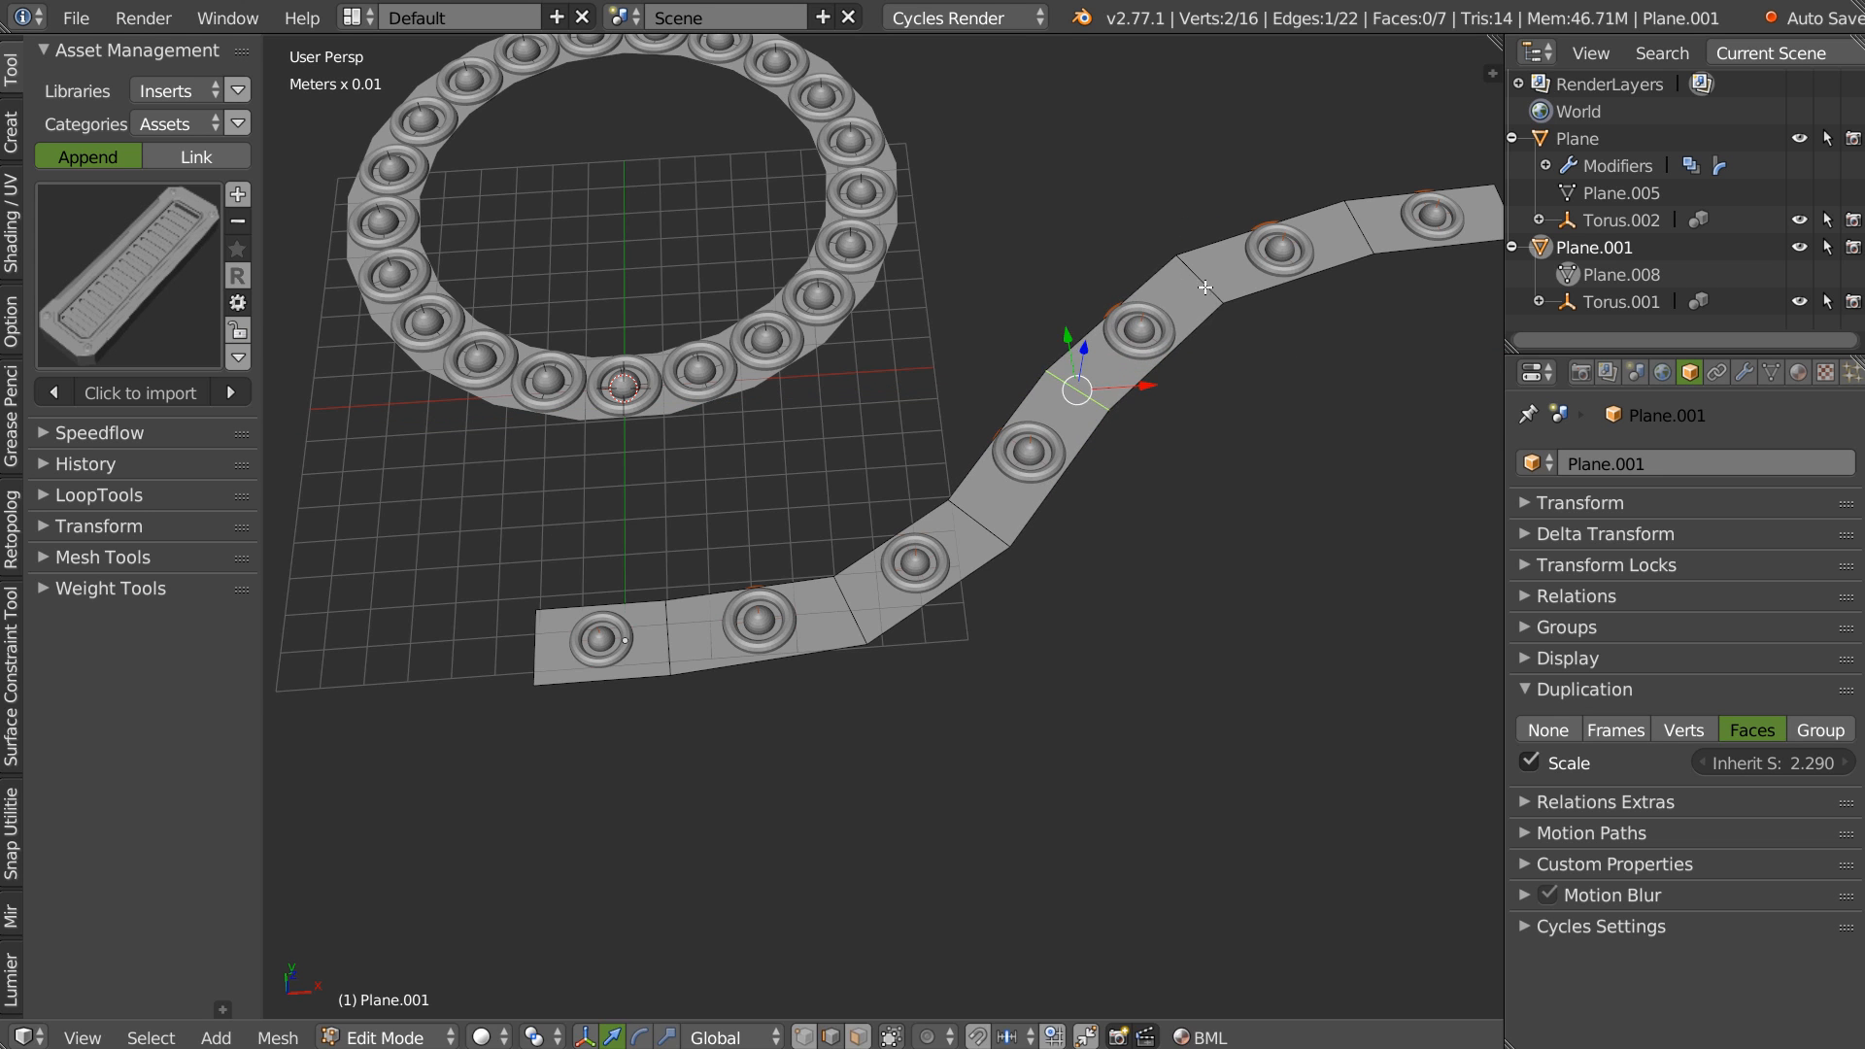
{"action": "key", "text": "q"}
{"action": "left_click", "coordinate": [1090, 367]}
{"action": "scroll", "coordinate": [1090, 367], "scroll_direction": "up", "scroll_amount": 3}
{"action": "key", "text": "g"}
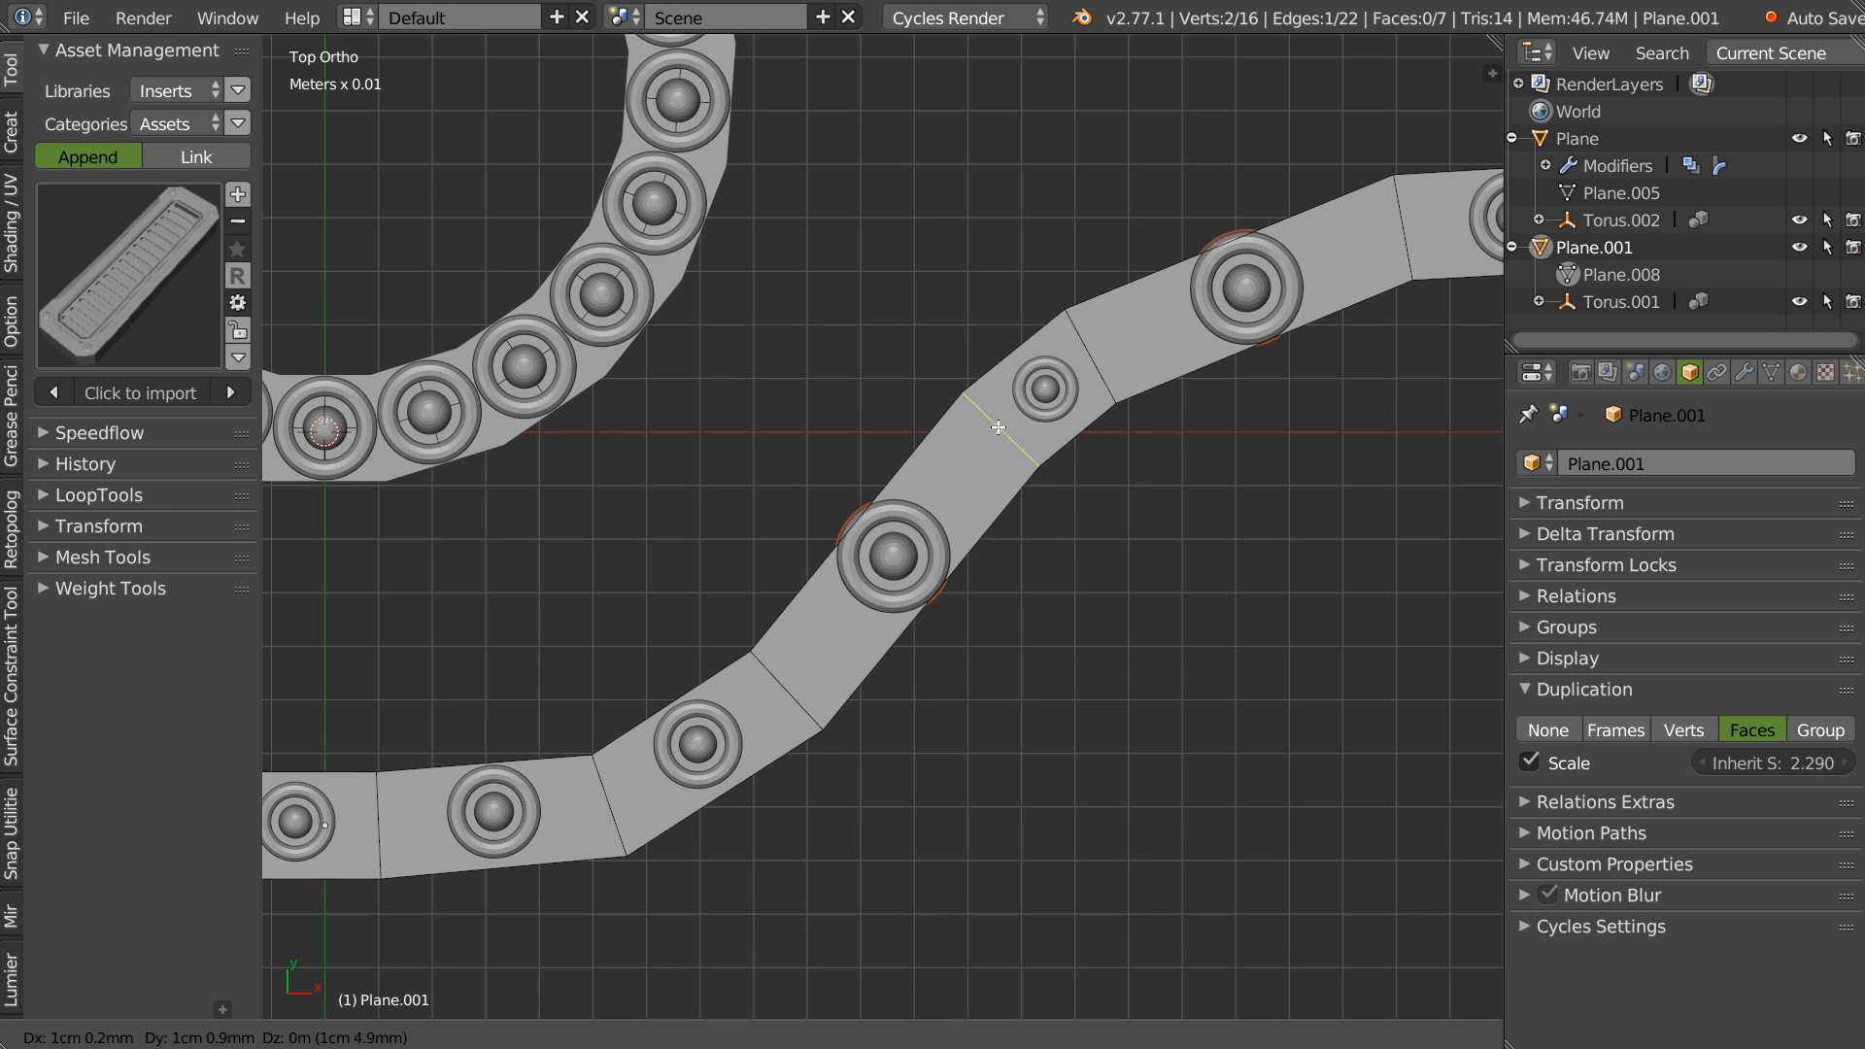
{"action": "left_click", "coordinate": [1019, 405]}
{"action": "scroll", "coordinate": [972, 466], "scroll_direction": "down", "scroll_amount": 3}
Move the next lower cross edge along the strip to resize its neighbouring faces and return to Object Mode.
{"action": "scroll", "coordinate": [962, 507], "scroll_direction": "up", "scroll_amount": 2}
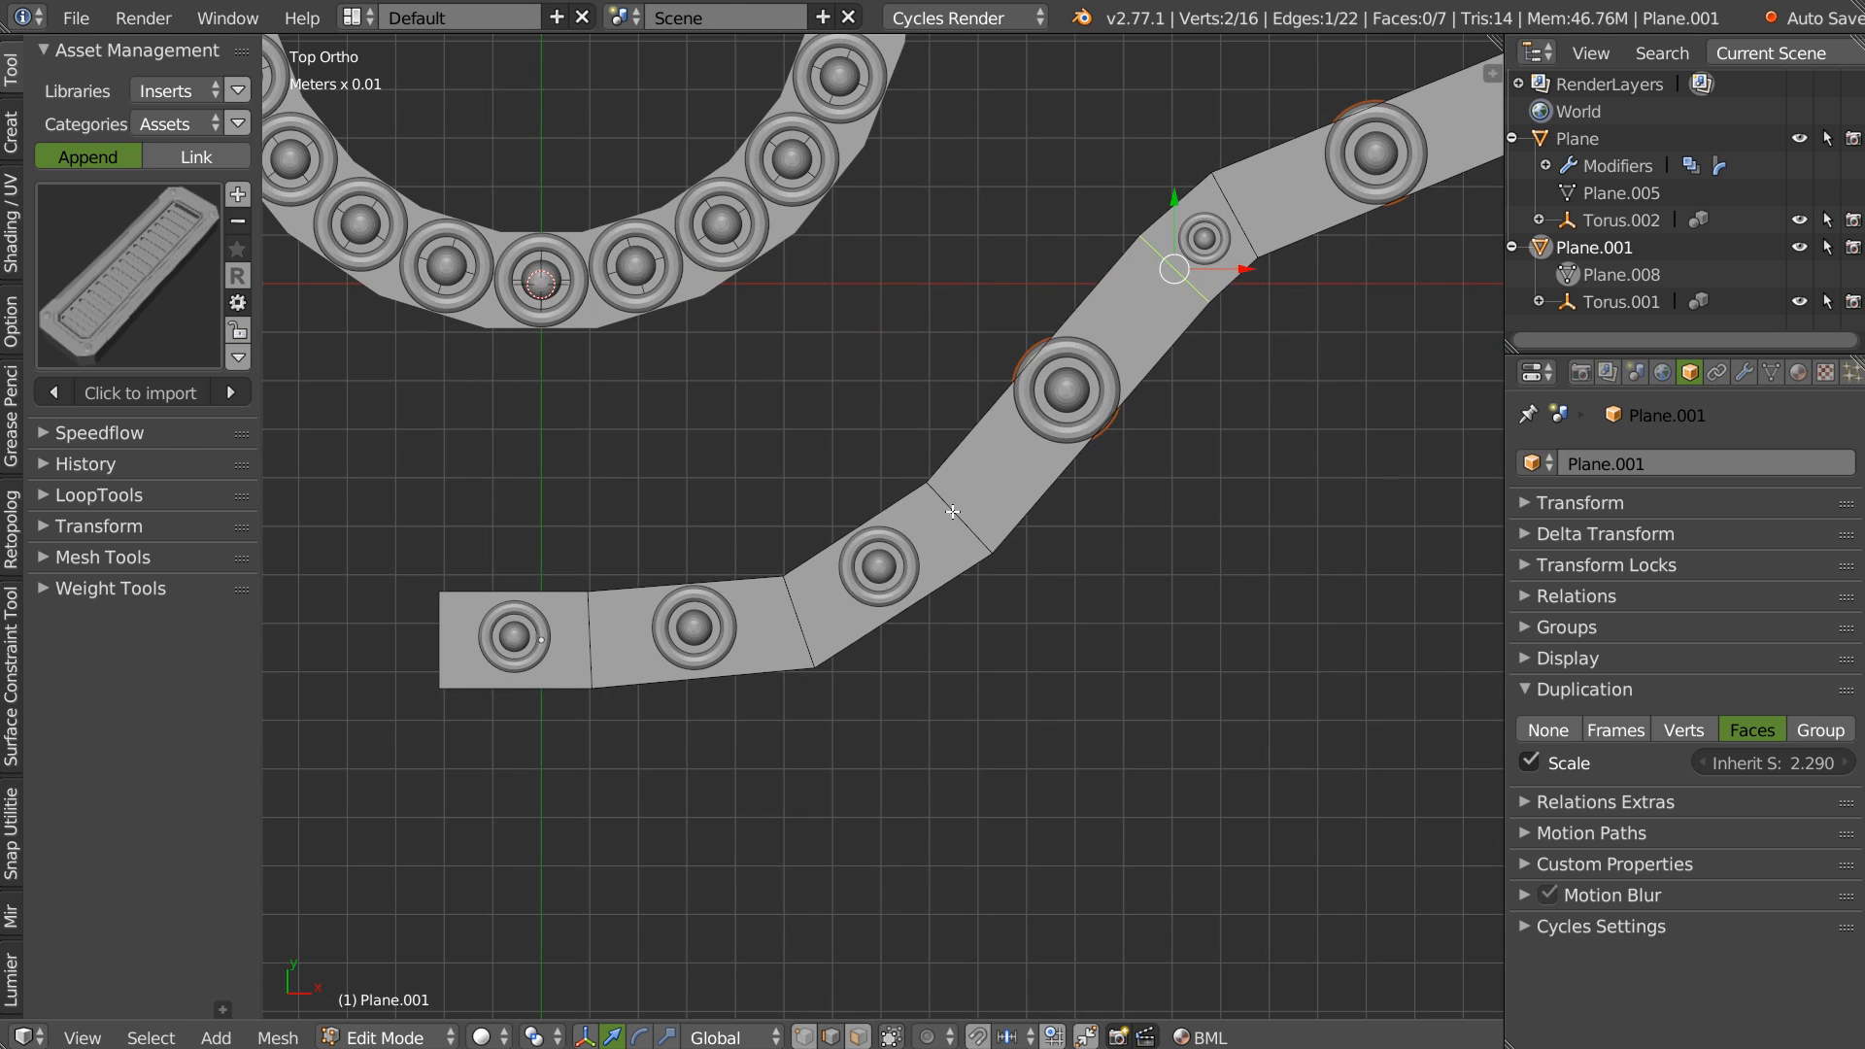
{"action": "right_click", "coordinate": [961, 507]}
{"action": "key", "text": "g"}
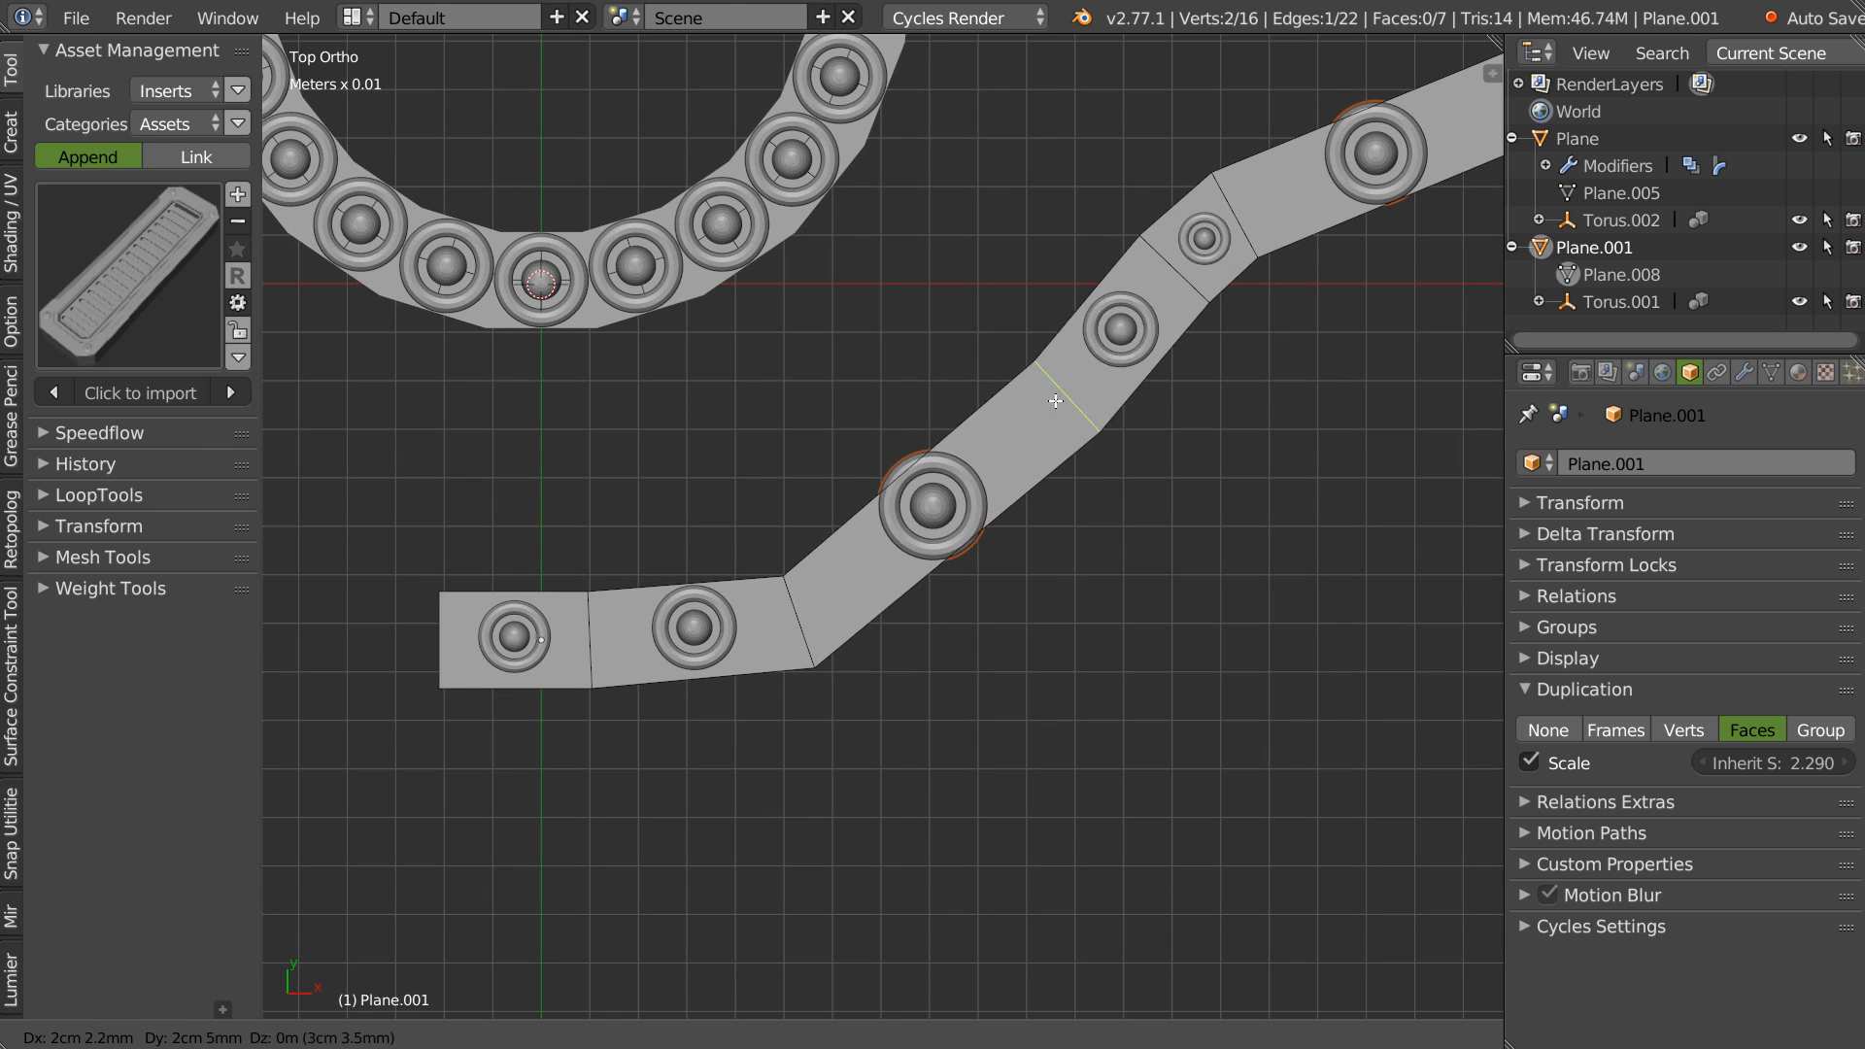
{"action": "left_click", "coordinate": [1001, 456]}
{"action": "scroll", "coordinate": [979, 512], "scroll_direction": "down", "scroll_amount": 3}
{"action": "middle_click_drag", "start_coordinate": [978, 512], "coordinate": [1125, 359]}
{"action": "middle_click_drag", "start_coordinate": [1058, 465], "coordinate": [1012, 488], "text": "shift"}
{"action": "scroll", "coordinate": [1020, 476], "scroll_direction": "up", "scroll_amount": 3}
{"action": "key", "text": "Tab"}
{"action": "left_click", "coordinate": [1081, 307]}
{"action": "middle_click_drag", "start_coordinate": [1251, 369], "coordinate": [1034, 382]}
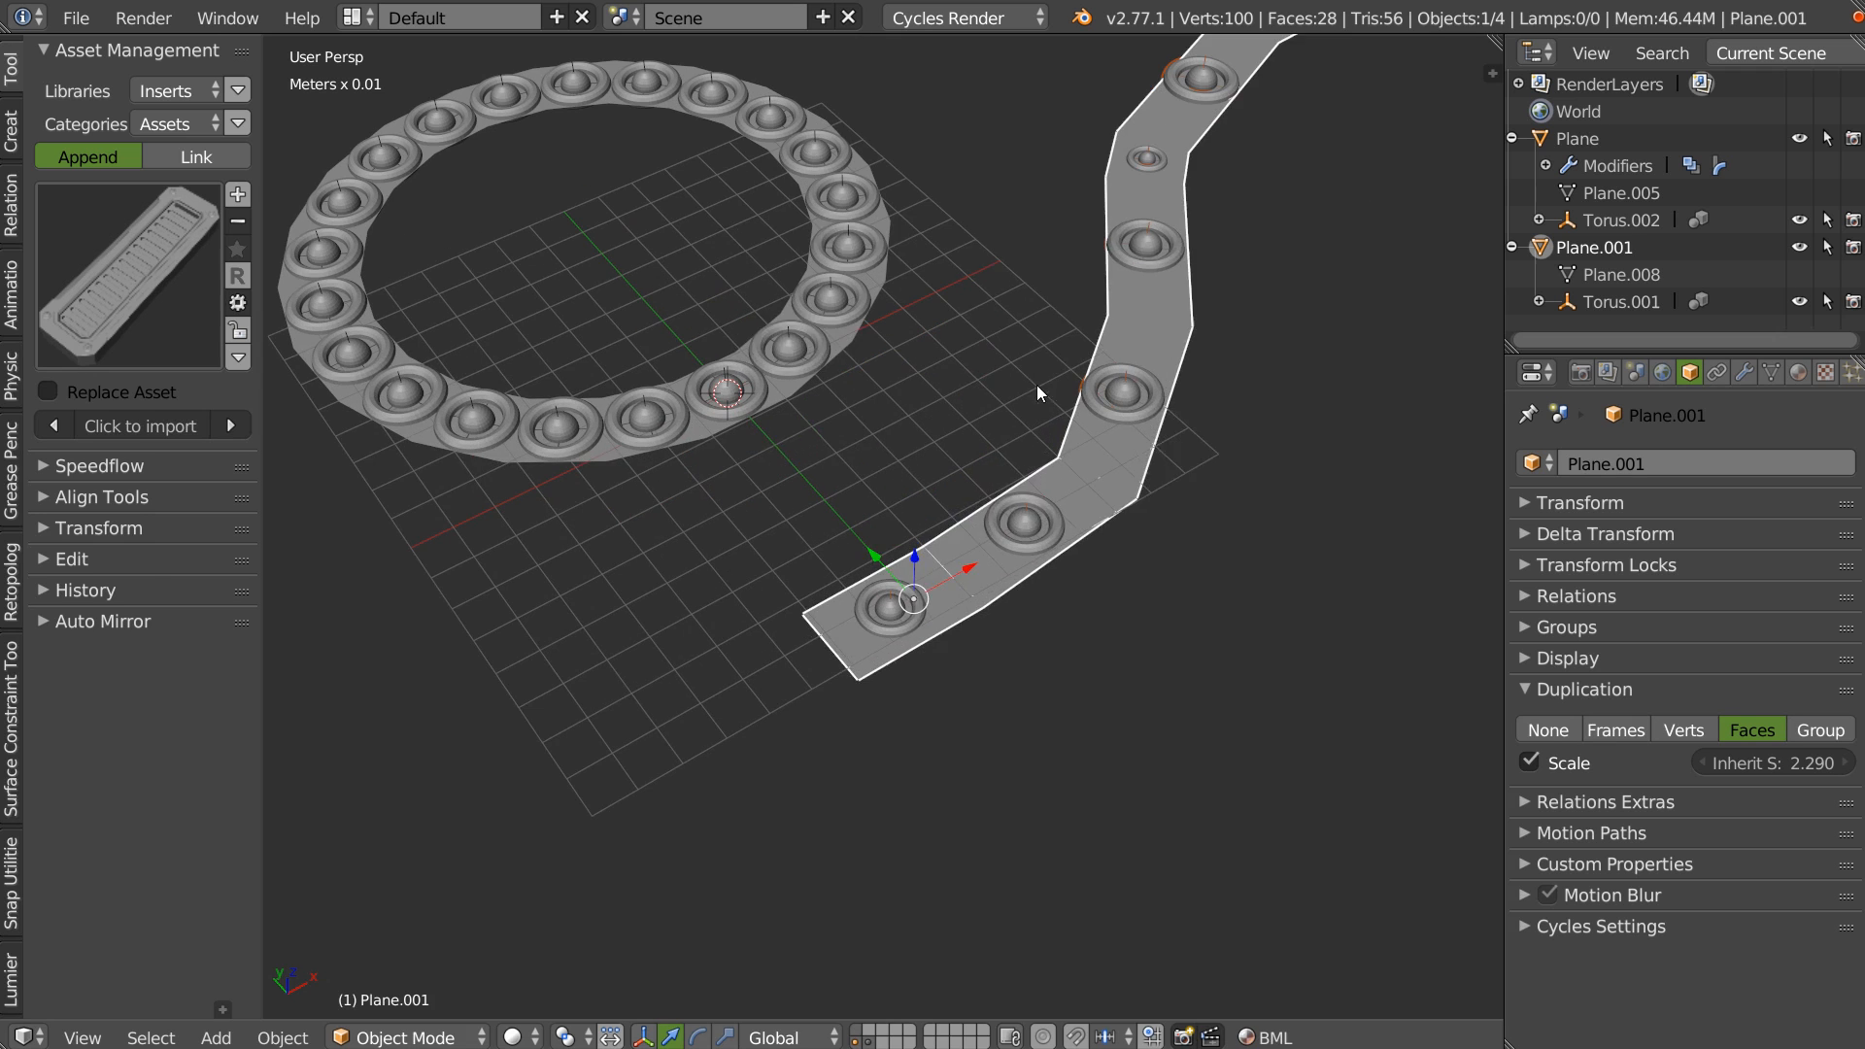
Duplicate the strip's selected long side edges in Edit Mode and move the copy about 3 cm along Y.
{"action": "key", "text": "Tab"}
{"action": "scroll", "coordinate": [1098, 471], "scroll_direction": "down", "scroll_amount": 2}
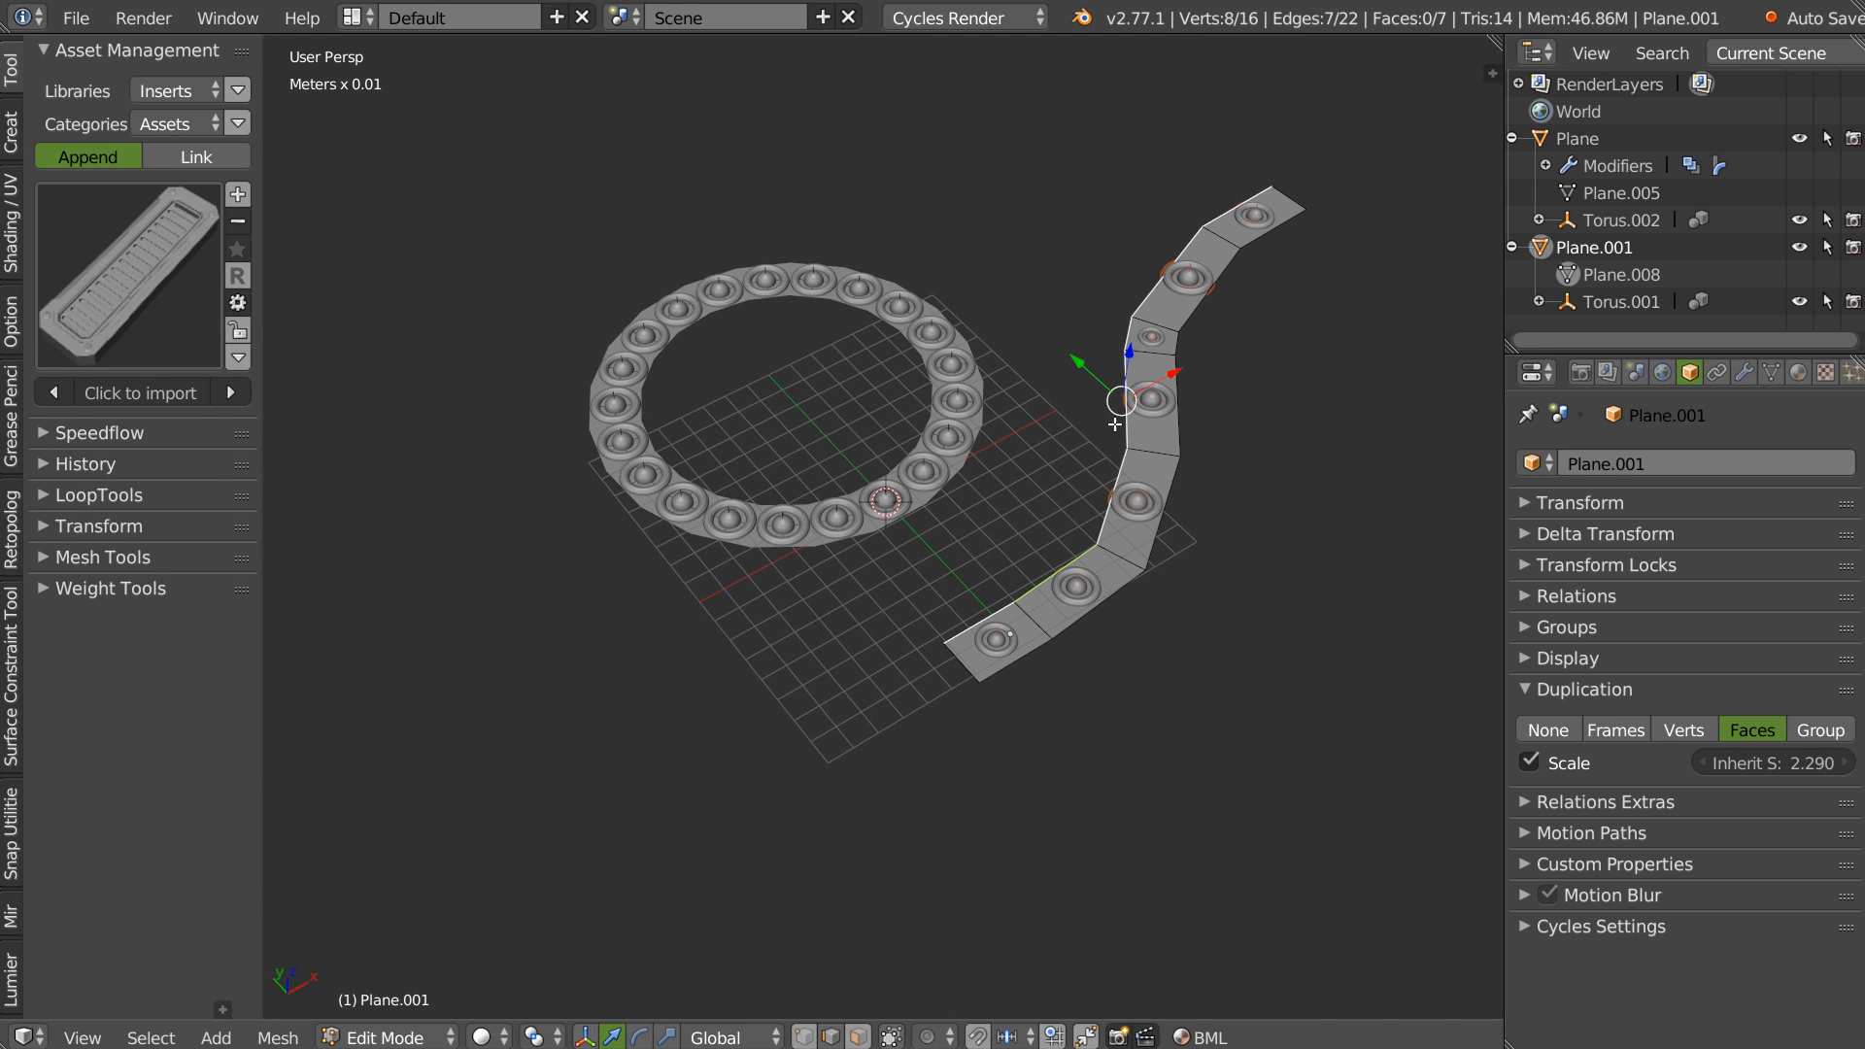
{"action": "middle_click_drag", "start_coordinate": [1084, 480], "coordinate": [1059, 456], "text": "shift"}
{"action": "key", "text": "shift+d"}
{"action": "key", "text": "y"}
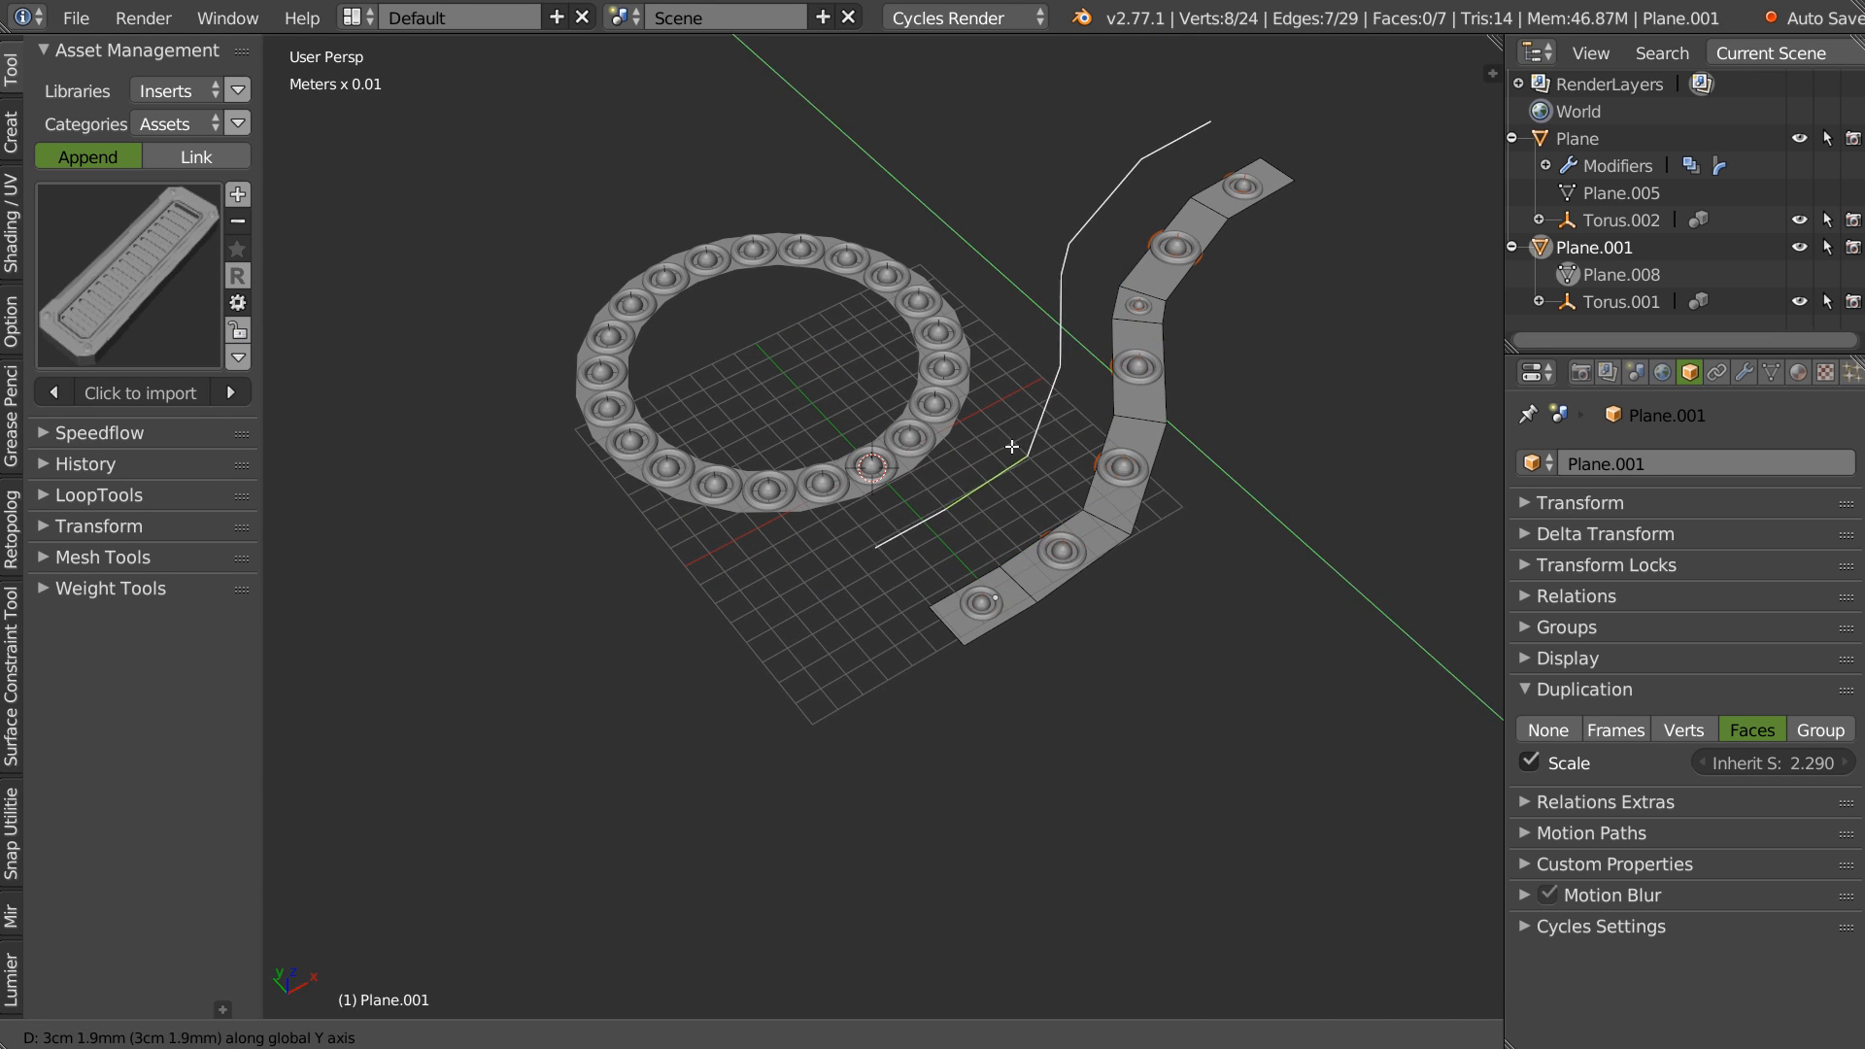
{"action": "left_click", "coordinate": [1013, 444]}
Separate the duplicated edges into their own object and return to Object Mode.
{"action": "key", "text": "p"}
{"action": "left_click", "coordinate": [994, 445]}
{"action": "key", "text": "Tab"}
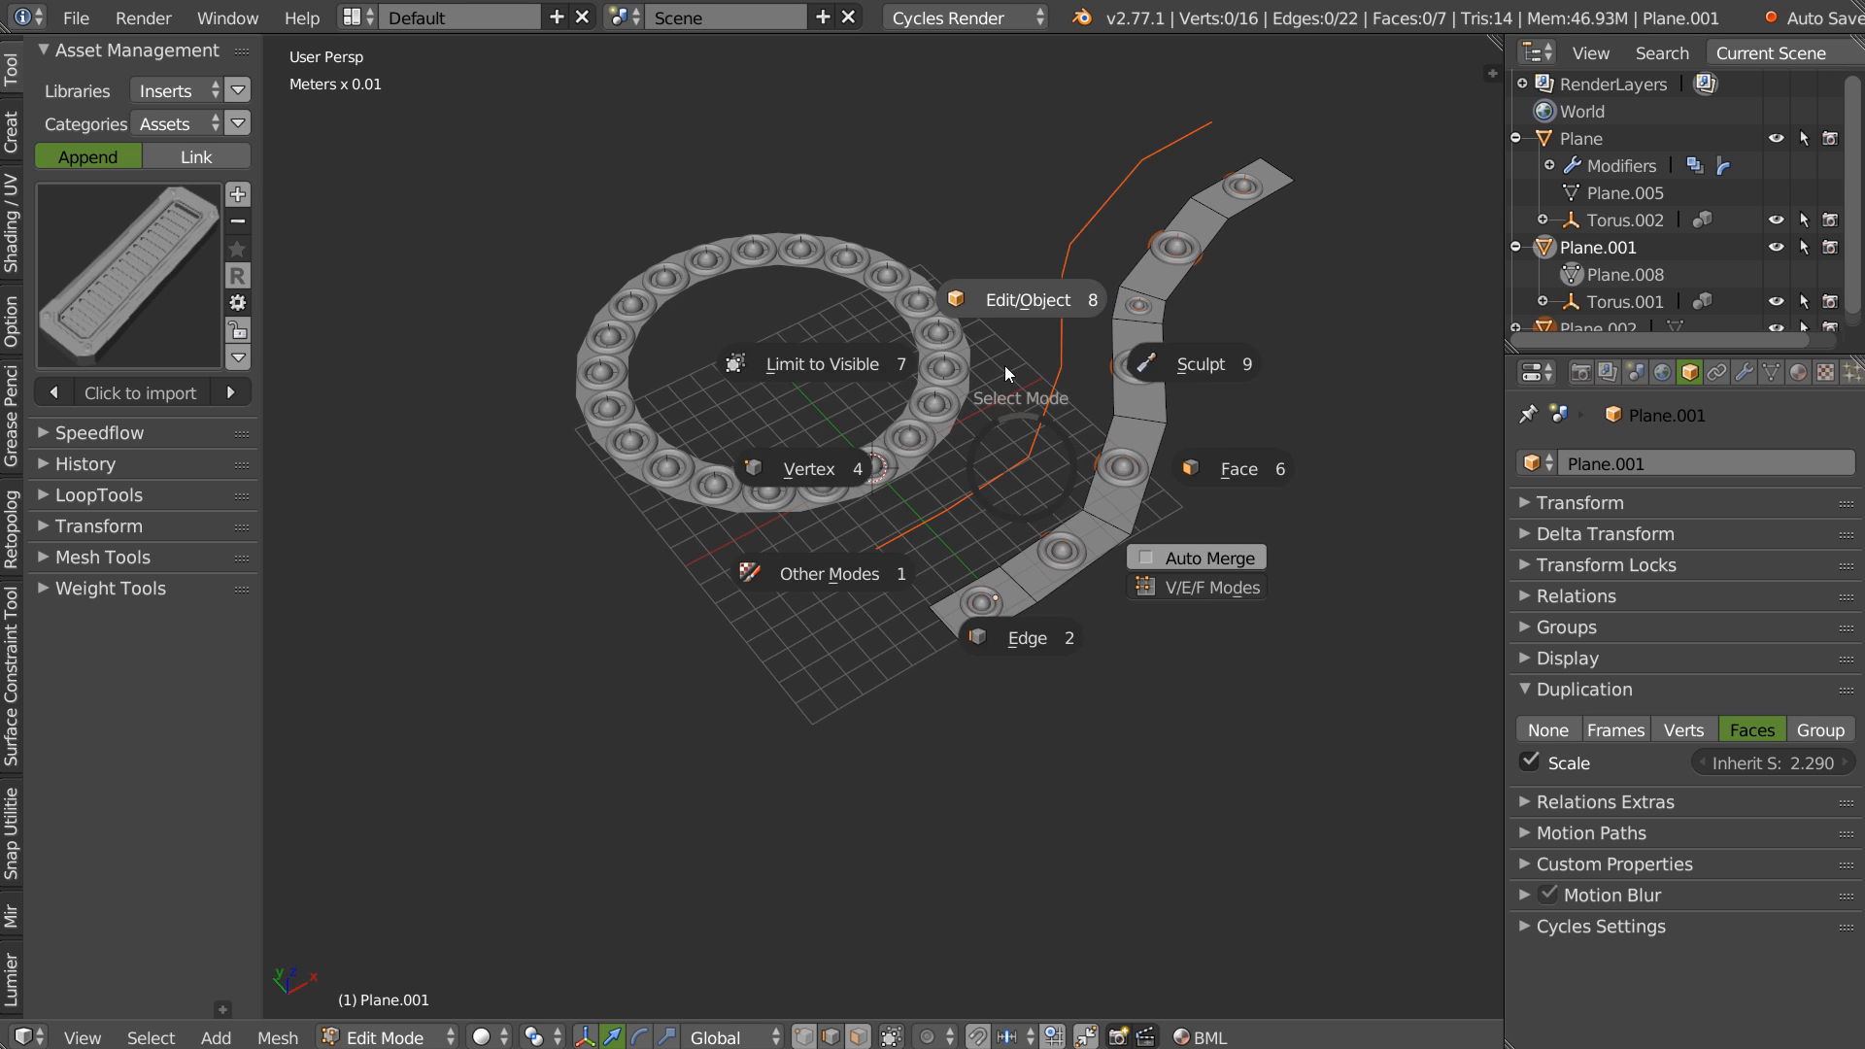
{"action": "left_click", "coordinate": [1011, 331]}
Select the separated edge line and inspect its vertices in Edit Mode.
{"action": "right_click", "coordinate": [1022, 460]}
{"action": "scroll", "coordinate": [977, 476], "scroll_direction": "up", "scroll_amount": 1}
{"action": "scroll", "coordinate": [990, 448], "scroll_direction": "up", "scroll_amount": 1}
{"action": "key", "text": "Tab"}
{"action": "left_click", "coordinate": [927, 484]}
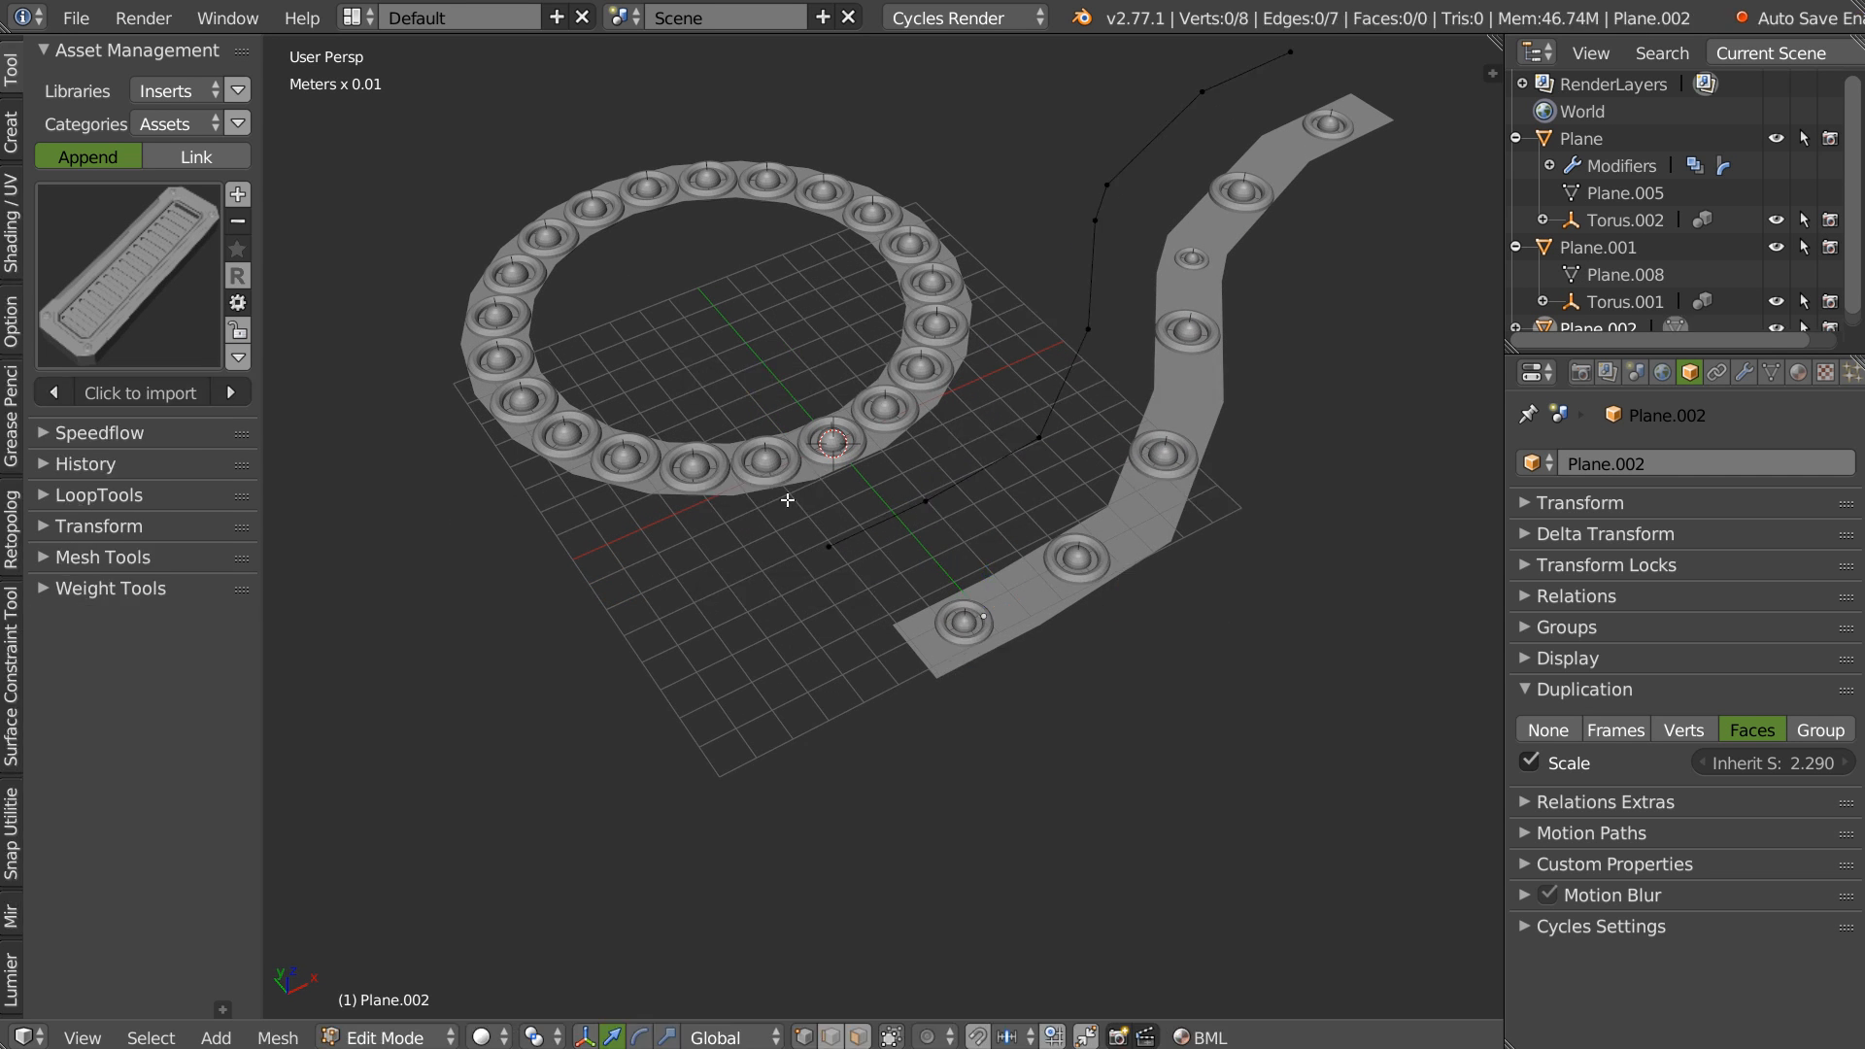
{"action": "key", "text": "Tab"}
{"action": "scroll", "coordinate": [957, 486], "scroll_direction": "up", "scroll_amount": 1}
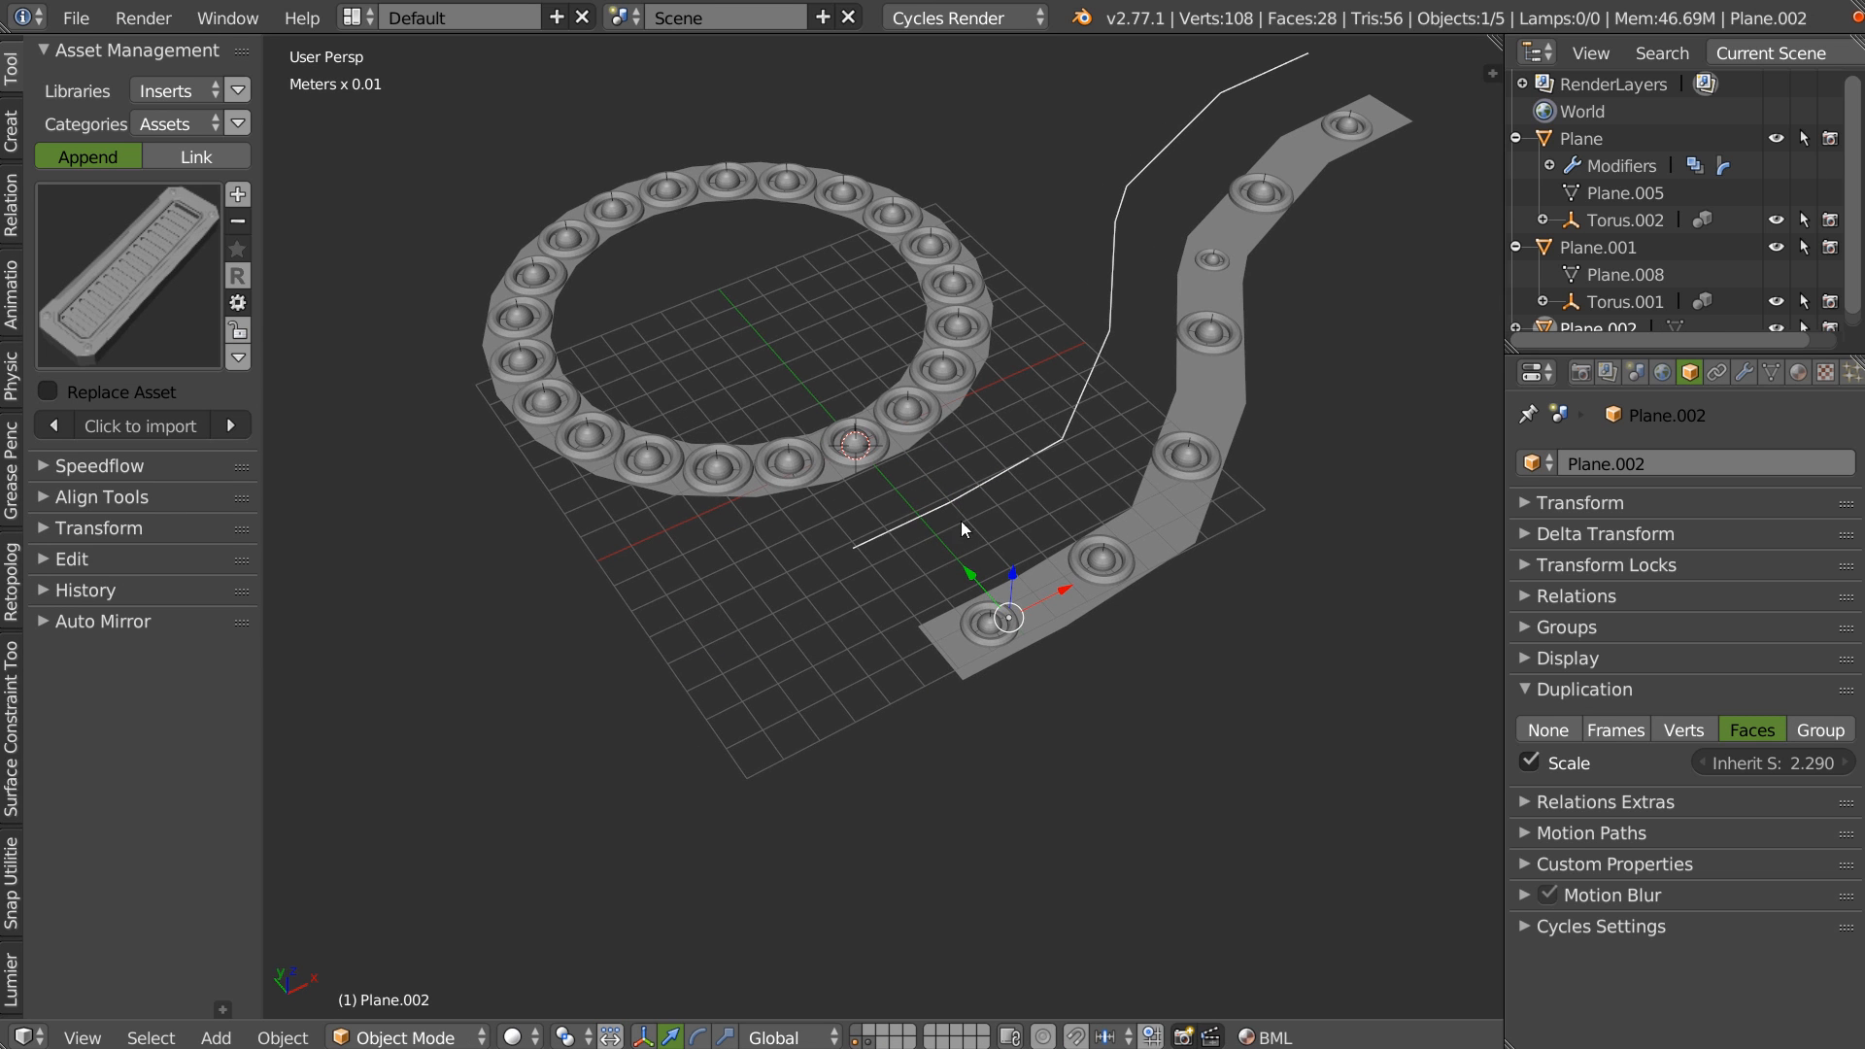
Set the edge line's origin to the vertex at its lower end nearest the ring.
{"action": "right_click", "coordinate": [1010, 484]}
{"action": "left_click", "coordinate": [1179, 367]}
{"action": "key", "text": "Tab"}
{"action": "key", "text": "shift+s"}
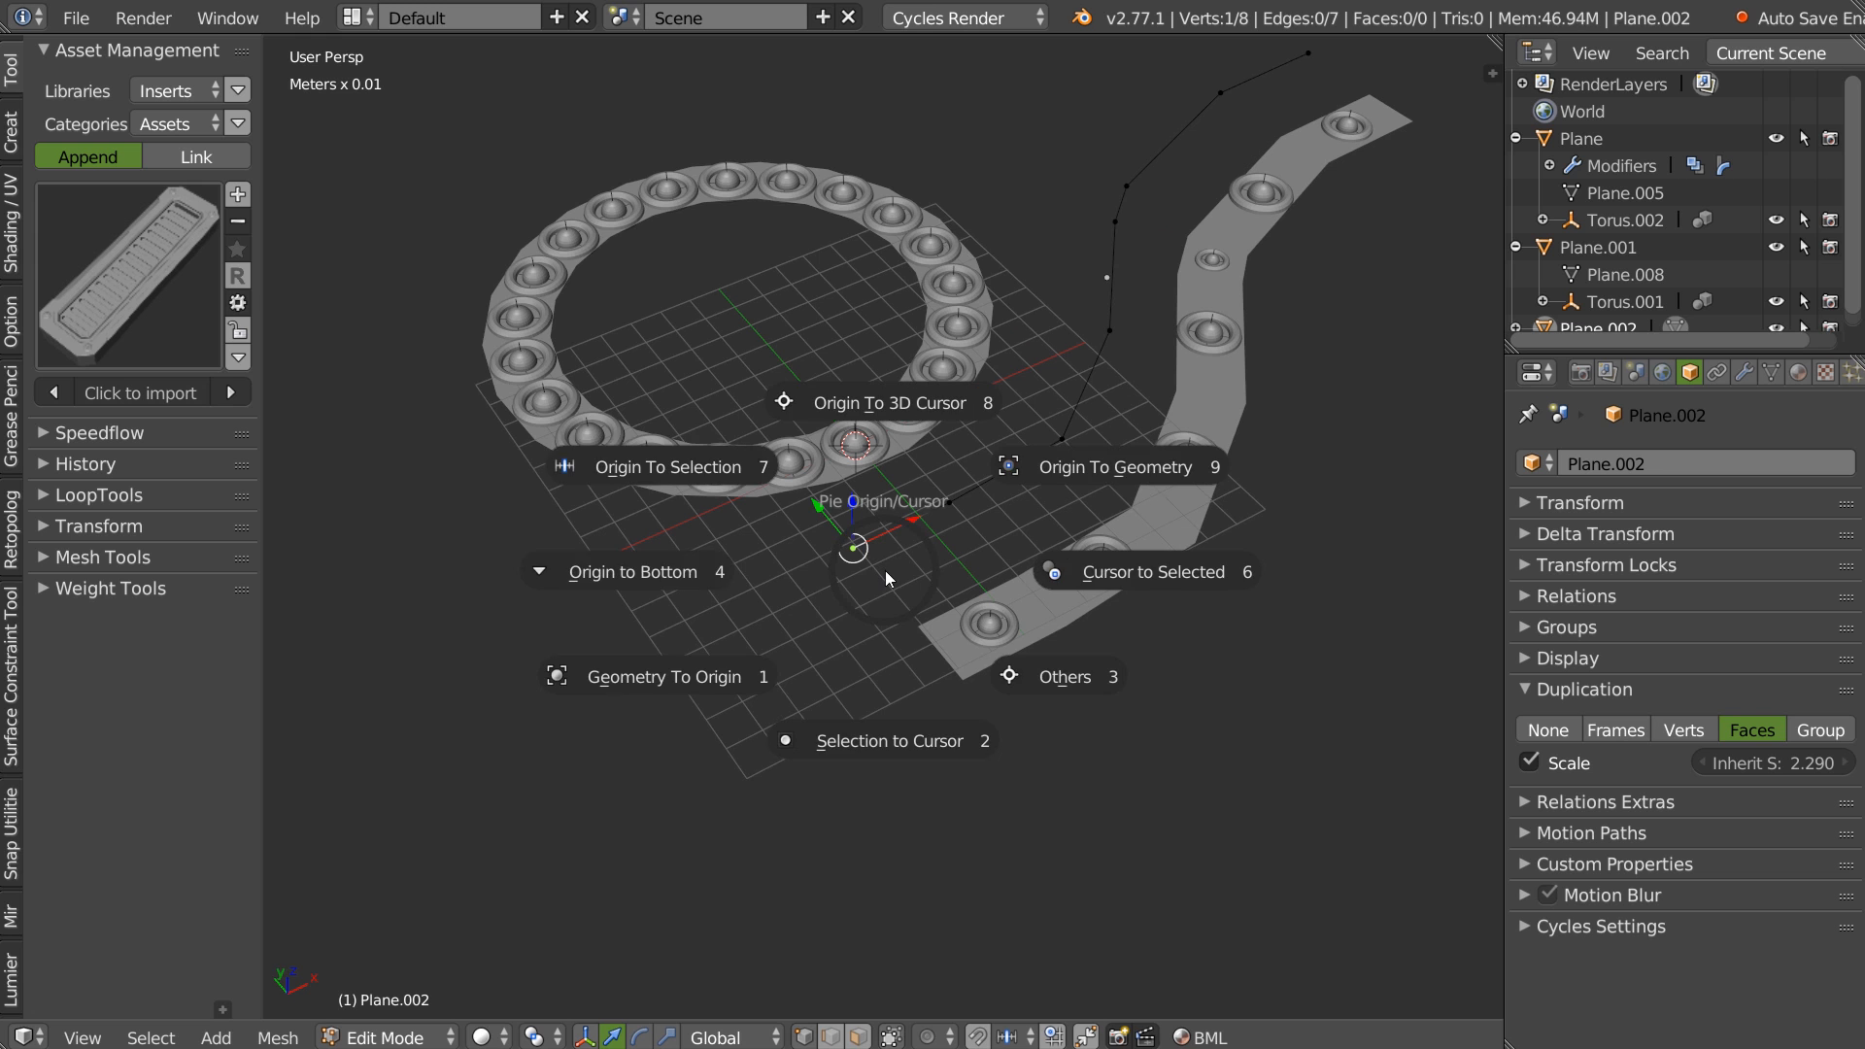
{"action": "left_click", "coordinate": [802, 527]}
Add another Torus group instance, move it to the edge line's starting end and scale it down.
{"action": "middle_click_drag", "start_coordinate": [902, 593], "coordinate": [928, 532]}
{"action": "key", "text": "shift+a"}
{"action": "mouse_move", "coordinate": [929, 535]}
{"action": "left_click", "coordinate": [1040, 532]}
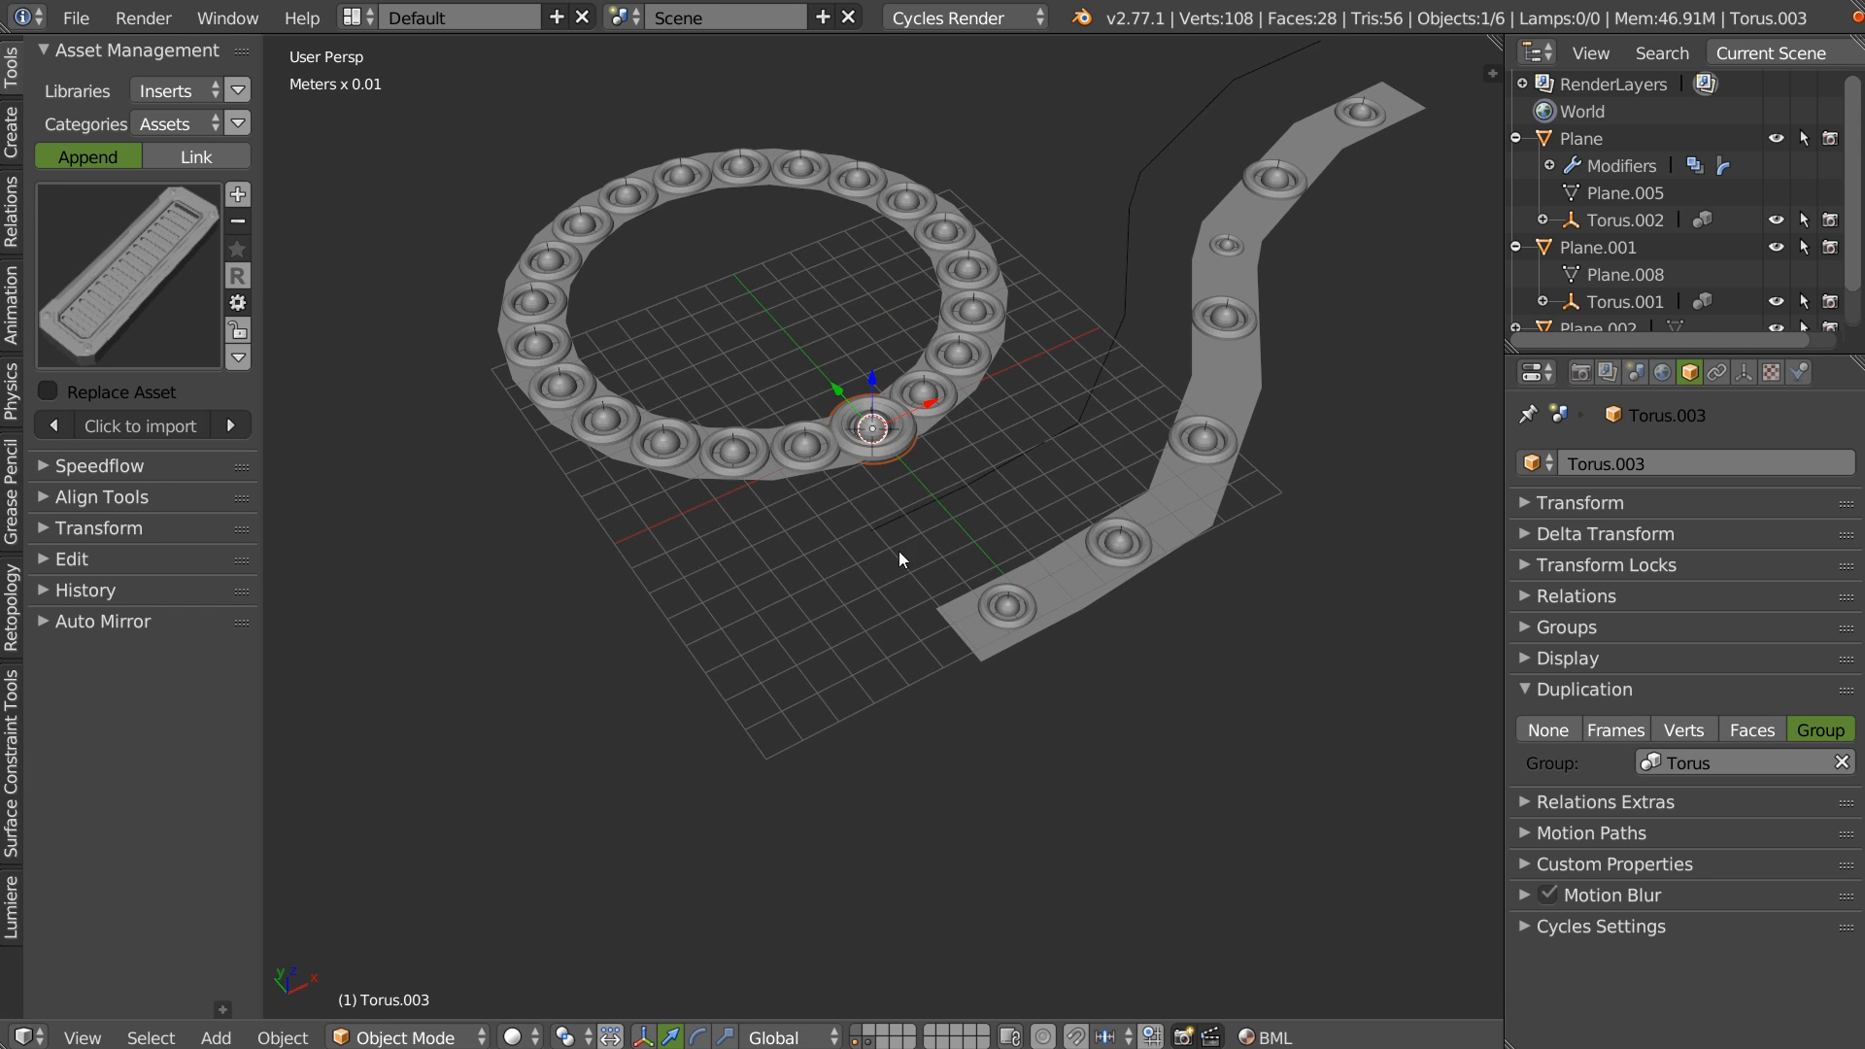
{"action": "scroll", "coordinate": [874, 466], "scroll_direction": "up", "scroll_amount": 2}
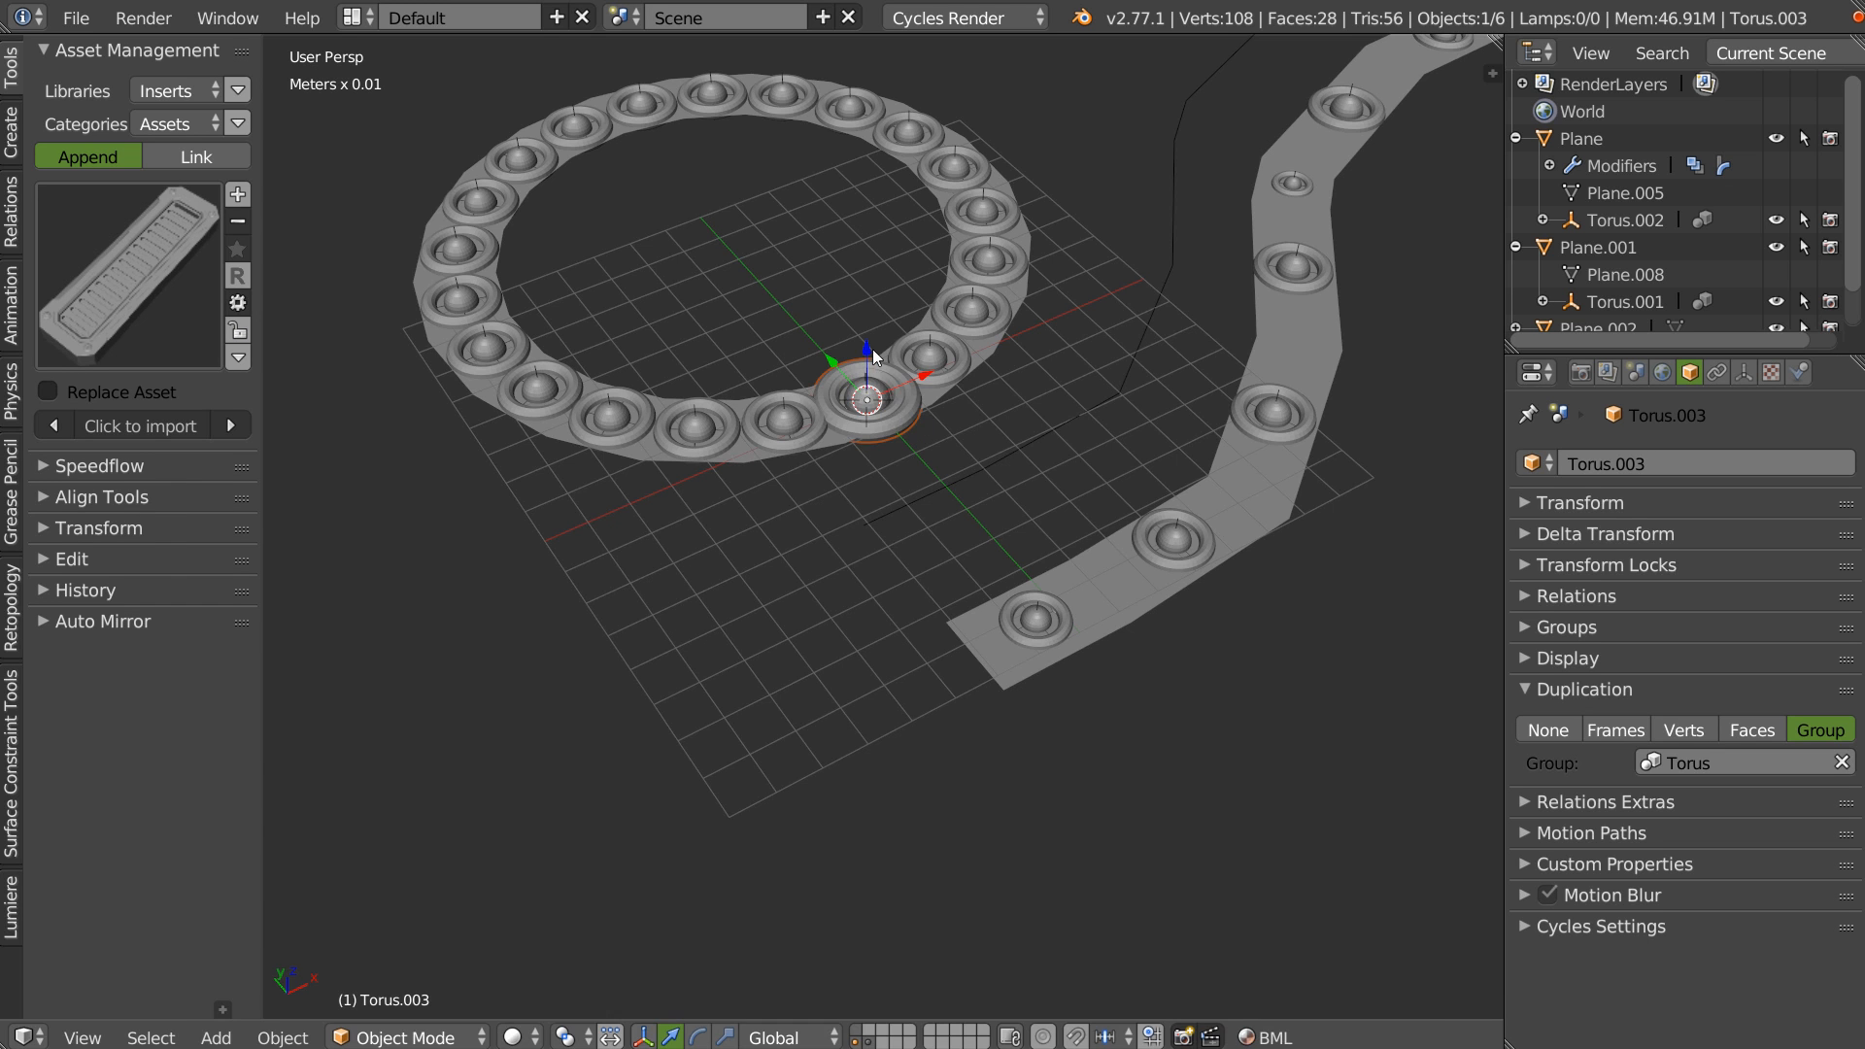
{"action": "key", "text": "g"}
{"action": "left_click", "coordinate": [869, 469]}
{"action": "scroll", "coordinate": [919, 476], "scroll_direction": "up", "scroll_amount": 4}
{"action": "key", "text": "s"}
{"action": "left_click", "coordinate": [931, 478]}
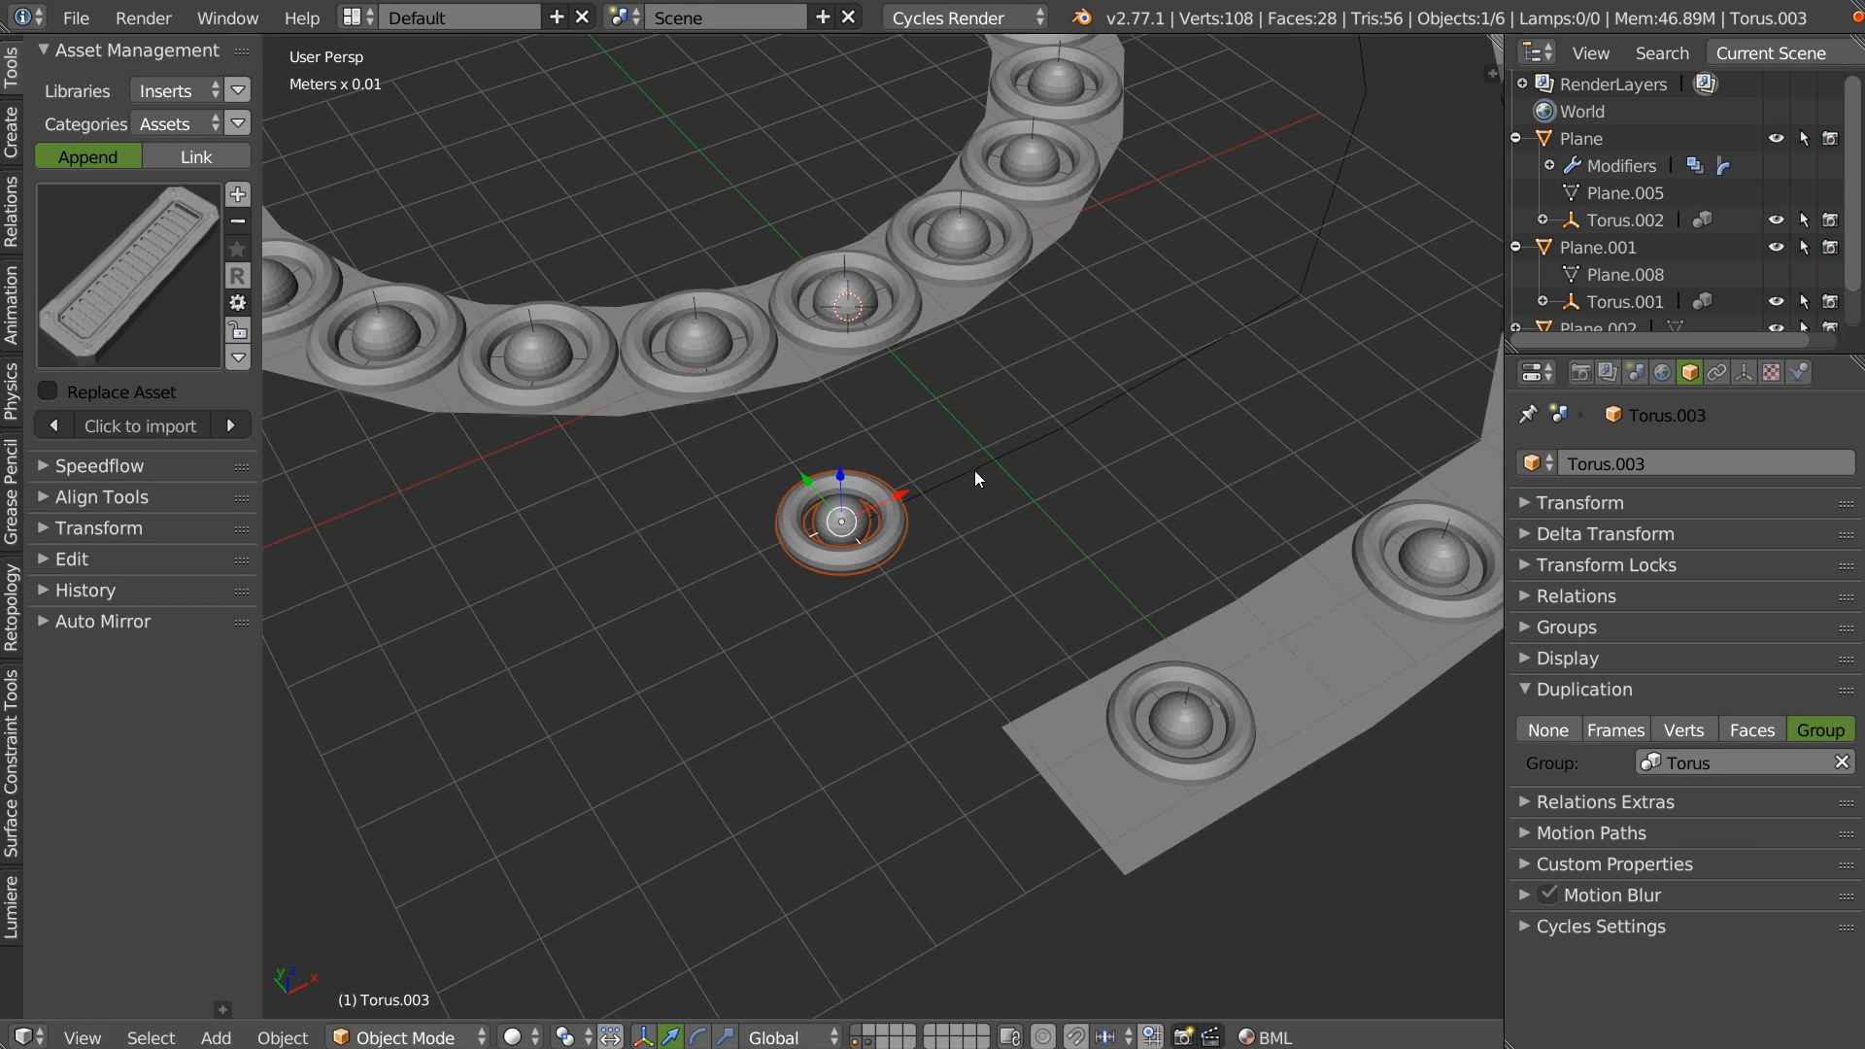
Parent the new torus instance to the Plane.002 edge line.
{"action": "right_click", "coordinate": [1086, 400], "text": "shift"}
{"action": "key", "text": "ctrl+p"}
{"action": "left_click", "coordinate": [1086, 399]}
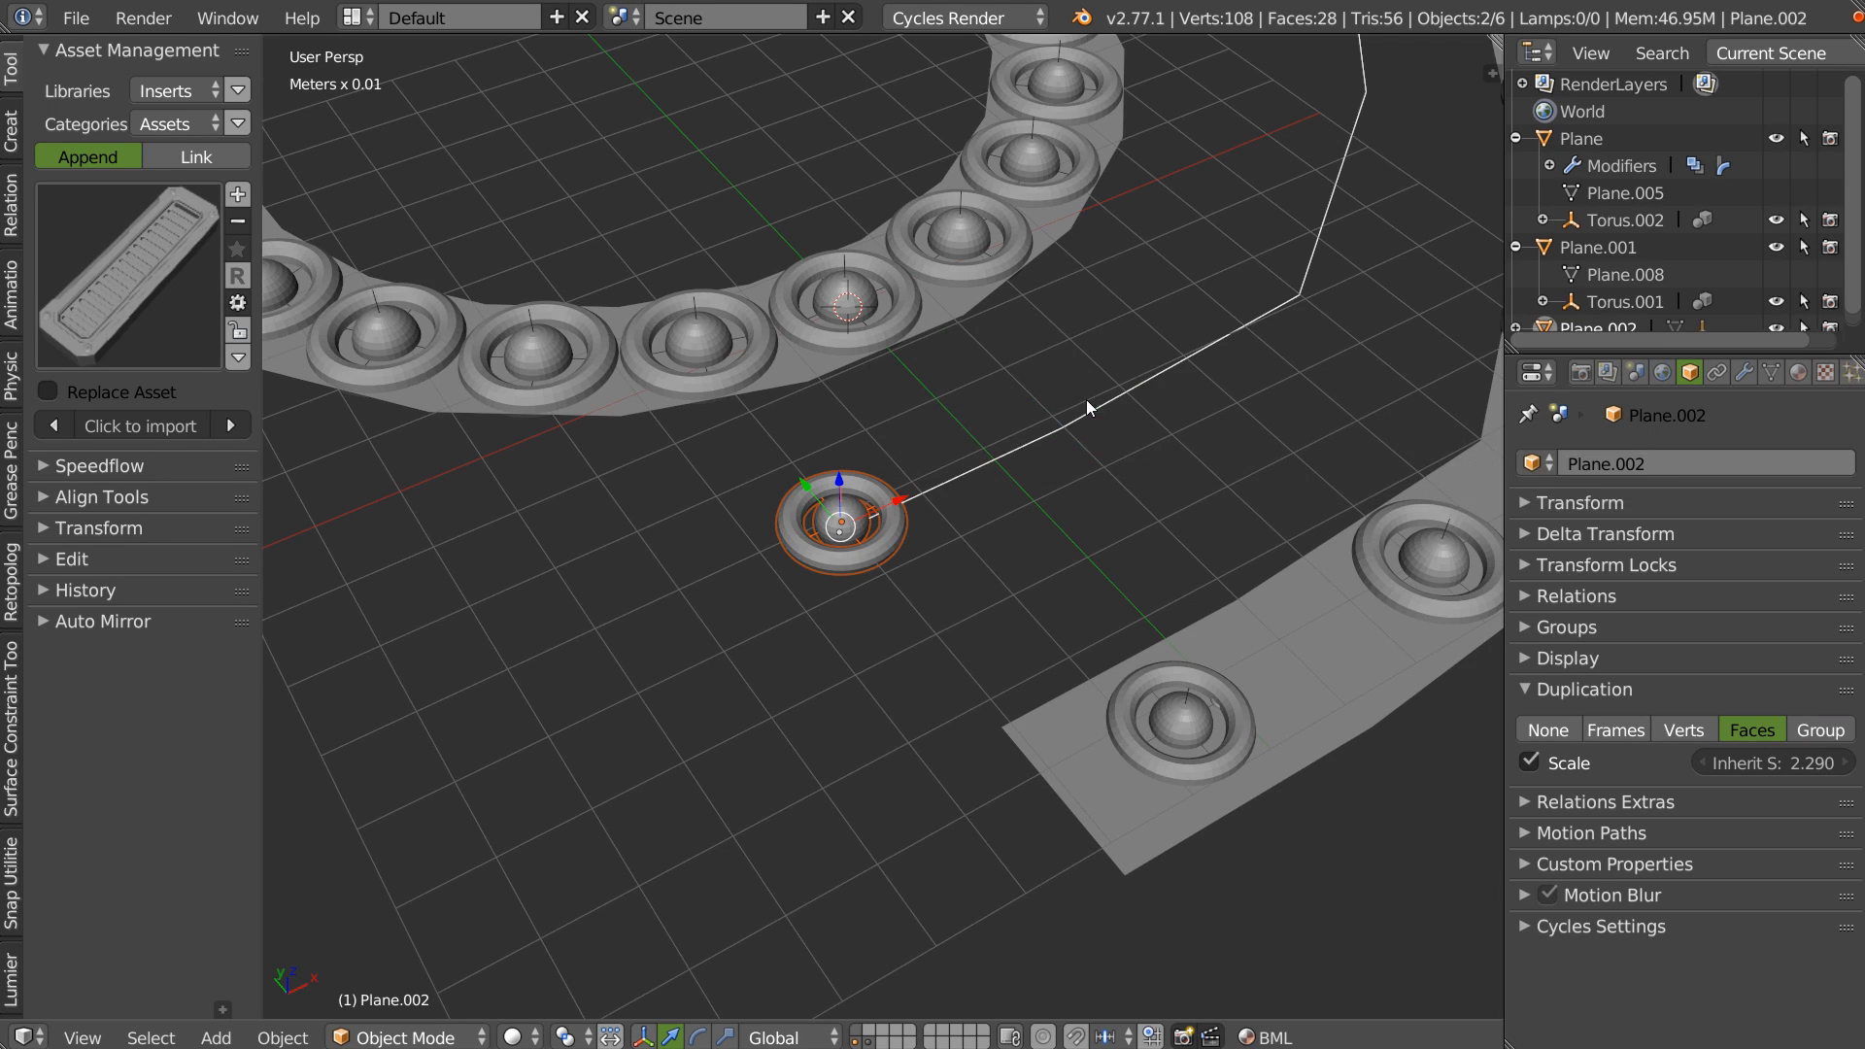
Select the edge line alone and set its duplication to Verts.
{"action": "right_click", "coordinate": [983, 465]}
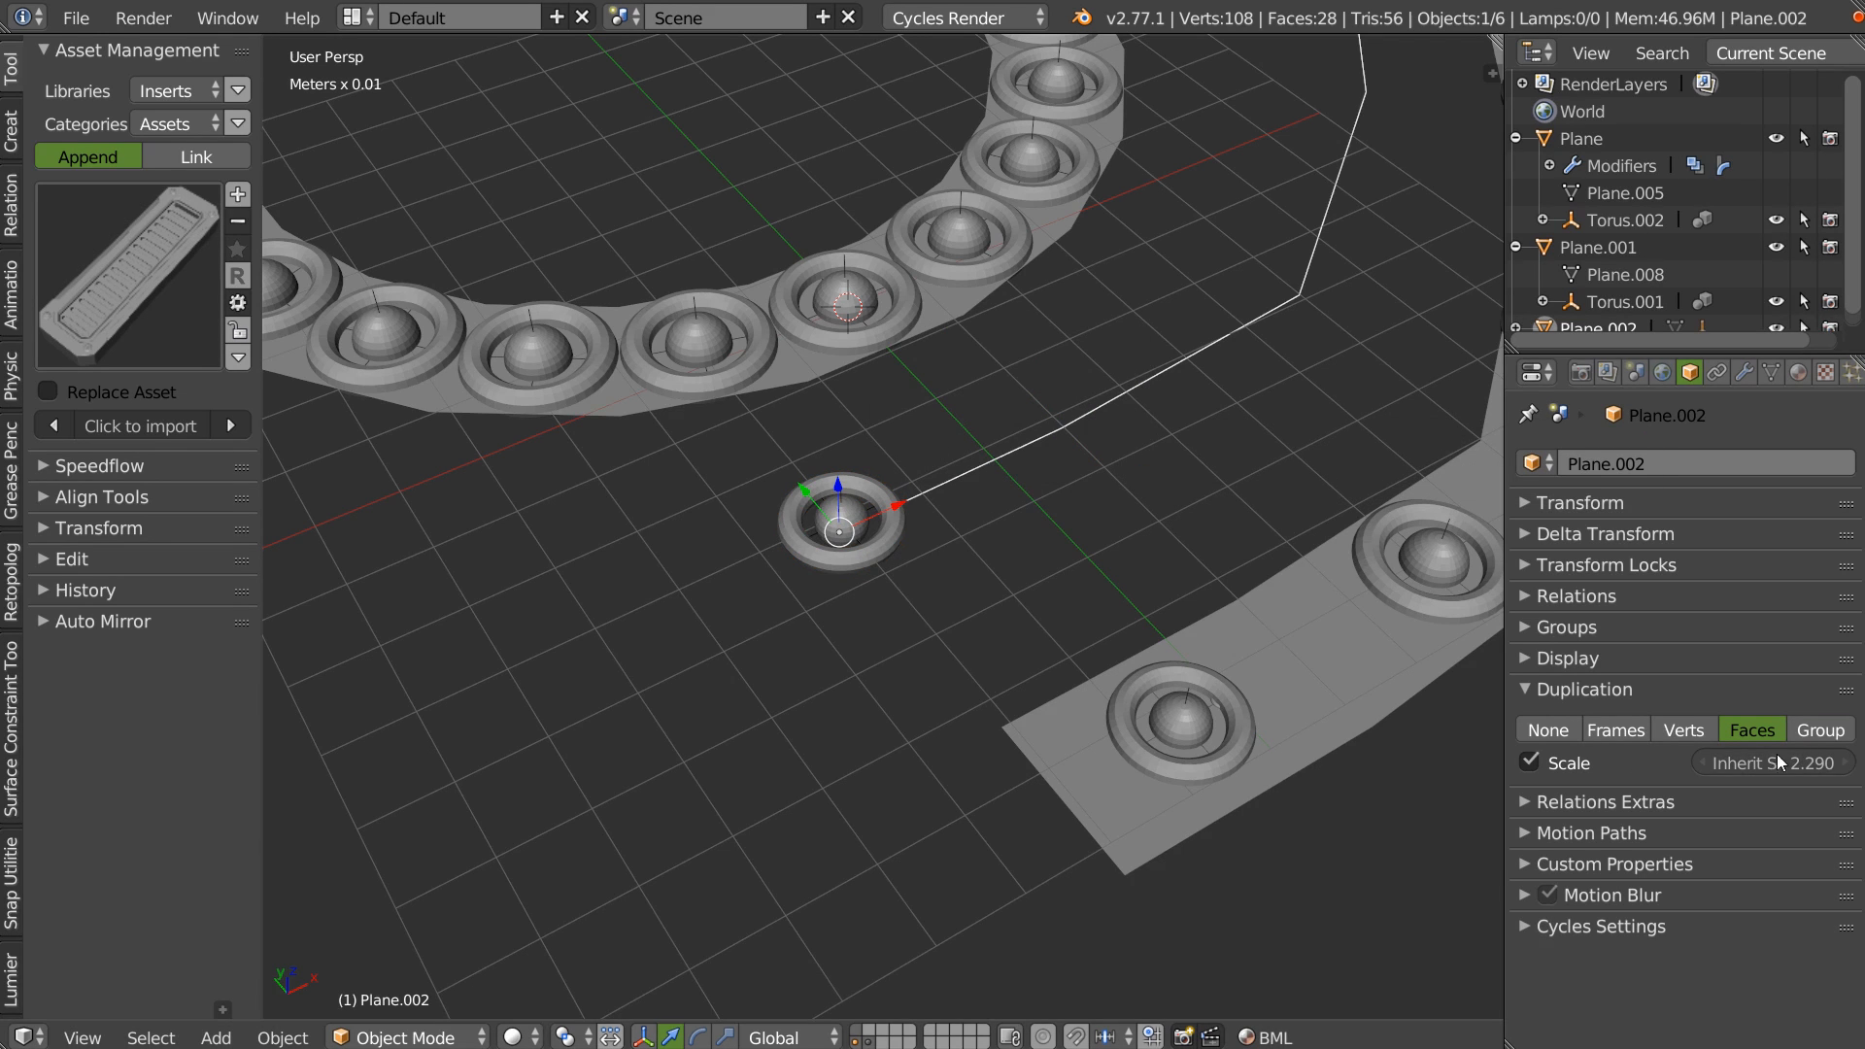
{"action": "scroll", "coordinate": [1629, 179], "scroll_direction": "down", "scroll_amount": 1}
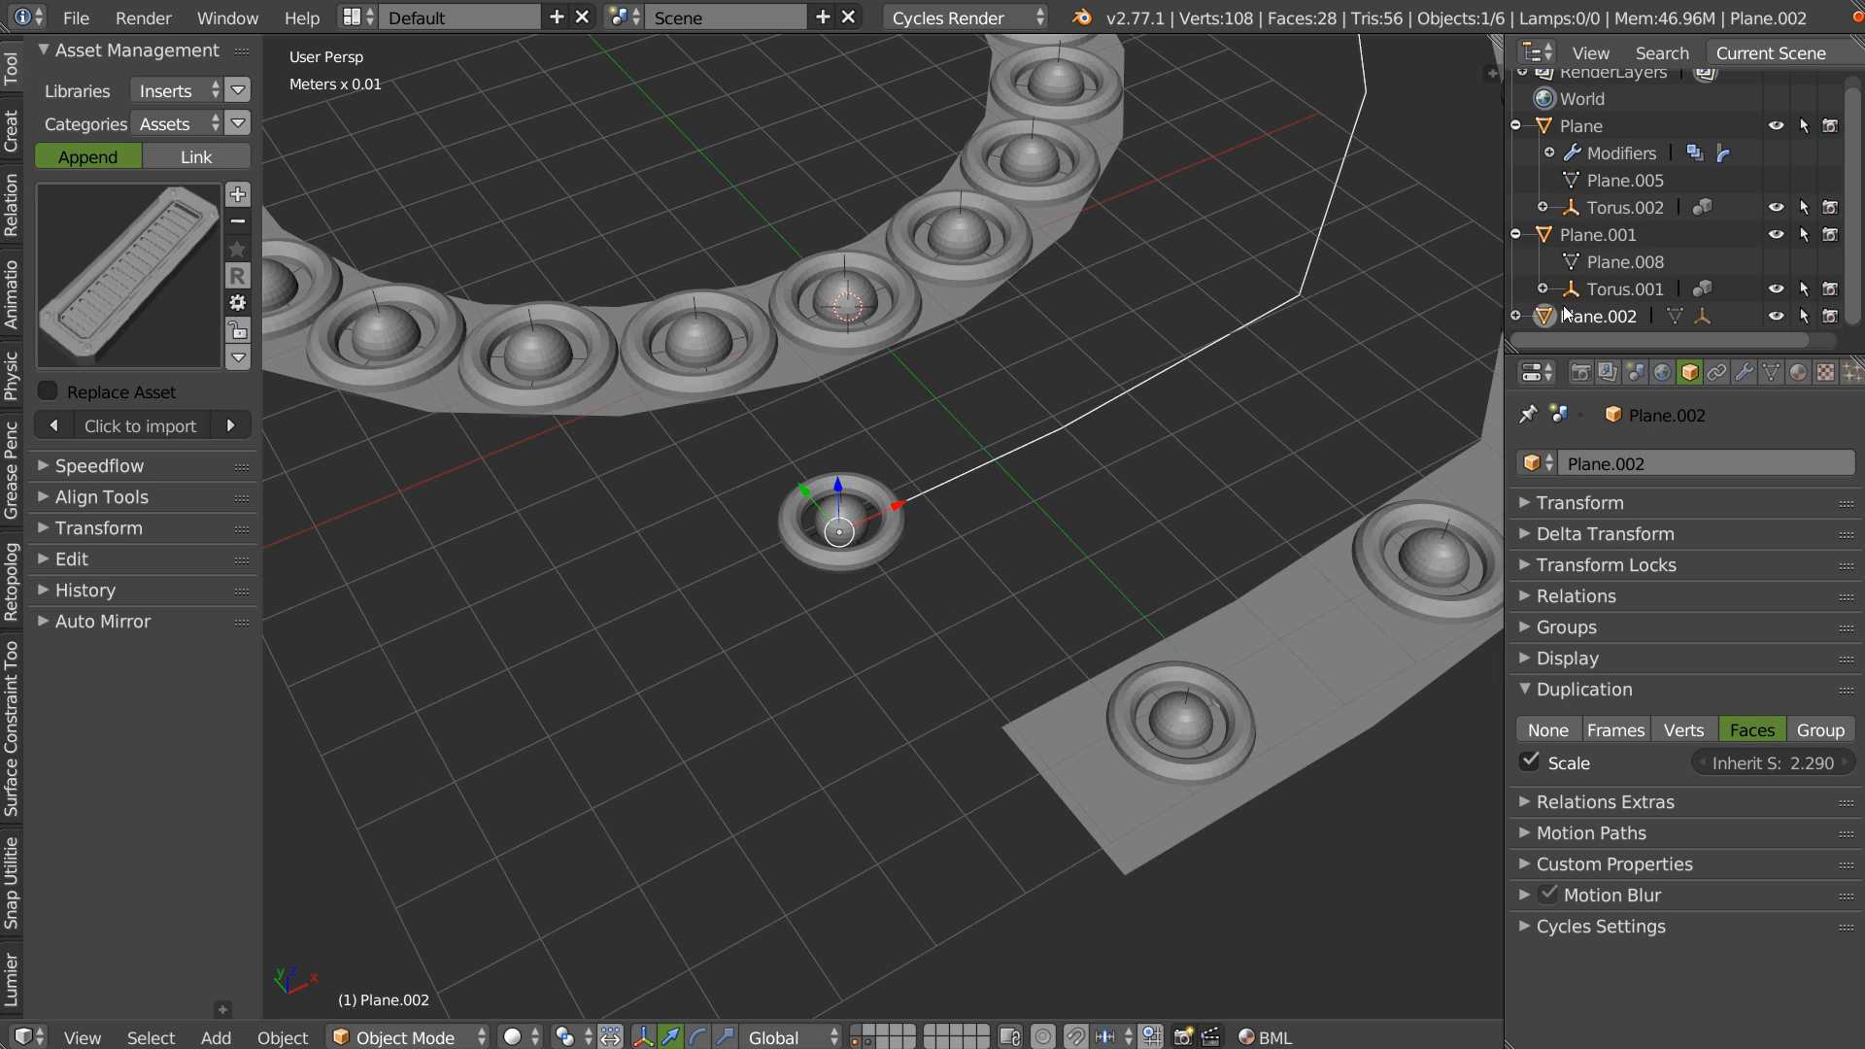
{"action": "left_click", "coordinate": [1686, 731]}
{"action": "scroll", "coordinate": [1000, 559], "scroll_direction": "down", "scroll_amount": 3}
{"action": "middle_click_drag", "start_coordinate": [1053, 548], "coordinate": [947, 659]}
{"action": "middle_click_drag", "start_coordinate": [787, 816], "coordinate": [985, 573], "text": "shift"}
{"action": "scroll", "coordinate": [848, 575], "scroll_direction": "up", "scroll_amount": 6}
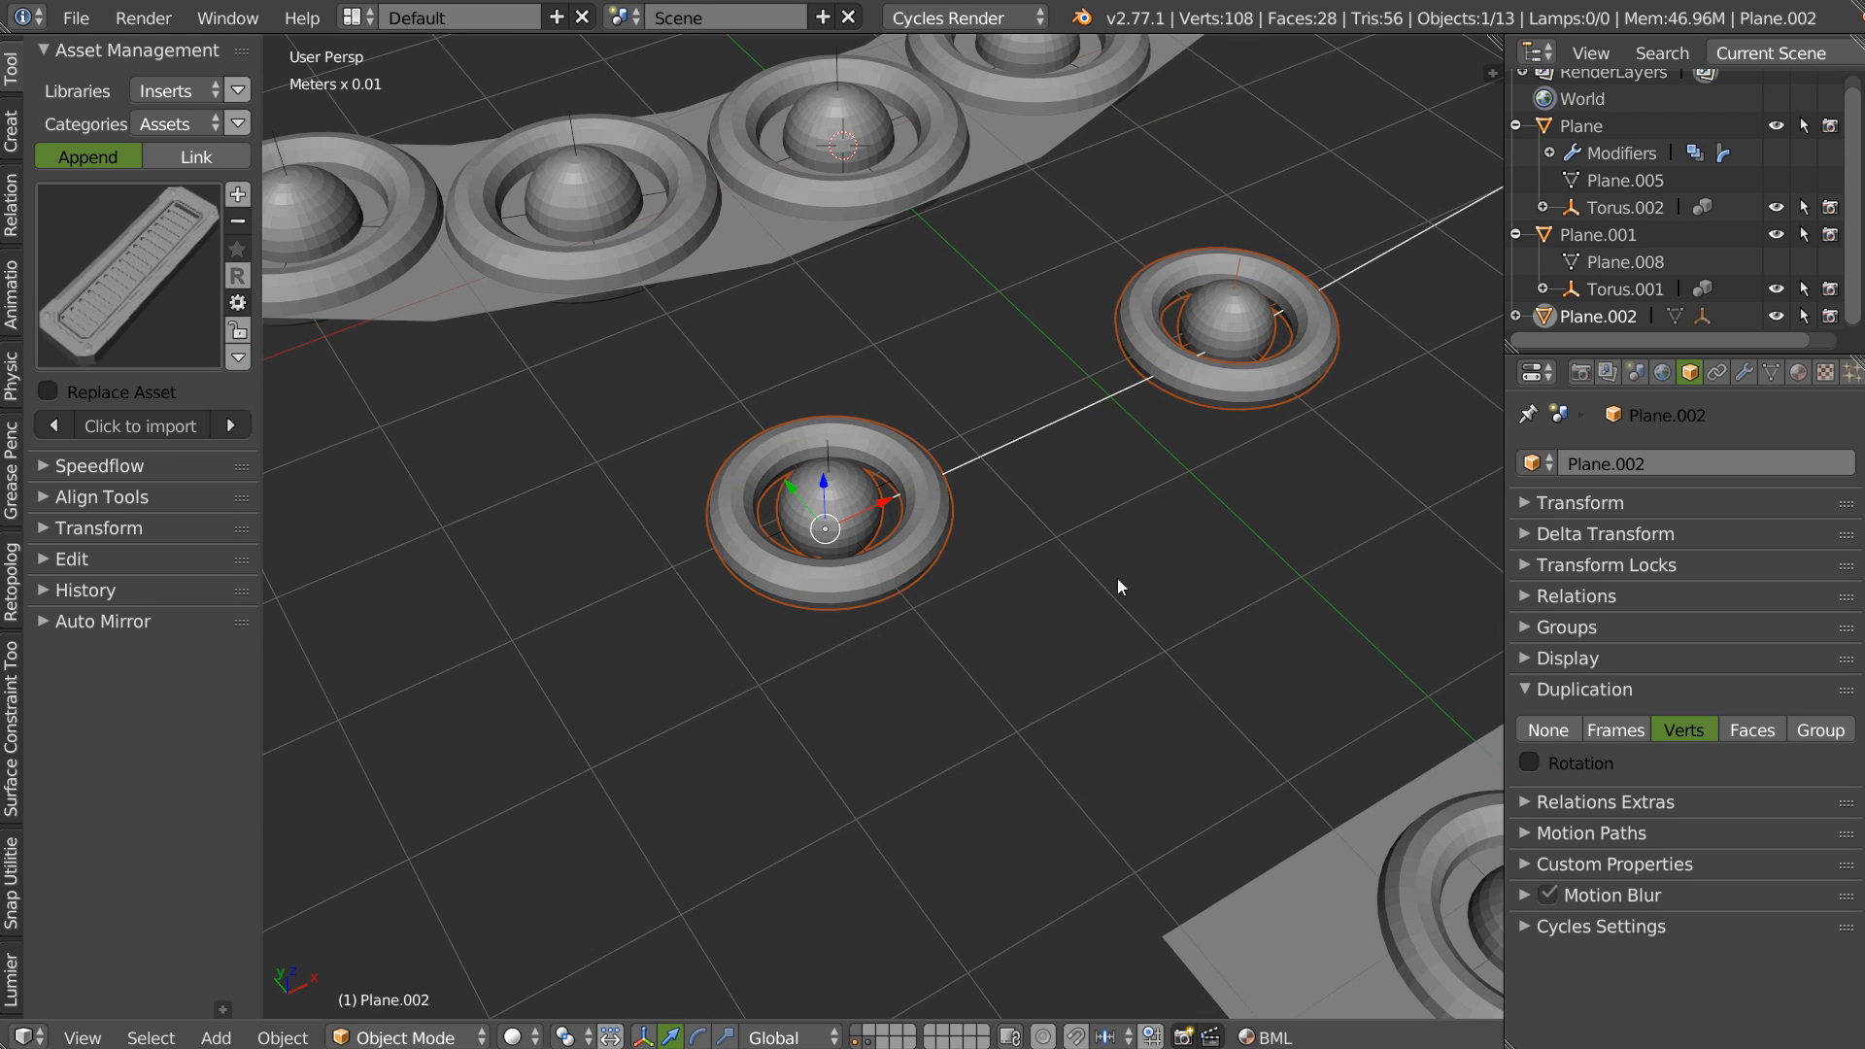
Scale Torus.003 under Plane.002 down to a much smaller size and reselect the edge line.
{"action": "left_click", "coordinate": [1516, 316]}
{"action": "scroll", "coordinate": [1512, 291], "scroll_direction": "down", "scroll_amount": 2}
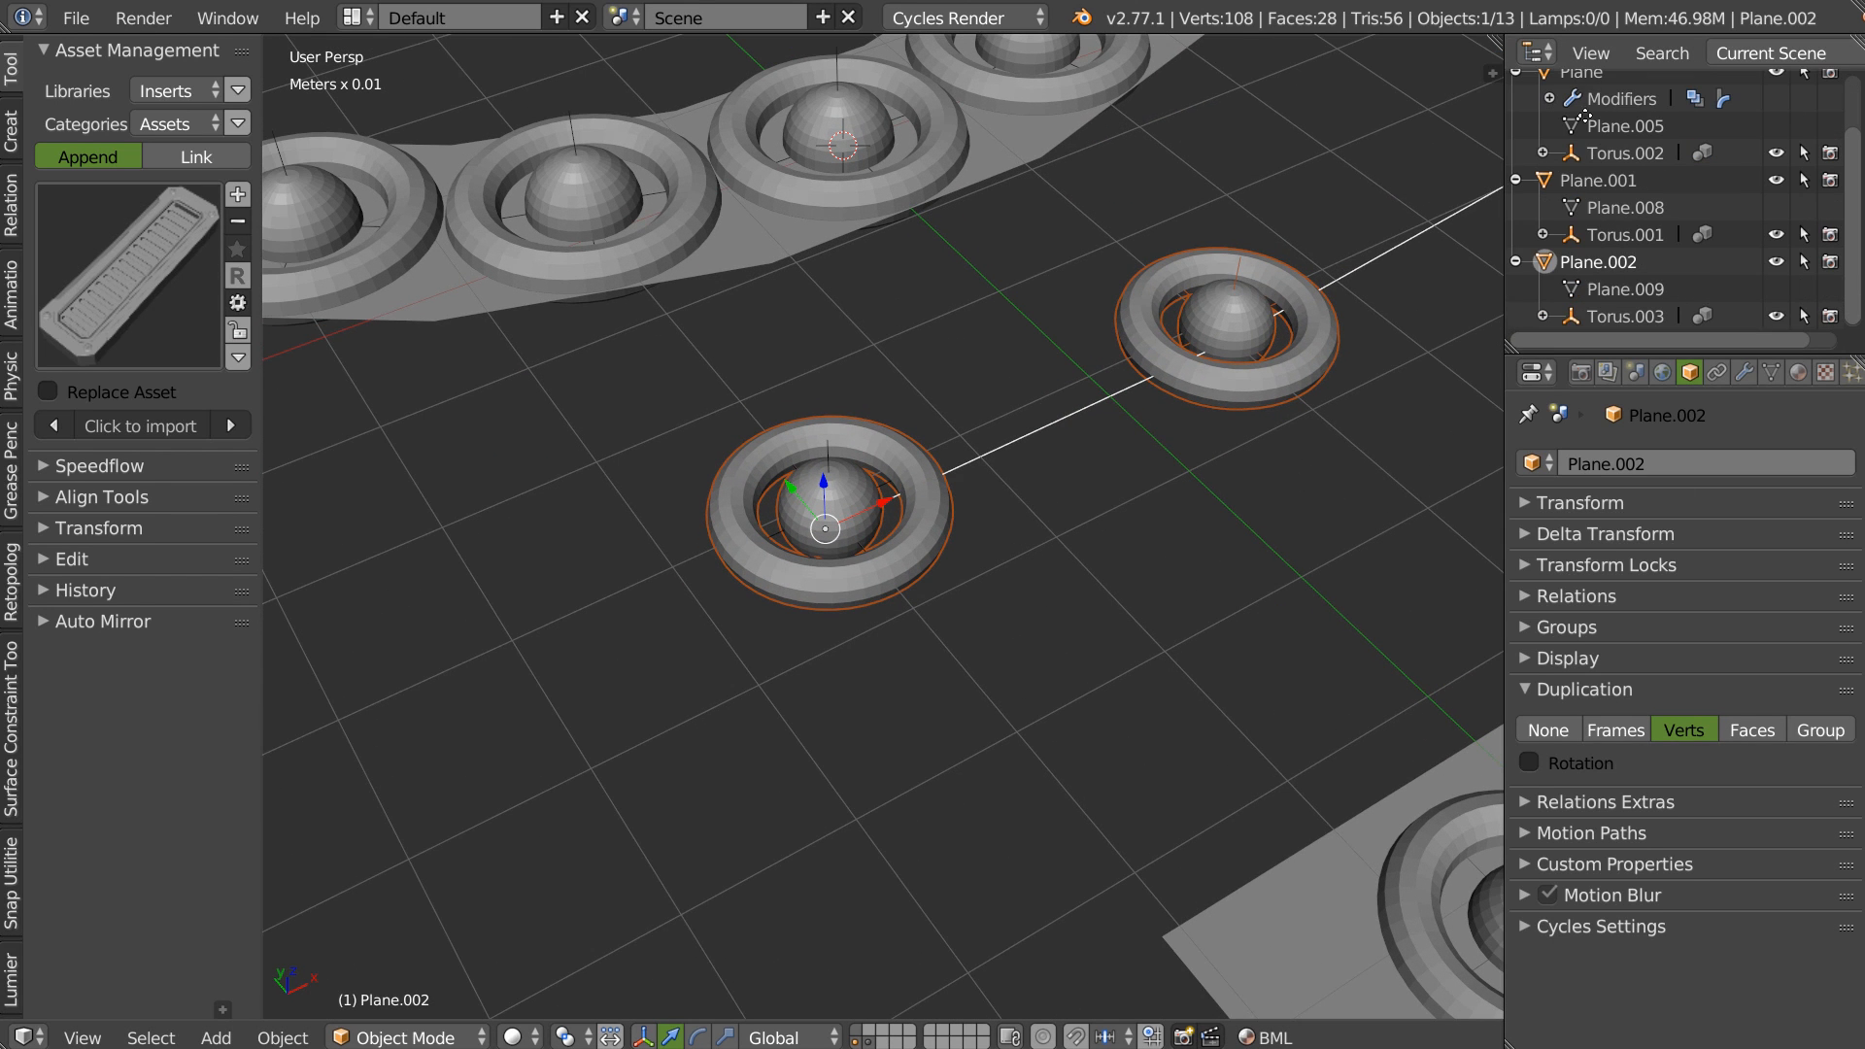
{"action": "left_click", "coordinate": [1616, 319]}
{"action": "key", "text": "s"}
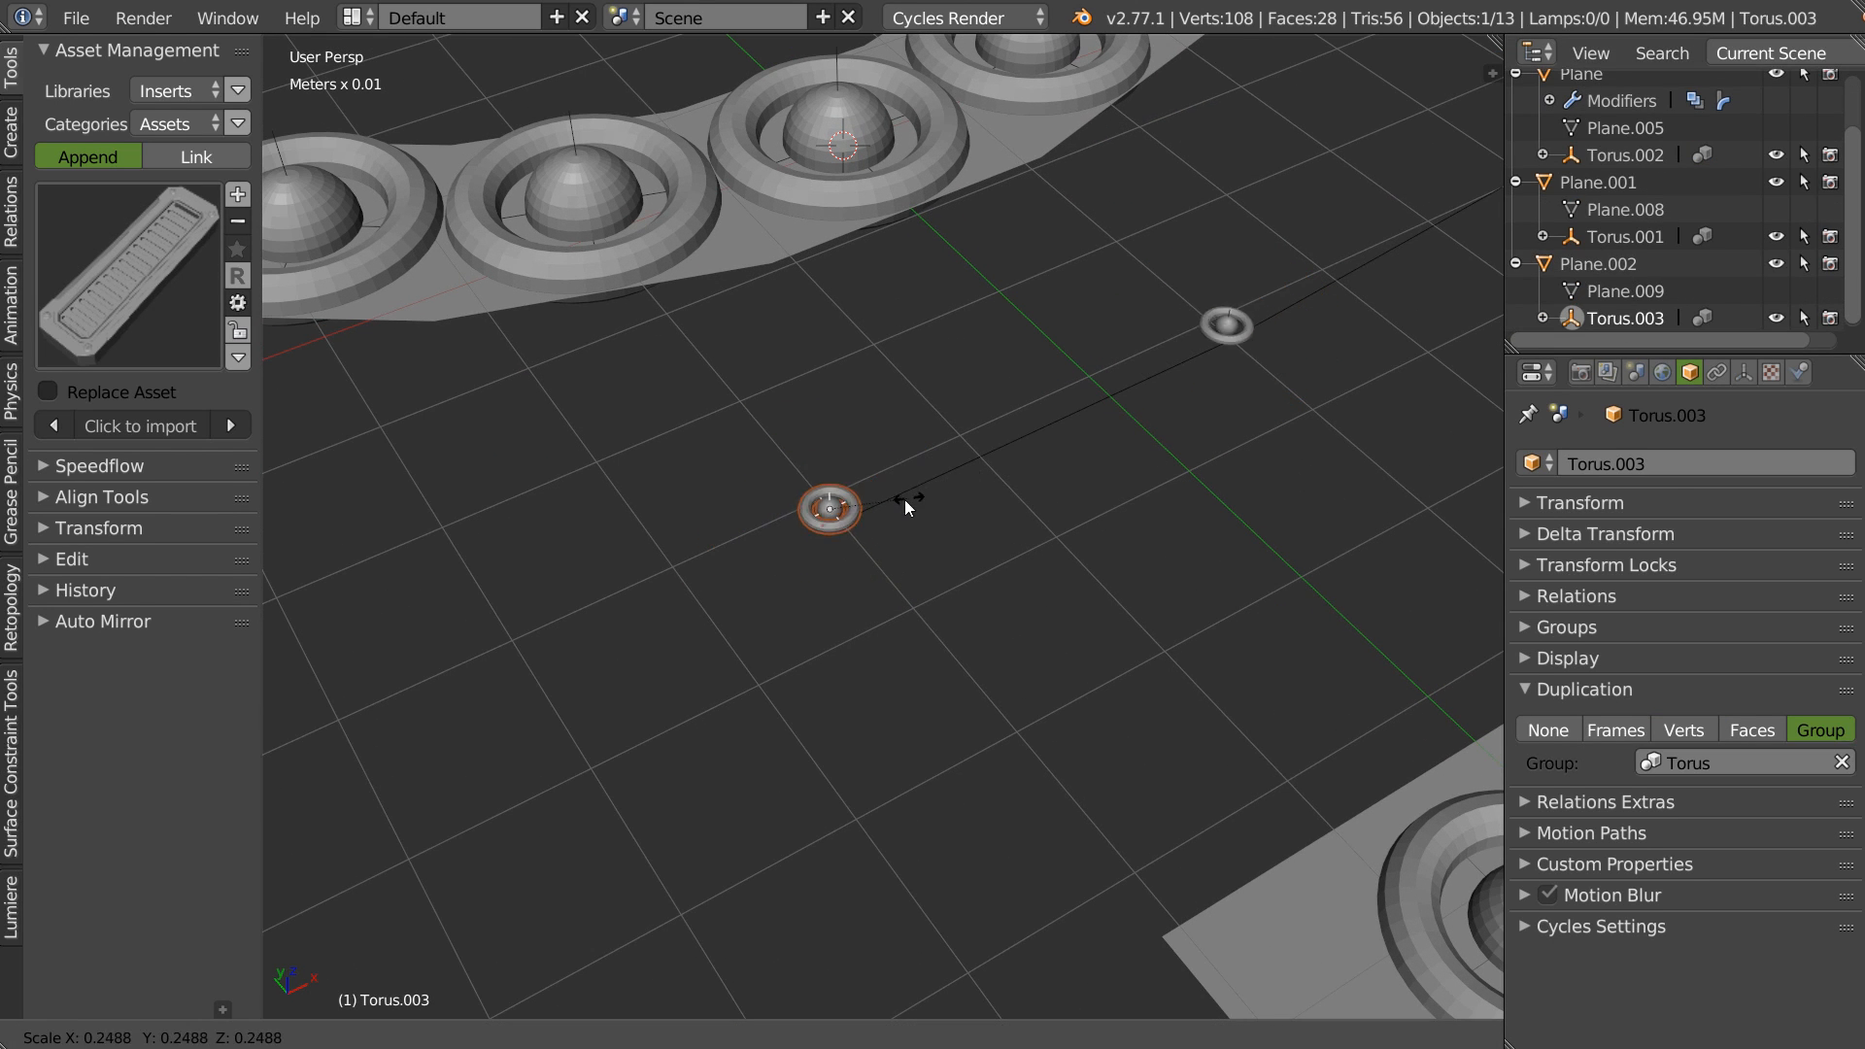
{"action": "left_click", "coordinate": [871, 513]}
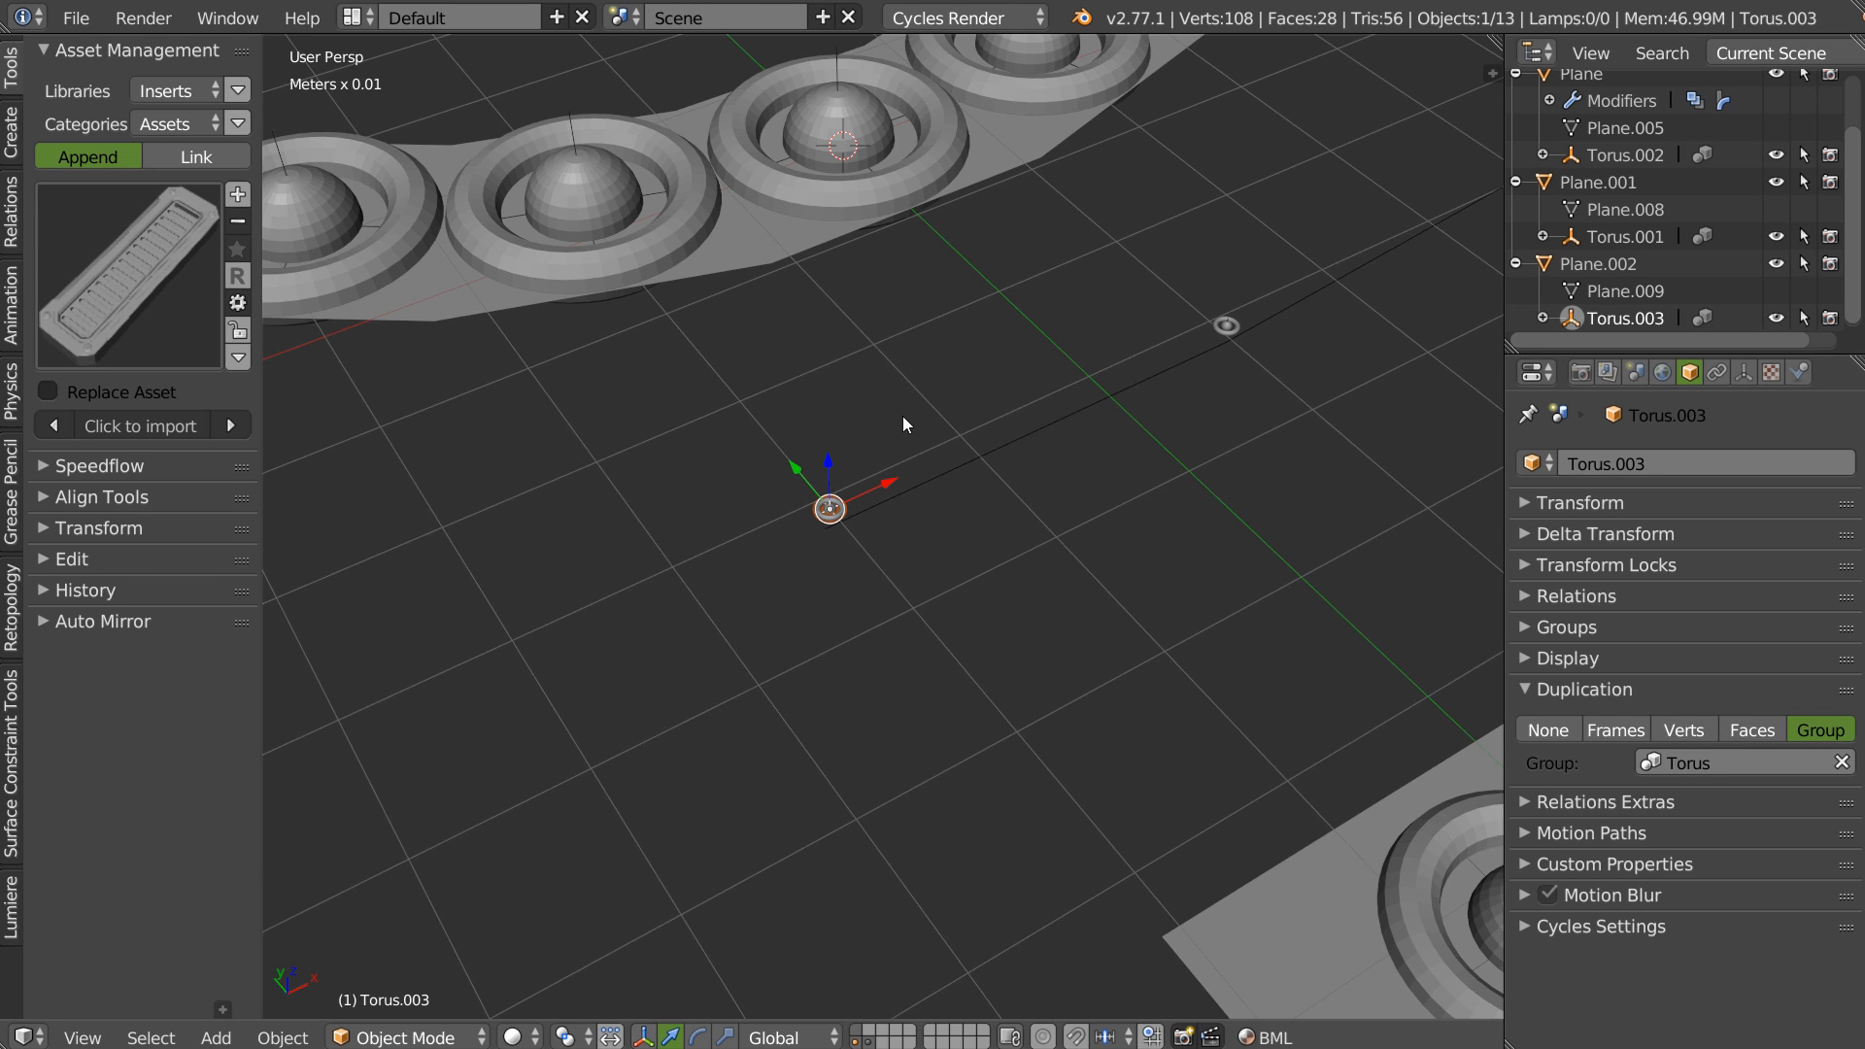
{"action": "key", "text": "Escape"}
{"action": "left_click", "coordinate": [1585, 269]}
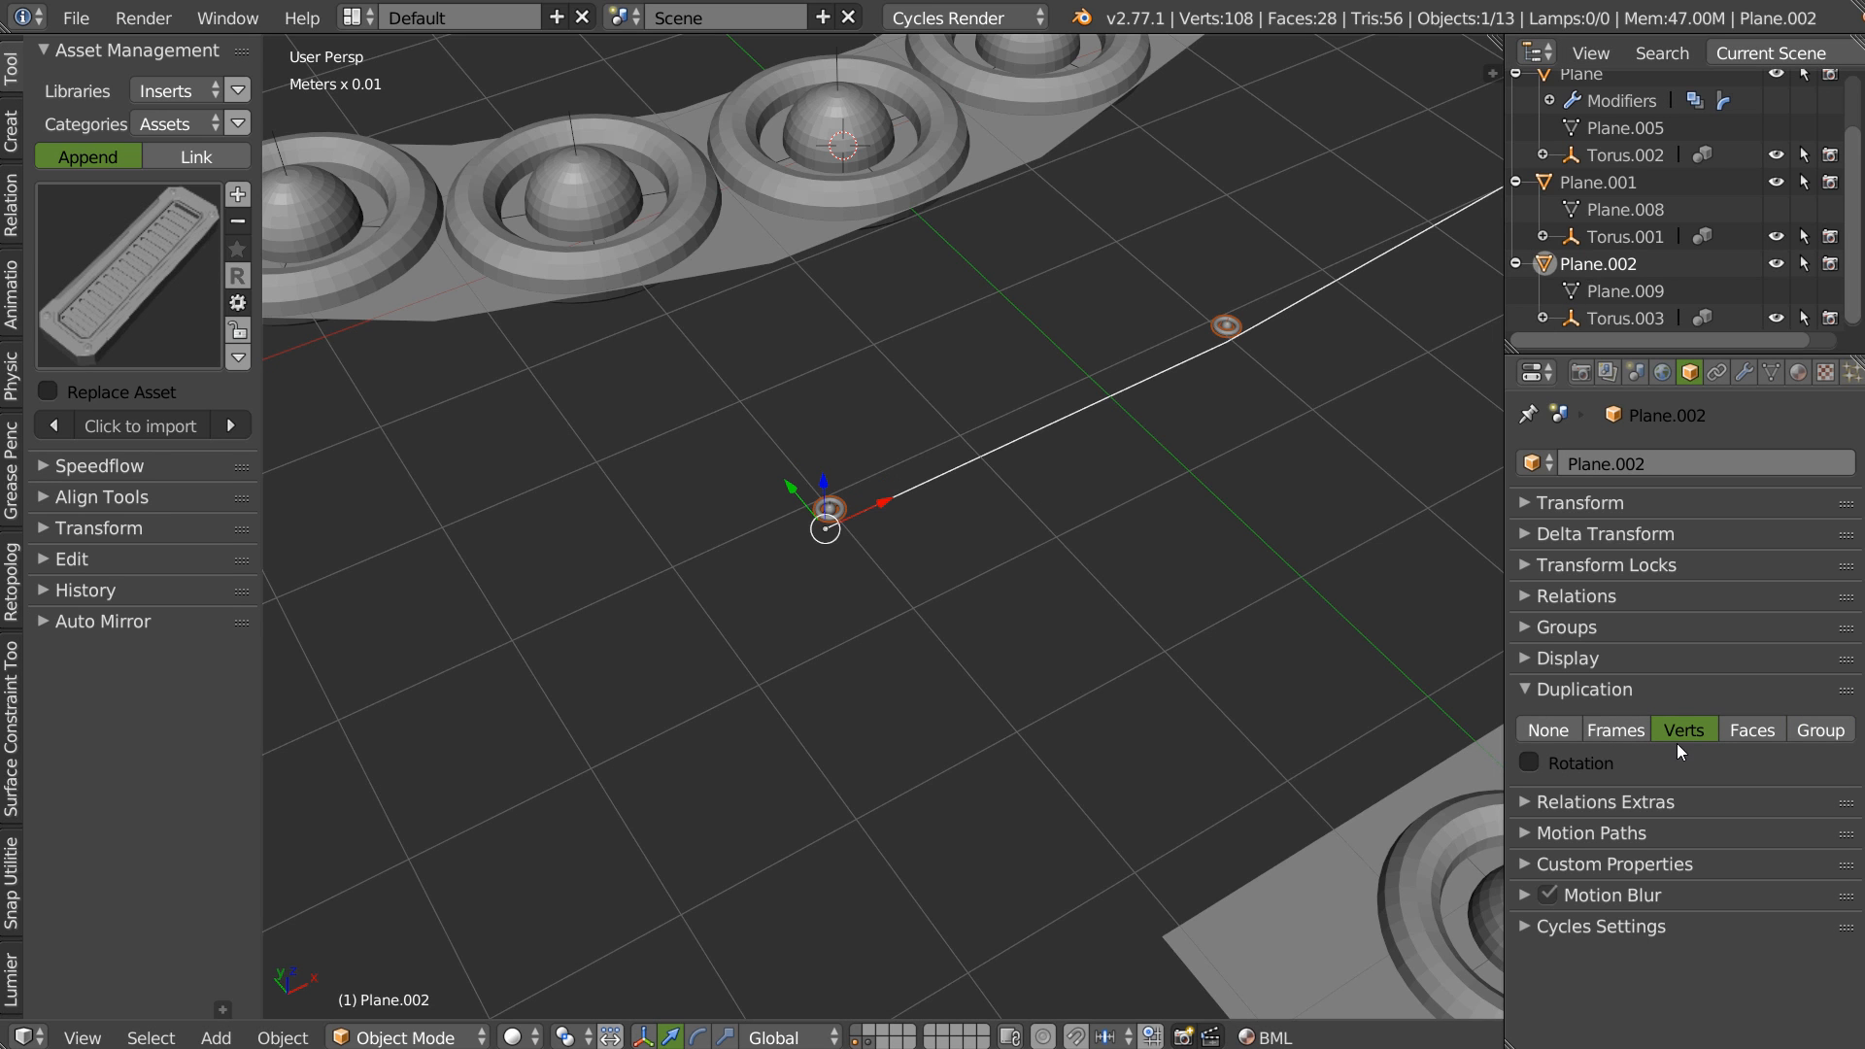
Select Torus.003 and lower it along Z onto the starting vertex of the edge line.
{"action": "key", "text": "KP_Decimal"}
{"action": "right_click", "coordinate": [879, 378]}
{"action": "scroll", "coordinate": [935, 357], "scroll_direction": "up", "scroll_amount": 14}
{"action": "scroll", "coordinate": [891, 380], "scroll_direction": "down", "scroll_amount": 17}
{"action": "scroll", "coordinate": [930, 359], "scroll_direction": "down", "scroll_amount": 2}
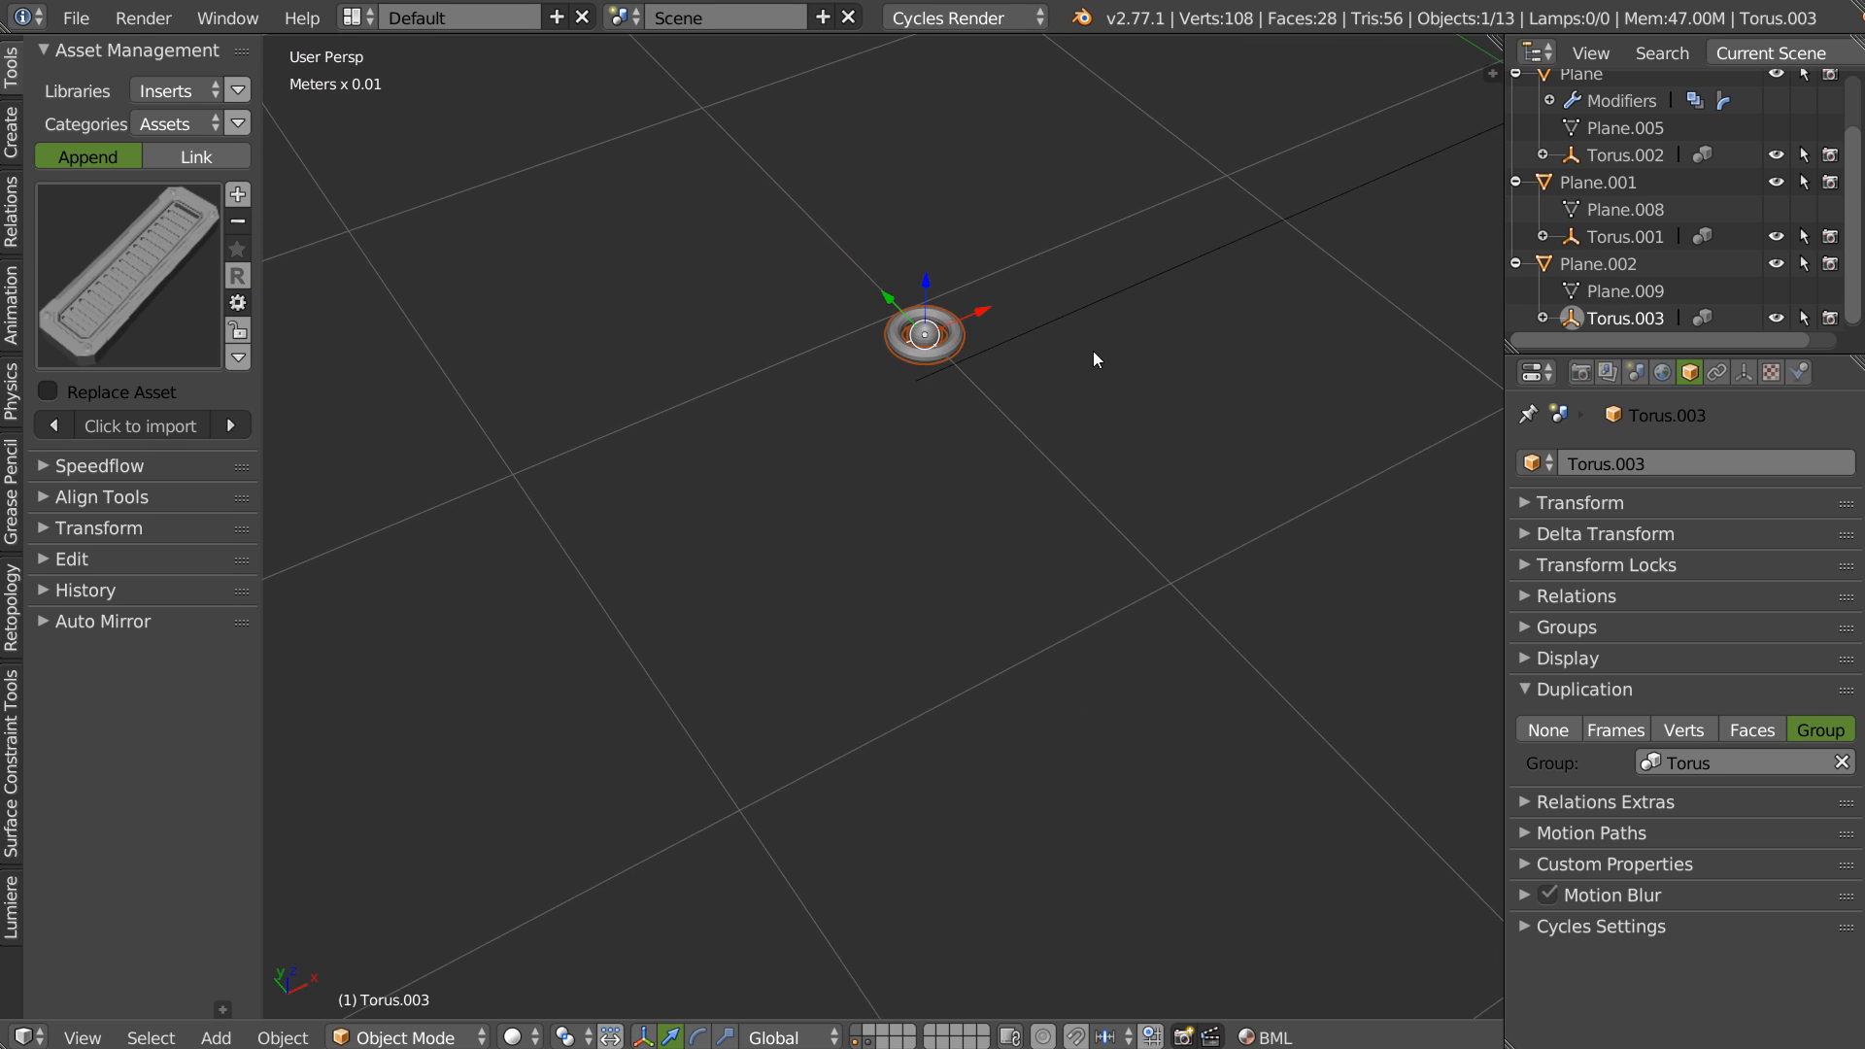
{"action": "left_click", "coordinate": [1586, 266]}
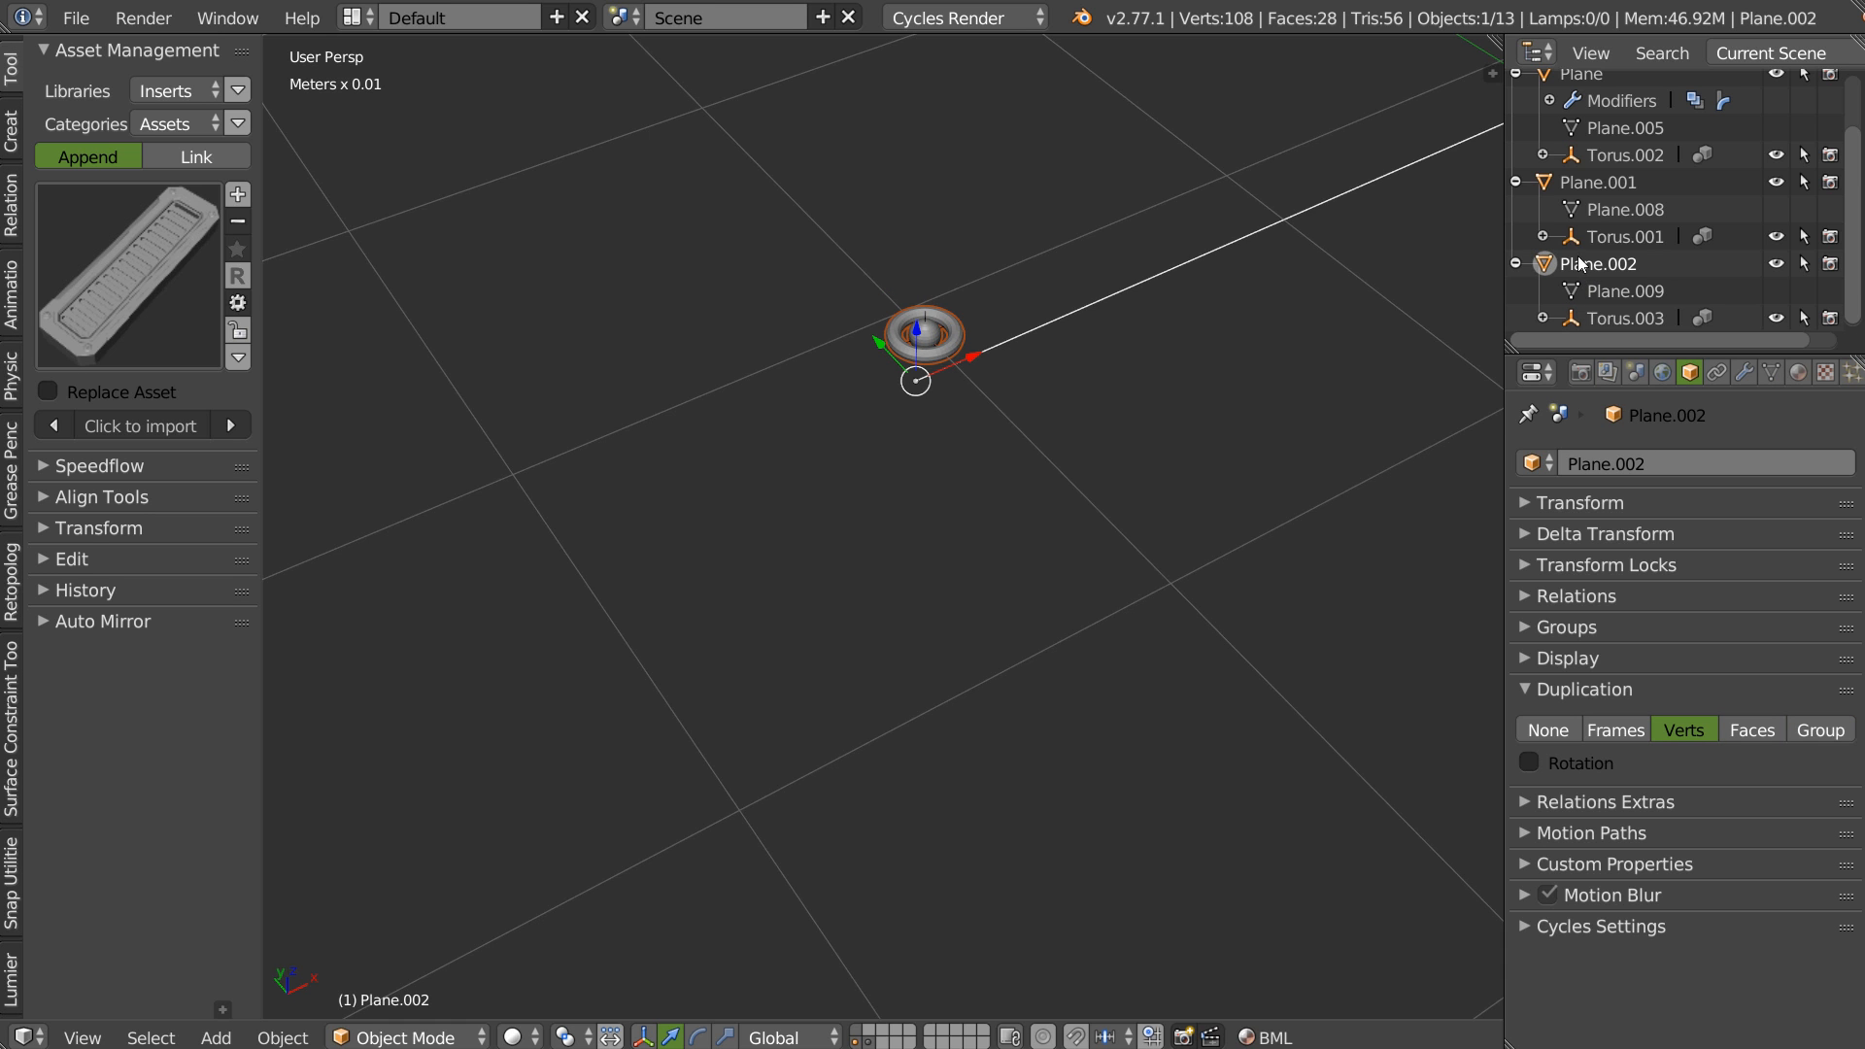
{"action": "right_click", "coordinate": [956, 334]}
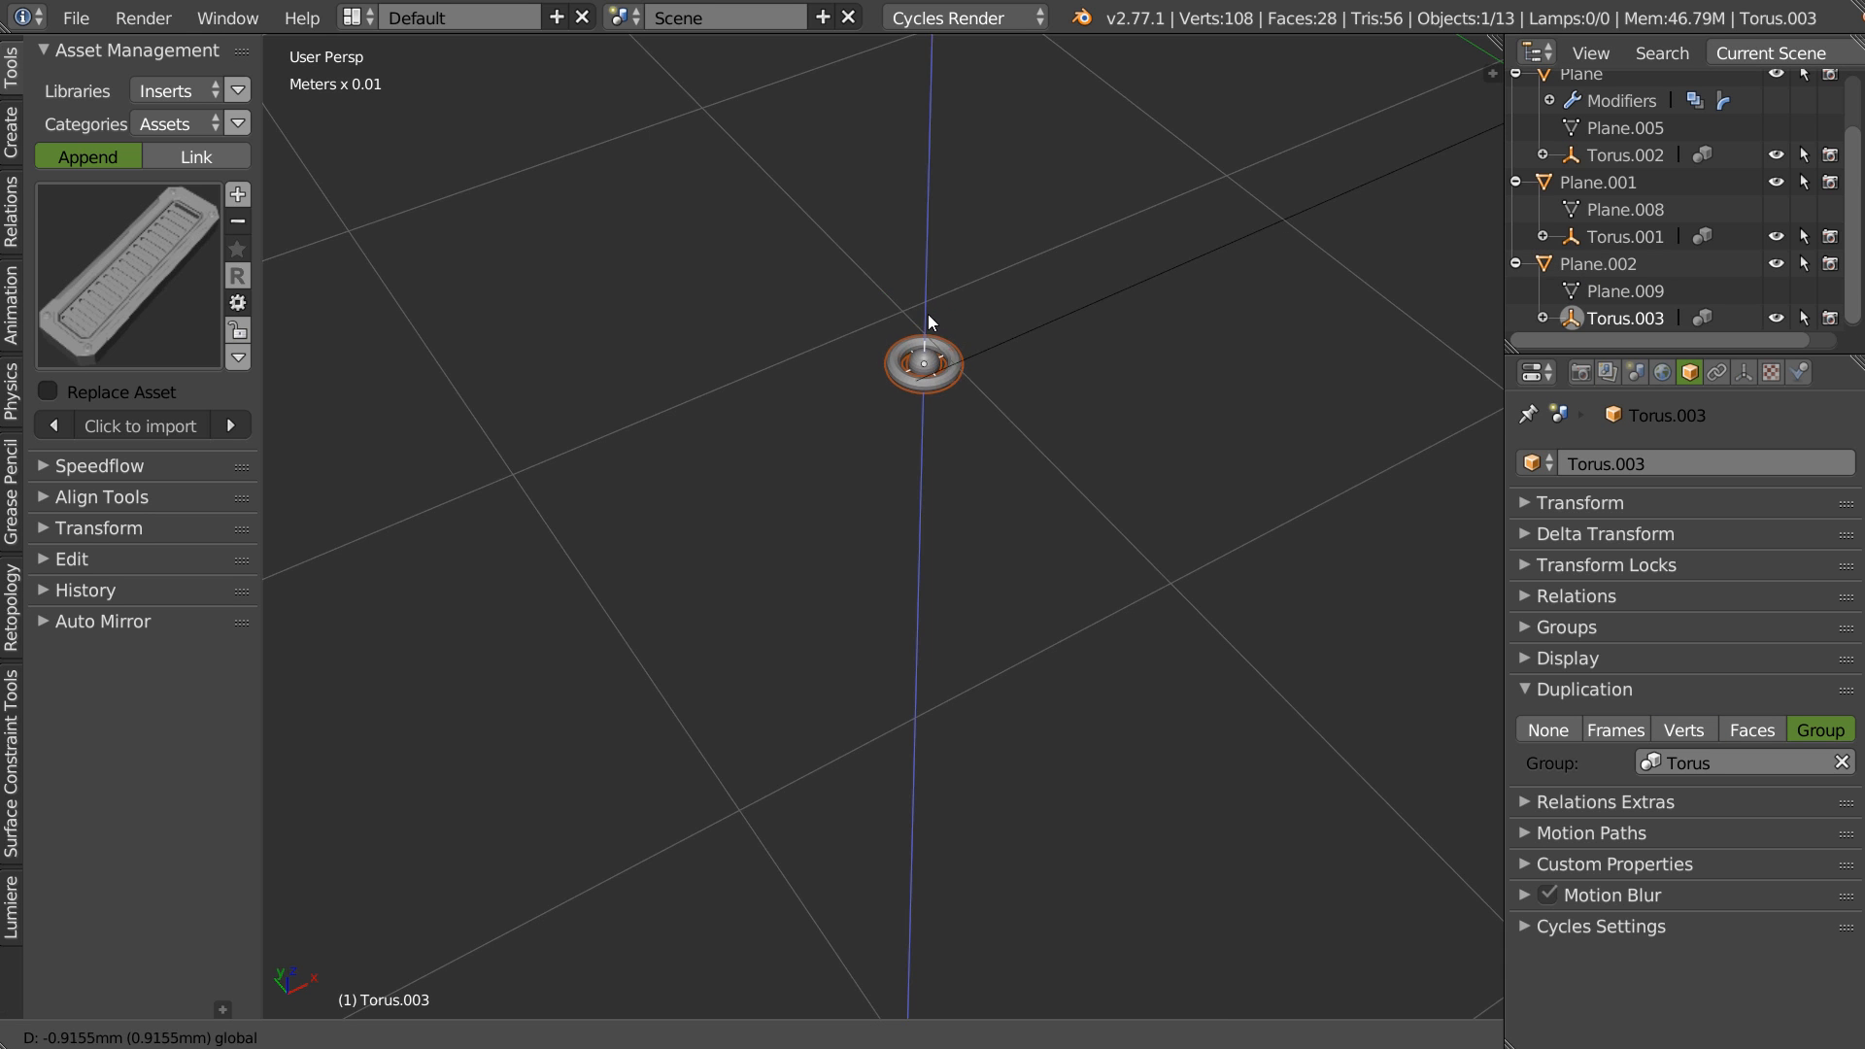
{"action": "middle_click_drag", "start_coordinate": [929, 305], "coordinate": [854, 336]}
{"action": "left_click_drag", "start_coordinate": [854, 336], "coordinate": [900, 348]}
{"action": "middle_click_drag", "start_coordinate": [900, 348], "coordinate": [857, 328]}
{"action": "left_click_drag", "start_coordinate": [963, 305], "coordinate": [962, 296]}
Scale Torus.003 up so the tori along the edge line become noticeably larger.
{"action": "scroll", "coordinate": [1057, 296], "scroll_direction": "down", "scroll_amount": 8}
{"action": "middle_click_drag", "start_coordinate": [1033, 315], "coordinate": [966, 377]}
{"action": "key", "text": "s"}
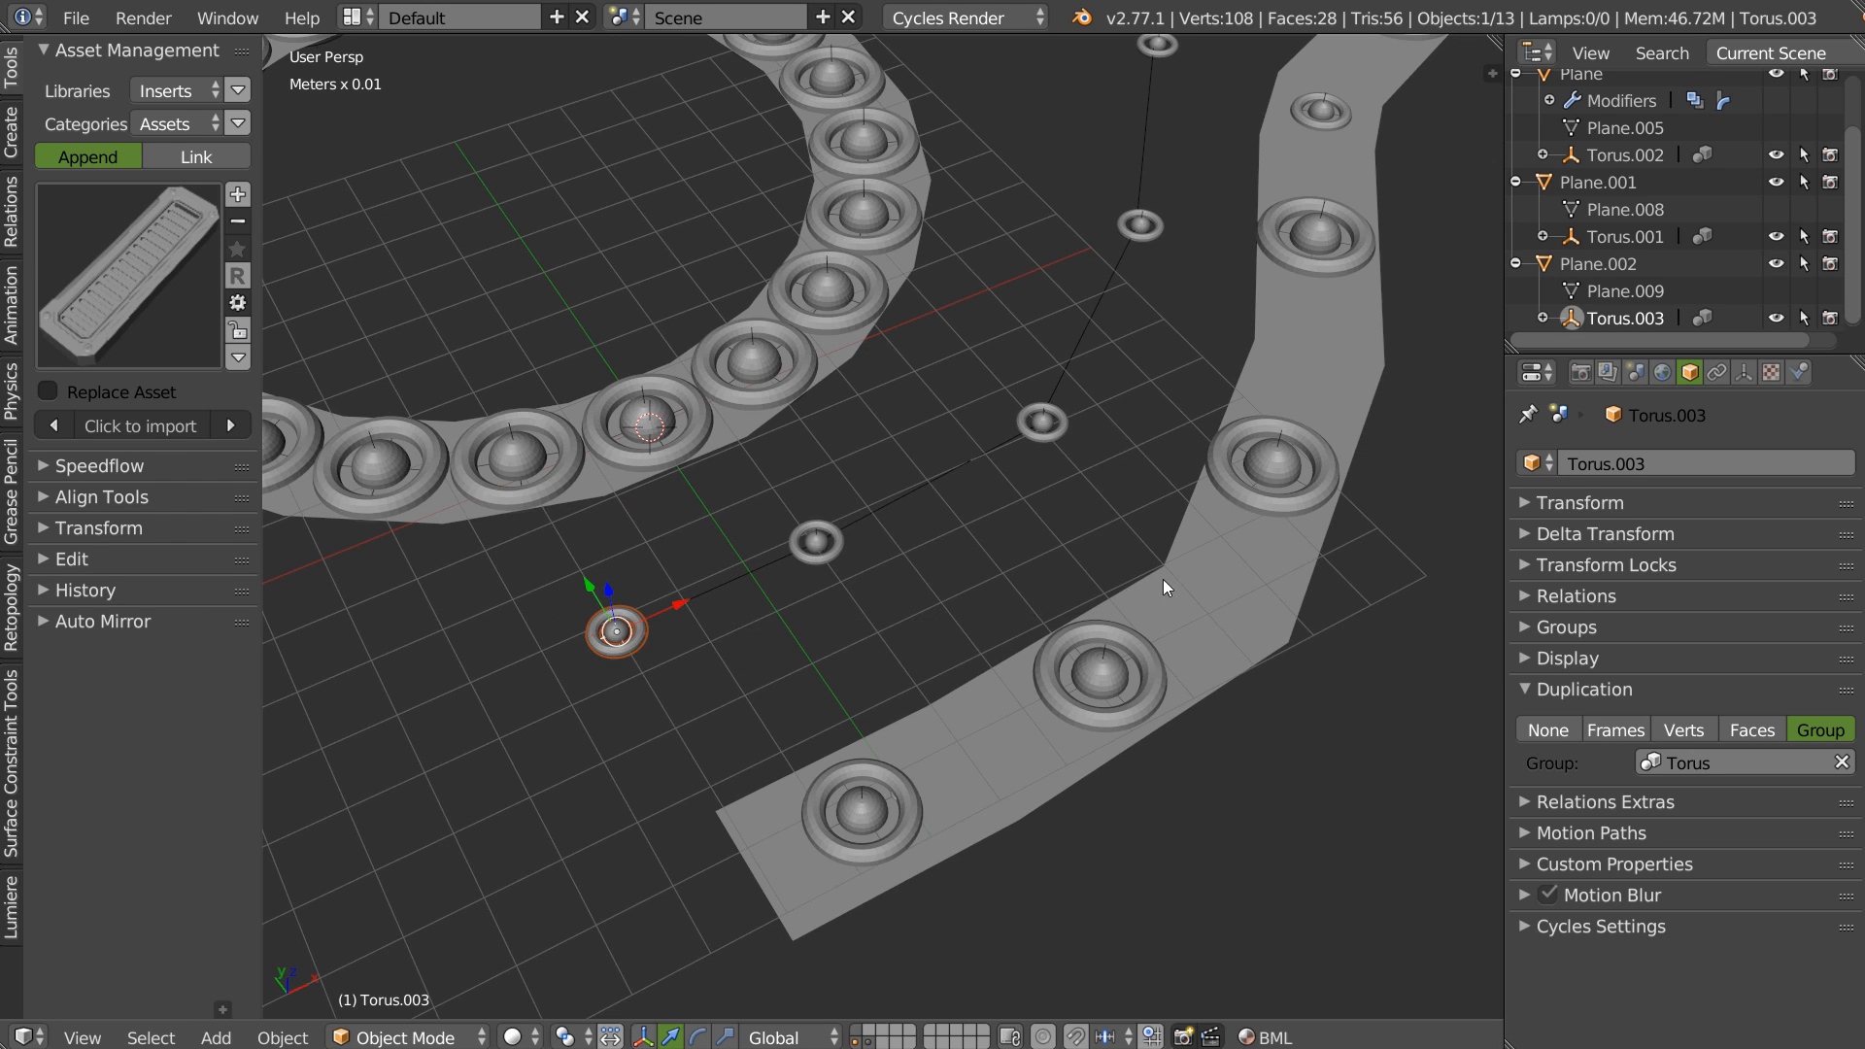
{"action": "left_click", "coordinate": [884, 621]}
{"action": "middle_click_drag", "start_coordinate": [884, 621], "coordinate": [977, 465]}
Edit the Plane.002 edge line from the top view and move its last three vertices into a zigzag.
{"action": "right_click", "coordinate": [1087, 208]}
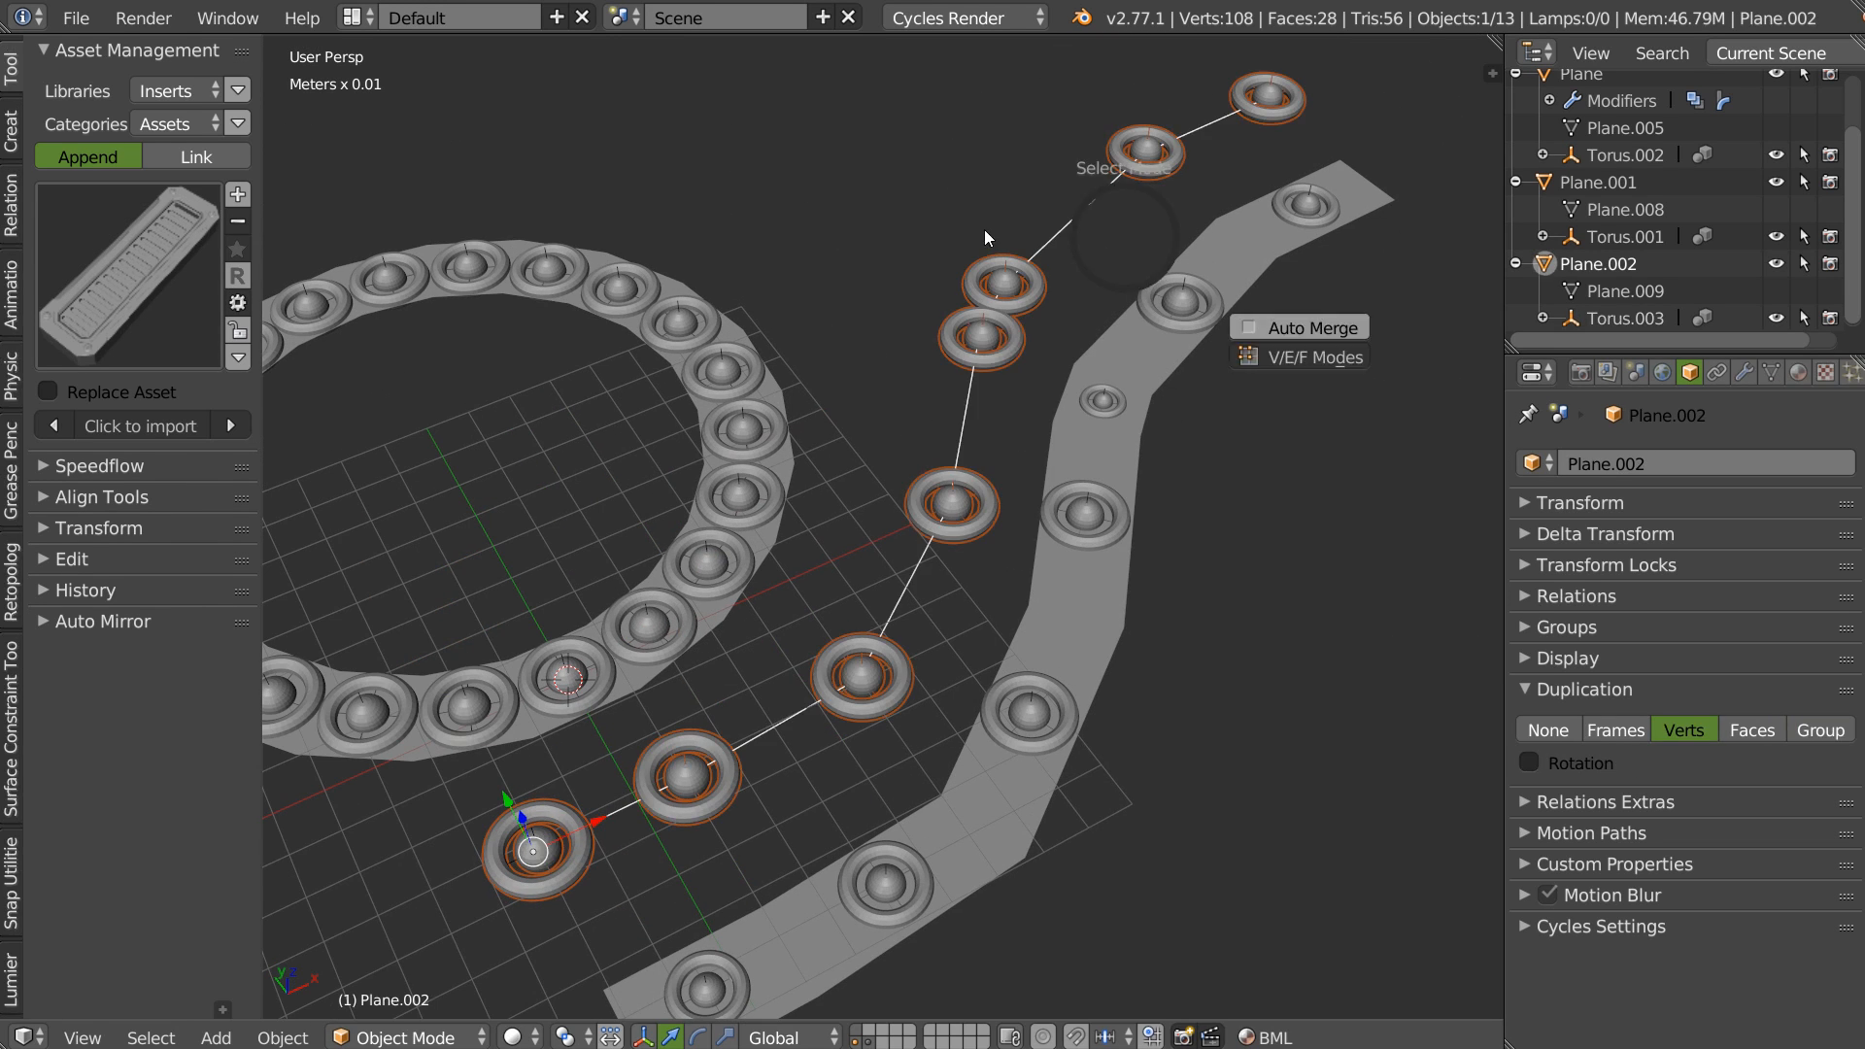
{"action": "key", "text": "Tab"}
{"action": "key", "text": "q"}
{"action": "left_click", "coordinate": [1038, 205]}
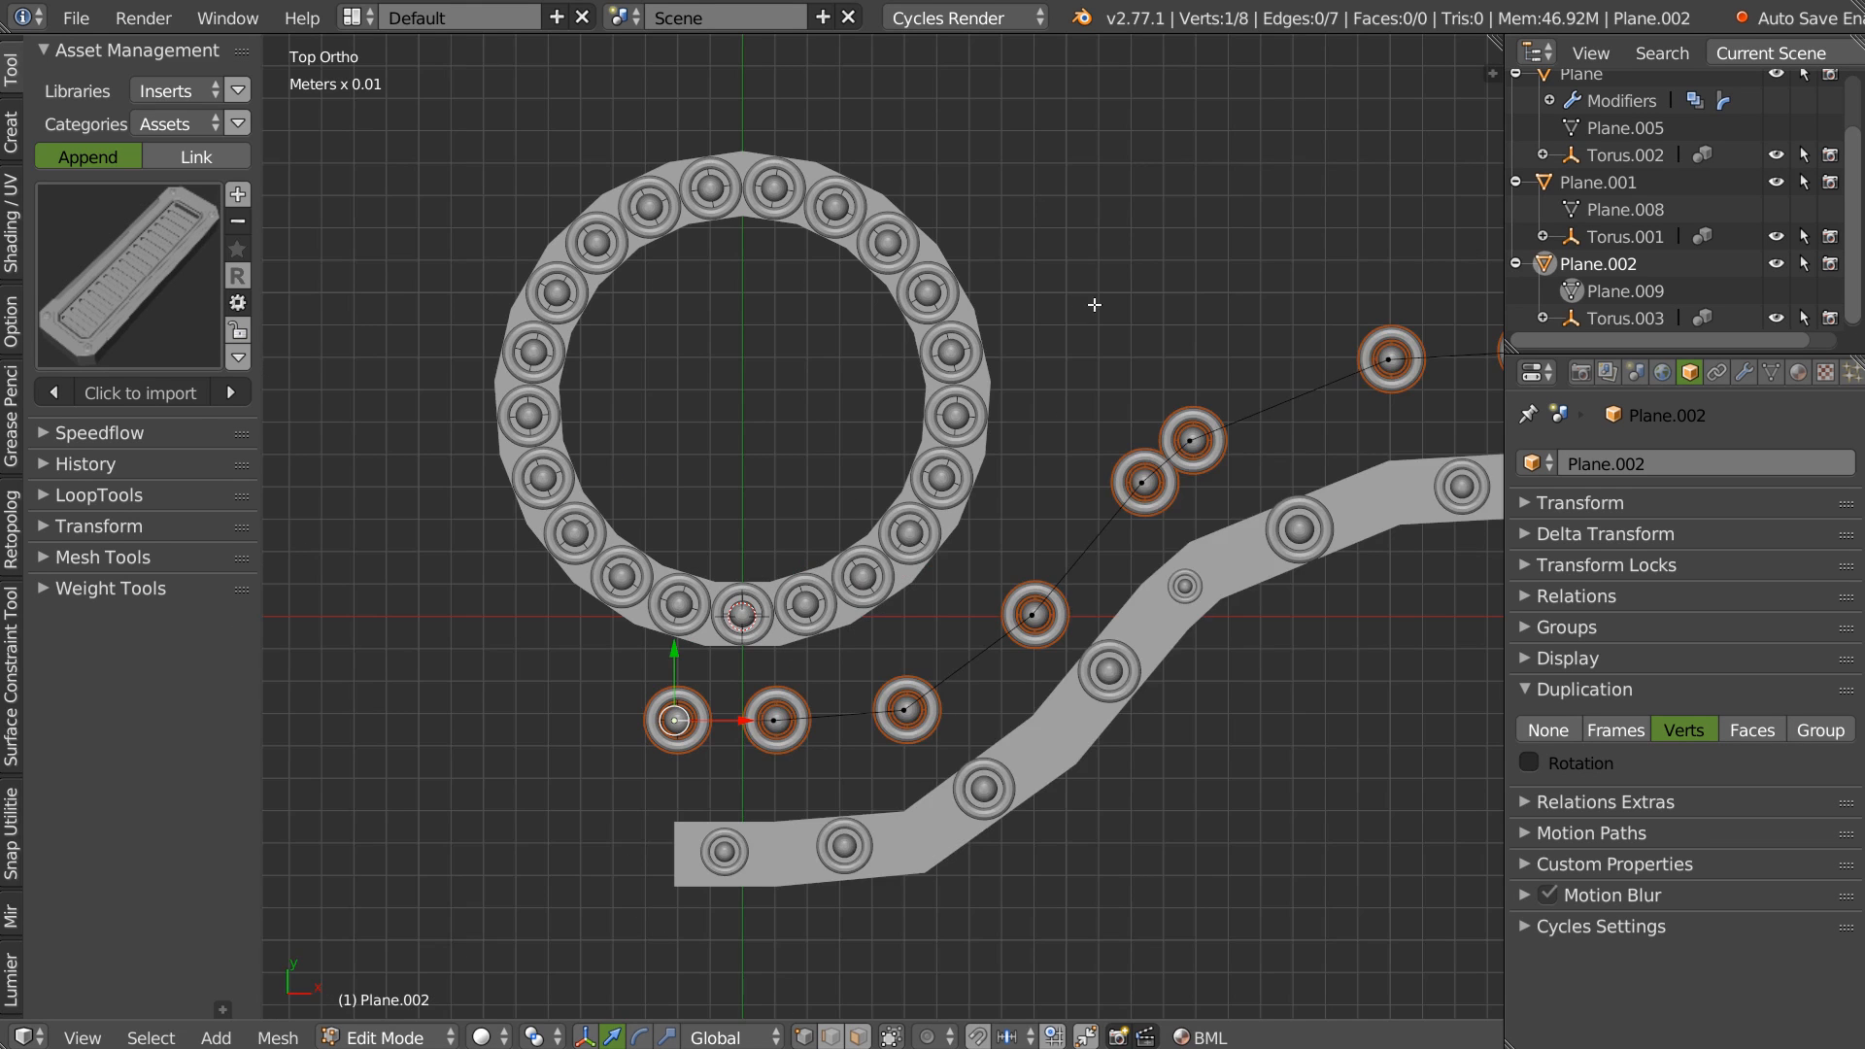
{"action": "right_click_drag", "start_coordinate": [966, 391], "coordinate": [992, 292]}
{"action": "right_click_drag", "start_coordinate": [1097, 335], "coordinate": [1062, 398]}
{"action": "right_click_drag", "start_coordinate": [1228, 301], "coordinate": [1102, 226]}
Extrude three more vertices from the end of the edge line, the first one along X.
{"action": "key", "text": "e"}
{"action": "key", "text": "x"}
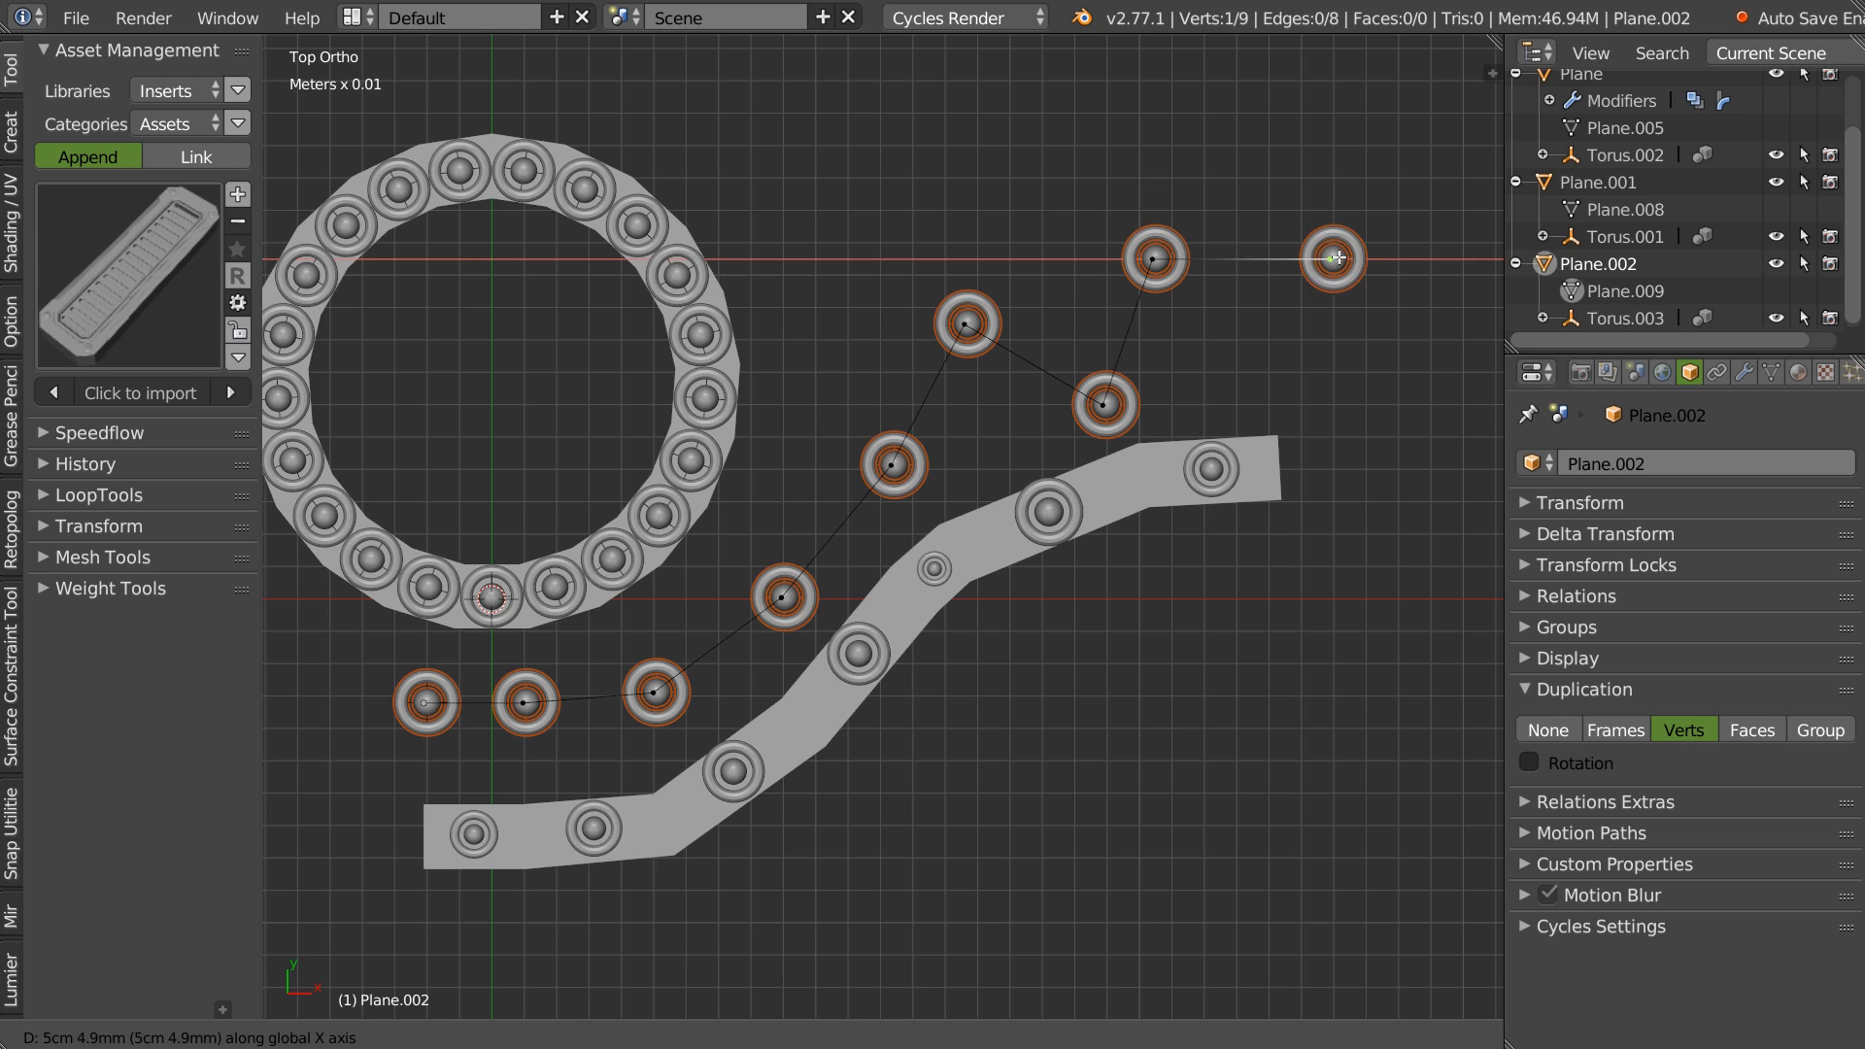
{"action": "left_click", "coordinate": [1276, 259]}
{"action": "key", "text": "e"}
{"action": "left_click", "coordinate": [1331, 415]}
{"action": "key", "text": "e"}
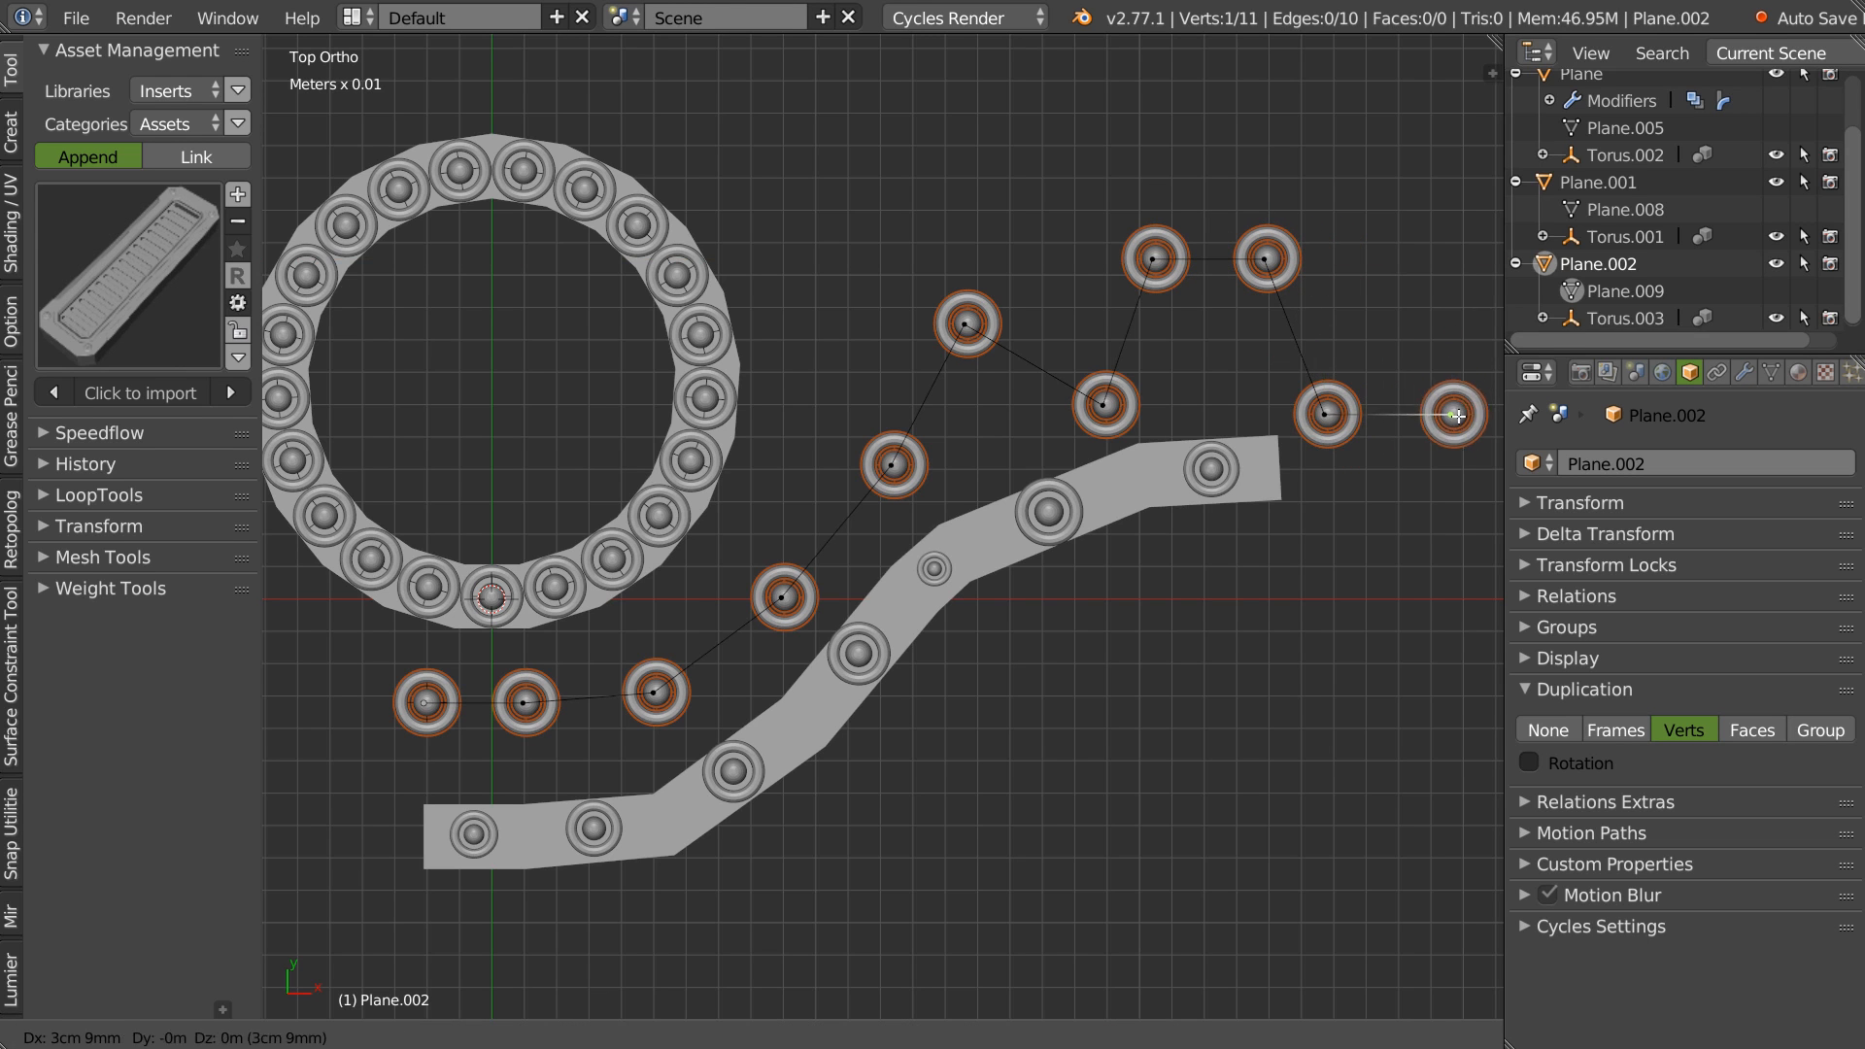
{"action": "left_click", "coordinate": [1470, 414]}
Extrude two further vertices from the line's end, starting along Y, and raise the last one along Z.
{"action": "middle_click_drag", "start_coordinate": [1419, 319], "coordinate": [1045, 352], "text": "shift"}
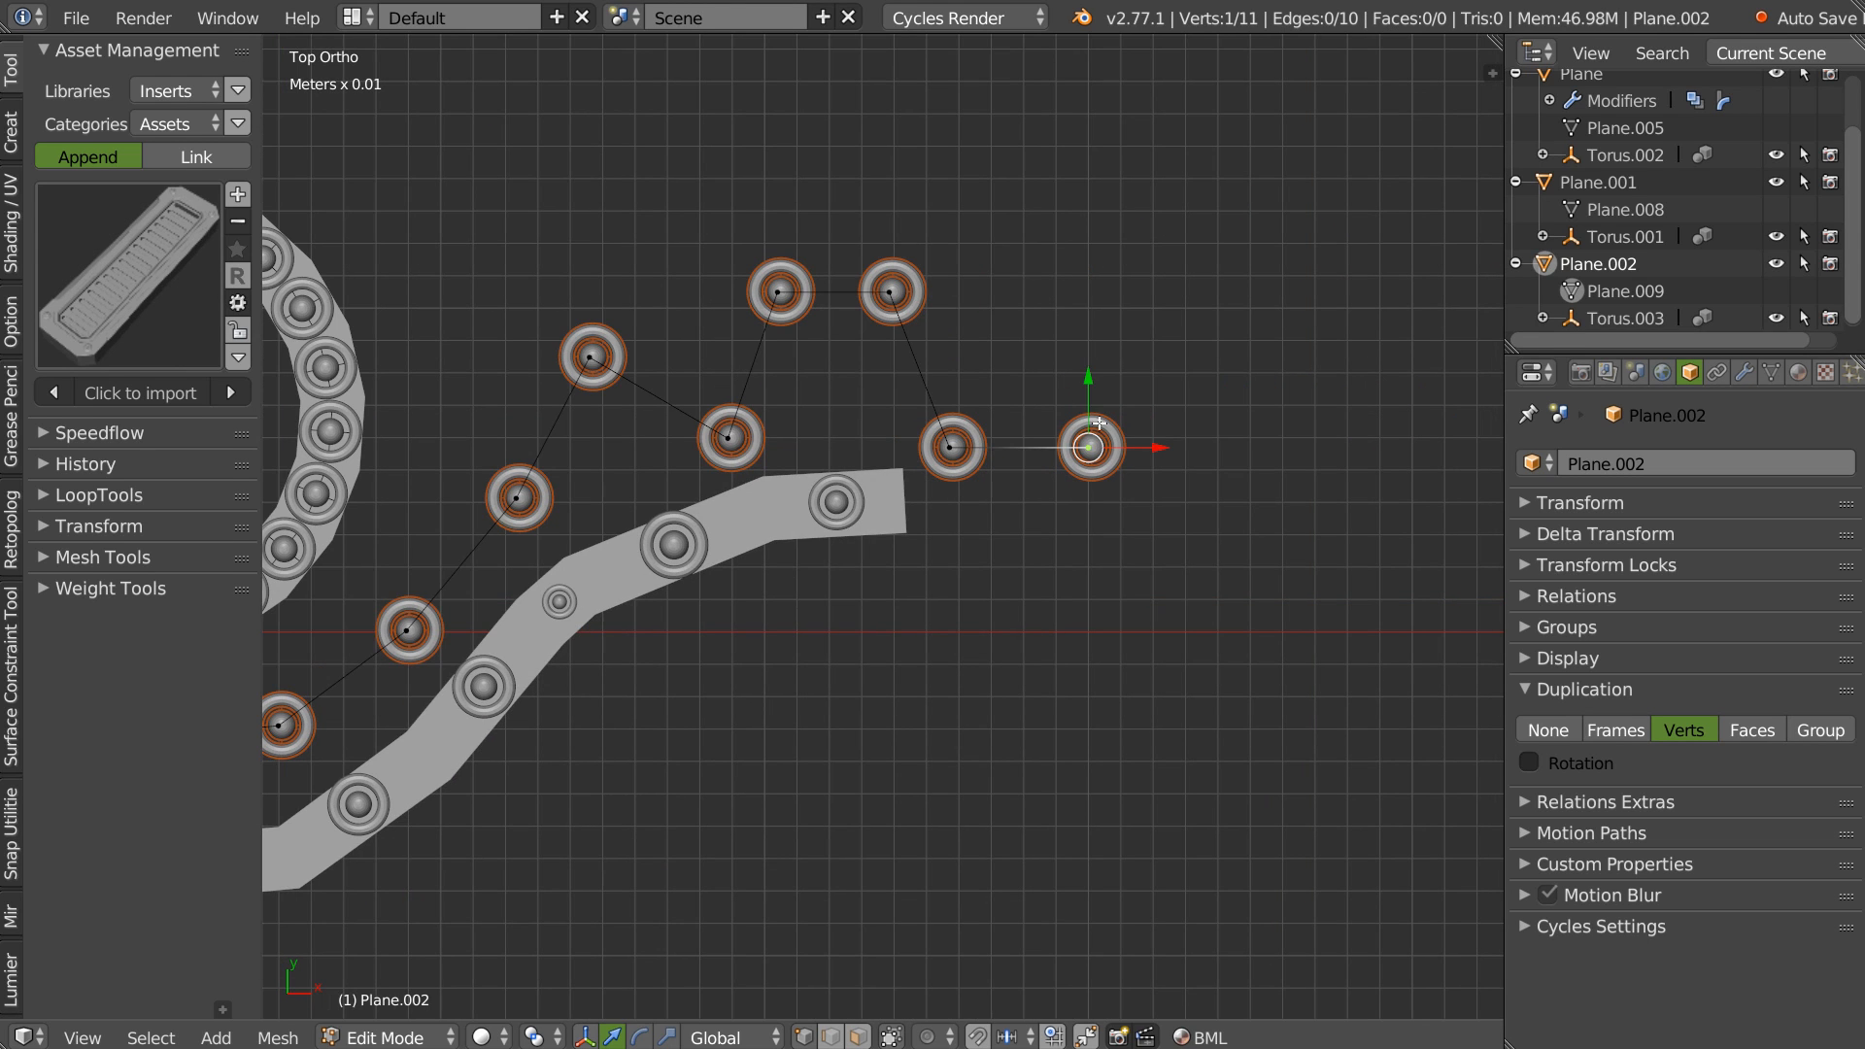
{"action": "key", "text": "e"}
{"action": "key", "text": "y"}
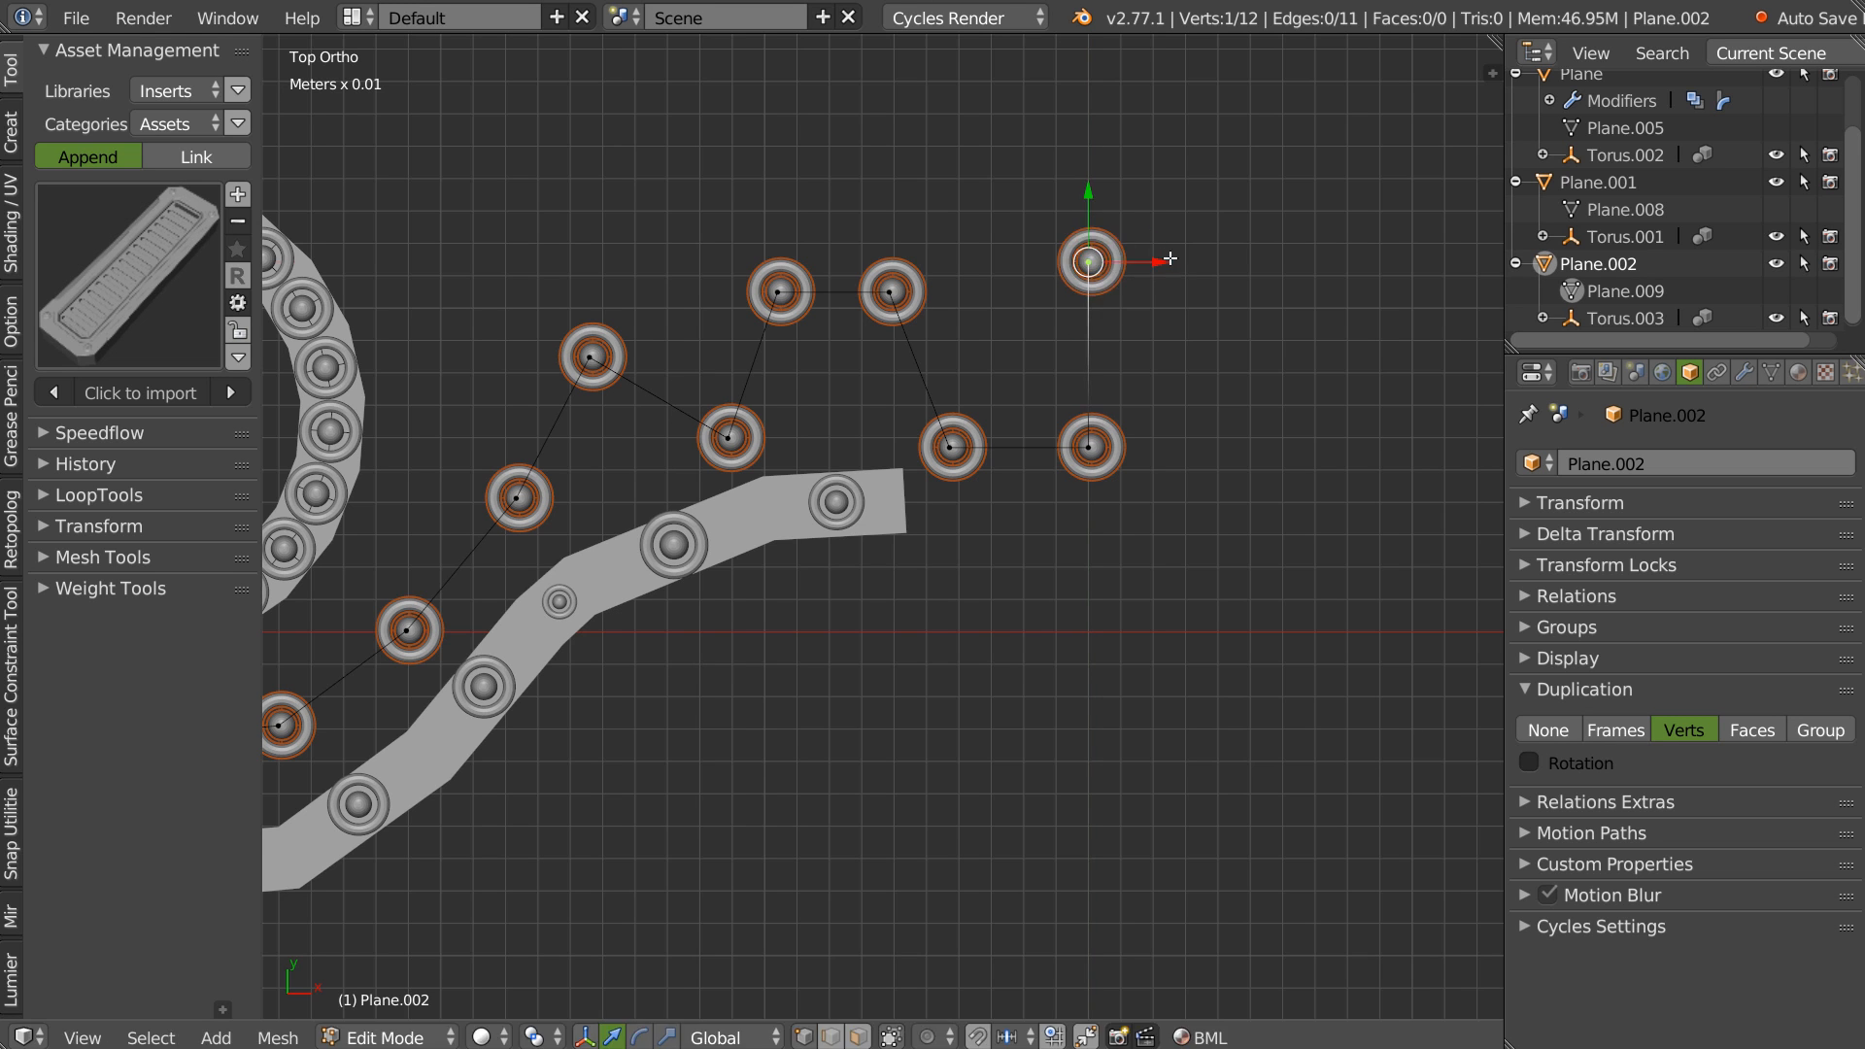
{"action": "left_click", "coordinate": [1285, 374]}
{"action": "key", "text": "e"}
{"action": "left_click", "coordinate": [1073, 220]}
{"action": "middle_click_drag", "start_coordinate": [1075, 340], "coordinate": [1028, 654]}
{"action": "middle_click_drag", "start_coordinate": [1033, 396], "coordinate": [1092, 290], "text": "ctrl"}
{"action": "left_click_drag", "start_coordinate": [1066, 332], "coordinate": [1116, 154]}
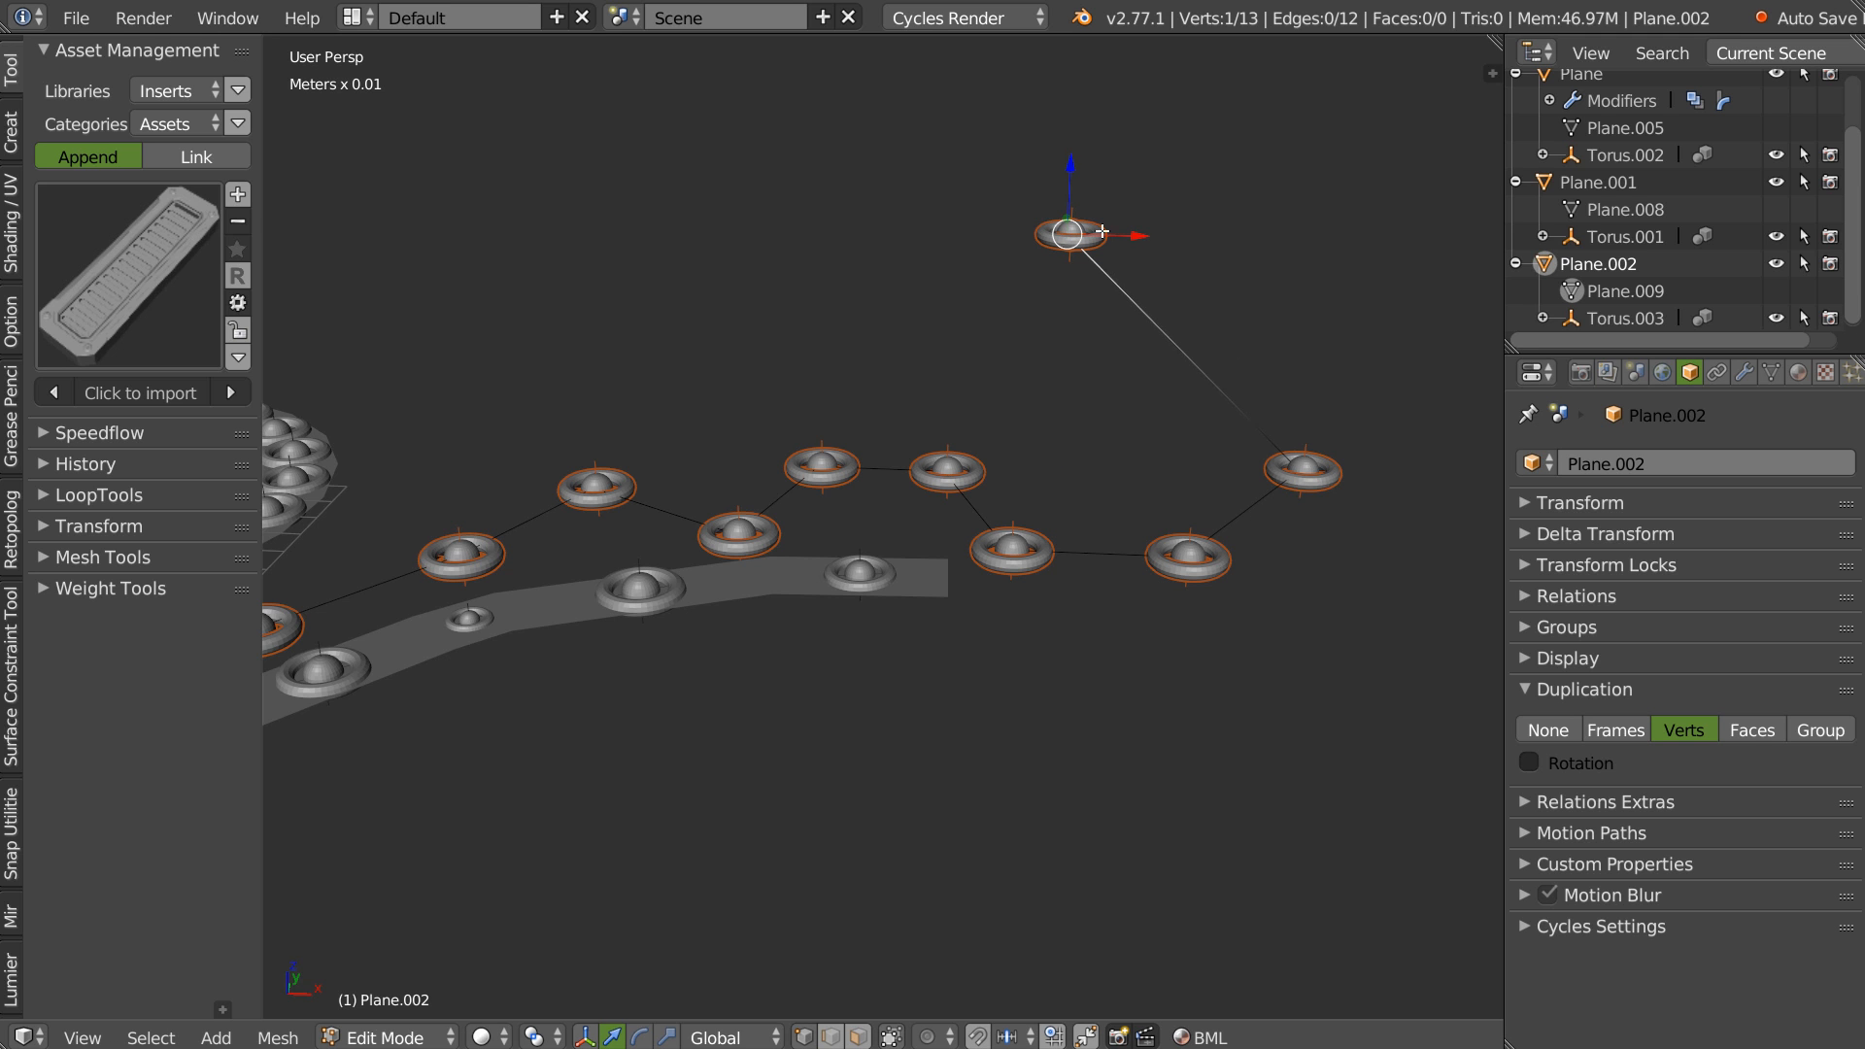
Extrude one vertex along X and another upward along Z from the raised end, and finish editing the edge line.
{"action": "key", "text": "e"}
{"action": "key", "text": "x"}
{"action": "left_click", "coordinate": [884, 300]}
{"action": "key", "text": "e"}
{"action": "key", "text": "z"}
{"action": "left_click", "coordinate": [811, 126]}
{"action": "middle_click_drag", "start_coordinate": [878, 244], "coordinate": [1070, 232], "text": "shift"}
{"action": "key", "text": "Tab"}
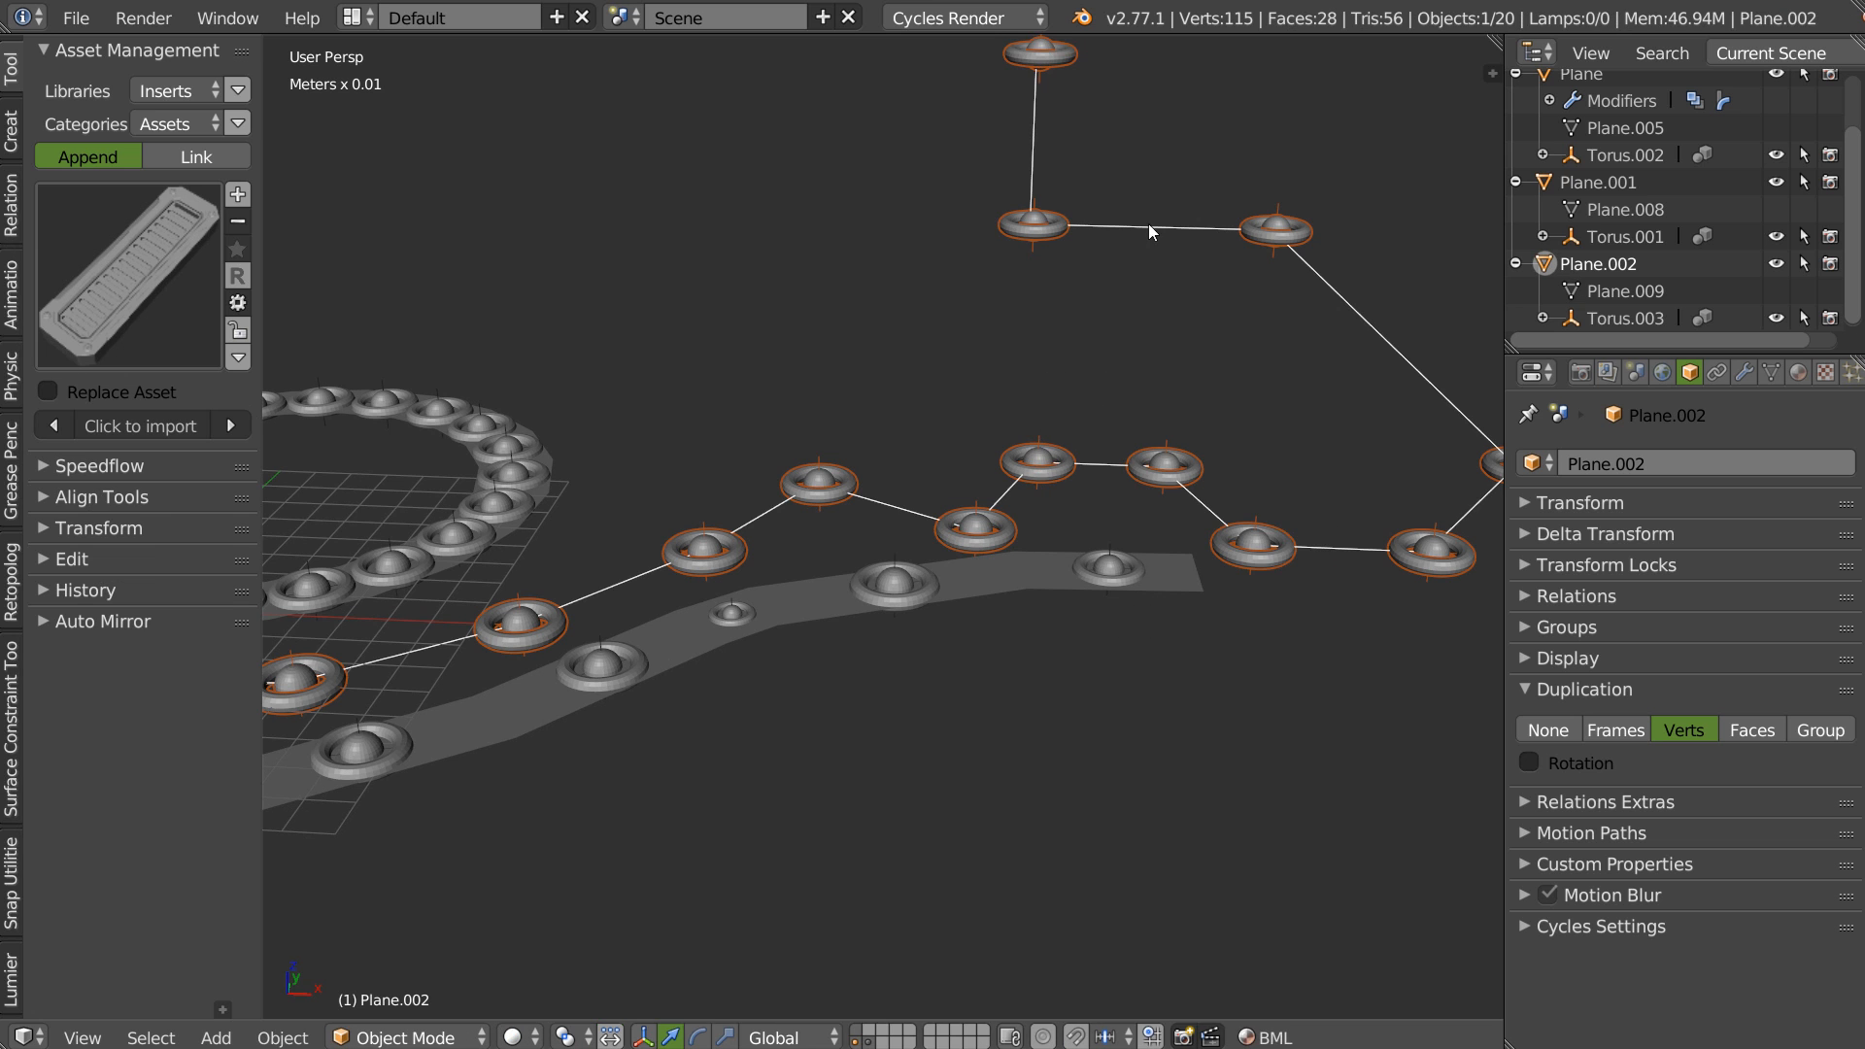
Examine the torus instances on the extended edge line from several angles, together with the ring and strip.
{"action": "middle_click_drag", "start_coordinate": [1078, 403], "coordinate": [1133, 321]}
{"action": "middle_click_drag", "start_coordinate": [986, 401], "coordinate": [979, 398]}
{"action": "left_click", "coordinate": [1529, 763]}
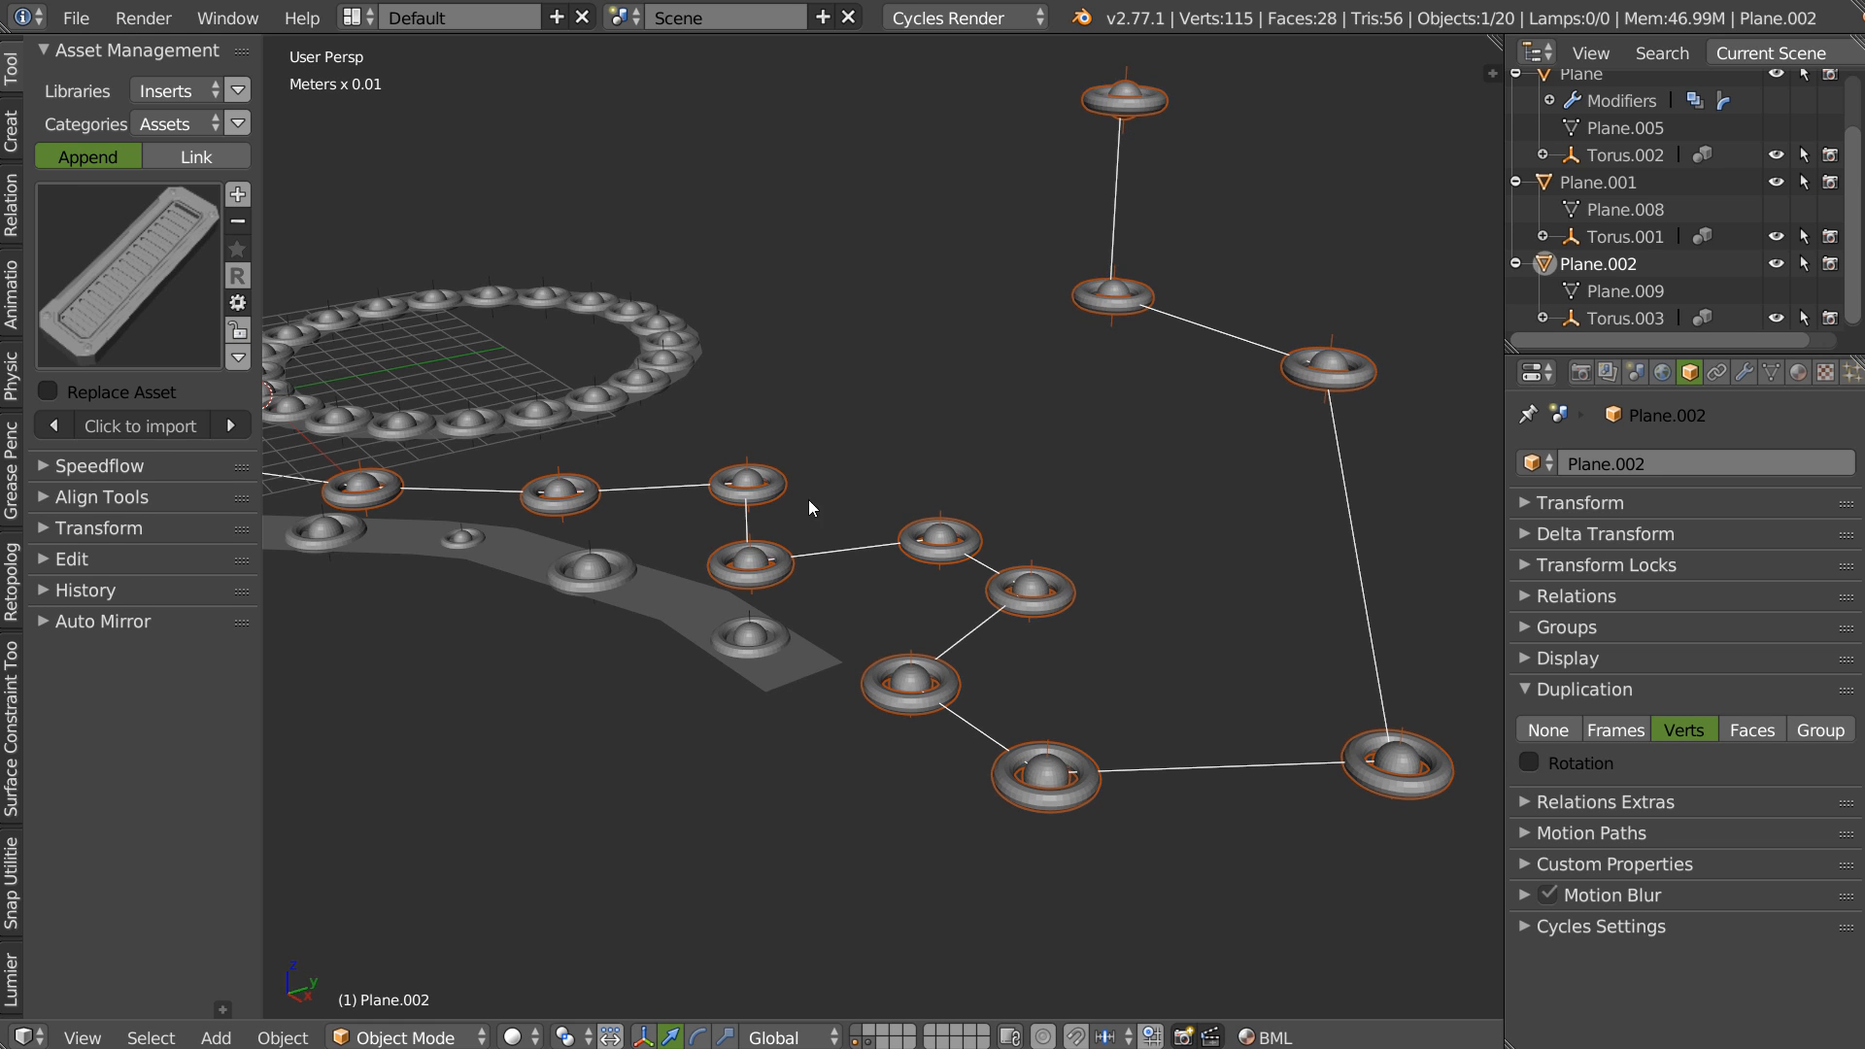
{"action": "middle_click_drag", "start_coordinate": [1030, 568], "coordinate": [1045, 548]}
{"action": "scroll", "coordinate": [826, 554], "scroll_direction": "down", "scroll_amount": 3}
{"action": "middle_click_drag", "start_coordinate": [762, 574], "coordinate": [815, 532], "text": "shift"}
{"action": "scroll", "coordinate": [814, 532], "scroll_direction": "up", "scroll_amount": 2}
{"action": "middle_click_drag", "start_coordinate": [983, 478], "coordinate": [947, 454]}
{"action": "middle_click_drag", "start_coordinate": [746, 464], "coordinate": [940, 489], "text": "shift"}
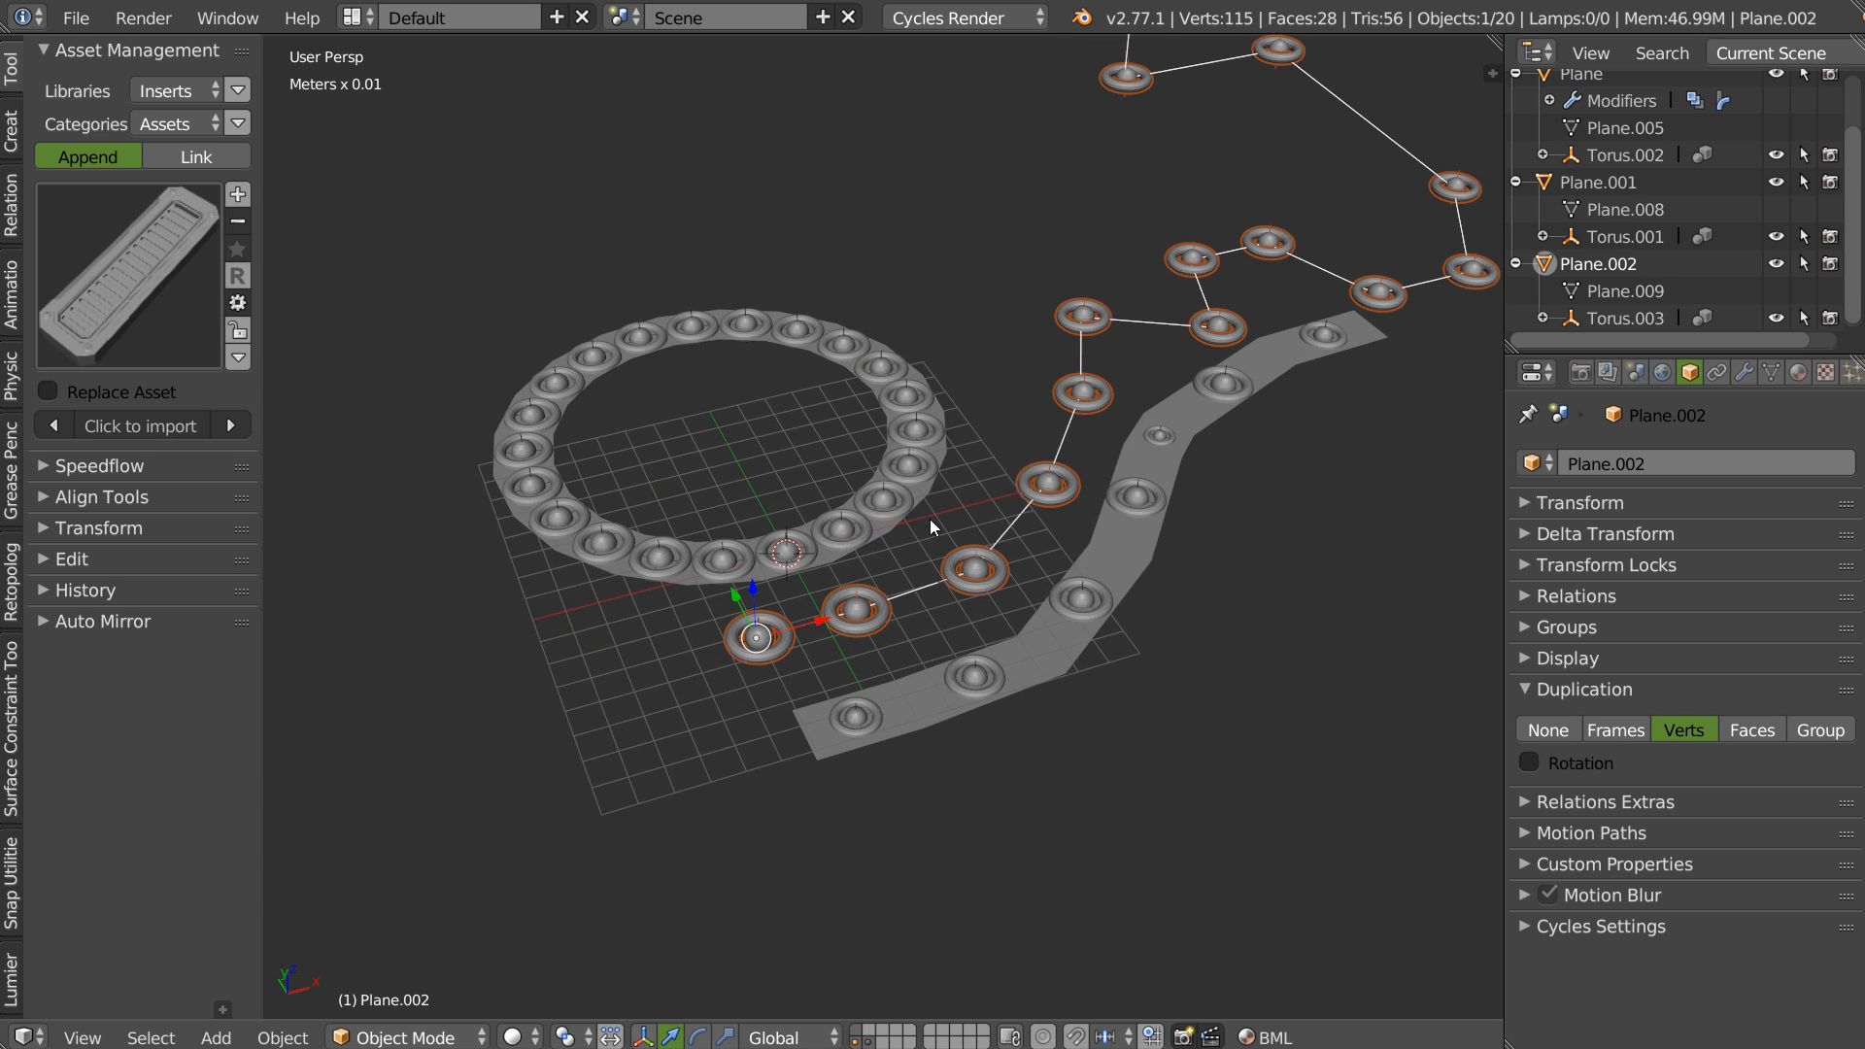
Select the Plane.001 strip, preview the instances with rendered shading and return to solid shading.
{"action": "right_click", "coordinate": [1059, 675]}
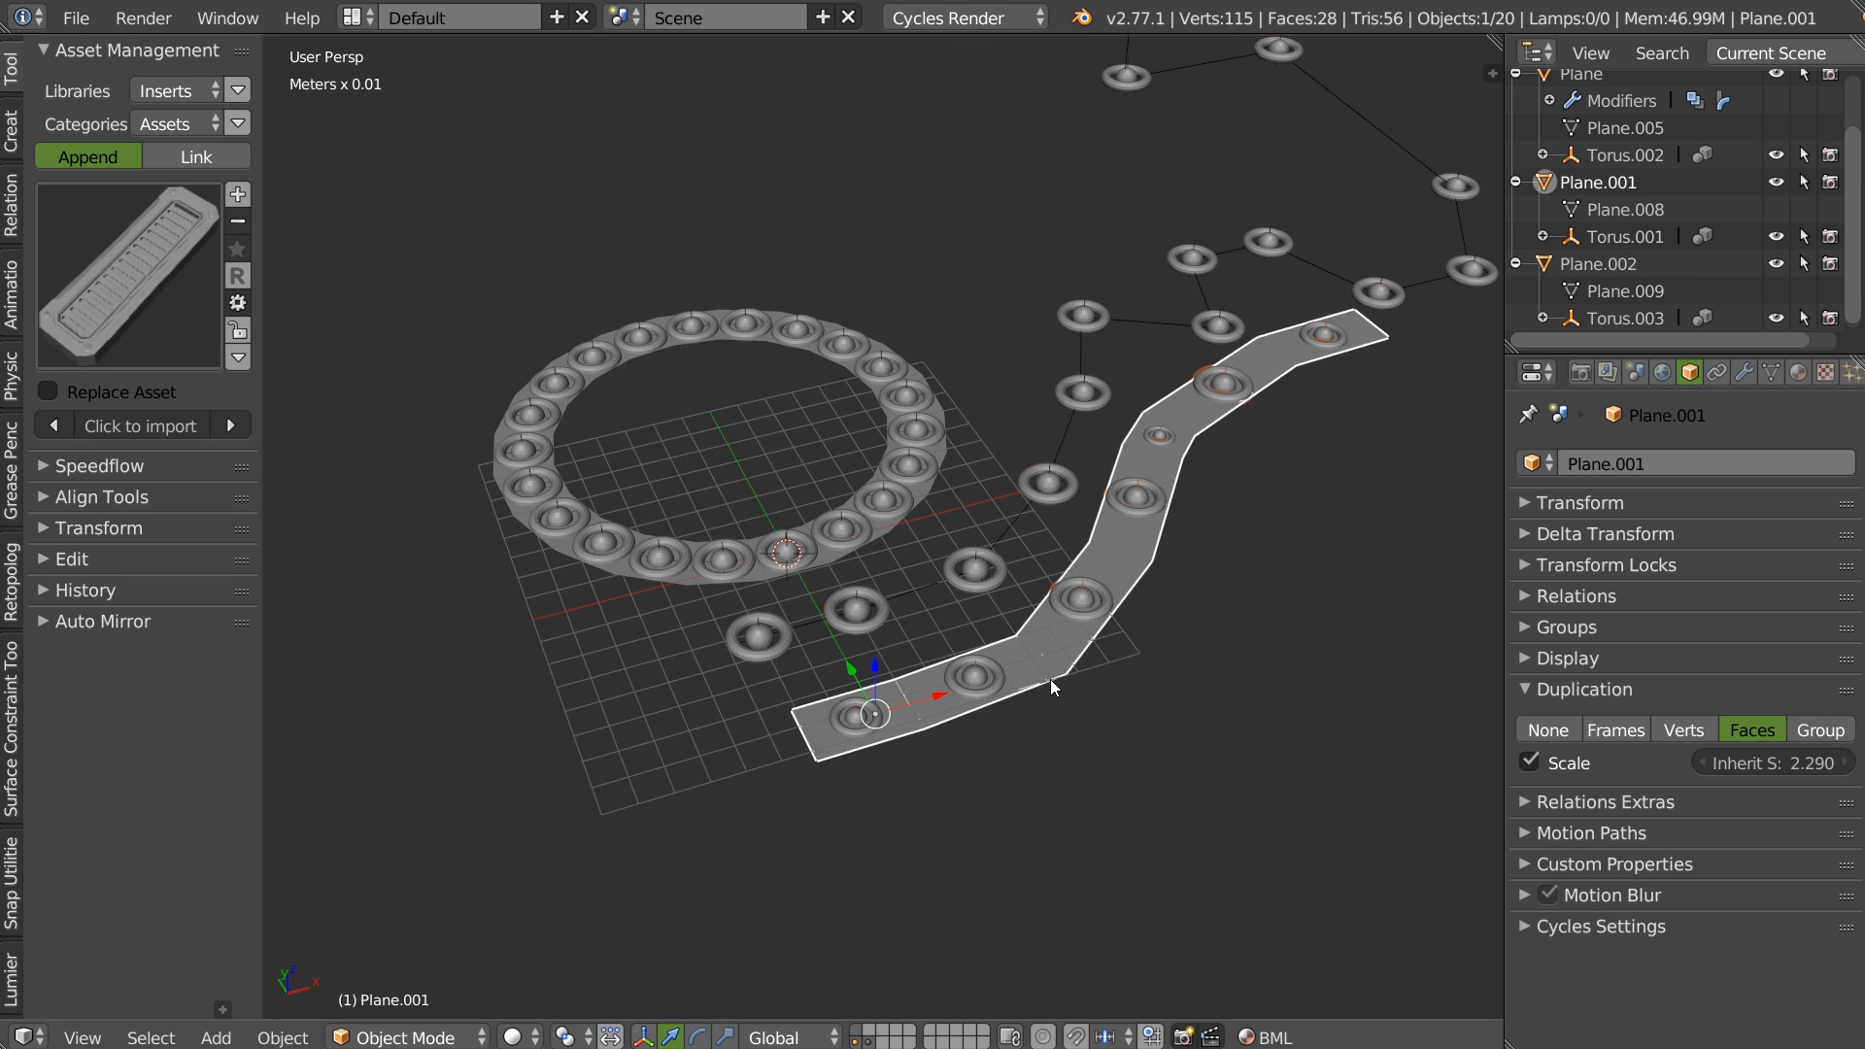
{"action": "middle_click_drag", "start_coordinate": [1030, 687], "coordinate": [1022, 544]}
{"action": "key", "text": "z"}
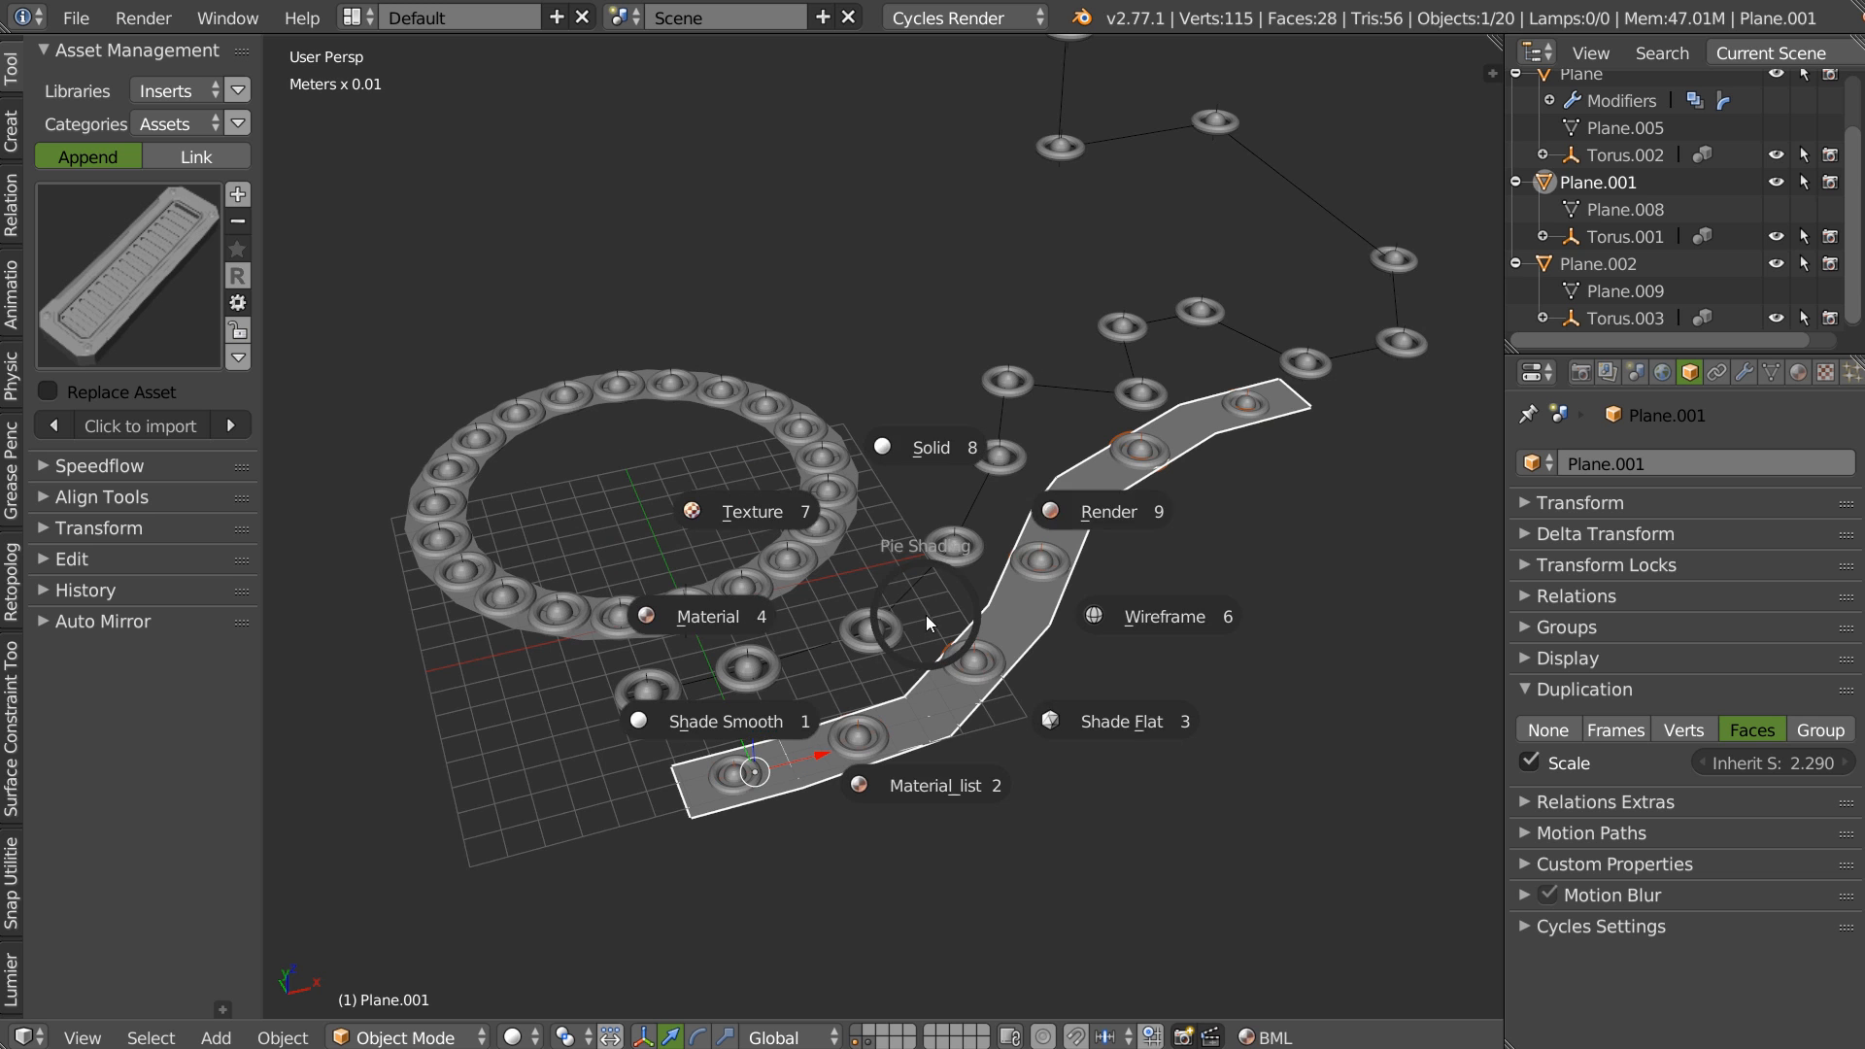
{"action": "left_click", "coordinate": [1102, 508]}
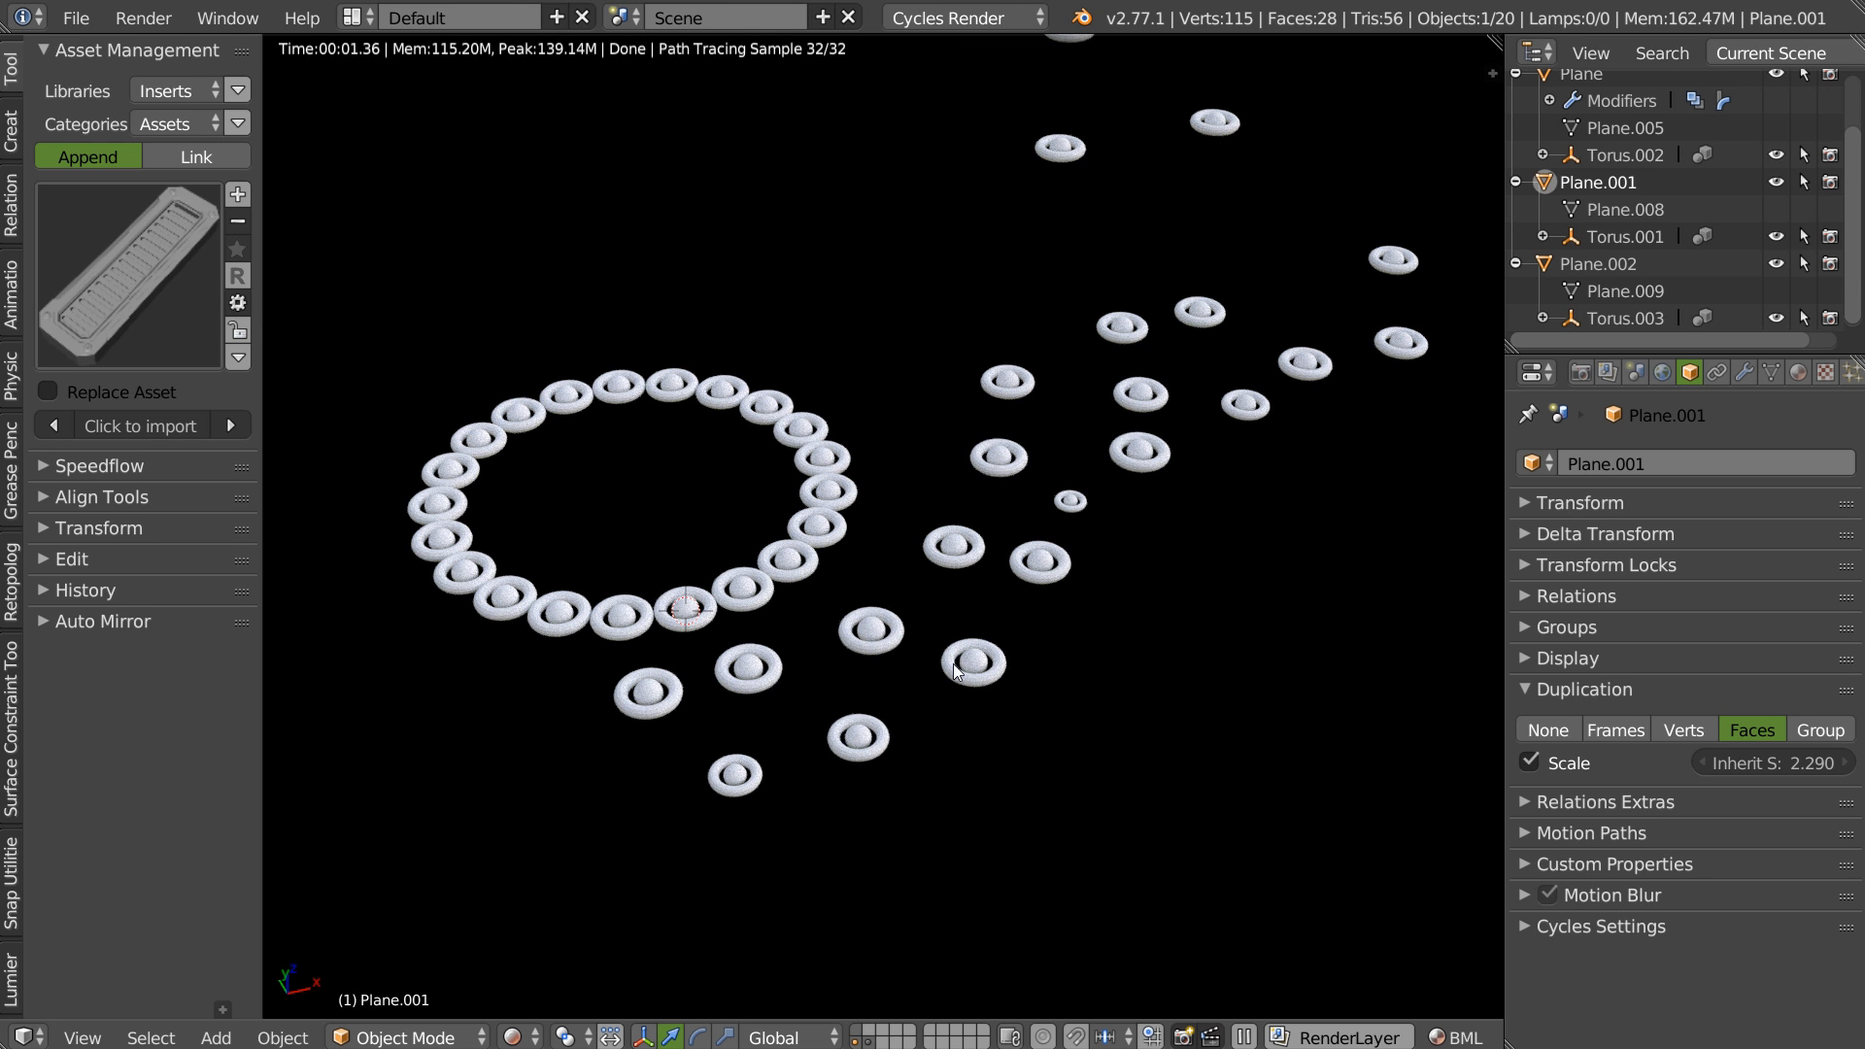
{"action": "key", "text": "shift+z"}
Vary the ring's Array count to 19 and its offset to 1.45, and set the offset back to 1.
{"action": "mouse_move", "coordinate": [975, 521]}
{"action": "middle_mouse_down"}
{"action": "mouse_move", "coordinate": [1017, 478]}
{"action": "mouse_move", "coordinate": [888, 469]}
{"action": "mouse_move", "coordinate": [948, 509]}
{"action": "mouse_move", "coordinate": [808, 556]}
{"action": "mouse_move", "coordinate": [844, 522]}
{"action": "middle_mouse_up"}
{"action": "scroll", "coordinate": [845, 524], "scroll_direction": "up", "scroll_amount": 2}
{"action": "right_click", "coordinate": [851, 528]}
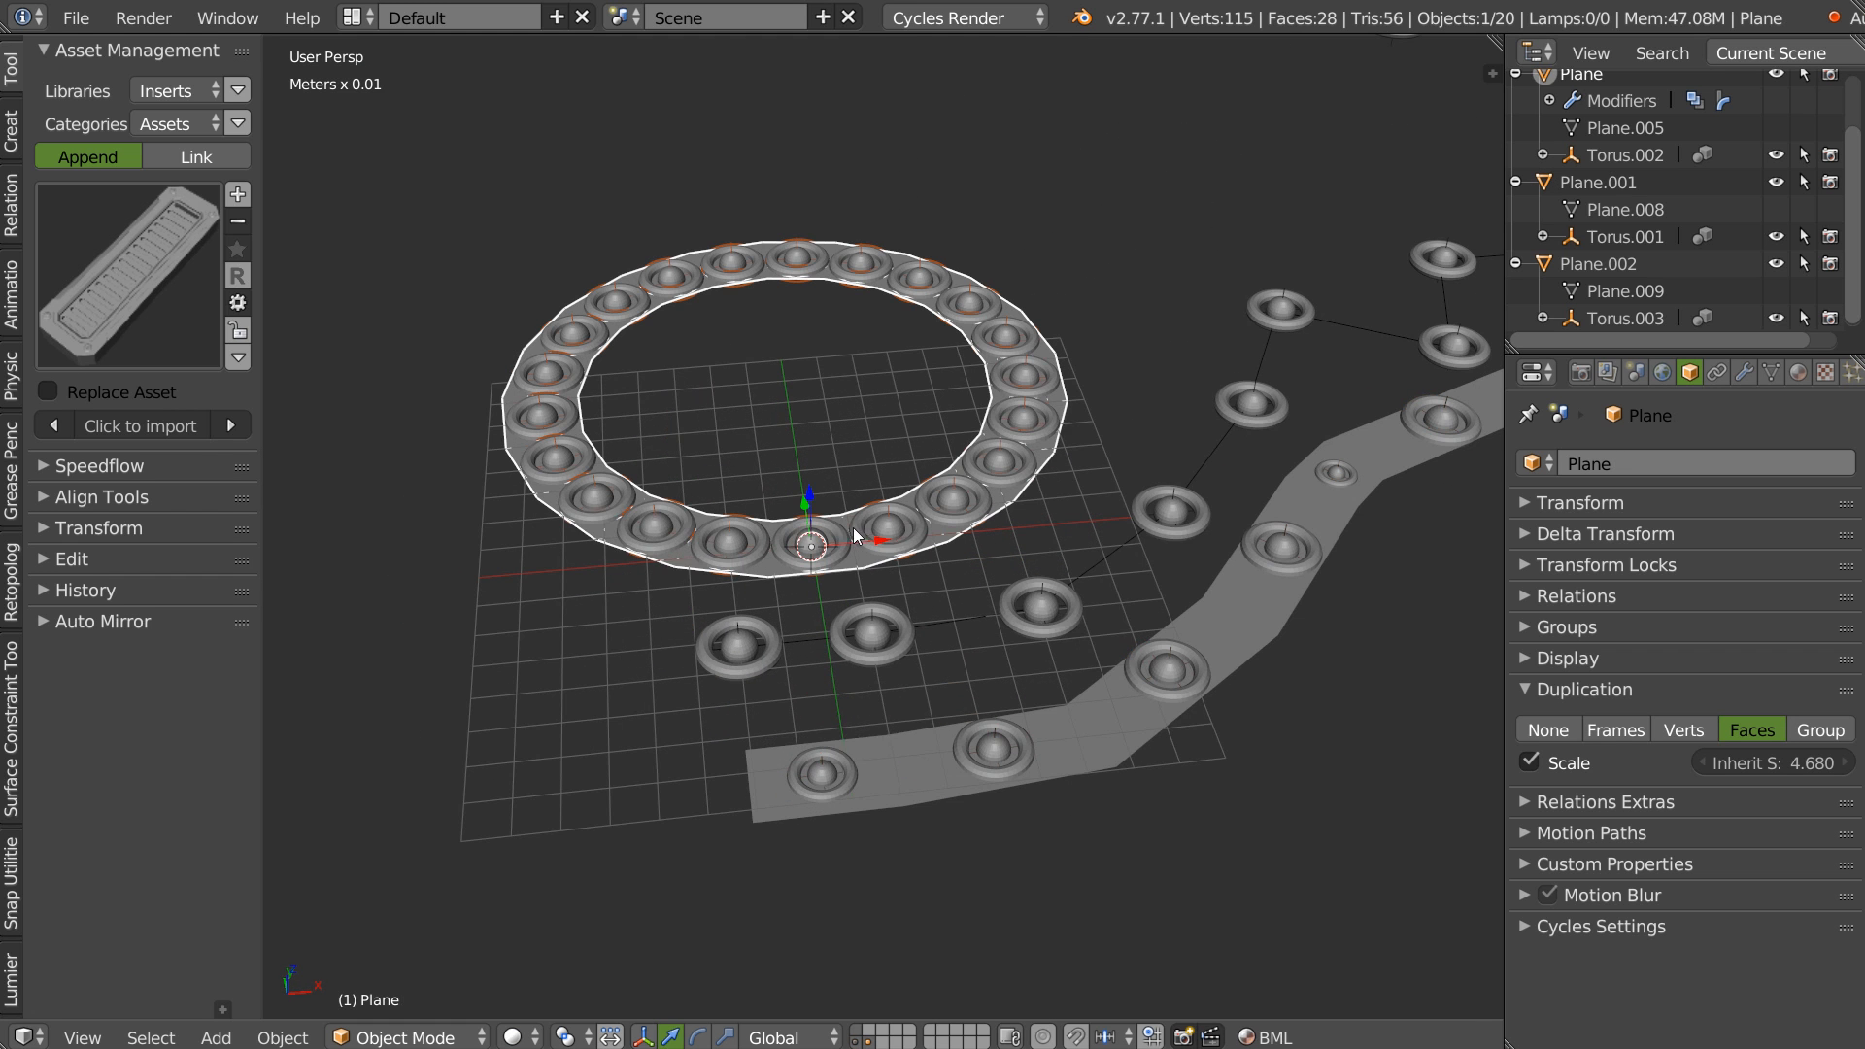
{"action": "key", "text": "alt+s"}
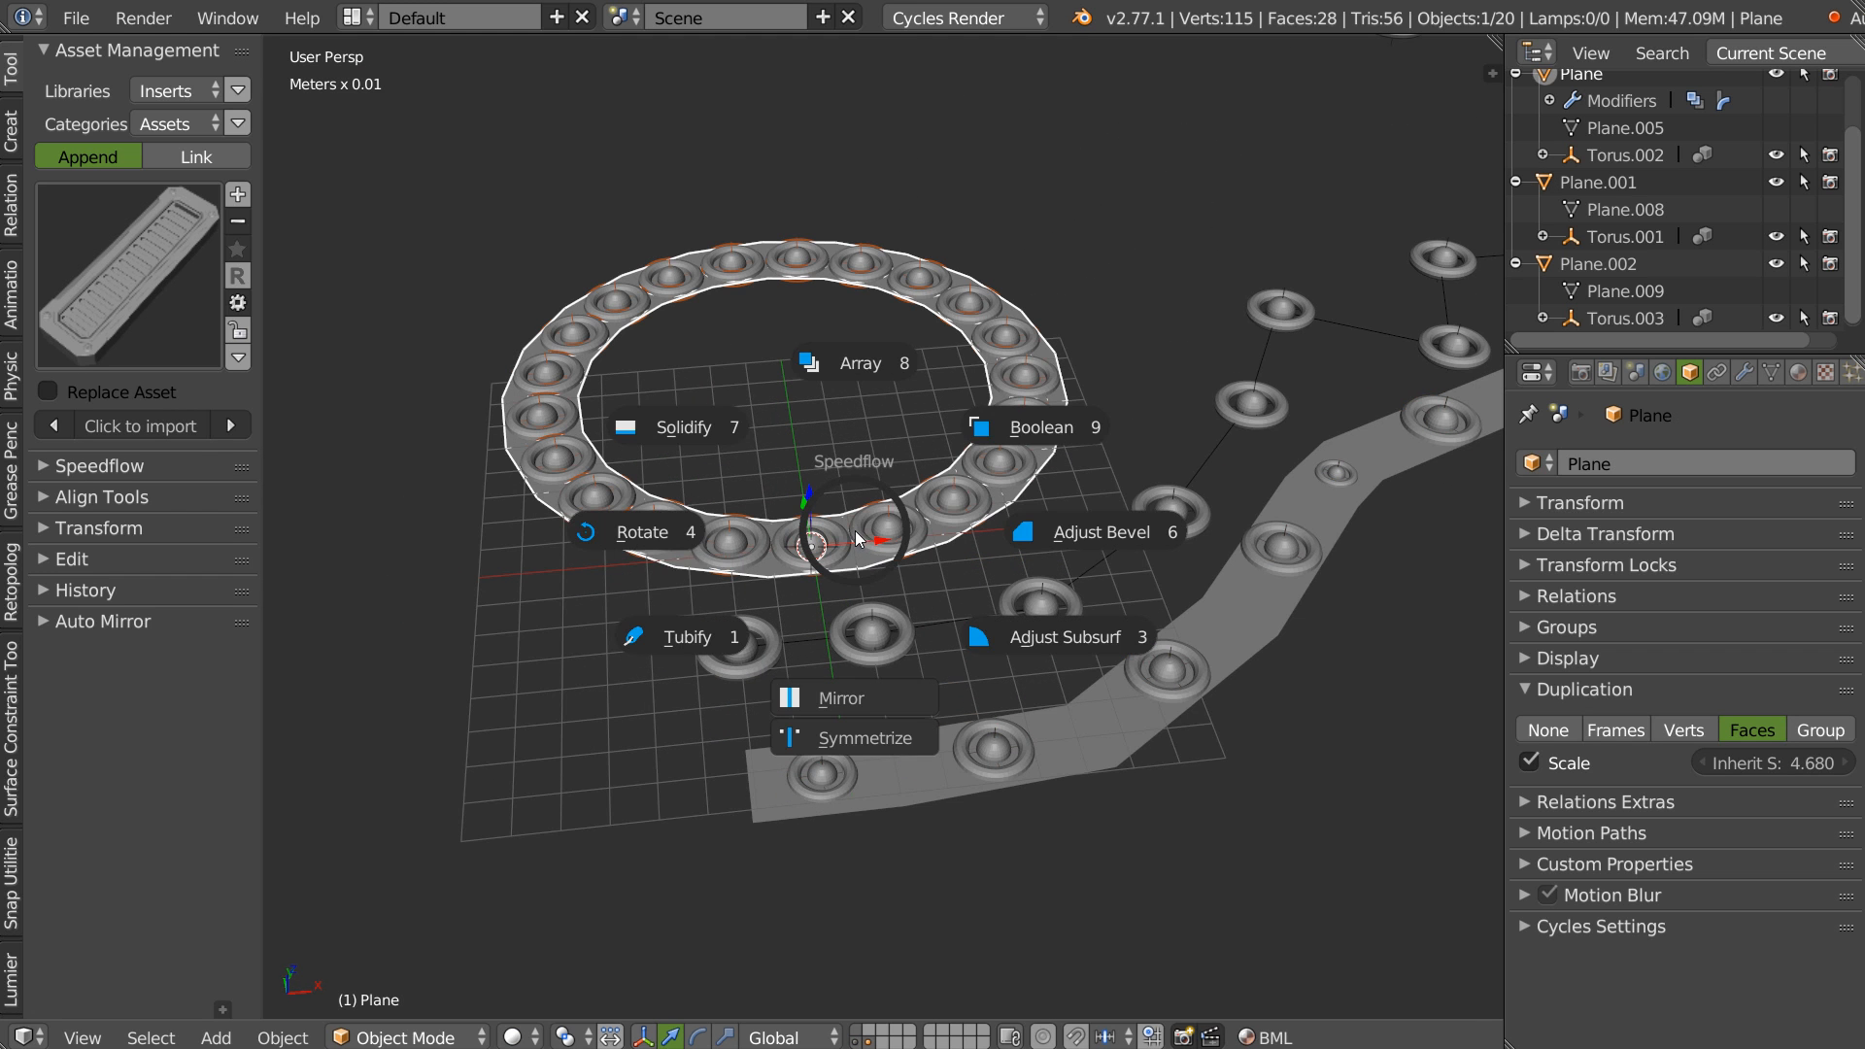
{"action": "left_click", "coordinate": [844, 361]}
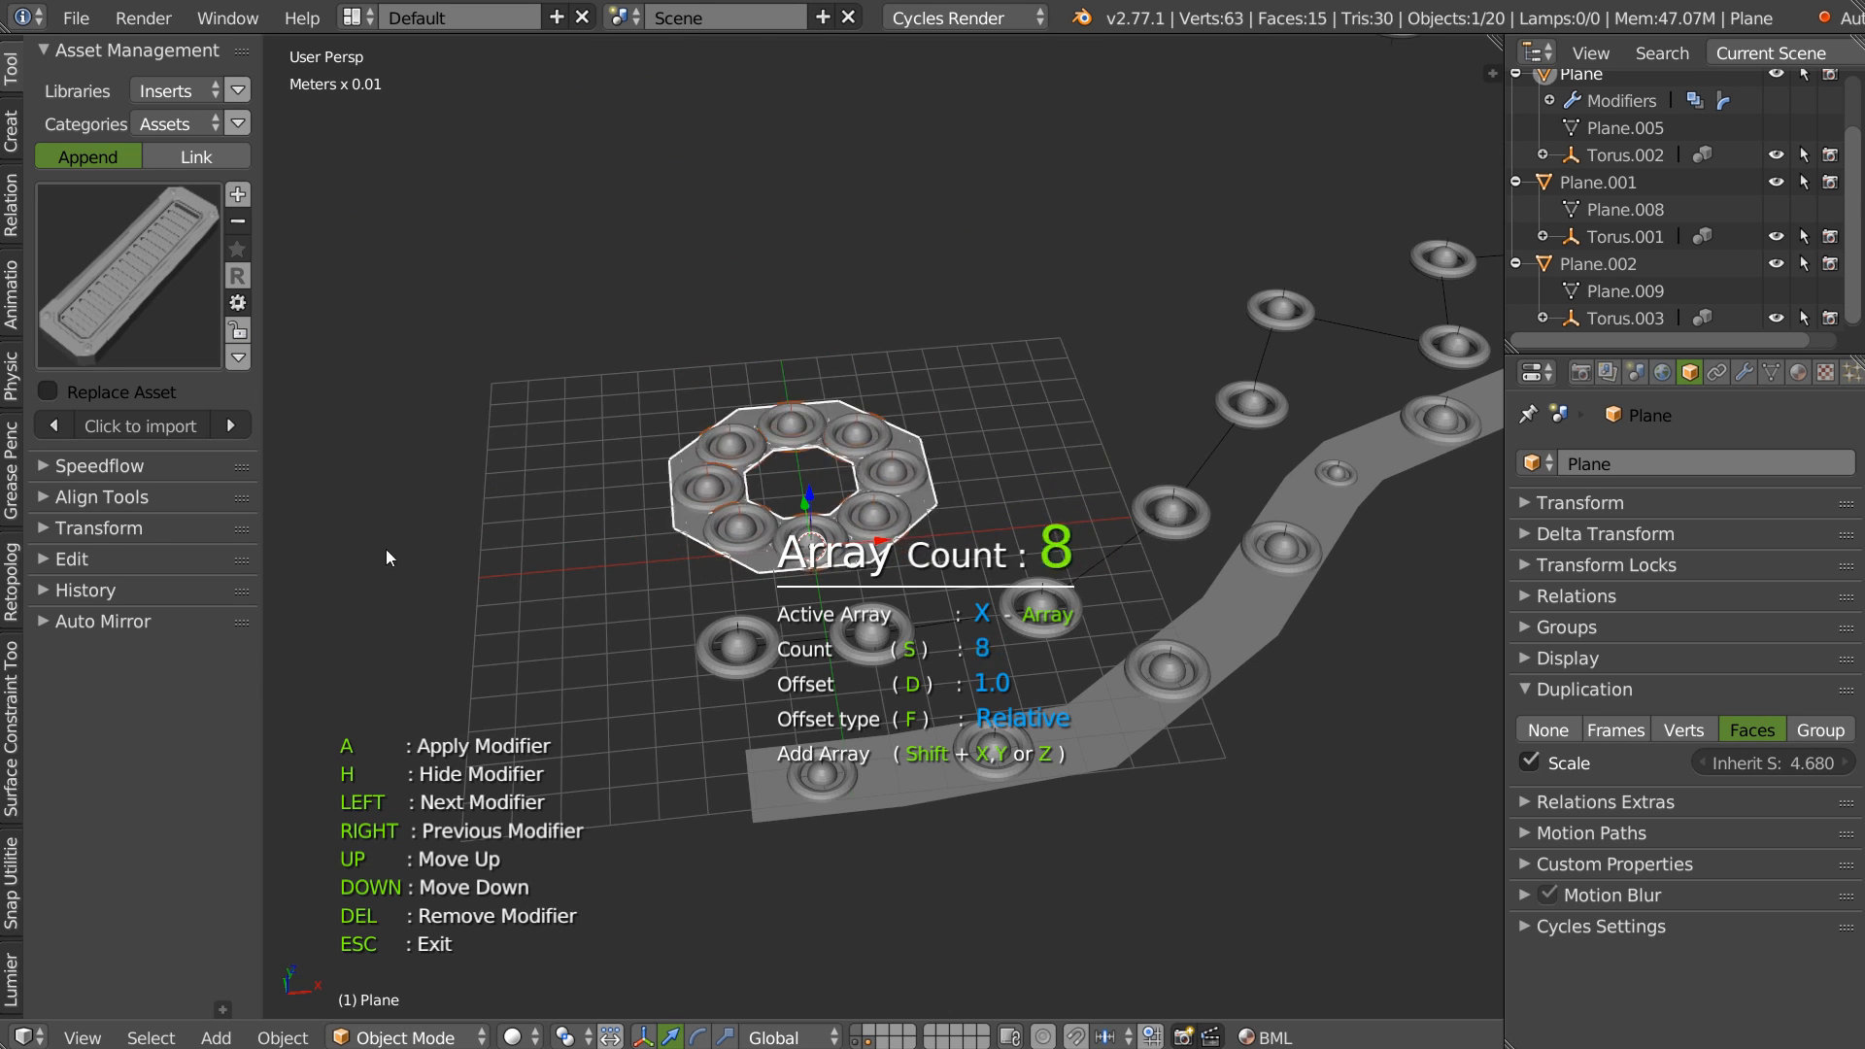
{"action": "key", "text": "d"}
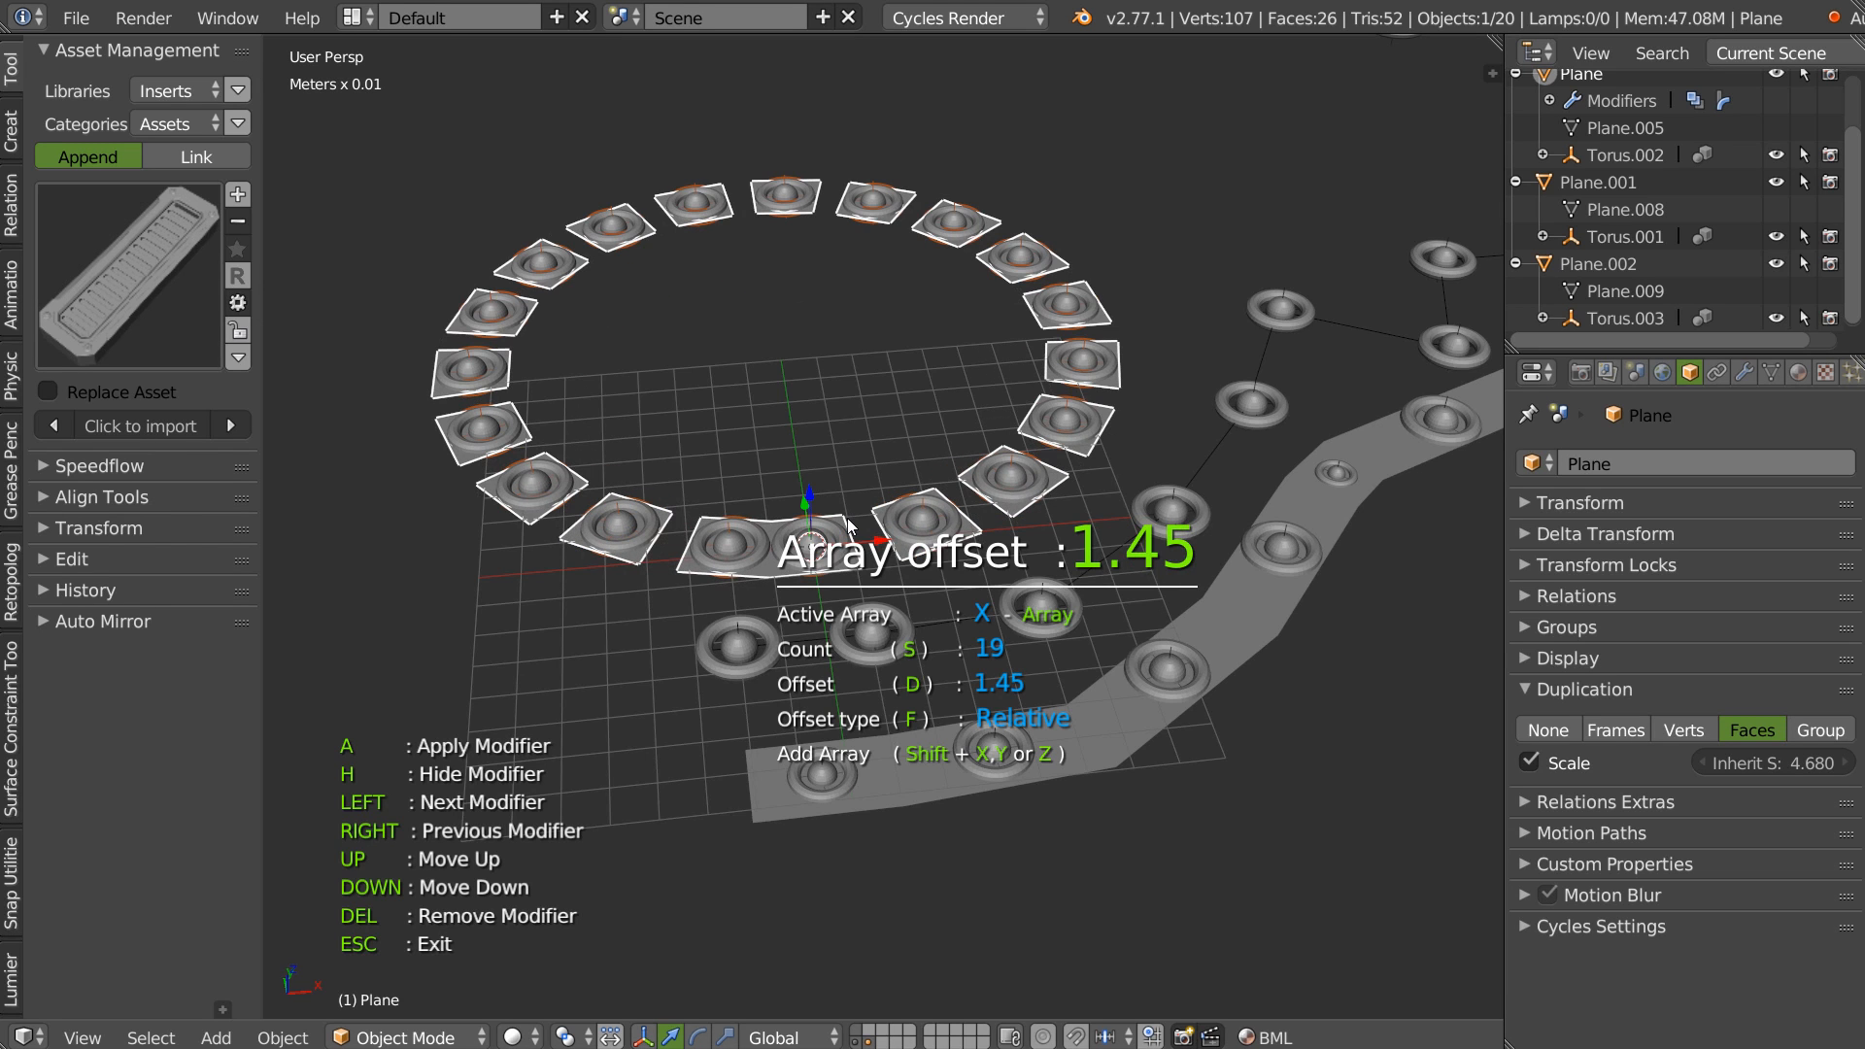
{"action": "type", "text": "1"}
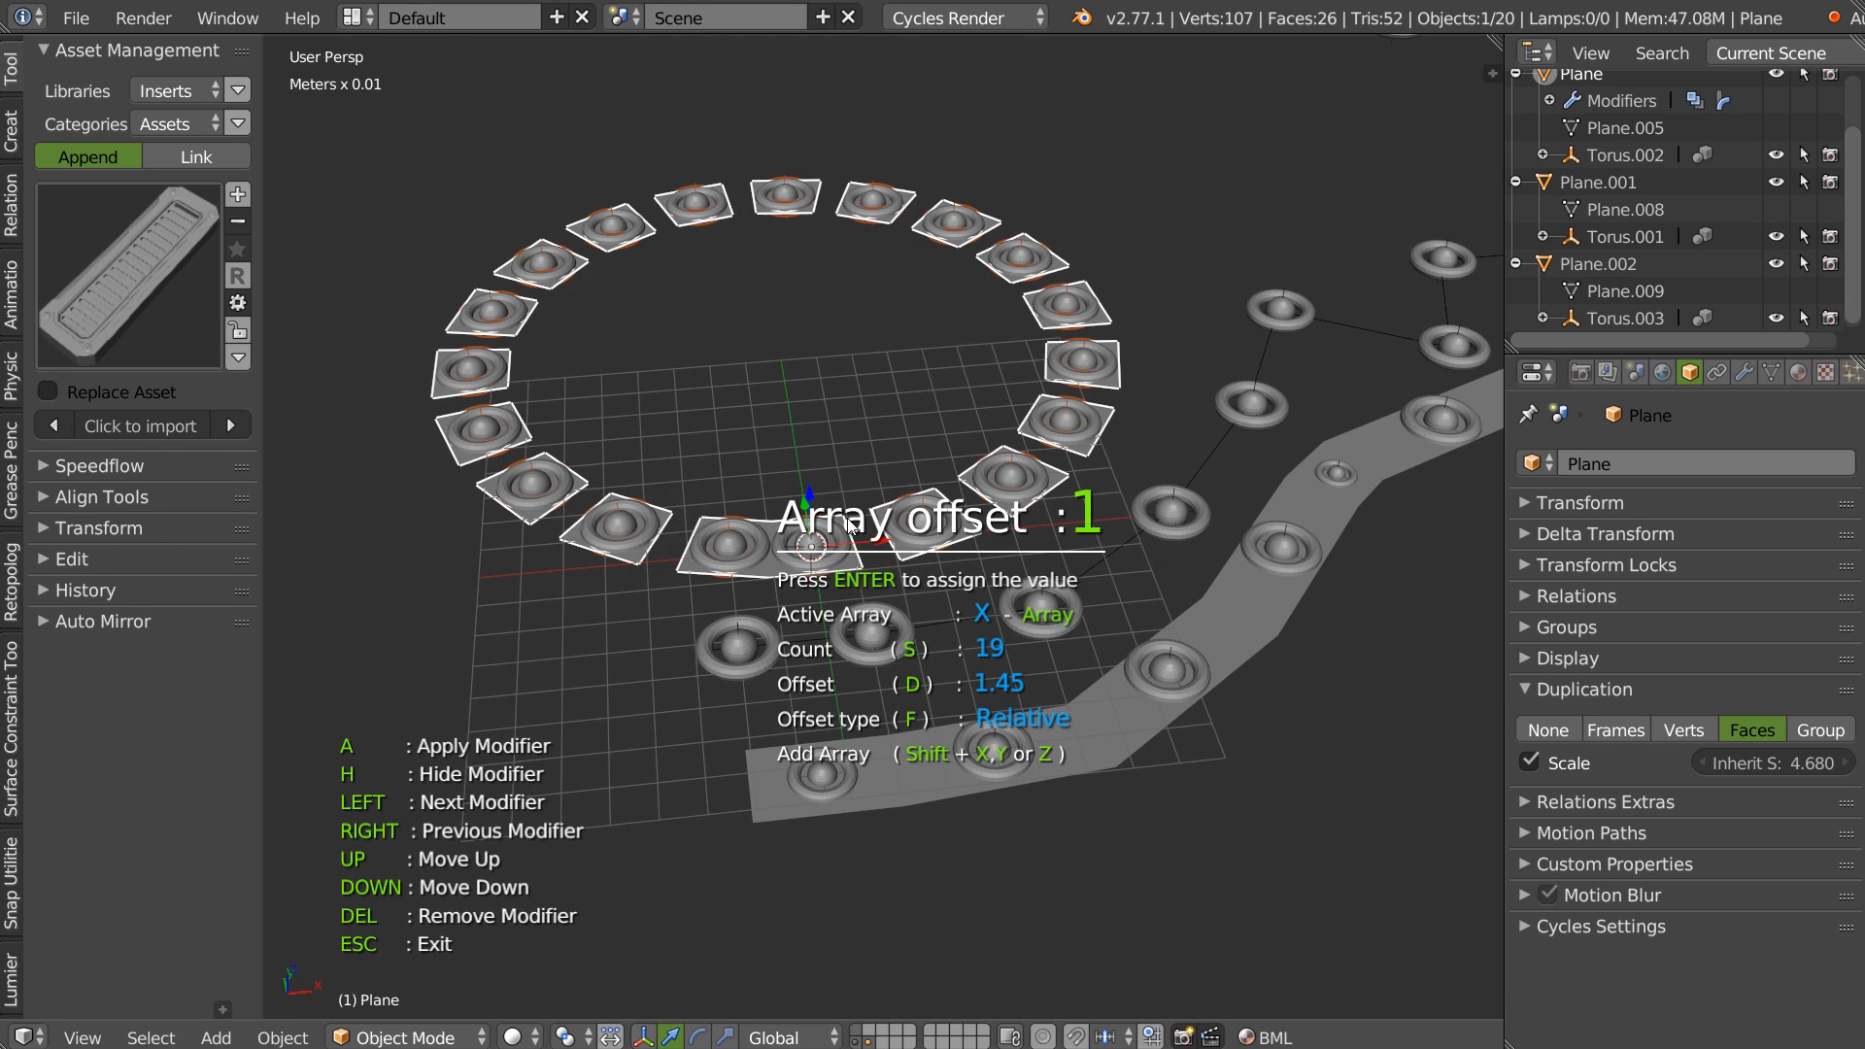
{"action": "key", "text": "Return"}
{"action": "key", "text": "Escape"}
Browse the Inserts library's Assets previews, and switch the category to Divers to look through its previews.
{"action": "middle_click_drag", "start_coordinate": [847, 517], "coordinate": [1222, 381]}
{"action": "left_click", "coordinate": [142, 307]}
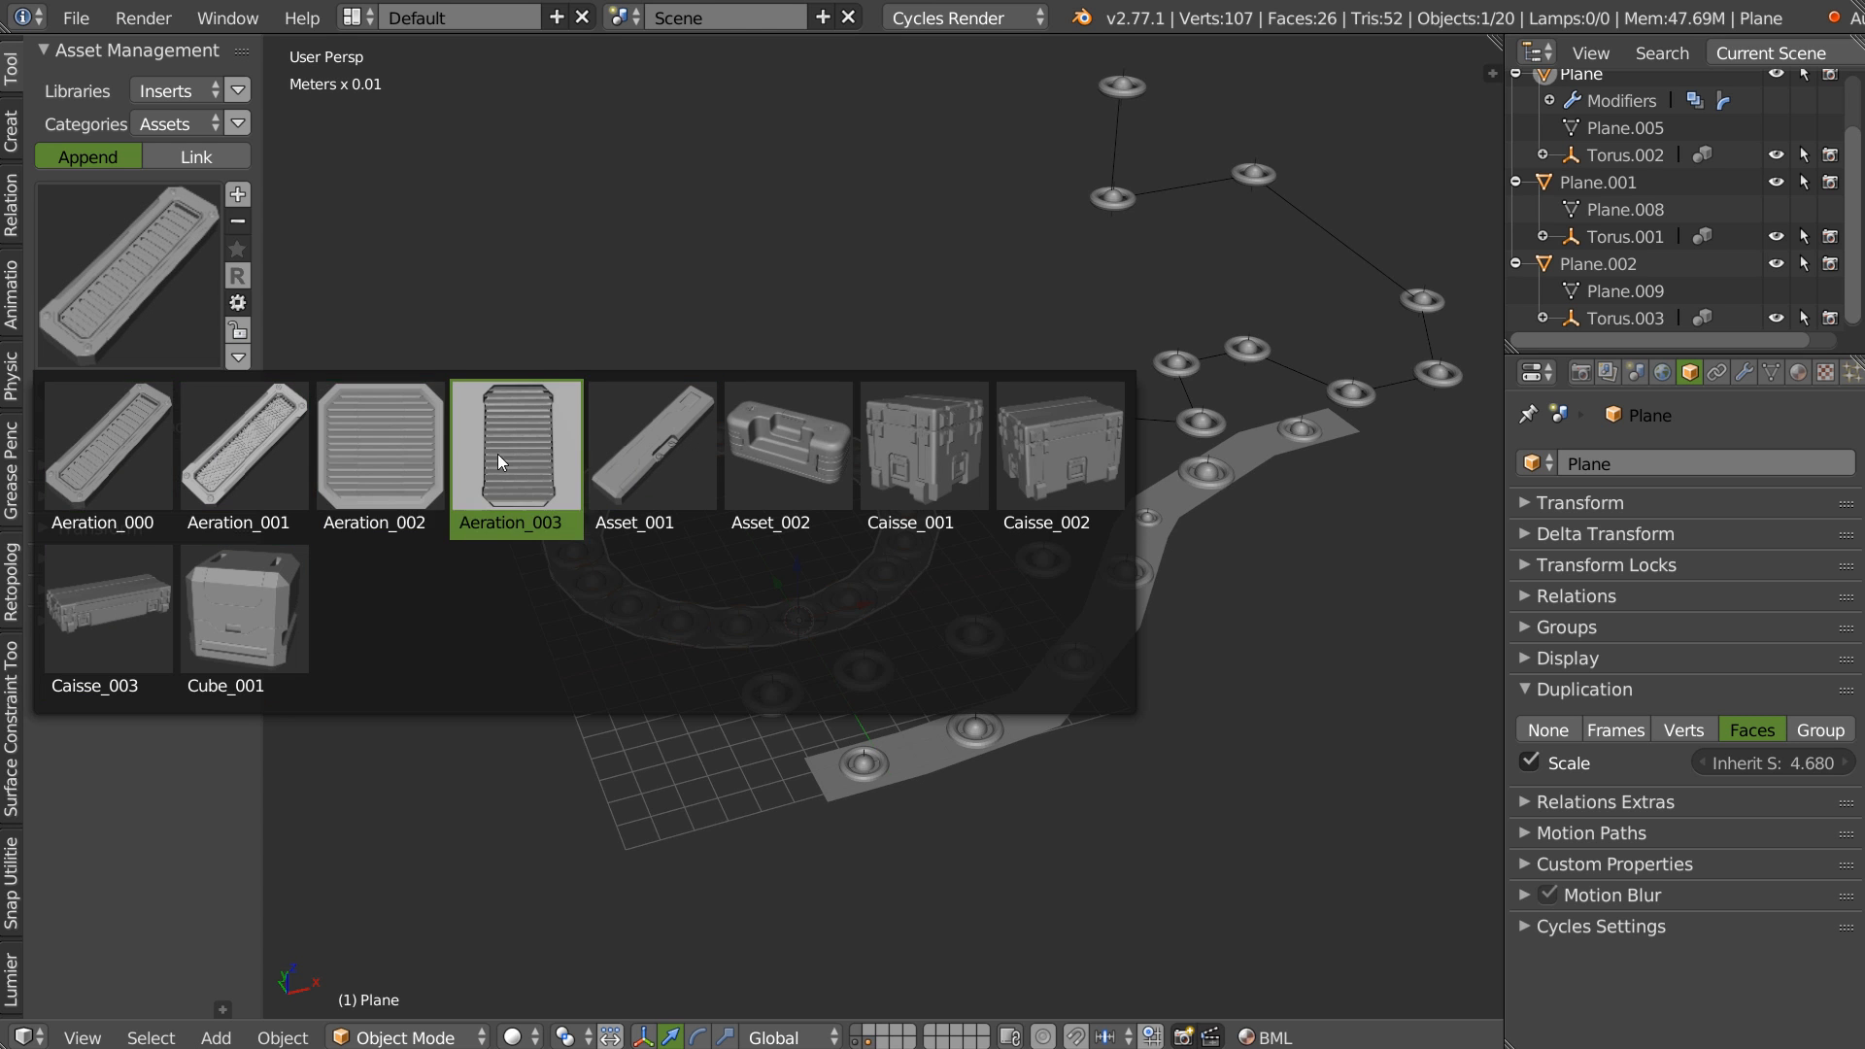
{"action": "left_click", "coordinate": [160, 123]}
{"action": "left_click", "coordinate": [136, 93]}
{"action": "left_click", "coordinate": [162, 123]}
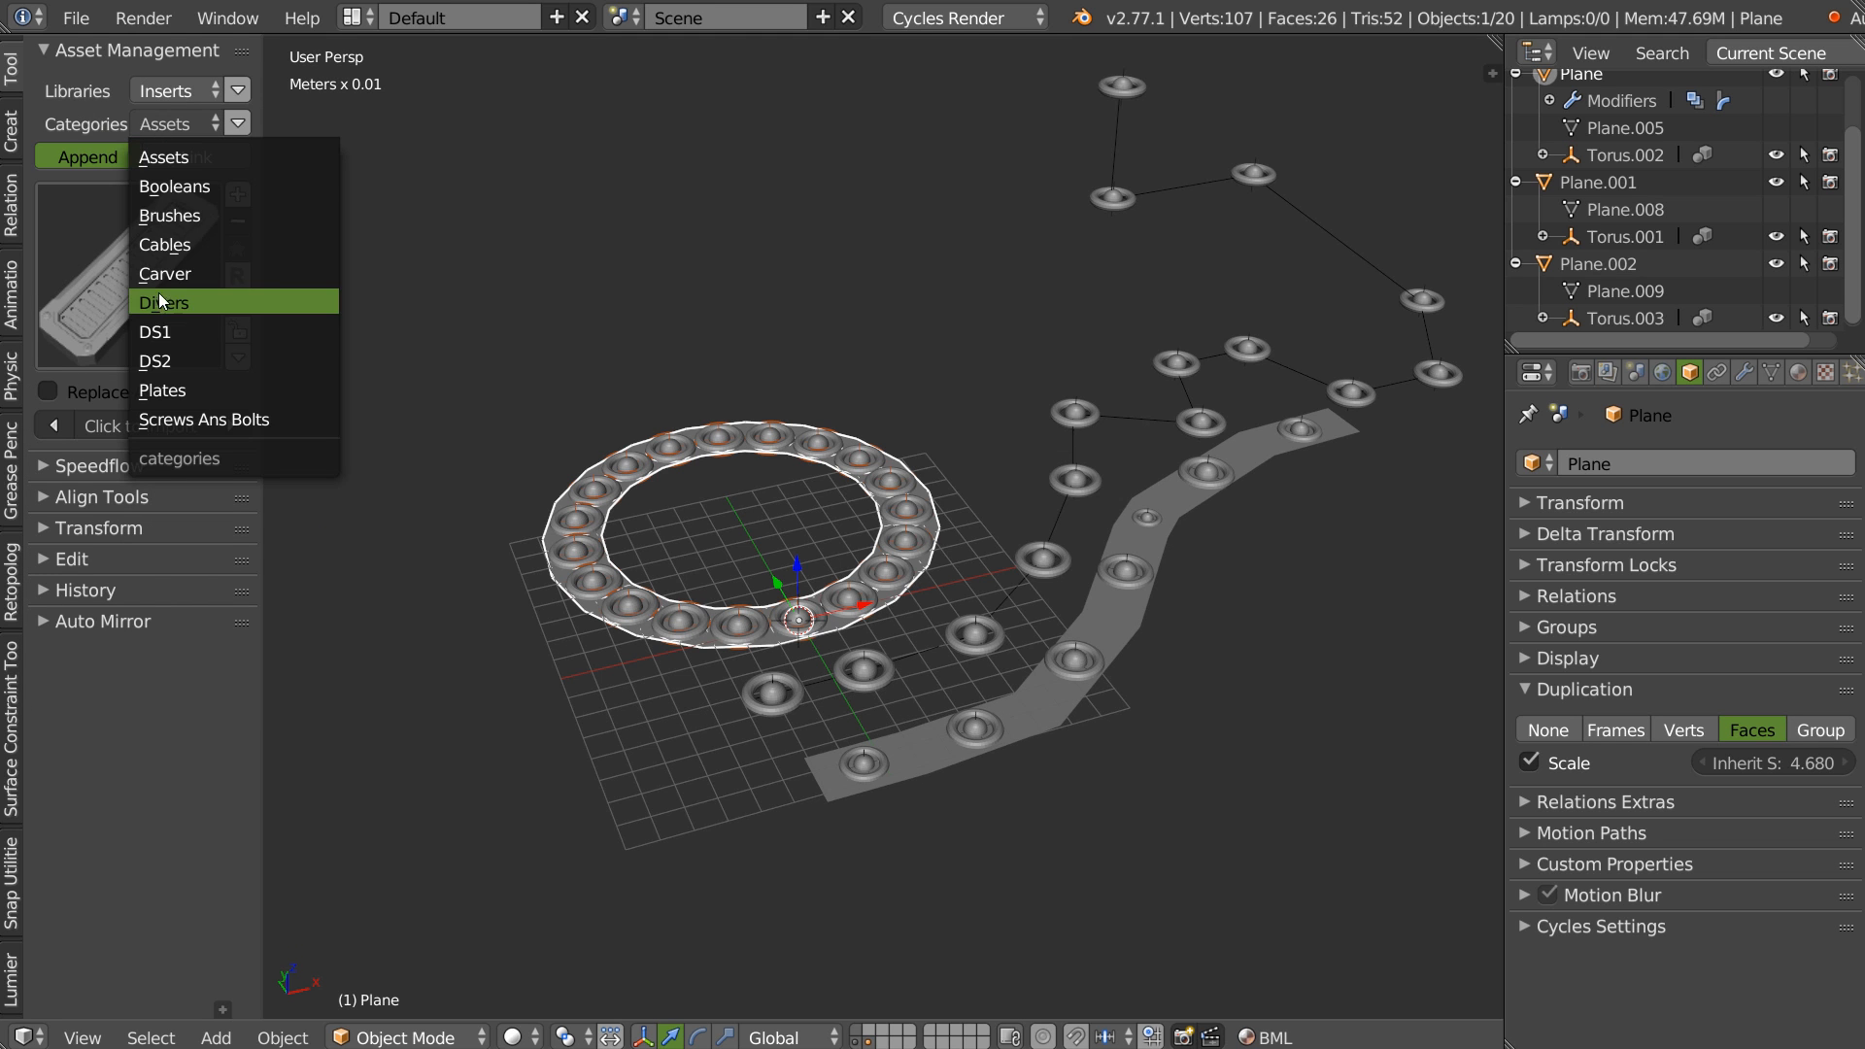
{"action": "left_click", "coordinate": [181, 303]}
{"action": "left_click", "coordinate": [126, 300]}
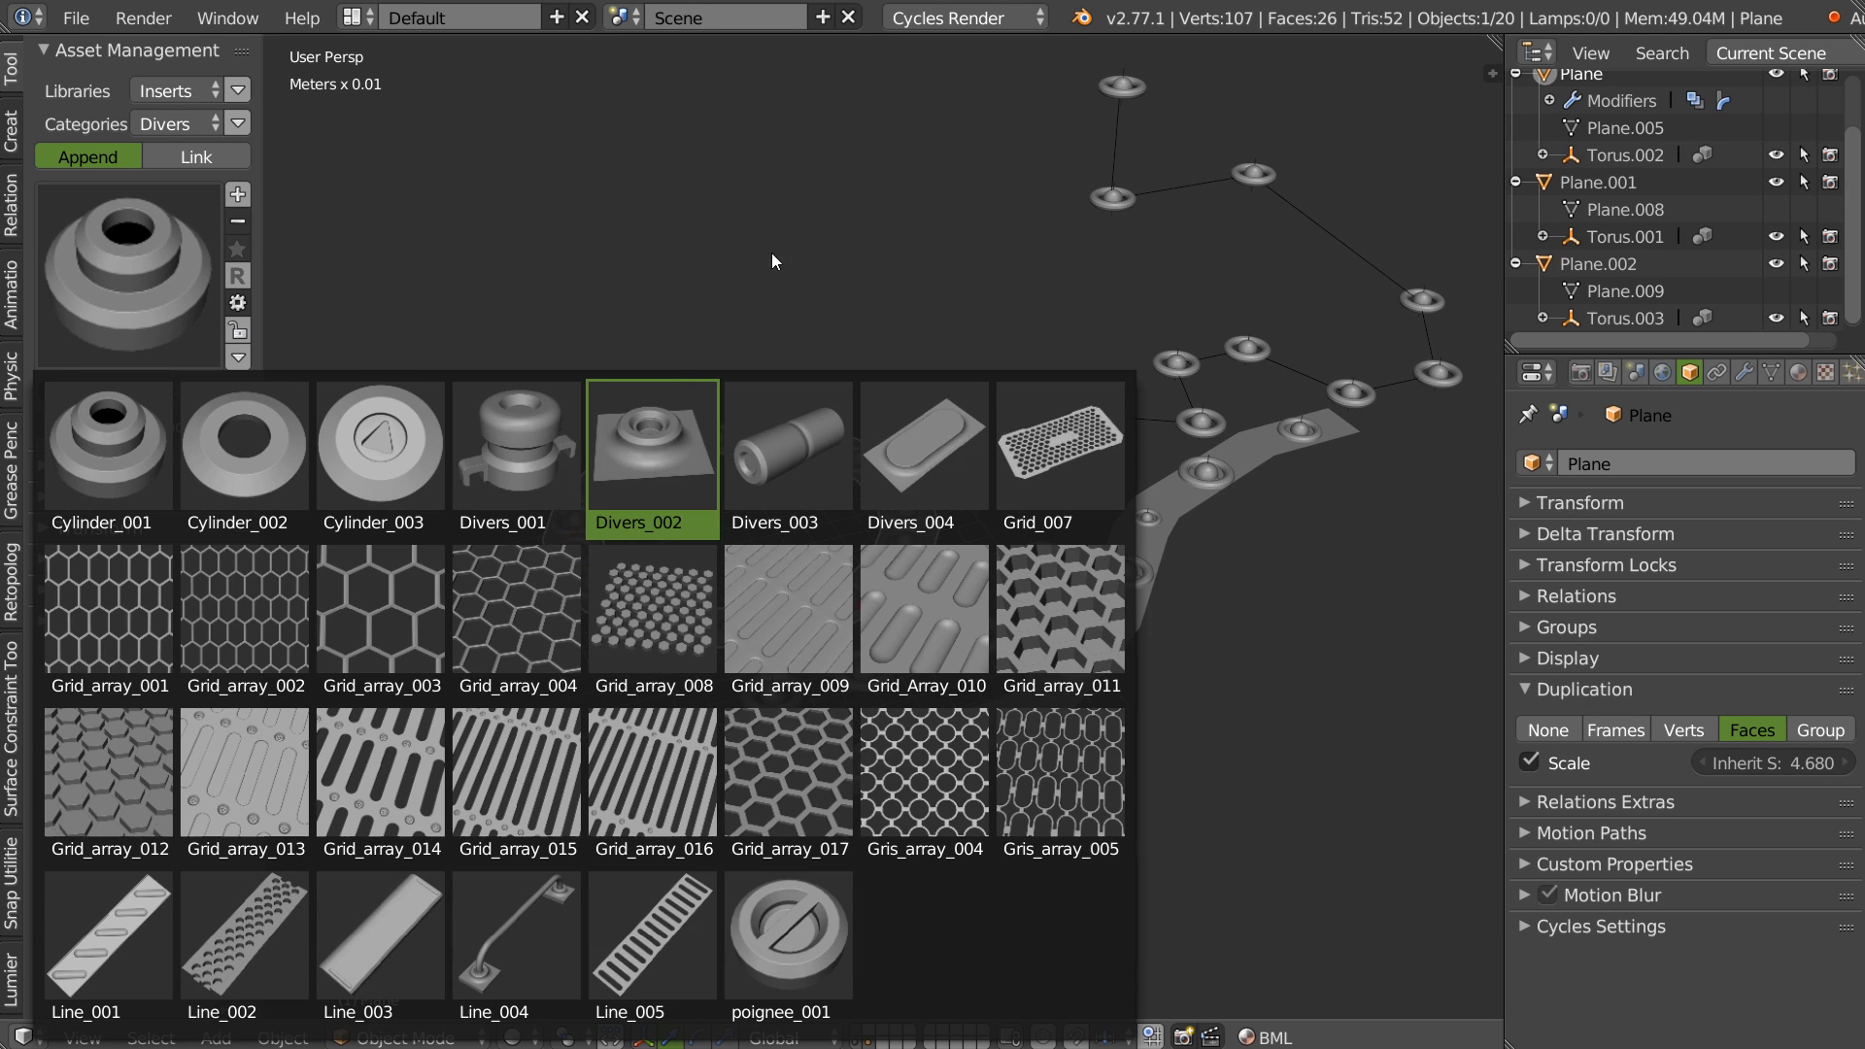
{"action": "scroll", "coordinate": [758, 323], "scroll_direction": "up", "scroll_amount": 6}
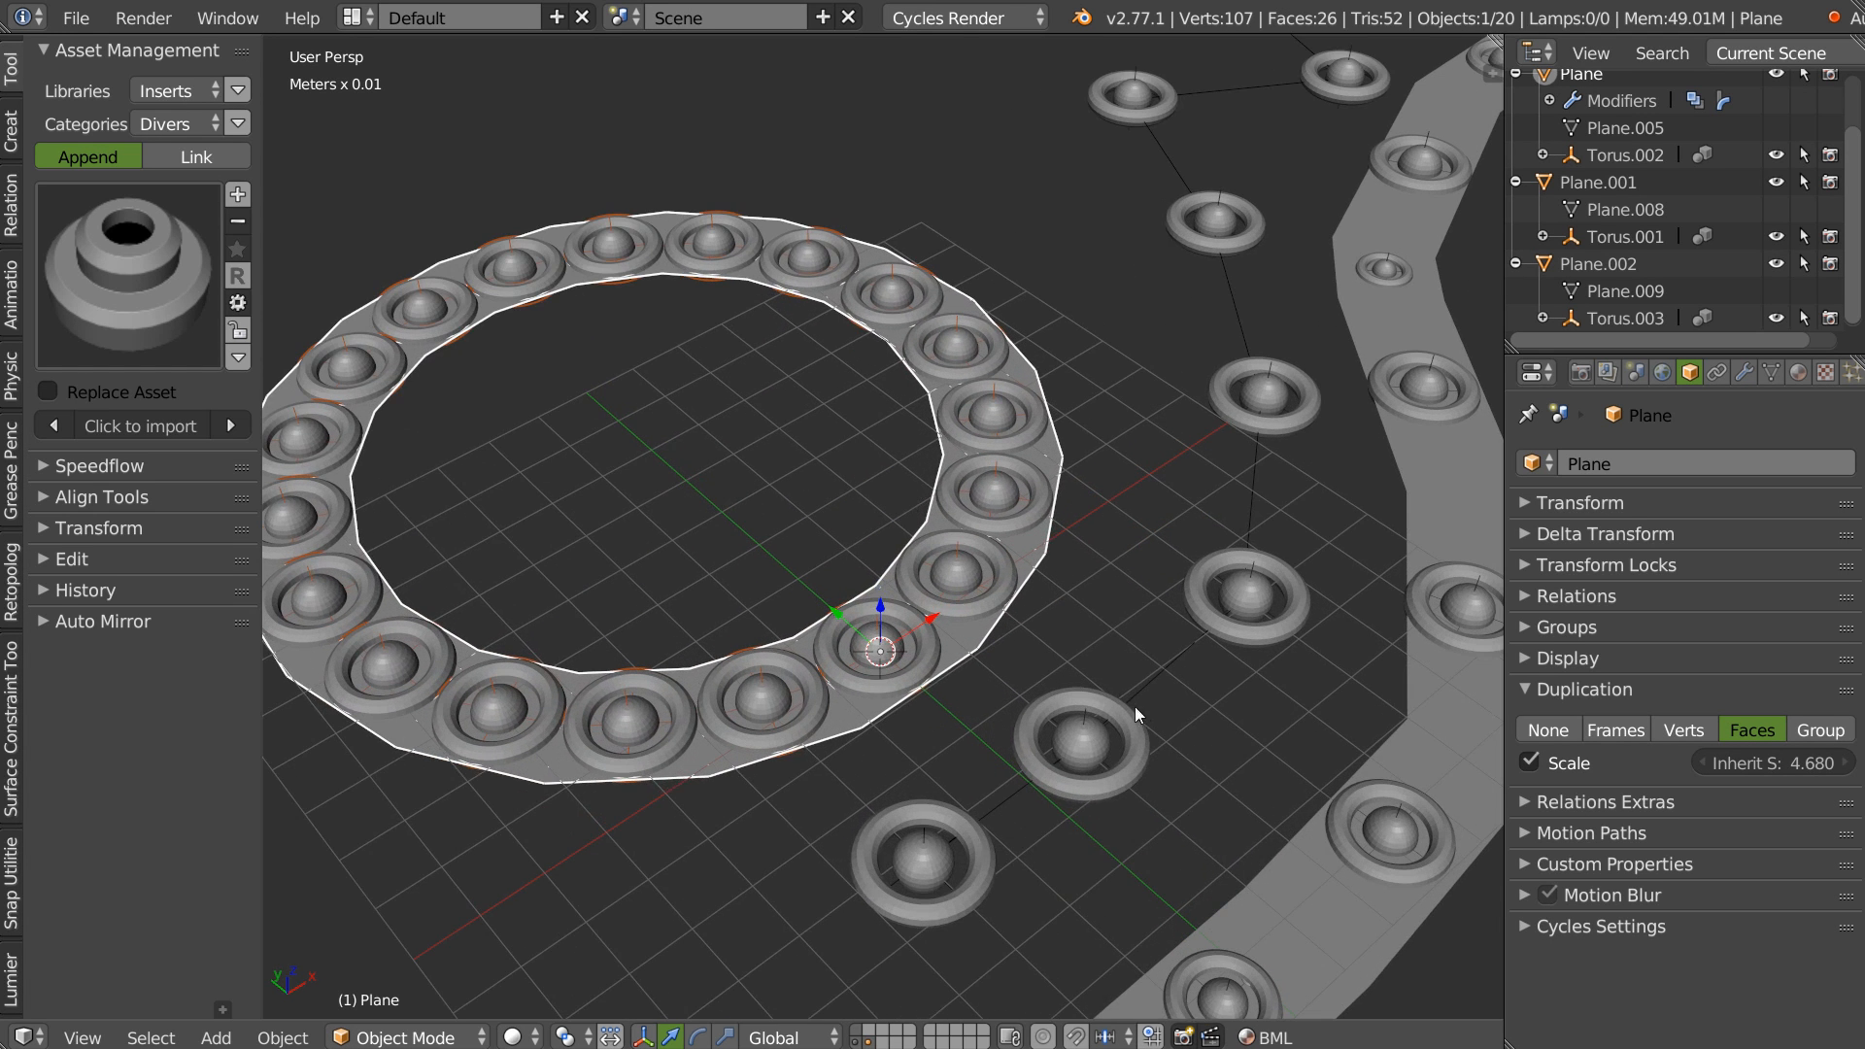
Check the whole scene in rendered shading, deselect everything and switch back to solid shading.
{"action": "right_click", "coordinate": [1098, 690]}
{"action": "scroll", "coordinate": [1068, 661], "scroll_direction": "down", "scroll_amount": 7}
{"action": "middle_click_drag", "start_coordinate": [1014, 574], "coordinate": [971, 608], "text": "shift"}
{"action": "left_click", "coordinate": [1054, 452]}
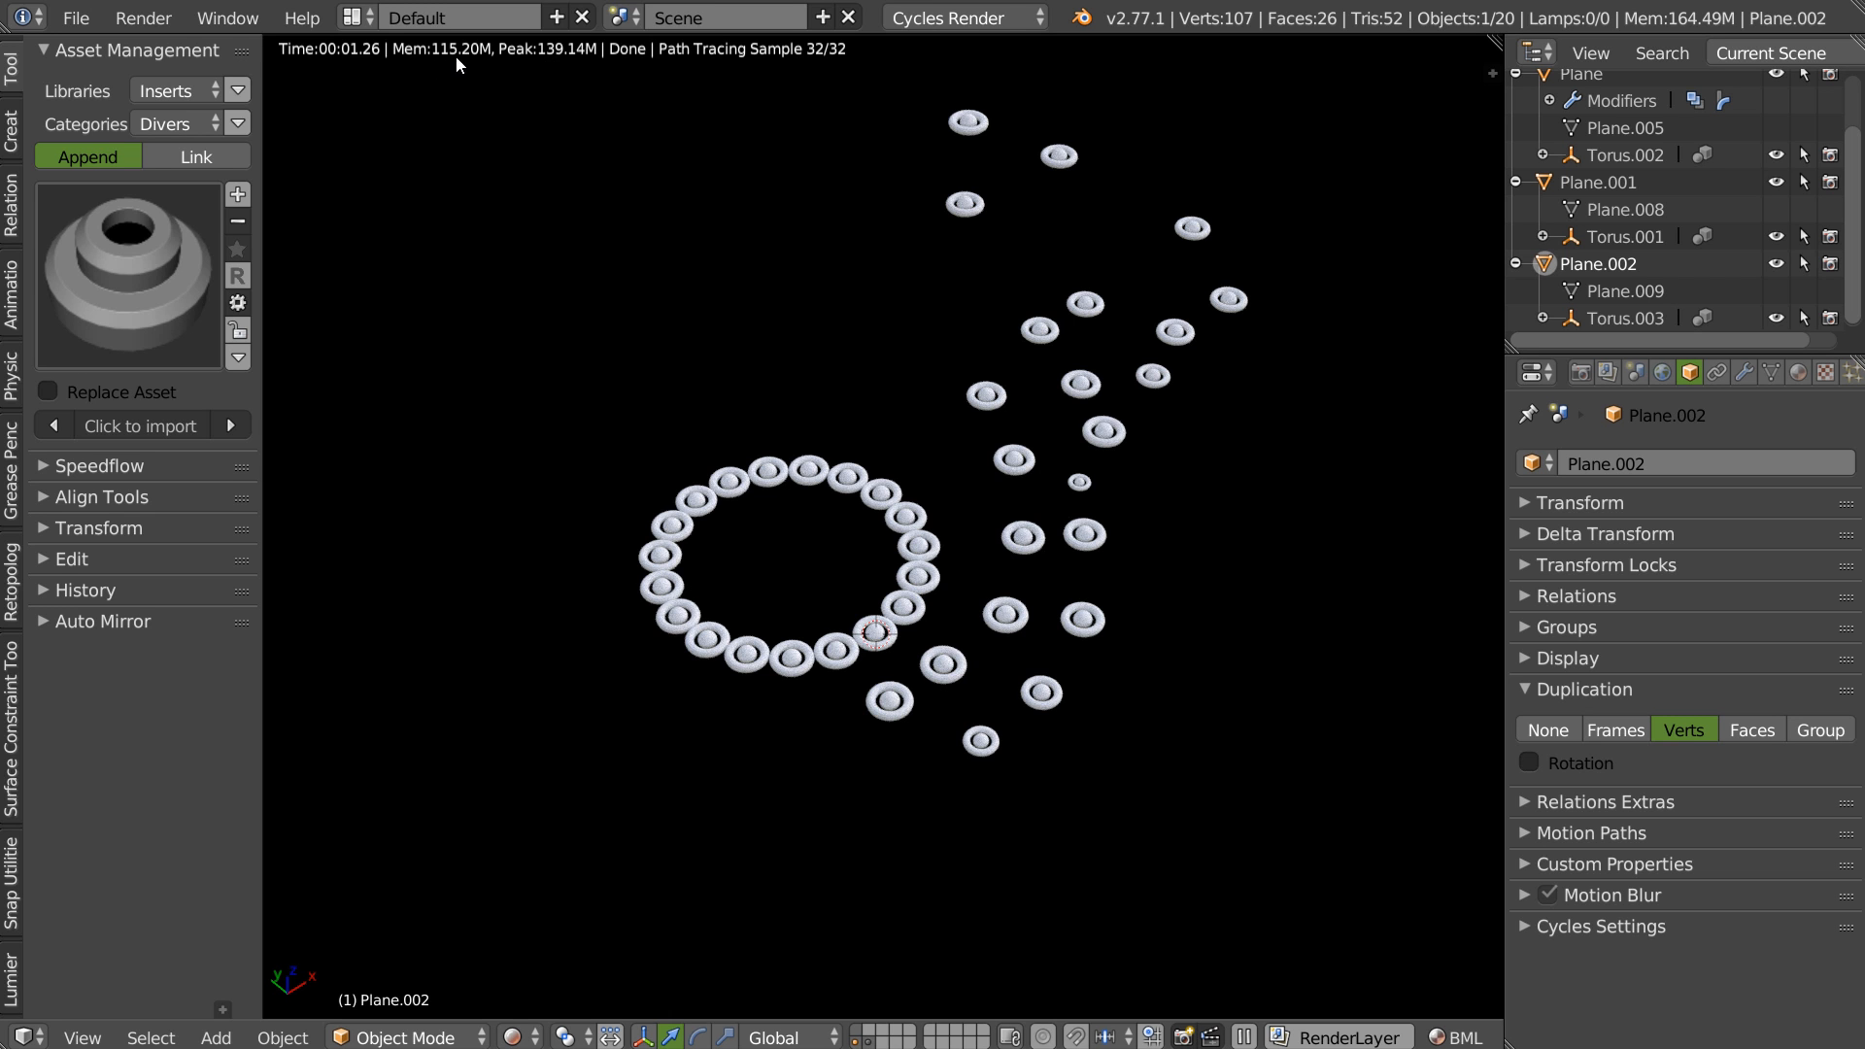
{"action": "middle_click_drag", "start_coordinate": [778, 515], "coordinate": [761, 497]}
{"action": "key", "text": "a"}
{"action": "left_click", "coordinate": [799, 379]}
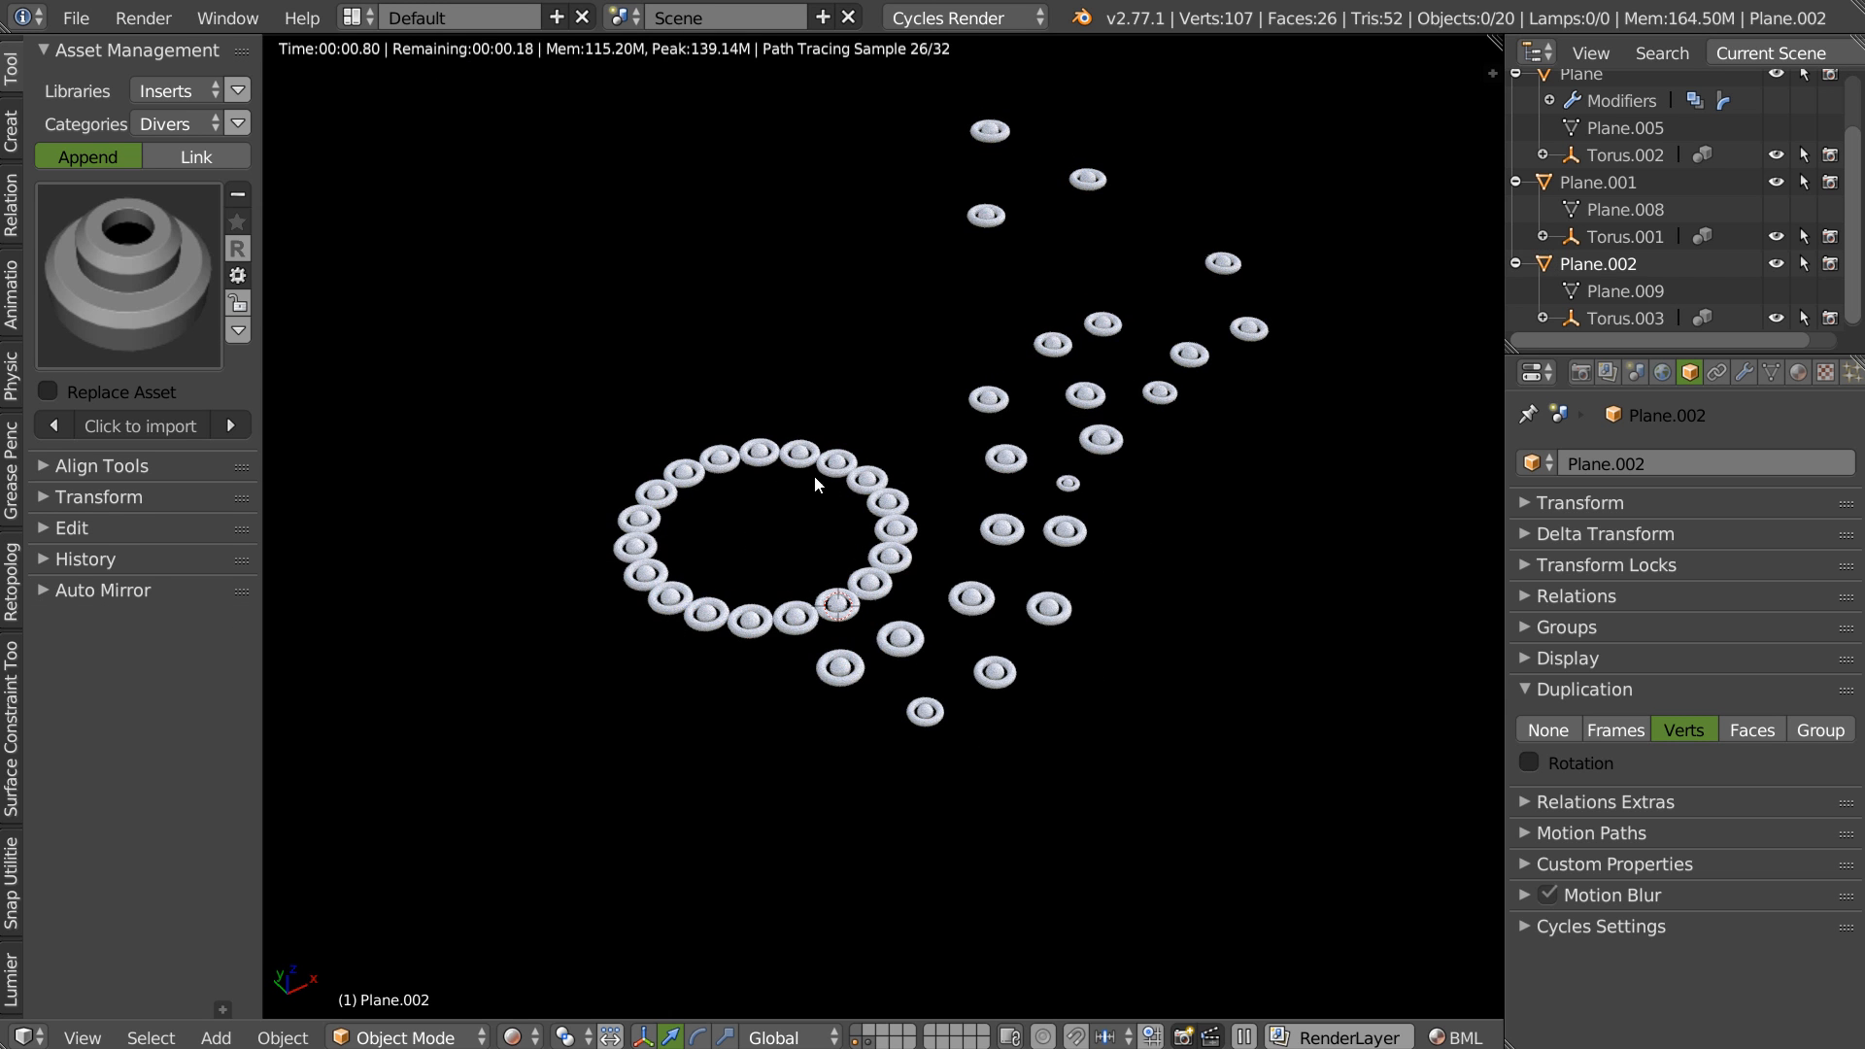
{"action": "key", "text": "z"}
{"action": "left_click", "coordinate": [832, 428]}
Hide the edge line Plane.002 and the strip Plane.001, and select the ring object Plane.
{"action": "scroll", "coordinate": [814, 435], "scroll_direction": "up", "scroll_amount": 3}
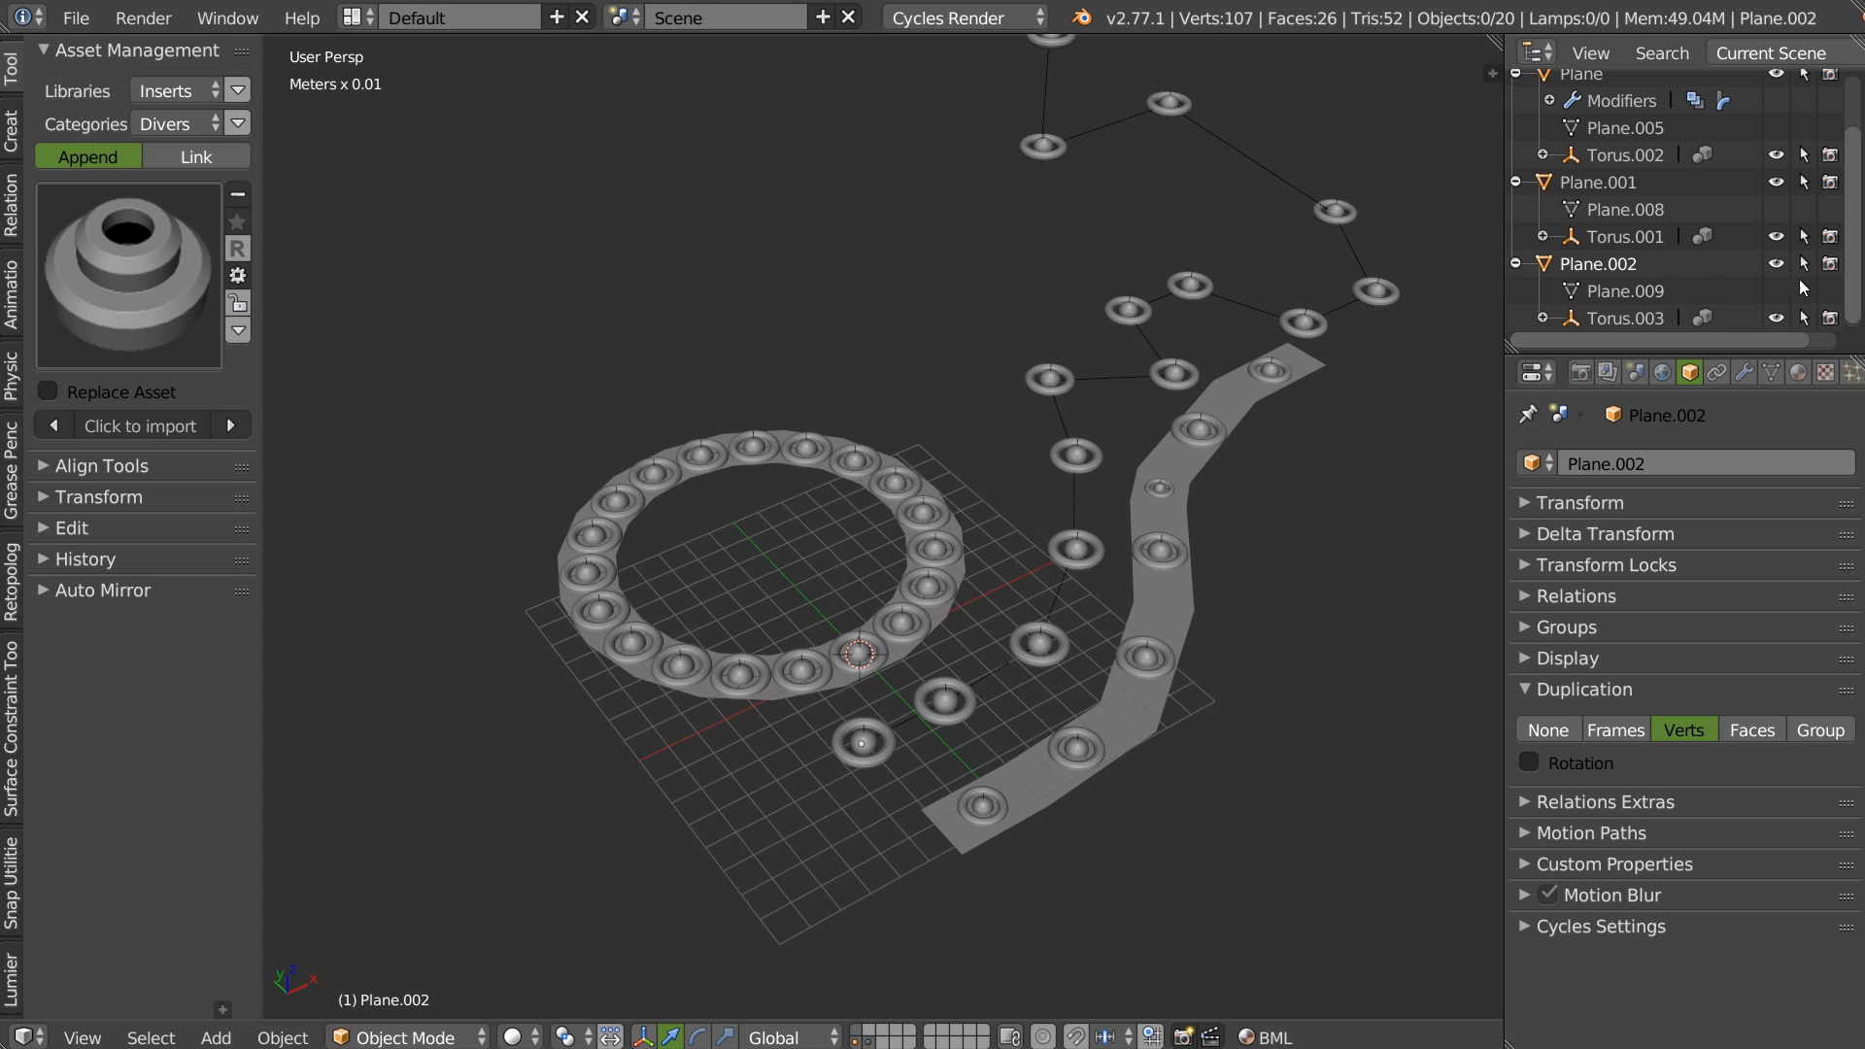
{"action": "left_click", "coordinate": [1776, 264]}
{"action": "left_click", "coordinate": [1777, 183]}
{"action": "scroll", "coordinate": [1671, 165], "scroll_direction": "up", "scroll_amount": 3}
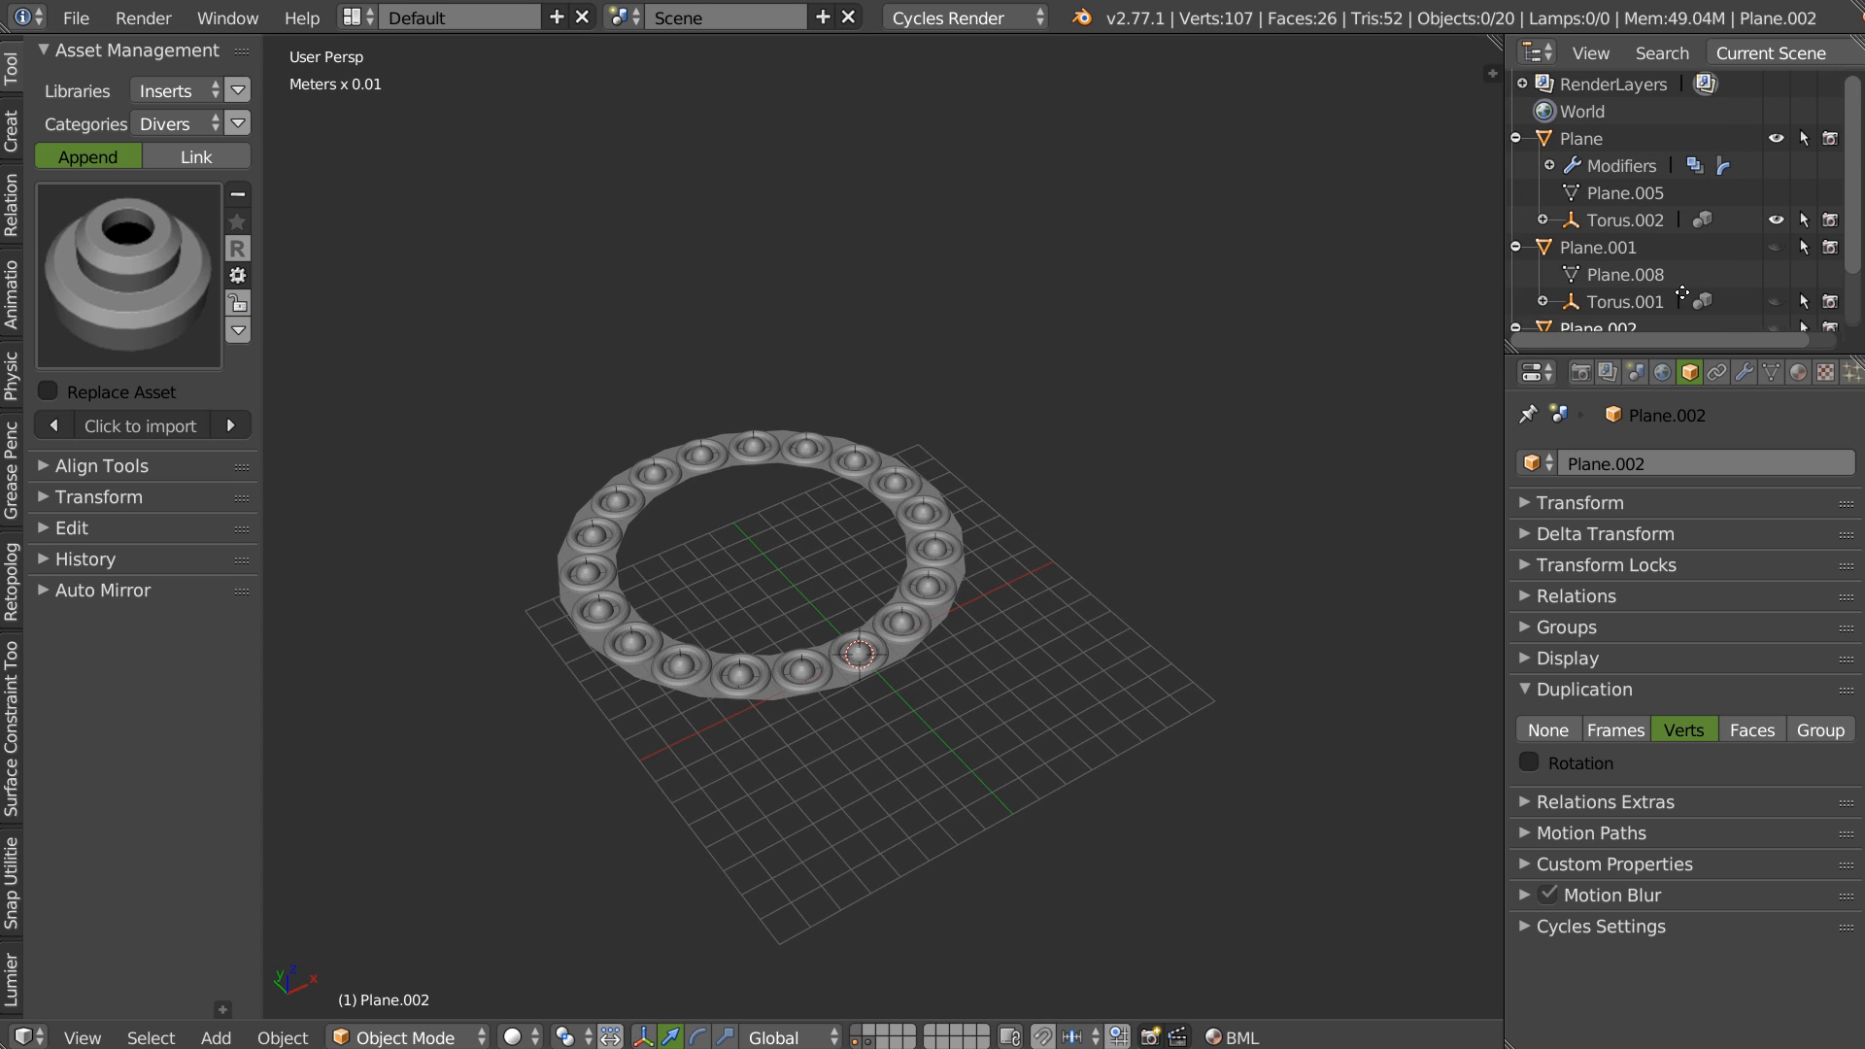
{"action": "left_click", "coordinate": [1576, 133]}
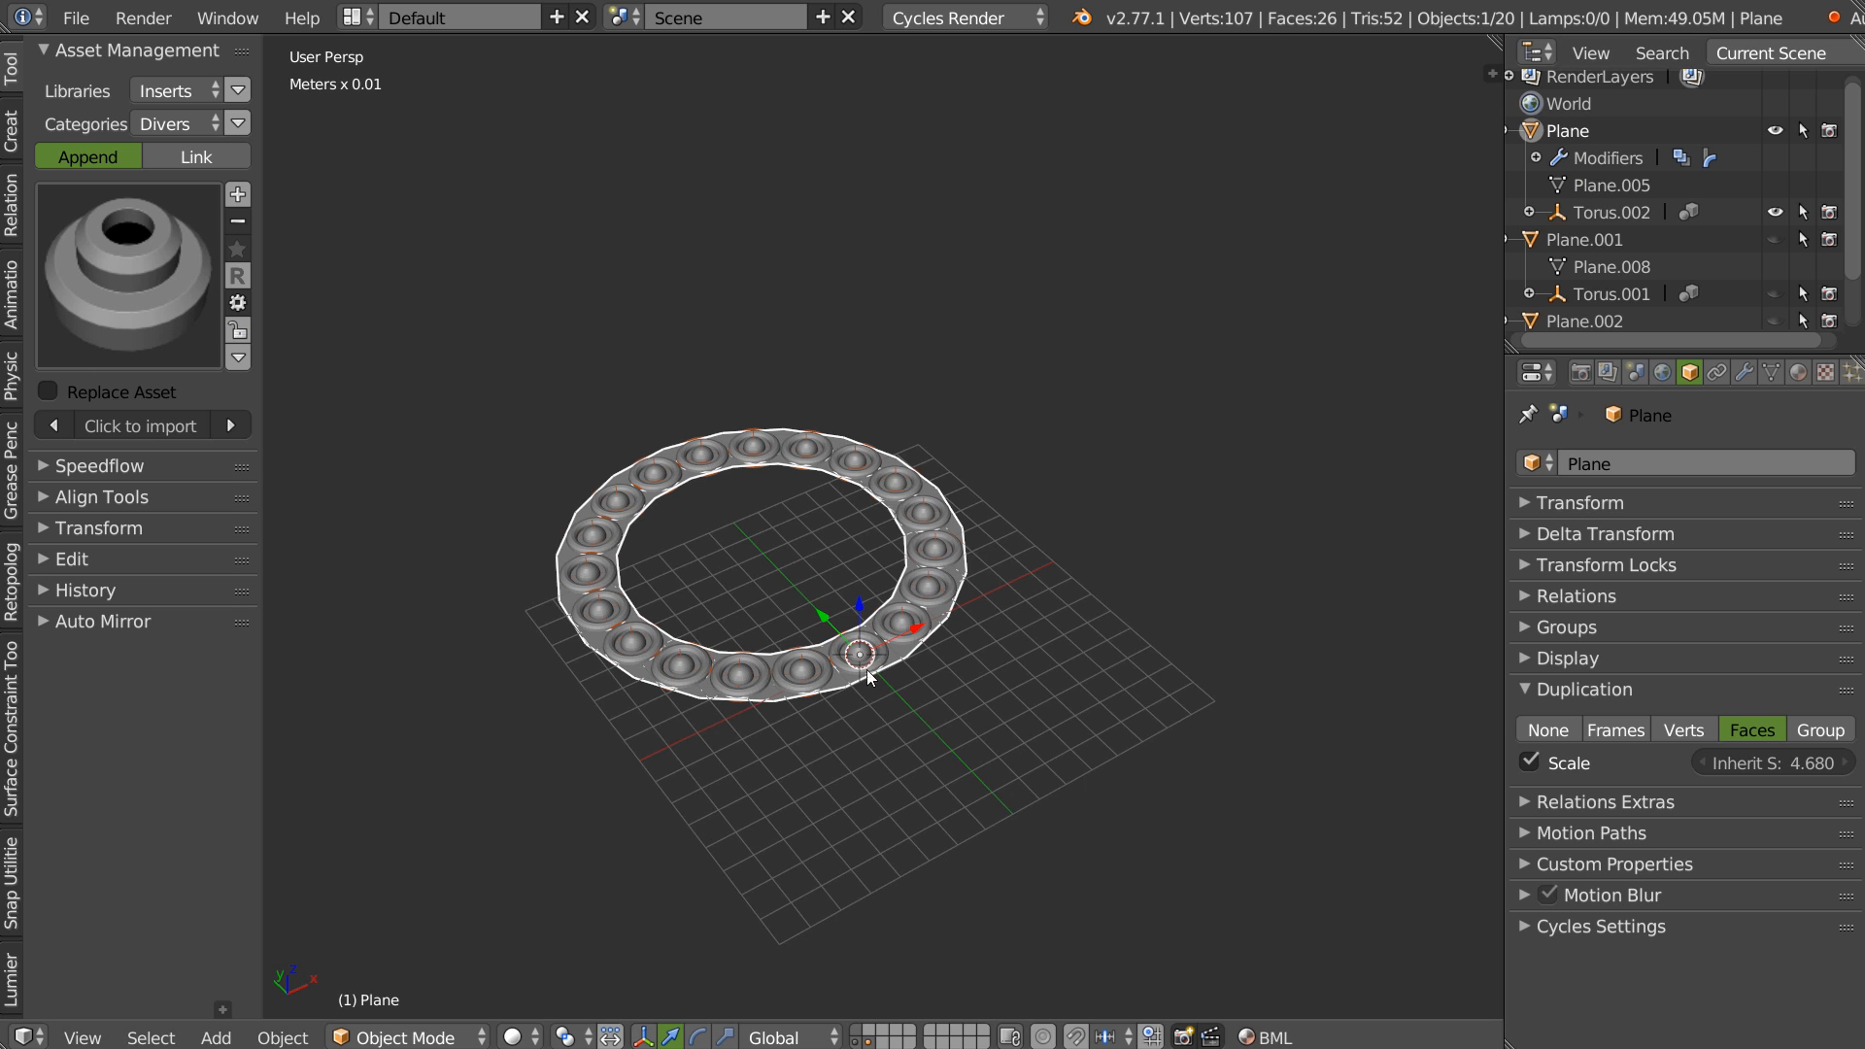
Reduce the ring's Array count to 1 and raise it to 7.
{"action": "scroll", "coordinate": [955, 615], "scroll_direction": "up", "scroll_amount": 2}
{"action": "key", "text": "shift+space"}
{"action": "left_click", "coordinate": [867, 317]}
{"action": "type", "text": "1"}
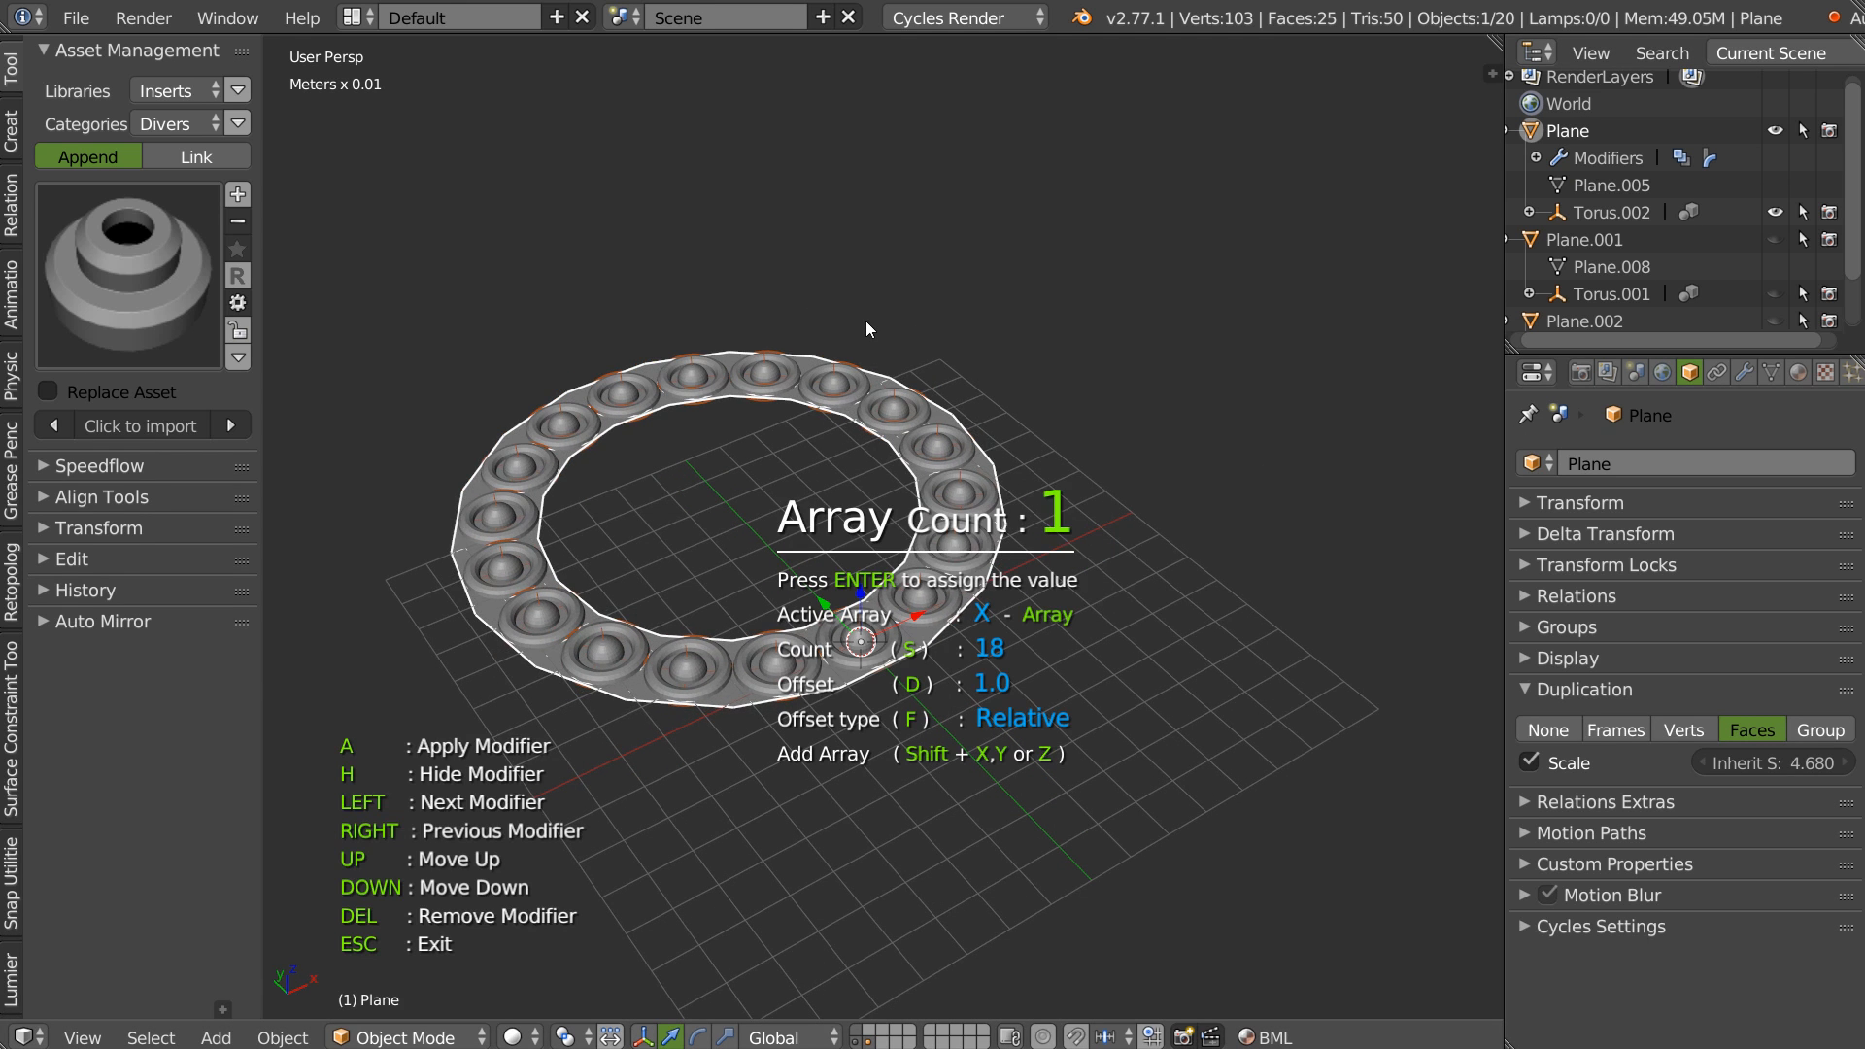
{"action": "key", "text": "Return"}
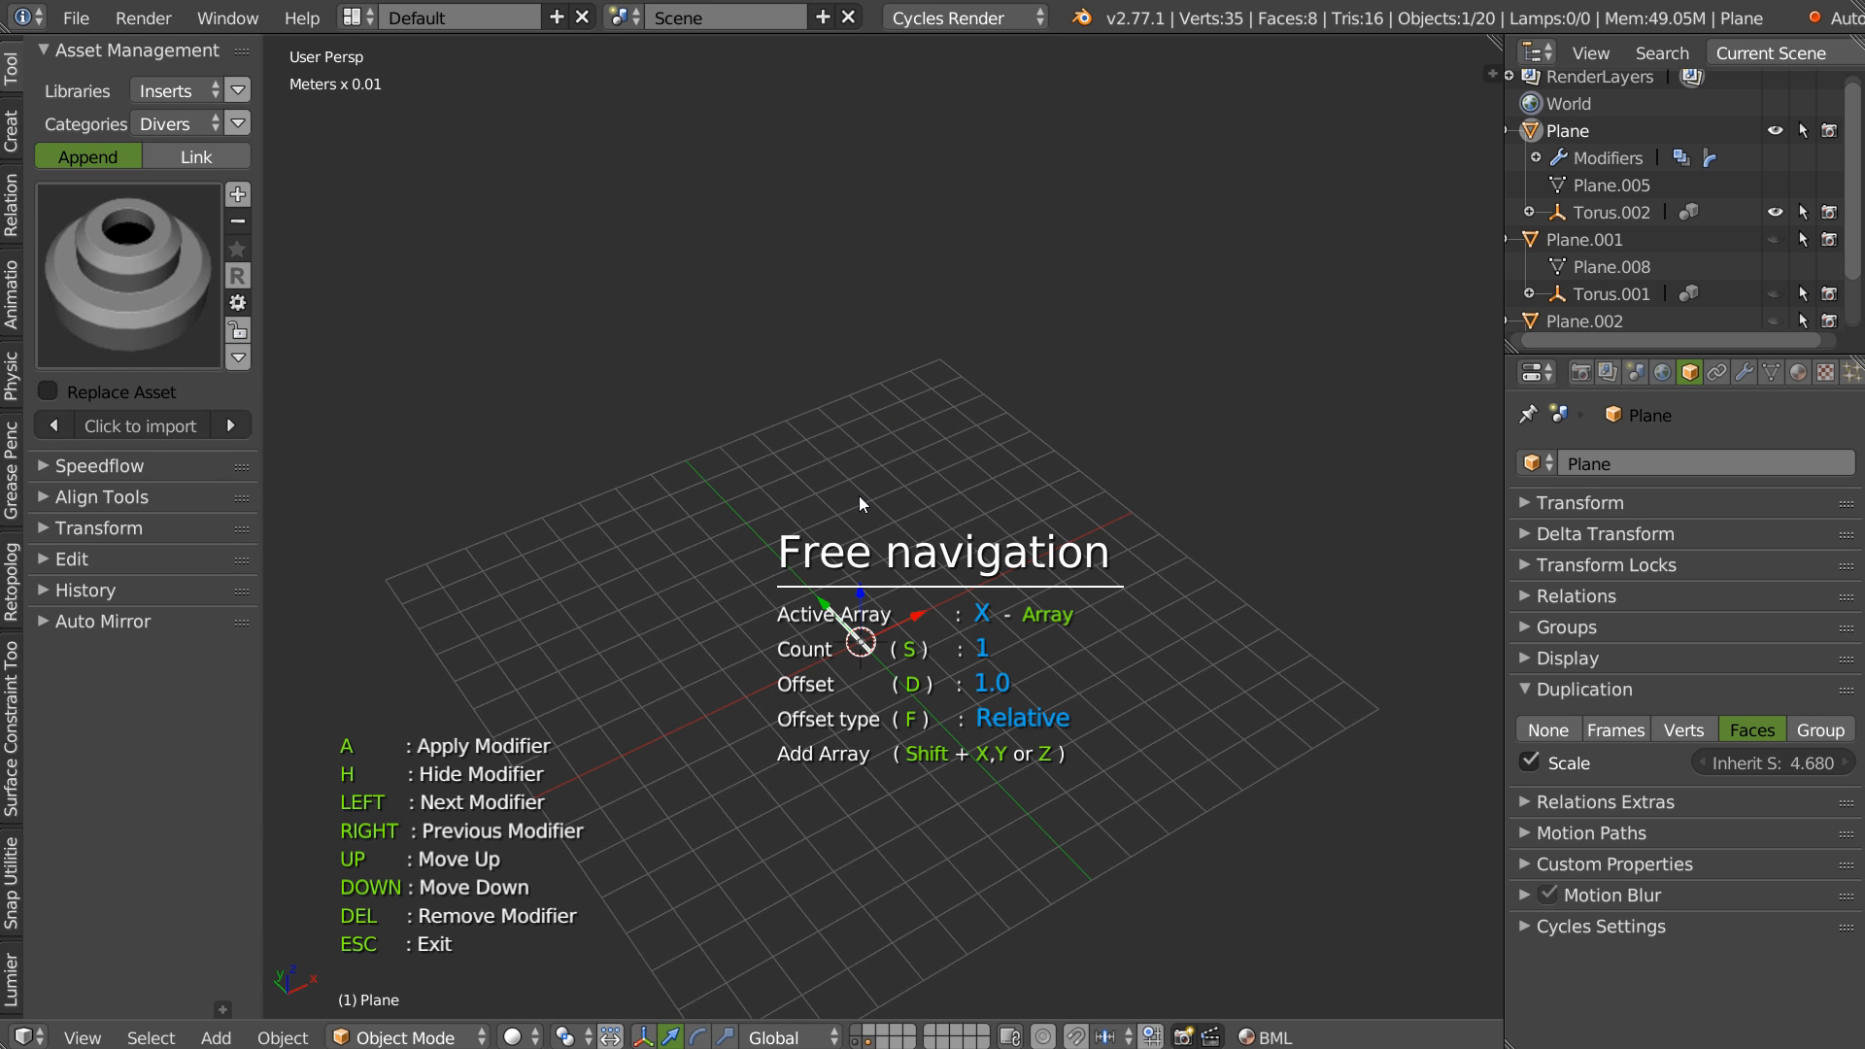
{"action": "middle_click_drag", "start_coordinate": [1096, 501], "coordinate": [987, 527]}
{"action": "key", "text": "s"}
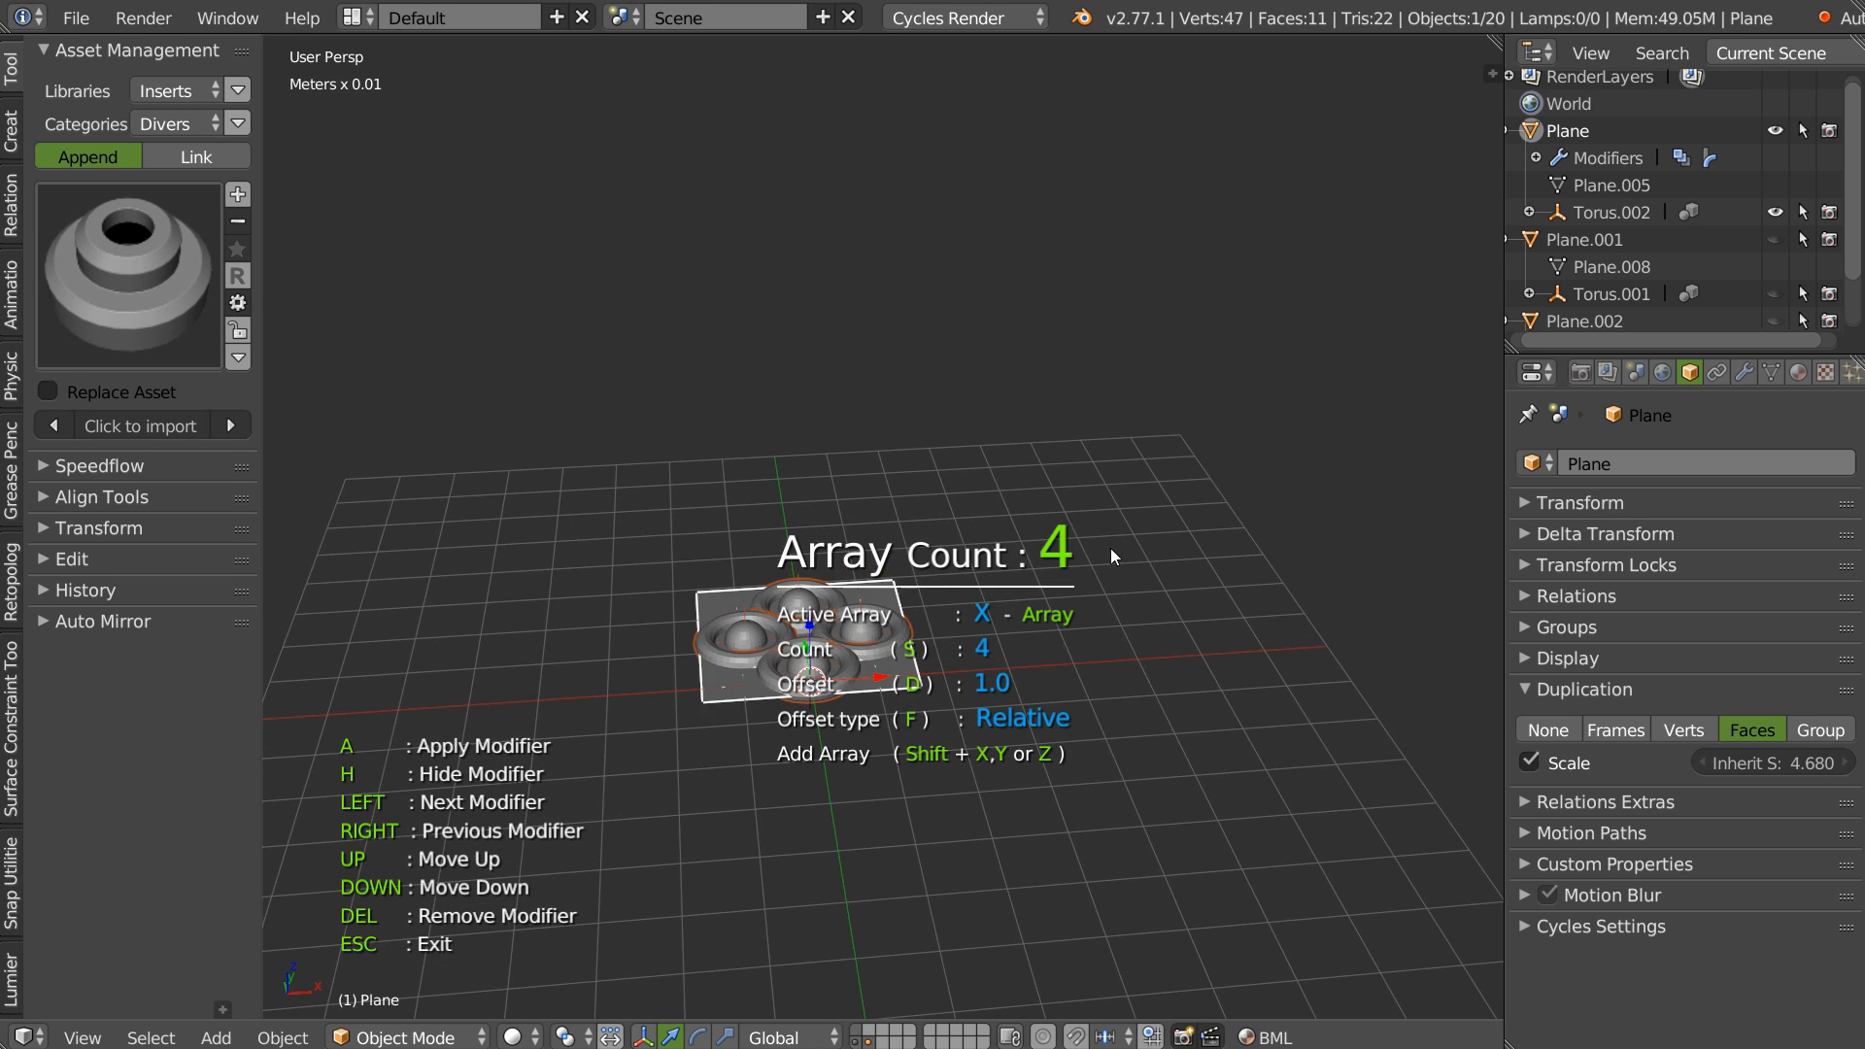
{"action": "left_click", "coordinate": [1239, 581]}
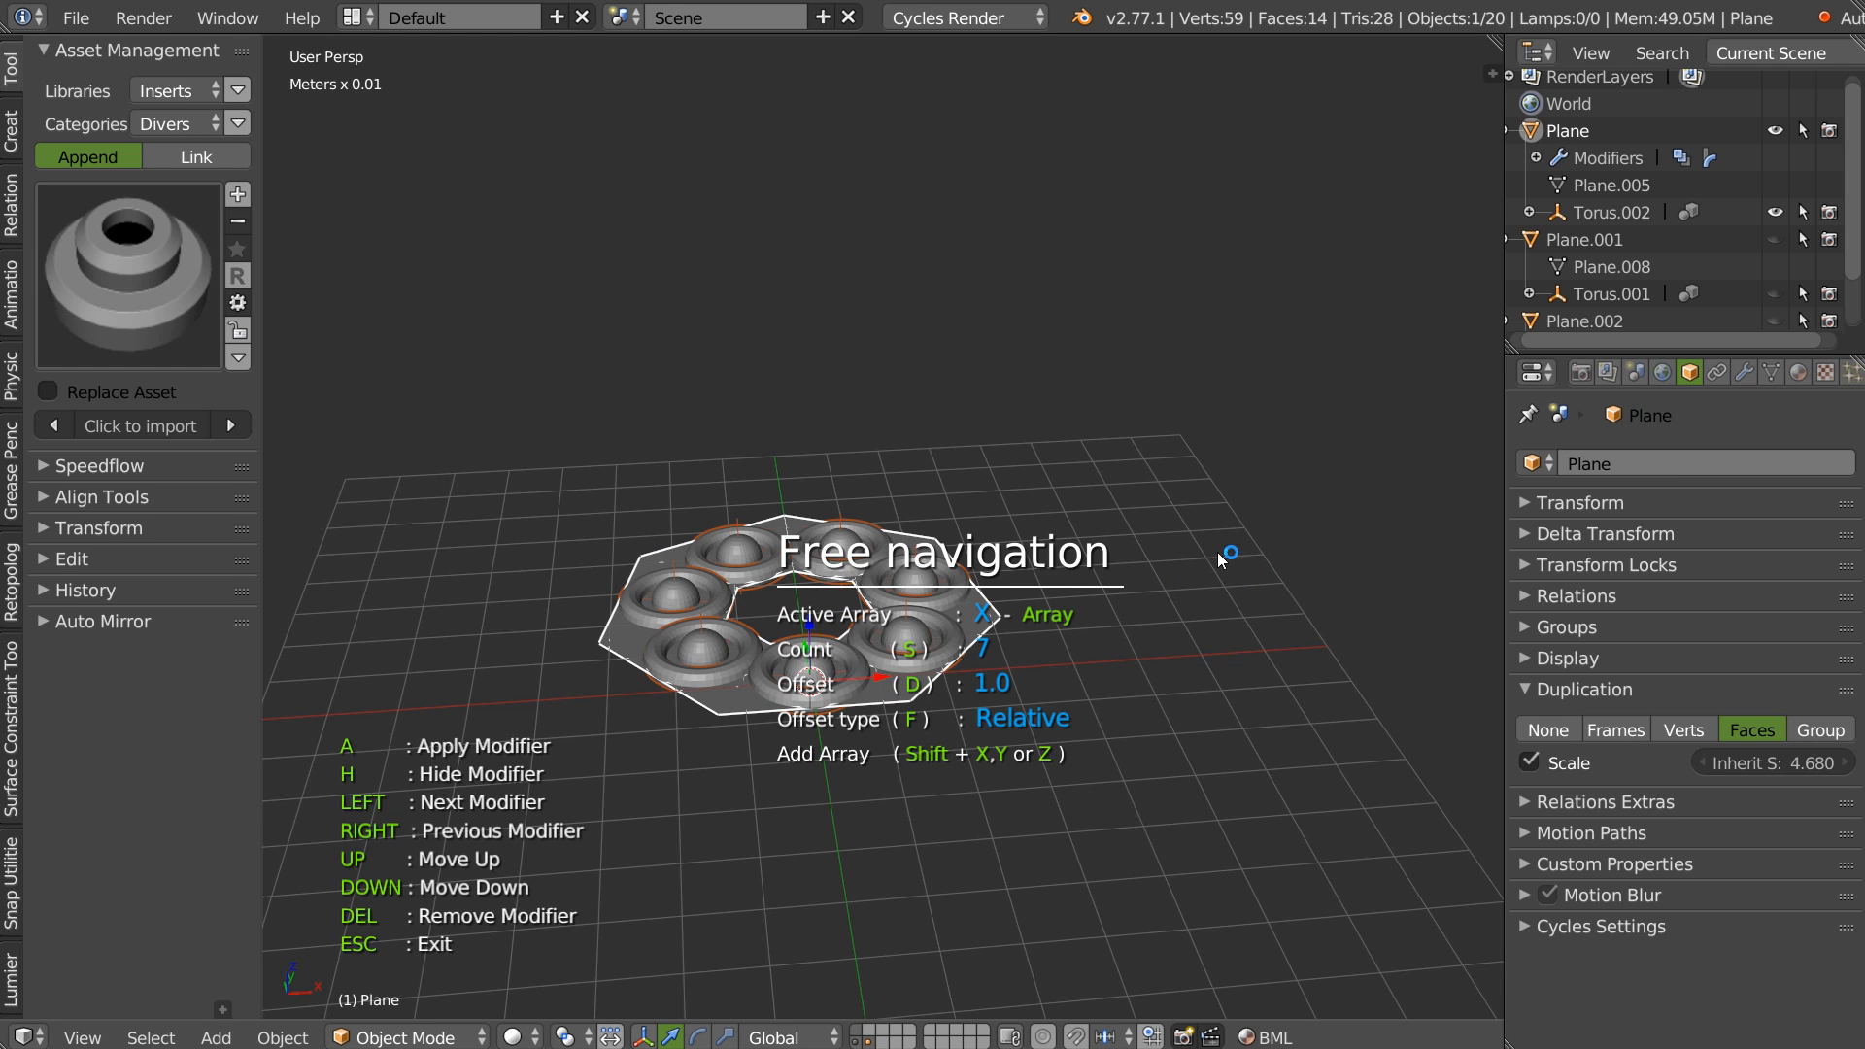
Remove the Array modifier from the ring object Plane.
{"action": "key", "text": "Escape"}
{"action": "left_click", "coordinate": [1676, 555]}
{"action": "key", "text": "space"}
{"action": "left_click", "coordinate": [907, 478]}
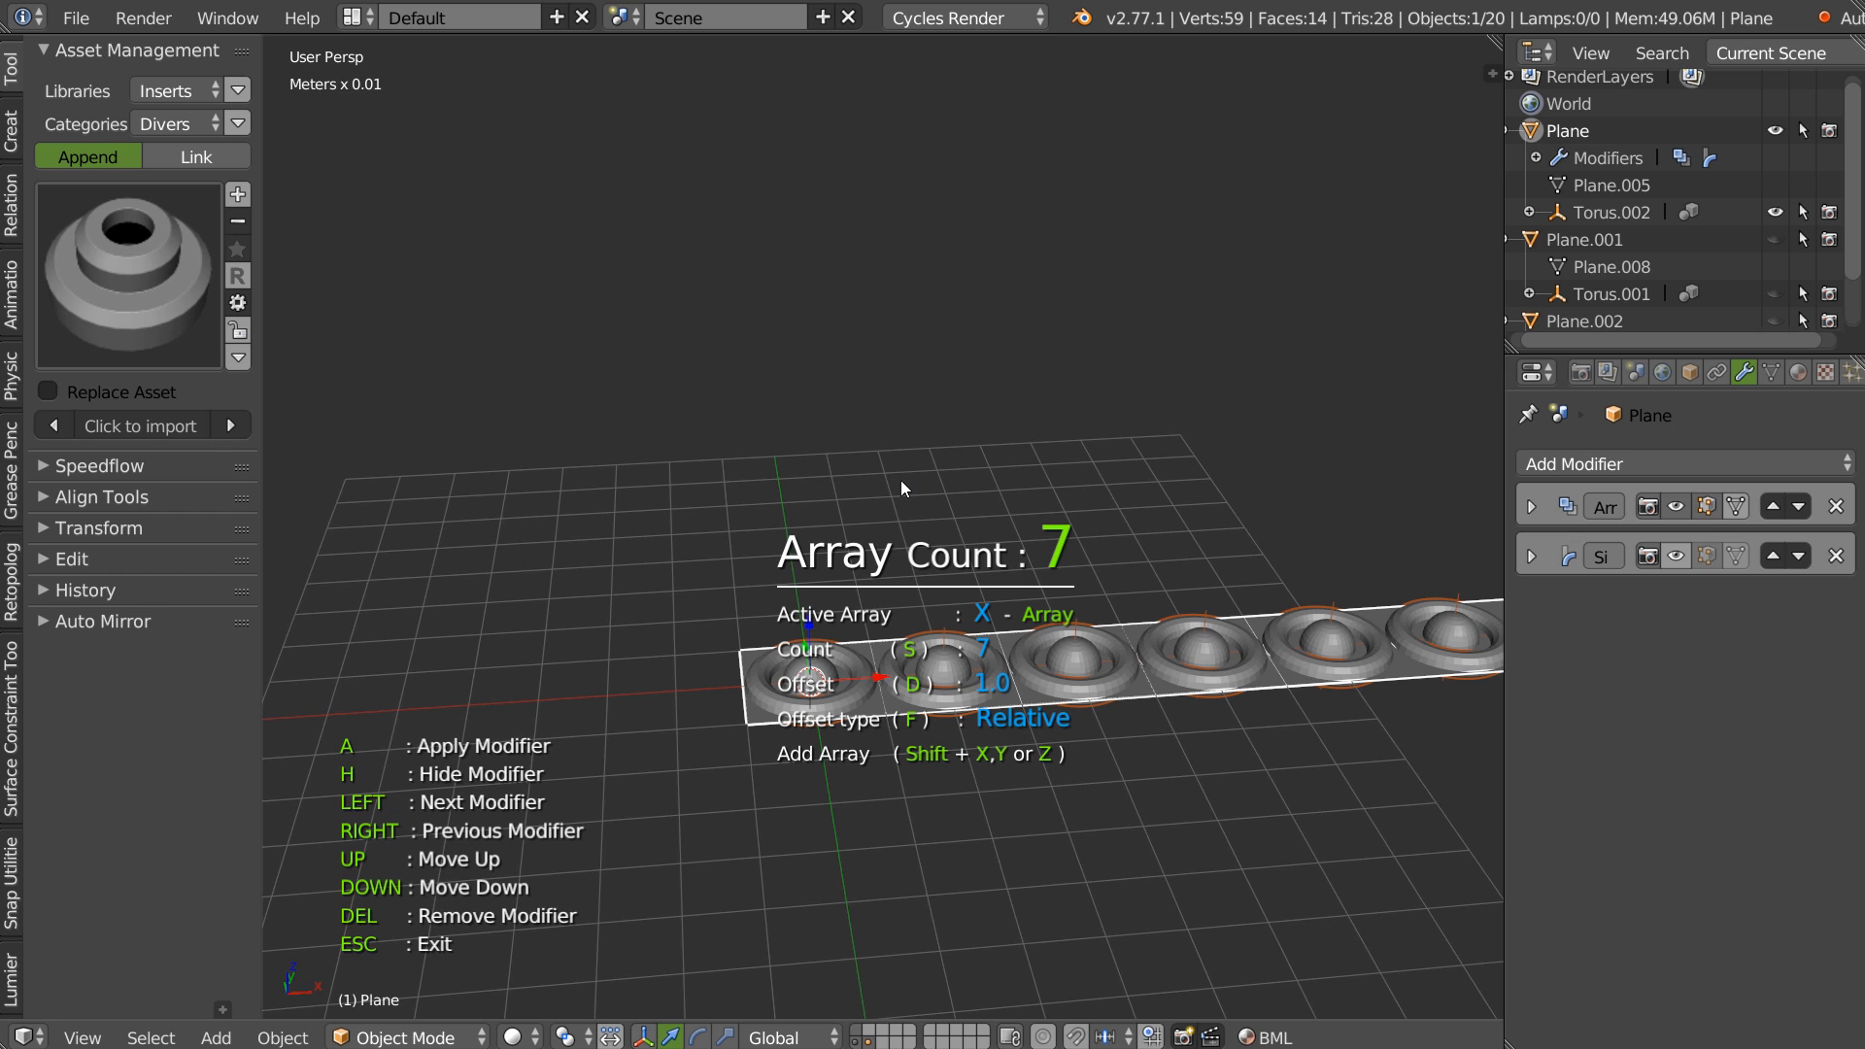
{"action": "key", "text": "Delete"}
{"action": "key", "text": "Escape"}
{"action": "middle_click_drag", "start_coordinate": [800, 567], "coordinate": [812, 647]}
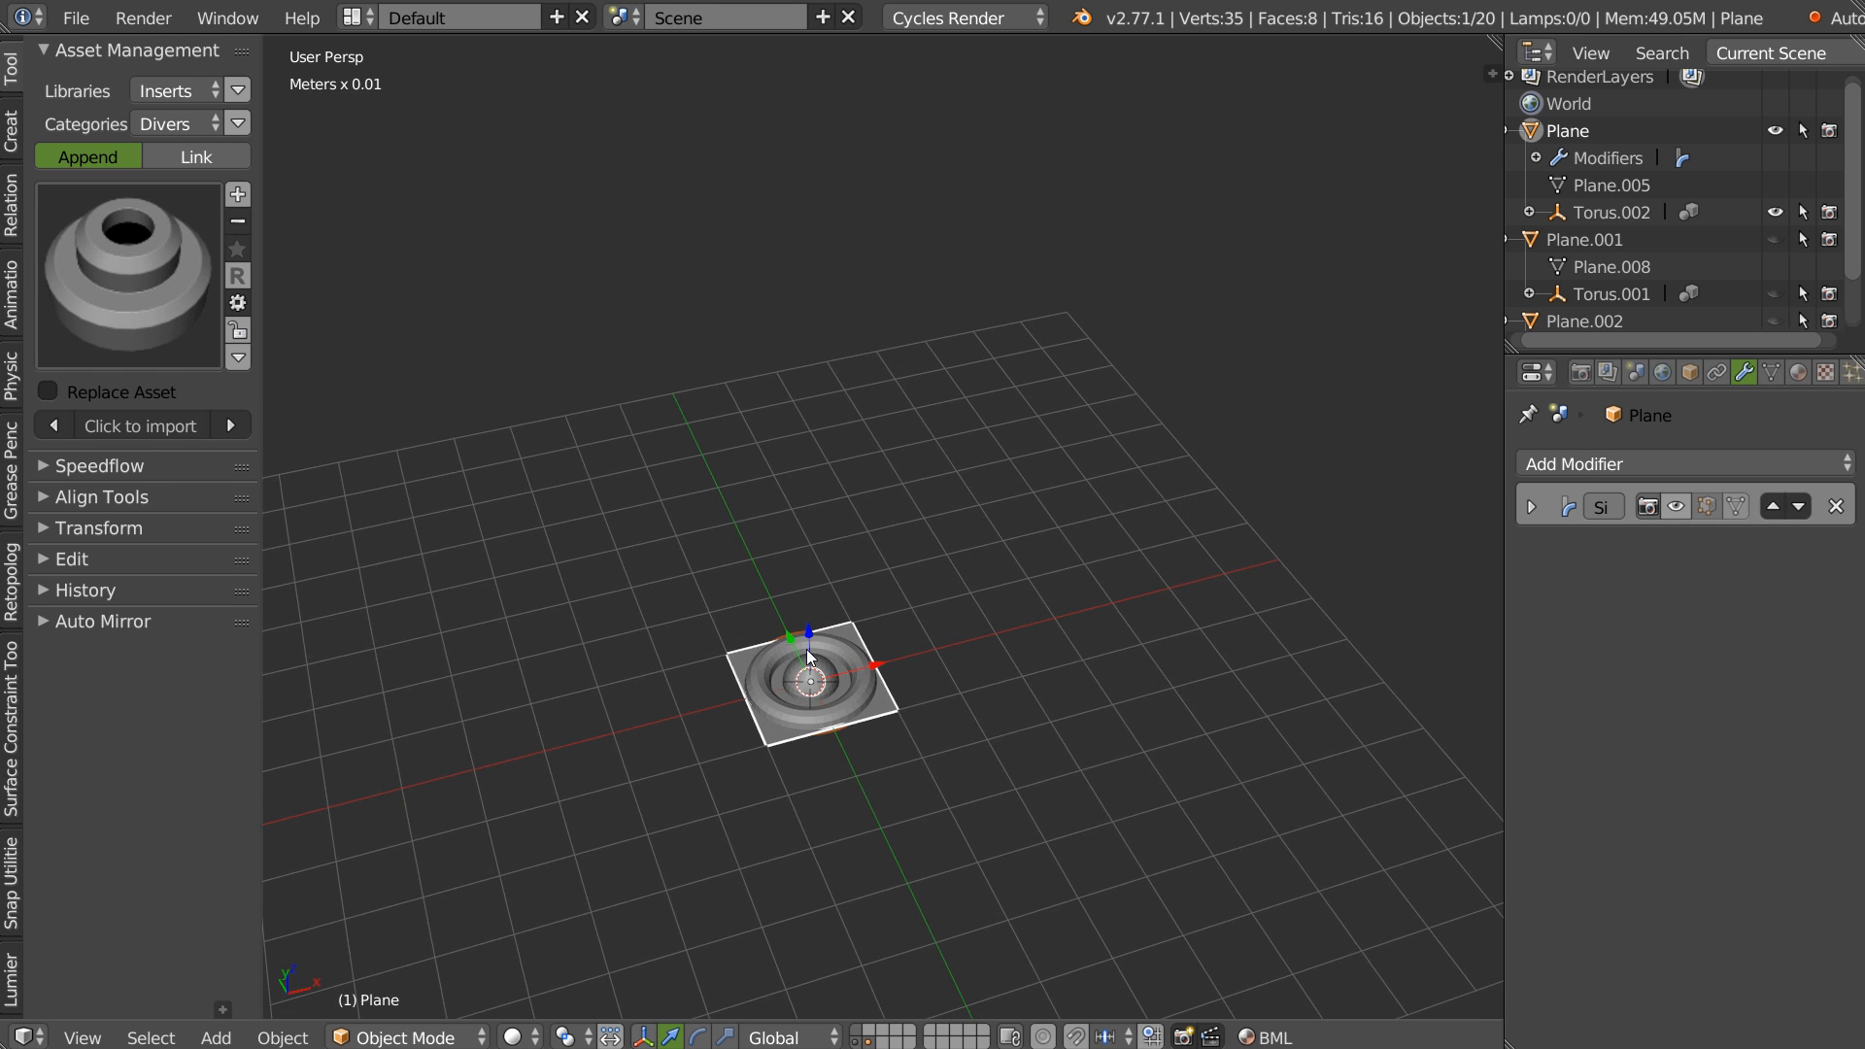
Check the single torus instance in rendered shading and switch back to solid shading.
{"action": "key", "text": "z"}
{"action": "left_click", "coordinate": [950, 536]}
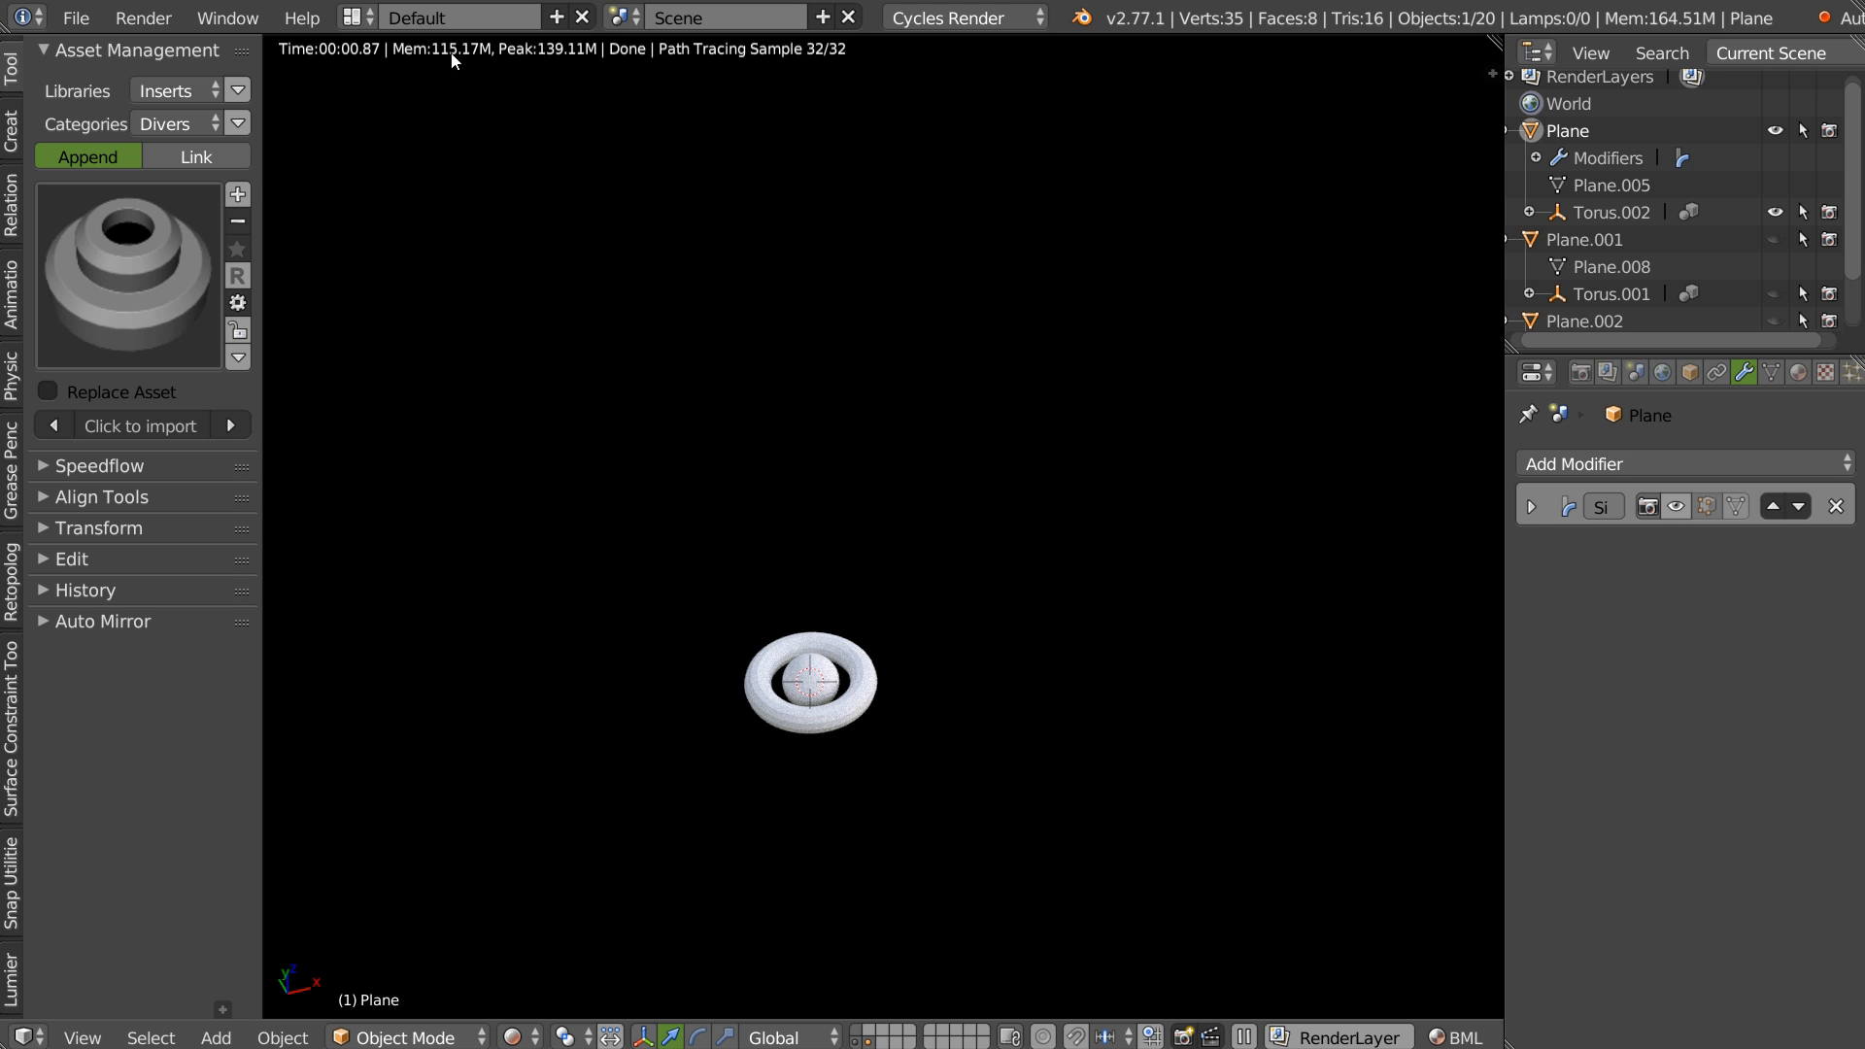
{"action": "key", "text": "z"}
{"action": "left_click", "coordinate": [819, 522]}
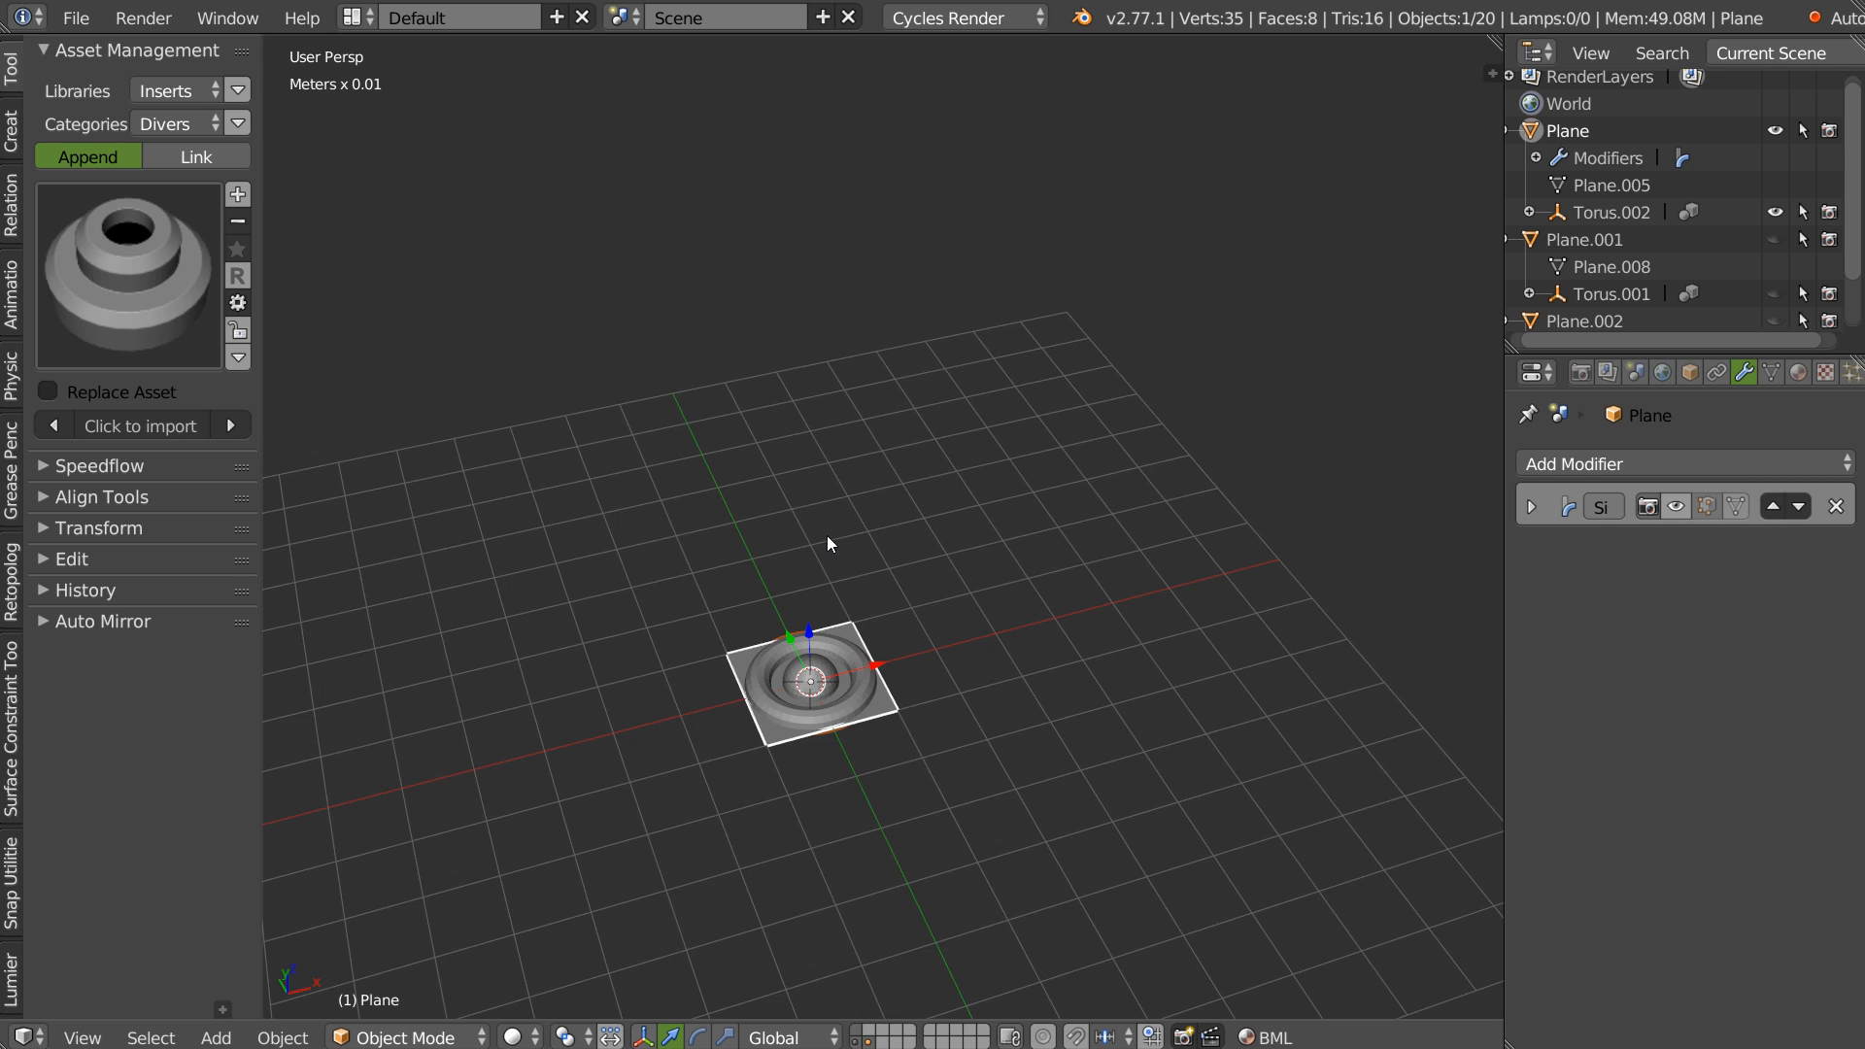
{"action": "scroll", "coordinate": [854, 455], "scroll_direction": "up", "scroll_amount": 2}
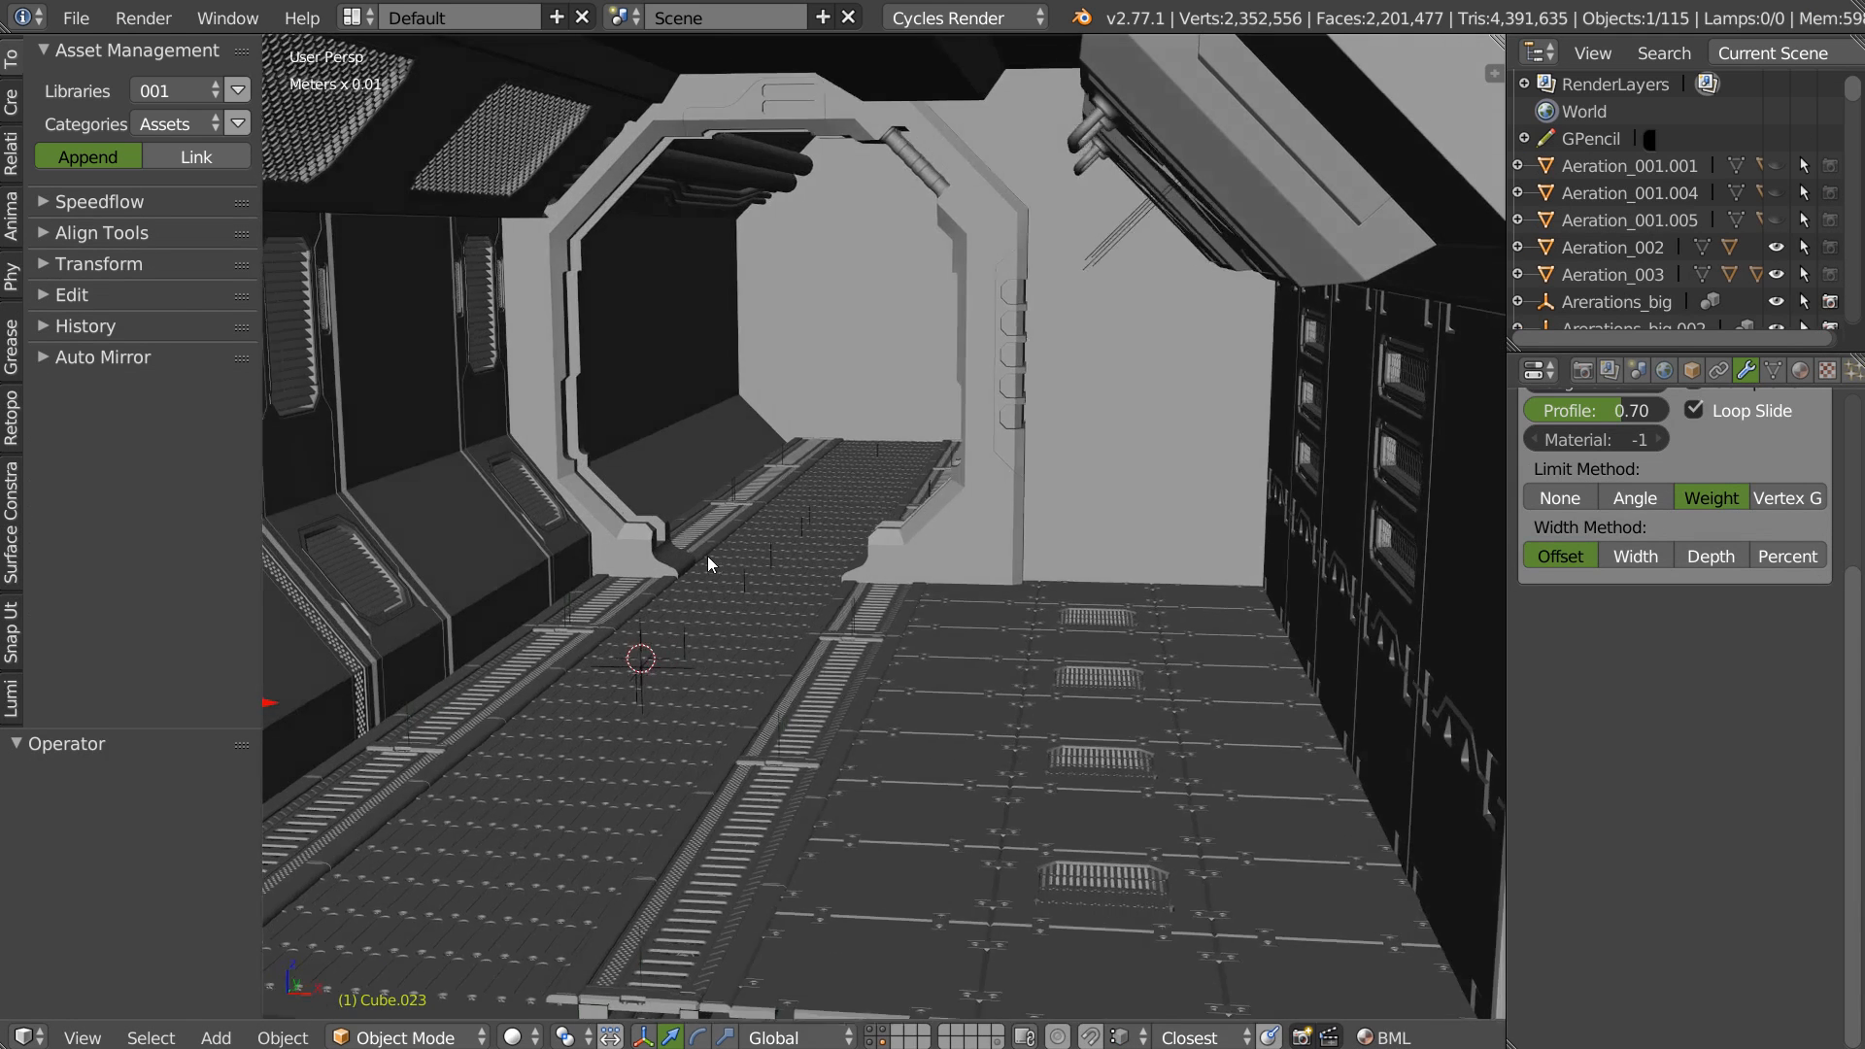
In the sci-fi corridor scene, move the floor object Plane.006 by about -28.8 mm in X, 8.6 mm in Y and -4.7 mm in Z.
{"action": "middle_click_drag", "start_coordinate": [708, 556], "coordinate": [1080, 408]}
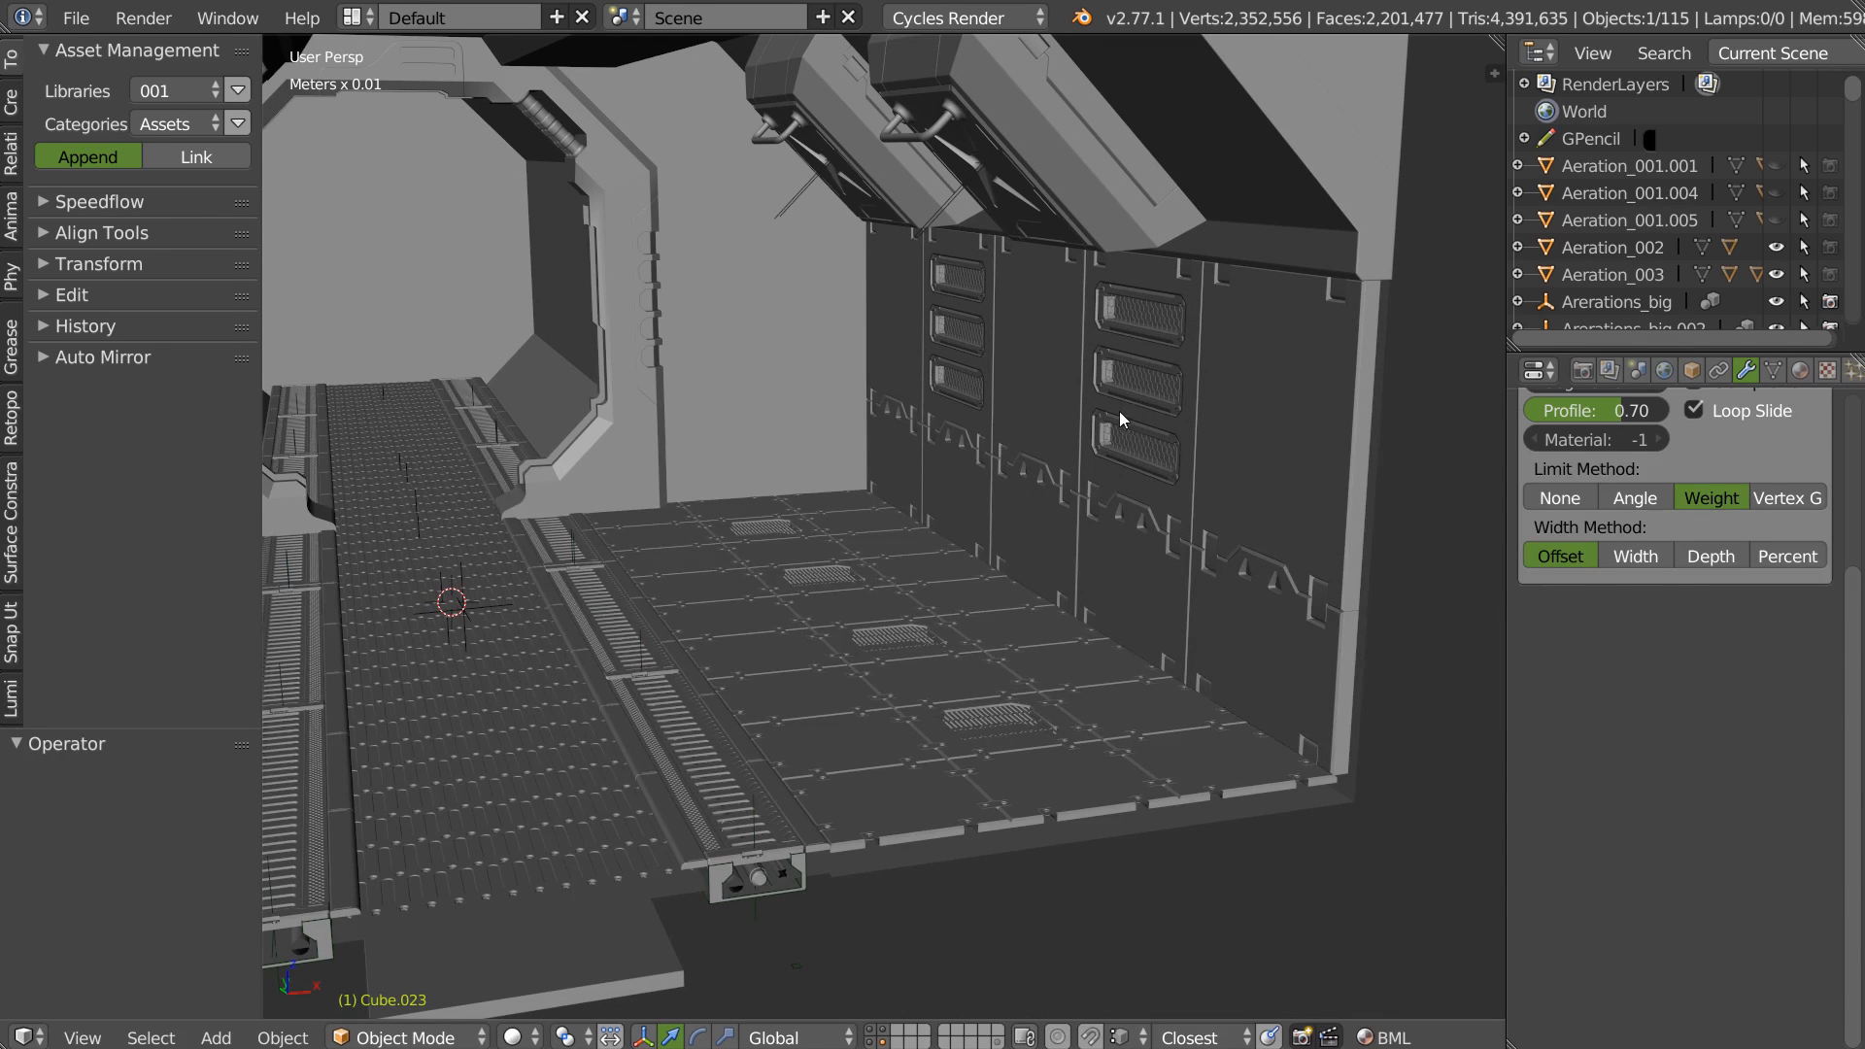
{"action": "right_click", "coordinate": [1121, 405]}
{"action": "right_click", "coordinate": [1013, 404]}
{"action": "right_click", "coordinate": [957, 330]}
{"action": "right_click", "coordinate": [883, 365]}
{"action": "right_click_drag", "start_coordinate": [776, 527], "coordinate": [695, 542]}
{"action": "middle_click_drag", "start_coordinate": [777, 544], "coordinate": [608, 602]}
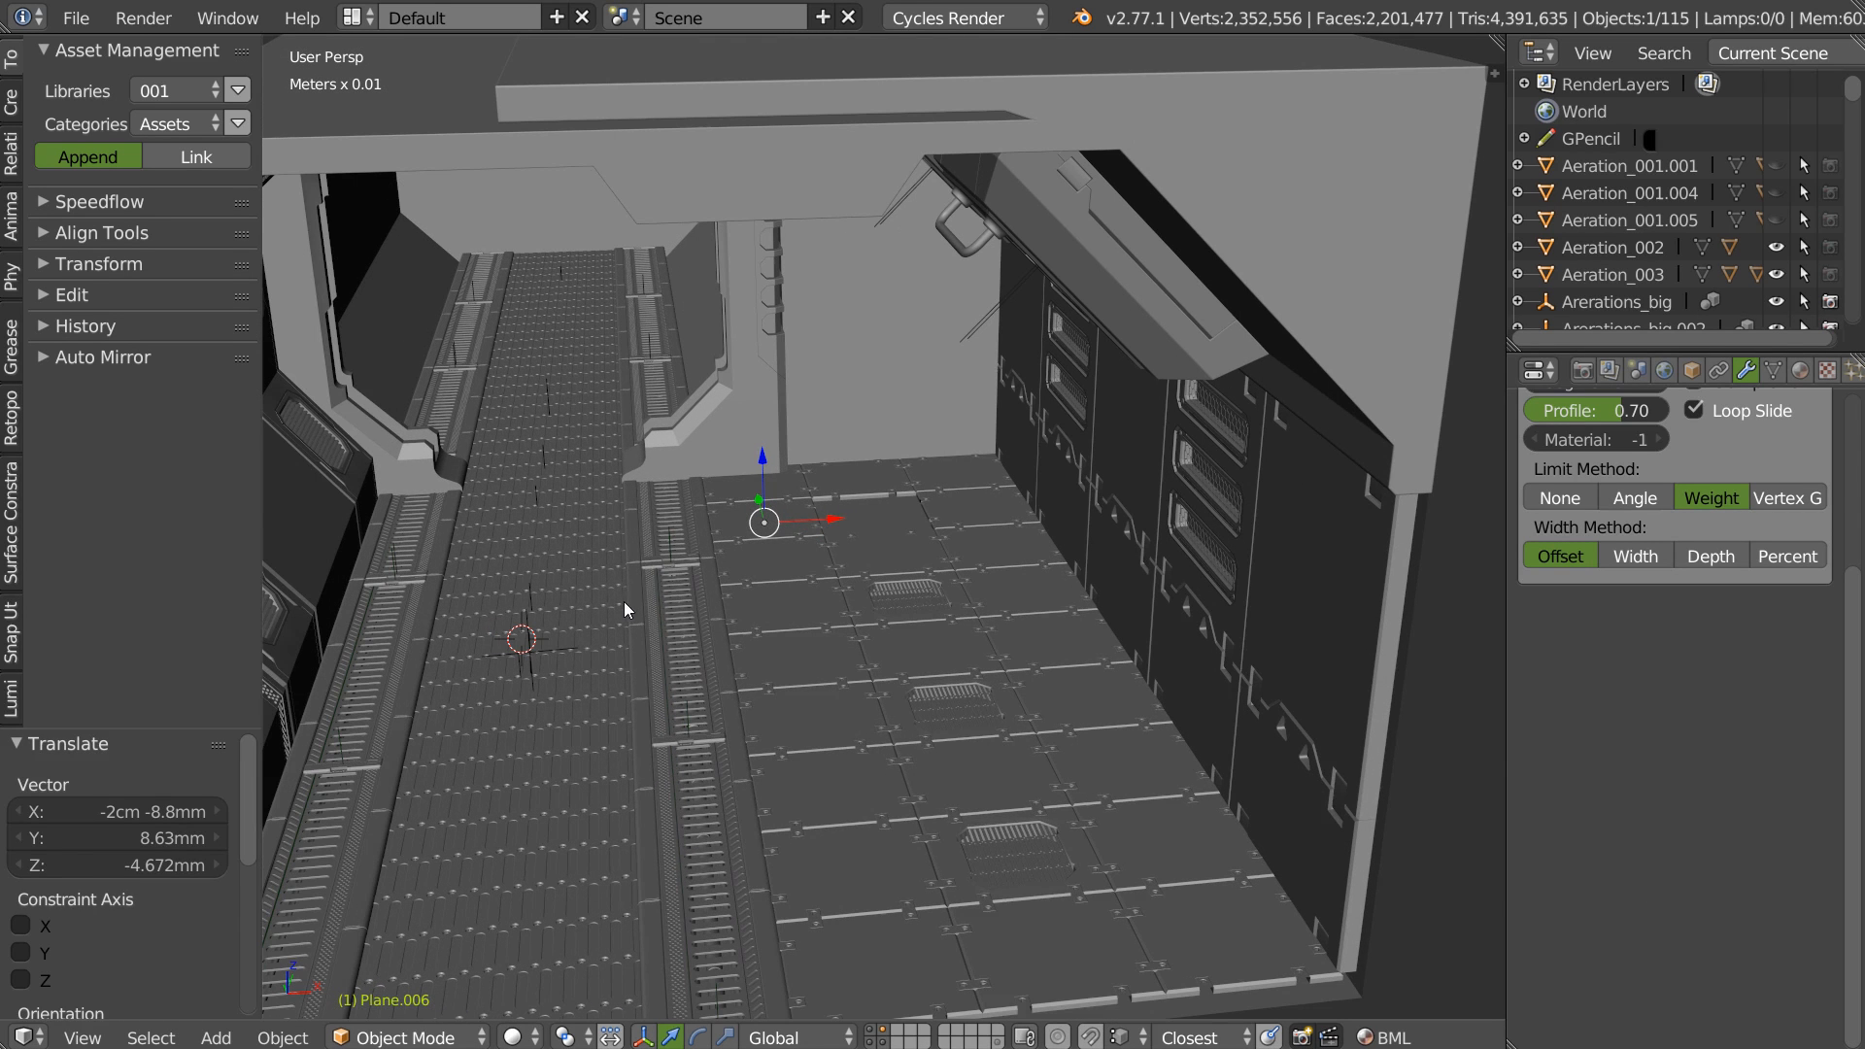
Select the floor strip Line_003 and try to move the walkway sections sol_001 and sol_001.001 along the corridor.
{"action": "right_click", "coordinate": [655, 597]}
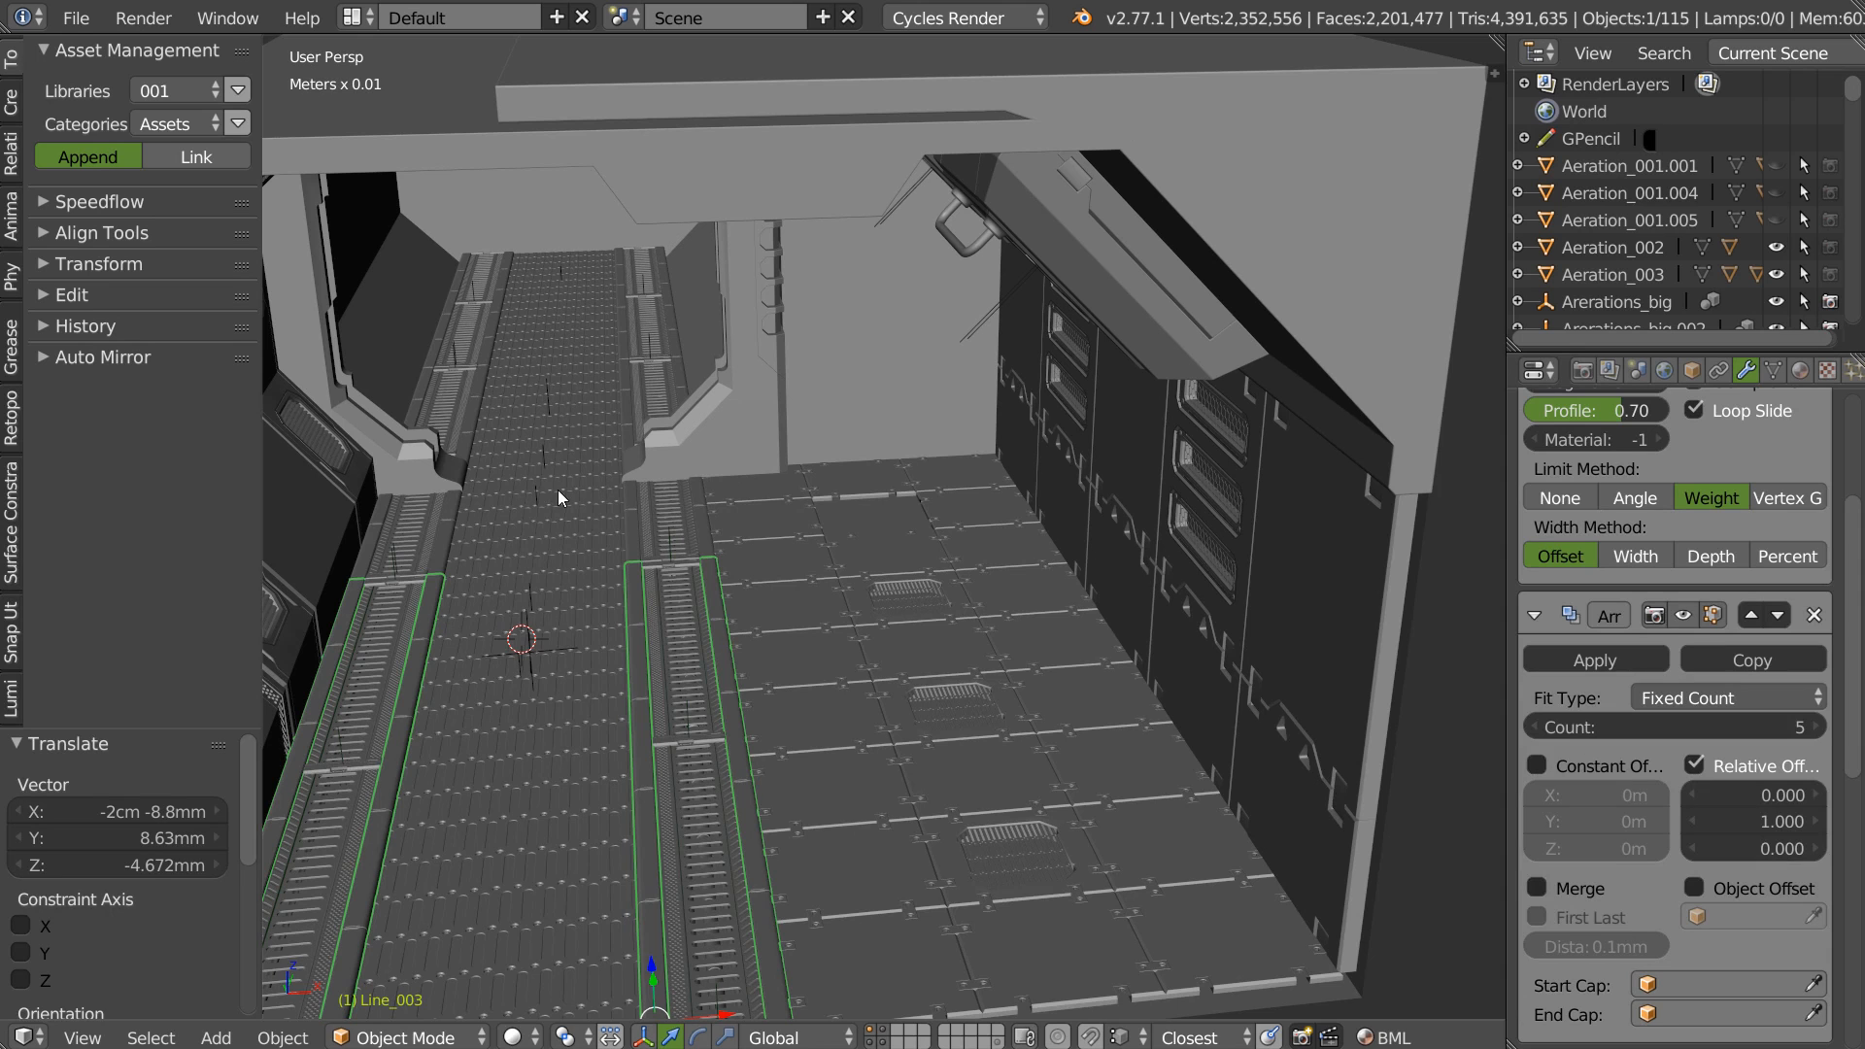
{"action": "right_click_drag", "start_coordinate": [575, 470], "coordinate": [561, 470]}
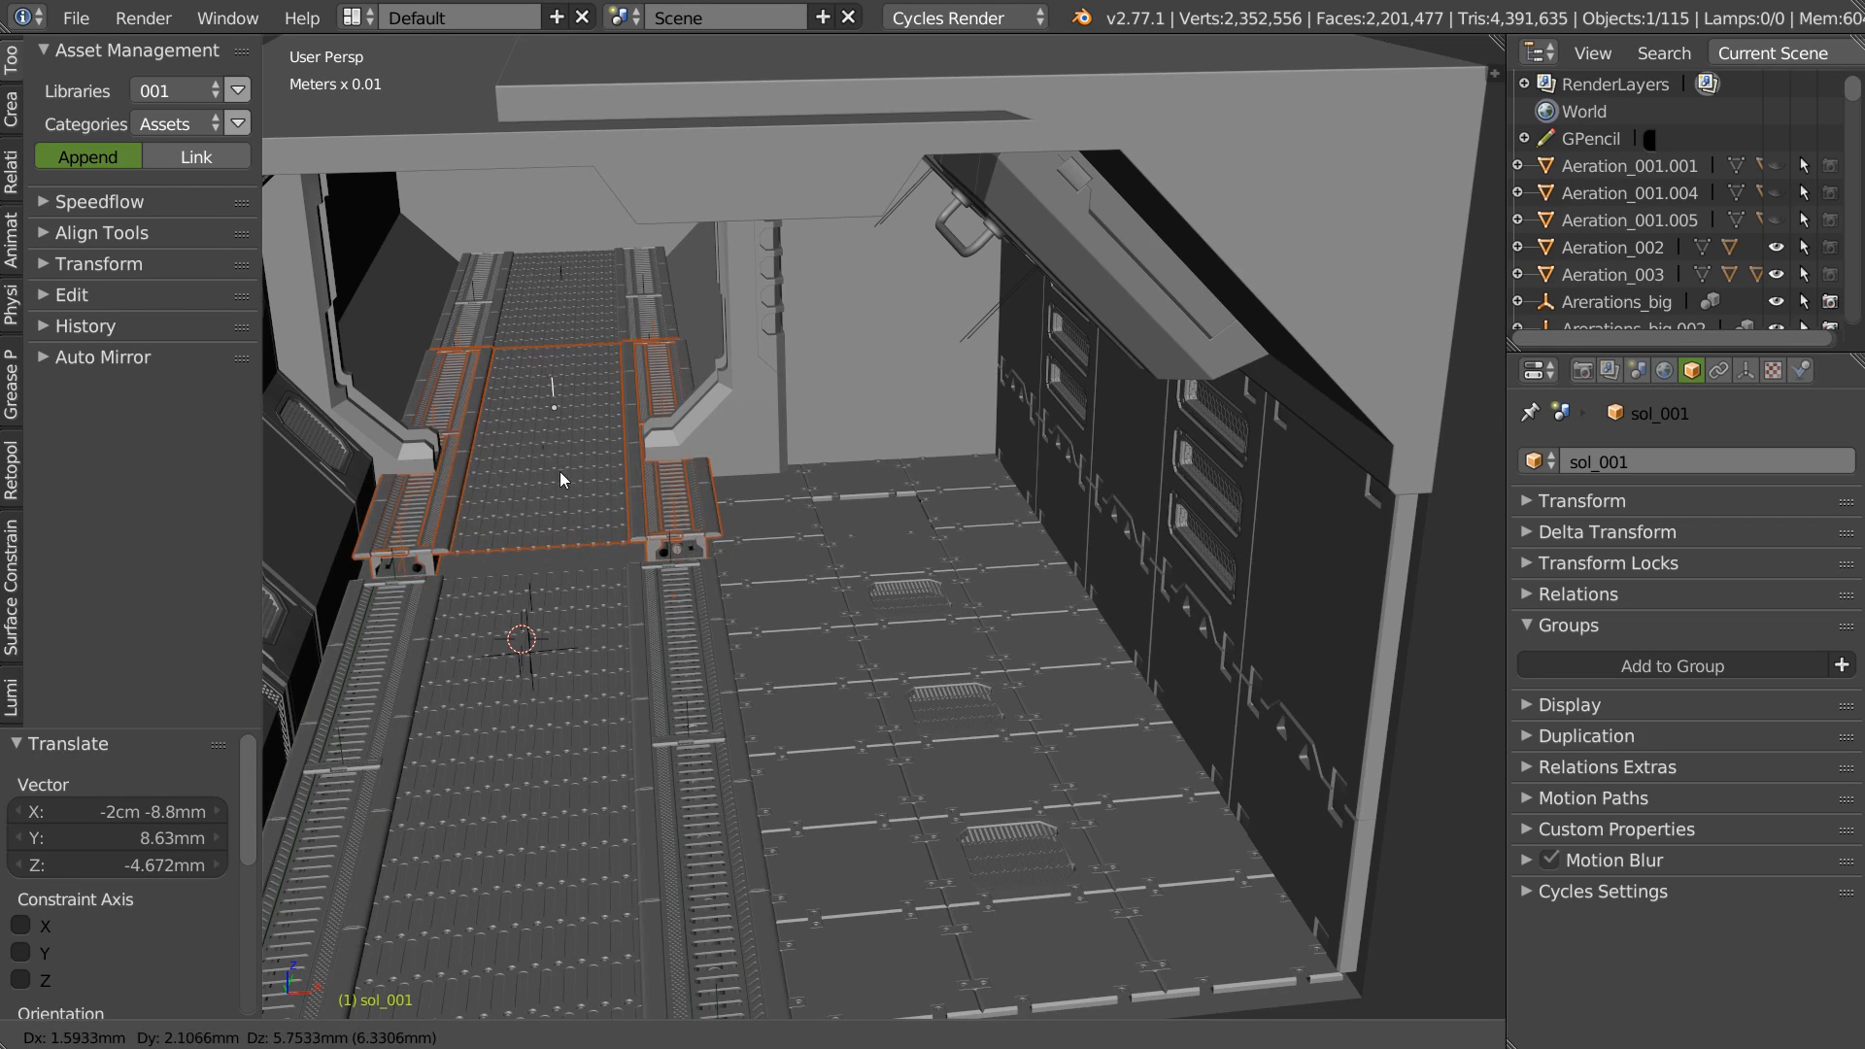
{"action": "right_click", "coordinate": [573, 343]}
{"action": "key", "text": "shift+d"}
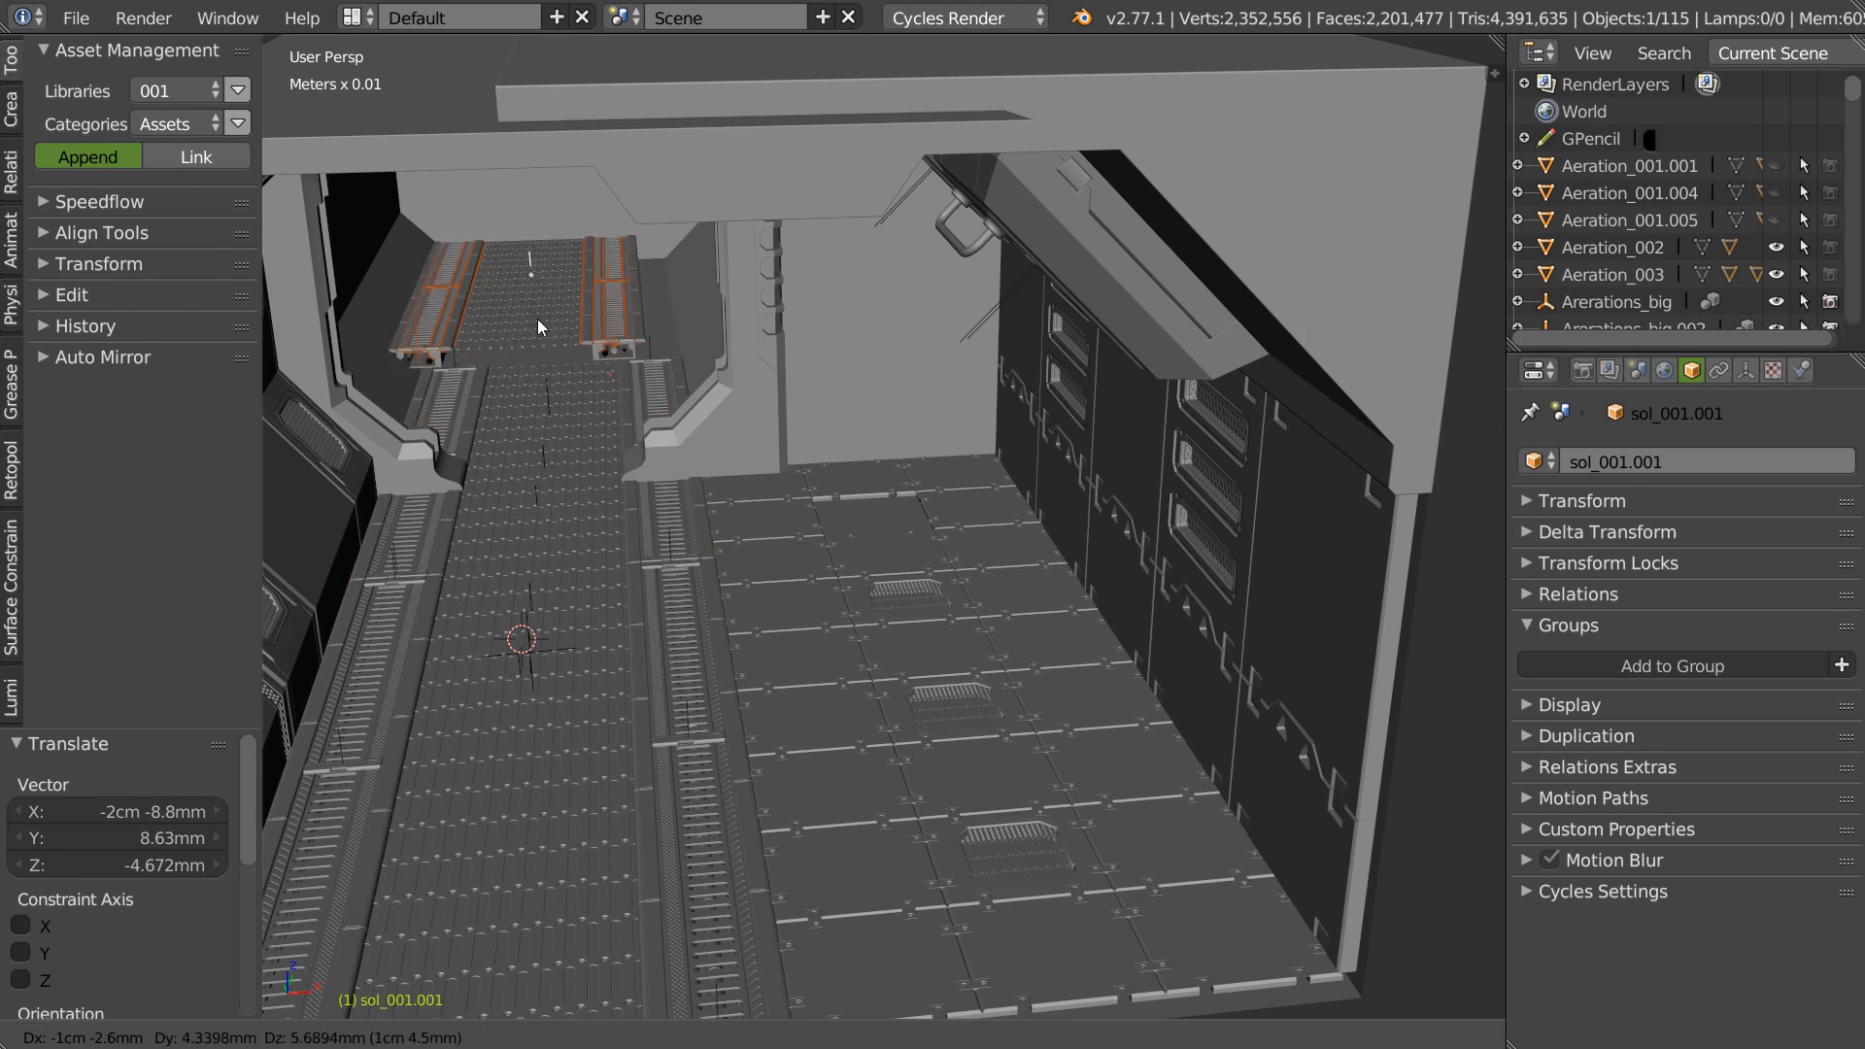
{"action": "left_click", "coordinate": [569, 311]}
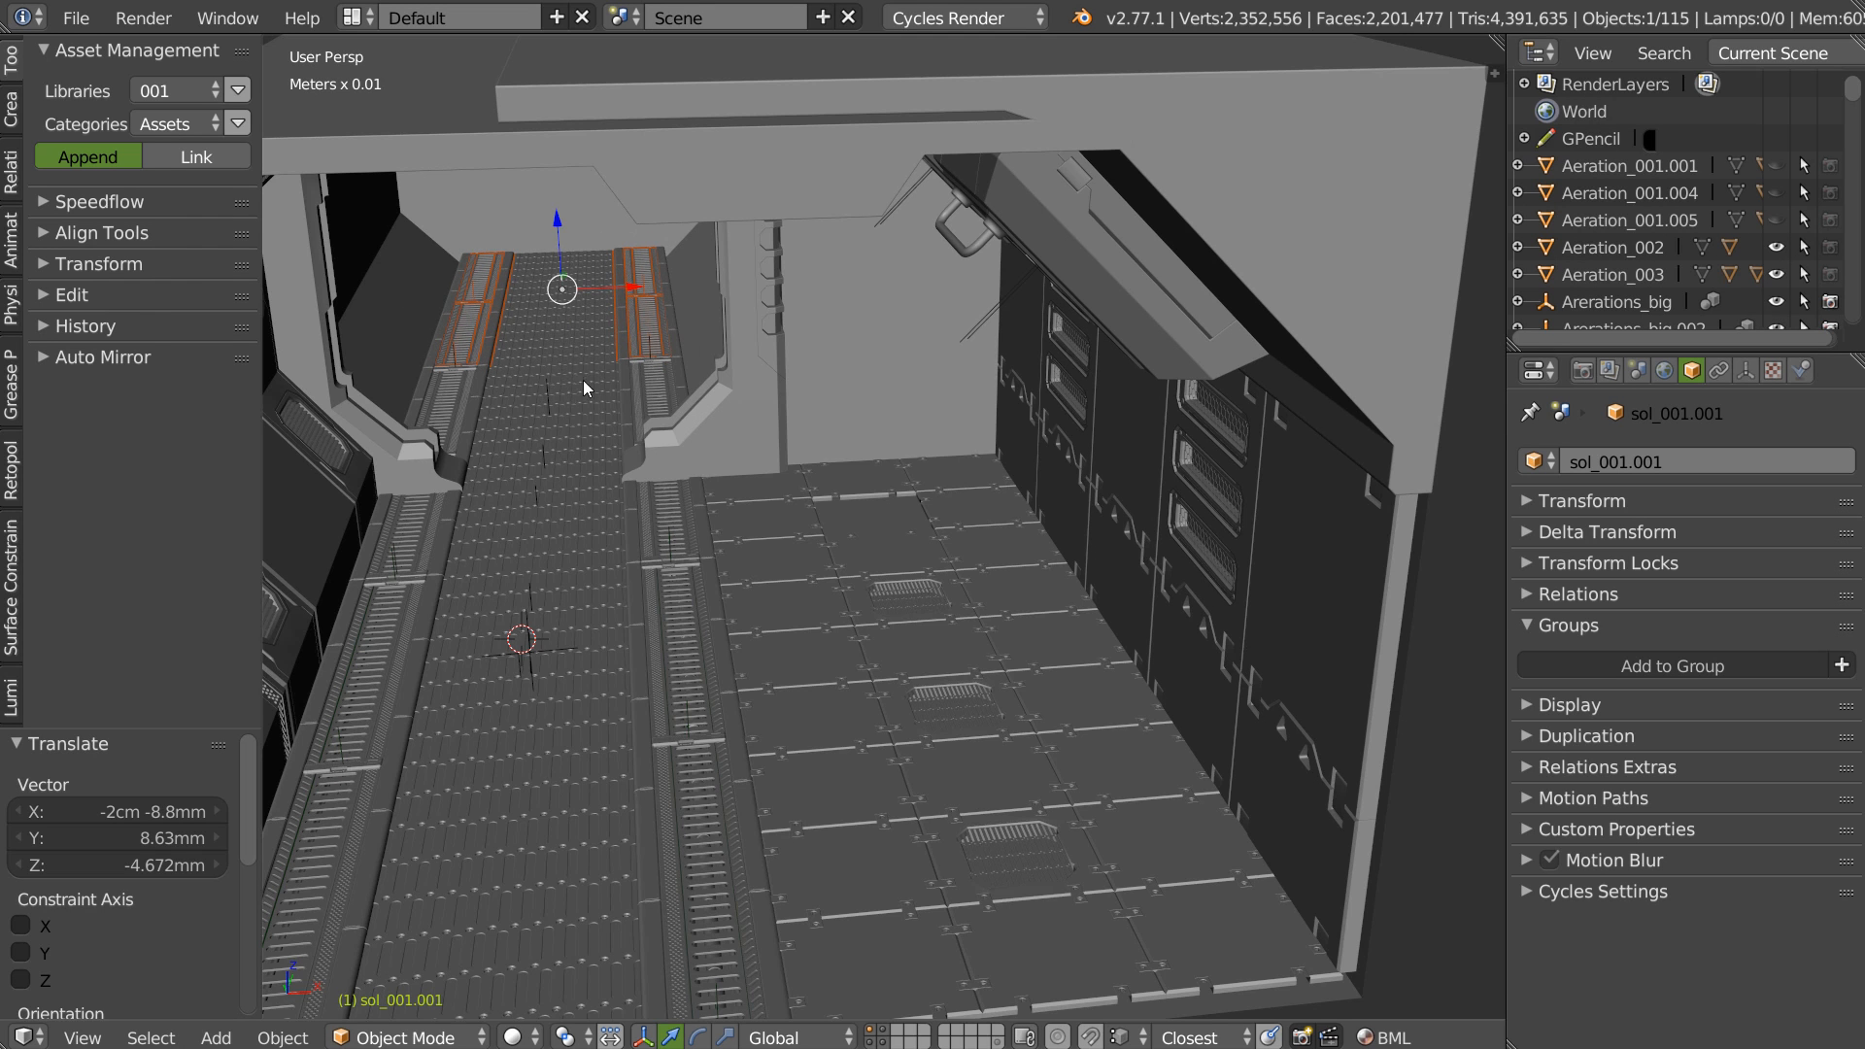
Examine the wall vent instances Arerations_big.002 and Arerations_big.004 and the corridor around them.
{"action": "middle_click_drag", "start_coordinate": [516, 381], "coordinate": [387, 509], "text": "shift"}
{"action": "right_click", "coordinate": [552, 457]}
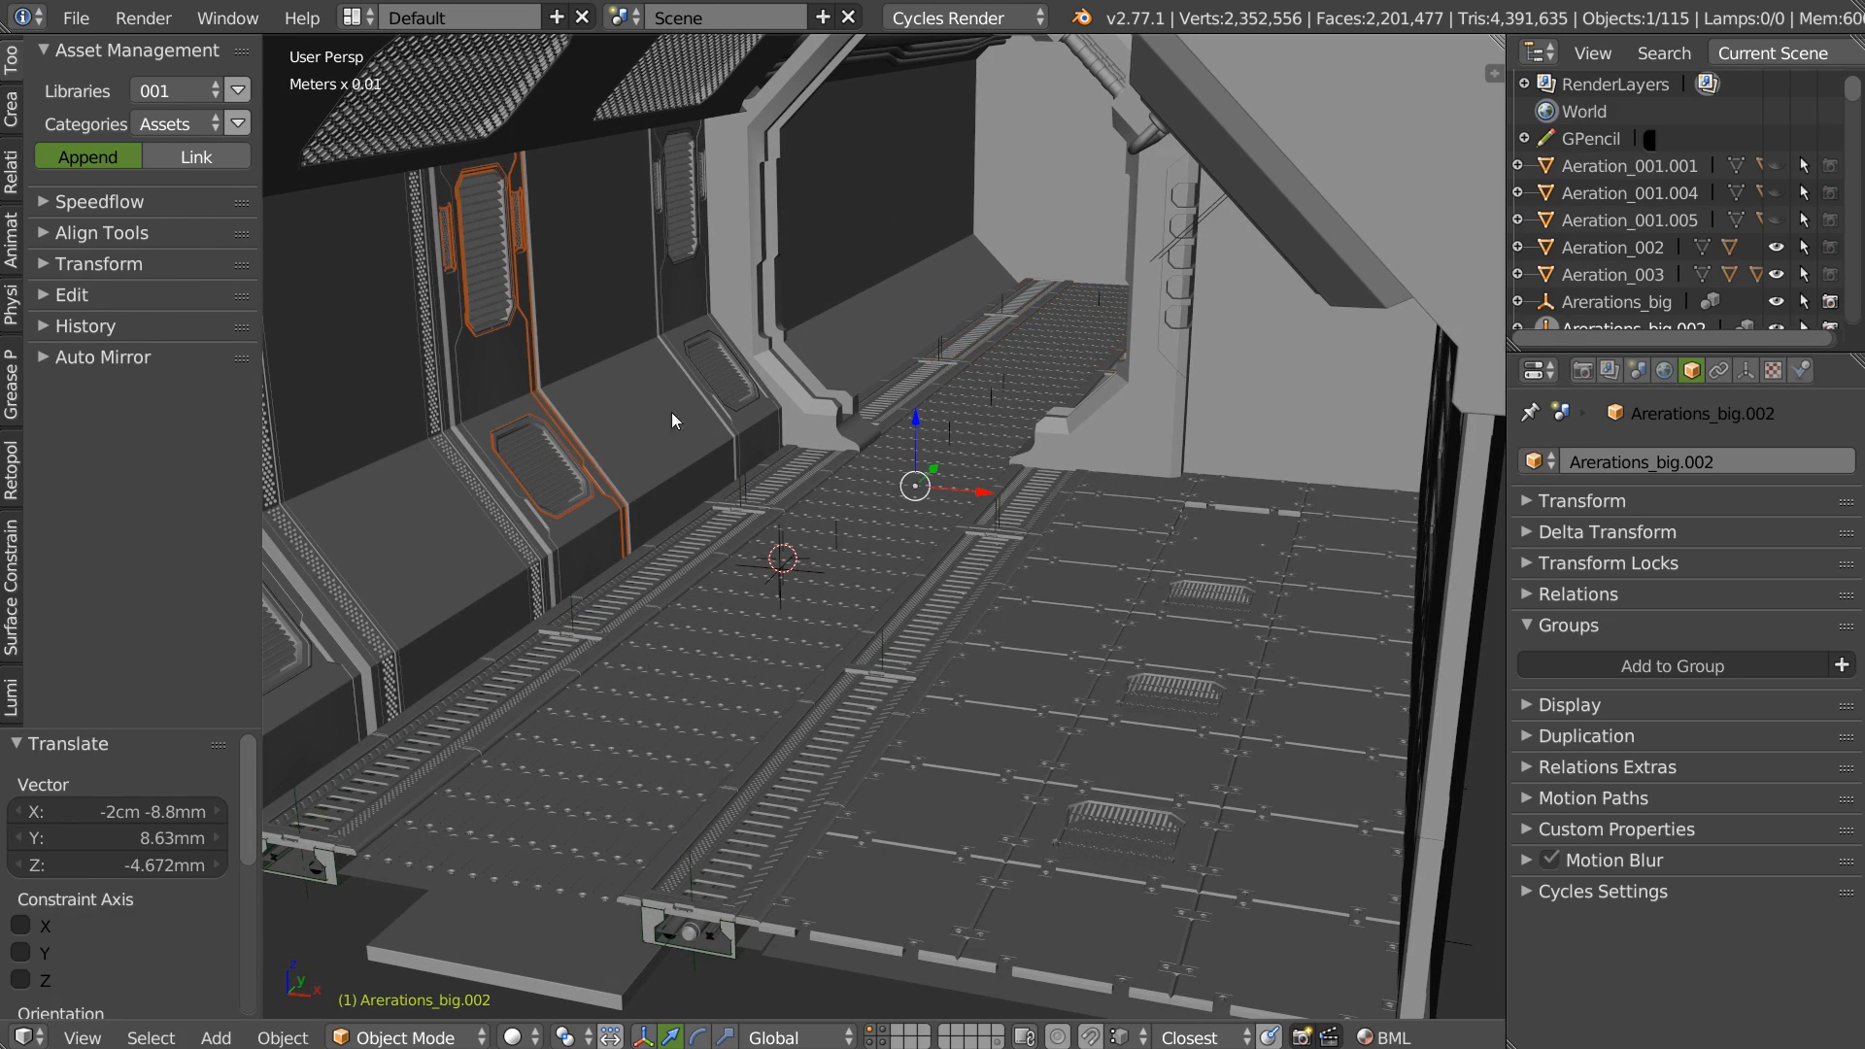
{"action": "right_click", "coordinate": [728, 379]}
{"action": "middle_click_drag", "start_coordinate": [696, 292], "coordinate": [720, 305], "text": "shift"}
{"action": "scroll", "coordinate": [760, 454], "scroll_direction": "down", "scroll_amount": 3}
{"action": "middle_click_drag", "start_coordinate": [759, 455], "coordinate": [694, 437]}
{"action": "scroll", "coordinate": [790, 398], "scroll_direction": "down", "scroll_amount": 6}
{"action": "scroll", "coordinate": [695, 437], "scroll_direction": "up", "scroll_amount": 2}
{"action": "middle_click_drag", "start_coordinate": [816, 408], "coordinate": [804, 379]}
{"action": "middle_click_drag", "start_coordinate": [743, 420], "coordinate": [627, 367], "text": "shift"}
{"action": "scroll", "coordinate": [678, 400], "scroll_direction": "up", "scroll_amount": 1}
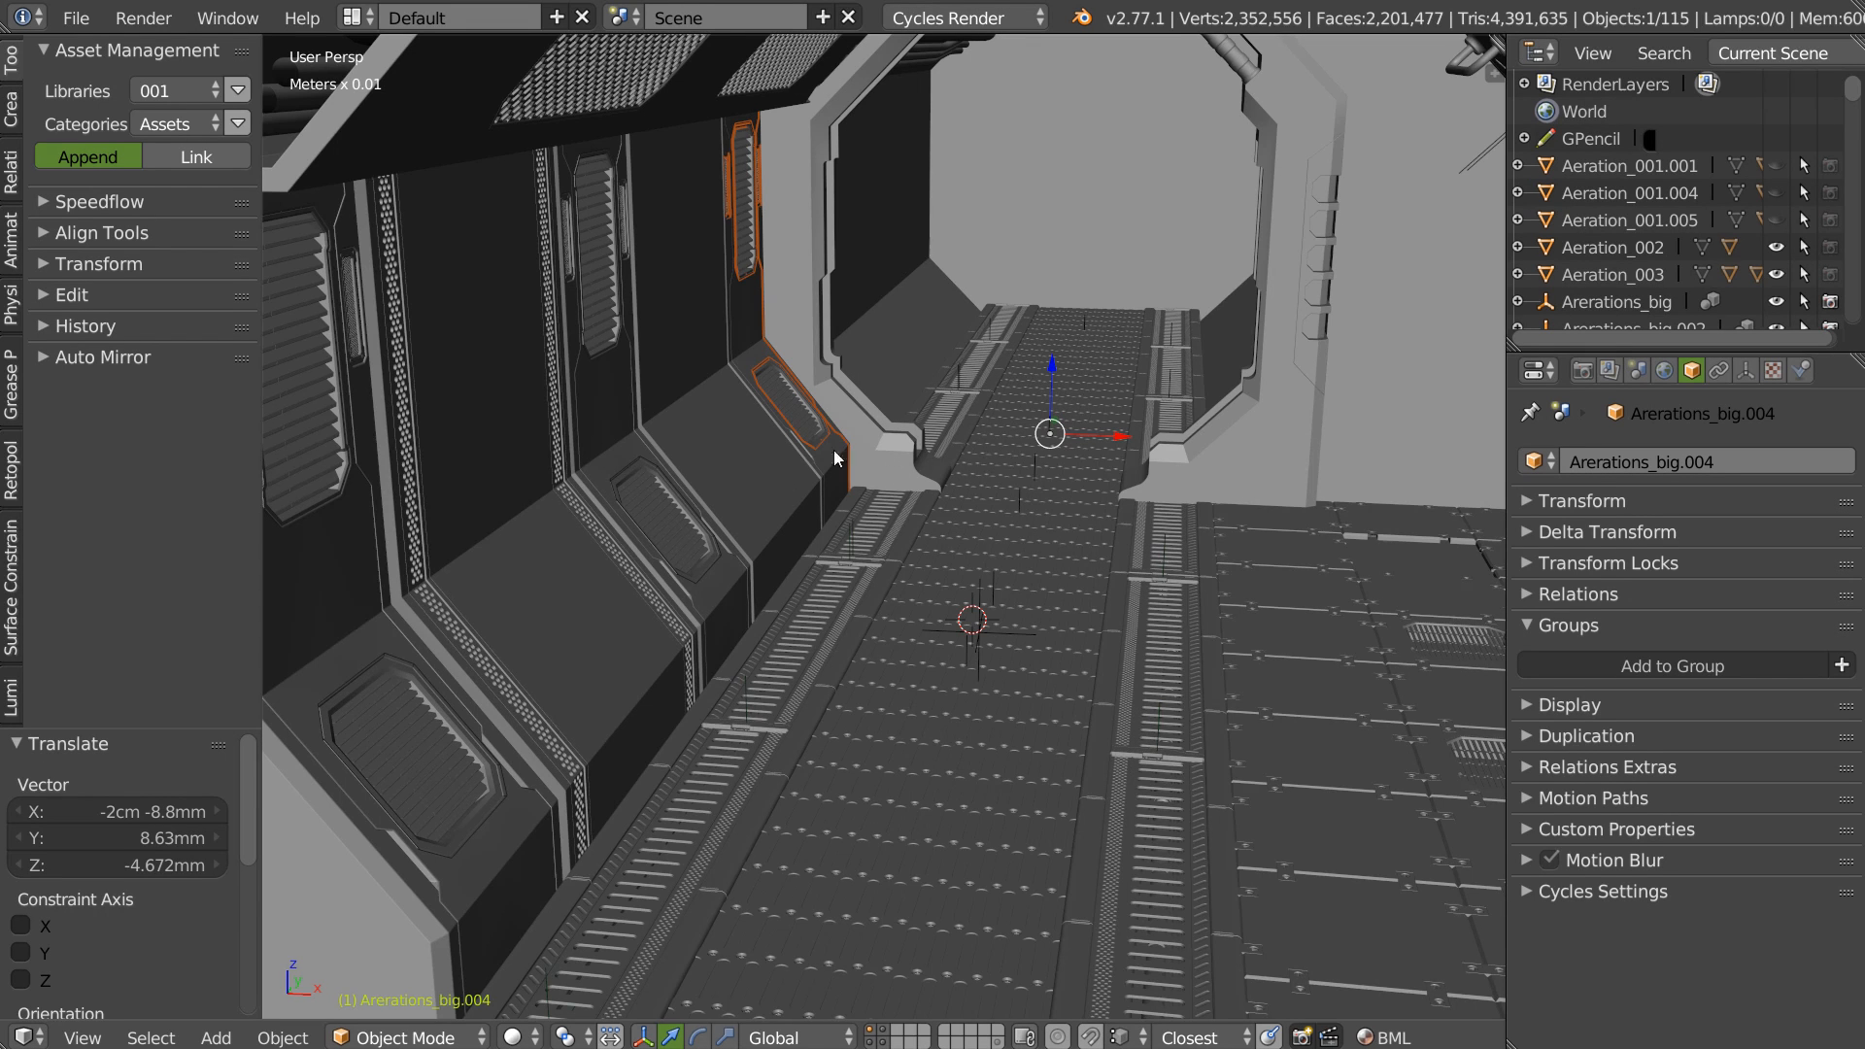
{"action": "middle_click_drag", "start_coordinate": [976, 466], "coordinate": [837, 586]}
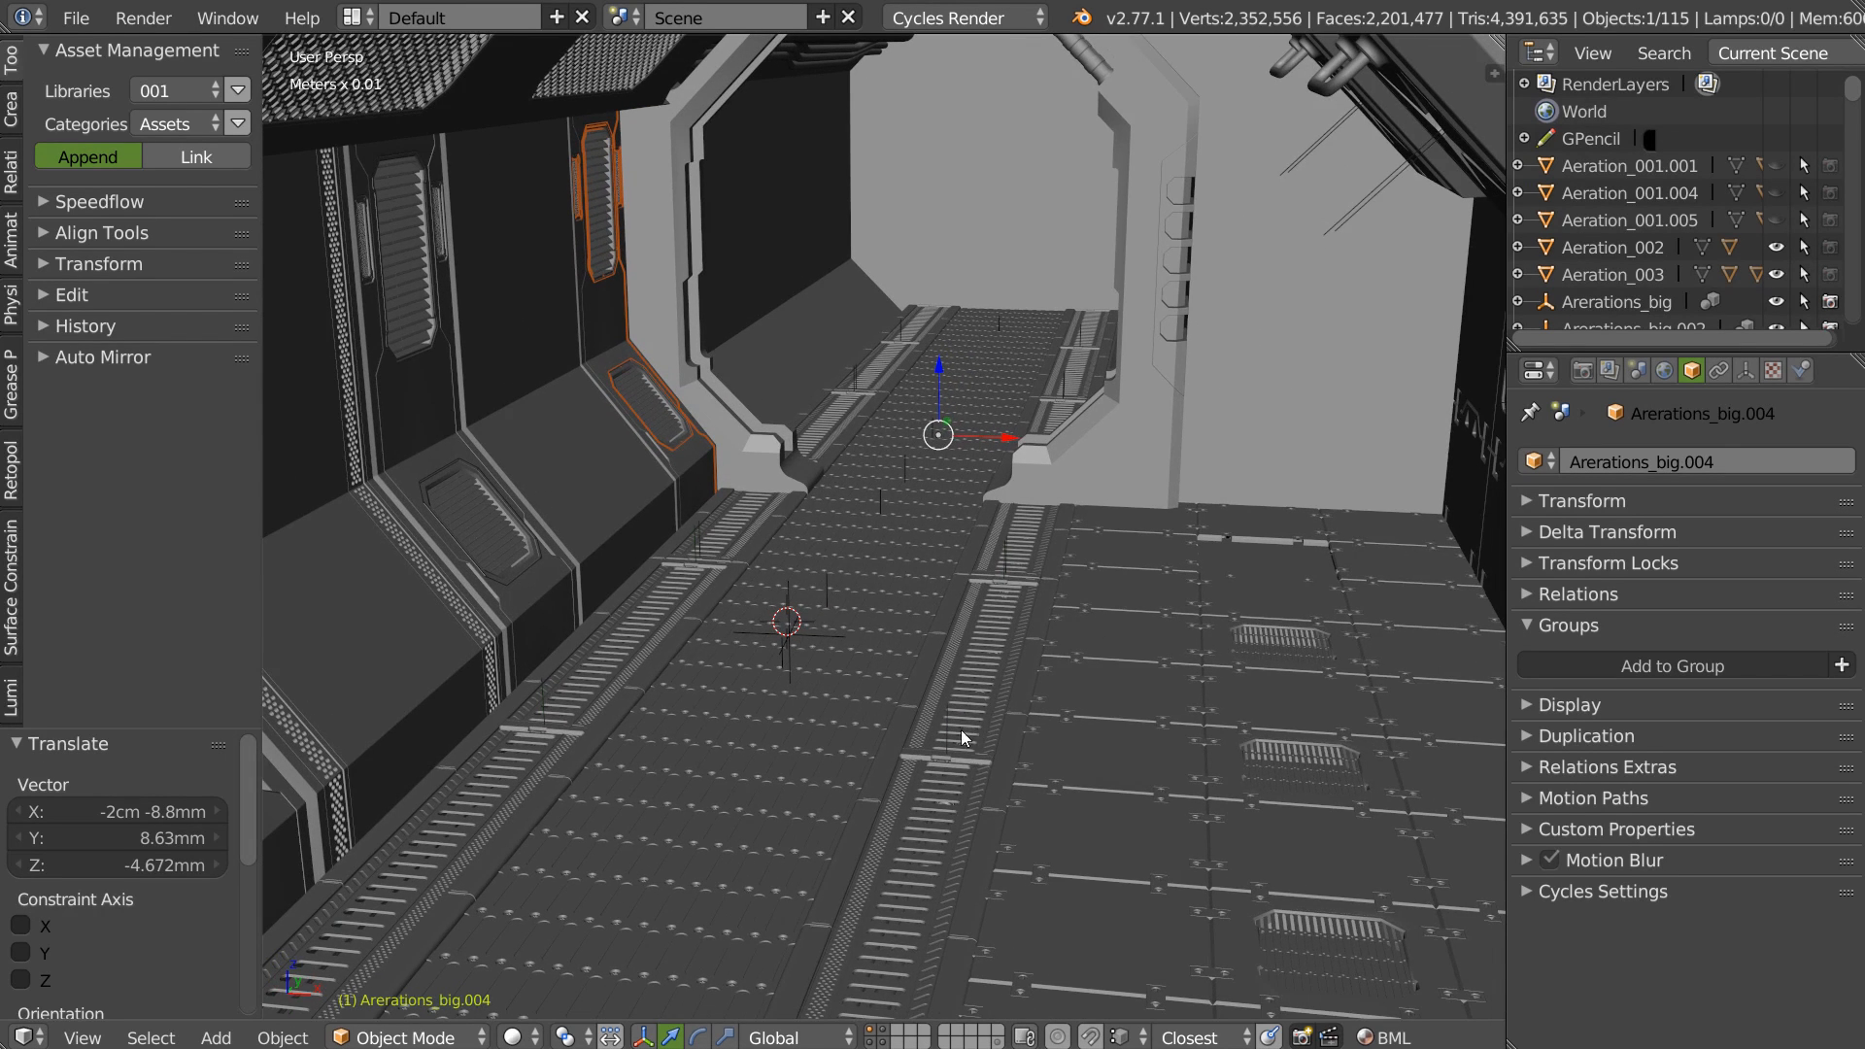
{"action": "scroll", "coordinate": [966, 750], "scroll_direction": "down", "scroll_amount": 4}
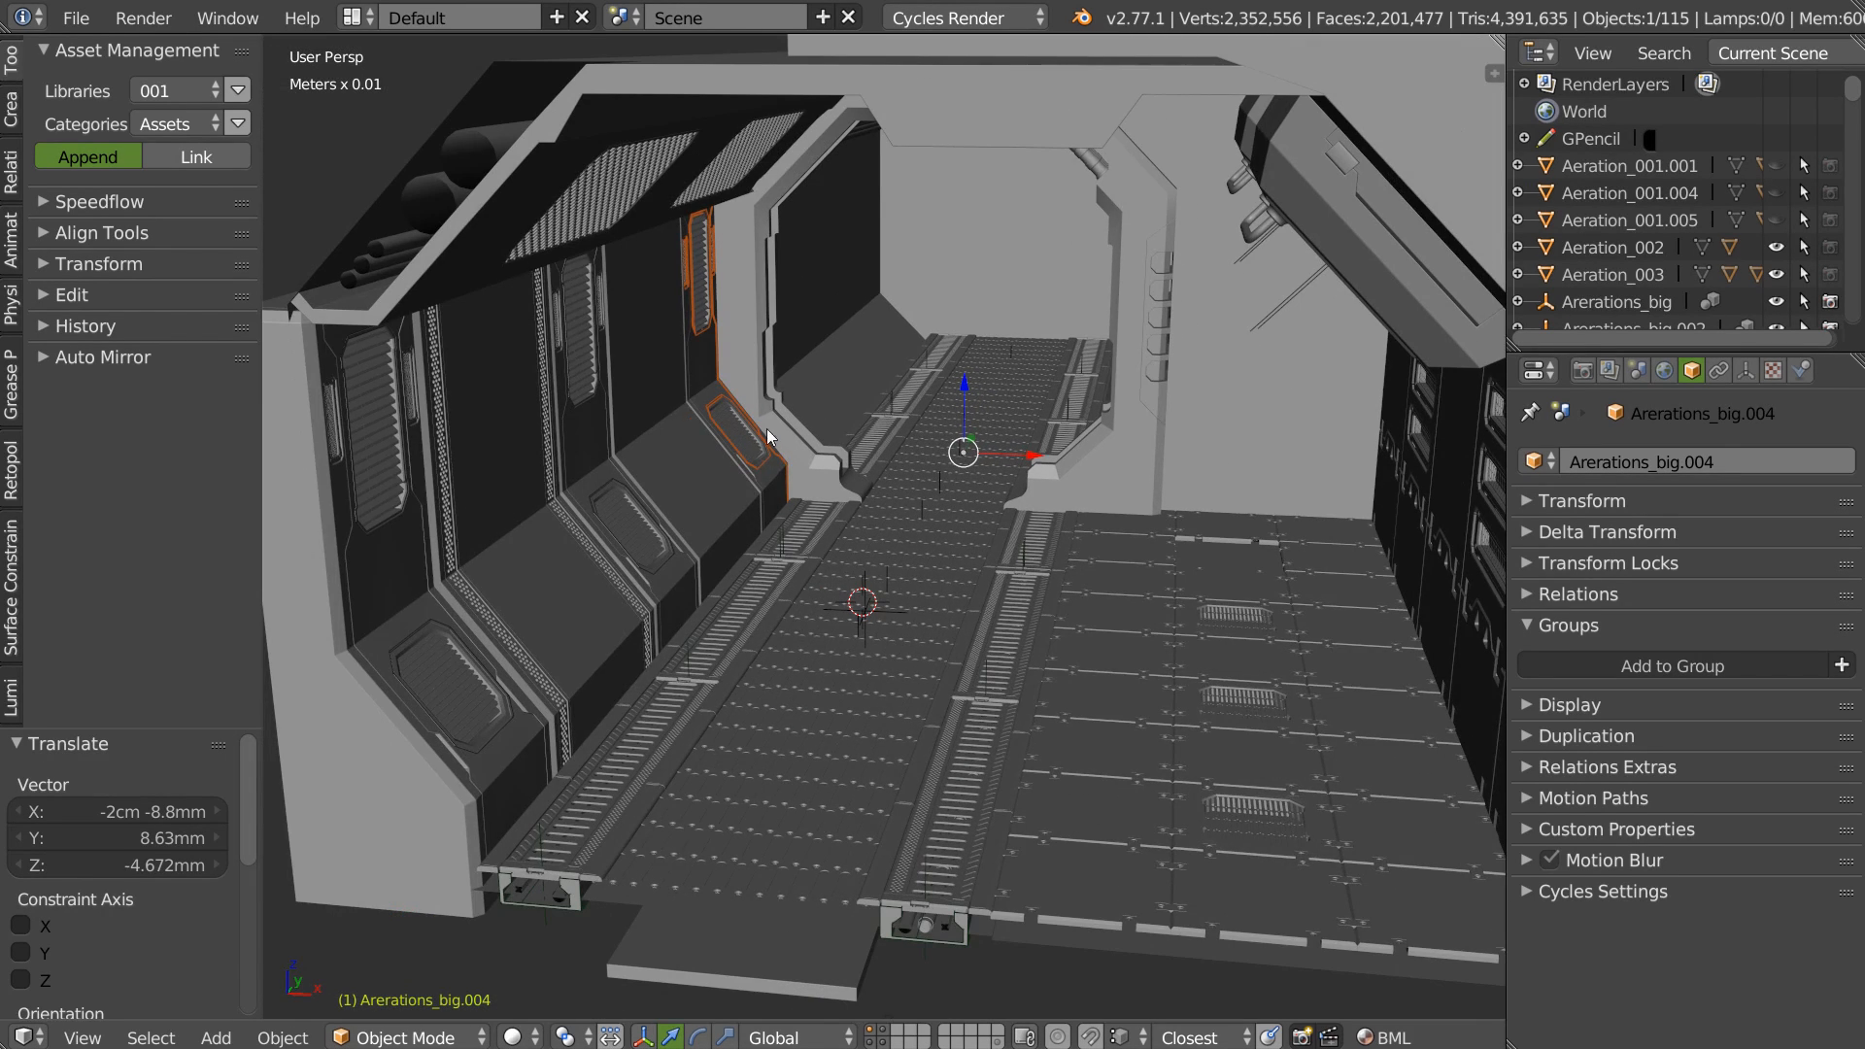
{"action": "middle_click_drag", "start_coordinate": [1017, 462], "coordinate": [861, 431]}
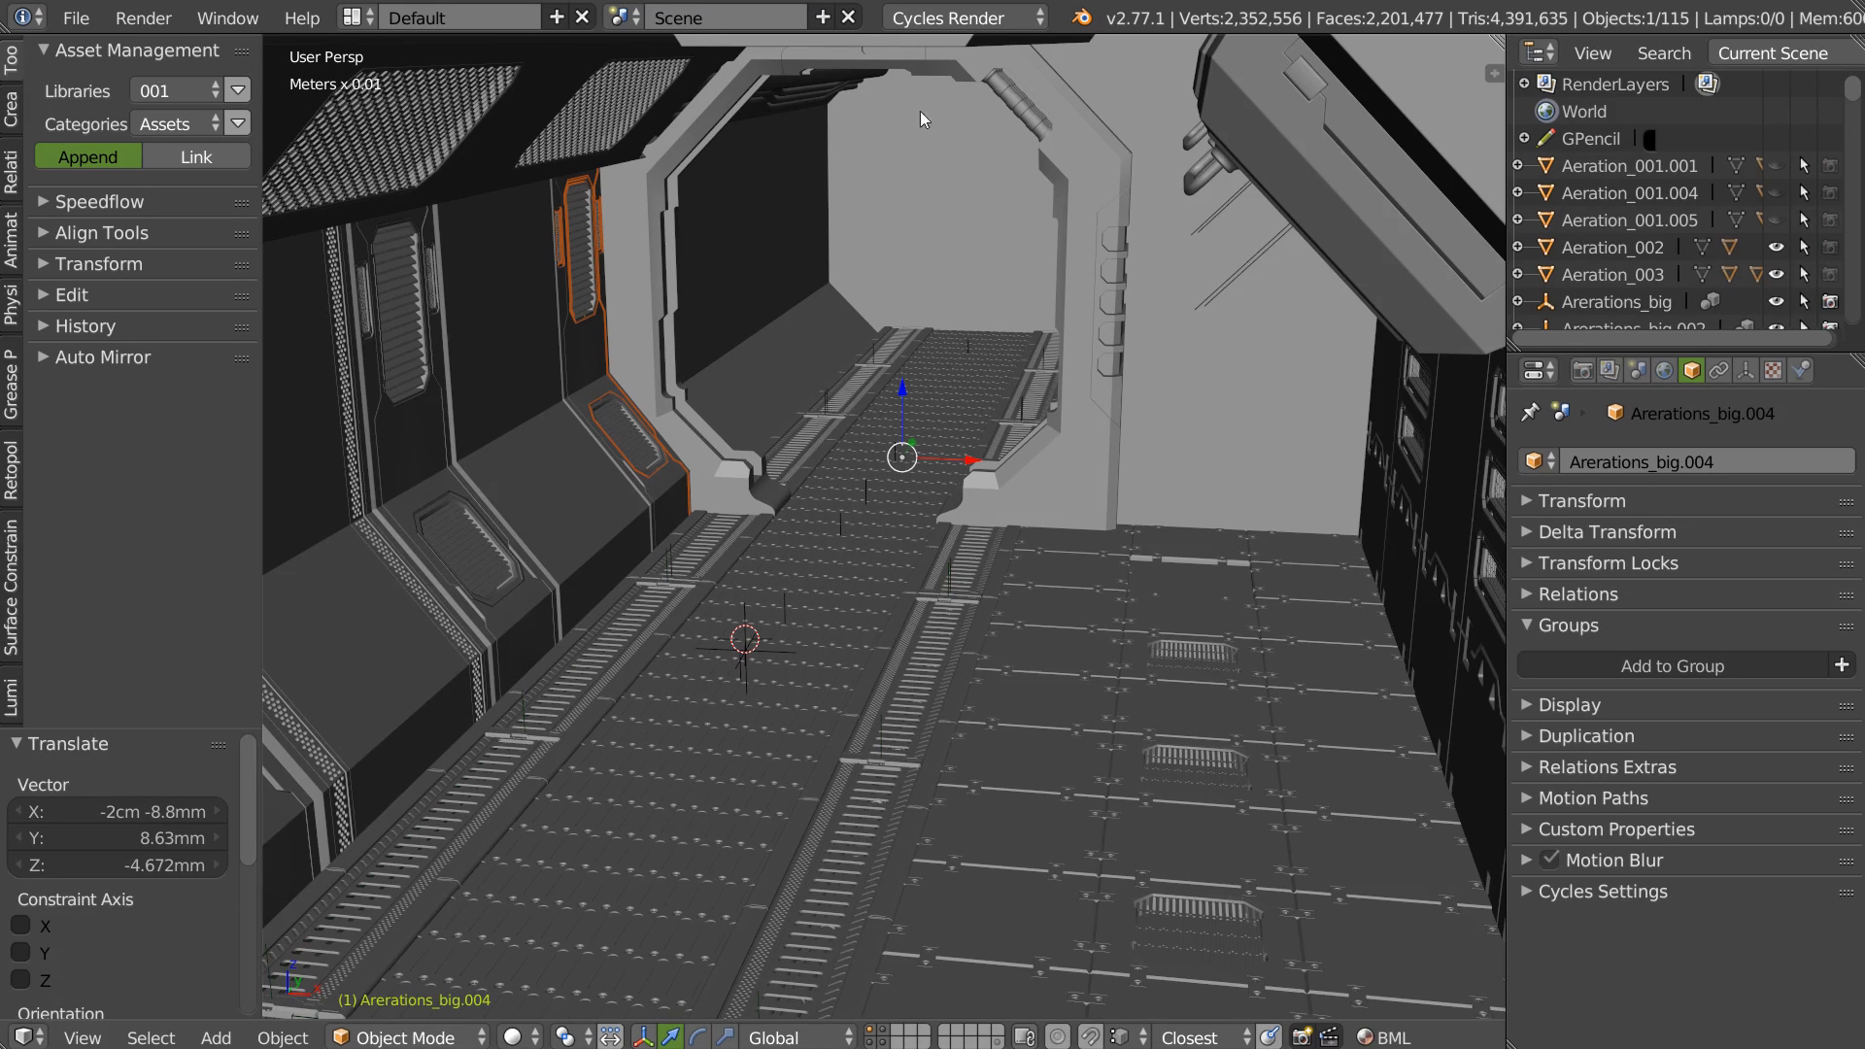
Switch the asset library to Inserts and set the import mode to Link.
{"action": "left_click", "coordinate": [616, 15]}
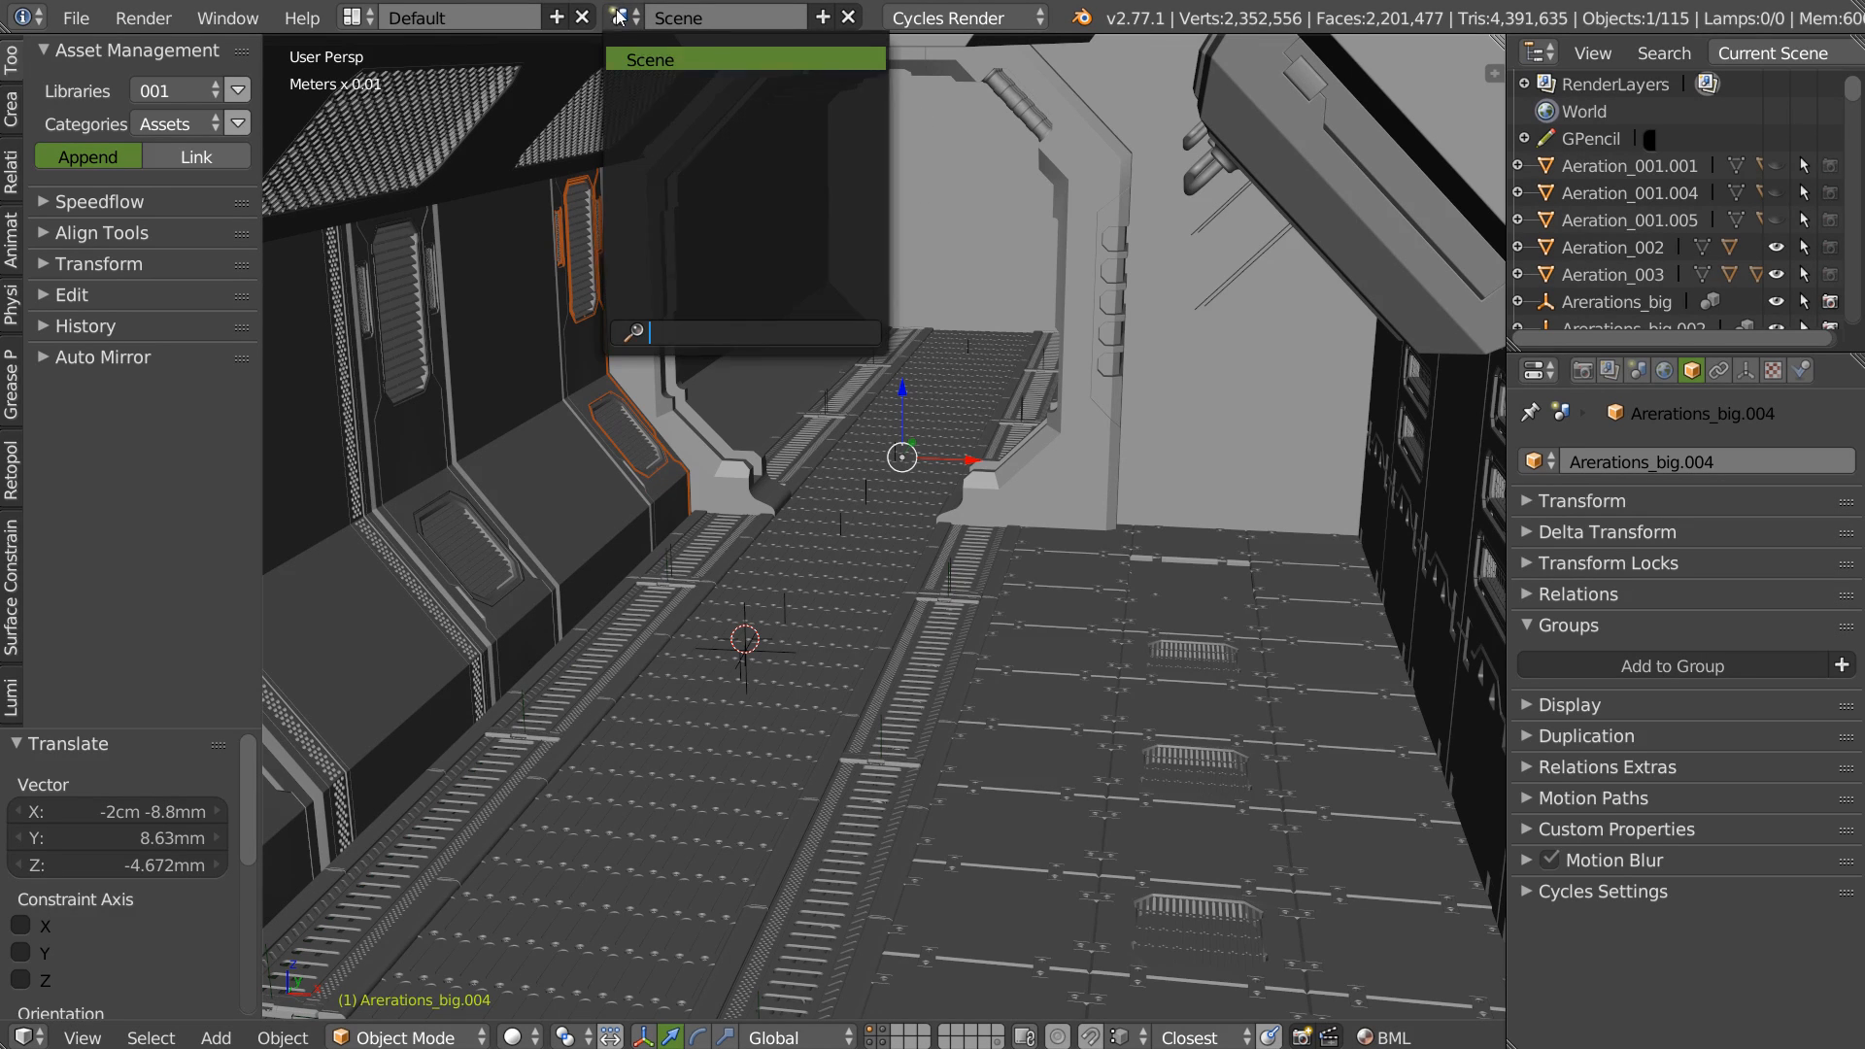
{"action": "left_click", "coordinate": [165, 90]}
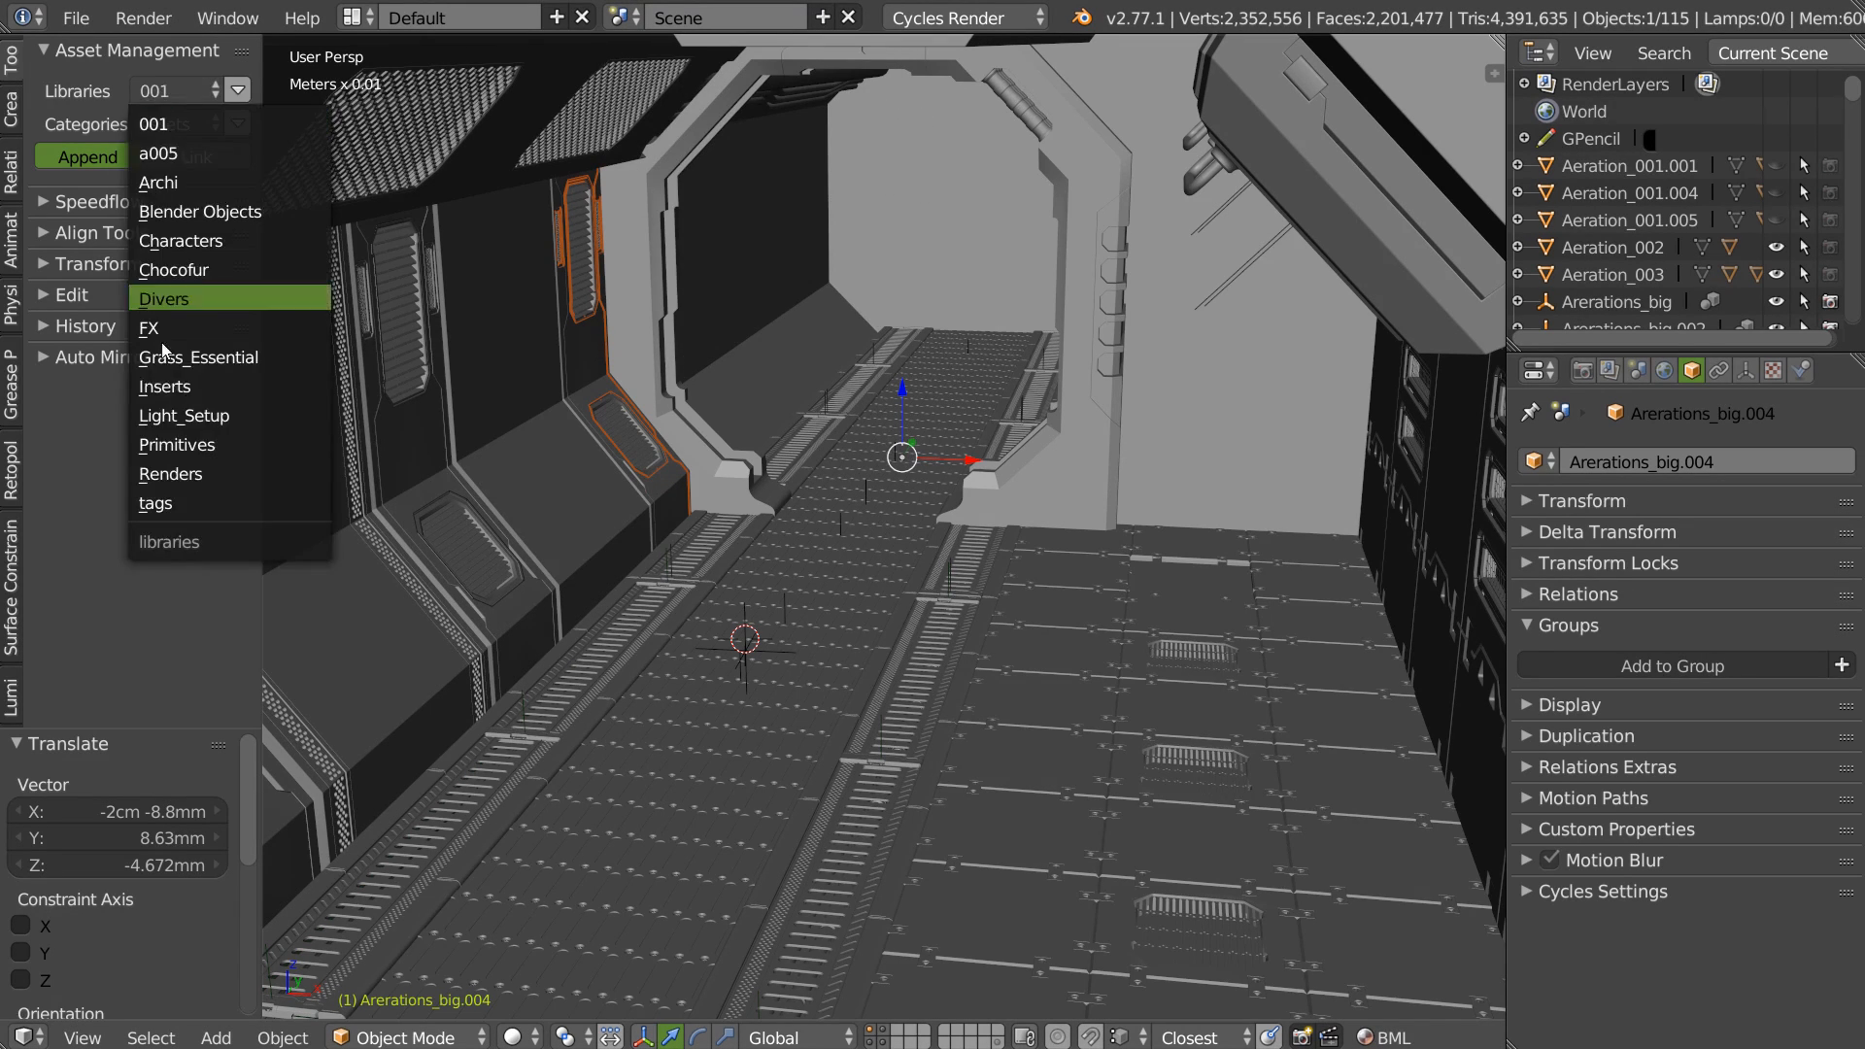
{"action": "left_click", "coordinate": [171, 389]}
{"action": "left_click", "coordinate": [197, 158]}
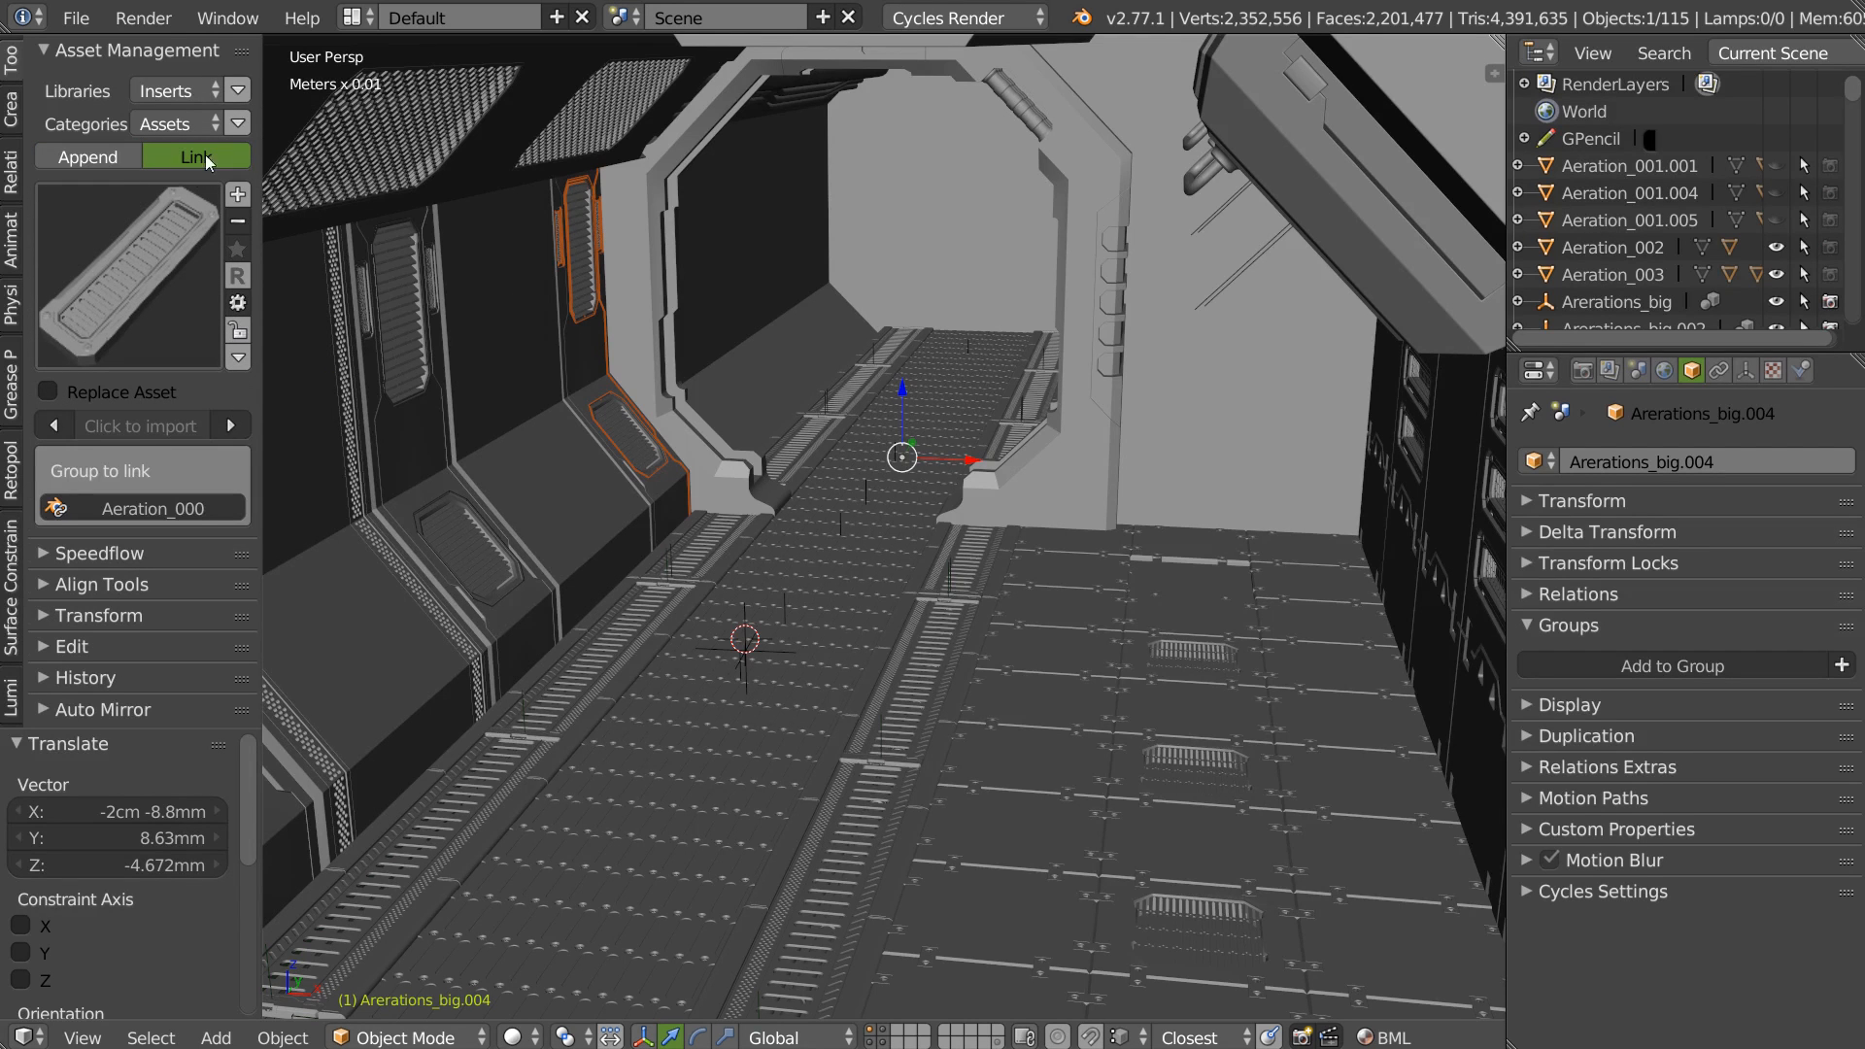
Create a new scene with Copy Settings and link the group Aeration_000 into it.
{"action": "left_click", "coordinate": [823, 18]}
{"action": "left_click", "coordinate": [746, 99]}
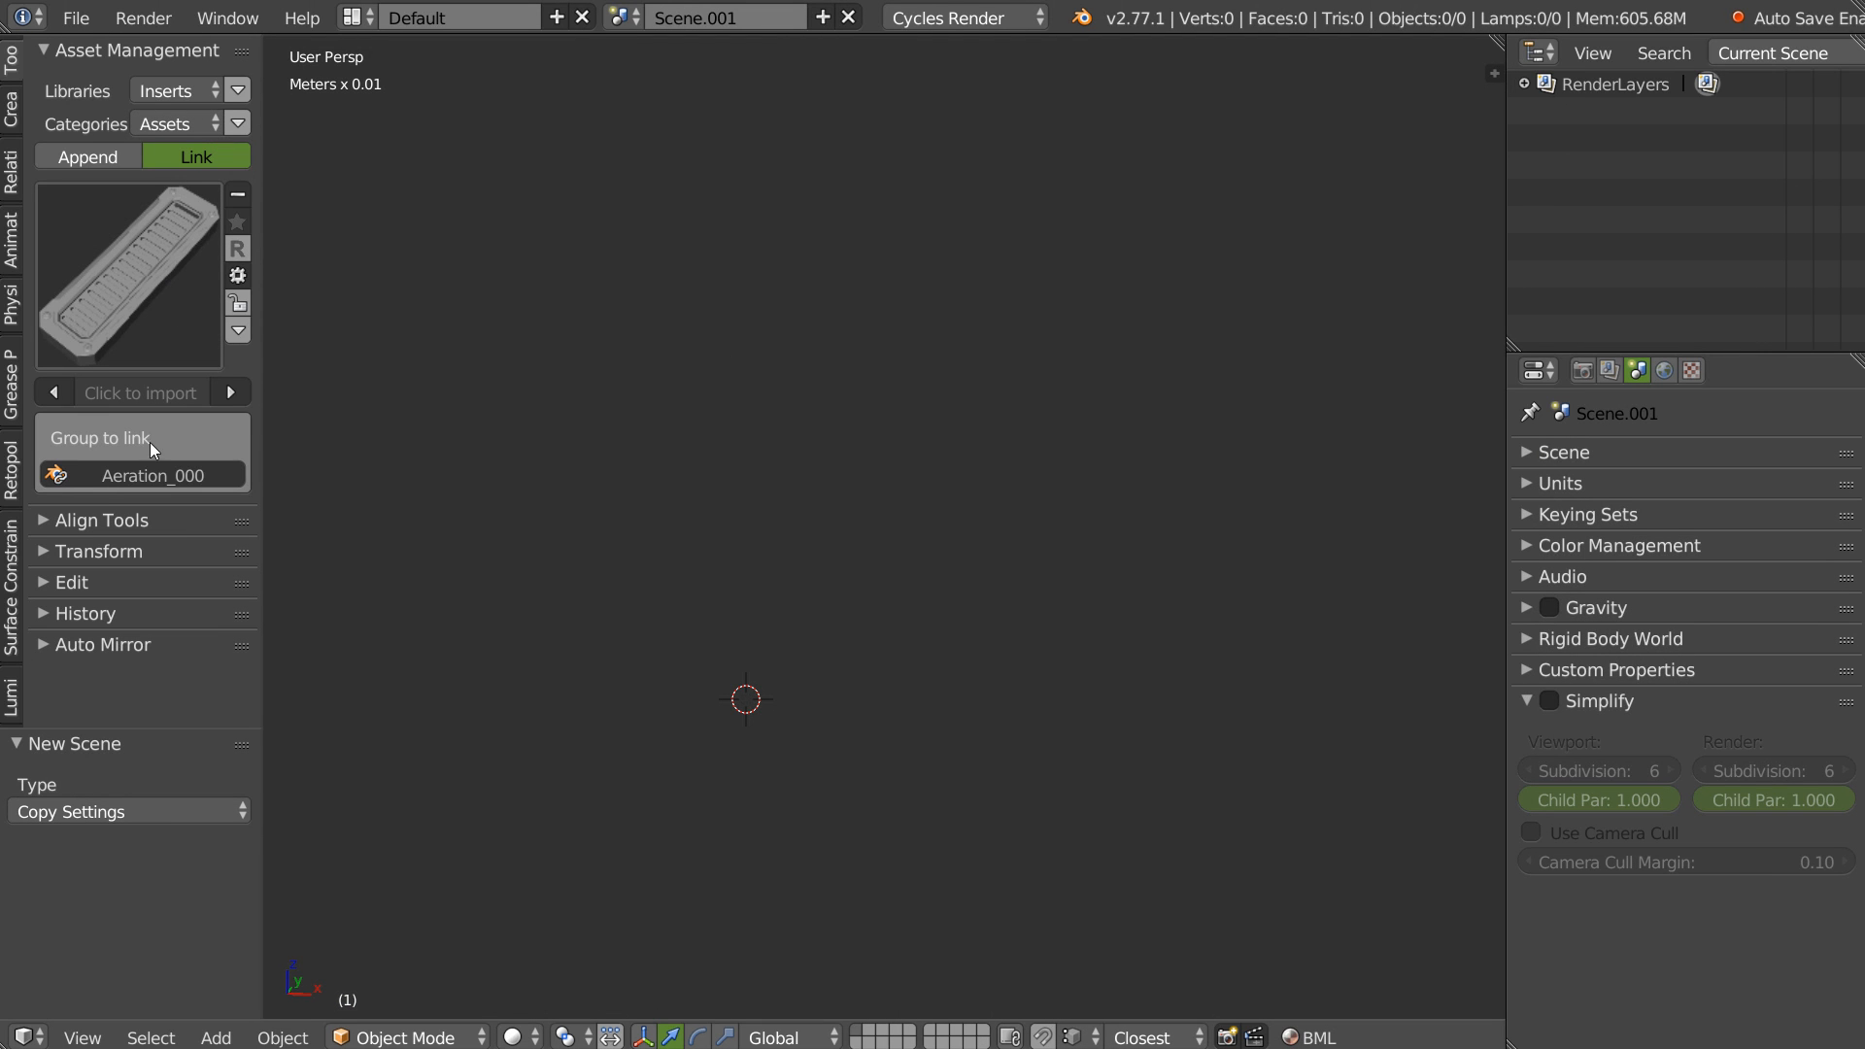
{"action": "left_click", "coordinate": [141, 476]}
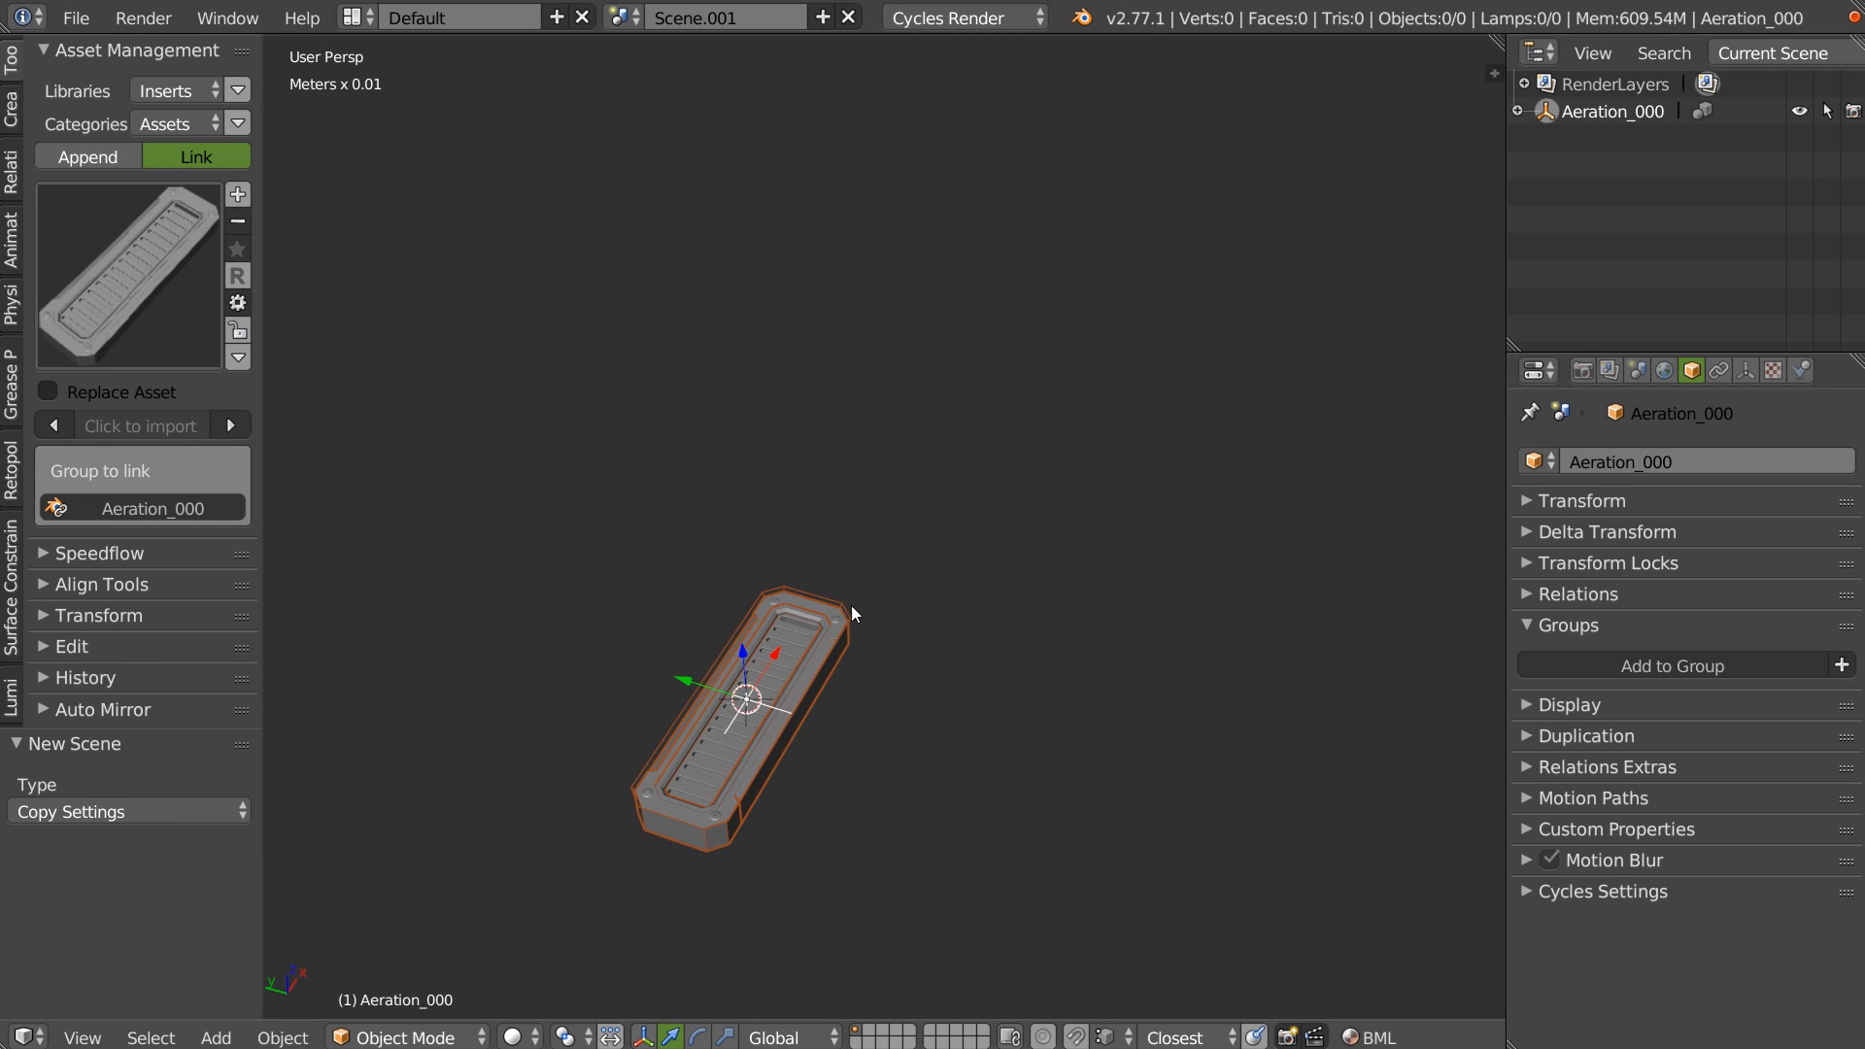
Examine the linked Aeration_000 vent up close and look through the commands available for objects.
{"action": "scroll", "coordinate": [757, 561], "scroll_direction": "up", "scroll_amount": 3}
{"action": "middle_click_drag", "start_coordinate": [852, 591], "coordinate": [1106, 558]}
{"action": "scroll", "coordinate": [965, 458], "scroll_direction": "up", "scroll_amount": 2}
{"action": "middle_click_drag", "start_coordinate": [964, 465], "coordinate": [476, 814]}
{"action": "left_click", "coordinate": [280, 1037]}
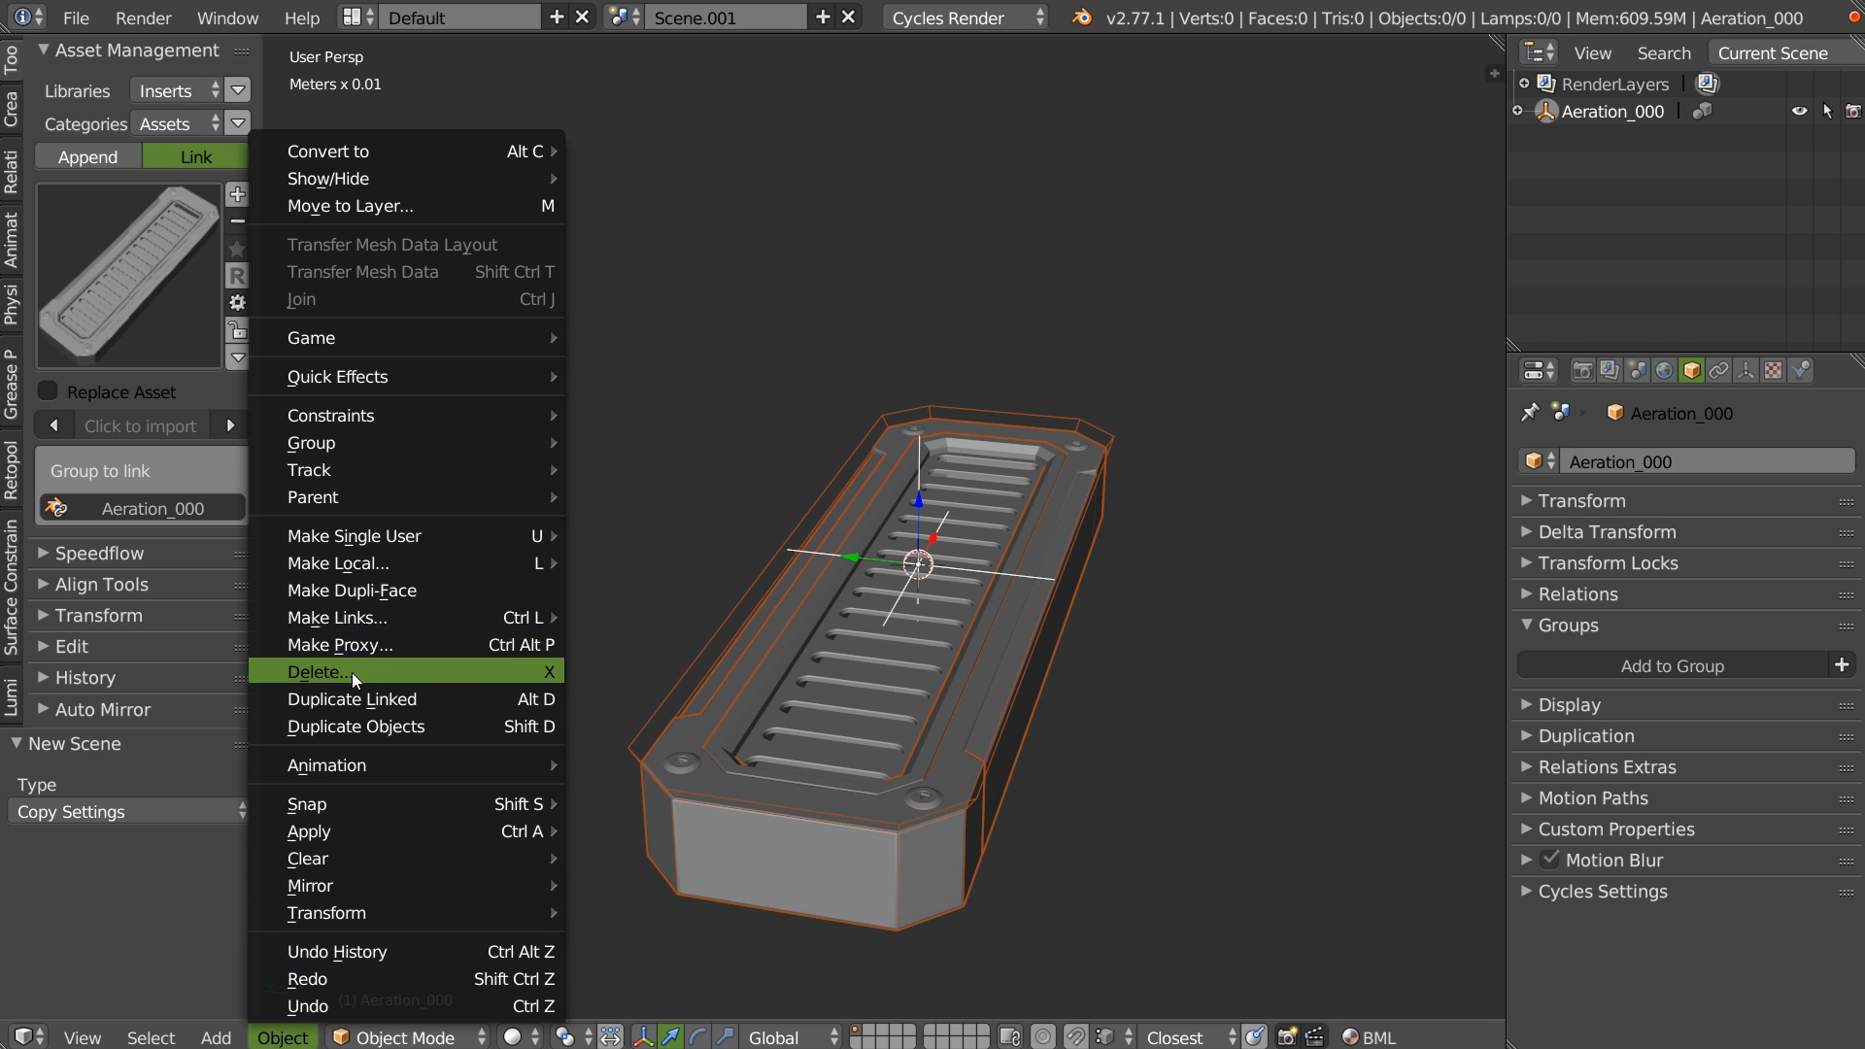
{"action": "middle_click_drag", "start_coordinate": [1046, 396], "coordinate": [981, 464]}
{"action": "scroll", "coordinate": [981, 463], "scroll_direction": "down", "scroll_amount": 3}
Add a plane at the vent and scale it up by about 3.195.
{"action": "right_click", "coordinate": [988, 564]}
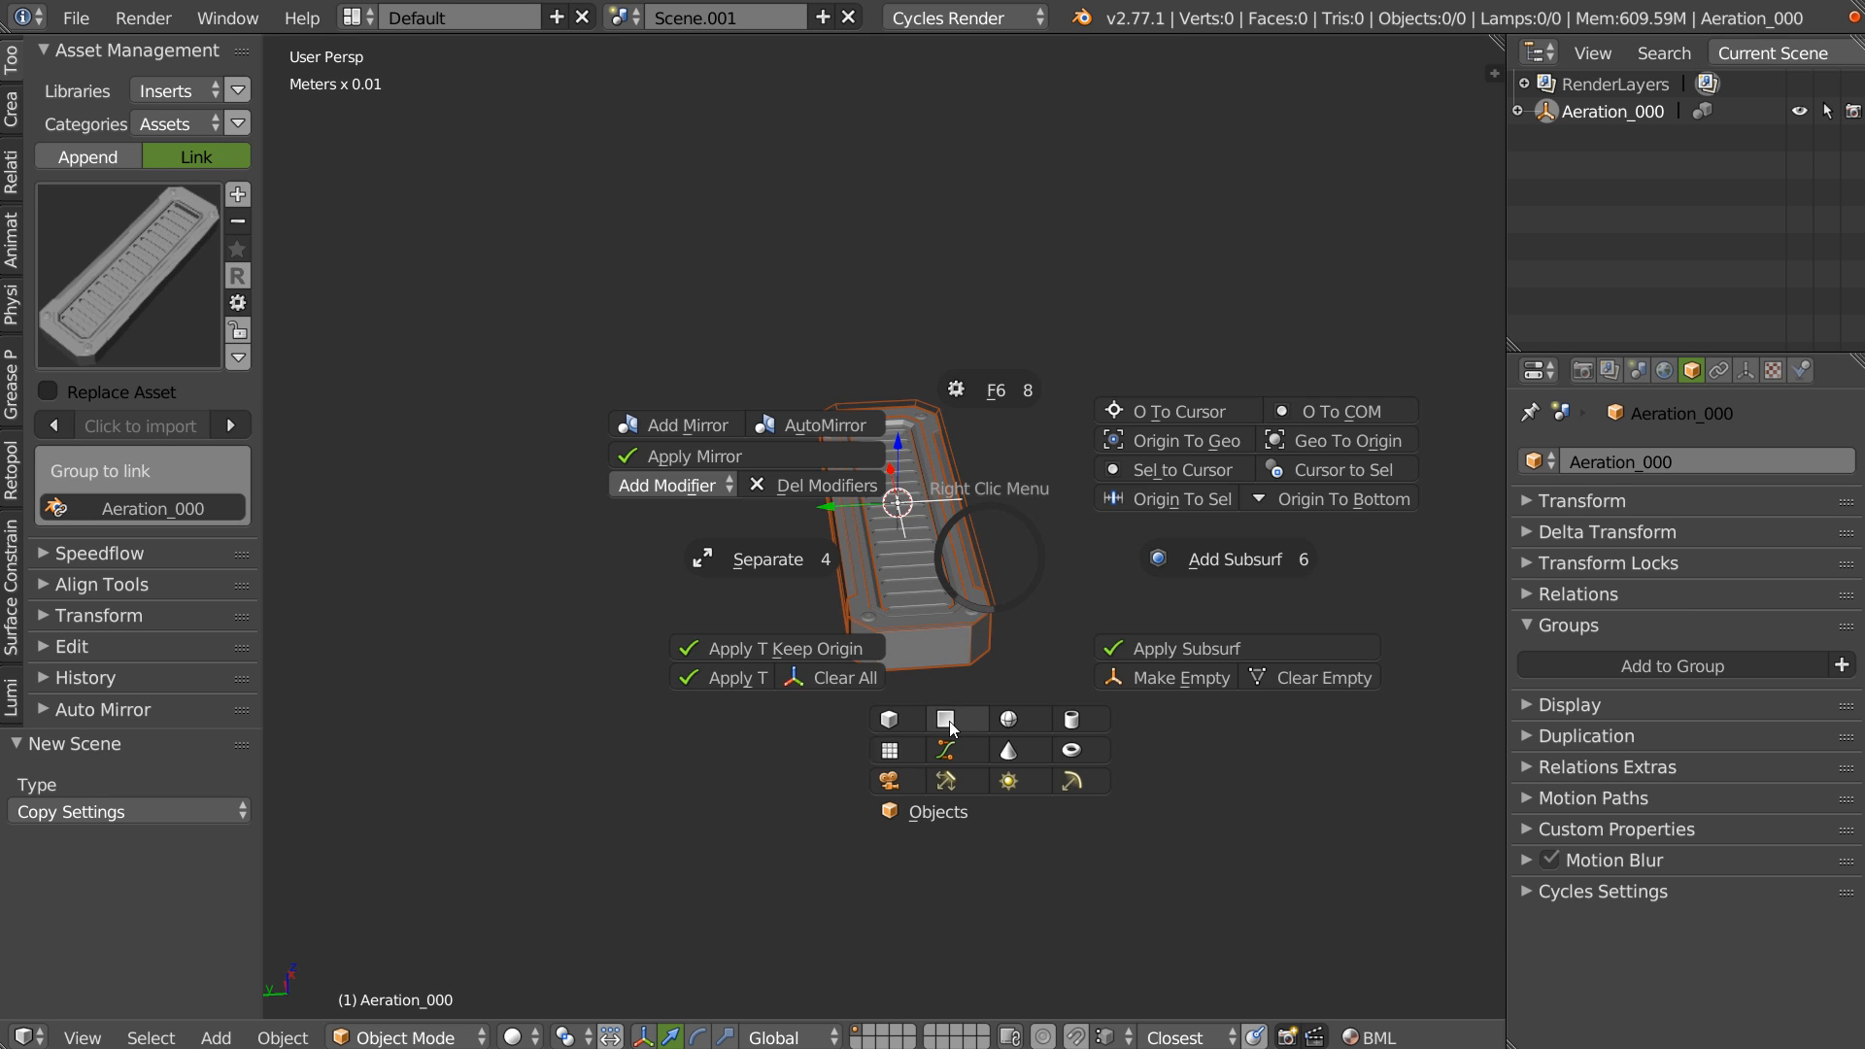
{"action": "left_click", "coordinate": [934, 719]}
{"action": "key", "text": "s"}
{"action": "left_click", "coordinate": [1332, 616]}
{"action": "middle_click_drag", "start_coordinate": [1332, 616], "coordinate": [966, 574]}
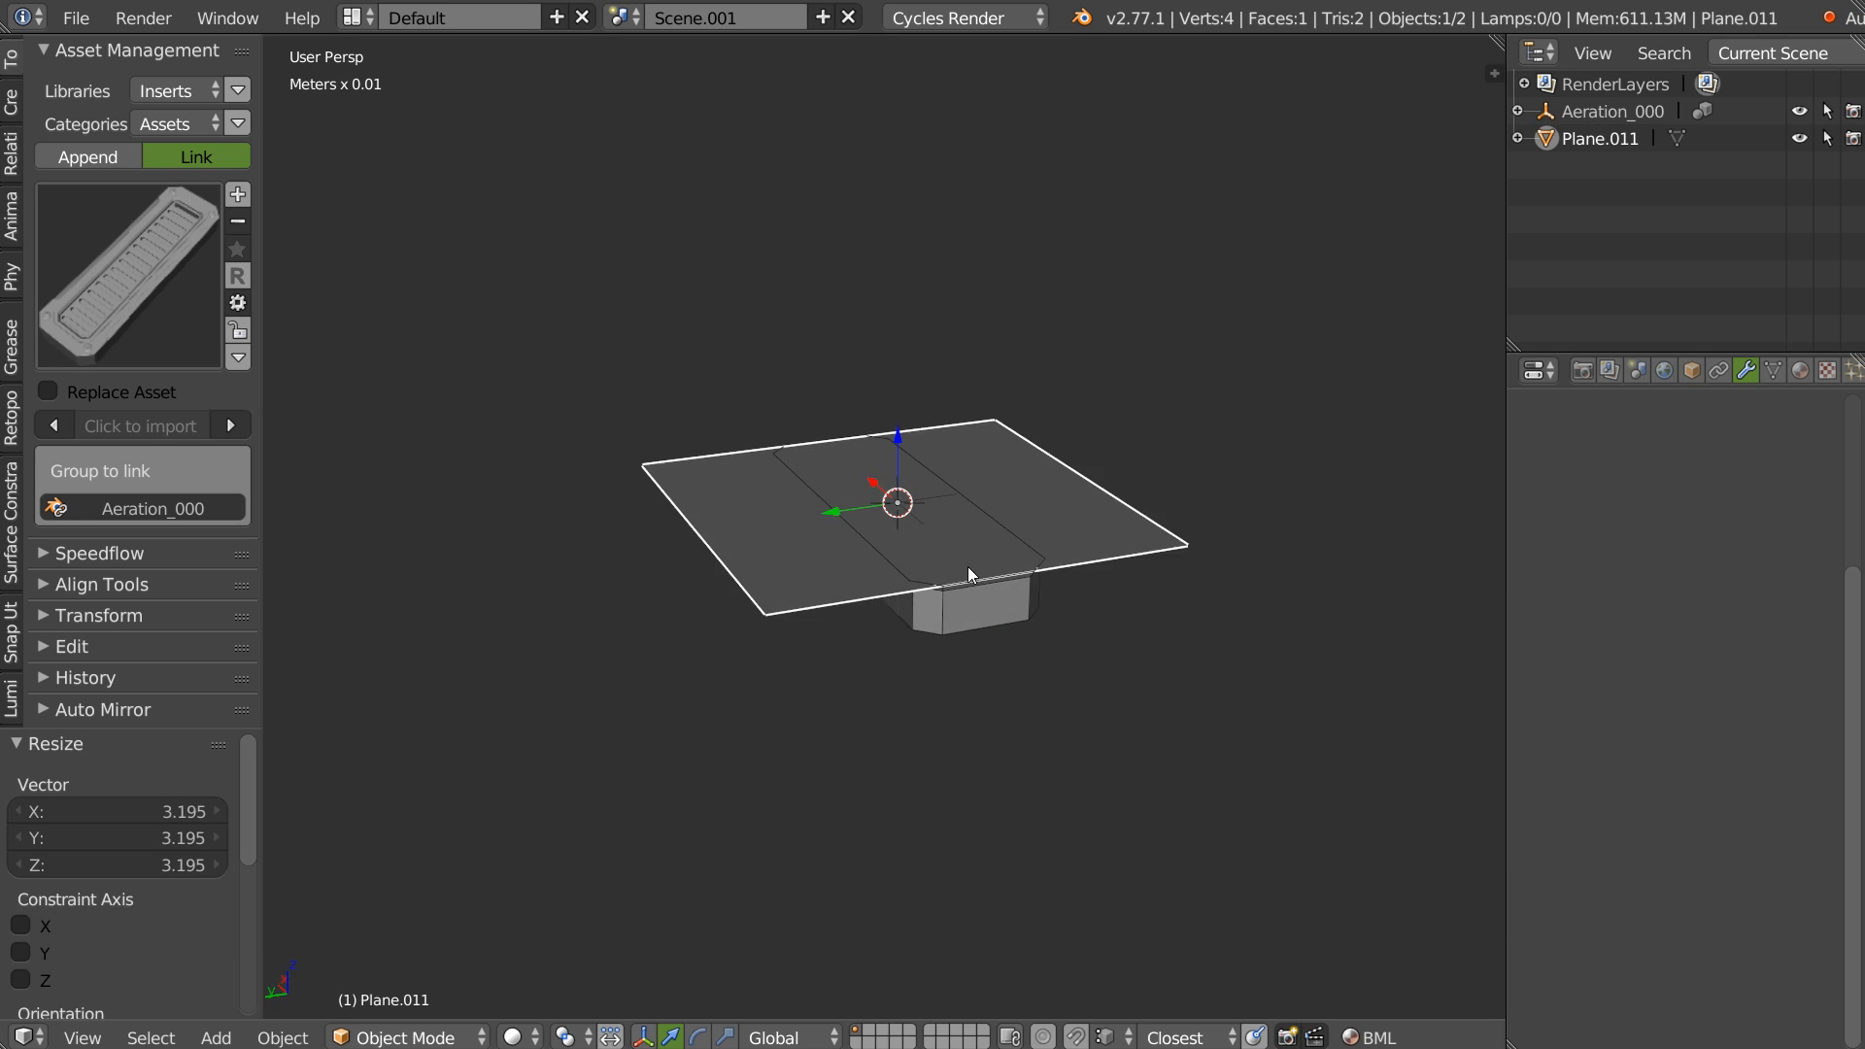
Raise Aeration_000 about 7 mm along Z and parent it to the plane Plane.011.
{"action": "right_click", "coordinate": [1003, 590]}
{"action": "left_click_drag", "start_coordinate": [894, 429], "coordinate": [902, 386]}
{"action": "middle_click_drag", "start_coordinate": [813, 482], "coordinate": [926, 511]}
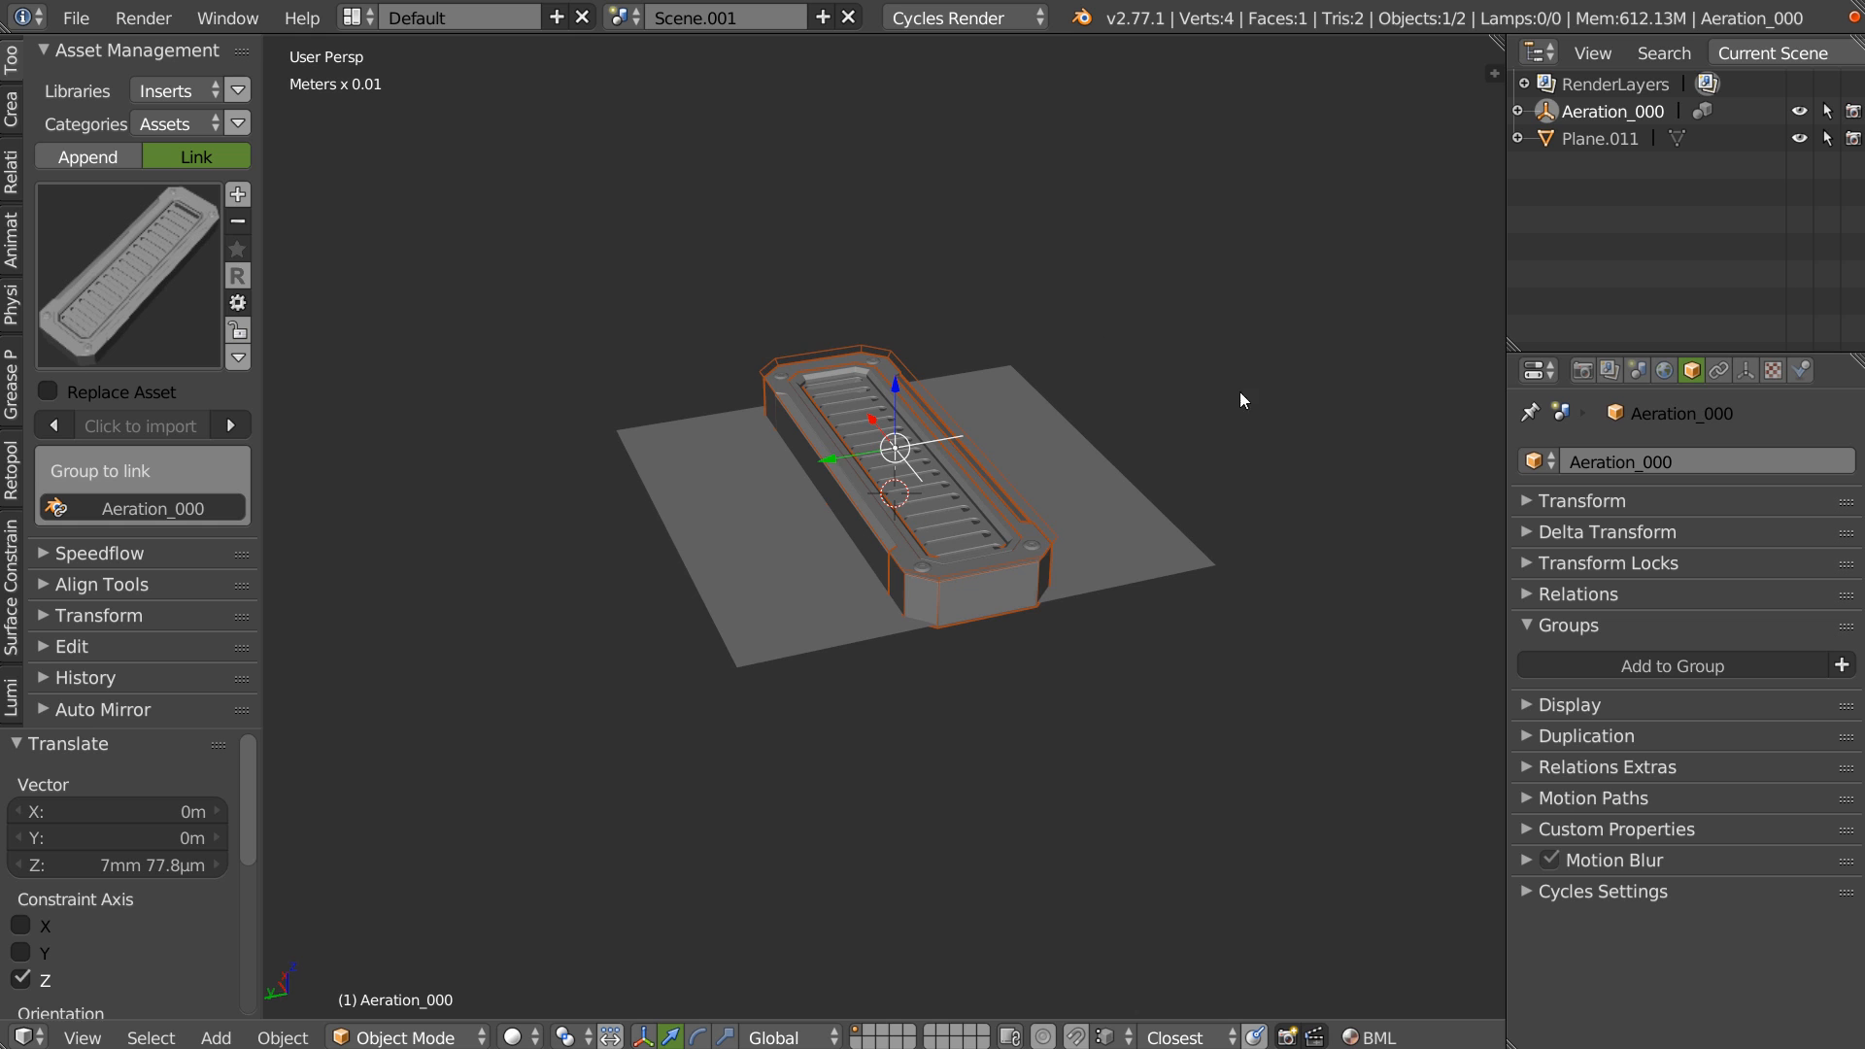
{"action": "middle_click_drag", "start_coordinate": [1452, 165], "coordinate": [1384, 208], "text": "shift"}
{"action": "left_click_drag", "start_coordinate": [1612, 111], "coordinate": [1547, 138]}
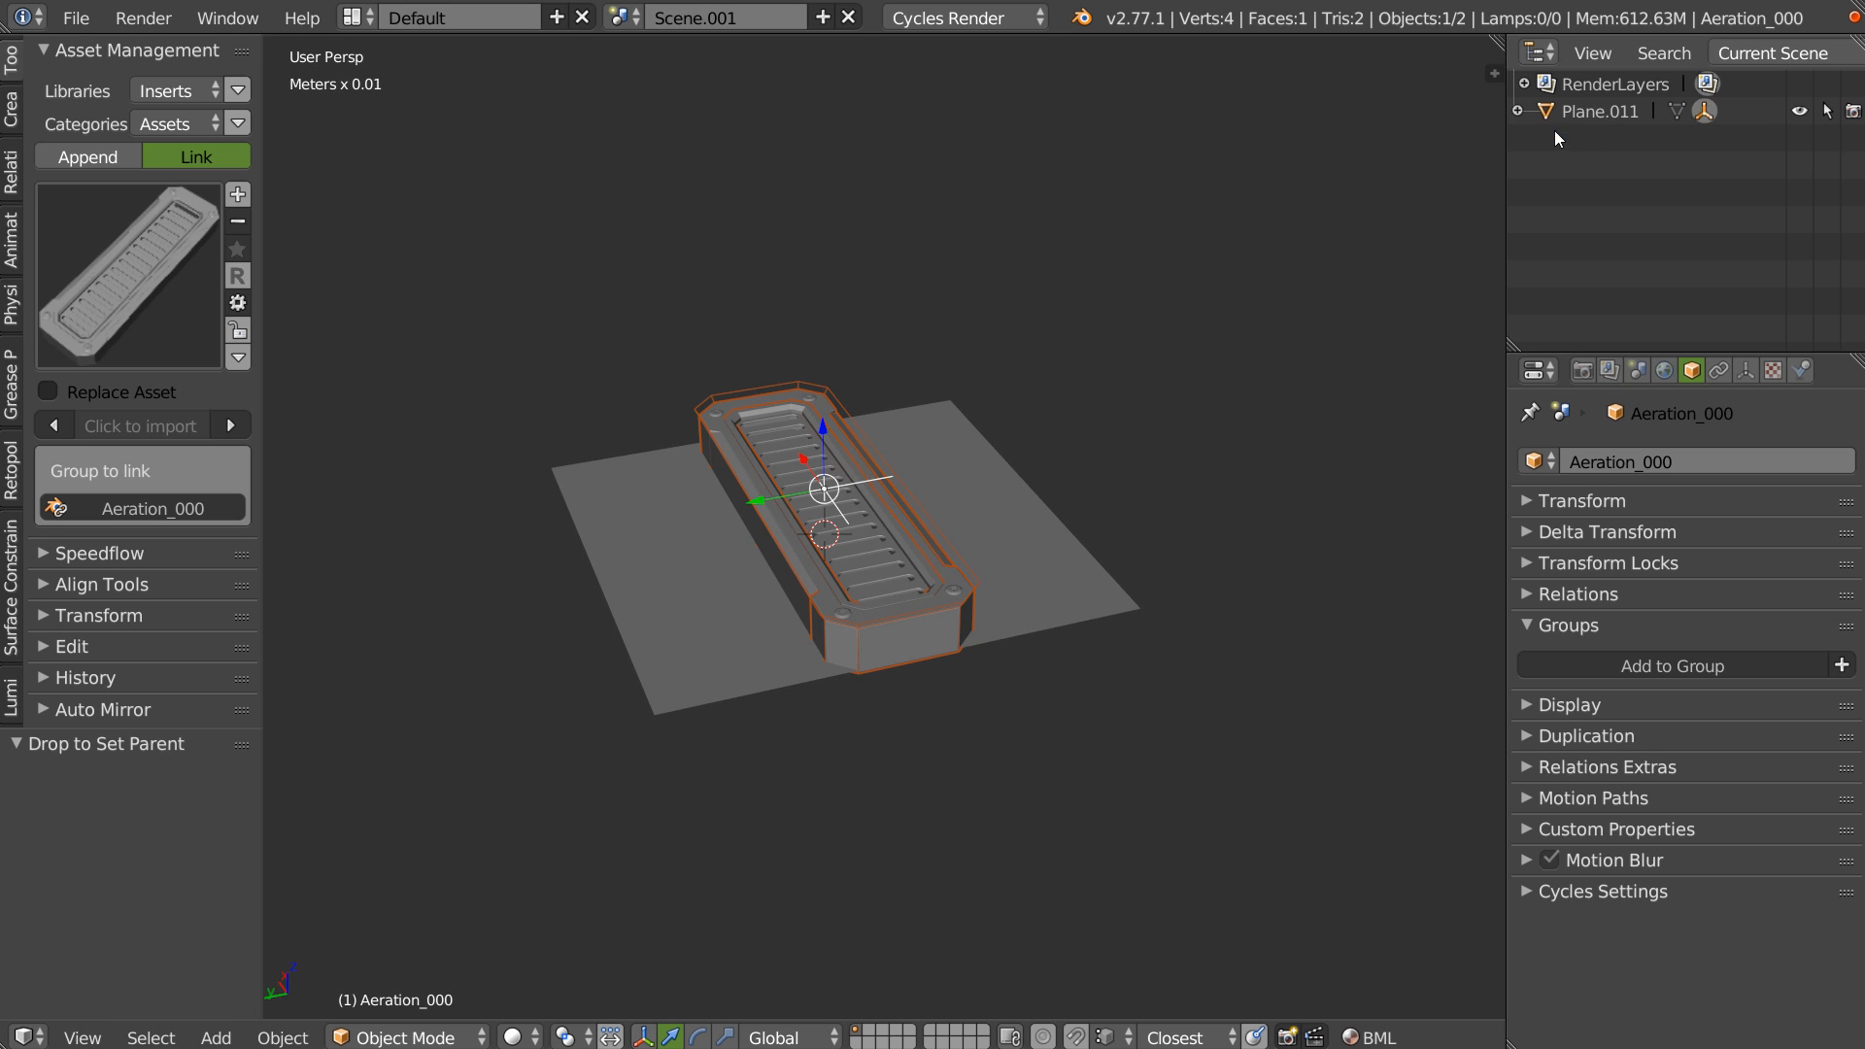
Set the plane's duplication to Faces and enable its Scale option.
{"action": "left_click", "coordinate": [1565, 112]}
{"action": "scroll", "coordinate": [977, 465], "scroll_direction": "down", "scroll_amount": 2}
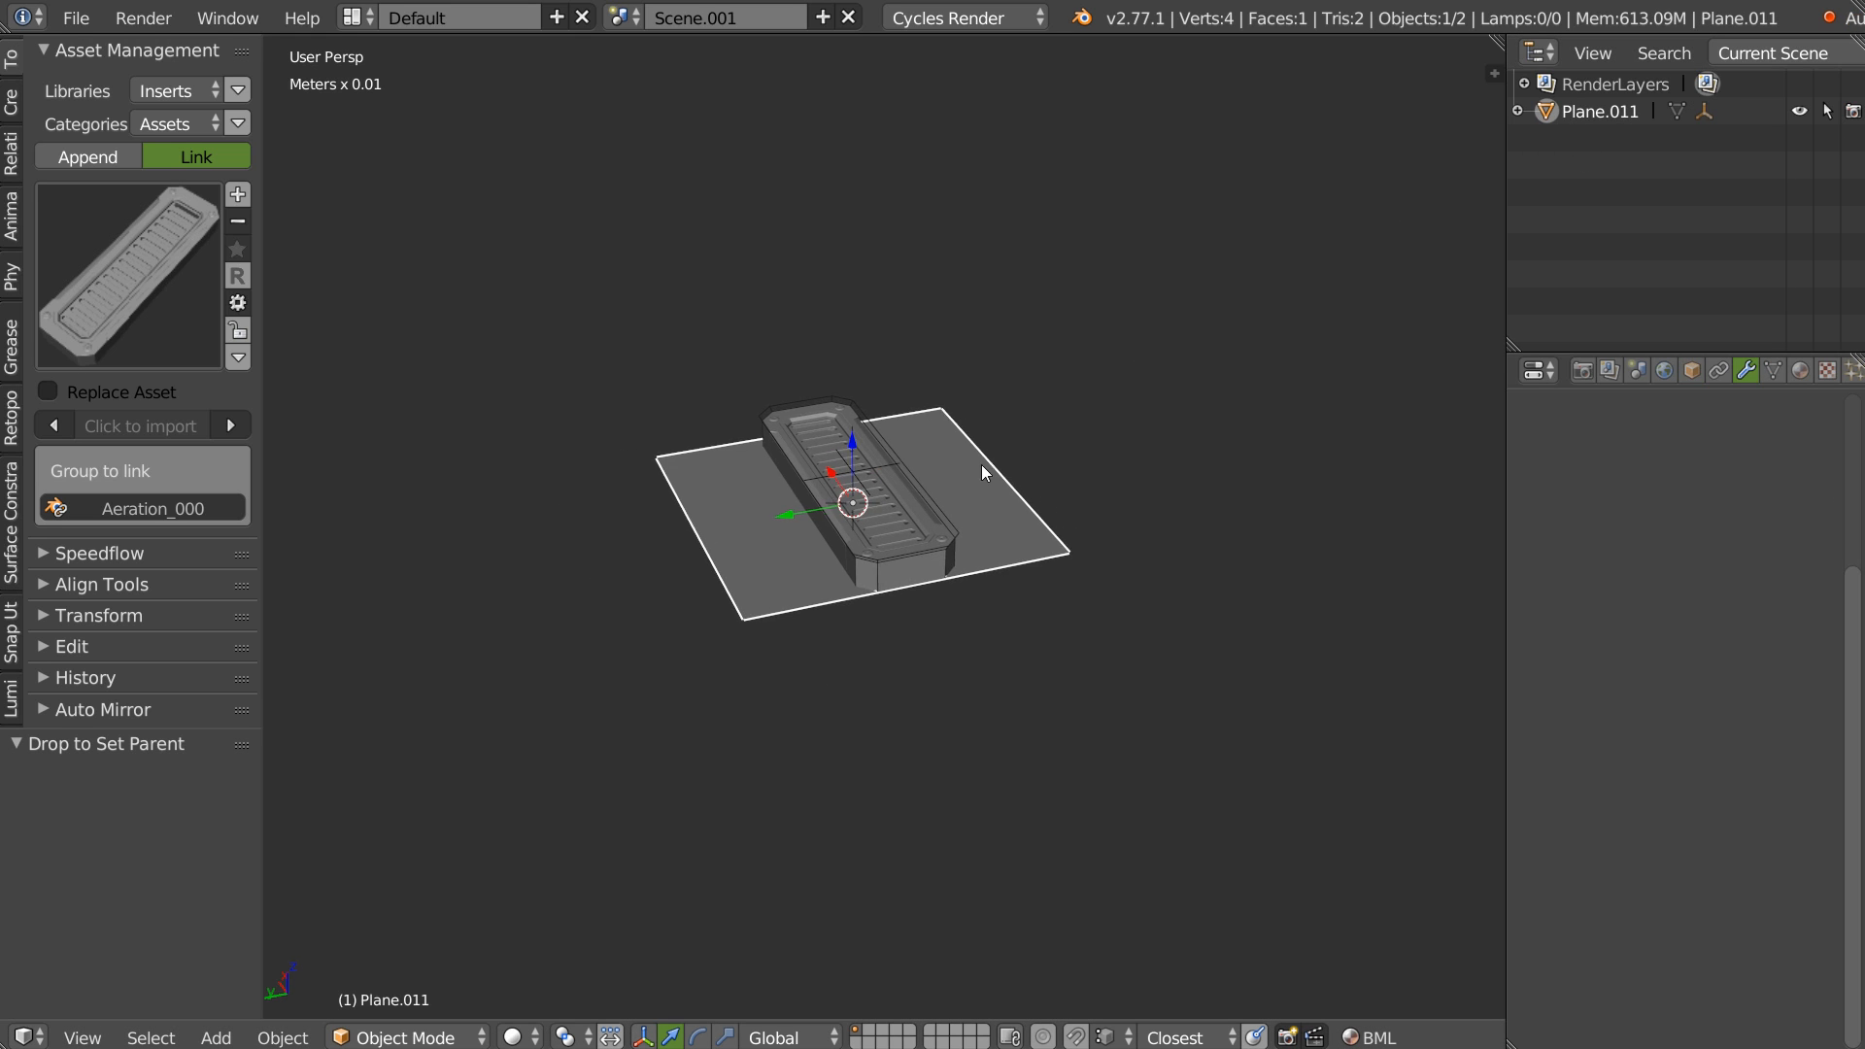
{"action": "left_click", "coordinate": [1695, 373]}
{"action": "left_click", "coordinate": [1558, 625]}
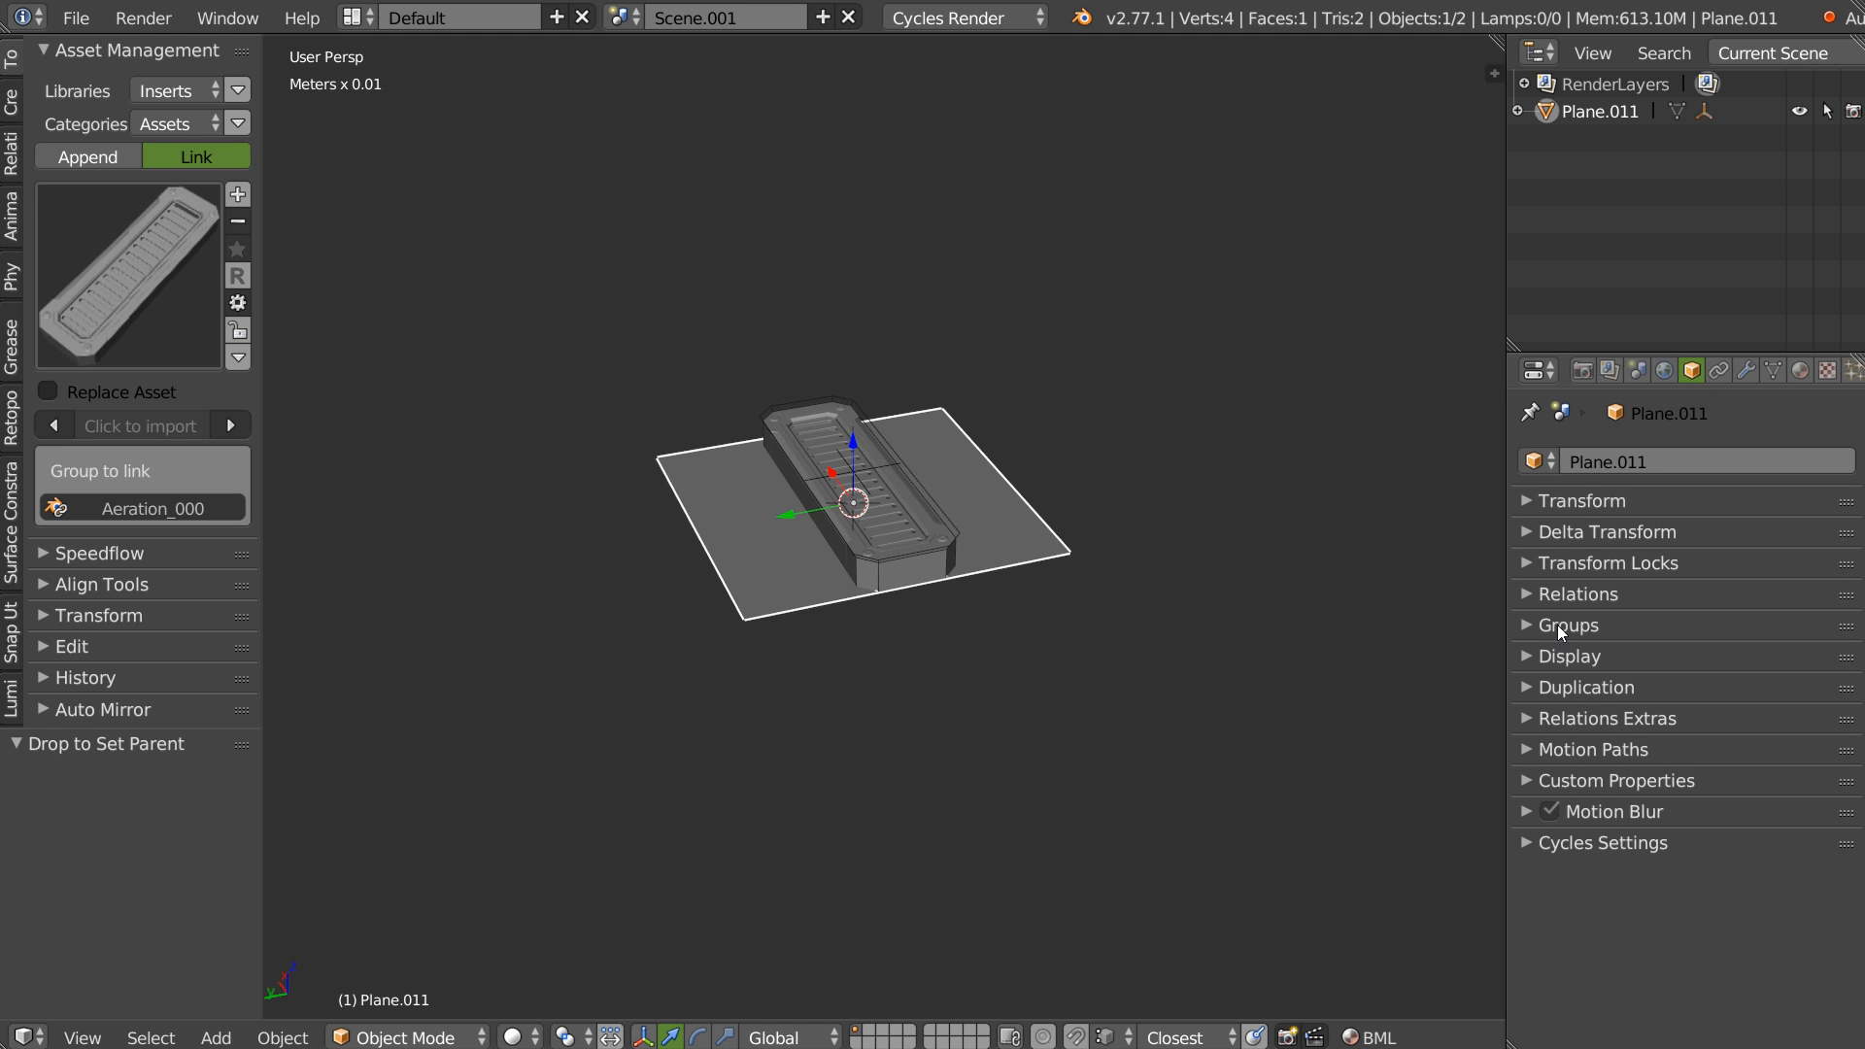
{"action": "left_click", "coordinate": [1560, 685]}
{"action": "left_click", "coordinate": [1755, 728]}
{"action": "left_click", "coordinate": [1534, 764]}
{"action": "scroll", "coordinate": [952, 411], "scroll_direction": "up", "scroll_amount": 4}
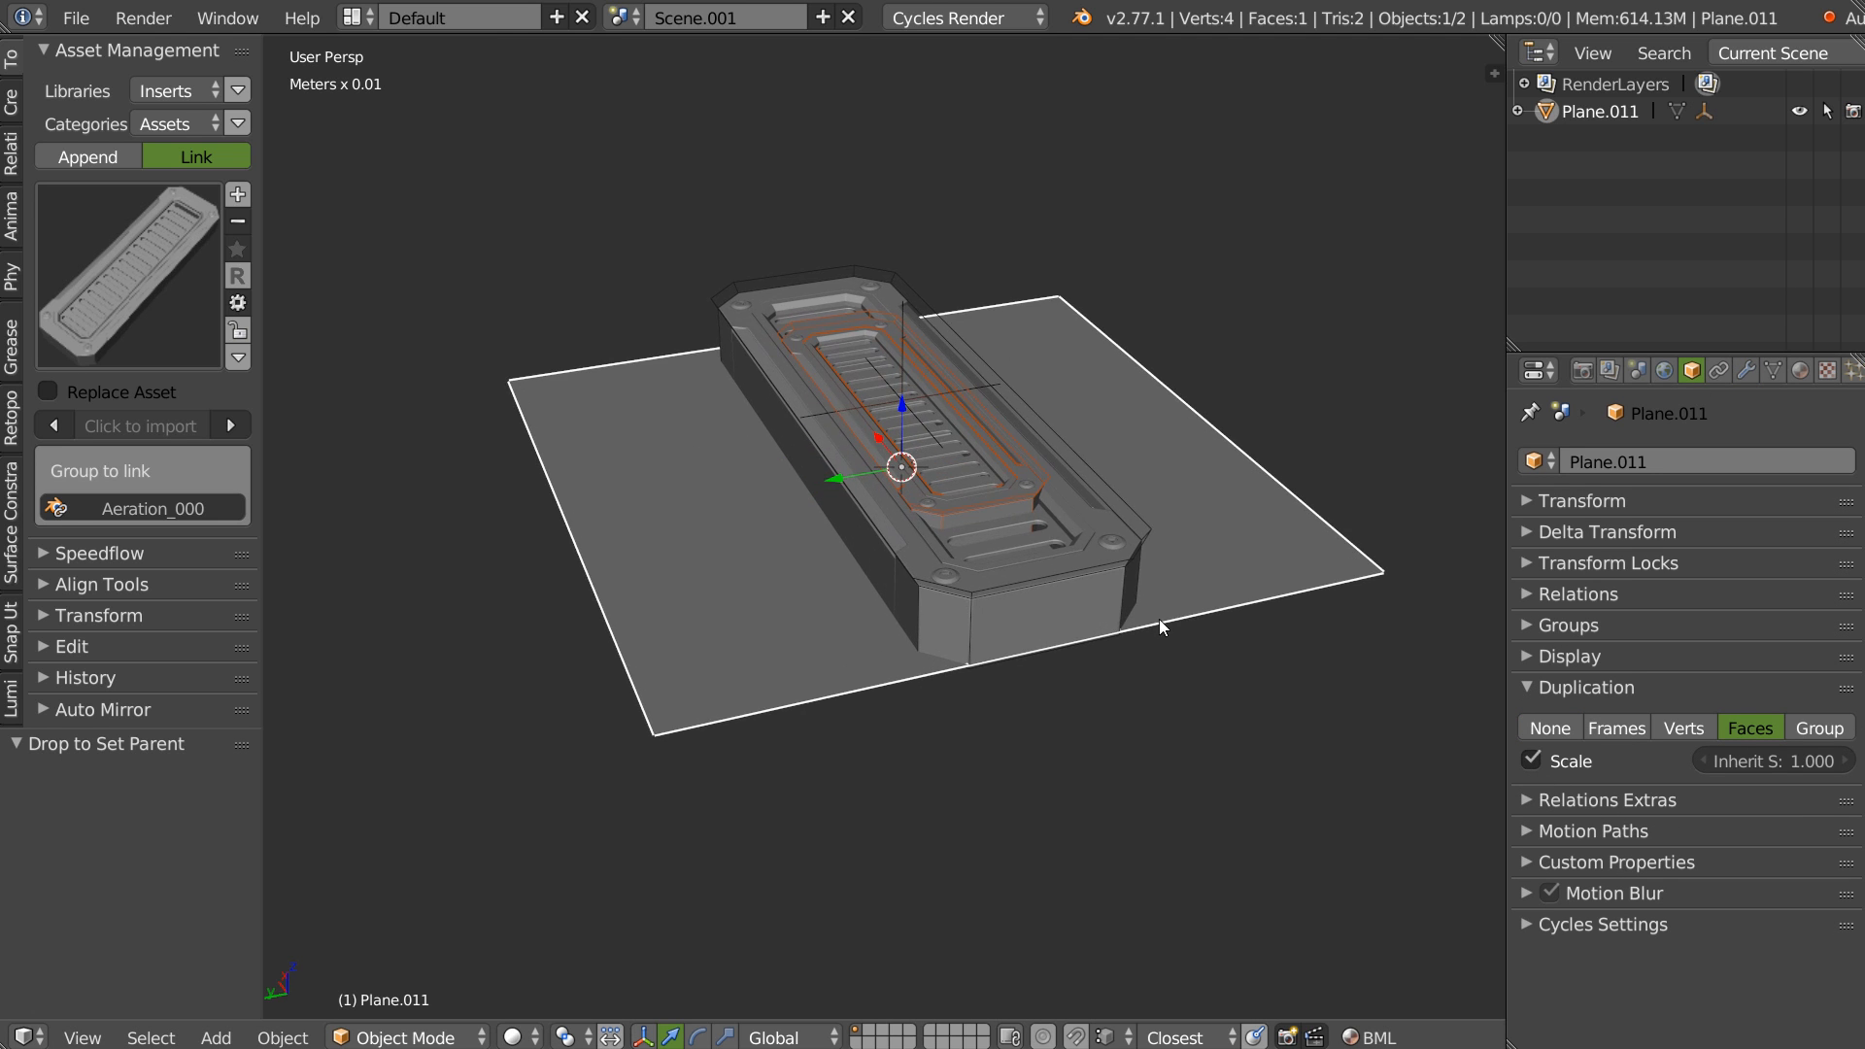
Scale the child Aeration_000 down to about 0.111 and set the plane's Inherit Scale to 14.470.
{"action": "left_click", "coordinate": [1518, 111]}
{"action": "left_click", "coordinate": [1642, 166]}
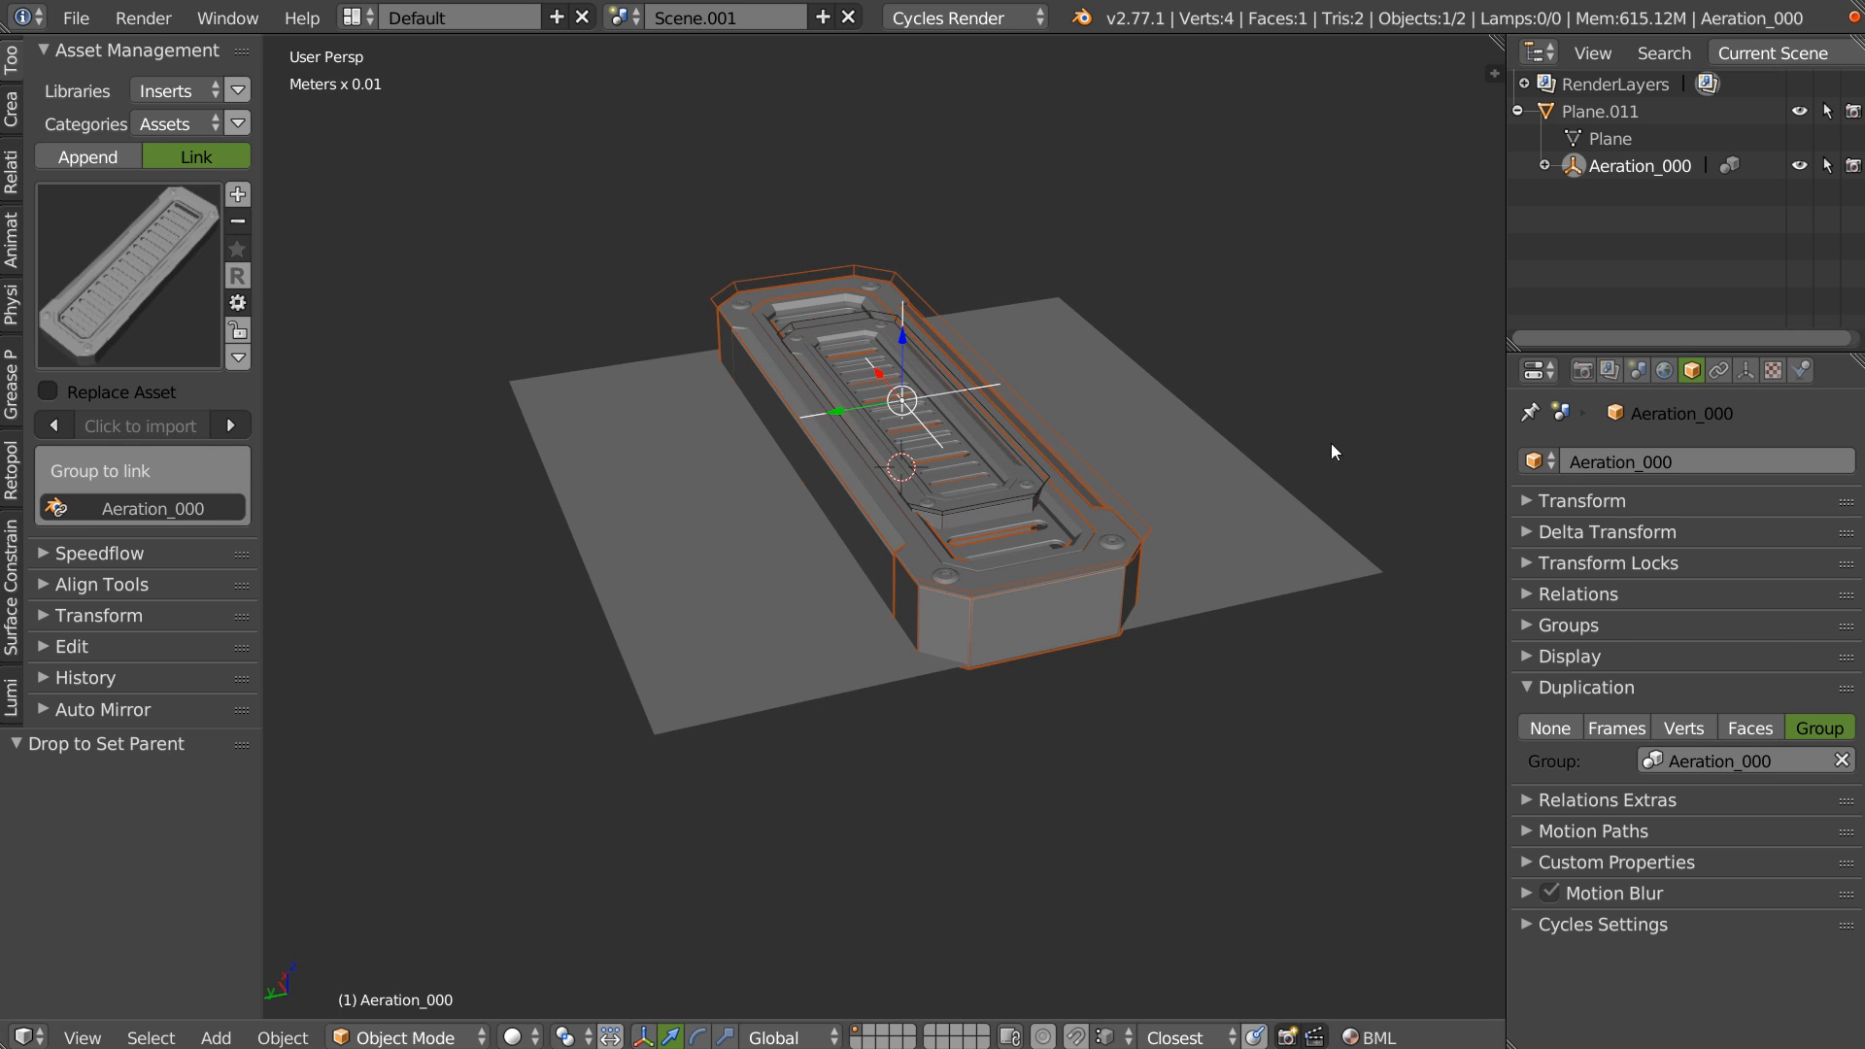
{"action": "key", "text": "s"}
{"action": "left_click", "coordinate": [940, 409]}
{"action": "mouse_move", "coordinate": [925, 391]}
{"action": "middle_mouse_down"}
{"action": "mouse_move", "coordinate": [929, 342]}
{"action": "mouse_move", "coordinate": [931, 368]}
{"action": "middle_mouse_up"}
{"action": "right_click", "coordinate": [989, 608]}
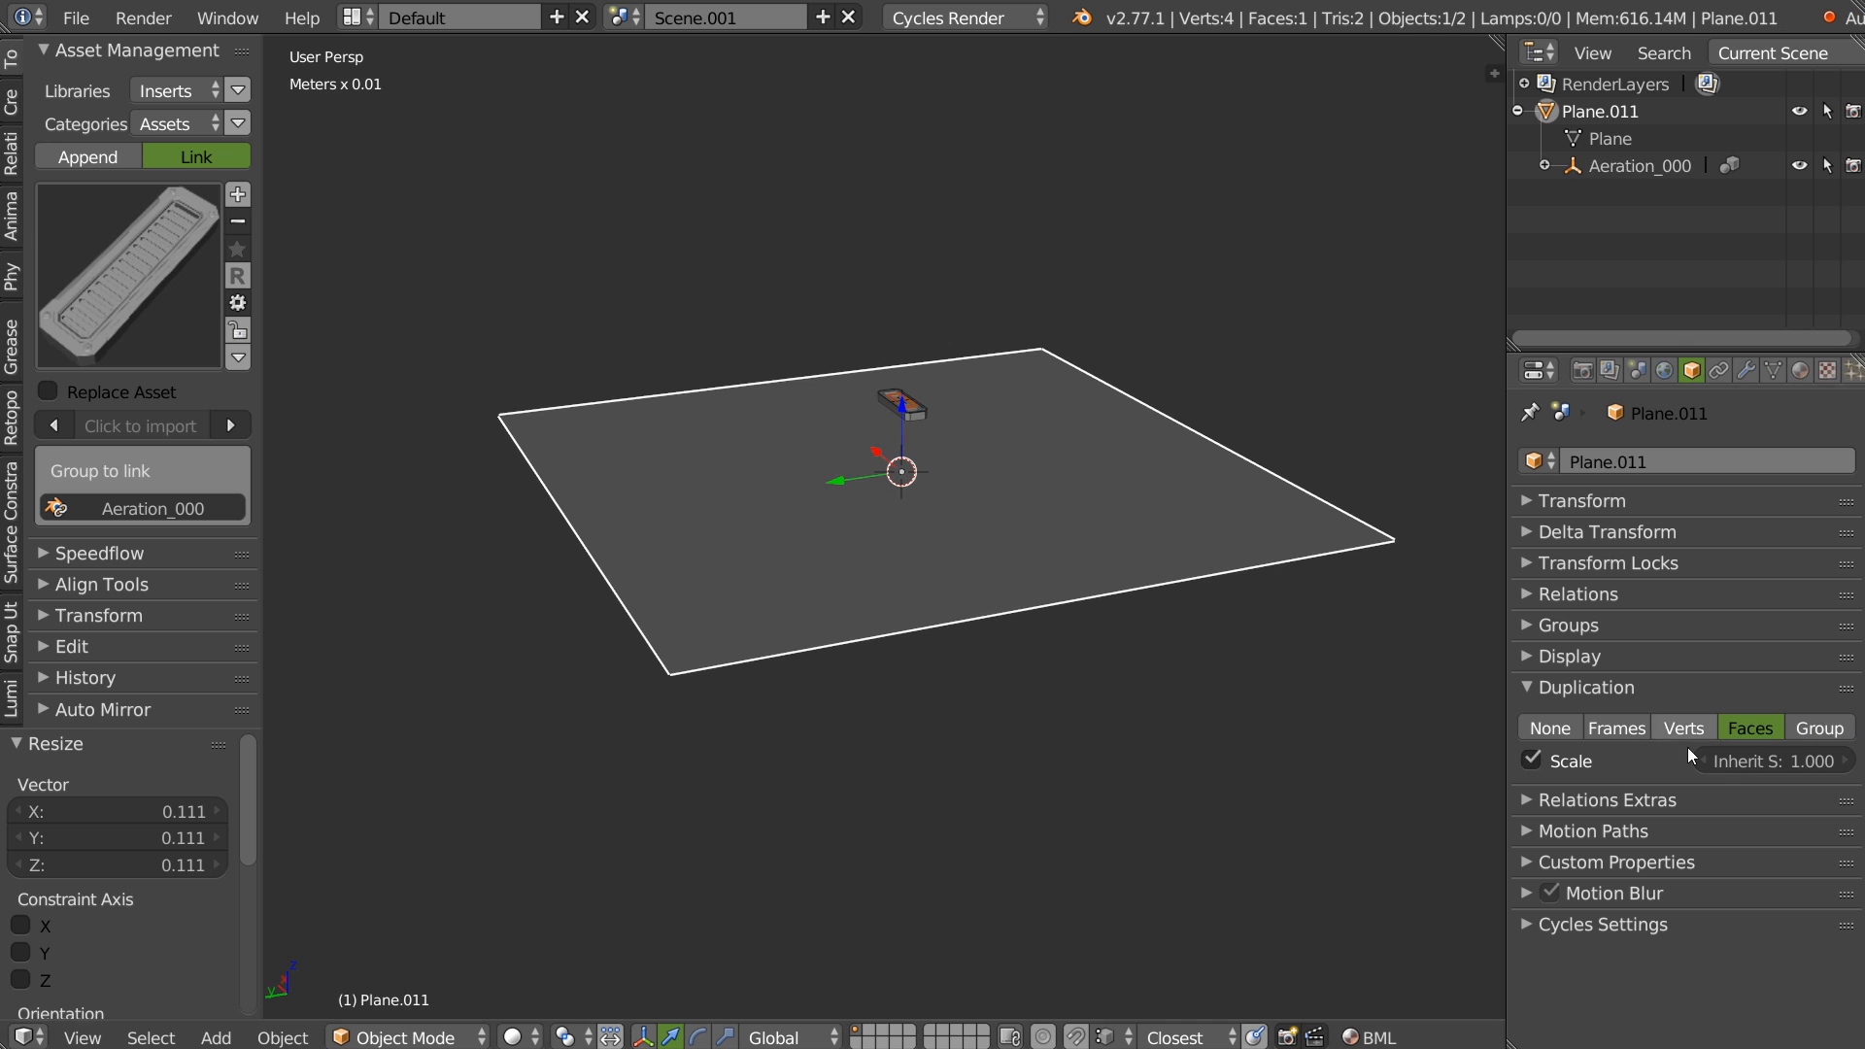
{"action": "mouse_move", "coordinate": [1774, 763]}
{"action": "left_mouse_down"}
{"action": "mouse_move", "coordinate": [1860, 769]}
{"action": "mouse_move", "coordinate": [1810, 761]}
{"action": "left_mouse_up"}
Lower Aeration_000 about 2.385 mm along Z toward the plane.
{"action": "left_click", "coordinate": [1568, 163]}
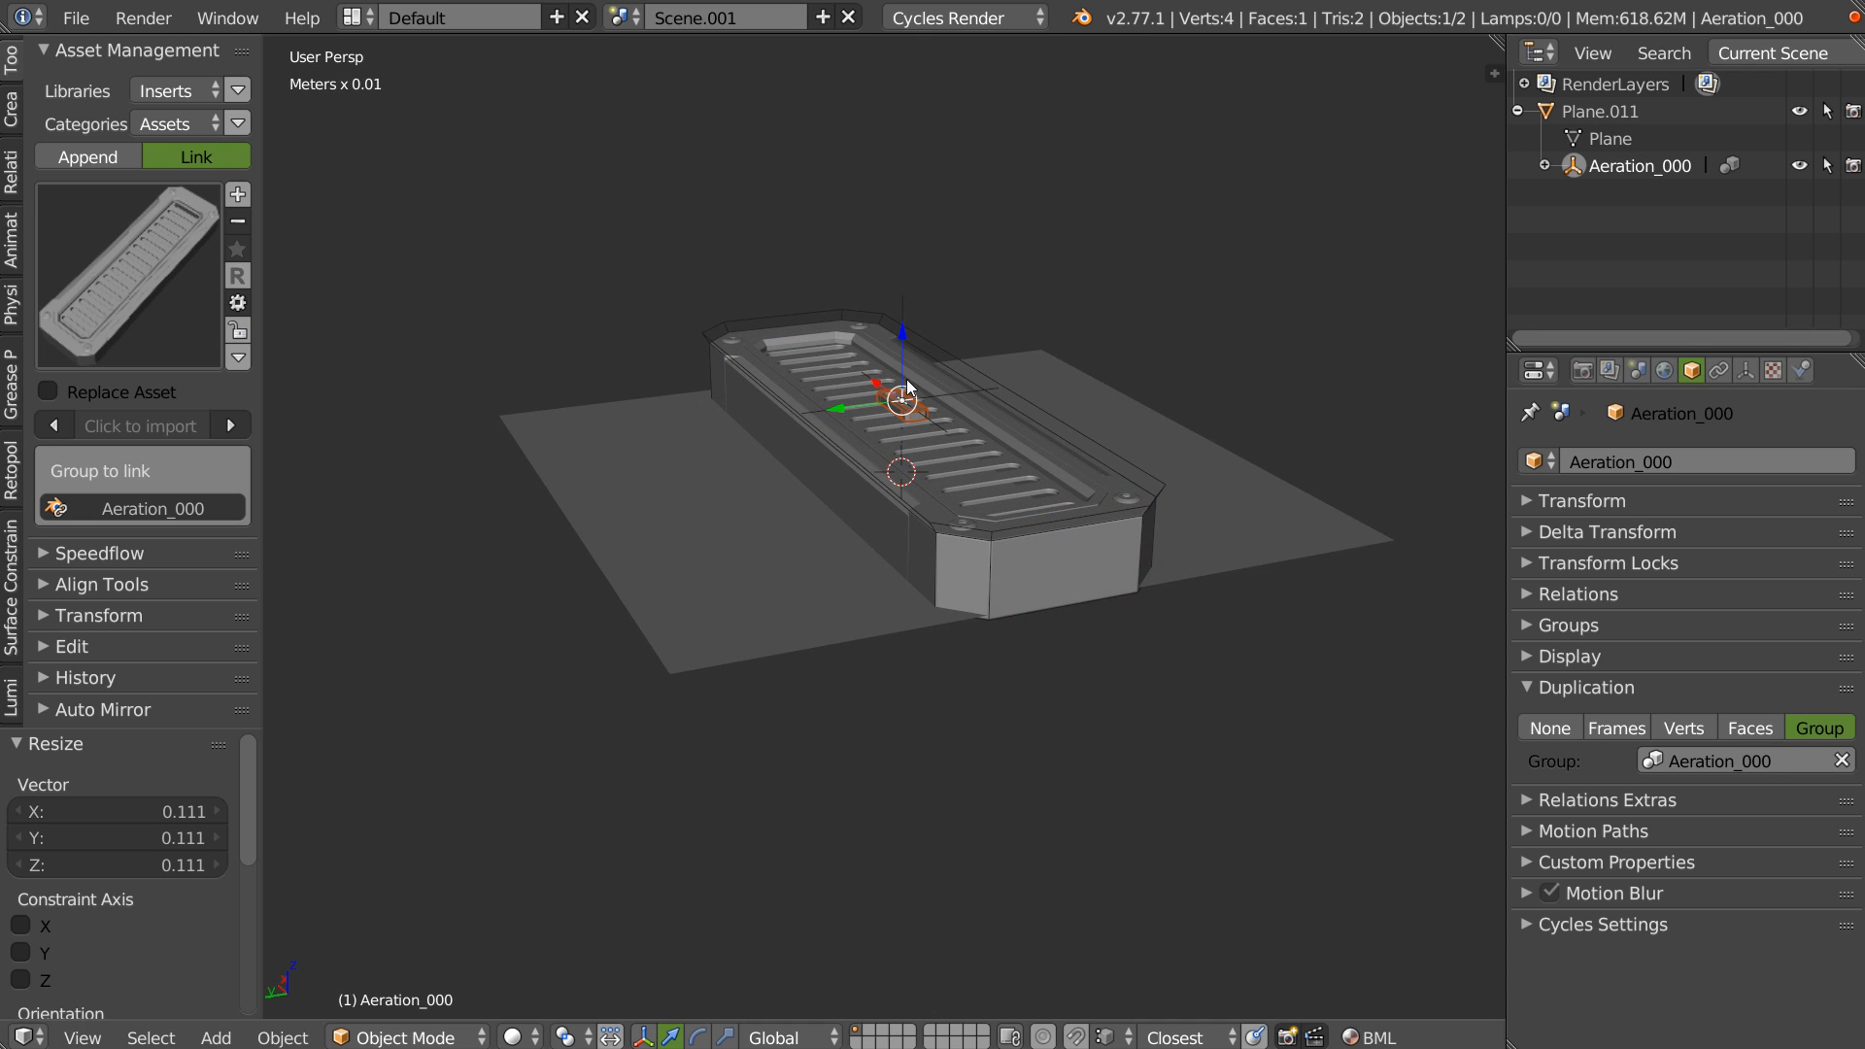
{"action": "left_click_drag", "start_coordinate": [903, 333], "coordinate": [901, 352]}
{"action": "mouse_move", "coordinate": [909, 449]}
{"action": "middle_mouse_down"}
{"action": "mouse_move", "coordinate": [966, 457]}
{"action": "mouse_move", "coordinate": [934, 394]}
{"action": "mouse_move", "coordinate": [928, 426]}
{"action": "middle_mouse_up"}
{"action": "scroll", "coordinate": [999, 277], "scroll_direction": "up", "scroll_amount": 4}
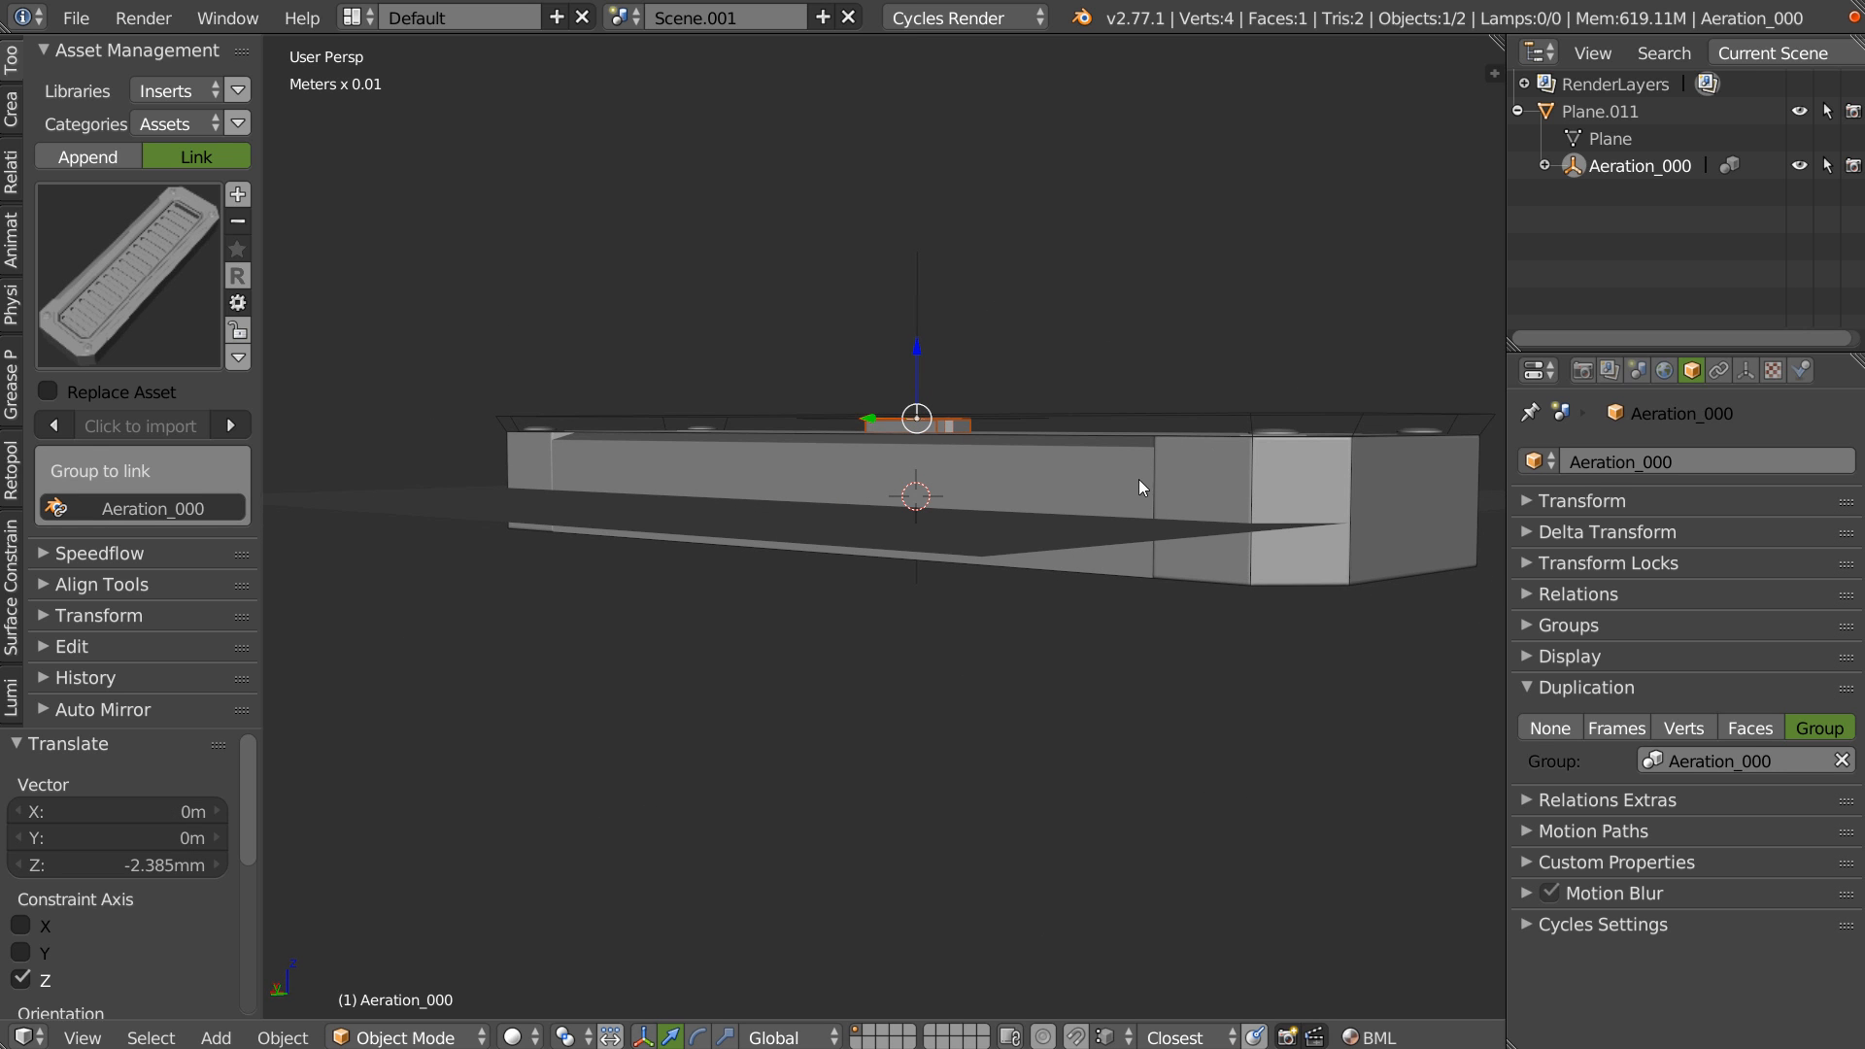
{"action": "middle_click_drag", "start_coordinate": [1116, 577], "coordinate": [835, 481]}
{"action": "scroll", "coordinate": [944, 486], "scroll_direction": "down", "scroll_amount": 3}
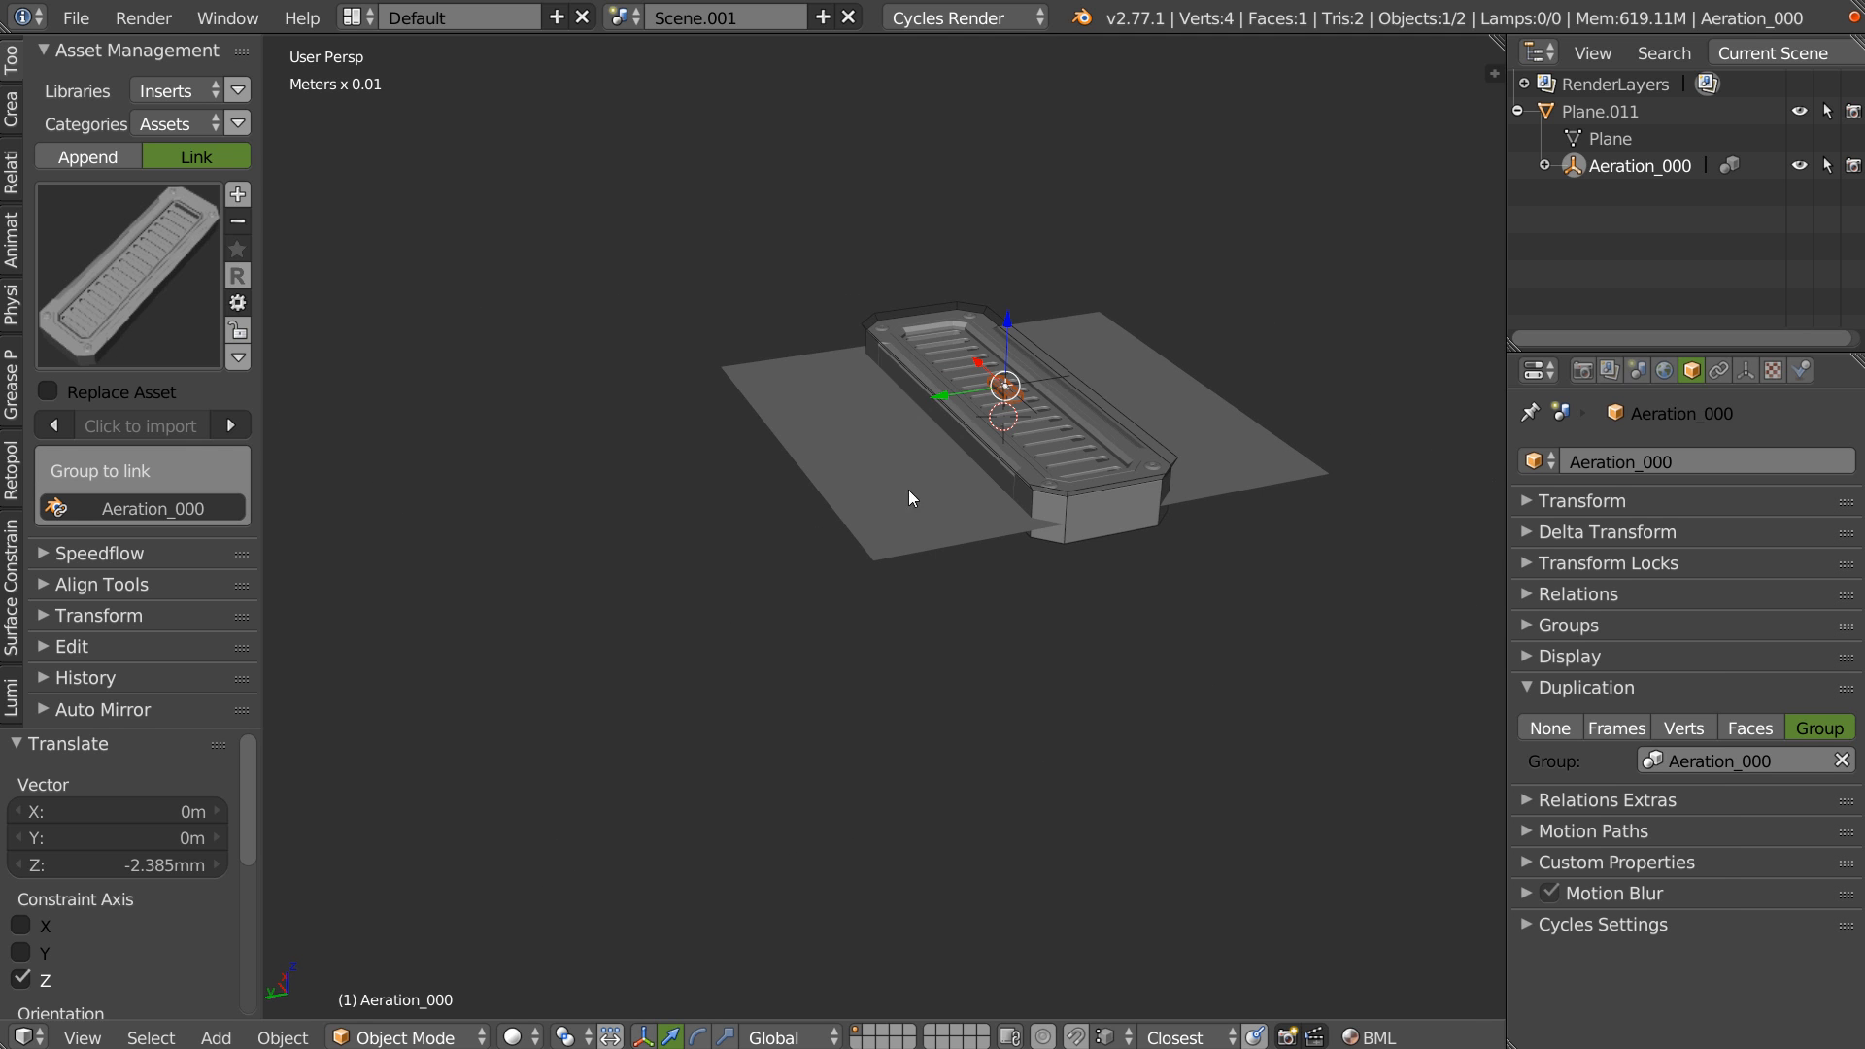
Add an X-axis array to Plane.011 with a count of 8 and a relative offset of 1.75.
{"action": "right_click", "coordinate": [876, 509]}
{"action": "key", "text": "space"}
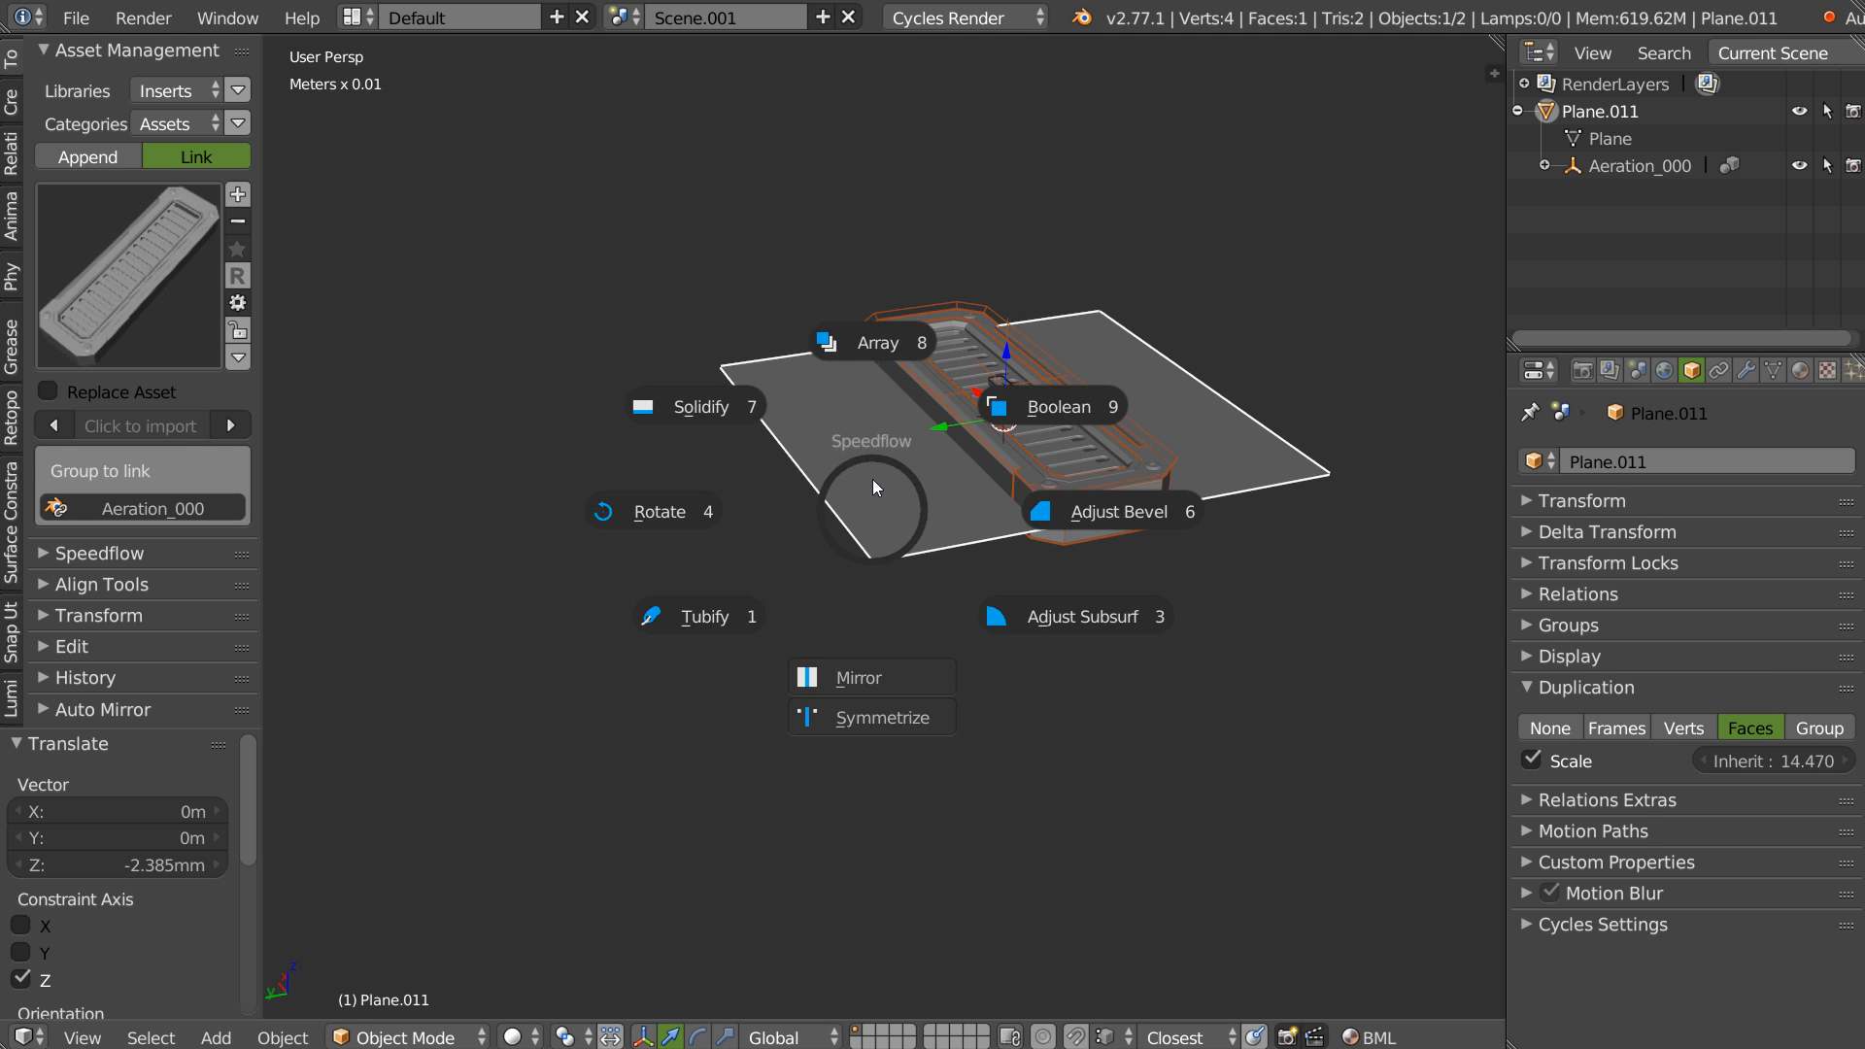
{"action": "left_click", "coordinate": [888, 344]}
{"action": "middle_click_drag", "start_coordinate": [873, 383], "coordinate": [775, 410]}
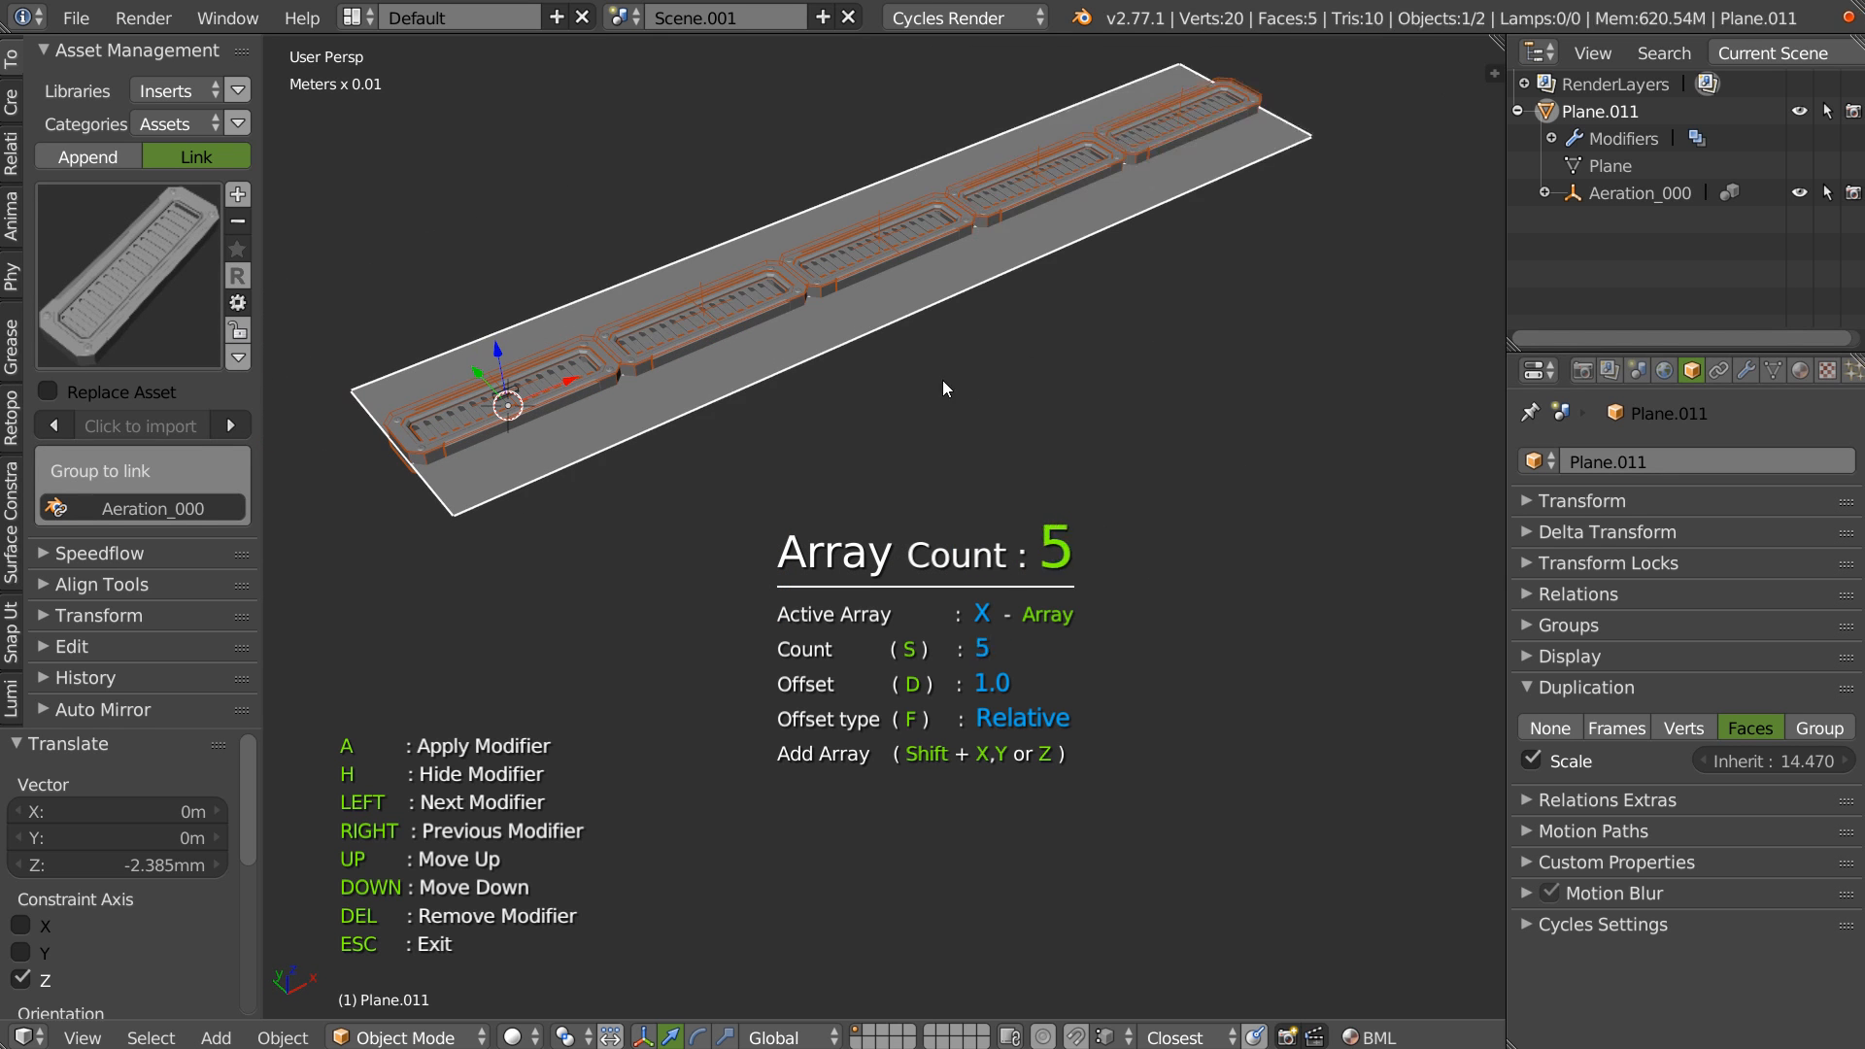
{"action": "key", "text": "d"}
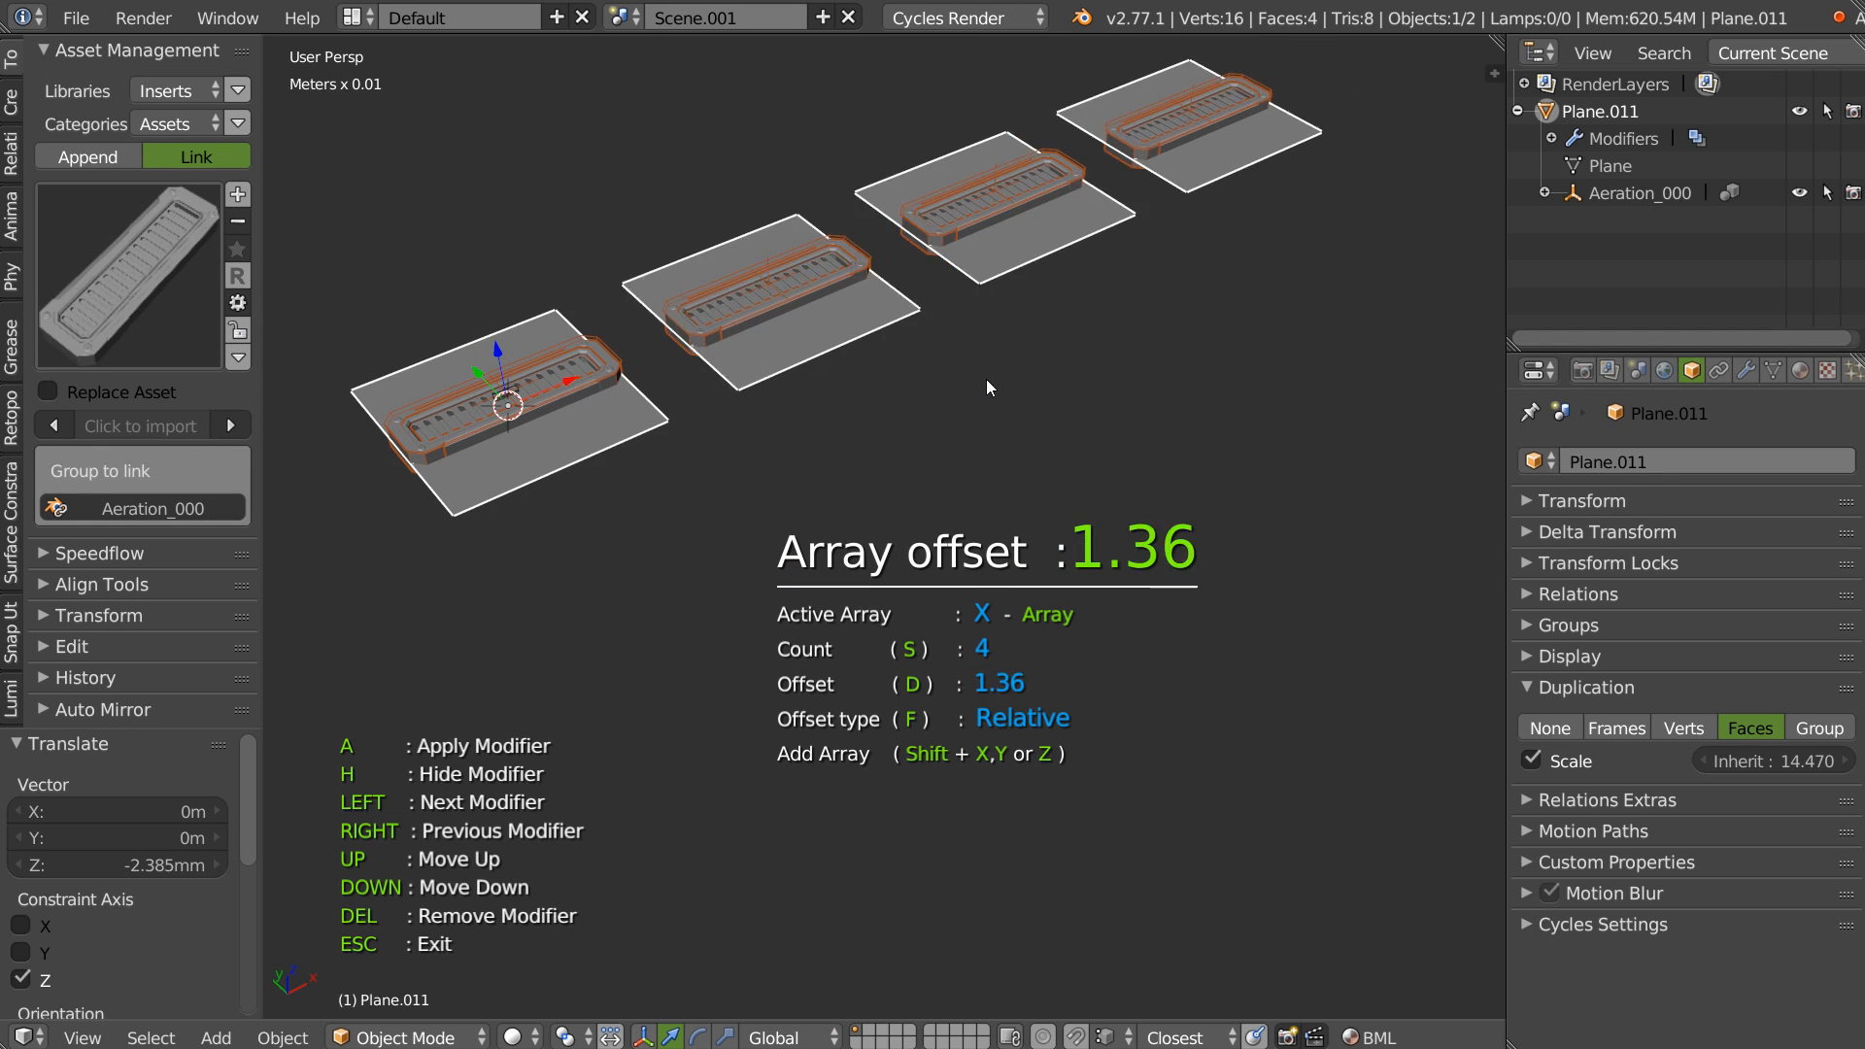
{"action": "middle_click_drag", "start_coordinate": [1024, 375], "coordinate": [1001, 480]}
{"action": "key", "text": "s"}
{"action": "left_click", "coordinate": [928, 410]}
Add a second array along Y to Plane.011, repeating the row 8 times into a grid.
{"action": "key", "text": "shift+y"}
{"action": "key", "text": "Escape"}
{"action": "scroll", "coordinate": [822, 406], "scroll_direction": "up", "scroll_amount": 2}
{"action": "middle_click_drag", "start_coordinate": [822, 407], "coordinate": [952, 558], "text": "shift"}
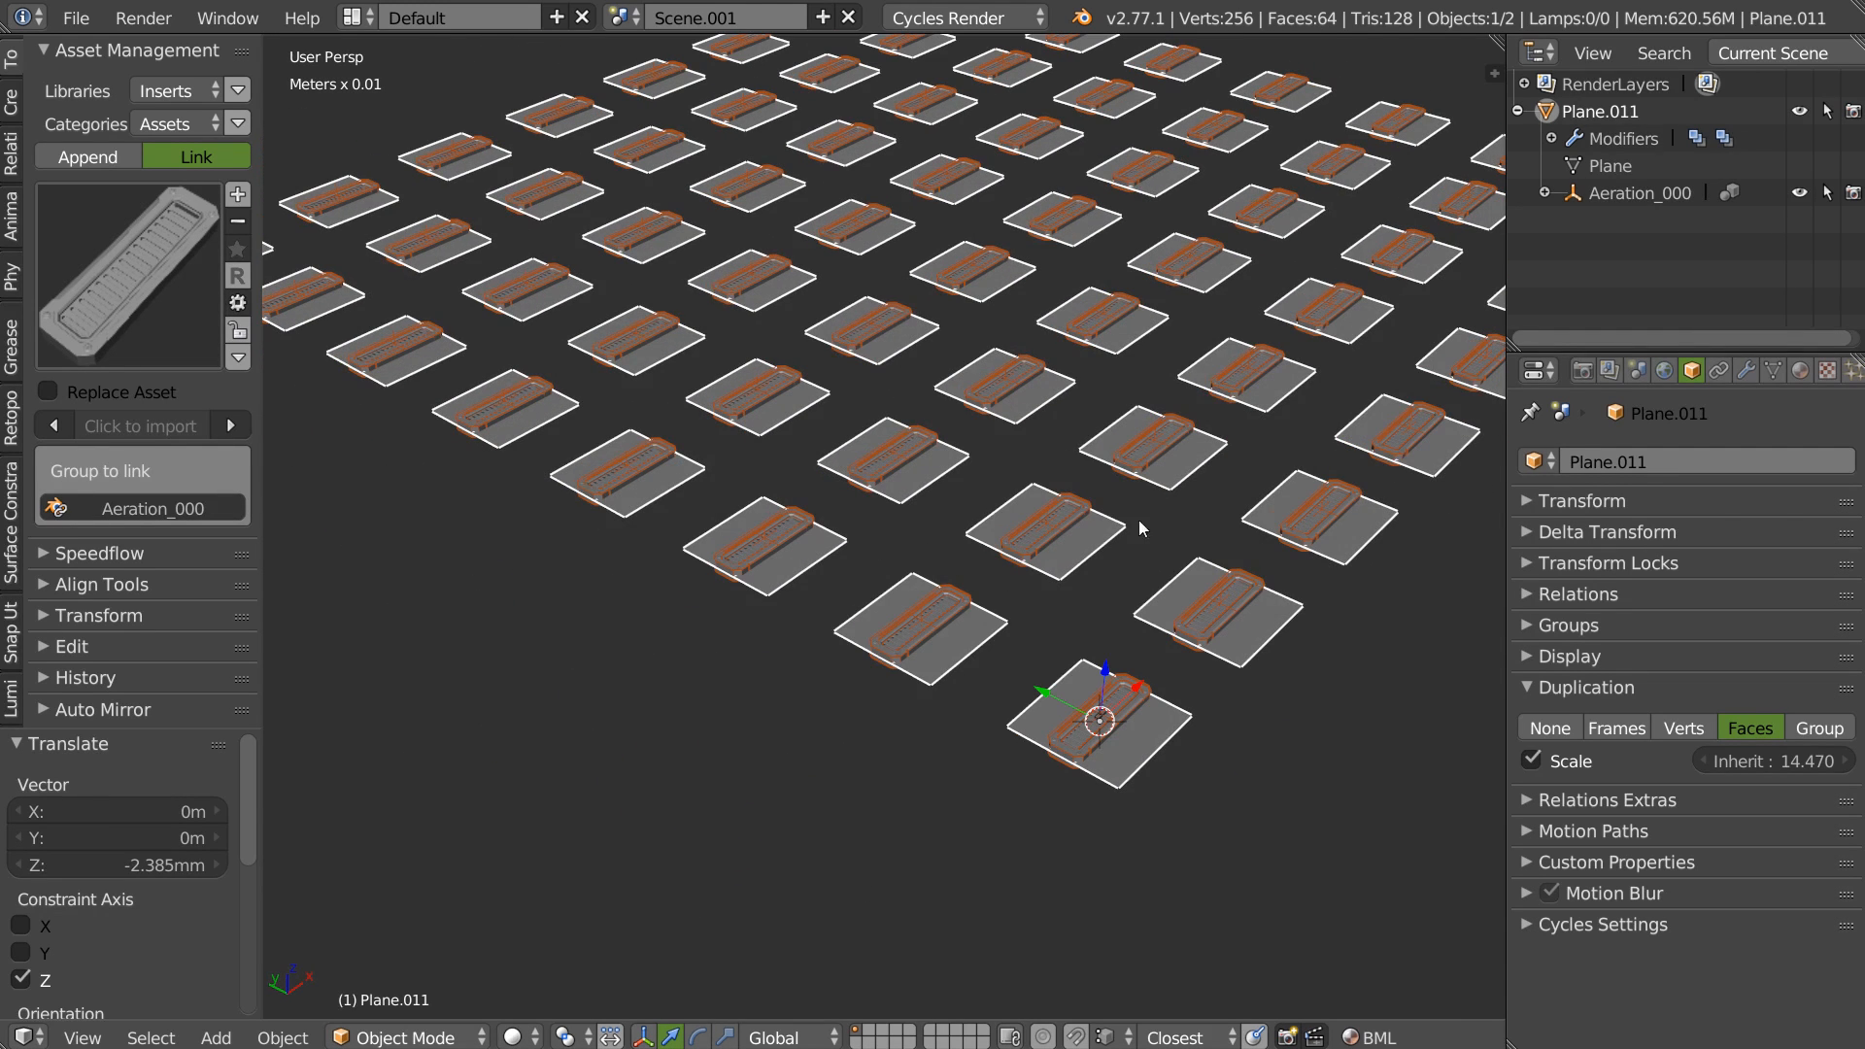
Examine the grid of duplicated vents from a distance and up close around the original plane.
{"action": "middle_click_drag", "start_coordinate": [1041, 480], "coordinate": [1016, 447]}
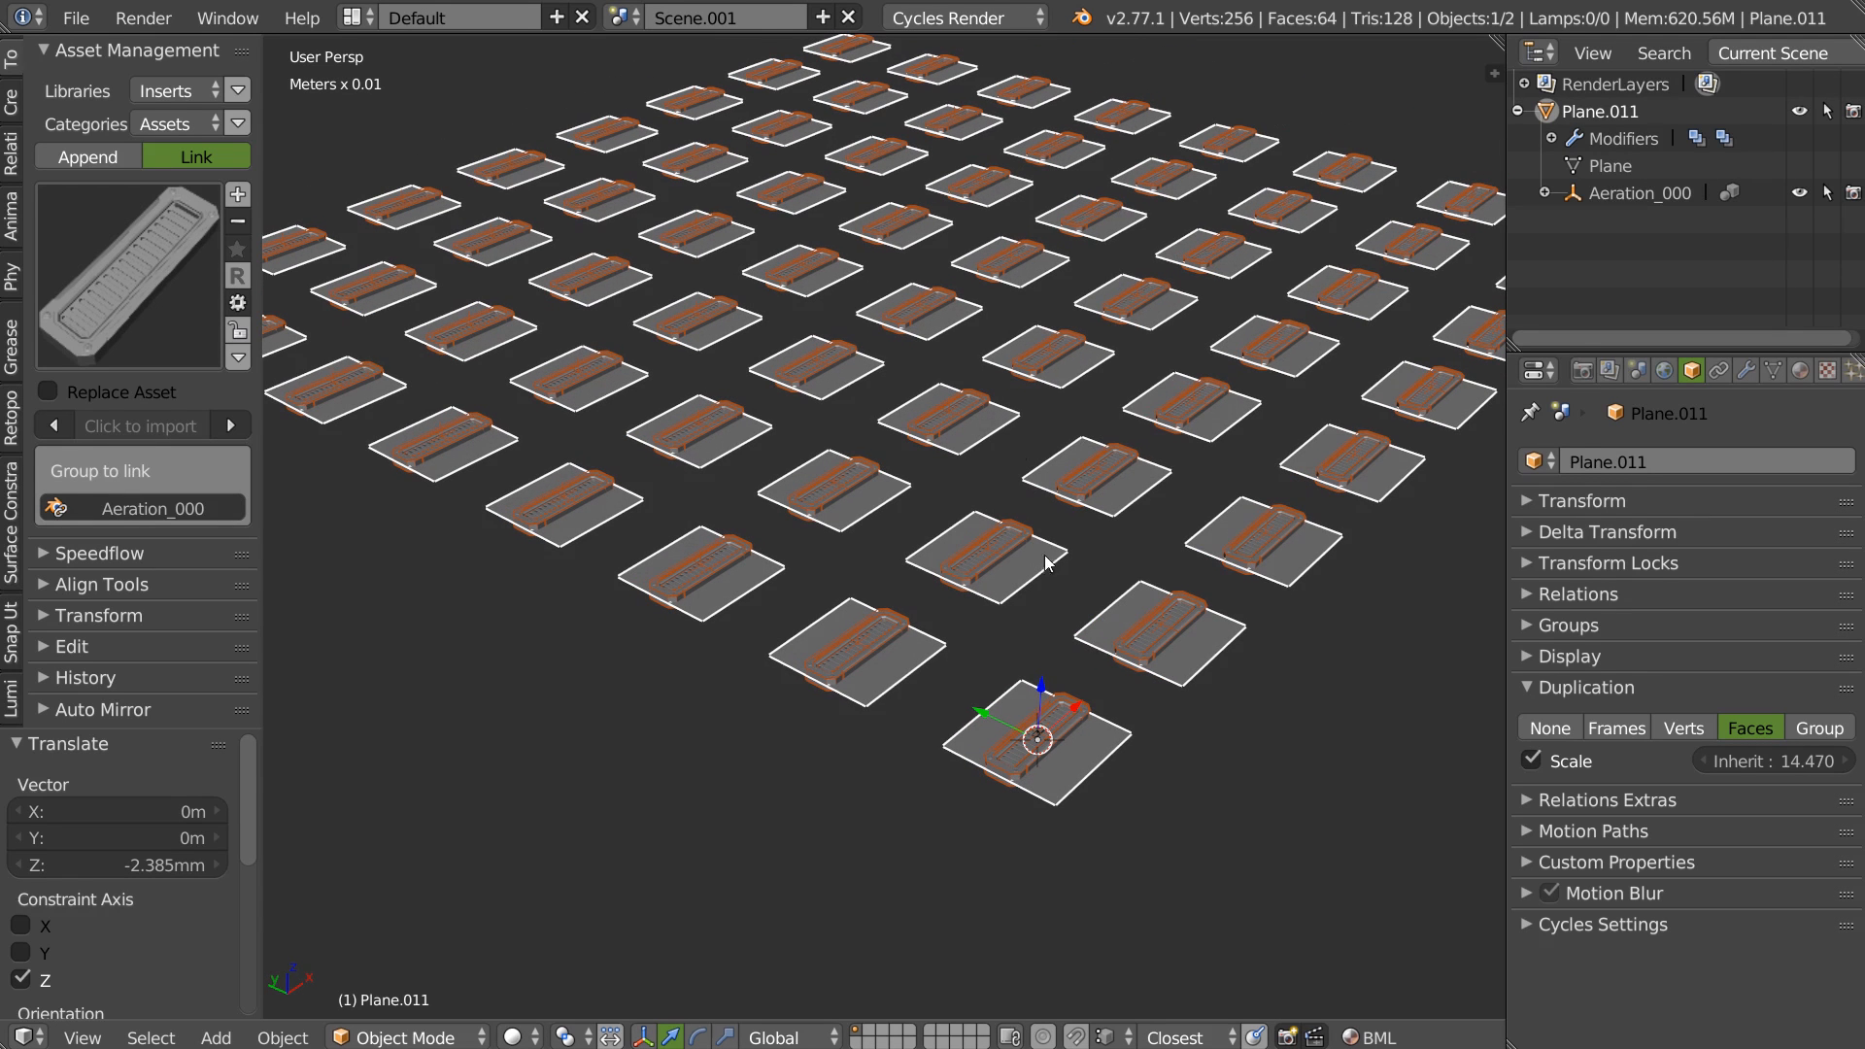
{"action": "middle_click_drag", "start_coordinate": [1008, 492], "coordinate": [938, 534]}
{"action": "scroll", "coordinate": [1042, 493], "scroll_direction": "down", "scroll_amount": 4}
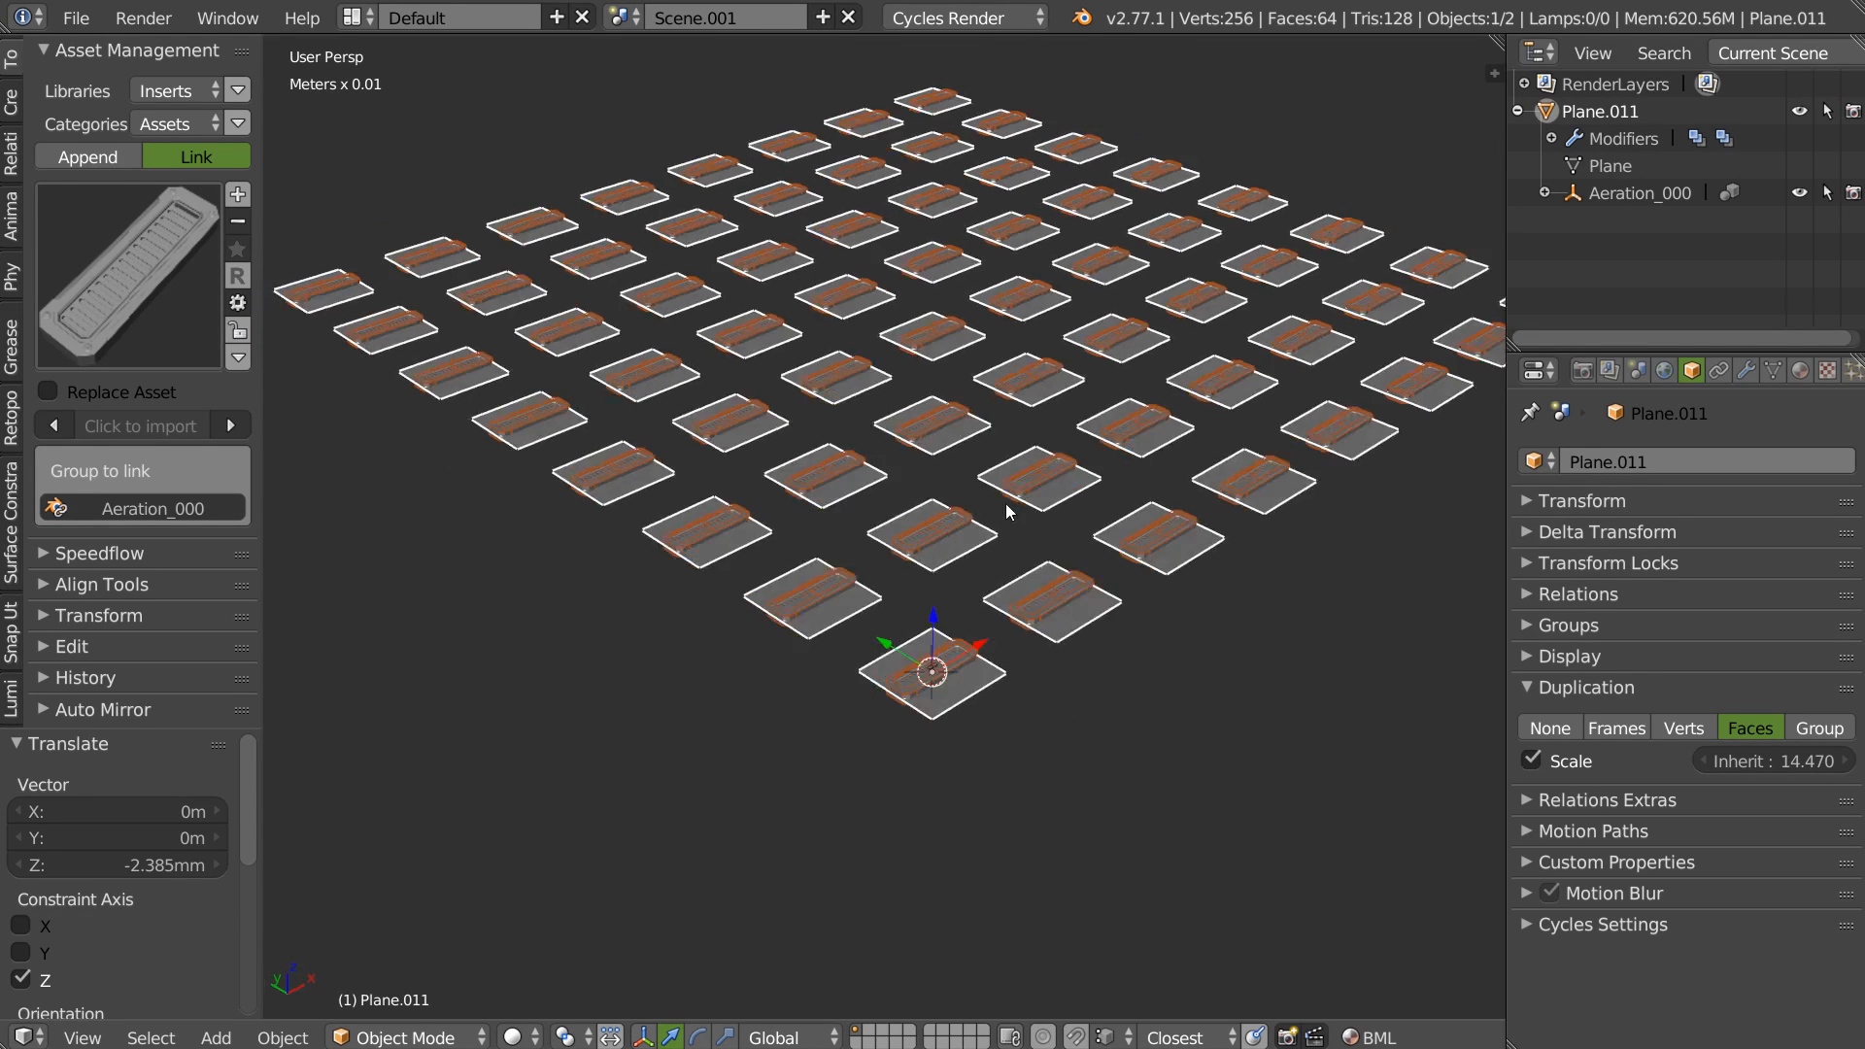
{"action": "middle_click_drag", "start_coordinate": [709, 649], "coordinate": [1083, 448], "text": "ctrl"}
{"action": "scroll", "coordinate": [1082, 447], "scroll_direction": "up", "scroll_amount": 5}
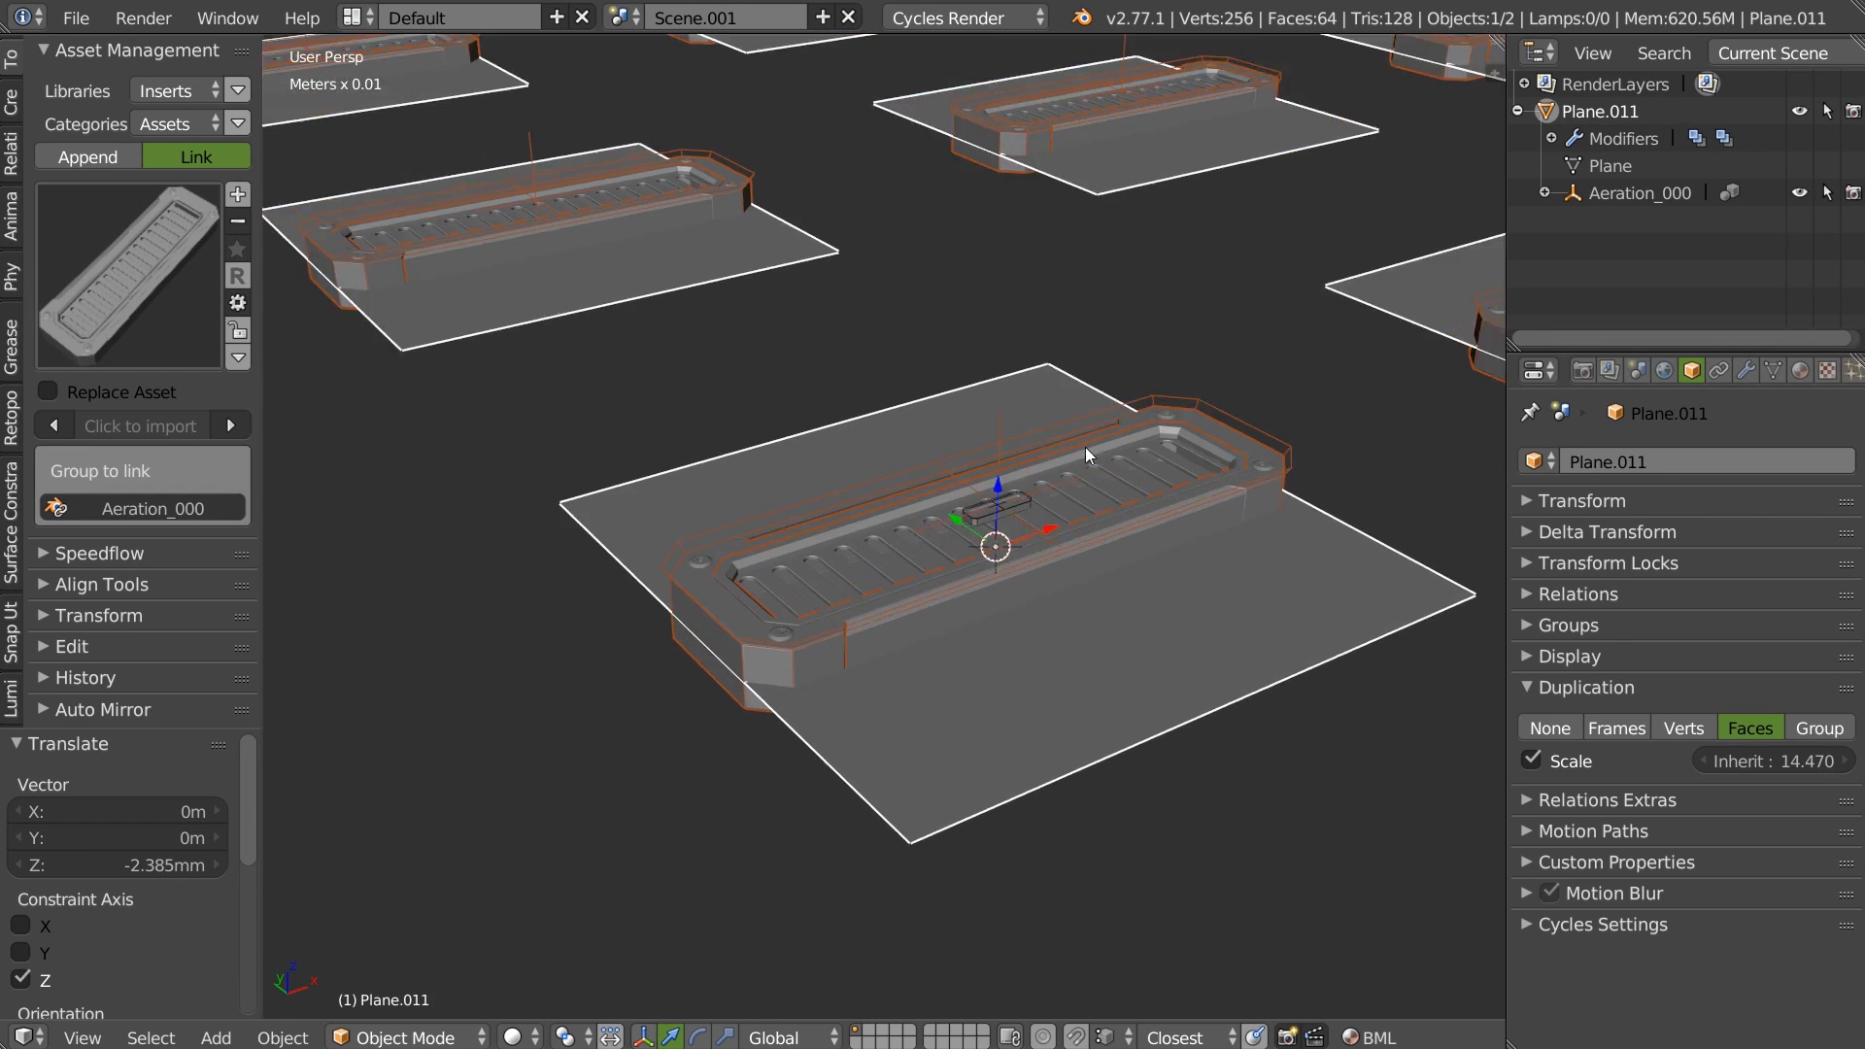
{"action": "scroll", "coordinate": [956, 534], "scroll_direction": "up", "scroll_amount": 3}
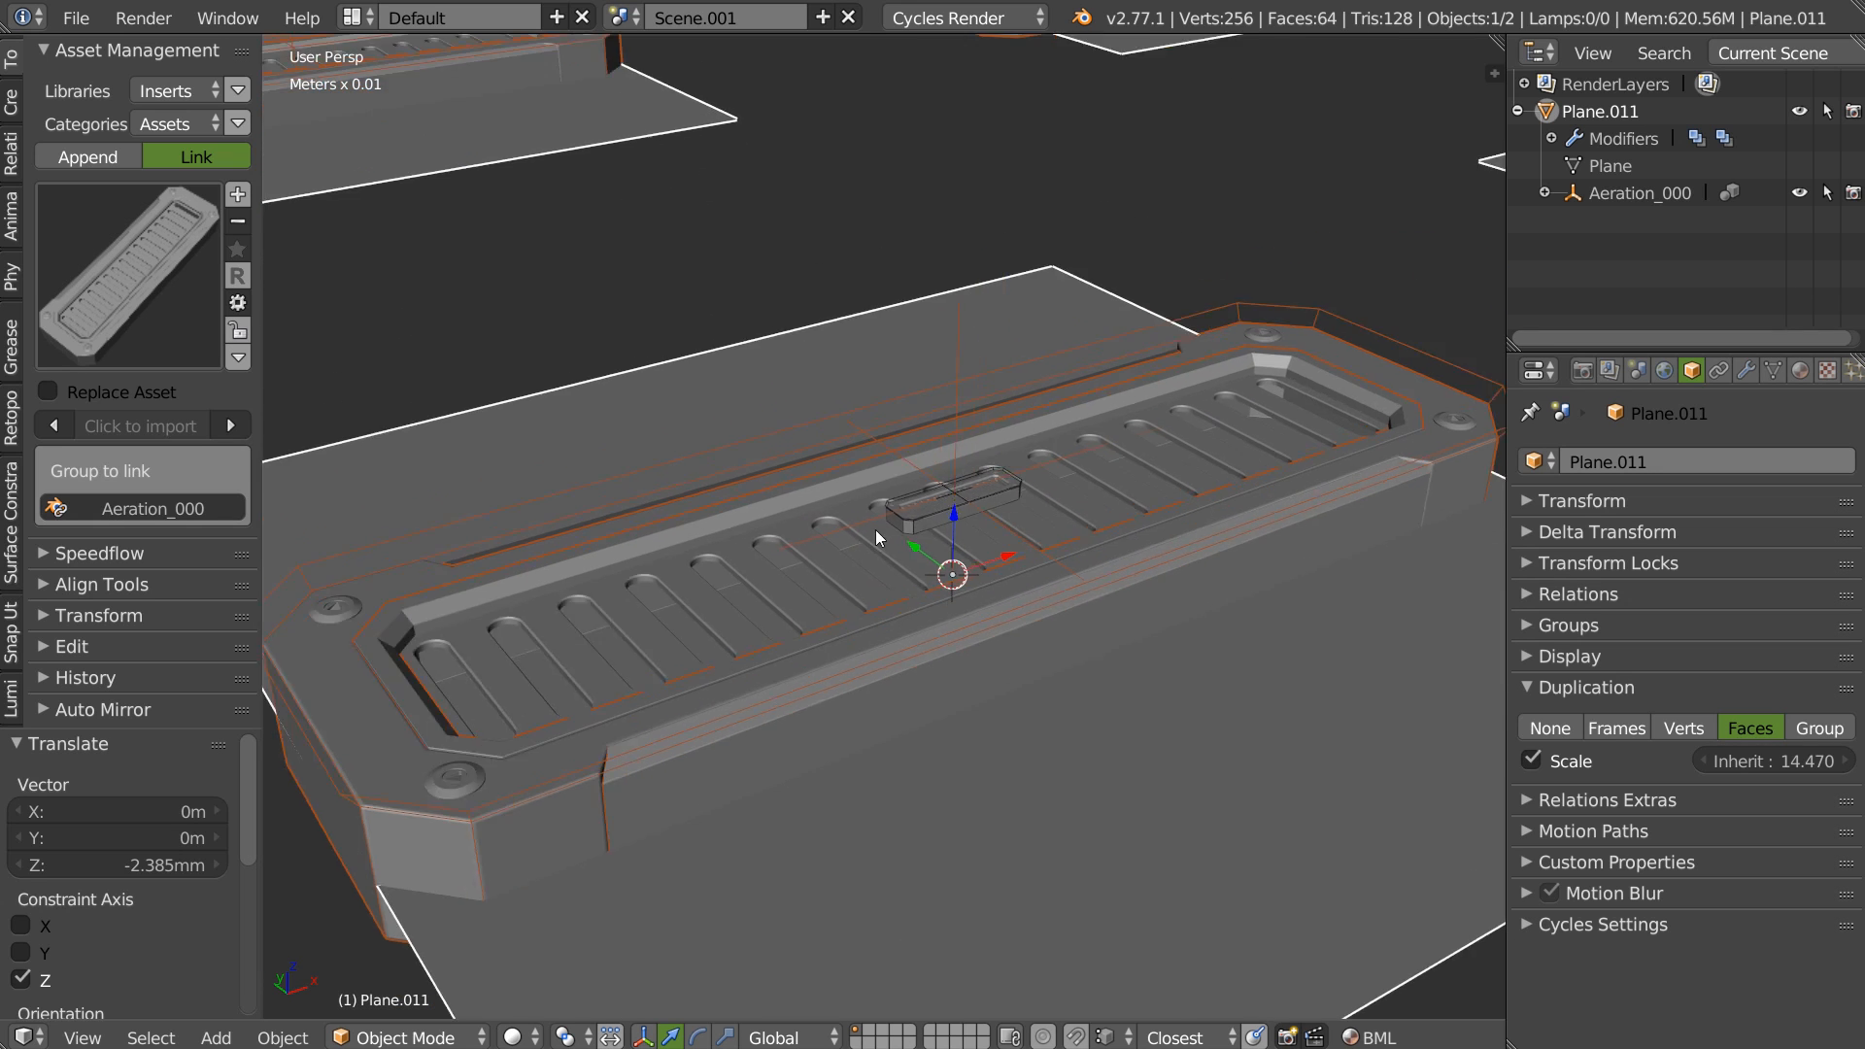
{"action": "scroll", "coordinate": [837, 569], "scroll_direction": "down", "scroll_amount": 4}
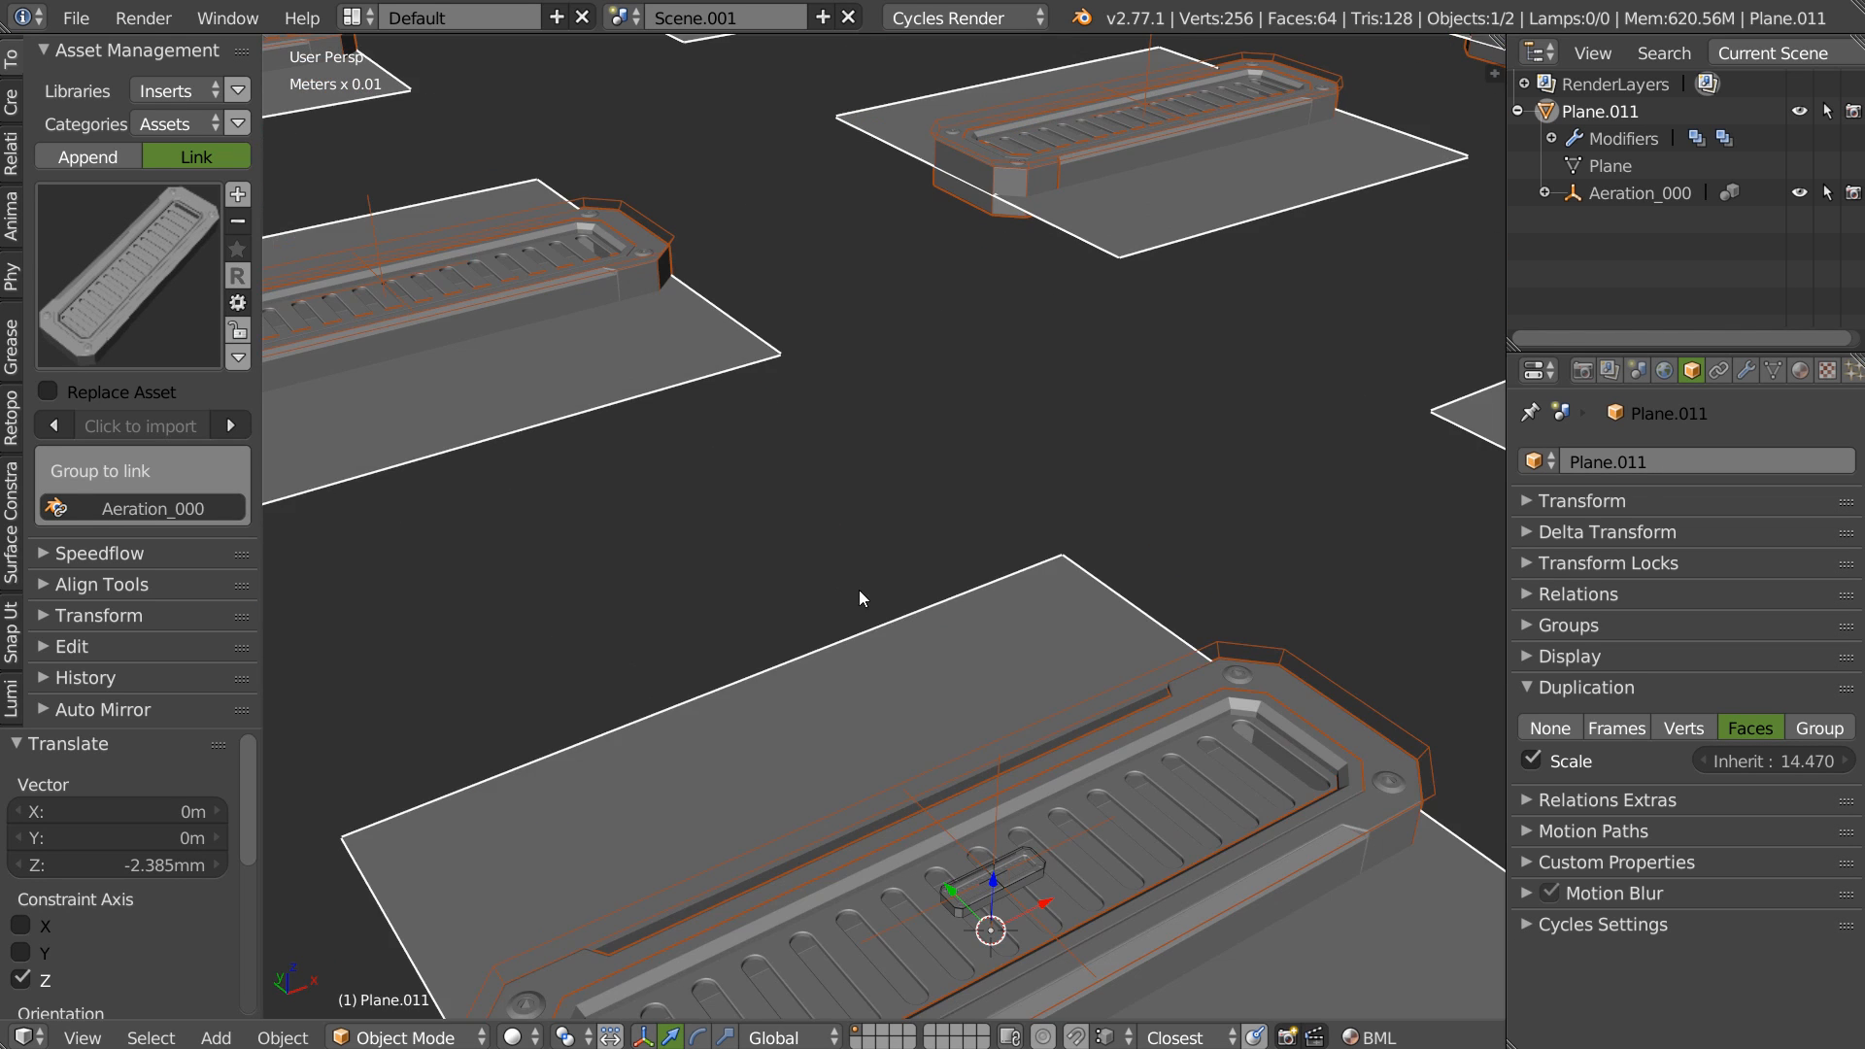
{"action": "mouse_move", "coordinate": [859, 590]}
{"action": "middle_mouse_down"}
{"action": "mouse_move", "coordinate": [1075, 662]}
{"action": "mouse_move", "coordinate": [1005, 515]}
{"action": "mouse_move", "coordinate": [845, 597]}
{"action": "middle_mouse_up"}
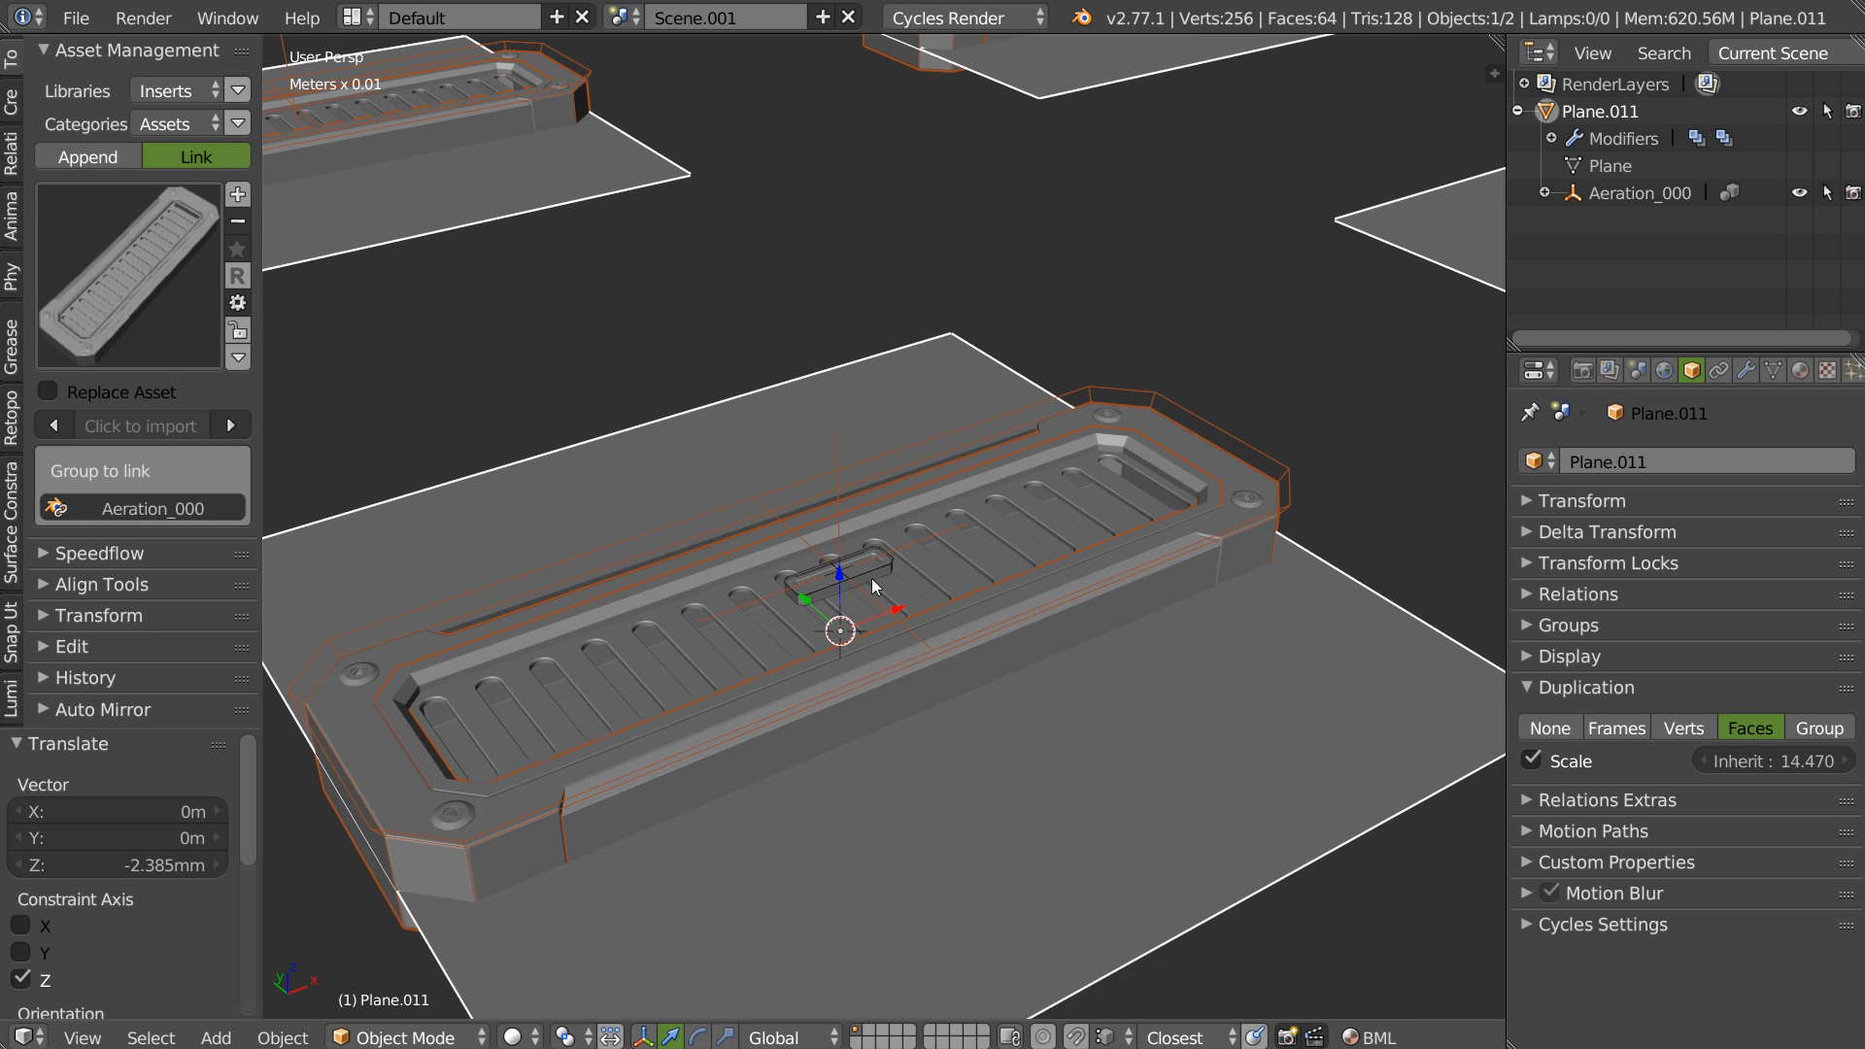
{"action": "scroll", "coordinate": [1154, 507], "scroll_direction": "down", "scroll_amount": 7}
{"action": "middle_click_drag", "start_coordinate": [1142, 456], "coordinate": [818, 701], "text": "shift"}
{"action": "scroll", "coordinate": [819, 702], "scroll_direction": "down", "scroll_amount": 6}
{"action": "middle_click_drag", "start_coordinate": [932, 622], "coordinate": [862, 544]}
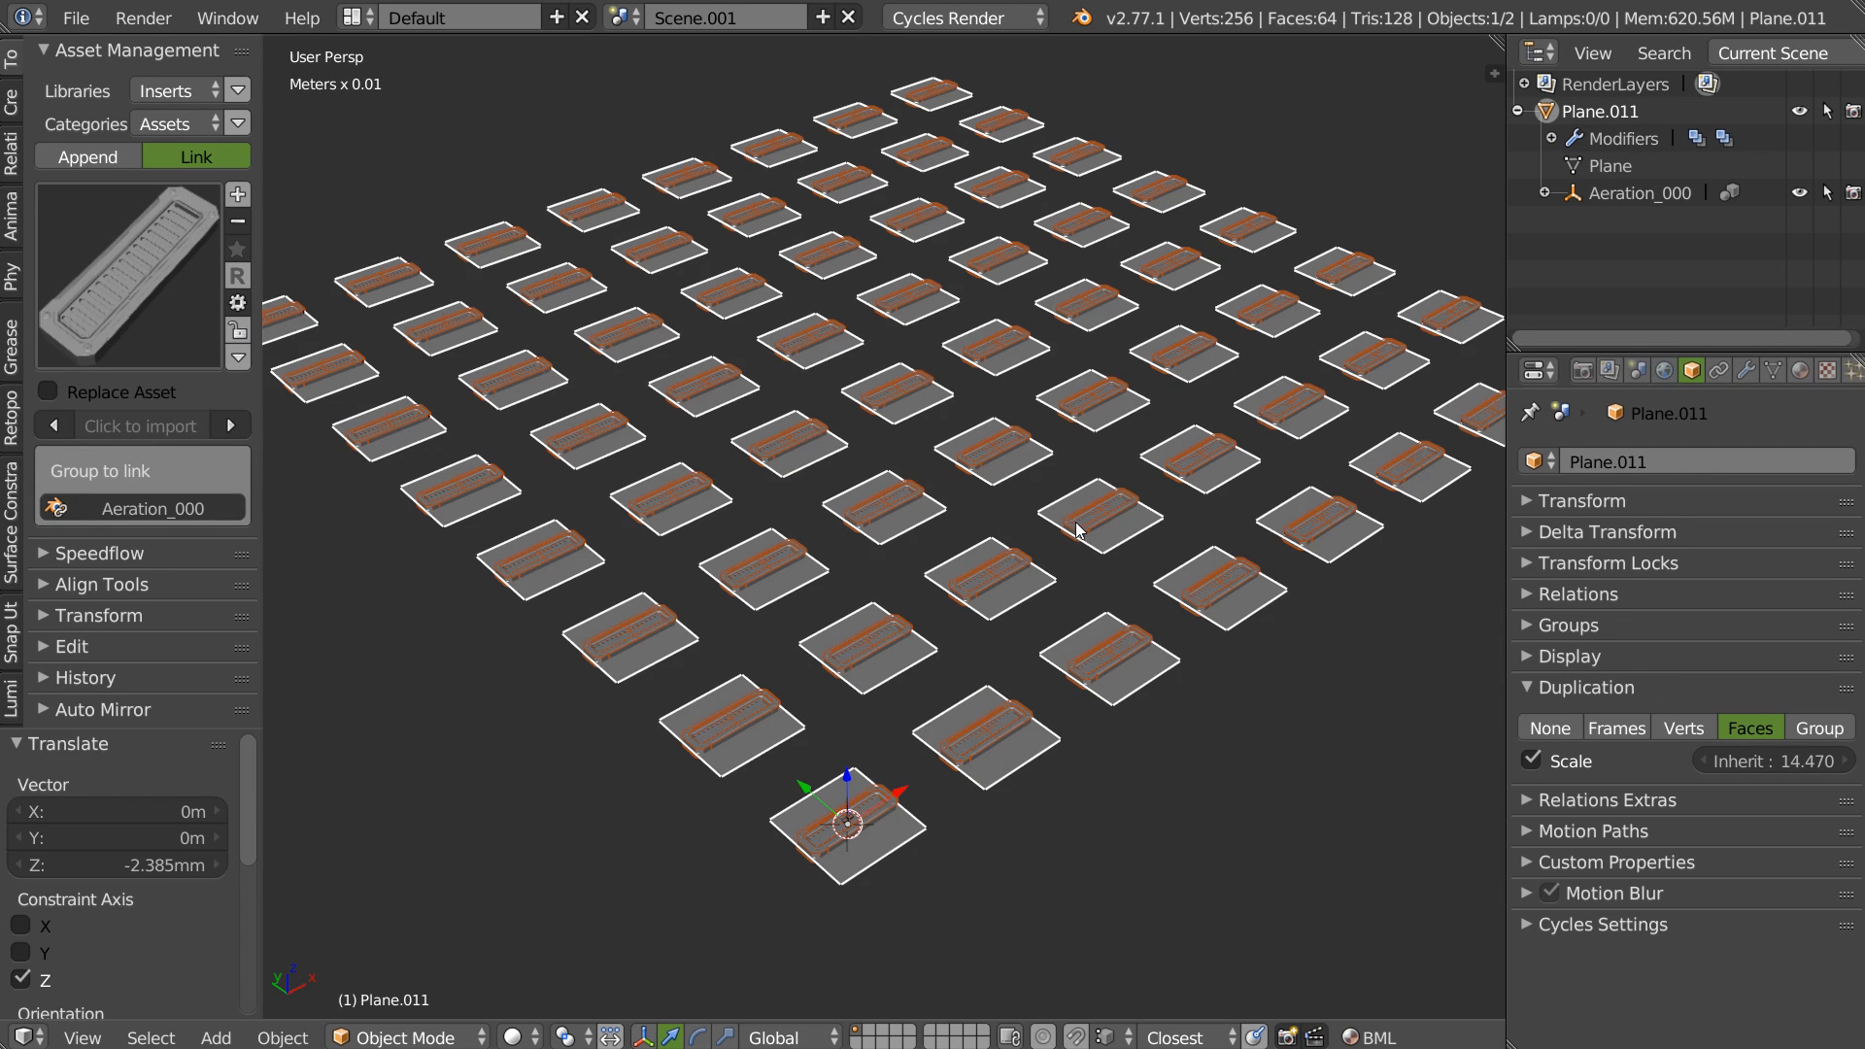
Remove the Y-axis Array modifier from Plane.011 and add a Simple Deform modifier in Bend mode.
{"action": "left_click", "coordinate": [1743, 371]}
{"action": "left_click", "coordinate": [1813, 727]}
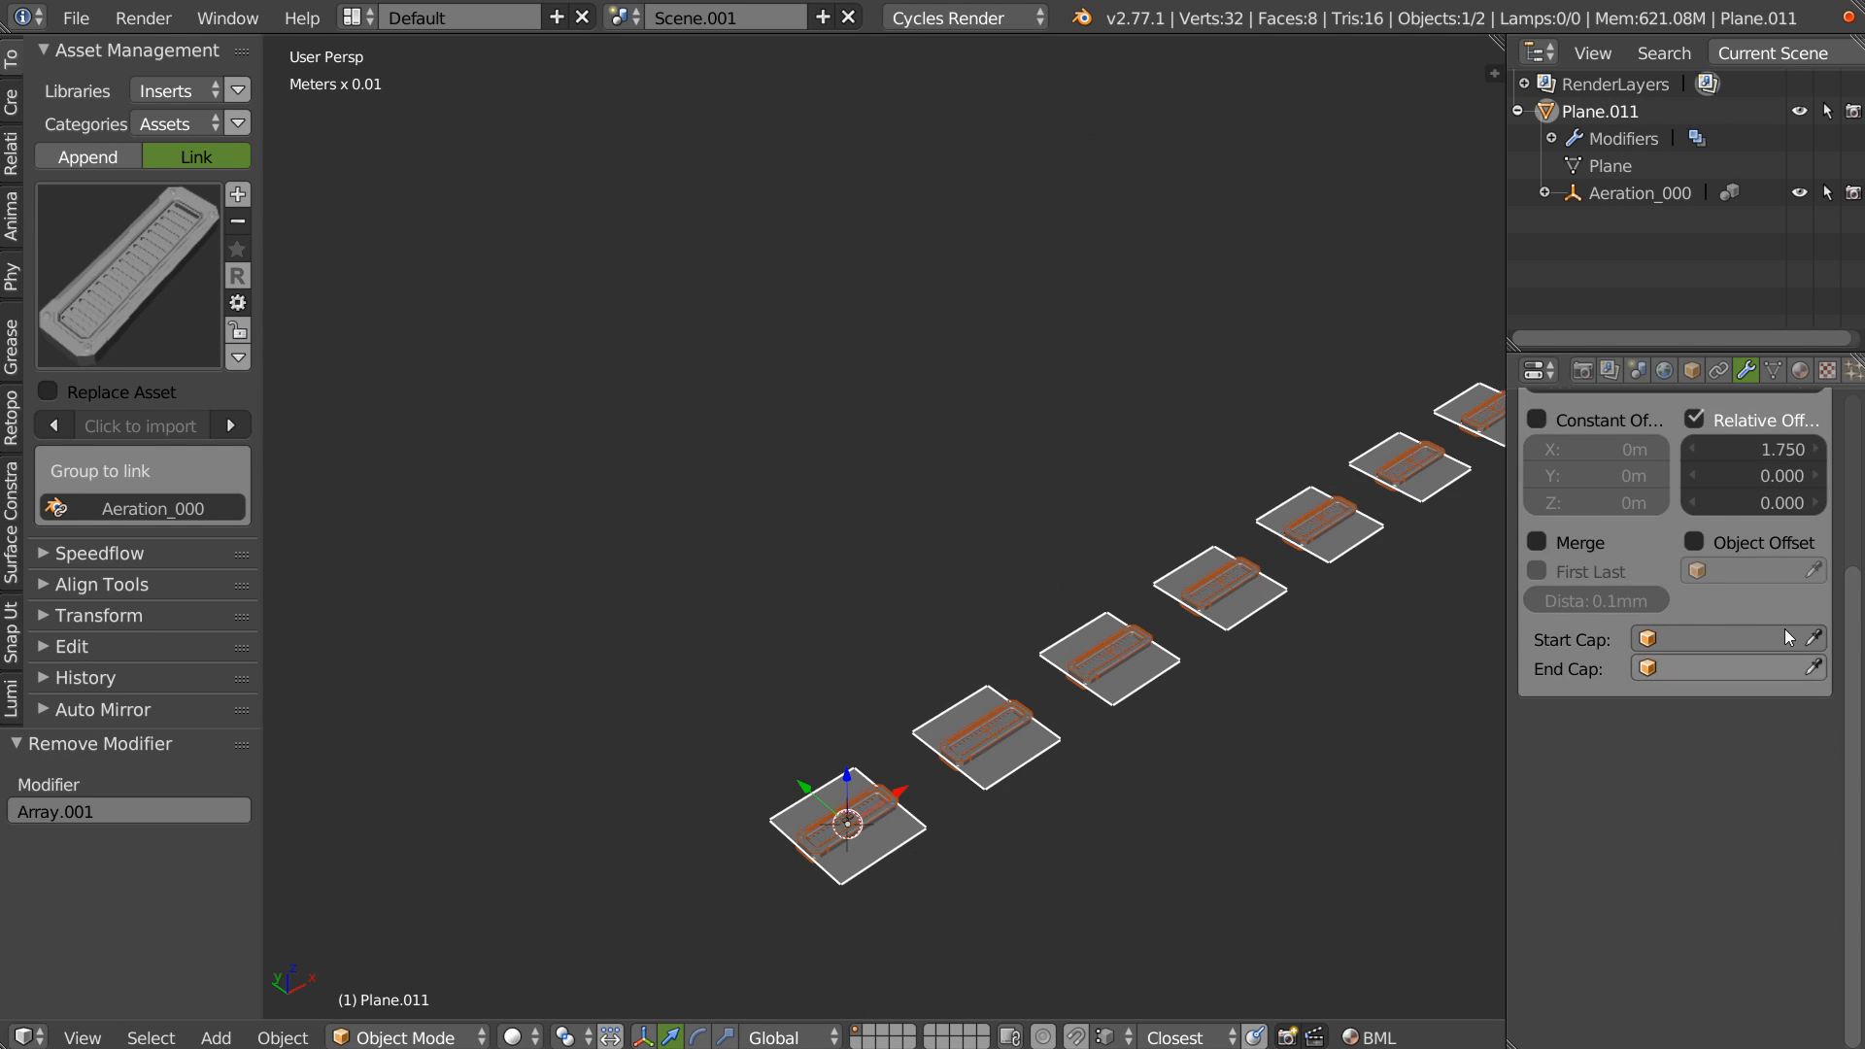
{"action": "left_click", "coordinate": [1663, 463]}
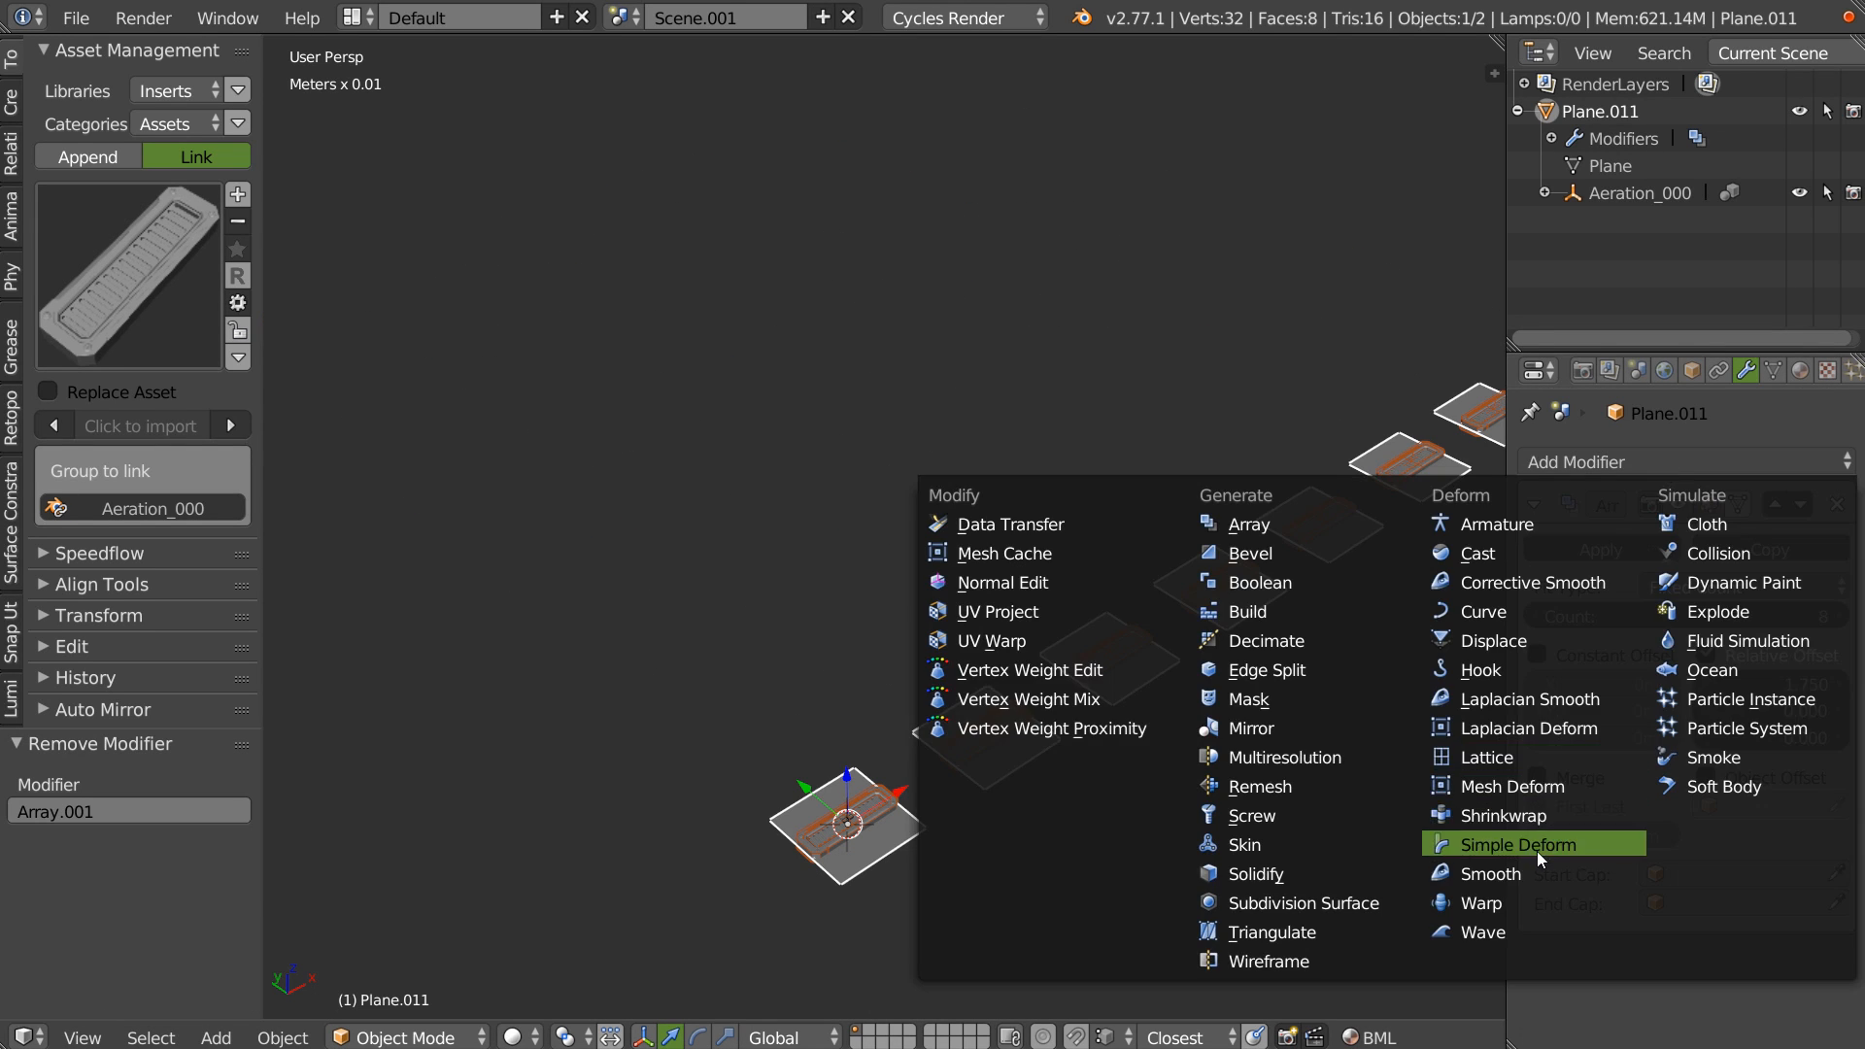
{"action": "left_click", "coordinate": [1521, 816]}
{"action": "scroll", "coordinate": [1555, 829], "scroll_direction": "down", "scroll_amount": 5}
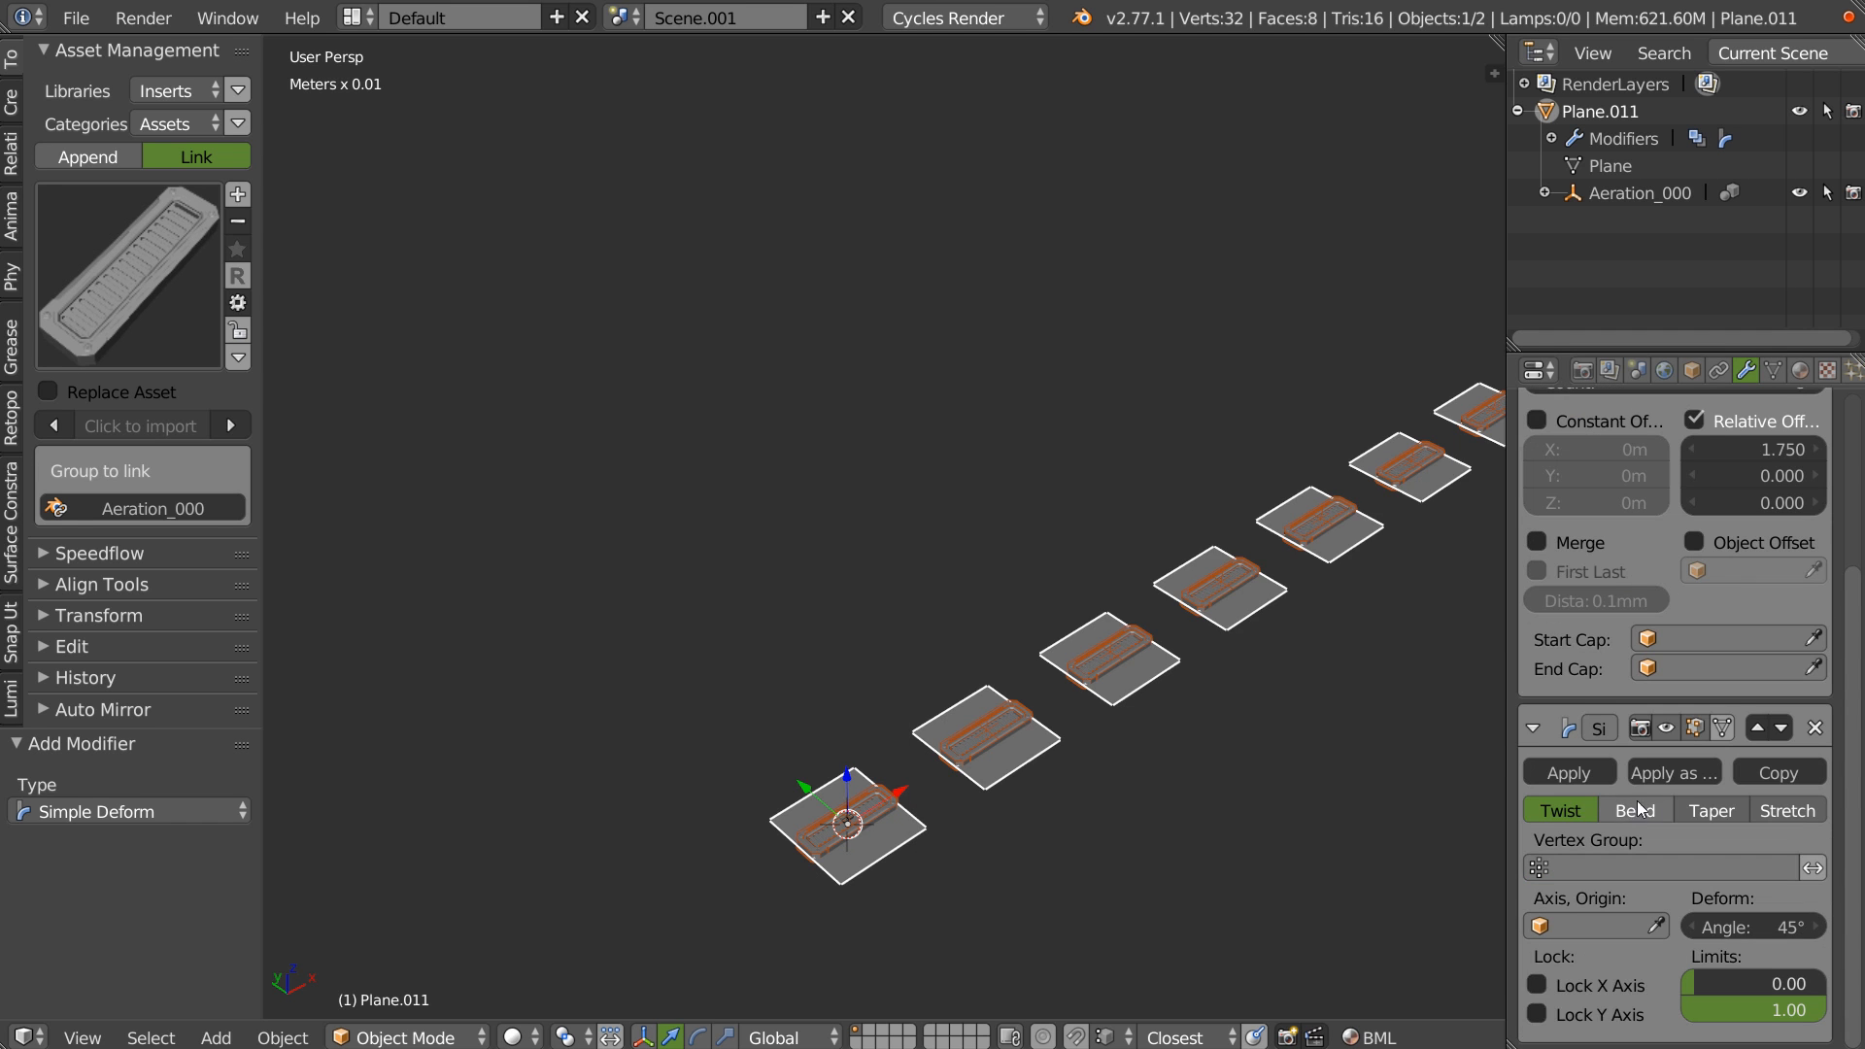
{"action": "left_click", "coordinate": [1640, 812]}
Set the Simple Deform bend angle to 360°.
{"action": "left_click", "coordinate": [1751, 935]}
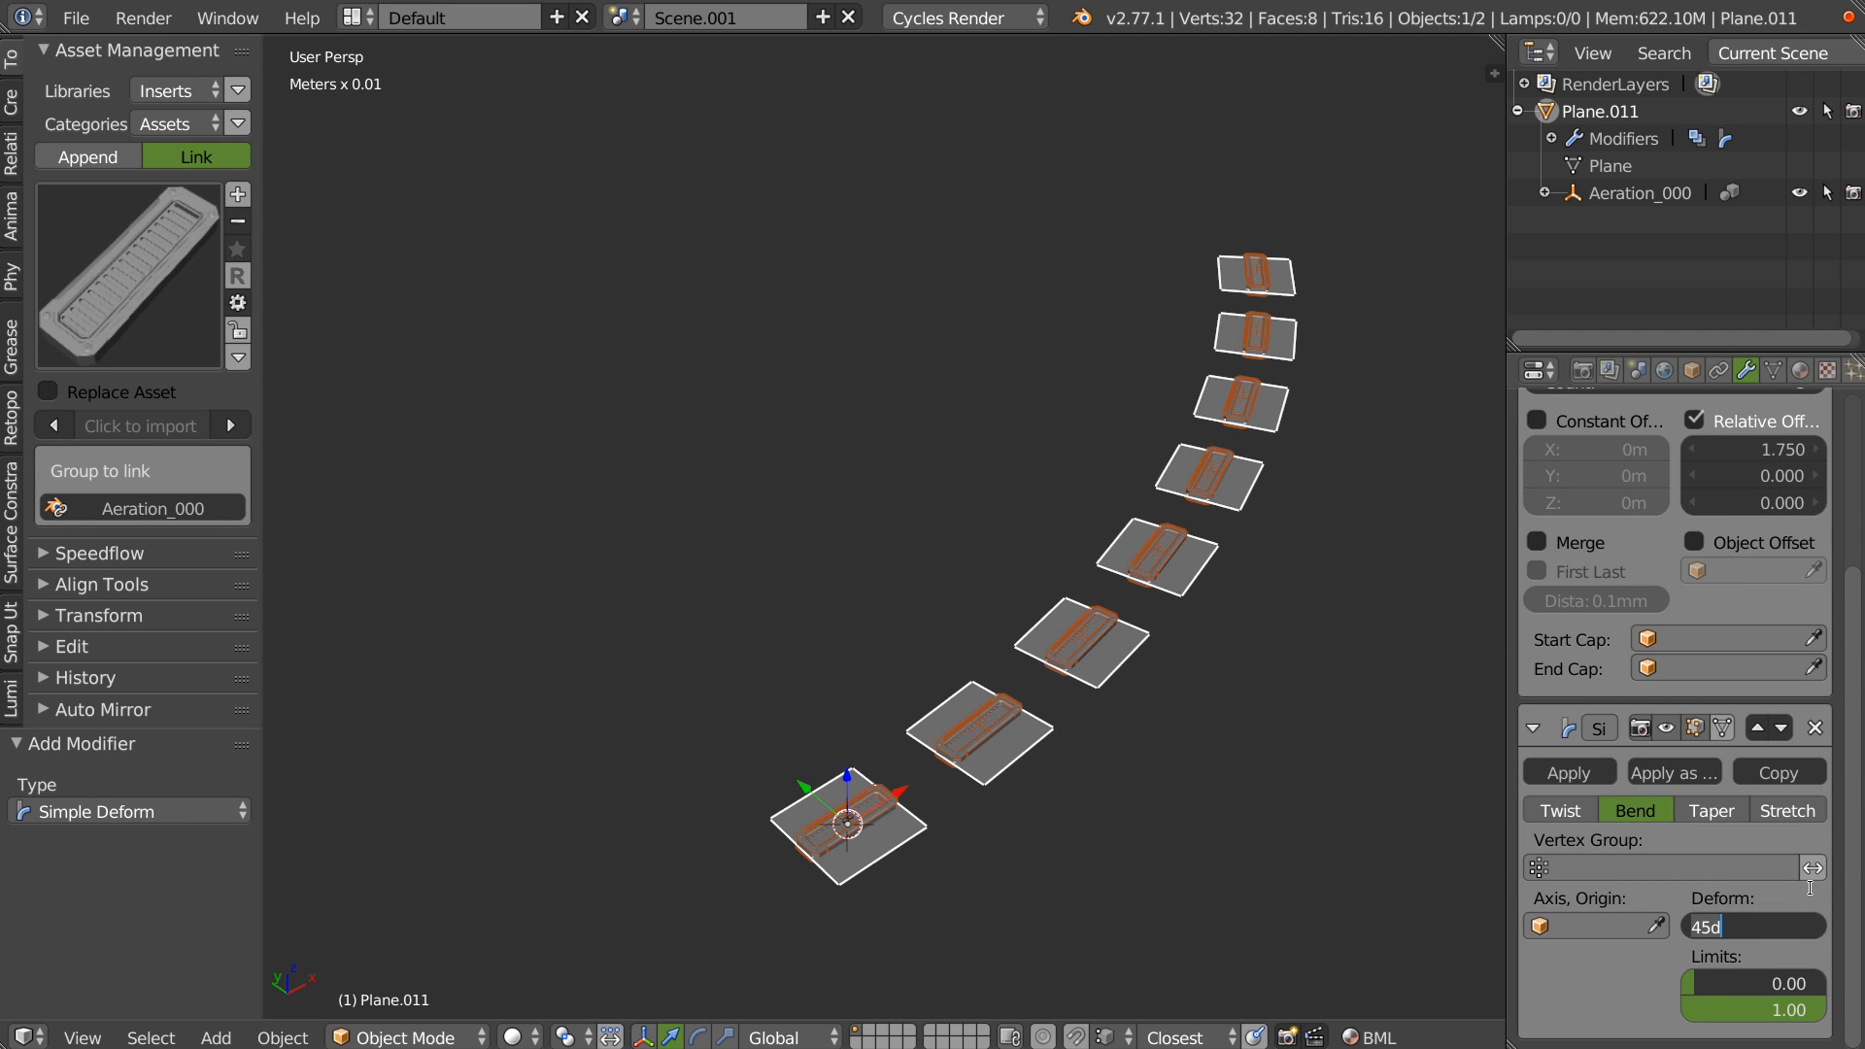
{"action": "key", "text": "BackSpace"}
{"action": "key", "text": "BackSpace"}
{"action": "key", "text": "BackSpace"}
{"action": "type", "text": "360"}
{"action": "key", "text": "Return"}
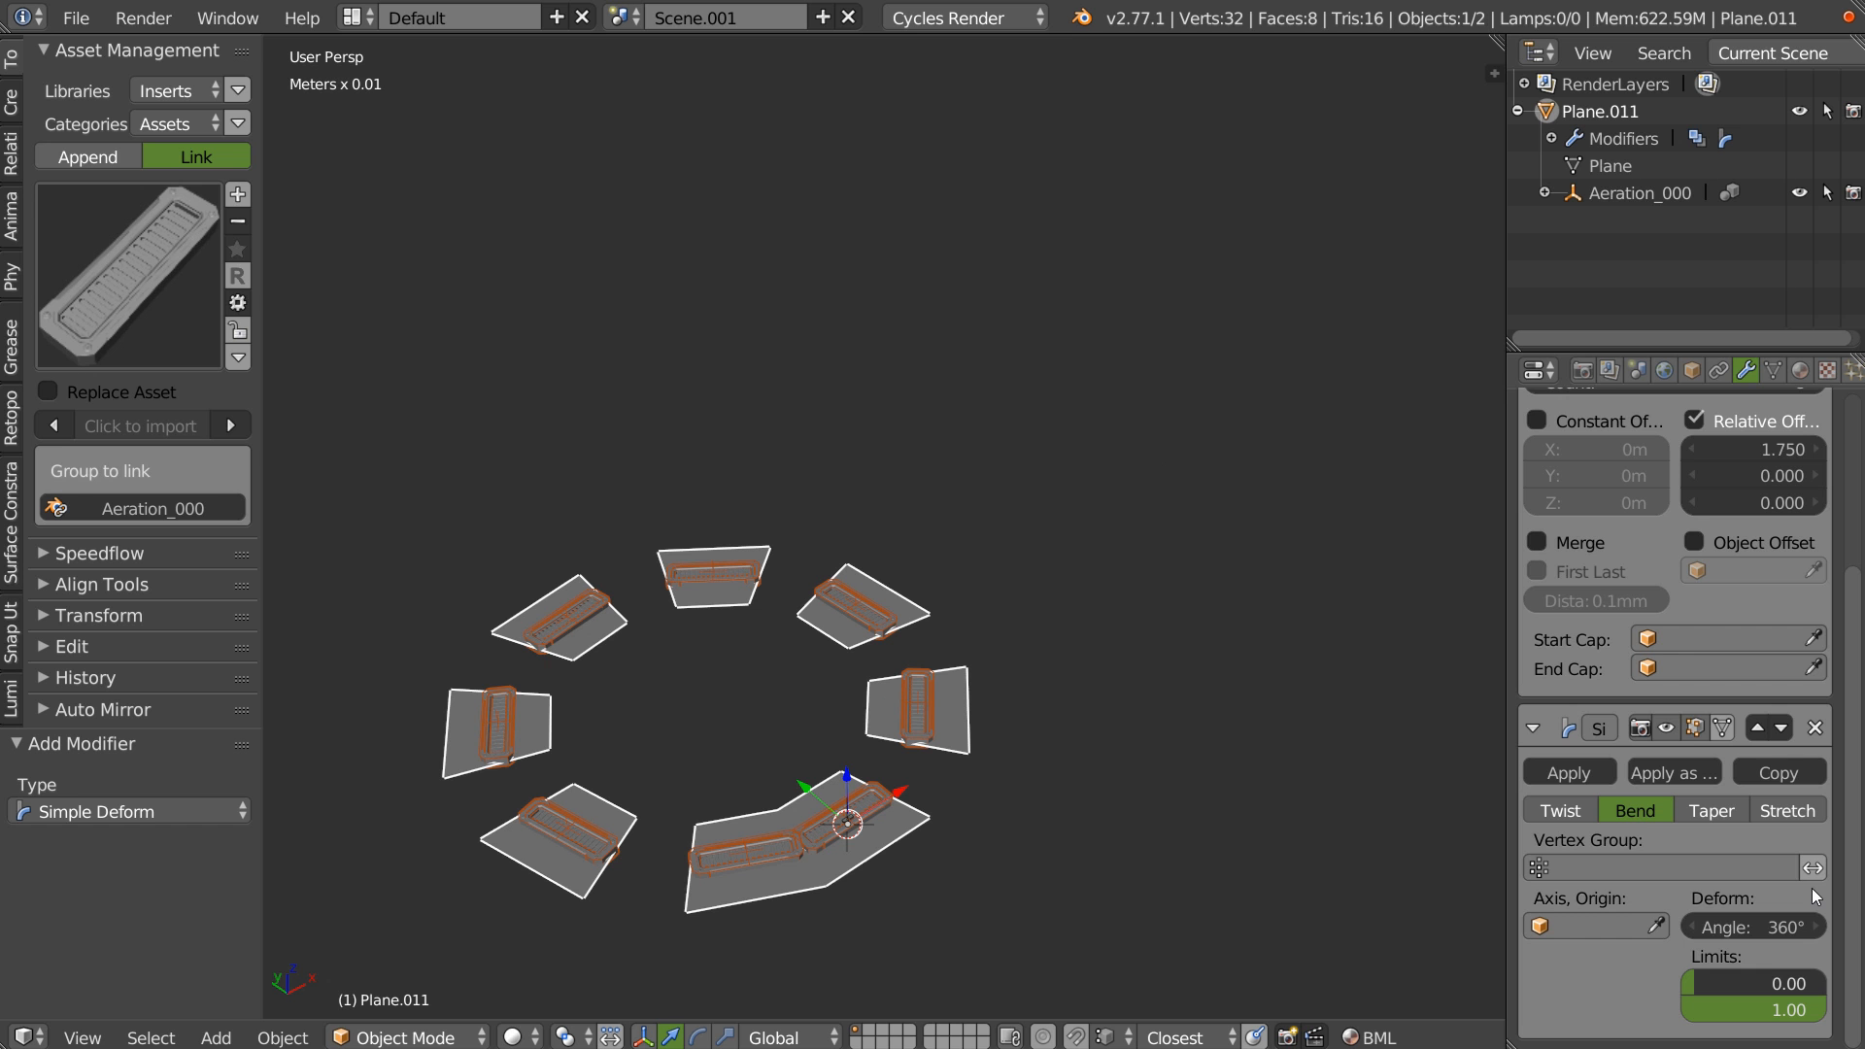
Set the Simple Deform bend angle to 90°.
{"action": "left_click", "coordinate": [1745, 928]}
{"action": "type", "text": "90"}
{"action": "key", "text": "Return"}
{"action": "middle_click_drag", "start_coordinate": [976, 496], "coordinate": [1071, 616]}
Adjust the X-axis array on Plane.011 to a count of 13 with the Speedflow Array tool.
{"action": "key", "text": "space"}
{"action": "left_click", "coordinate": [1053, 474]}
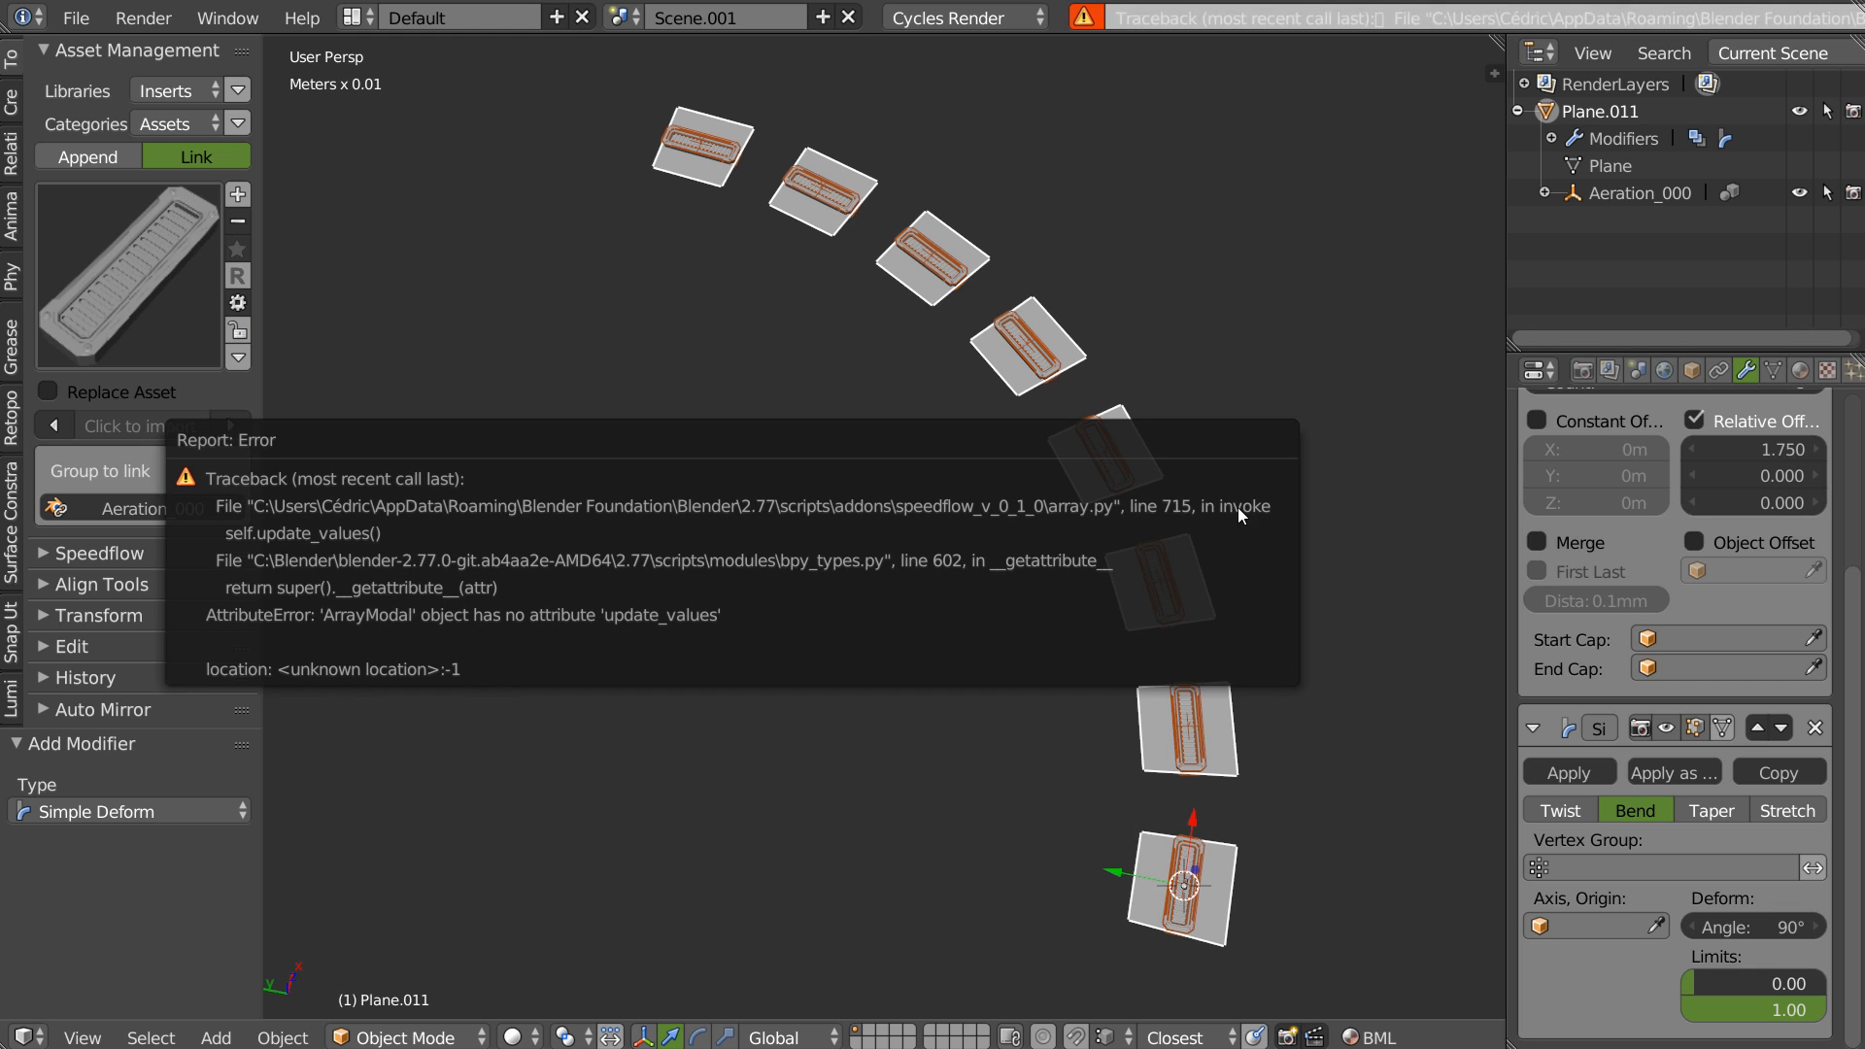
{"action": "middle_click_drag", "start_coordinate": [1012, 512], "coordinate": [1067, 683]}
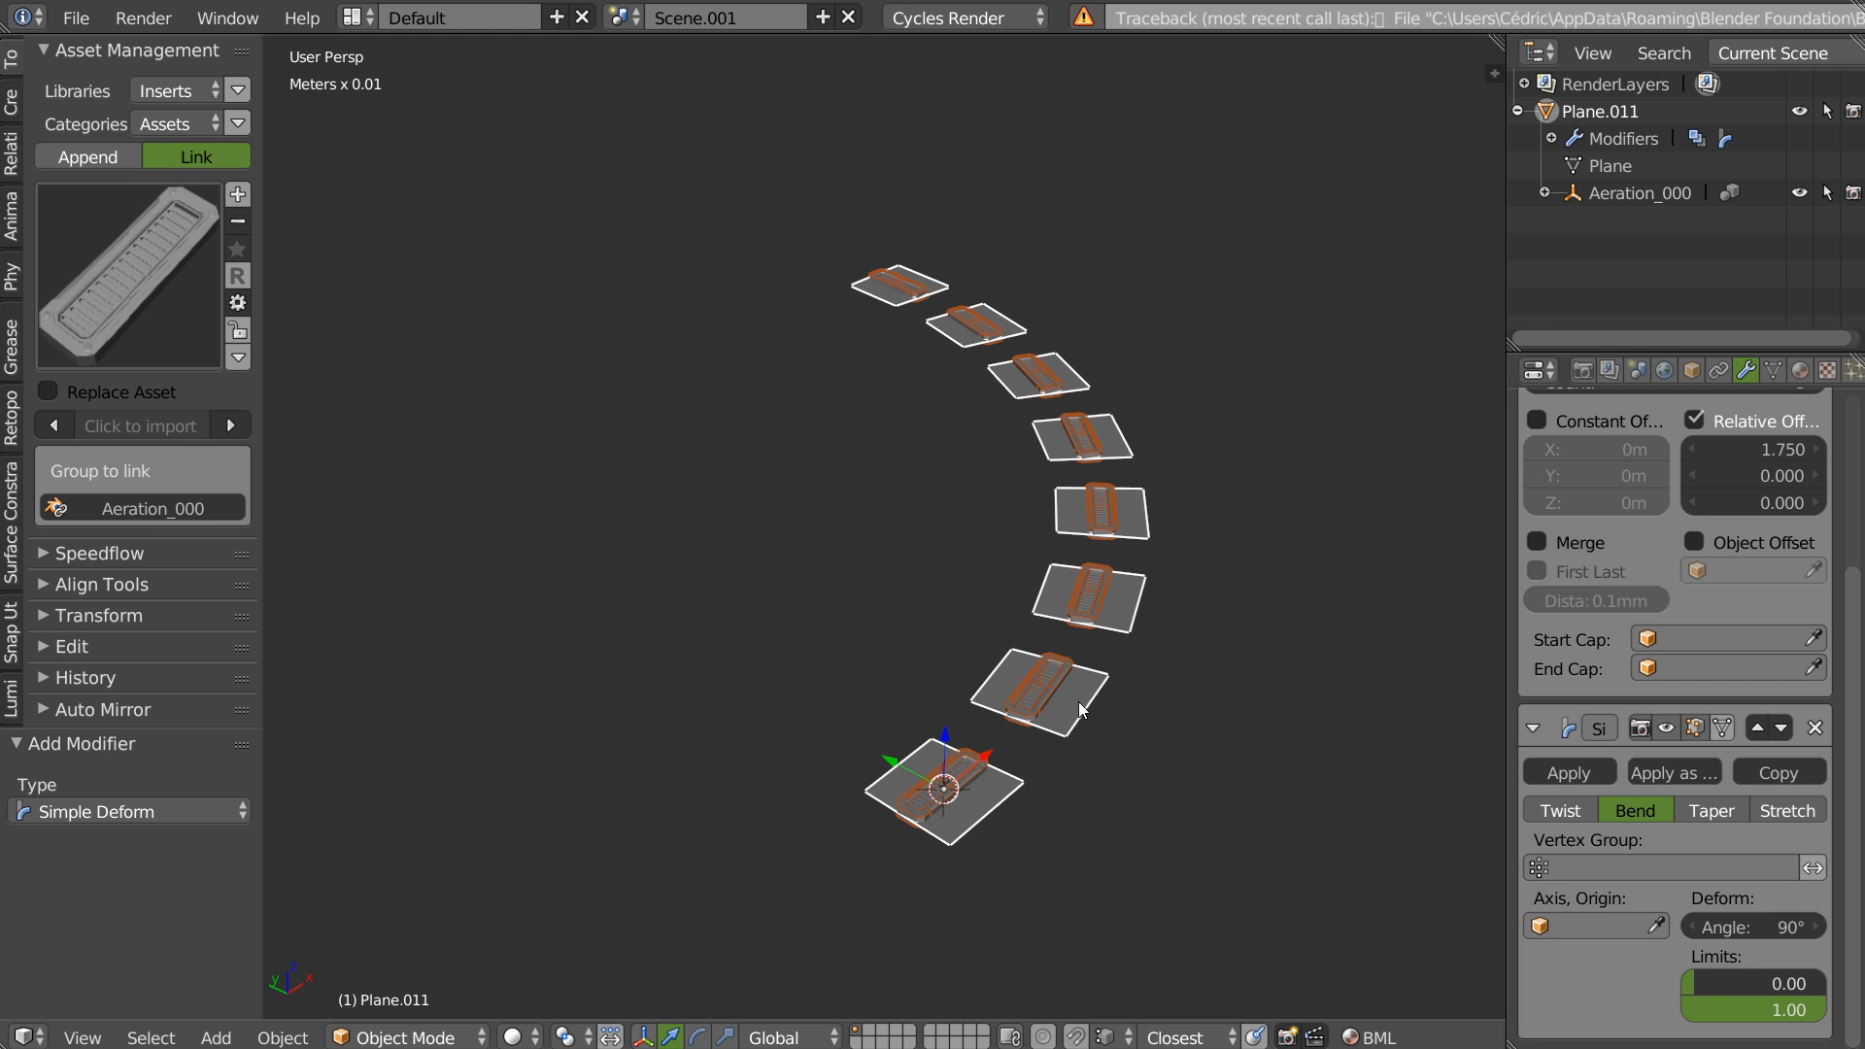
{"action": "key", "text": "space"}
{"action": "left_click", "coordinate": [964, 464]}
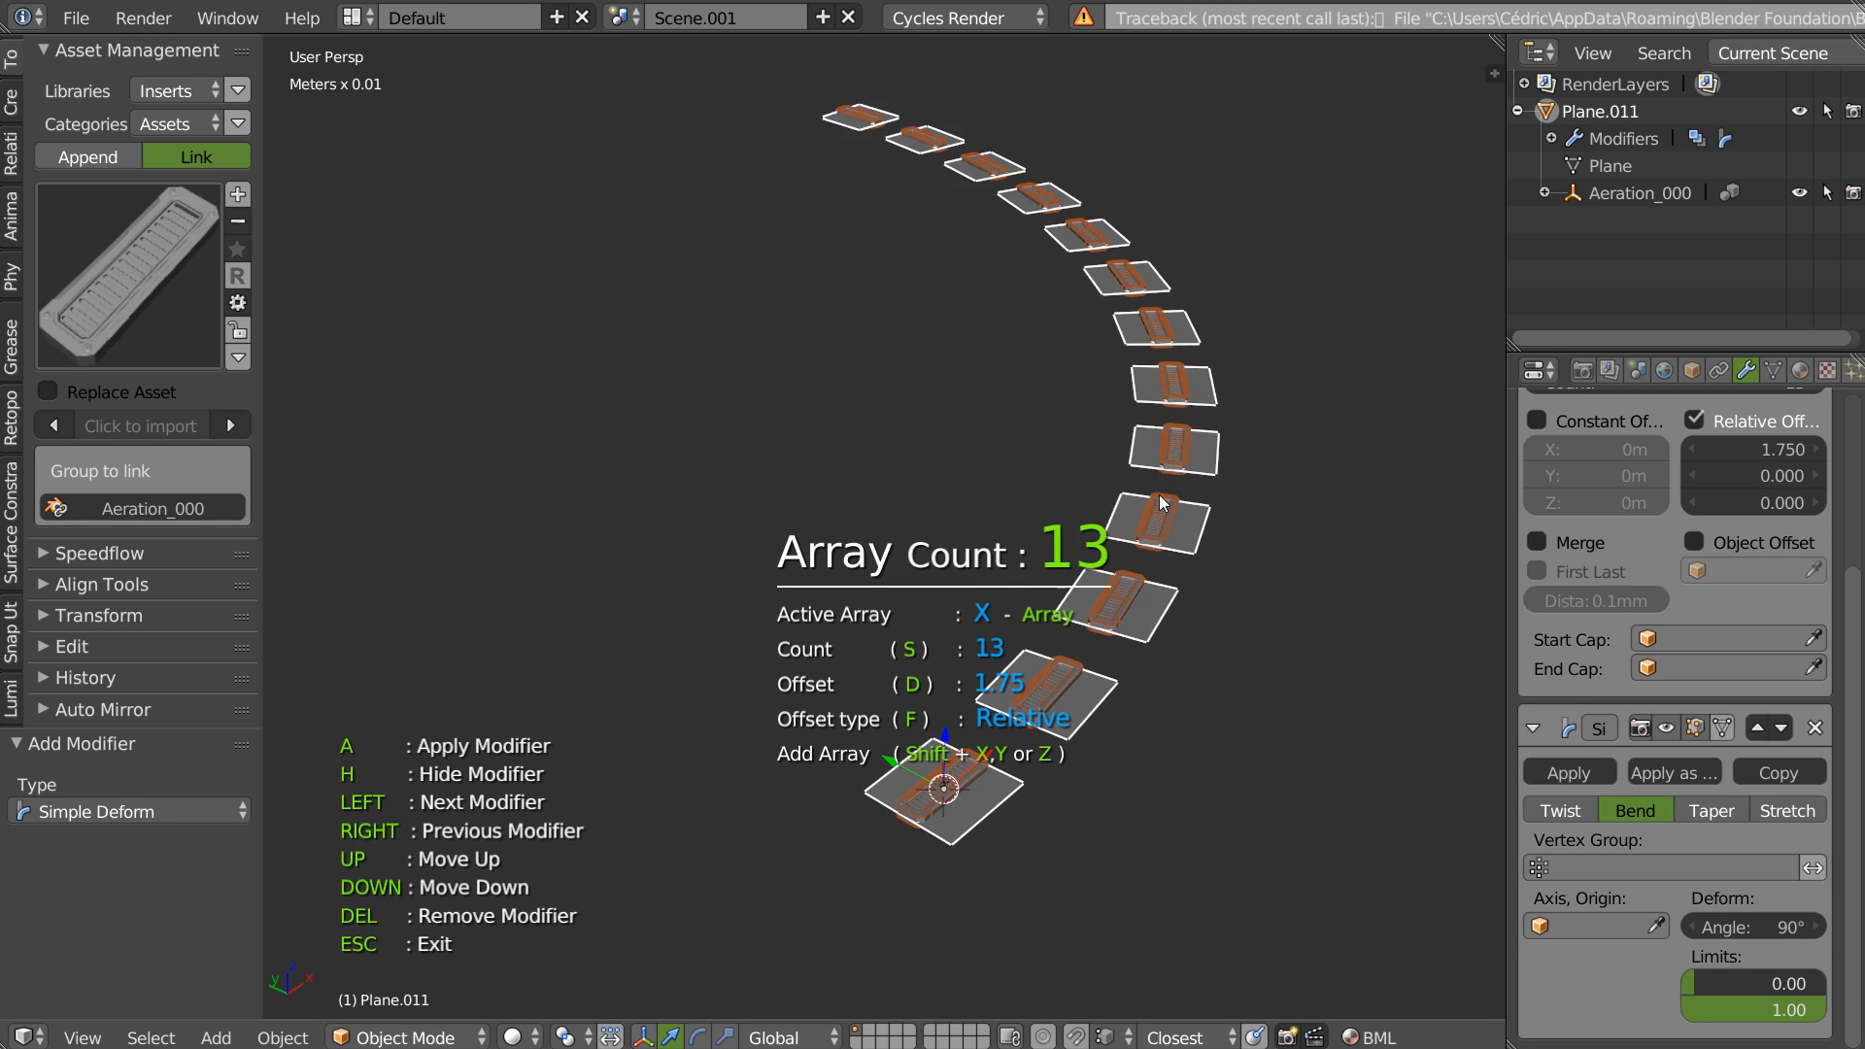
{"action": "left_click", "coordinate": [1194, 532]}
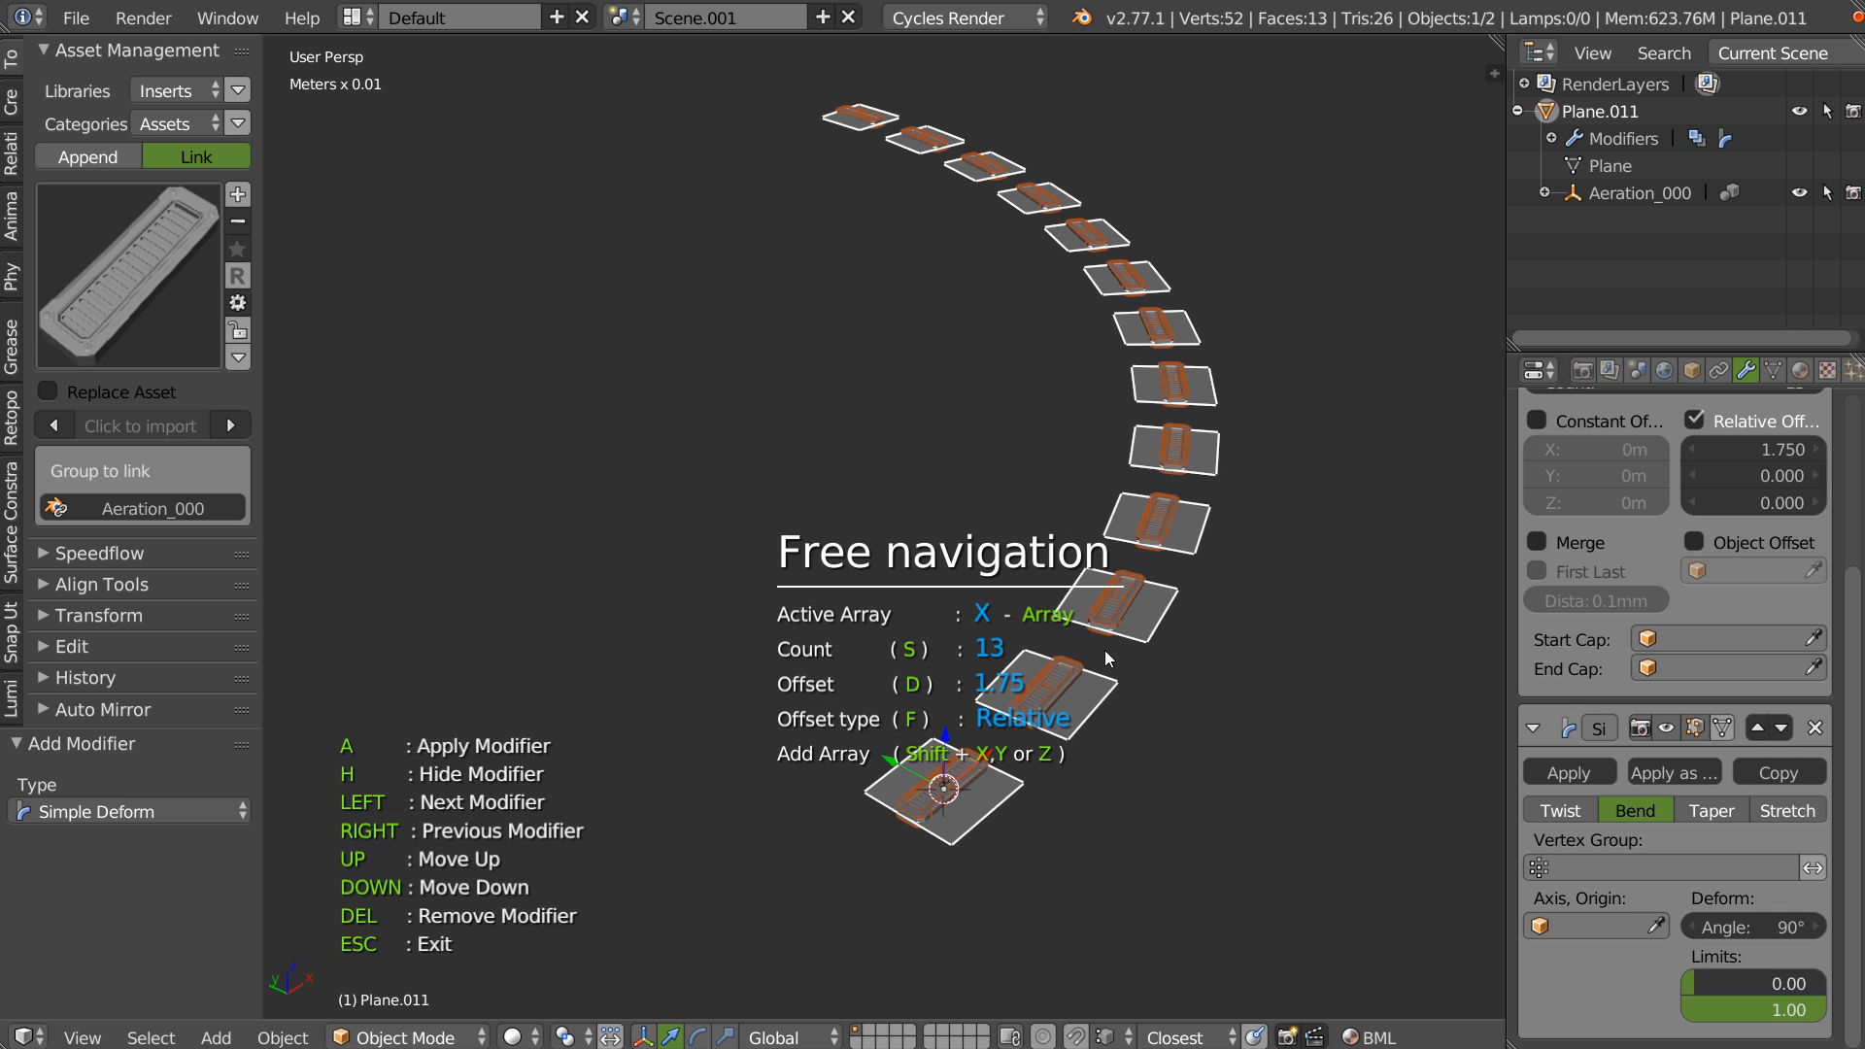
{"action": "key", "text": "Escape"}
Reduce the X-axis array's count to 10 and its relative offset to 1.13.
{"action": "key", "text": "KP_7"}
{"action": "scroll", "coordinate": [907, 470], "scroll_direction": "down", "scroll_amount": 8}
{"action": "scroll", "coordinate": [983, 417], "scroll_direction": "up", "scroll_amount": 1}
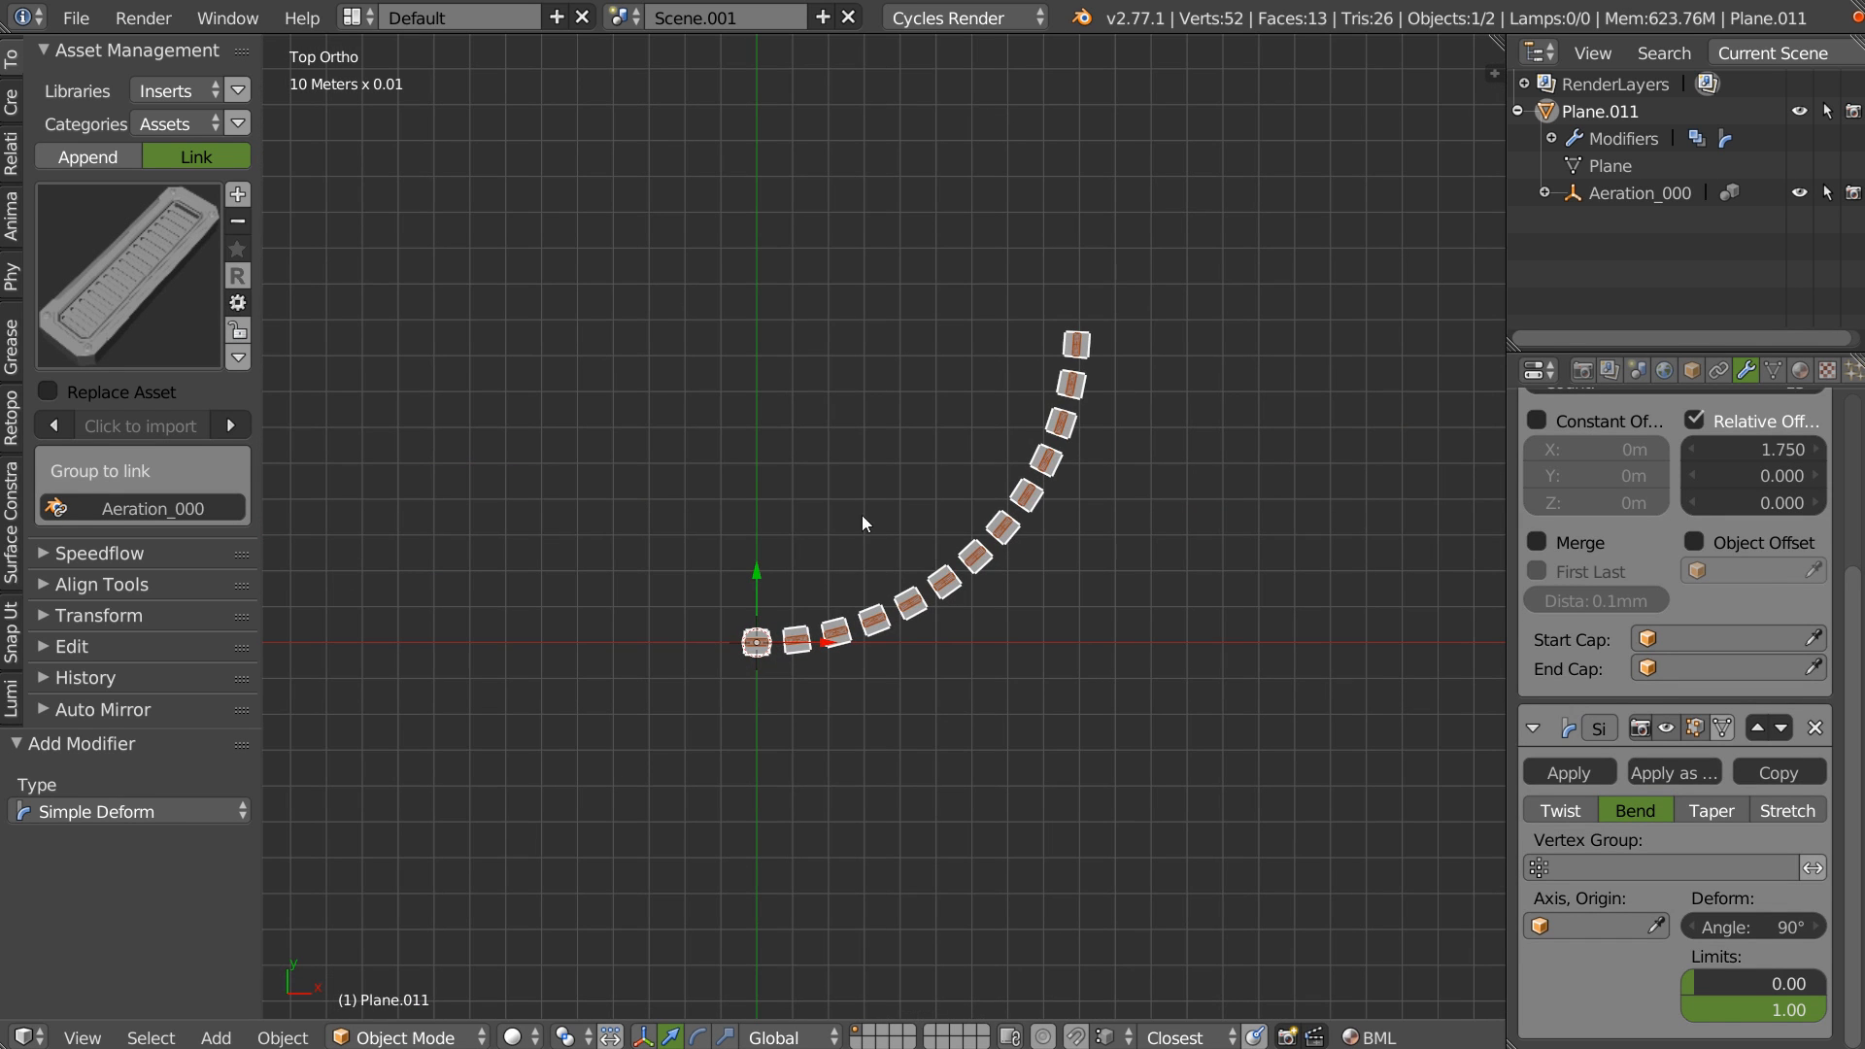
{"action": "key", "text": "space"}
{"action": "left_click", "coordinate": [851, 394]}
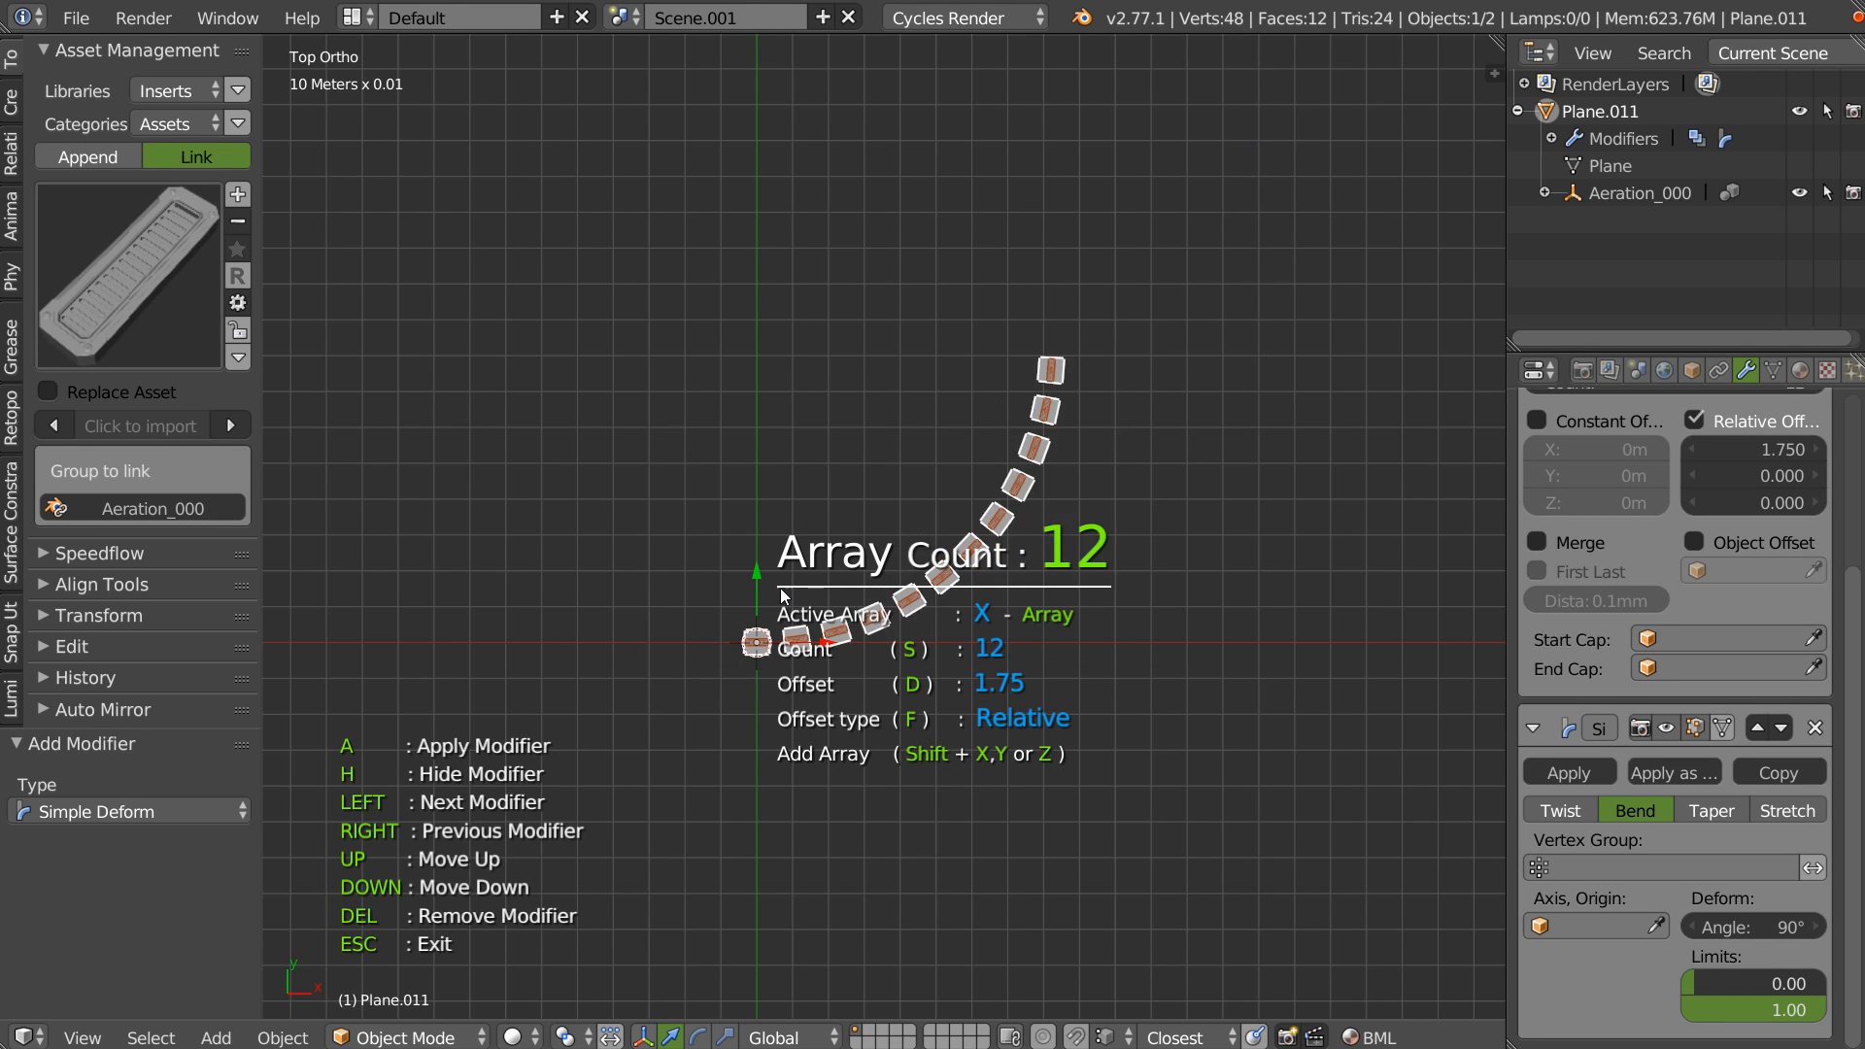
{"action": "key", "text": "d"}
{"action": "left_click", "coordinate": [686, 626]}
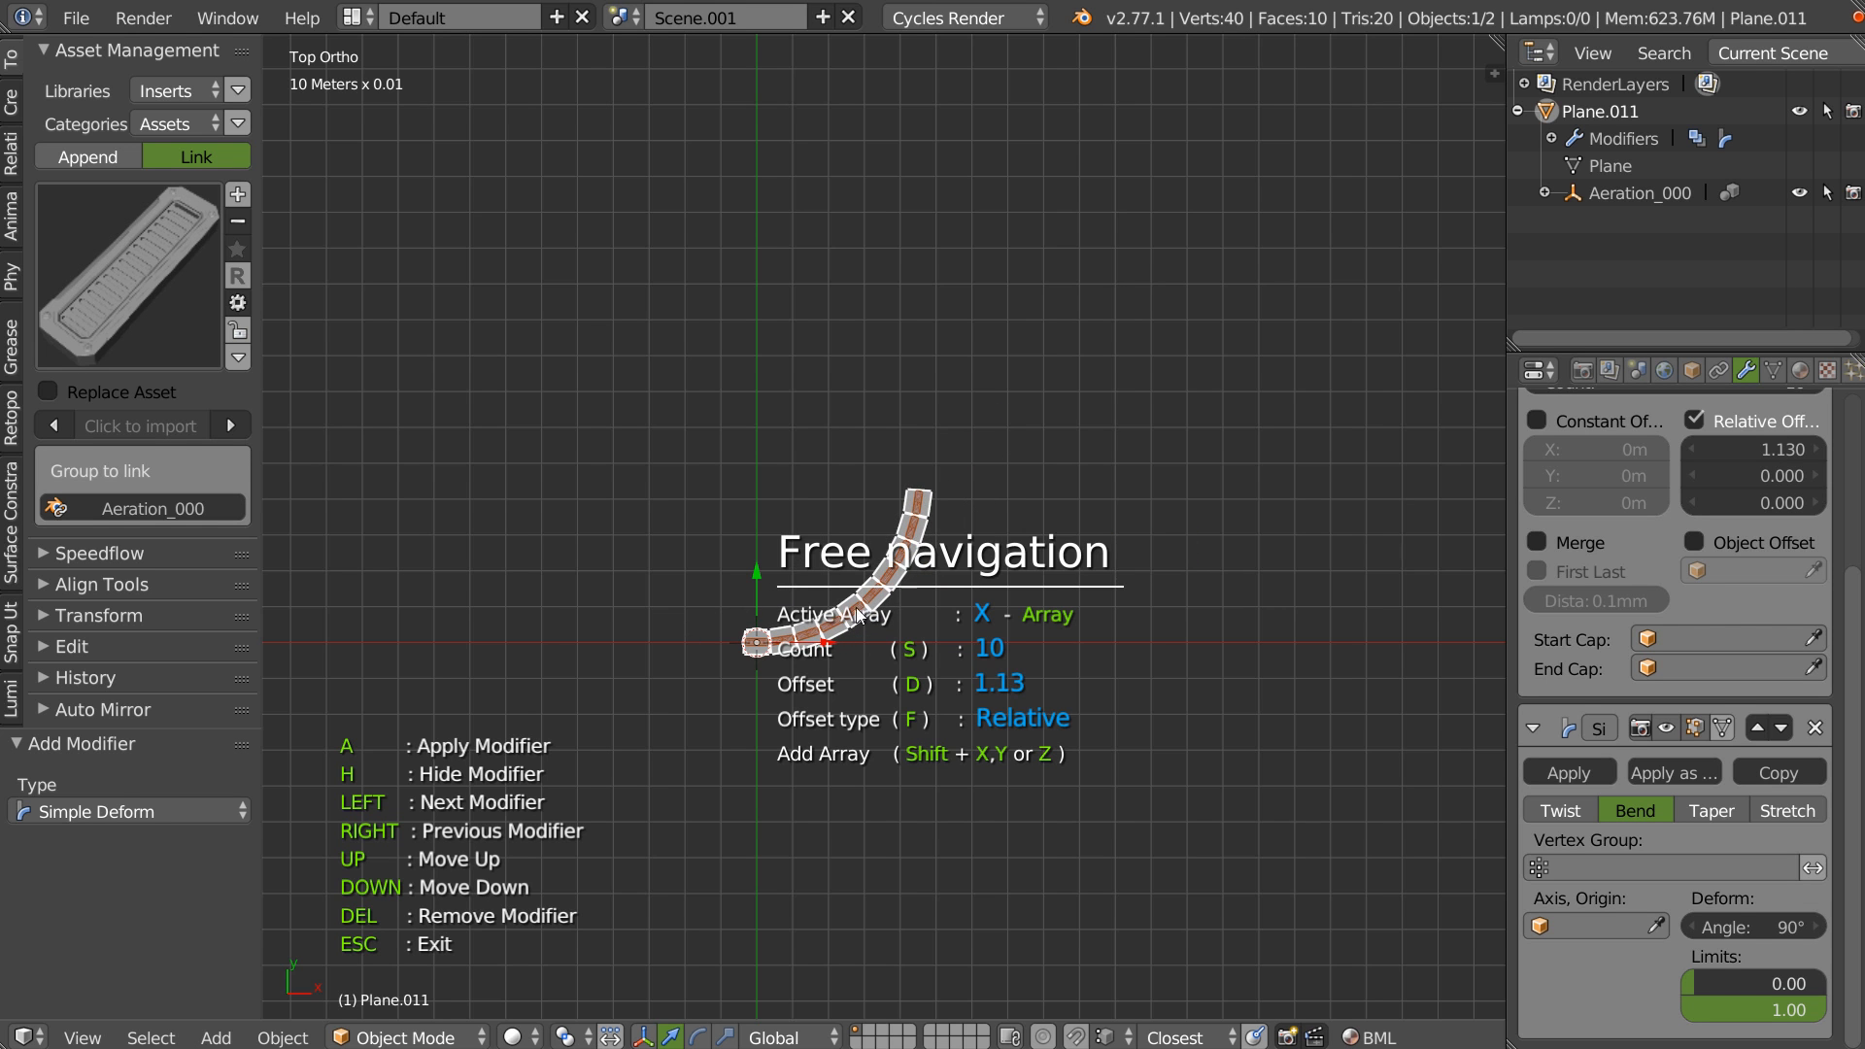
Set the X-axis array's count to 11 and inspect the curved row of vents.
{"action": "key", "text": "s"}
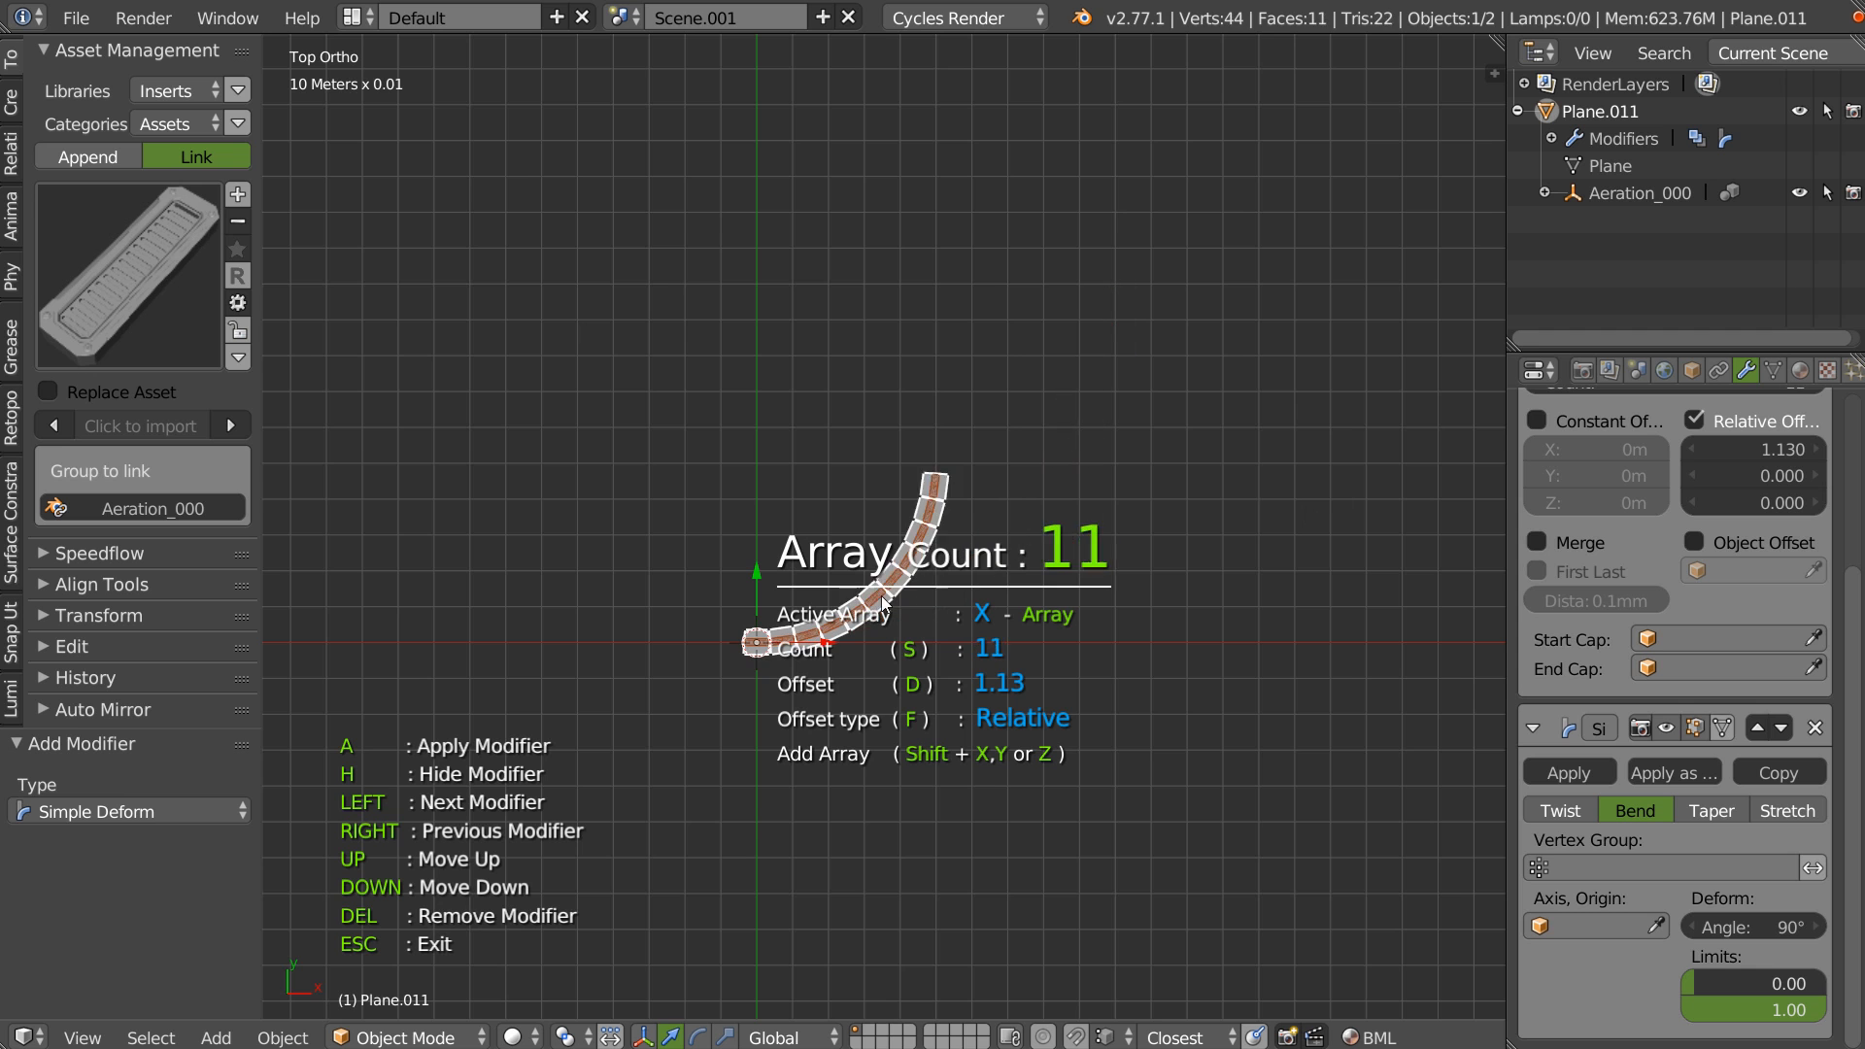
{"action": "left_click", "coordinate": [891, 604]}
{"action": "middle_click_drag", "start_coordinate": [891, 604], "coordinate": [1080, 396]}
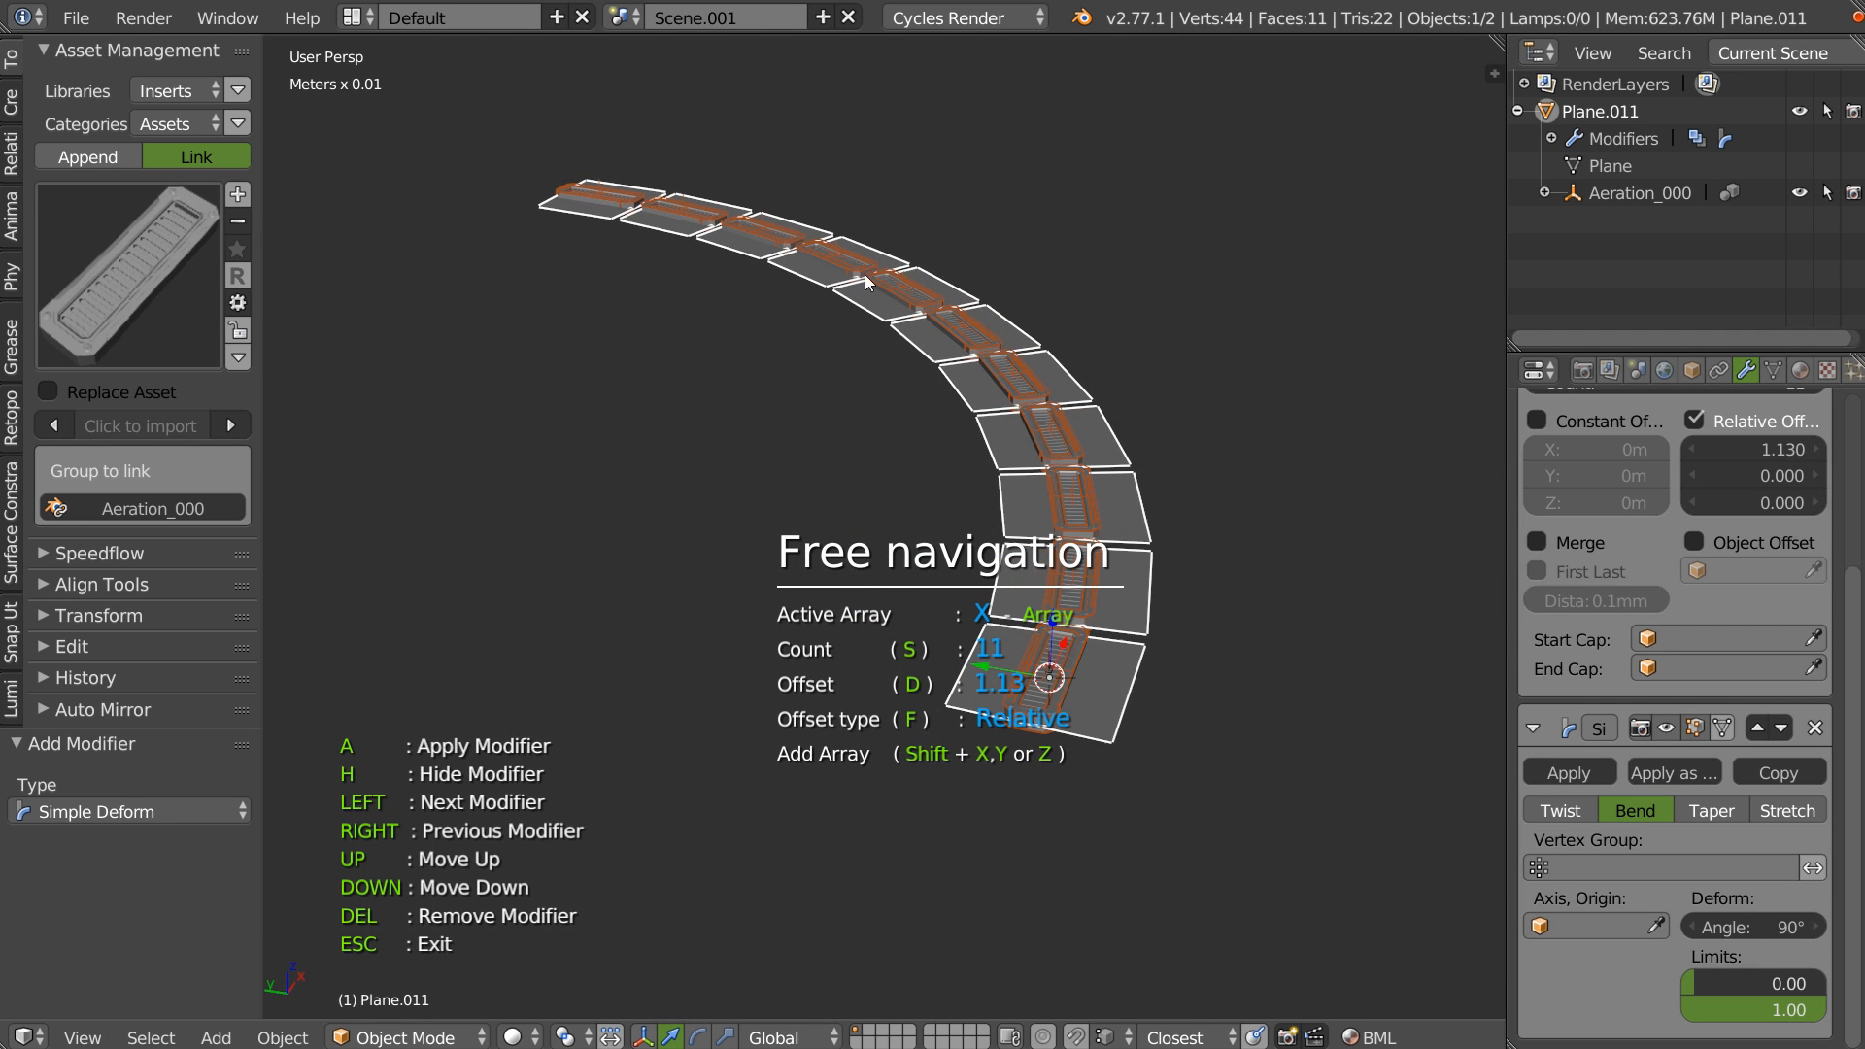
{"action": "key", "text": "Escape"}
{"action": "middle_click_drag", "start_coordinate": [1051, 693], "coordinate": [994, 383]}
{"action": "middle_click_drag", "start_coordinate": [883, 337], "coordinate": [872, 387]}
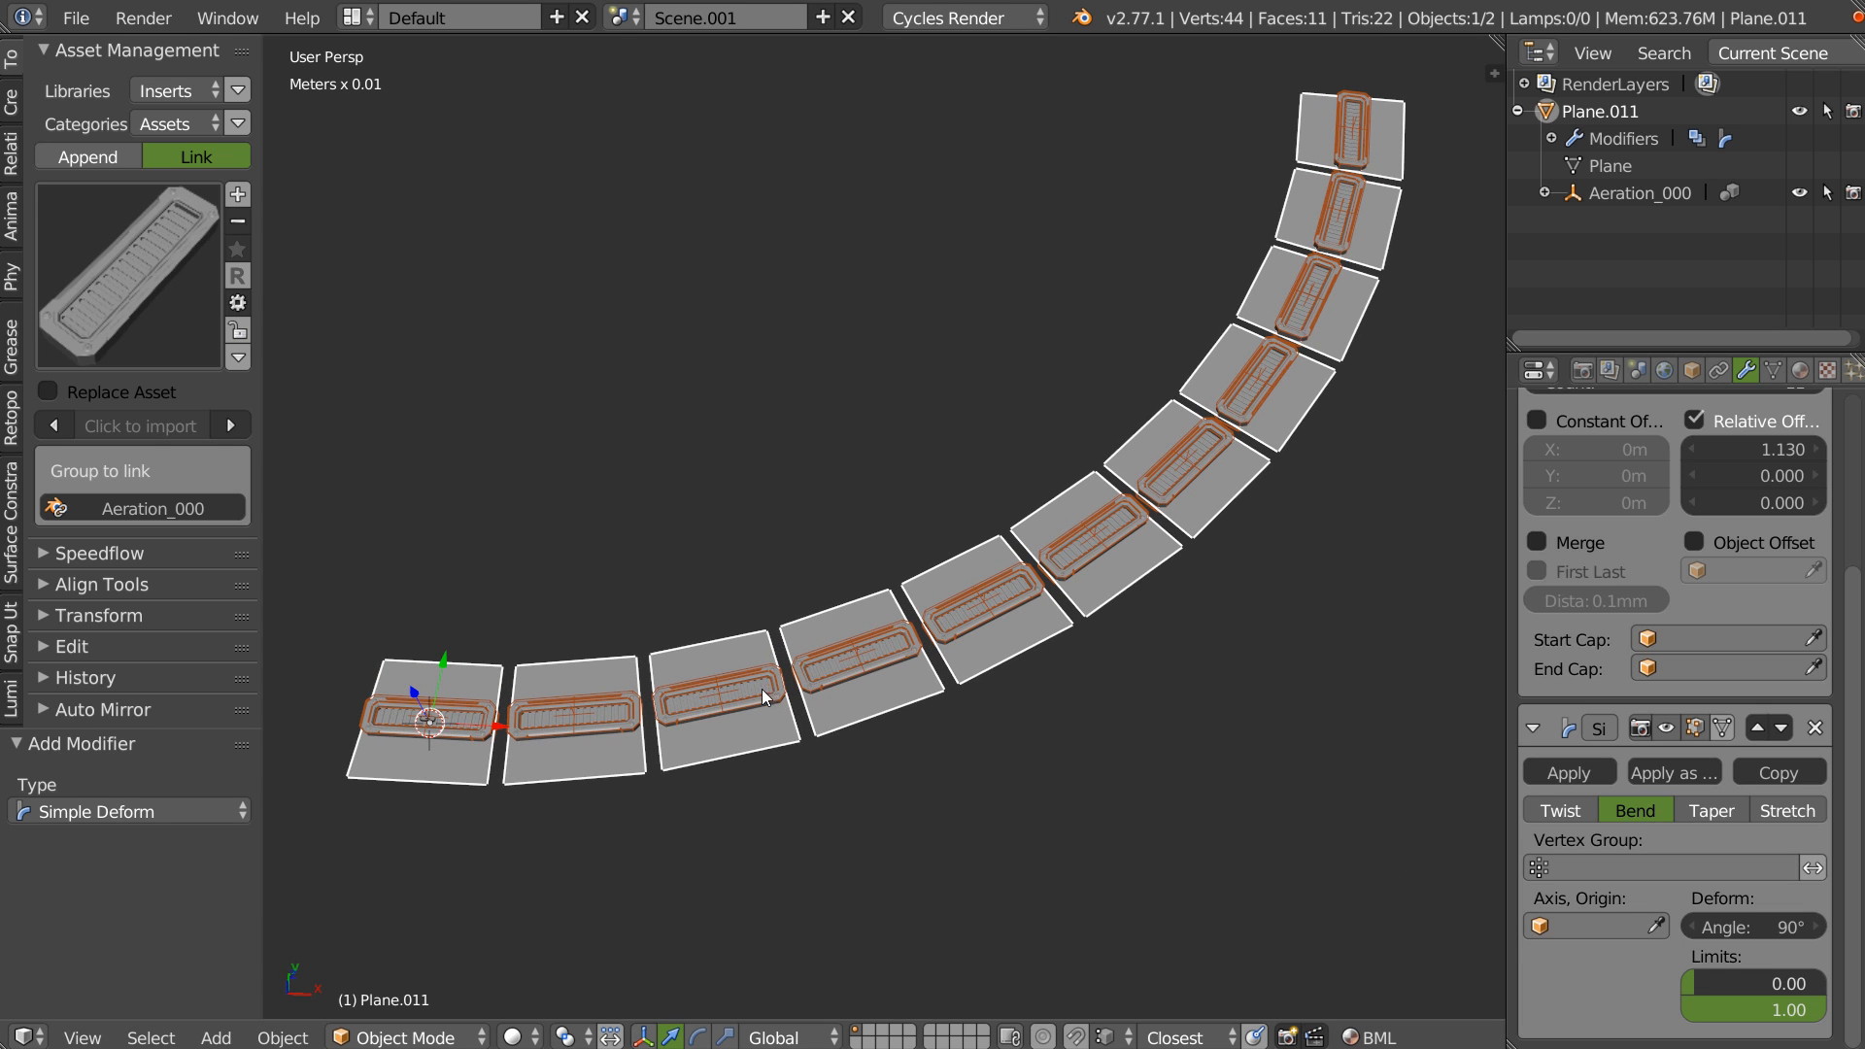
{"action": "middle_click_drag", "start_coordinate": [889, 587], "coordinate": [855, 583], "text": "shift"}
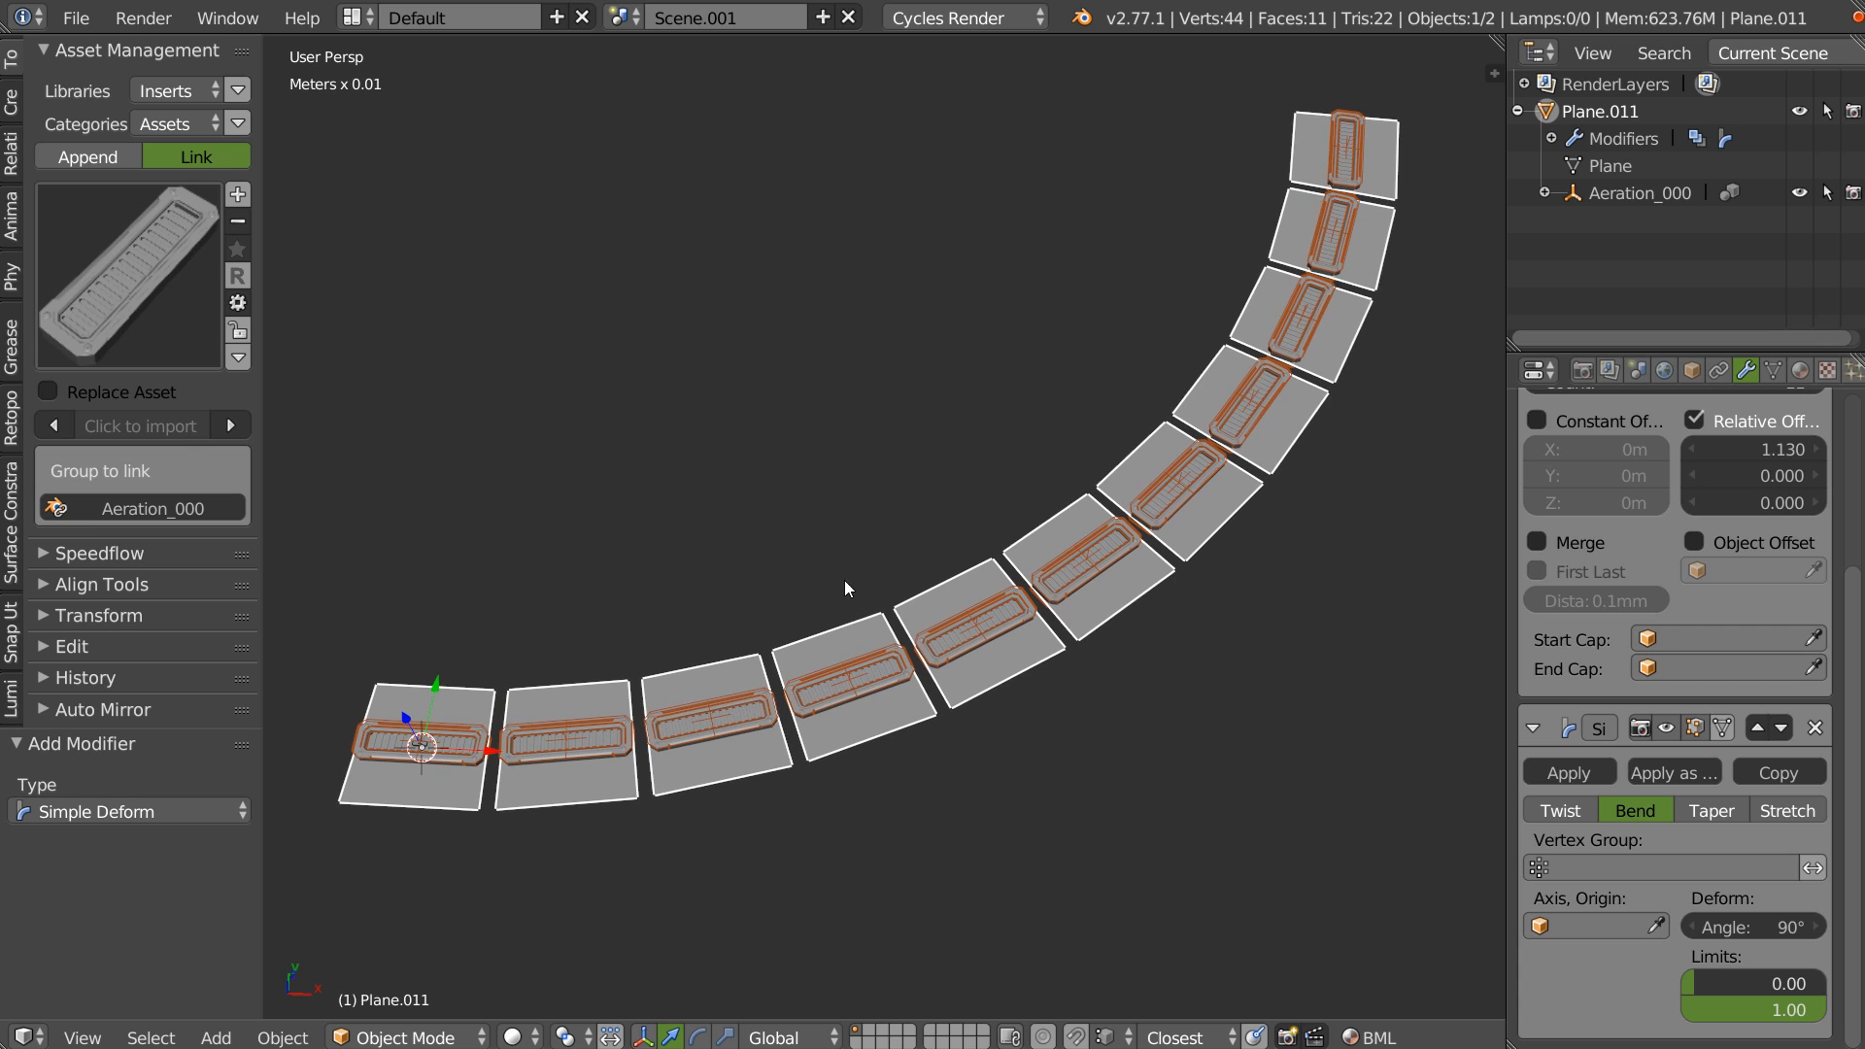